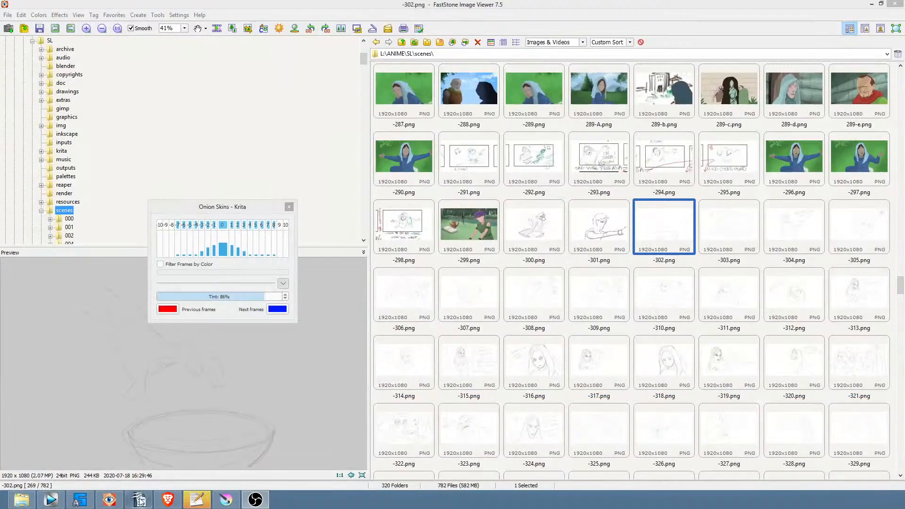
Step: Switch to Vegas Pro and review the timeline from the finished colour shots up to sketch shots -300 and -301
click(51, 499)
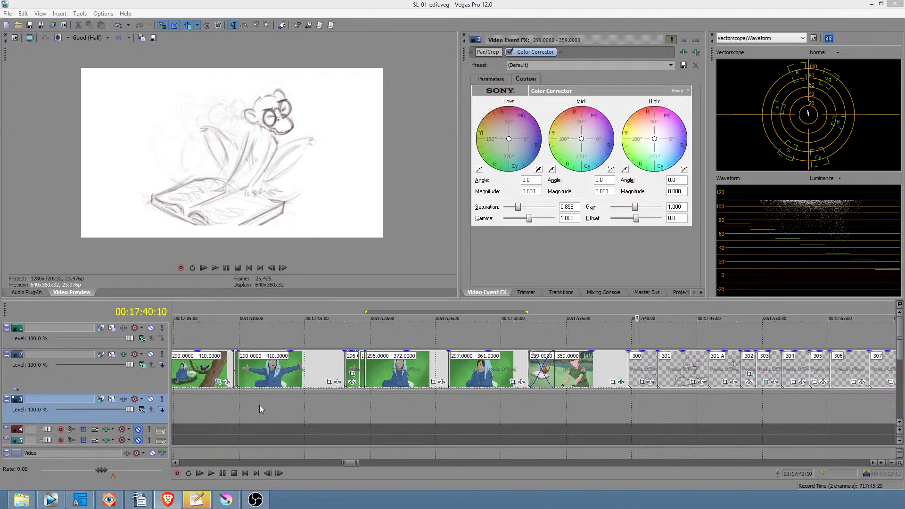
drag(261, 408, 668, 393)
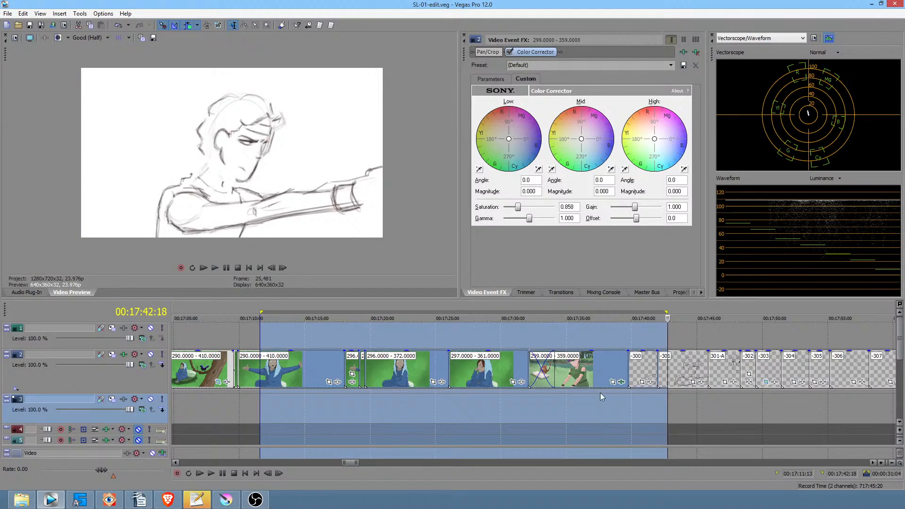
click(589, 400)
click(684, 402)
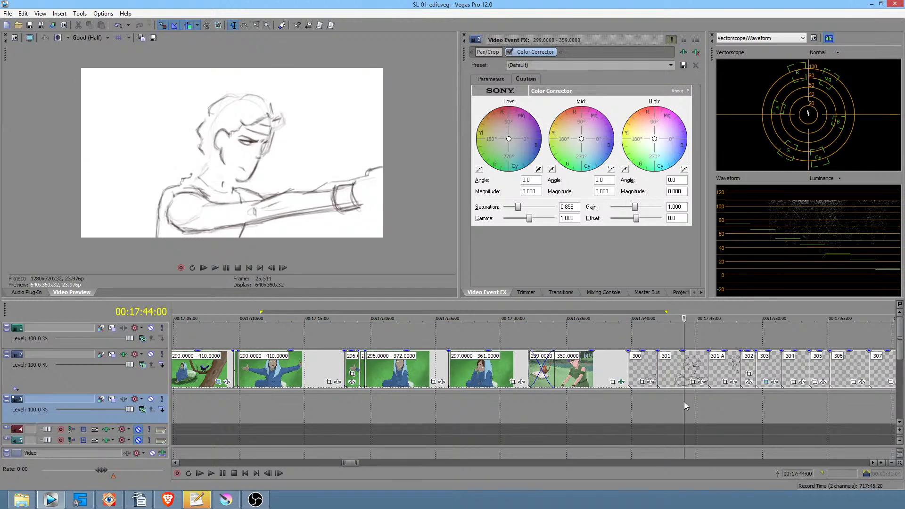
mouse_move(670, 401)
mouse_down()
mouse_move(752, 397)
mouse_move(607, 393)
mouse_up()
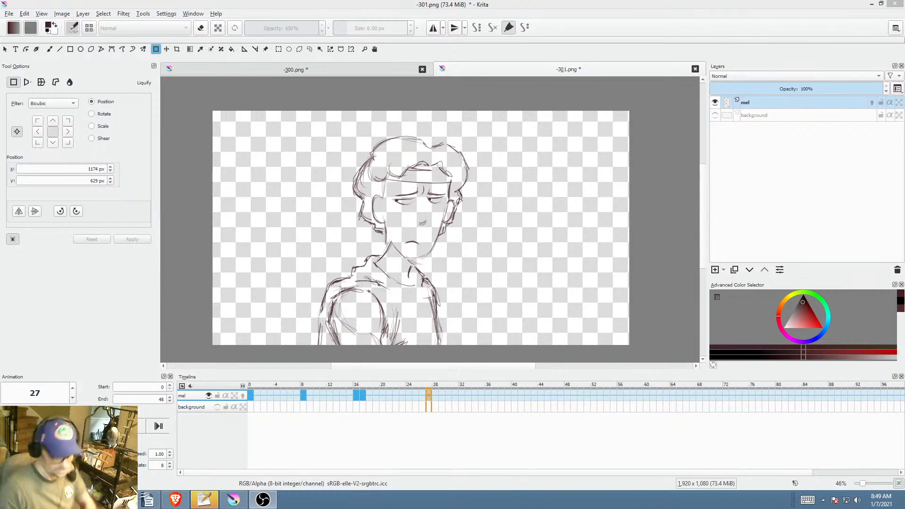
Step: On frame 0 of the mel layer in Krita, erase the front profile and chin line of the character's face
click(252, 394)
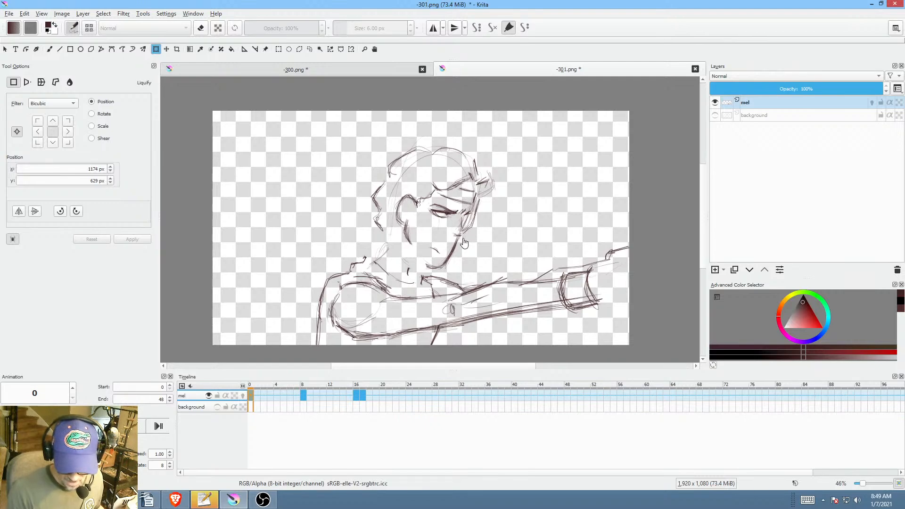
drag(455, 246, 505, 191)
key(p)
key(e)
mouse_move(493, 225)
mouse_down()
mouse_move(489, 169)
mouse_move(494, 228)
mouse_move(460, 264)
mouse_move(407, 277)
mouse_move(431, 294)
mouse_up()
key(e)
key(b)
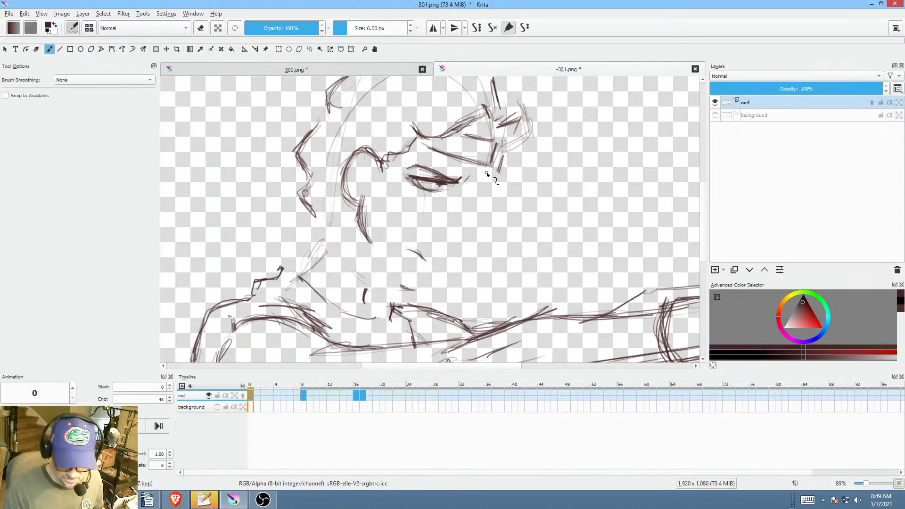
Step: Sketch a new cheek line below the brow and erase the dark jaw line running down from the ear
mouse_move(487, 185)
mouse_down()
mouse_move(475, 214)
mouse_move(470, 227)
mouse_move(476, 181)
mouse_move(466, 230)
mouse_up()
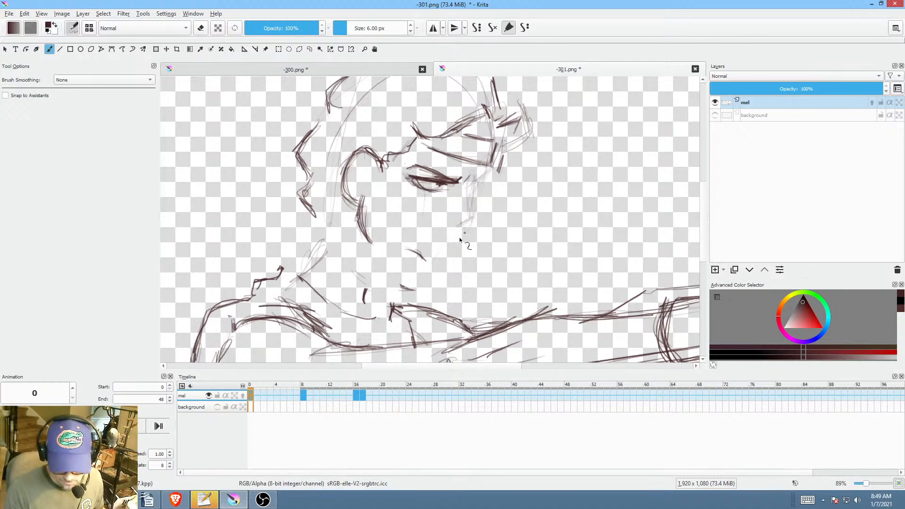
drag(372, 242, 378, 274)
key(p)
key(e)
drag(368, 198, 372, 248)
key(b)
key(e)
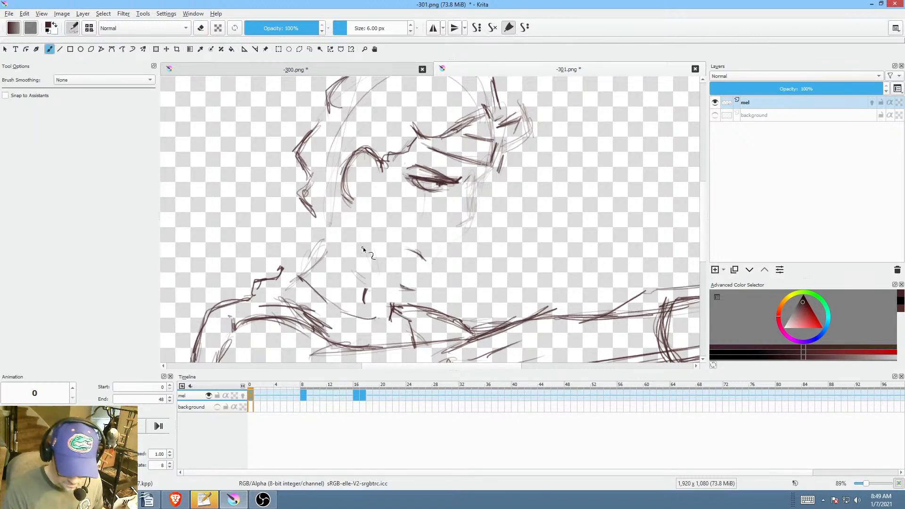
Step: Sketch a new jaw contour from below the ear around the chin and up to the front cheek
drag(364, 199, 363, 249)
mouse_move(358, 206)
mouse_down()
mouse_move(375, 253)
mouse_move(433, 284)
mouse_up()
drag(460, 231, 430, 298)
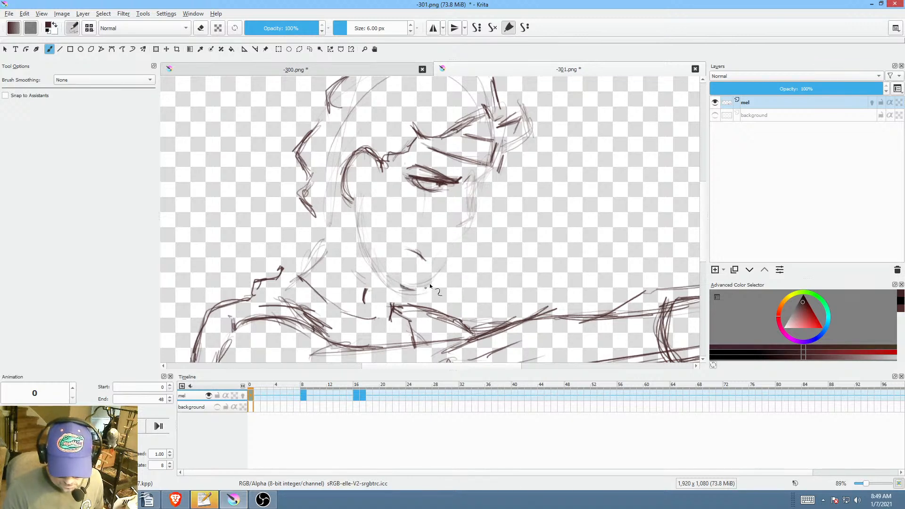
drag(453, 242, 433, 277)
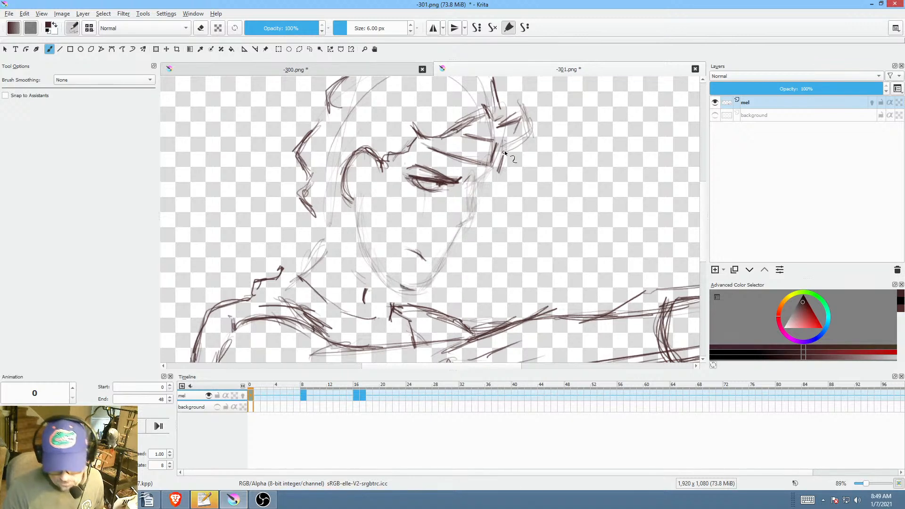
scroll(541, 184, up, 3)
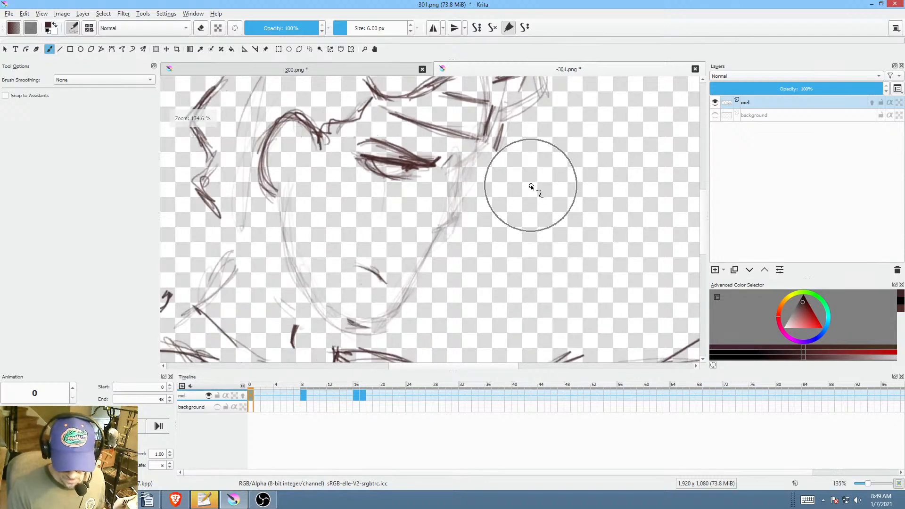
scroll(522, 177, down, 4)
drag(538, 258, 545, 255)
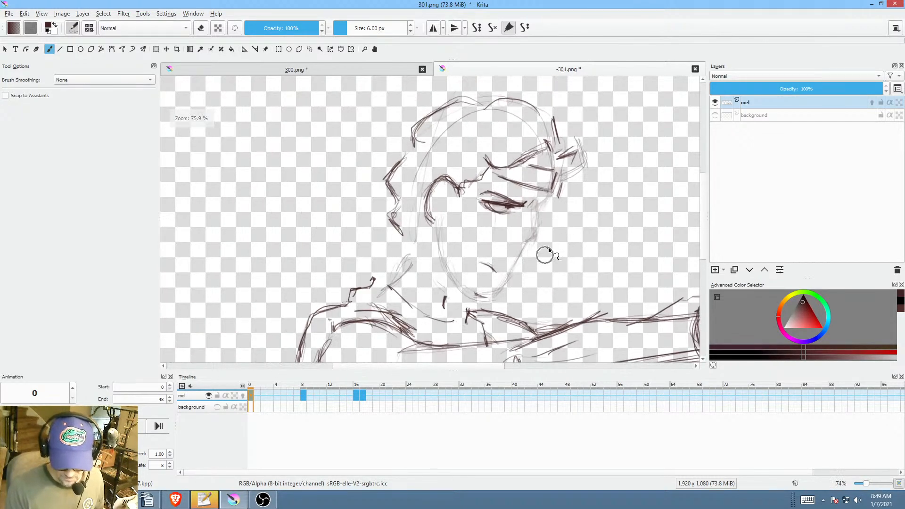
Step: Mirror the canvas view horizontally, outline-select the front hair tuft, and rotate it clockwise with a slight shift toward the ear
key(m)
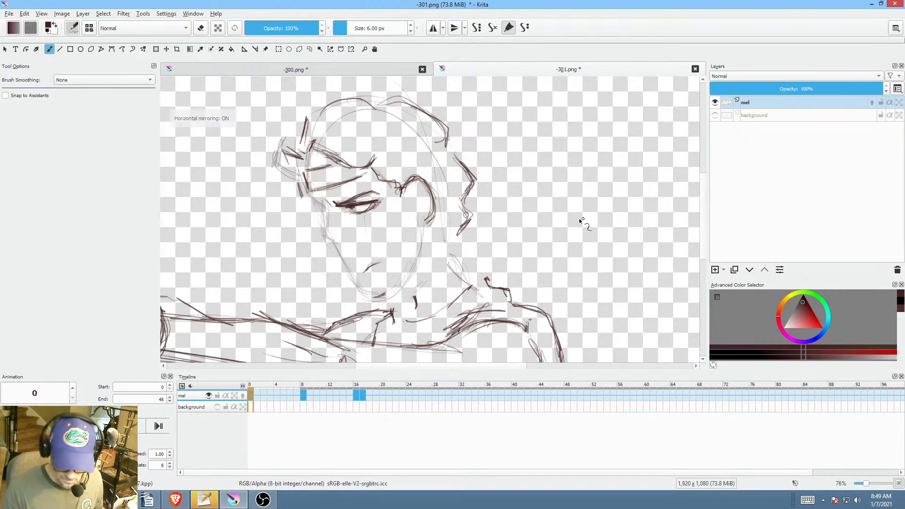
scroll(512, 243, up, 3)
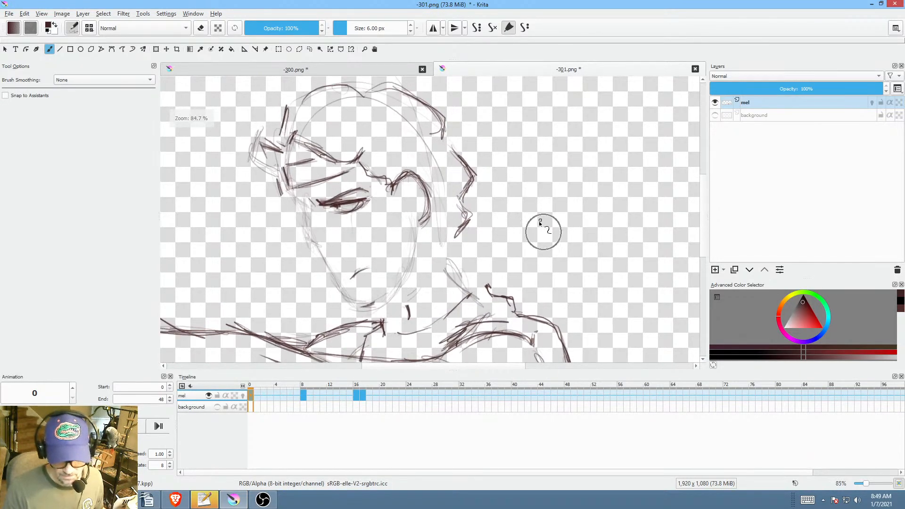
drag(567, 235, 566, 247)
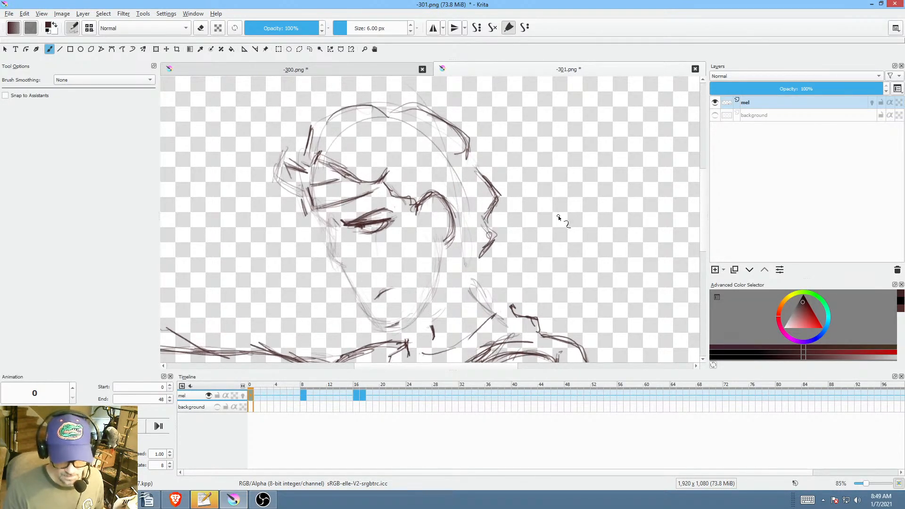
key(l)
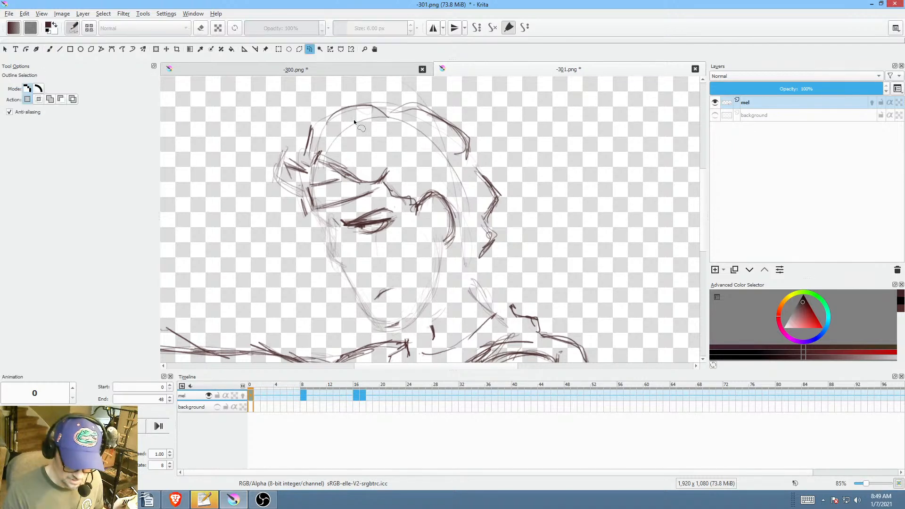
mouse_move(266, 174)
mouse_down()
mouse_move(344, 185)
mouse_move(389, 176)
mouse_move(396, 162)
mouse_up()
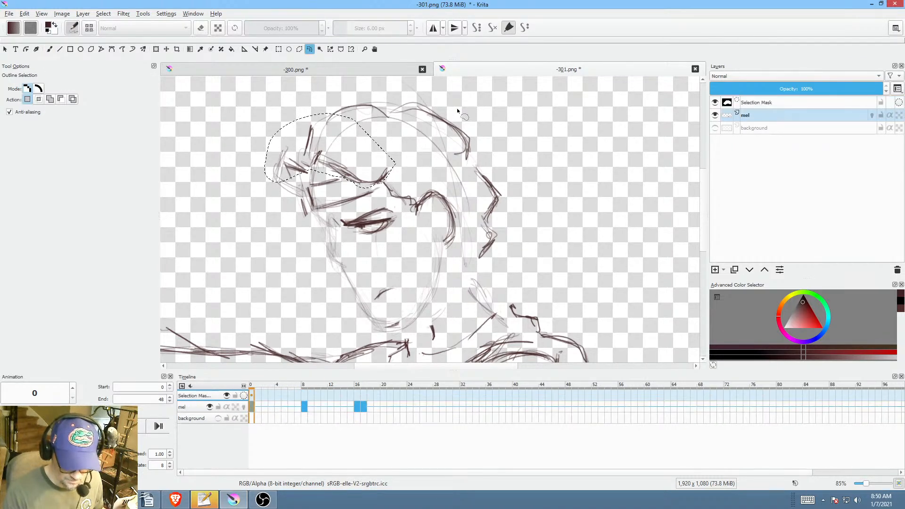
key(ctrl+t)
drag(504, 178, 496, 222)
drag(370, 158, 385, 162)
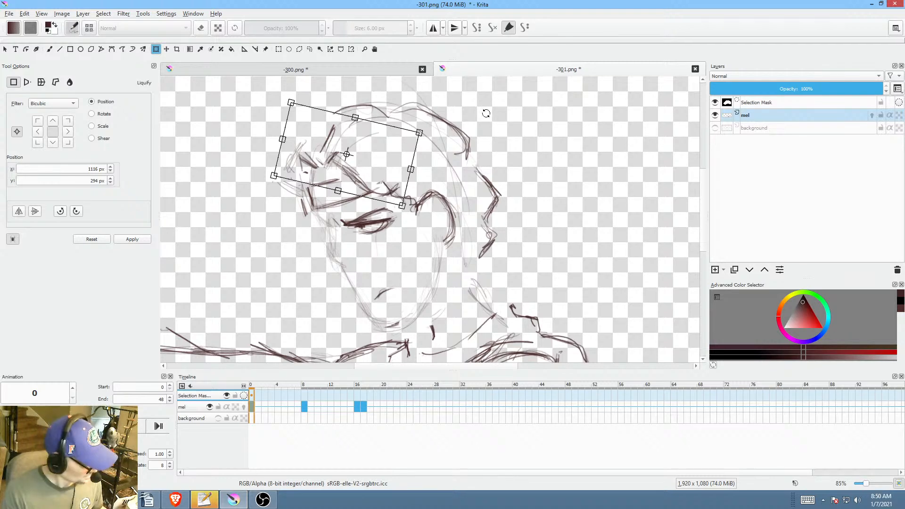
Step: Outline-select the hair on top of the head, rotate it clockwise and move it outward, then apply the transform and deselect
key(l)
drag(473, 98, 436, 88)
mouse_move(332, 117)
mouse_down()
mouse_move(443, 157)
mouse_move(477, 158)
mouse_move(498, 137)
mouse_move(482, 129)
mouse_move(489, 117)
mouse_up()
key(ctrl+t)
drag(546, 137, 481, 137)
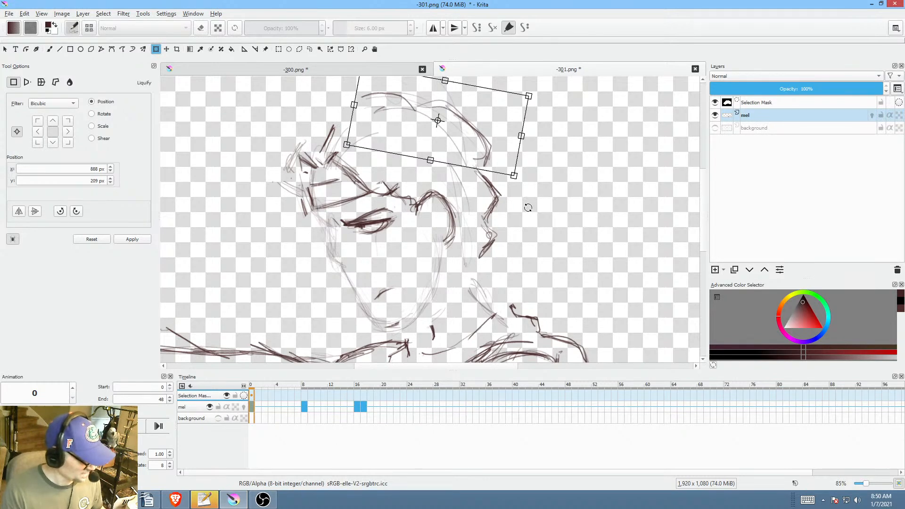
key(Return)
key(ctrl+shift+a)
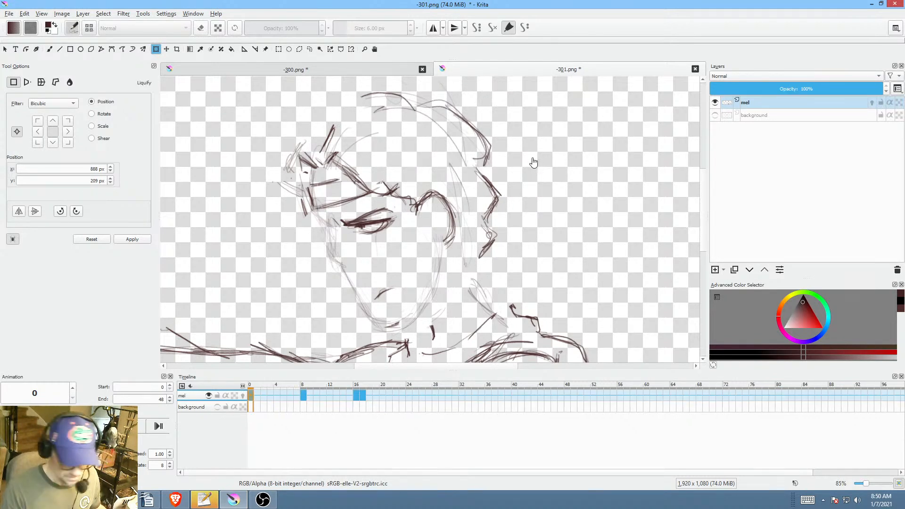
Step: Darken the front face contour from the brow over the cheek down to the chin with the freehand brush
key(b)
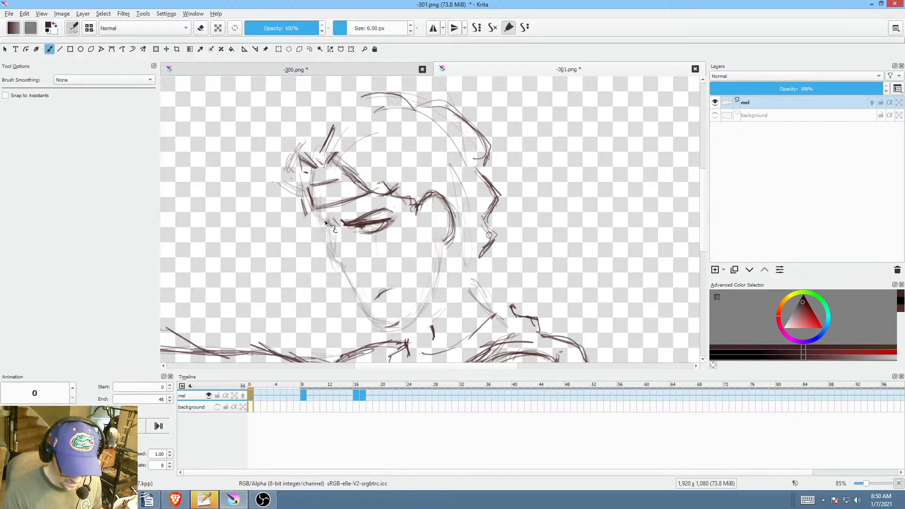
drag(334, 241, 334, 267)
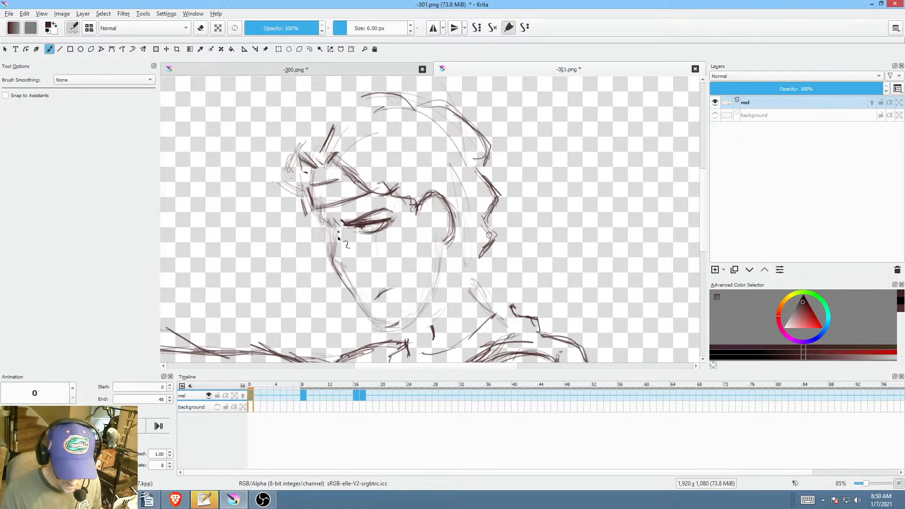
mouse_move(353, 291)
mouse_down()
mouse_move(333, 261)
mouse_move(399, 337)
mouse_up()
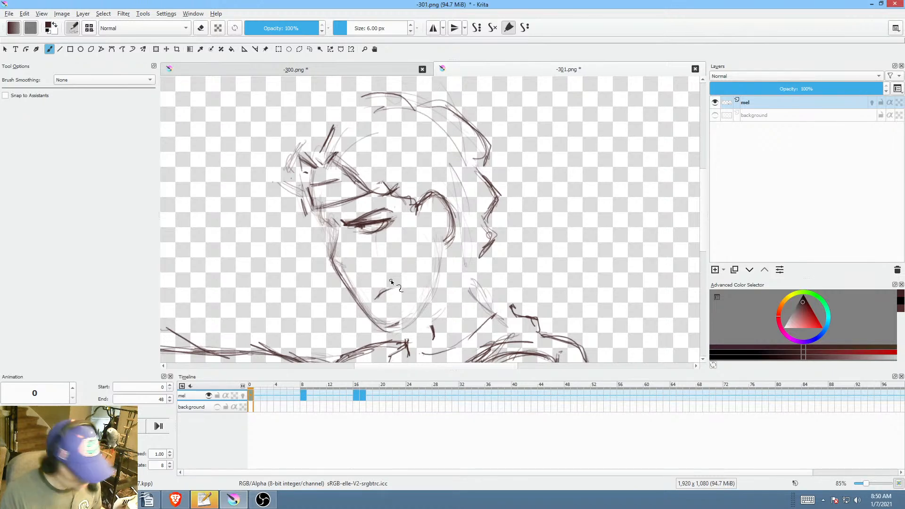
Step: Erase the mouth, redraw it as a short stroke lower on the face, and strengthen the chin line
key(e)
drag(376, 284, 401, 278)
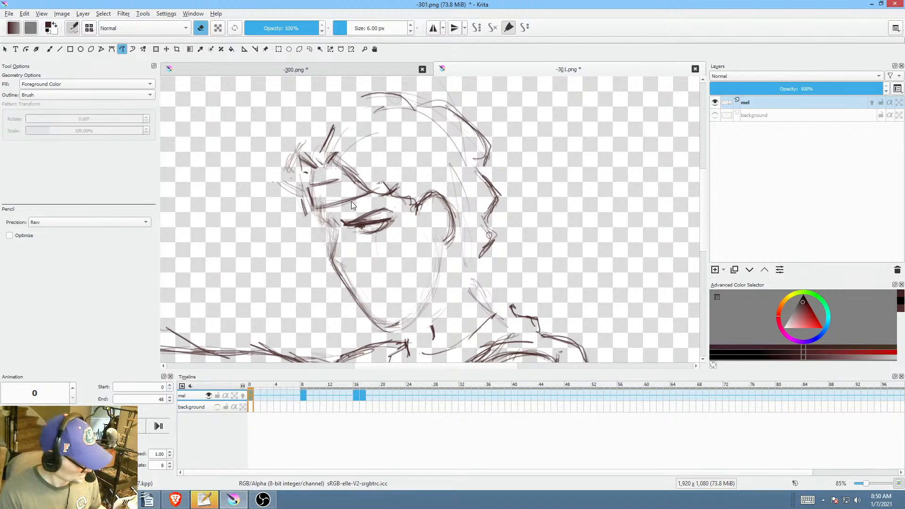
key(e)
key(b)
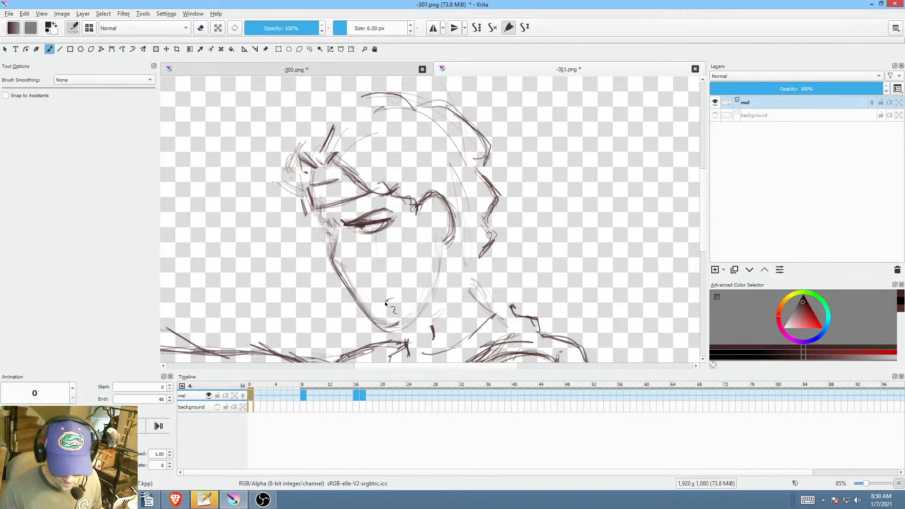
drag(379, 325, 398, 327)
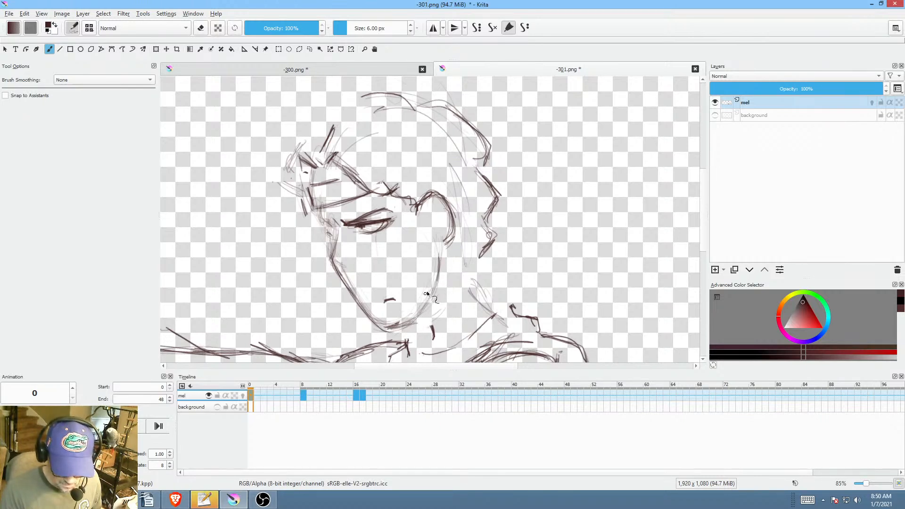
Step: Draw the back and front neck lines down to the collar and flip the canvas view back to normal
drag(460, 256, 482, 308)
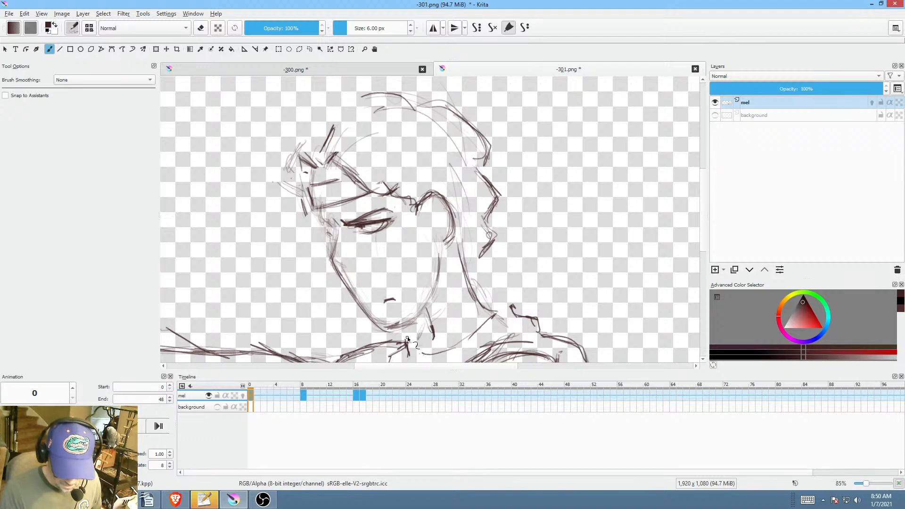
key(m)
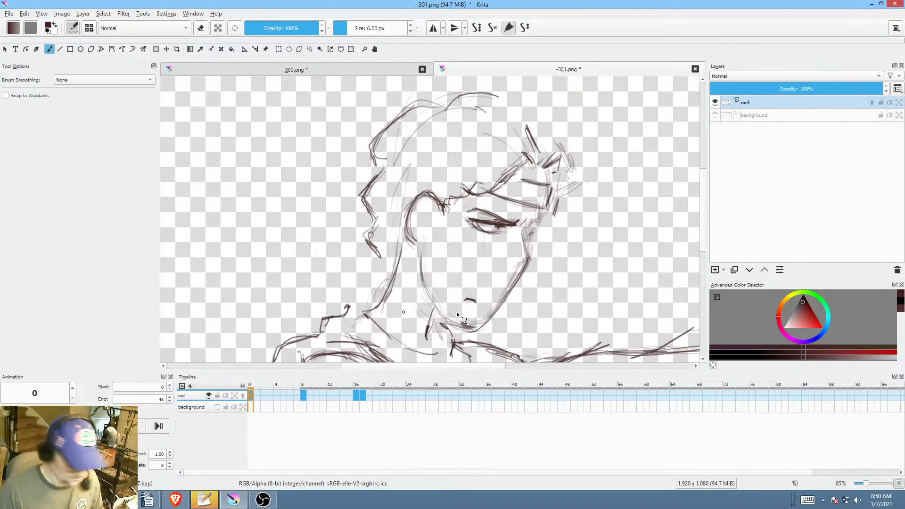
drag(572, 209, 557, 192)
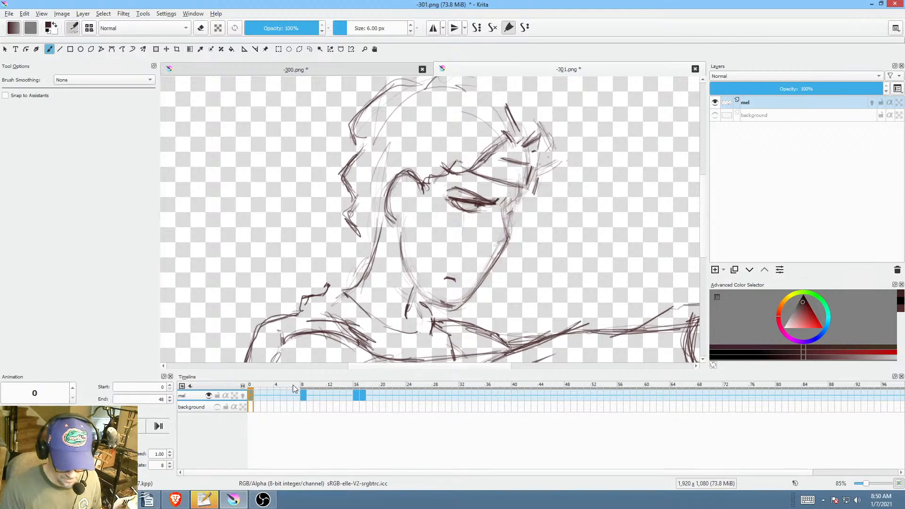
Step: Scrub the animation from frame 0 through the keyframes and view the head pose at frame 24
mouse_move(295, 386)
mouse_down()
mouse_move(310, 389)
mouse_move(288, 387)
mouse_move(363, 388)
mouse_up()
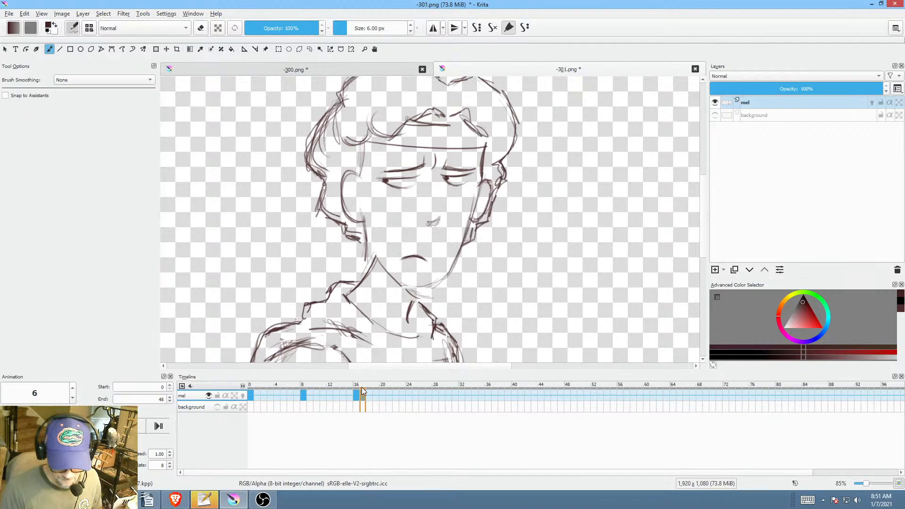
click(411, 397)
drag(499, 232, 512, 254)
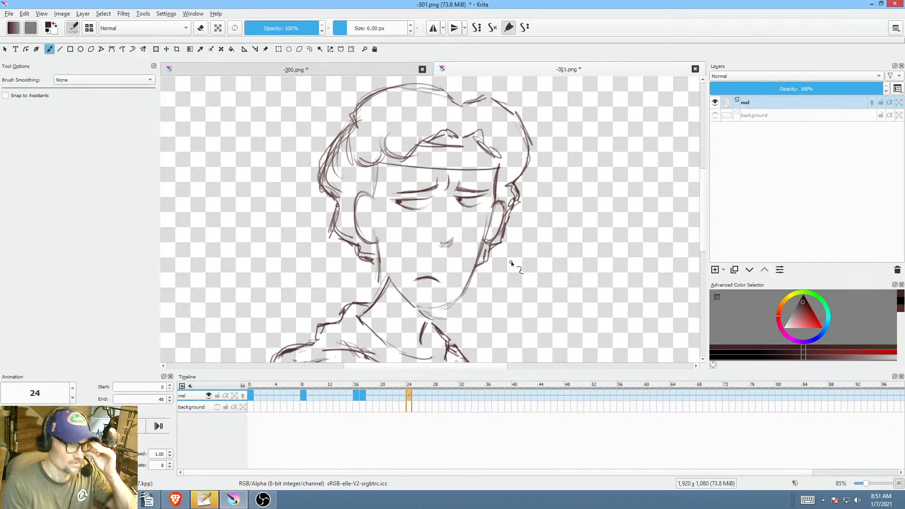
Step: Switch to Vegas Pro and review sketch shots -300 and -301 on the timeline
key(alt+Tab)
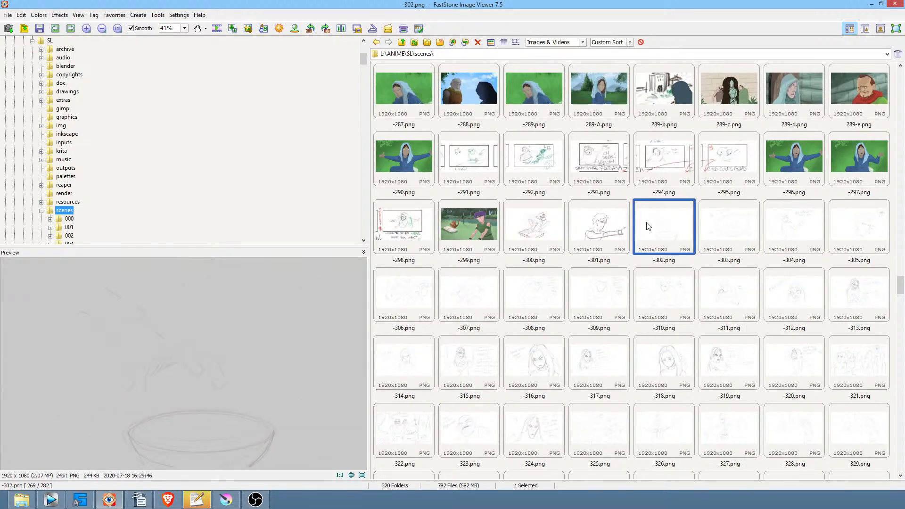
click(51, 499)
click(638, 405)
drag(648, 405, 671, 398)
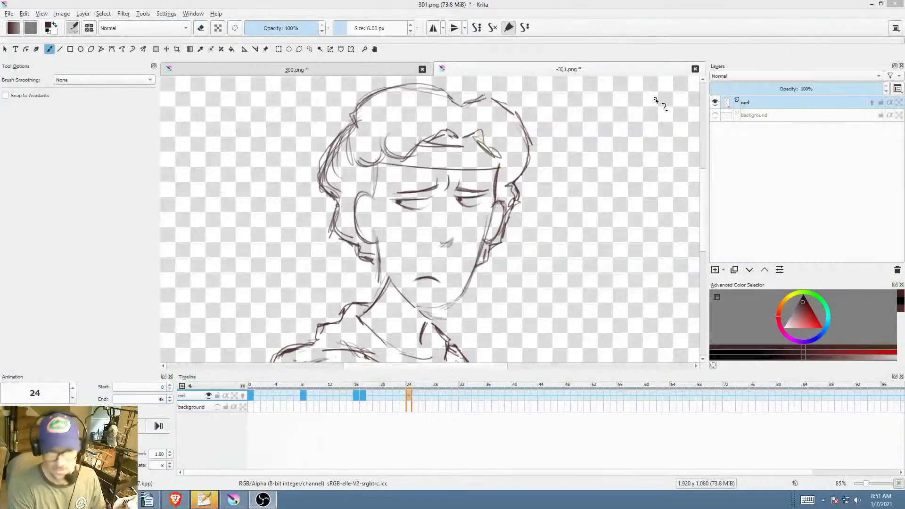
Step: In Krita, show the background layer and hide the mel layer to expose the original rough storyboard sketch
click(715, 116)
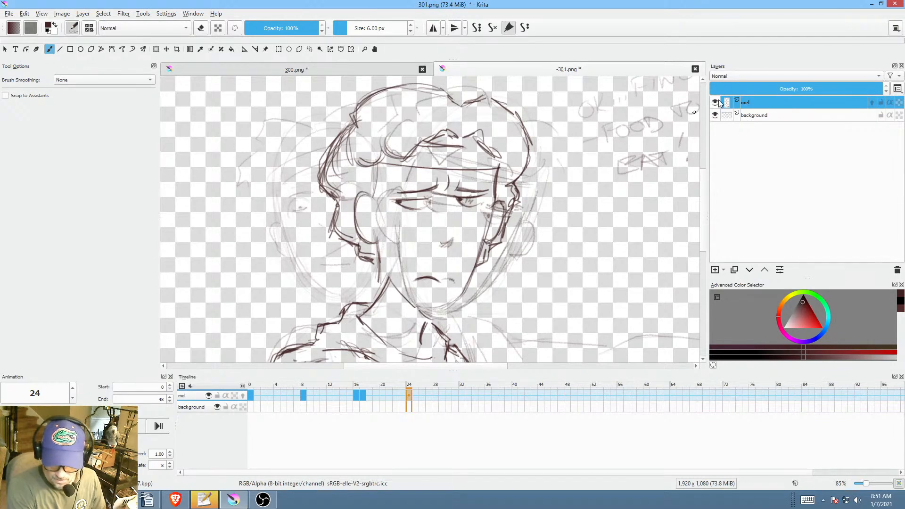
click(717, 102)
scroll(562, 188, down, 3)
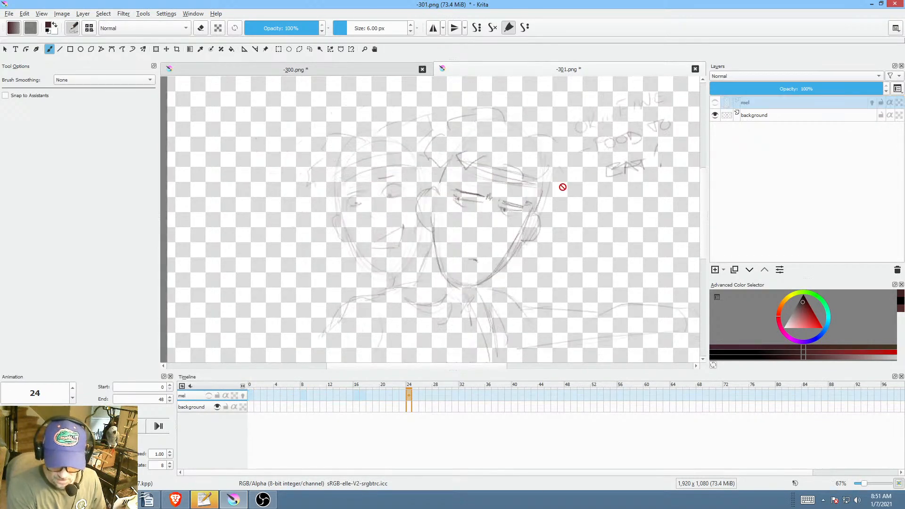
Step: Show the mel layer and delete the old head from its frame 24 drawing with an outline selection
click(716, 103)
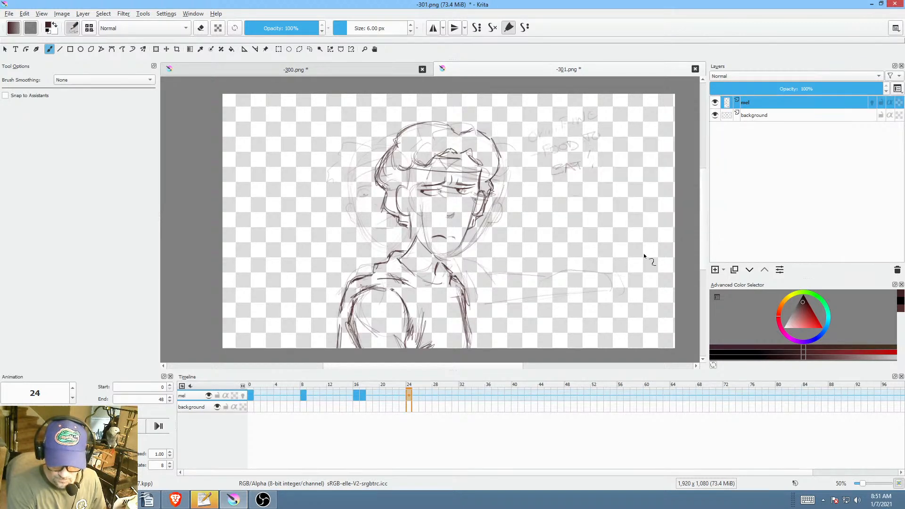
click(410, 395)
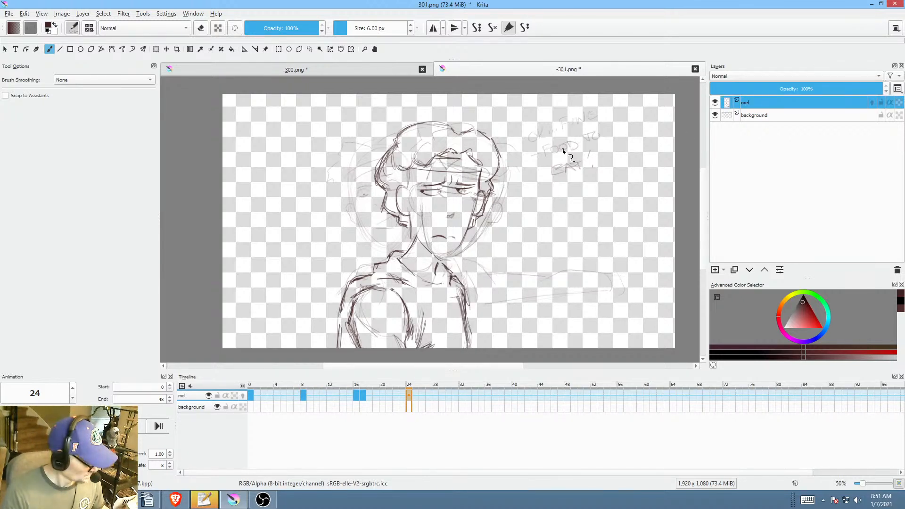
key(ctrl+shift+f)
drag(509, 113, 424, 98)
mouse_move(427, 259)
mouse_down()
mouse_move(476, 257)
mouse_move(539, 173)
mouse_up()
key(Delete)
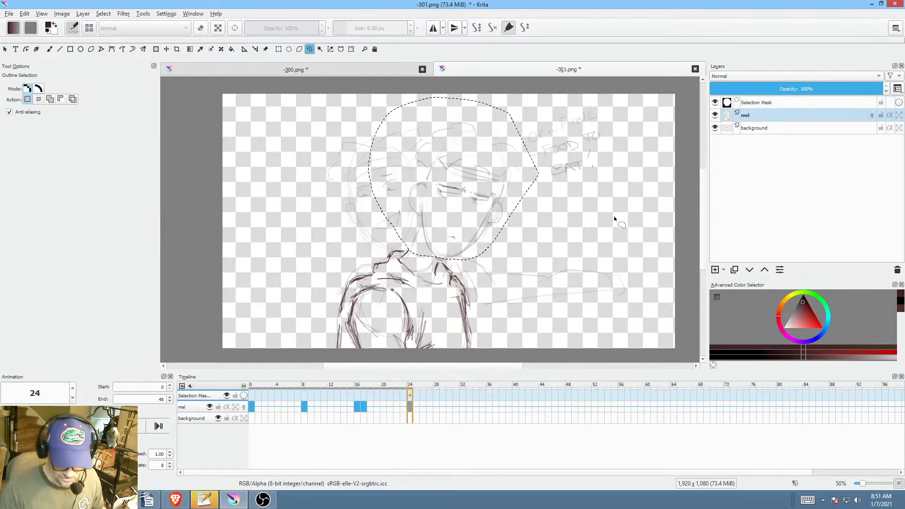
key(ctrl+shift+a)
Step: Outline-select the shoulders and torso at frame 24 and rotate them slightly counter-clockwise about a pivot set low in the torso
drag(500, 231, 562, 254)
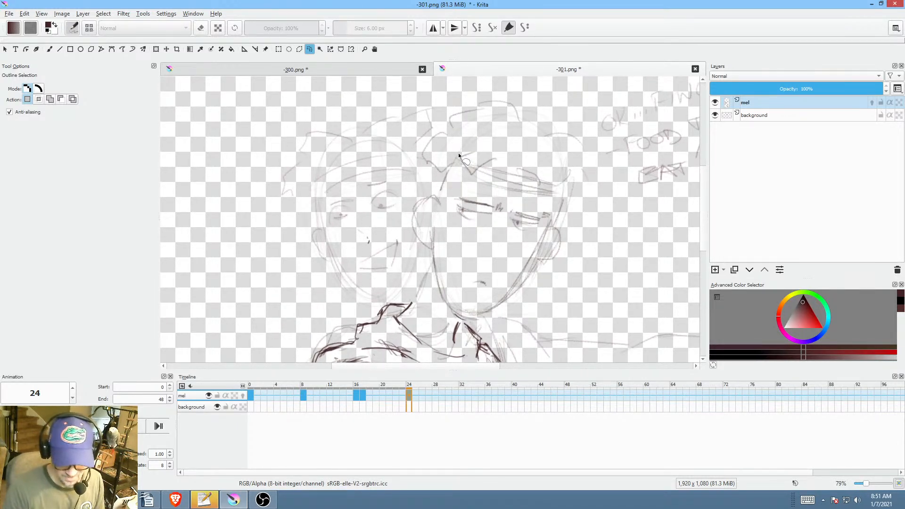
click(365, 396)
click(409, 394)
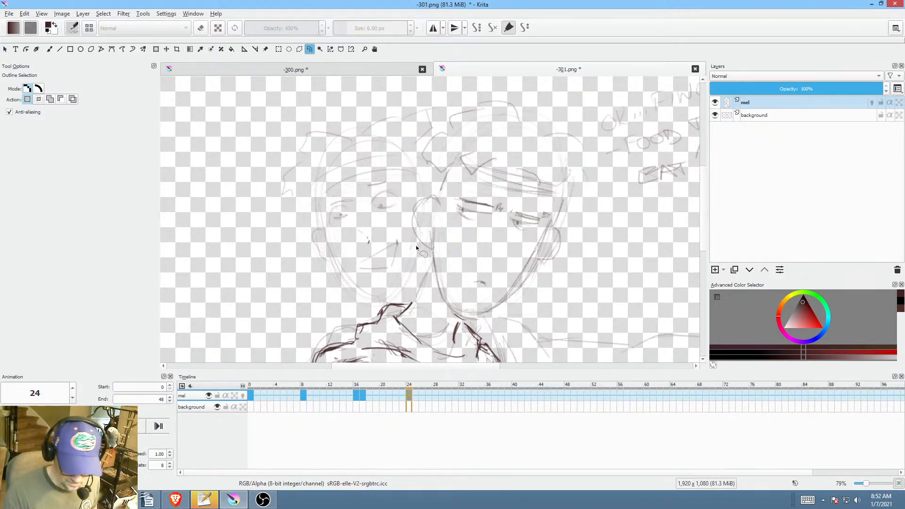
drag(514, 278, 539, 261)
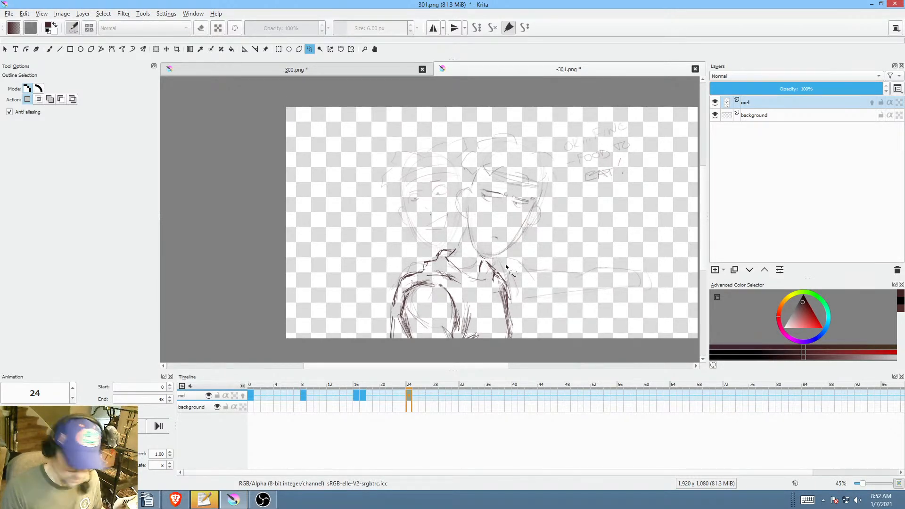
mouse_move(513, 259)
mouse_down()
mouse_move(459, 236)
mouse_move(379, 283)
mouse_up()
drag(401, 319, 430, 331)
drag(474, 356, 552, 337)
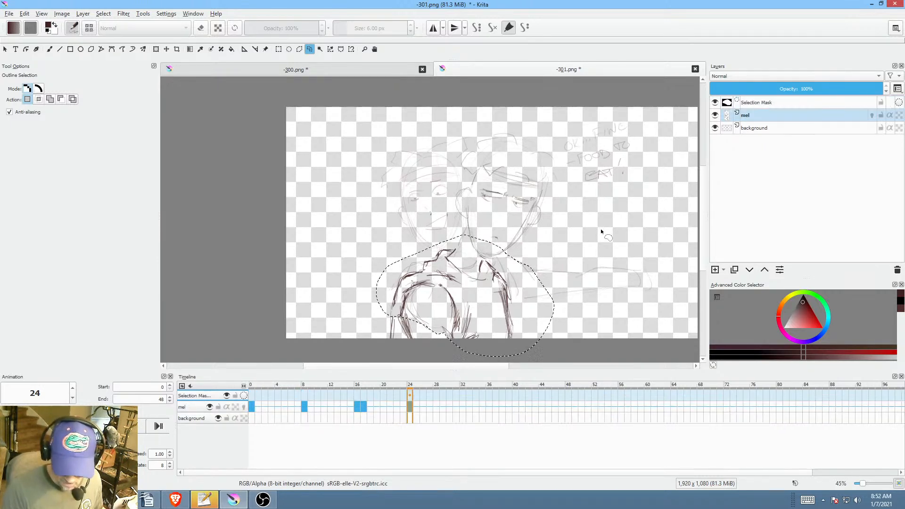
key(ctrl+t)
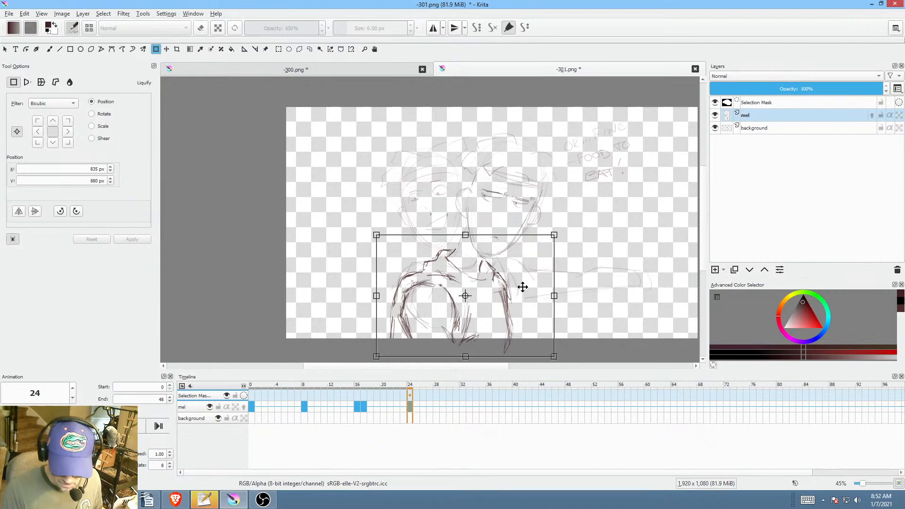
drag(465, 296, 426, 325)
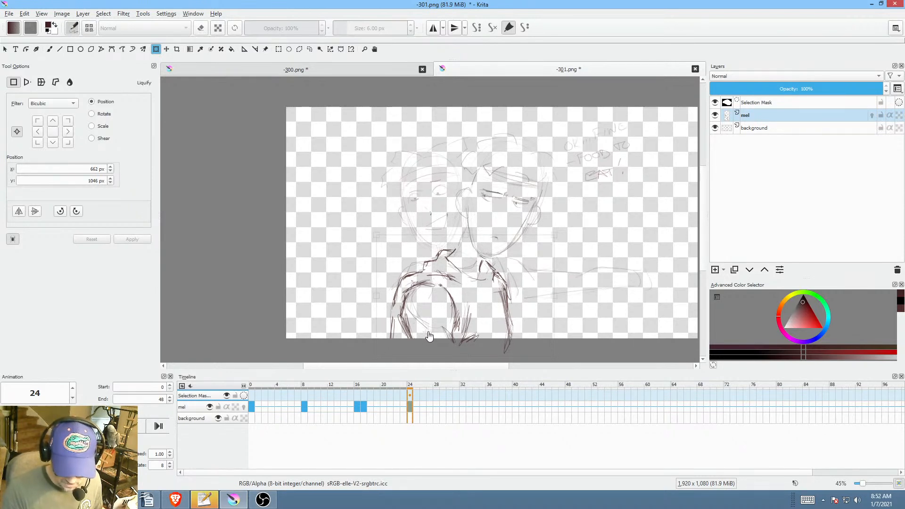
mouse_move(613, 307)
mouse_down()
mouse_move(560, 259)
mouse_move(574, 282)
mouse_up()
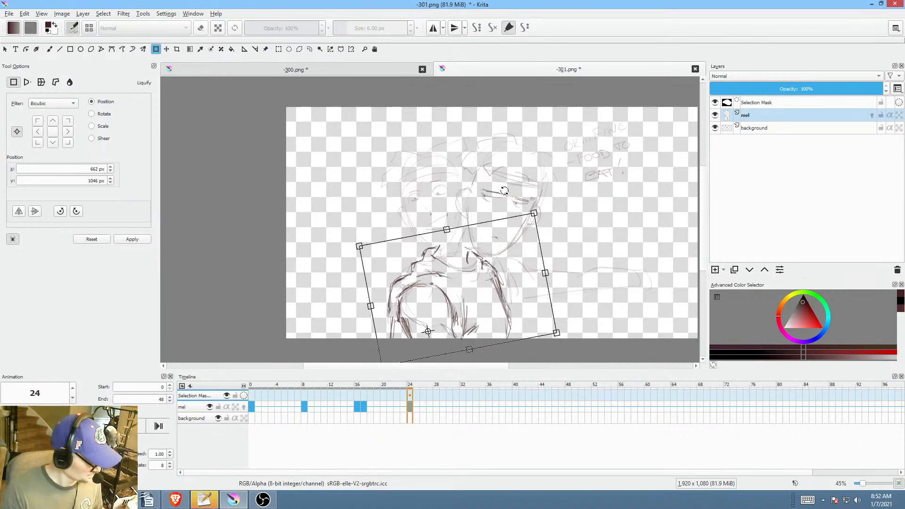
Step: Outline-select the collar area, rotate it slightly counter-clockwise, shift it toward the back shoulder, and clear the selection
key(l)
mouse_move(468, 224)
mouse_down()
mouse_move(411, 237)
mouse_move(425, 267)
mouse_move(491, 261)
mouse_move(469, 225)
mouse_up()
key(ctrl+t)
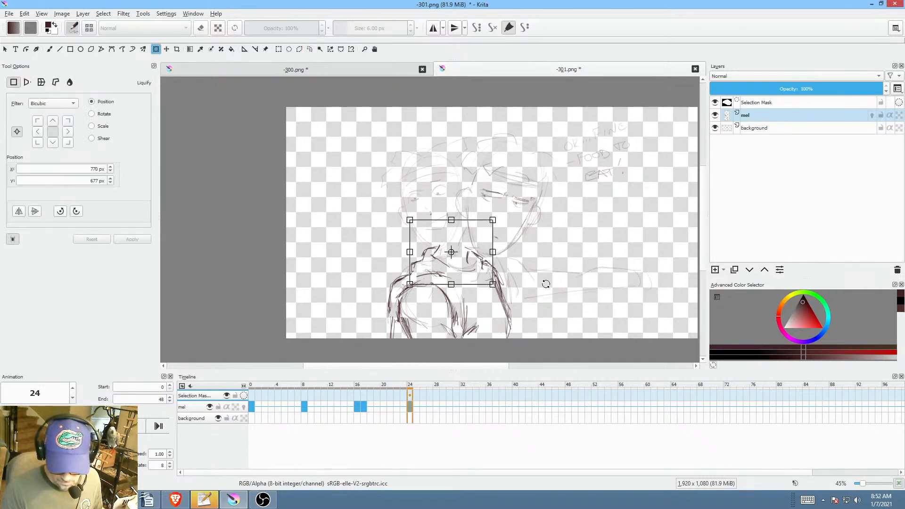
drag(461, 269, 462, 269)
drag(540, 265, 539, 261)
drag(469, 268, 472, 267)
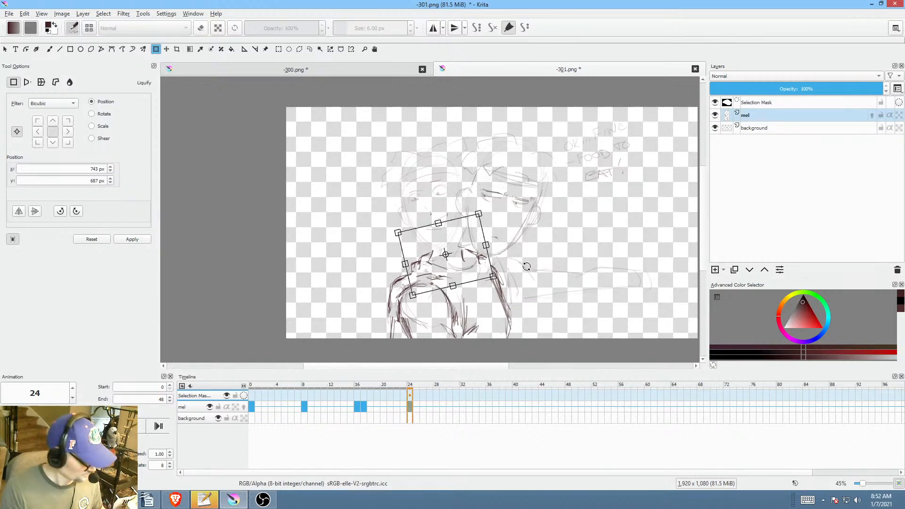
key(Return)
key(ctrl+shift+a)
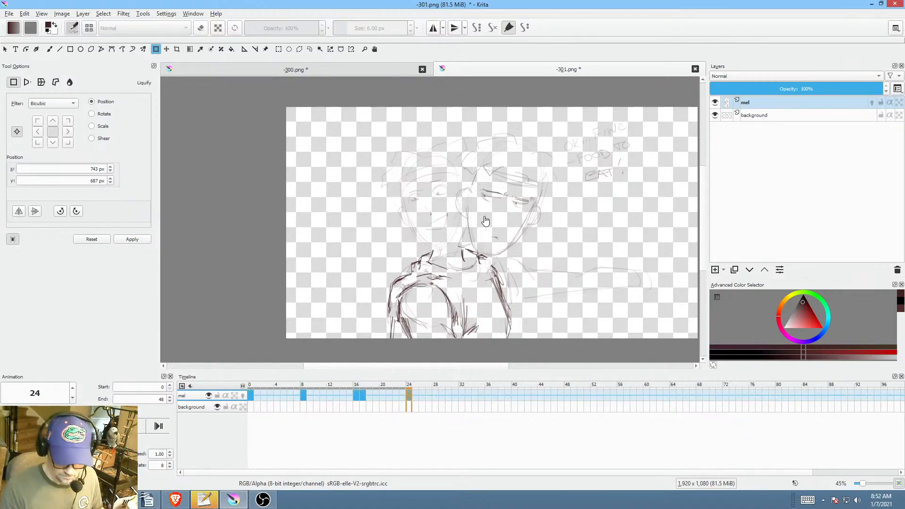
Step: Brush in the jaw and chin outline of the new head on the mel layer, following the smiling face in the background sketch
key(b)
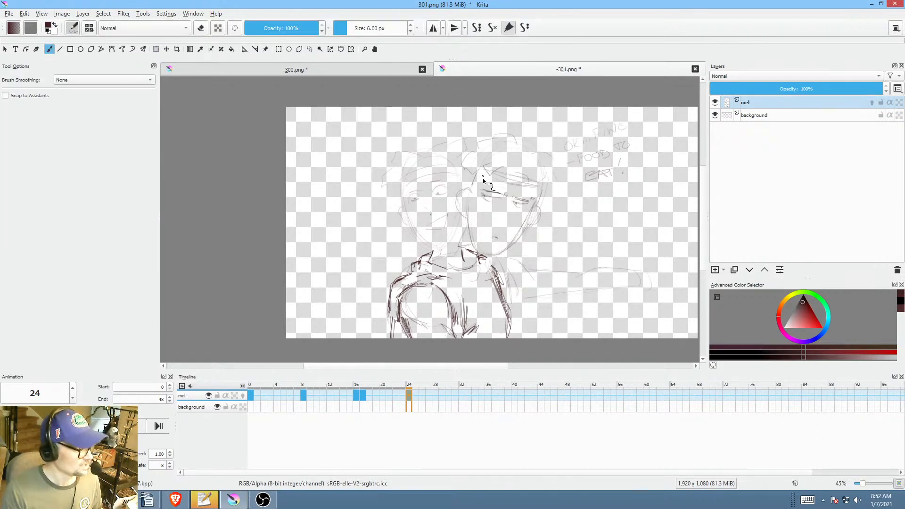
drag(501, 235, 481, 247)
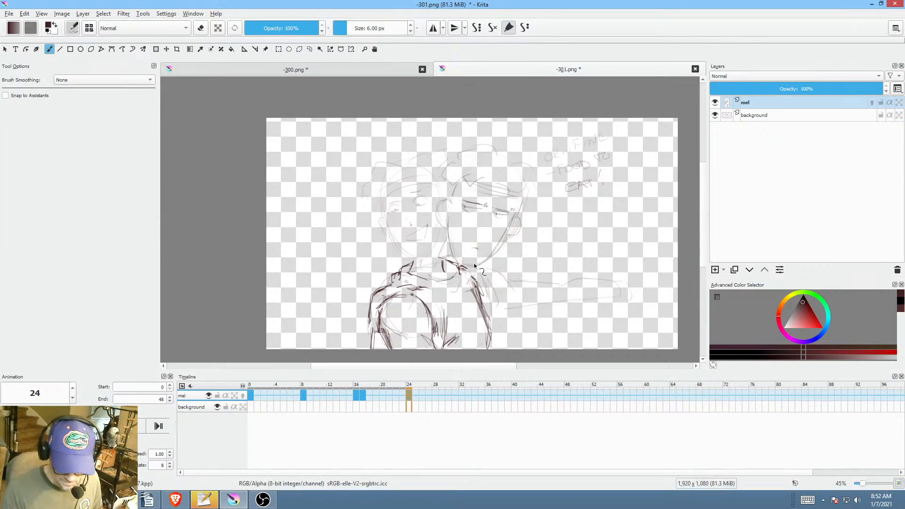
scroll(474, 261, up, 2)
click(771, 100)
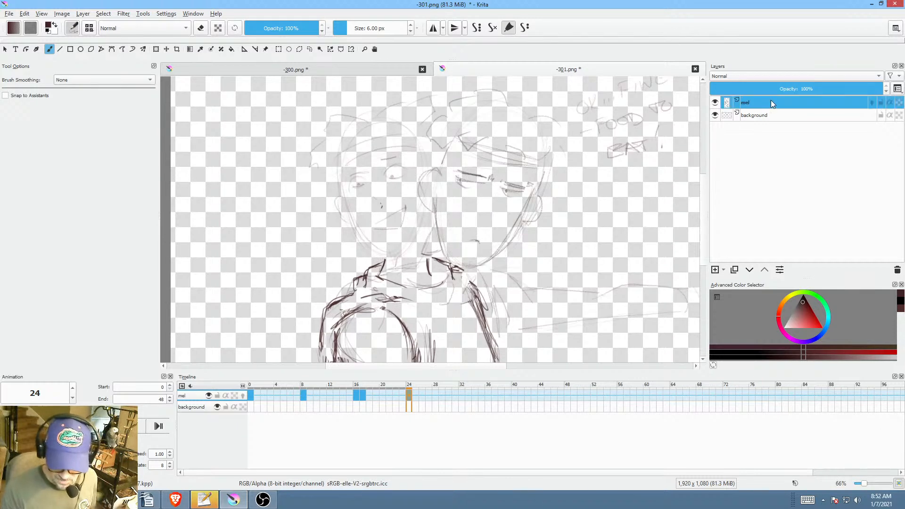
click(716, 115)
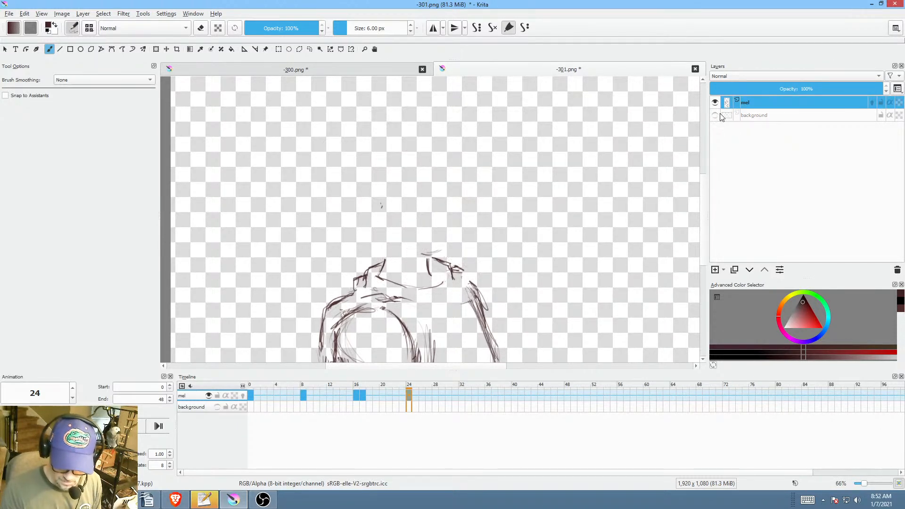
click(715, 115)
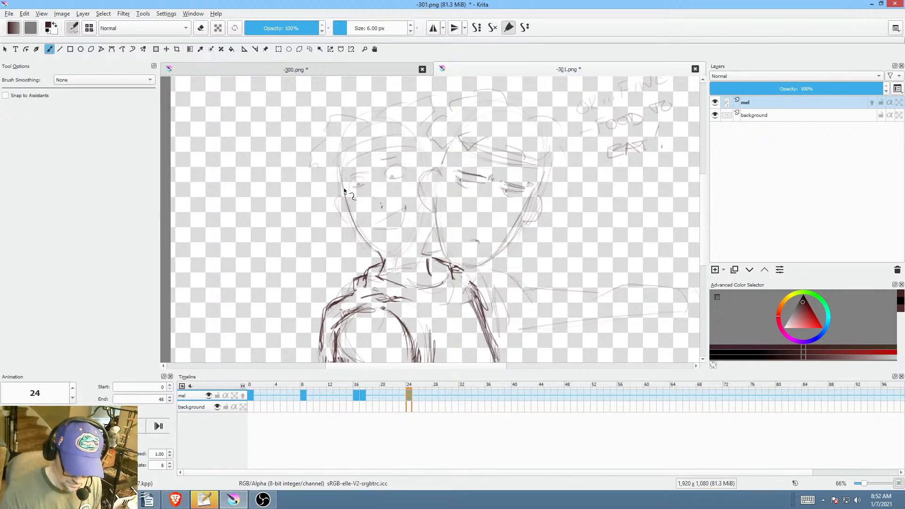
drag(337, 179, 396, 257)
mouse_move(346, 218)
mouse_down()
mouse_move(402, 264)
mouse_move(413, 265)
mouse_move(426, 240)
mouse_up()
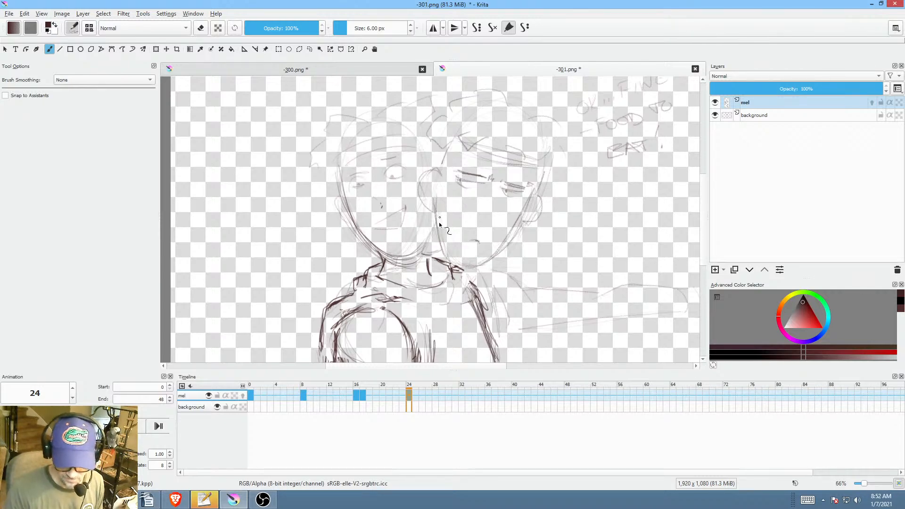
drag(479, 267, 486, 257)
mouse_move(449, 231)
mouse_down()
mouse_move(480, 183)
mouse_move(478, 256)
mouse_up()
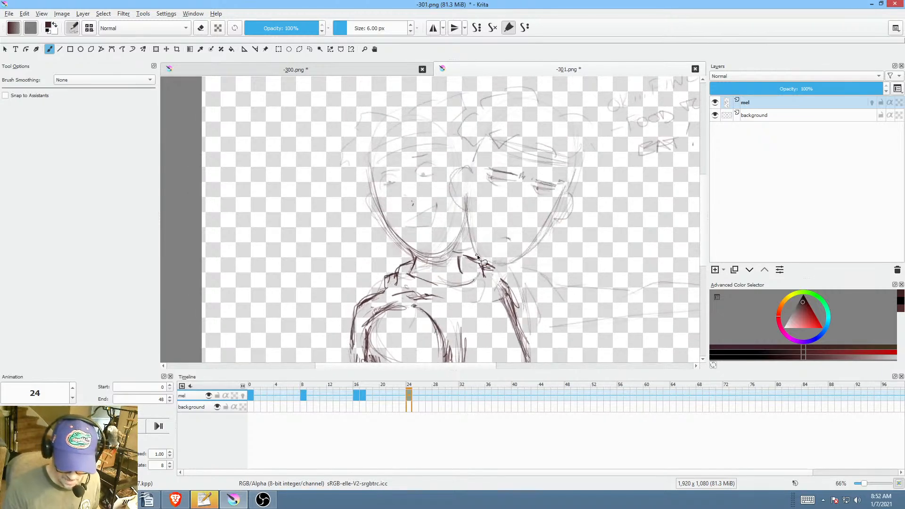
Step: Draw the two curved headband lines across the forehead, flipping between frames 17 and 24 for comparison
key(comma)
key(period)
key(comma)
key(period)
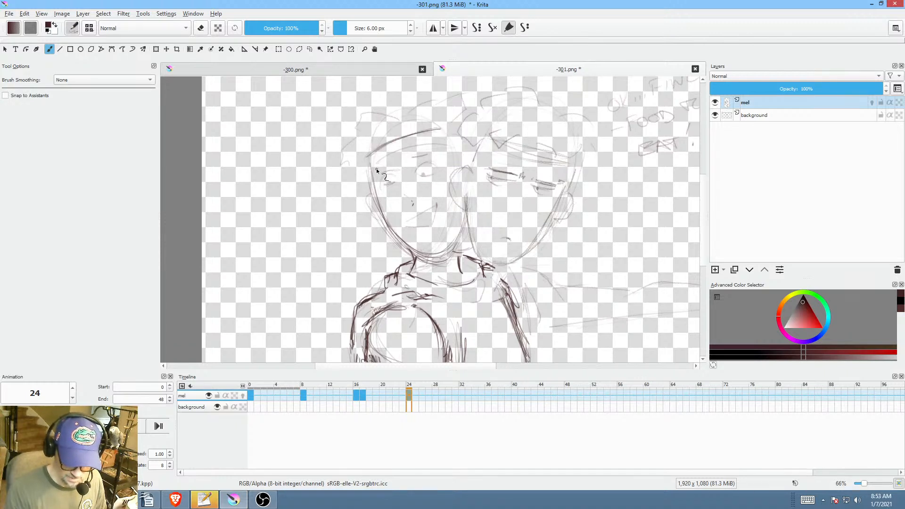
drag(443, 143, 372, 158)
key(comma)
key(period)
drag(438, 127, 370, 156)
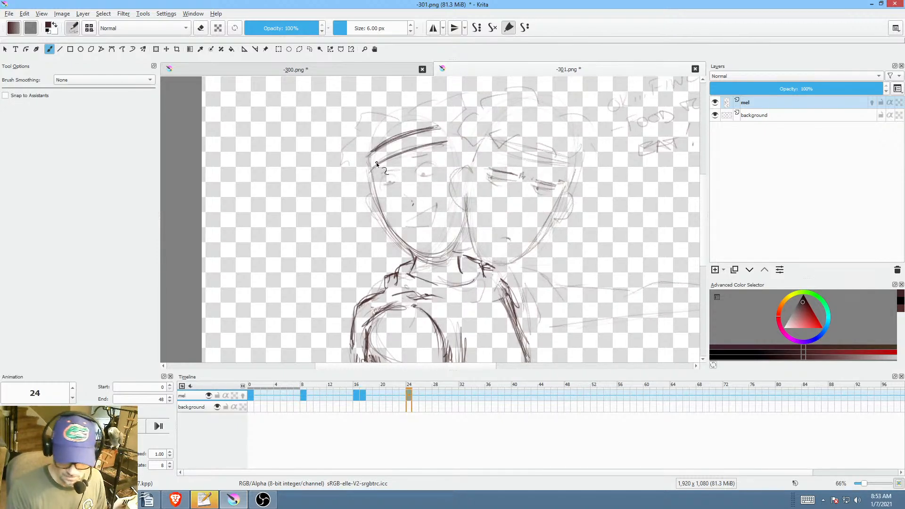
Step: Draw the jagged hair tufts rising above the headband, comparing with the previous keyframe
key(comma)
key(period)
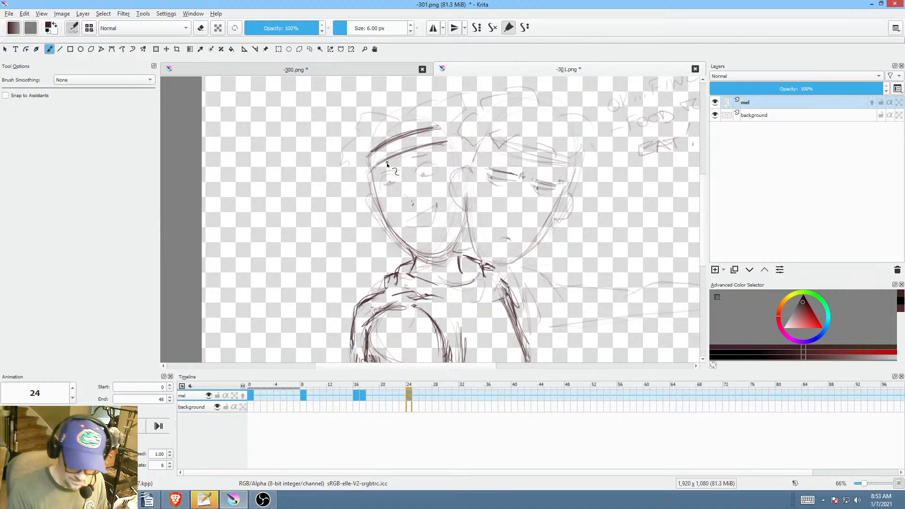
key(comma)
key(period)
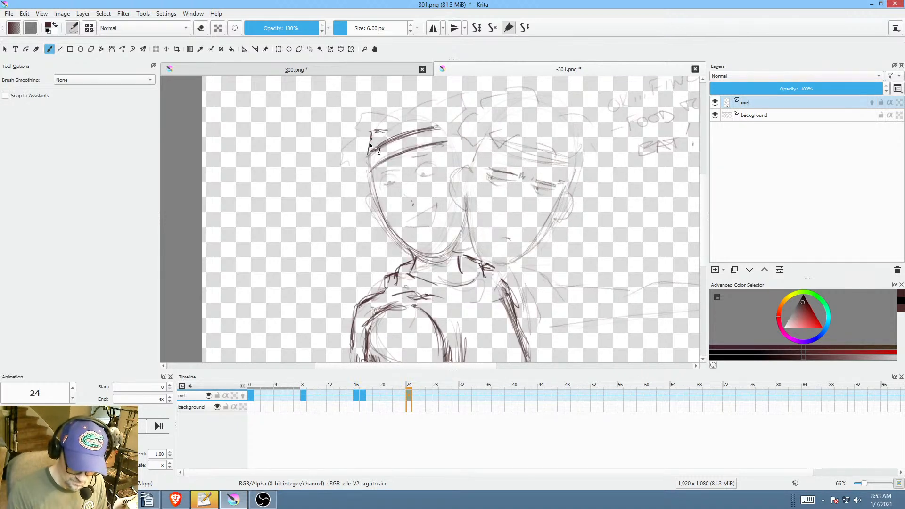
key(comma)
key(period)
mouse_move(397, 124)
mouse_down()
mouse_move(409, 116)
mouse_move(443, 126)
mouse_up()
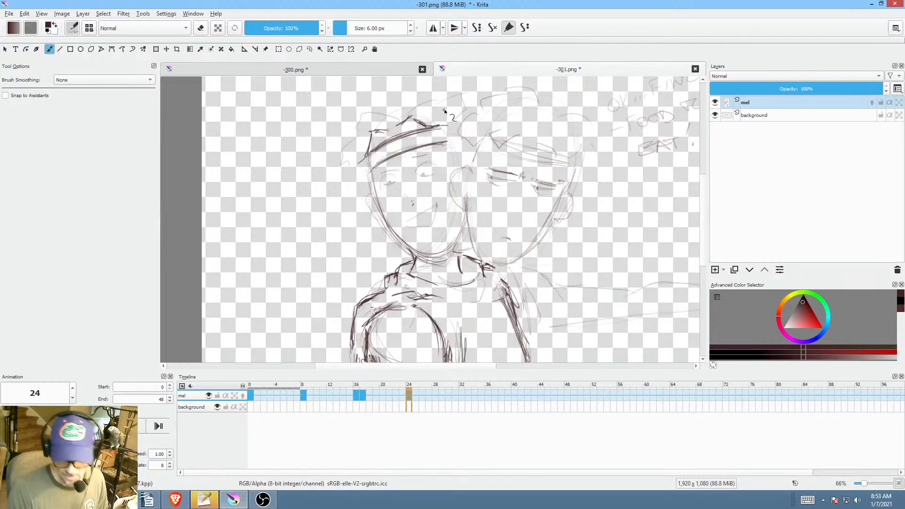
Step: Sketch the puff of hair beside the headband and the pointed hair lock below it along the face's far side
key(comma)
key(period)
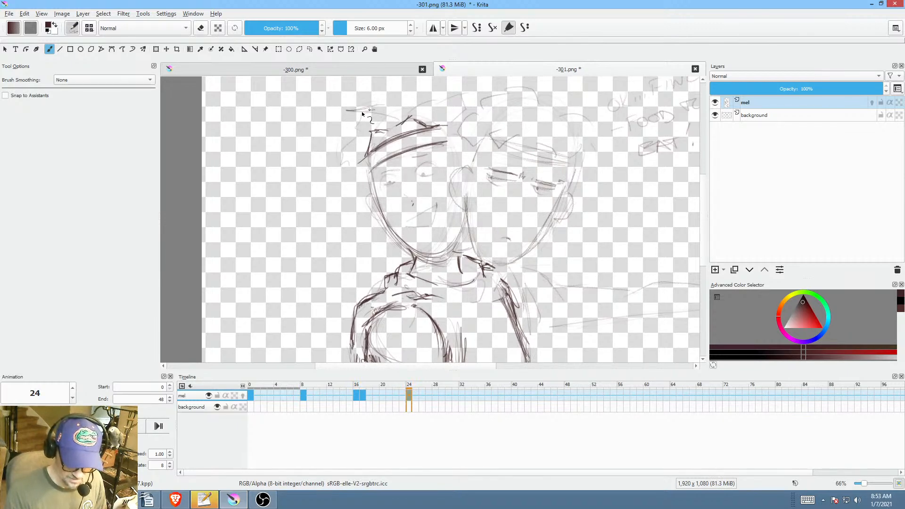
key(comma)
key(period)
key(comma)
key(period)
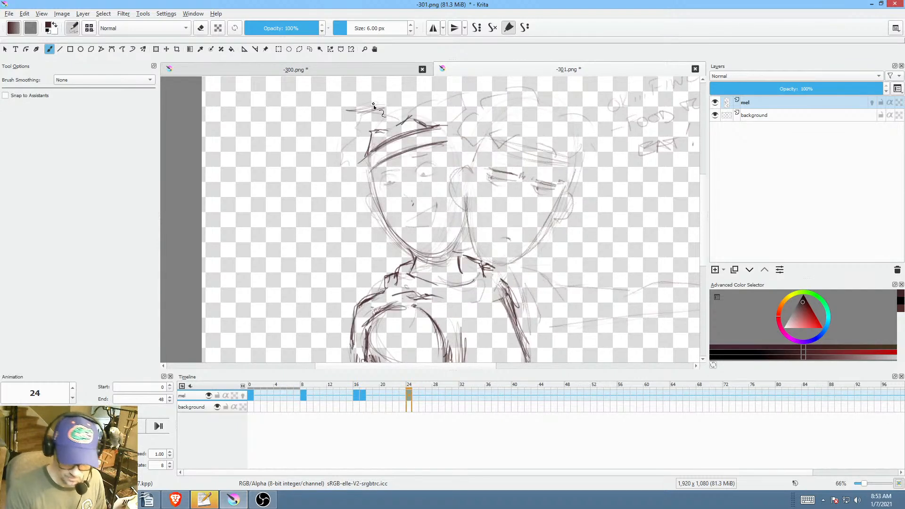
key(comma)
key(period)
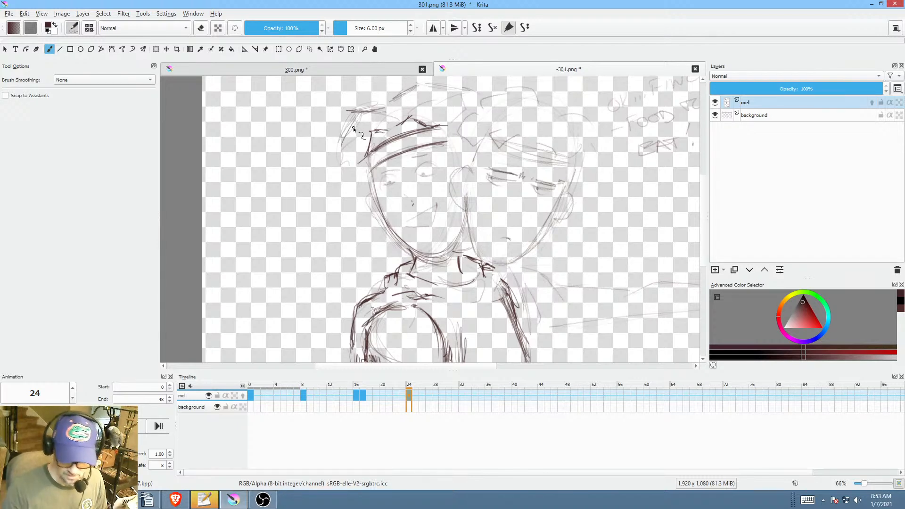
key(comma)
key(period)
mouse_move(363, 115)
mouse_down()
mouse_move(343, 151)
mouse_move(374, 120)
mouse_move(333, 141)
mouse_move(366, 111)
mouse_move(340, 150)
mouse_move(342, 135)
mouse_move(361, 171)
mouse_move(342, 203)
mouse_move(348, 189)
mouse_move(380, 207)
mouse_up()
Step: Draw the top and back contour of the hair, hiding the background layer and checking against the previous keyframe
key(alt+comma)
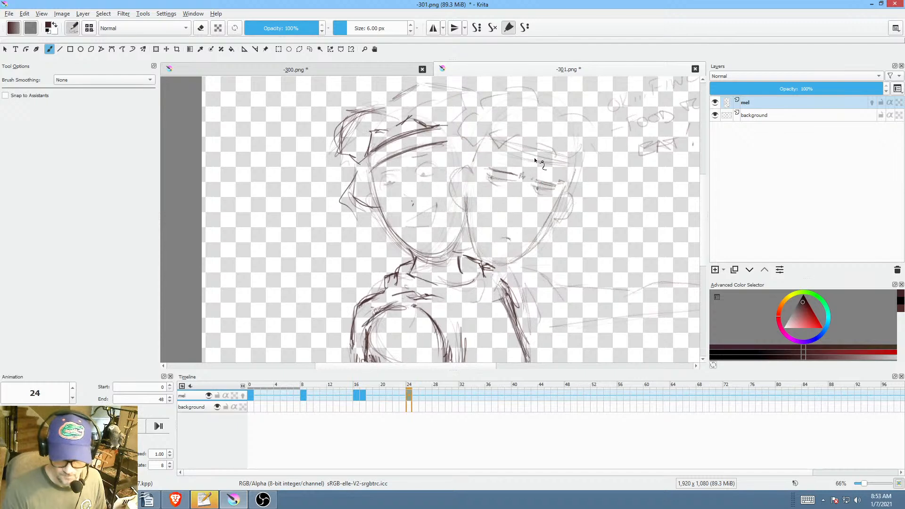
mouse_move(479, 89)
mouse_down()
mouse_move(488, 84)
mouse_move(495, 125)
mouse_up()
key(alt+period)
key(alt+comma)
key(alt+period)
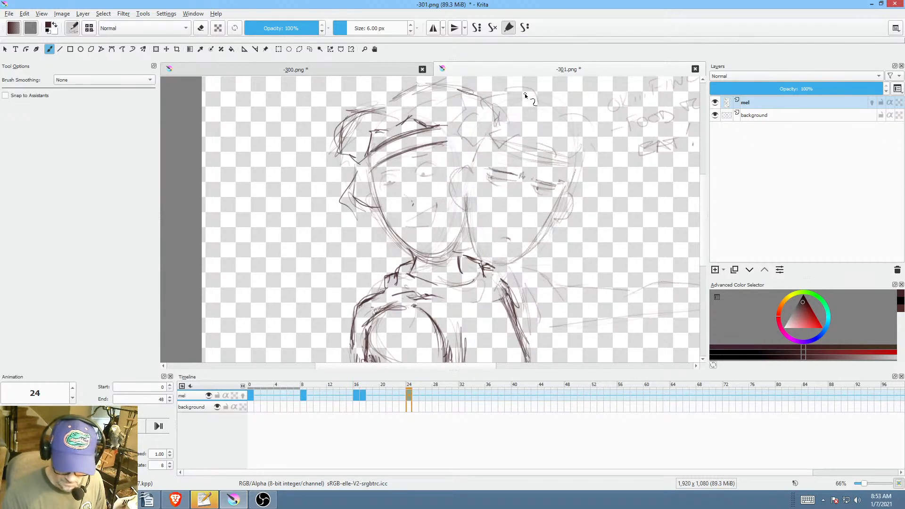
click(715, 116)
key(alt+comma)
key(alt+period)
drag(497, 108, 507, 141)
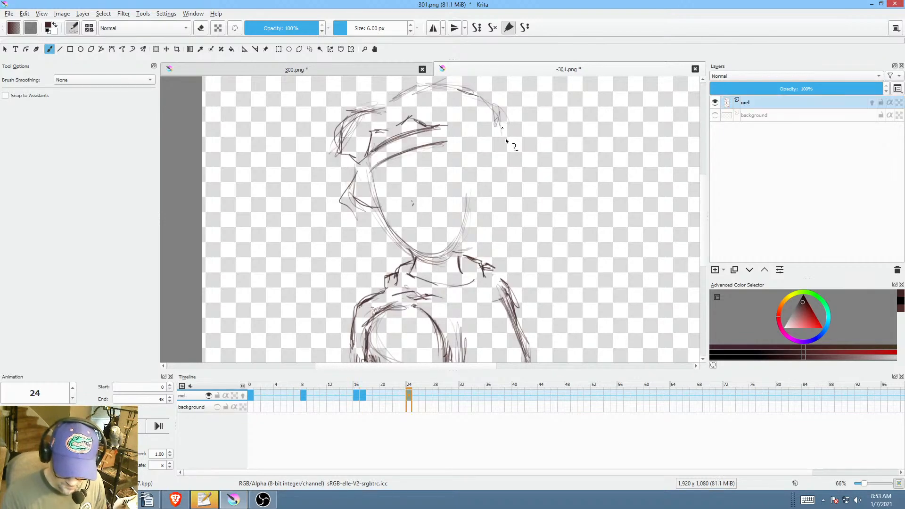
drag(513, 197, 493, 212)
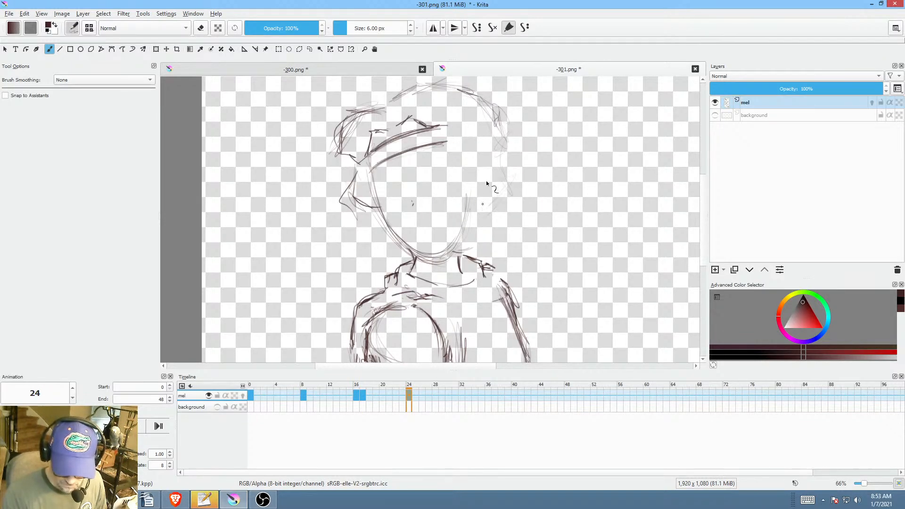
Step: Draw the near ear and the line running down from it along the jaw and neck to the collar
key(alt+comma)
key(alt+period)
mouse_move(462, 168)
mouse_down()
mouse_move(484, 185)
mouse_move(492, 156)
mouse_move(506, 153)
mouse_move(500, 163)
mouse_move(495, 114)
mouse_move(511, 174)
mouse_move(463, 164)
mouse_move(479, 152)
mouse_move(485, 166)
mouse_move(473, 205)
mouse_up()
mouse_move(482, 166)
mouse_down()
mouse_move(486, 202)
mouse_move(484, 158)
mouse_up()
mouse_move(469, 203)
mouse_down()
mouse_move(470, 266)
mouse_move(470, 219)
mouse_move(459, 272)
mouse_up()
Step: Sketch a wide, tilted open grin on the frame 24 face, comparing with the previous keyframe
key(comma)
key(period)
mouse_move(407, 219)
mouse_down()
mouse_move(452, 193)
mouse_move(401, 223)
mouse_up()
key(comma)
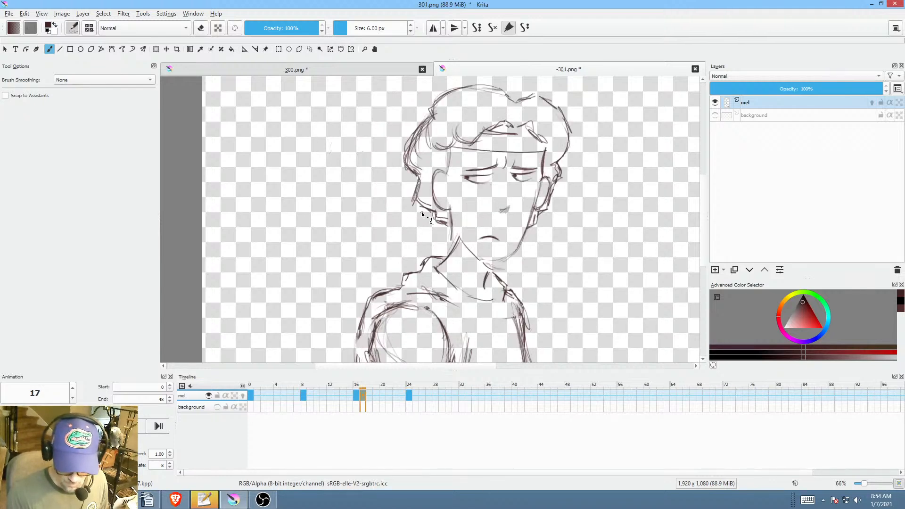
key(period)
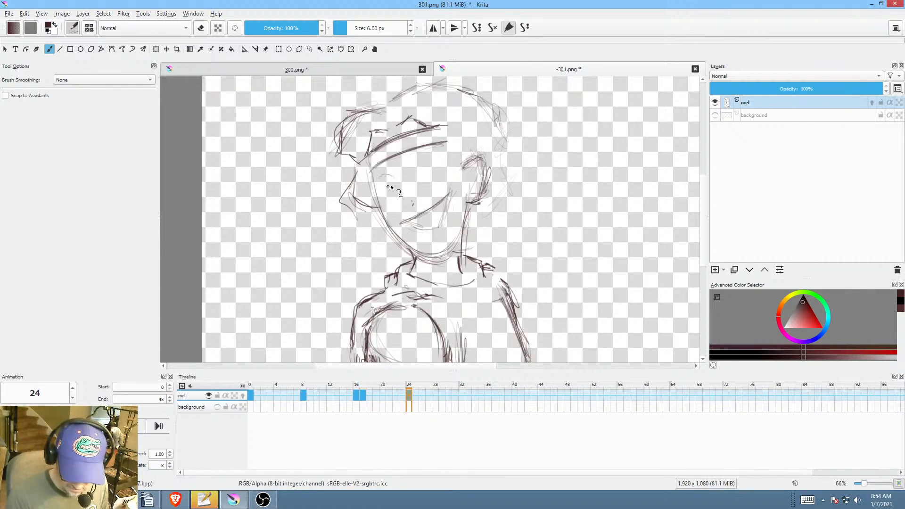
Step: Sketch both round eyes beneath the headband, checking them against the background sketch and the previous keyframe
click(717, 116)
click(716, 116)
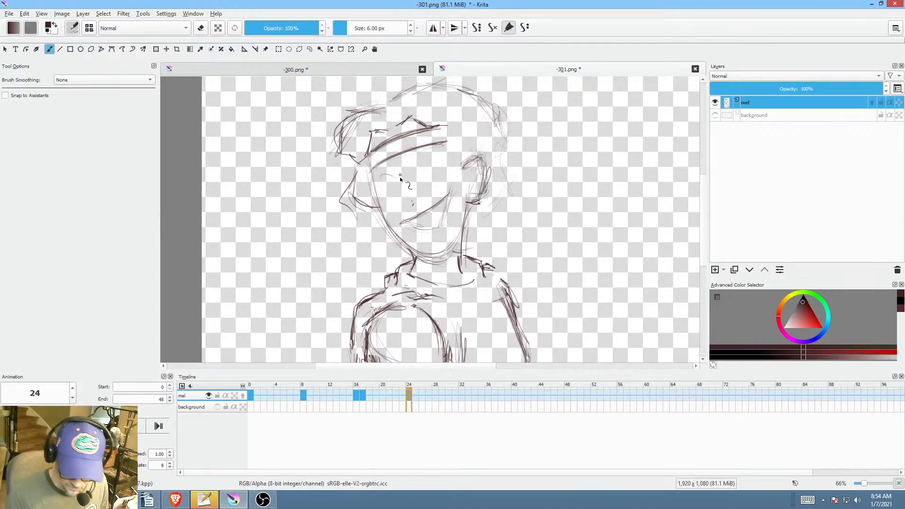
drag(395, 178, 383, 185)
key(comma)
key(period)
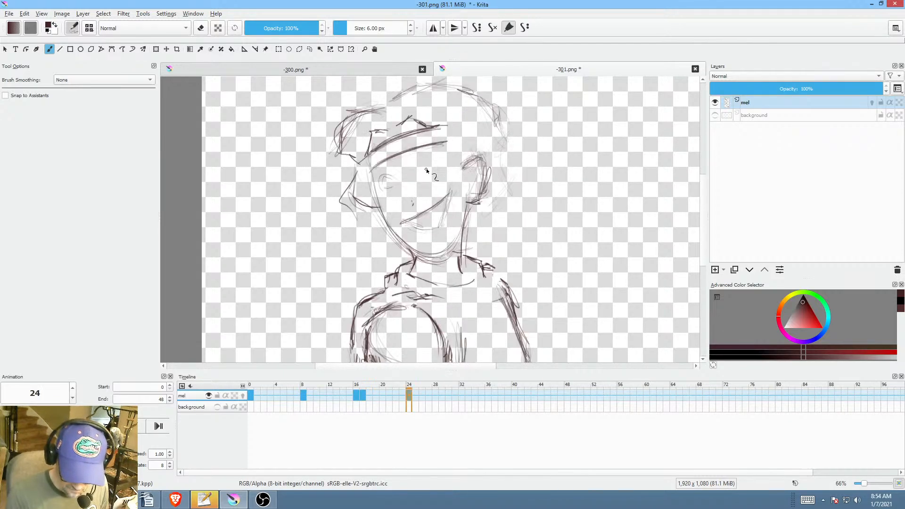
click(715, 116)
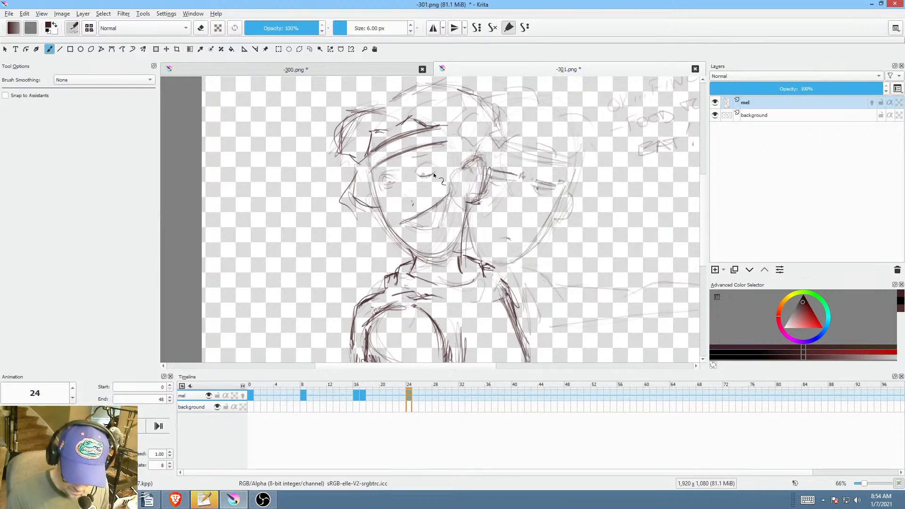
Step: Hide the background layer and draw the jagged hair contour down the back of the head behind the near ear
click(716, 115)
mouse_move(509, 203)
mouse_down()
mouse_move(544, 170)
mouse_move(537, 176)
mouse_move(606, 235)
mouse_up()
mouse_move(544, 115)
mouse_down()
mouse_move(538, 149)
mouse_move(548, 184)
mouse_move(562, 193)
mouse_move(540, 236)
mouse_move(544, 282)
mouse_move(500, 316)
mouse_up()
Step: Draw the pupils and lids of both eyes and the dark raised eyebrows over them
drag(406, 227, 407, 221)
drag(347, 243, 431, 222)
mouse_move(334, 257)
mouse_down()
mouse_move(357, 242)
mouse_move(354, 252)
mouse_move(416, 198)
mouse_move(392, 212)
mouse_move(426, 202)
mouse_up()
mouse_move(358, 227)
mouse_down()
mouse_move(334, 238)
mouse_move(355, 192)
mouse_up()
mouse_move(414, 183)
mouse_down()
mouse_move(377, 193)
mouse_move(415, 182)
mouse_up()
Step: Draw the small nose mark, then firm up the open grin and fill it with hatching
drag(373, 268, 386, 273)
mouse_move(380, 311)
mouse_down()
mouse_move(454, 261)
mouse_move(443, 318)
mouse_move(404, 330)
mouse_up()
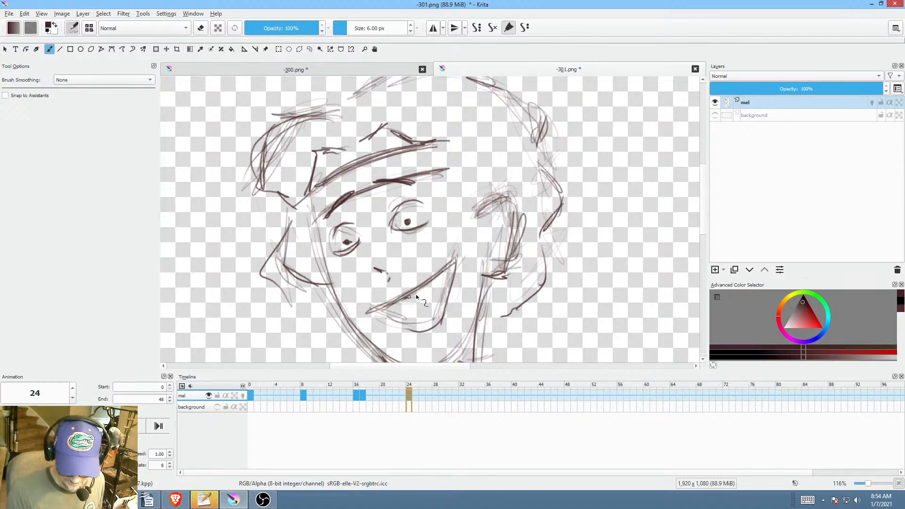
mouse_move(387, 320)
mouse_down()
mouse_move(454, 267)
mouse_move(382, 314)
mouse_up()
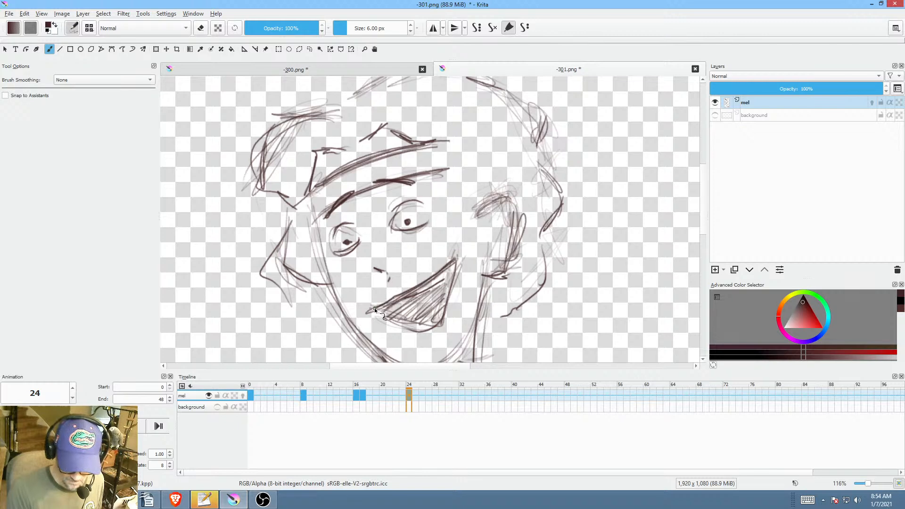
Step: Move the mel layer's keyframe from frame 24 to frame 36 and play the animation from frame 16
click(253, 397)
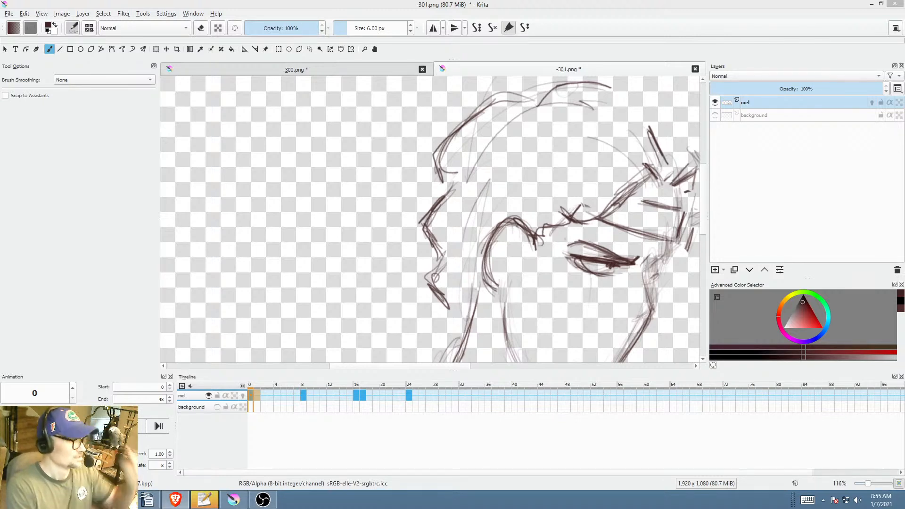
mouse_move(259, 387)
mouse_down()
mouse_move(456, 396)
mouse_move(252, 391)
mouse_up()
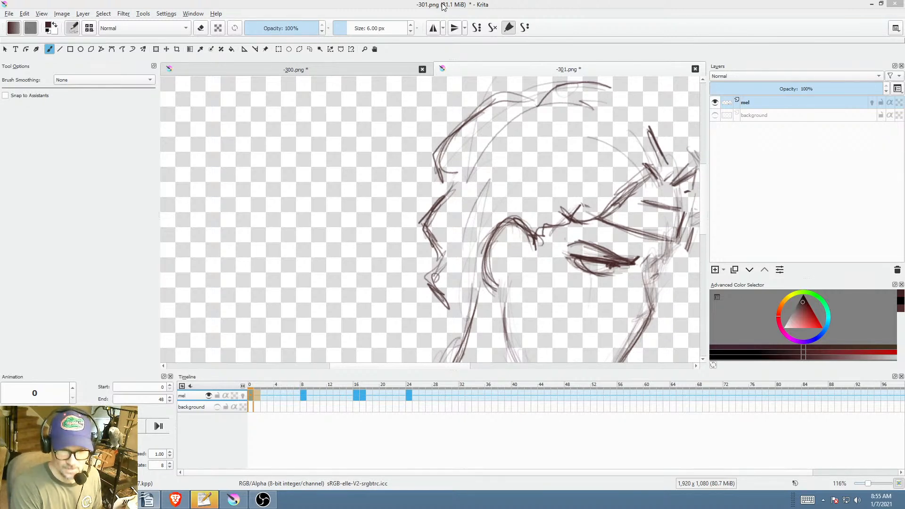
scroll(498, 226, down, 2)
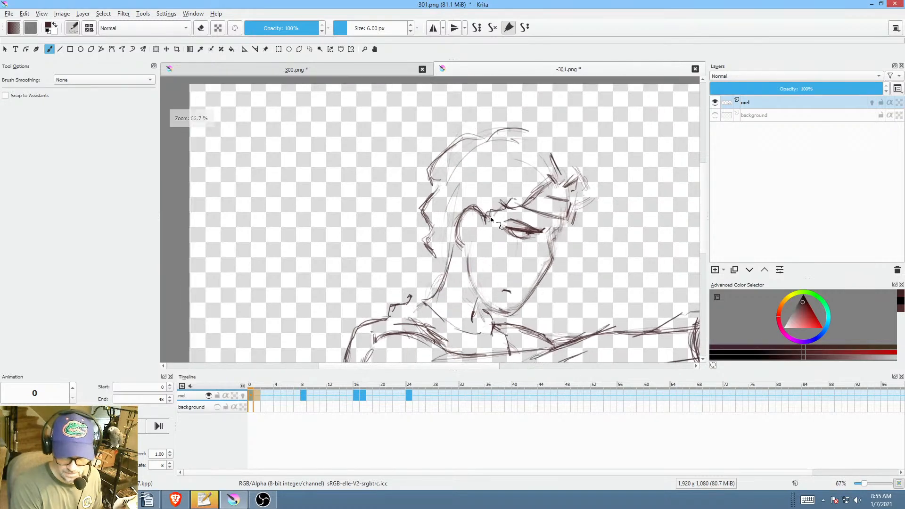
click(316, 397)
drag(345, 400, 489, 398)
click(356, 397)
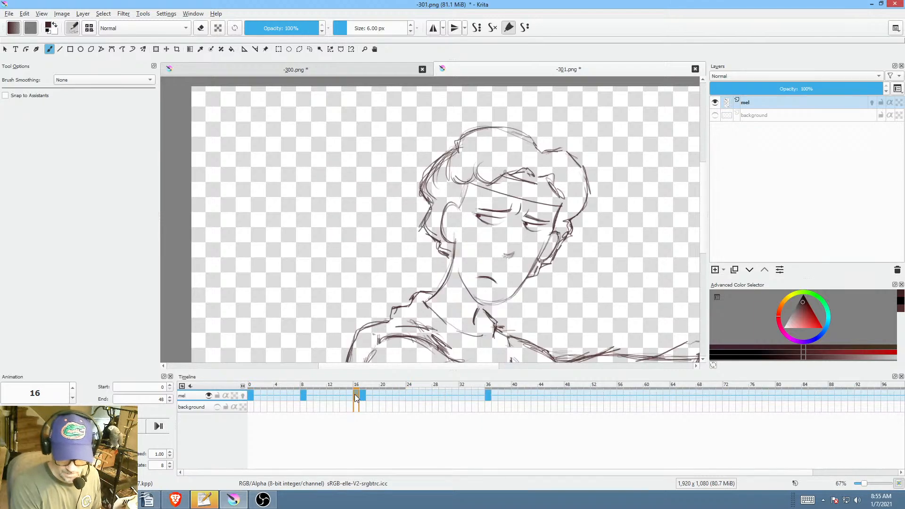
key(space)
key(space)
Step: Erase the frowning mouth from the face at frame 17
mouse_move(363, 395)
mouse_down()
mouse_move(418, 378)
mouse_move(405, 396)
mouse_move(360, 394)
mouse_up()
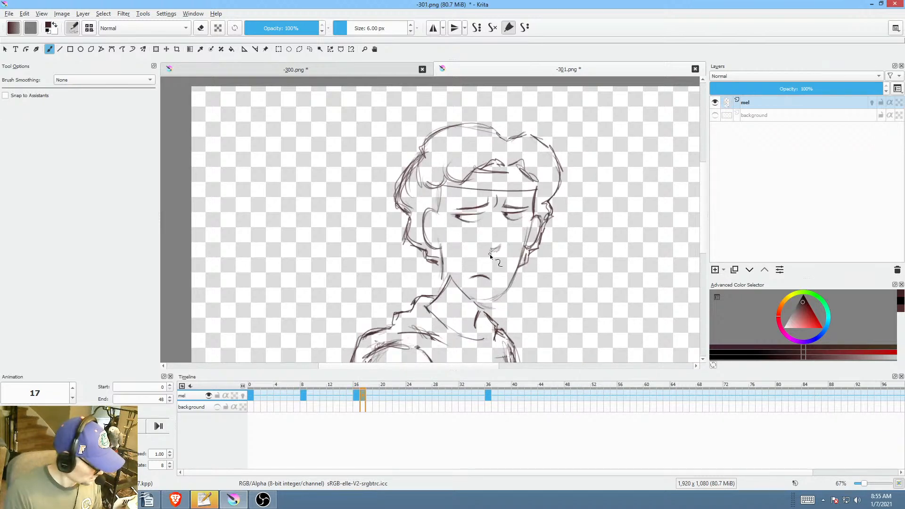
key(l)
key(e)
mouse_move(486, 262)
mouse_down()
mouse_move(492, 270)
mouse_move(491, 259)
mouse_up()
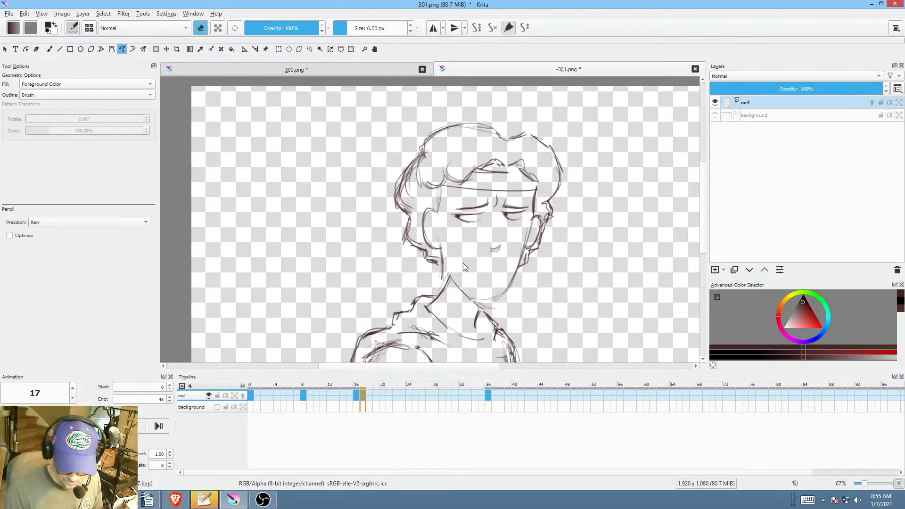
Step: Redraw the jaw and chin line of the frame 17 face with the brush, erasing turned off
key(b)
key(e)
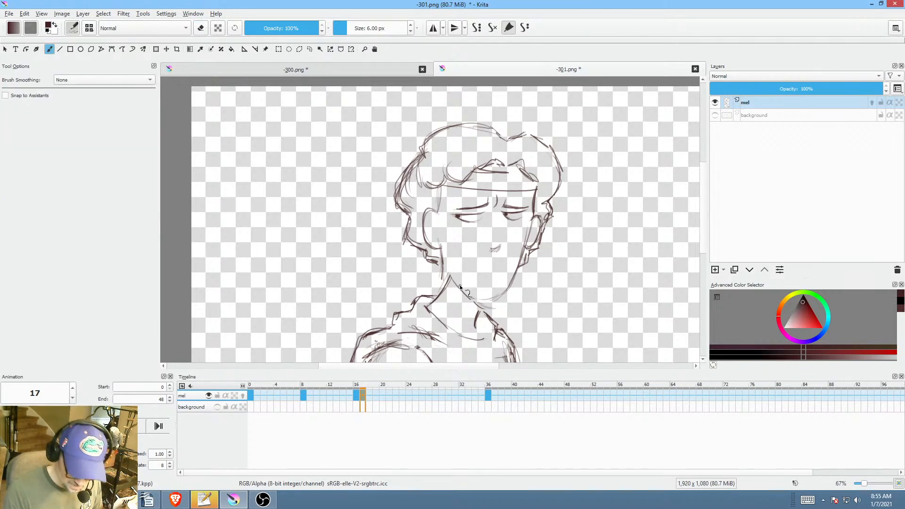
drag(452, 279, 473, 302)
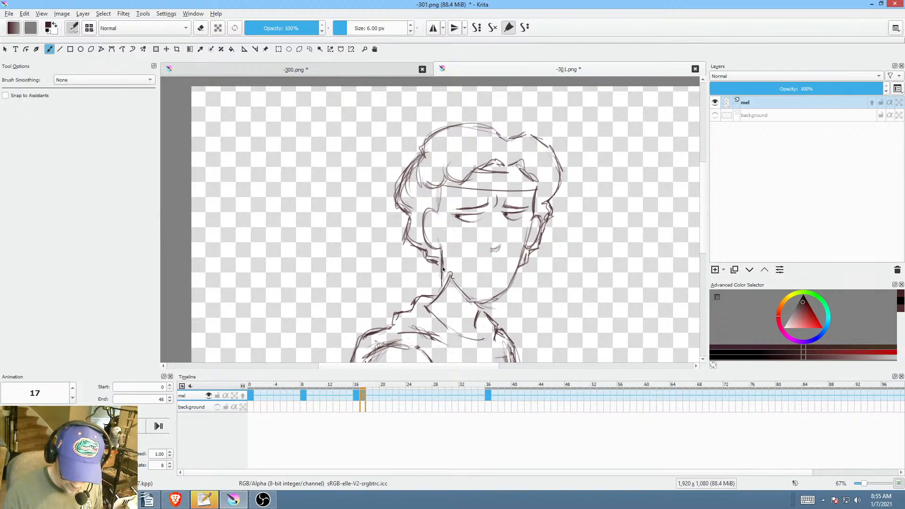
Step: Add a paint layer above mel and name it "mouth"
click(777, 103)
click(716, 270)
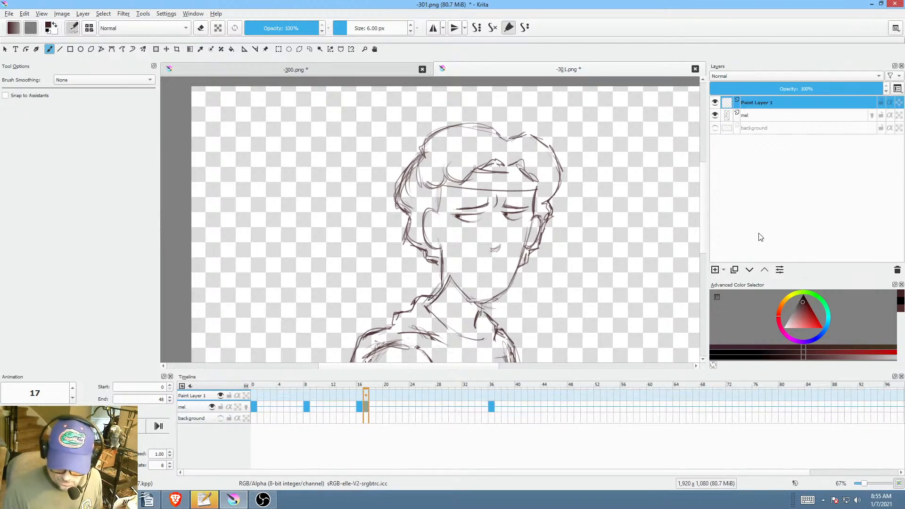
double_click(777, 103)
text(mouth)
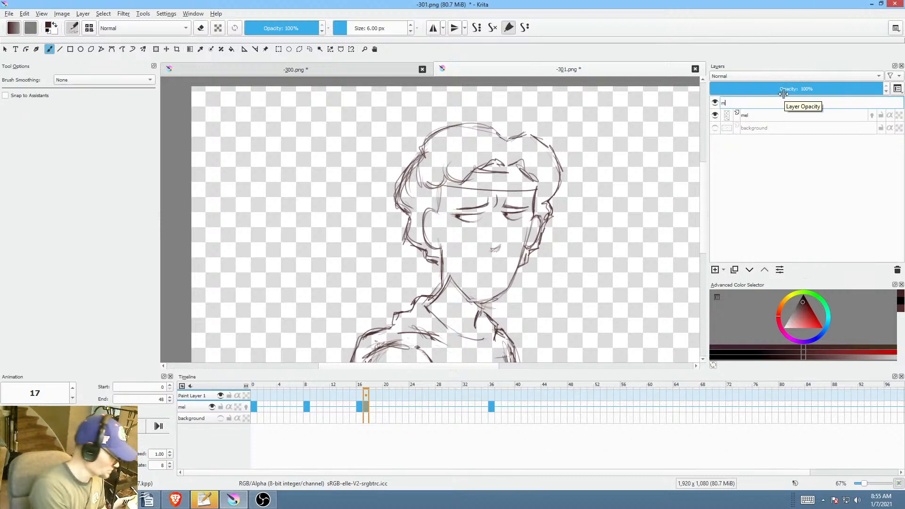
key(Return)
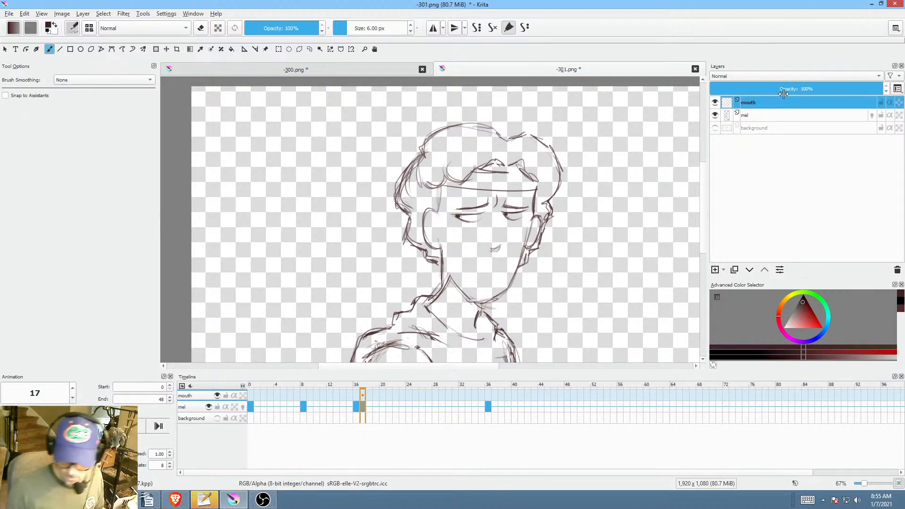
Step: Draw a short black closed-mouth line on the mouth layer with the Freehand Path tool
click(802, 302)
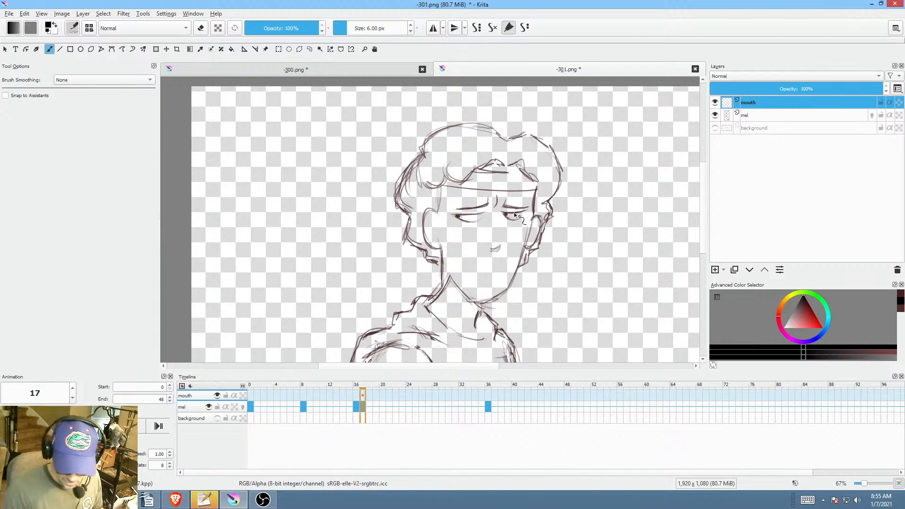
key(p)
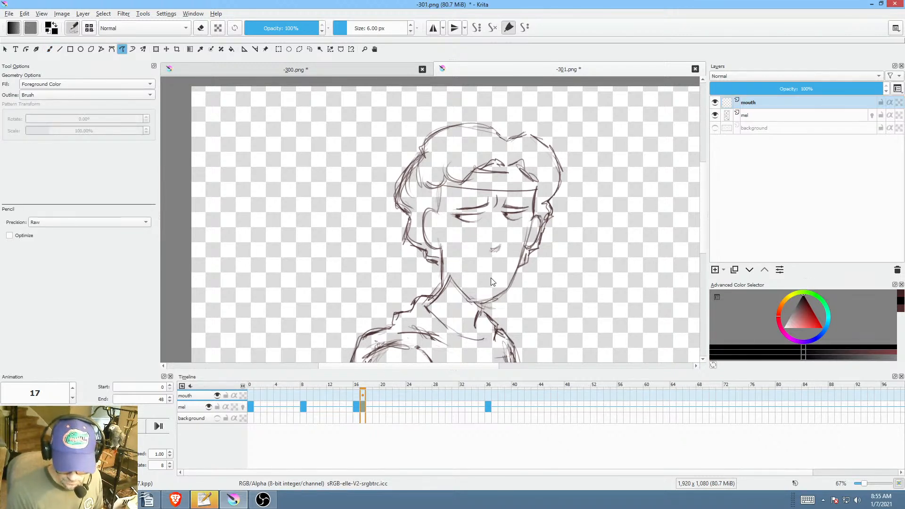
drag(493, 278, 486, 279)
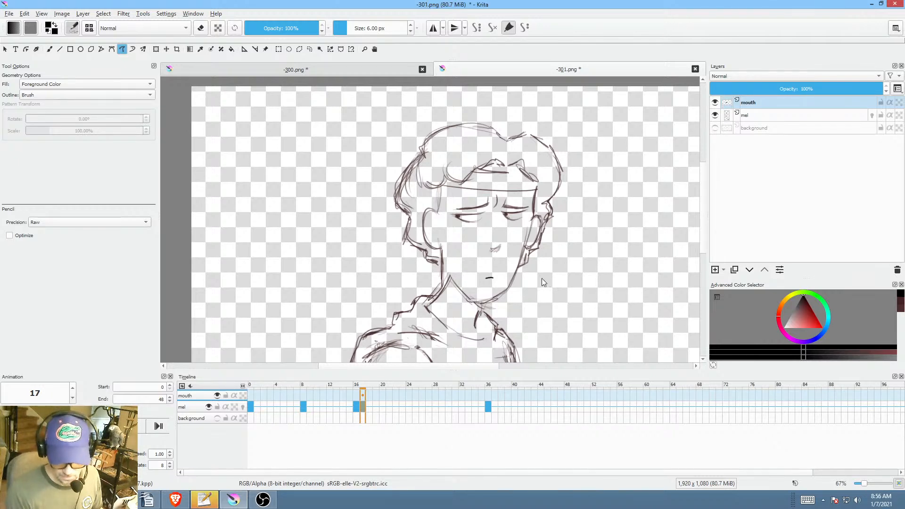
scroll(542, 275, up, 3)
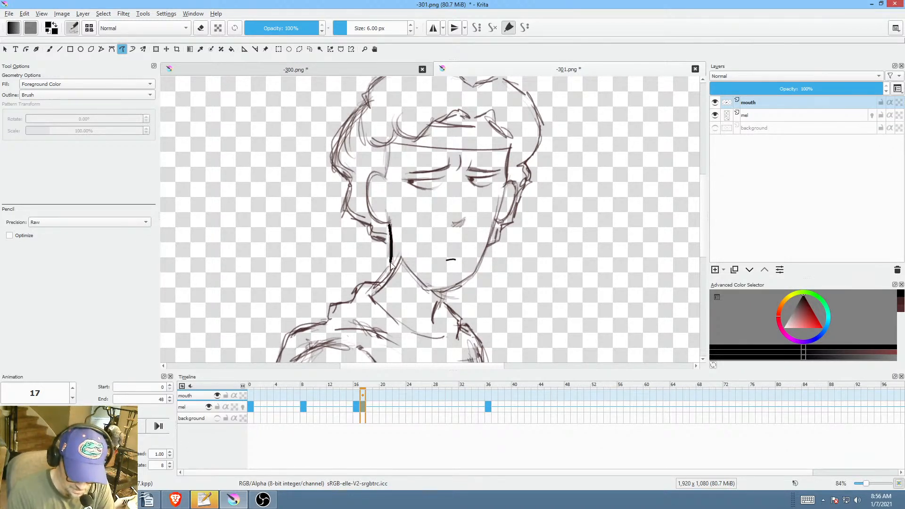
drag(381, 291, 390, 226)
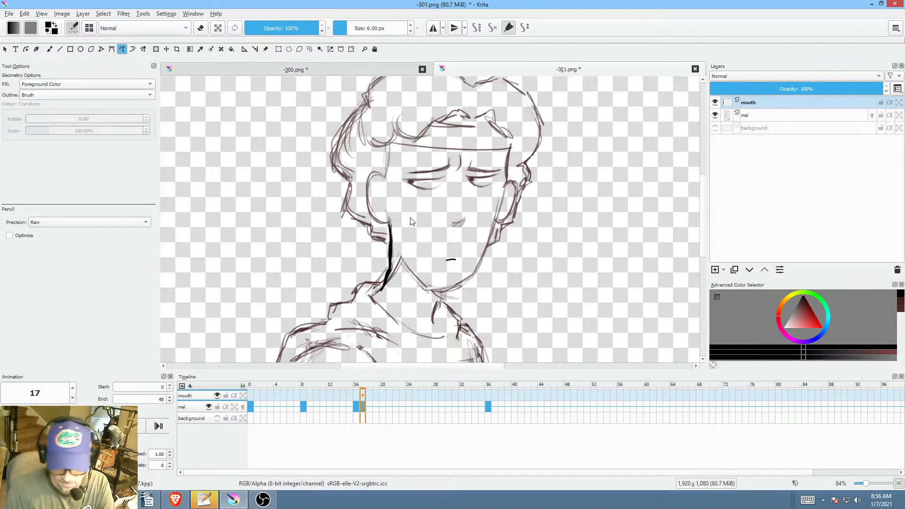
key(e)
mouse_move(406, 212)
mouse_down()
mouse_move(398, 213)
mouse_move(404, 206)
mouse_up()
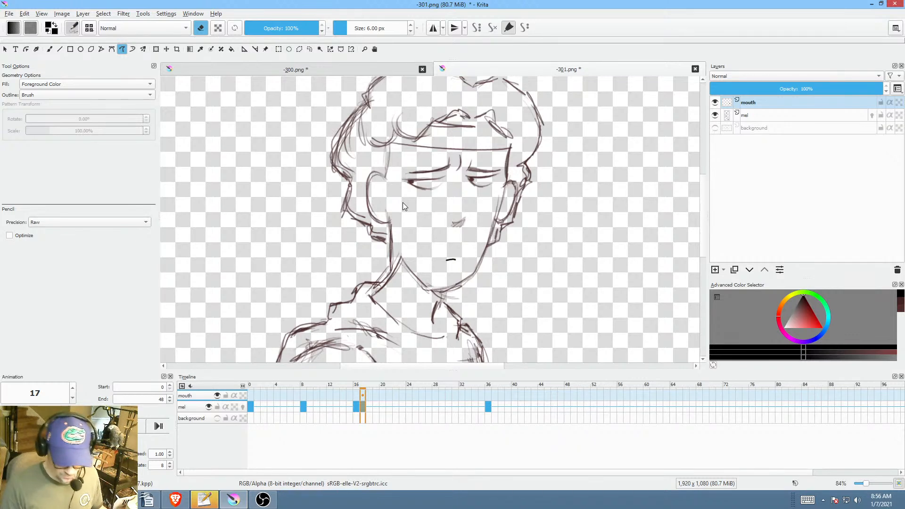
key(e)
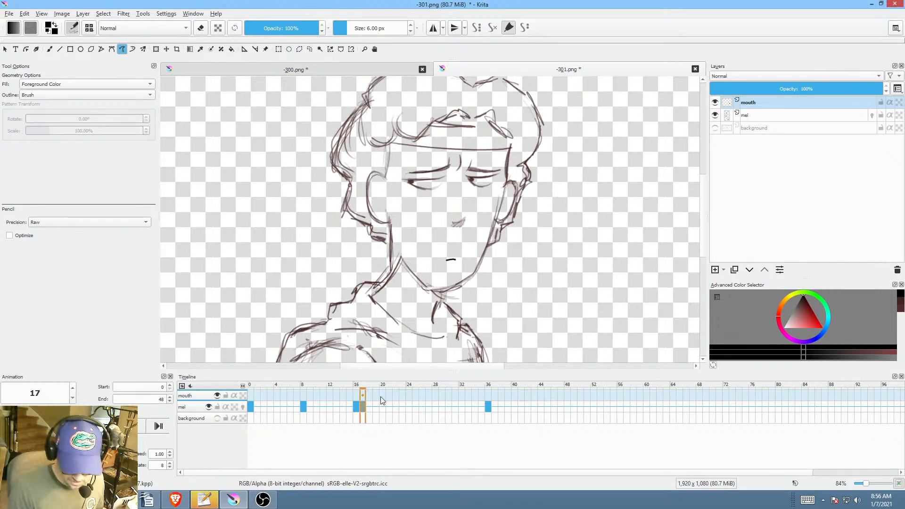
Step: Try to draw a filled black open mouth on the mouth layer at frame 23, then undo it
click(353, 407)
drag(366, 428, 403, 407)
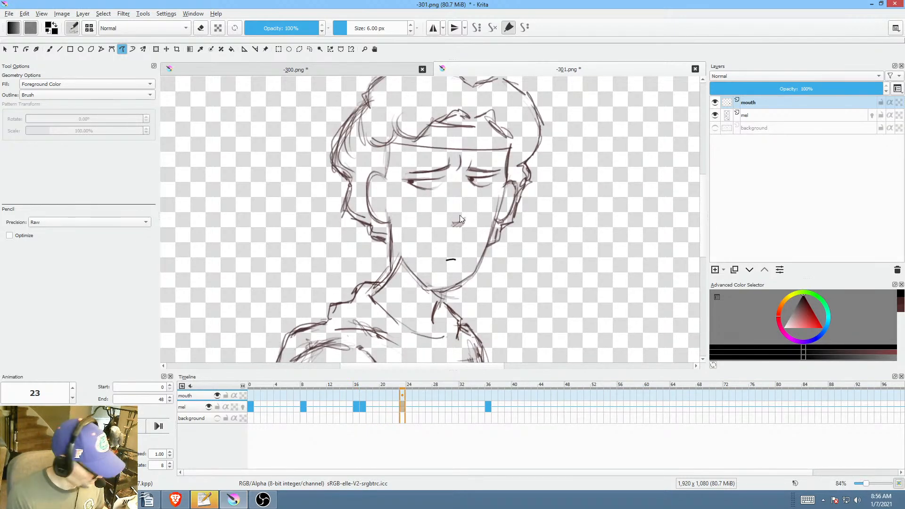
drag(459, 259, 457, 258)
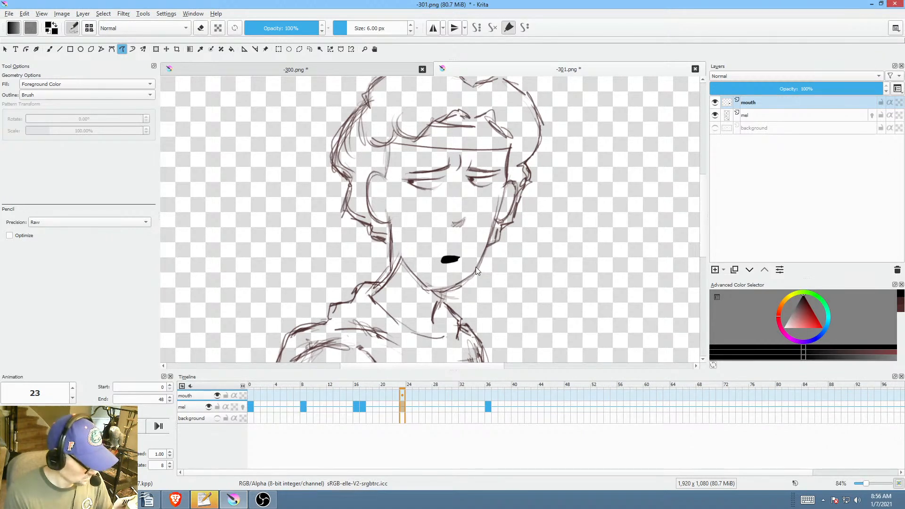
key(ctrl+z)
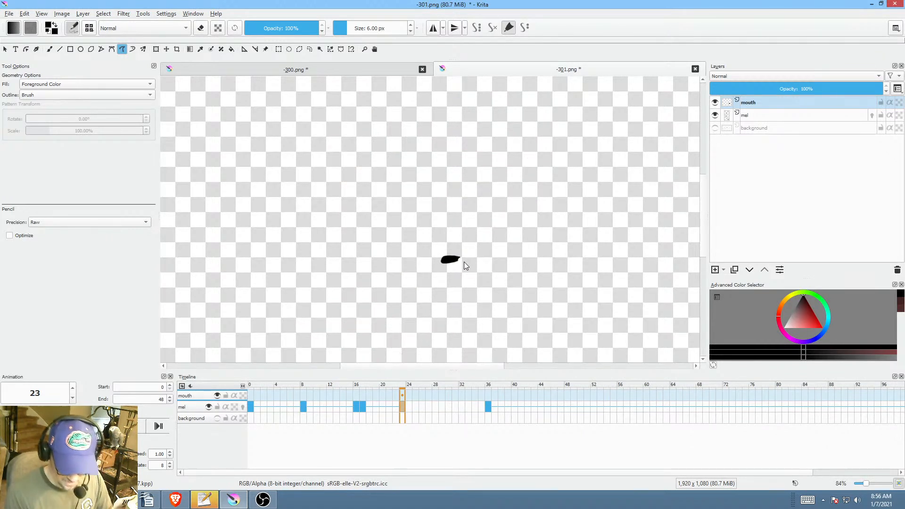
key(ctrl+z)
key(ctrl+z)
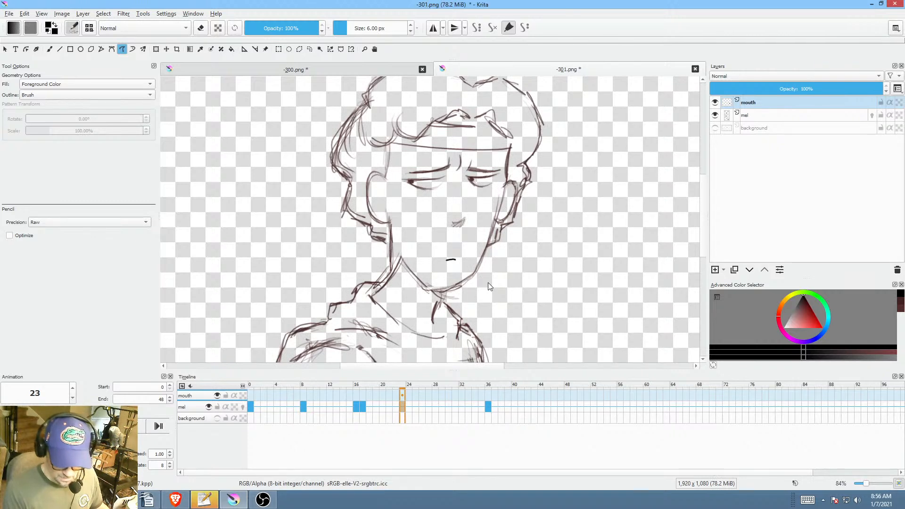
Step: Check the mouth layer's visibility and inspect the timeline tracks around frames 23 to 25
click(768, 102)
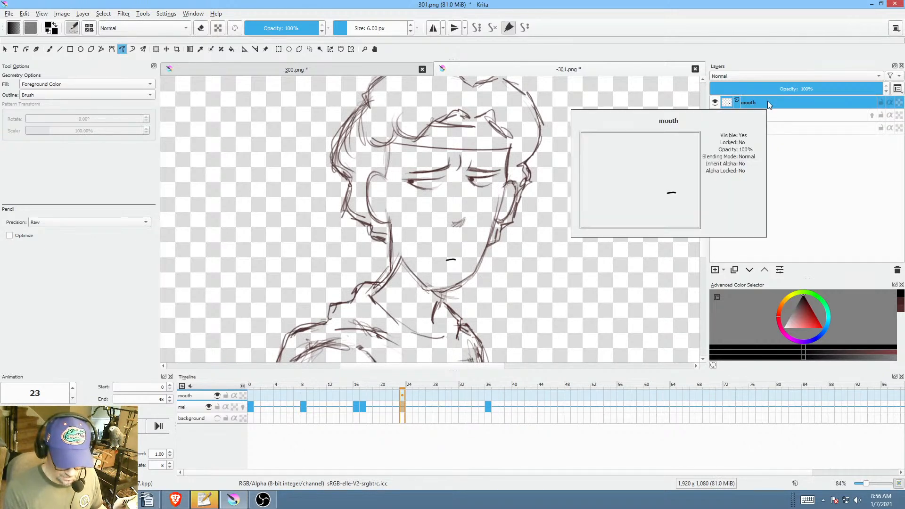
click(716, 102)
click(715, 102)
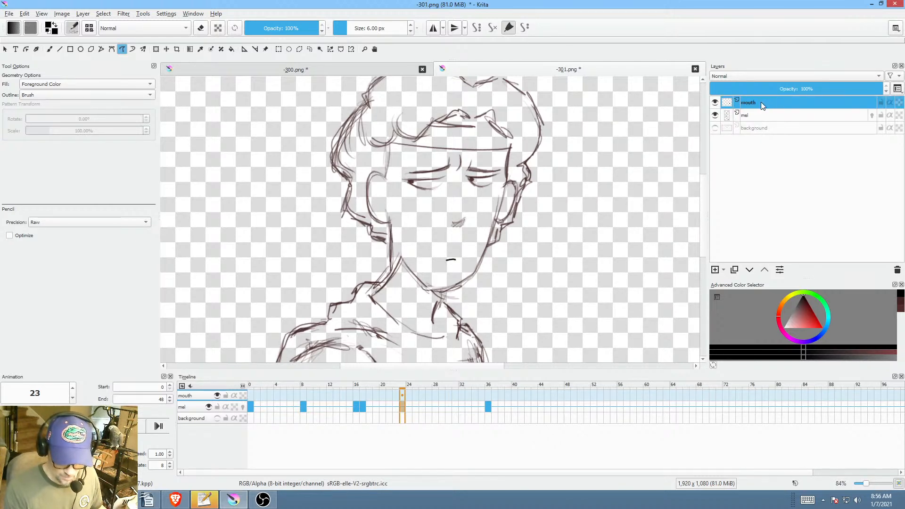
click(204, 397)
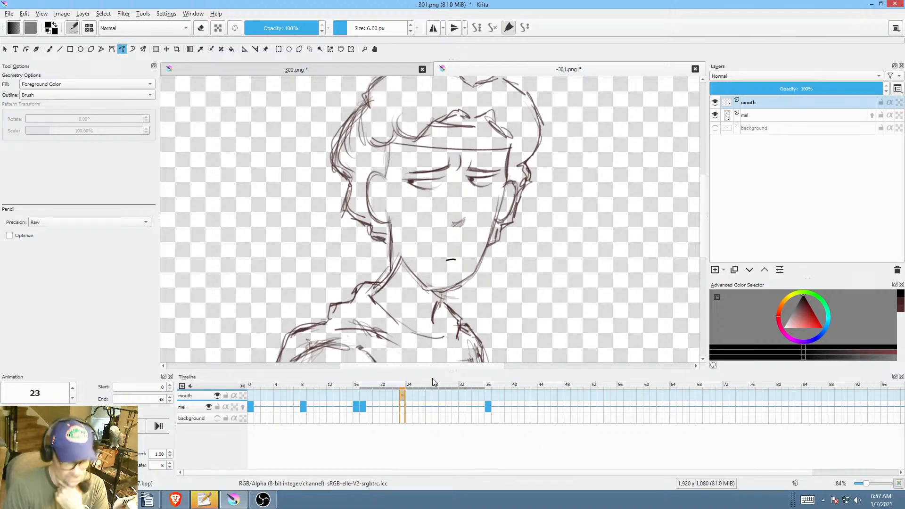
click(416, 409)
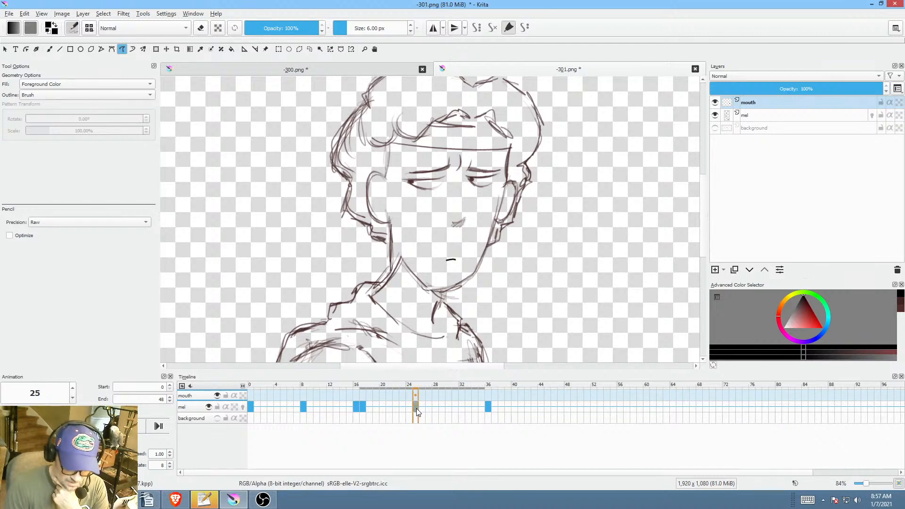
drag(414, 421, 415, 396)
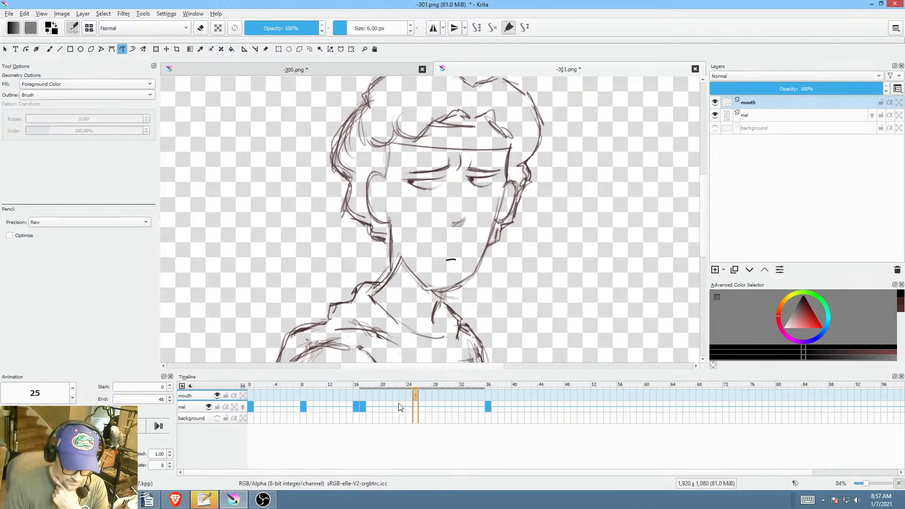
click(412, 406)
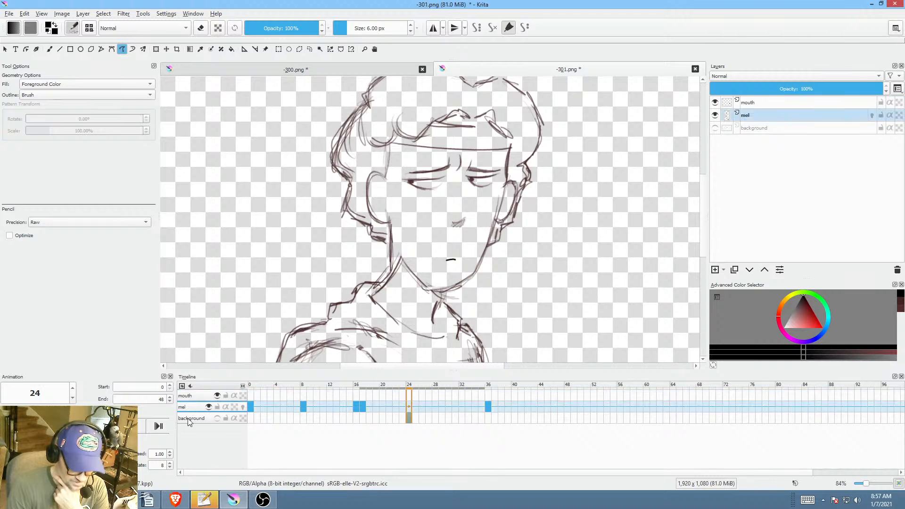
Step: Add a keyframe on the mouth layer at frame 24 and draw a small filled black open mouth
click(411, 406)
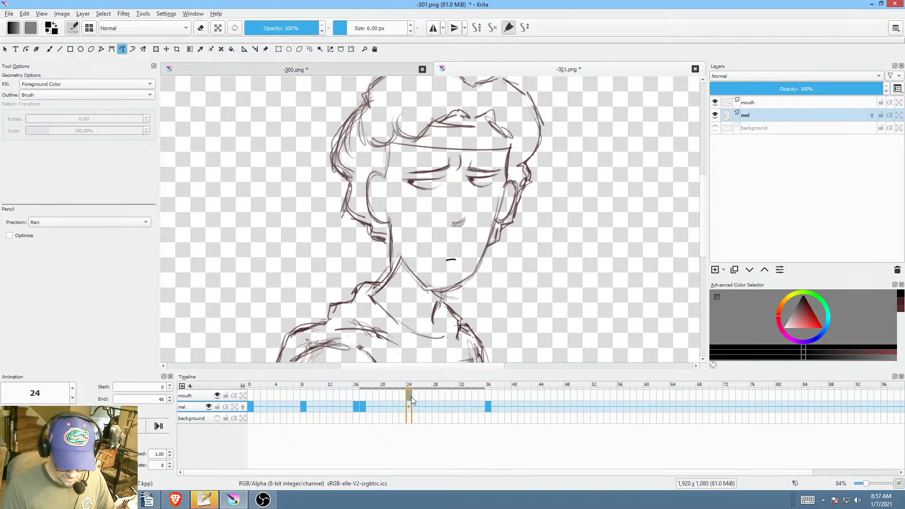
click(199, 398)
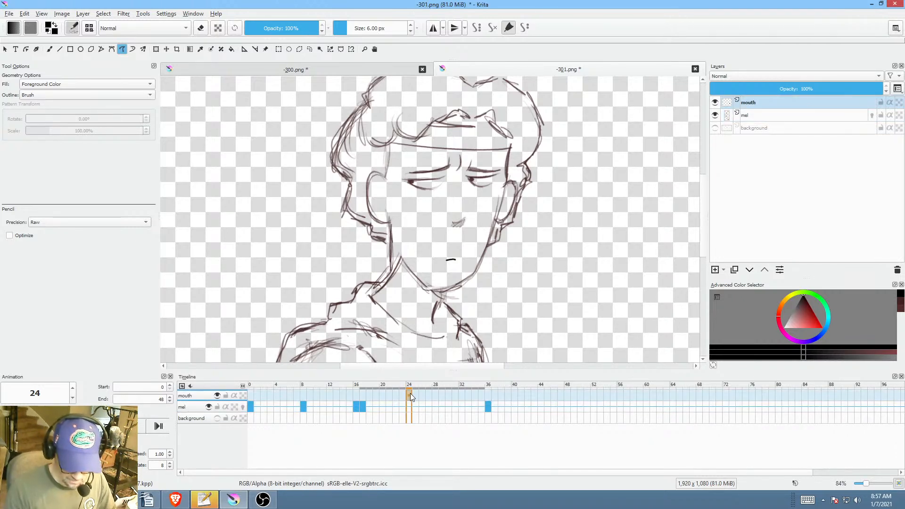
mouse_move(412, 411)
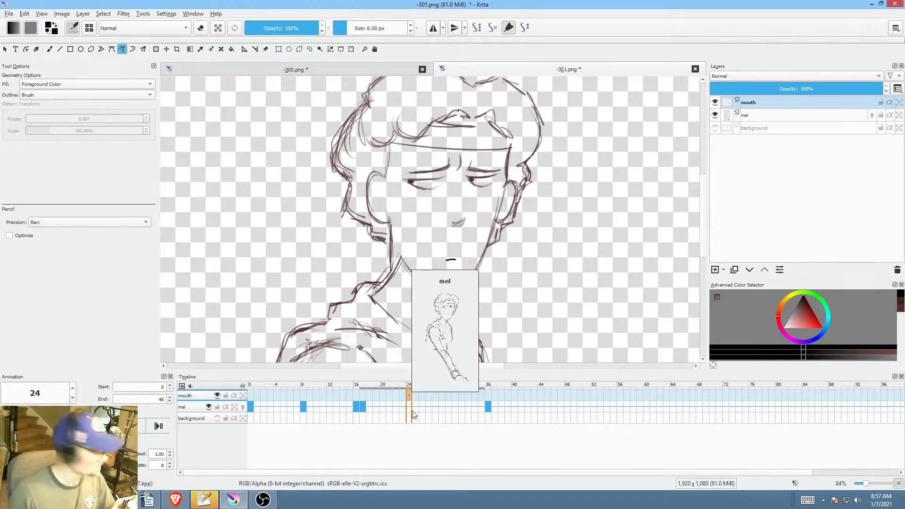
key(Insert)
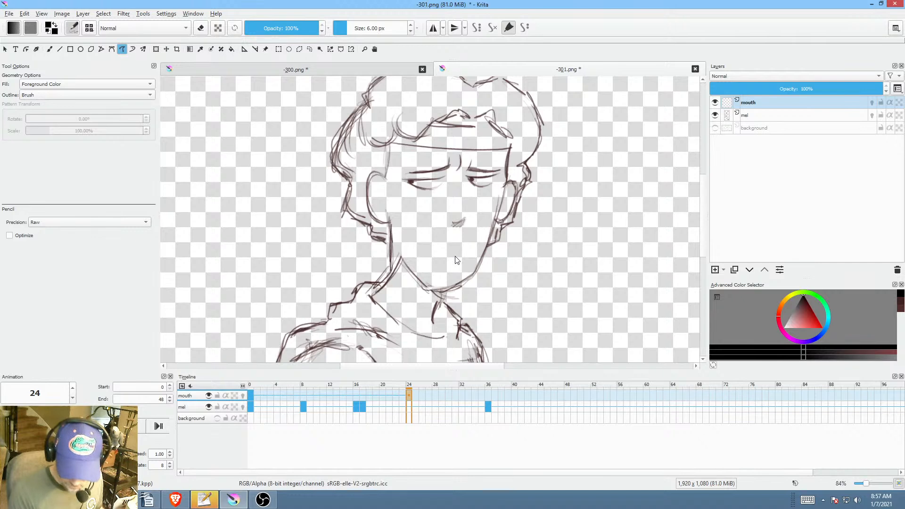
mouse_move(458, 253)
mouse_down()
mouse_move(444, 252)
mouse_move(457, 257)
mouse_up()
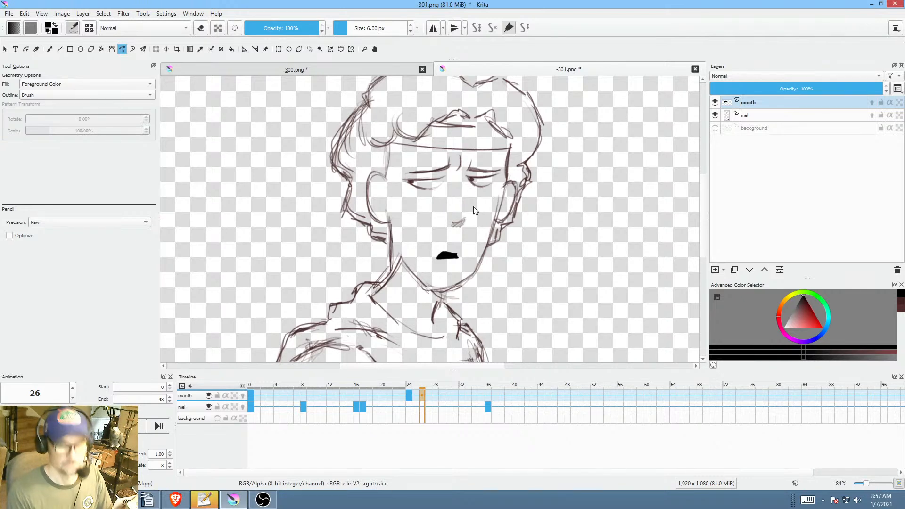
Step: Clear the mouth at frame 26 and draw a larger rounded open mouth, adding a closed-mouth line at frame 28
key(Delete)
mouse_move(462, 257)
mouse_down()
mouse_move(436, 256)
mouse_move(456, 255)
mouse_up()
click(435, 395)
Step: Move mel's grinning-pose keyframe from frame 36 to frame 49 and play back the mouth animation
drag(489, 407, 575, 409)
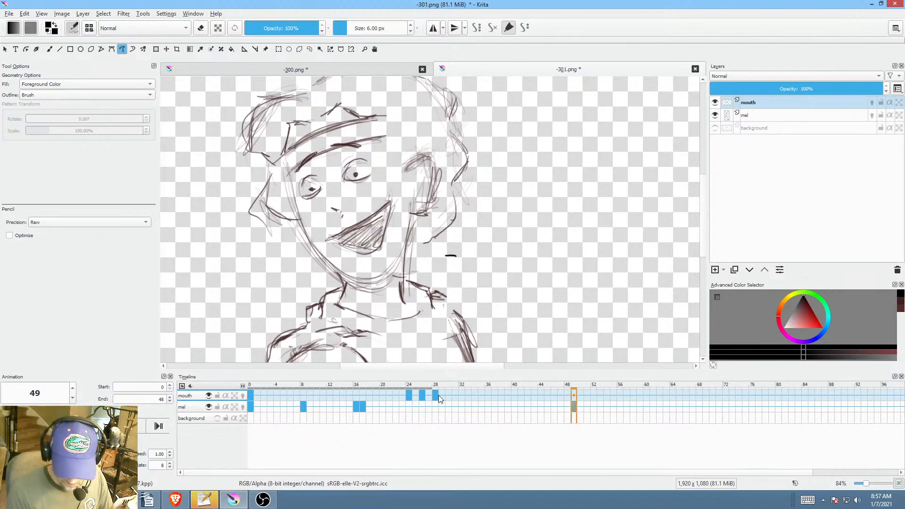
click(392, 386)
key(space)
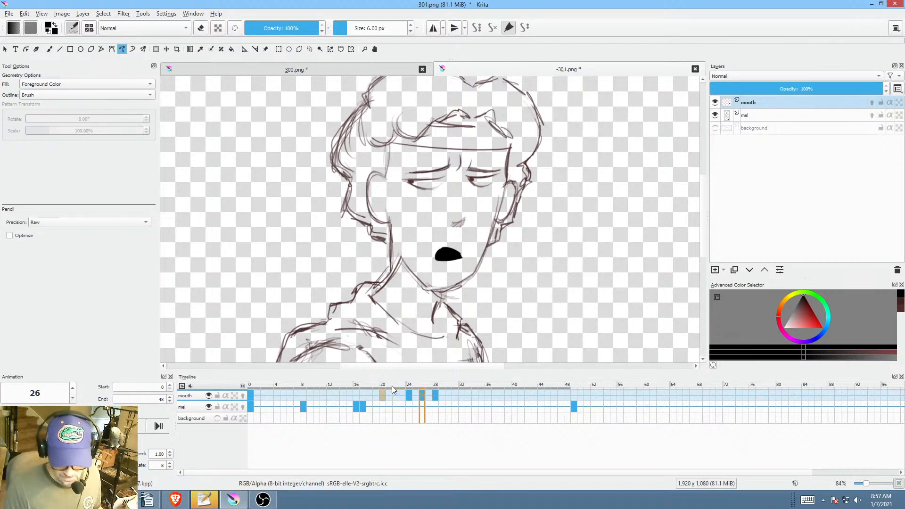
Step: Retime the mouth keyframes by moving the closed mouth to frame 30 and the wide-open mouth to frame 28
click(436, 395)
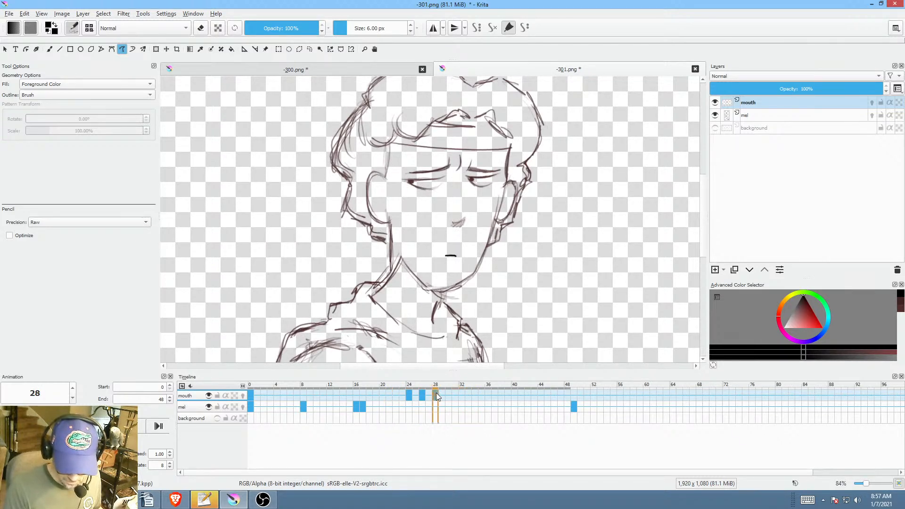
drag(448, 399, 449, 396)
click(387, 395)
key(space)
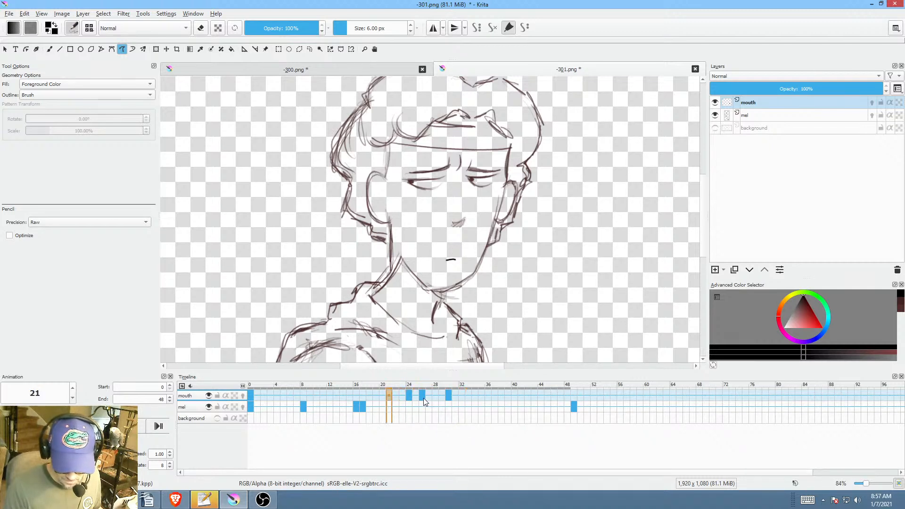
drag(423, 397, 435, 395)
key(space)
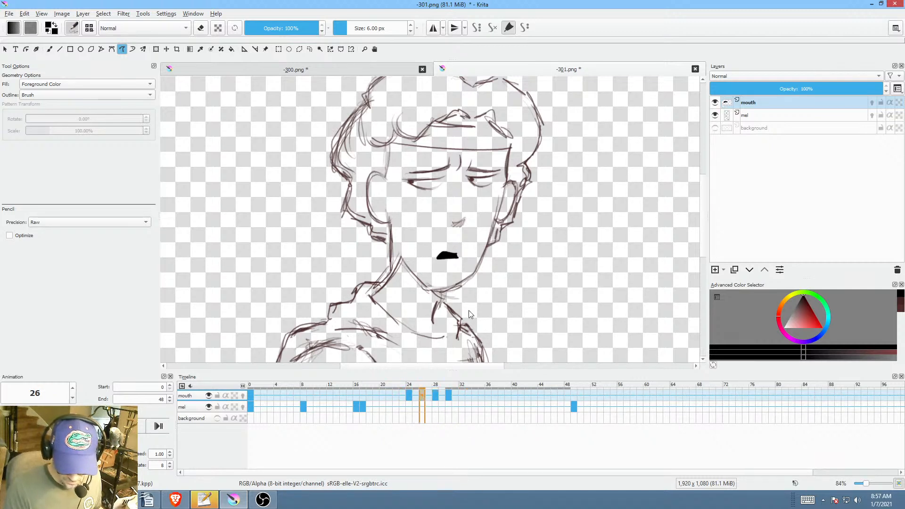
Step: Clear the mouth at frame 26, draw an in-between mouth shape there, and play back the result
key(Delete)
mouse_move(460, 255)
mouse_down()
mouse_move(437, 256)
mouse_move(469, 257)
mouse_up()
click(397, 395)
key(space)
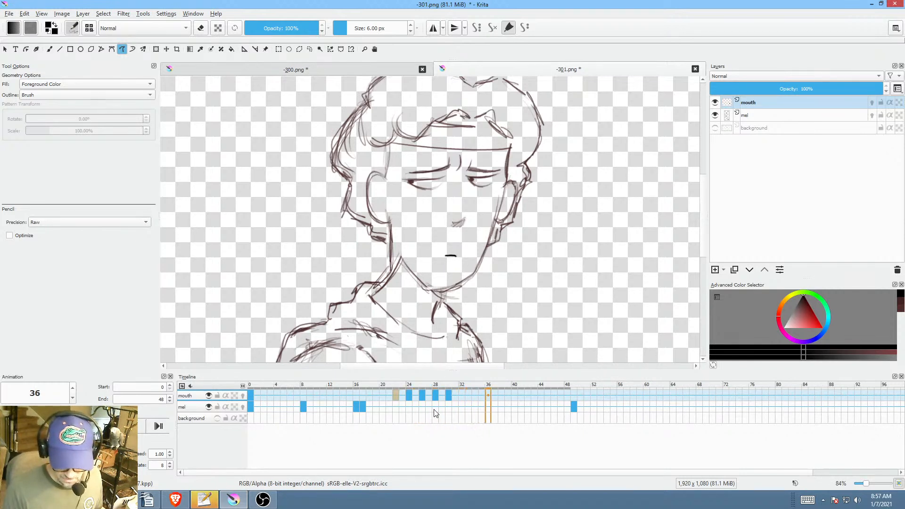
key(space)
Step: Move mel's grinning-pose keyframe from frame 49 to frame 62
click(514, 406)
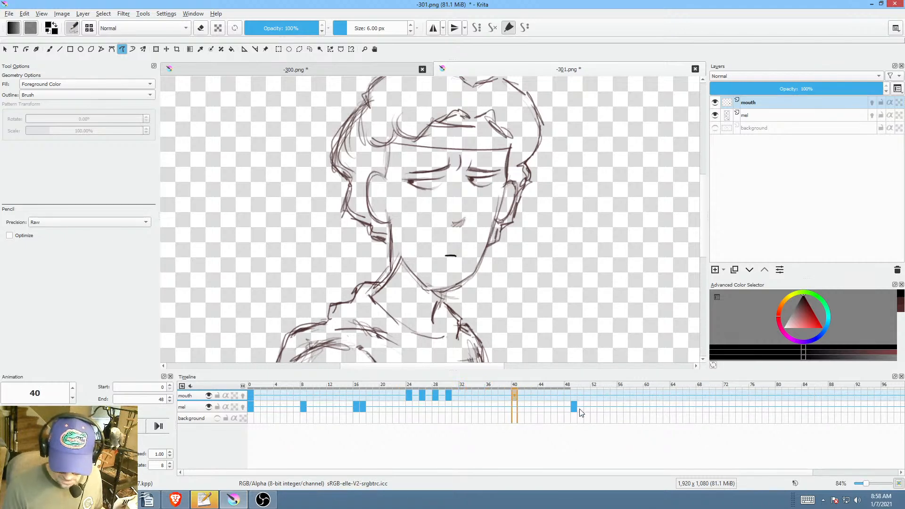
click(576, 412)
click(659, 415)
drag(659, 411, 658, 412)
Step: Draw a series of talking mouth shapes on the mouth layer between frames 40 and 53 and set the animation end to frame 96
click(516, 394)
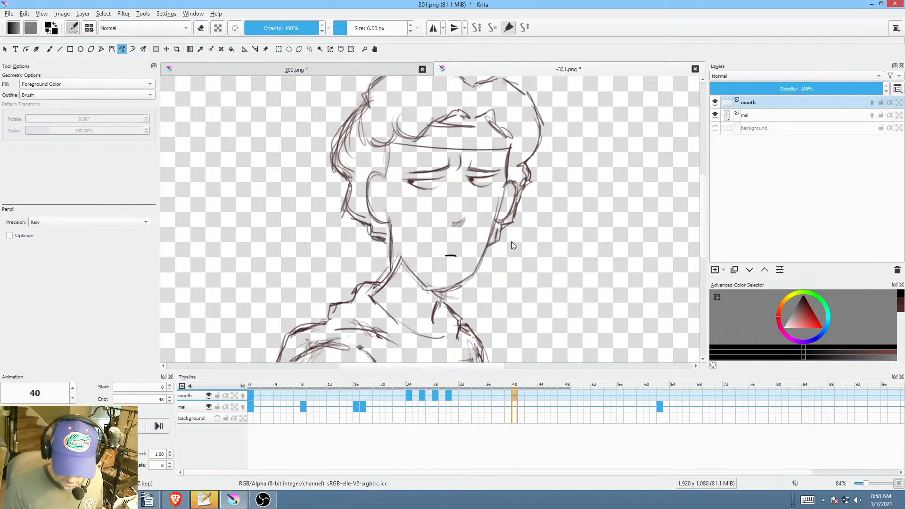
mouse_move(460, 253)
mouse_down()
mouse_move(436, 258)
mouse_move(457, 263)
mouse_move(461, 251)
mouse_move(435, 256)
mouse_move(464, 265)
mouse_move(461, 251)
mouse_move(435, 255)
mouse_move(459, 264)
mouse_move(457, 254)
mouse_up()
key(Right)
key(Right)
key(Right)
key(Right)
key(Right)
key(Right)
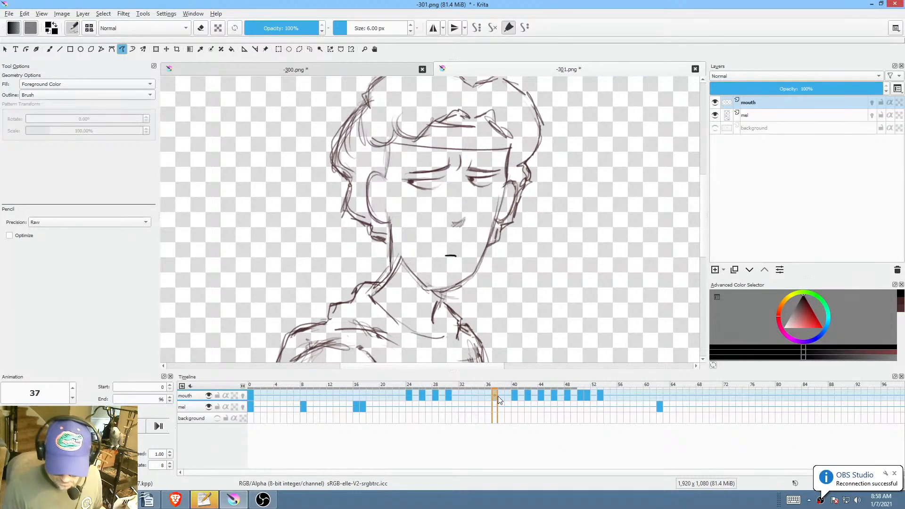
Step: Play back the second talking section and move mel's grinning-pose keyframe from frame 62 to frame 60
key(space)
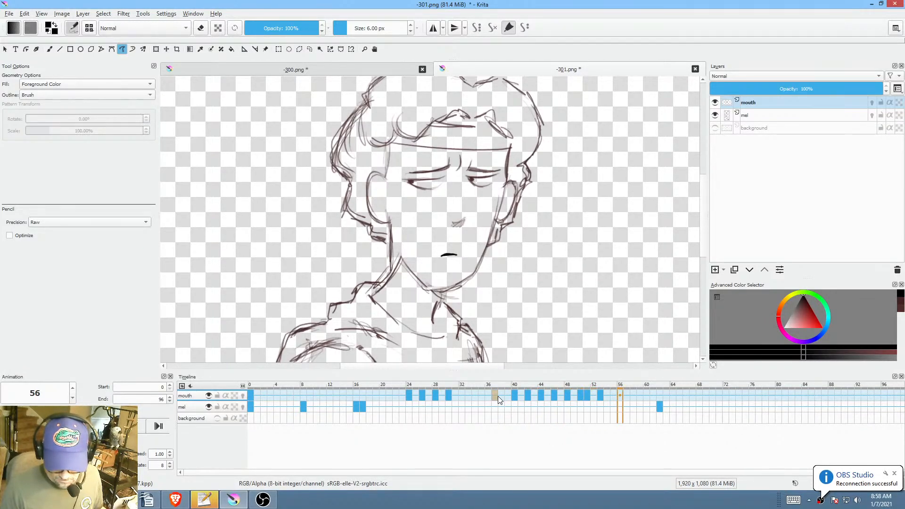
key(space)
click(660, 407)
drag(660, 406, 647, 406)
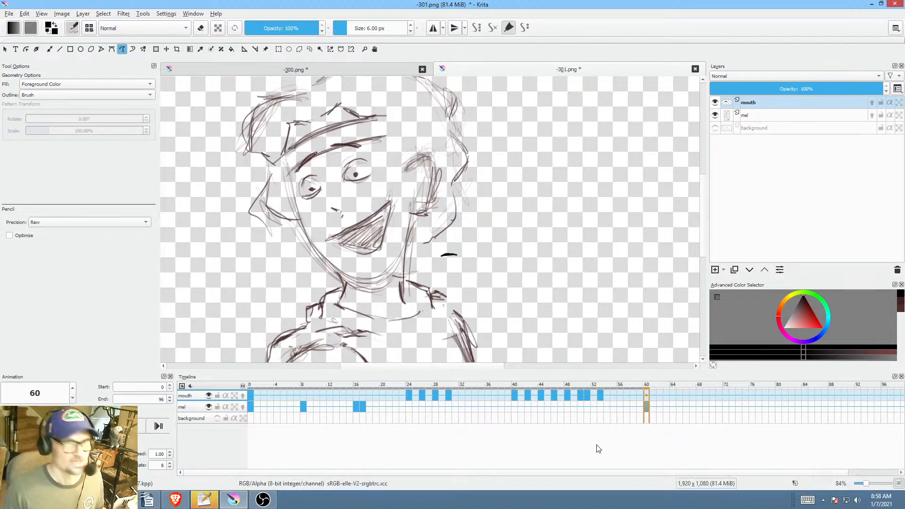
Step: Draw a filled black grin over the sketched mouth on the mouth layer at frame 60
click(201, 407)
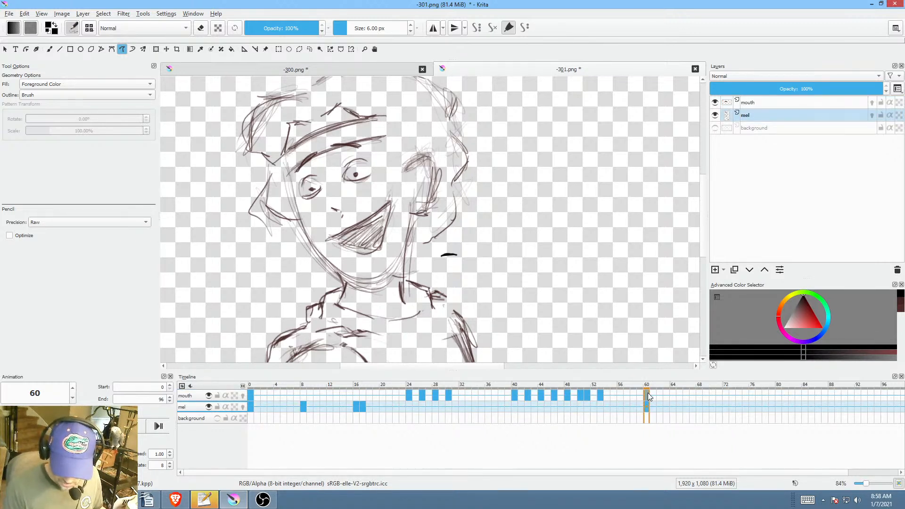
click(199, 399)
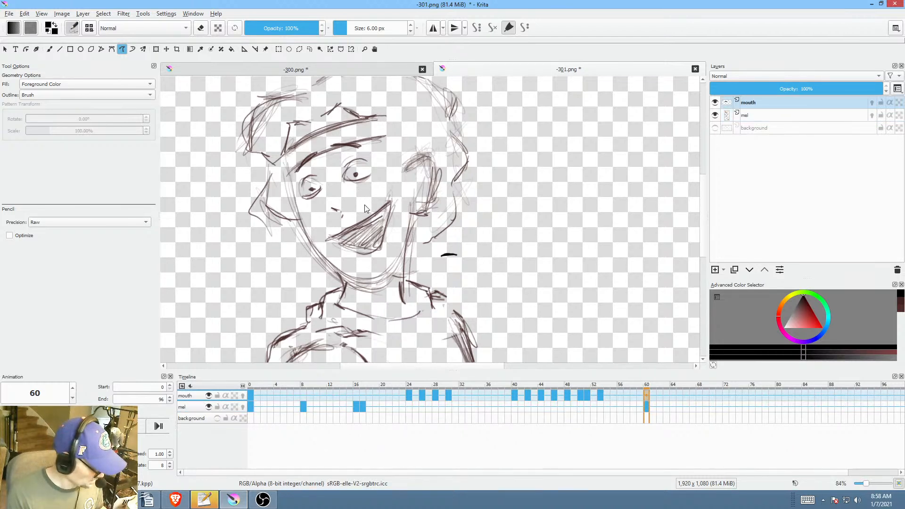
mouse_move(333, 238)
mouse_down()
mouse_move(387, 207)
mouse_move(381, 250)
mouse_move(361, 257)
mouse_move(346, 243)
mouse_up()
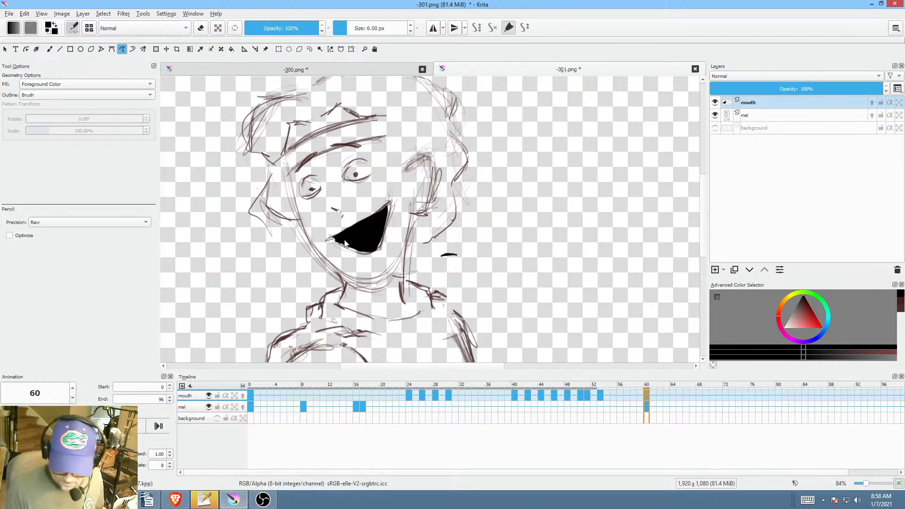
Step: Erase the sketched mouth lines around the black grin on the mel layer at frame 60
click(640, 408)
click(648, 408)
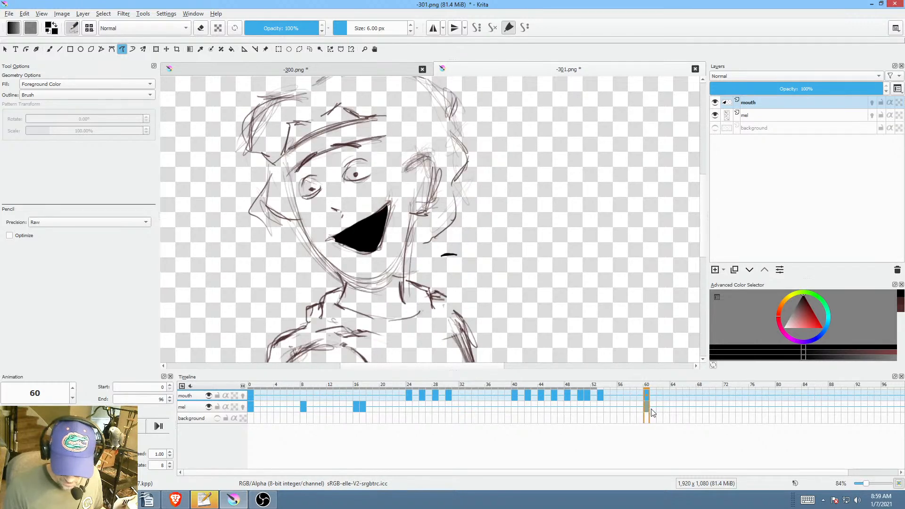
click(200, 409)
key(e)
mouse_move(392, 193)
mouse_down()
mouse_move(324, 240)
mouse_move(364, 257)
mouse_move(414, 188)
mouse_up()
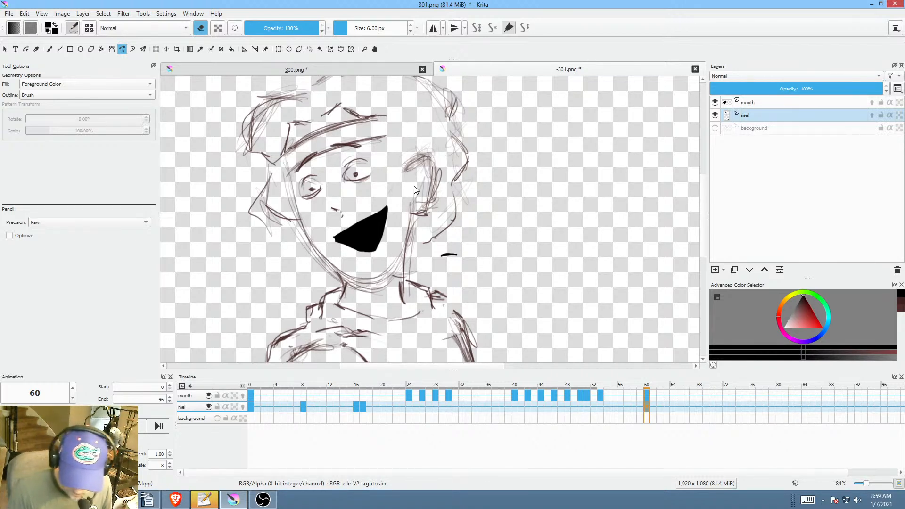
Step: Play the animation from frame 0 with the whole canvas in view
click(252, 408)
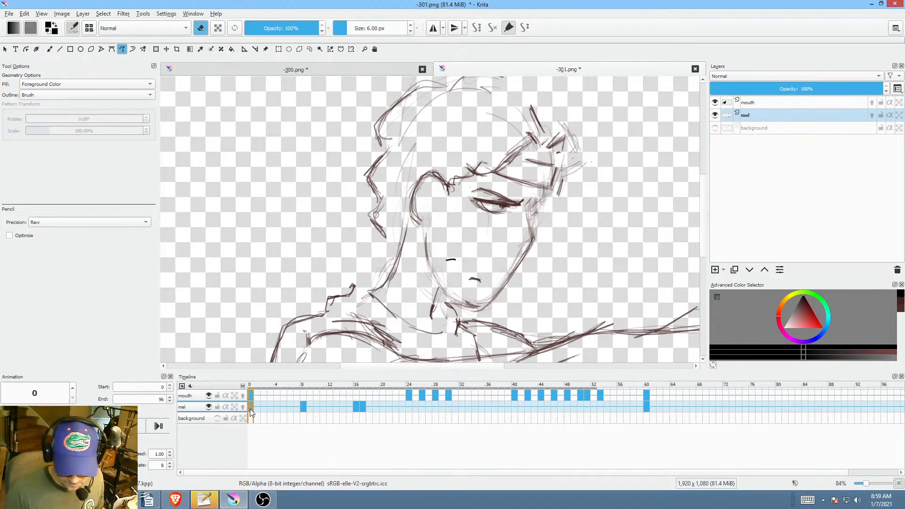
key(space)
drag(561, 231, 535, 249)
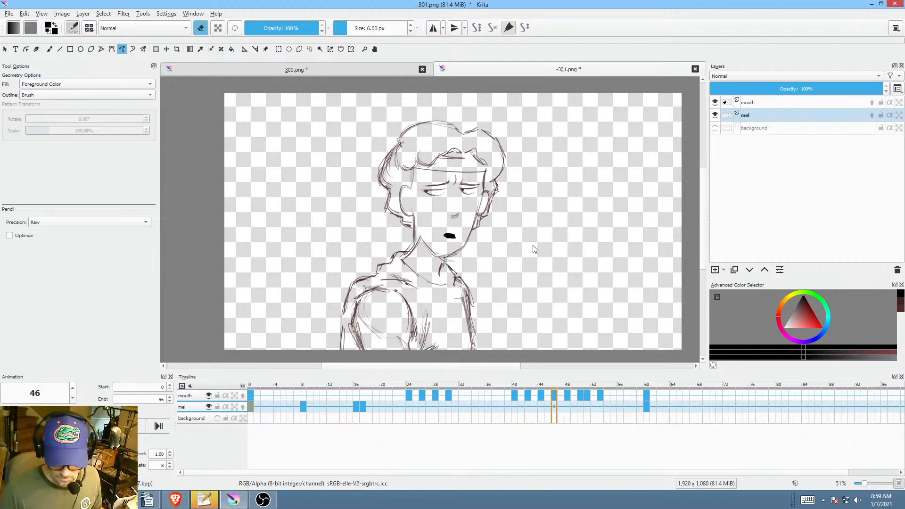
key(space)
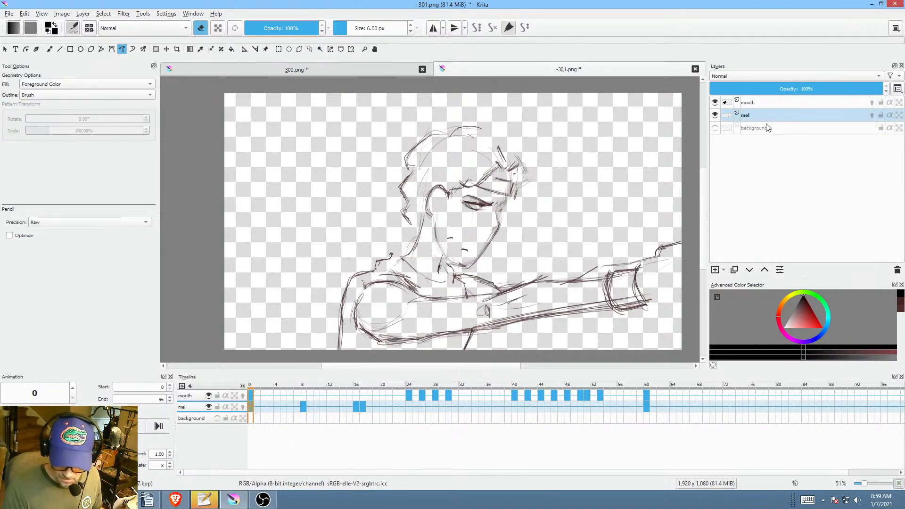
Step: Check mel's visibility, then erase the stray closed-mouth line on the mouth layer at frame 0
click(715, 115)
click(716, 115)
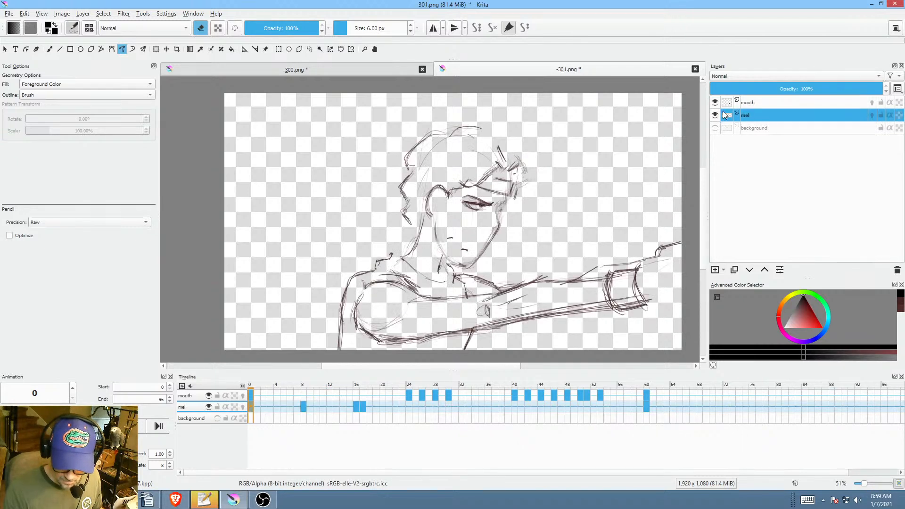
click(774, 100)
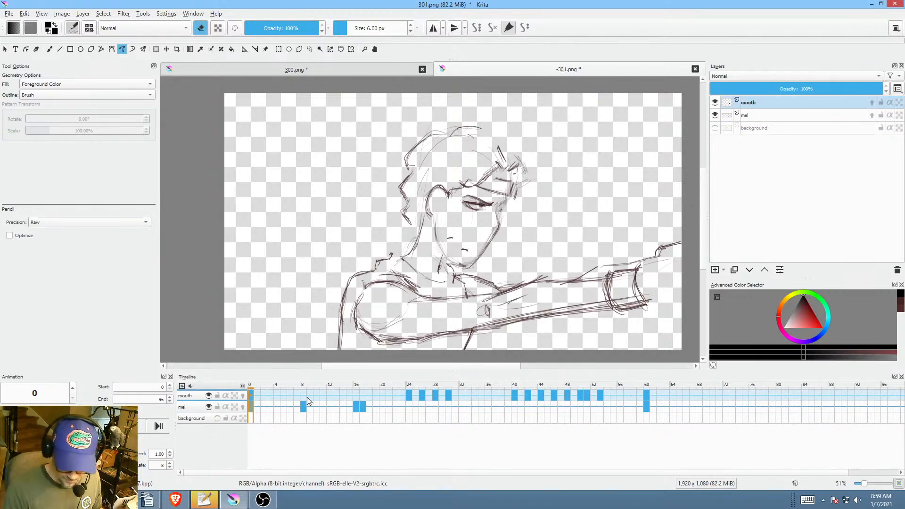
click(250, 394)
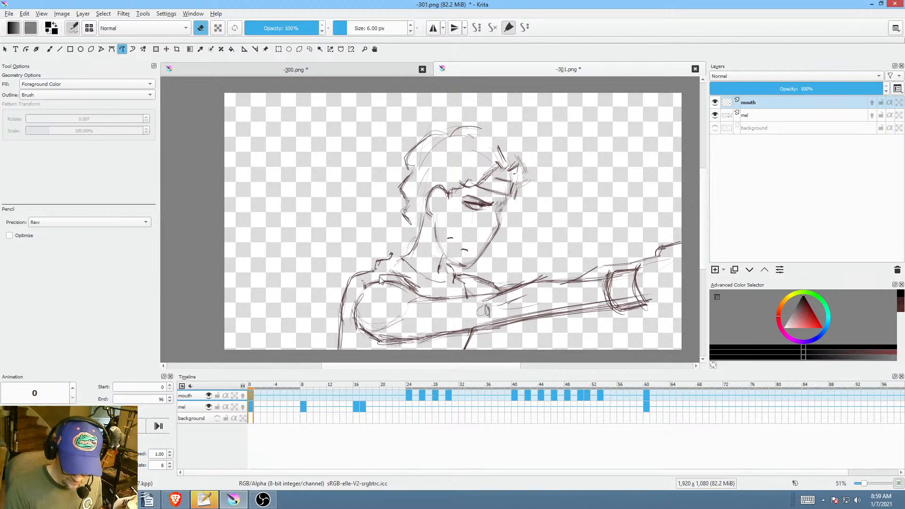
drag(456, 225, 472, 220)
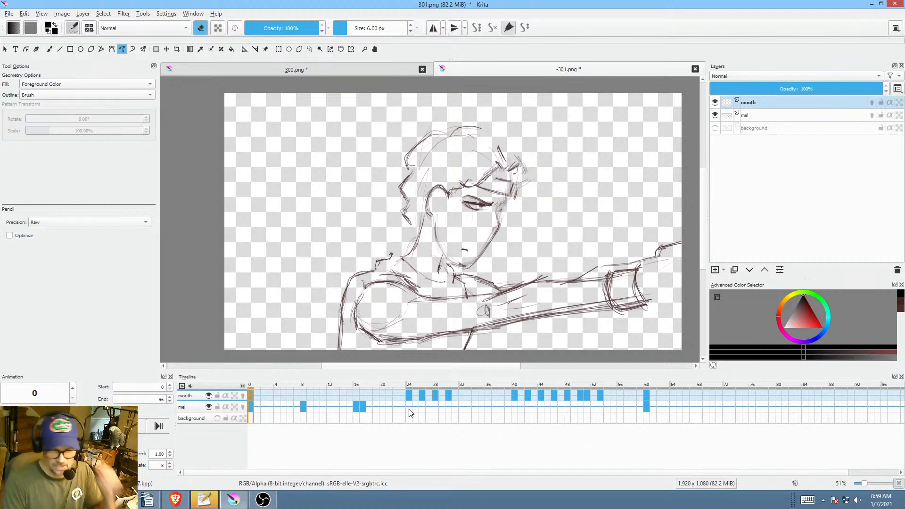
Step: Step through the mouth keyframes at frames 24, 26, 28 and 30 to review the mouth shapes
mouse_move(409, 409)
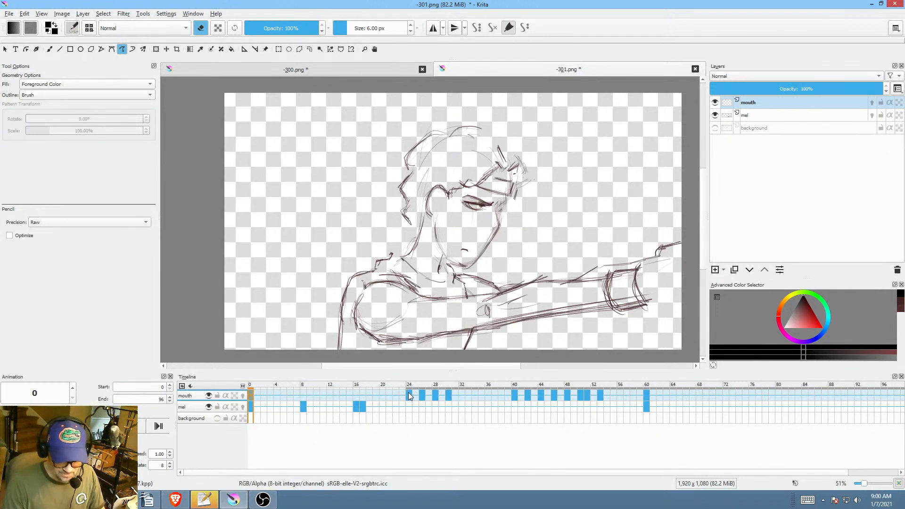
click(409, 395)
click(423, 395)
click(436, 395)
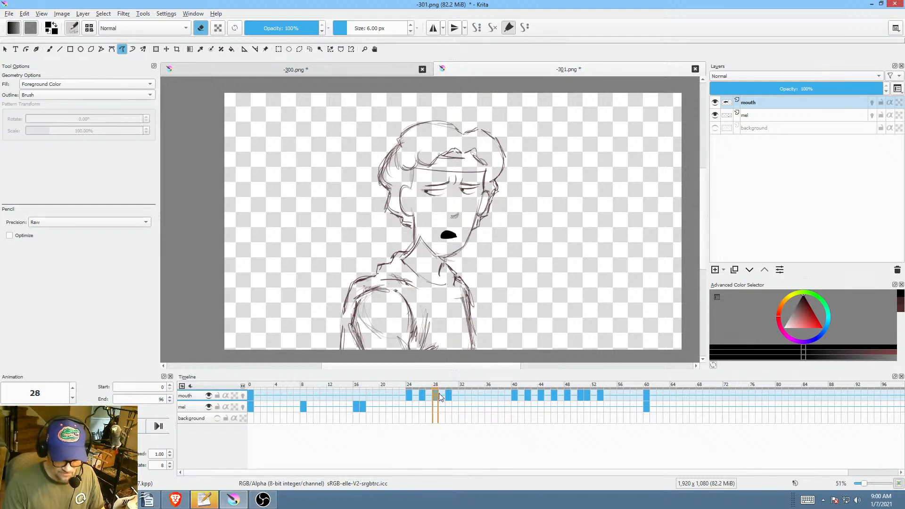
click(449, 393)
click(410, 394)
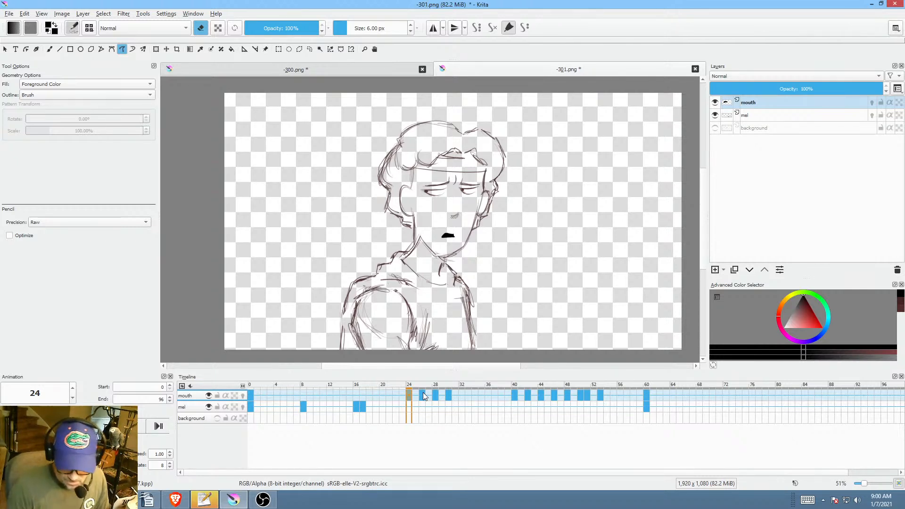
Step: Play back the talking animation from frame 21 and inspect the mouth layer at the frame 60 grin
mouse_move(518, 384)
mouse_down()
mouse_move(579, 388)
mouse_move(398, 396)
mouse_move(490, 392)
mouse_move(375, 411)
mouse_up()
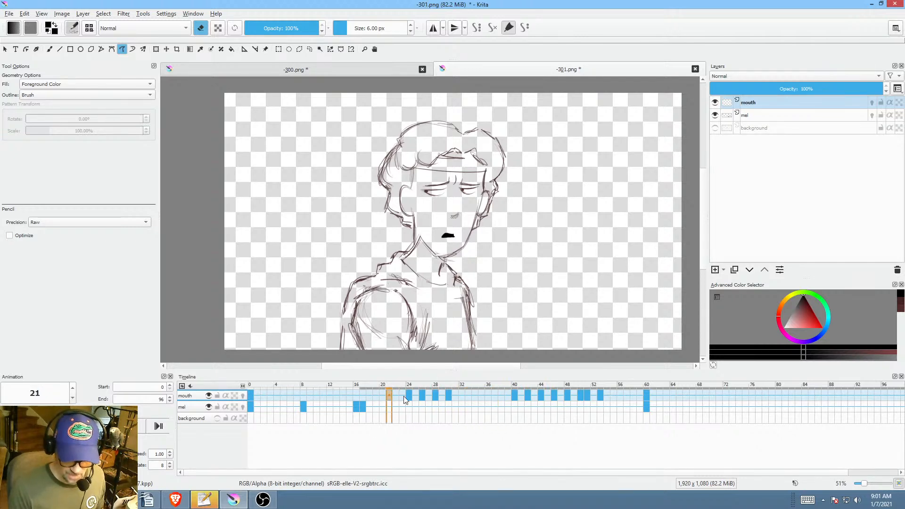
key(space)
key(space)
key(space)
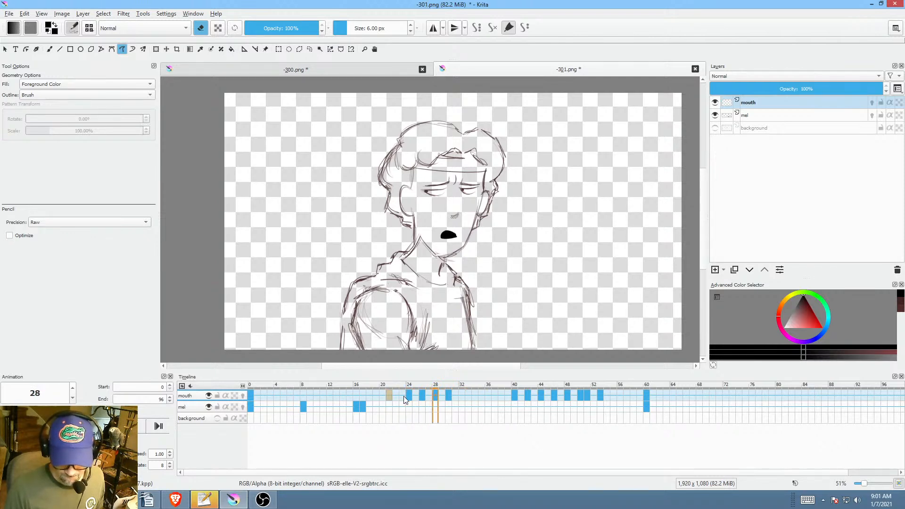
key(space)
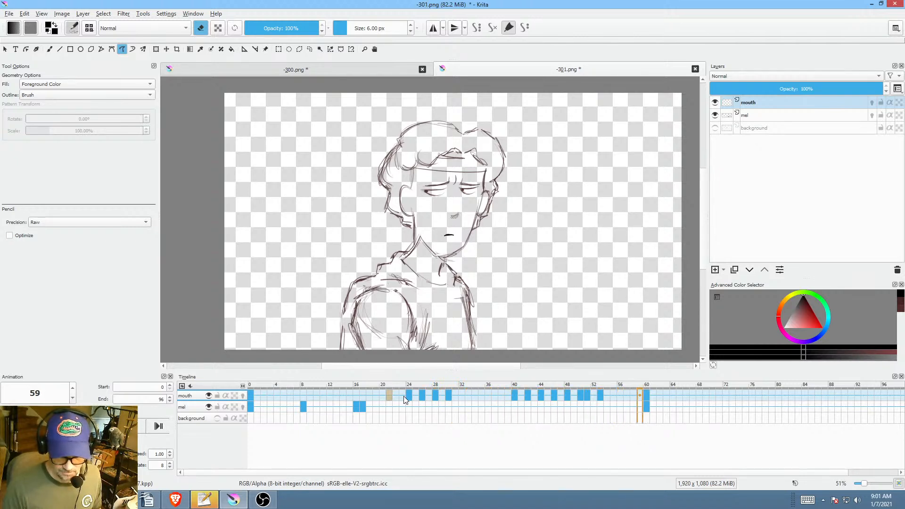
key(space)
click(647, 395)
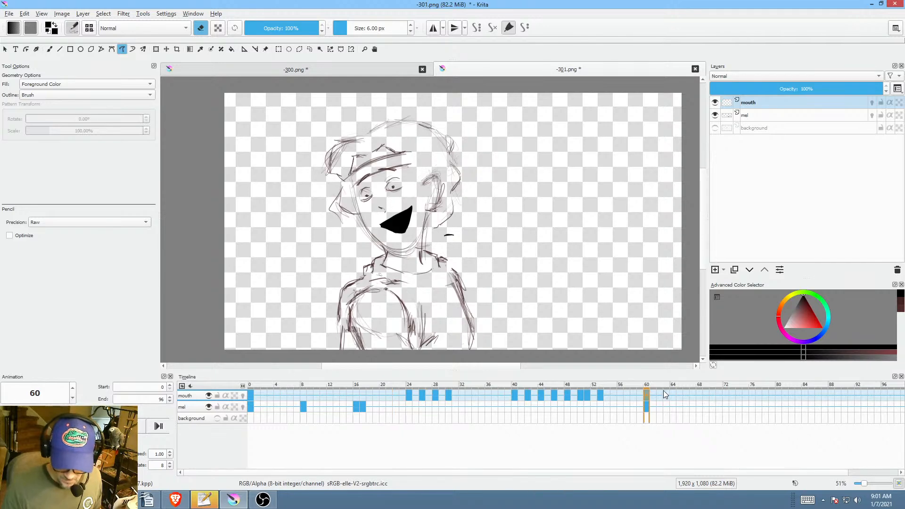
Step: Add a blank mouth keyframe at frame 62 and draw a narrow slanted smile on it
click(660, 395)
scroll(485, 203, up, 3)
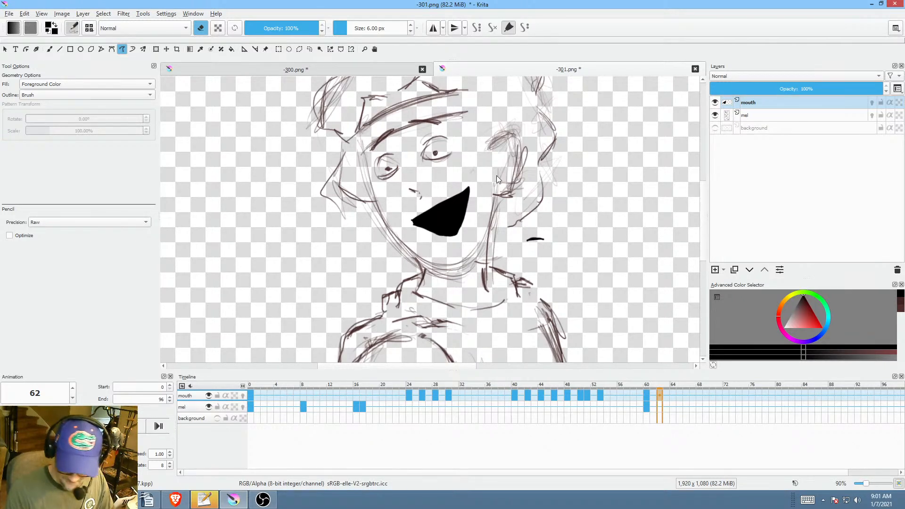
key(Delete)
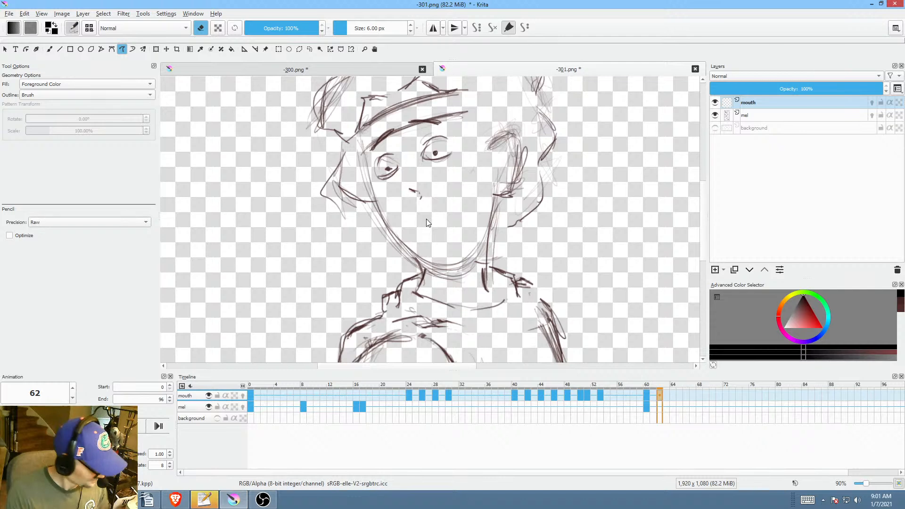
key(e)
mouse_move(424, 225)
mouse_down()
mouse_move(465, 198)
mouse_move(438, 218)
mouse_up()
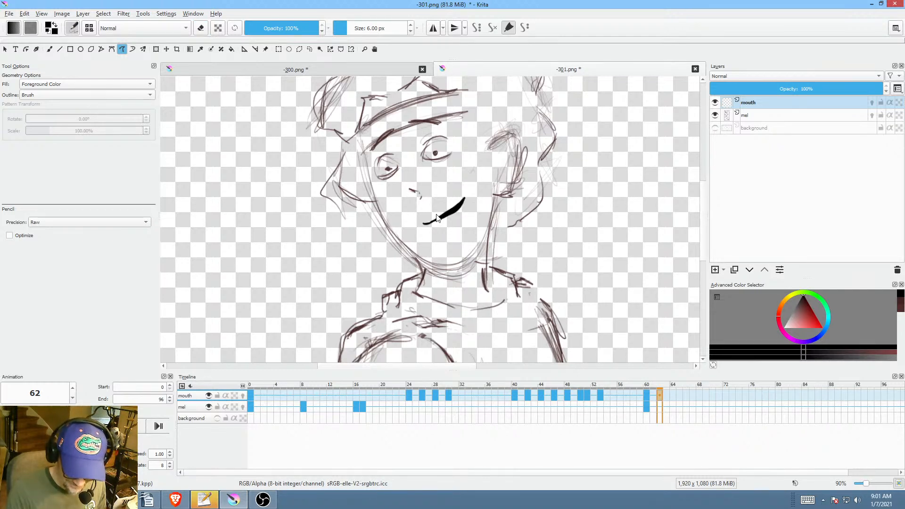
Step: Add blank mouth keyframes at frames 64, 66 and 68 and draw an open talking mouth shape on each
key(Right)
key(Right)
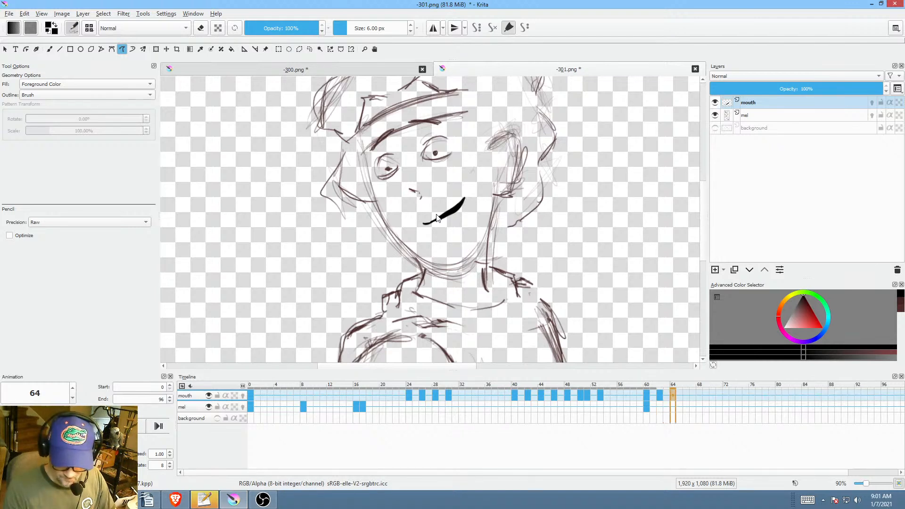
key(Delete)
mouse_move(422, 223)
mouse_down()
mouse_move(458, 208)
mouse_move(431, 232)
mouse_move(457, 210)
mouse_move(462, 218)
mouse_move(434, 228)
mouse_move(461, 214)
mouse_move(439, 233)
mouse_move(421, 226)
mouse_move(456, 228)
mouse_move(427, 221)
mouse_move(444, 232)
mouse_up()
key(Right)
key(Right)
key(Delete)
key(Right)
key(Right)
key(Delete)
Step: Add mouth keyframes at frames 70 and 72, drawing a squarish open mouth and a small round mouth
key(Right)
key(Right)
key(Delete)
key(Right)
key(Right)
key(Delete)
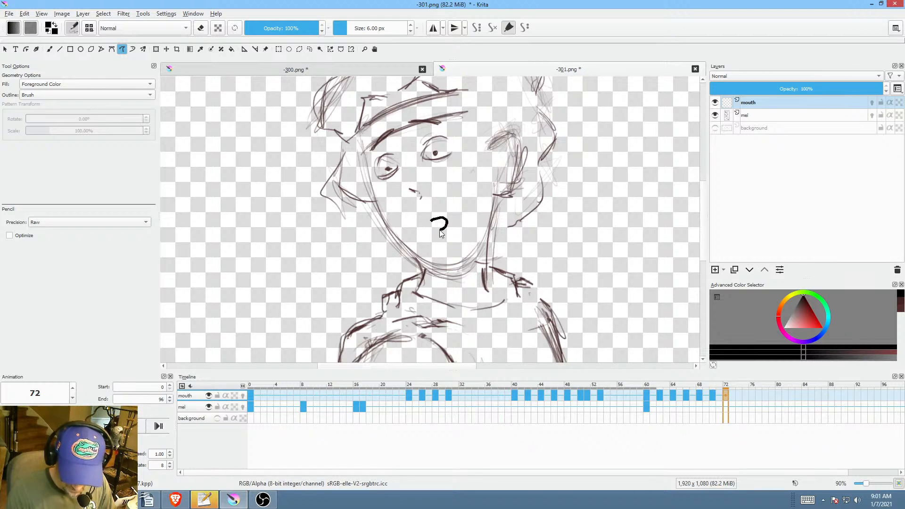
Step: Draw a slanted open mouth at frame 74 and a thin closed smile at frame 76 on the mouth layer
key(Right)
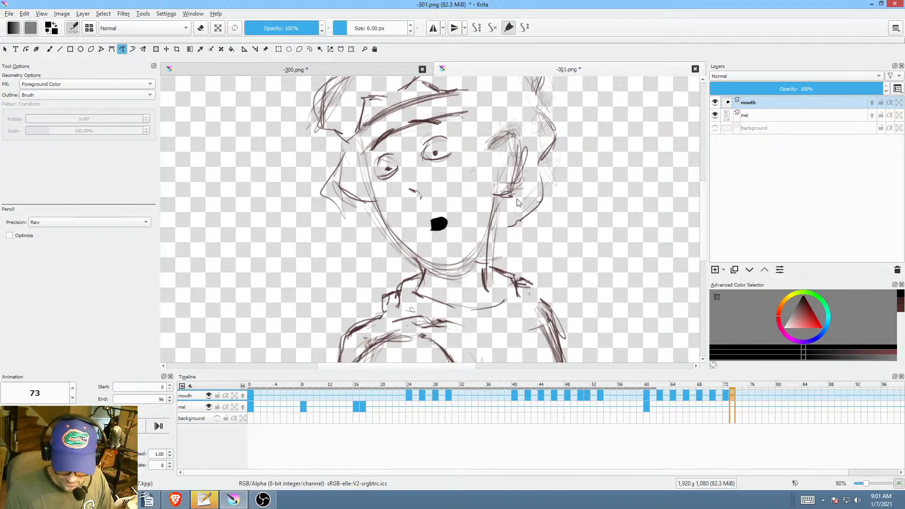
key(Right)
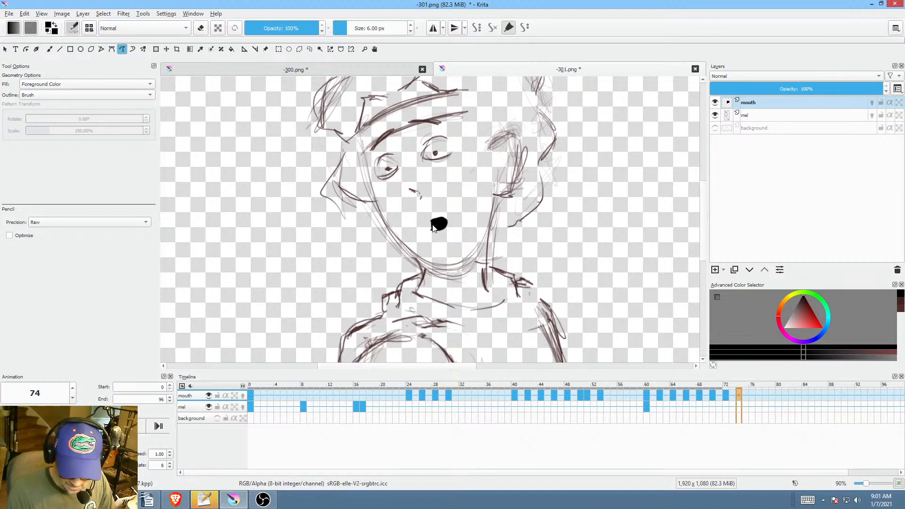
mouse_move(431, 226)
mouse_down()
mouse_move(463, 211)
mouse_move(462, 227)
mouse_move(431, 232)
mouse_move(465, 211)
mouse_move(426, 229)
mouse_up()
key(Right)
key(Right)
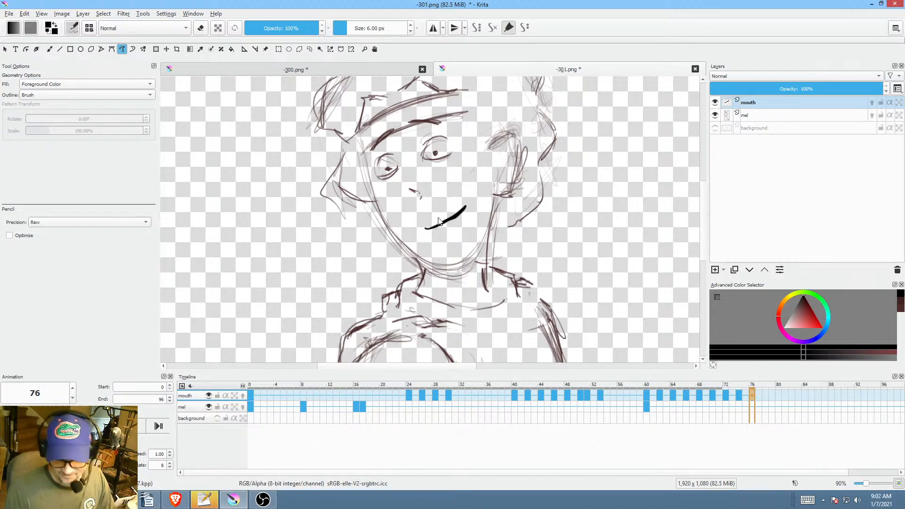
Step: Play back the new mouth shapes from frame 58 and inspect the mouth keyframes around frames 60 and 62
click(635, 395)
key(space)
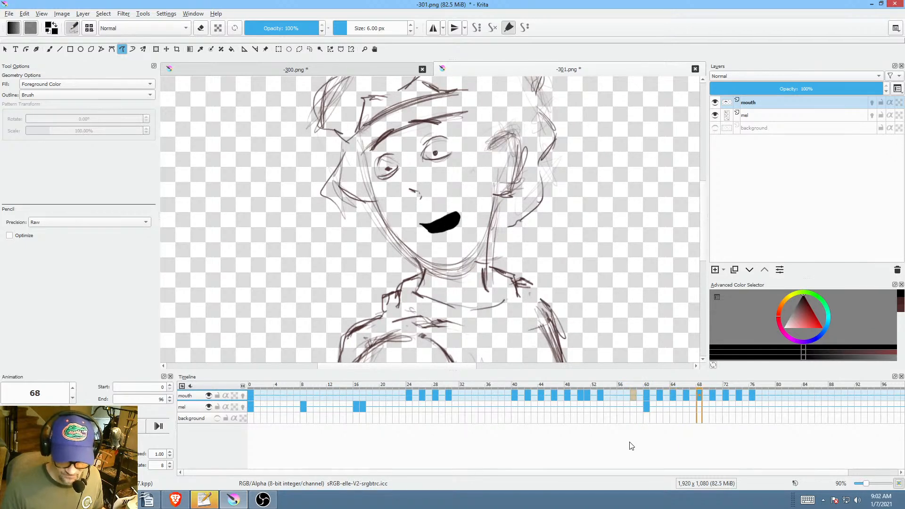
click(634, 396)
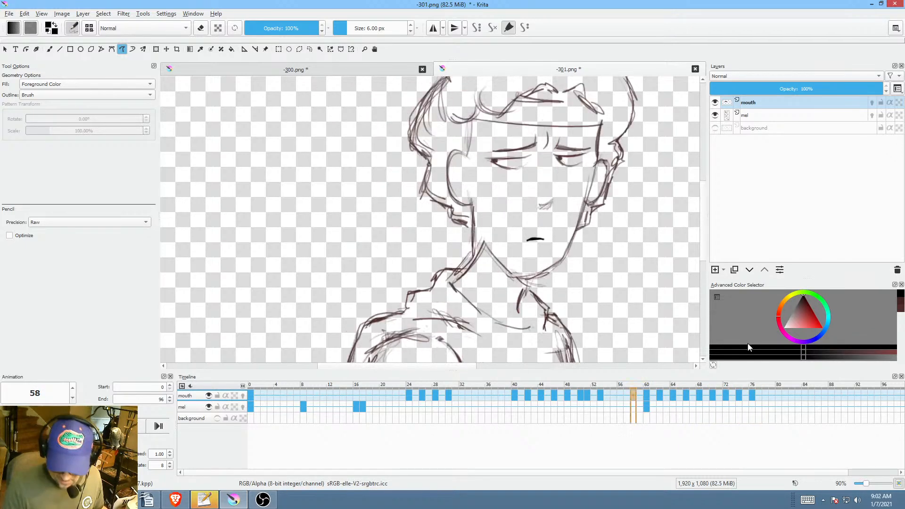
click(644, 395)
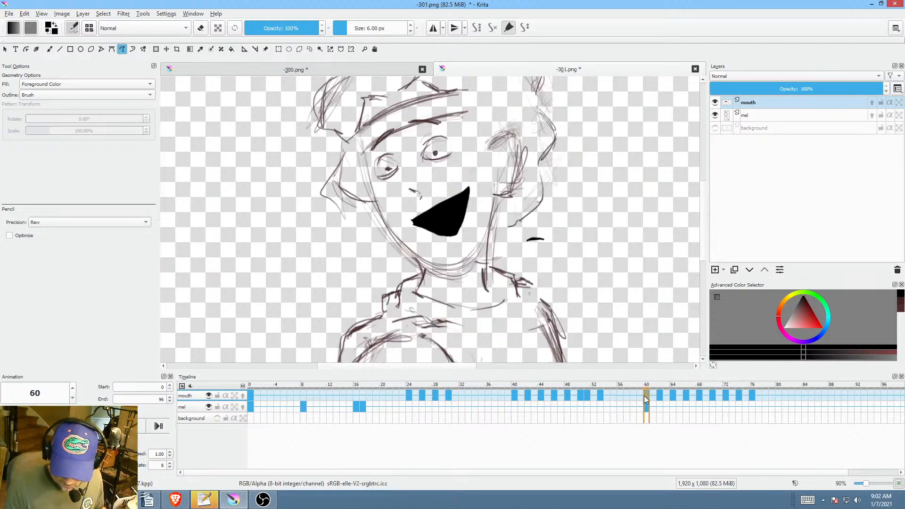
key(Left)
click(659, 400)
key(Left)
key(Left)
Step: Move the mouth keyframes after frame 62 to start at frame 68 and pack them onto consecutive frames 68 to 74
click(672, 395)
drag(672, 395, 700, 398)
click(714, 394)
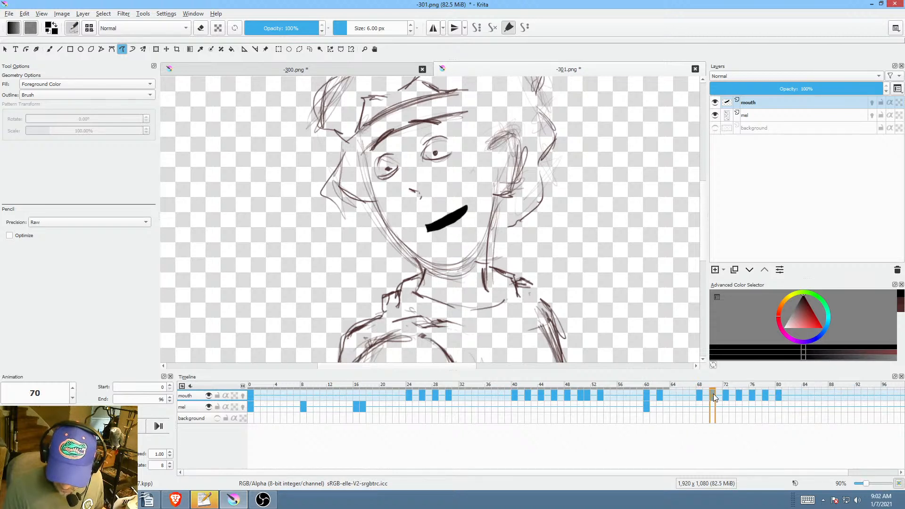
drag(706, 401, 739, 397)
click(753, 394)
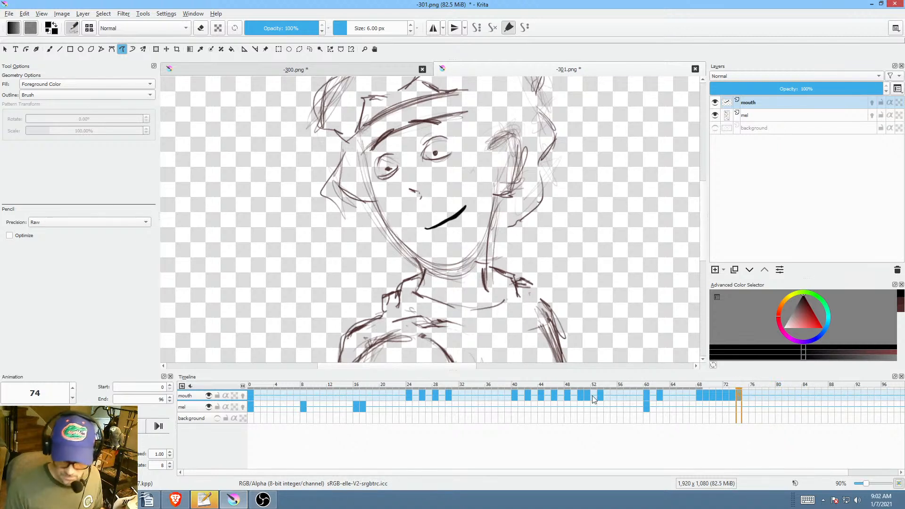
Step: Play back the animation from frame 38, then step through the mouth keyframes at frames 68 to 73
click(503, 396)
key(space)
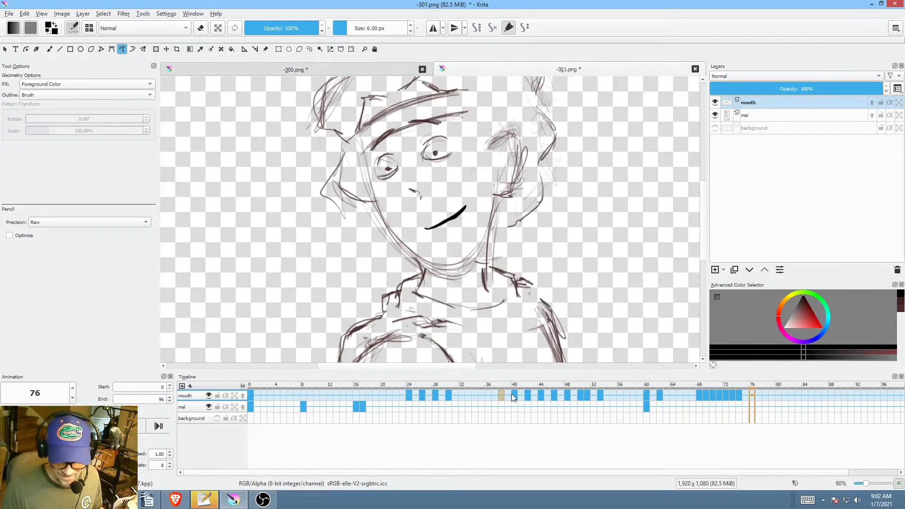
key(space)
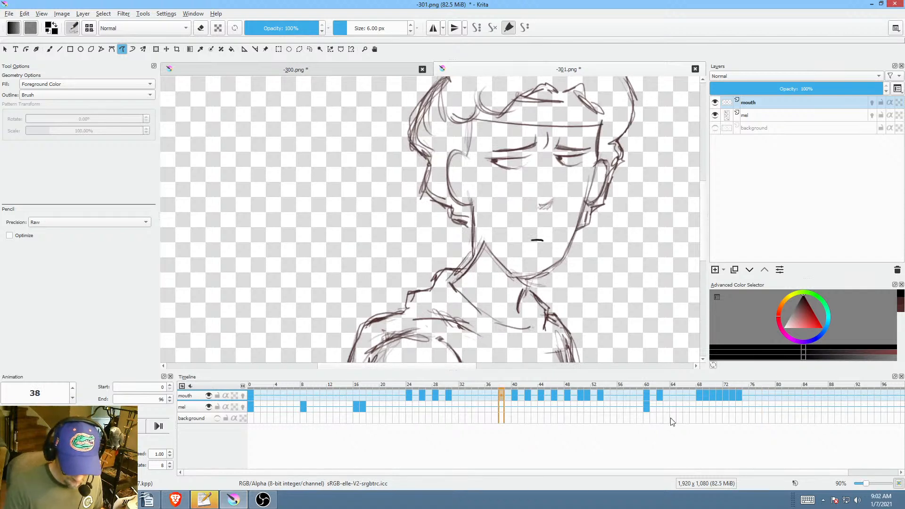
click(700, 399)
click(706, 396)
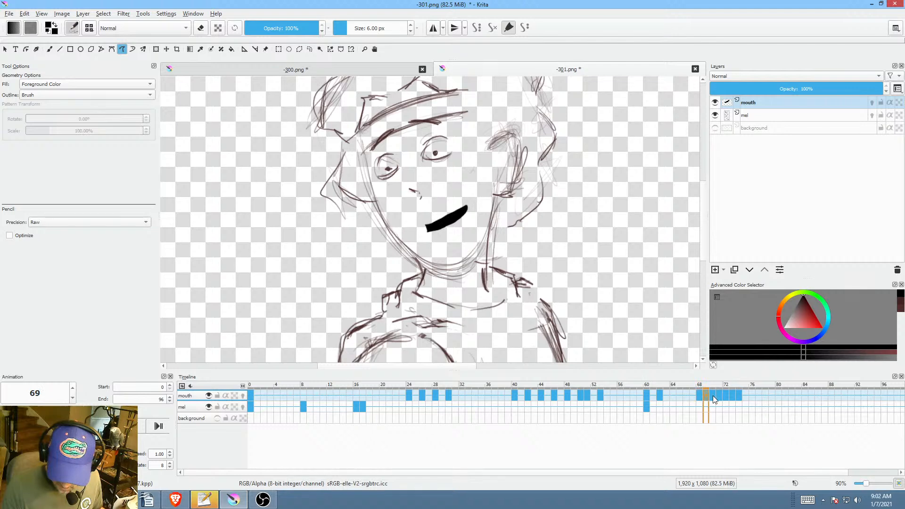
click(713, 399)
click(720, 396)
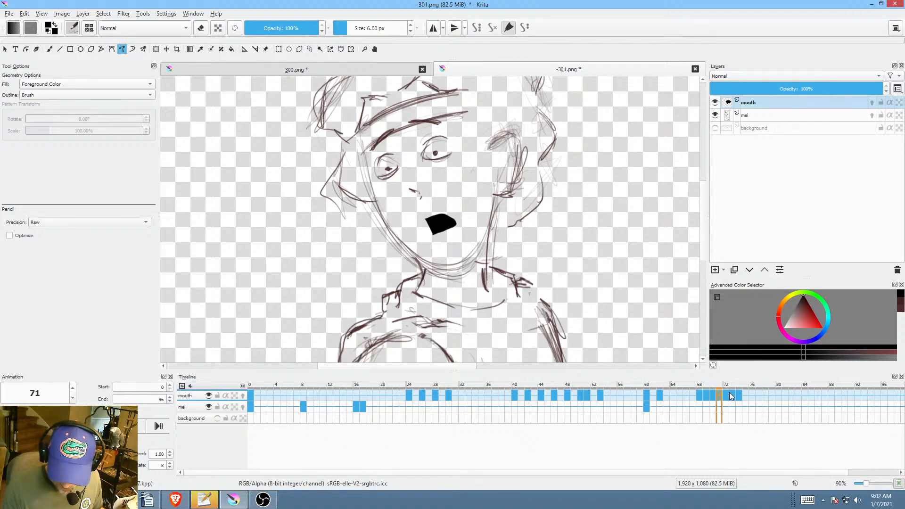
click(727, 396)
click(734, 395)
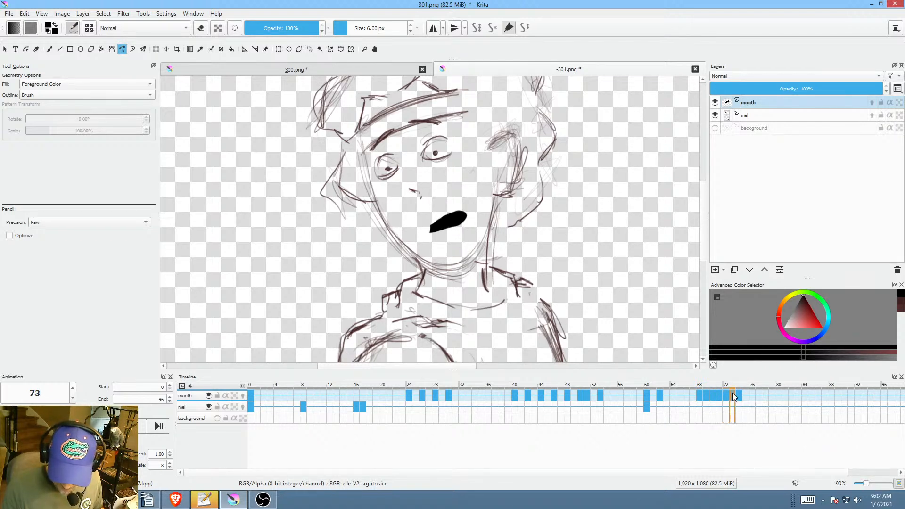
click(728, 396)
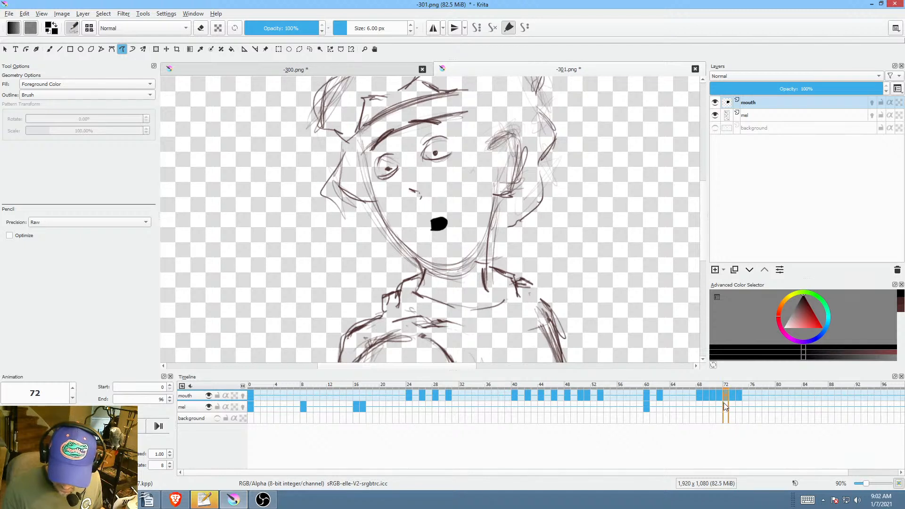
Step: Spread the packed mouth keyframes into groups at frames 68–69, 71–72 and 75–77, and play back from frame 66
click(739, 397)
drag(693, 394, 722, 397)
click(694, 395)
click(708, 395)
click(689, 394)
key(space)
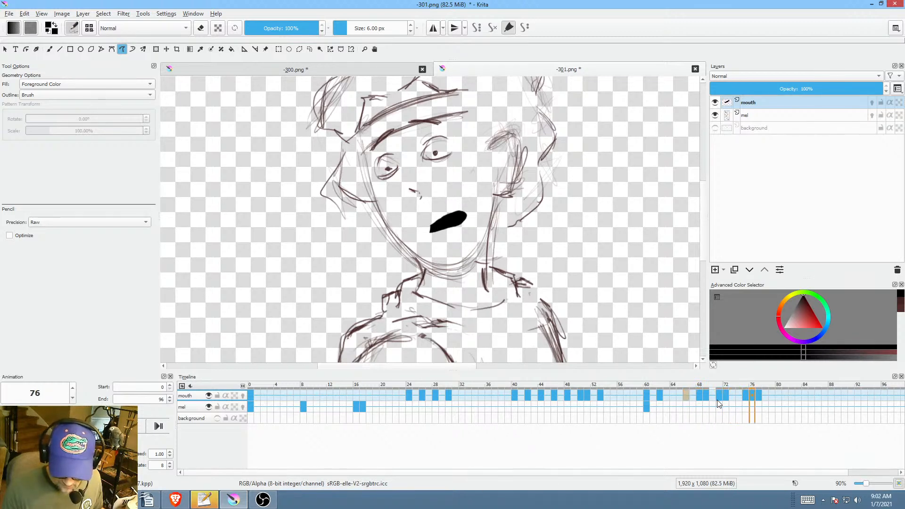
Step: Move the last two mouth keyframes one frame later to frames 77 and 78, and play back from frame 66
click(754, 394)
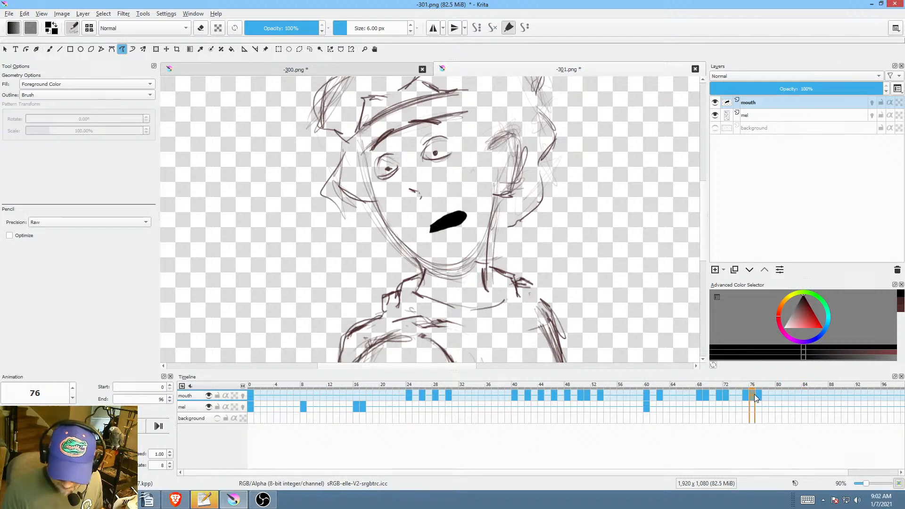
drag(752, 399, 757, 397)
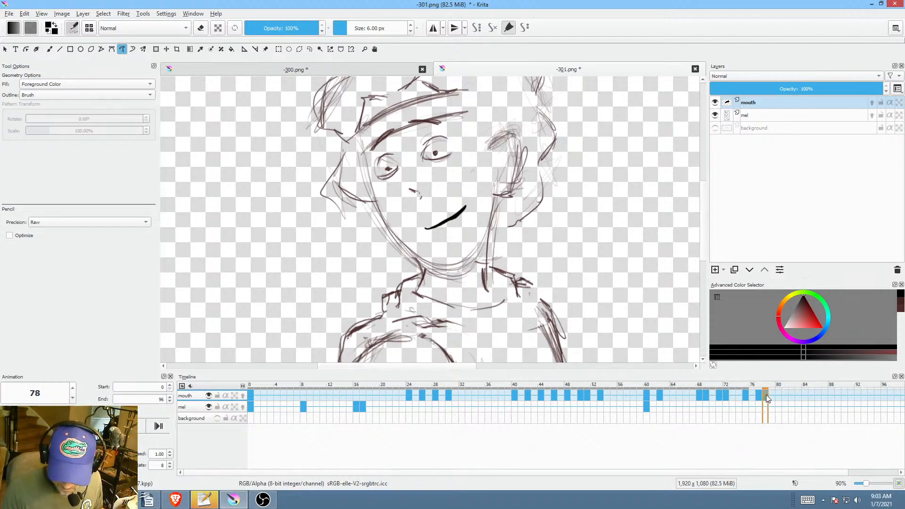
click(688, 396)
key(space)
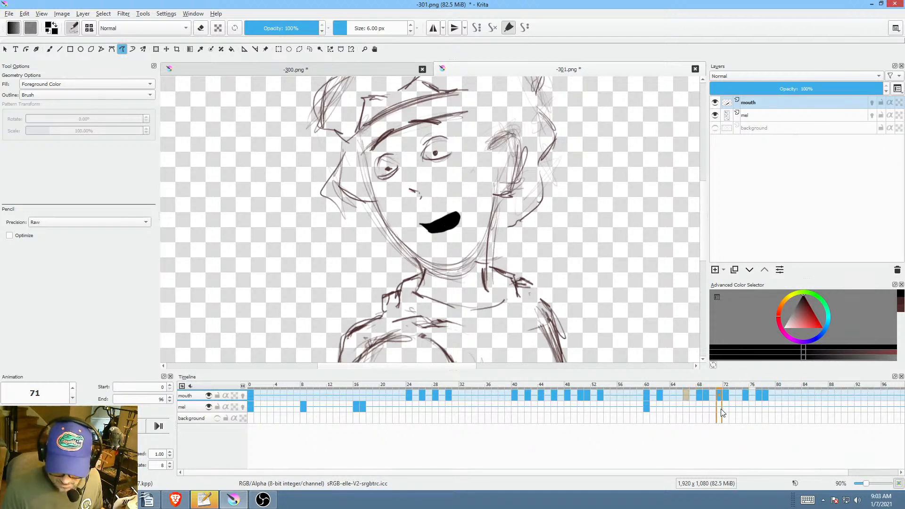
key(space)
Step: Shift the last three mouth keyframes one frame earlier to frames 74, 76 and 77, and play back from frame 67
click(746, 396)
click(741, 396)
key(Delete)
click(692, 396)
key(space)
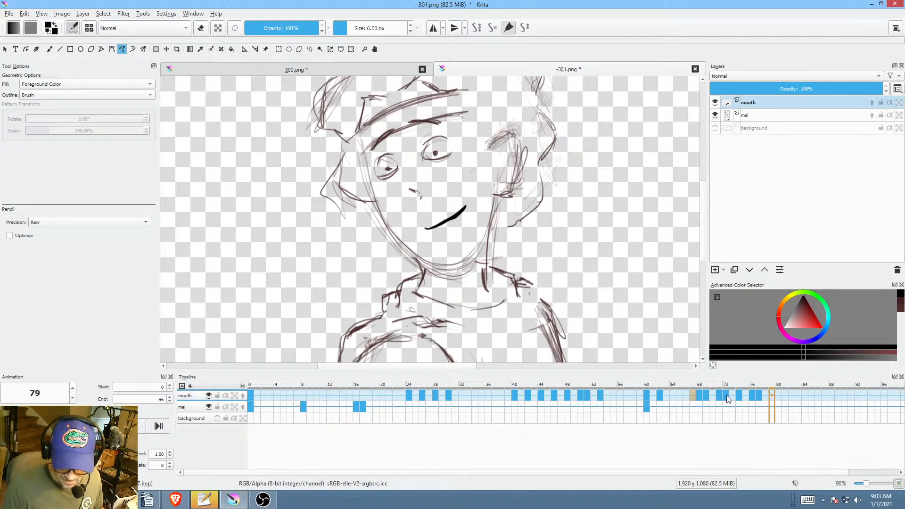
key(space)
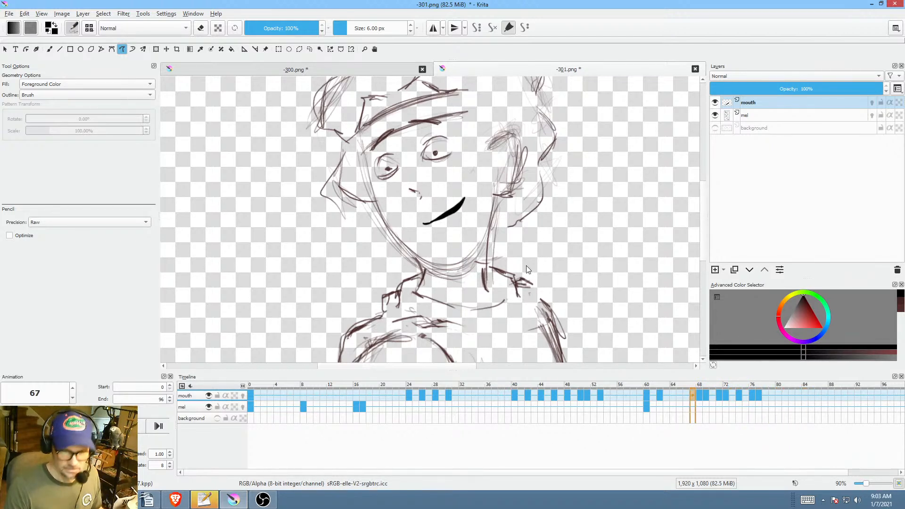
Step: Select the mel layer with the brush active, go to frame 0 and save -301.png
scroll(528, 264, down, 4)
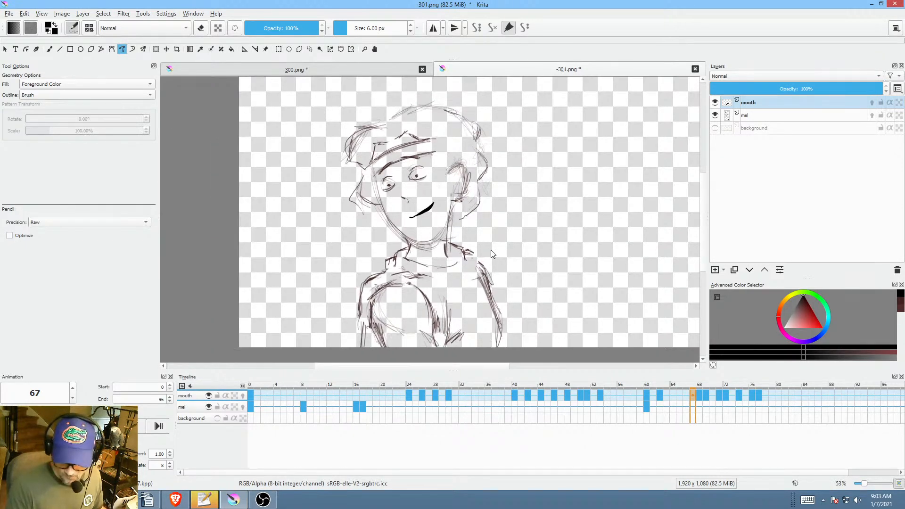
click(765, 116)
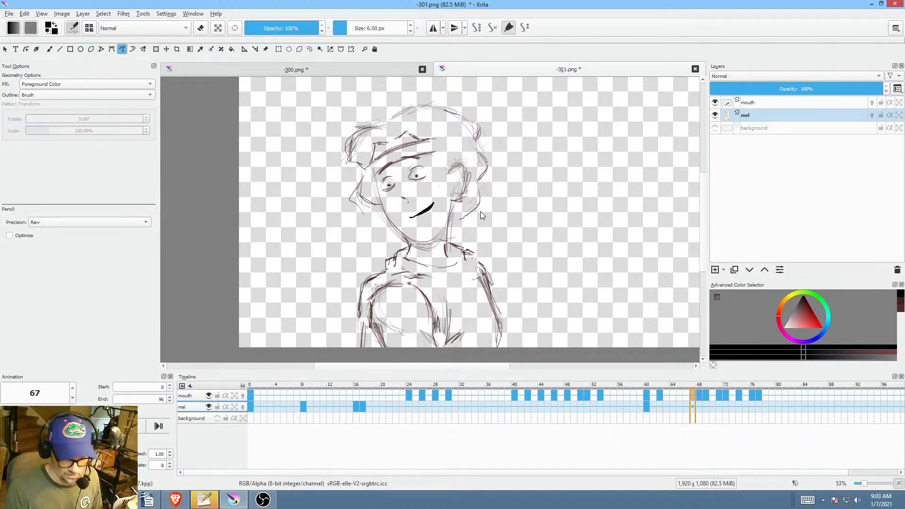
key(b)
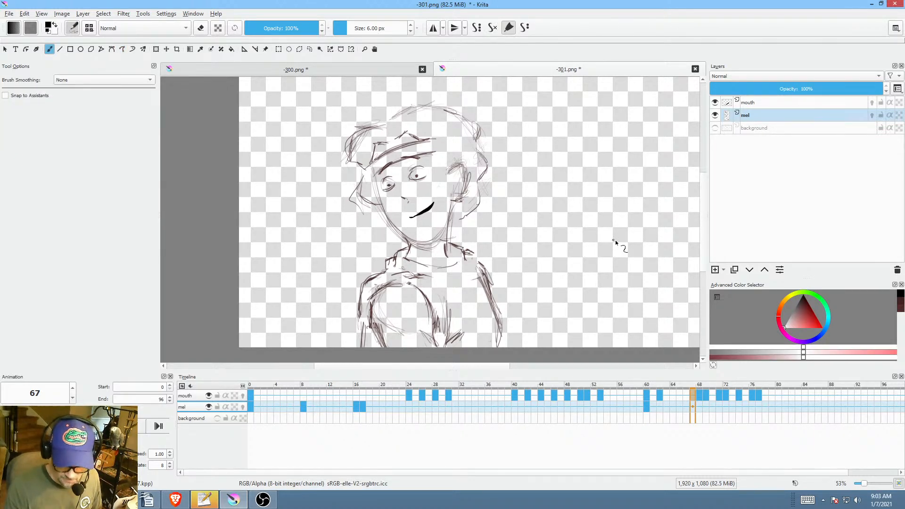
click(253, 405)
key(ctrl+s)
click(573, 396)
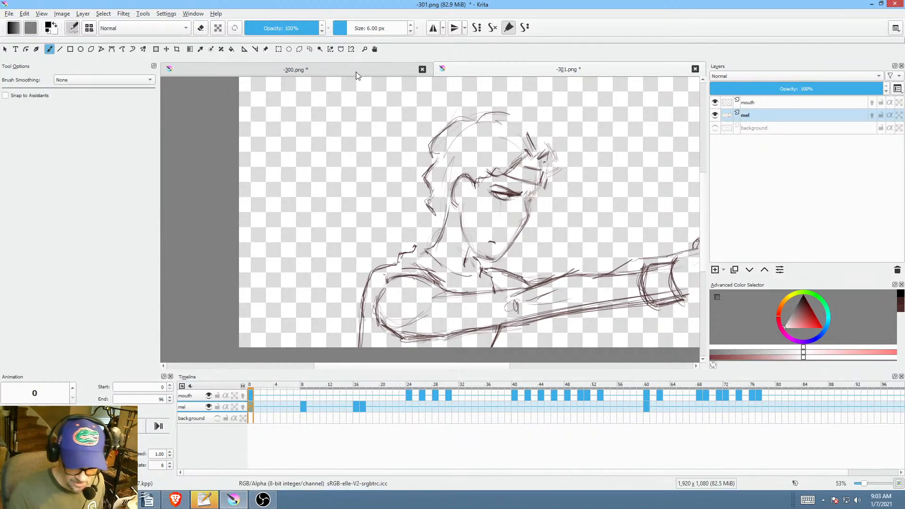
Step: Switch to the -300.png document and save it
click(355, 72)
click(9, 13)
click(27, 58)
click(576, 393)
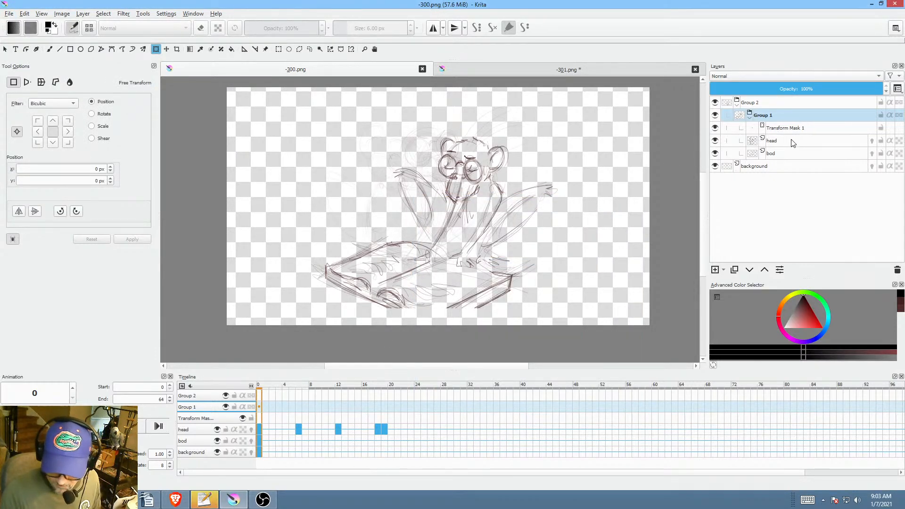
Step: Merge Group 2 into a single animated layer and play the result from frame 0
click(792, 103)
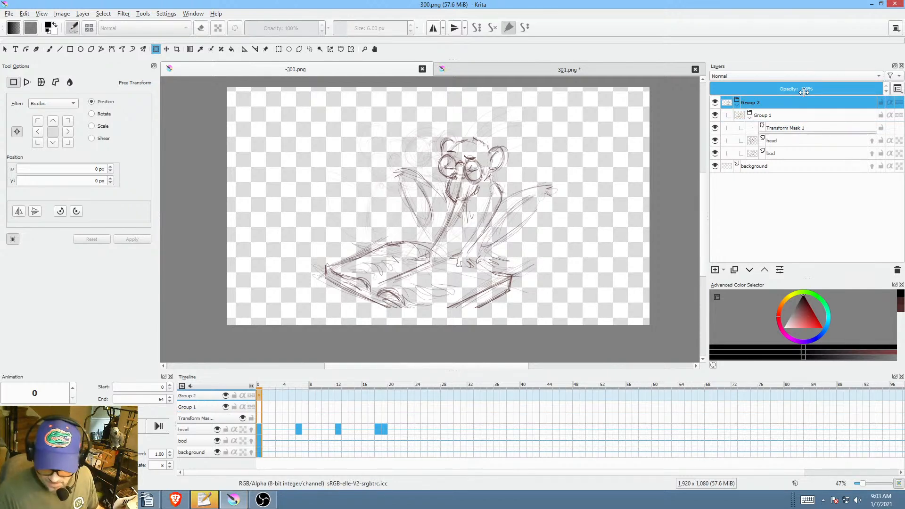
key(ctrl+e)
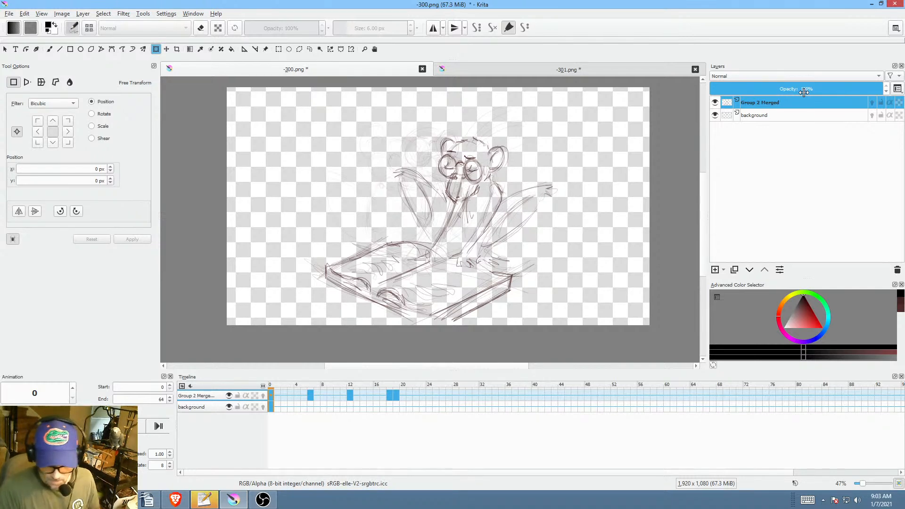
key(space)
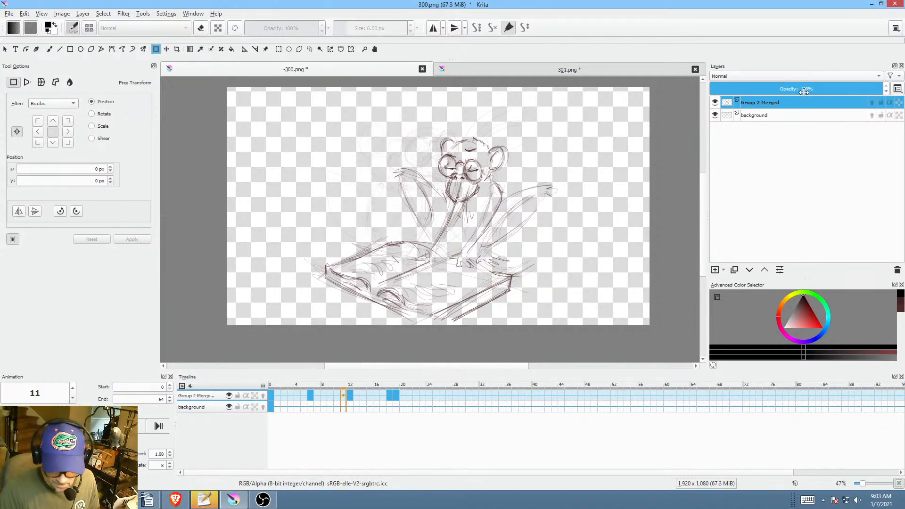
key(space)
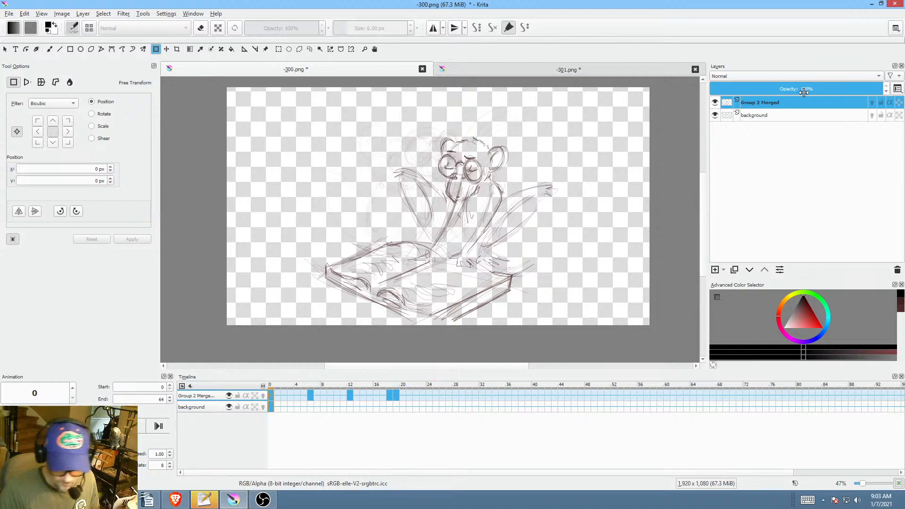
Step: Duplicate the merged layer's keyframe pair at frames 18 and 19 repeatedly through frame 25, and return to frame 17
click(391, 396)
drag(389, 398, 416, 395)
click(409, 396)
click(384, 396)
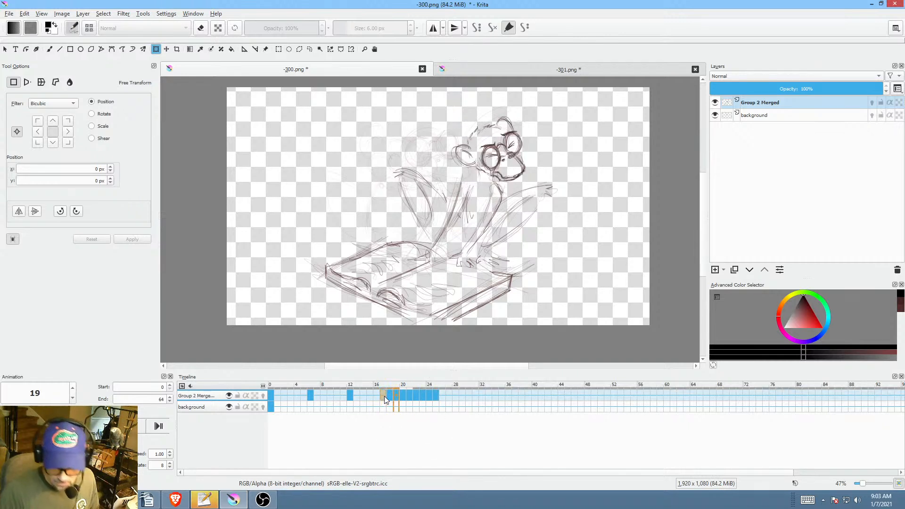
Step: Play the extended animation and copy the keyframe at frame 12 to frame 25 on the merged layer
key(space)
click(431, 395)
click(437, 393)
click(391, 394)
click(349, 395)
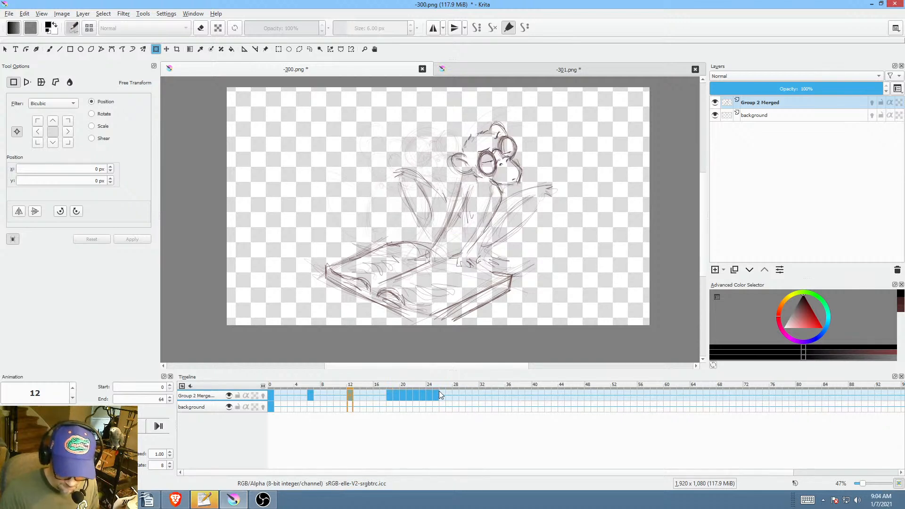
drag(350, 394, 436, 396)
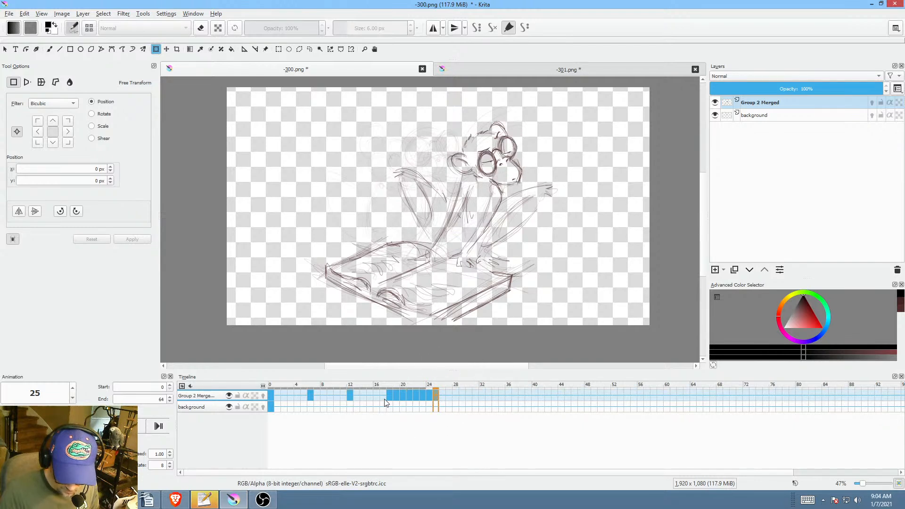
Step: Play back the animation and move the merged layer's last keyframe from frame 25 to frame 24
key(space)
key(space)
click(438, 395)
click(430, 397)
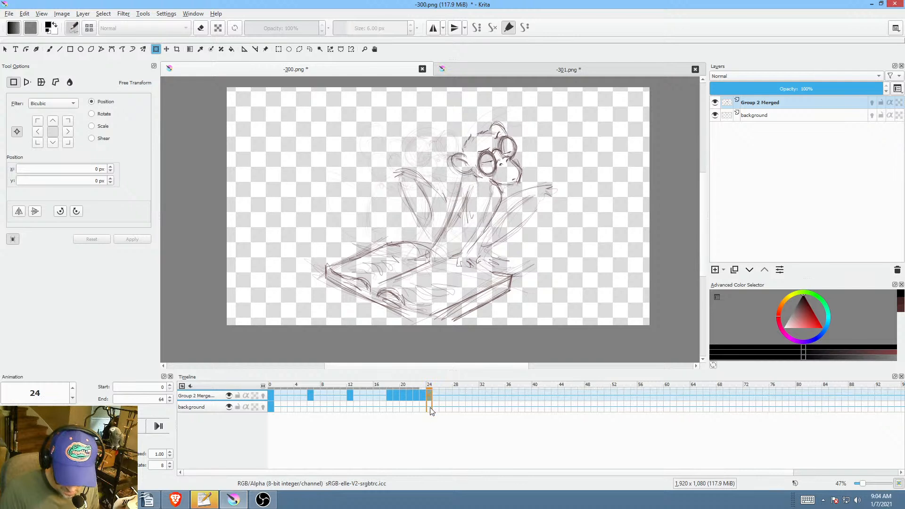
key(space)
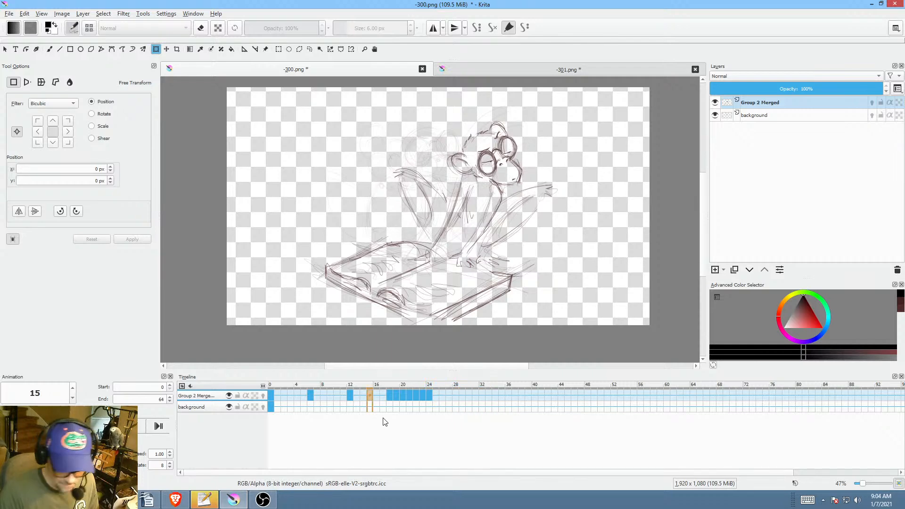
Step: Go to frame 0 and save -300.png, also keeping a Krita file copy
click(273, 395)
click(9, 14)
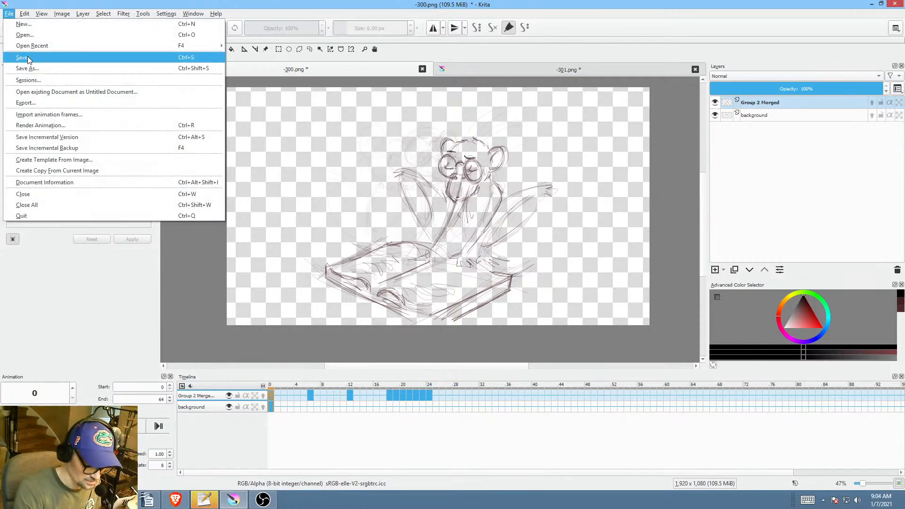
click(29, 61)
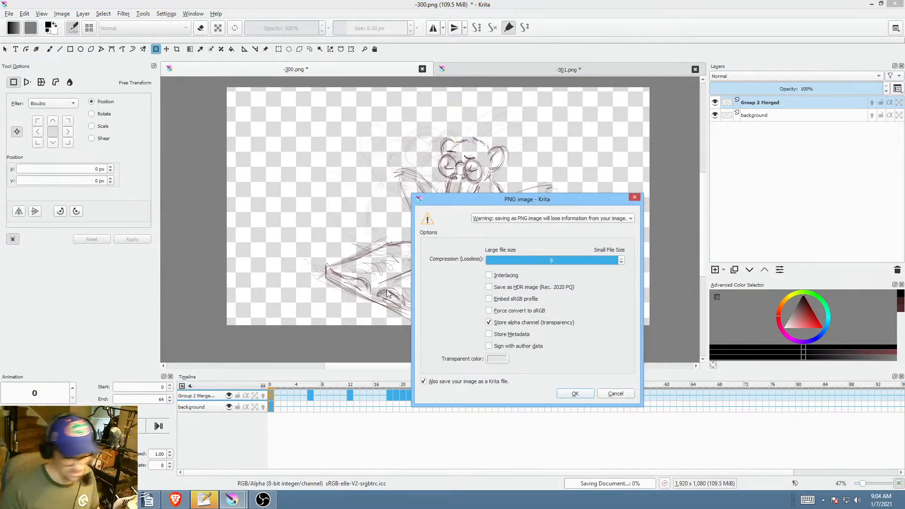
click(583, 394)
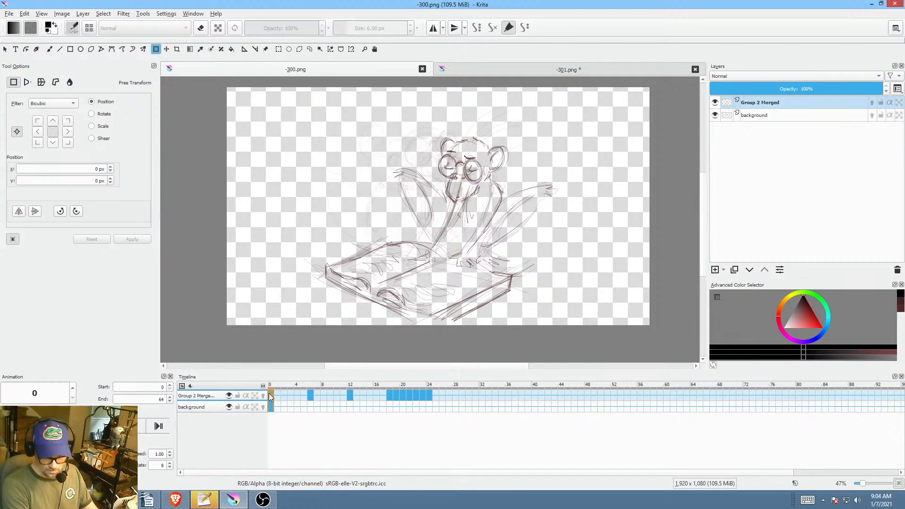
mouse_move(269, 394)
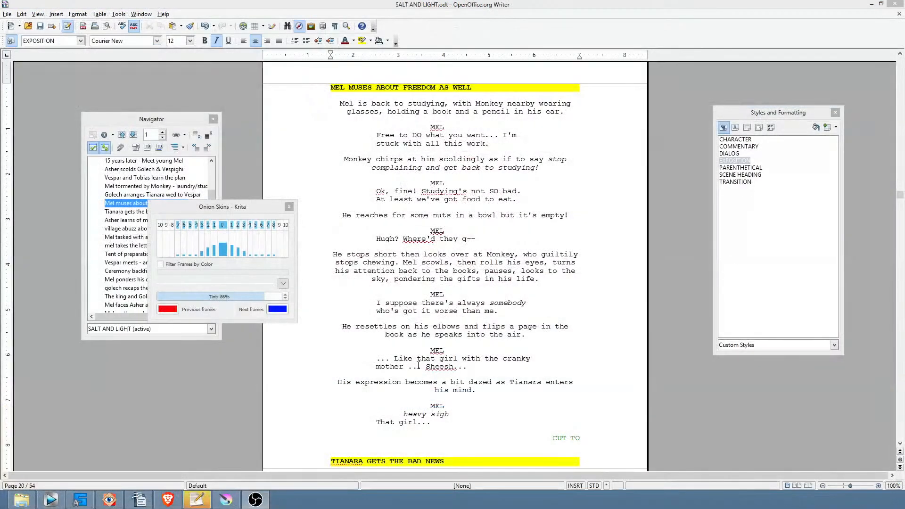
Step: Switch to Vegas Pro and shift the clips from 301-A onward, then -300 and -301, later on the timeline to open a gap after clip 299
click(52, 499)
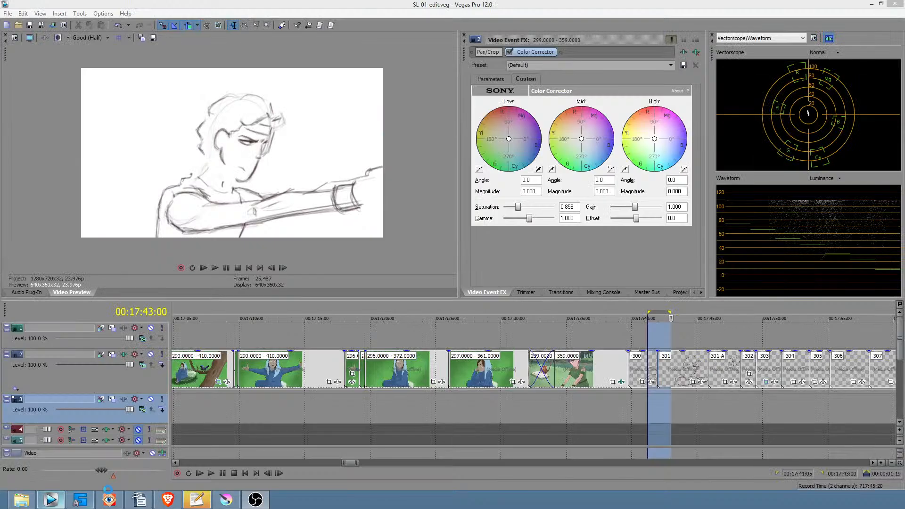
click(641, 395)
scroll(641, 395, up, 2)
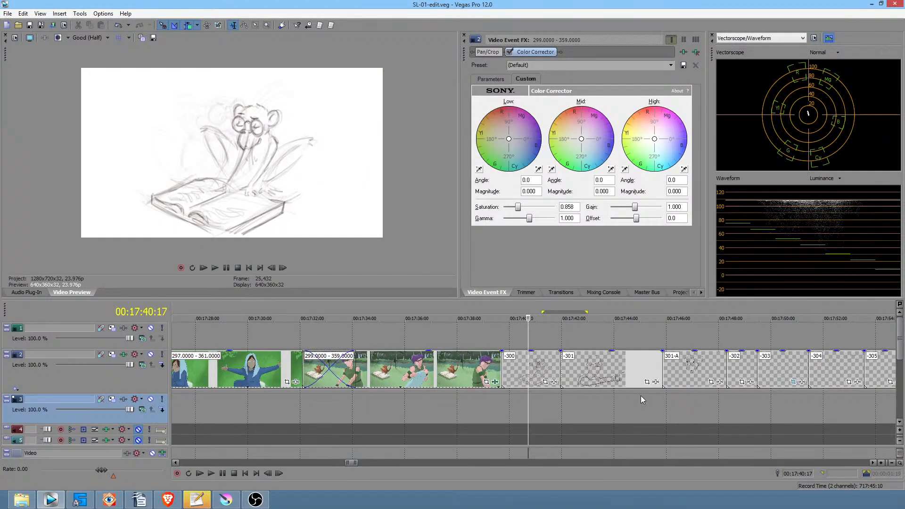
drag(448, 405, 687, 406)
drag(707, 371, 849, 360)
drag(544, 373, 655, 360)
Step: Locate the source media of the -300 and -301 clips in the project media list
right_click(655, 361)
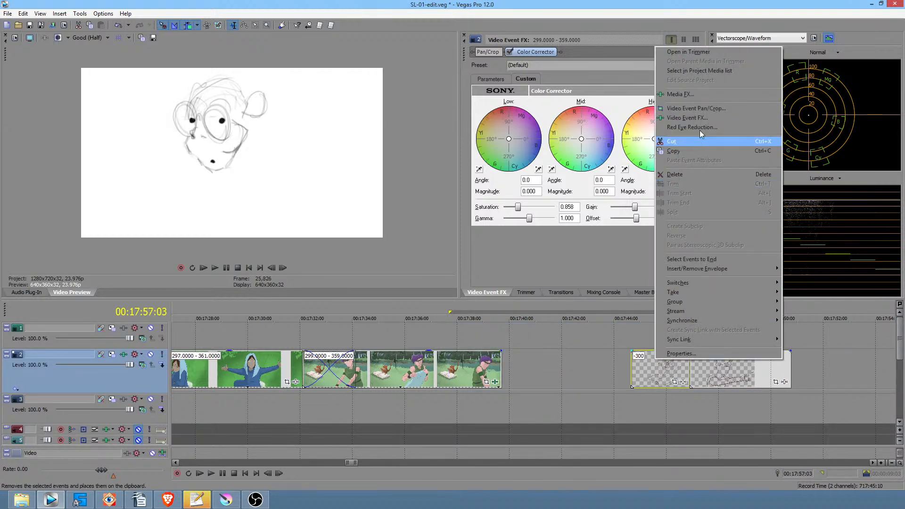
click(694, 72)
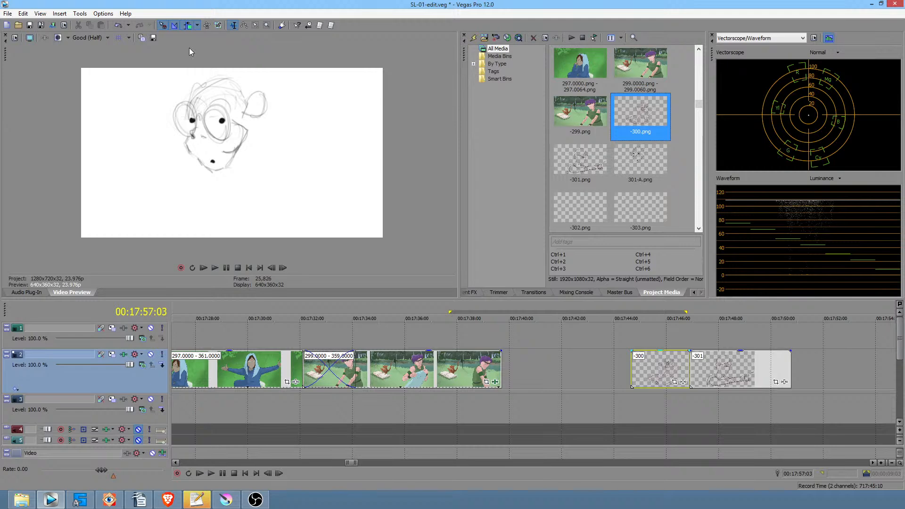
click(720, 369)
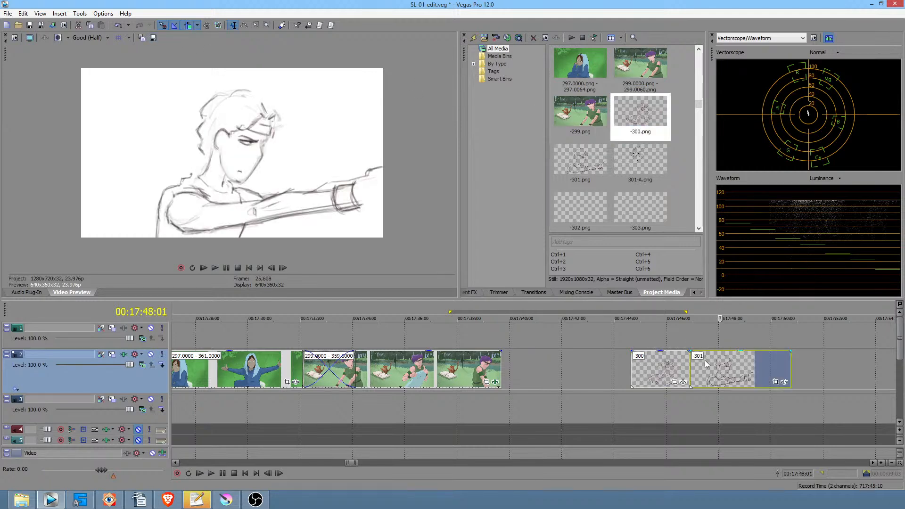
right_click(740, 373)
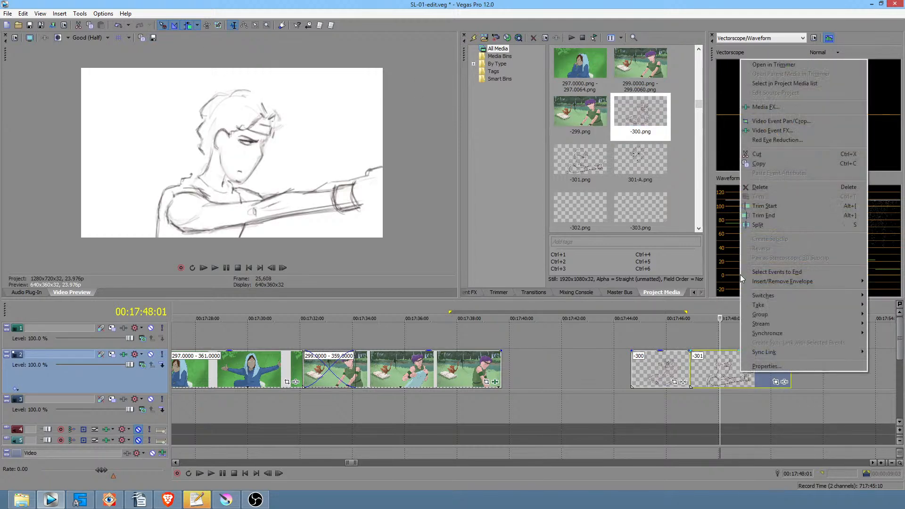
click(762, 84)
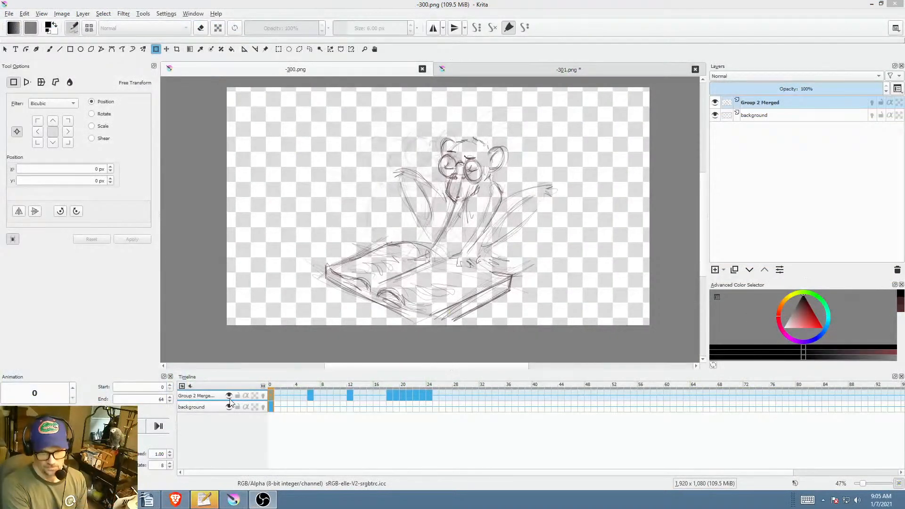
Step: Switch to Krita and fill the background layer of -300.png with white using a filled pencil shape, then set its opacity to 100%
click(271, 395)
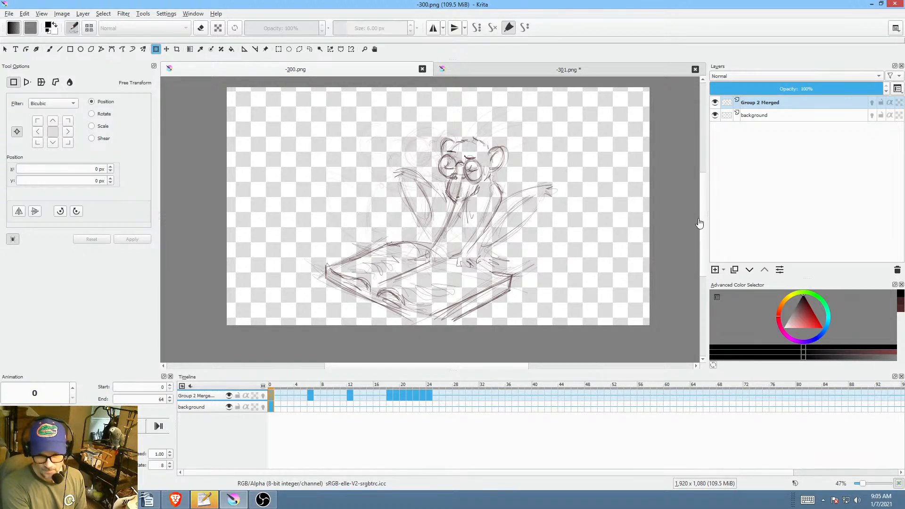
click(754, 118)
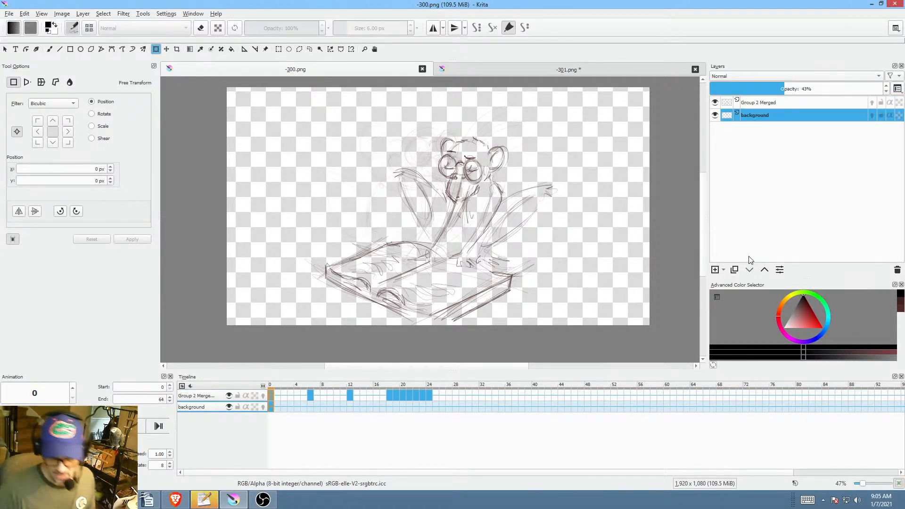
drag(804, 319, 757, 332)
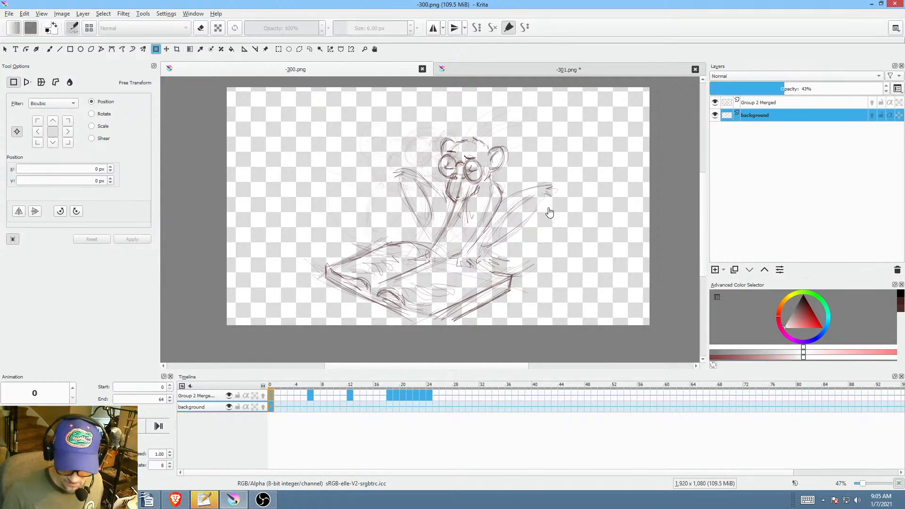
scroll(542, 244, down, 2)
drag(541, 244, 525, 251)
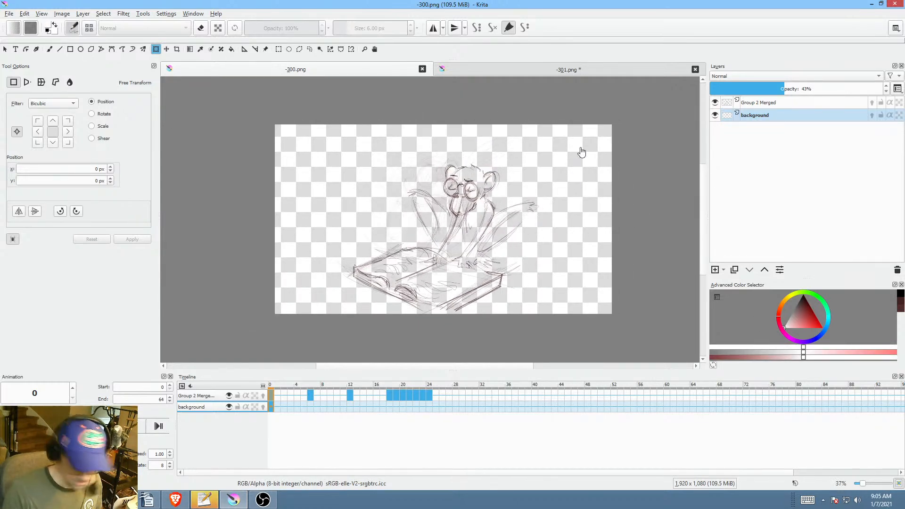
key(p)
mouse_move(637, 127)
mouse_down()
mouse_move(537, 88)
mouse_move(206, 227)
mouse_move(463, 339)
mouse_move(636, 223)
mouse_up()
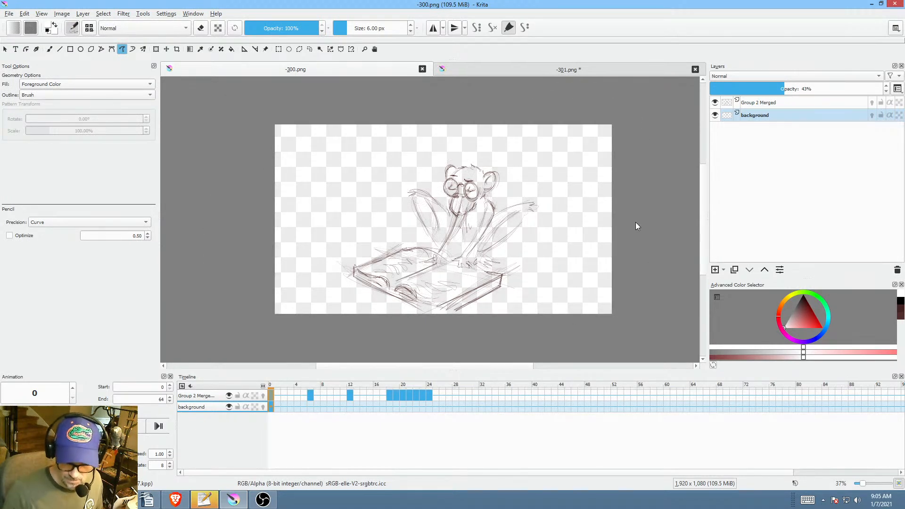
drag(785, 90, 897, 88)
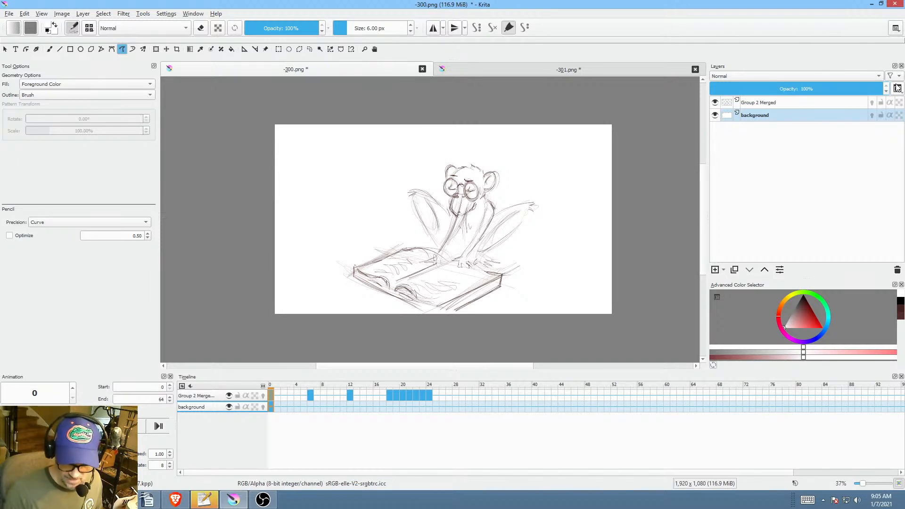
Step: Show the background layer of -301.png and fill it with white using a filled pencil shape around the canvas
click(471, 69)
click(728, 128)
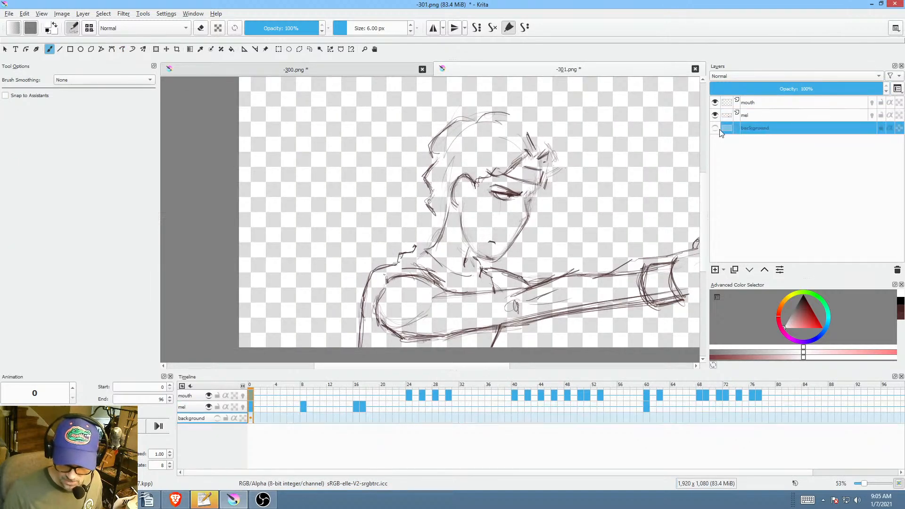
click(715, 128)
scroll(521, 213, down, 3)
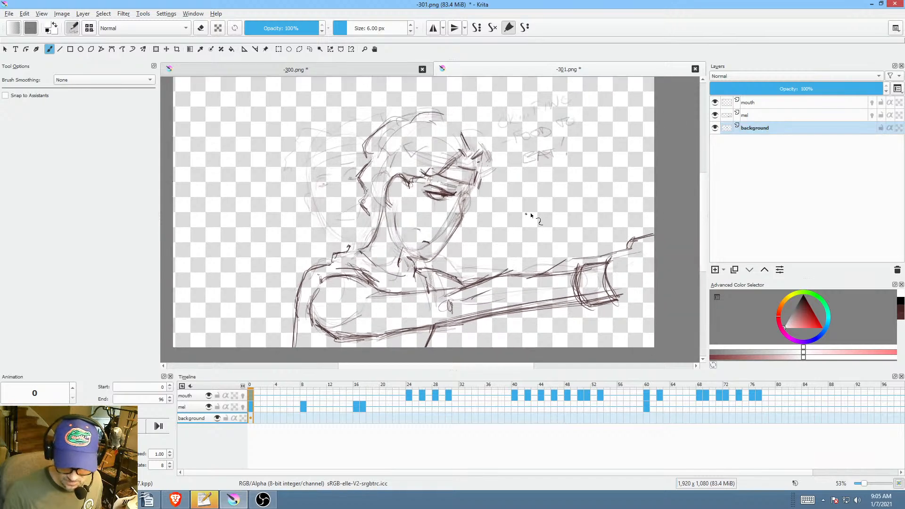
drag(548, 242, 559, 241)
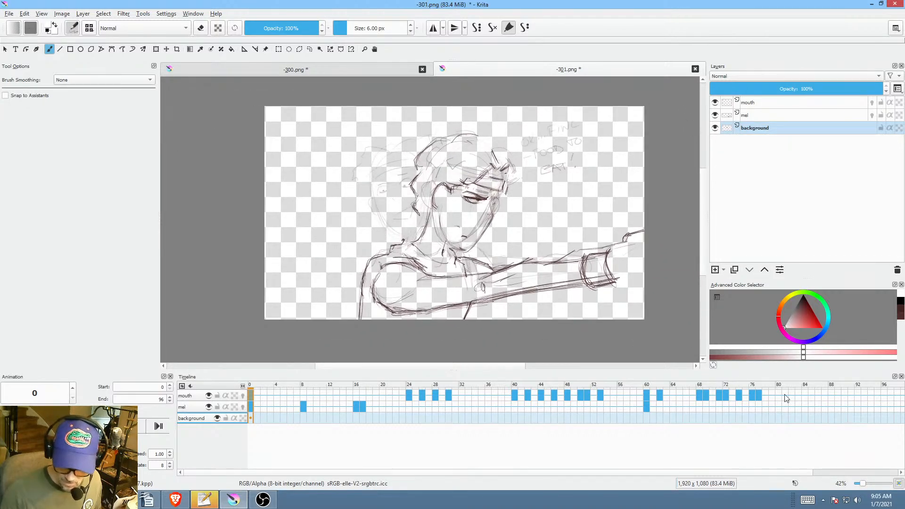
click(801, 134)
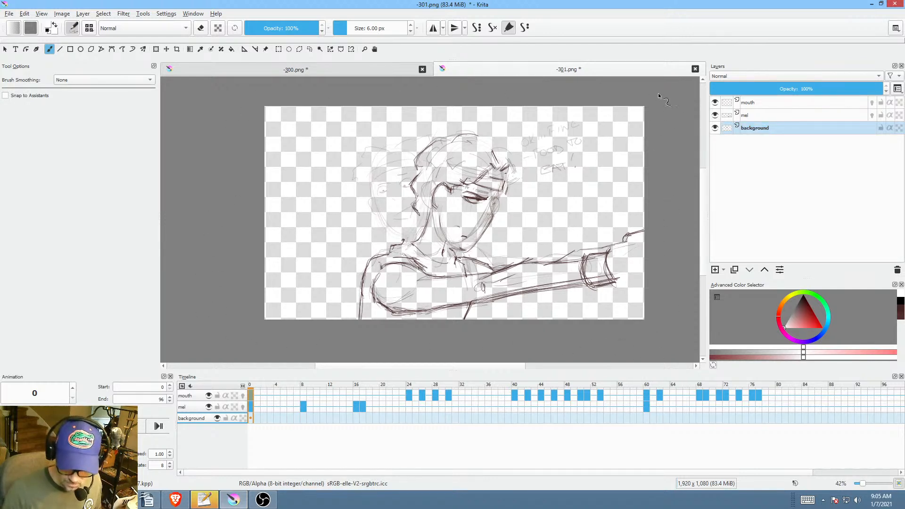
key(p)
mouse_move(661, 94)
mouse_down()
mouse_move(327, 89)
mouse_move(236, 121)
mouse_move(213, 257)
mouse_move(245, 336)
mouse_move(645, 343)
mouse_move(680, 242)
mouse_move(669, 114)
mouse_up()
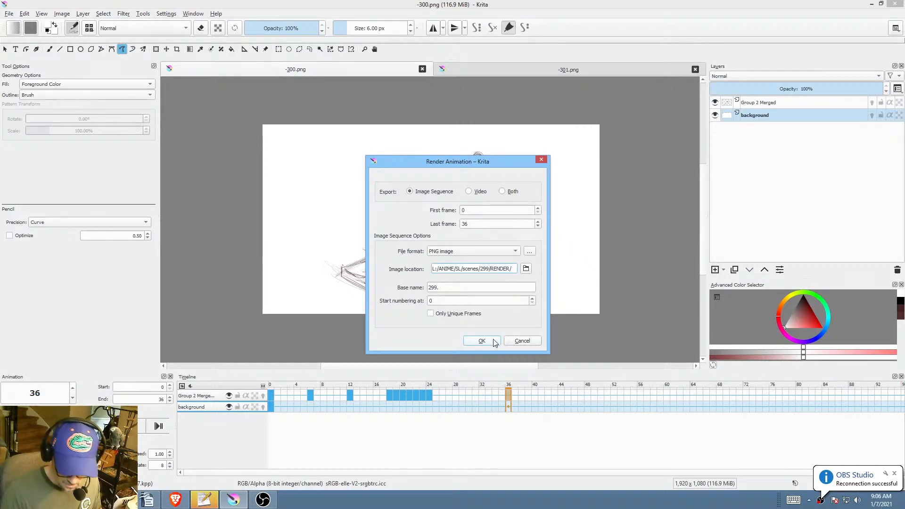
Step: Render frames 0 to 36 of -300.png as a PNG image sequence to L:/ANIME/SL/scenes/300/RENDER/ with the base name "300.."
key(shift+Left)
key(shift+Left)
key(shift+Left)
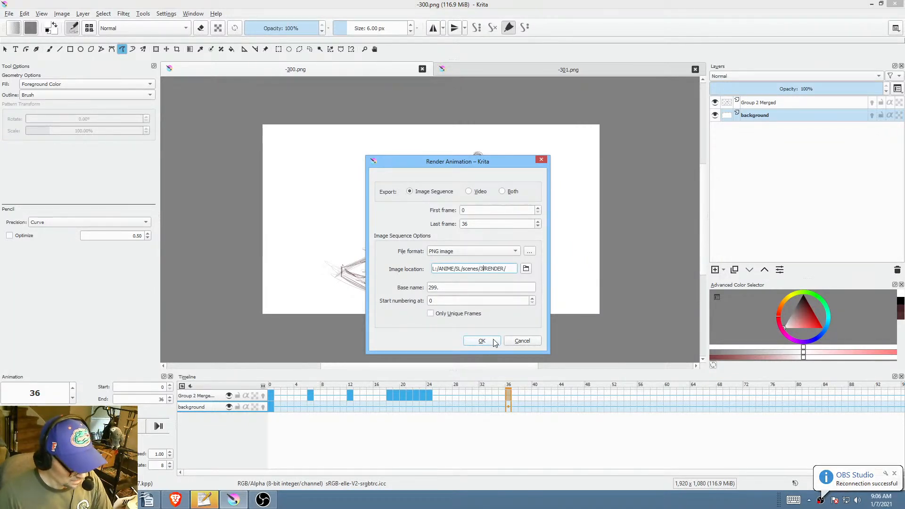
text(3000/)
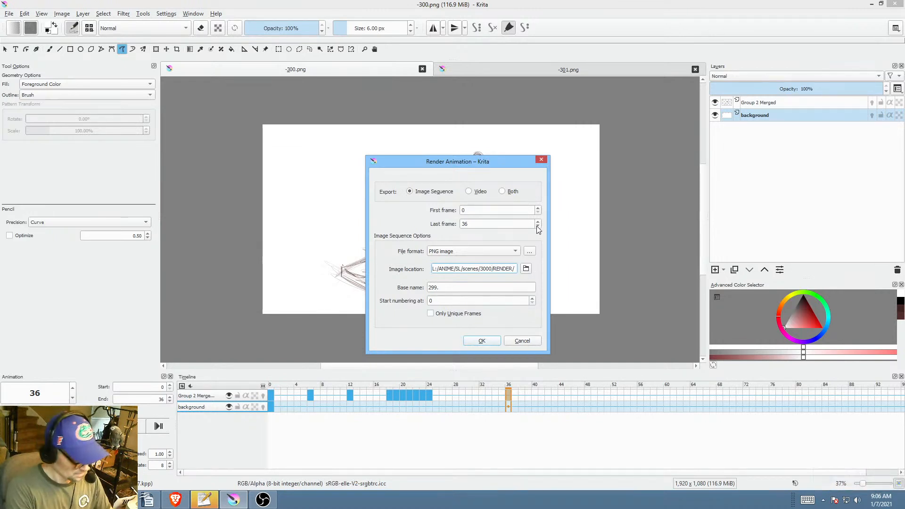
key(BackSpace)
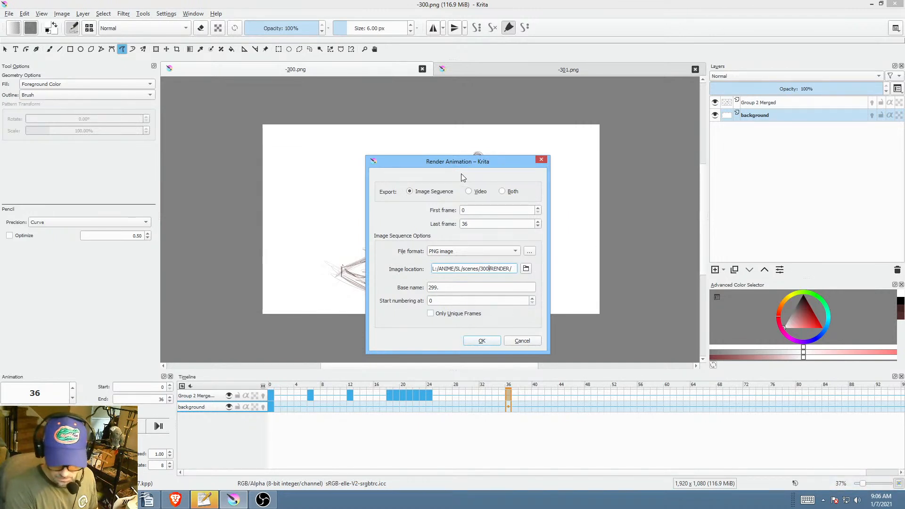
drag(459, 160, 382, 0)
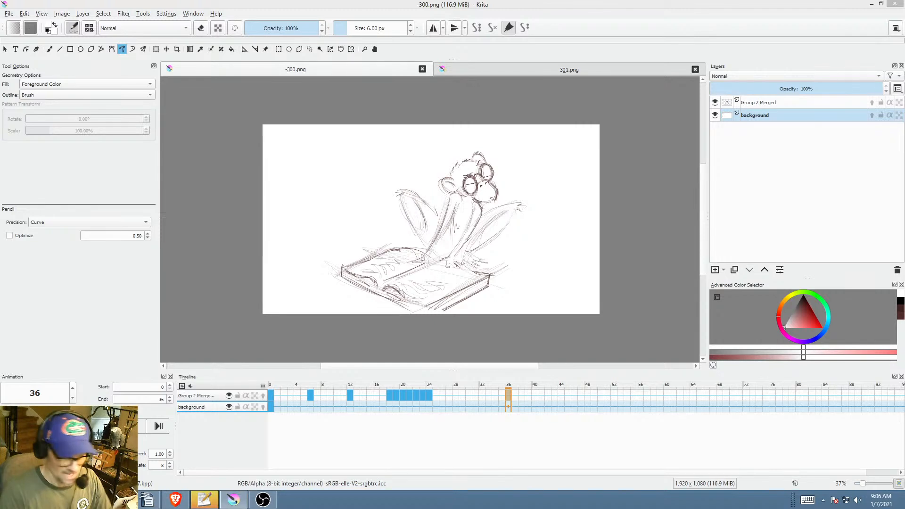
key(Return)
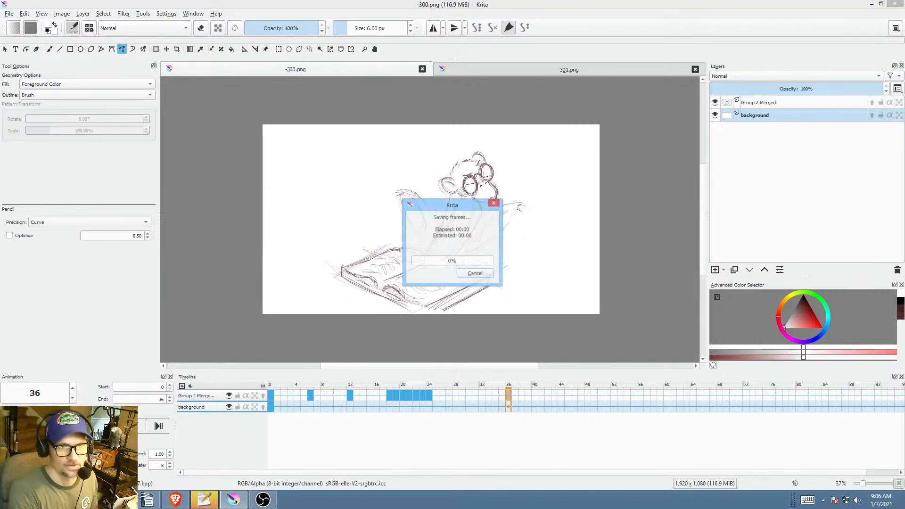
Step: Switch to the -301.png document and render frames 0 to 96 as a PNG image sequence
click(538, 72)
click(9, 14)
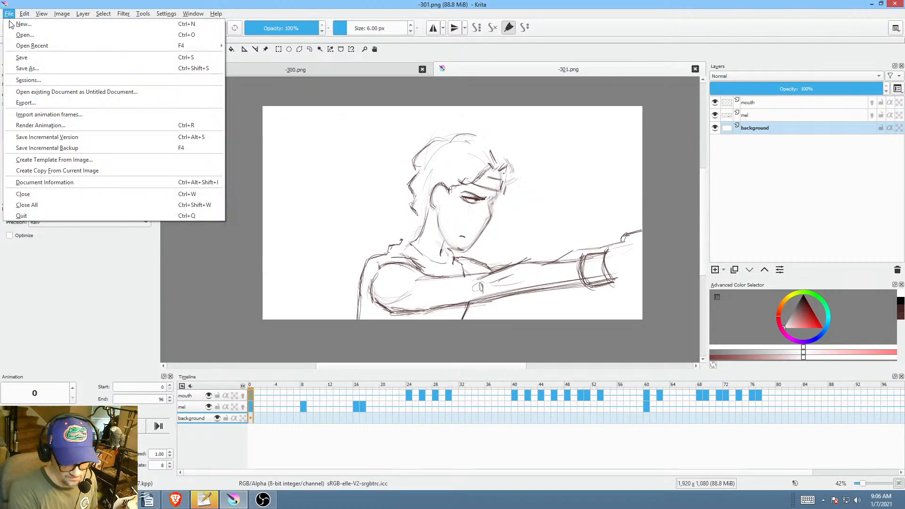
click(68, 126)
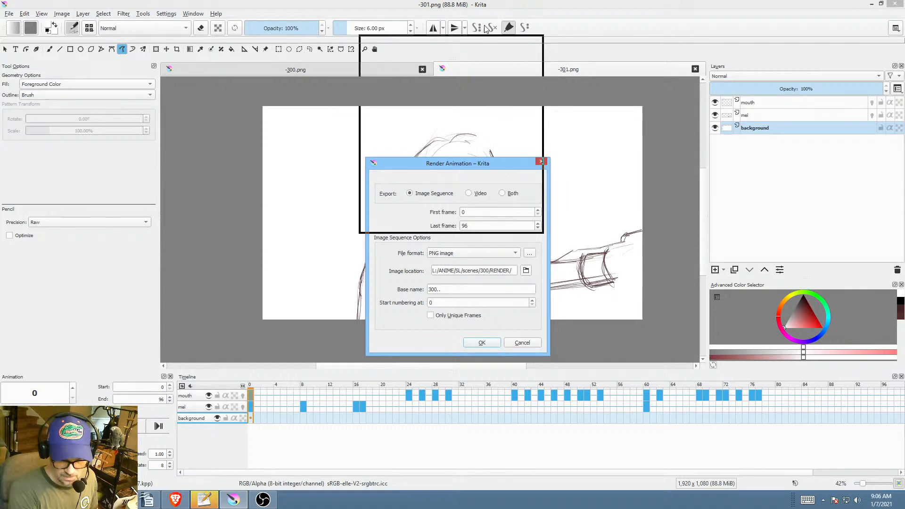
key(Escape)
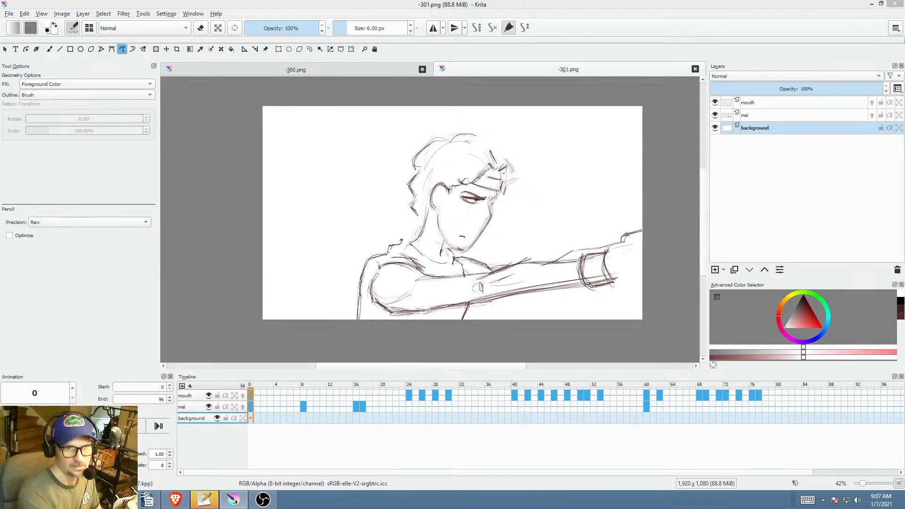
key(Return)
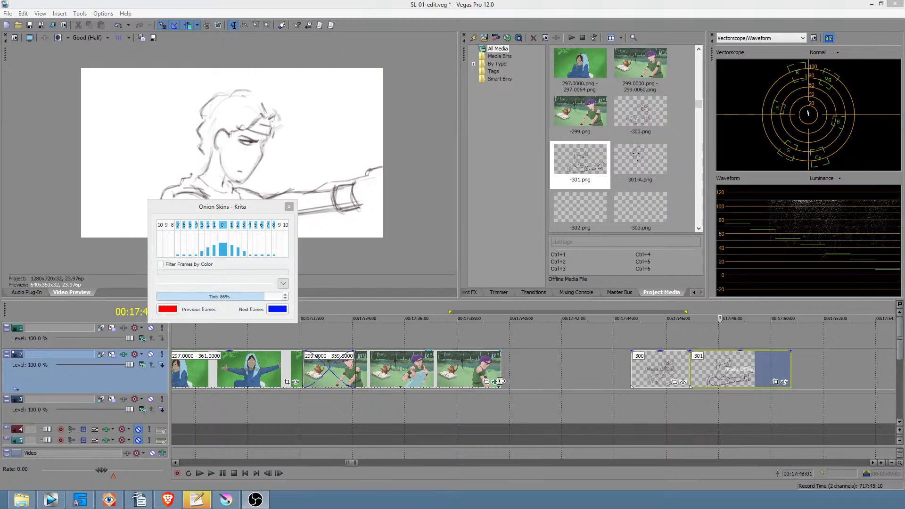
Step: In Vegas Pro, import the PNG files 300..0000.png to 300..0036.png from L:/ANIME/SL/scenes/300/RENDER as one image sequence
click(528, 378)
click(508, 373)
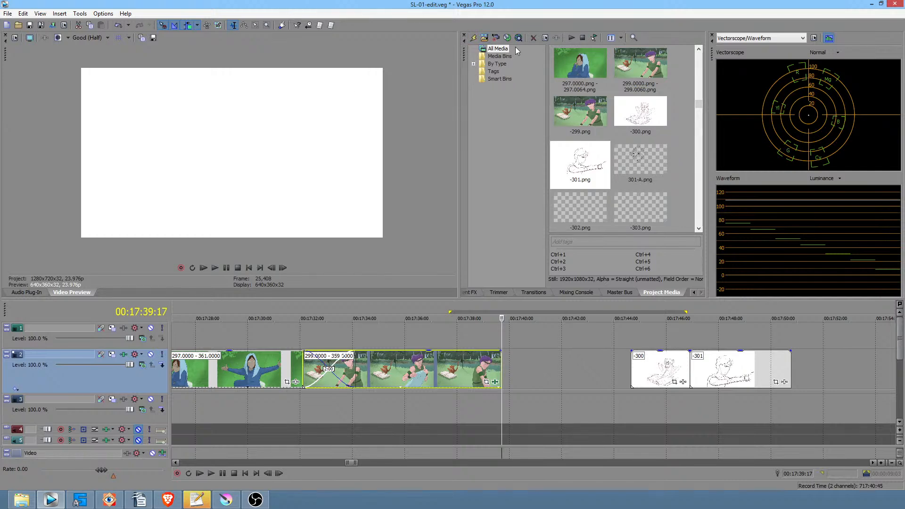
click(474, 37)
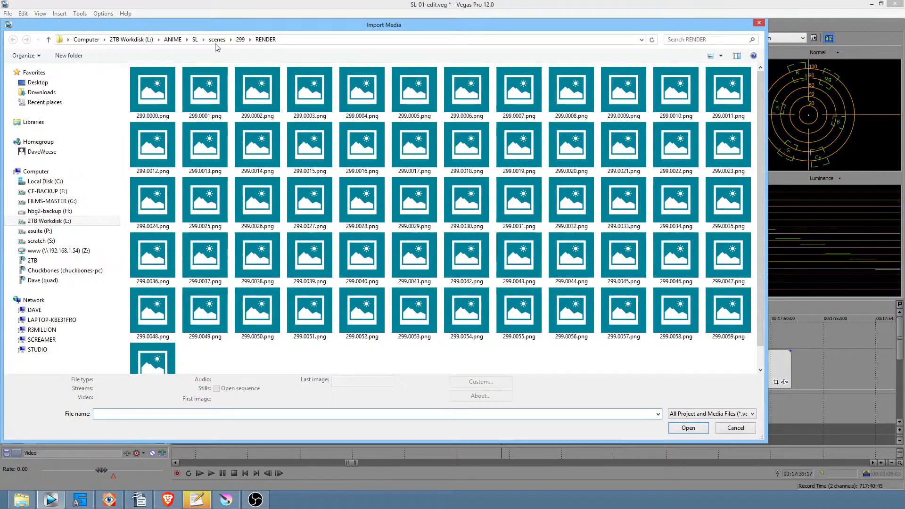
click(217, 40)
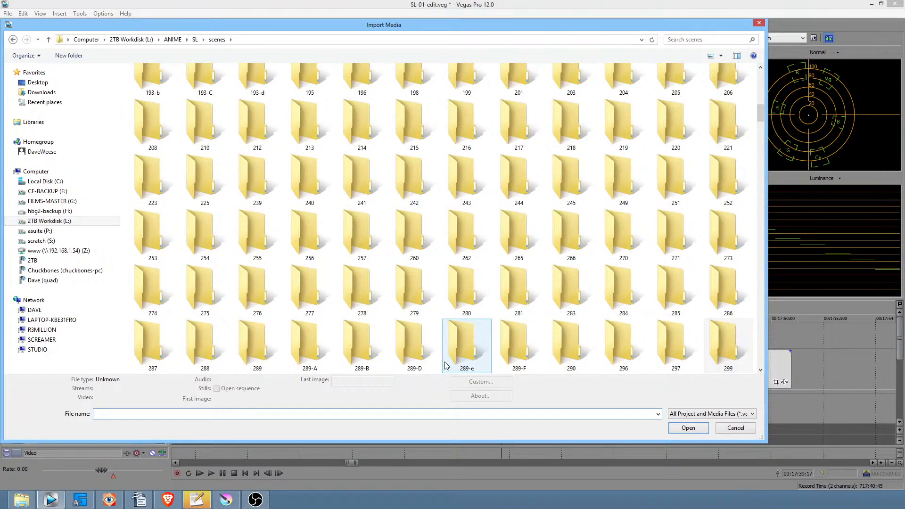
scroll(745, 325, down, 4)
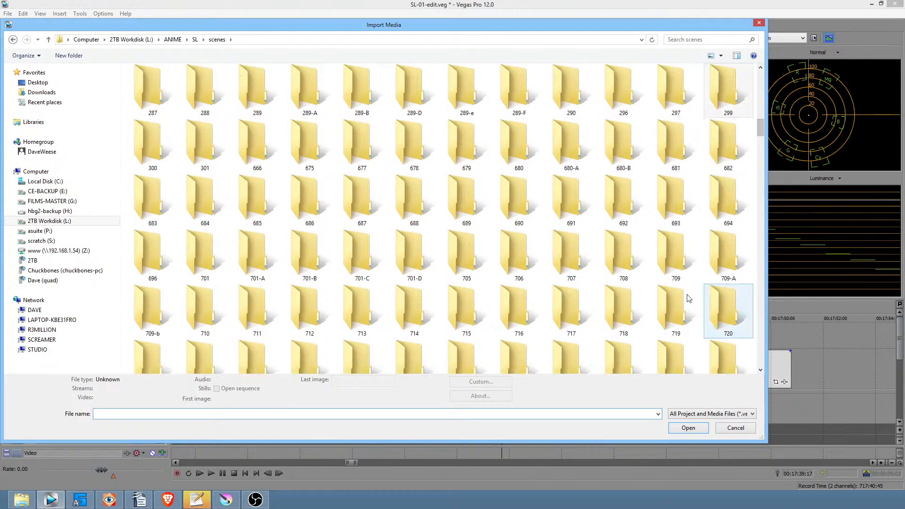
double_click(140, 142)
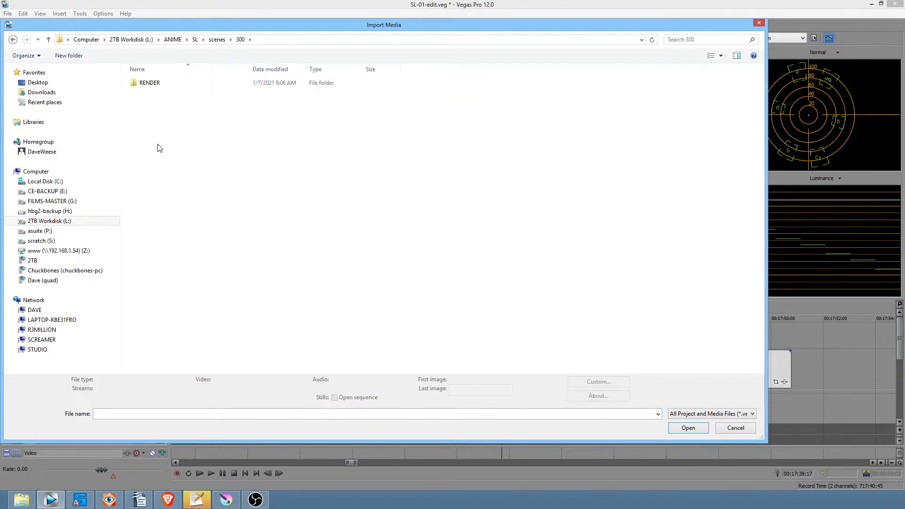
double_click(150, 87)
click(150, 89)
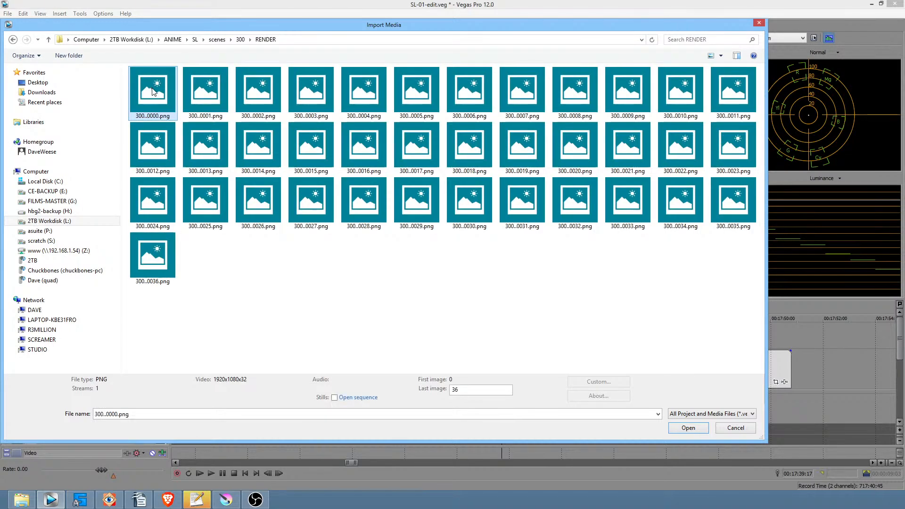
click(358, 398)
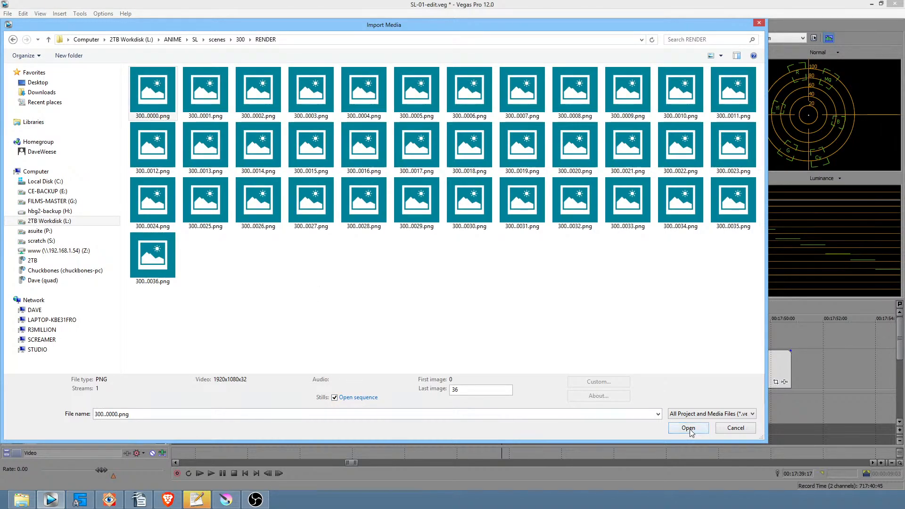
click(688, 429)
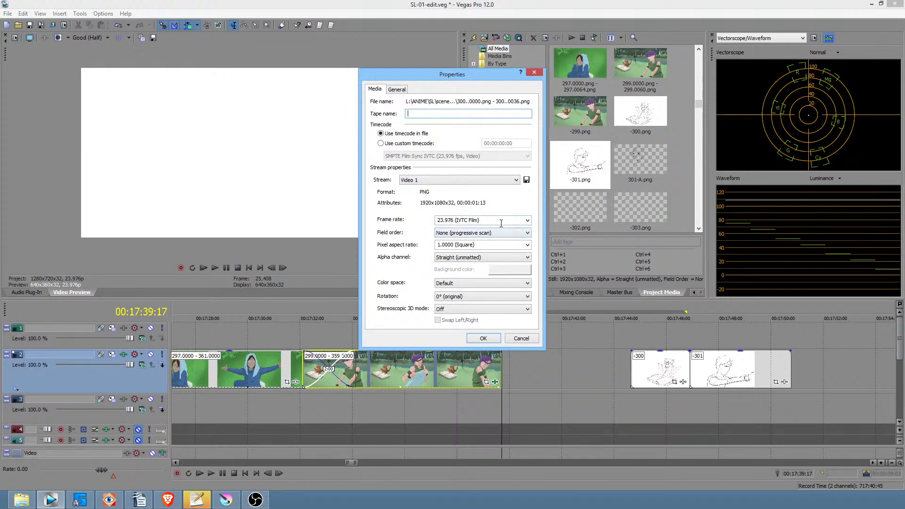
Step: Set the 300 sequence's frame rate to 8 and place it on track 2 directly after the 299 clip
click(500, 222)
text(8)
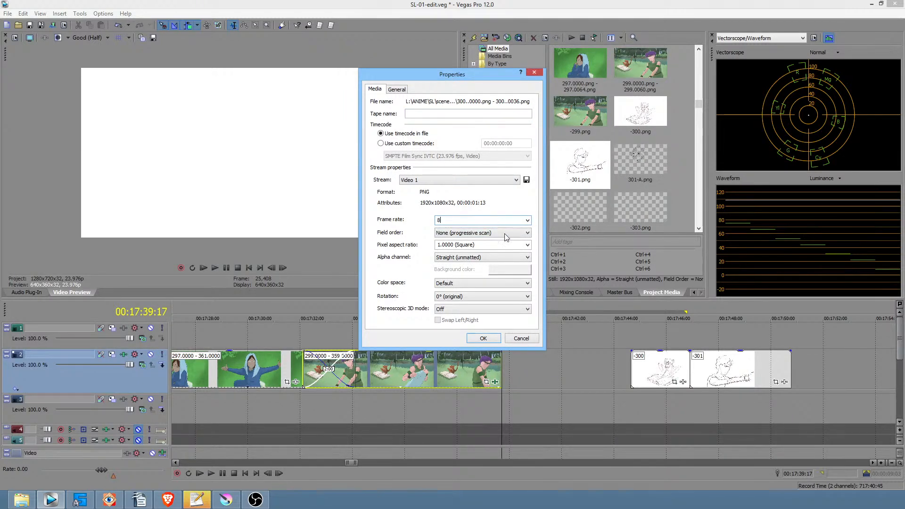
click(495, 340)
mouse_move(641, 118)
mouse_down()
mouse_move(510, 383)
mouse_move(536, 377)
mouse_up()
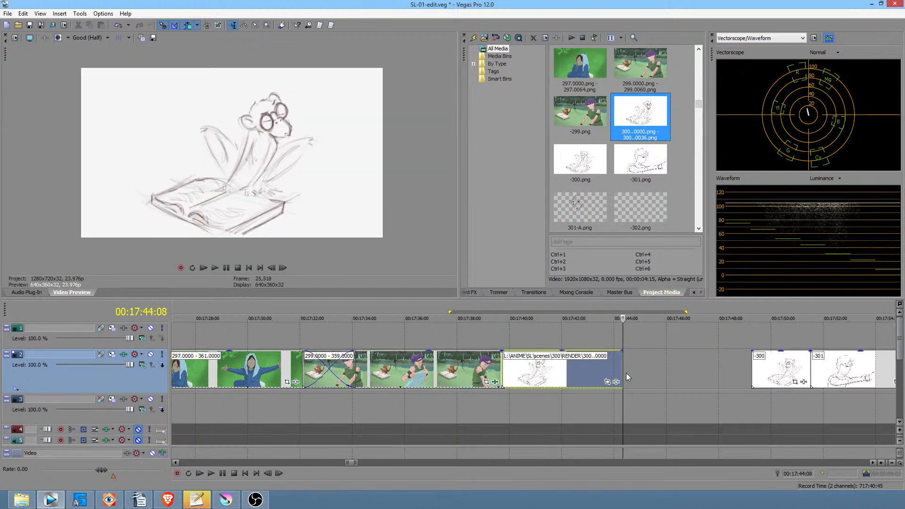
Step: Import the PNG files 301.0000.png to 301.0096.png from L:/ANIME/SL/scenes/301/RENDER as one image sequence
click(485, 40)
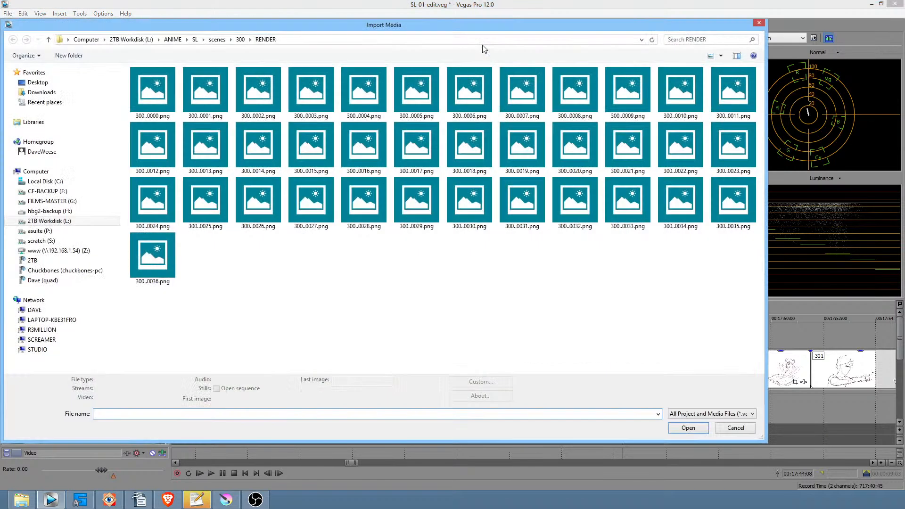
click(216, 40)
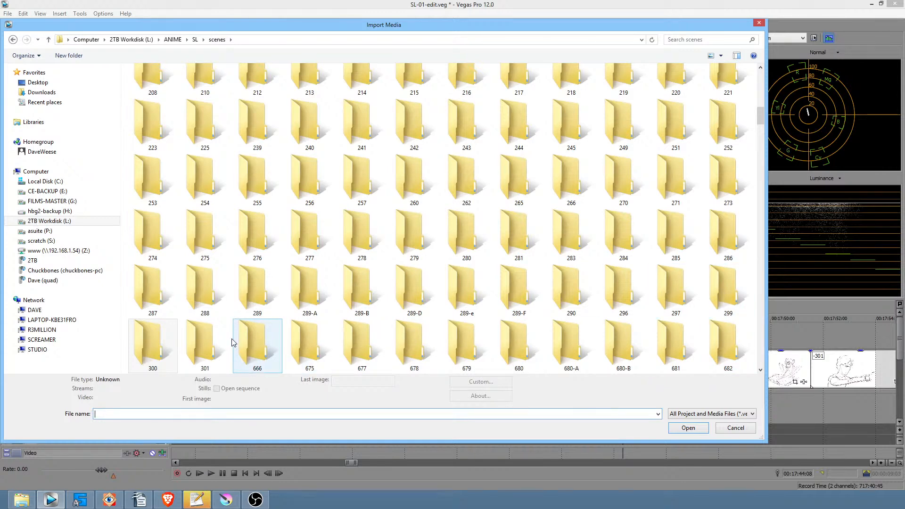
double_click(208, 344)
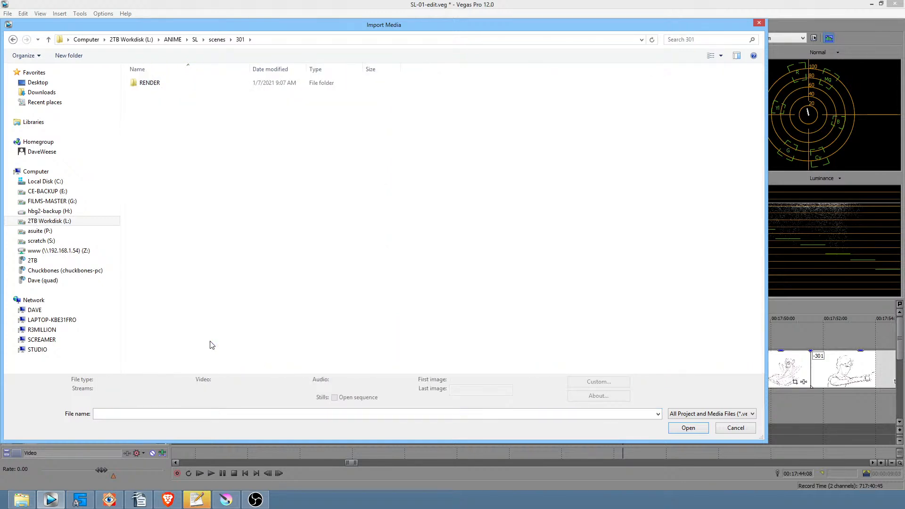
double_click(149, 83)
click(149, 99)
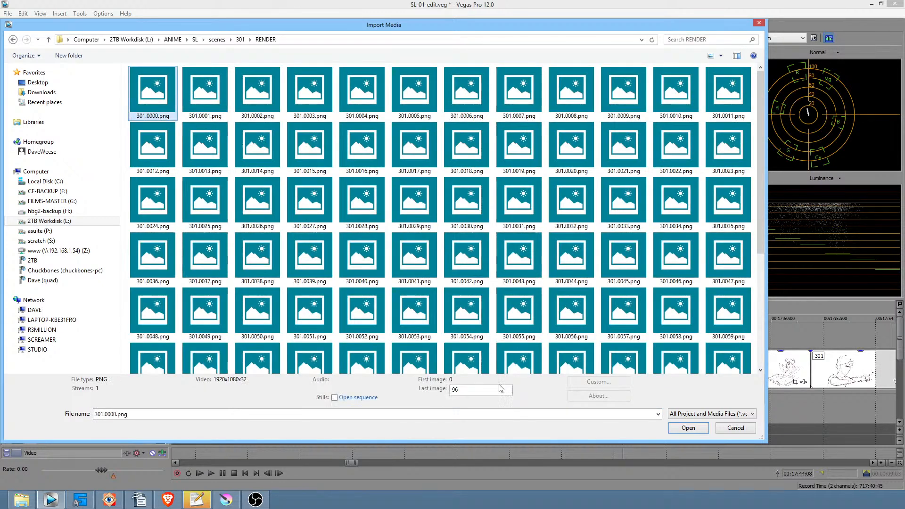
click(365, 398)
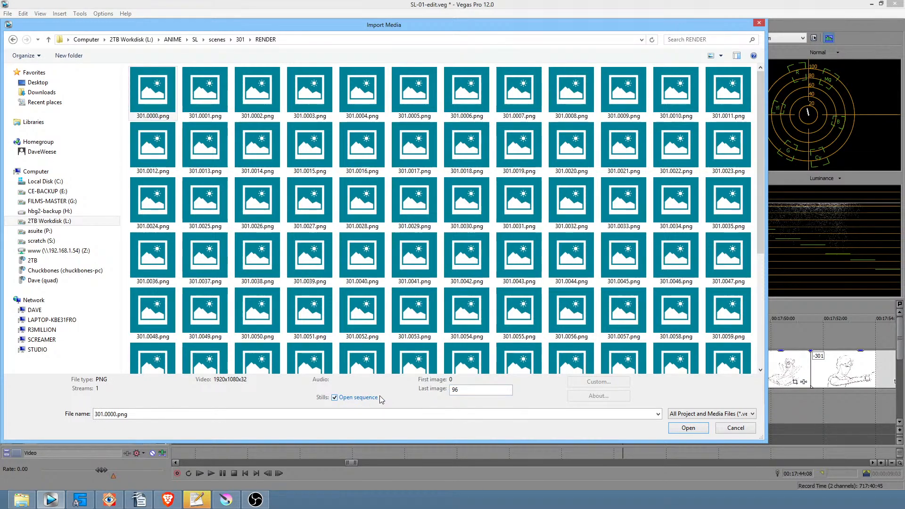
click(686, 428)
Step: Set the 301 sequence's frame rate to 8 and place it on track 2 directly after the 300 clip
click(491, 218)
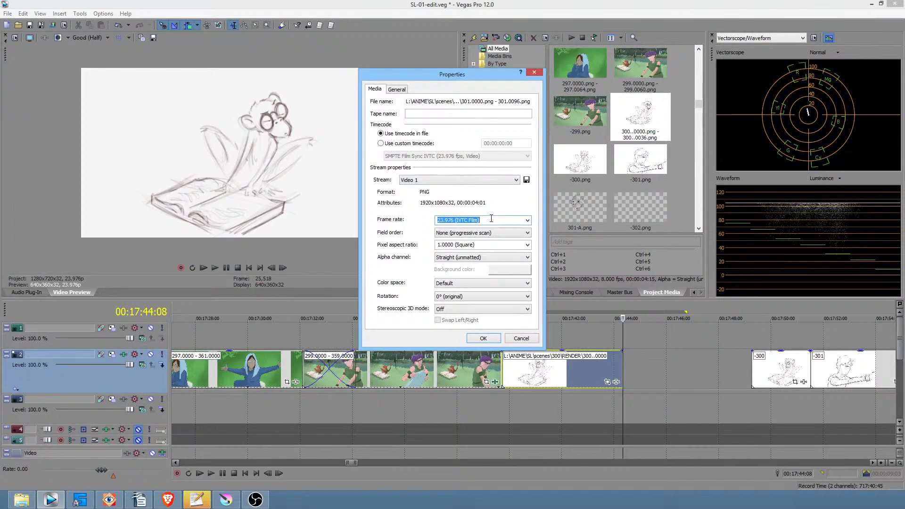
text(8)
click(490, 341)
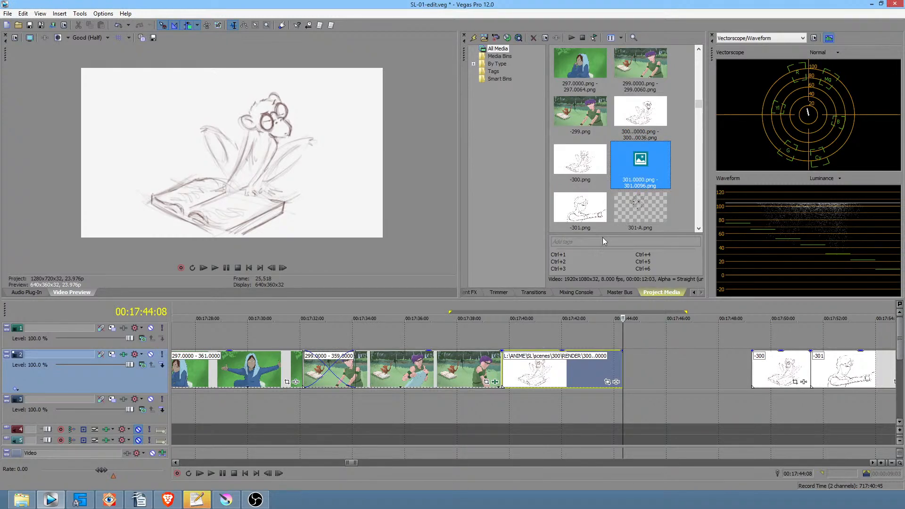
drag(629, 175, 666, 375)
click(641, 381)
Step: Delete the old -300 and -301 still clips and move 301-A with the following clips against the end of the 301 sequence
scroll(642, 380, down, 5)
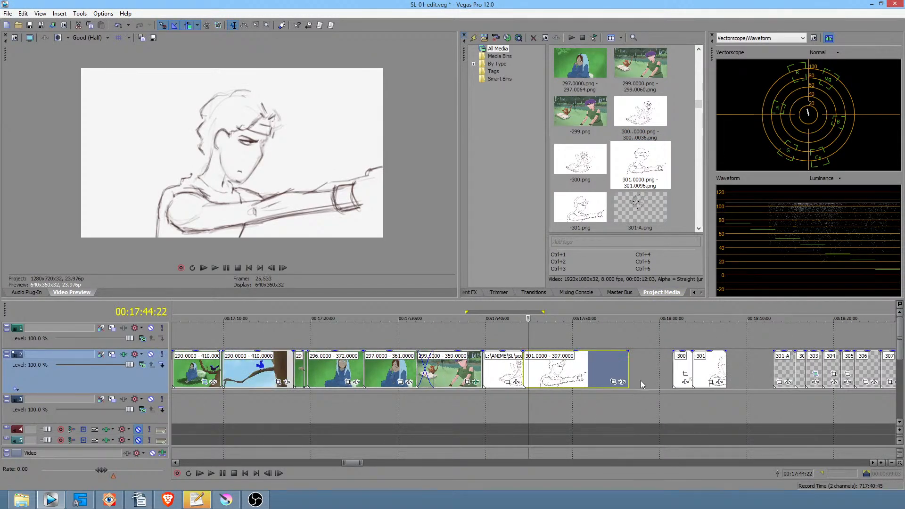
scroll(618, 368, right, 3)
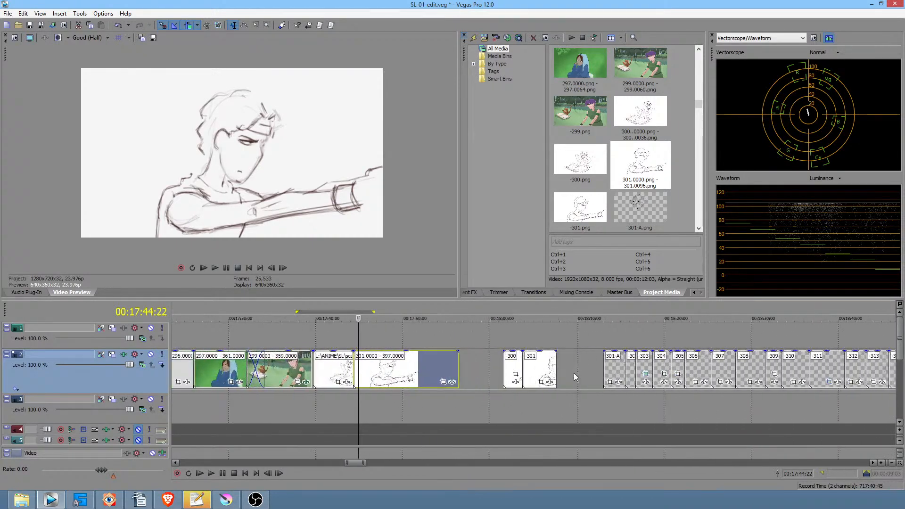
click(514, 368)
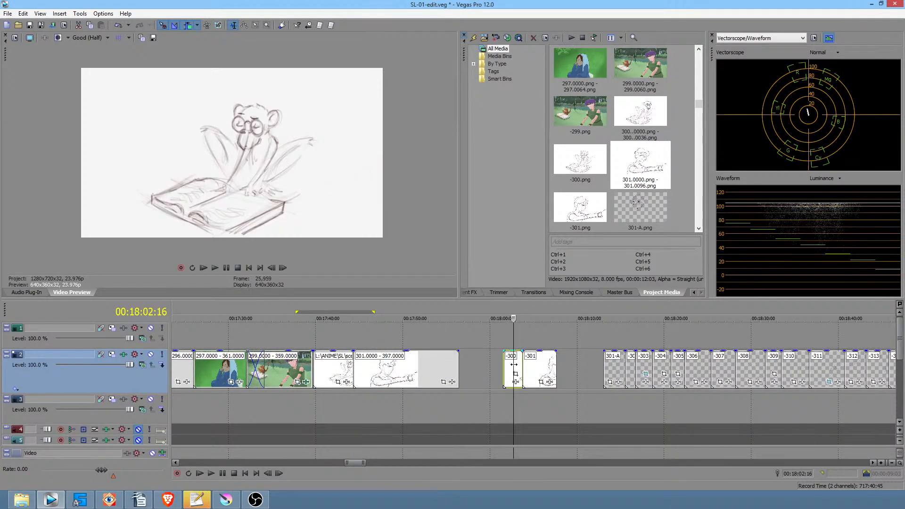
key(Delete)
click(521, 368)
key(Delete)
drag(521, 369, 479, 368)
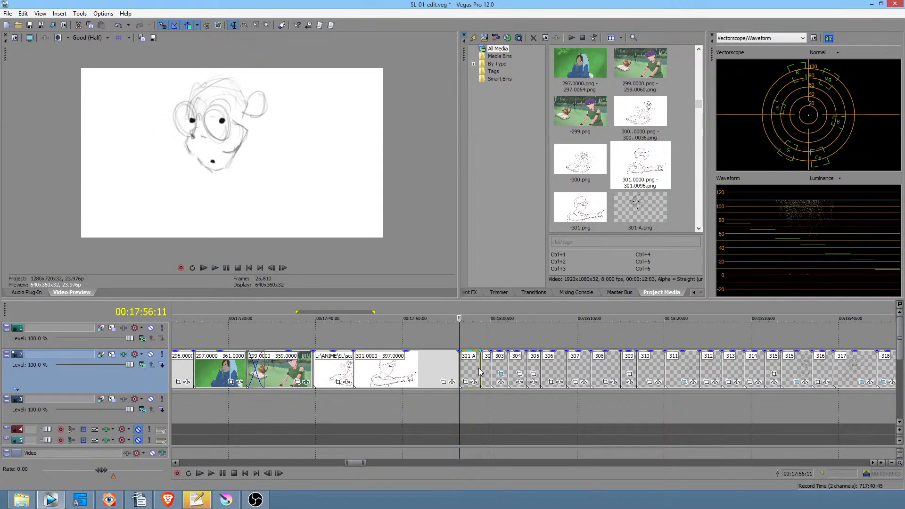
Step: Play back the edit from the end of the 299 clip through the 300 clip
click(311, 400)
key(space)
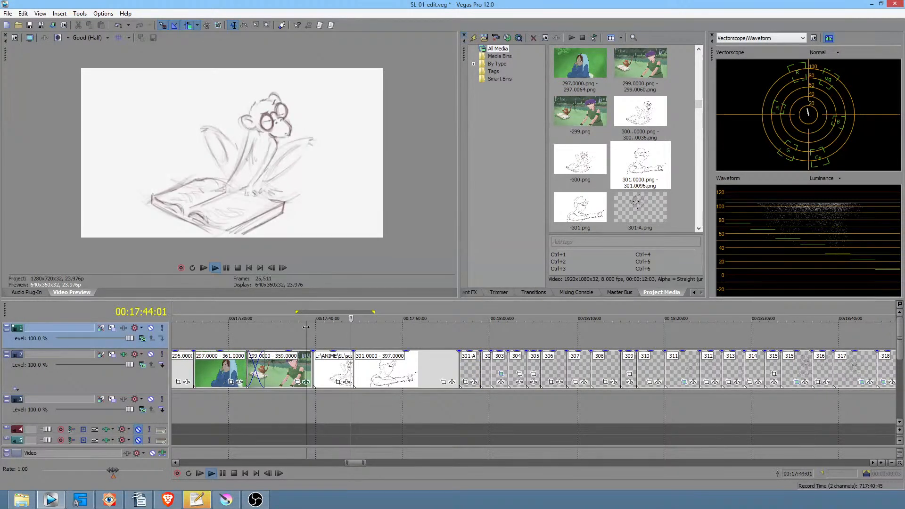
key(space)
click(345, 397)
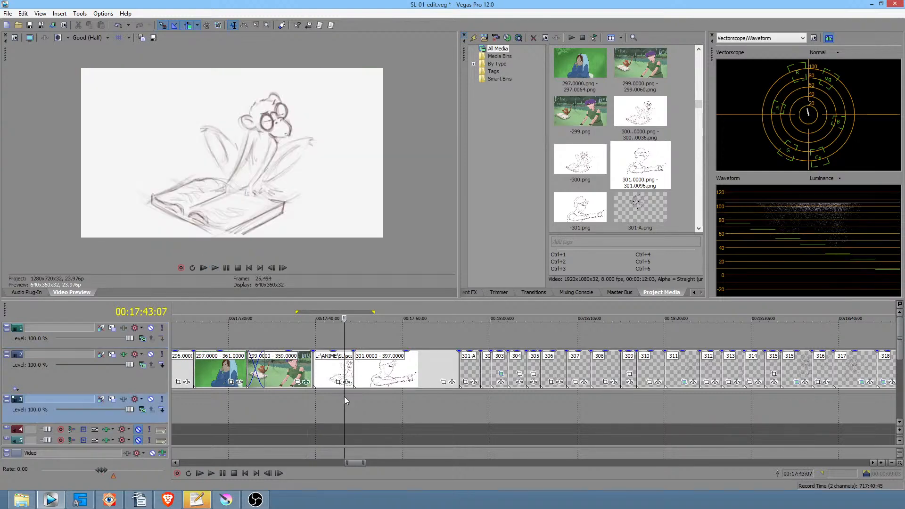
Step: Play back the second half of the 300 clip and trim its end to about 00:17:43:16, keeping the 301 clip adjoining
scroll(345, 397, up, 5)
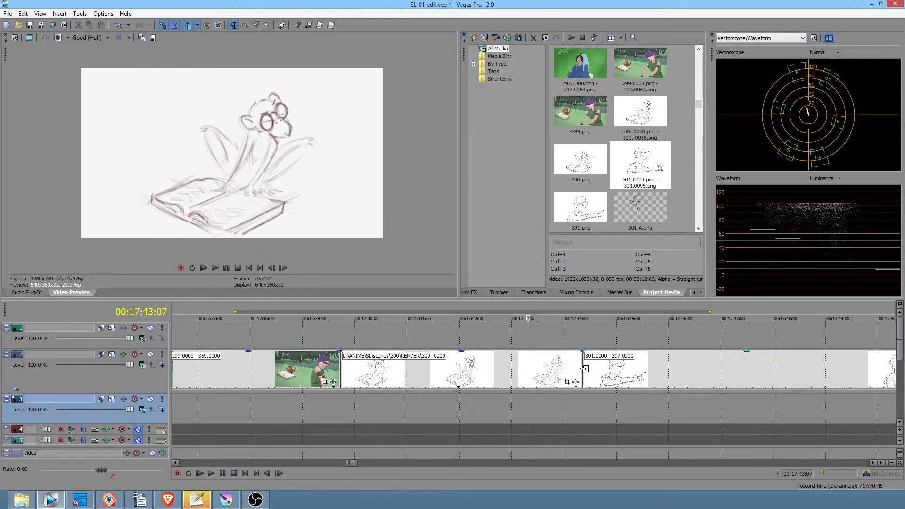
click(483, 403)
key(space)
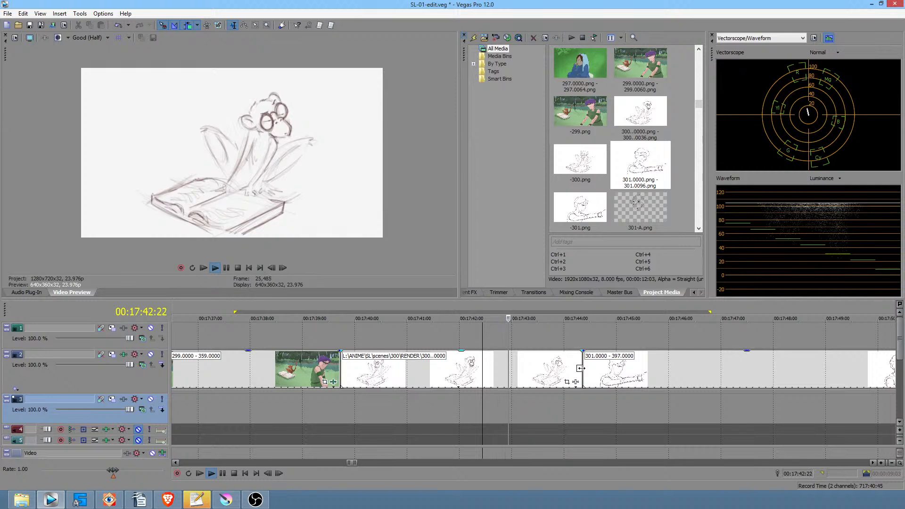
key(space)
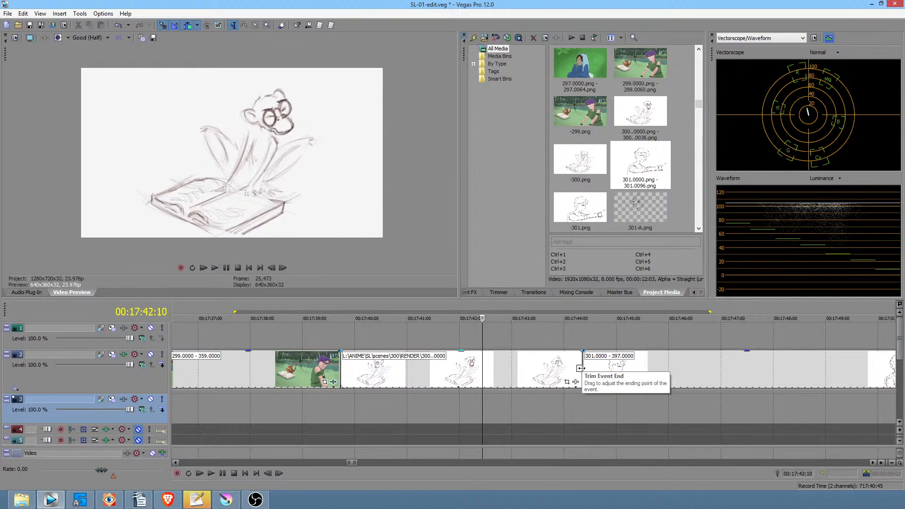
click(439, 409)
key(space)
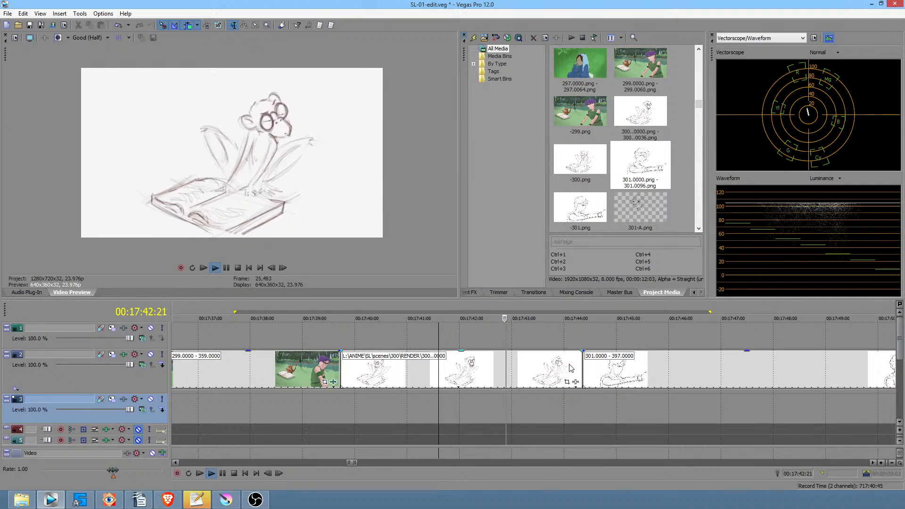
key(space)
drag(581, 373, 548, 373)
Step: Play back the cut from 299 through 300 and trim a few more frames off the end of the 300 clip
click(332, 409)
key(space)
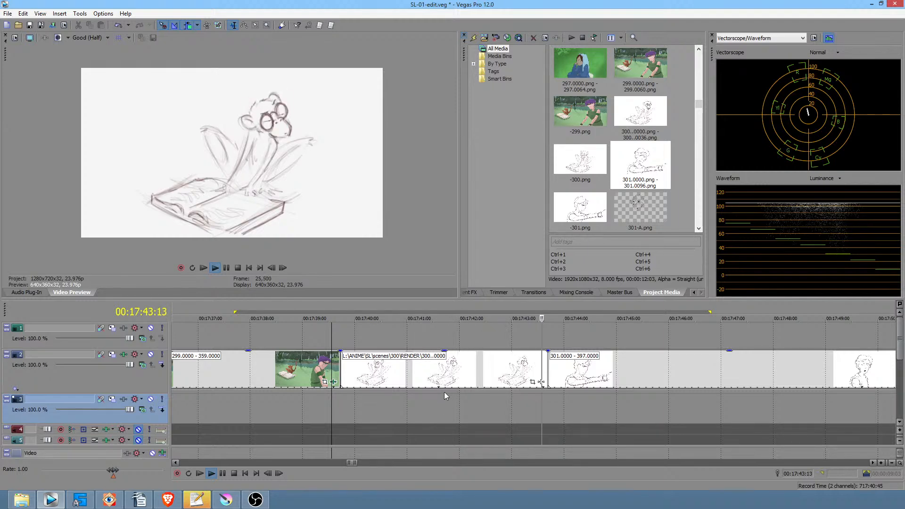
key(space)
drag(546, 373, 540, 372)
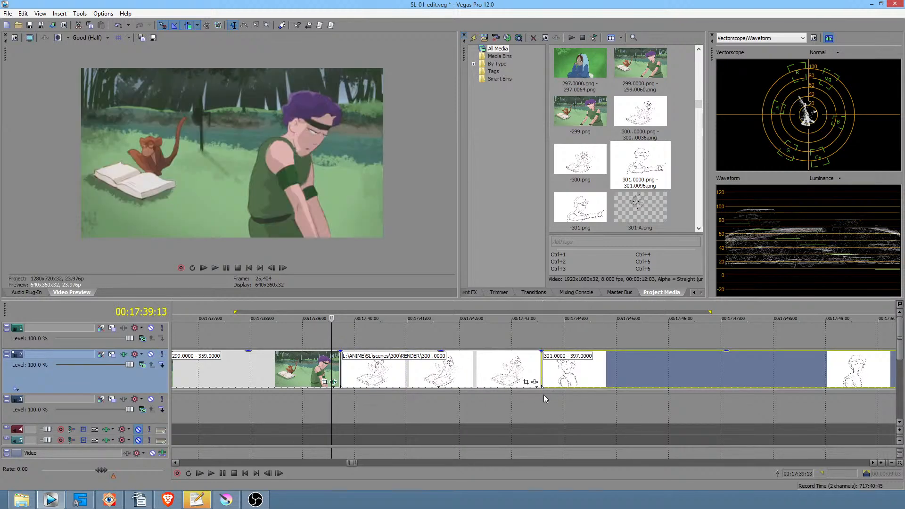
Step: Play back the transition from 300 to 301 and trim a few frames off the start of the 301 clip
click(520, 396)
key(space)
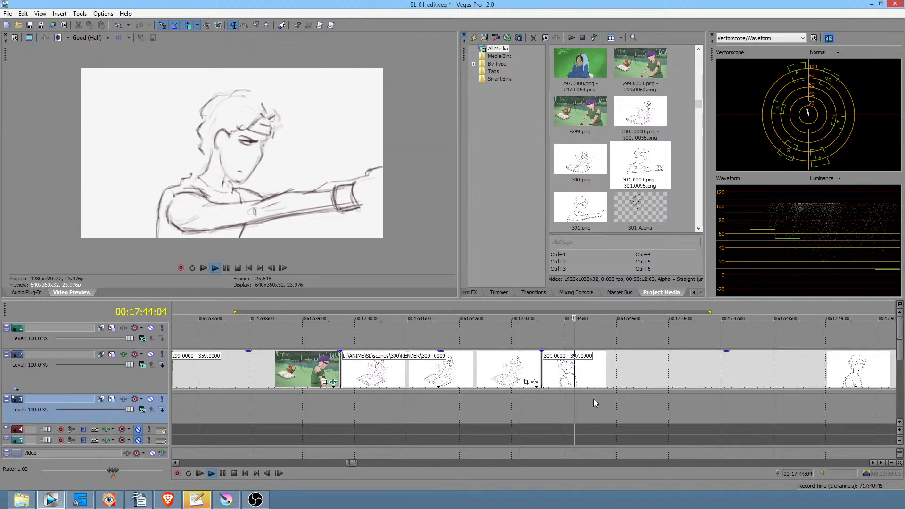
key(space)
drag(545, 378, 560, 378)
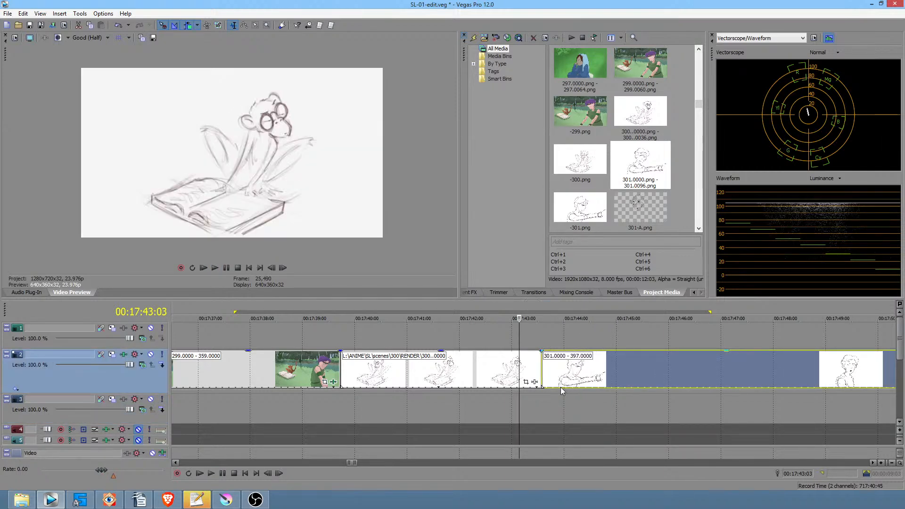
Step: Play back the end of the 300 clip to check its cut into the 301 clip
click(525, 400)
mouse_move(543, 397)
mouse_down()
mouse_move(609, 395)
mouse_move(548, 395)
mouse_up()
click(505, 391)
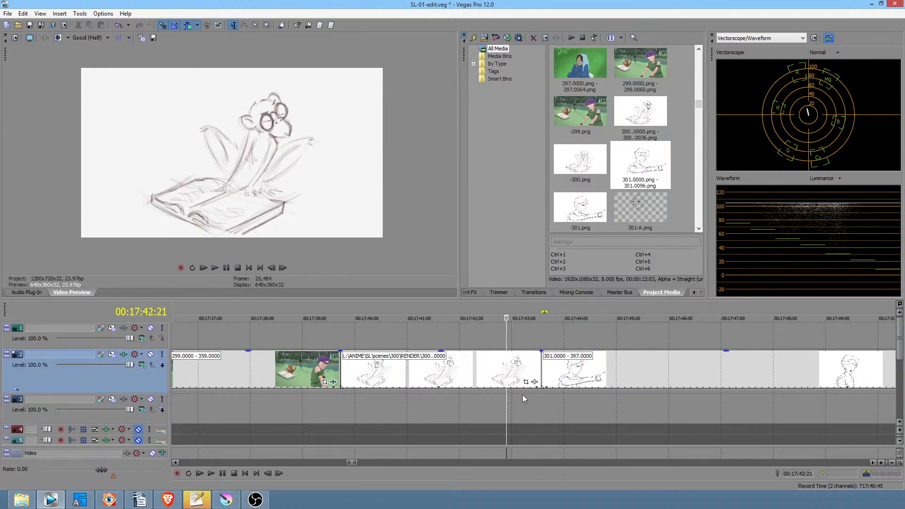
click(522, 394)
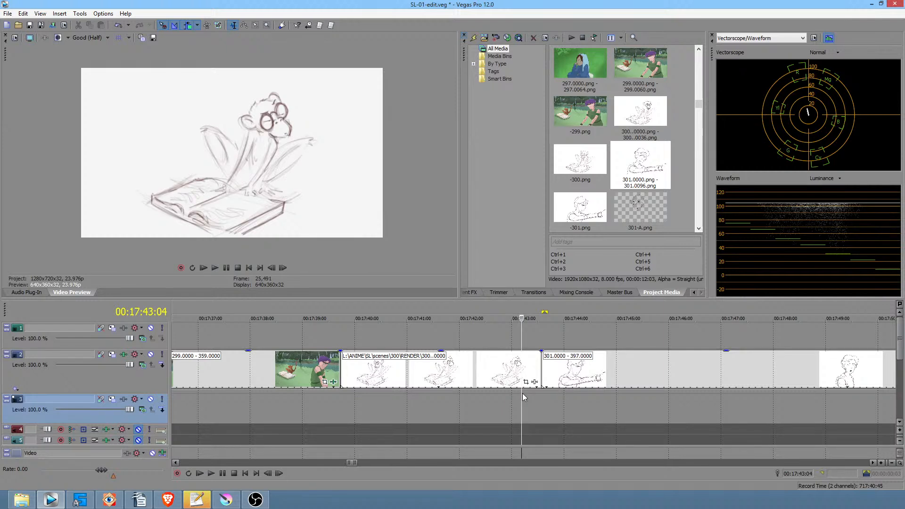
key(space)
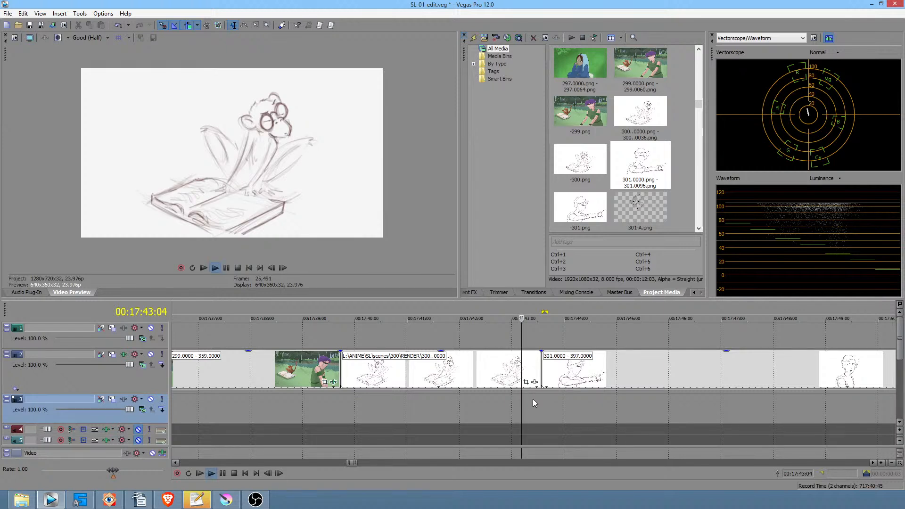
key(space)
click(554, 375)
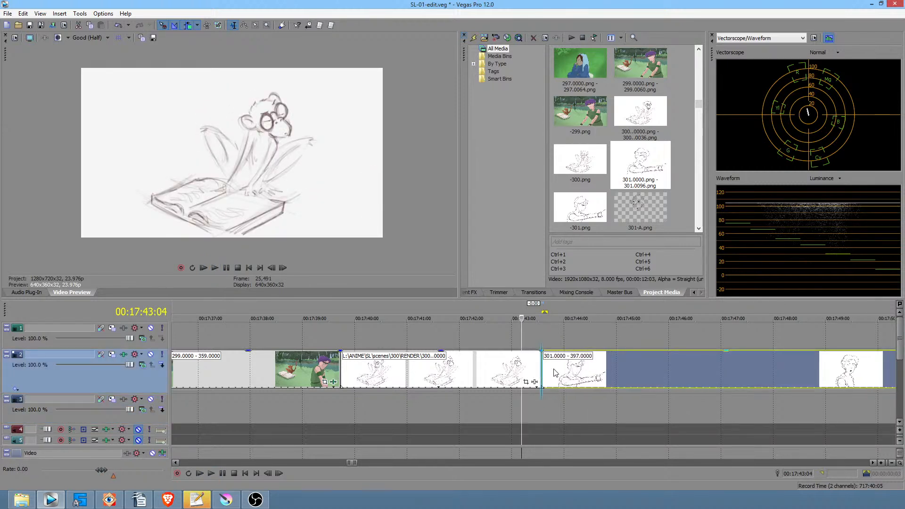
key(space)
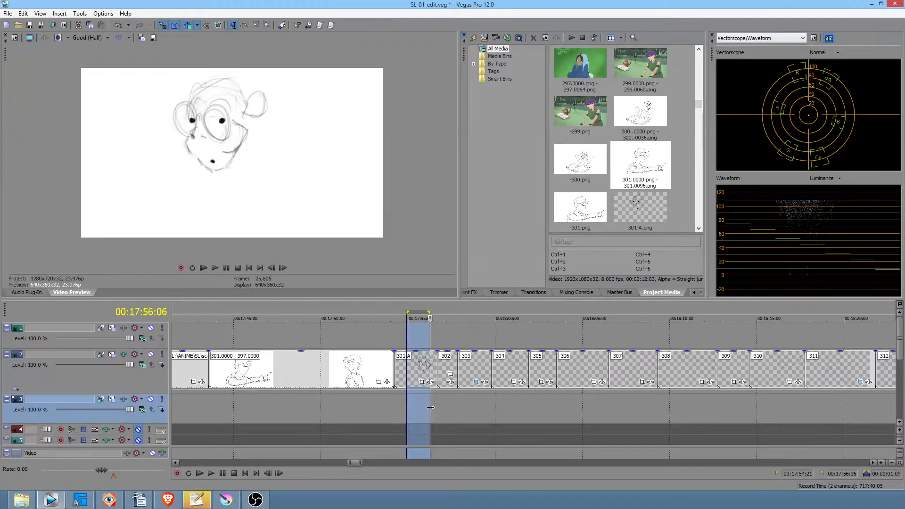
Step: Delete the 301-A still and shift the following clips back so that clip 302 adjoins the end of the 301 clip
drag(430, 407, 596, 400)
click(419, 375)
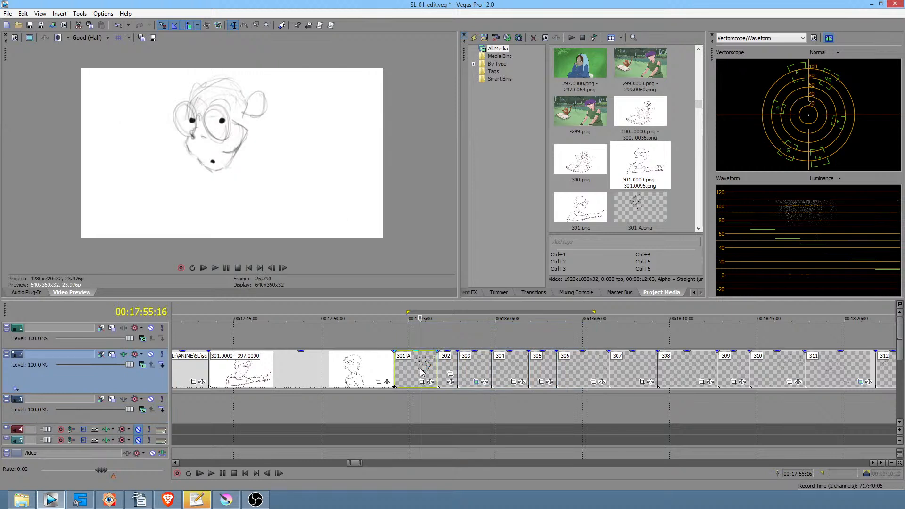
drag(406, 344, 651, 335)
drag(447, 367, 398, 366)
drag(534, 335, 566, 336)
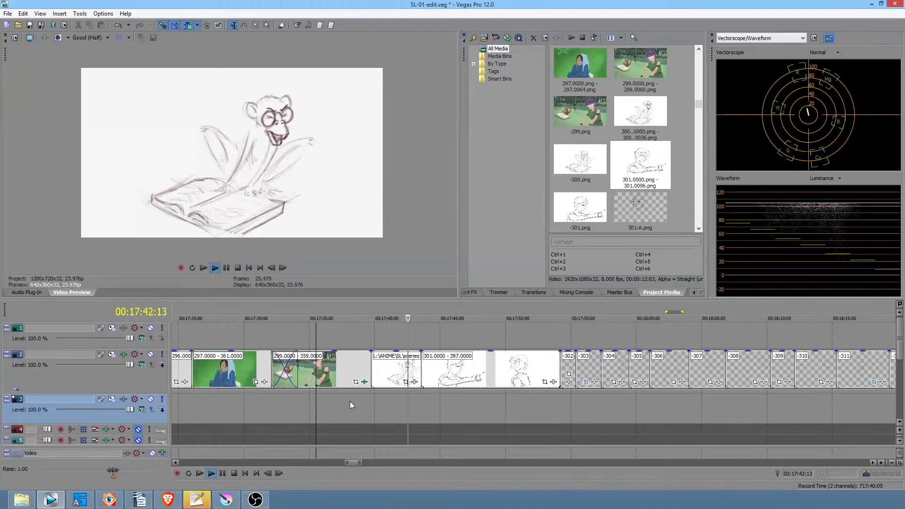
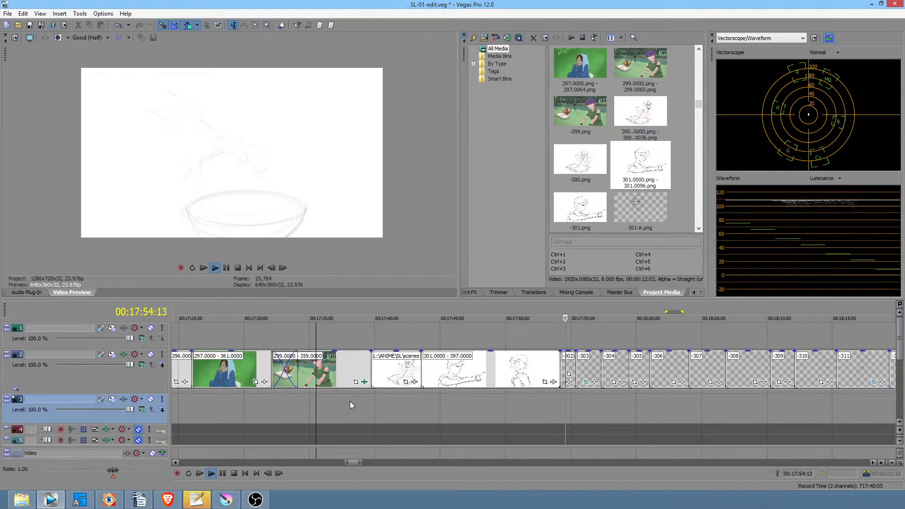
Step: Trim the end of the 301 clip to about 00:17:53:20, keeping clip 302 adjoining, and play back the cut
key(space)
click(548, 401)
scroll(548, 401, up, 3)
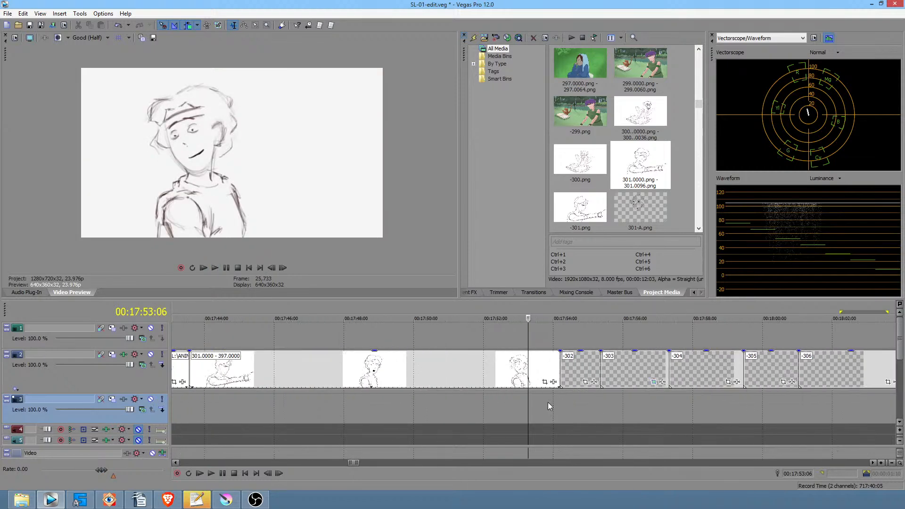
drag(558, 369, 545, 369)
click(471, 394)
key(space)
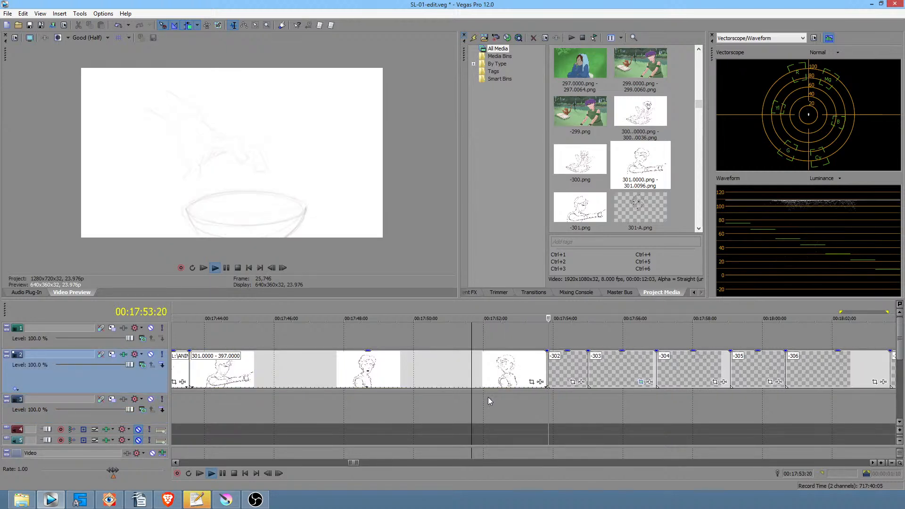
key(space)
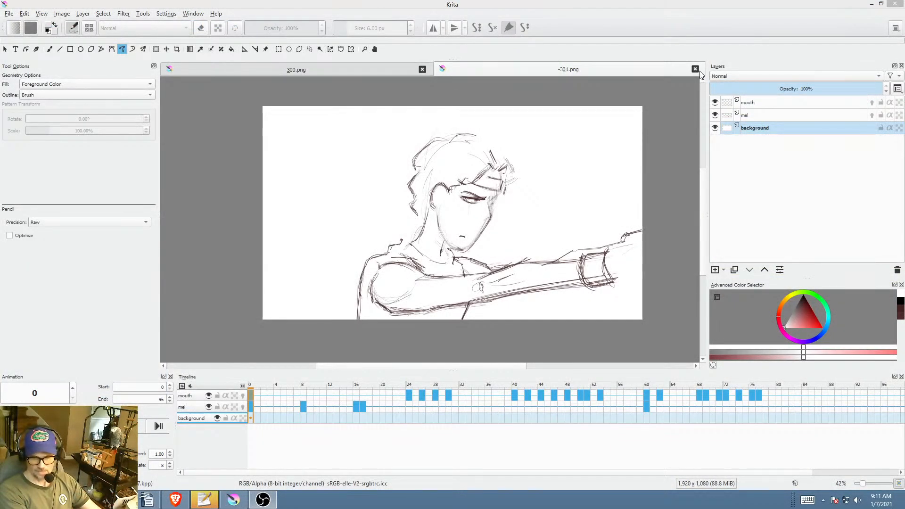
Step: Switch to Krita, save the -301.png document and close it
click(9, 14)
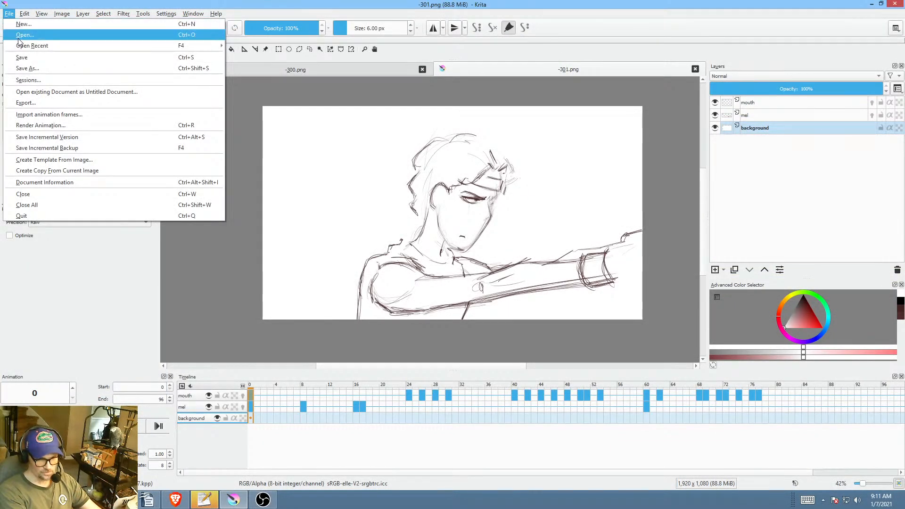
click(21, 57)
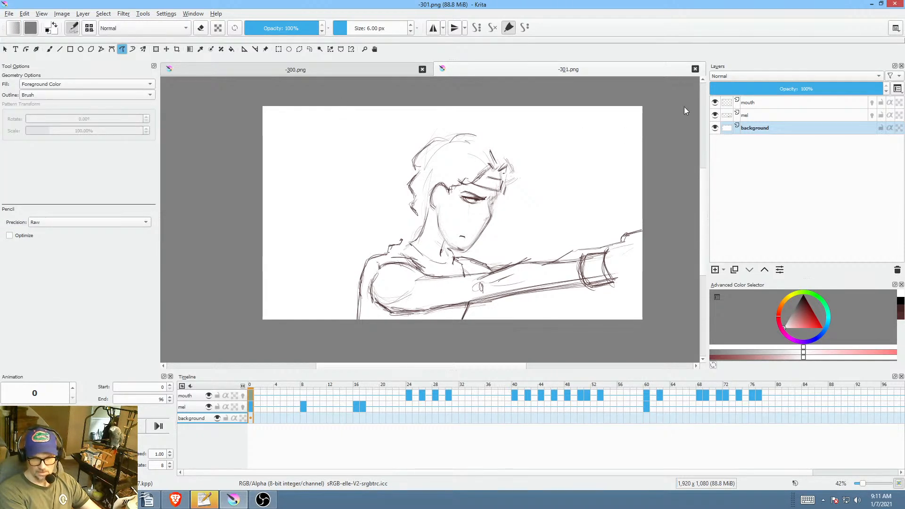
click(340, 64)
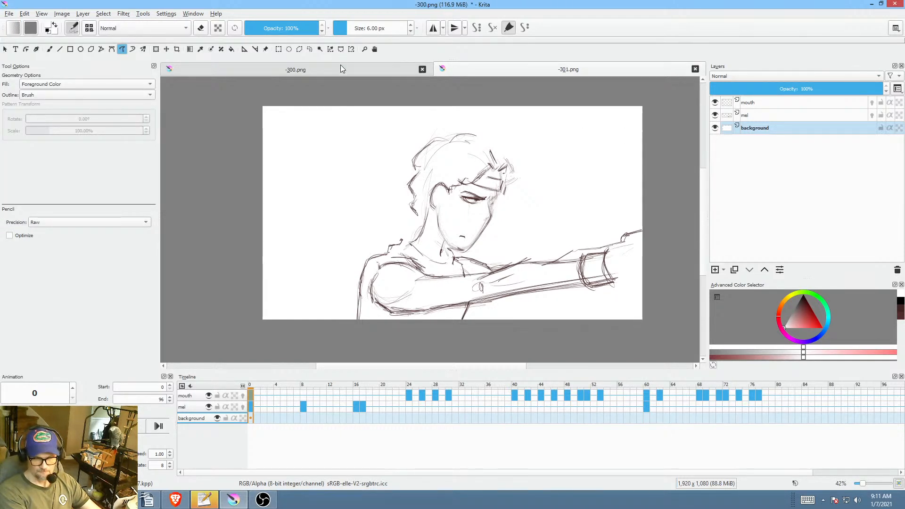
click(531, 73)
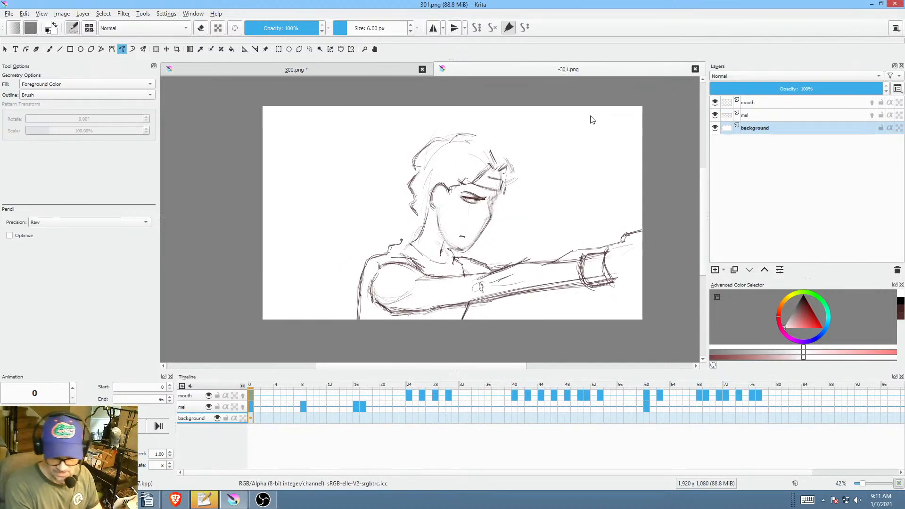
click(696, 70)
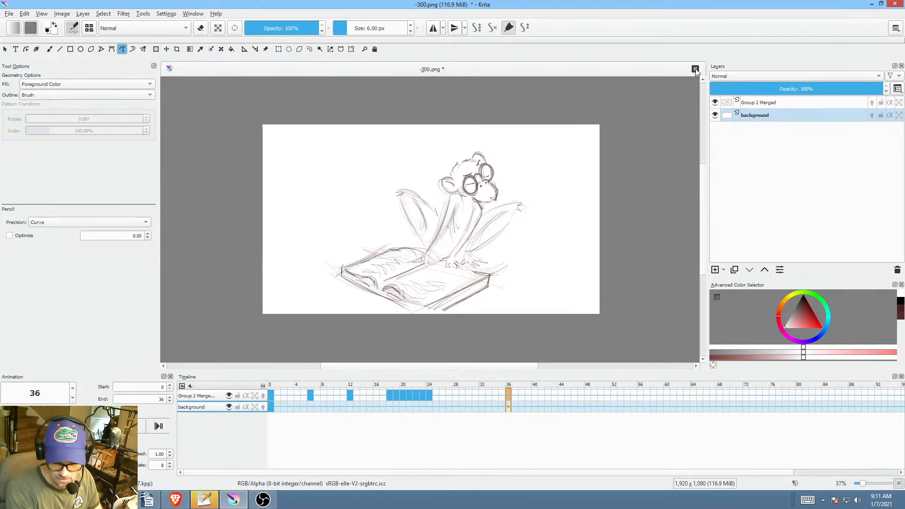
Step: Save the changes to the -300.png document and close it
click(696, 69)
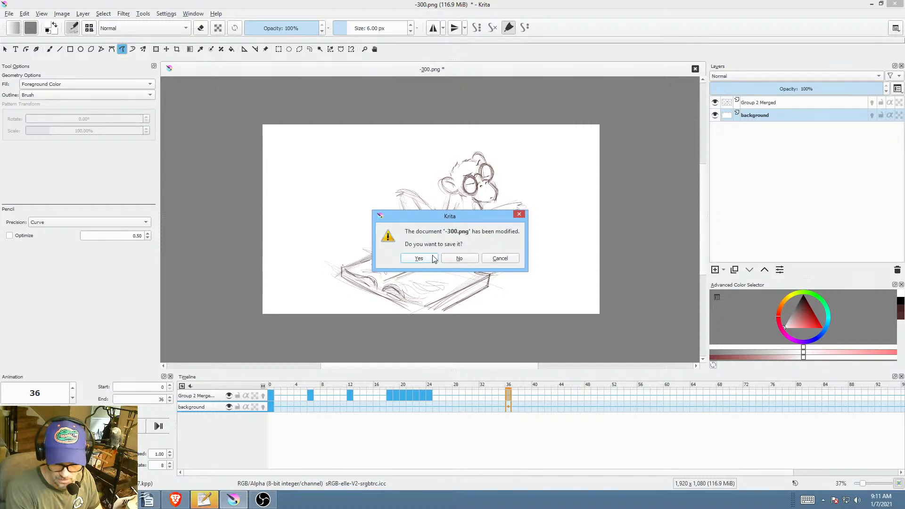
click(500, 259)
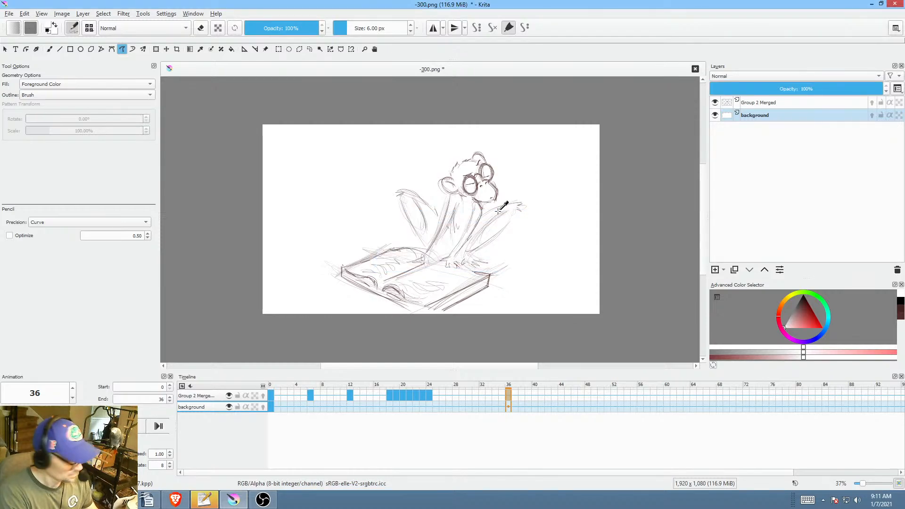
key(ctrl+s)
click(575, 408)
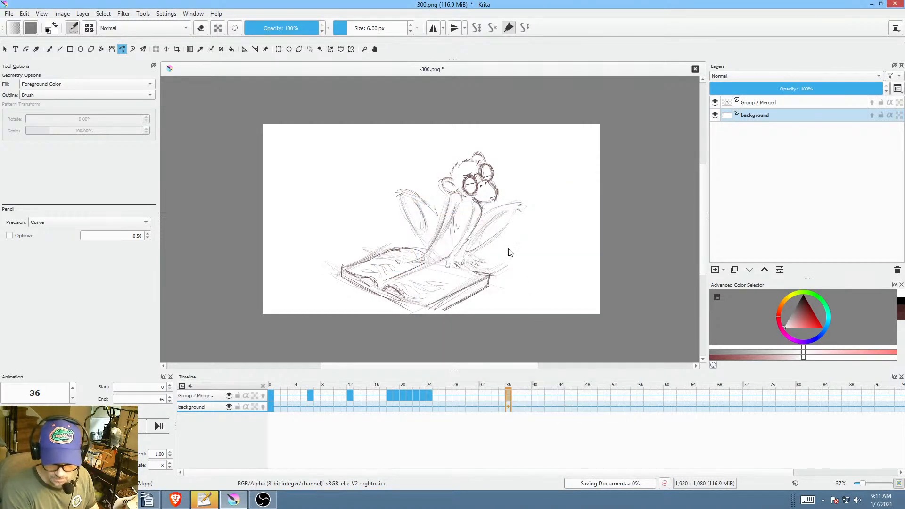
click(695, 69)
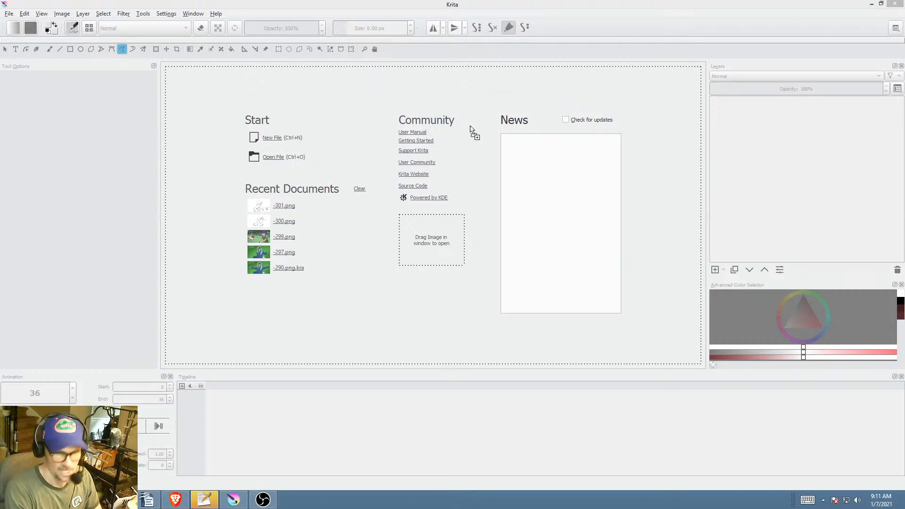
Step: Open -302.png and duplicate its background layer seven times to darken the faint sketch lines
drag(385, 214, 389, 204)
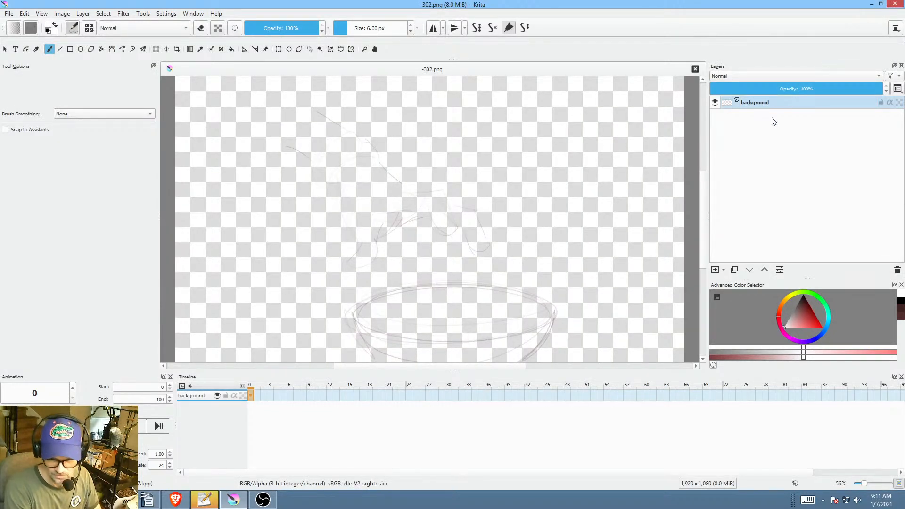
click(737, 273)
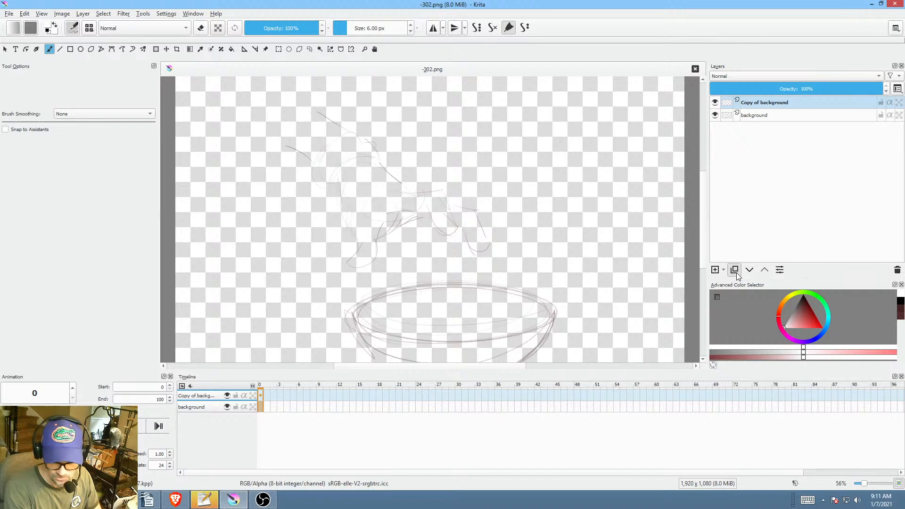
click(737, 274)
click(736, 273)
click(736, 273)
click(736, 273)
click(737, 273)
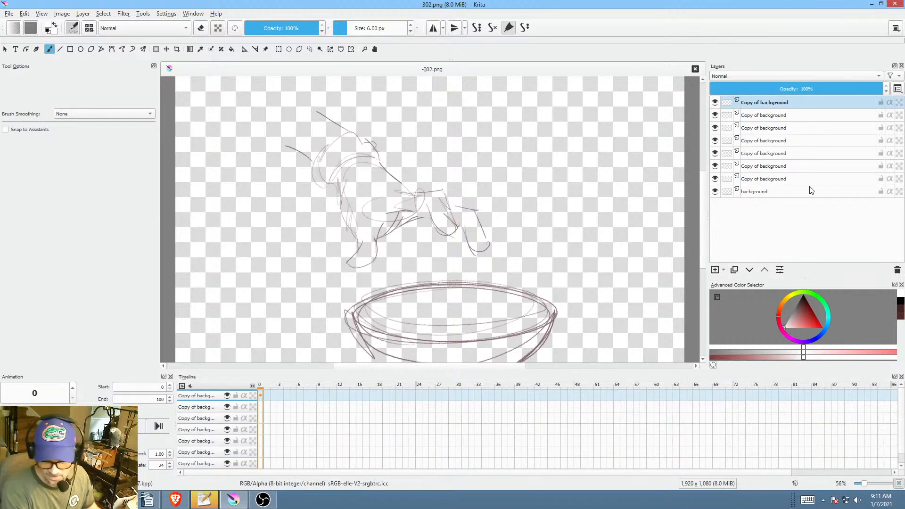
Step: Group the background layer with all its copies and merge the group into one layer
shift+click(793, 192)
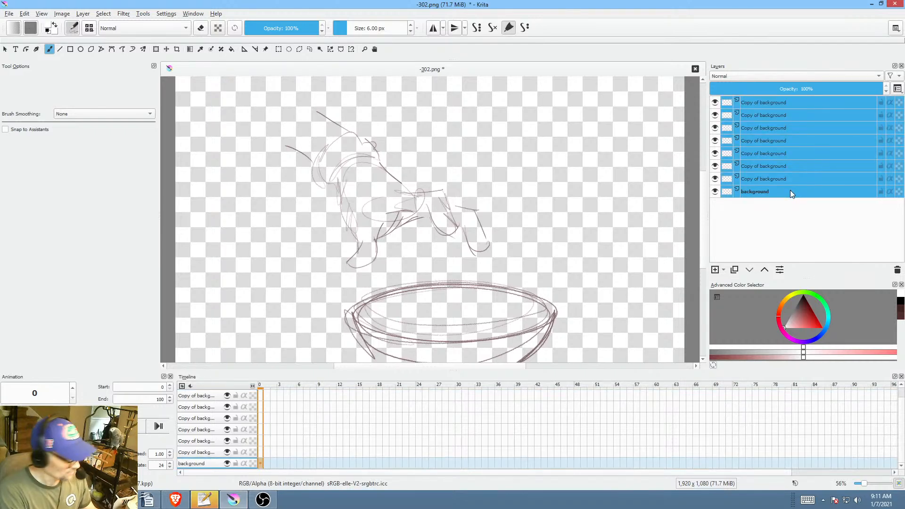
key(ctrl+g)
click(785, 101)
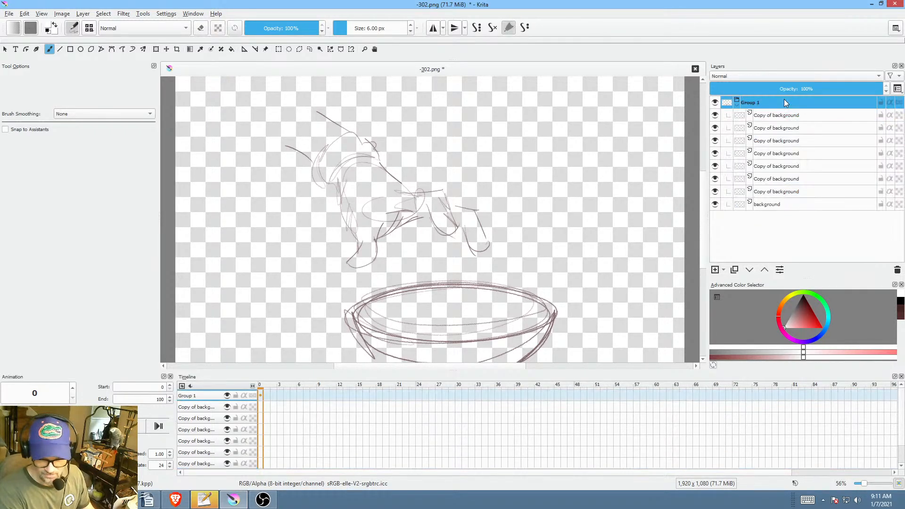
key(ctrl+e)
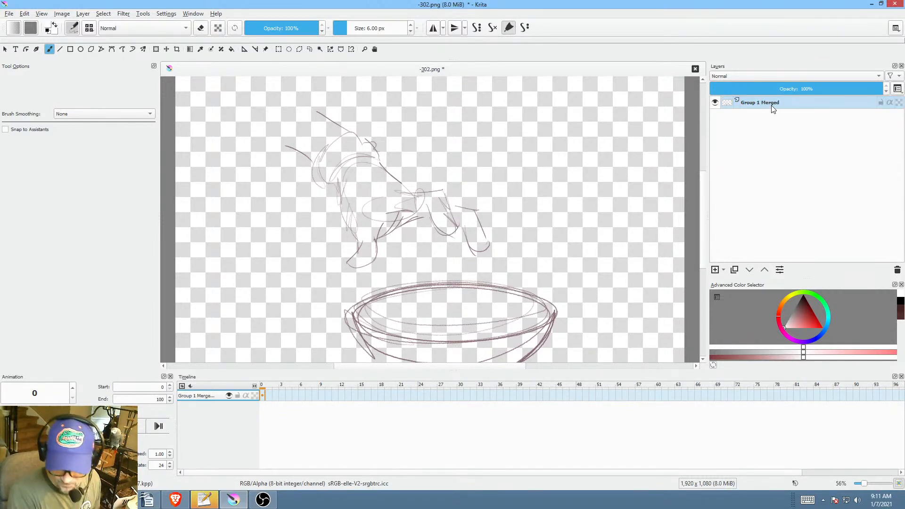
Step: Add a new paint layer above the merged hand-and-bowl sketch
drag(368, 184, 369, 180)
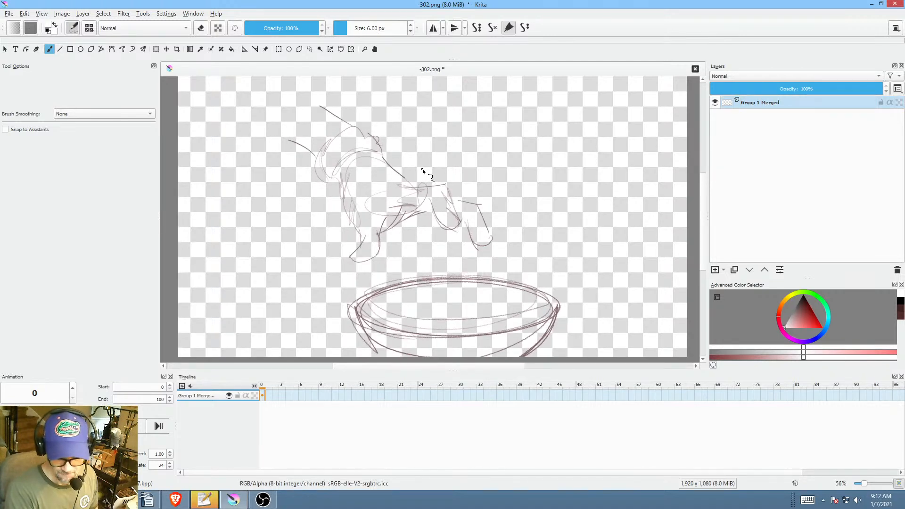
drag(476, 211, 465, 222)
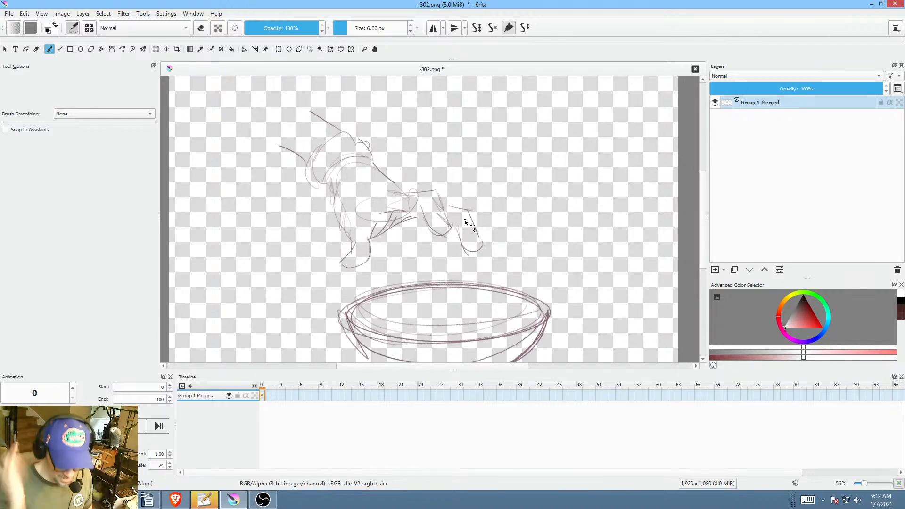
click(784, 102)
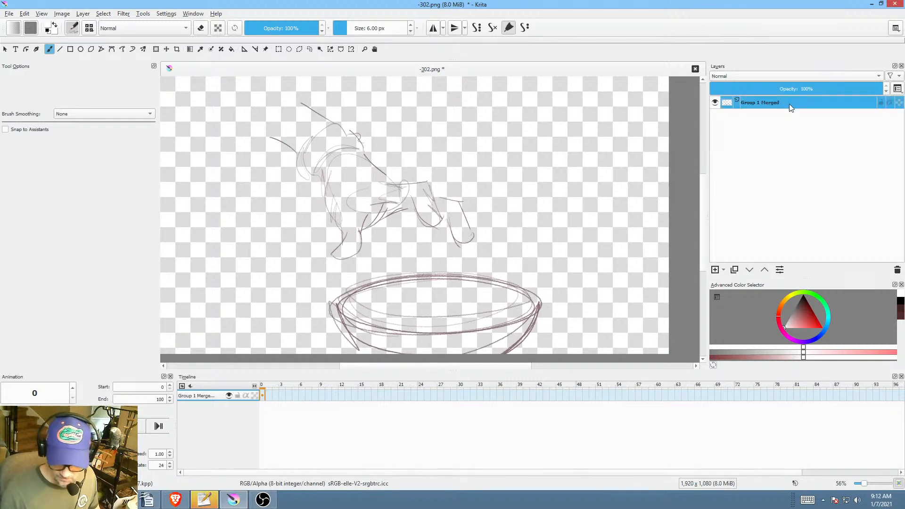
click(716, 271)
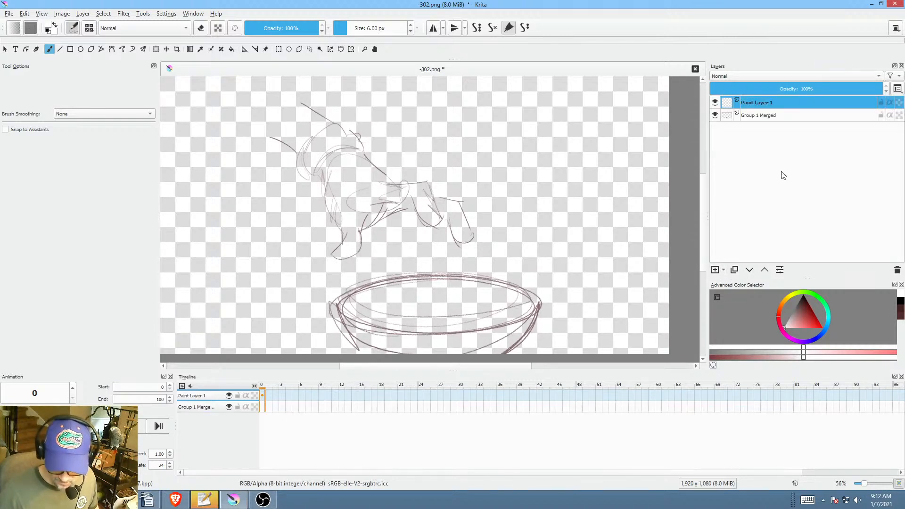
Step: Draw a filled pale teal freehand shape over the bowl on the new paint layer
click(791, 323)
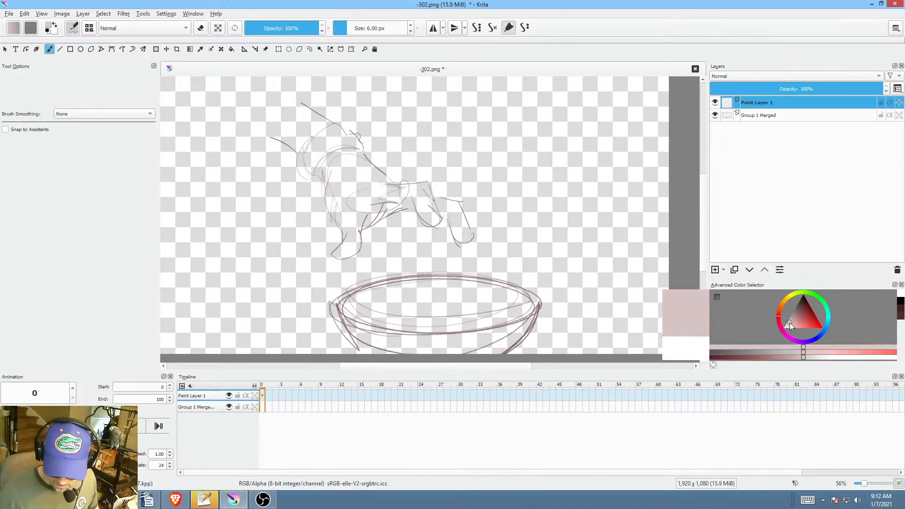
click(829, 311)
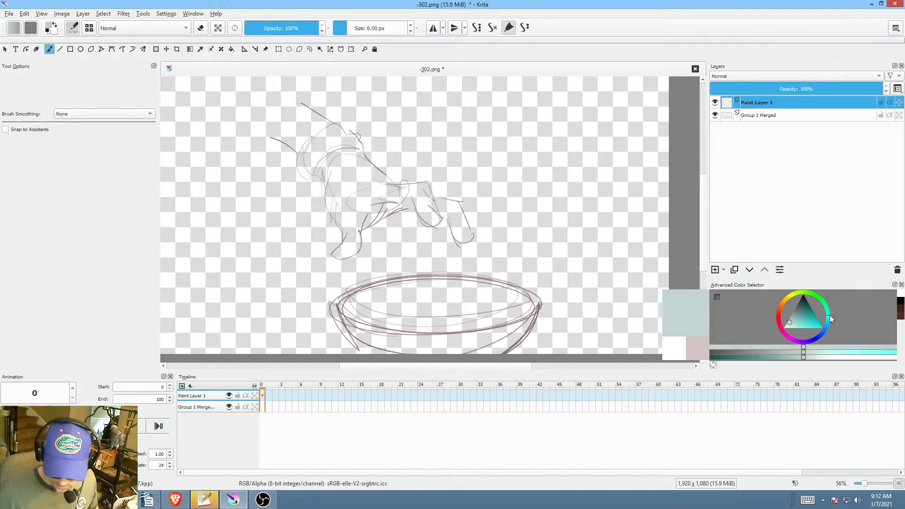
drag(590, 258, 579, 223)
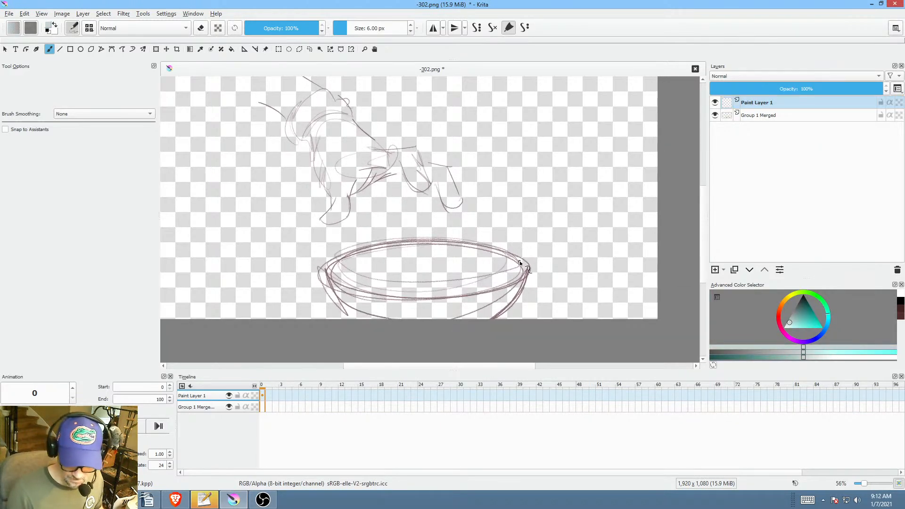
click(772, 102)
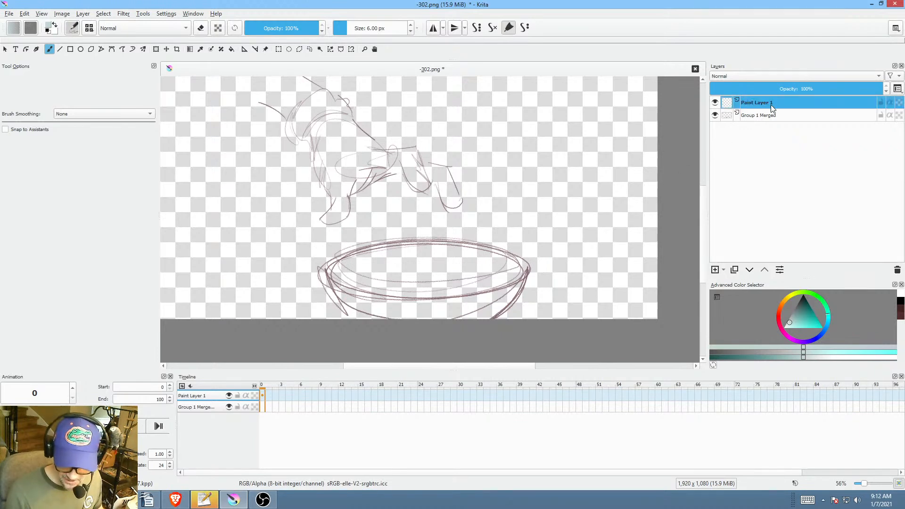
key(p)
mouse_move(426, 245)
mouse_down()
mouse_move(340, 264)
mouse_move(334, 287)
mouse_move(353, 311)
mouse_move(382, 323)
mouse_move(442, 322)
mouse_move(492, 313)
mouse_move(526, 272)
mouse_up()
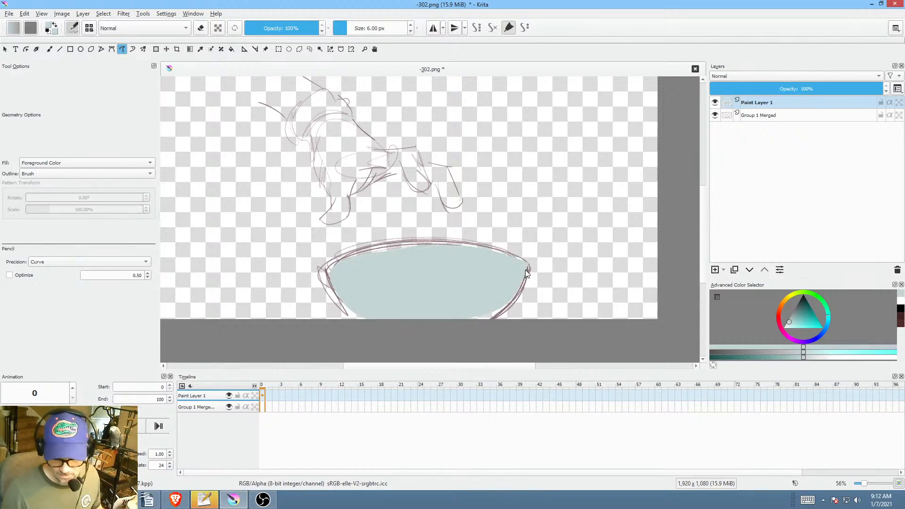
Step: Draw a filled dark teal shape for the bowl's opening and fill the bowl's lower gap with its sampled pale teal
click(799, 307)
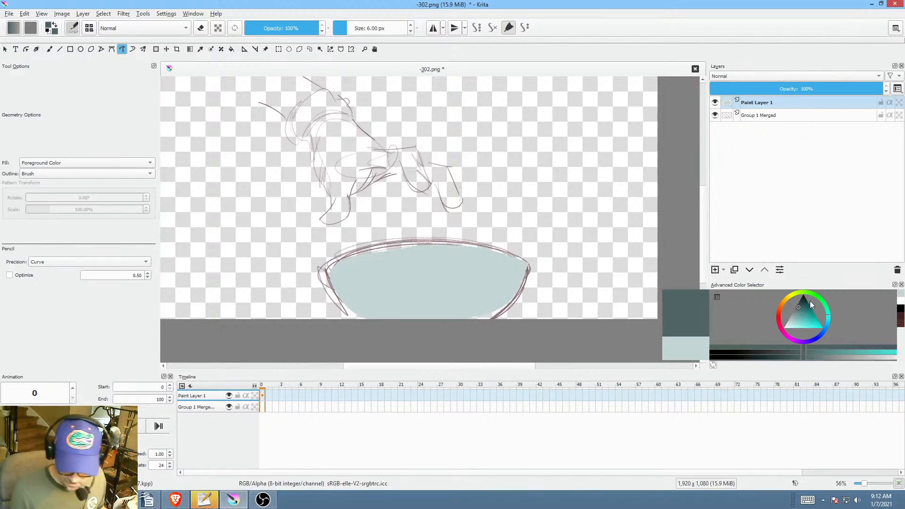
mouse_move(338, 274)
mouse_down()
mouse_move(424, 288)
mouse_move(514, 267)
mouse_move(443, 251)
mouse_move(350, 266)
mouse_move(375, 256)
mouse_up()
mouse_move(618, 297)
mouse_down()
mouse_move(610, 258)
mouse_move(587, 271)
mouse_up()
ctrl+click(486, 274)
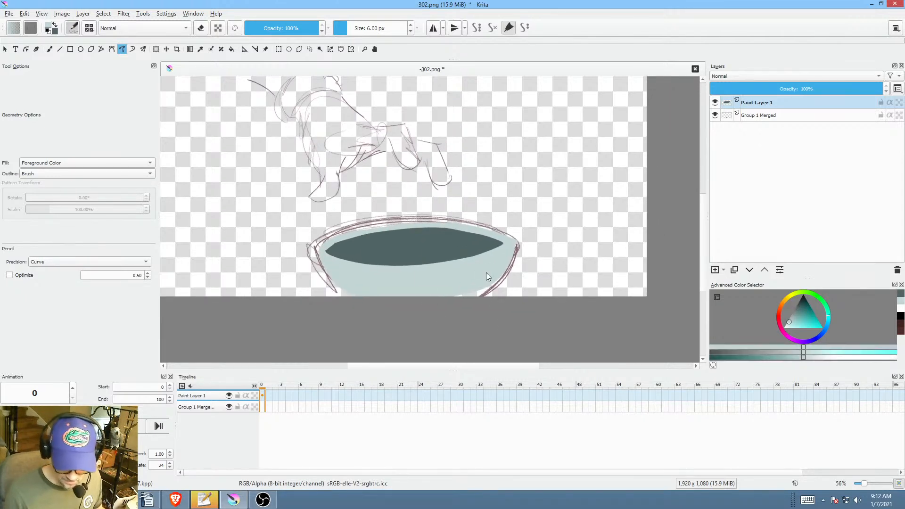
drag(478, 299, 482, 296)
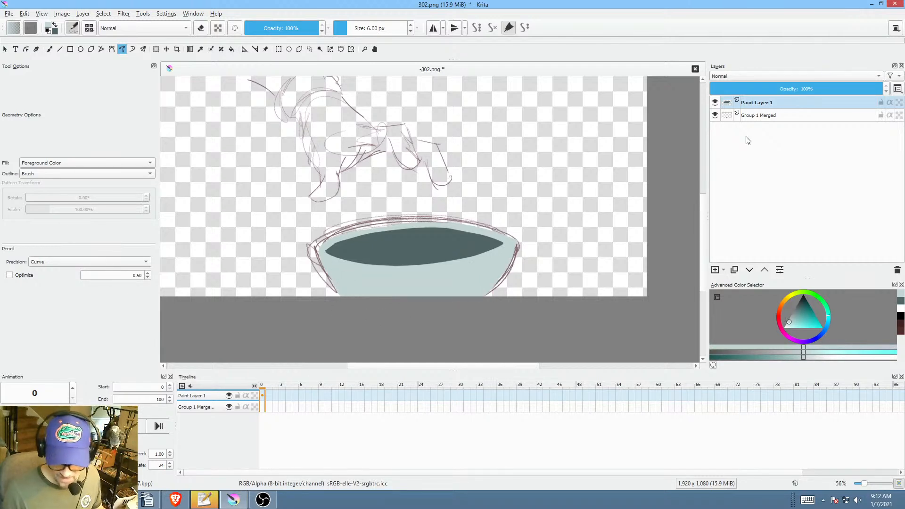
Step: Preserve the layer's alpha and set up the soft airbrush in black at about 399 px
click(218, 28)
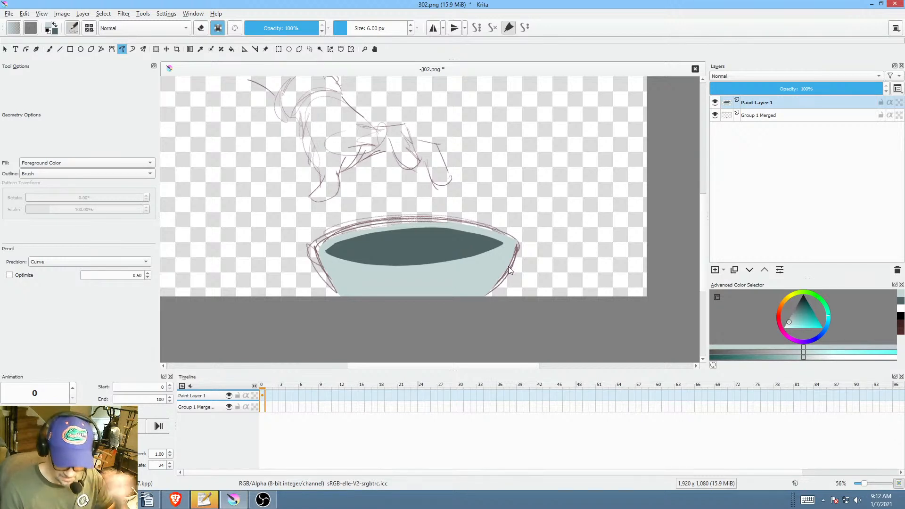
right_click(564, 177)
click(595, 116)
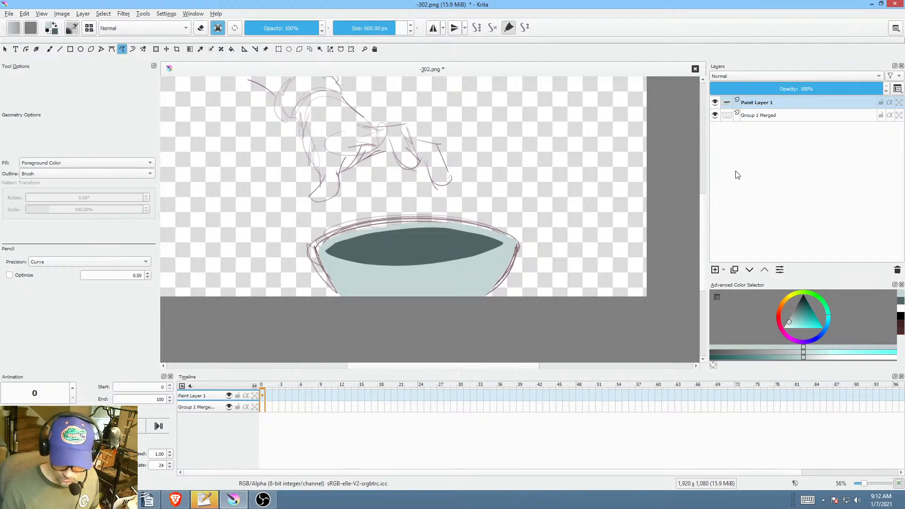
drag(305, 27, 258, 33)
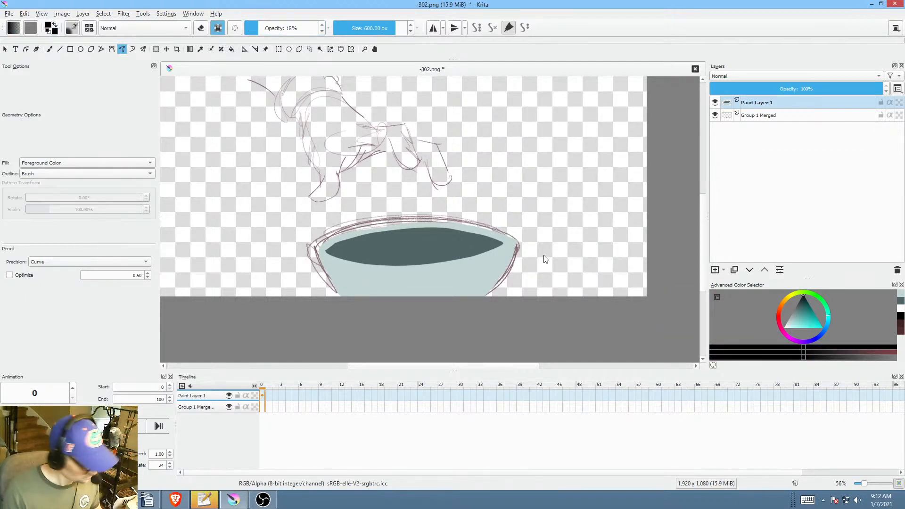
key(b)
shift+drag(562, 253, 471, 254)
Step: Try shading the lower part of the bowl with an airbrush stroke at 100% opacity
mouse_move(546, 269)
mouse_down()
mouse_move(475, 316)
mouse_move(390, 326)
mouse_move(300, 316)
mouse_move(461, 322)
mouse_move(580, 258)
mouse_move(485, 306)
mouse_move(302, 321)
mouse_up()
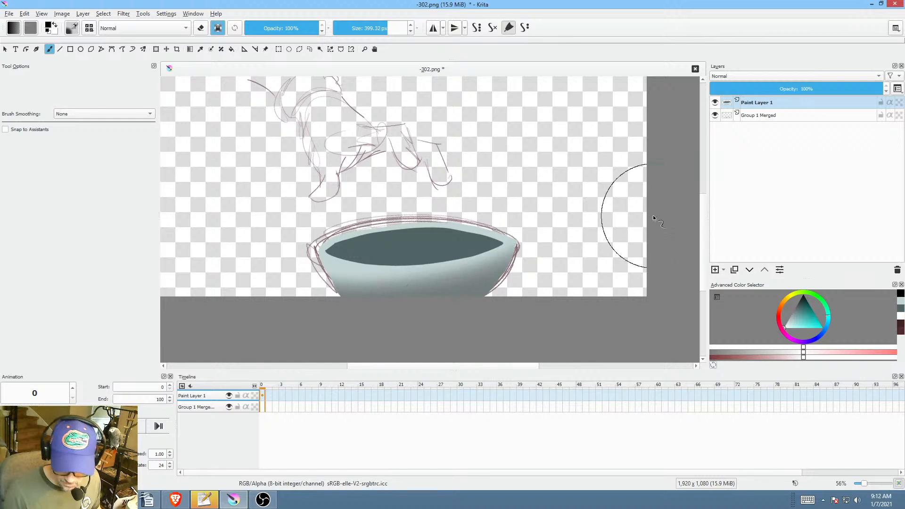
scroll(549, 250, down, 1)
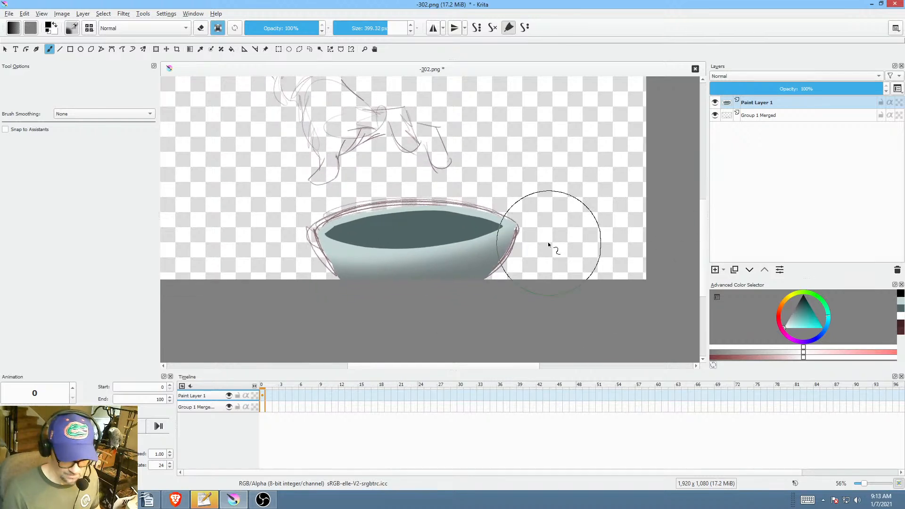
key(ctrl+z)
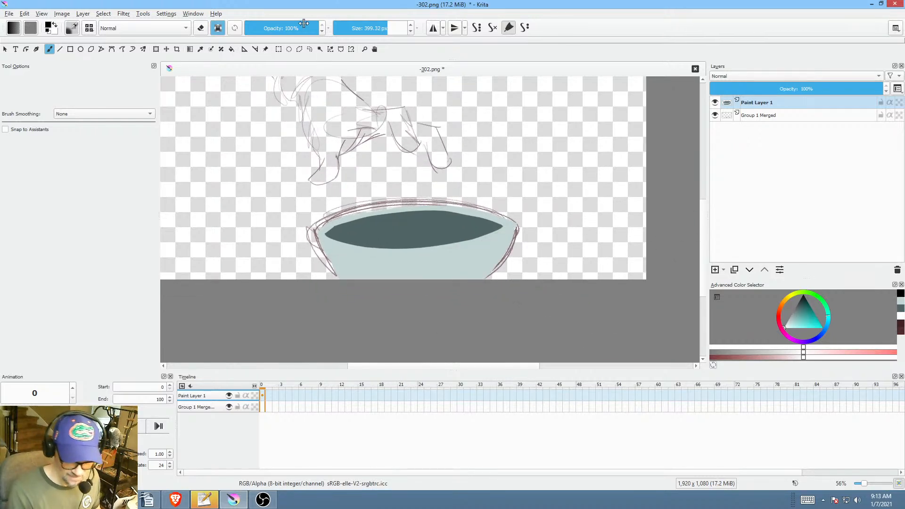
Step: Lower the airbrush opacity to 21% and softly shade the bowl in black
click(261, 28)
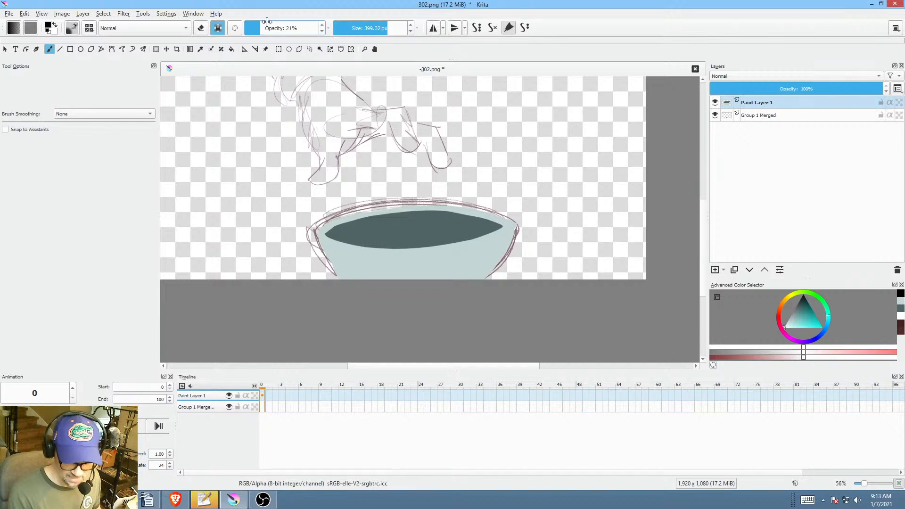
drag(531, 259, 453, 257)
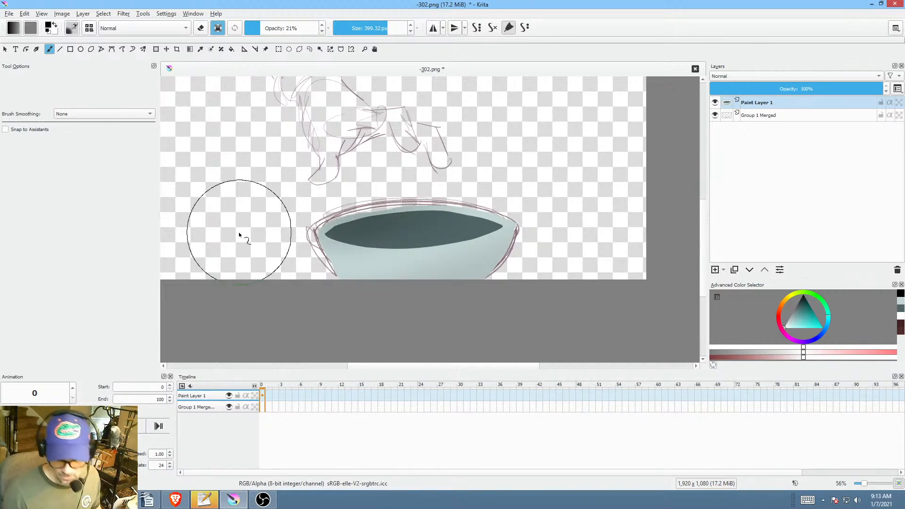
click(255, 30)
drag(255, 30, 255, 27)
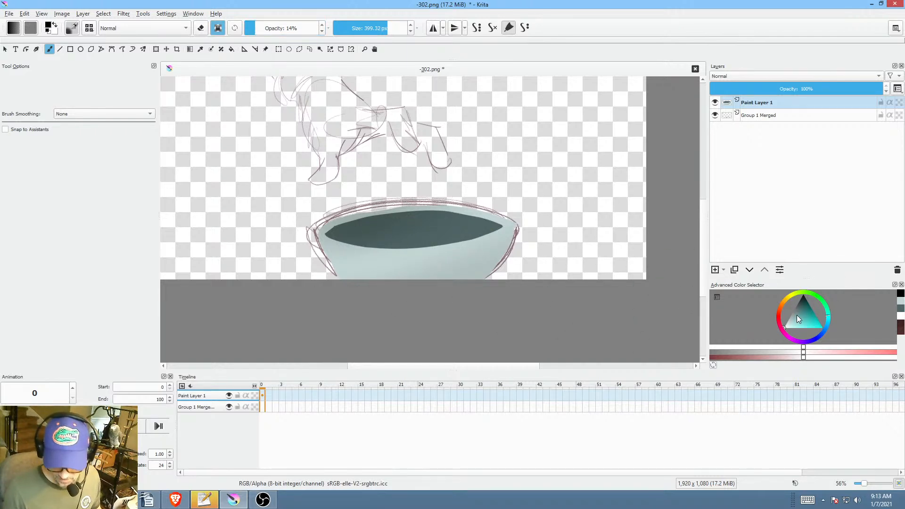
click(793, 315)
click(253, 31)
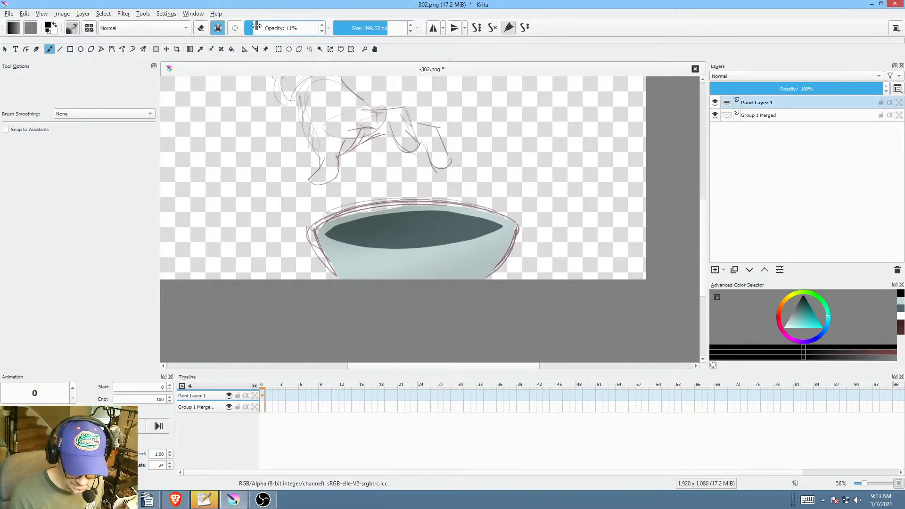
drag(254, 33, 258, 26)
Step: Switch to the filled freehand path tool with the 6 px brush preset
key(p)
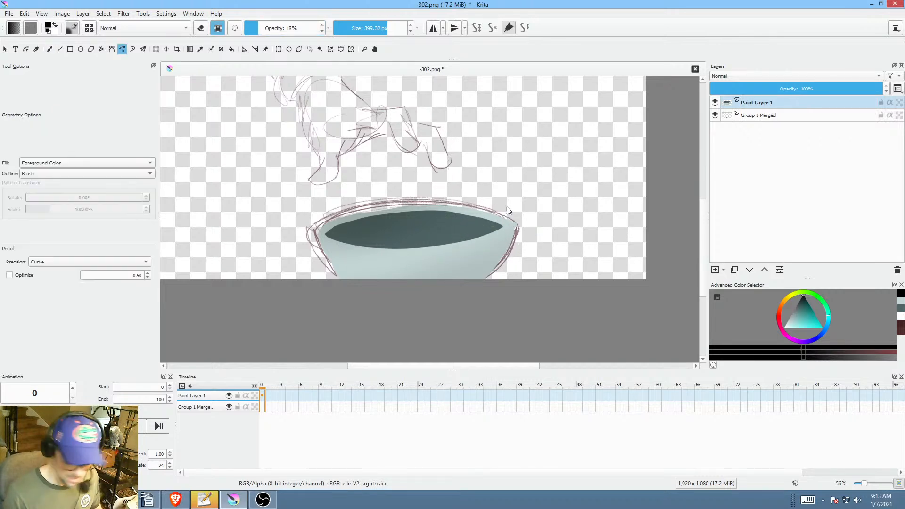
right_click(503, 162)
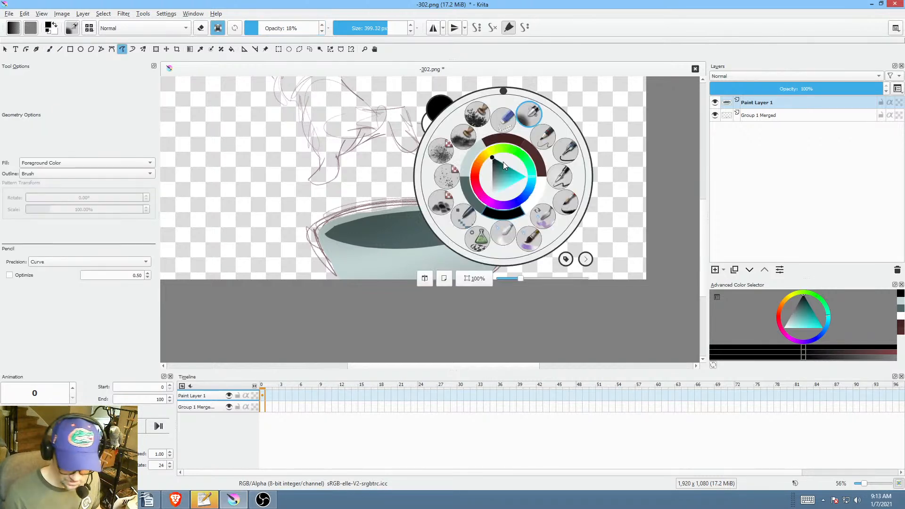
click(546, 138)
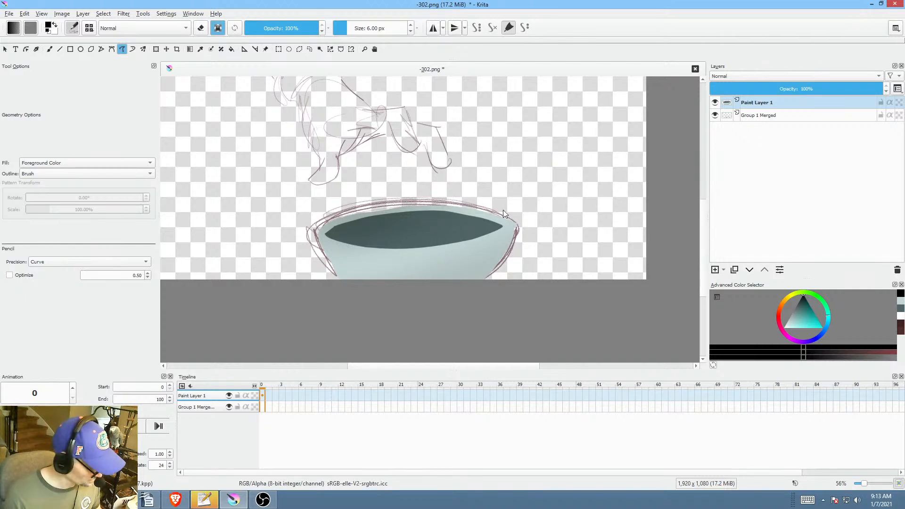
Step: Try drawing a filled black shape over the upper part of the bowl's opening at 100% opacity
mouse_move(494, 228)
mouse_down()
mouse_move(444, 190)
mouse_move(336, 193)
mouse_move(305, 216)
mouse_move(318, 236)
mouse_up()
drag(377, 234, 409, 226)
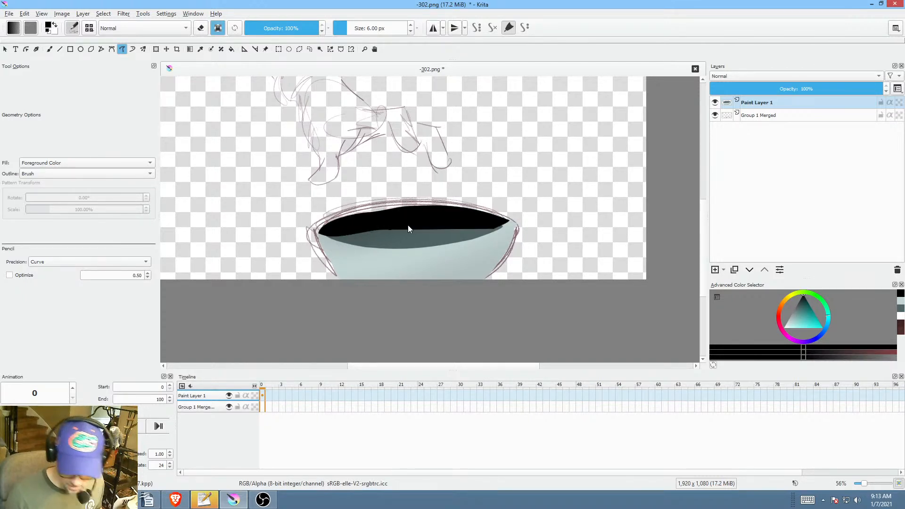
key(ctrl+z)
Step: Set the brush opacity to 10% and draw a translucent black shadow shape over the upper part of the bowl's opening
drag(286, 27, 253, 33)
mouse_move(511, 198)
mouse_down()
mouse_move(358, 192)
mouse_move(310, 216)
mouse_up()
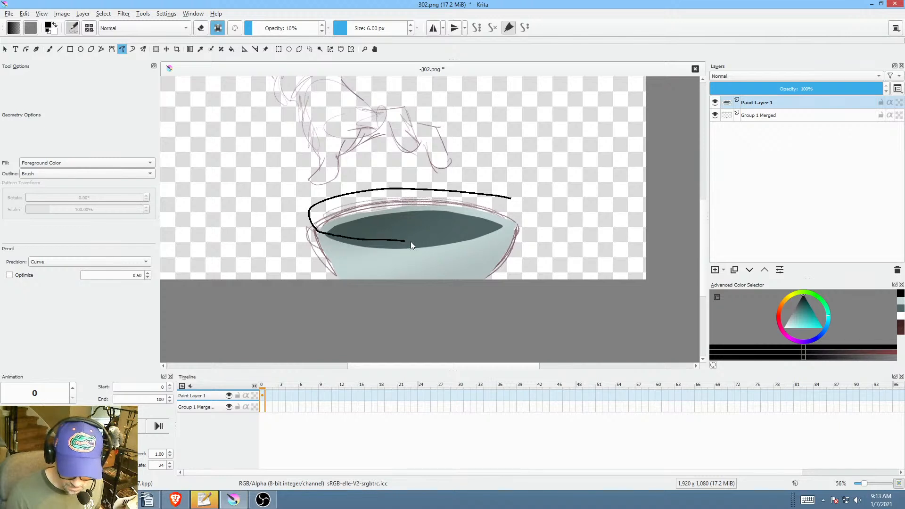
mouse_move(479, 233)
mouse_down()
mouse_move(502, 230)
mouse_move(431, 194)
mouse_move(337, 210)
mouse_move(370, 235)
mouse_move(477, 201)
mouse_up()
Step: Draw translucent black shadow shapes over the bowl's outer body below the rim at 10% opacity
drag(559, 217, 547, 190)
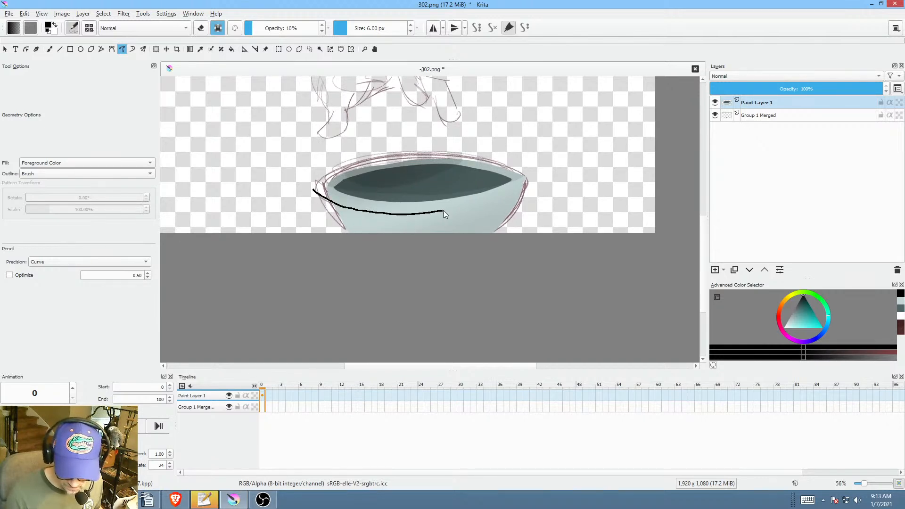
mouse_move(480, 205)
mouse_down()
mouse_move(544, 177)
mouse_move(541, 213)
mouse_up()
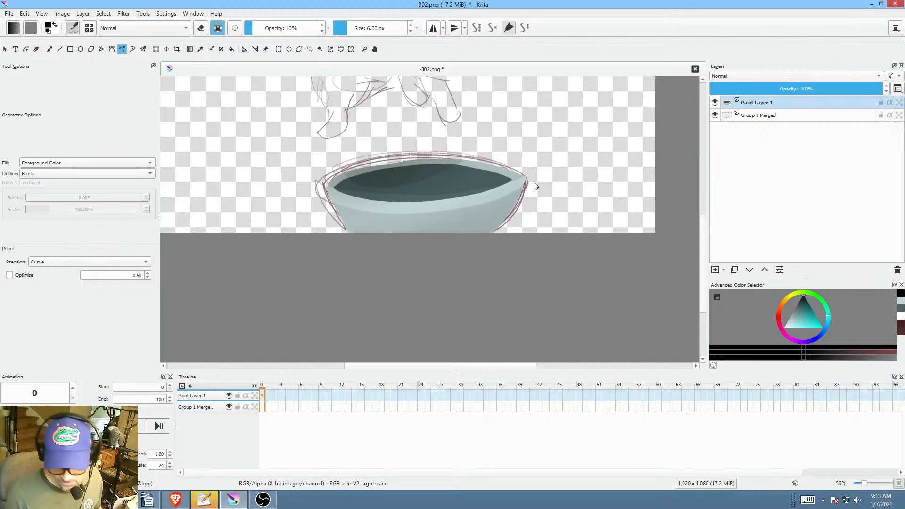
drag(521, 158, 519, 172)
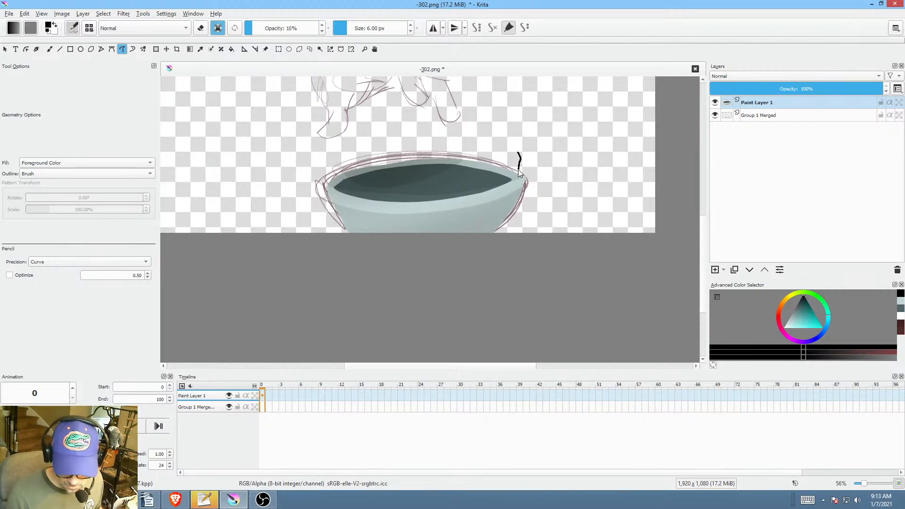
drag(411, 214, 479, 274)
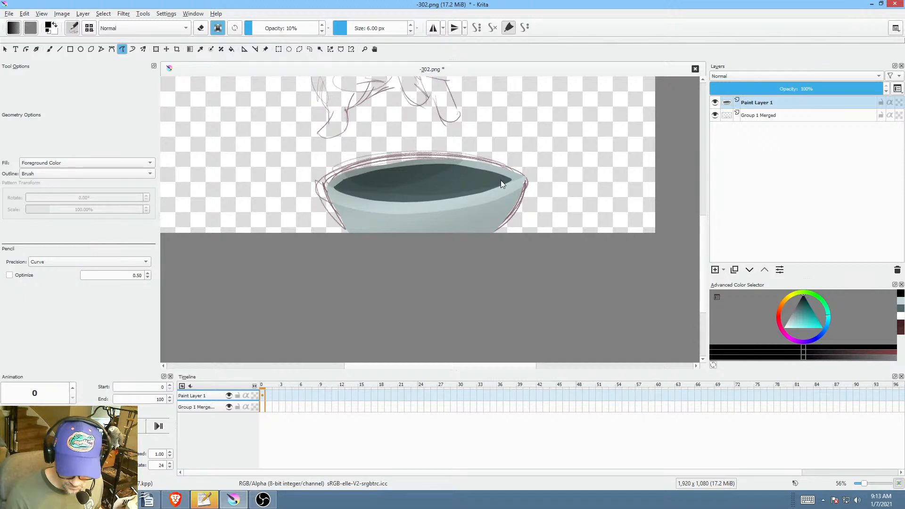
Step: Add another translucent black shadow shape over the left part of the bowl's opening
mouse_move(467, 192)
mouse_down()
mouse_move(435, 140)
mouse_move(343, 144)
mouse_move(321, 161)
mouse_up()
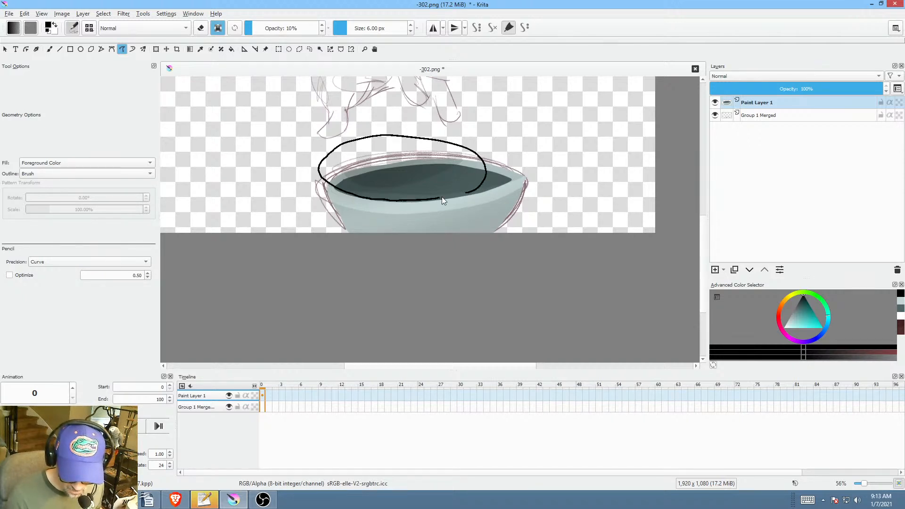
drag(437, 198, 477, 188)
drag(557, 223, 581, 208)
drag(559, 175, 387, 254)
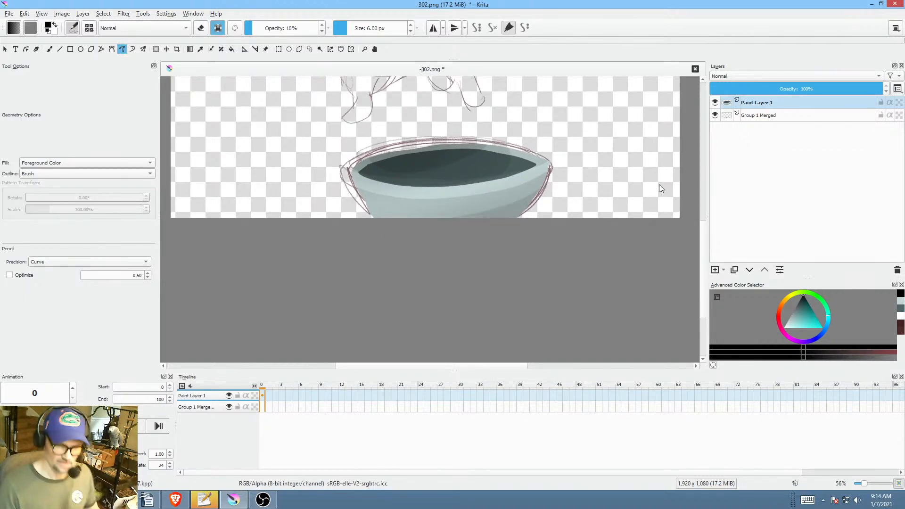
mouse_move(537, 238)
mouse_down()
mouse_move(507, 277)
mouse_move(502, 310)
mouse_up()
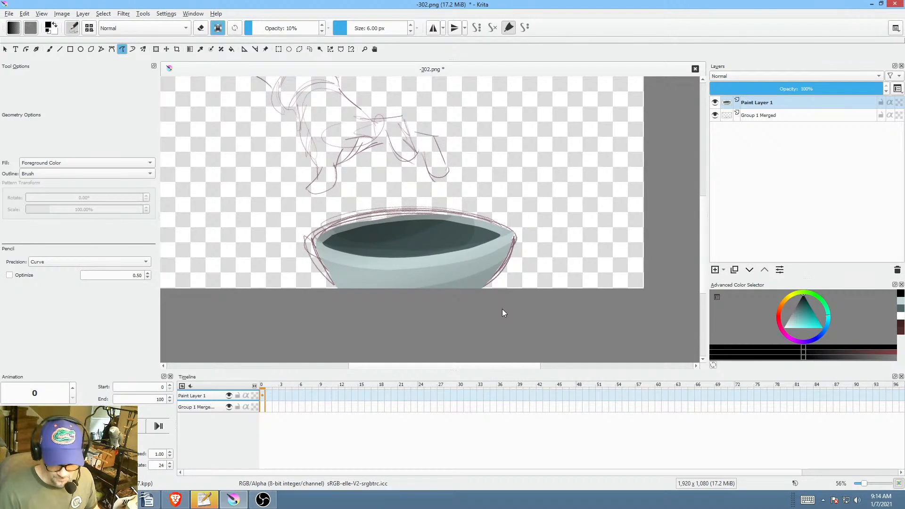
Step: Rename the bowl's paint layer to "bowl"
double_click(775, 103)
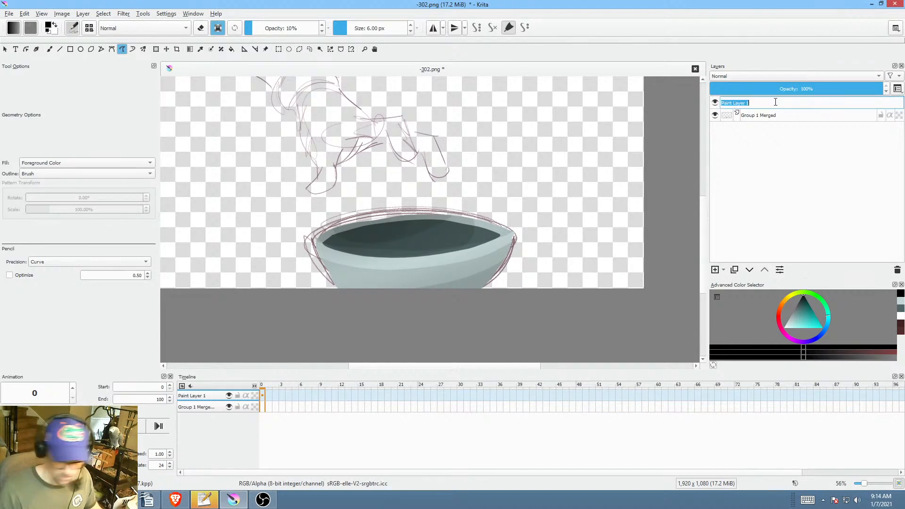
text(bowl)
key(Return)
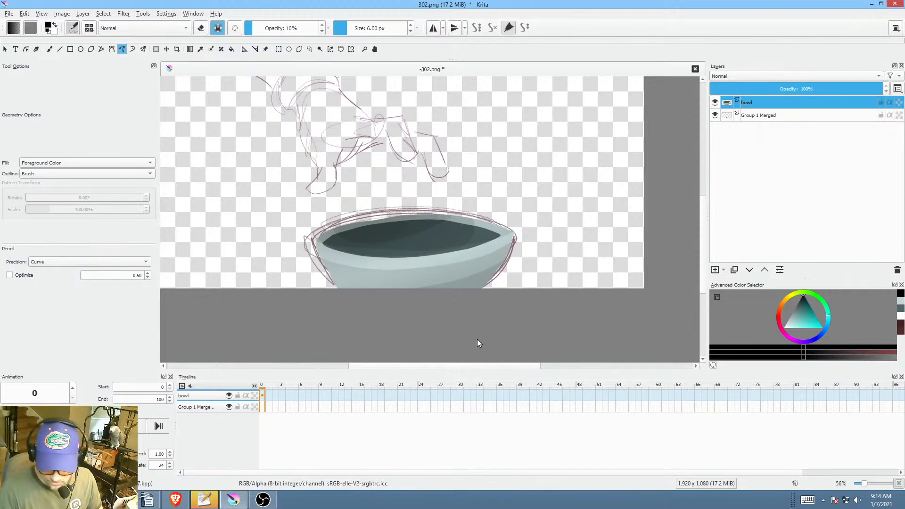
Step: Add a new paint layer above the bowl layer and name it "hand"
click(716, 270)
double_click(777, 101)
text(hand)
key(Return)
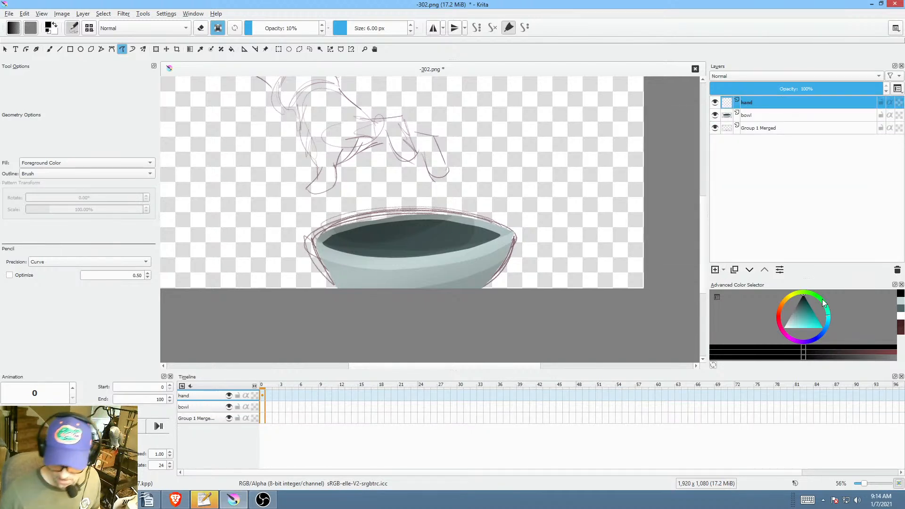
Step: Choose a pale peach skin tone as the foreground color for the hand
drag(514, 186, 528, 207)
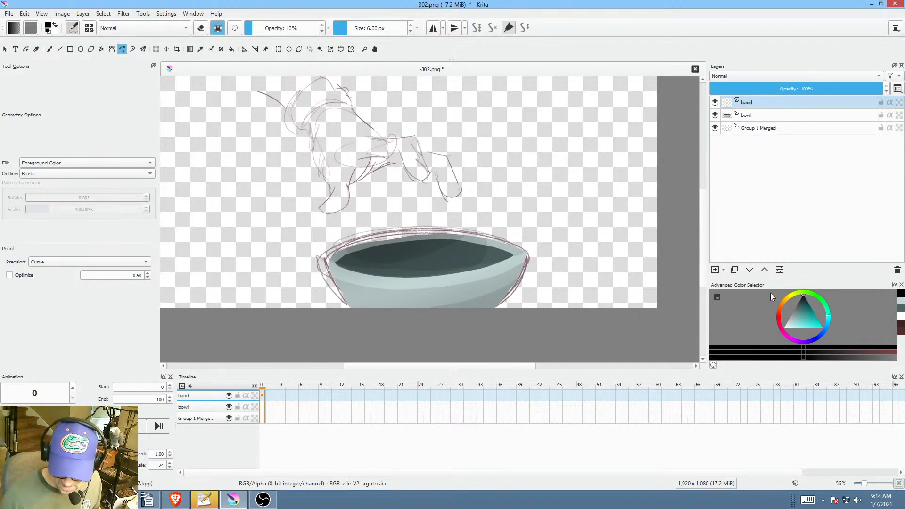
drag(572, 224, 604, 278)
drag(576, 257, 575, 289)
drag(594, 274, 562, 246)
drag(797, 319, 791, 327)
click(780, 306)
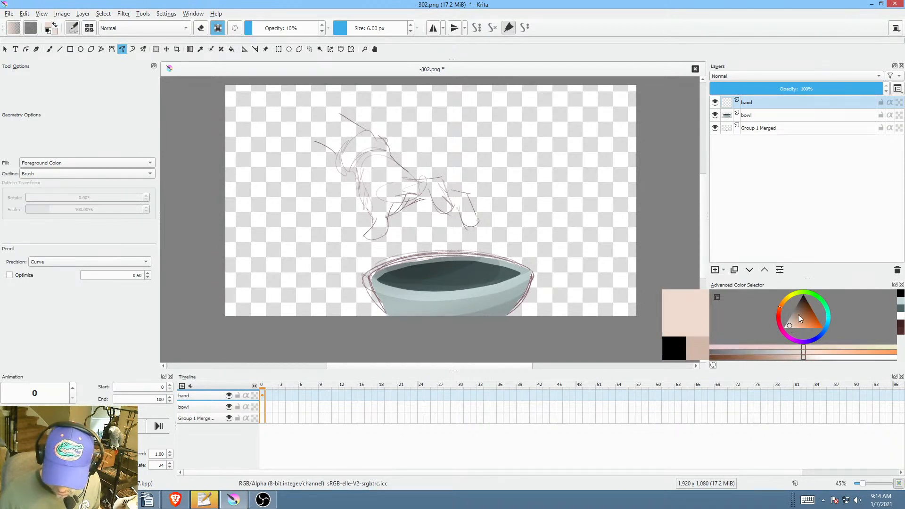
Step: Turn off alpha preservation and set the brush opacity to 100%
drag(530, 220, 520, 243)
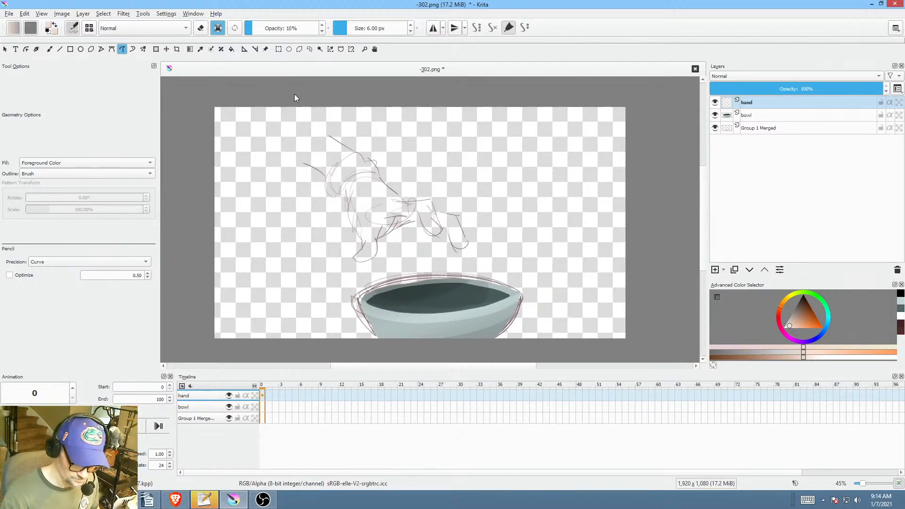
click(218, 28)
drag(266, 27, 405, 42)
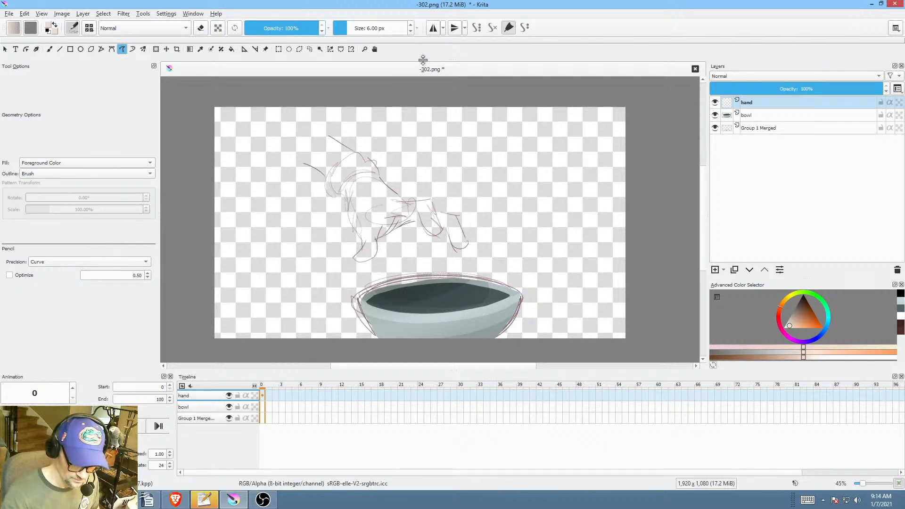
Step: Draw a filled pale peach freehand shape over the forearm and thumb of the sketch on the hand layer
drag(263, 100, 329, 172)
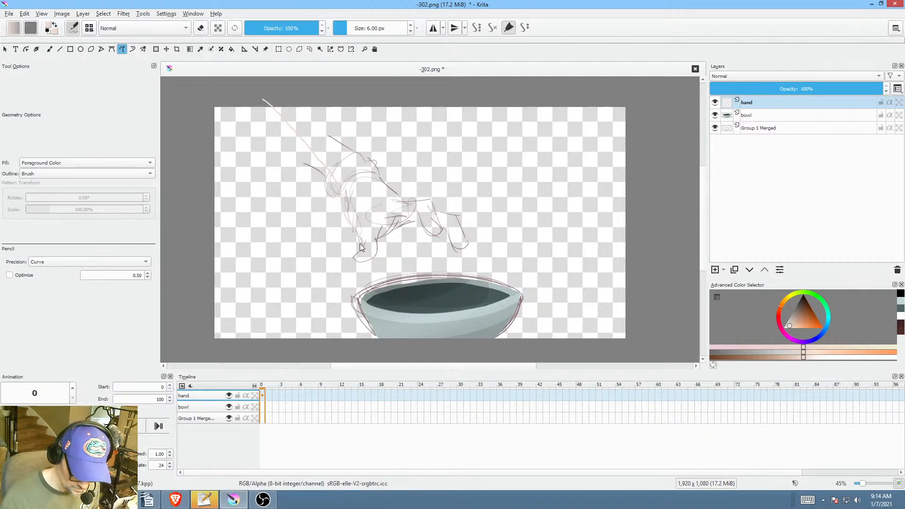
drag(375, 251, 378, 205)
mouse_move(470, 223)
mouse_down()
mouse_move(455, 246)
mouse_move(486, 187)
mouse_up()
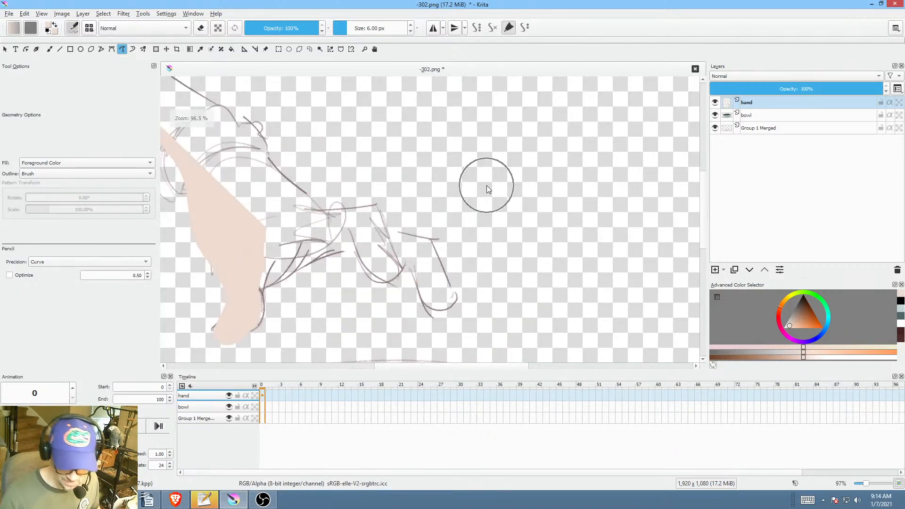
drag(444, 230, 460, 193)
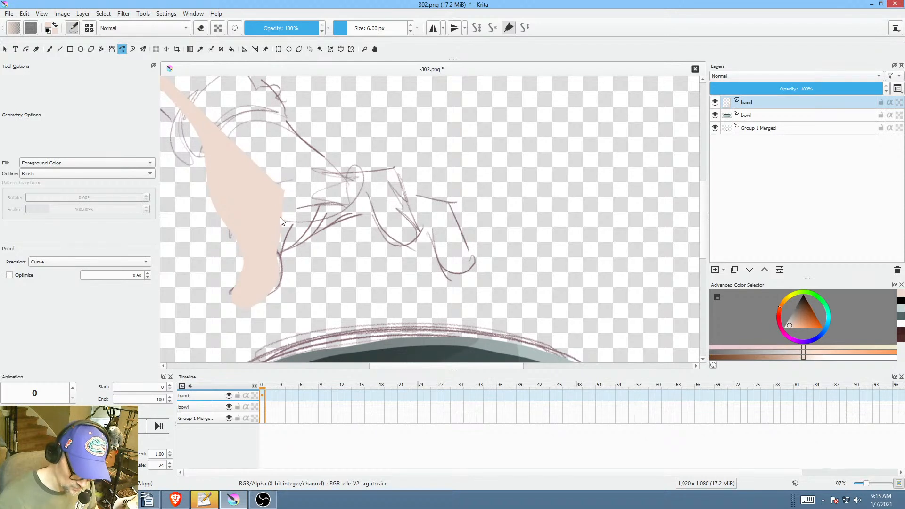
Step: Fill the back of the hand and the two extended fingers with pale peach freehand shapes that follow the sketch
drag(299, 218, 344, 224)
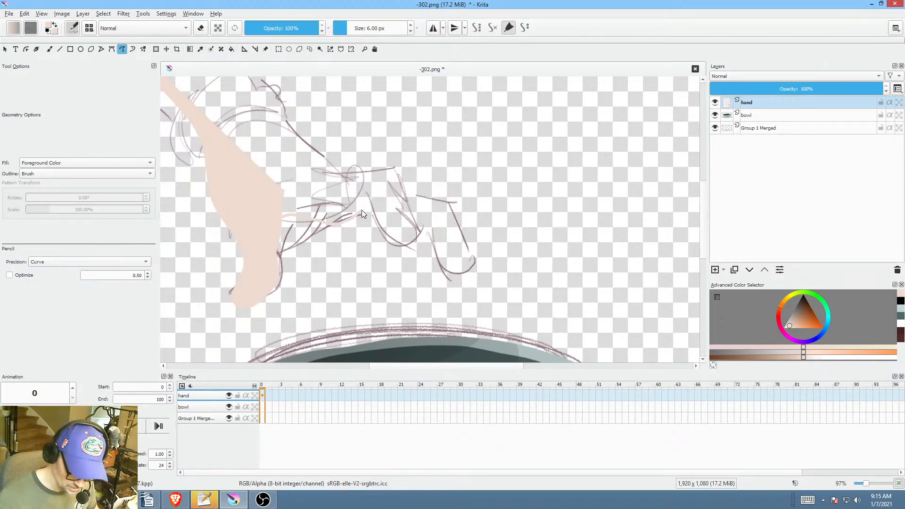
mouse_move(360, 187)
mouse_down()
mouse_move(263, 115)
mouse_move(221, 125)
mouse_up()
drag(381, 146, 377, 112)
drag(463, 165, 501, 189)
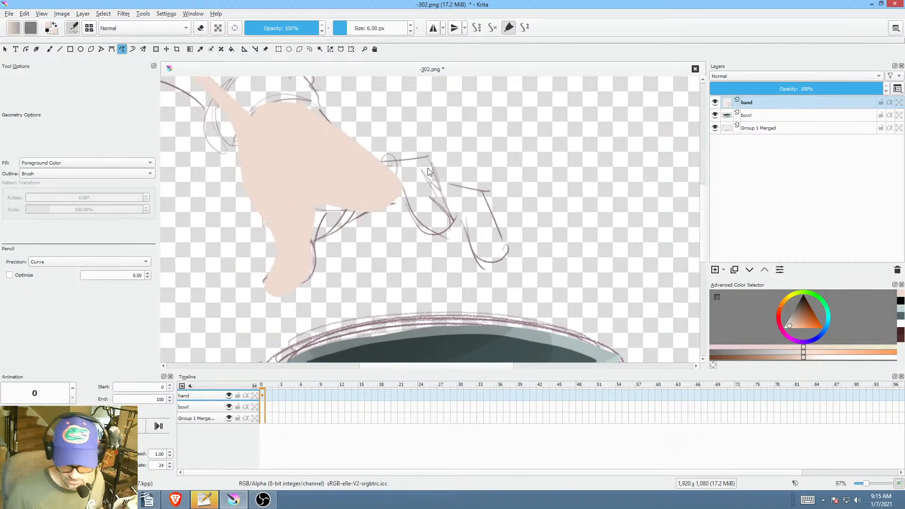
mouse_move(459, 224)
mouse_down()
mouse_move(436, 239)
mouse_move(397, 185)
mouse_up()
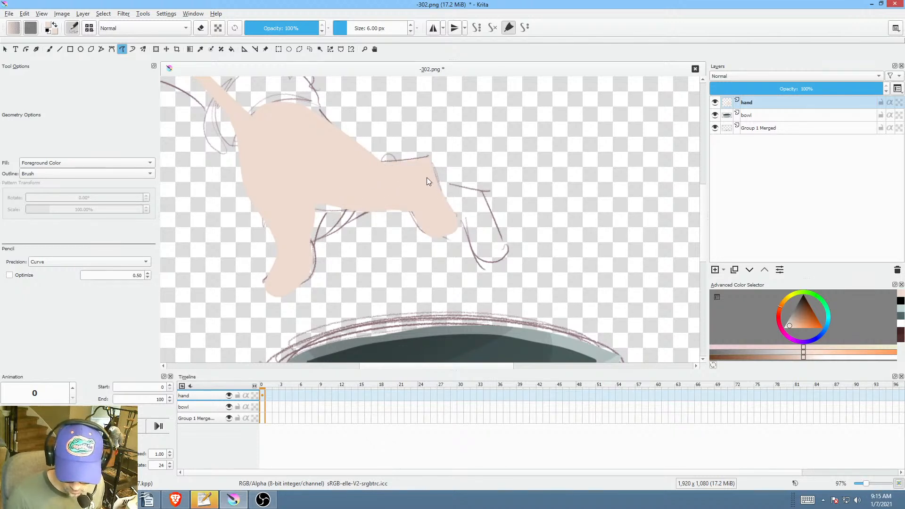
drag(497, 195, 504, 245)
drag(480, 266, 472, 221)
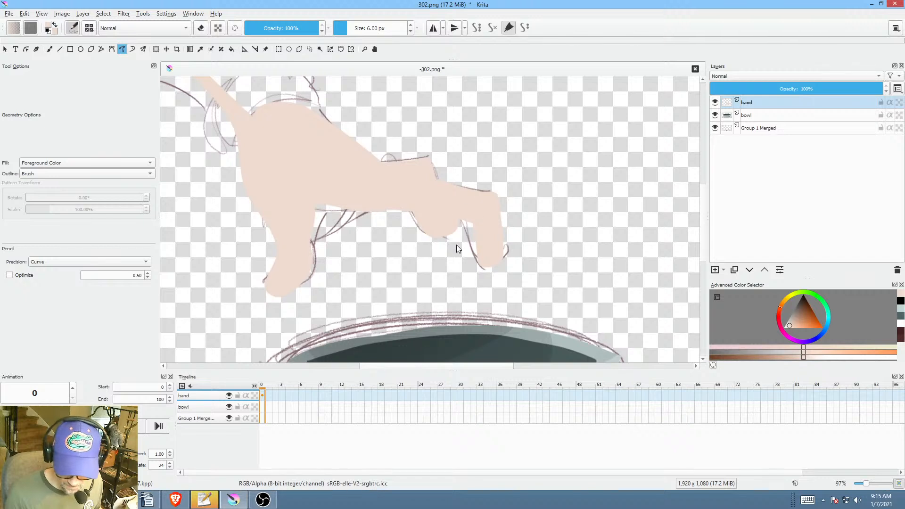
Step: Move the hand layer below Group 1 Merged and add two curled peach fingers beneath the nearer extended finger
click(750, 270)
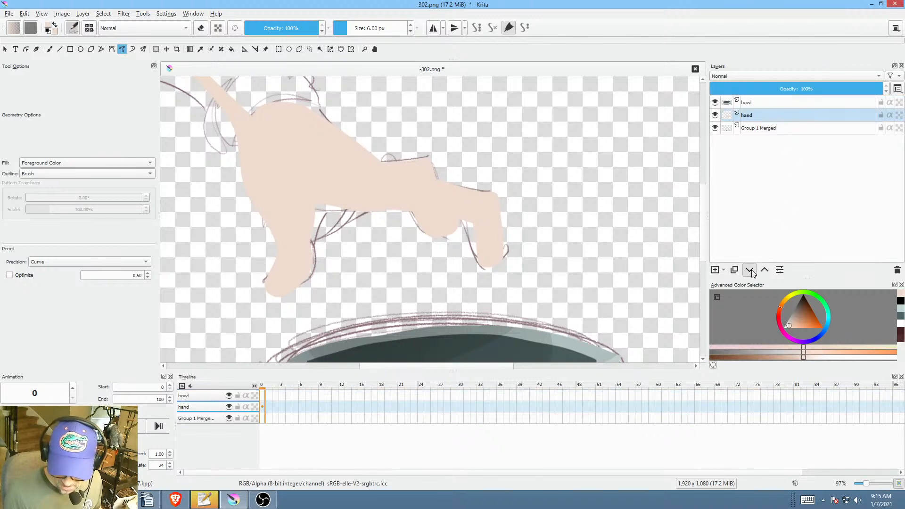
click(750, 269)
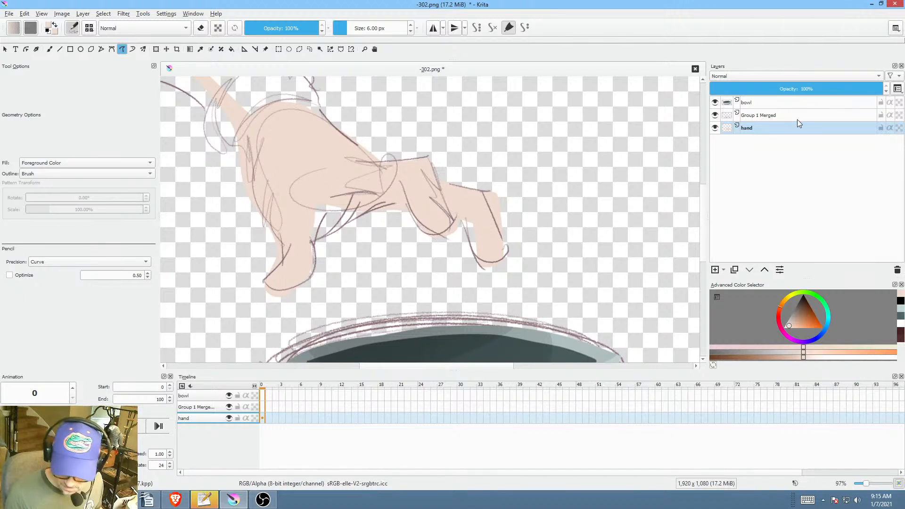
drag(443, 285, 423, 275)
drag(427, 238, 427, 235)
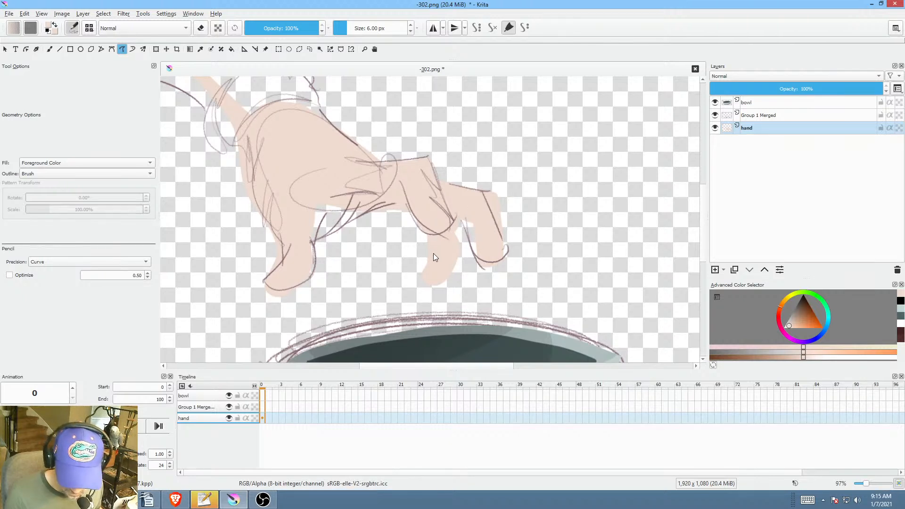
drag(405, 262, 427, 235)
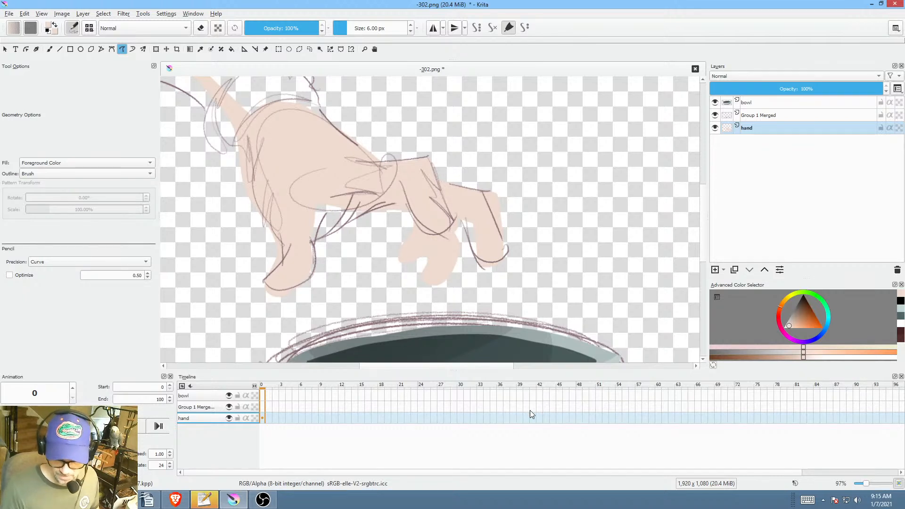
Step: Fill the wrist and full forearm up to the canvas edge with a pale peach freehand shape
drag(472, 254, 569, 358)
scroll(504, 253, down, 3)
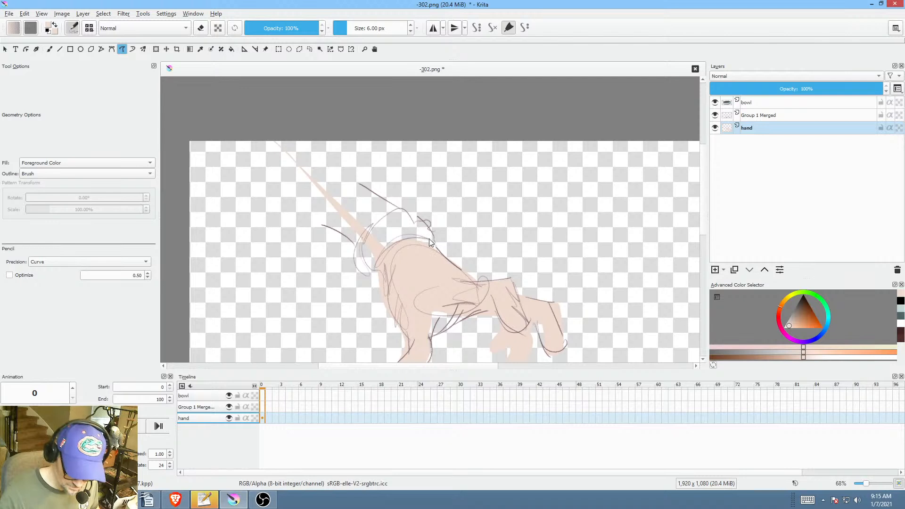
drag(370, 256, 390, 265)
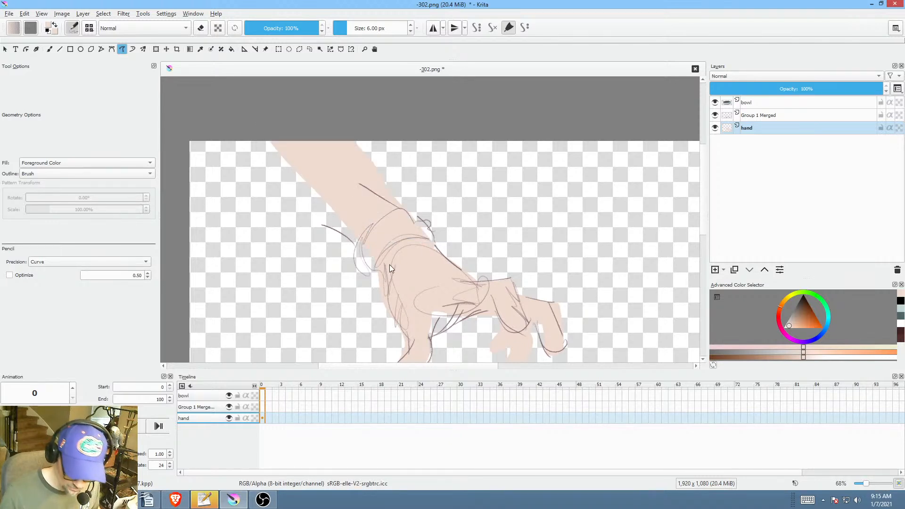
Step: Choose a dark green color and draw a filled freehand wristband around the wrist on the hand layer
click(802, 306)
click(811, 293)
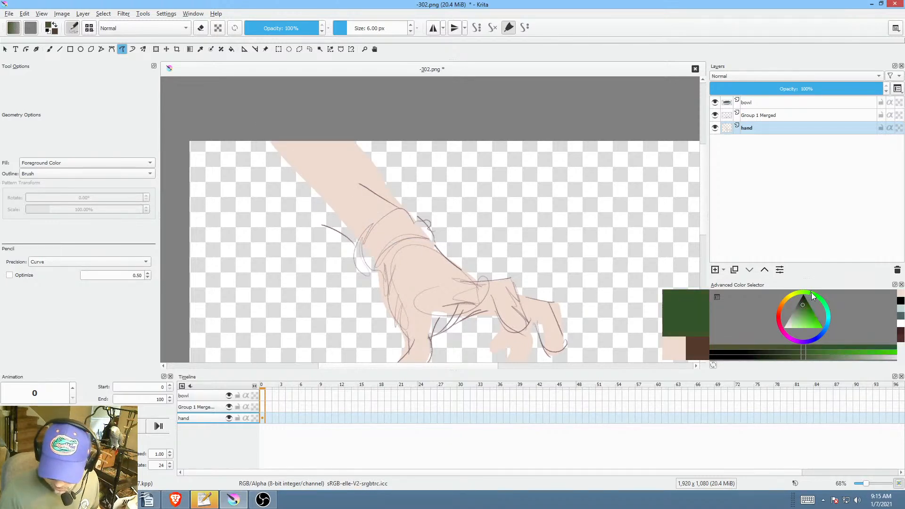
mouse_move(380, 268)
mouse_down()
mouse_move(436, 242)
mouse_move(409, 207)
mouse_move(362, 232)
mouse_move(360, 261)
mouse_move(376, 268)
mouse_up()
scroll(608, 245, down, 2)
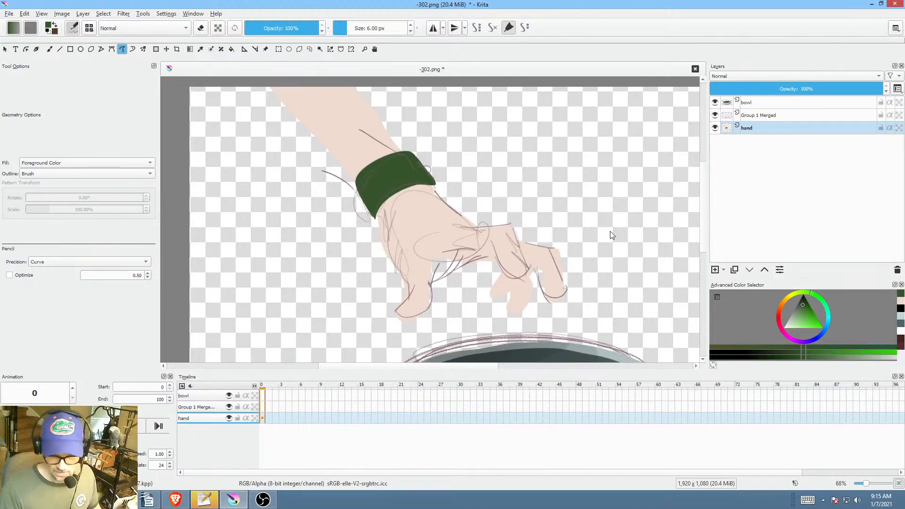
Step: Isolate the hand layer, sample its peach skin color and fill the jagged edge between wristband and knuckles
click(768, 128)
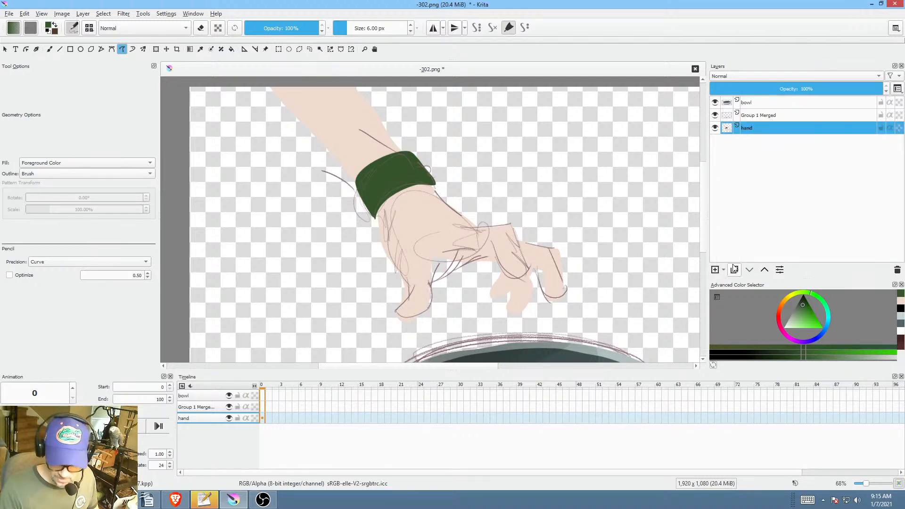
alt+click(767, 132)
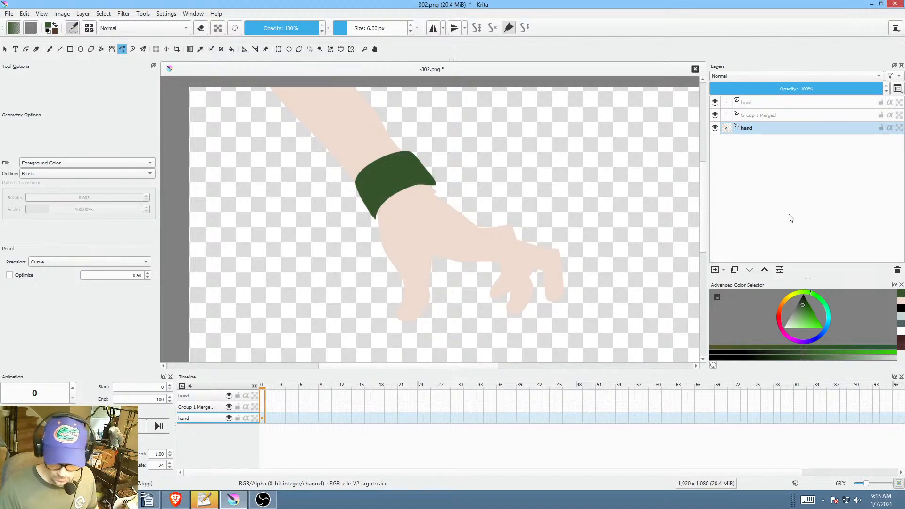
ctrl+click(462, 230)
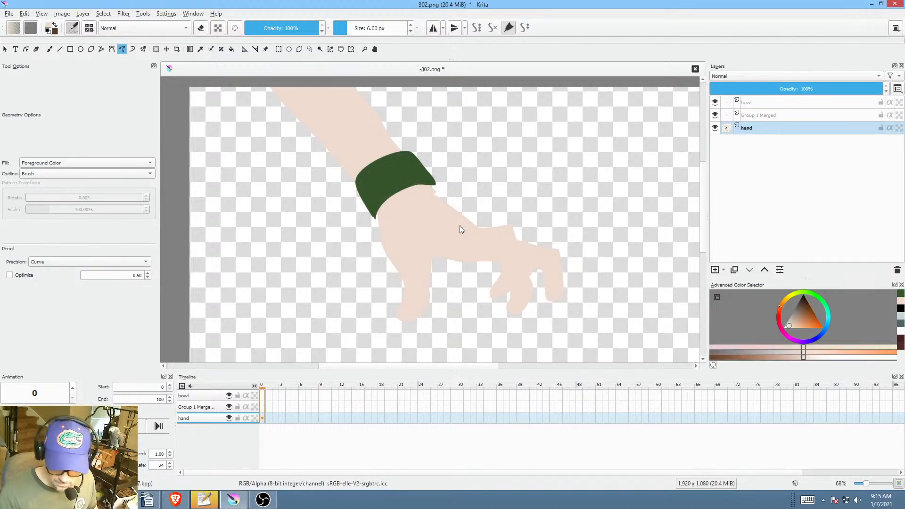
drag(478, 223, 434, 210)
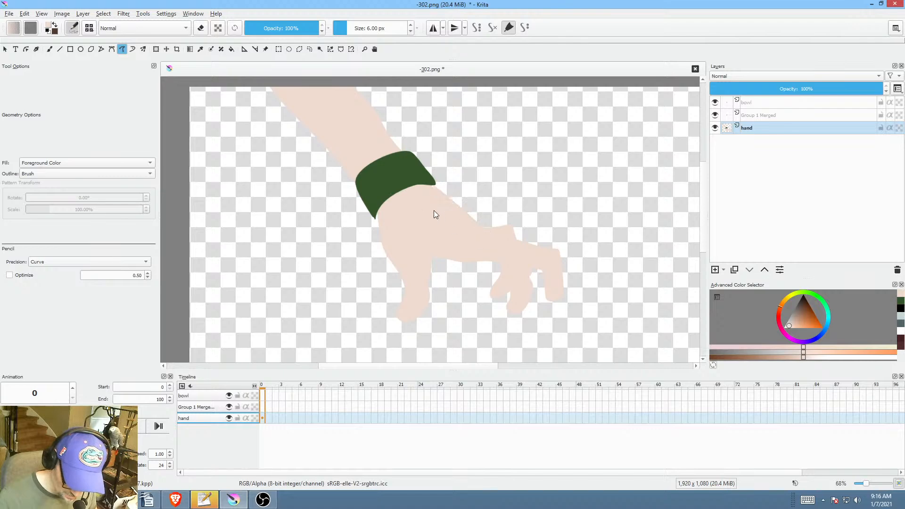
Step: Duplicate the hand layer and turn the copy solid black by flattening its RGBA color adjustment curve
click(774, 128)
click(734, 269)
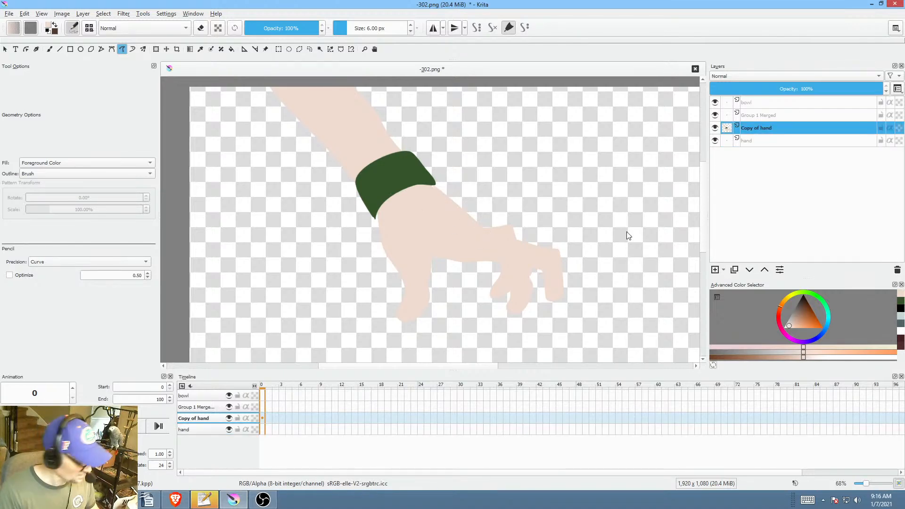
key(ctrl+m)
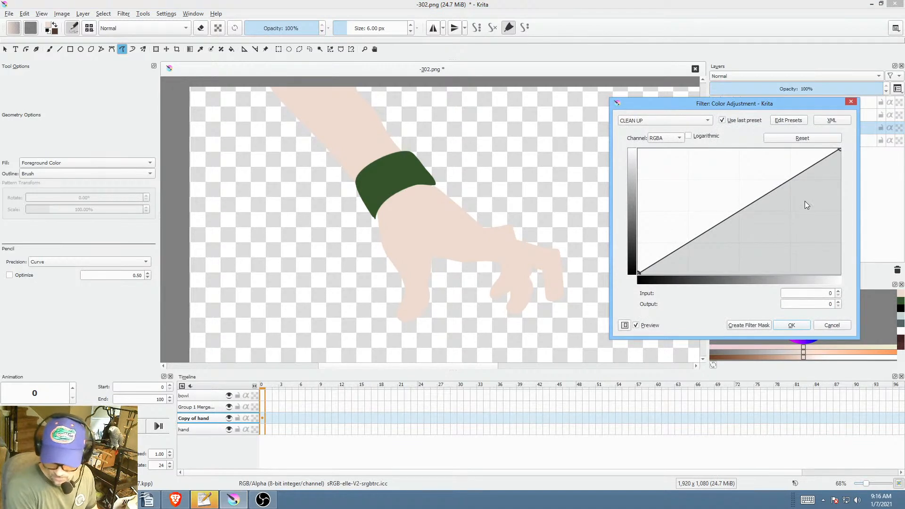
drag(839, 150, 880, 291)
click(806, 326)
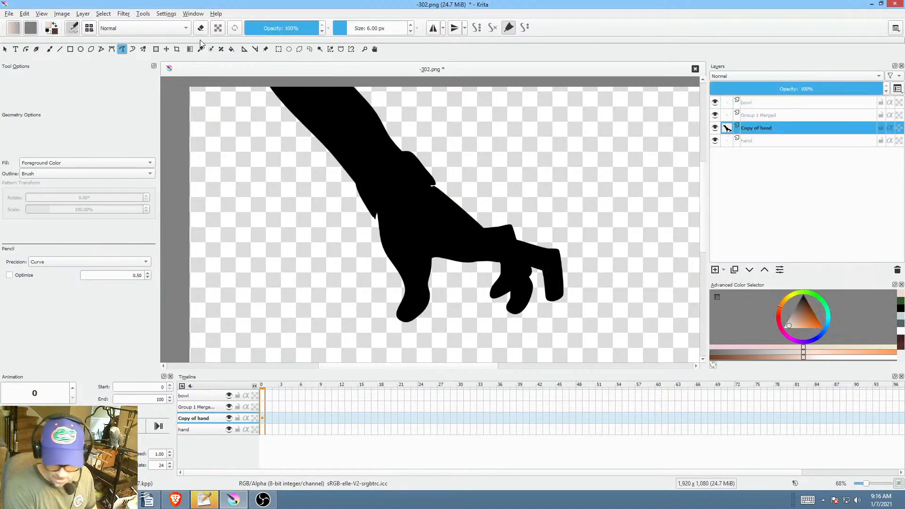
Step: Blur the black hand copy with a 3 px circular radius and move it below the hand layer
click(123, 13)
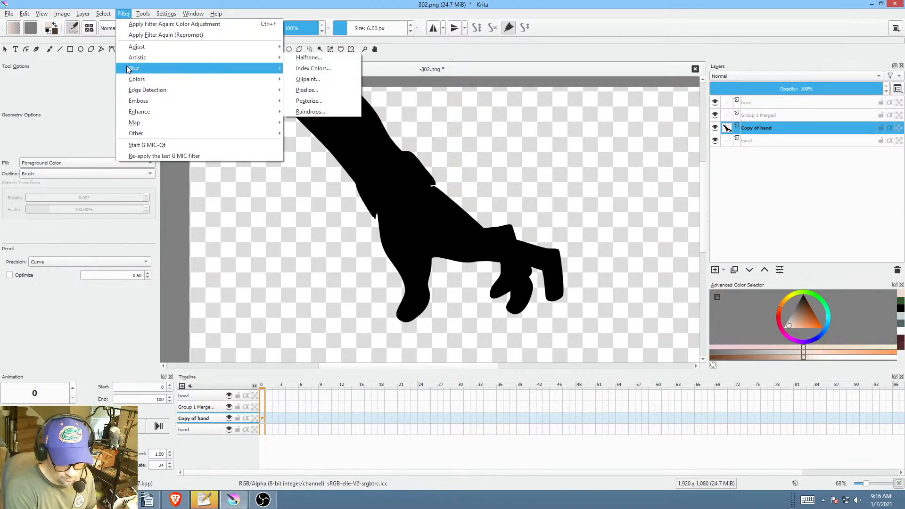
mouse_move(219, 67)
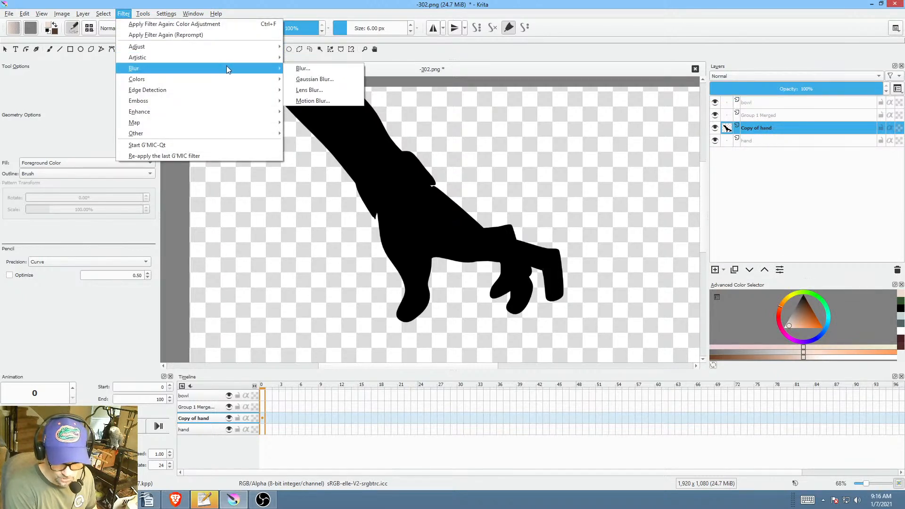
click(302, 68)
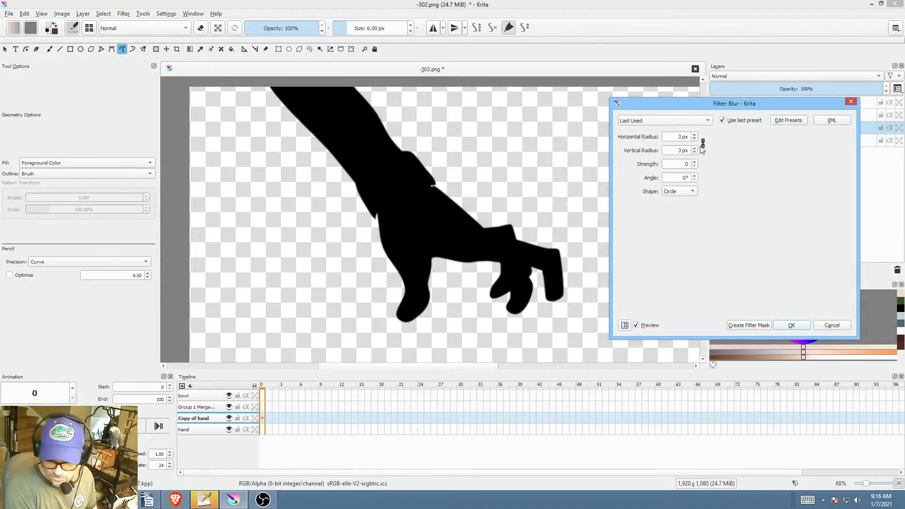
click(797, 326)
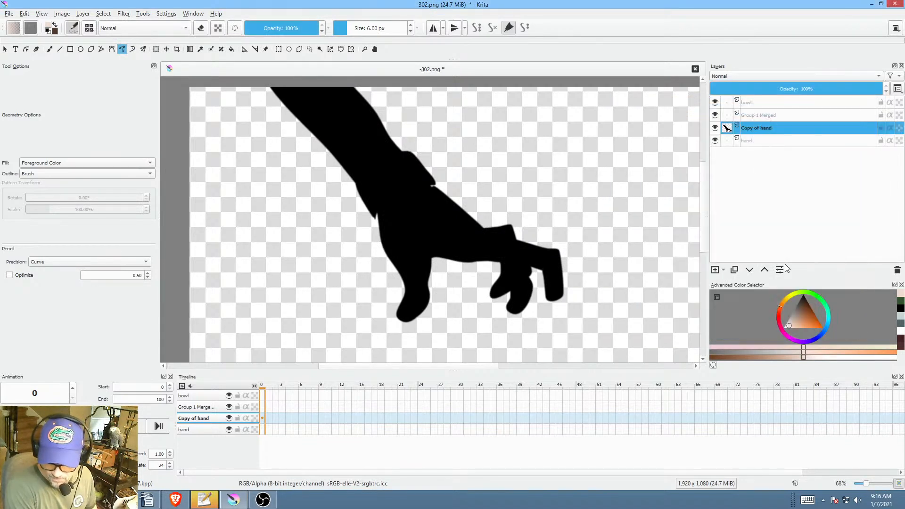
click(749, 270)
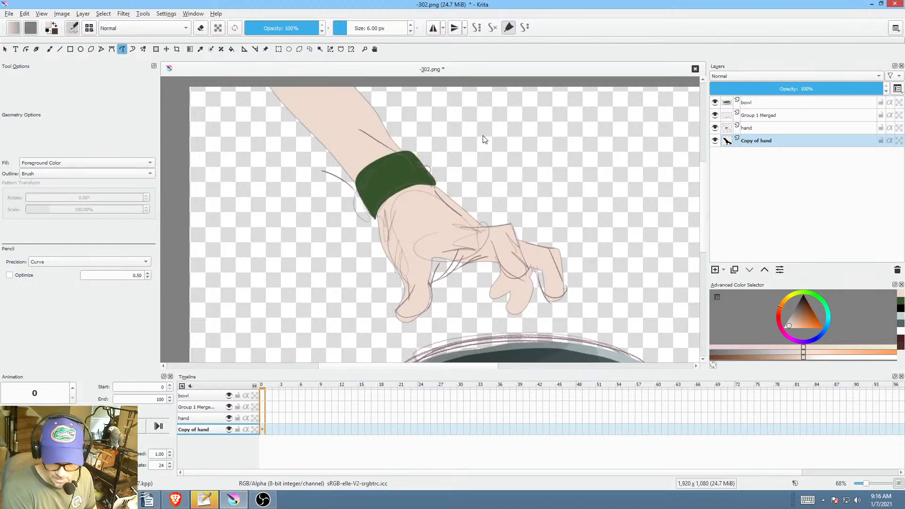
Step: Check the blurred black copy in isolation, restore the full view and hide the Group 1 Merged sketch layer
key(i)
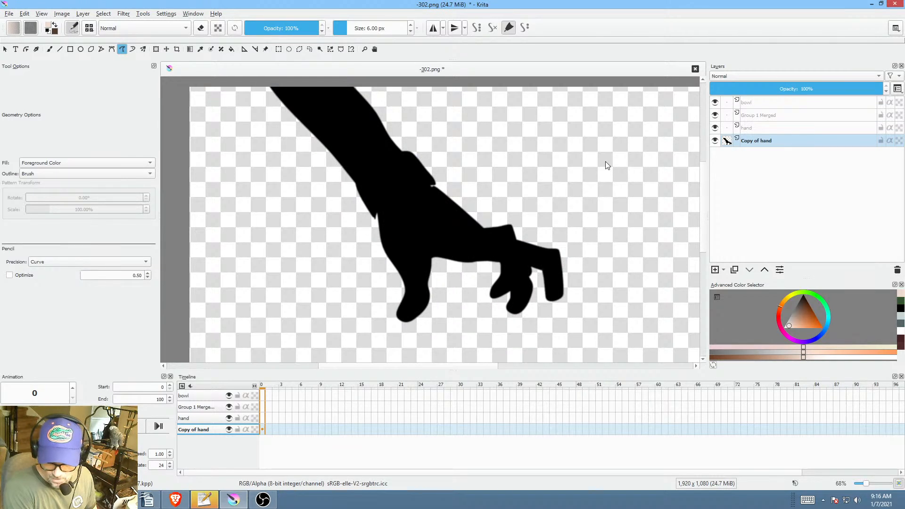
key(i)
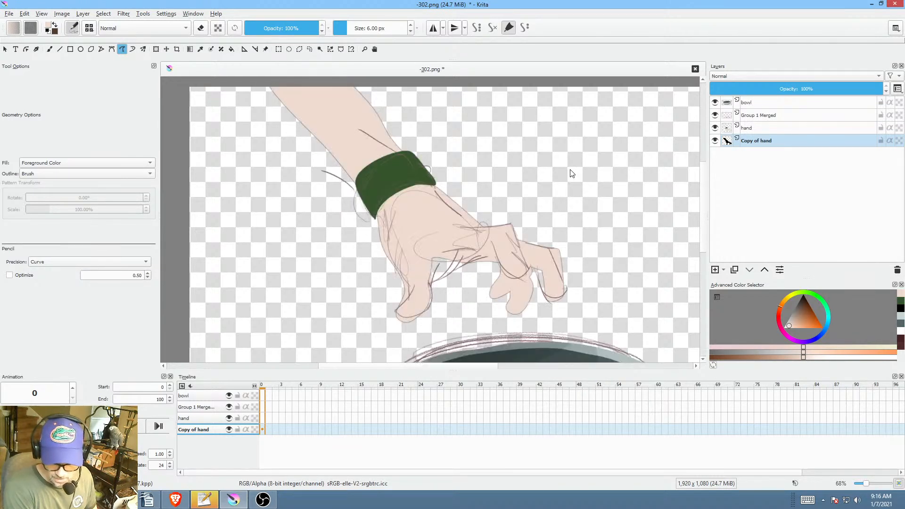
click(715, 116)
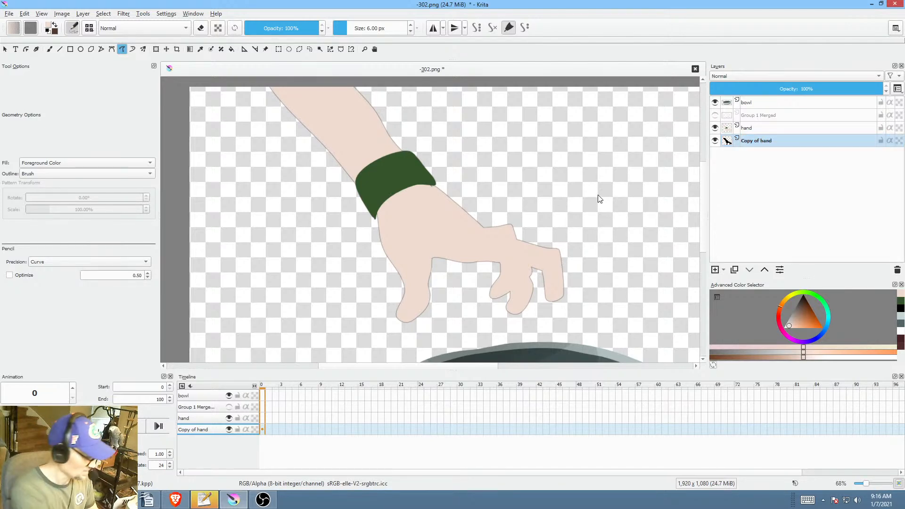
Step: Strengthen the black outline copy with an Alpha channel color adjustment that maps input 86 to output 255
key(ctrl+m)
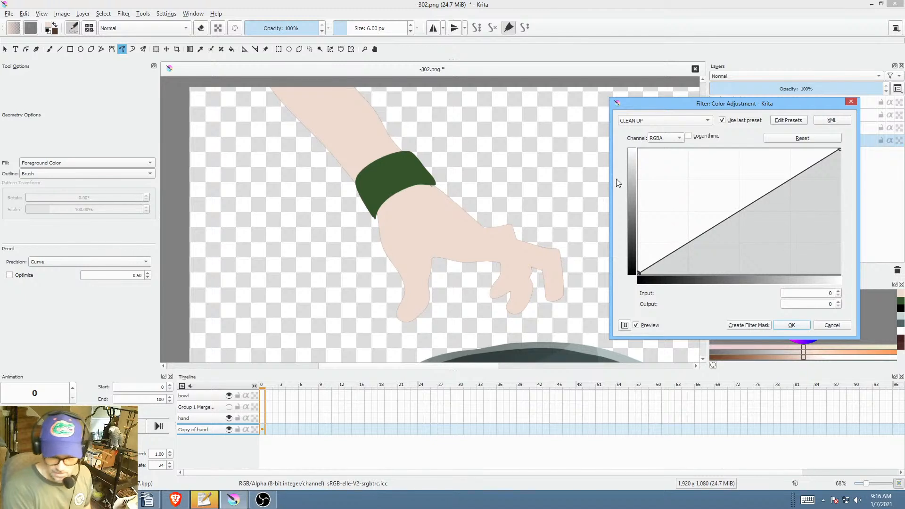
click(679, 138)
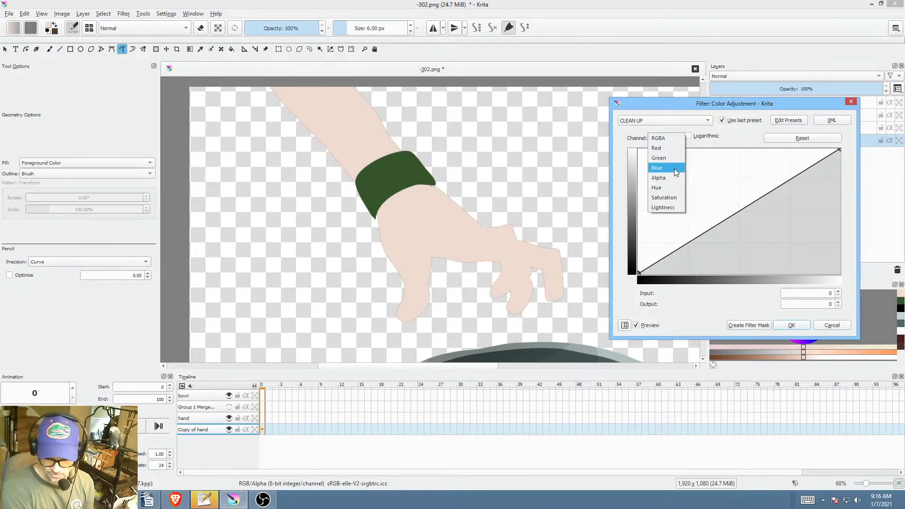
click(660, 179)
drag(684, 272, 772, 289)
drag(841, 150, 707, 133)
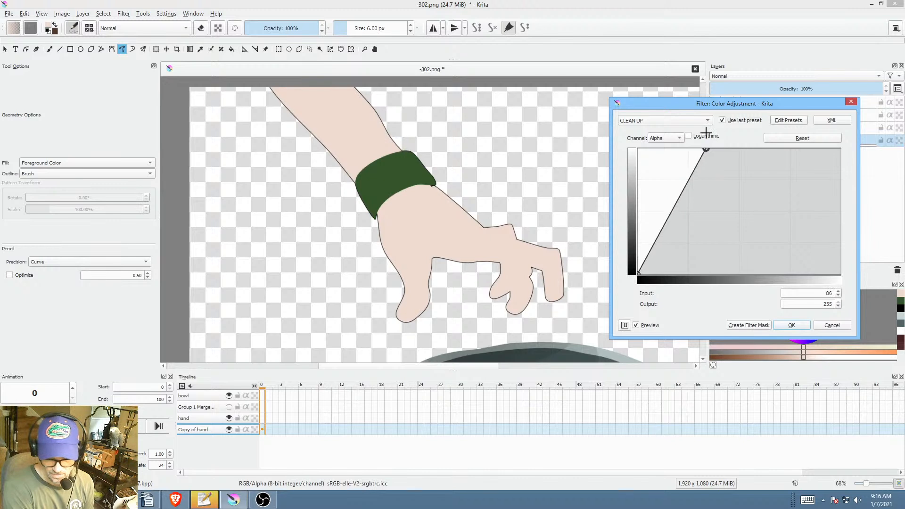
click(794, 326)
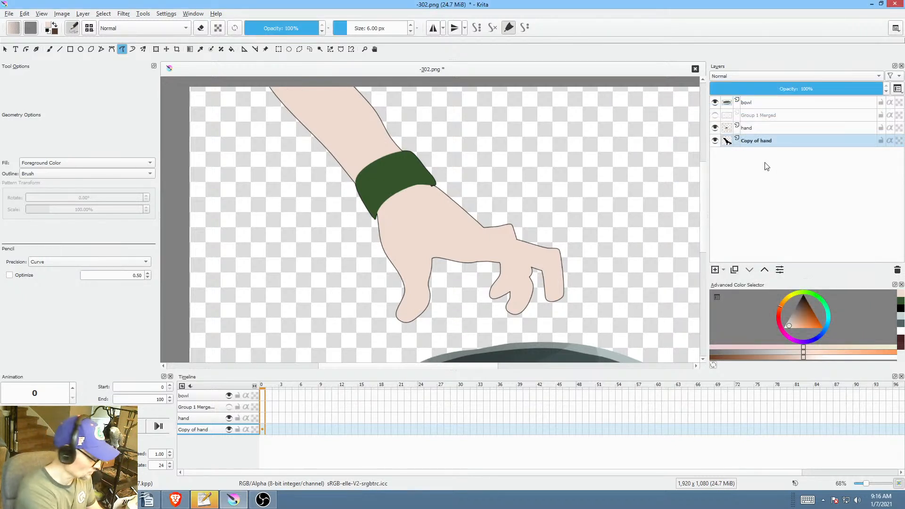
Step: Start a color adjustment on the black hand copy and raise the RGBA curve's black point to output 38
key(ctrl+alt+f)
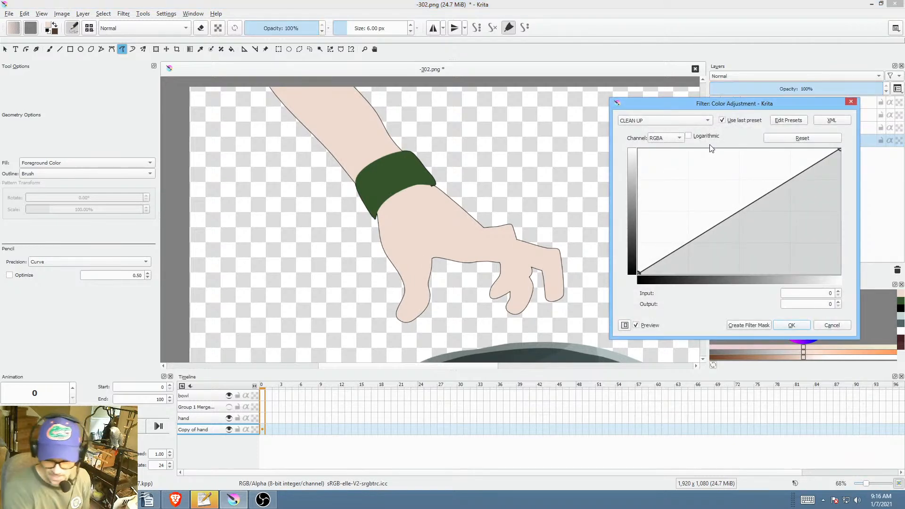
click(672, 140)
click(660, 147)
drag(640, 275, 615, 250)
click(671, 138)
click(668, 130)
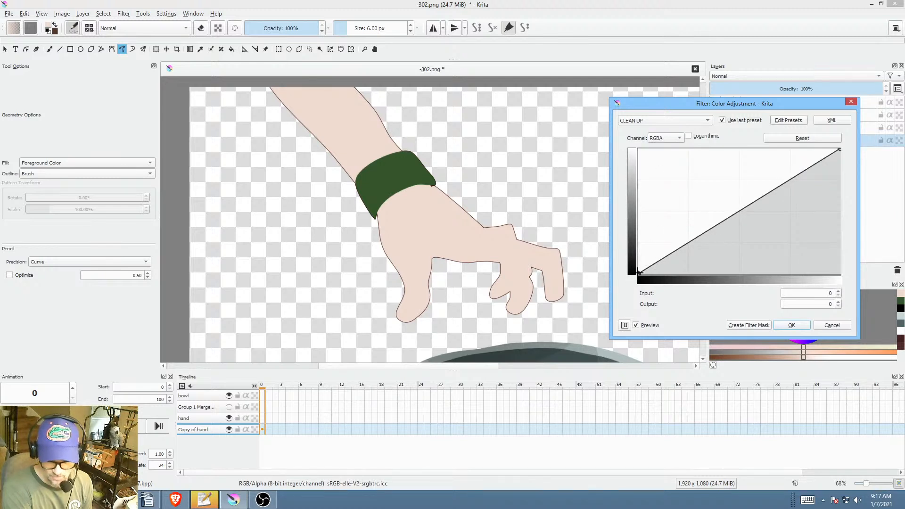
drag(639, 274, 629, 254)
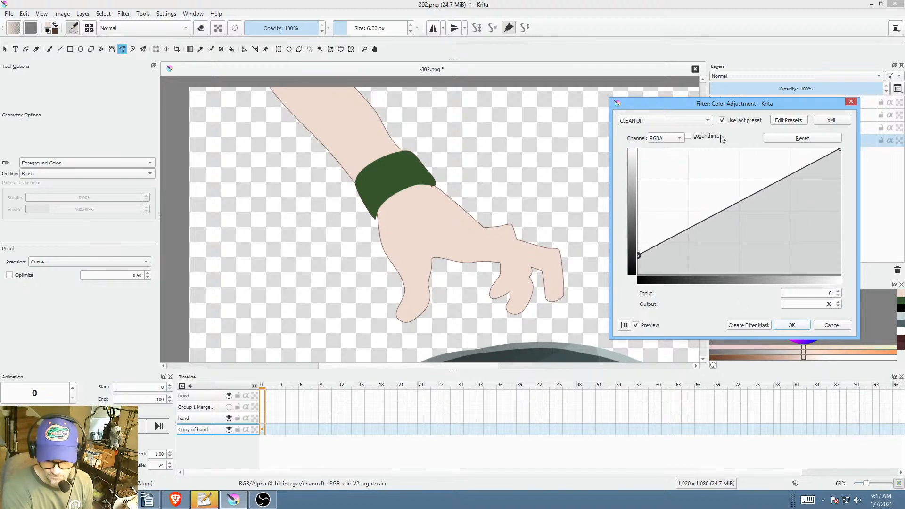
Step: Adjust the Alpha channel curve so that input 53 maps to output 255
click(666, 137)
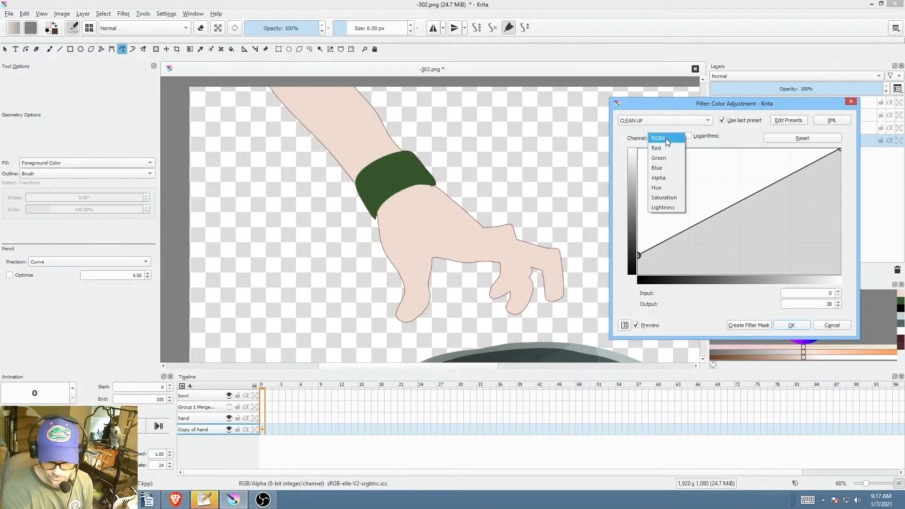
click(666, 178)
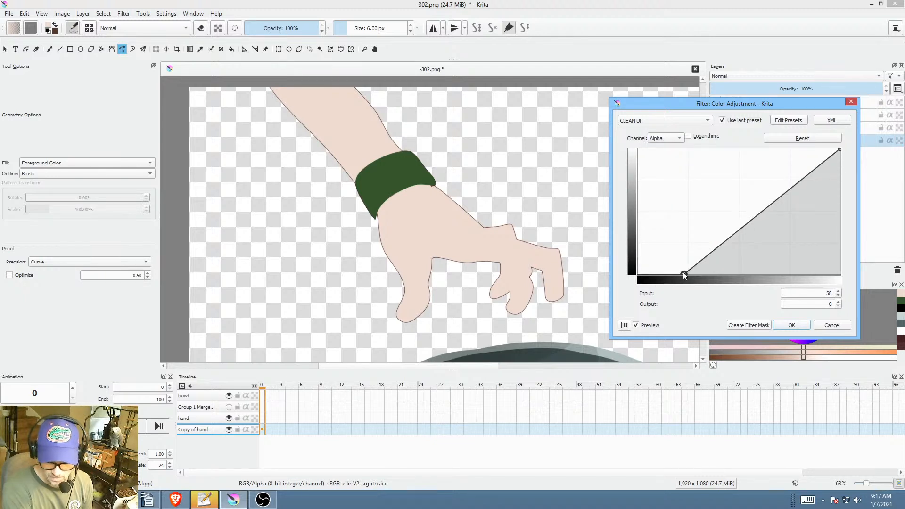
drag(684, 273, 639, 274)
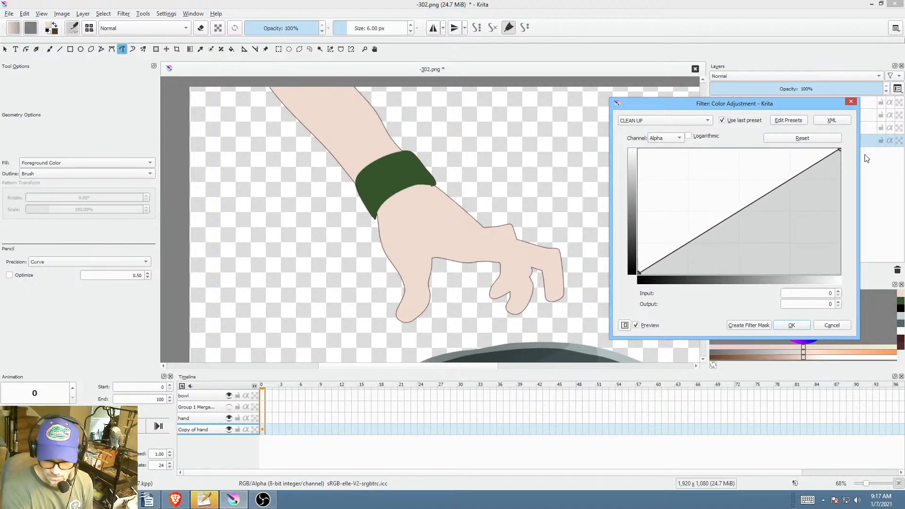
drag(840, 149, 680, 115)
Step: Raise the RGBA curve's black point to output 79 and apply the color adjustment
click(672, 137)
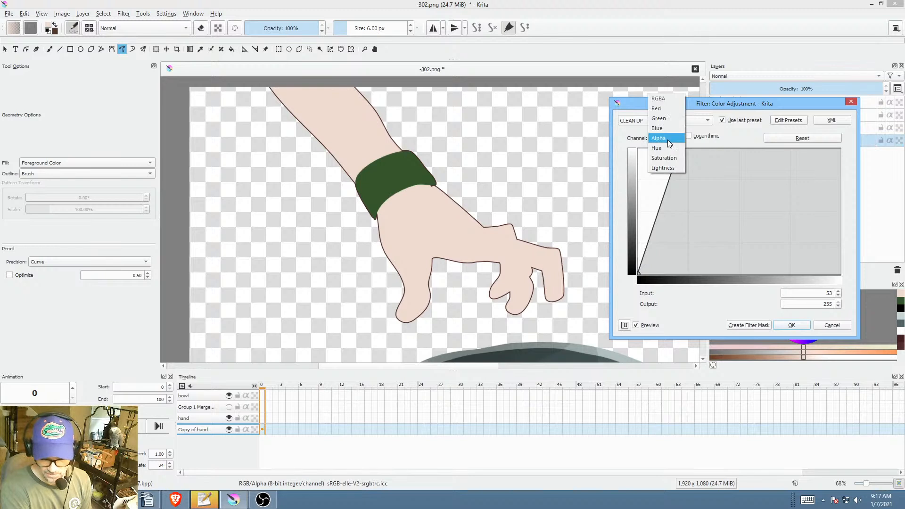
click(672, 94)
drag(638, 256, 624, 235)
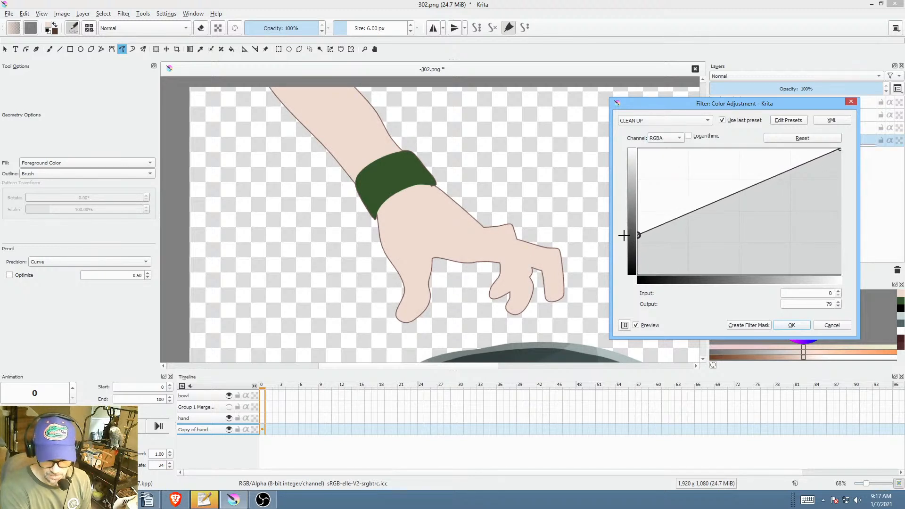
click(792, 326)
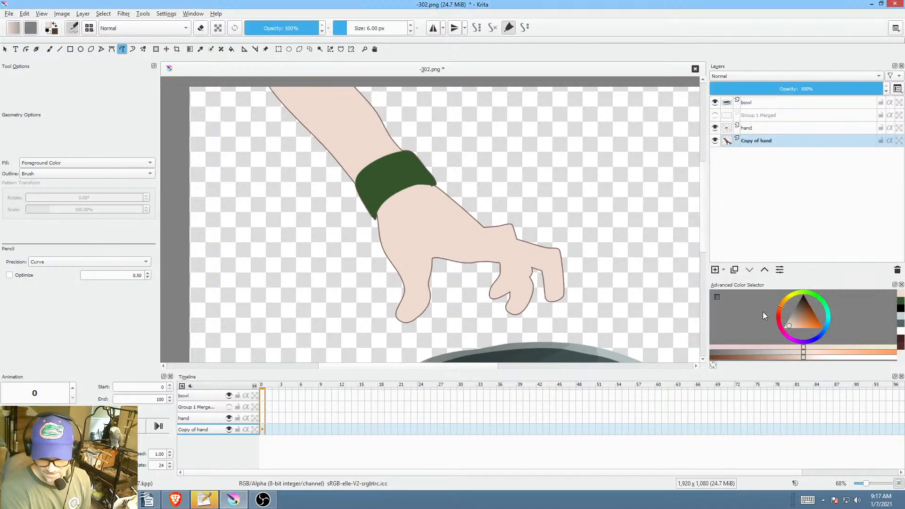
Step: Merge the hand layer down into its outline copy and ready the freehand brush with a dark brown color
click(783, 129)
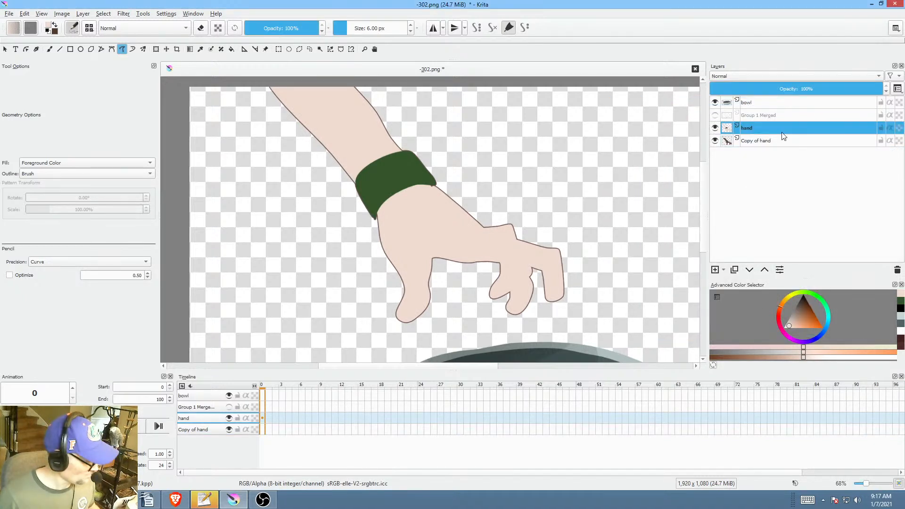
key(shift+Delete)
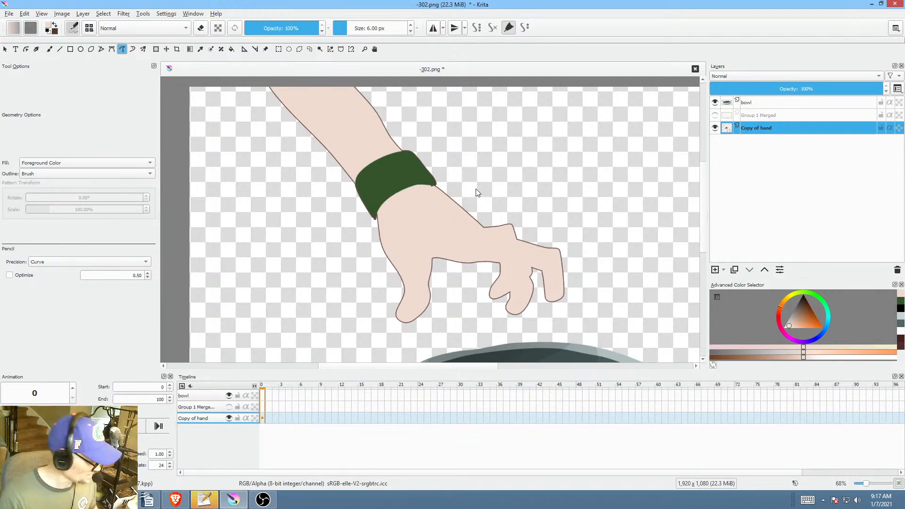
key(b)
click(802, 302)
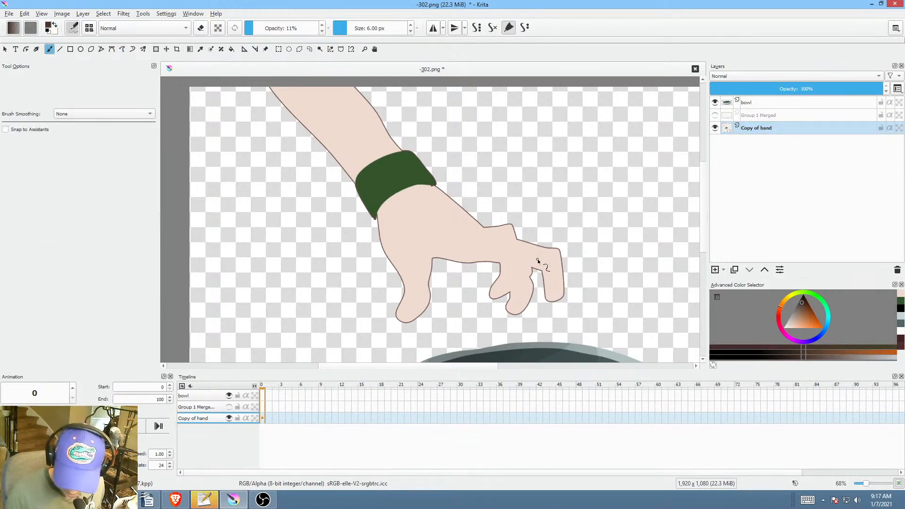
scroll(566, 247, up, 3)
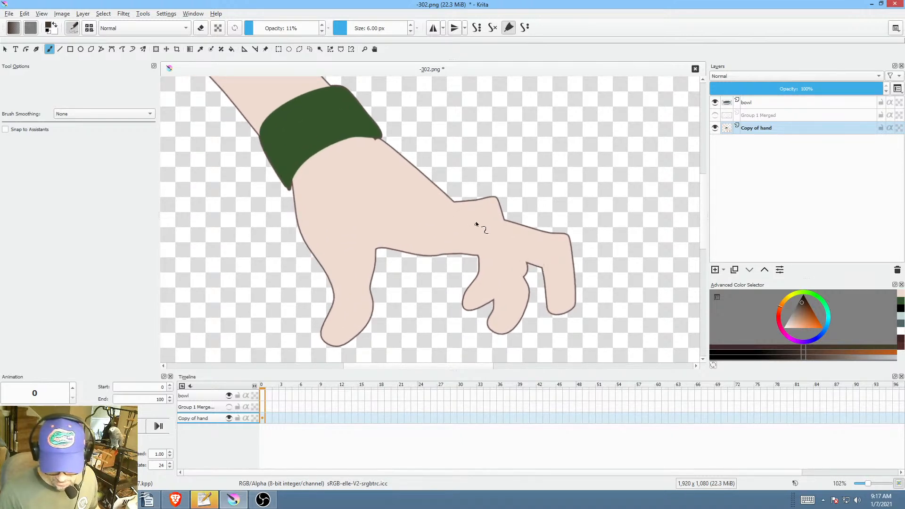
Step: Show the Group 1 Merged sketch layer again and rename it "hand"
click(715, 116)
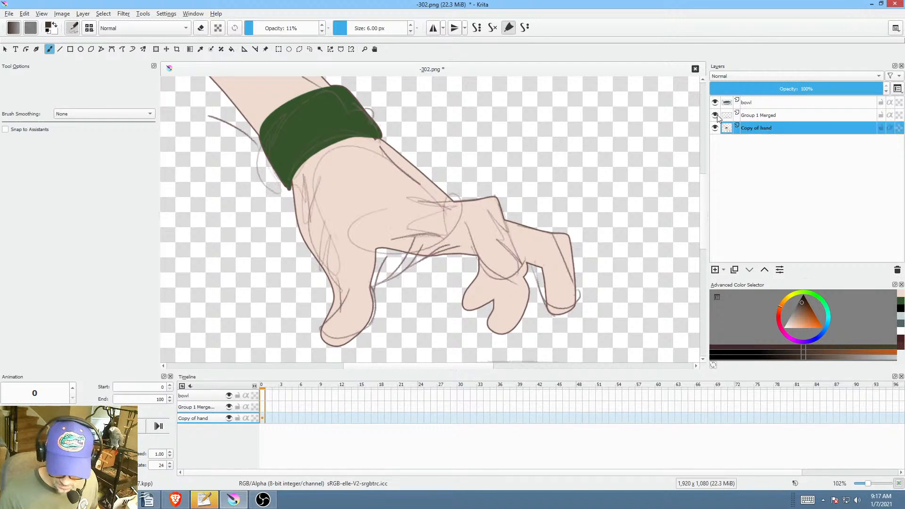
click(774, 103)
click(797, 114)
double_click(781, 115)
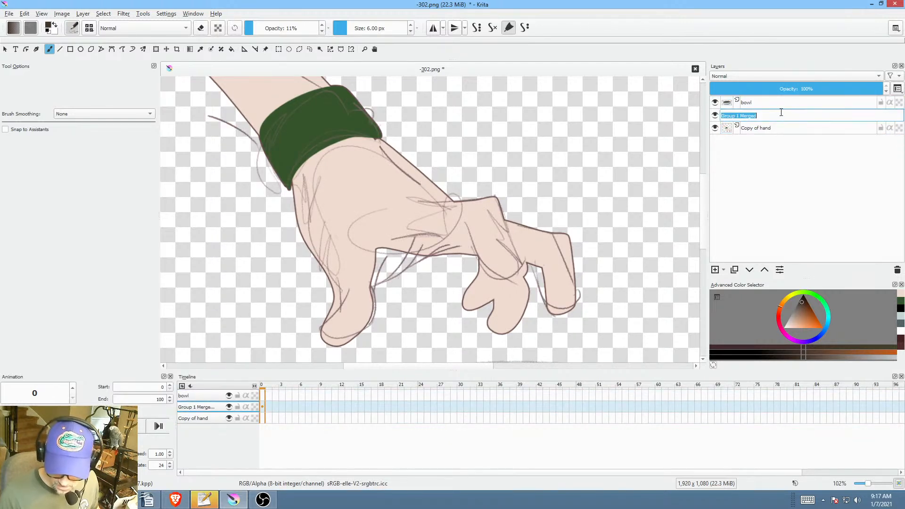
text(hand)
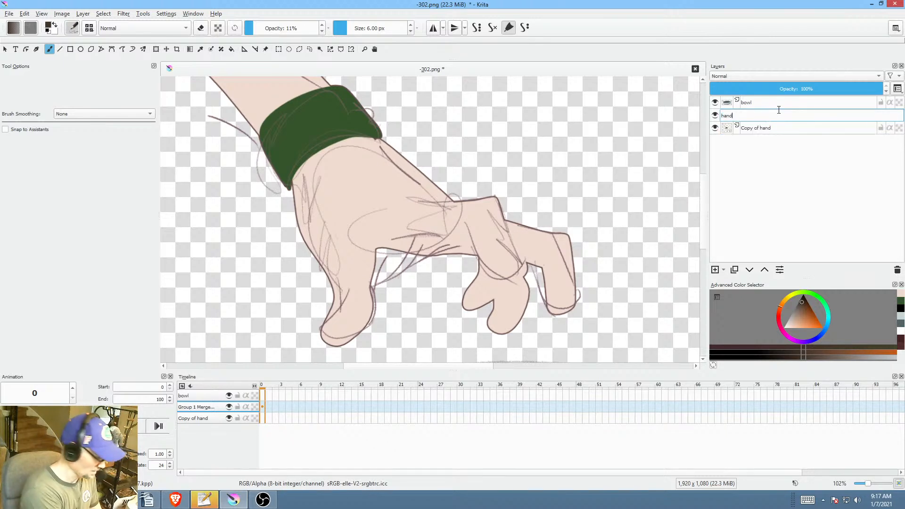
key(Return)
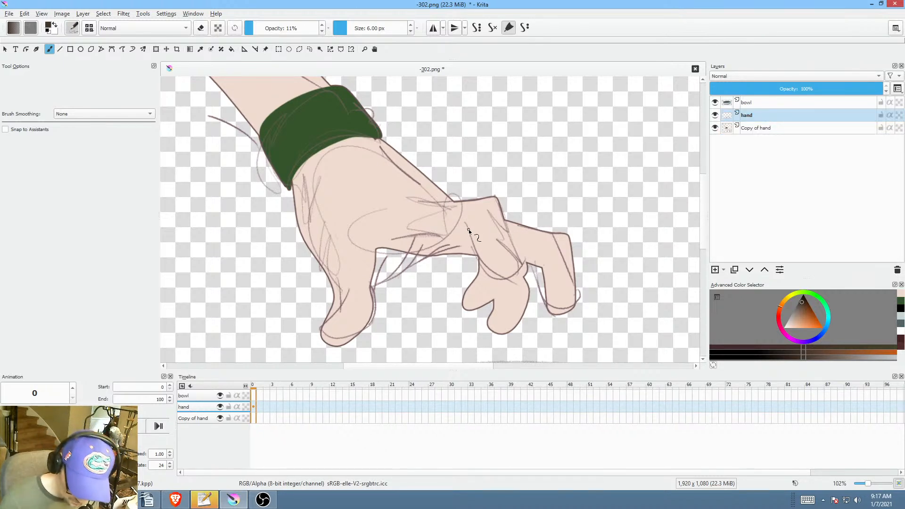
Step: Raise the brush opacity to 100%
key(i)
key(i)
key(i)
key(i)
key(i)
key(i)
key(i)
key(i)
key(i)
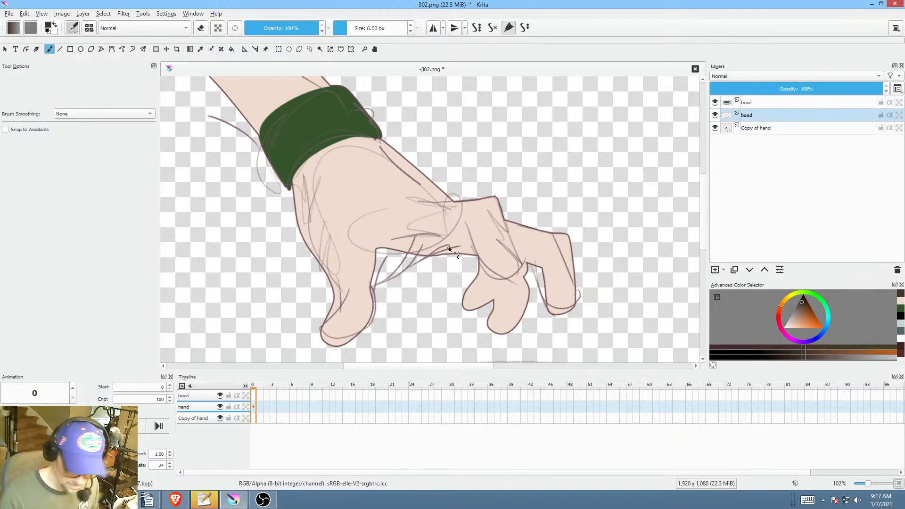
Step: Toggle the visibility of the Copy of hand and hand layers to check what each one contains
click(716, 128)
click(715, 128)
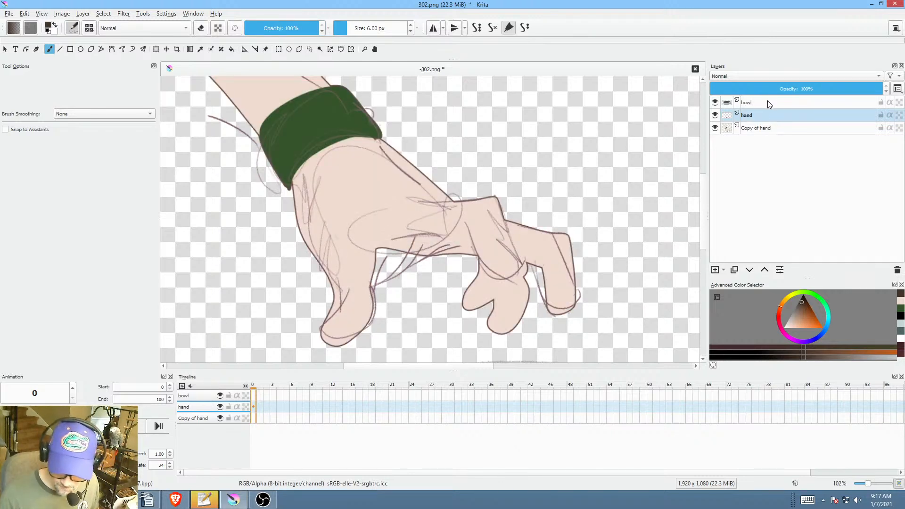
click(769, 103)
click(782, 128)
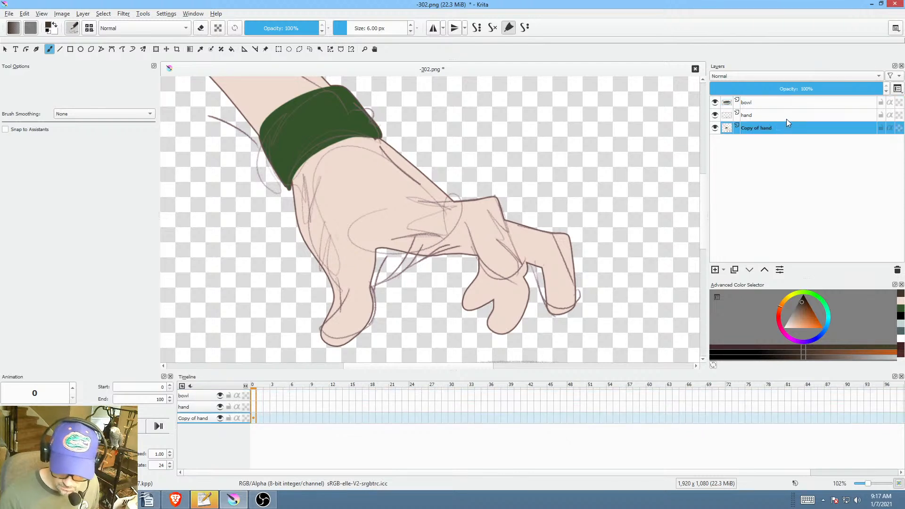
click(771, 114)
click(715, 116)
click(716, 115)
Step: Rename the rough line layer "sketch" and the colored Copy of hand layer "hand"
double_click(772, 115)
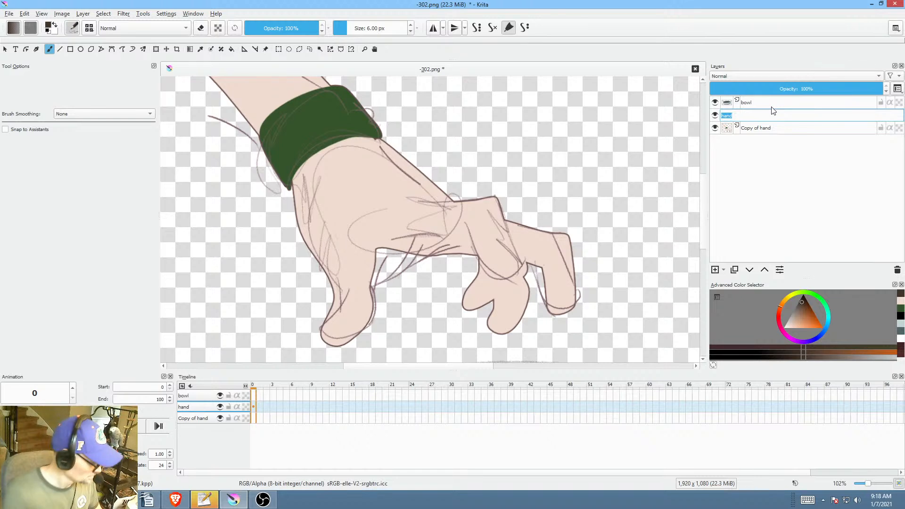
text(sket)
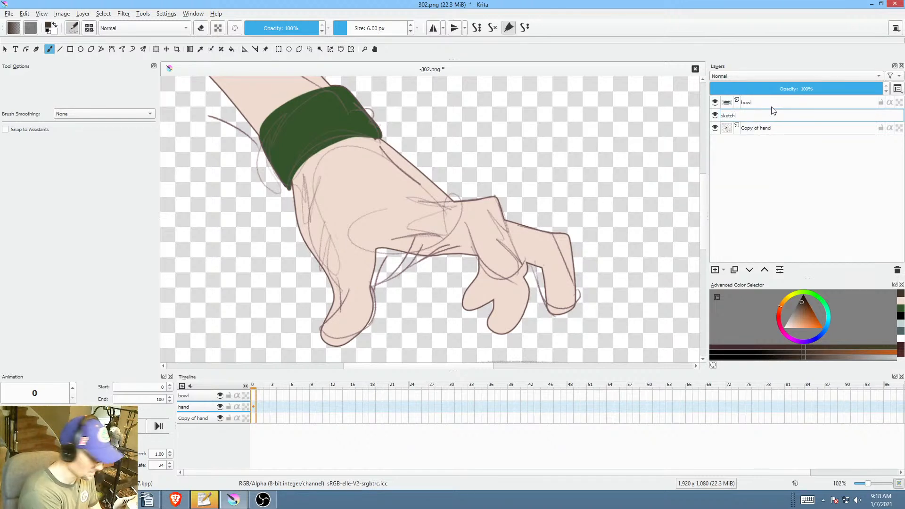
text(ch)
key(Return)
double_click(782, 126)
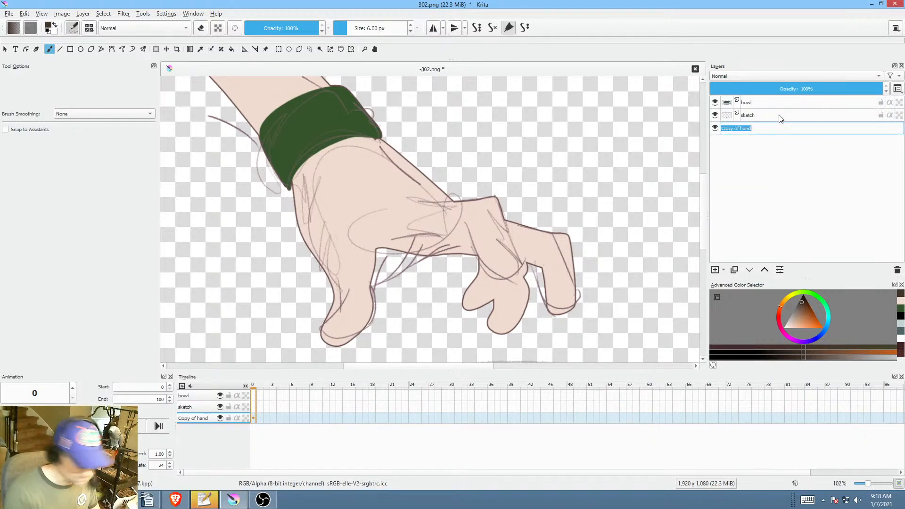
text(hand)
key(Return)
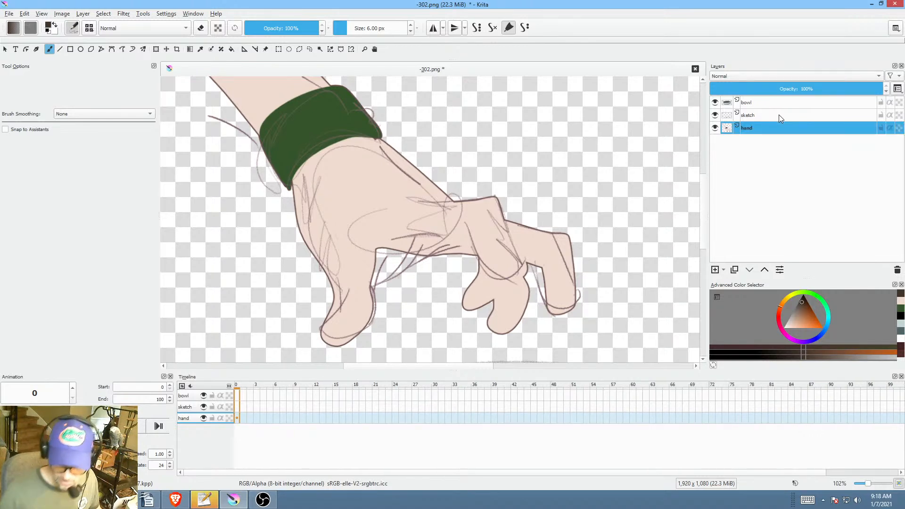
Step: Lower the sketch layer's opacity to 24%
click(764, 114)
drag(802, 89, 734, 88)
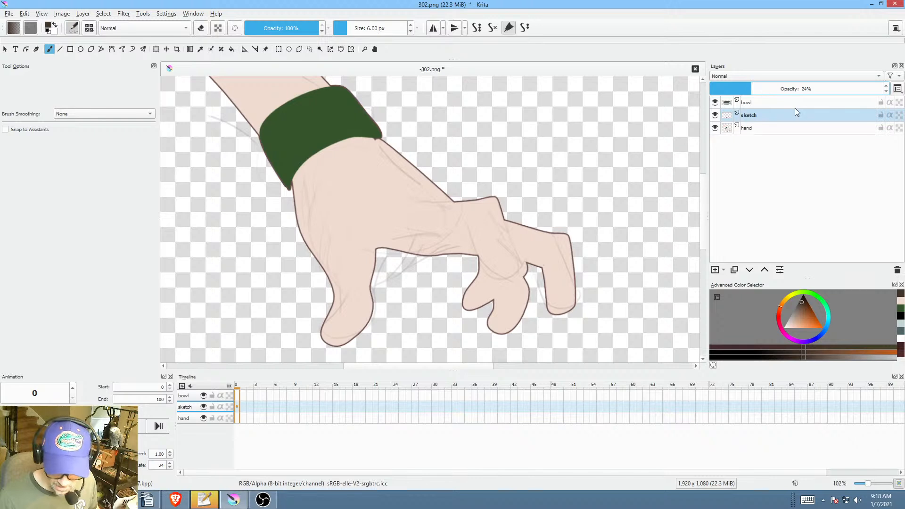
Step: Draw the finger separations, knuckle creases and fingernail lines in dark brown on the hand layer, following the faint sketch
click(767, 129)
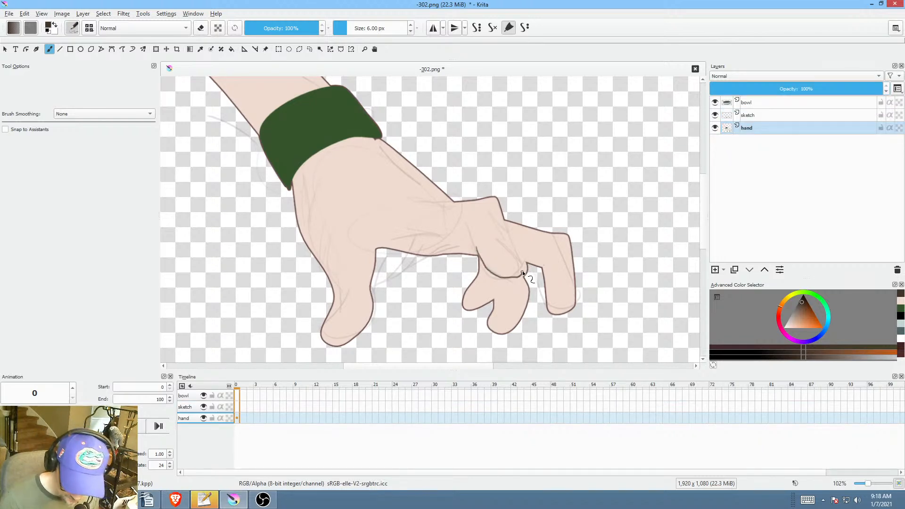
click(803, 307)
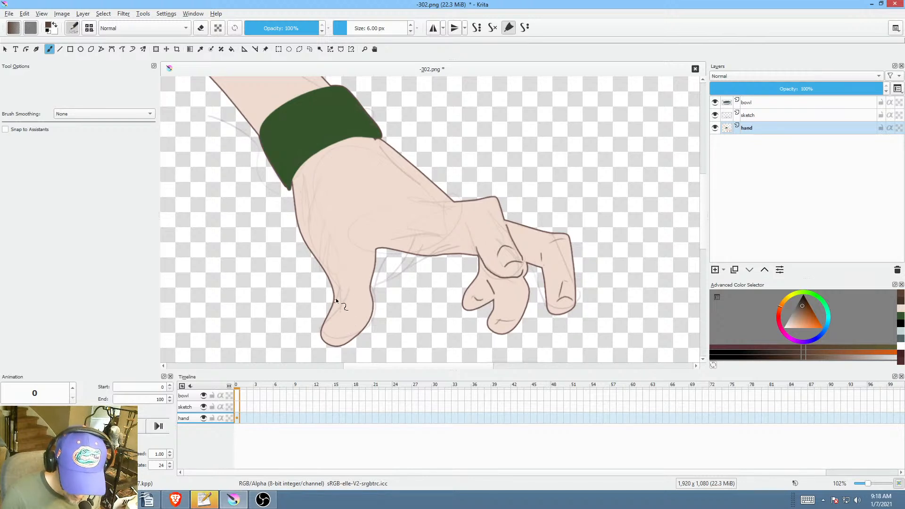
mouse_move(448, 185)
mouse_down()
mouse_move(549, 317)
mouse_move(523, 256)
mouse_up()
Step: Delete the sketch layer
click(766, 116)
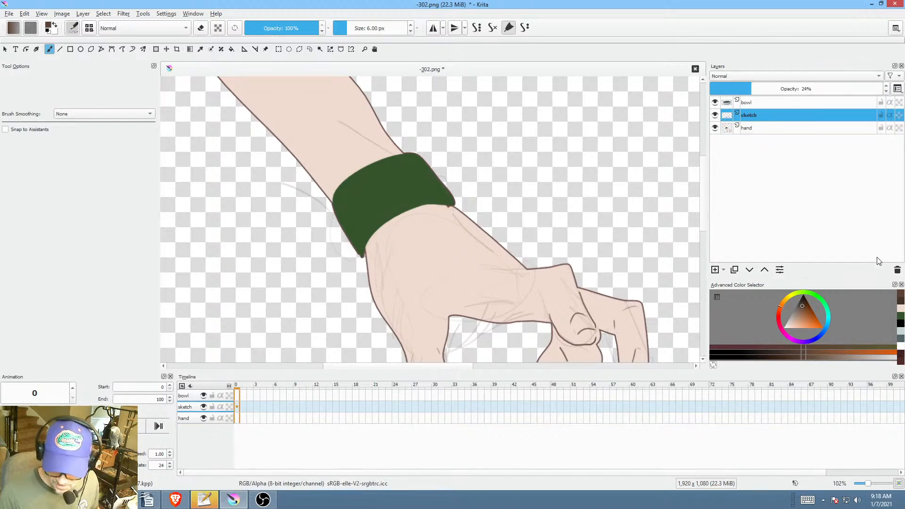
click(897, 269)
scroll(584, 266, down, 2)
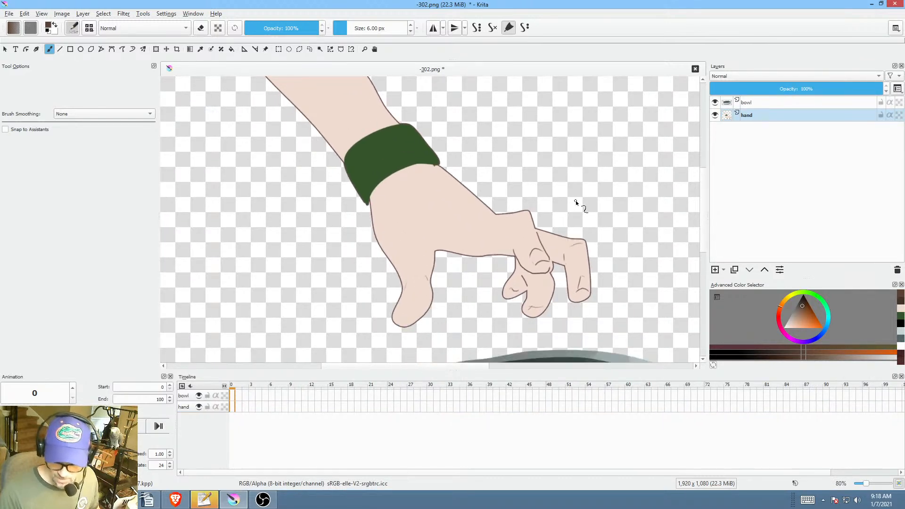
drag(590, 222, 597, 226)
Step: Set up shading on the hand layer with black as the color, Preserve Alpha enabled and the Freehand Path tool active
click(770, 114)
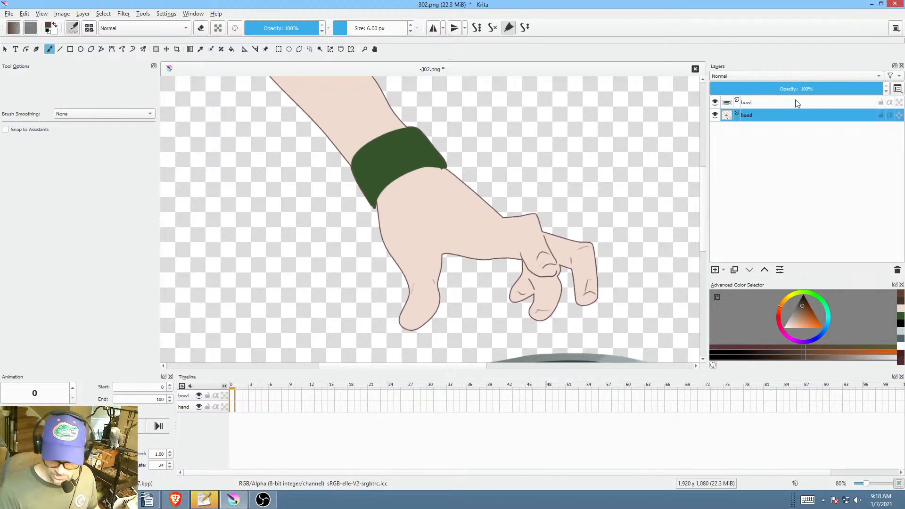
drag(802, 318, 803, 278)
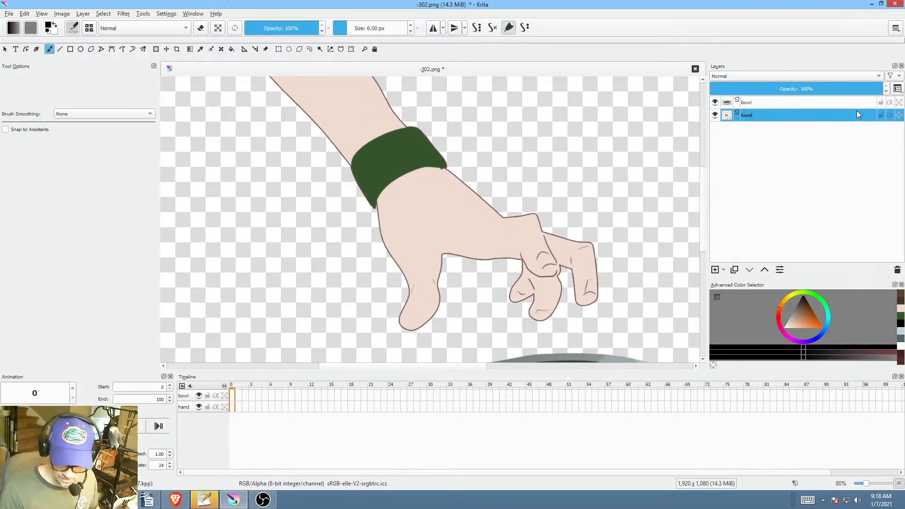
key(slash)
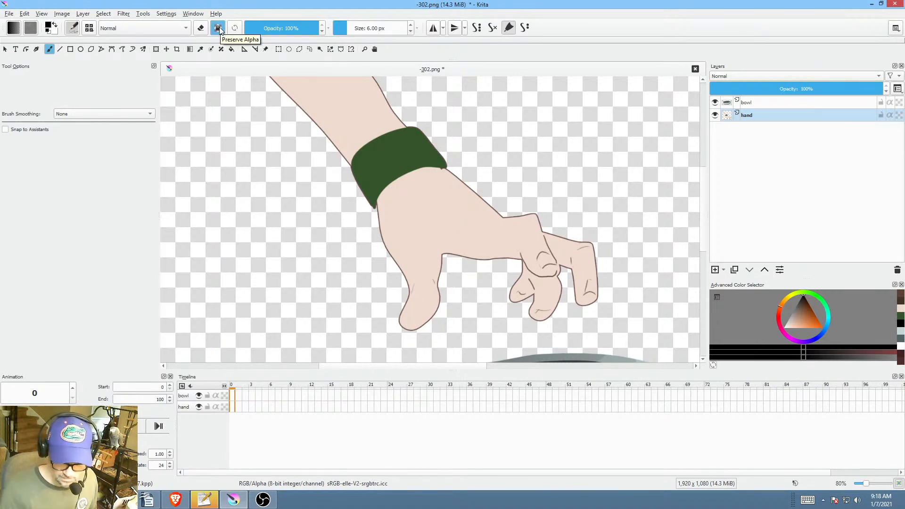
key(p)
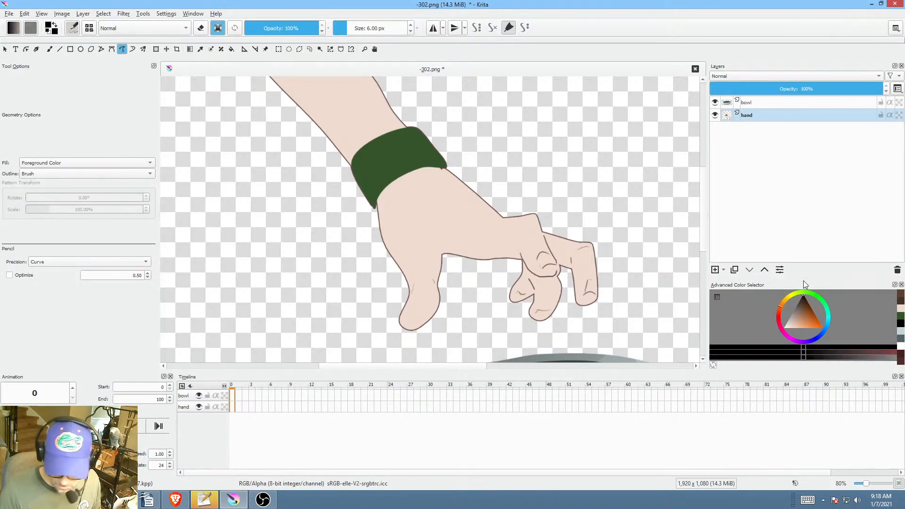
Step: Shade the underside of the palm and fingers on the hand layer with filled freehand shapes at 12% brush opacity
drag(311, 29, 251, 36)
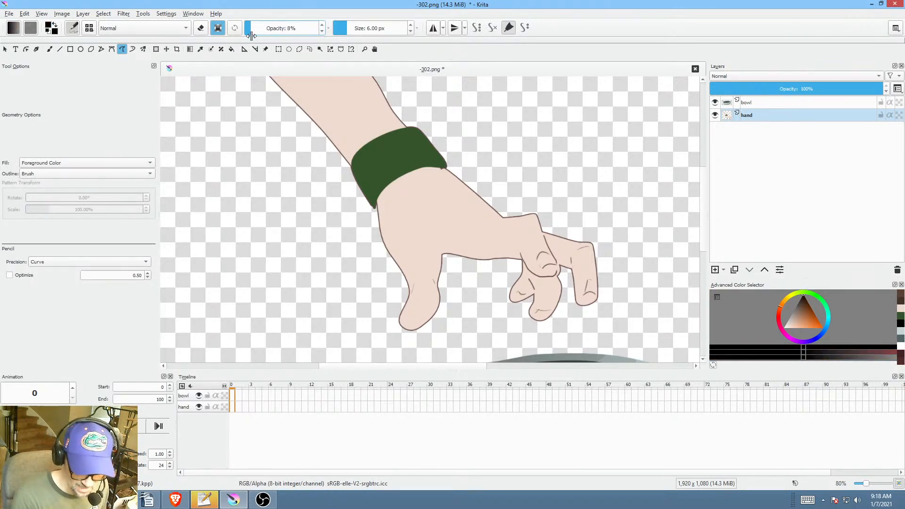
click(276, 30)
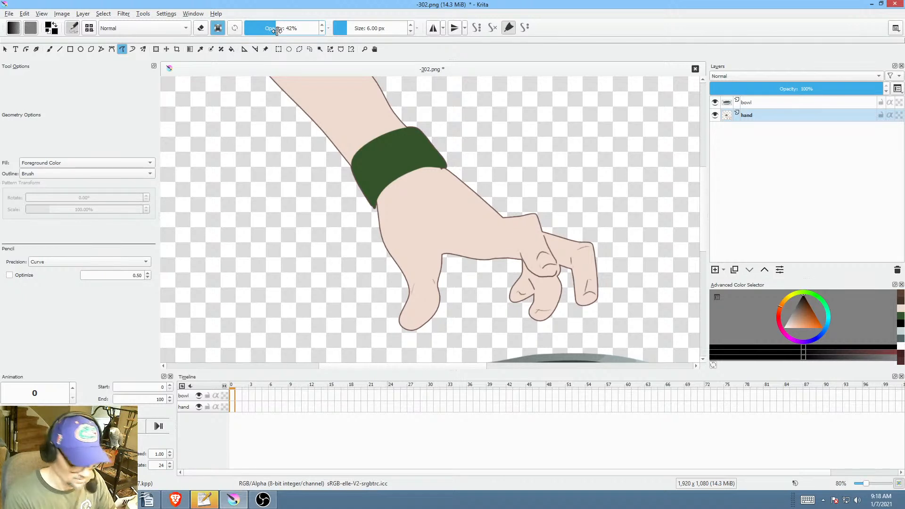
click(277, 30)
text(12)
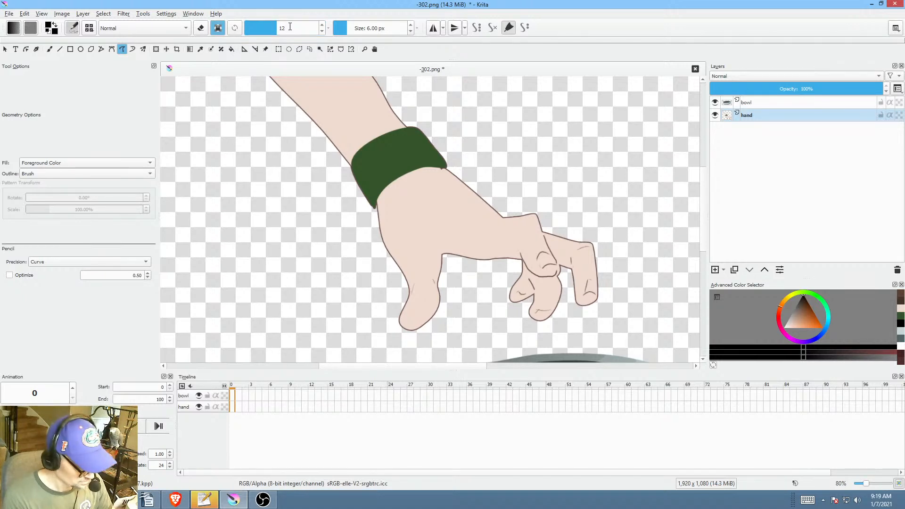
key(Return)
drag(565, 253, 573, 249)
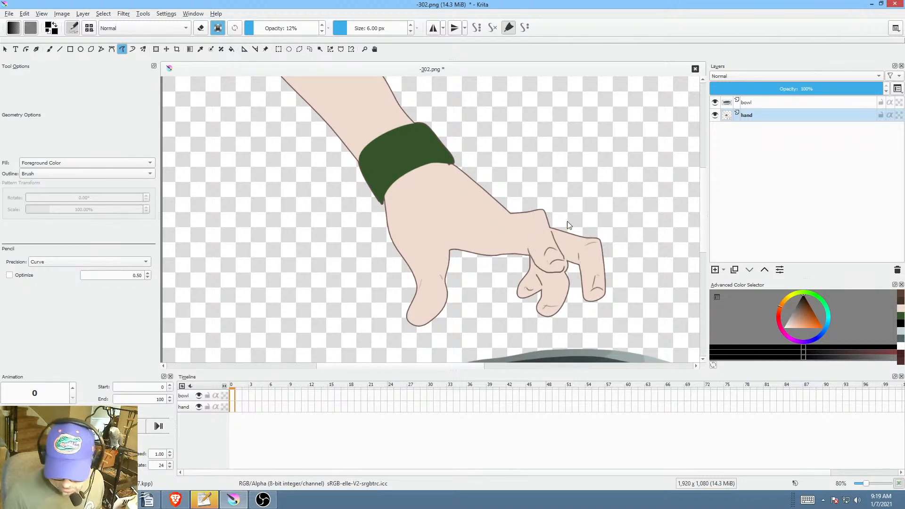
mouse_move(607, 297)
mouse_down()
mouse_move(583, 254)
mouse_move(559, 243)
mouse_move(565, 259)
mouse_move(556, 268)
mouse_move(528, 236)
mouse_move(488, 240)
mouse_up()
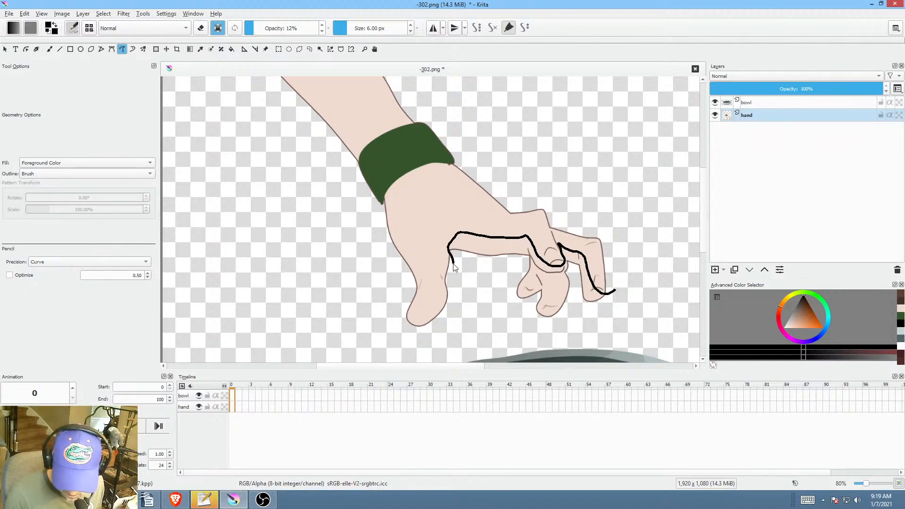
mouse_move(464, 316)
mouse_down()
mouse_move(530, 337)
mouse_move(592, 325)
mouse_up()
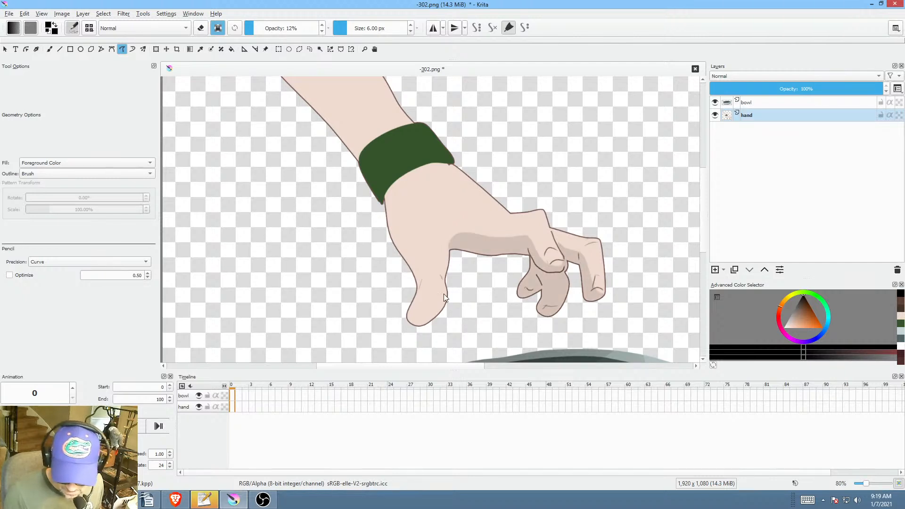
Step: Shade the thumb tip and the thumb-side edge of the hand, green wristband and forearm with filled freehand shapes
drag(426, 315, 396, 323)
scroll(495, 295, left, 2)
scroll(467, 325, up, 2)
drag(451, 319, 440, 244)
mouse_move(373, 152)
mouse_down()
mouse_move(285, 160)
mouse_move(364, 328)
mouse_up()
Step: Layer a second, darker shadow shape beneath the palm and over the two rear fingers
drag(605, 242, 593, 216)
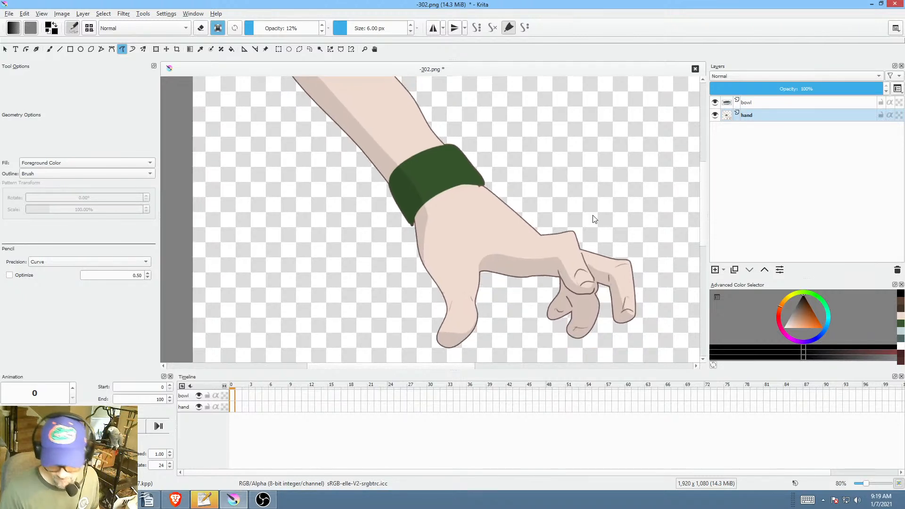
drag(562, 270, 548, 253)
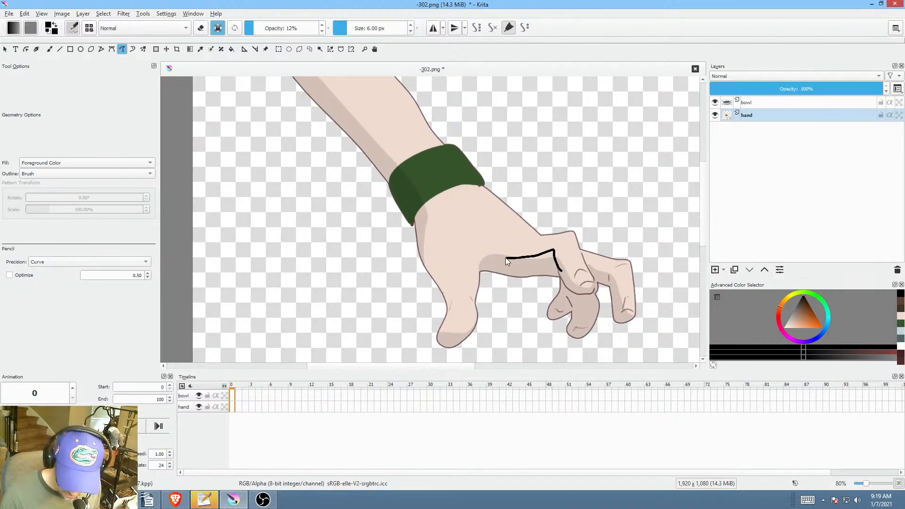
mouse_move(503, 270)
mouse_down()
mouse_move(542, 291)
mouse_move(561, 267)
mouse_move(593, 292)
mouse_move(578, 347)
mouse_move(613, 294)
mouse_up()
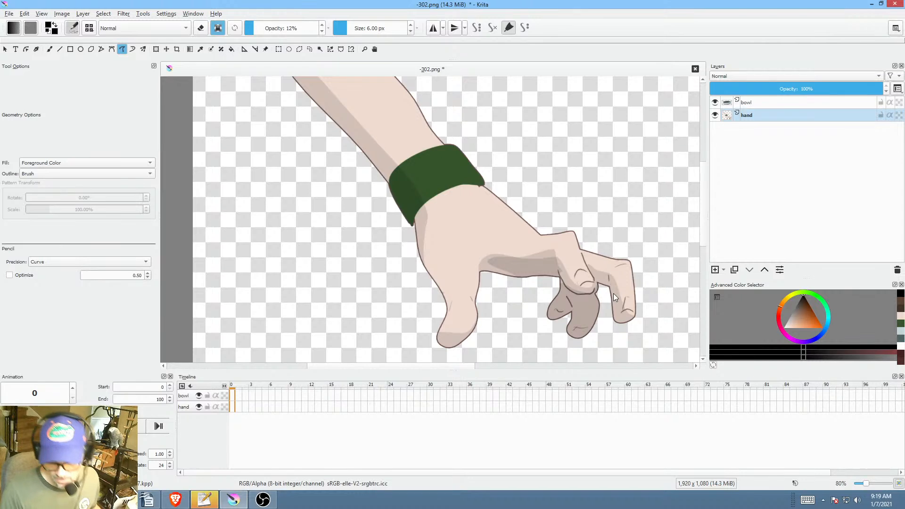
scroll(580, 233, down, 2)
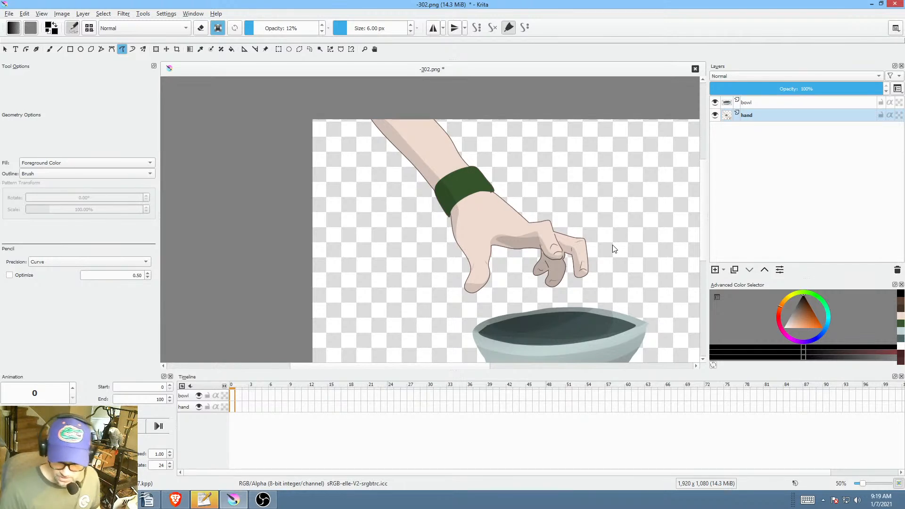
Step: Create a keyframe at frame 0 of the bowl layer and make the bowl the active layer
click(763, 117)
click(234, 393)
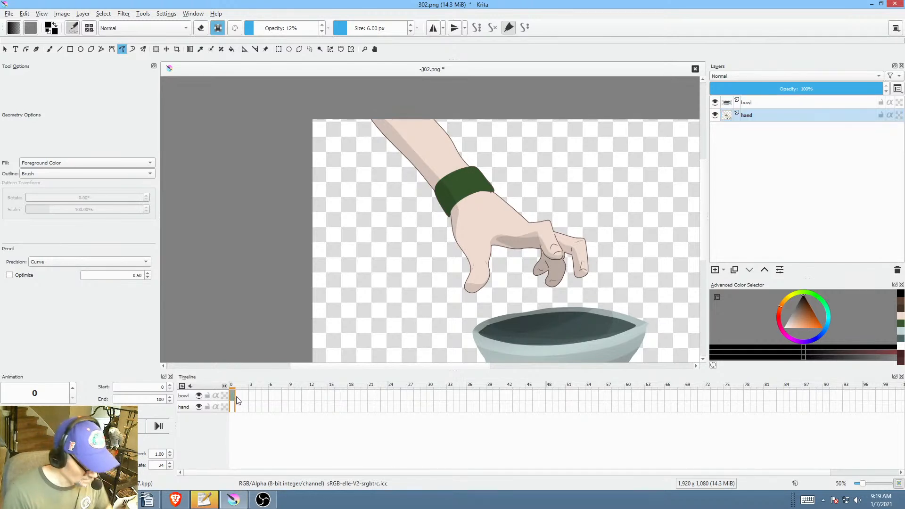
click(778, 102)
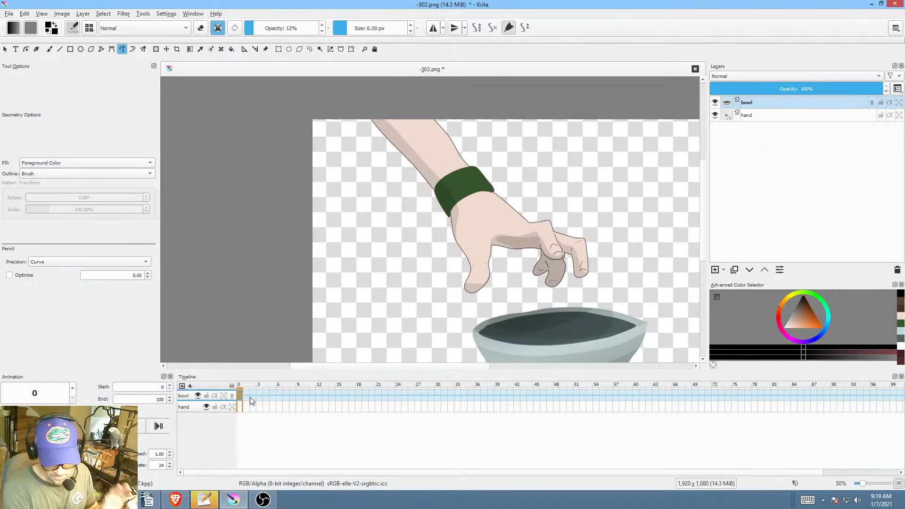
Step: Set the animation's frame rate to 8
drag(524, 245, 460, 205)
key(space)
key(space)
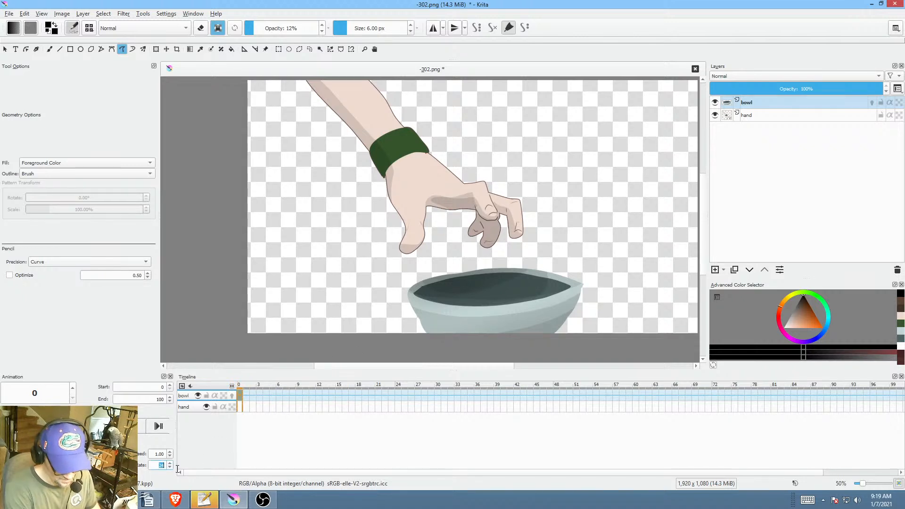
text(8)
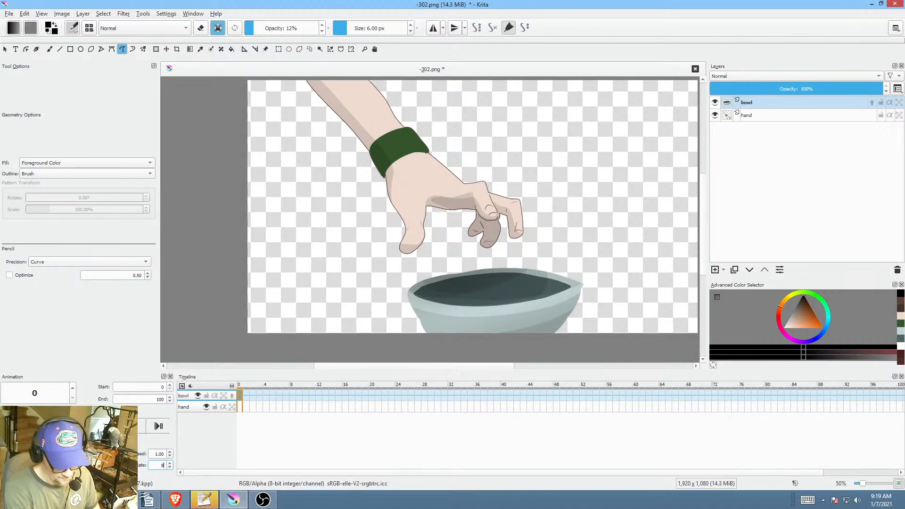
key(Return)
key(space)
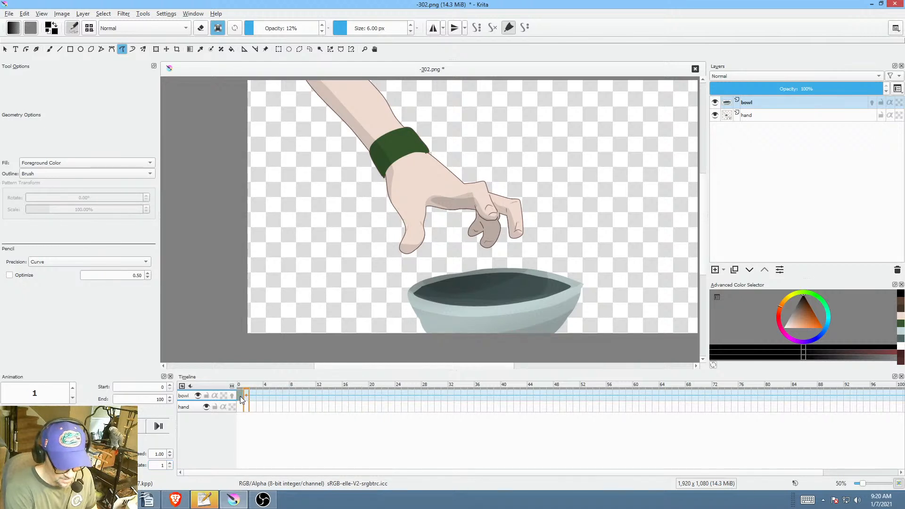
double_click(169, 465)
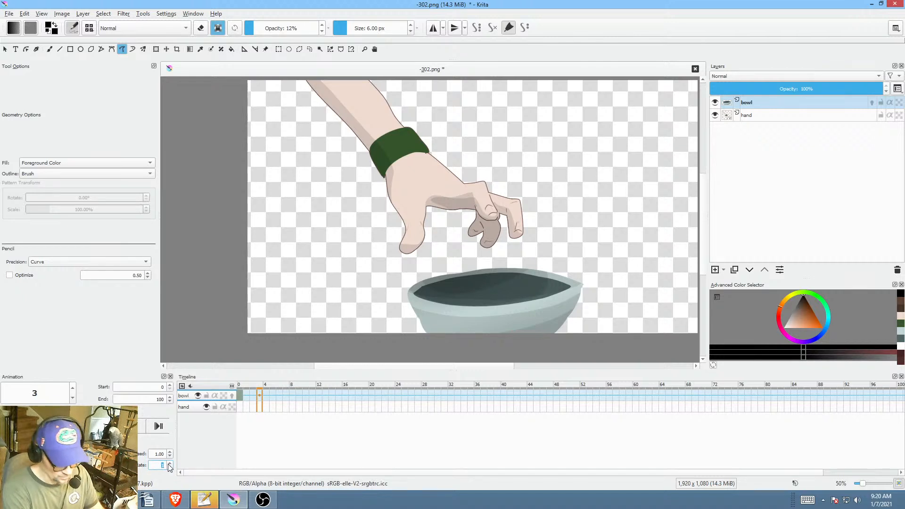
click(87, 426)
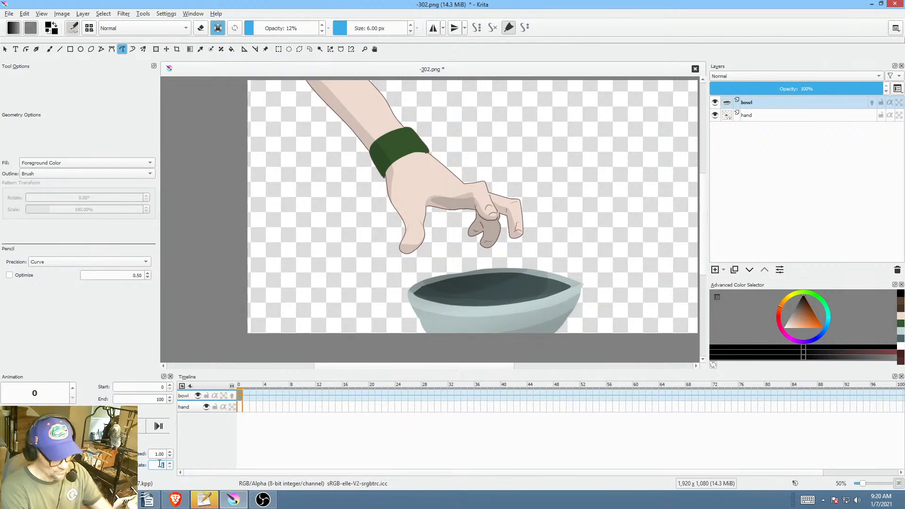
text(8)
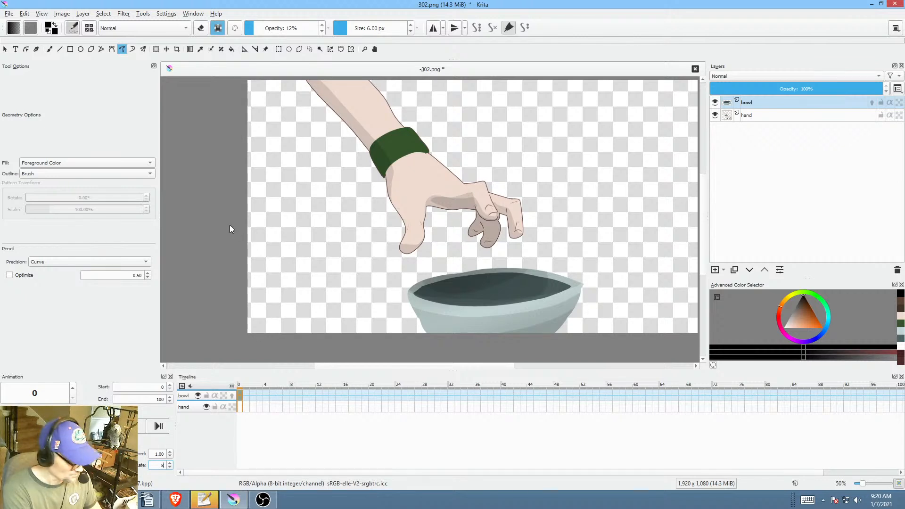
Step: Switch to the freehand Brush tool at 100% opacity and advance the timeline from frame 0 to frame 12
text(b)
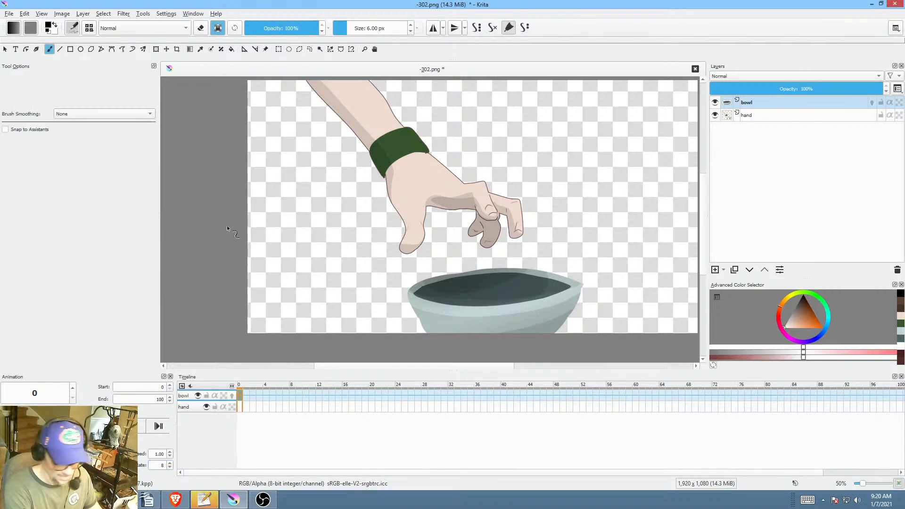
mouse_move(218, 241)
mouse_down()
mouse_move(222, 226)
mouse_move(217, 235)
mouse_up()
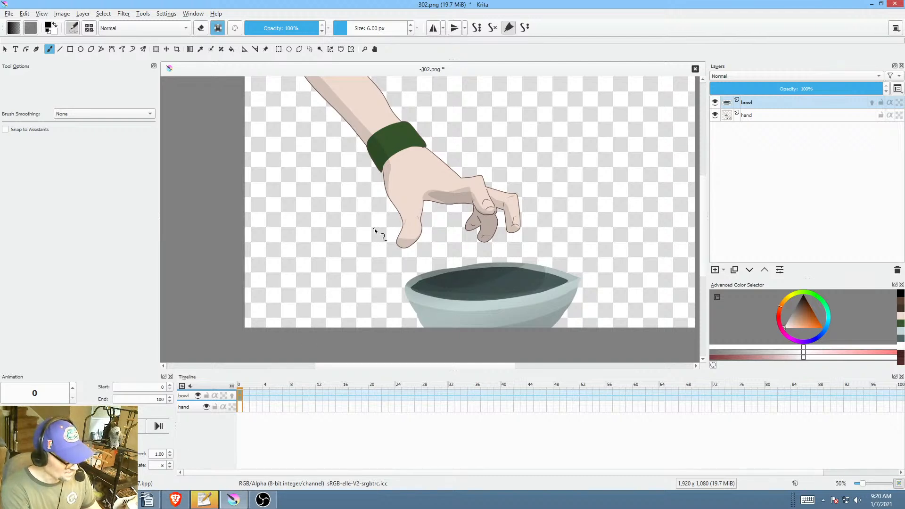
drag(346, 198, 321, 215)
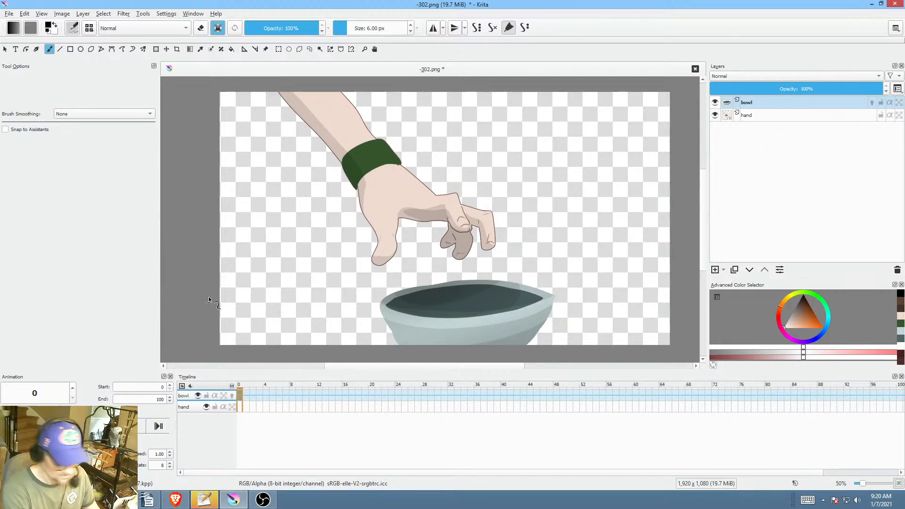
key(space)
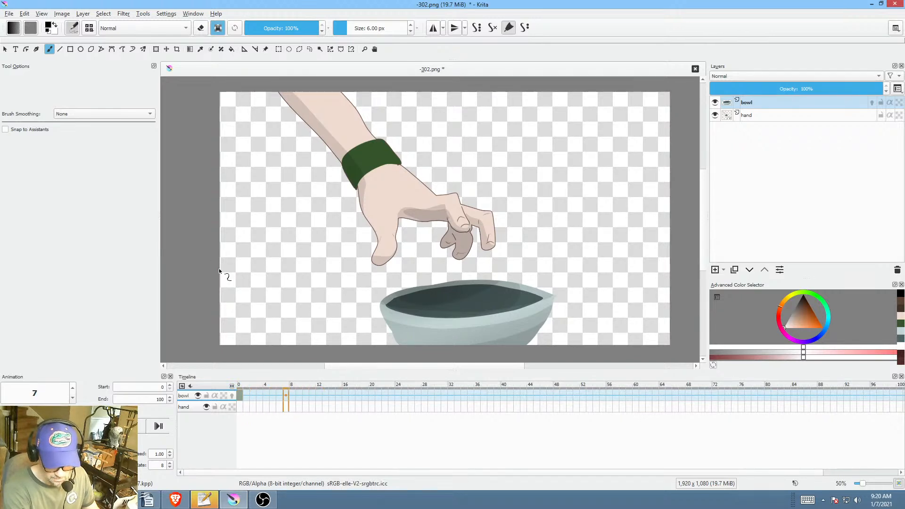
key(space)
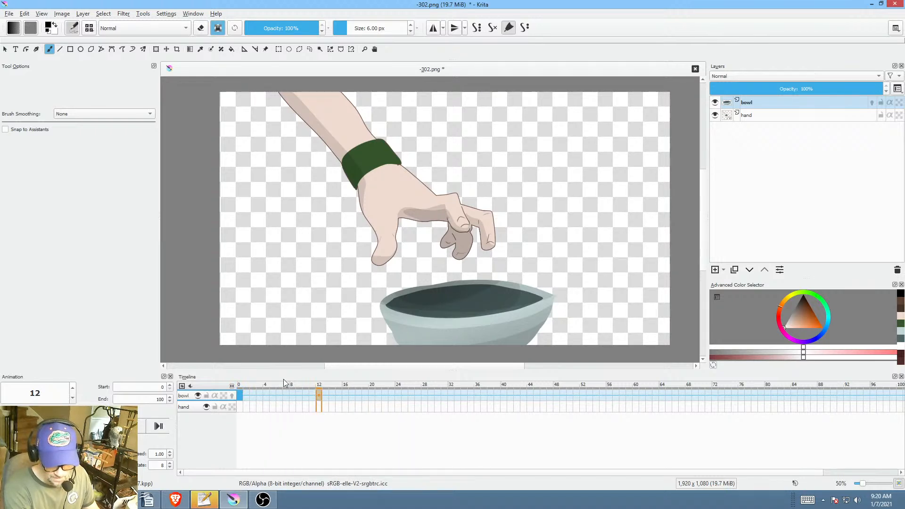
Step: Add a new paint layer above the bowl and set the brush to bright orange at about 42 px
drag(375, 258, 387, 275)
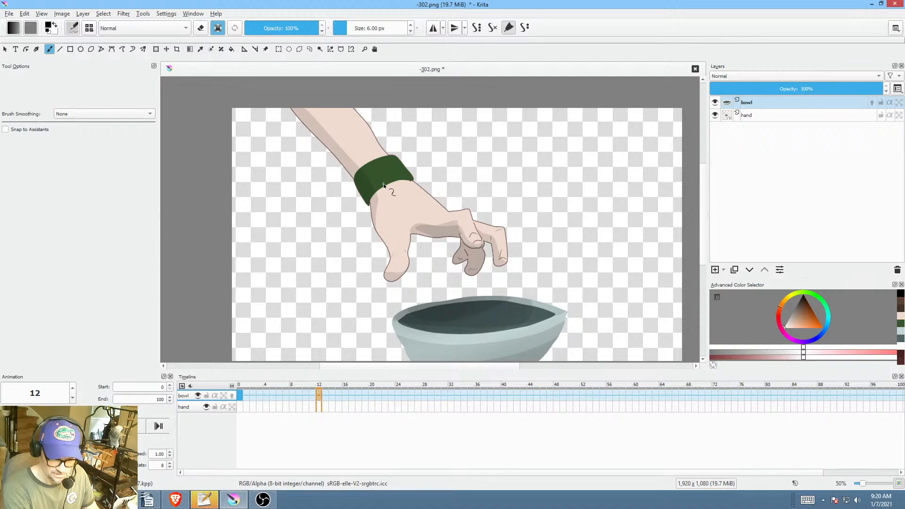
click(715, 271)
drag(808, 311, 823, 328)
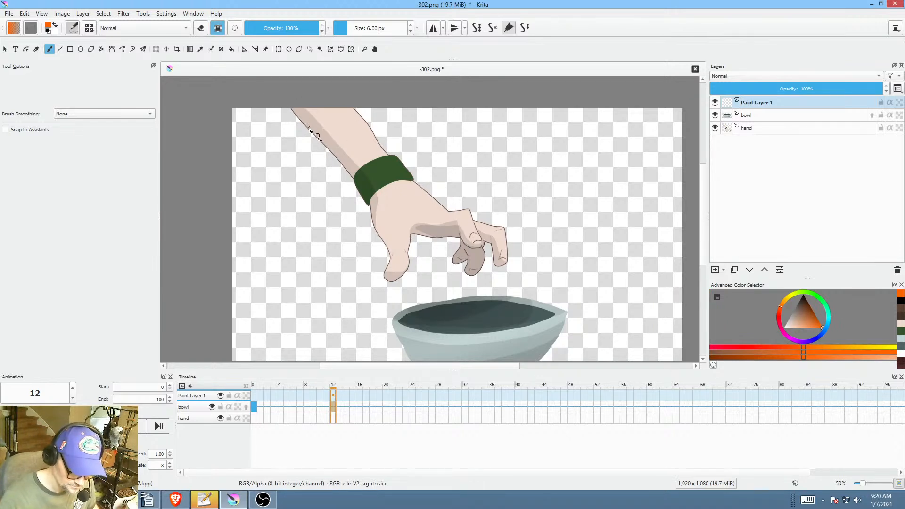
drag(324, 167, 354, 134)
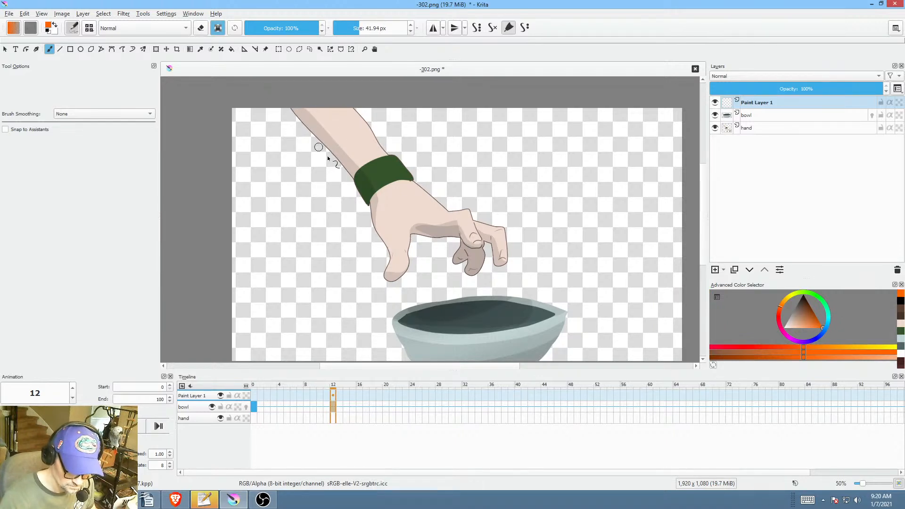
Step: Paint straight orange guide lines along both edges of the forearm, extending past the wristband
mouse_move(265, 89)
mouse_down()
mouse_move(331, 159)
mouse_move(288, 100)
mouse_move(358, 188)
mouse_up()
drag(296, 112, 383, 218)
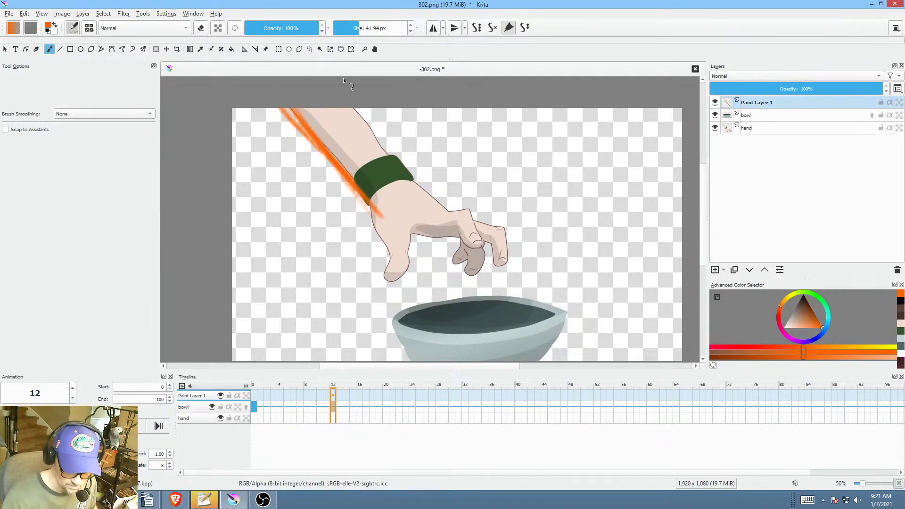
drag(357, 109, 432, 194)
drag(360, 110, 430, 189)
Step: Free-transform the hand layer at frame 1, moving it slightly up along the guides to about X 670, Y 284 px
click(778, 128)
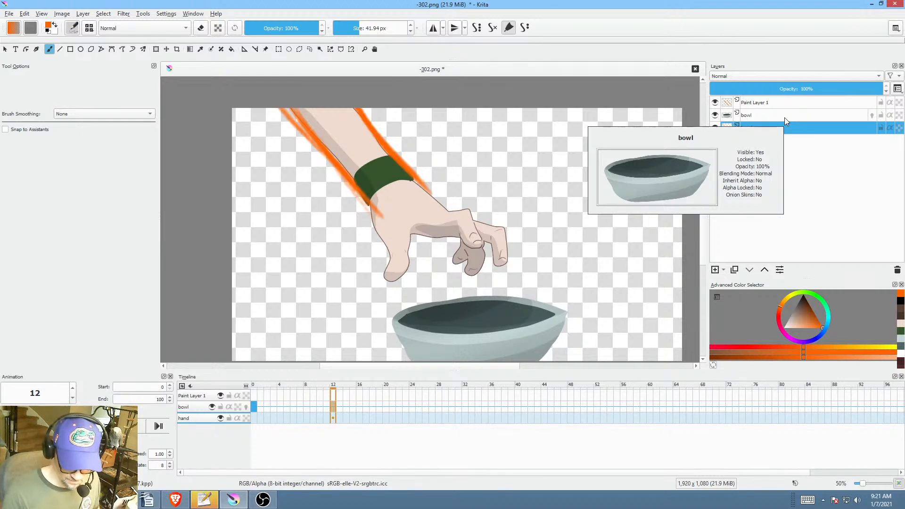
click(257, 407)
key(period)
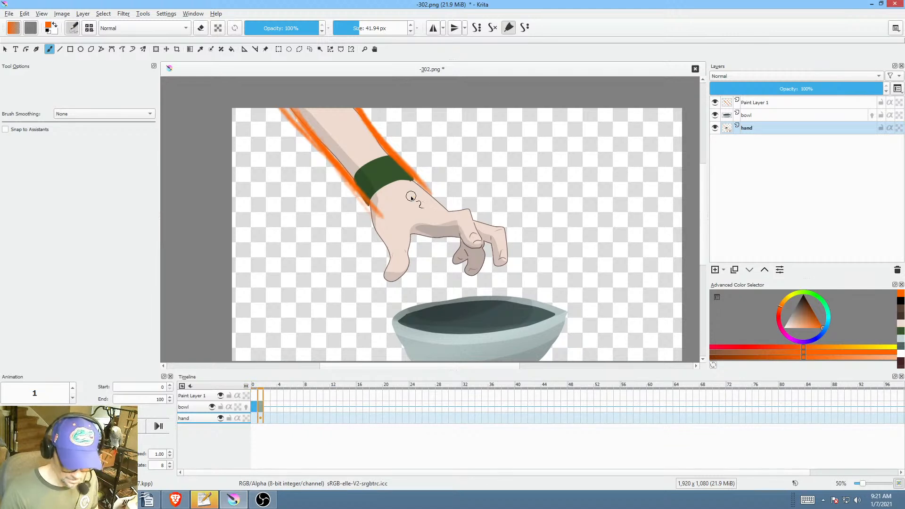
key(ctrl+t)
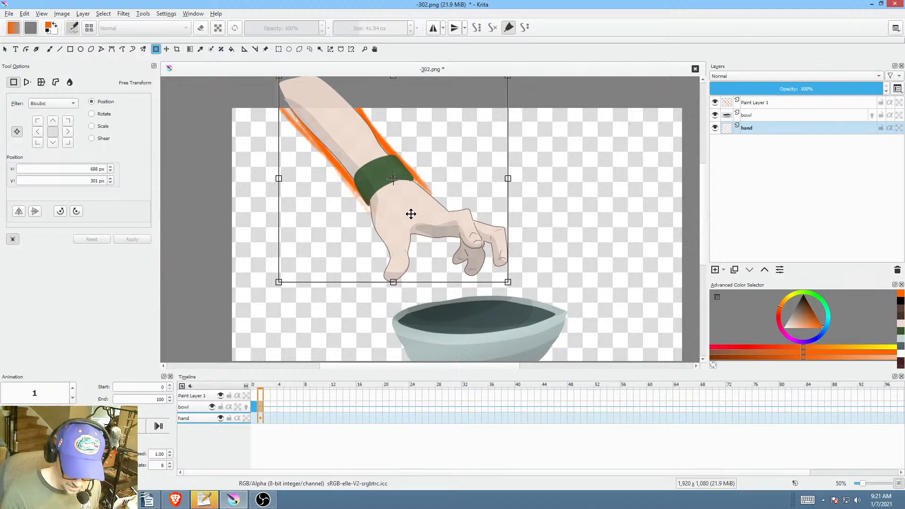
key(Escape)
drag(406, 218, 402, 209)
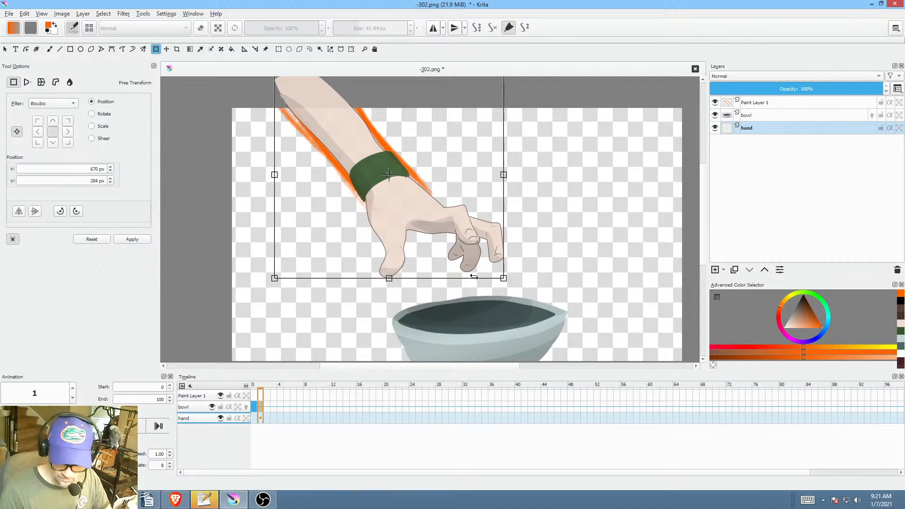
Step: Add a keyframe holding the hand drawing at frame 0 of the hand layer
click(774, 116)
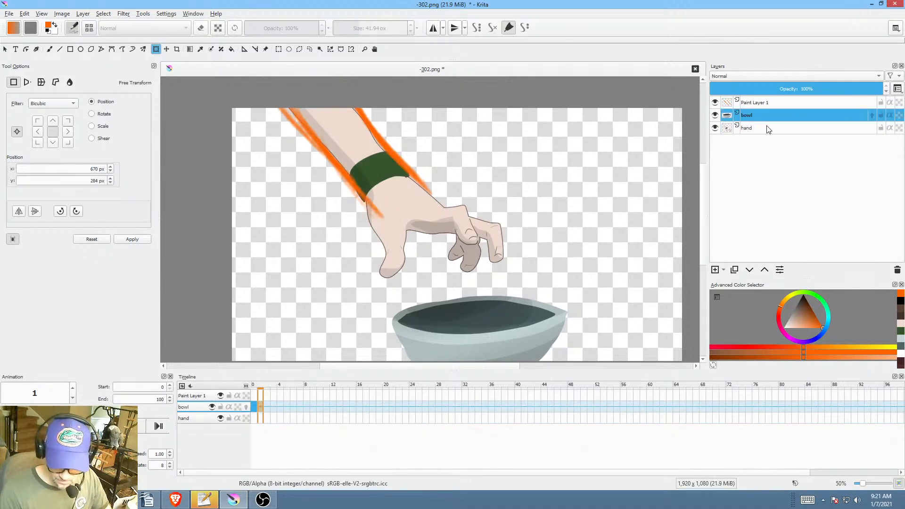
click(774, 126)
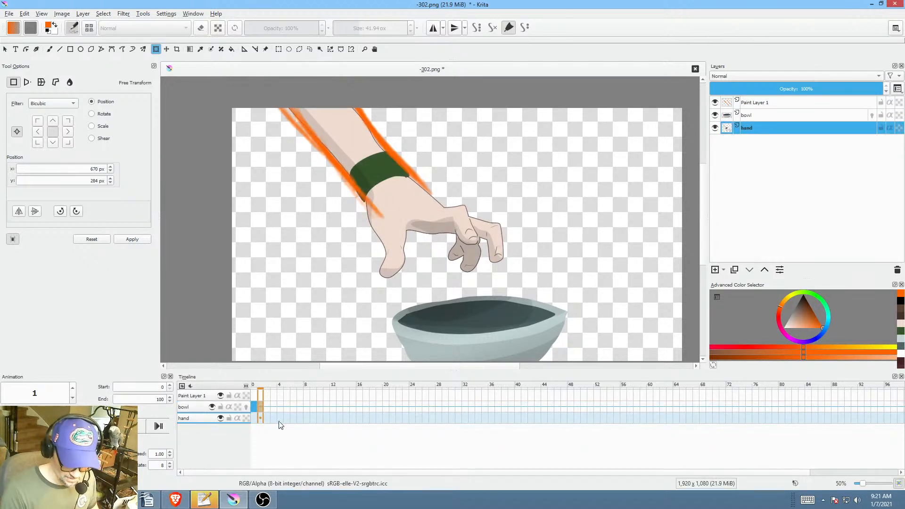
click(275, 407)
click(256, 419)
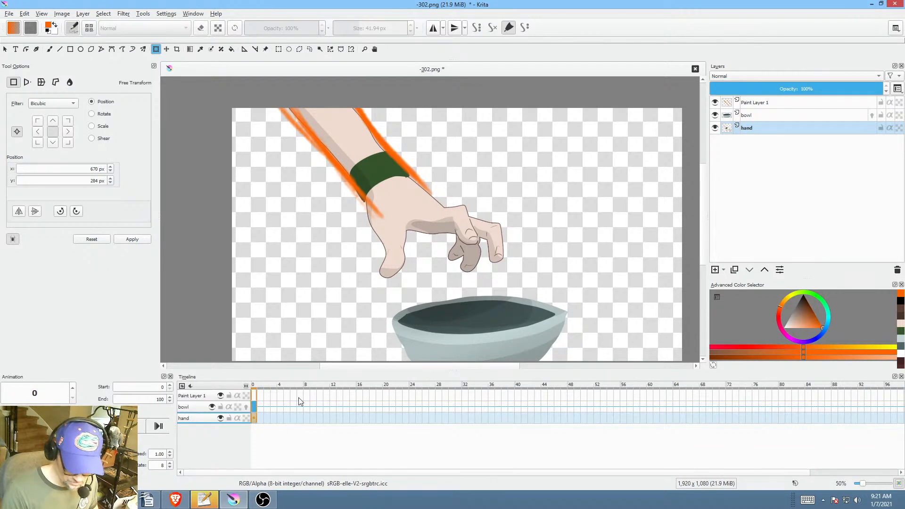
click(766, 127)
click(255, 417)
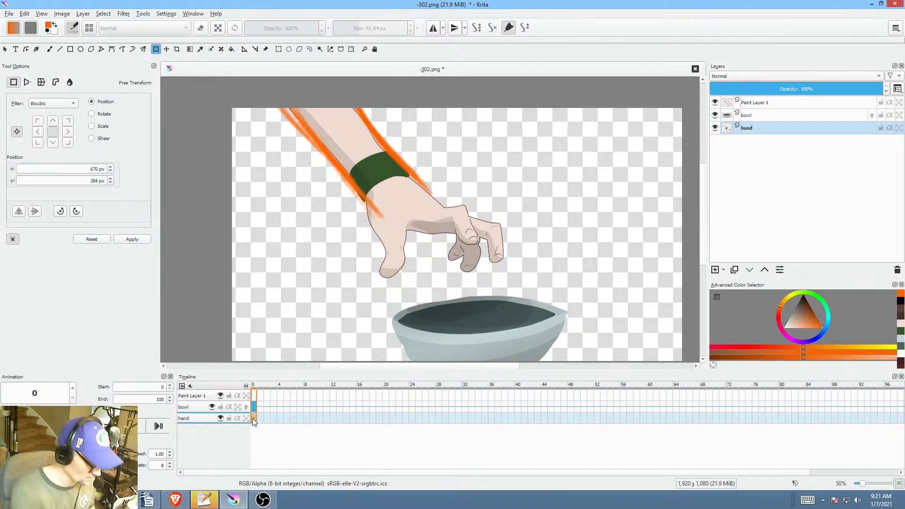
click(773, 119)
click(773, 127)
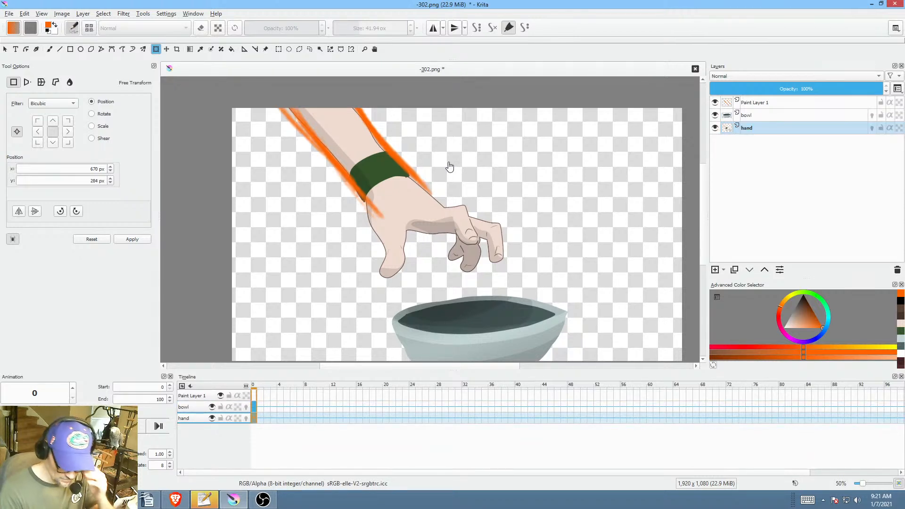
Step: Free-transform the hand at frame 1, shifting it slightly up along the guides to about X 658, Y 272 px
key(.)
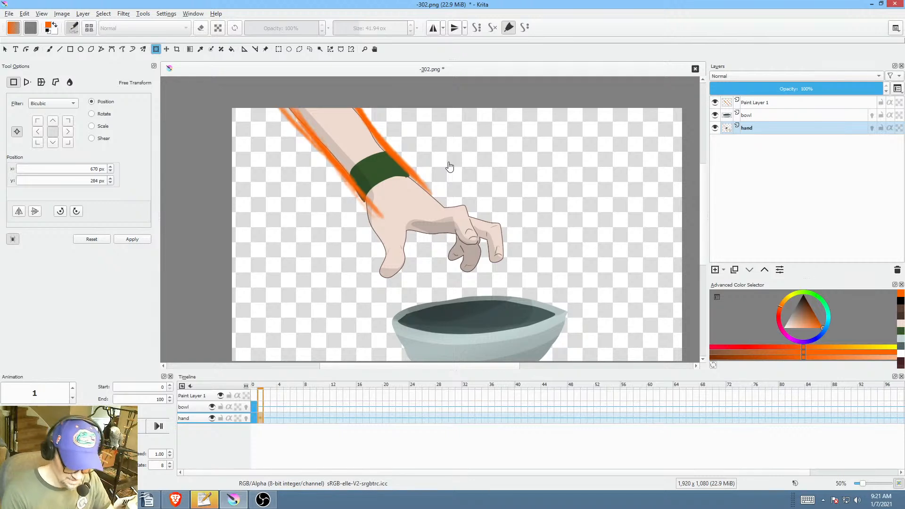
click(388, 189)
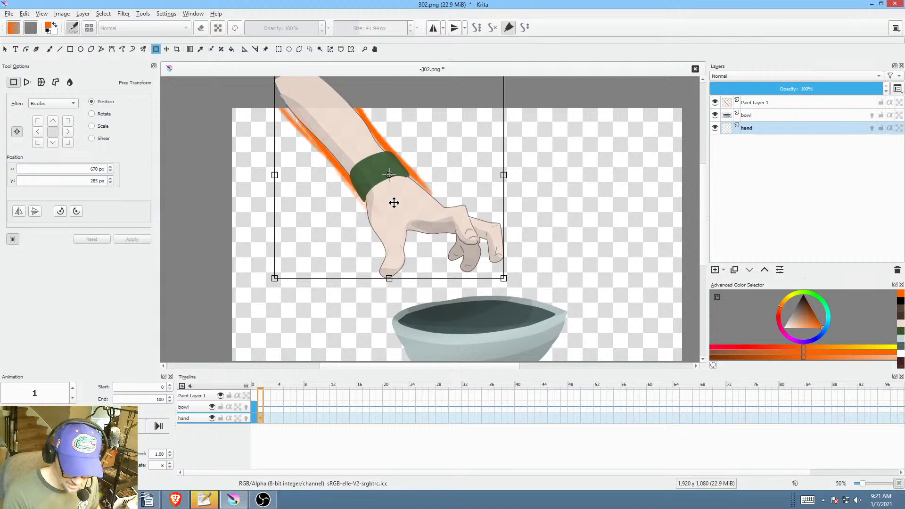
drag(392, 206, 389, 204)
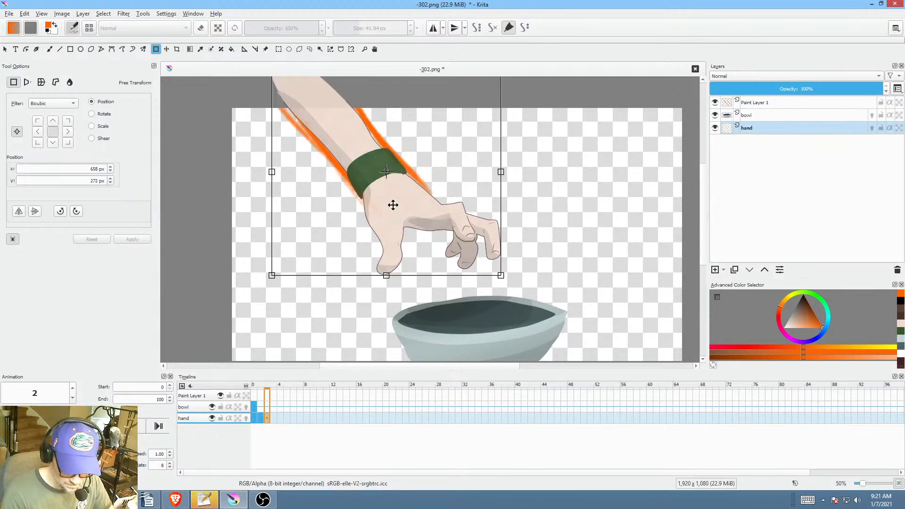
Step: Move the hand progressively further up the guides on frames 2 to 6, reaching about X 547, Y 143 px
drag(396, 209, 376, 176)
key(Right)
key(Right)
key(Right)
key(Right)
click(386, 183)
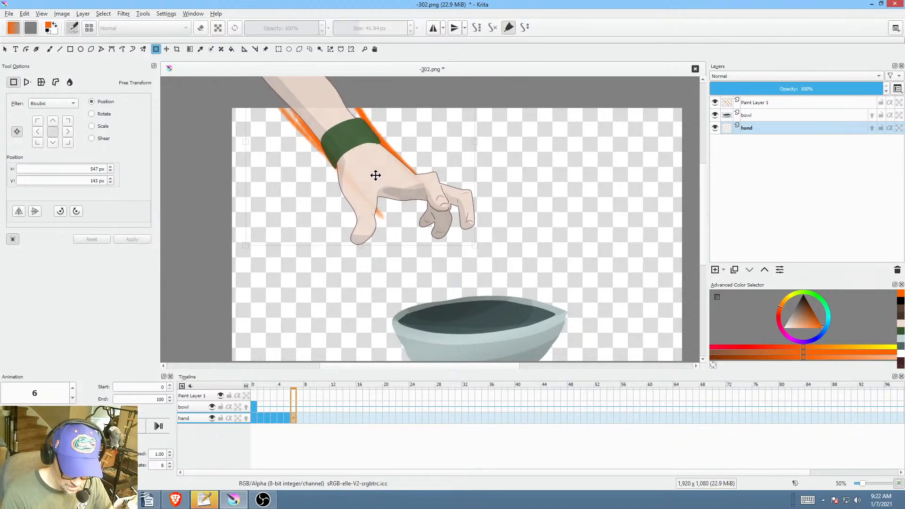
Step: Continue moving the hand up the guides on frames 7 to 10, reaching about X 334, Y -102 px
key(Right)
click(383, 185)
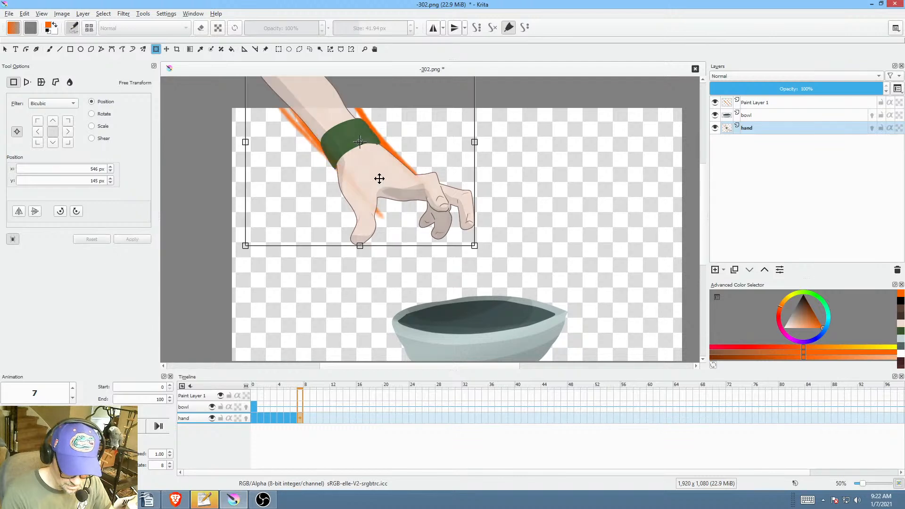
mouse_move(380, 182)
mouse_down()
mouse_move(353, 142)
mouse_move(352, 117)
mouse_move(385, 197)
mouse_up()
key(Right)
click(374, 171)
key(Right)
click(374, 168)
key(Right)
key(Right)
click(365, 156)
Step: Compare the neighbouring frames, then move the hand on frames 11 to 13 until it leaves the canvas at about X -16, Y -499 px
key(Left)
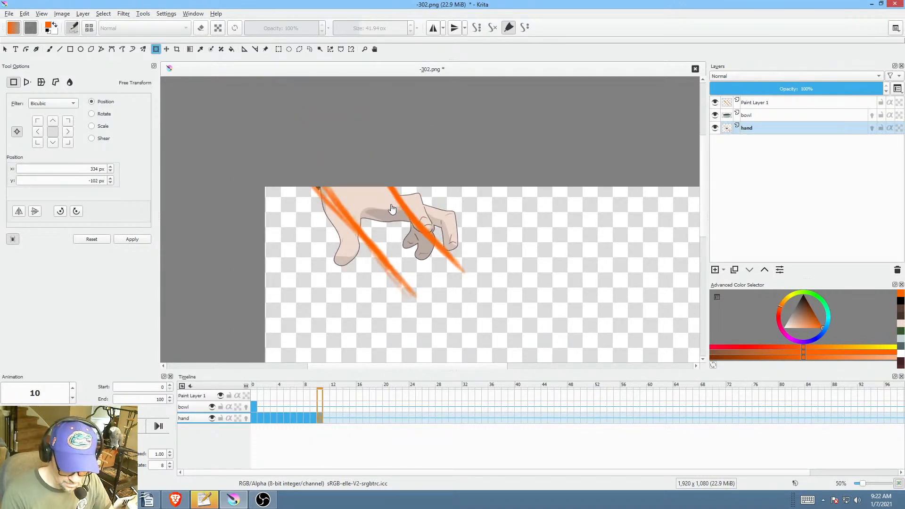
key(Right)
key(Left)
key(Left)
key(Right)
key(Right)
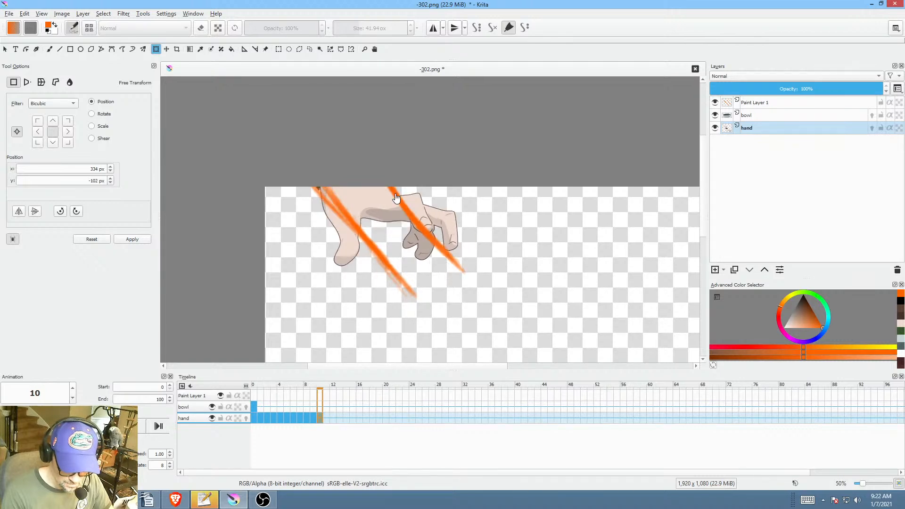
drag(380, 209, 354, 183)
key(Right)
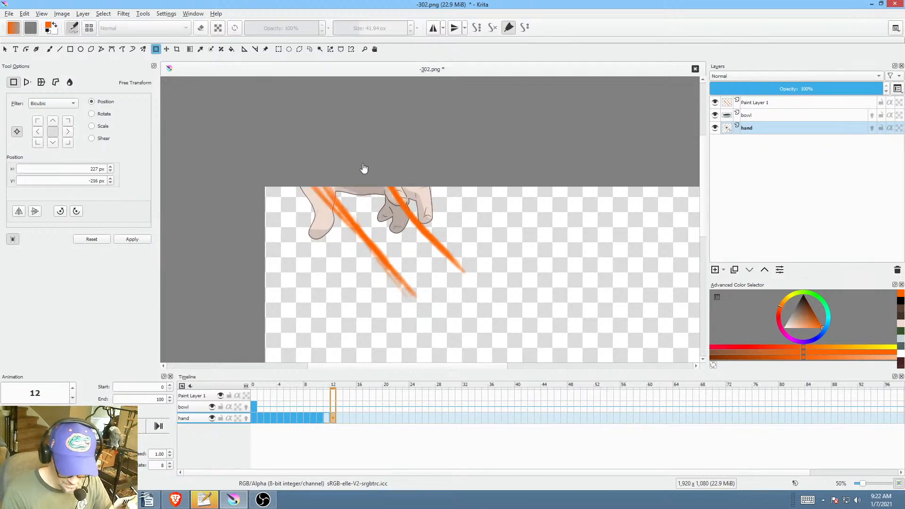
drag(395, 205, 342, 143)
key(Right)
Step: Mirror the hand layer's frames 0 to 13 to reverse the movement, and play back the animation
click(256, 417)
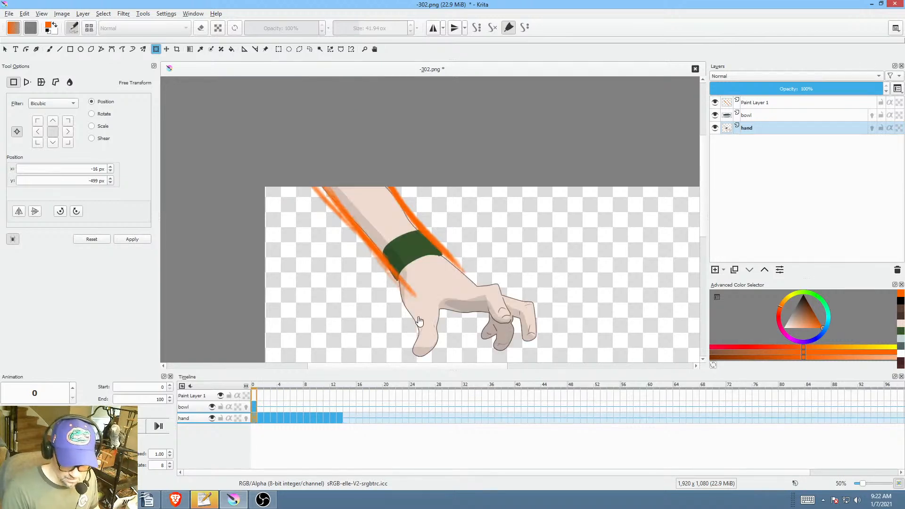
scroll(442, 322, down, 2)
scroll(442, 322, down, 2)
click(341, 418)
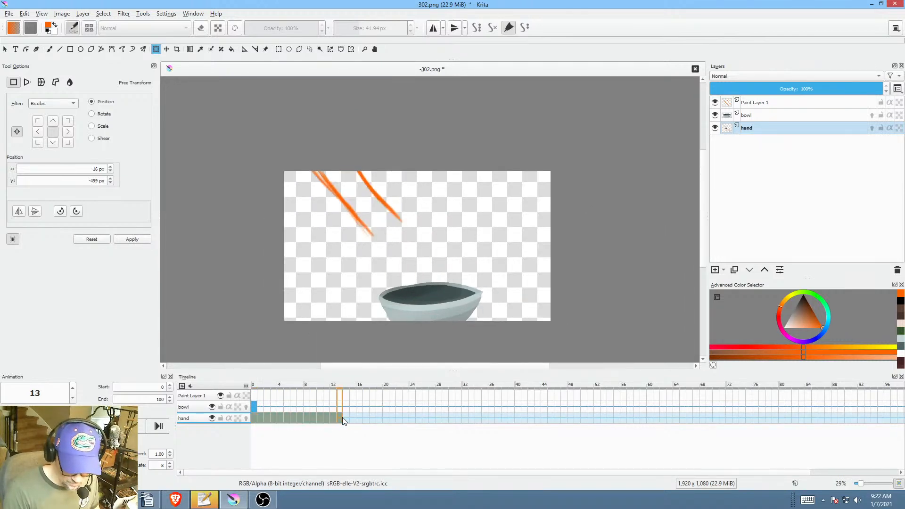
right_click(341, 414)
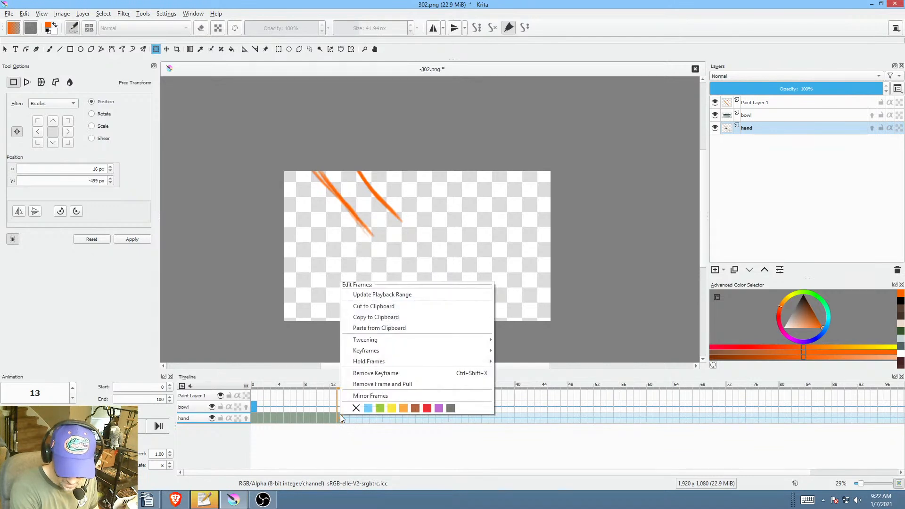
click(366, 396)
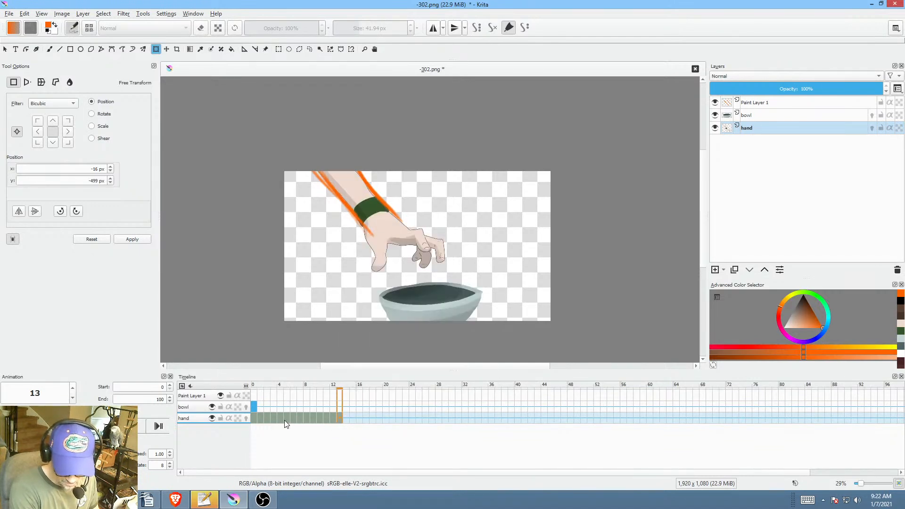
click(252, 418)
key(space)
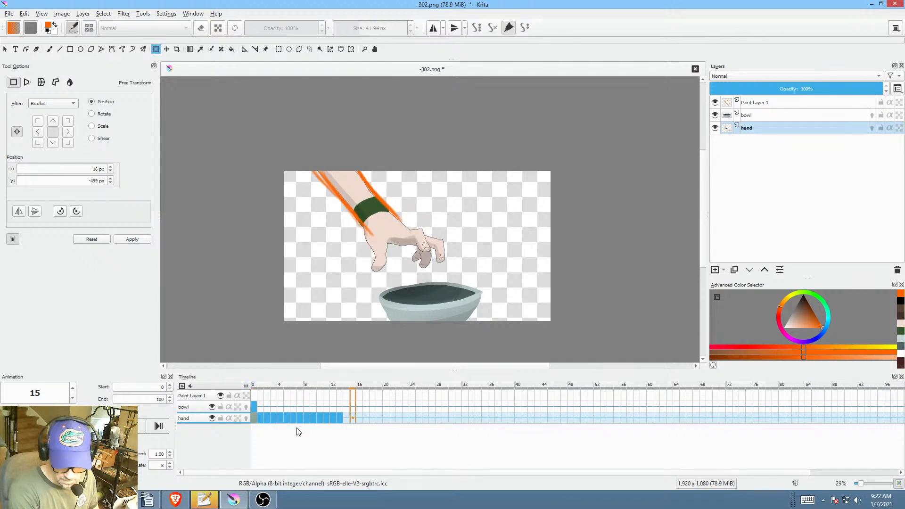
key(space)
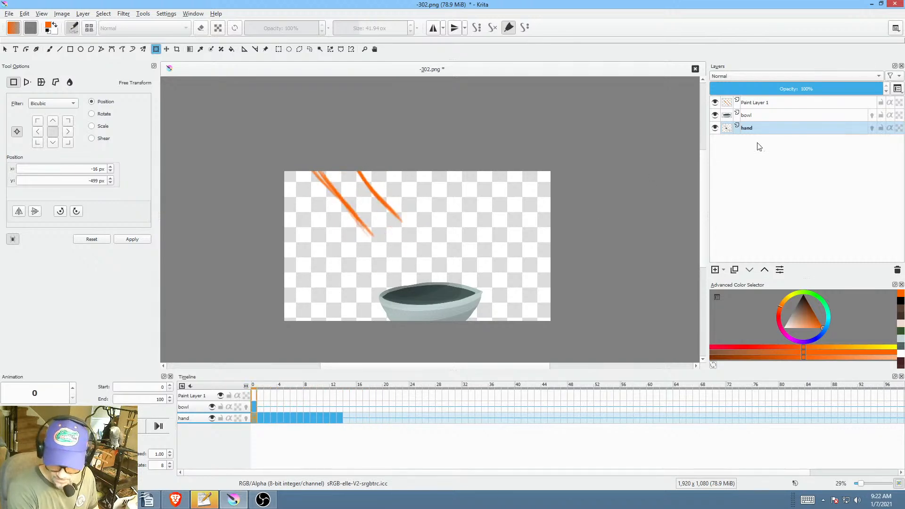
Step: Delete the orange guide layer, Paint Layer 1, and save the document as a PNG together with a Krita file
click(764, 105)
click(898, 270)
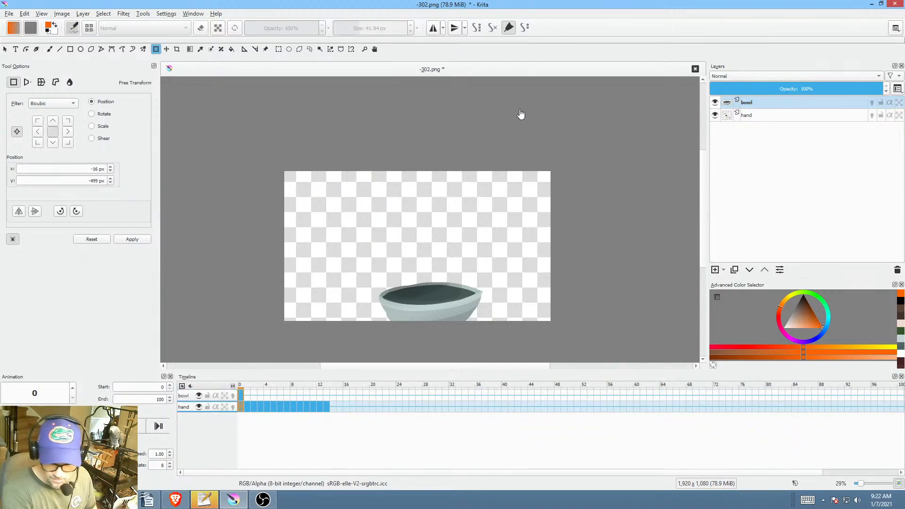
key(ctrl+s)
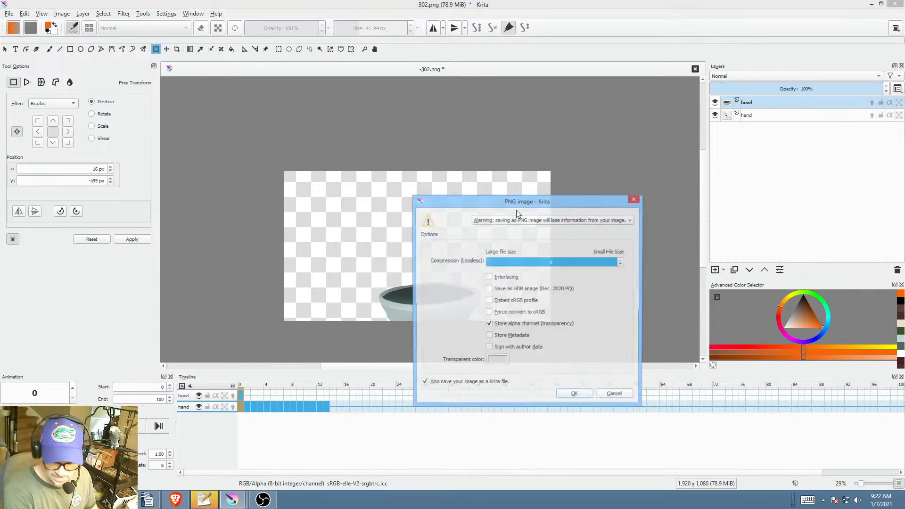
click(575, 396)
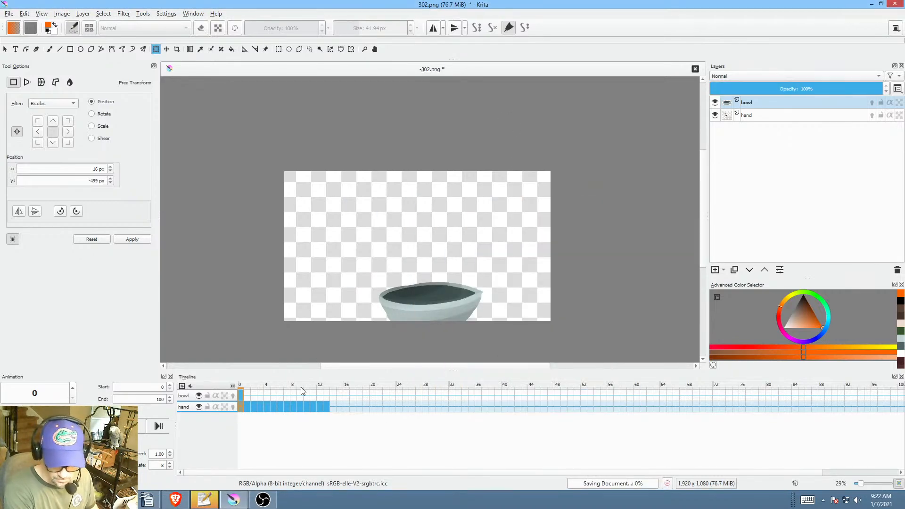
Step: Play the animation and speed up the hand by removing in-between frames and closing the gaps, leaving keyframes 0 to 7
key(space)
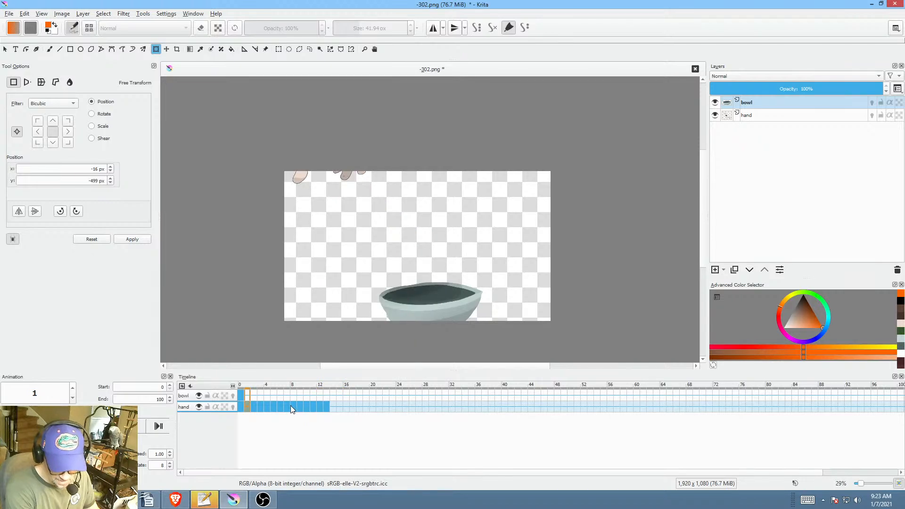
click(255, 406)
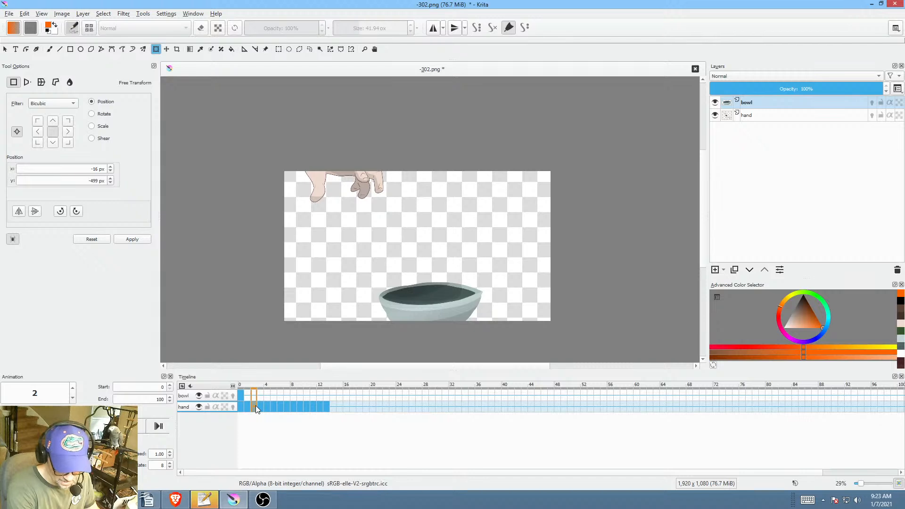
mouse_move(255, 406)
mouse_down()
mouse_move(247, 412)
mouse_move(283, 409)
mouse_up()
click(287, 409)
click(289, 406)
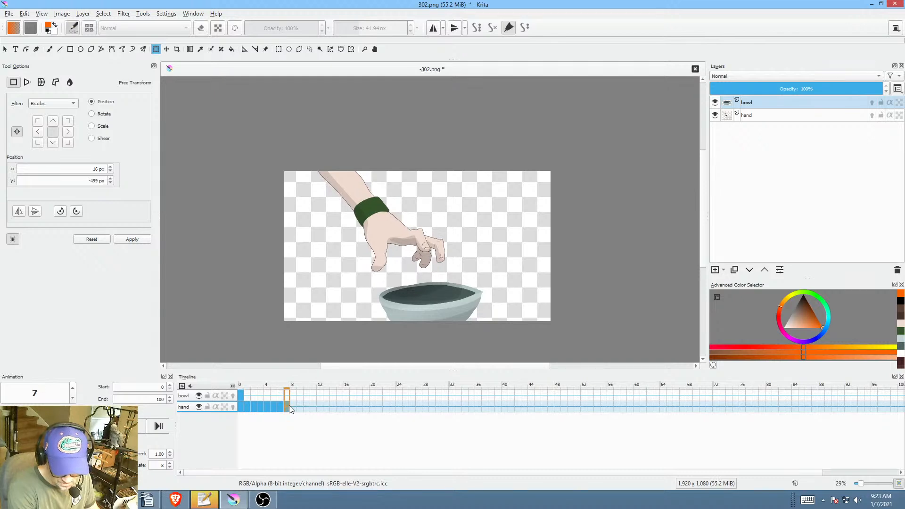
Step: Replay the animation and move the last hand keyframe from frame 7 to frame 6, replacing the one there
click(241, 405)
key(space)
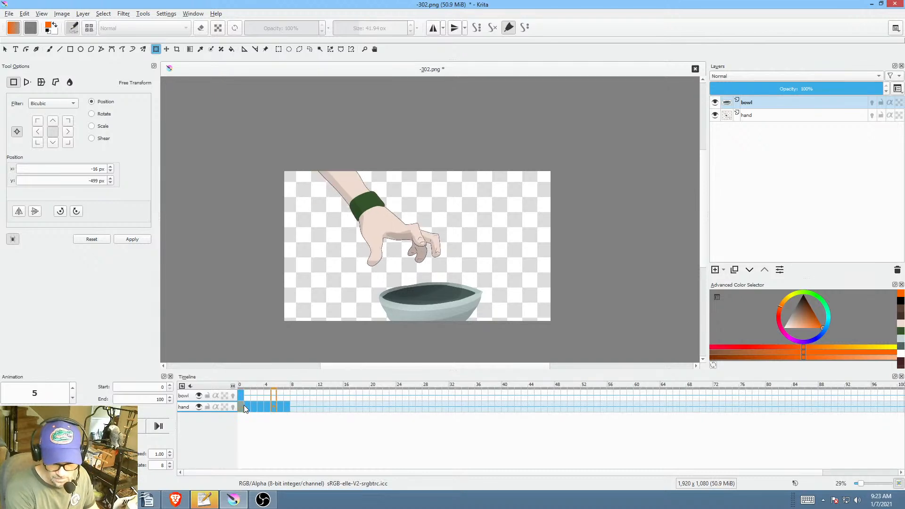
click(285, 405)
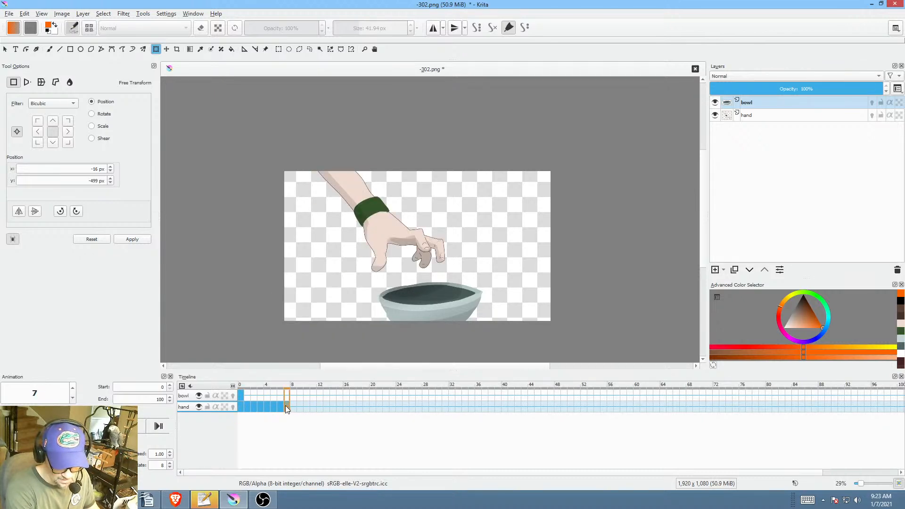
drag(286, 421, 279, 406)
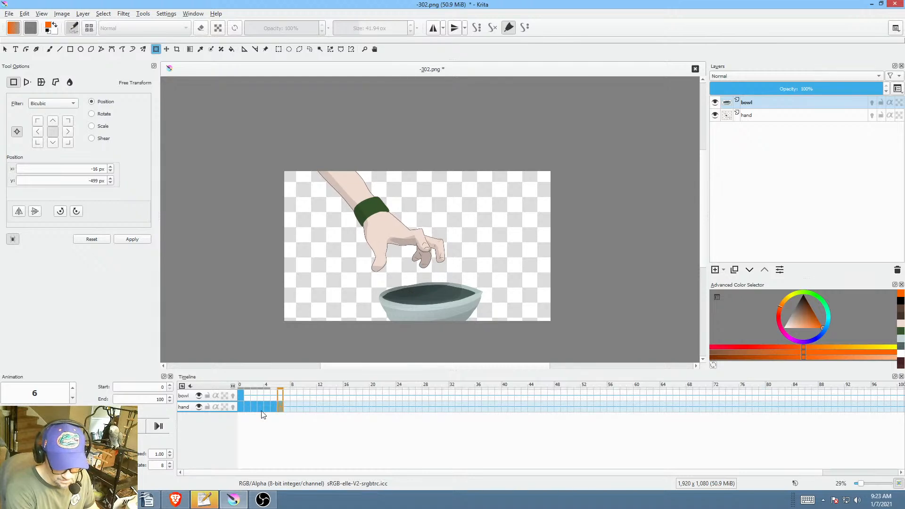
Step: Shift all the hand layer's keyframes to start at frame 4, and play the animation from frame 0
click(239, 406)
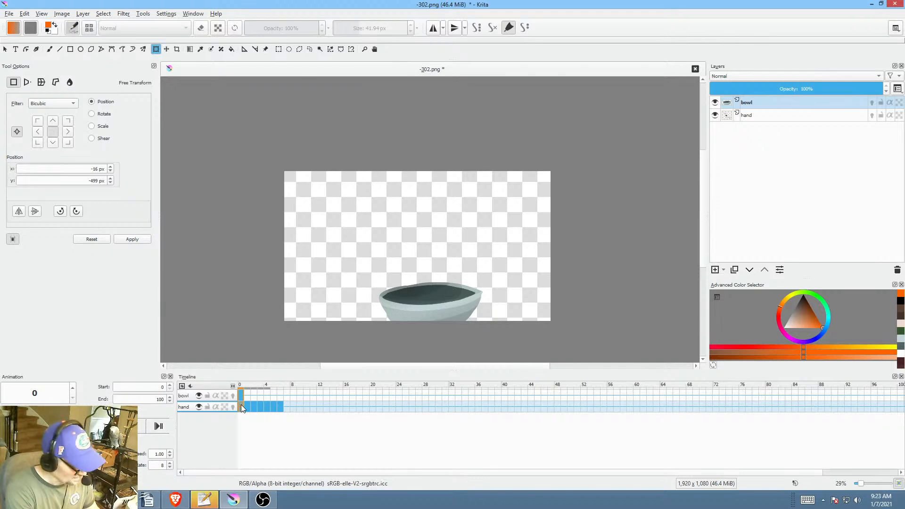
drag(242, 405, 268, 406)
click(239, 407)
key(space)
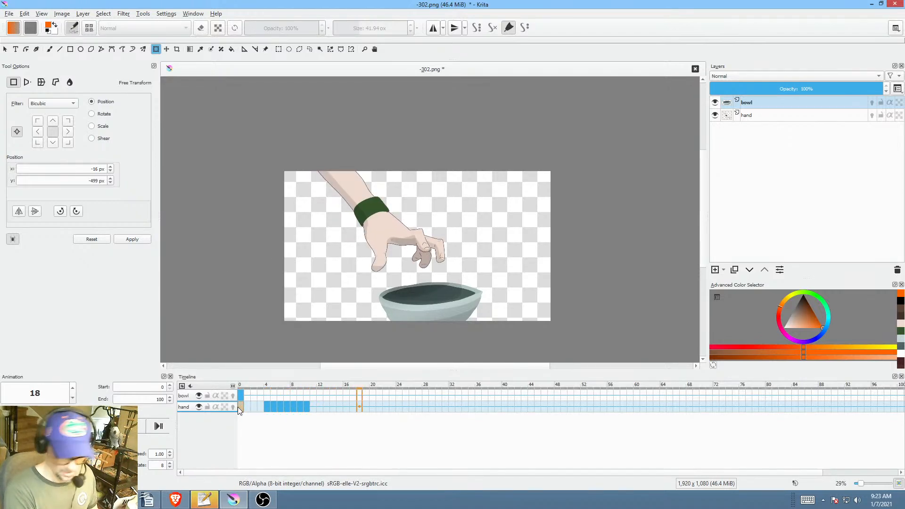
Step: Replay the delayed hand movement, stop it and set the animation's end frame to 20
key(space)
key(space)
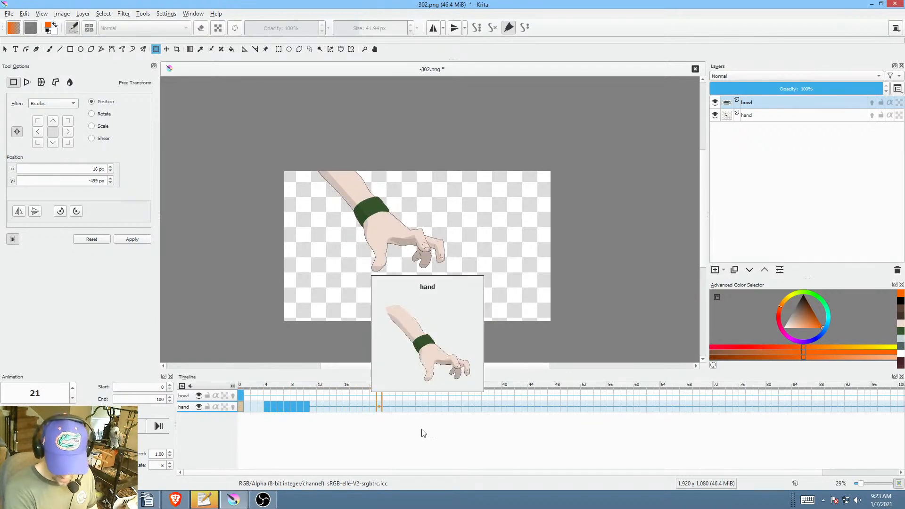
key(space)
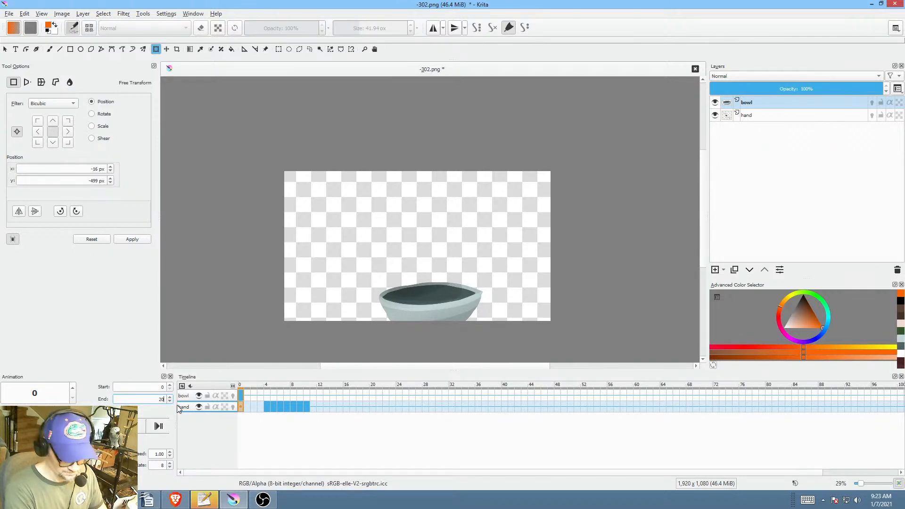
key(Return)
Step: Render frames 0 to 20 as a PNG image sequence into L:/ANIME/SL/scenes/302/RENDER/ with the base name 302
key(ctrl+shift+r)
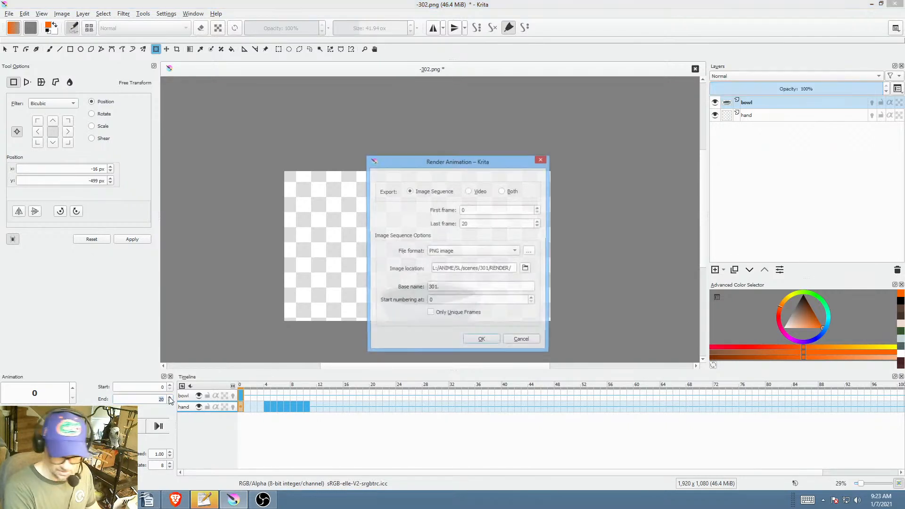
click(487, 270)
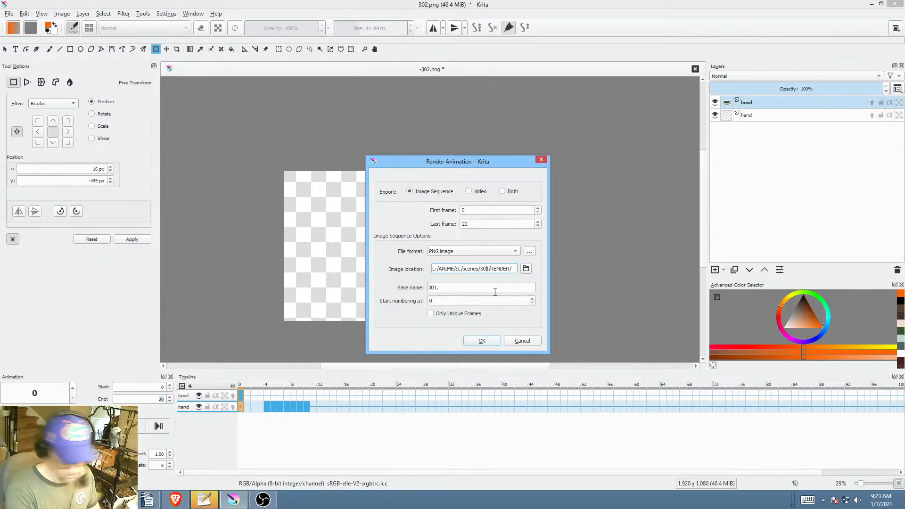
key(Delete)
text(2)
click(455, 288)
key(BackSpace)
key(BackSpace)
text(2)
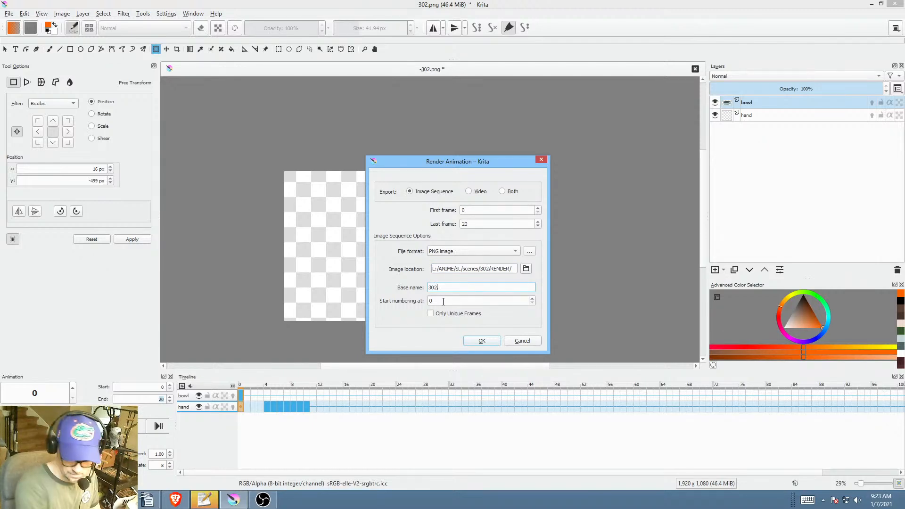
click(488, 340)
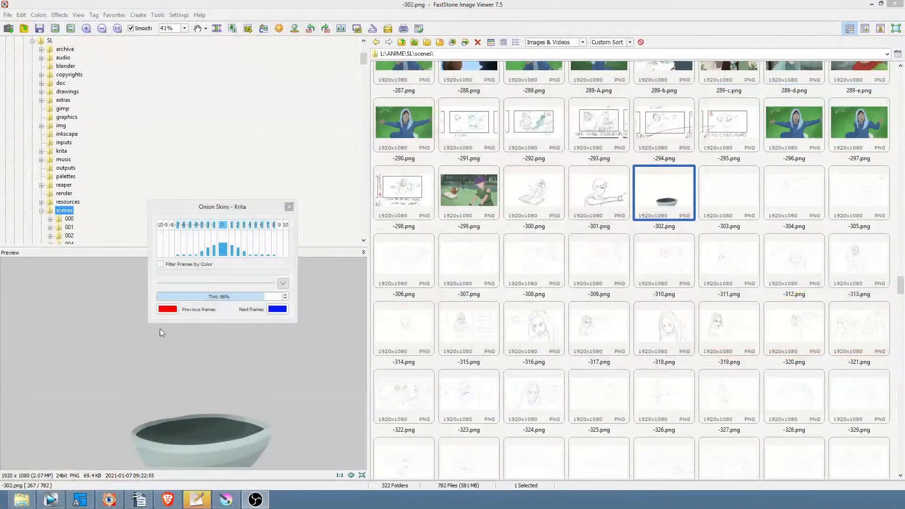
Step: Switch to Vegas Pro and shift the clips from -302 onward later, leaving a gap after the 301 sequence
click(51, 500)
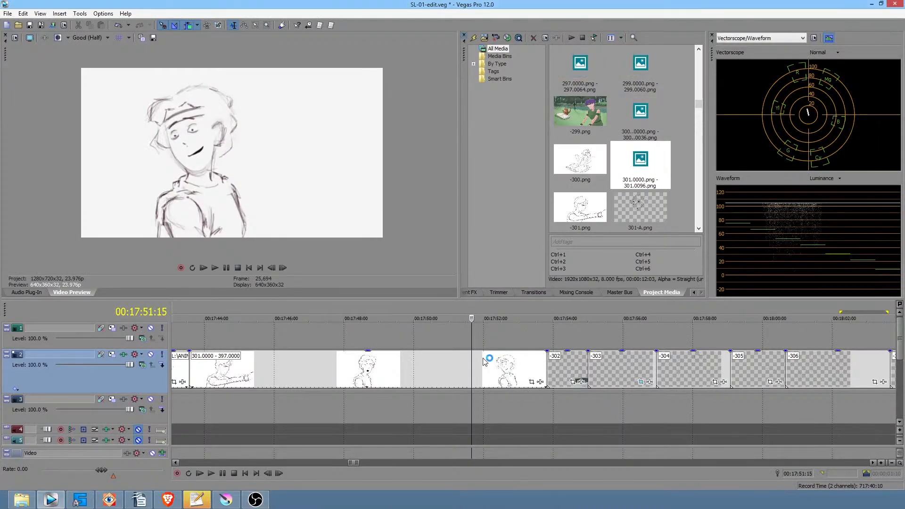
drag(571, 384, 746, 377)
click(546, 377)
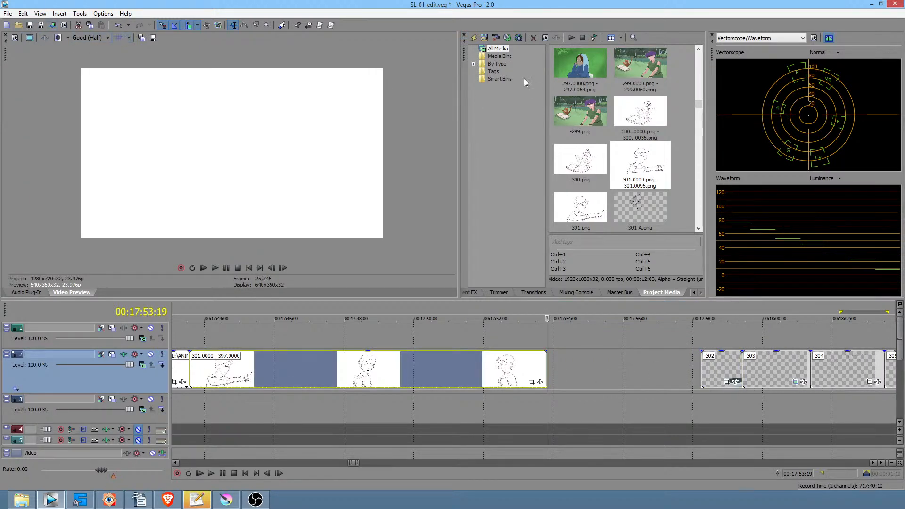
Step: Import 302.0000.png from scenes/302/RENDER as an image sequence with a frame rate of 8 fps
click(482, 38)
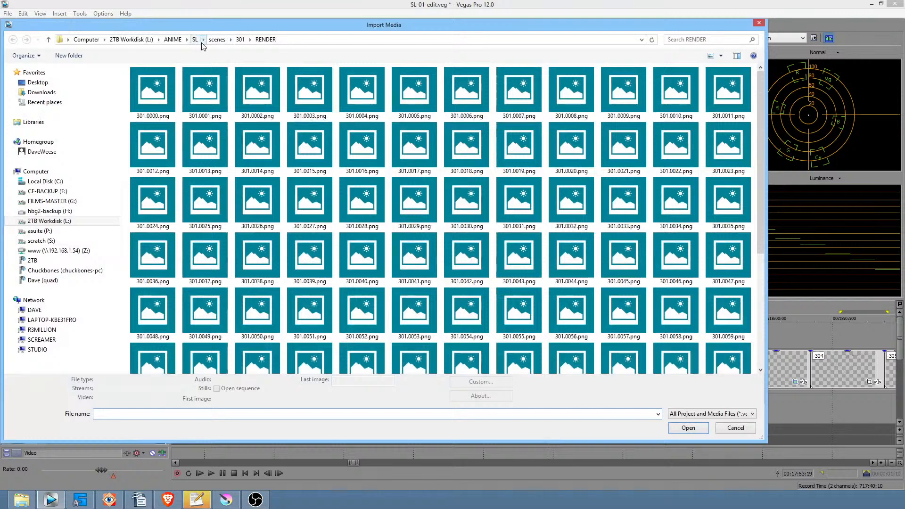
click(212, 42)
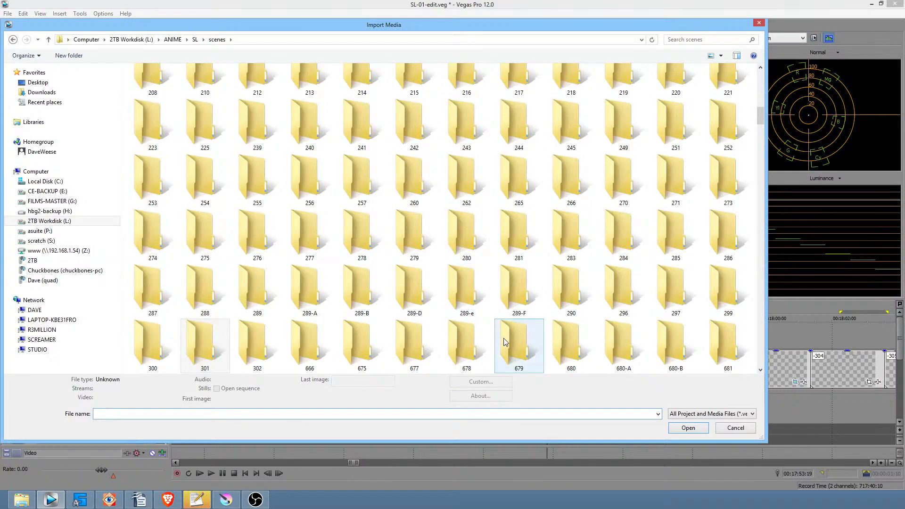
double_click(253, 338)
double_click(149, 86)
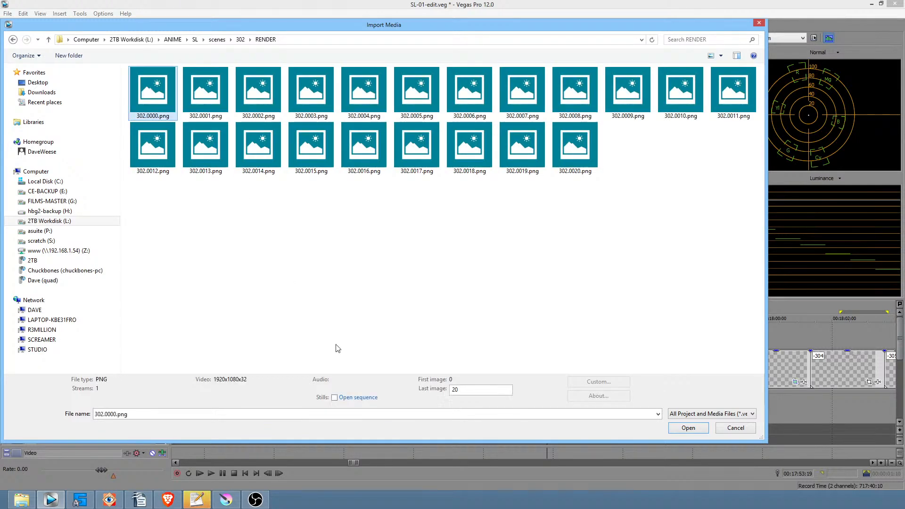
click(335, 397)
click(689, 428)
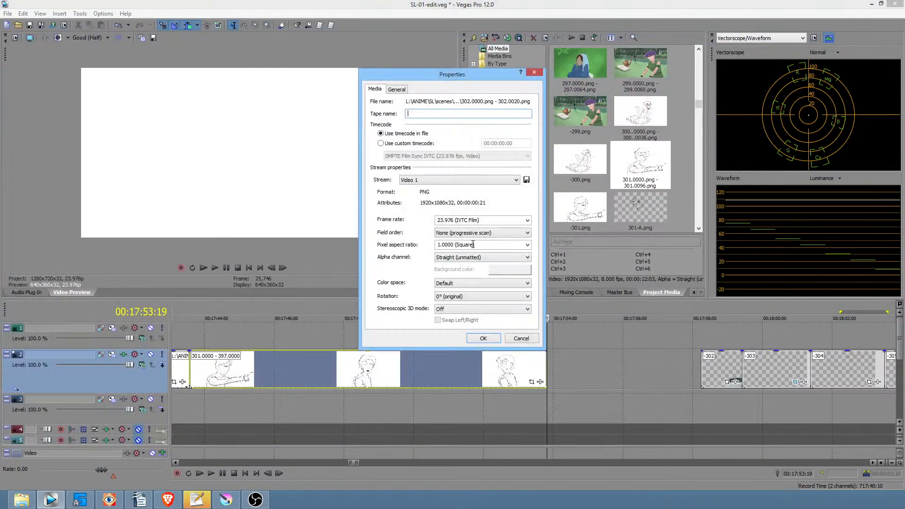
click(485, 220)
text(8)
click(483, 338)
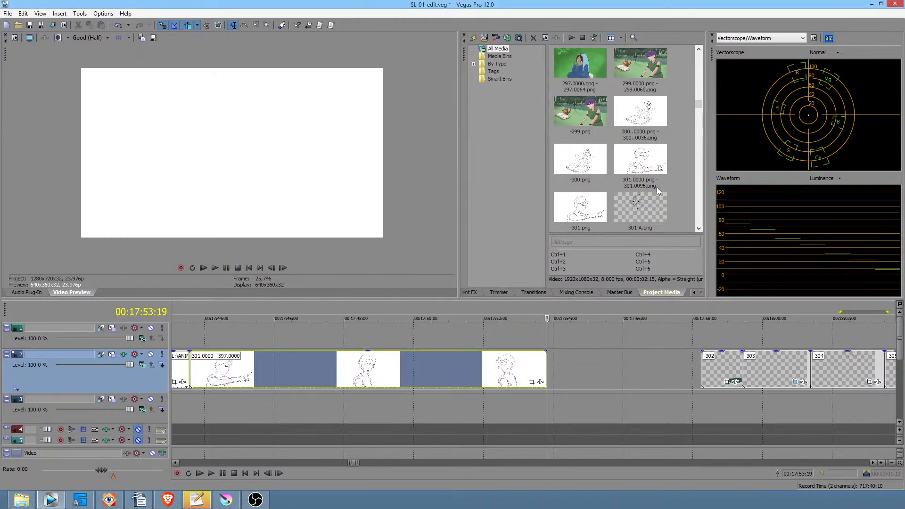
Step: Place the 302 image sequence directly after the 301 clip on the video track and disable resampling for it
drag(580, 184, 553, 376)
right_click(571, 377)
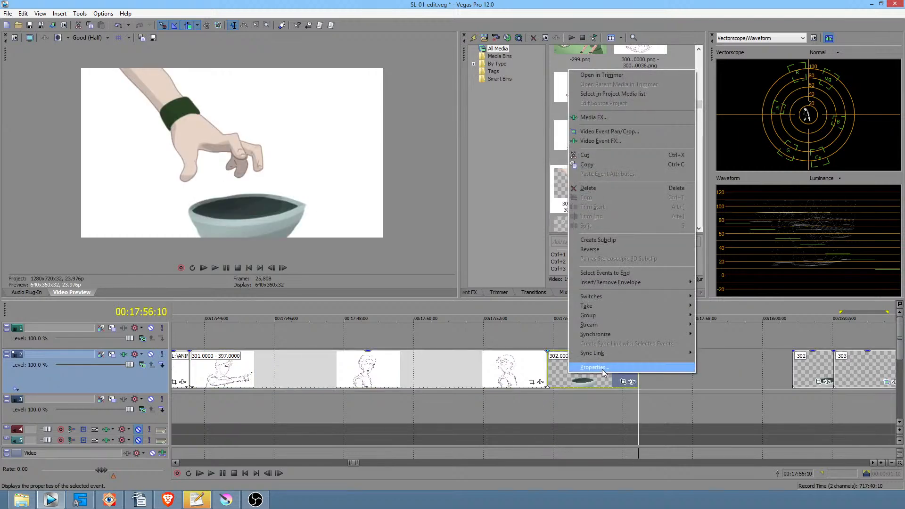
click(601, 368)
click(399, 195)
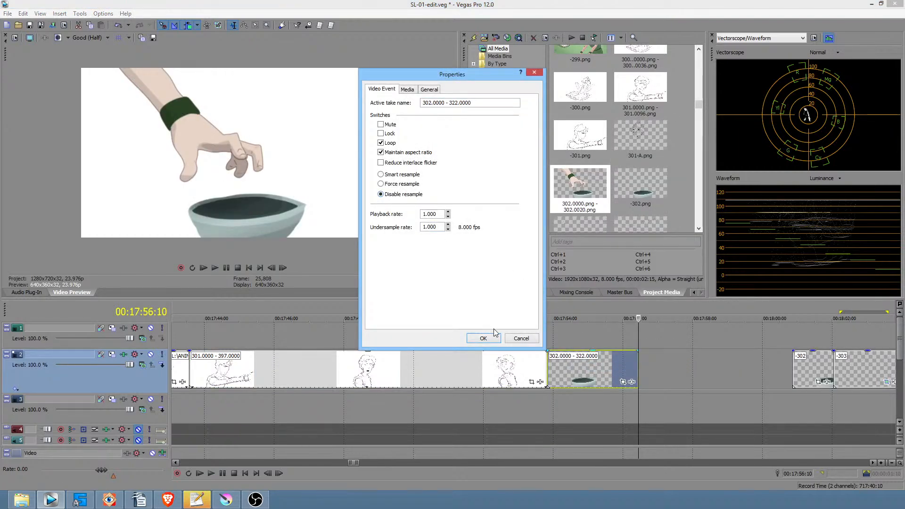
click(488, 340)
Step: Move the remaining clips closer to the 302 sequence and delete the old -302 still clip
drag(802, 366, 737, 368)
click(736, 368)
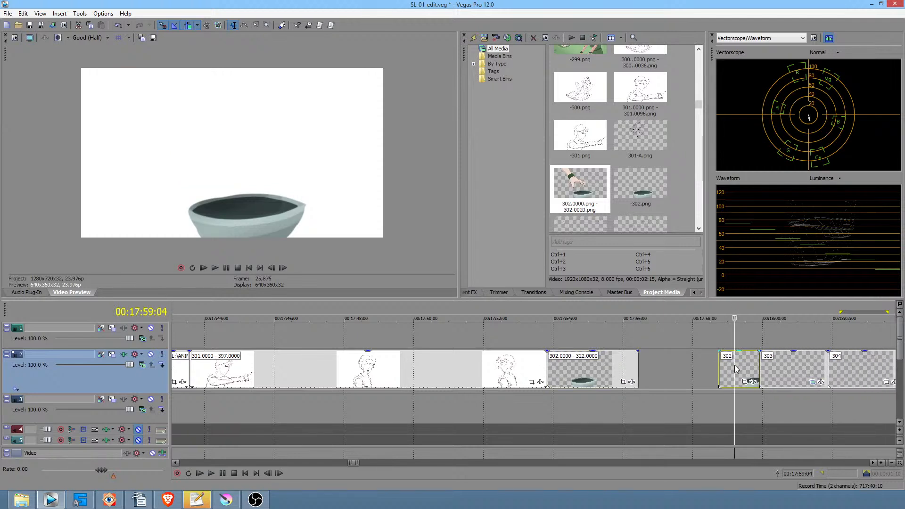
key(Delete)
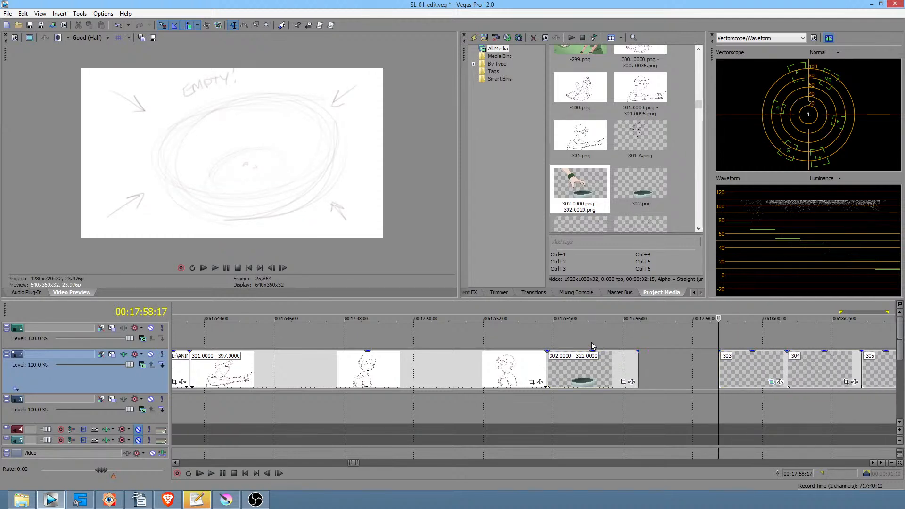
Step: Move the -303 clip and those following it up against the end of the 302 sequence
click(572, 338)
click(747, 364)
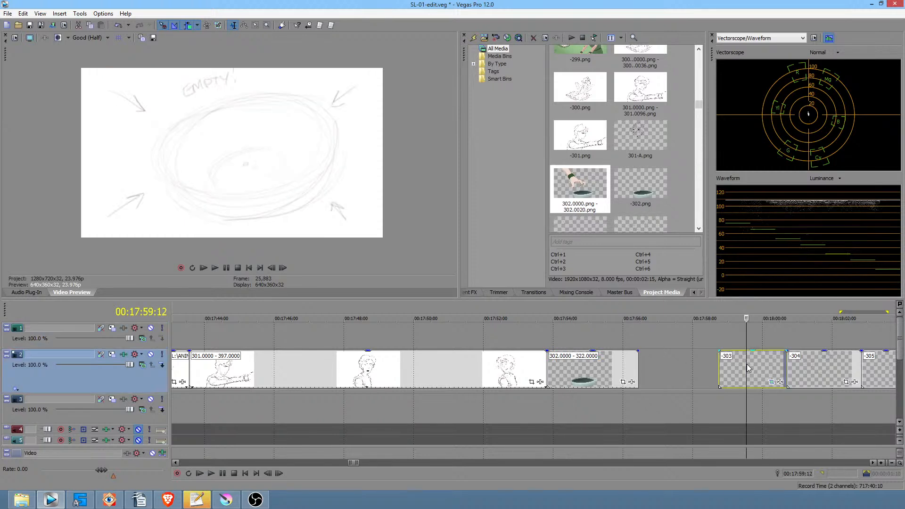
drag(755, 366, 677, 369)
click(667, 369)
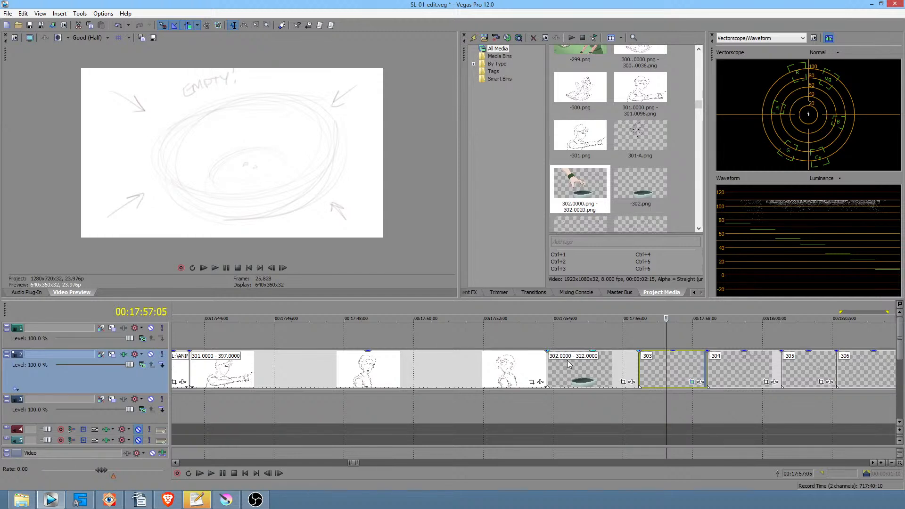
Step: Select the time range from the start of the scene 300 clip to the end of the 302 sequence
drag(638, 338, 222, 339)
scroll(450, 359, down, 2)
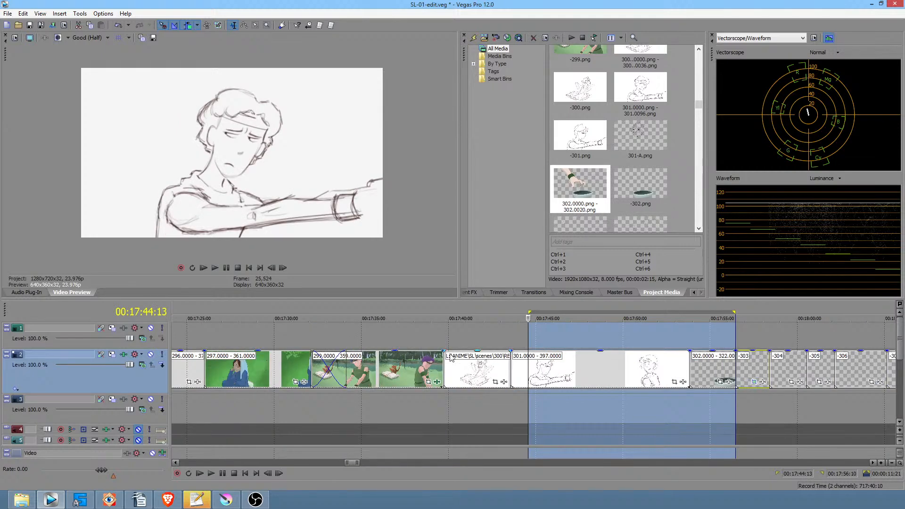
drag(445, 327, 734, 328)
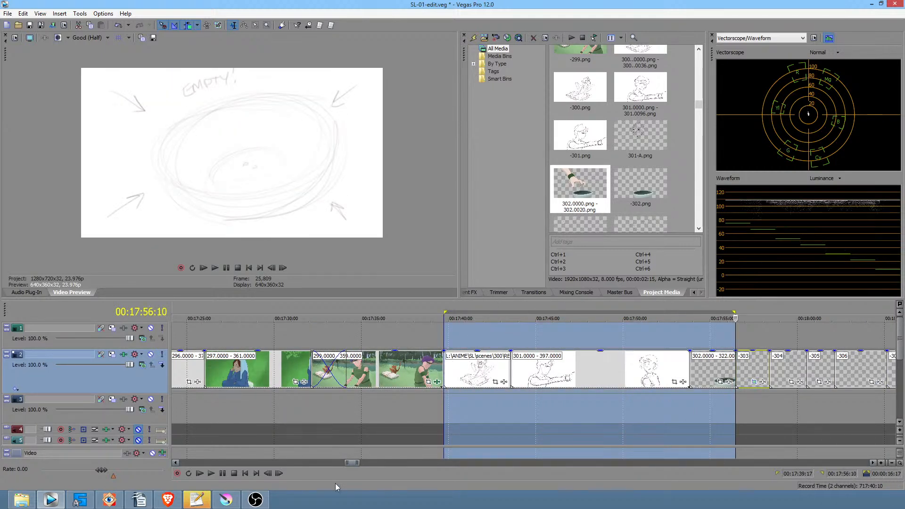
Step: Switch to the script in OpenOffice Writer and review the "Mel muses about freedom as well" scene, highlighting the lines leading to the empty bowl
click(139, 504)
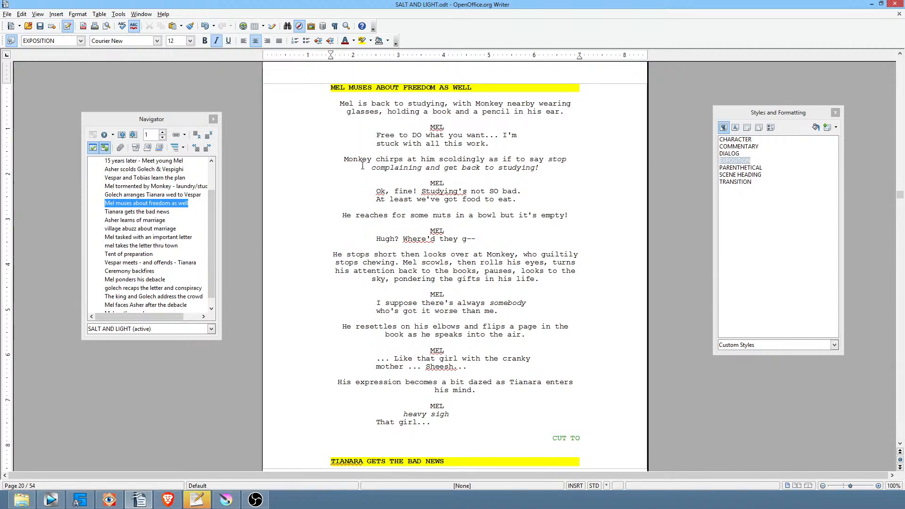
drag(321, 187, 610, 218)
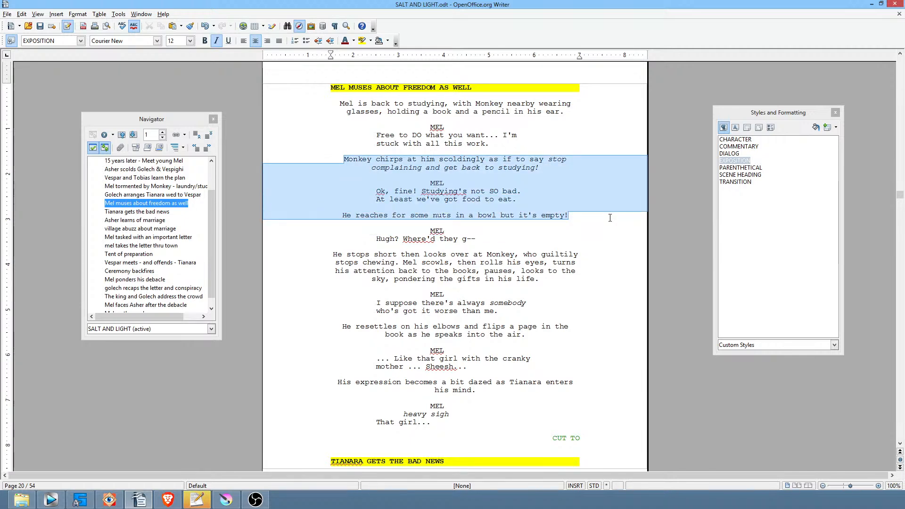
scroll(632, 280, down, 2)
scroll(637, 281, up, 1)
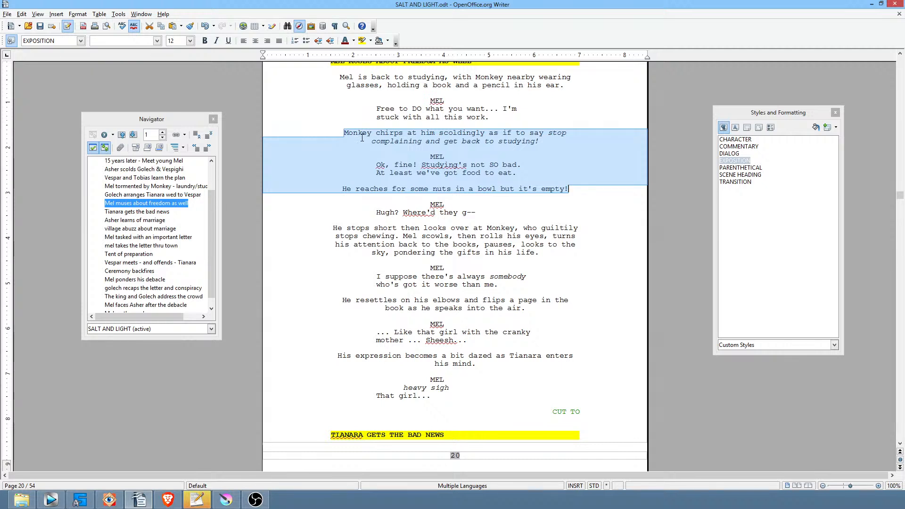
scroll(342, 109, up, 2)
click(323, 104)
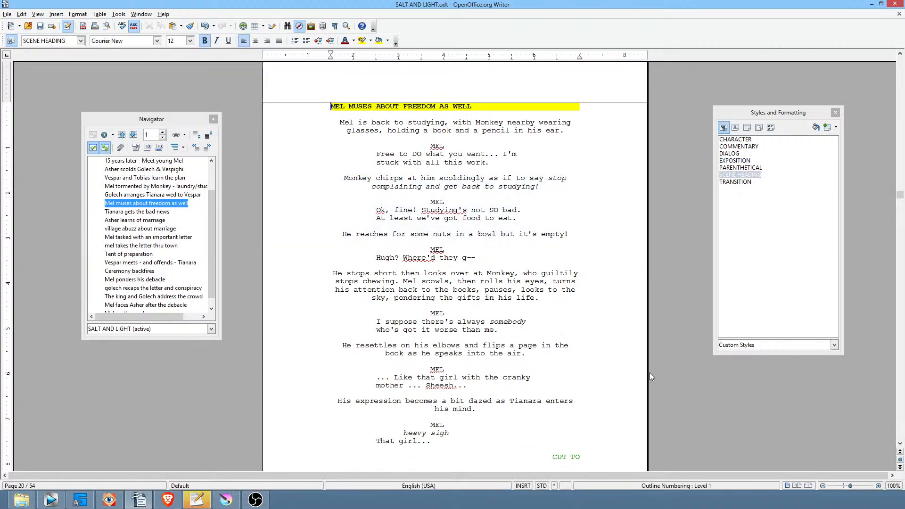
scroll(612, 363, down, 2)
click(629, 441)
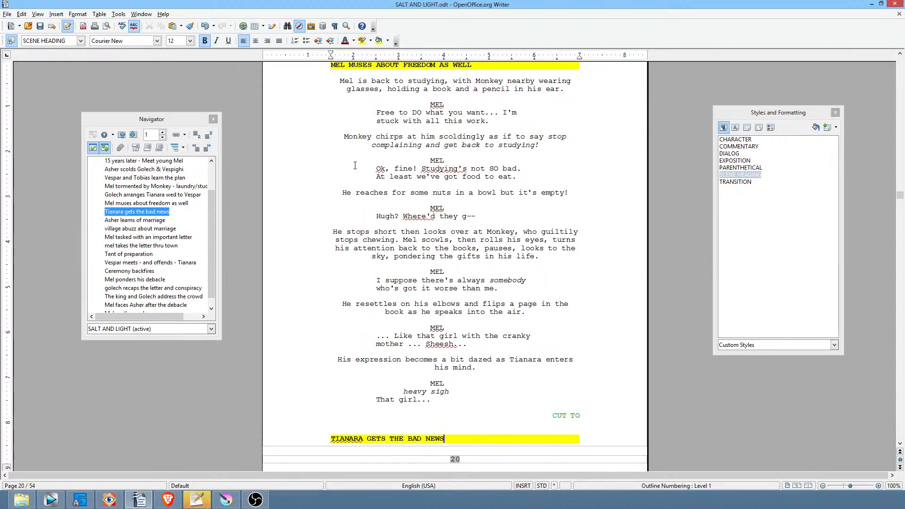
drag(356, 161, 595, 194)
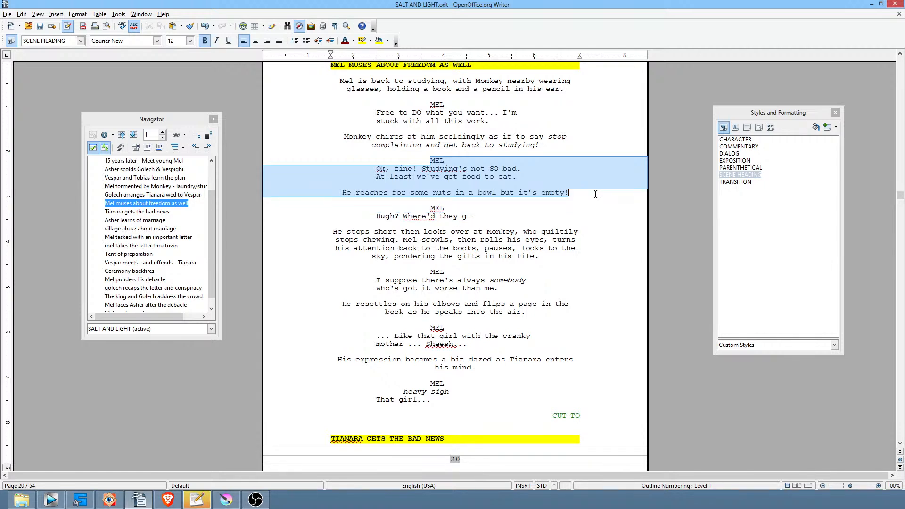
drag(344, 136, 573, 194)
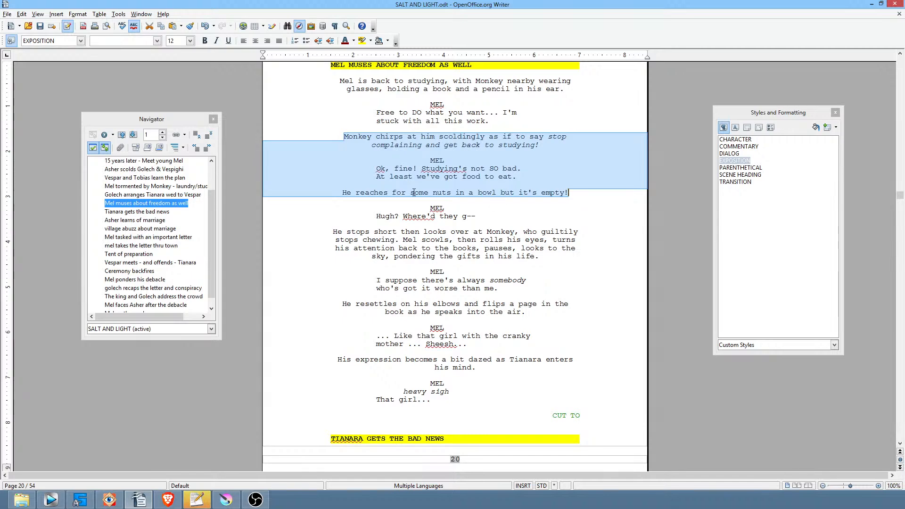
Step: Return to Vegas Pro and play the edit from the scene 300 clip to review the new sequence
click(51, 500)
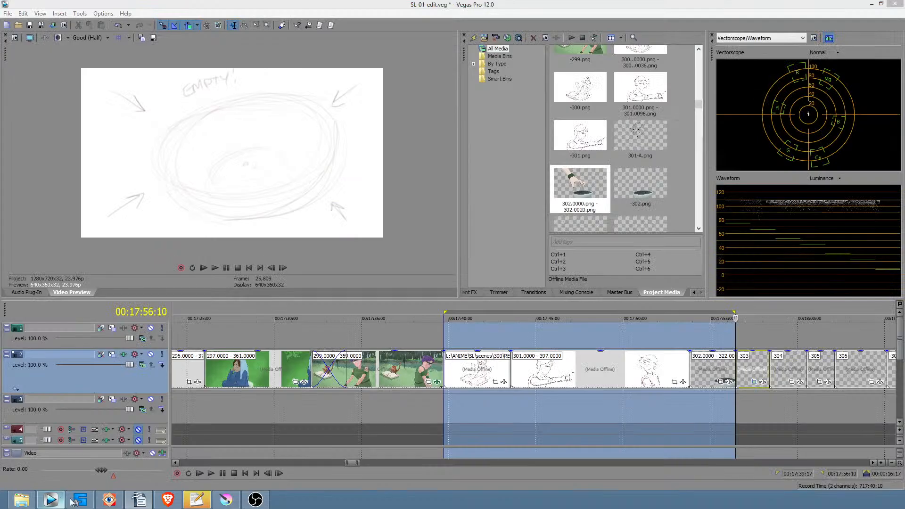
click(450, 405)
key(space)
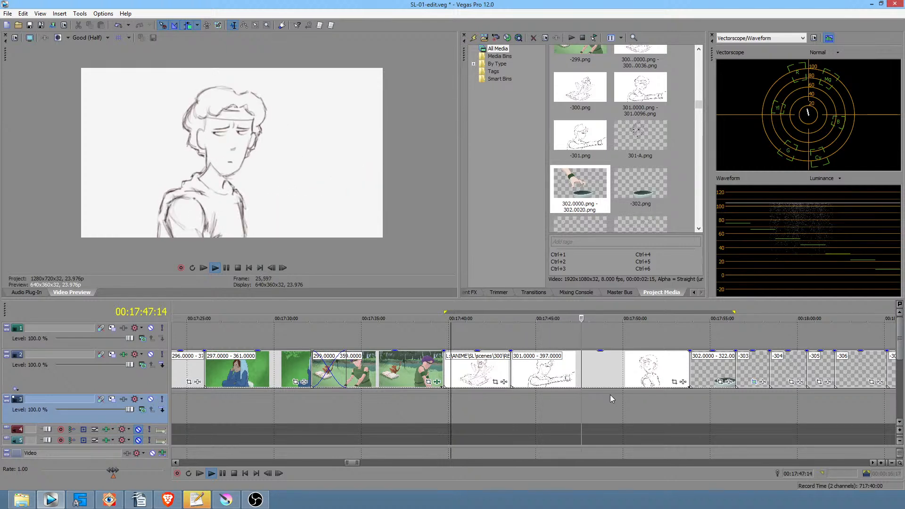
scroll(636, 395, right, 3)
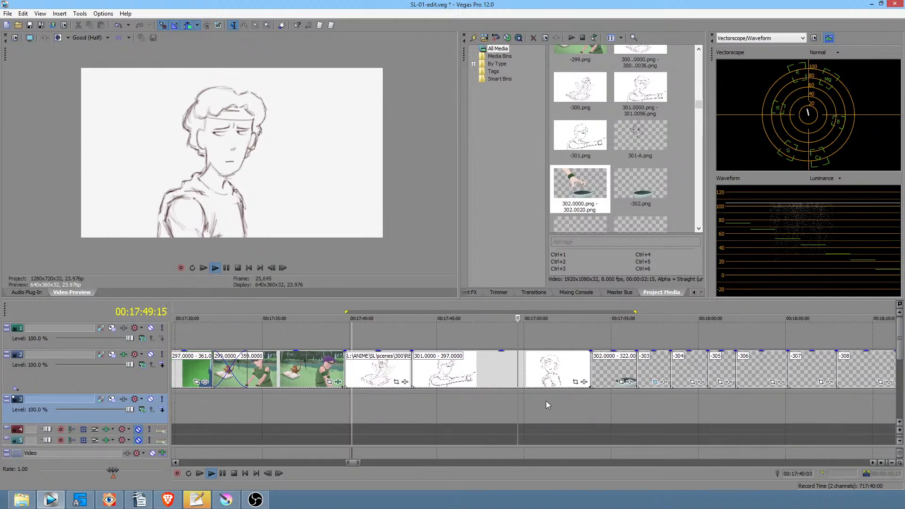
drag(542, 403, 566, 404)
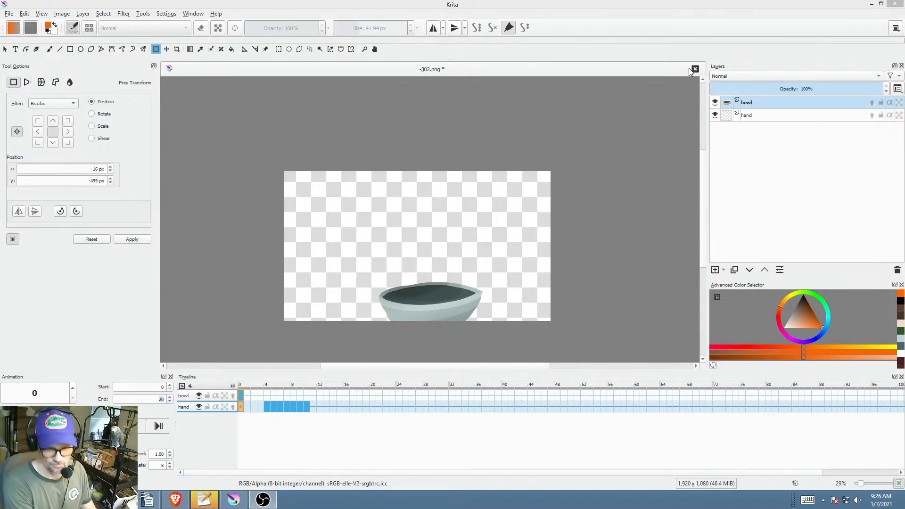
Step: Switch to Krita and save -302.png with its alpha channel, also keeping a Krita file copy
click(10, 14)
click(22, 61)
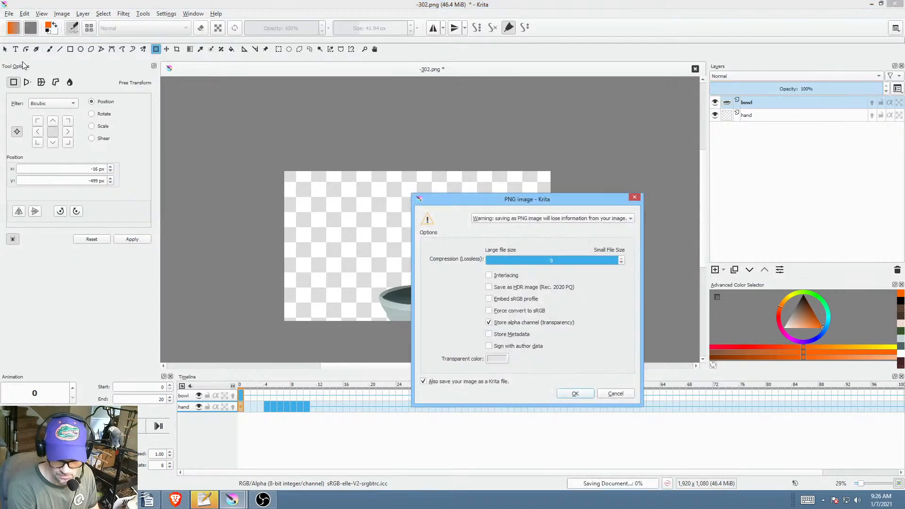
click(574, 392)
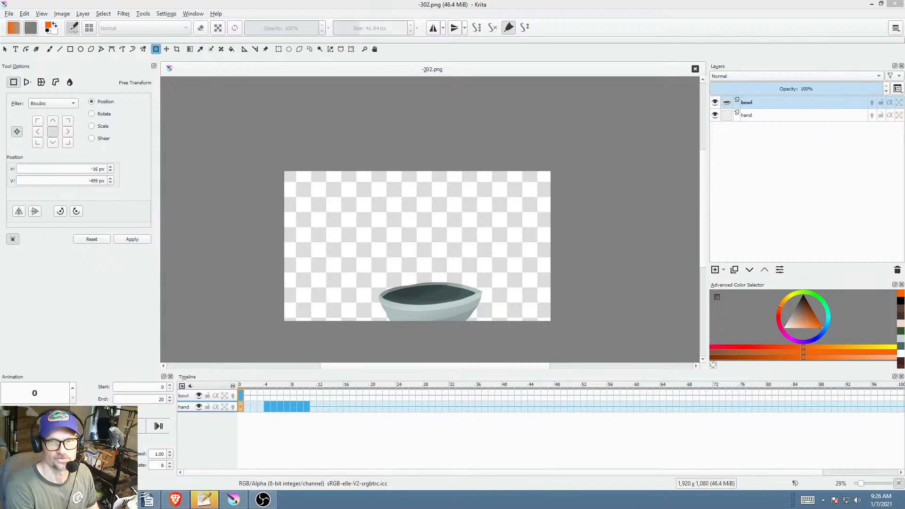
Step: Open the -303.png sketch in Krita as a new document
drag(533, 117, 463, 246)
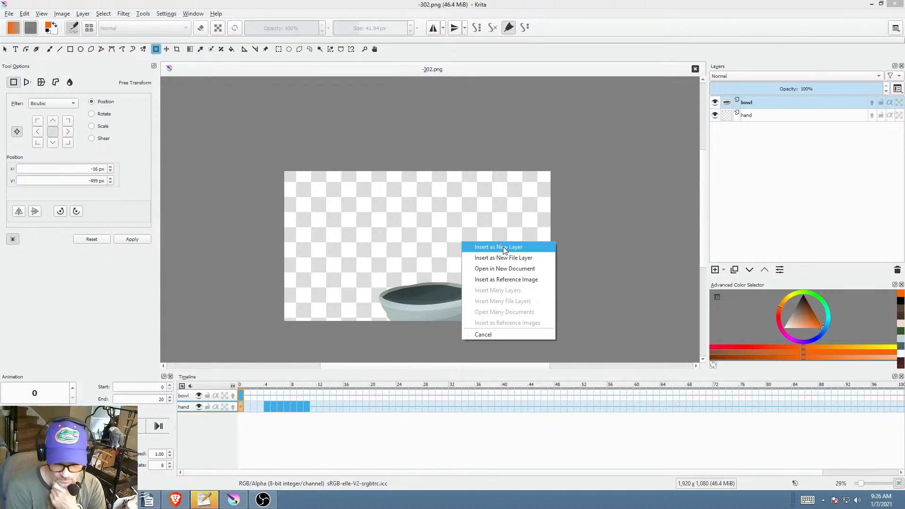
click(509, 269)
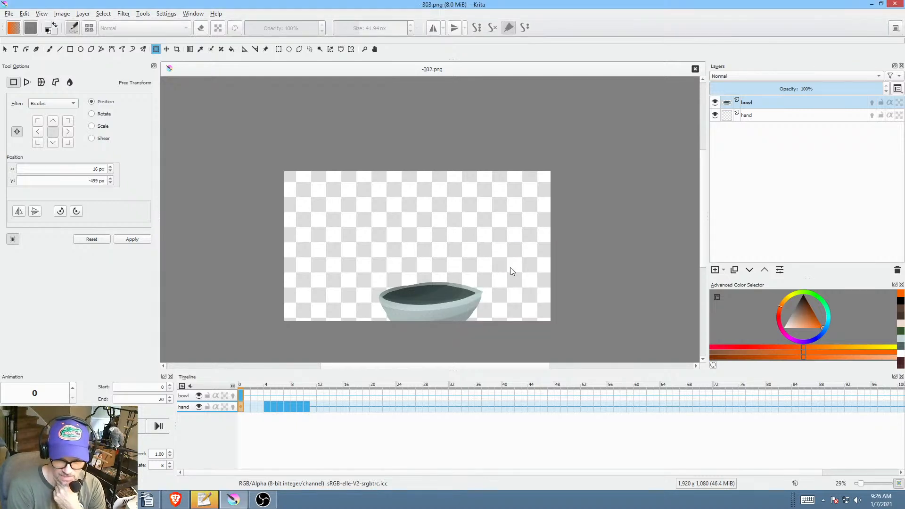
scroll(496, 212, down, 1)
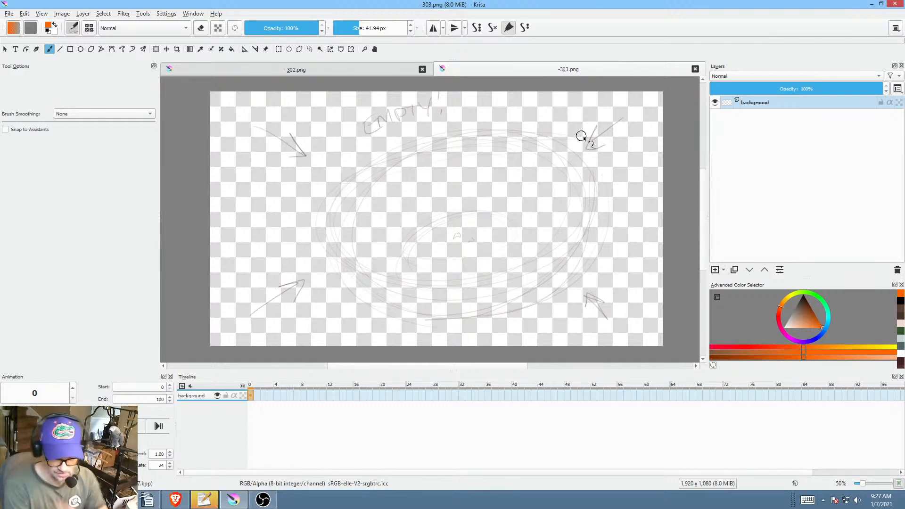
Step: Shrink the bowl sketch proportionally, reposition it at x 907 px, y 503 px, and add a paint layer above it
key(ctrl+t)
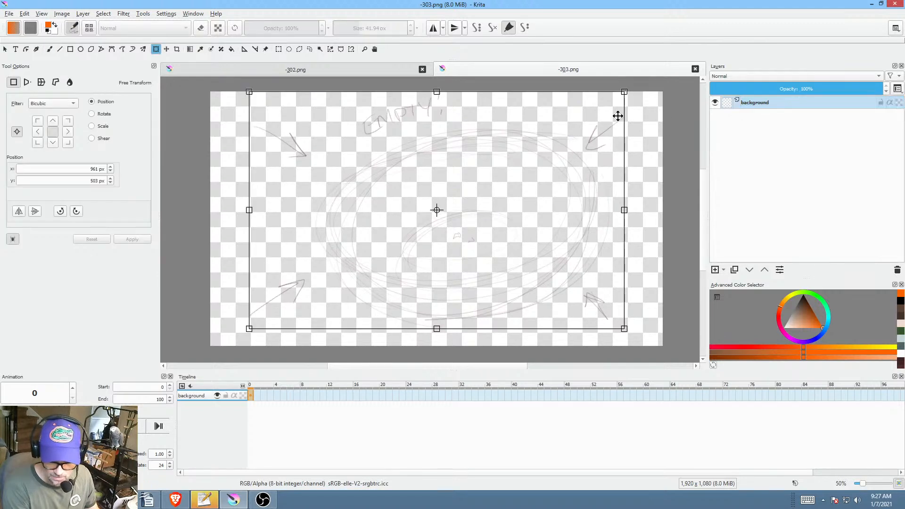
drag(627, 93, 574, 158)
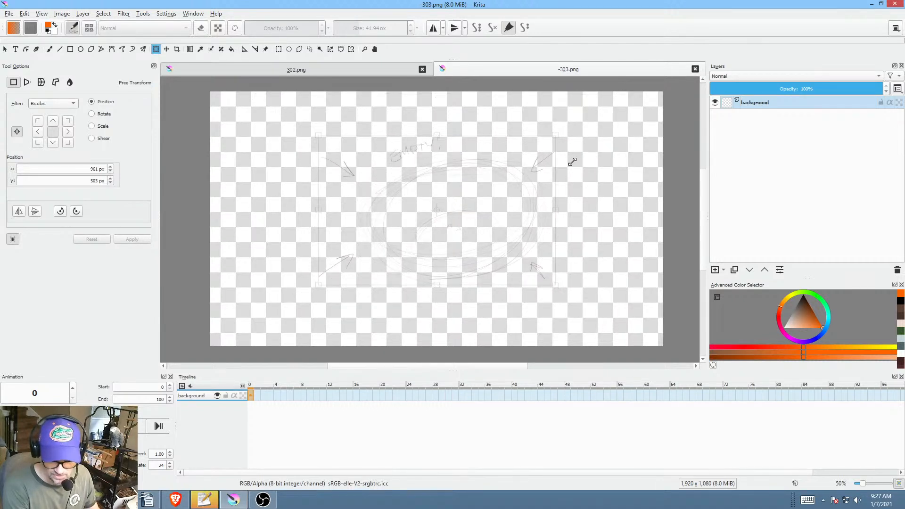
mouse_move(487, 221)
mouse_down()
mouse_move(473, 221)
mouse_move(490, 207)
mouse_up()
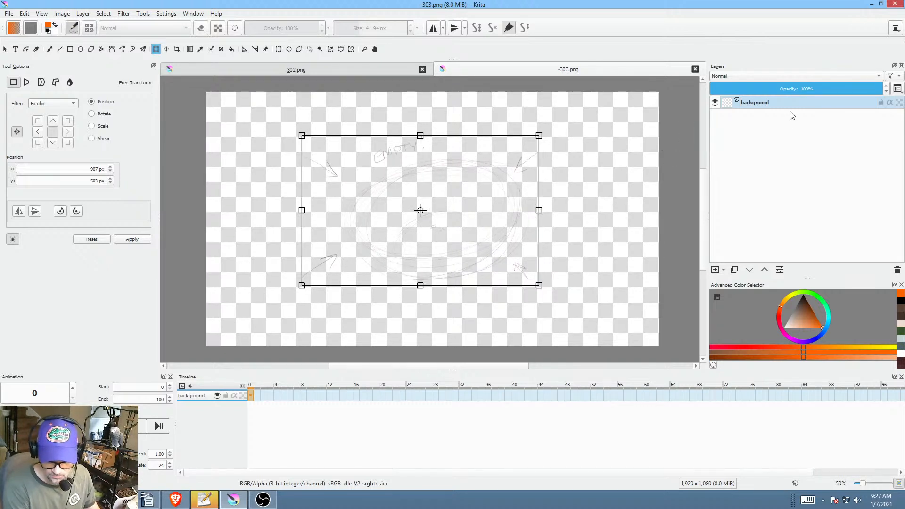
click(715, 269)
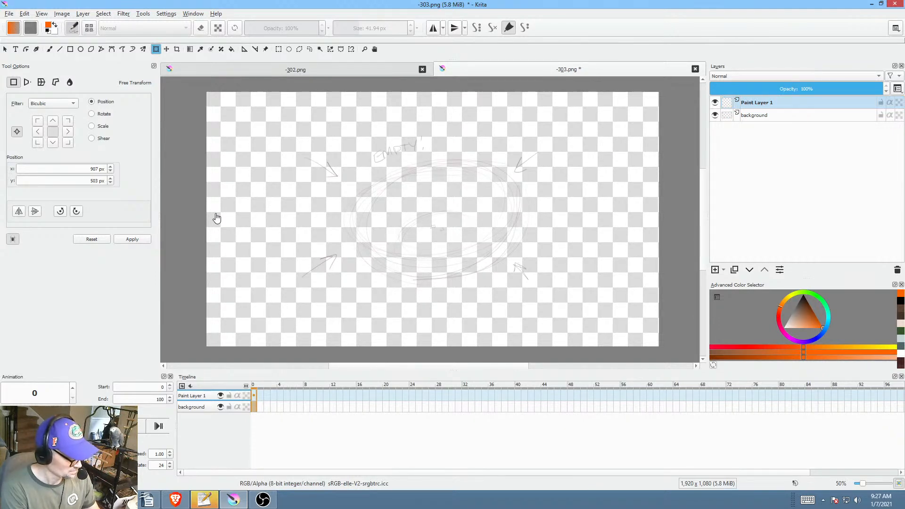
Step: Save -303.png with its alpha channel and a Krita file copy, and make the background layer active
key(ctrl+s)
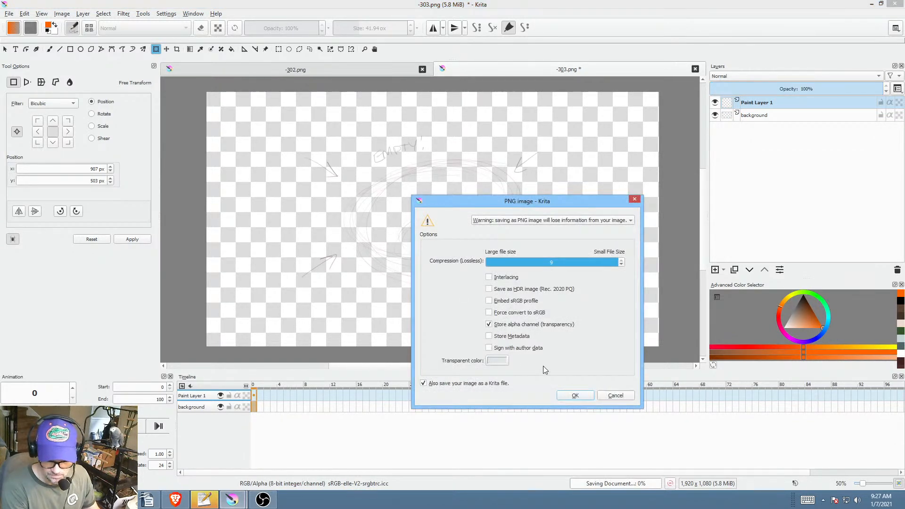
click(570, 395)
click(763, 118)
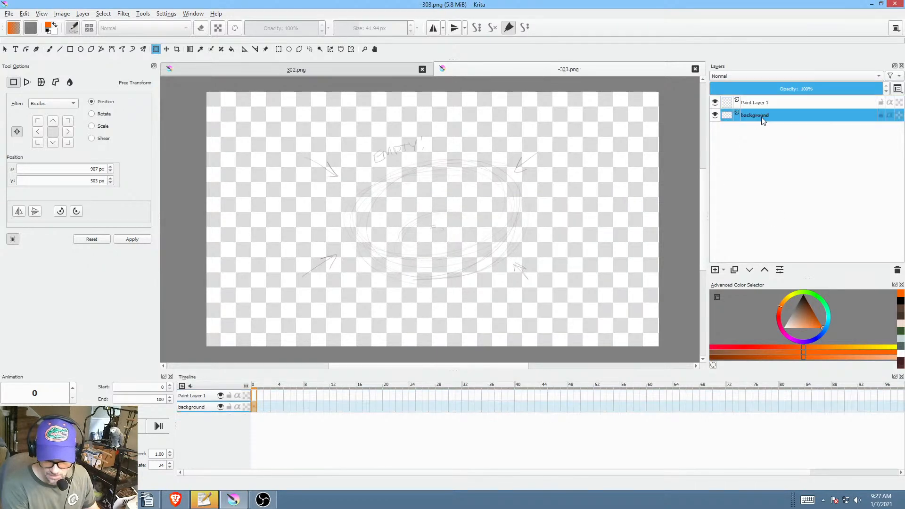
Step: Sample the light grey-green of the bowl's rim in -302.png for the freehand path tool and return to the -303.png sketch
click(382, 71)
scroll(429, 304, up, 3)
scroll(508, 229, down, 1)
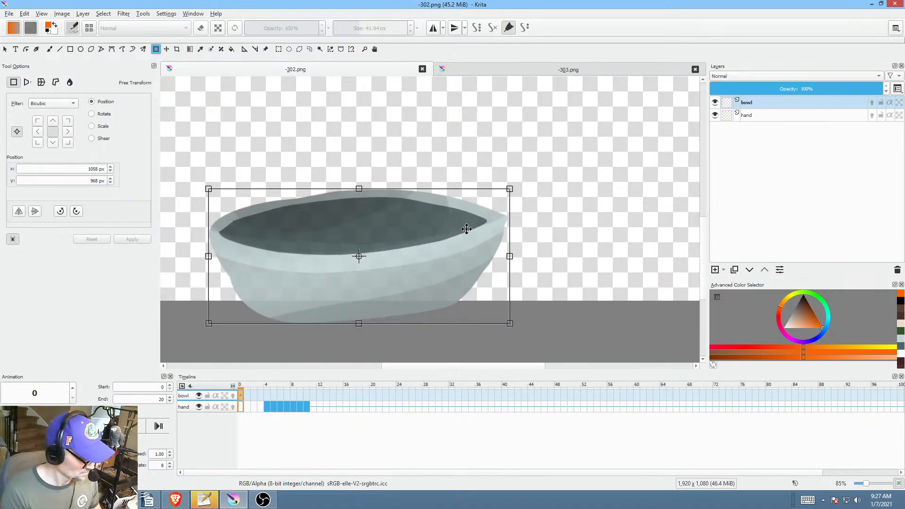
key(Return)
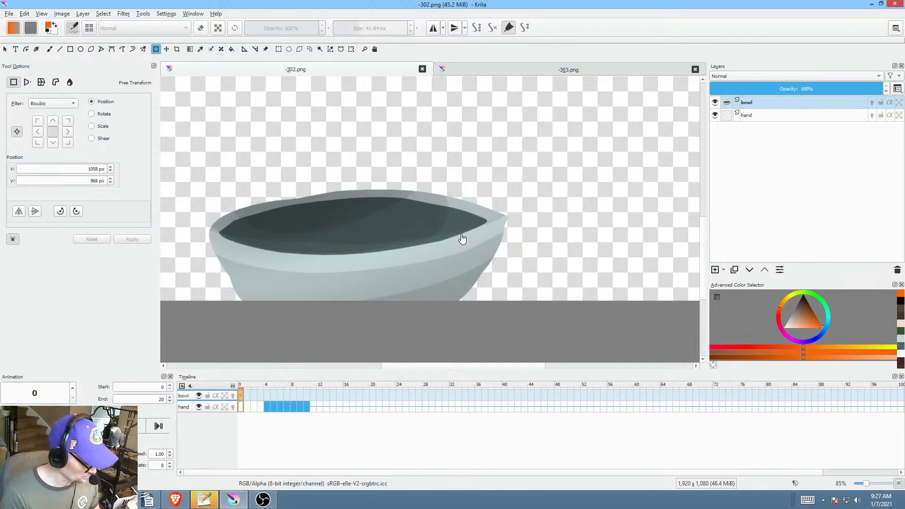
key(p)
ctrl+click(459, 242)
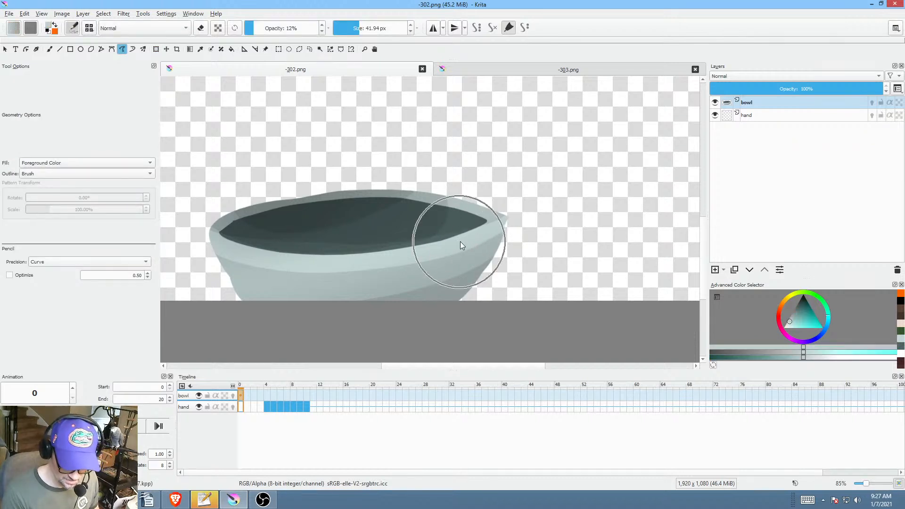
click(542, 70)
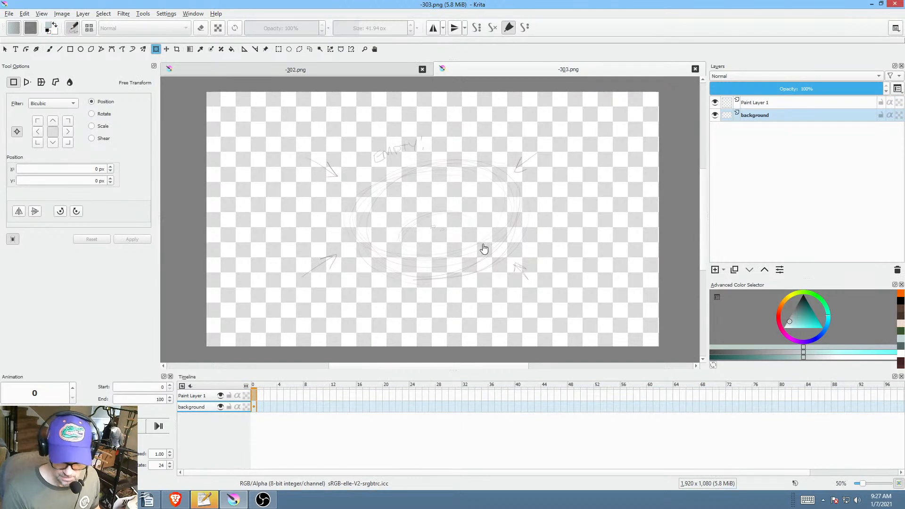
scroll(488, 241, up, 1)
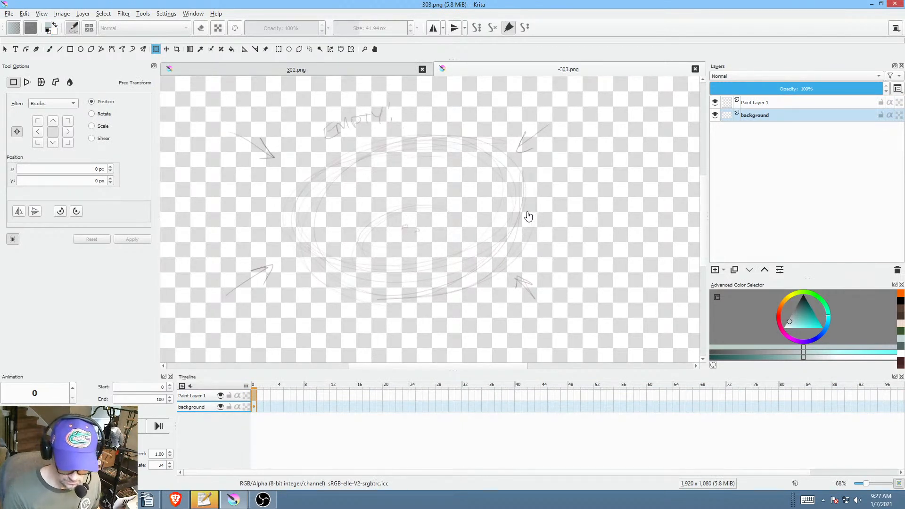
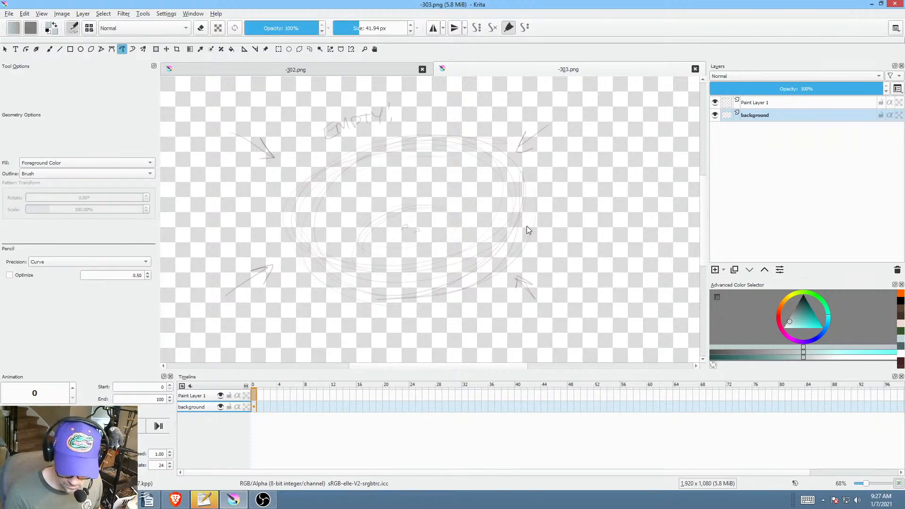
mouse_move(409, 140)
mouse_down()
mouse_move(298, 201)
mouse_move(294, 249)
mouse_move(329, 281)
mouse_move(393, 294)
mouse_move(473, 280)
mouse_move(520, 249)
mouse_move(535, 205)
mouse_up()
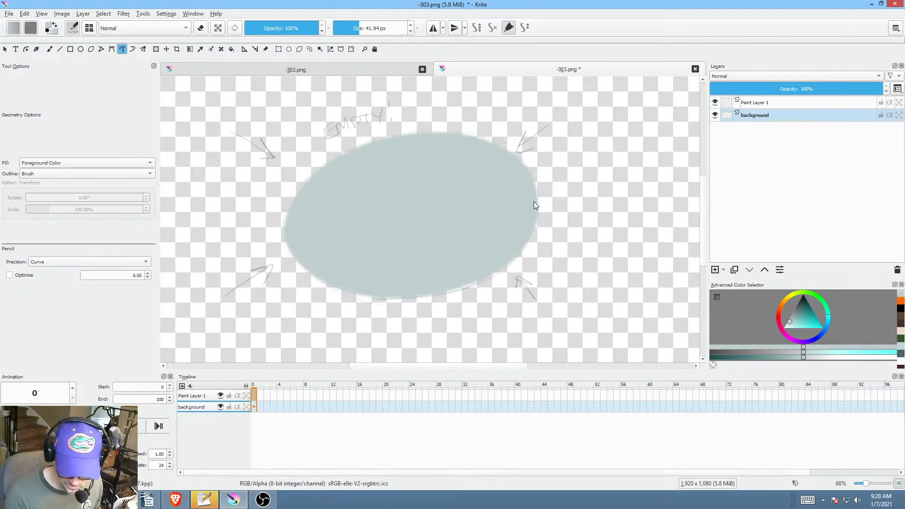
key(ctrl+z)
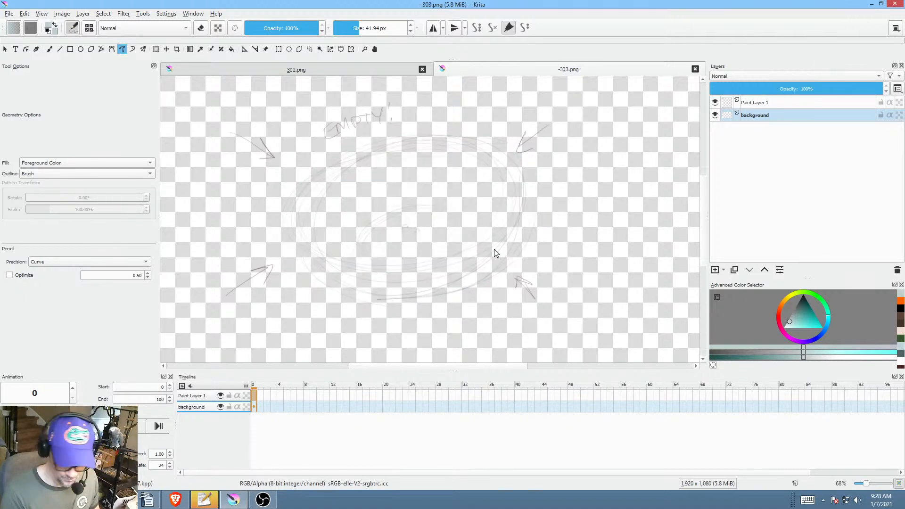
right_click(499, 231)
click(541, 194)
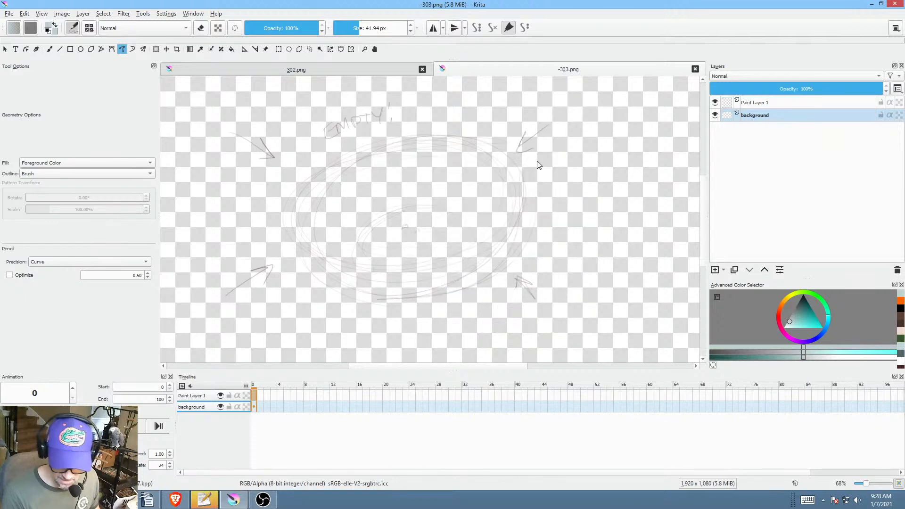
mouse_move(466, 139)
mouse_down()
mouse_move(326, 173)
mouse_move(305, 216)
mouse_move(311, 257)
mouse_move(345, 278)
mouse_move(410, 284)
mouse_move(482, 263)
mouse_move(513, 227)
mouse_move(527, 162)
mouse_up()
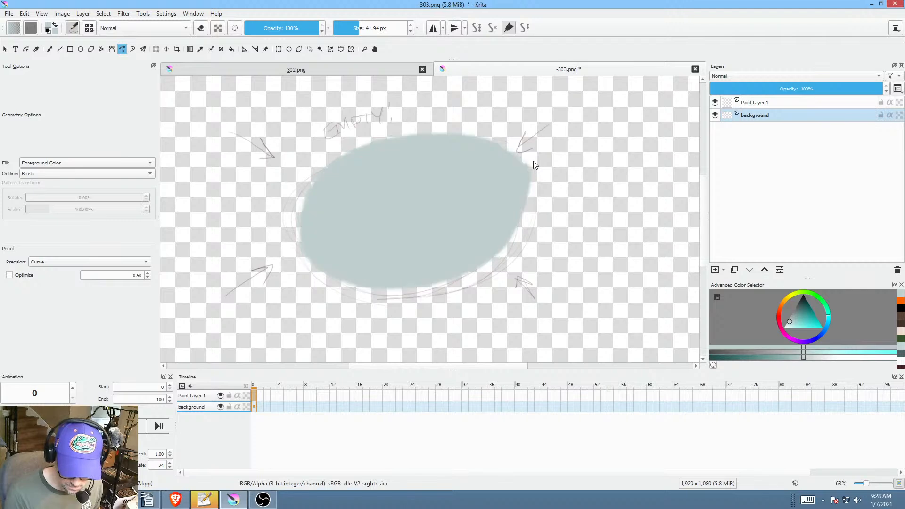
key(ctrl+z)
Step: Choose a pen brush preset with a 6.00 px size for the filled freehand shapes
right_click(583, 205)
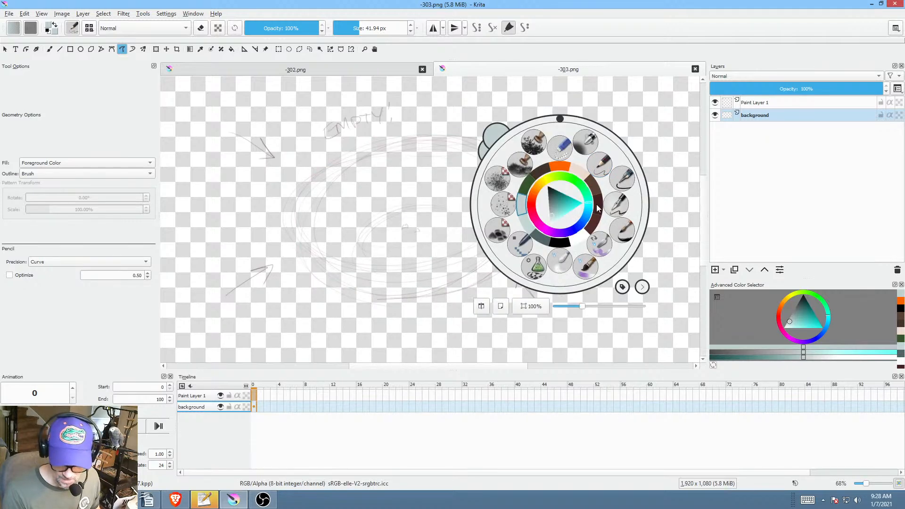
right_click(620, 184)
right_click(621, 184)
click(644, 146)
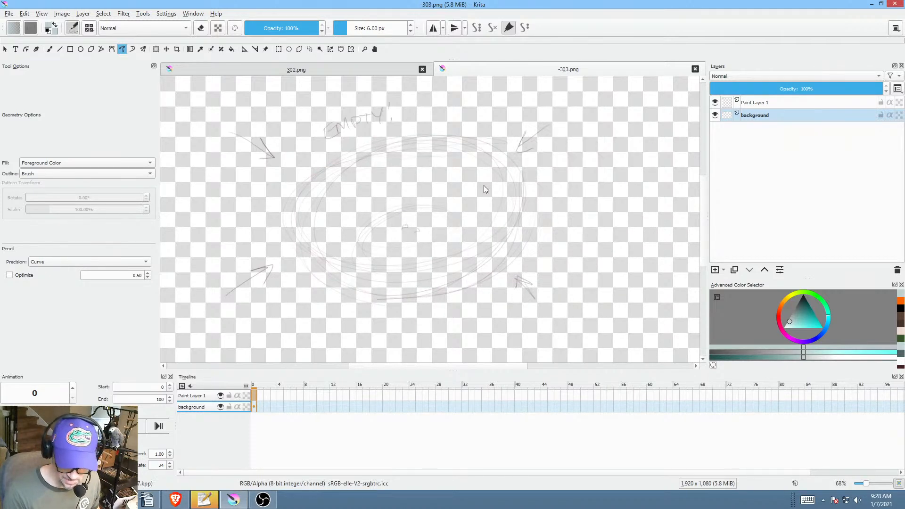
mouse_move(527, 189)
mouse_down()
mouse_move(513, 164)
mouse_move(465, 143)
mouse_move(416, 142)
mouse_move(350, 164)
mouse_up()
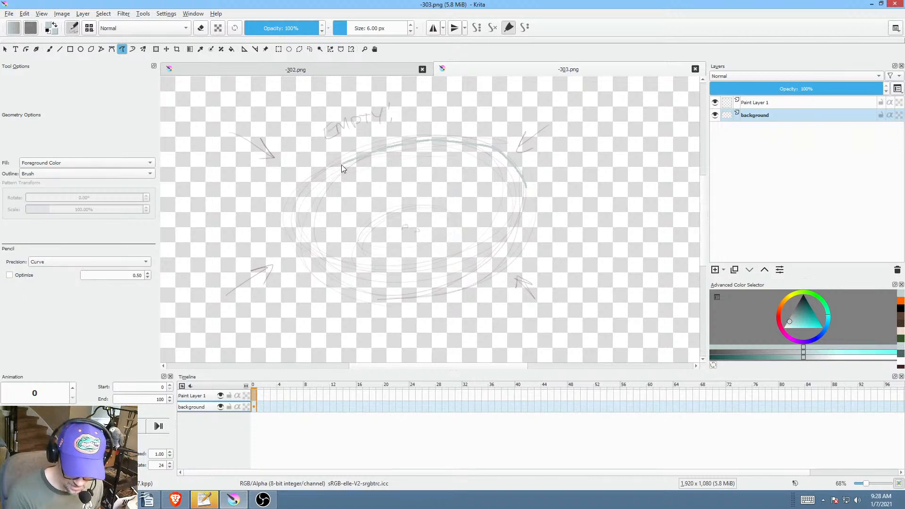
drag(313, 227, 349, 238)
key(ctrl+z)
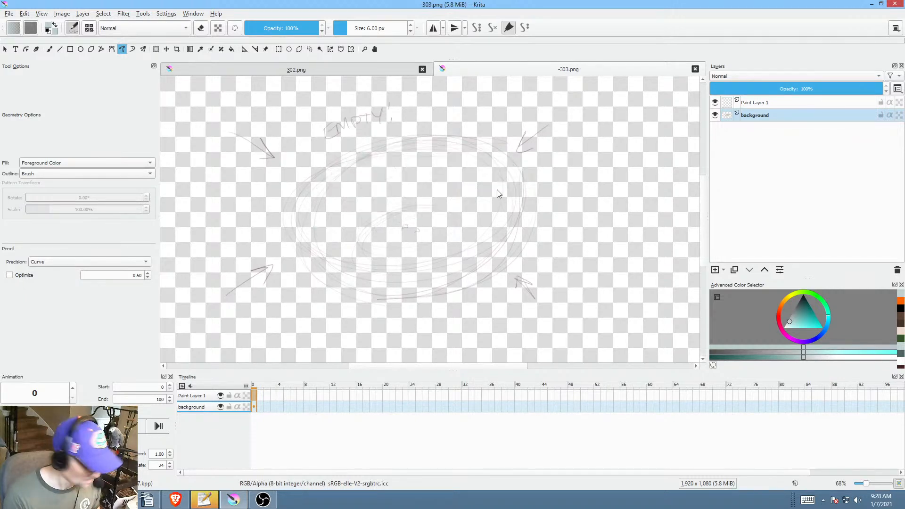
Step: Draw a filled light grey-green oval along the outer contour of the sketched bowl on the background layer
mouse_move(448, 146)
mouse_down()
mouse_move(386, 146)
mouse_move(320, 176)
mouse_up()
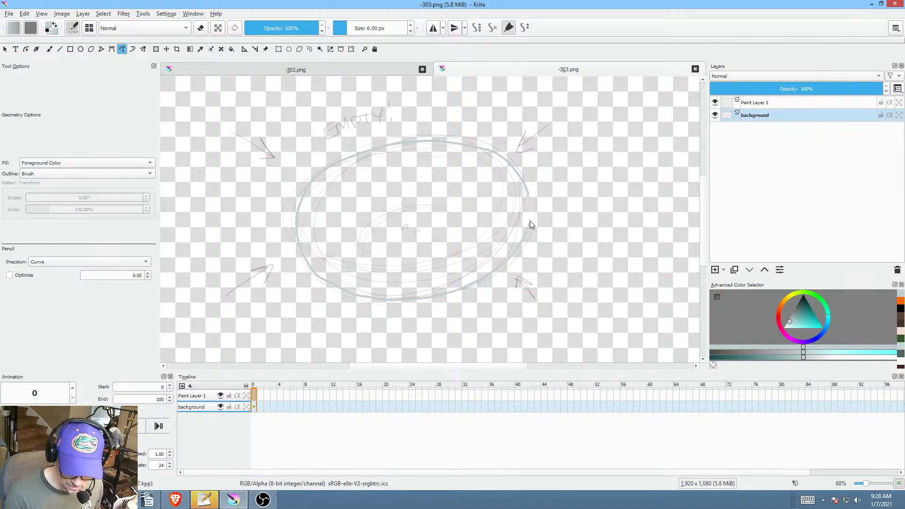
mouse_move(524, 178)
mouse_down()
mouse_move(483, 143)
mouse_move(488, 155)
mouse_up()
mouse_move(497, 245)
mouse_down()
mouse_move(498, 265)
mouse_move(502, 258)
mouse_up()
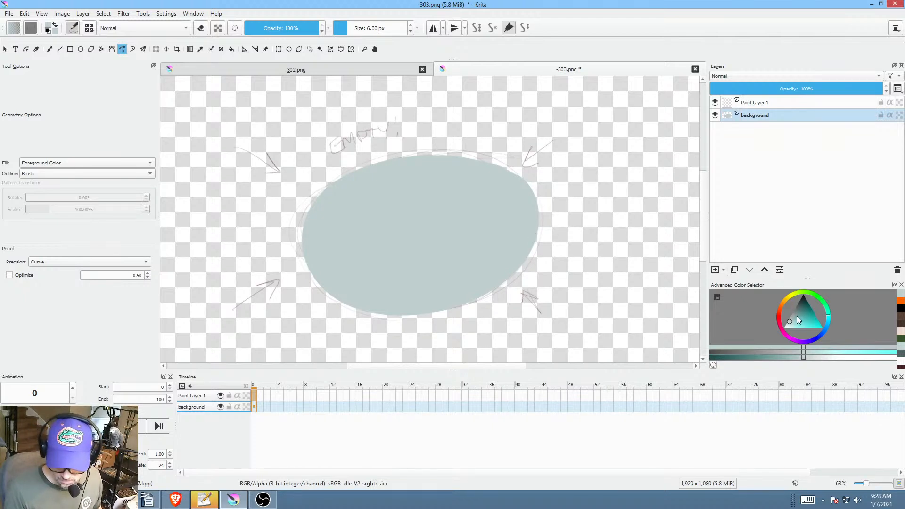
Step: Draw the bowl's inner opening as a filled black shape at 19% opacity, leaving a light rim around it
click(376, 69)
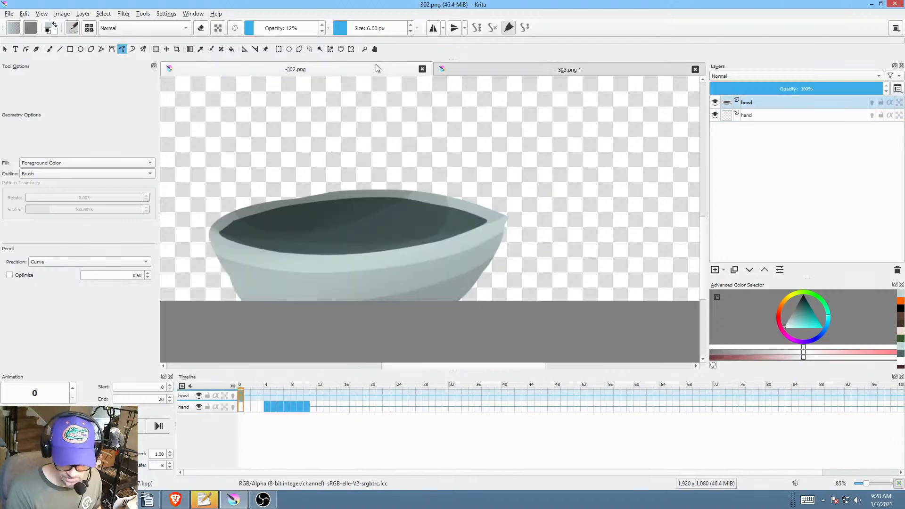
click(524, 70)
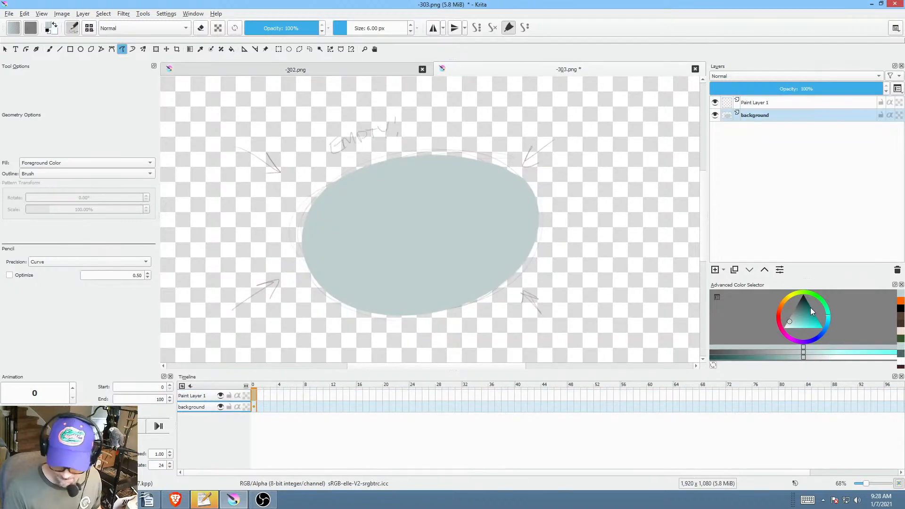
drag(802, 316, 804, 284)
click(260, 30)
drag(260, 31, 258, 31)
drag(507, 184, 437, 173)
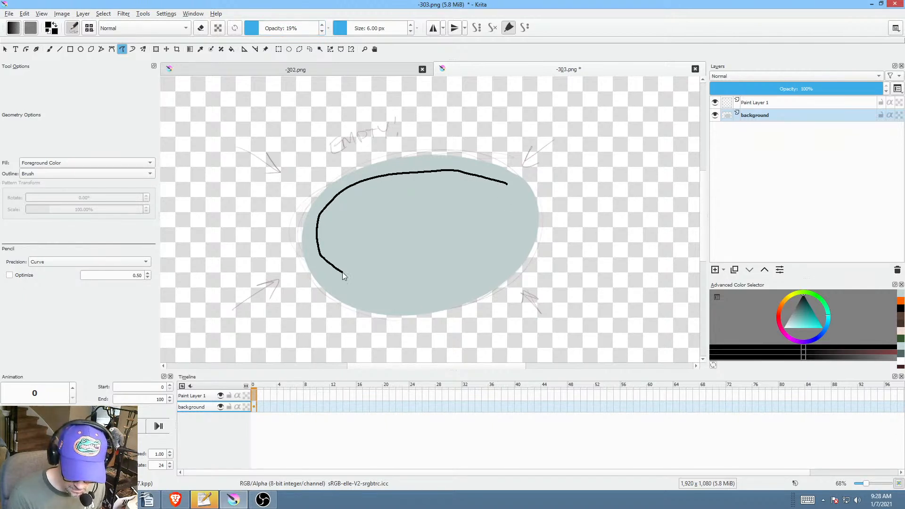
mouse_move(507, 242)
mouse_down()
mouse_move(522, 211)
mouse_move(515, 189)
mouse_move(507, 172)
mouse_up()
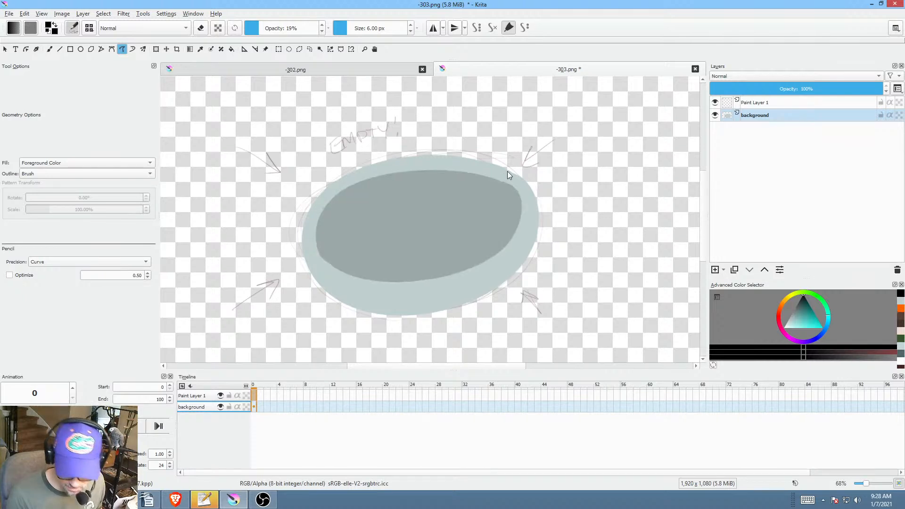
Step: Shade the bowl's inner walls with a second black shape at 19% opacity, leaving the rounded bottom lighter
drag(579, 253, 600, 255)
scroll(600, 255, up, 2)
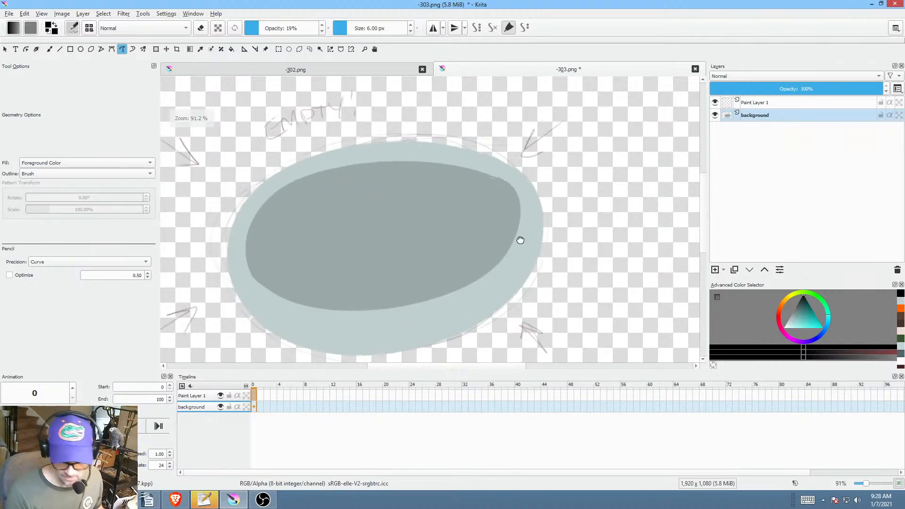
mouse_move(515, 192)
mouse_down()
mouse_move(467, 163)
mouse_move(428, 161)
mouse_up()
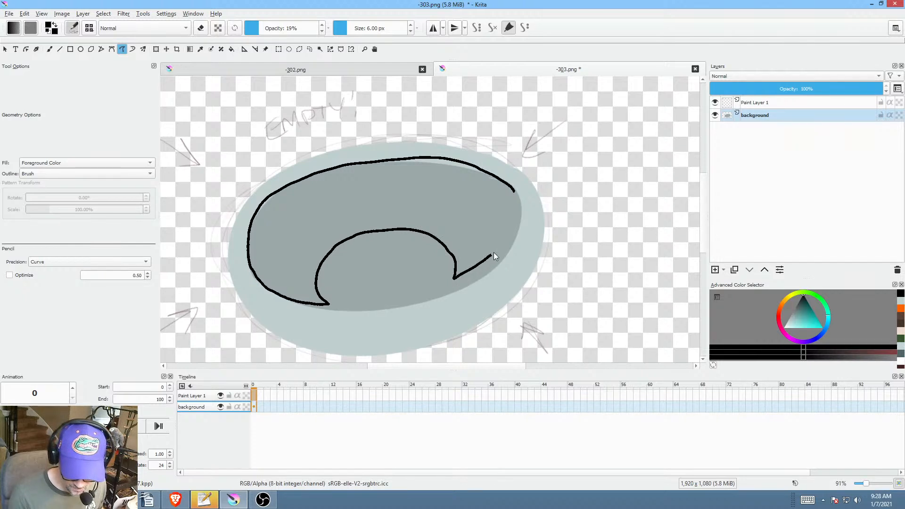
drag(516, 212, 515, 189)
Step: Lower the brush opacity to 10% for shading the bowl's outer side
drag(549, 251, 581, 162)
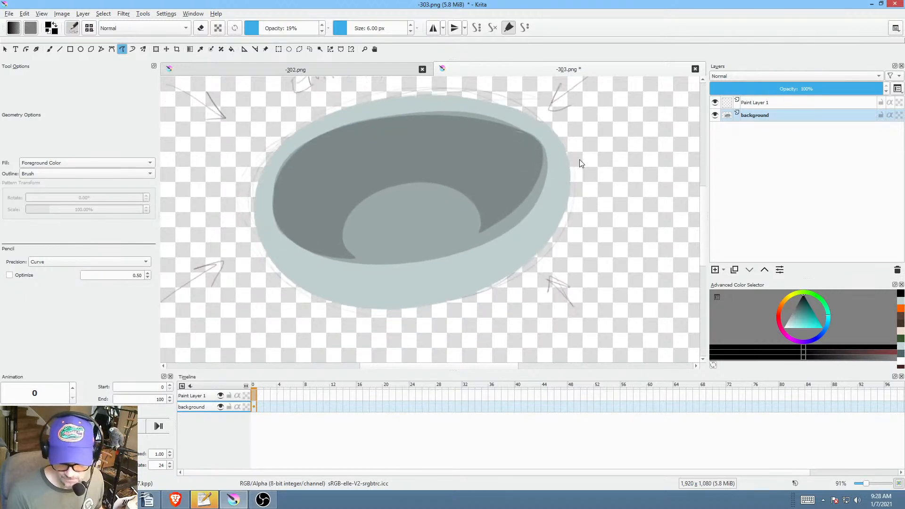
drag(268, 32, 253, 31)
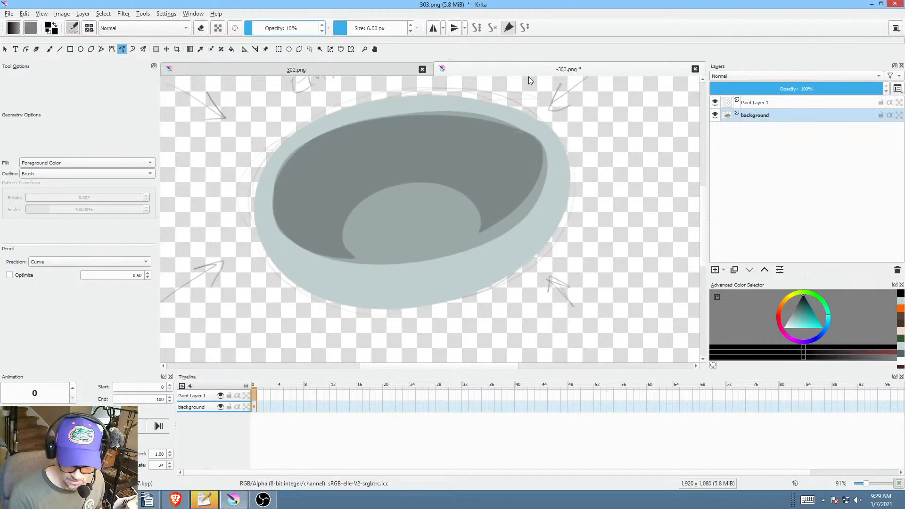
drag(570, 121, 569, 170)
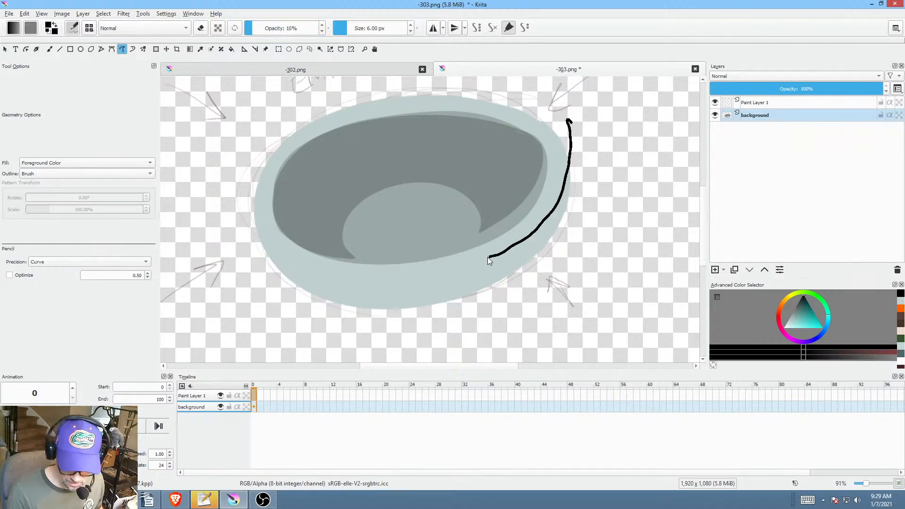
drag(389, 278, 389, 278)
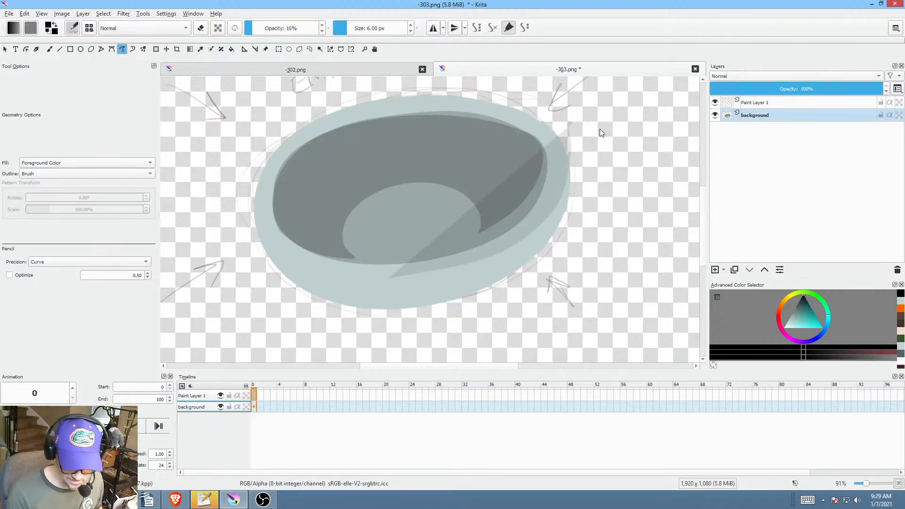
key(ctrl+z)
drag(568, 131, 570, 144)
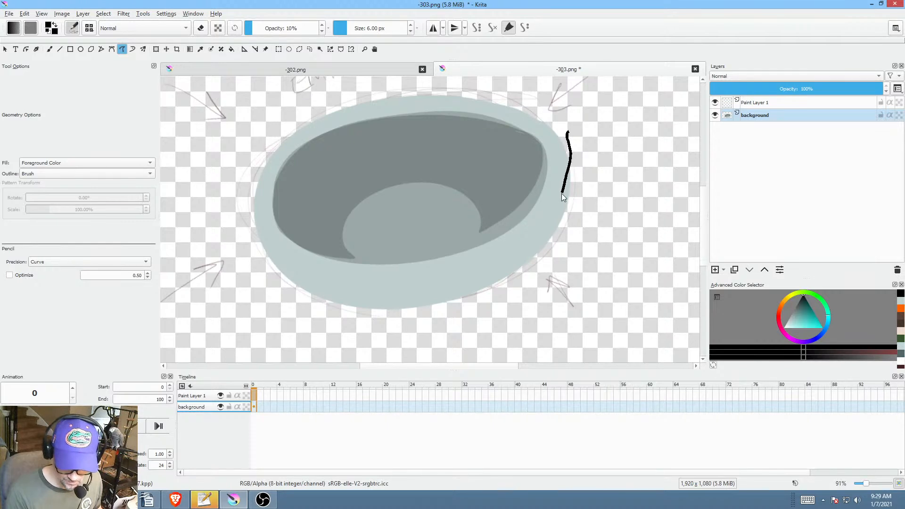
mouse_move(393, 283)
mouse_down()
mouse_move(313, 280)
mouse_move(251, 263)
mouse_move(539, 305)
mouse_move(624, 130)
mouse_up()
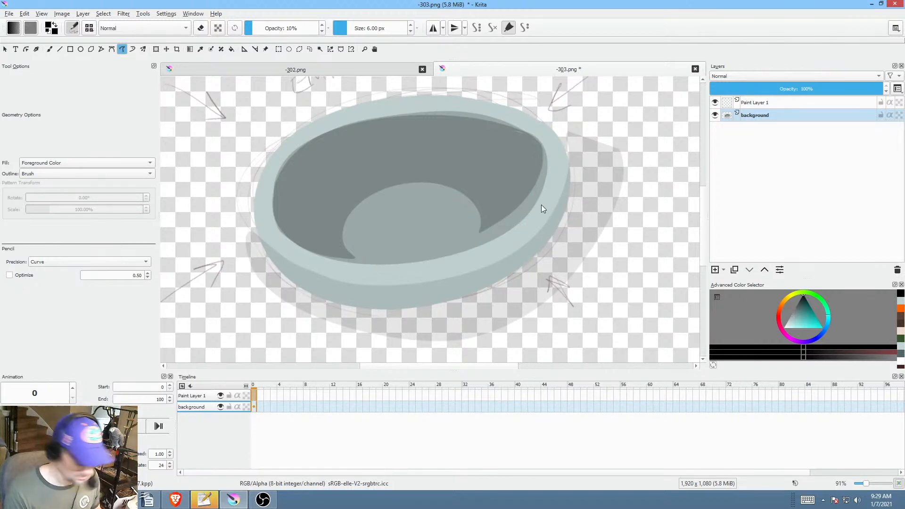
key(ctrl+z)
Step: Preserve the layer's alpha and clean off the faint sketch lines with an alpha-channel color adjustment curve, low point at input 198, output 0
key(slash)
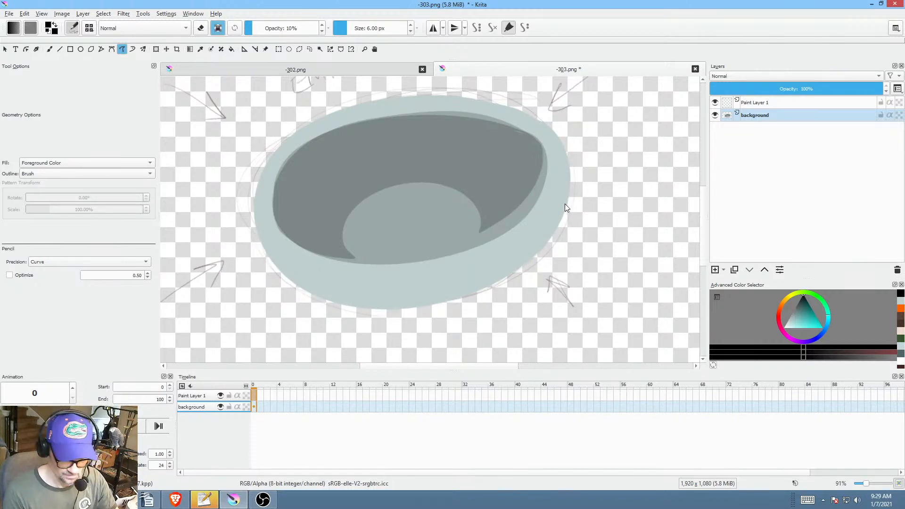
drag(562, 135, 581, 187)
key(ctrl+m)
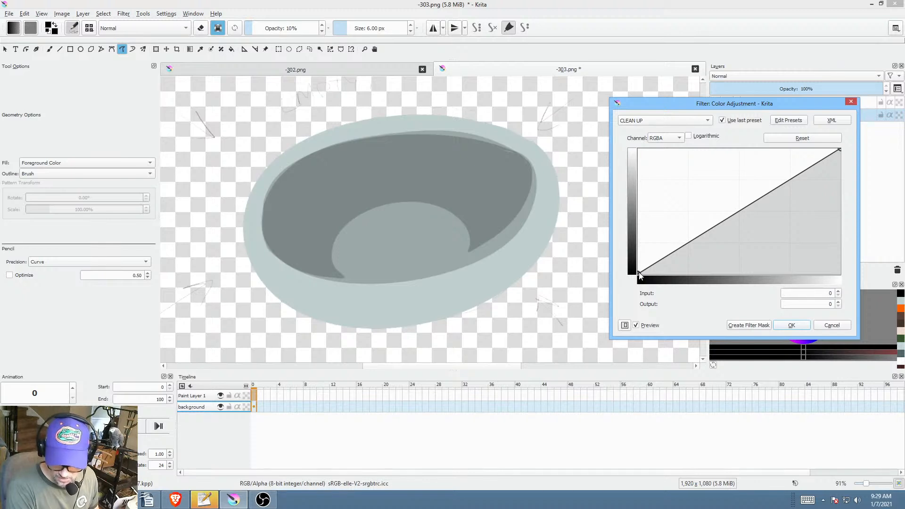
drag(640, 272, 673, 287)
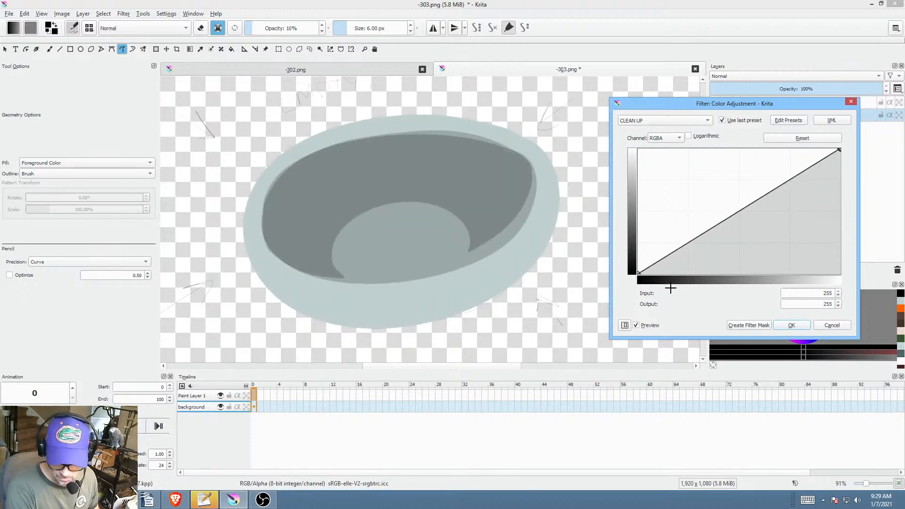
click(663, 137)
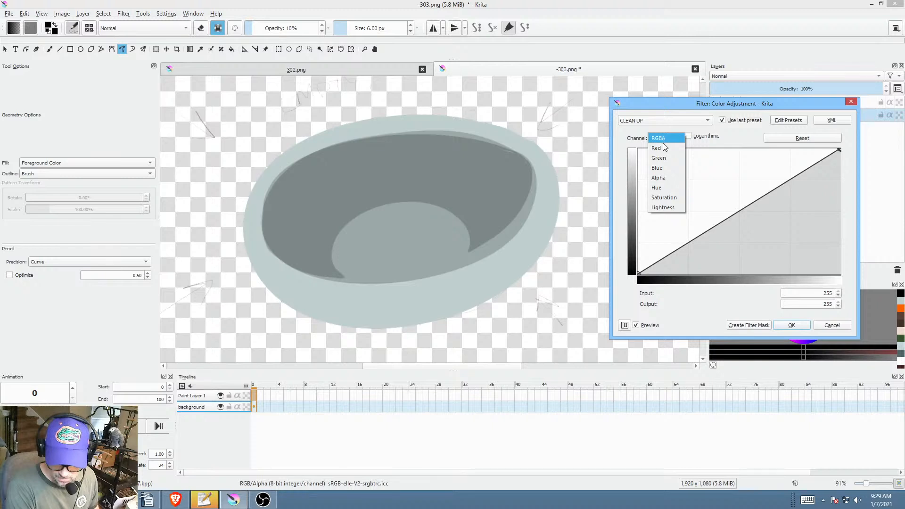
click(672, 183)
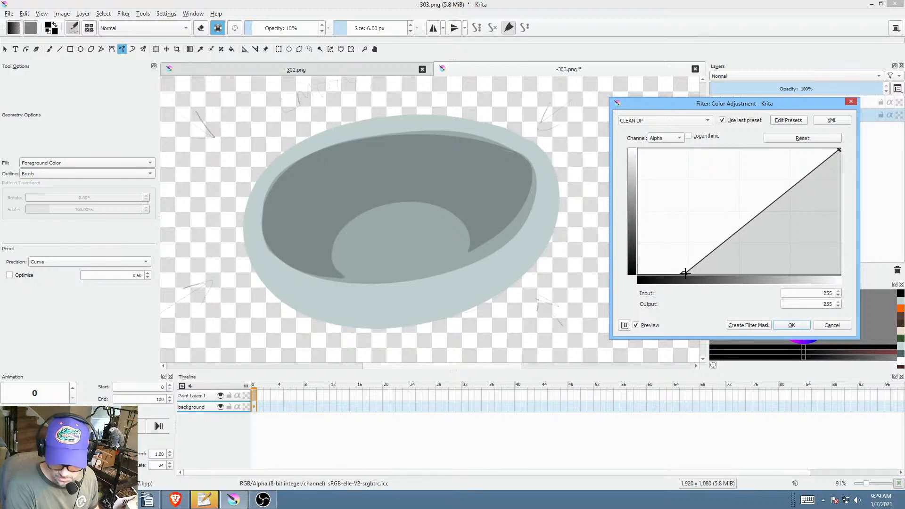
drag(683, 271, 795, 302)
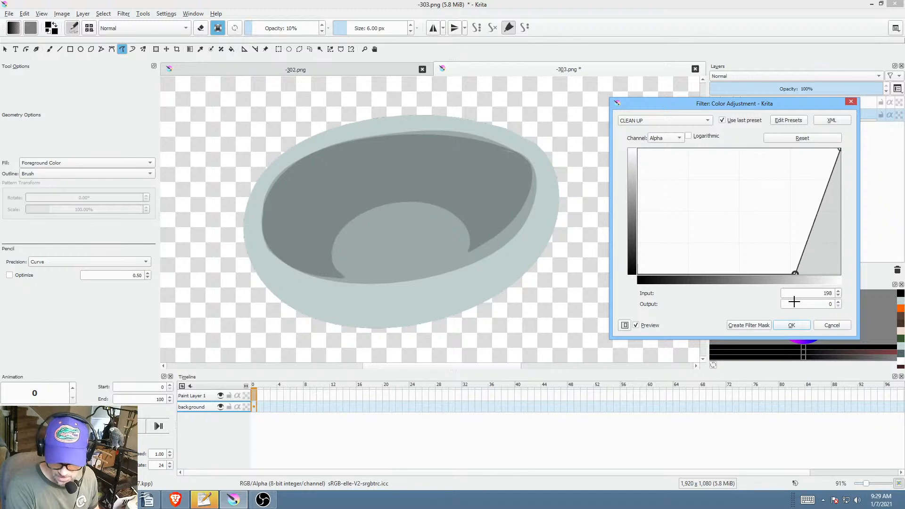
click(791, 325)
Step: Shade the bowl's outer side with a filled black shape at 10% opacity and overlay a second band along its lower edge
scroll(451, 166, down, 3)
scroll(451, 166, up, 4)
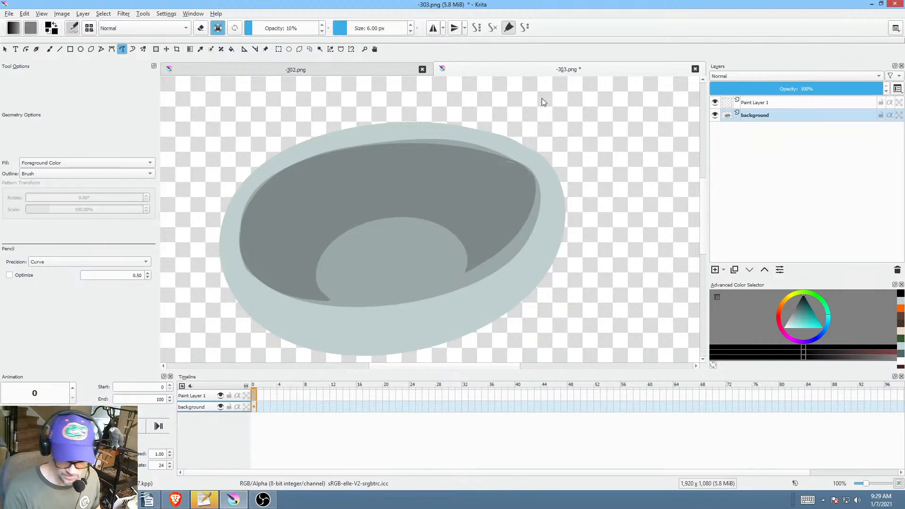
drag(579, 129, 398, 289)
drag(516, 196, 505, 169)
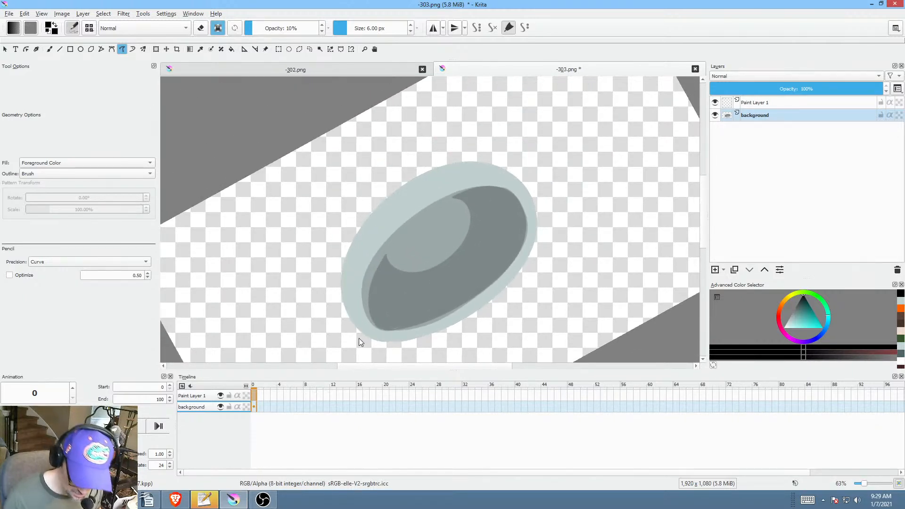
drag(366, 344, 351, 312)
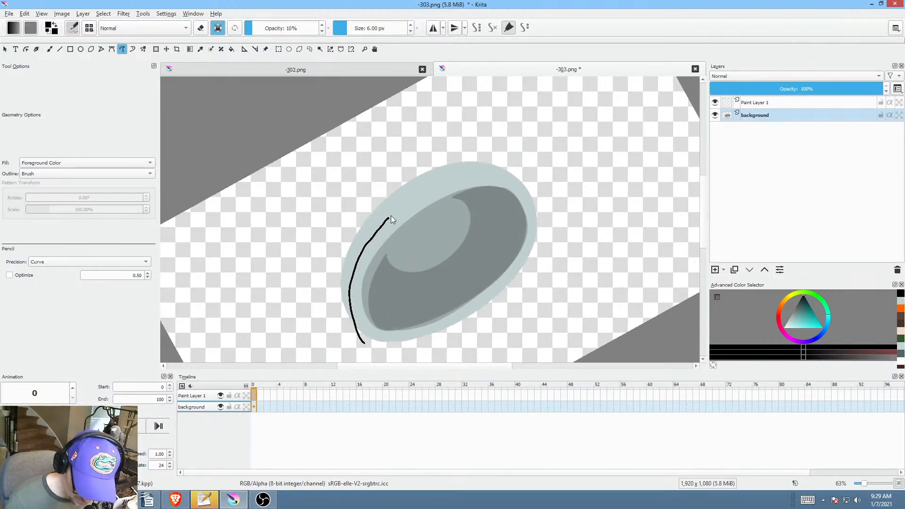
drag(492, 172, 522, 185)
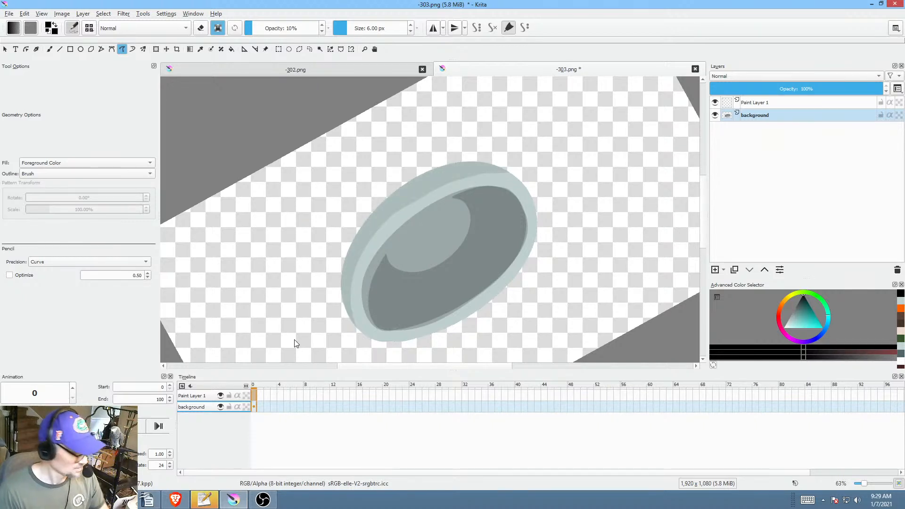
key(5)
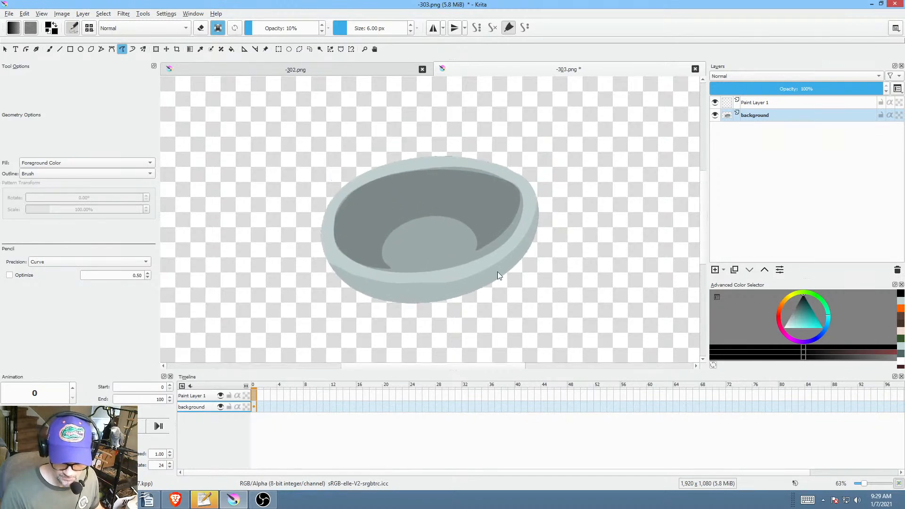
mouse_move(494, 278)
mouse_down()
mouse_move(420, 295)
mouse_move(340, 278)
mouse_move(372, 319)
mouse_move(567, 265)
mouse_up()
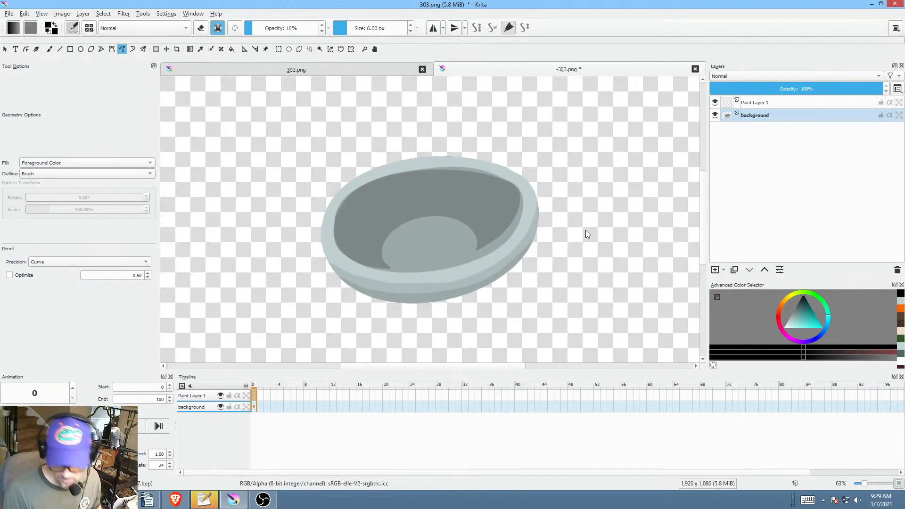
Step: Draw three small light tan crumbs on the bowl's inner bottom at 100% opacity and shade them with darker brown shapes
click(781, 302)
drag(806, 313, 794, 319)
mouse_move(418, 267)
mouse_down()
mouse_move(408, 188)
mouse_move(419, 163)
mouse_up()
click(214, 26)
drag(251, 27, 388, 25)
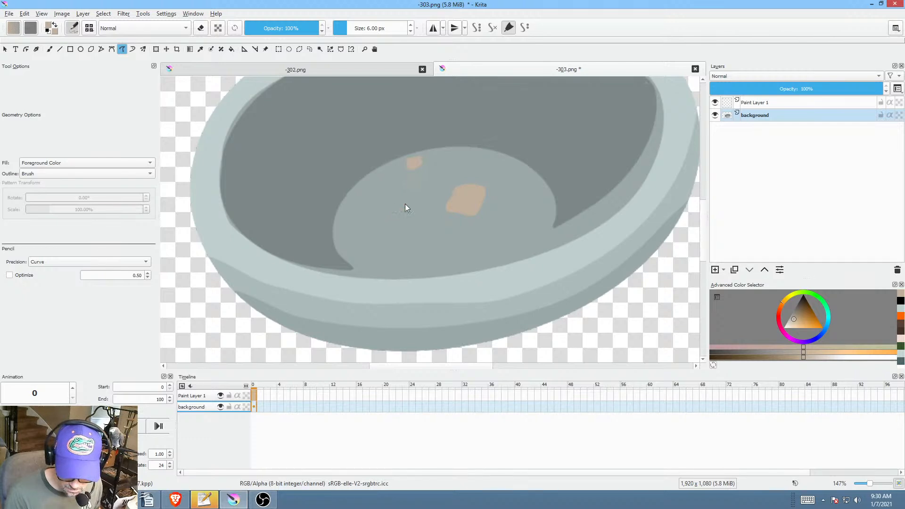
click(799, 313)
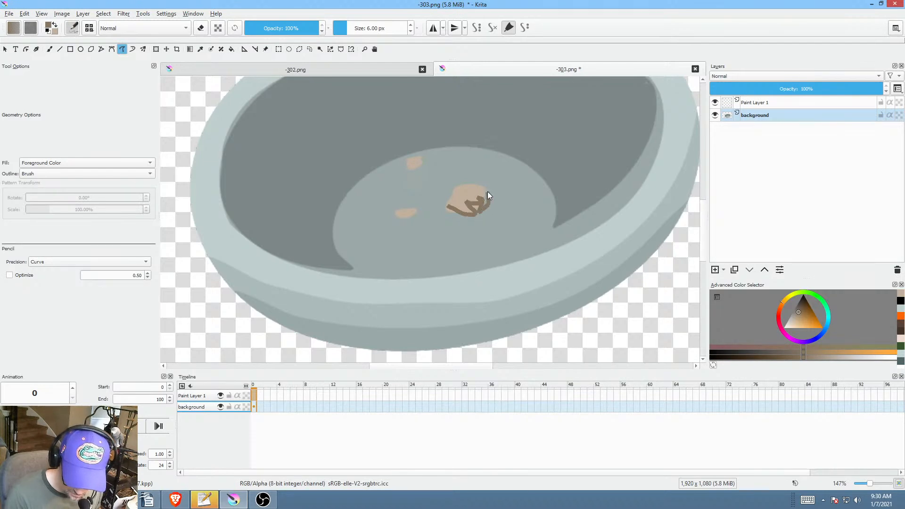
drag(488, 194, 478, 193)
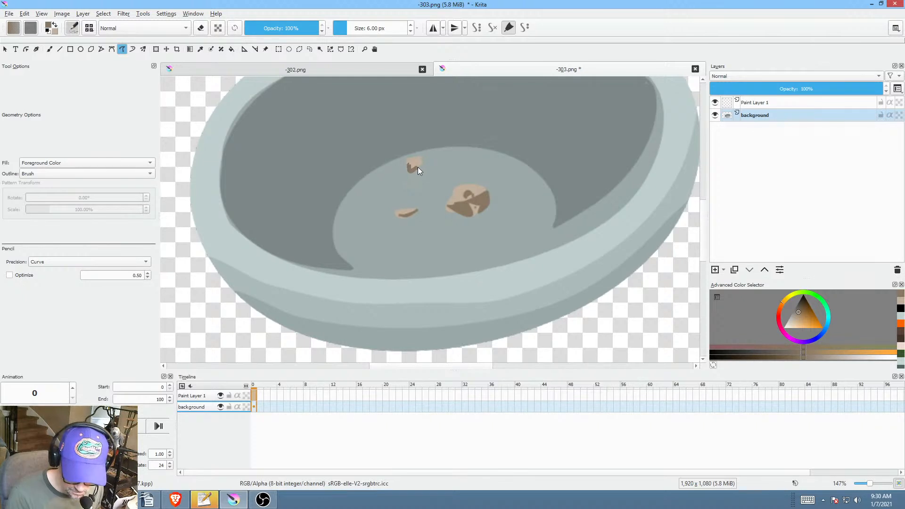
Step: Add small cast shadows around the three crumbs using filled black shapes at 13% opacity
scroll(536, 202, down, 3)
scroll(546, 188, up, 4)
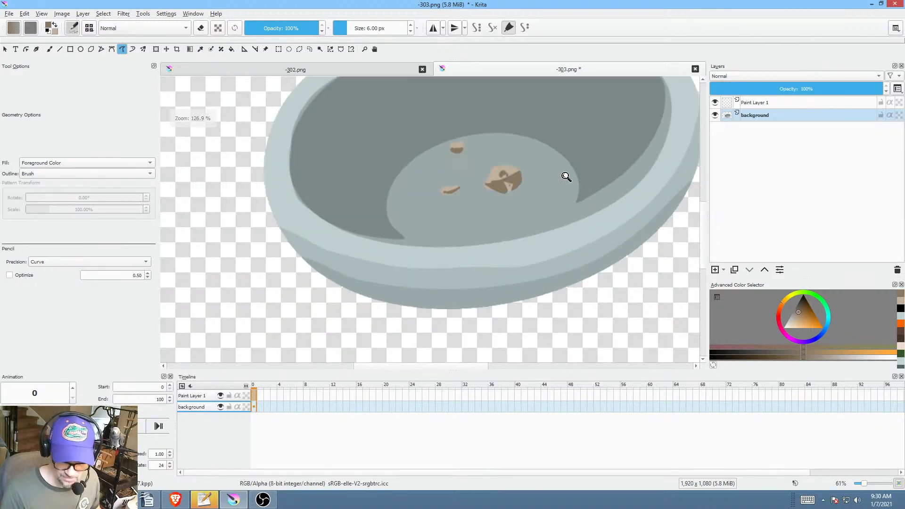
drag(800, 307, 803, 293)
click(254, 29)
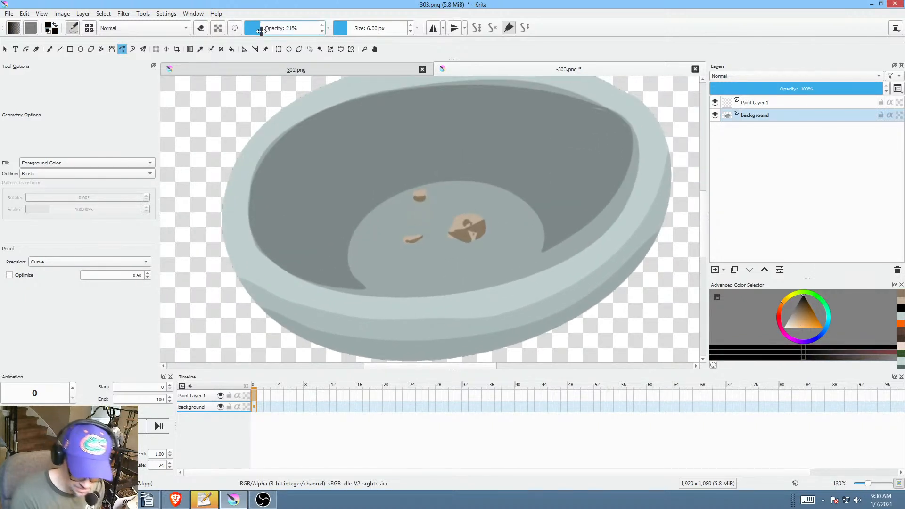
drag(253, 32, 255, 31)
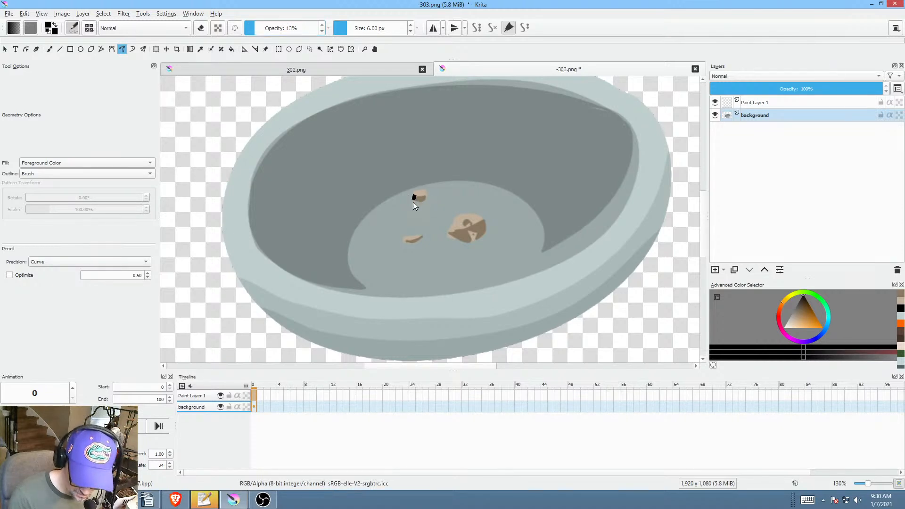
drag(424, 193, 422, 198)
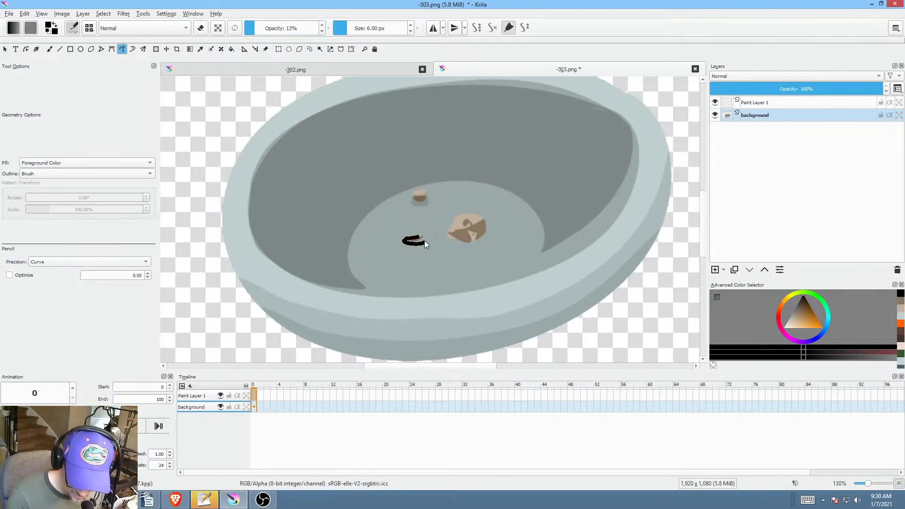
drag(477, 246, 488, 219)
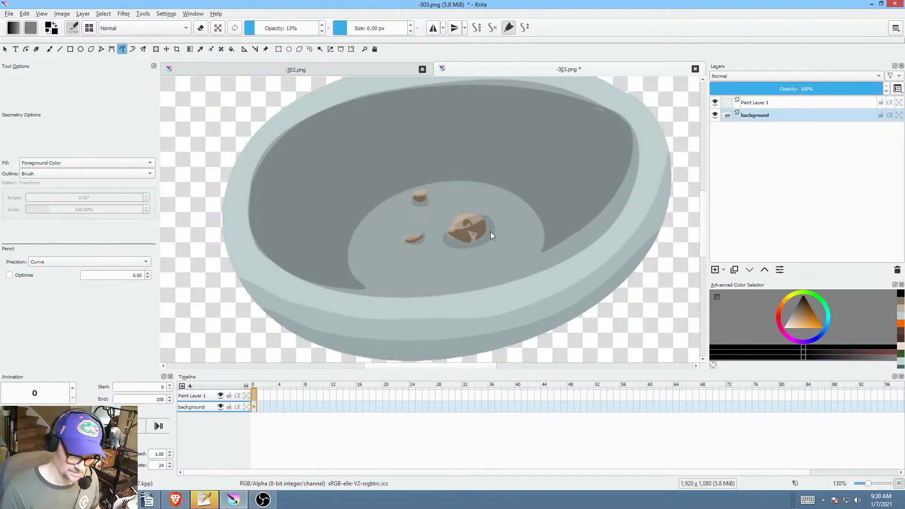
Step: Draw a thin curved shadow band at 13% opacity along the edge where the inner wall meets the bowl's bottom
drag(545, 235, 518, 268)
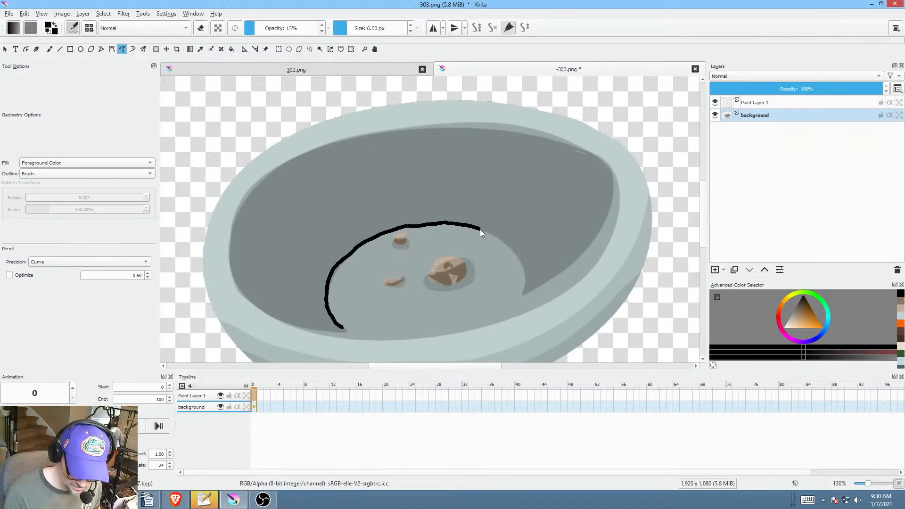
mouse_move(524, 267)
mouse_down()
mouse_move(523, 288)
mouse_move(527, 263)
mouse_move(503, 234)
mouse_move(462, 221)
mouse_move(415, 221)
mouse_move(346, 249)
mouse_up()
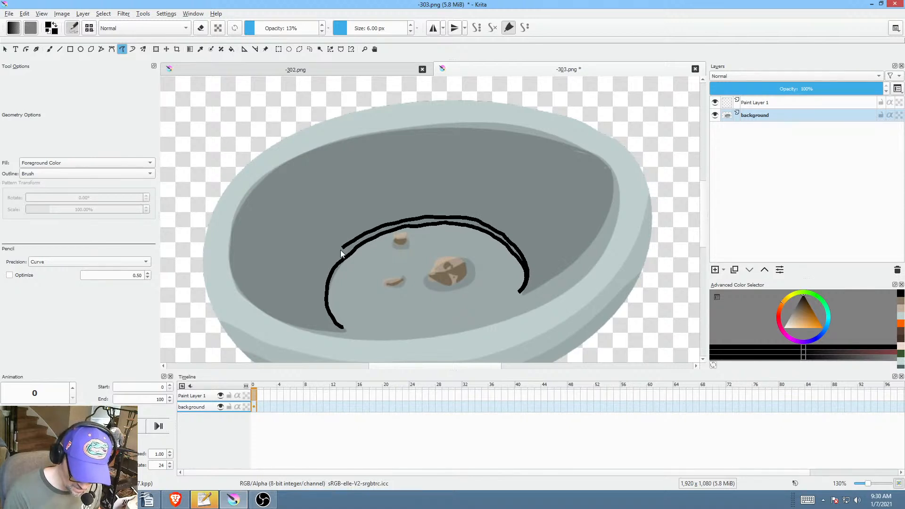
drag(324, 301, 343, 328)
Step: Try to darken the upper inner wall below the far rim with filled black shapes at 13% opacity
scroll(550, 281, up, 2)
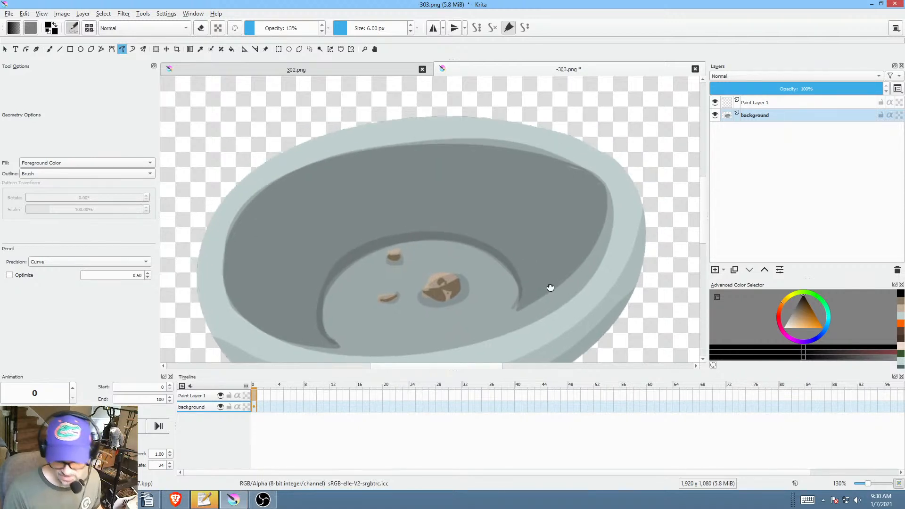
drag(495, 155, 398, 162)
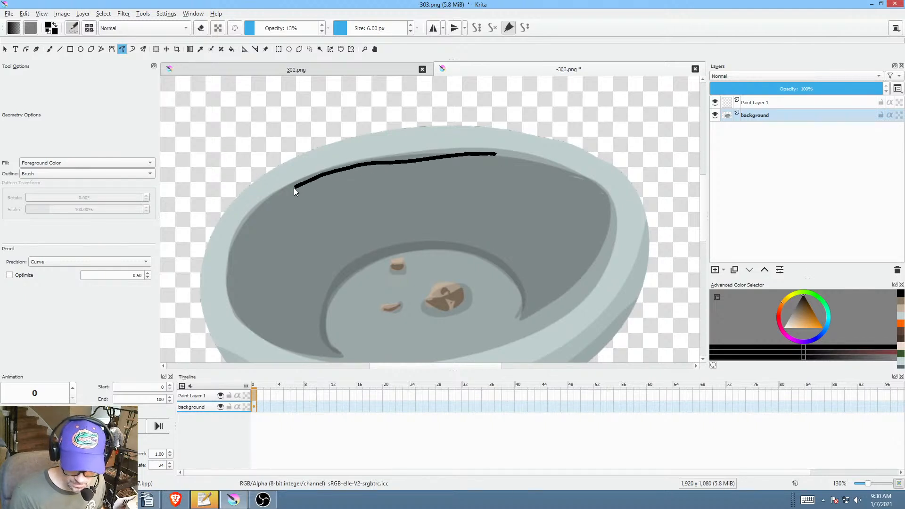
mouse_move(297, 195)
mouse_down()
mouse_move(454, 156)
mouse_move(549, 167)
mouse_move(269, 207)
mouse_up()
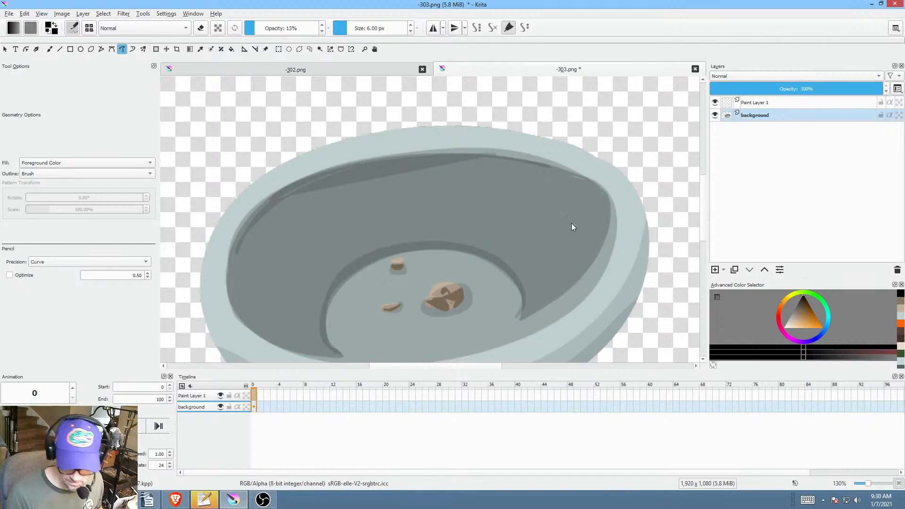
key(ctrl+z)
mouse_move(572, 178)
mouse_down()
mouse_move(446, 152)
mouse_move(363, 161)
mouse_move(289, 189)
mouse_up()
mouse_move(241, 266)
mouse_down()
mouse_move(322, 232)
mouse_move(496, 188)
mouse_move(544, 157)
mouse_up()
scroll(525, 282, down, 5)
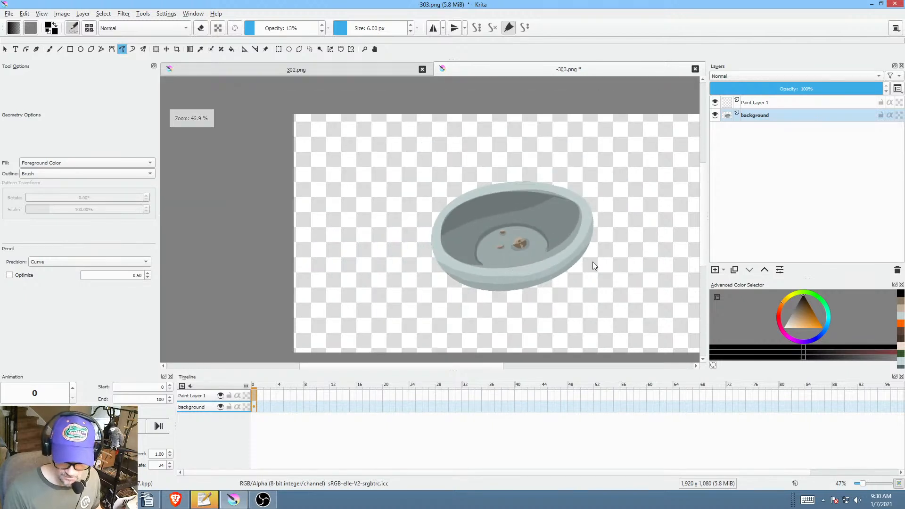
drag(582, 281, 504, 276)
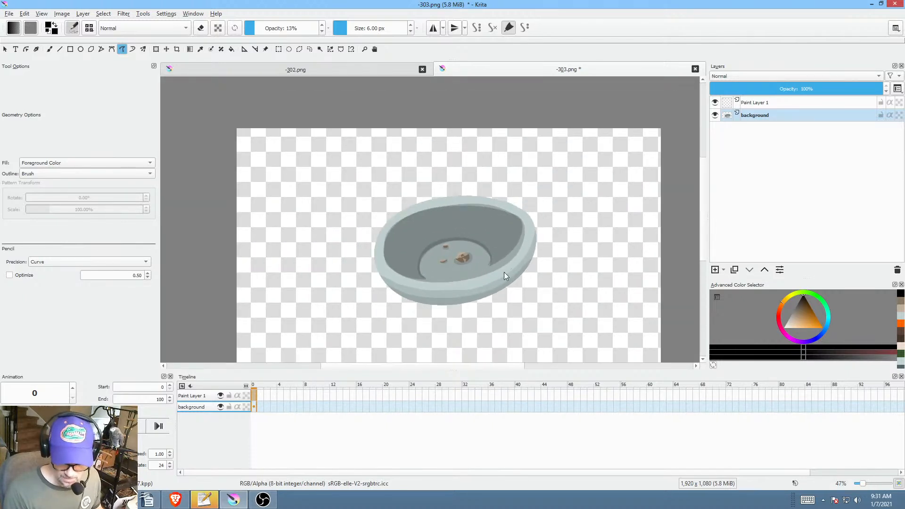
Step: Switch to the soft airbrush preset with the freehand brush tool and reset the colors to default black
scroll(437, 234, up, 5)
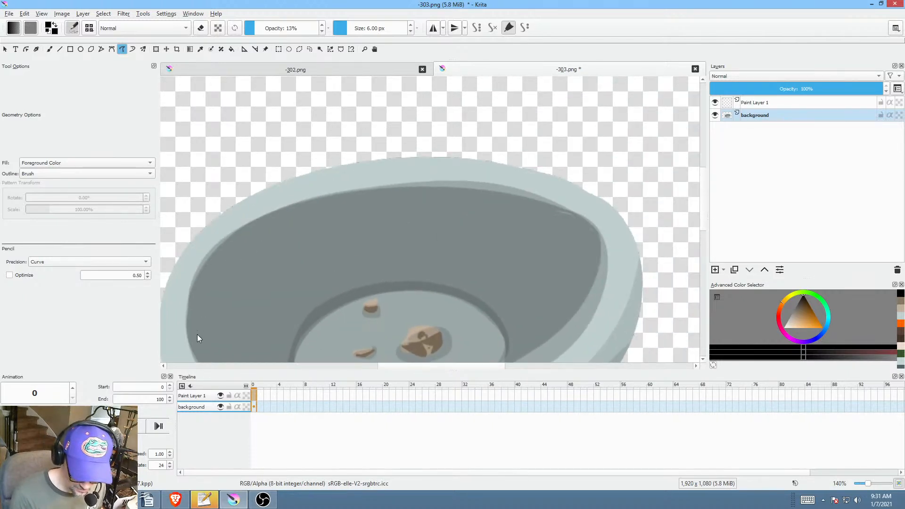
drag(281, 253, 414, 203)
right_click(443, 194)
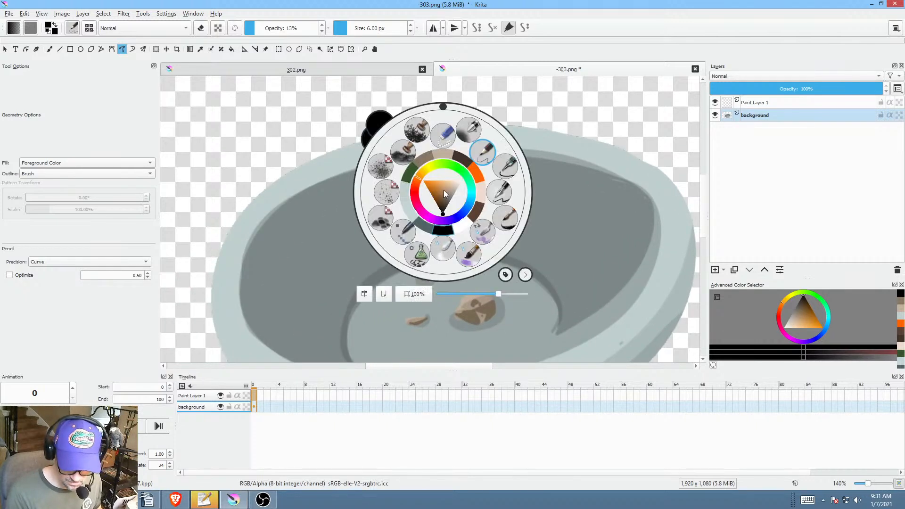
click(469, 133)
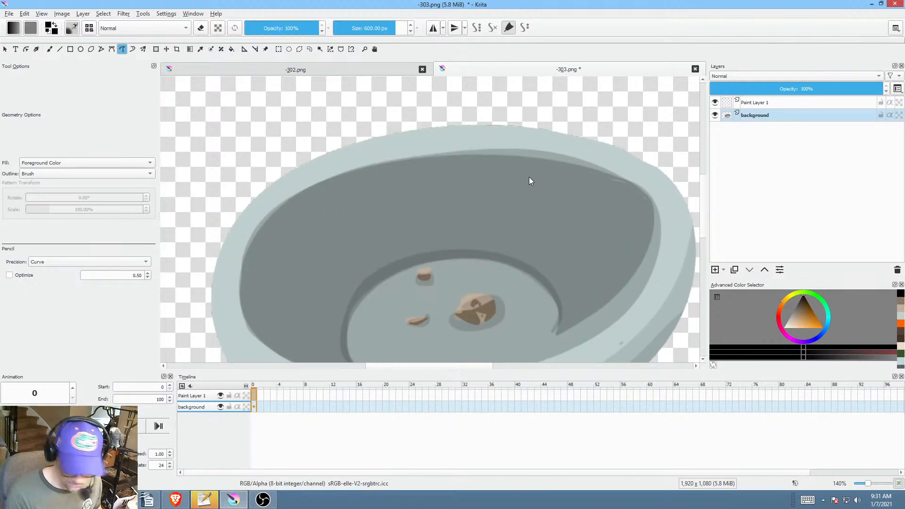
key(b)
key(d)
Step: Try to airbrush a black shadow under the bowl's far inner rim at 100% opacity
mouse_move(527, 178)
mouse_down()
mouse_move(332, 260)
mouse_move(283, 269)
mouse_up()
mouse_move(263, 299)
mouse_down()
mouse_move(304, 210)
mouse_move(373, 175)
mouse_move(524, 162)
mouse_move(653, 215)
mouse_move(675, 265)
mouse_up()
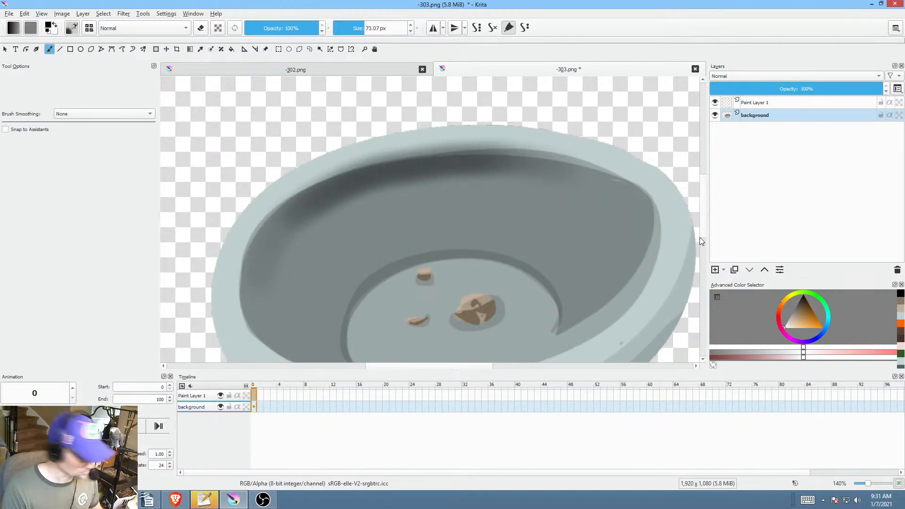
key(ctrl+z)
Step: Airbrush a soft shadow along the upper inner wall with a larger black brush at 21% opacity
mouse_move(293, 29)
mouse_down()
mouse_move(251, 29)
mouse_move(261, 30)
mouse_up()
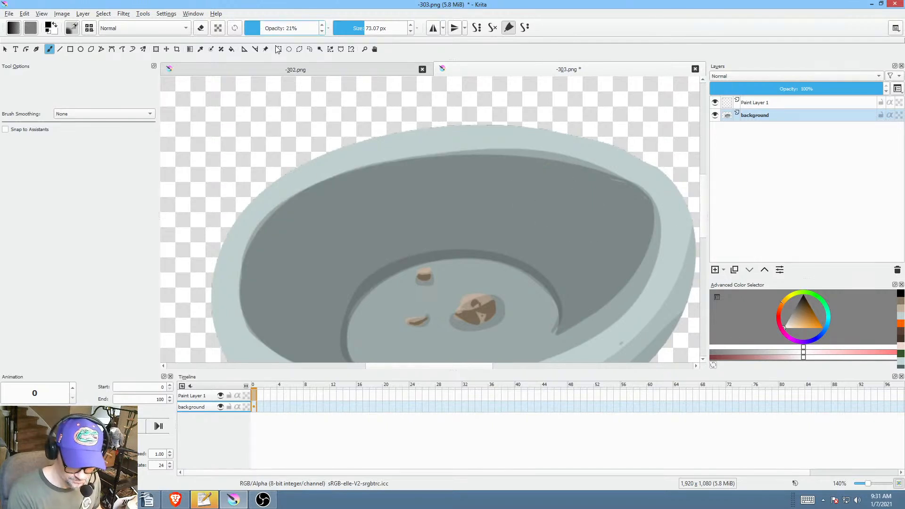
drag(280, 304, 349, 304)
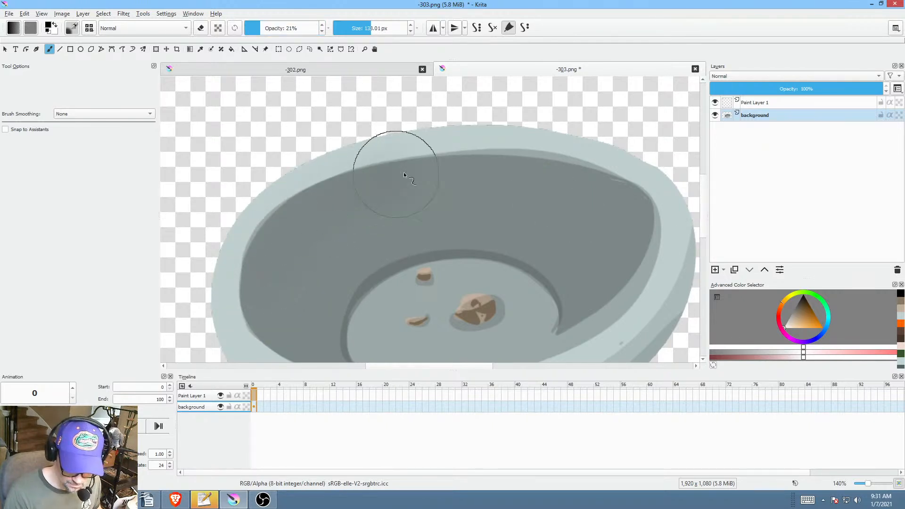
mouse_move(584, 186)
mouse_down()
mouse_move(354, 185)
mouse_move(309, 214)
mouse_up()
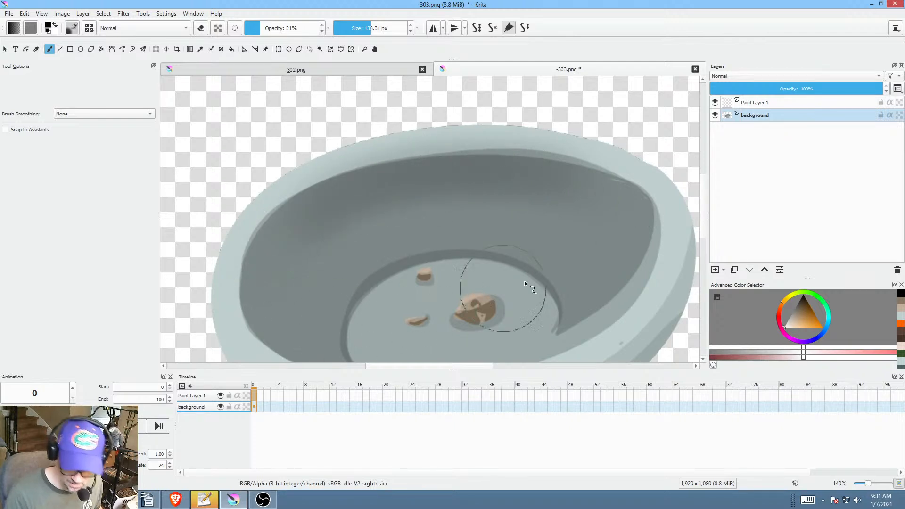
Step: Airbrush a soft ground shadow at 21% opacity around the bowl's lower and right outer edge
scroll(568, 292, down, 2)
drag(566, 280, 553, 250)
mouse_move(395, 299)
mouse_down()
mouse_move(567, 301)
mouse_move(646, 211)
mouse_up()
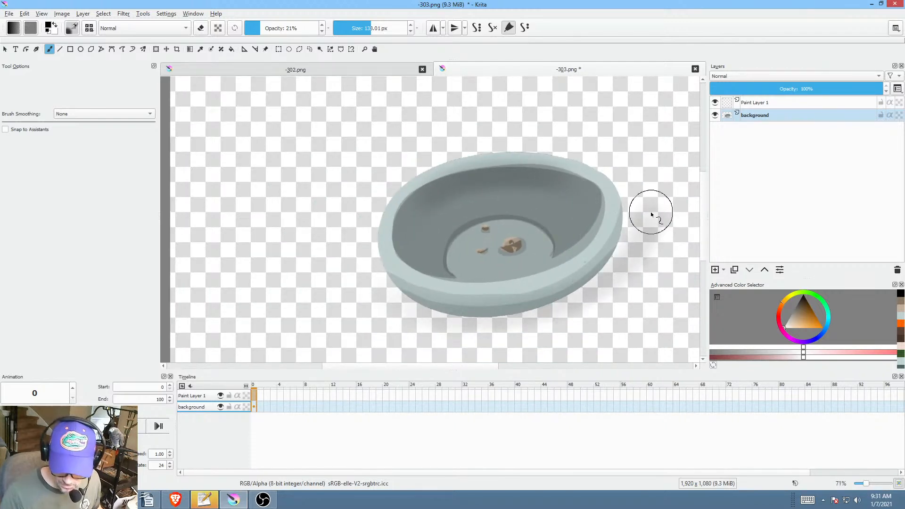
Step: Undo the airbrushed ground shadow strokes around the bowl's outer edge
key(ctrl+z)
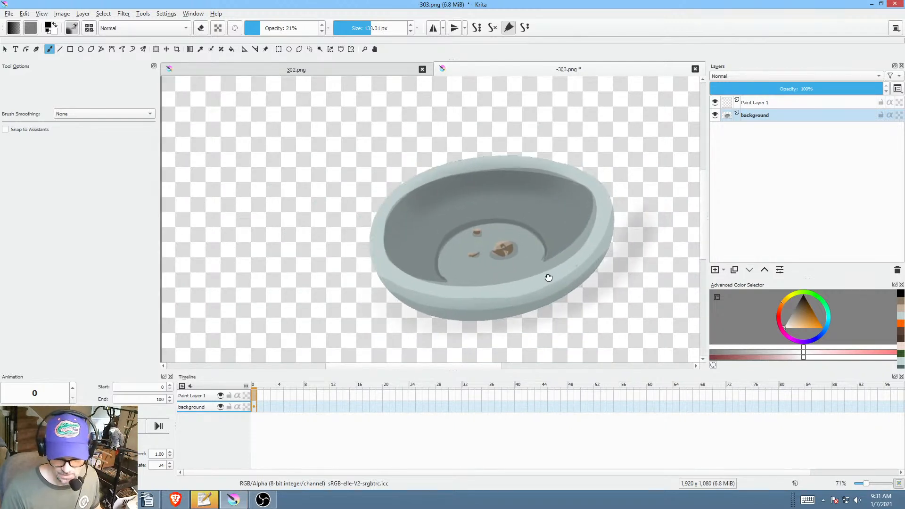
scroll(469, 234, down, 3)
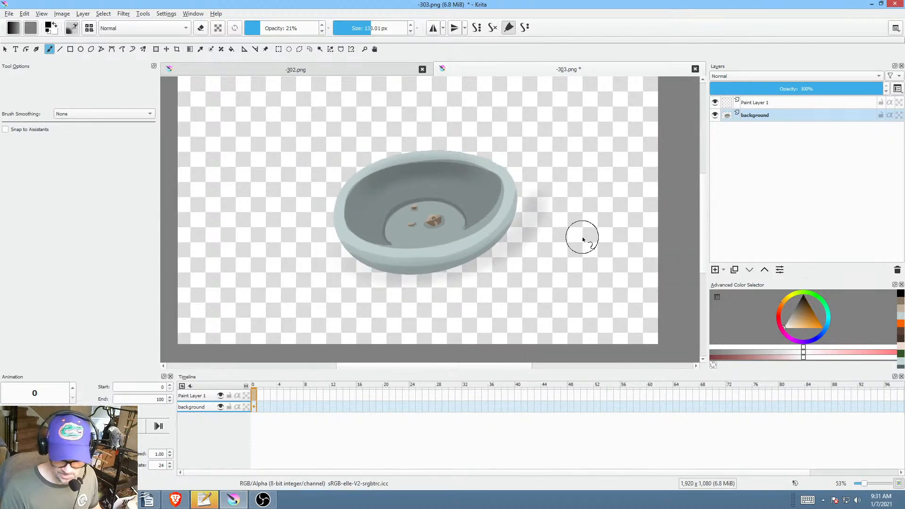
scroll(583, 240, up, 1)
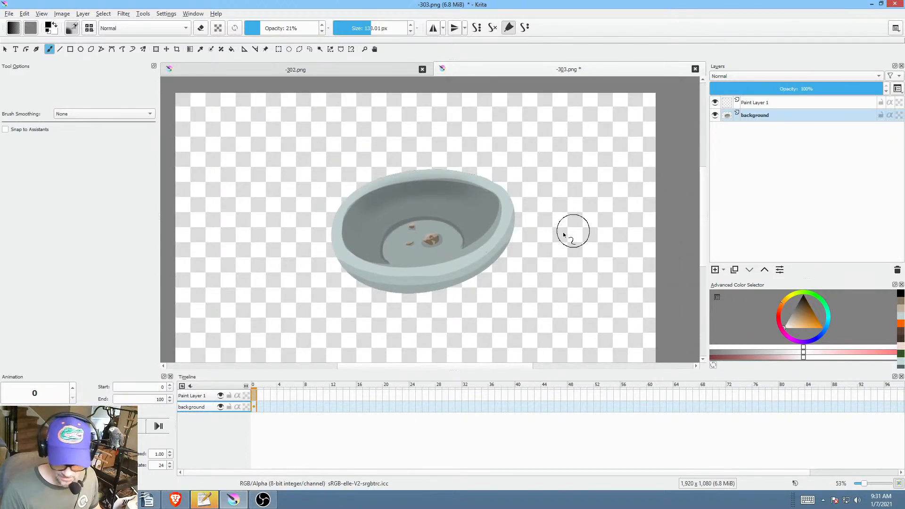
click(217, 27)
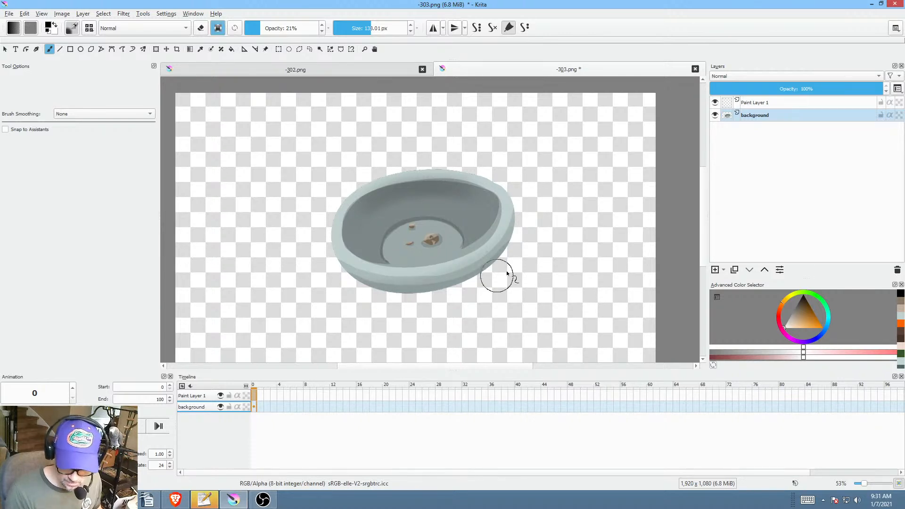
click(219, 28)
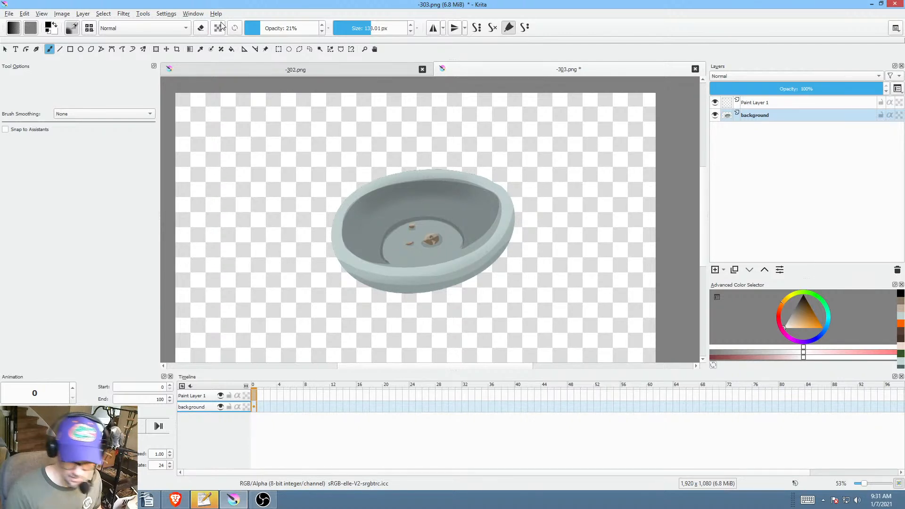
drag(545, 243, 559, 242)
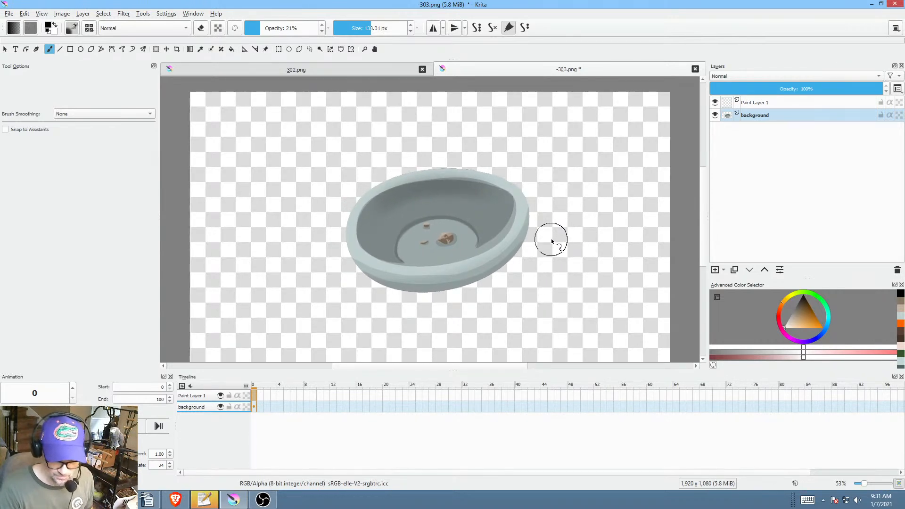
Step: Save -303.png as a PNG with its alpha channel, along with a Krita file copy
key(ctrl)
key(ctrl+s)
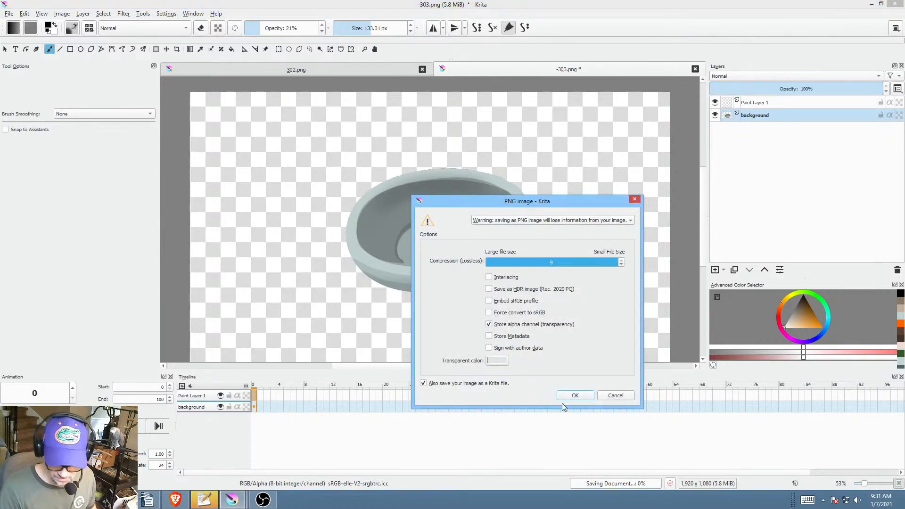
click(576, 396)
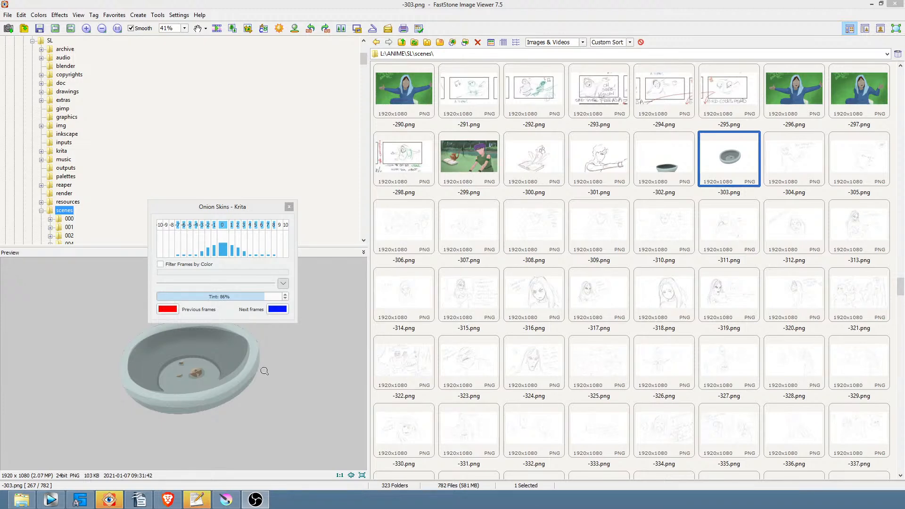
Step: Switch to Vegas Pro and play back the cut from scene 301 through scene 302 into the bowl in scene 303
click(51, 500)
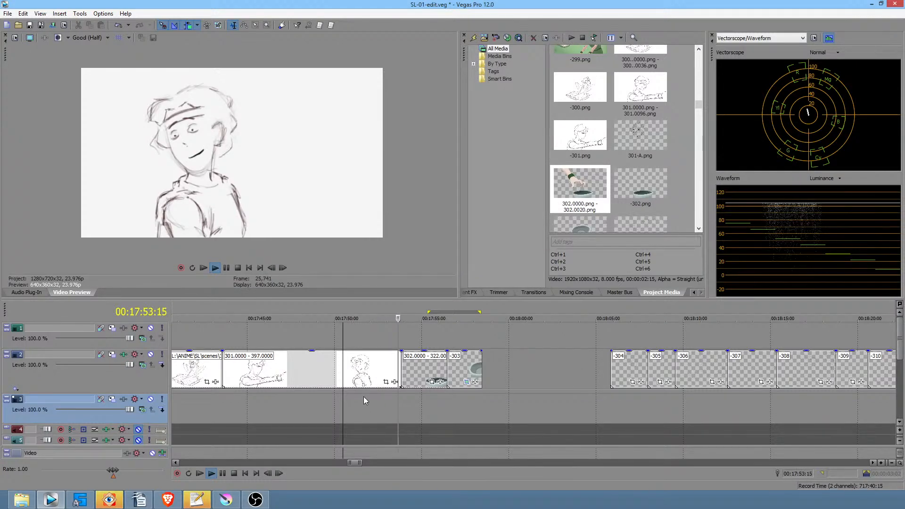
key(space)
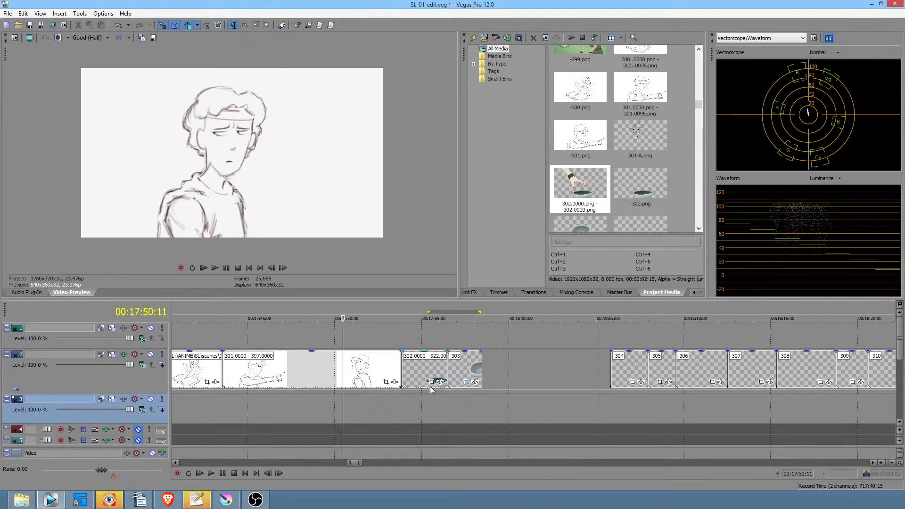
click(391, 400)
key(space)
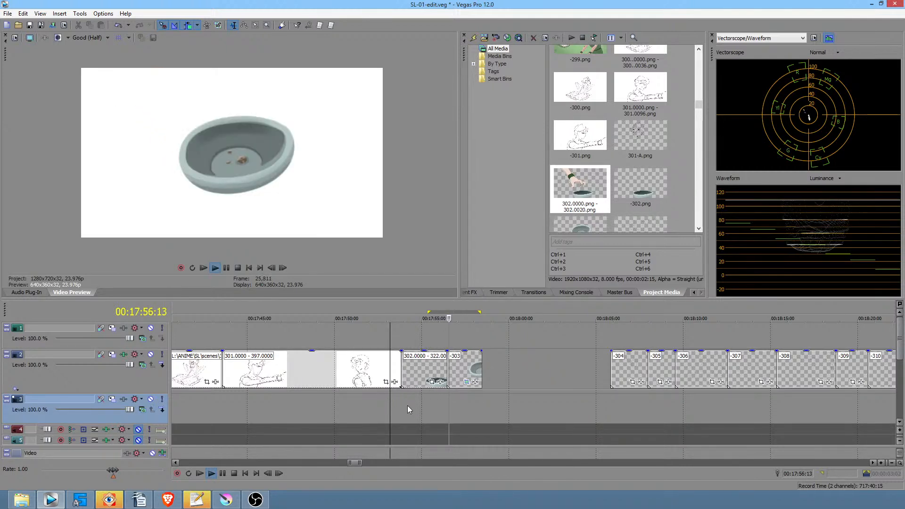
key(space)
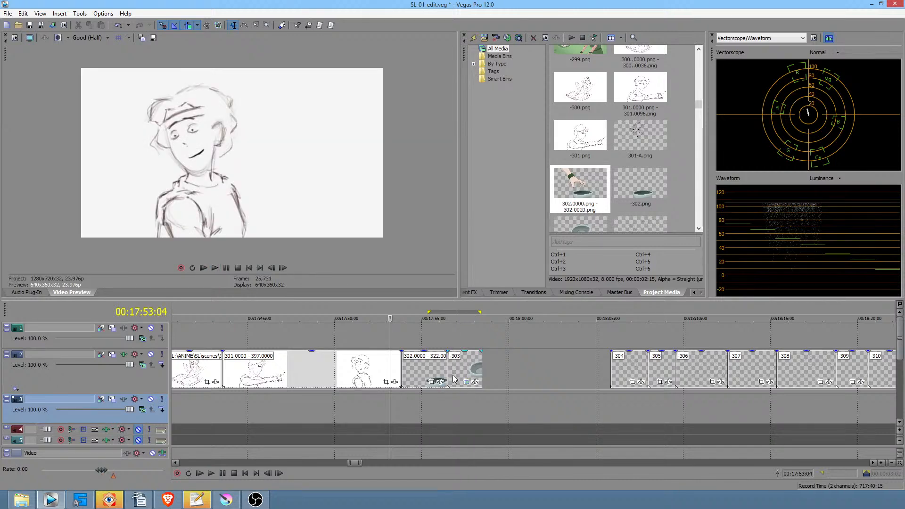
Step: Trim about 4 frames from the start of clip -303 and play back the cut from the 302 clip
click(454, 368)
scroll(454, 368, up, 5)
drag(481, 373, 499, 372)
click(445, 400)
key(space)
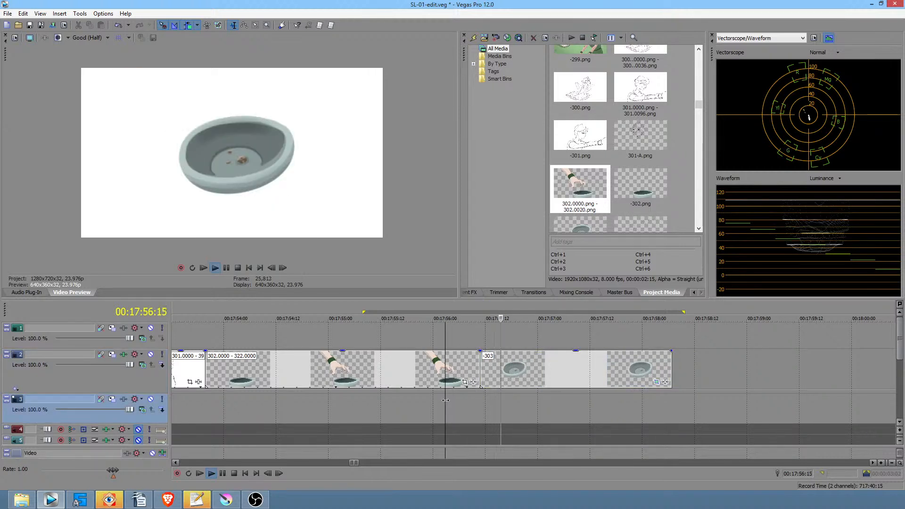
key(space)
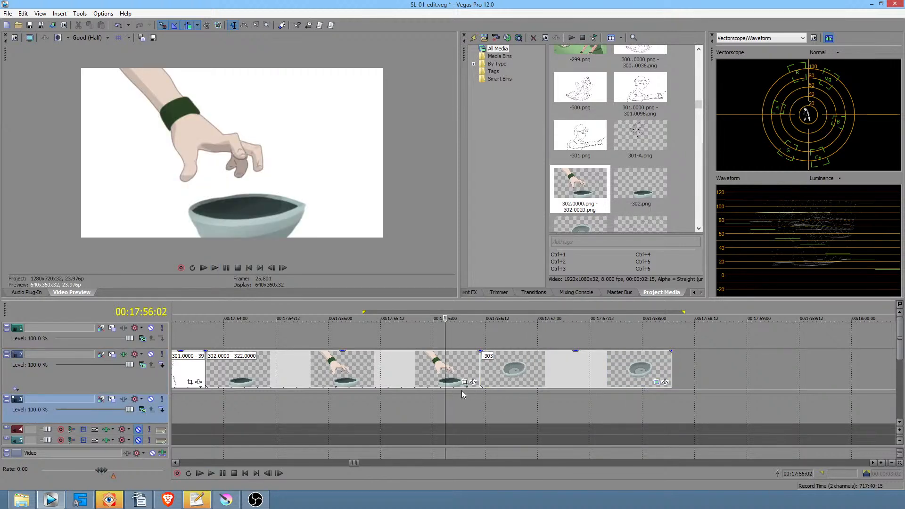
Step: Trim about another 4 frames from the start of clip -303 and replay the transition from the hand shot
drag(482, 376, 499, 376)
click(396, 402)
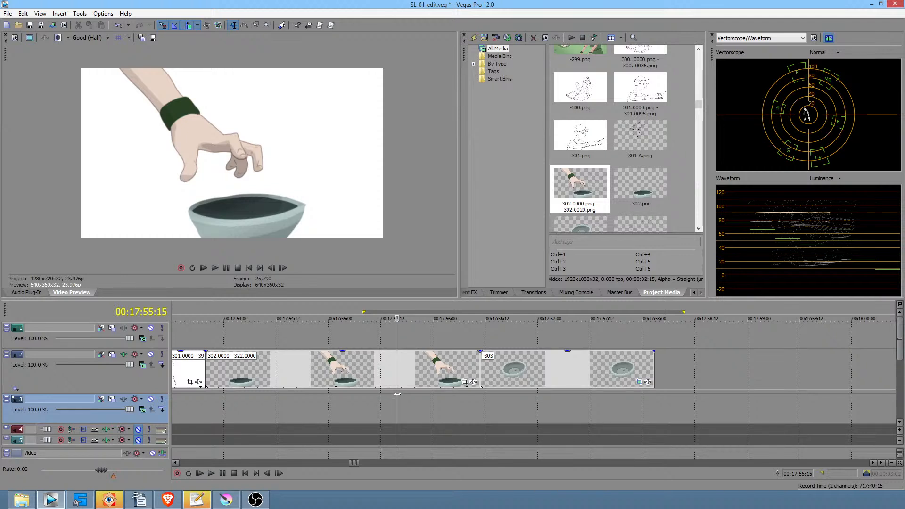
key(space)
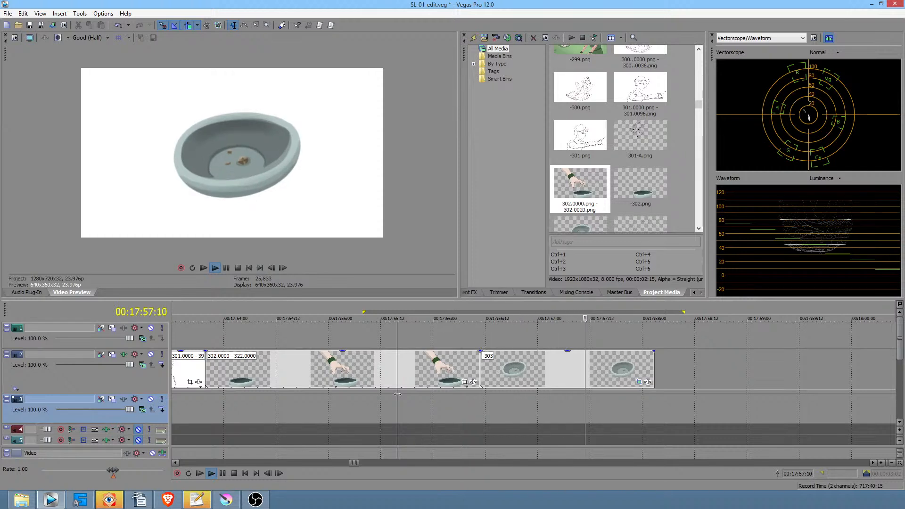
key(space)
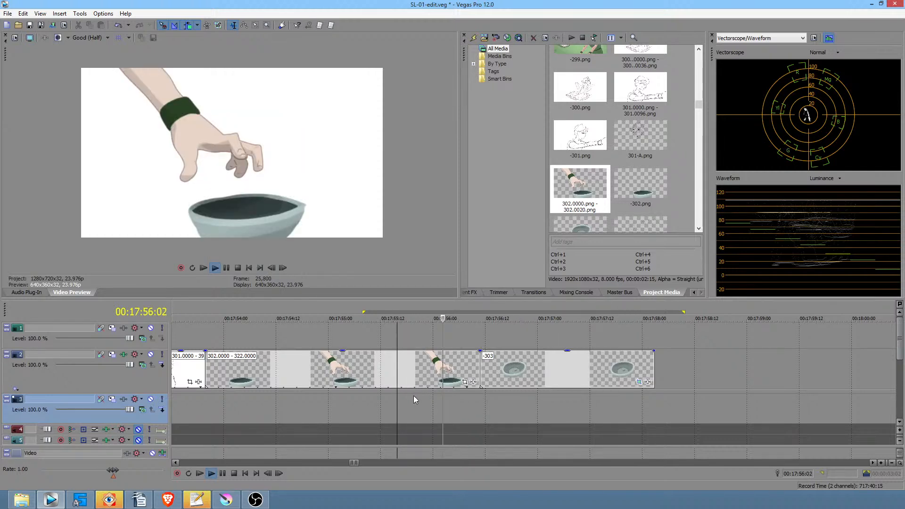
key(space)
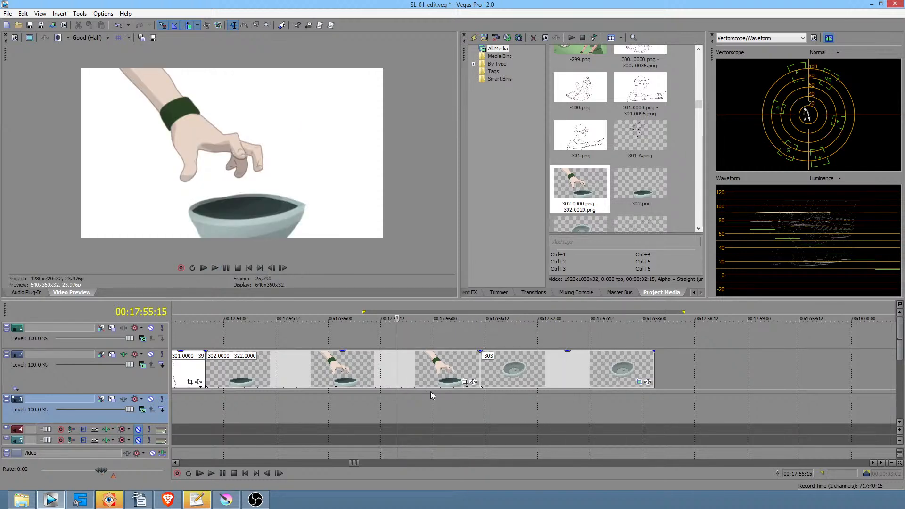
Step: Play back the sequence from the end of scene 301 through the hand shot to the bowl in scene 303
scroll(388, 398, down, 2)
click(364, 403)
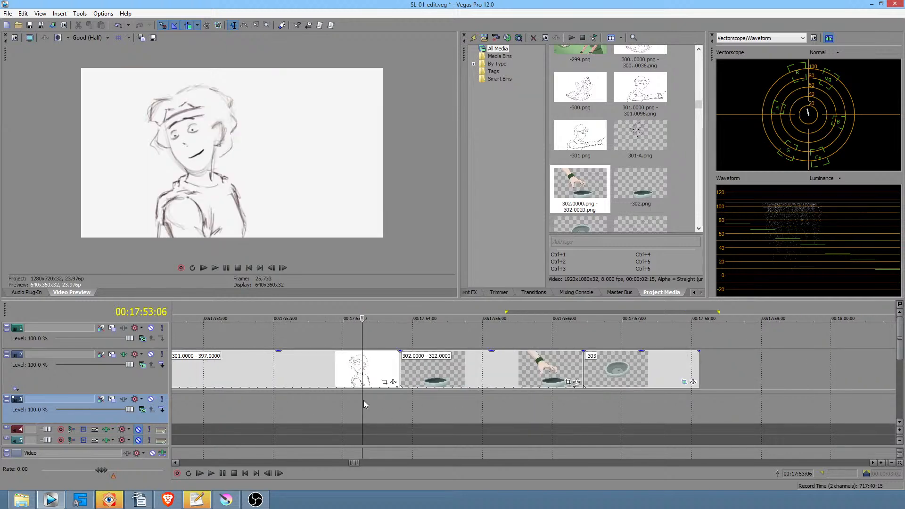
key(space)
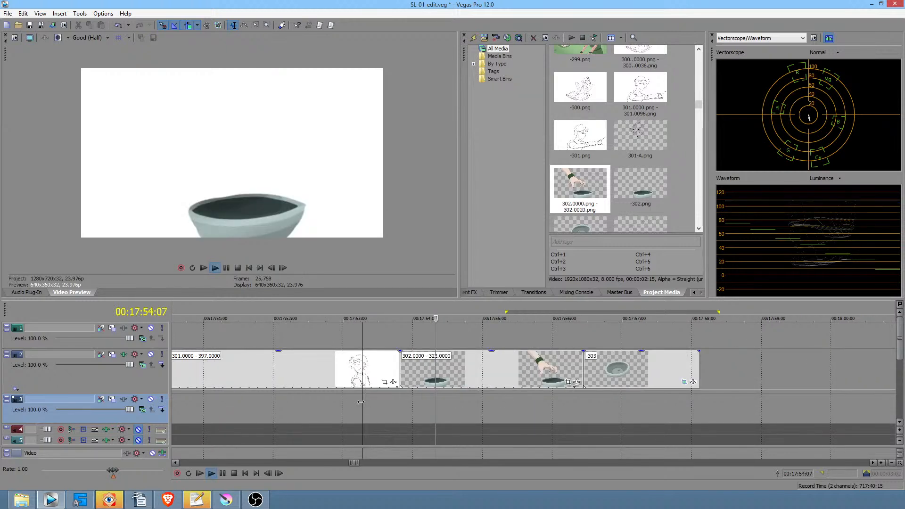
key(space)
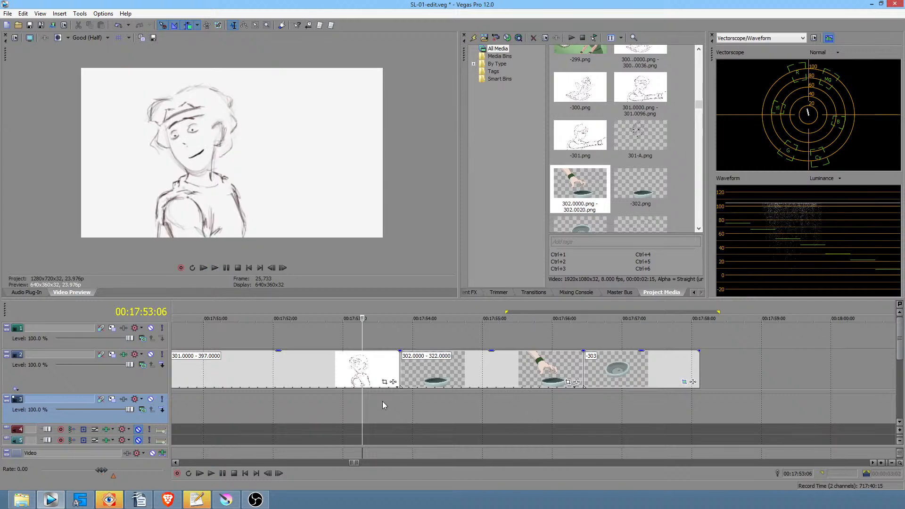
click(386, 403)
key(space)
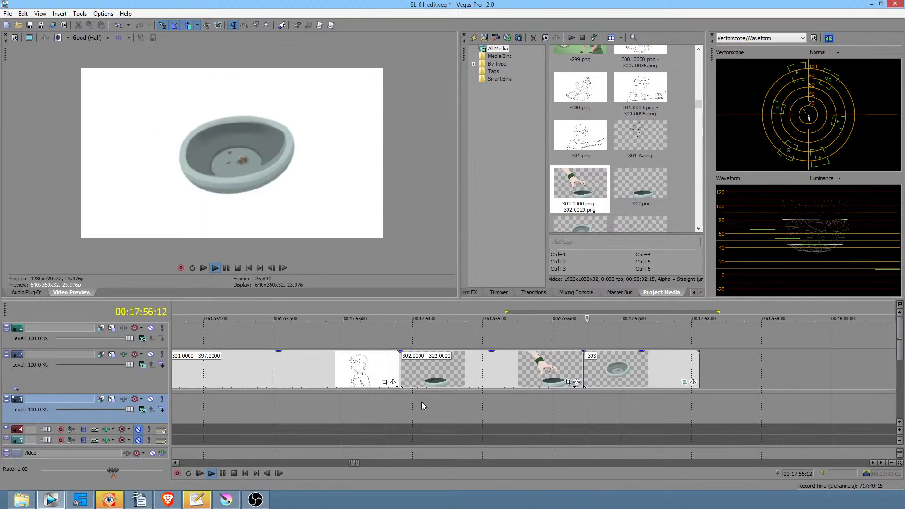
key(space)
Step: Examine the earlier colored scenes 299, 297 and 296 on the timeline in the video preview
scroll(443, 401, down, 2)
drag(547, 401, 516, 415)
click(508, 415)
scroll(495, 412, down, 2)
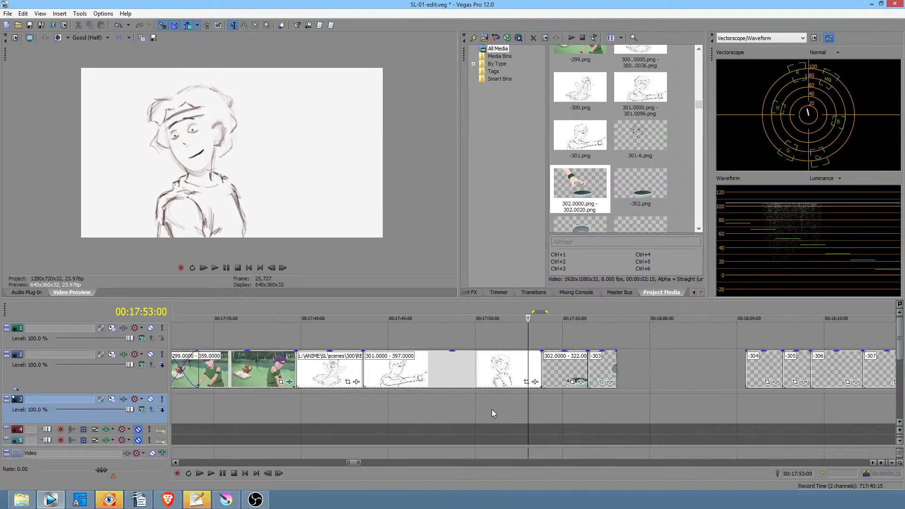
drag(309, 408, 268, 401)
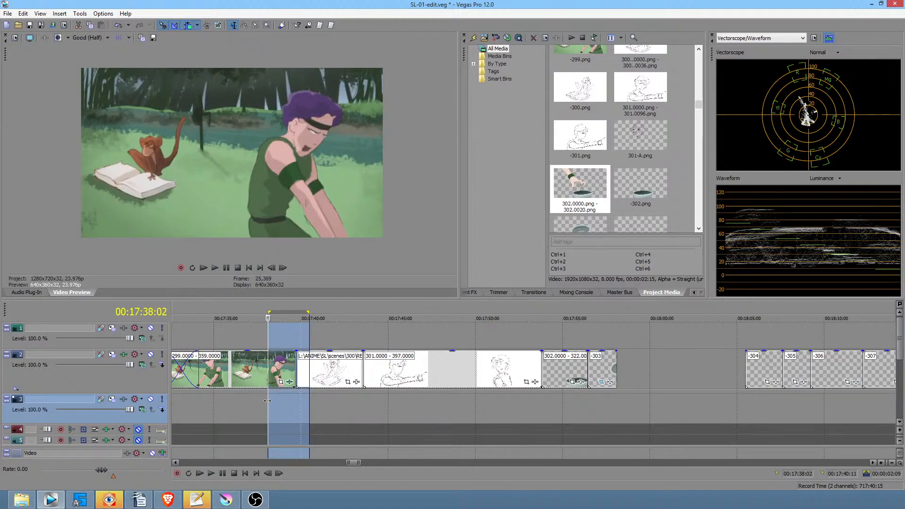
scroll(362, 403, down, 2)
mouse_move(489, 398)
mouse_down()
mouse_move(523, 398)
mouse_move(501, 401)
mouse_up()
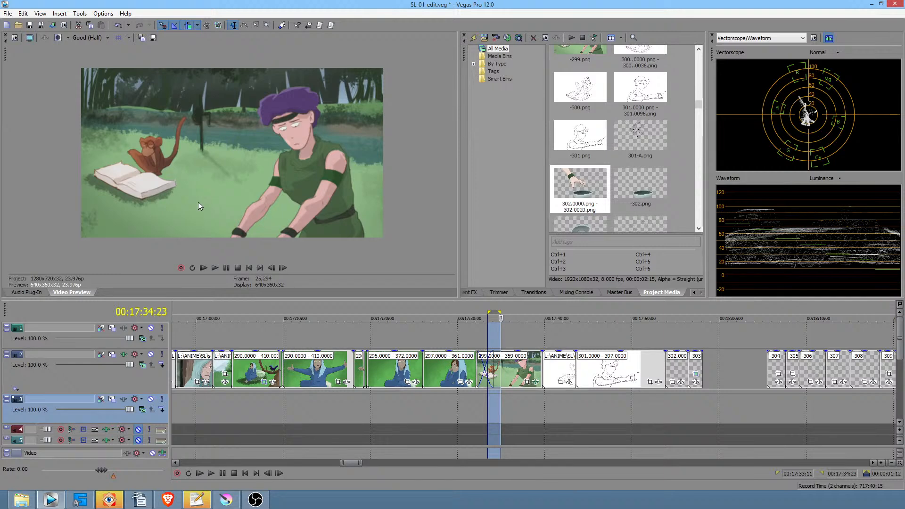
drag(460, 408, 377, 392)
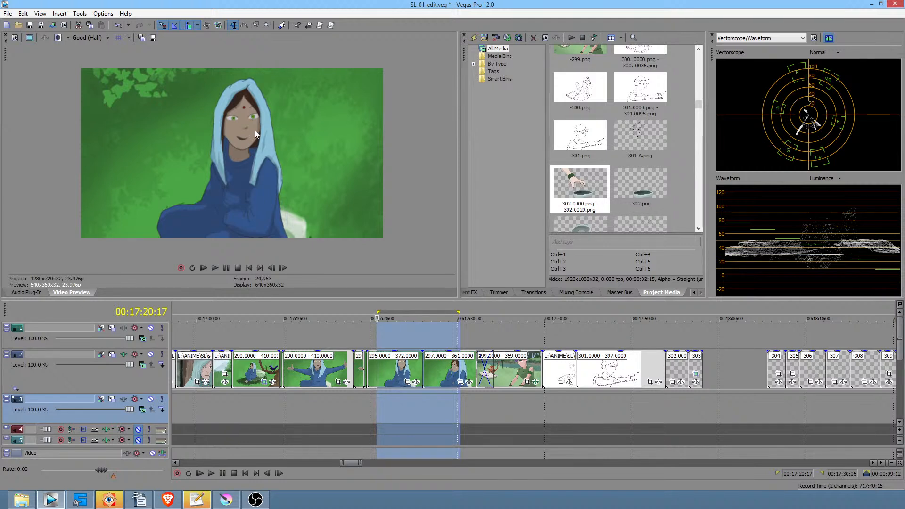
Step: Play back the edit from the end of scene 299 through scenes 300 and 301 towards the bowl shots
click(314, 400)
drag(306, 401, 554, 406)
click(535, 405)
key(space)
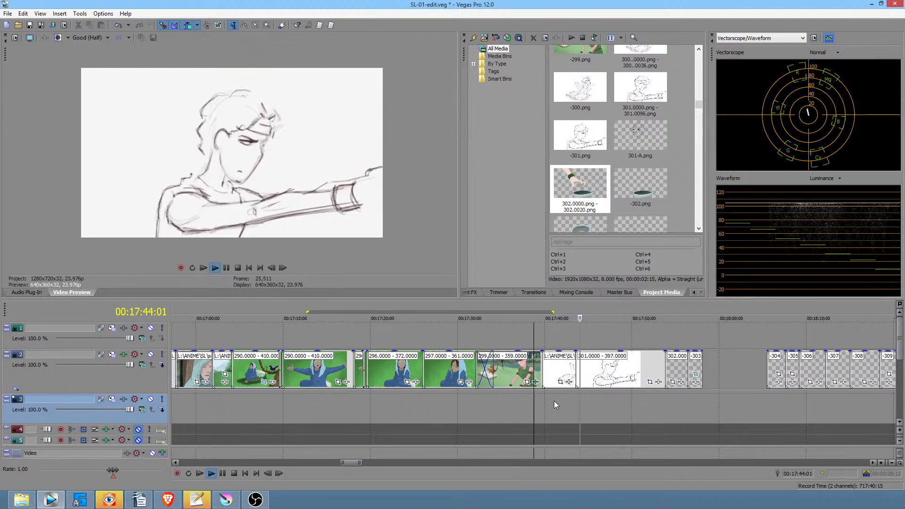
scroll(617, 405, right, 6)
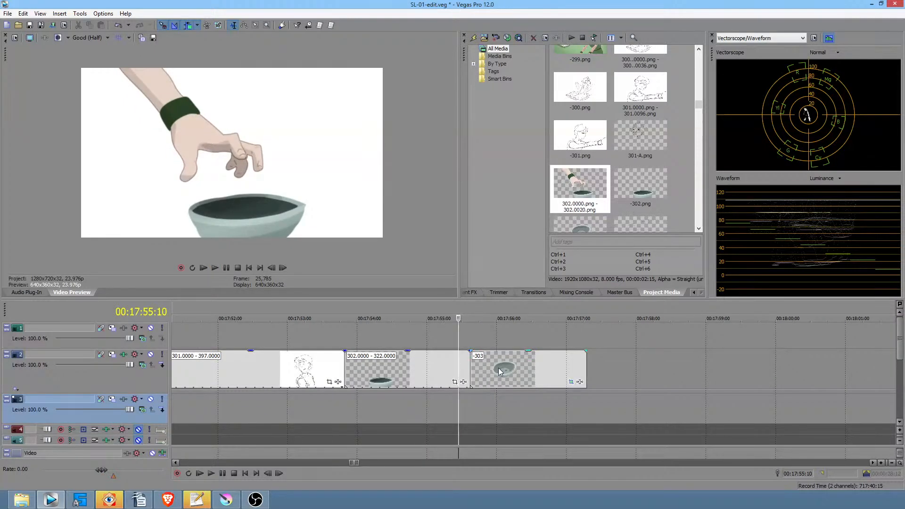
Step: In clip -303's Pan/Crop settings, move the two later position keyframes earlier, to about frames 9 and 12
click(499, 367)
click(571, 382)
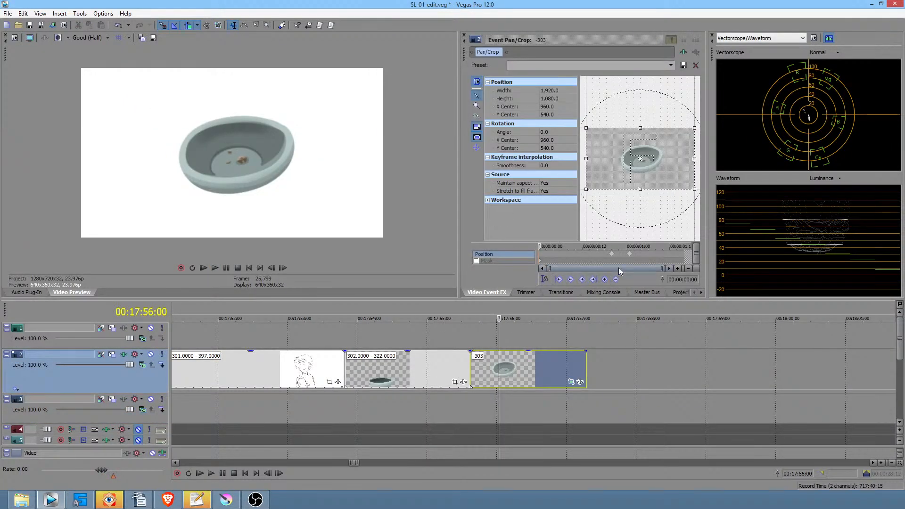
drag(608, 257, 574, 260)
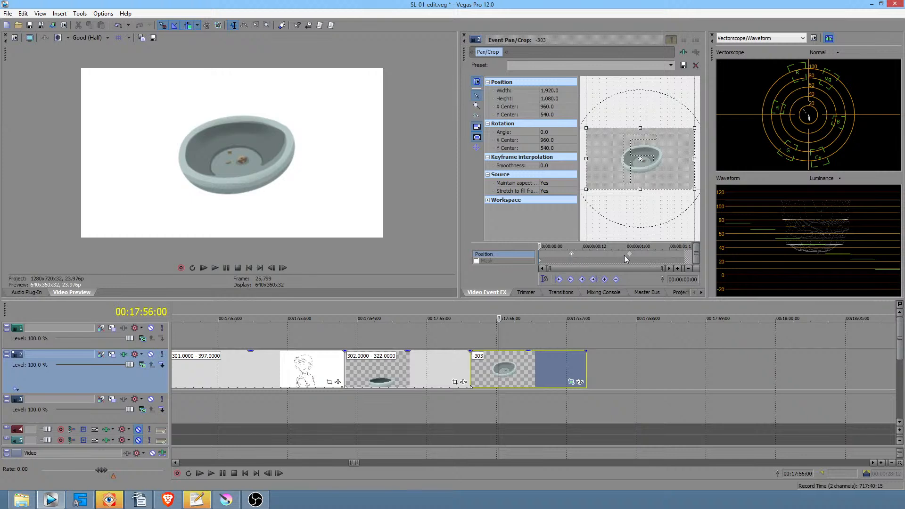
drag(632, 257, 588, 260)
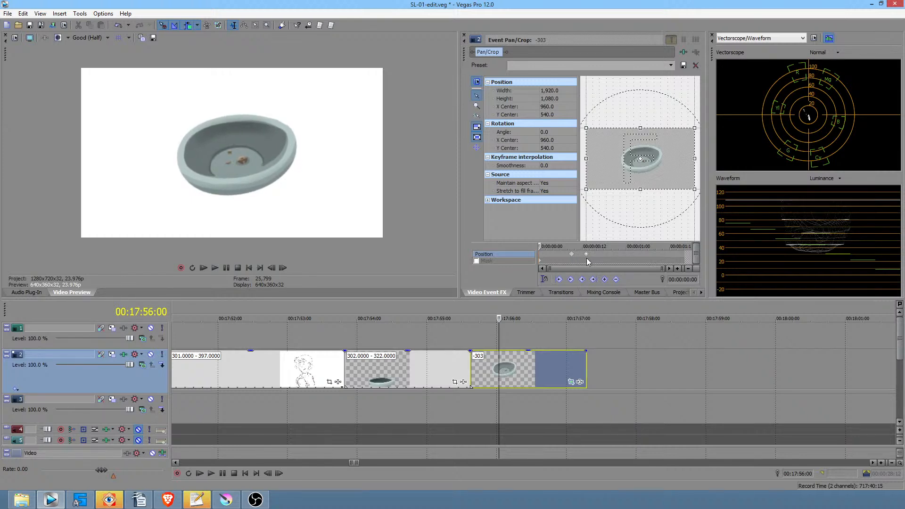
Step: Play back scenes 302 and 303 from before the cut to check the timing of the bowl's zoom
click(459, 398)
key(space)
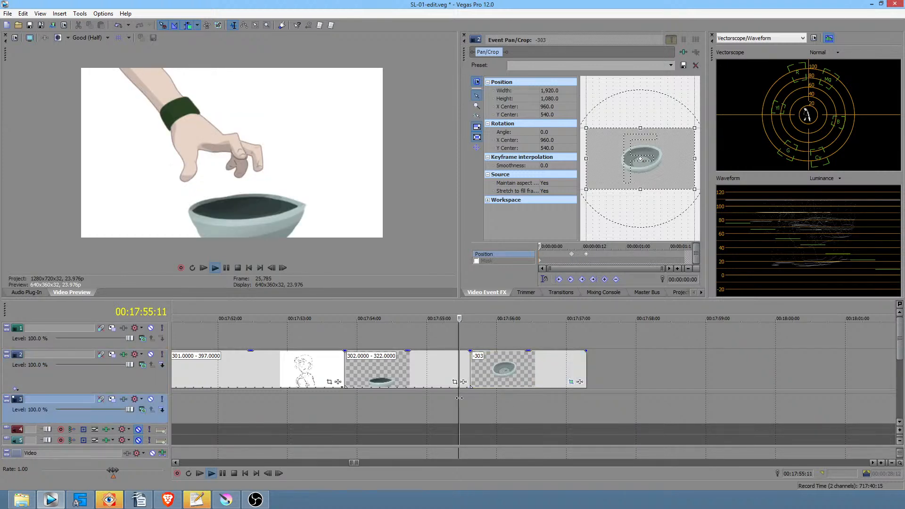
click(293, 410)
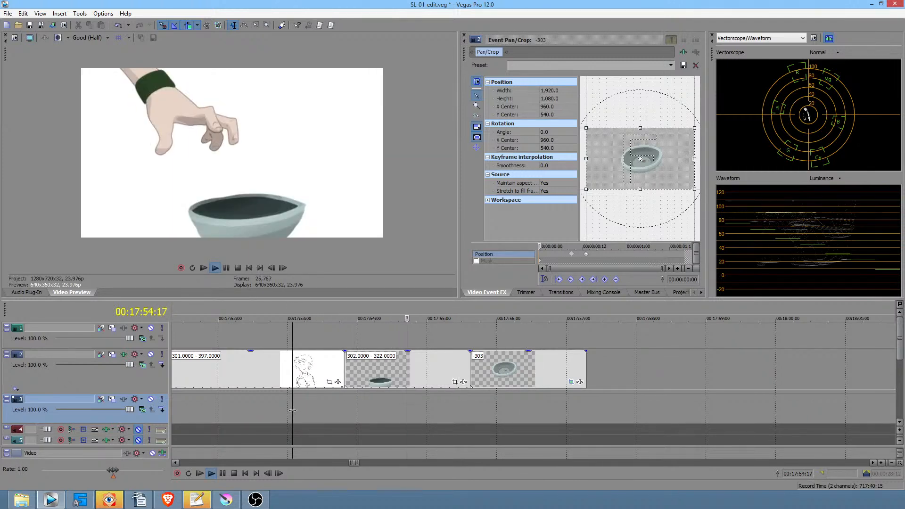
key(space)
drag(485, 370, 489, 369)
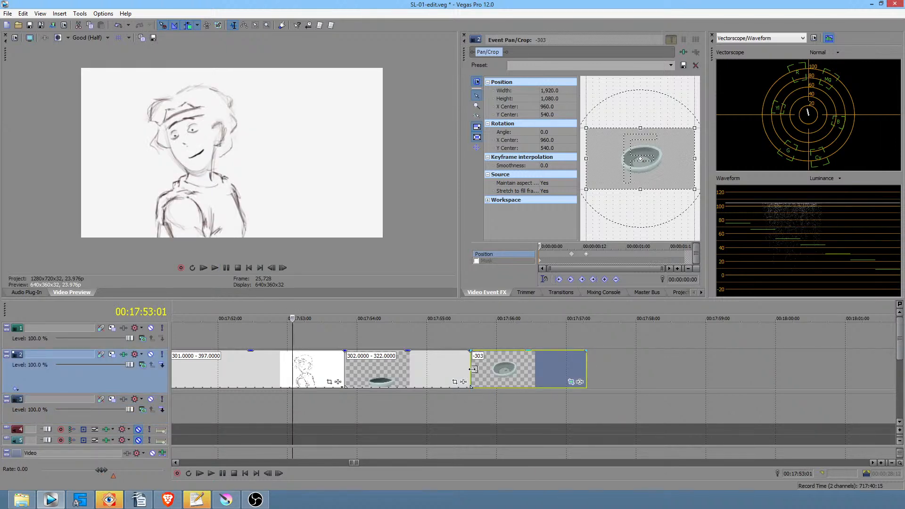
click(457, 397)
key(space)
key(space)
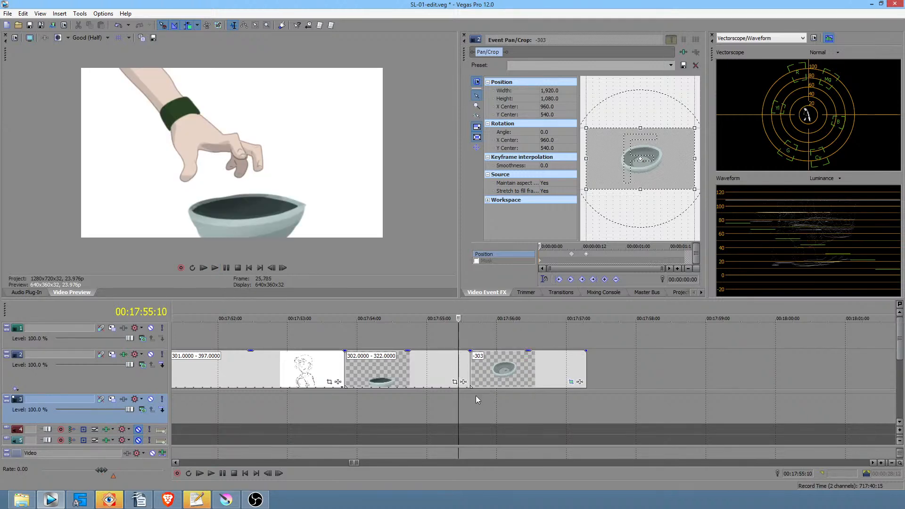
Step: Inspect the cut between clips 302 and -303 up close, then play back from the end of scene 301 across it
mouse_move(467, 402)
mouse_down()
mouse_move(486, 401)
mouse_move(473, 401)
mouse_up()
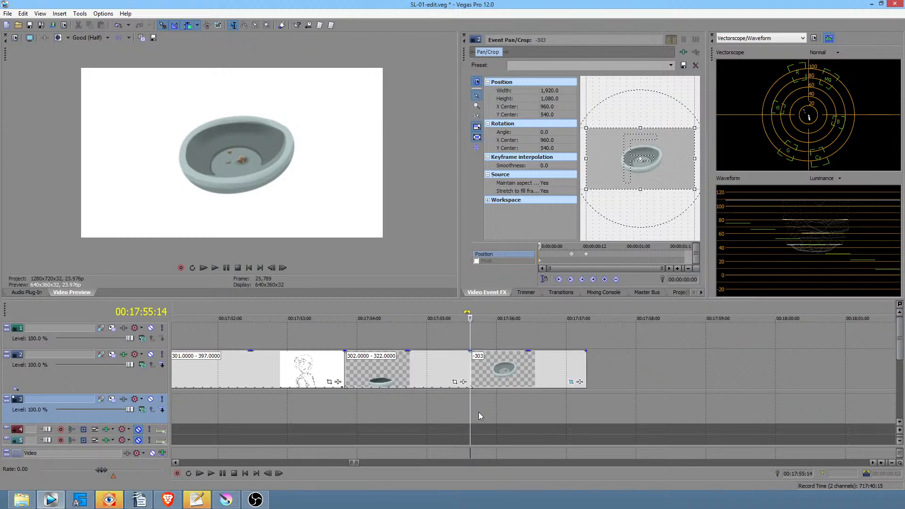
scroll(479, 412, up, 2)
scroll(480, 414, down, 2)
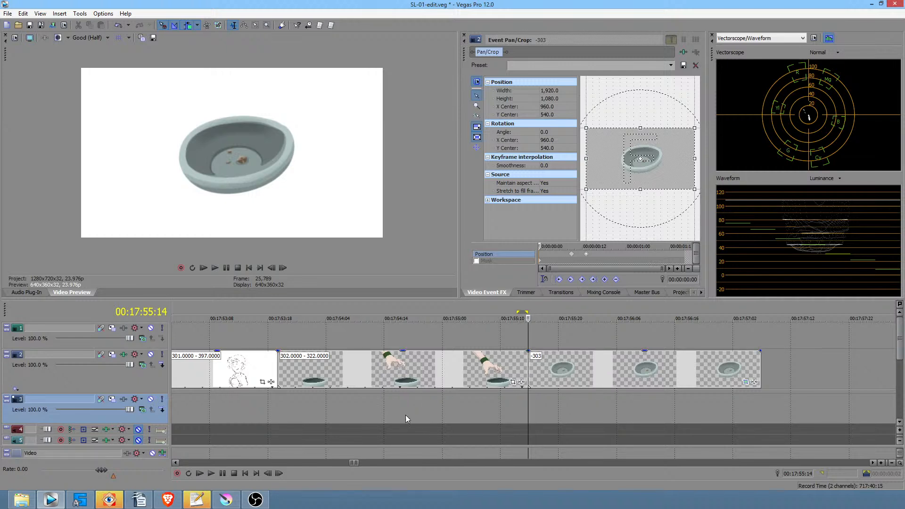
mouse_move(553, 355)
mouse_down()
mouse_move(575, 358)
mouse_move(560, 362)
mouse_up()
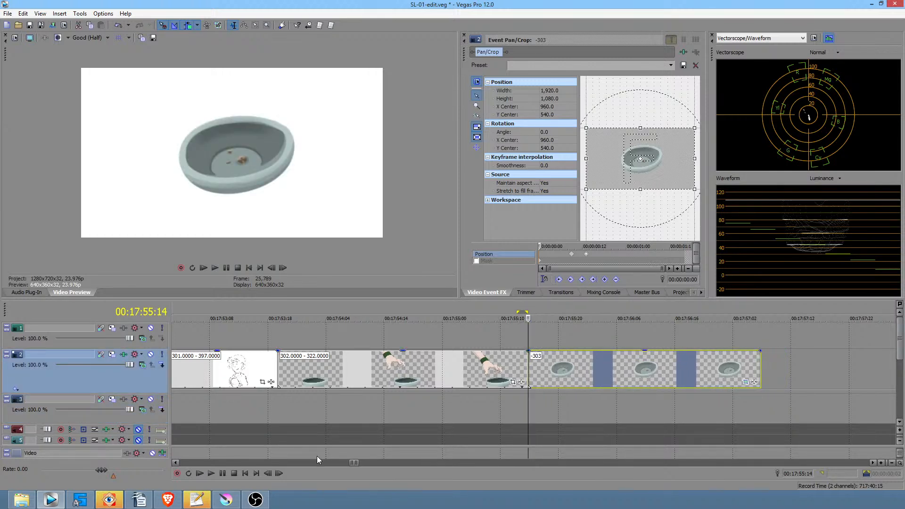
click(238, 410)
key(space)
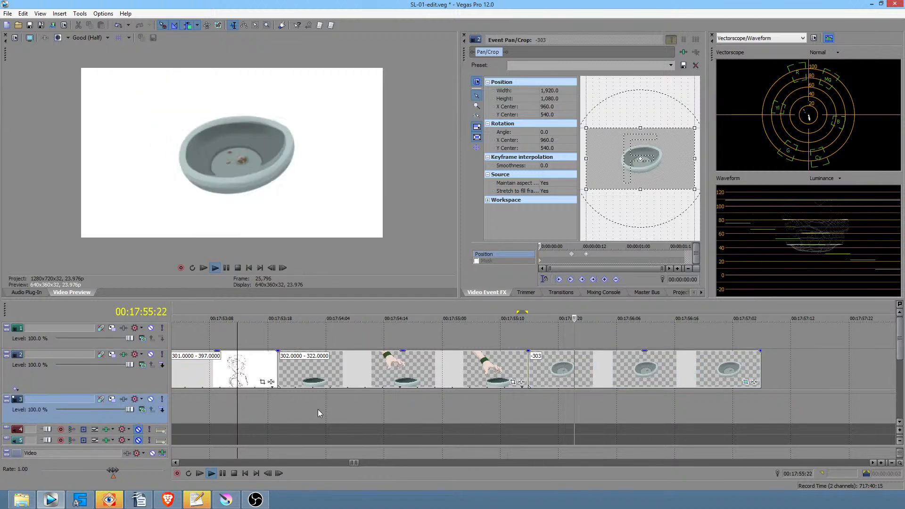
key(space)
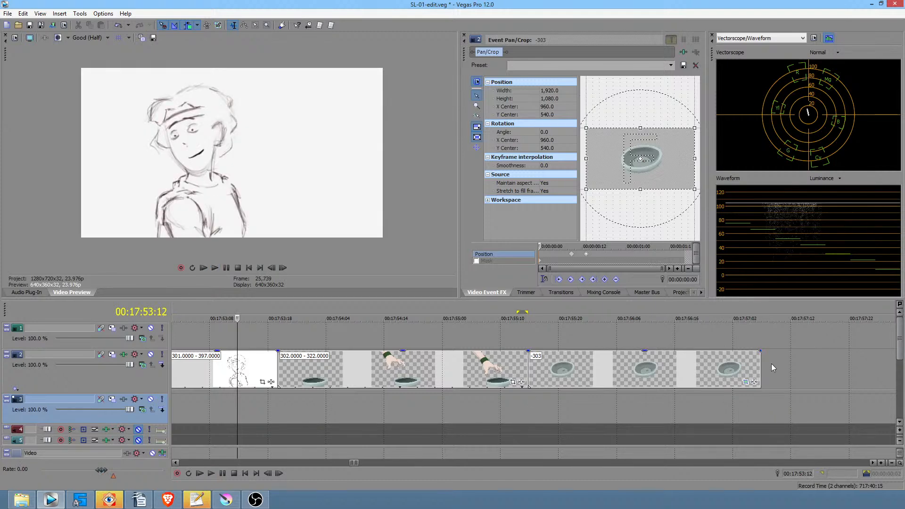
Step: Play back the edit from the middle of scene 301 through scene 302 to the end of scene 303
click(208, 399)
scroll(244, 408, down, 4)
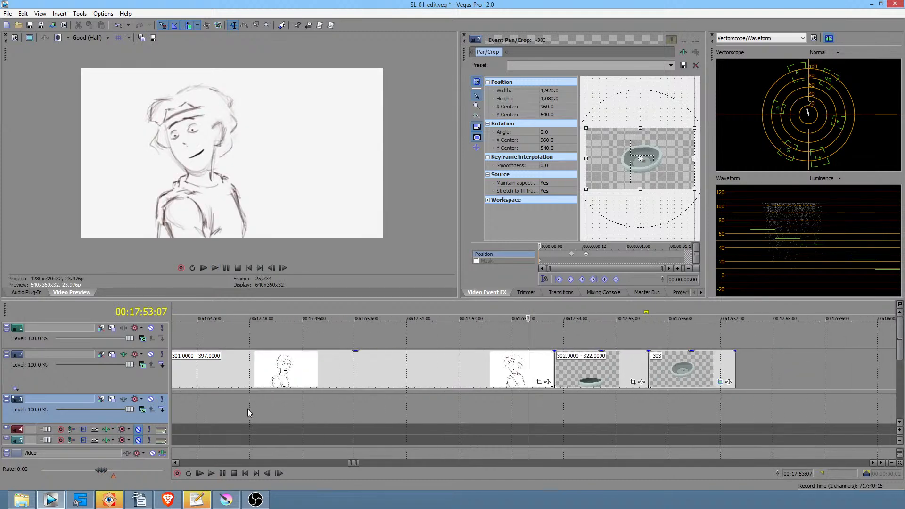
click(390, 399)
key(space)
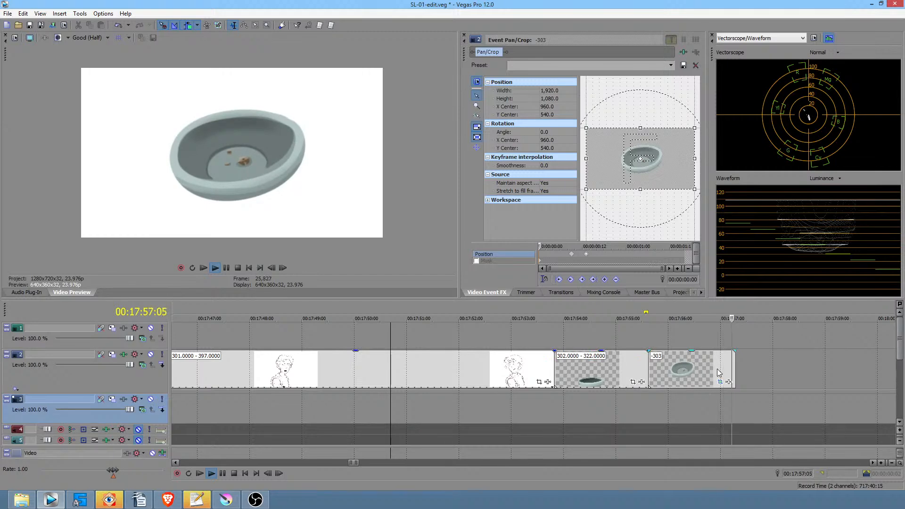
key(space)
Step: Close the gap after clip -303 by moving clip -304 and all following clips up to its end
click(731, 375)
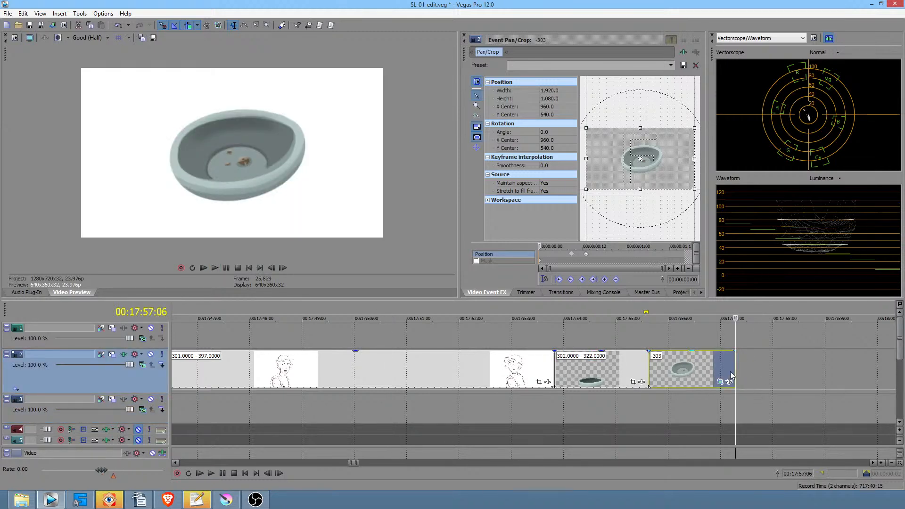
scroll(486, 366, down, 3)
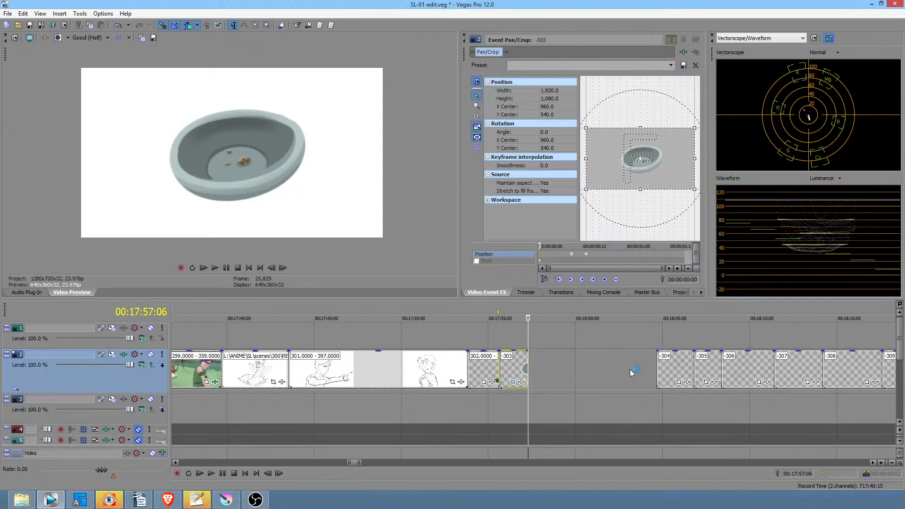
drag(672, 363, 545, 371)
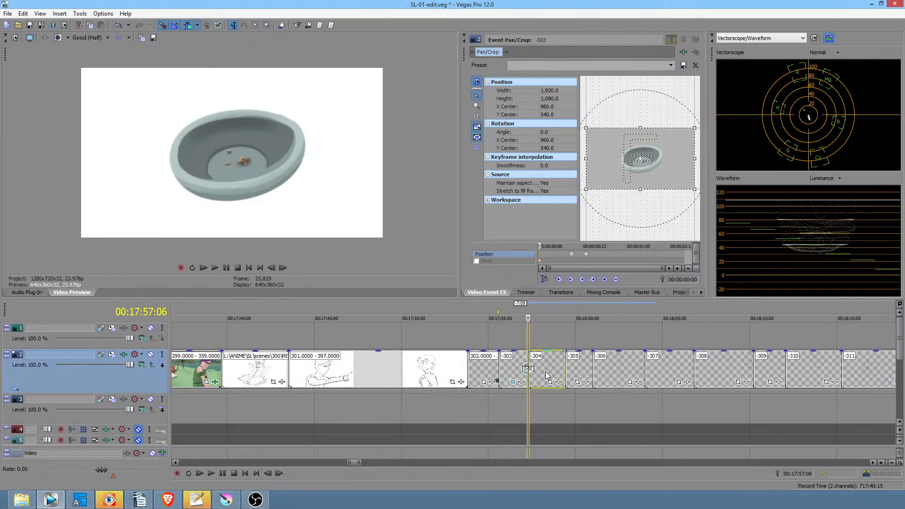
Step: Mark the stretch from scene 300 through scene 303 on the timeline, and examine the sketch in scene 304
click(540, 401)
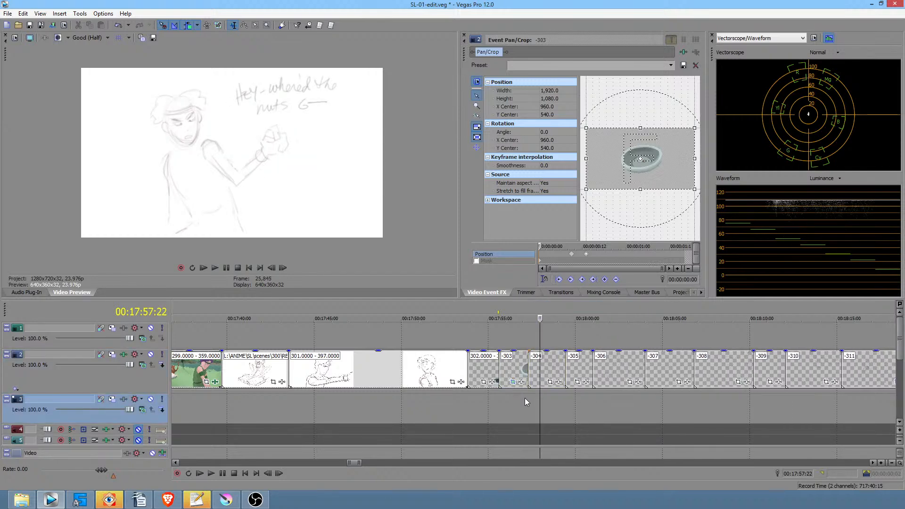
drag(528, 397, 221, 396)
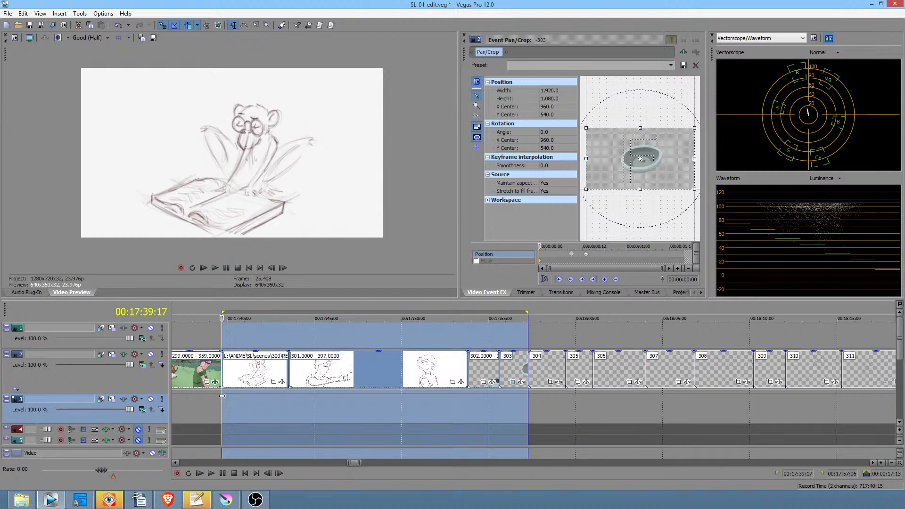
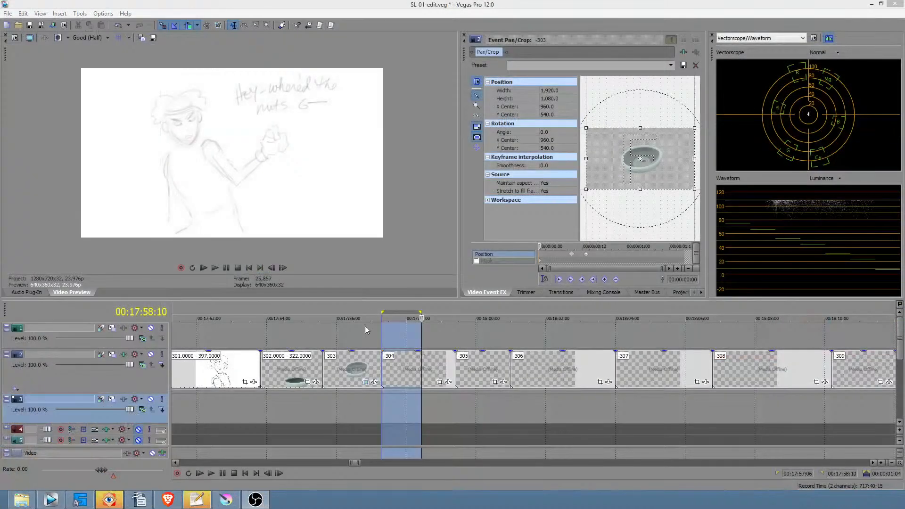
drag(405, 406, 420, 405)
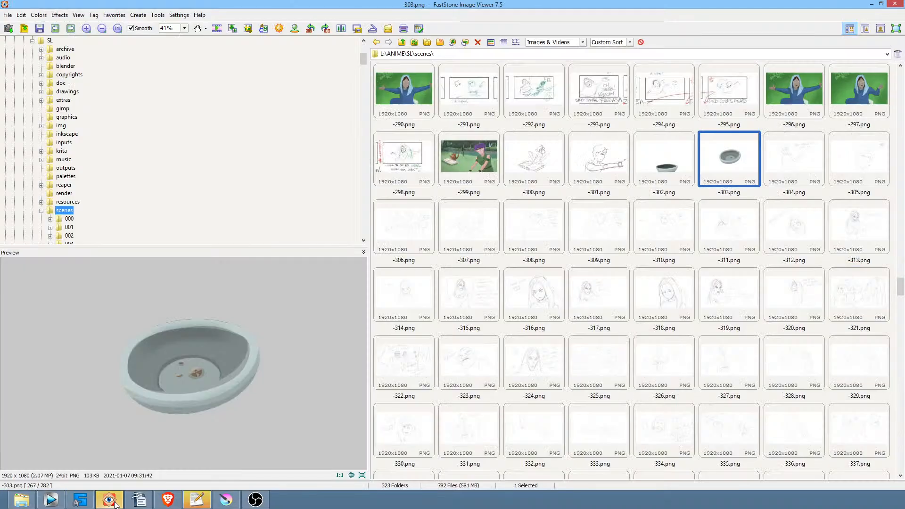
Step: Switch to FastStone Image Viewer and open the scene image -304.png in Krita
click(108, 499)
click(785, 166)
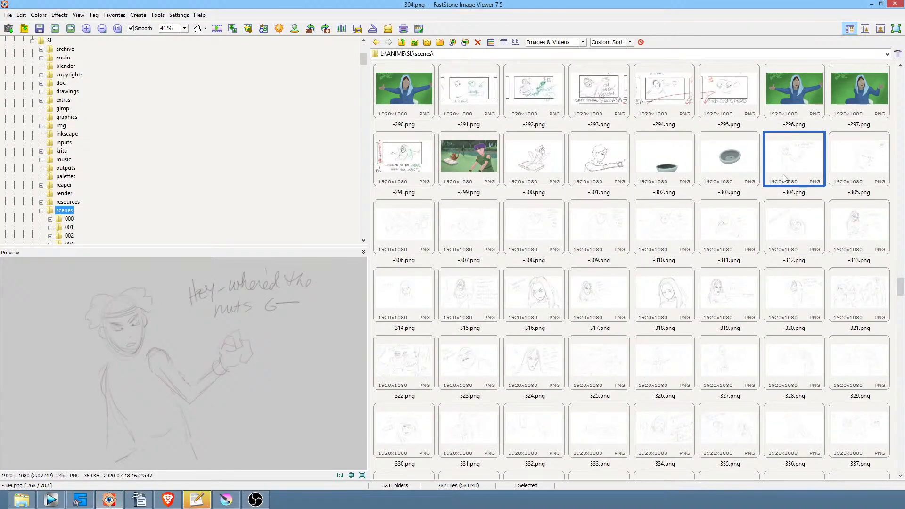
drag(807, 163, 549, 503)
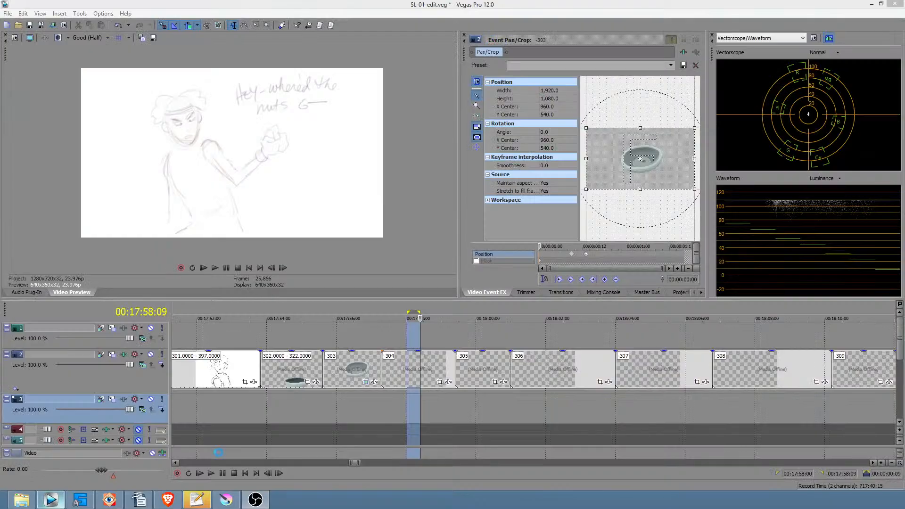
Step: In Vegas Pro, play back scenes 302 and 303 repeatedly to judge how long the bowl stays on screen
click(361, 407)
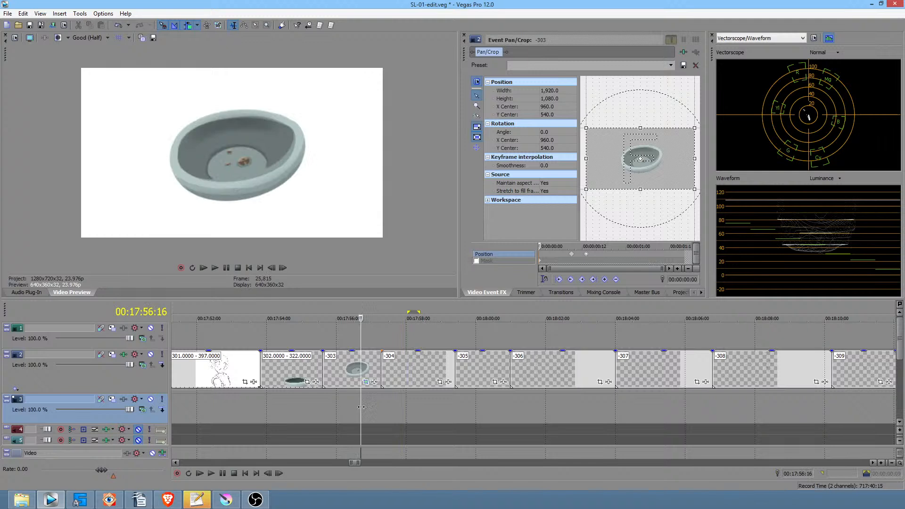
click(277, 414)
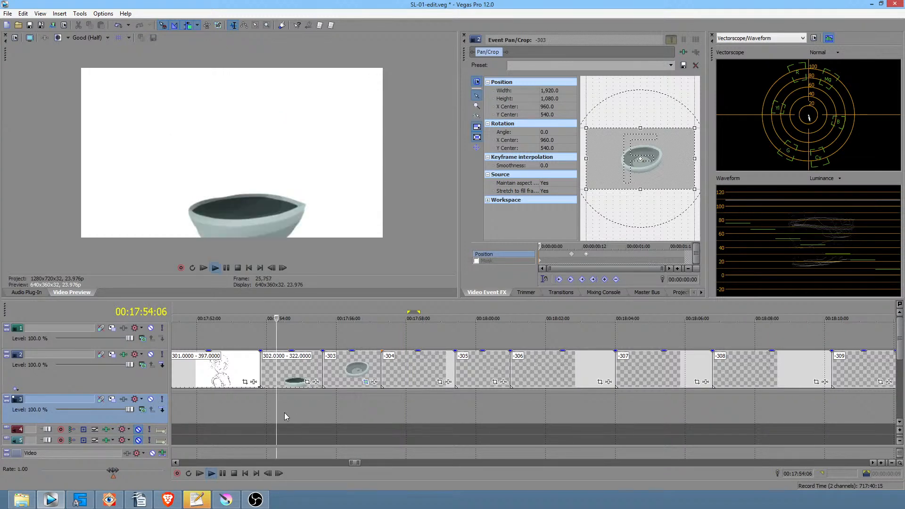
key(space)
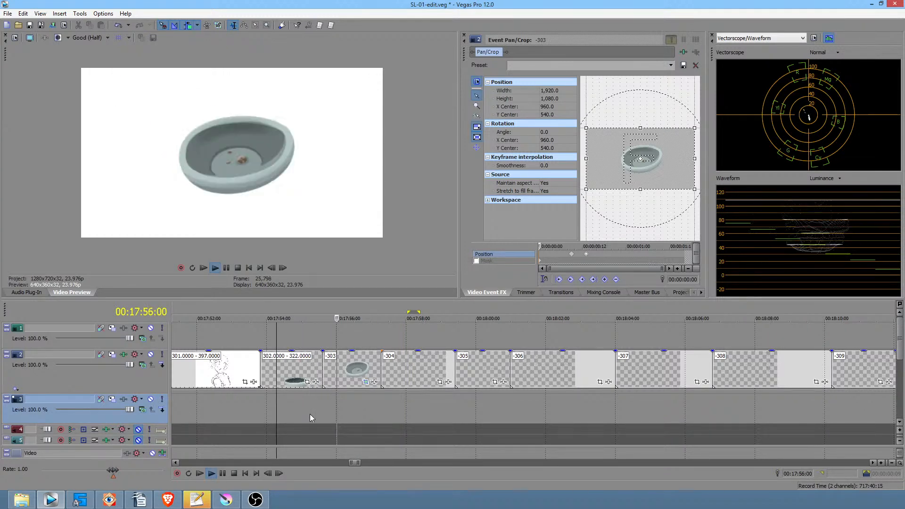
key(space)
click(304, 404)
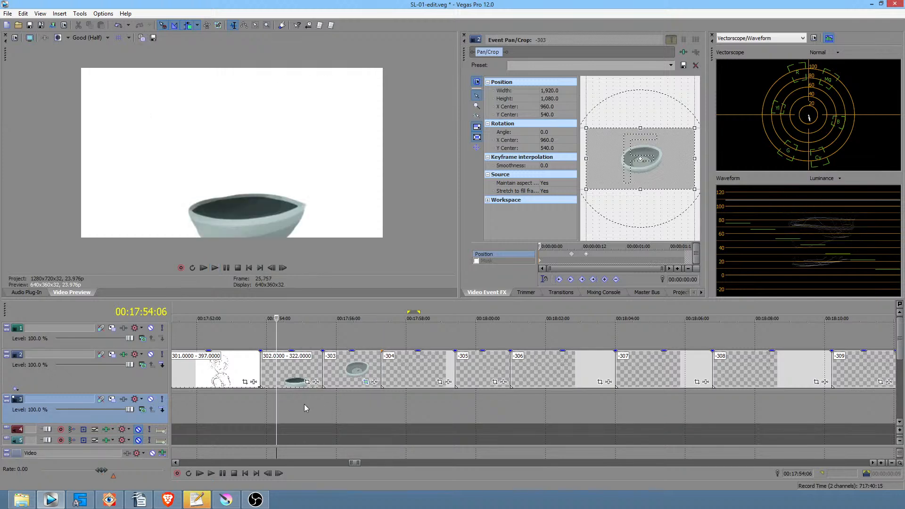
key(space)
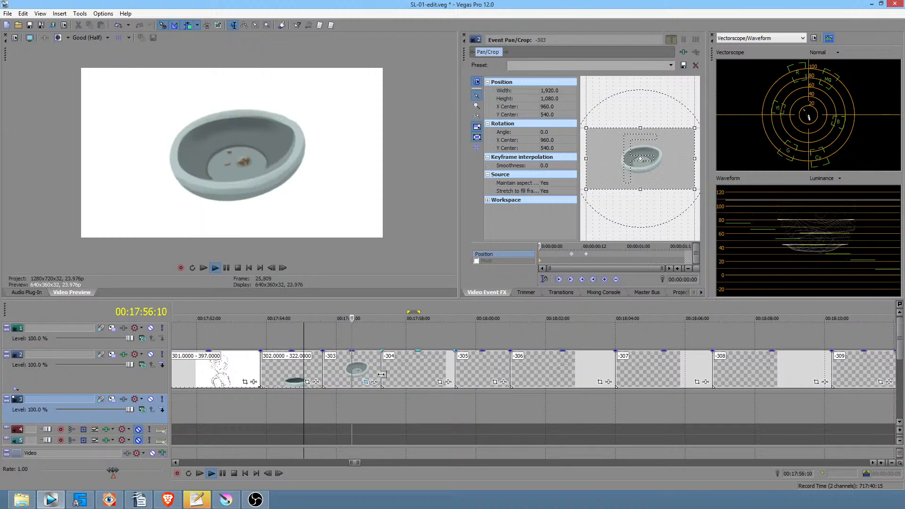
key(space)
Step: Shorten clip -303 to end at 00:17:56:23 with the following clips closing up, and play back the cut into scene 304
drag(382, 374, 371, 374)
click(299, 403)
key(space)
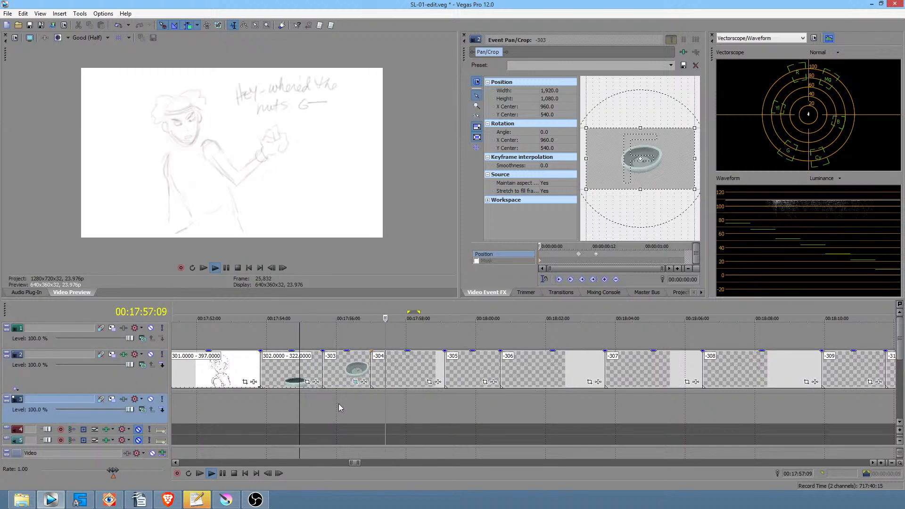
key(space)
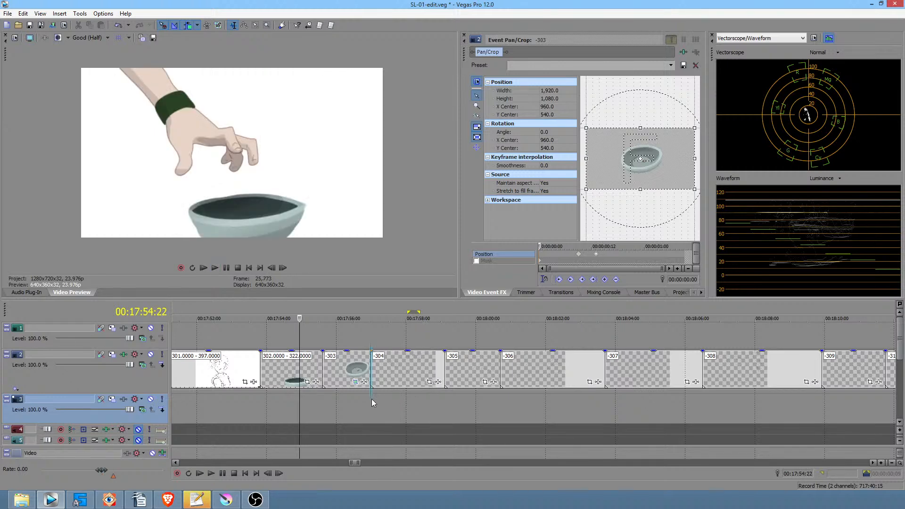
click(372, 399)
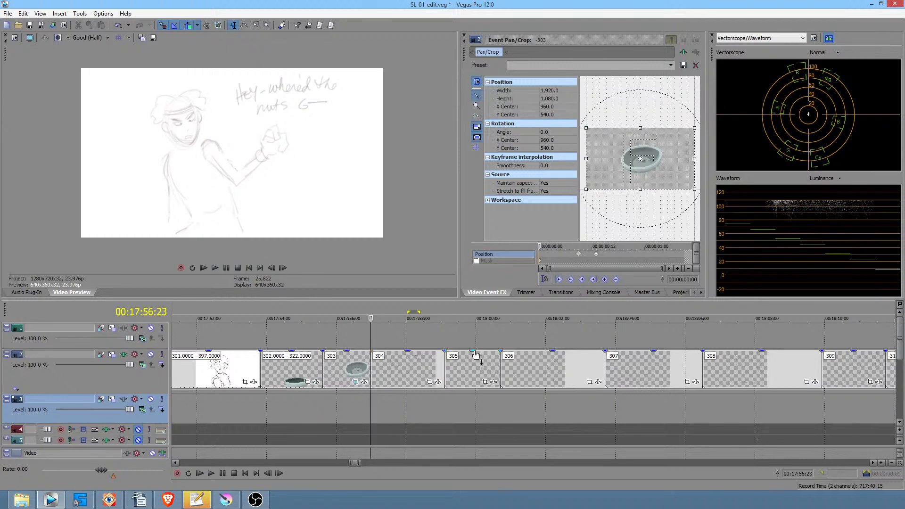
Step: Switch to Krita and fade the -304.png sketch with a Color Adjustment curve, moving the Alpha channel's black point to input 25, output 0
key(alt+Tab)
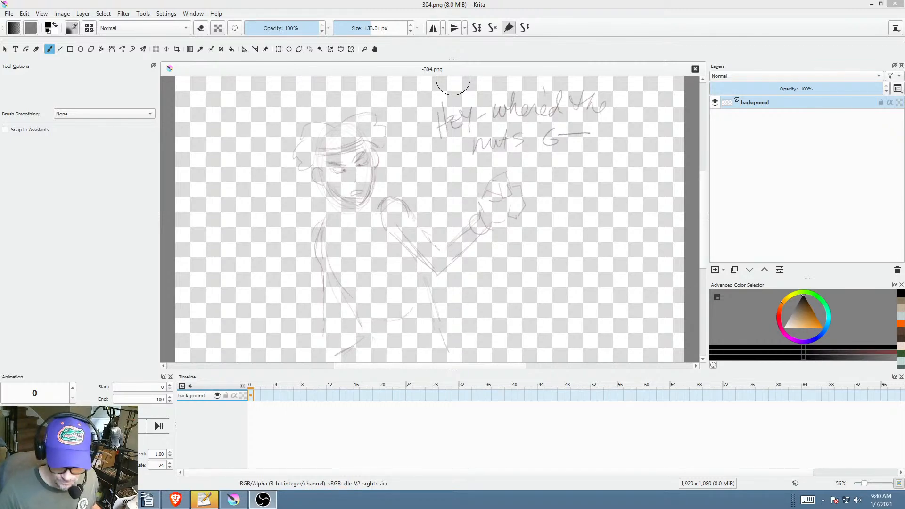
drag(566, 203, 572, 214)
key(ctrl+m)
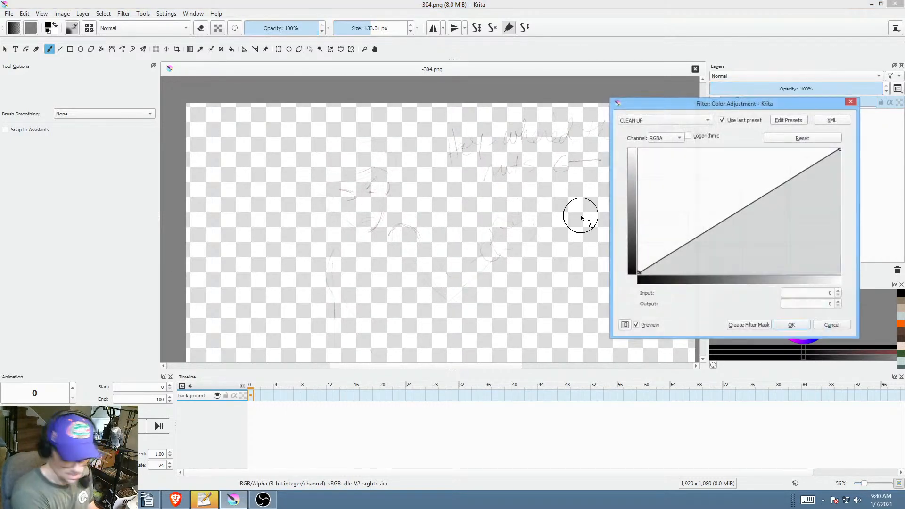
click(668, 122)
click(668, 122)
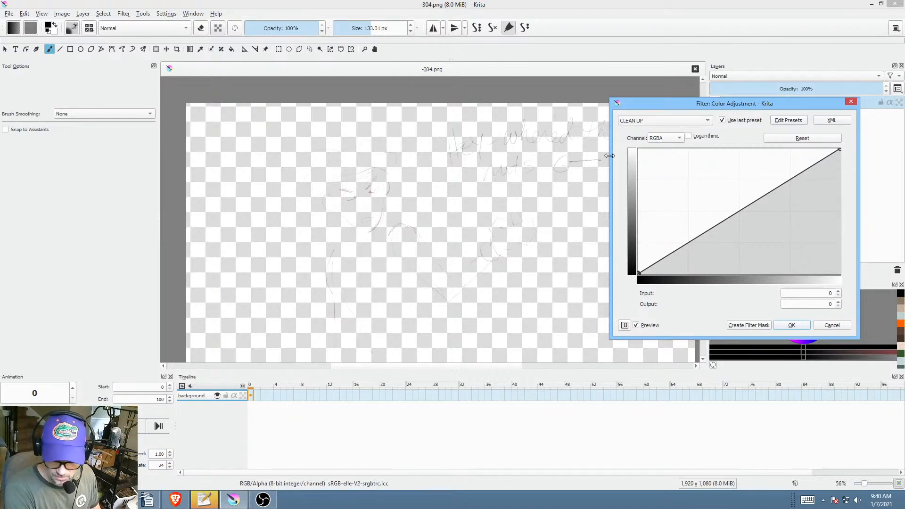
click(668, 140)
click(666, 183)
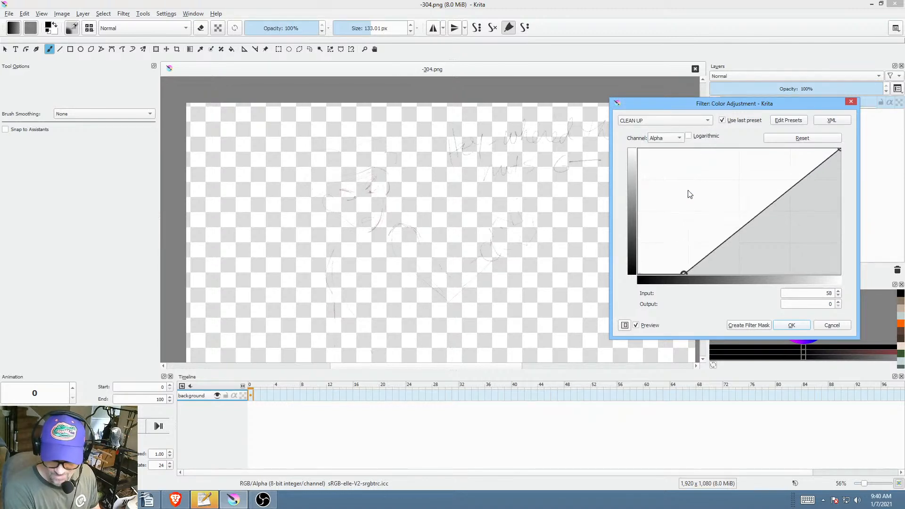
drag(686, 273, 659, 321)
click(792, 326)
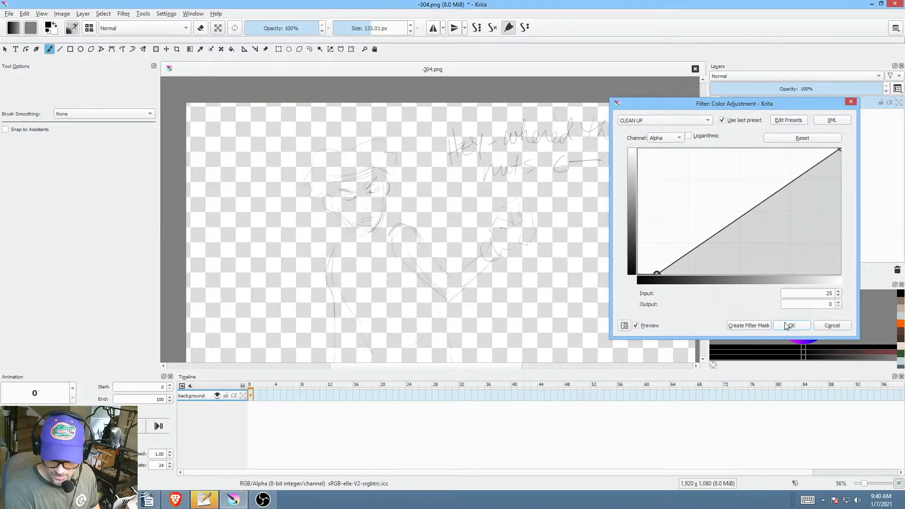
Step: Add a paint layer named mel above the background, and create keyframes at frame 0 on the background and mel layers
click(250, 395)
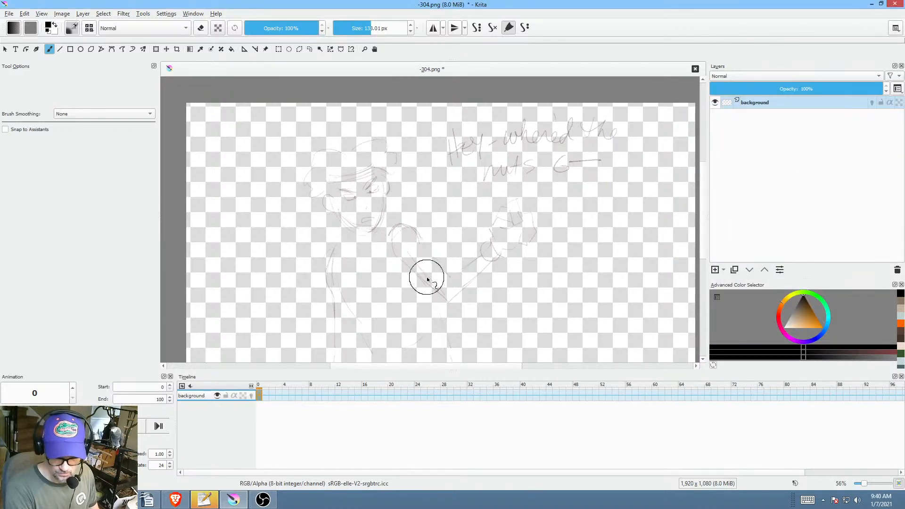
click(716, 270)
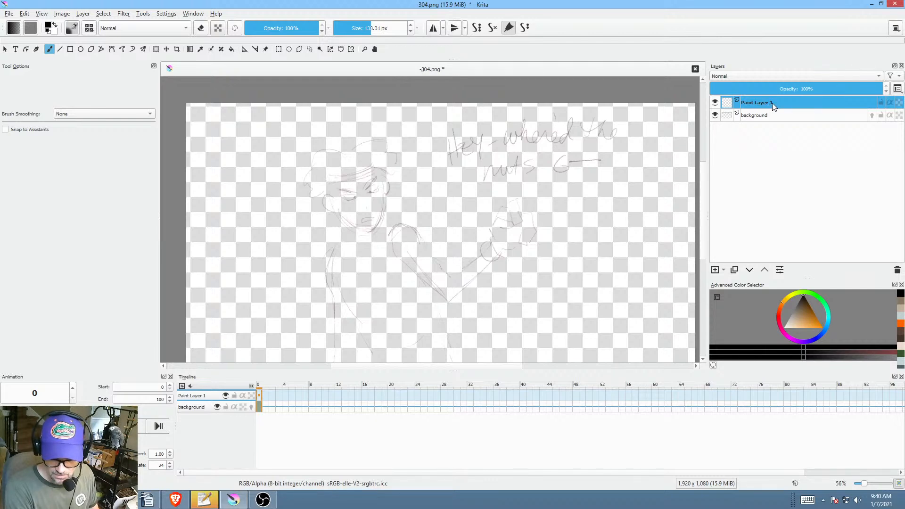
mouse_move(766, 105)
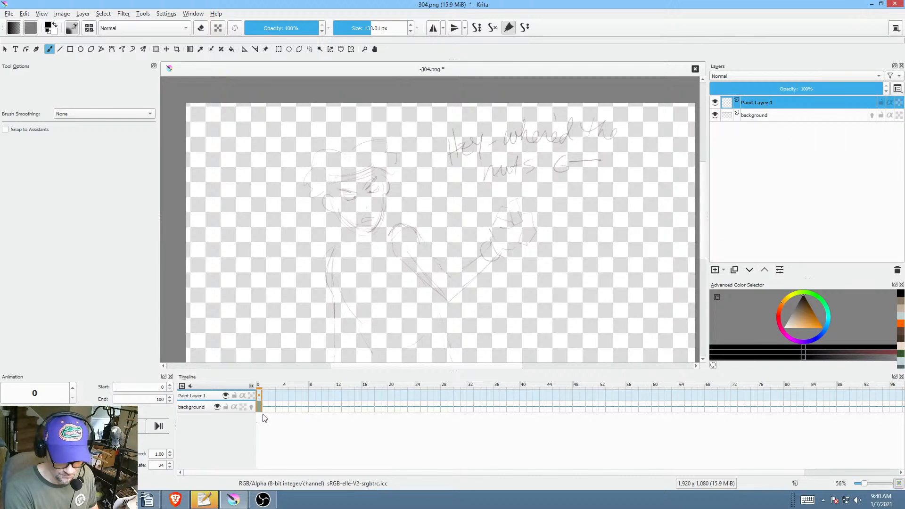
double_click(778, 103)
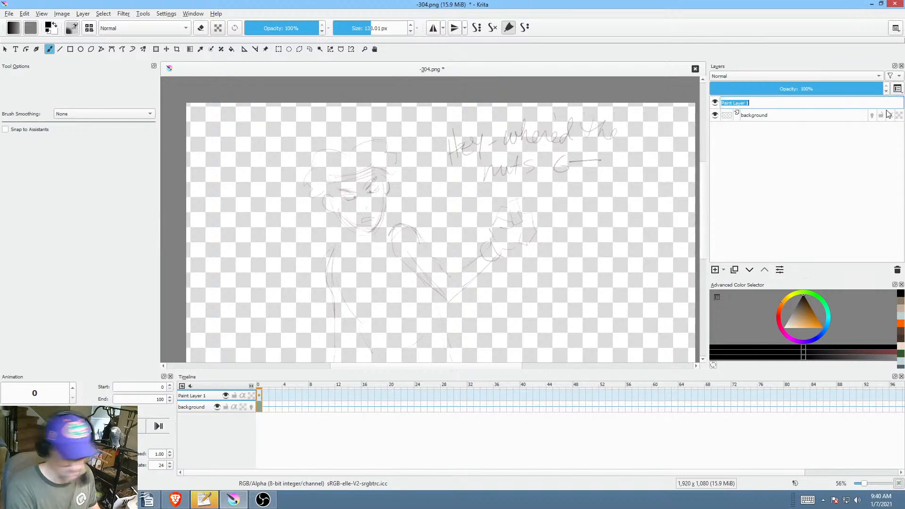
text(mel)
key(Return)
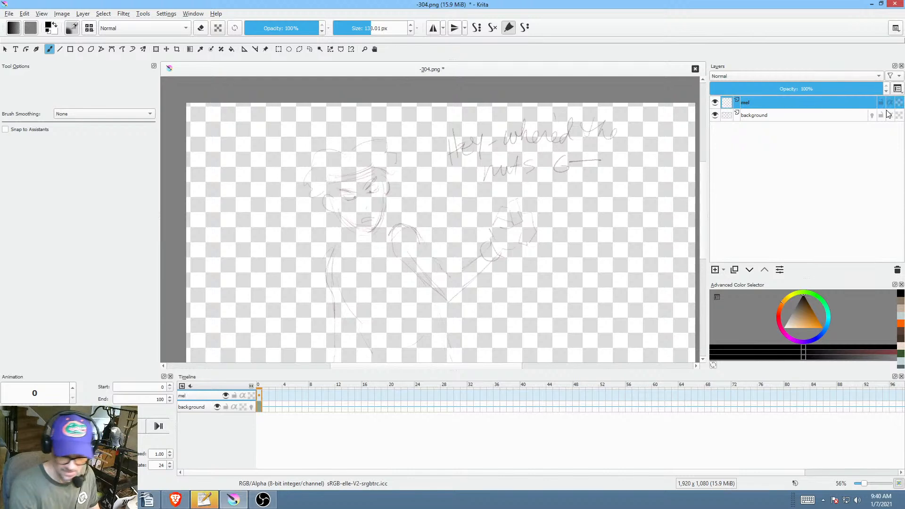
click(260, 395)
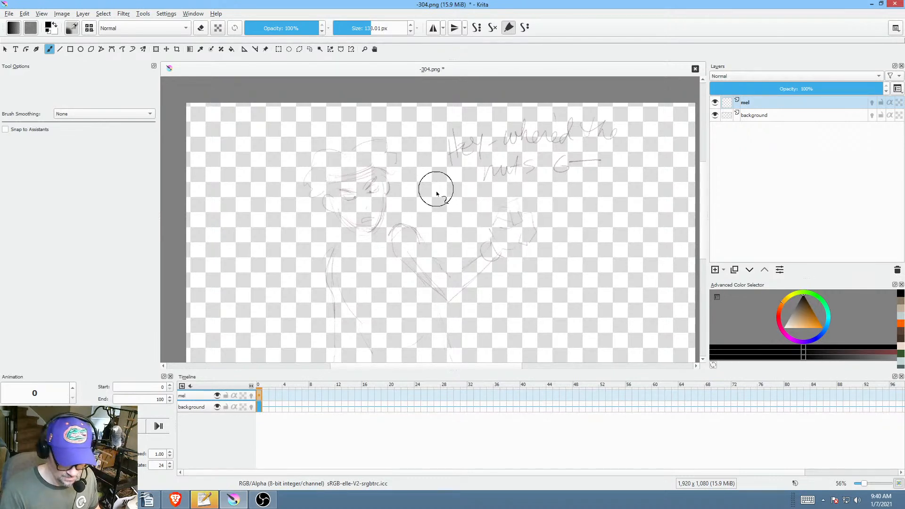
drag(434, 244, 439, 214)
mouse_move(518, 230)
mouse_down()
mouse_move(520, 246)
mouse_move(525, 239)
mouse_up()
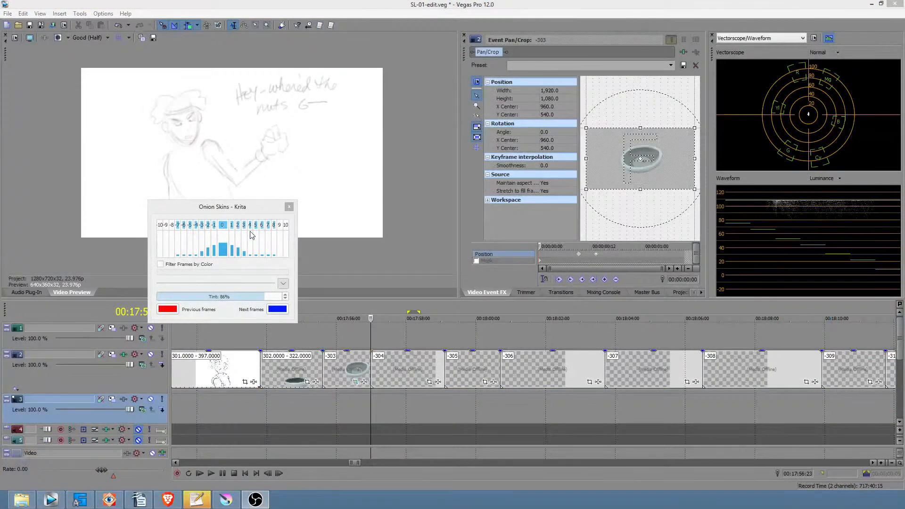
drag(249, 211, 217, 239)
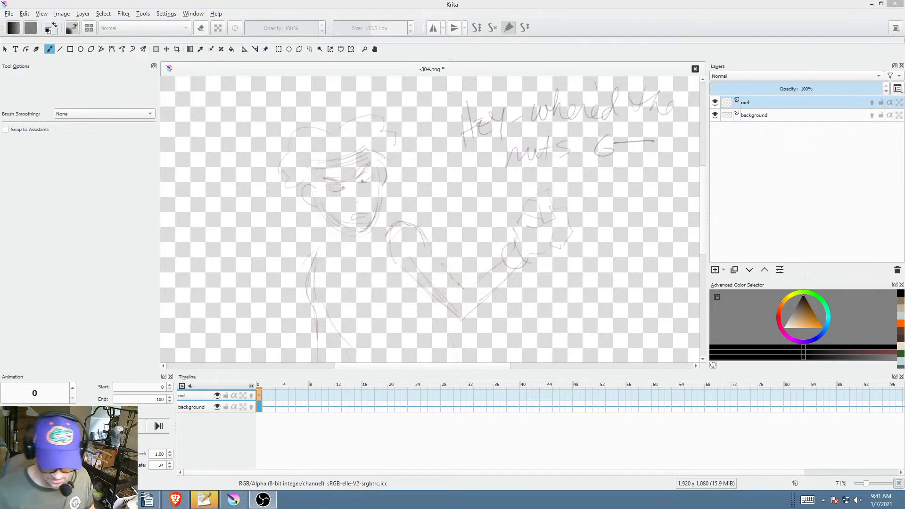
drag(524, 229, 512, 213)
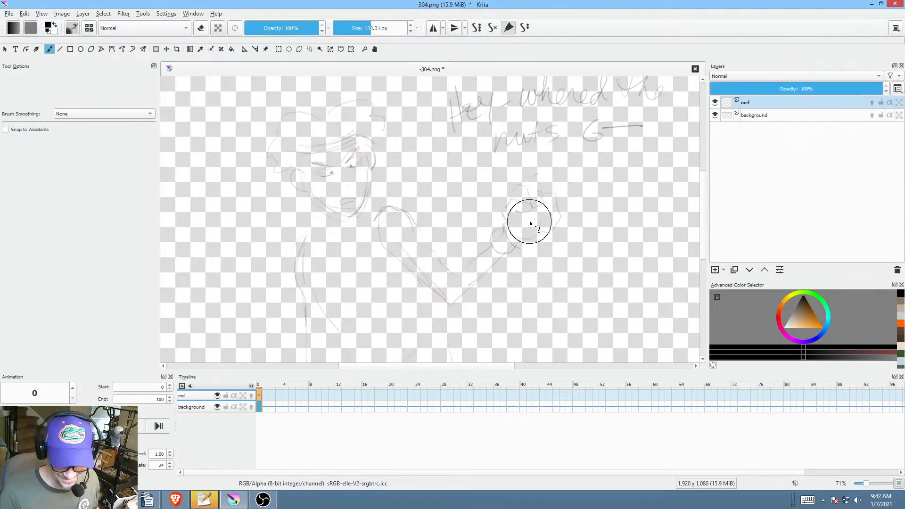
Step: Choose a 6 px sketching brush preset for drawing on the mel layer
right_click(589, 175)
click(635, 138)
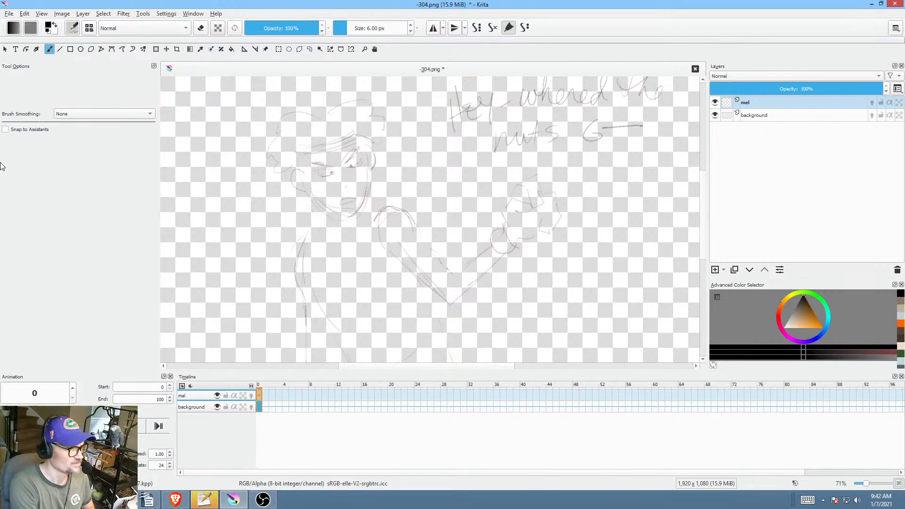
key(alt+Tab)
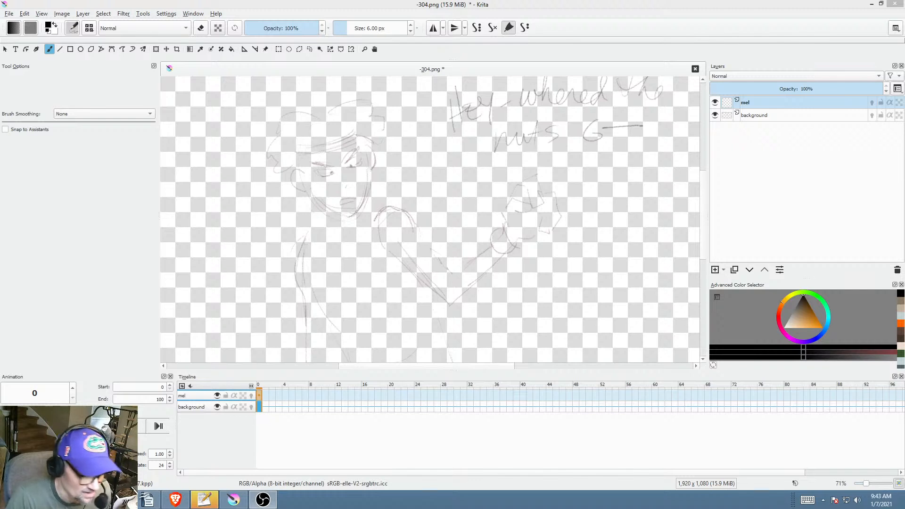
mouse_move(465, 205)
mouse_down()
mouse_move(468, 218)
mouse_move(479, 190)
mouse_up()
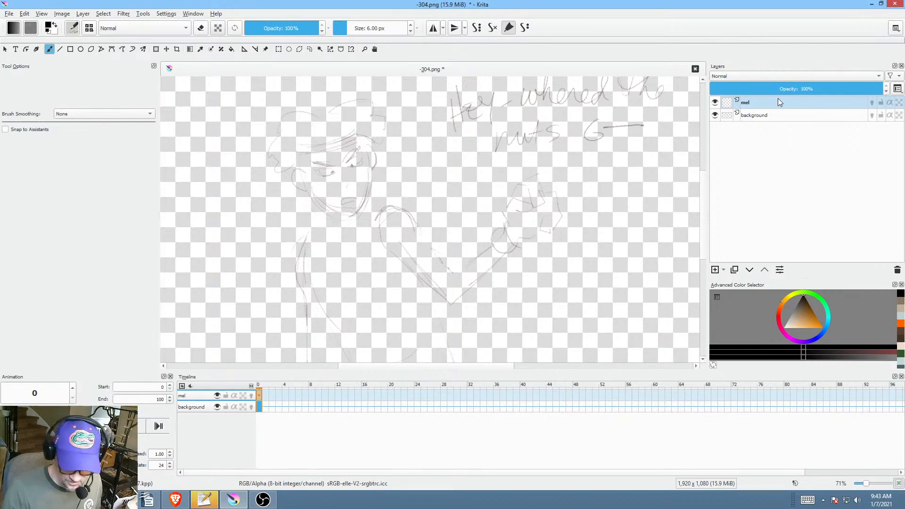
Step: Sketch the character's far shoulder line and the raised arm's rounded shoulder and sleeve band over the storyboard sketch
mouse_move(308, 237)
mouse_down()
mouse_move(297, 262)
mouse_move(313, 233)
mouse_move(307, 290)
mouse_up()
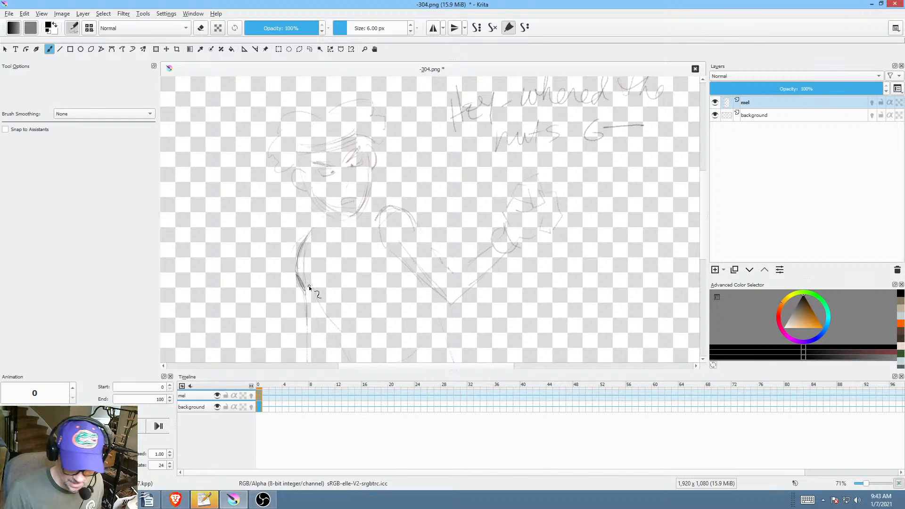
drag(441, 213, 434, 201)
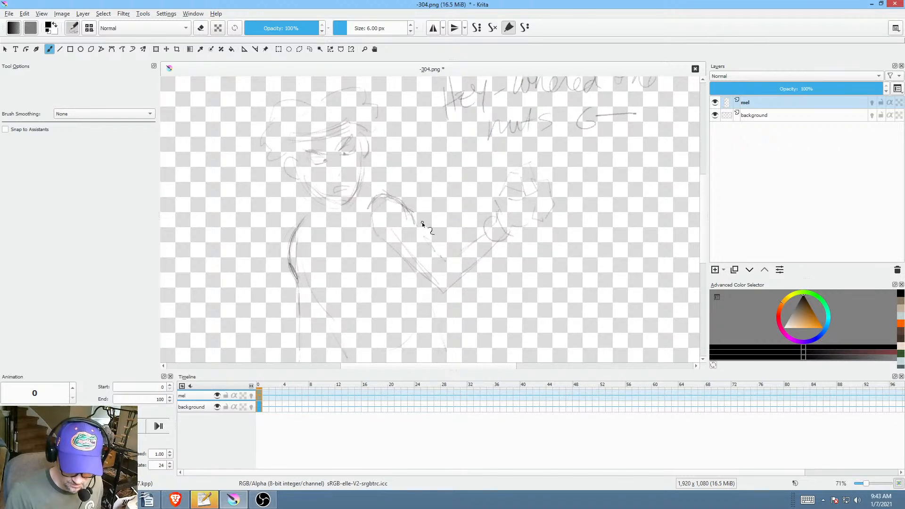
mouse_move(397, 241)
mouse_down()
mouse_move(421, 225)
mouse_move(436, 244)
mouse_move(414, 262)
mouse_move(451, 281)
mouse_move(477, 247)
mouse_up()
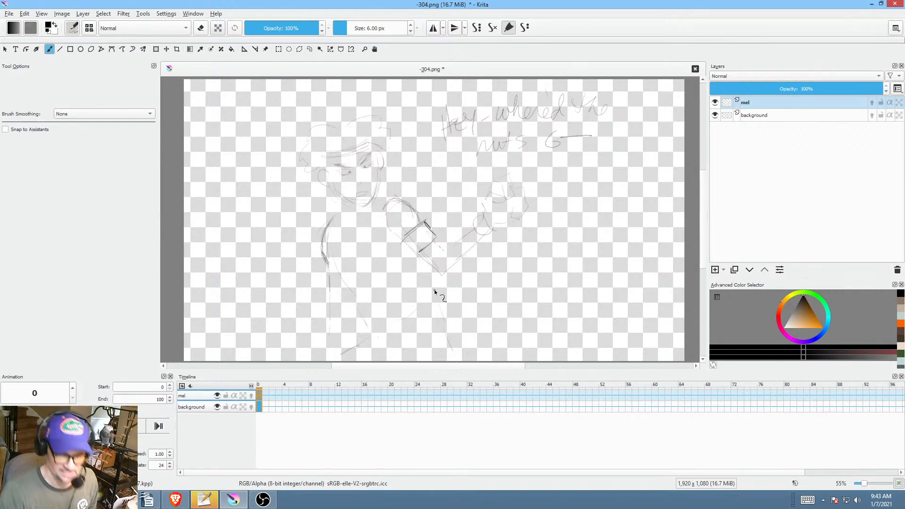
Step: Draw the underside of the raised upper arm down to a pointed elbow and the forearm's outer edge up to the wrist
scroll(482, 273, up, 1)
scroll(482, 272, up, 4)
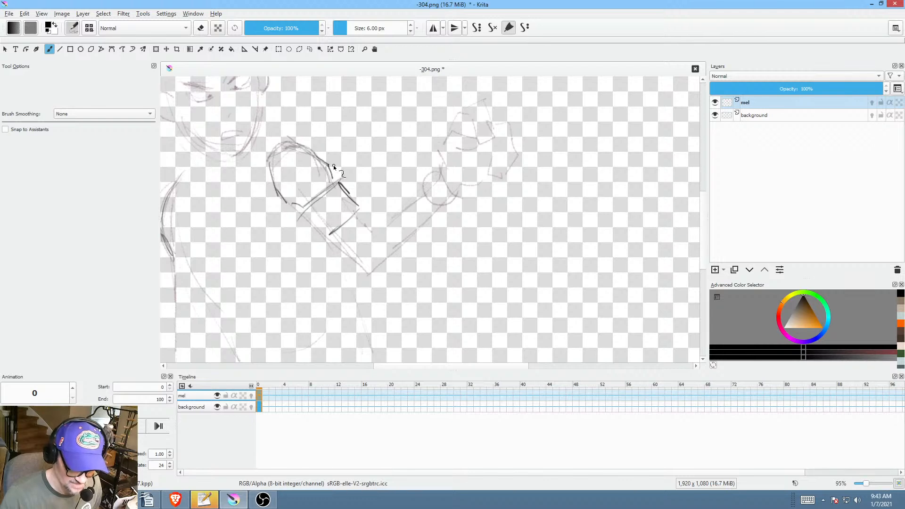
drag(333, 236, 376, 282)
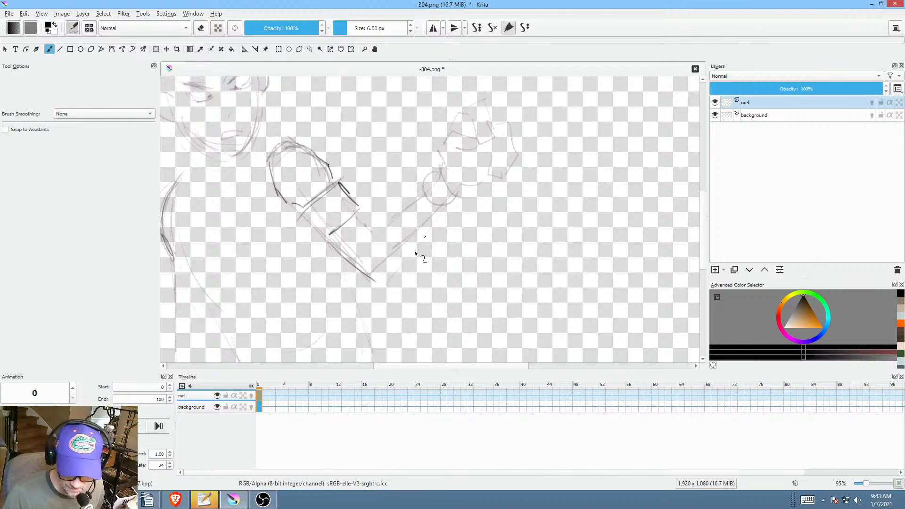
drag(445, 206, 386, 289)
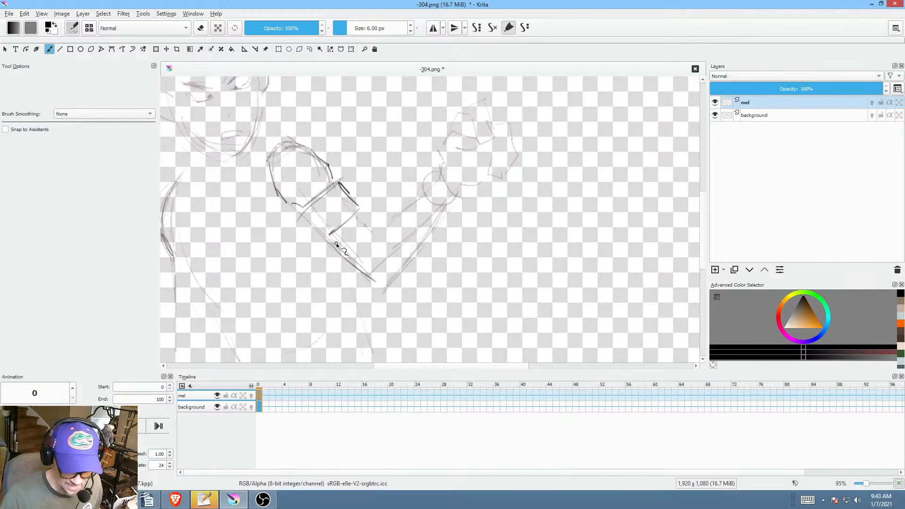
drag(331, 239, 380, 287)
drag(442, 210, 398, 272)
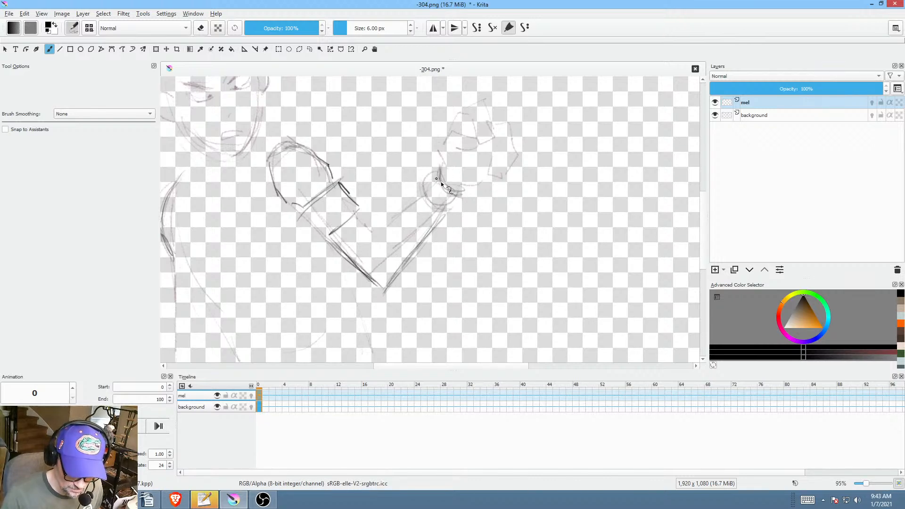
Step: Draw the rounded cuff at the wrist, the forearm's inner edge and the crease inside the elbow
mouse_move(437, 166)
mouse_down()
mouse_move(416, 190)
mouse_move(424, 214)
mouse_up()
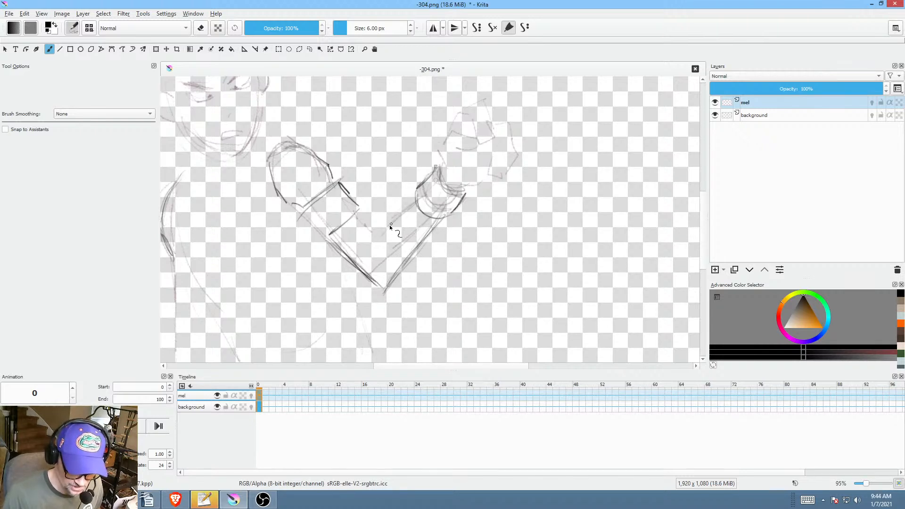
mouse_move(371, 257)
mouse_down()
mouse_move(395, 220)
mouse_move(385, 227)
mouse_up()
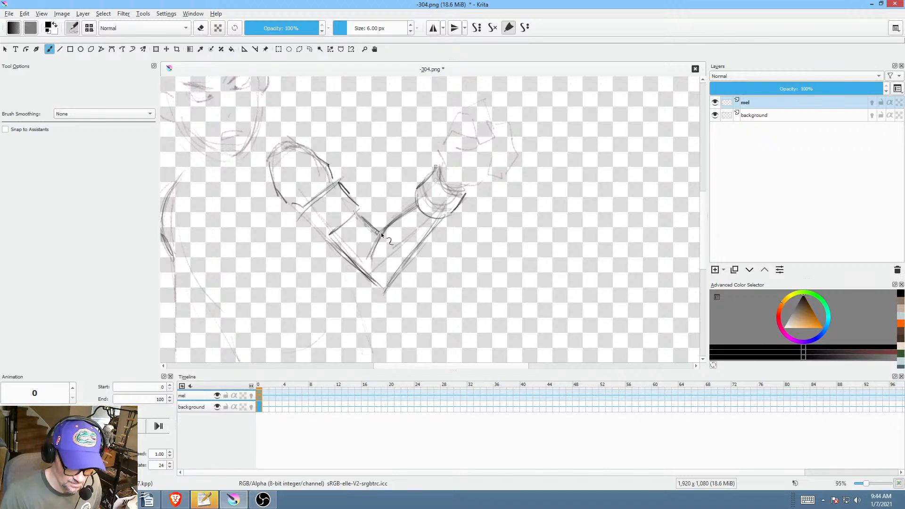
drag(429, 228, 434, 233)
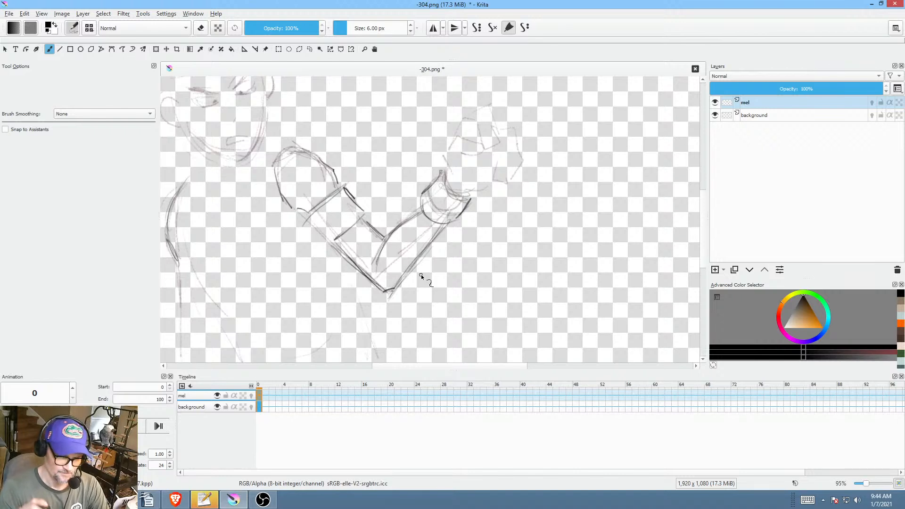
Step: Erase the upper part of the wrist cuff and redraw it shorter and narrower
drag(444, 174, 427, 199)
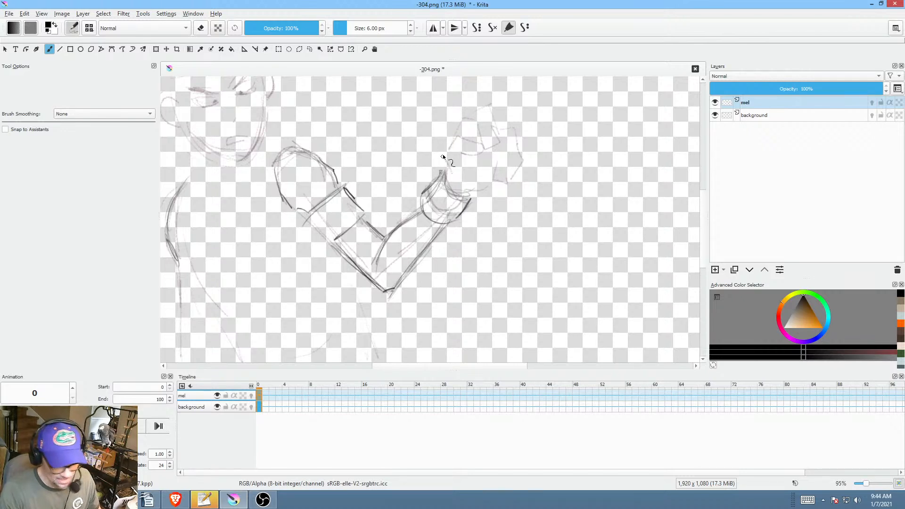
key(e)
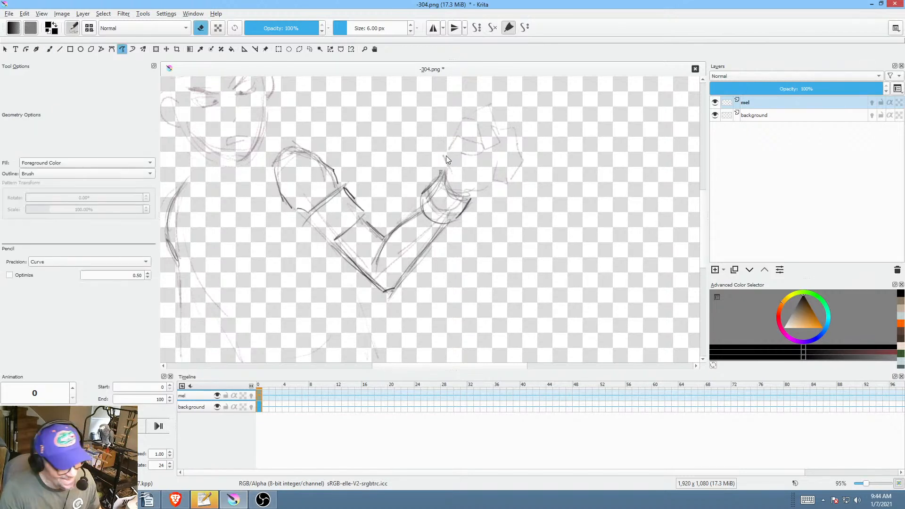
mouse_move(445, 160)
mouse_down()
mouse_move(430, 173)
mouse_move(429, 210)
mouse_up()
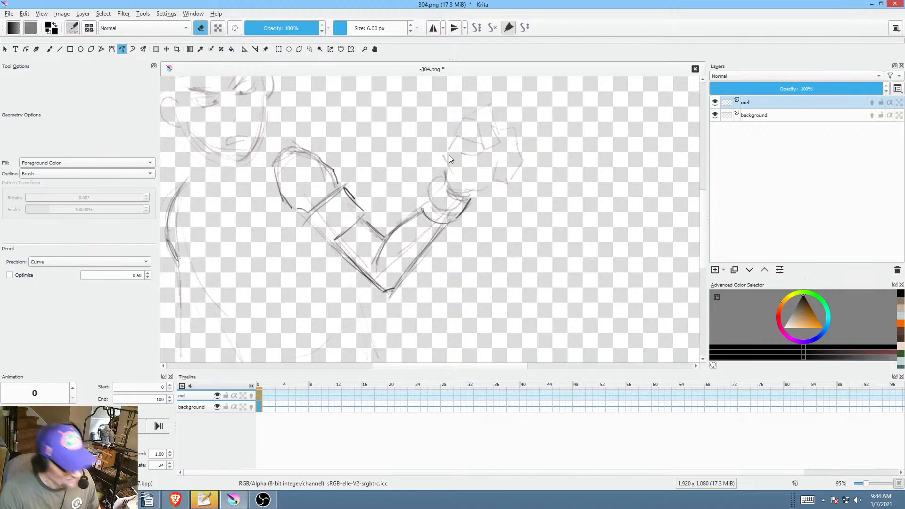
key(f)
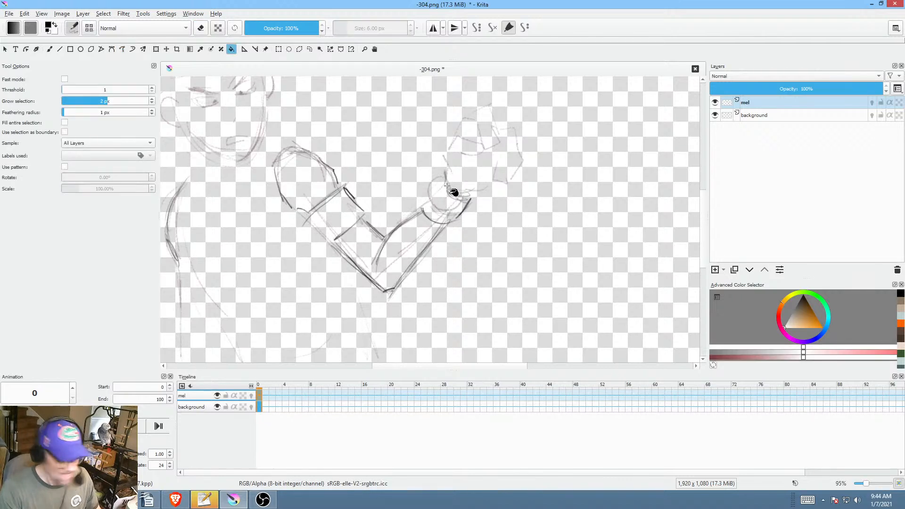
key(e)
key(b)
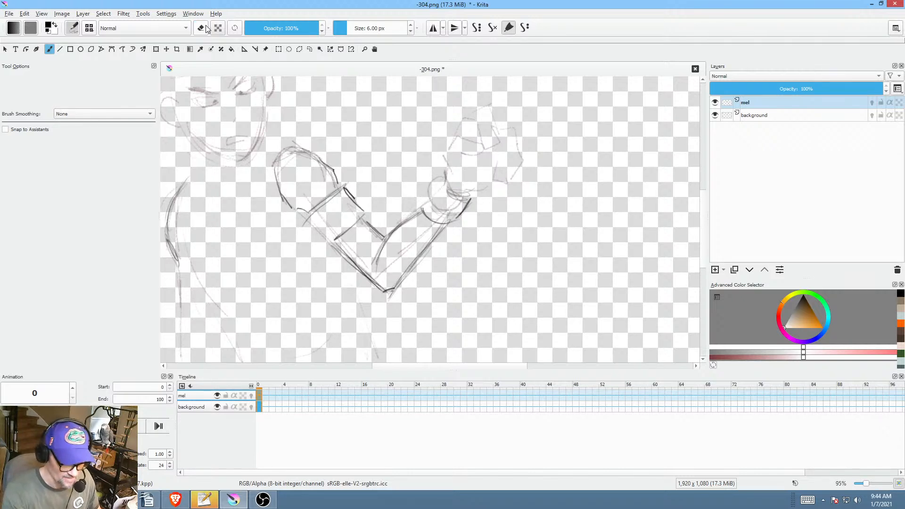
key(e)
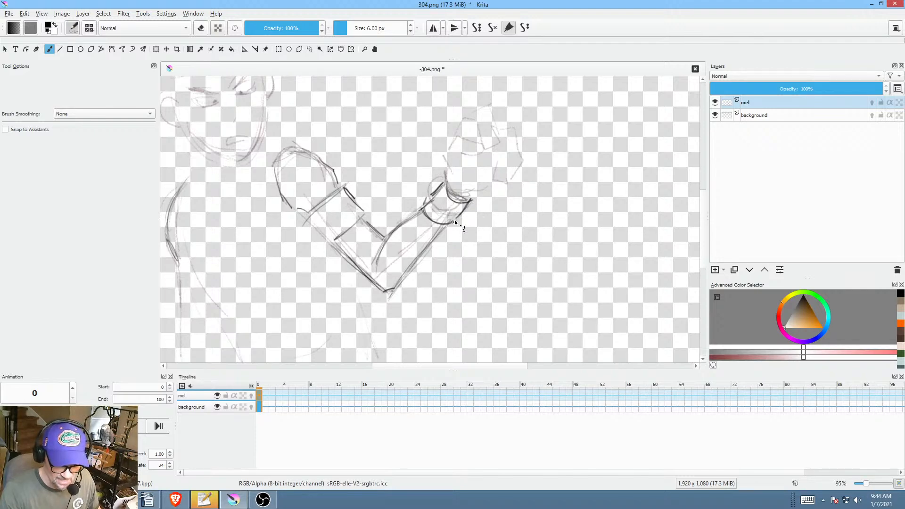
Step: Extend the raised arm's shoulder line at its top towards the neck
mouse_move(485, 245)
mouse_down()
mouse_move(552, 219)
mouse_move(565, 249)
mouse_up()
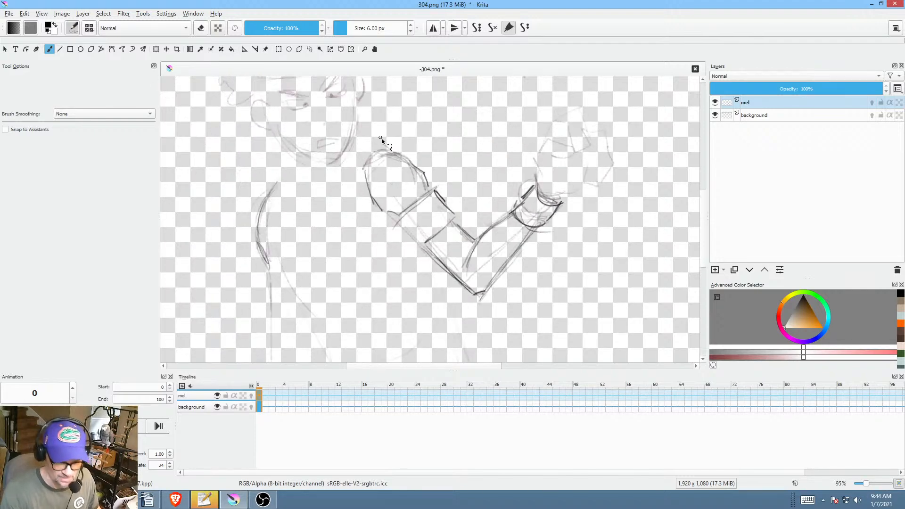
drag(382, 141, 359, 152)
drag(455, 248, 482, 275)
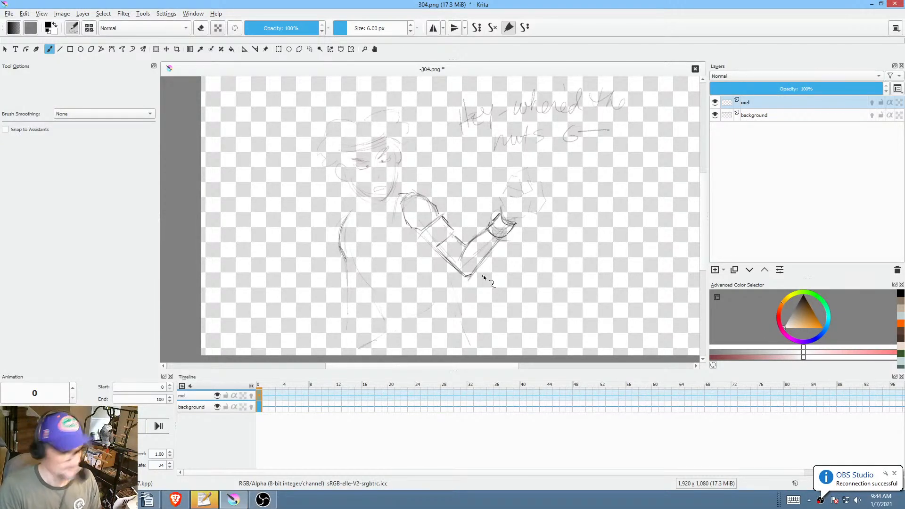
Step: Darken the forearm's outer edge and draw the back of the hand with the bent index finger
mouse_move(525, 197)
mouse_down()
mouse_move(502, 231)
mouse_move(527, 194)
mouse_up()
drag(497, 230, 531, 195)
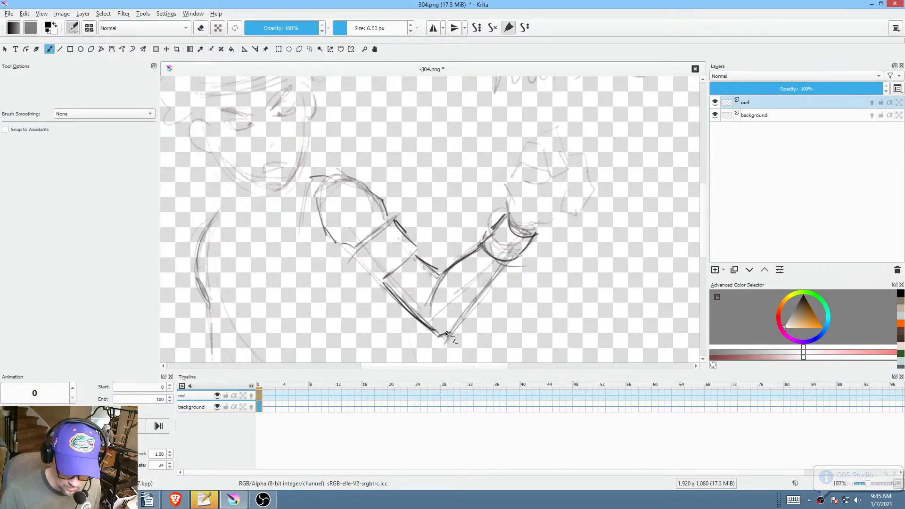
drag(445, 333, 499, 269)
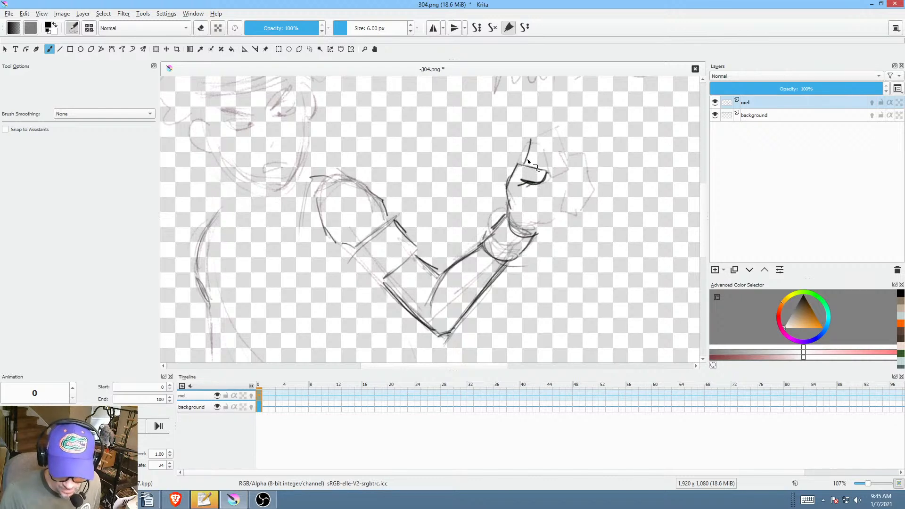
mouse_move(532, 139)
mouse_down()
mouse_move(563, 129)
mouse_move(550, 145)
mouse_up()
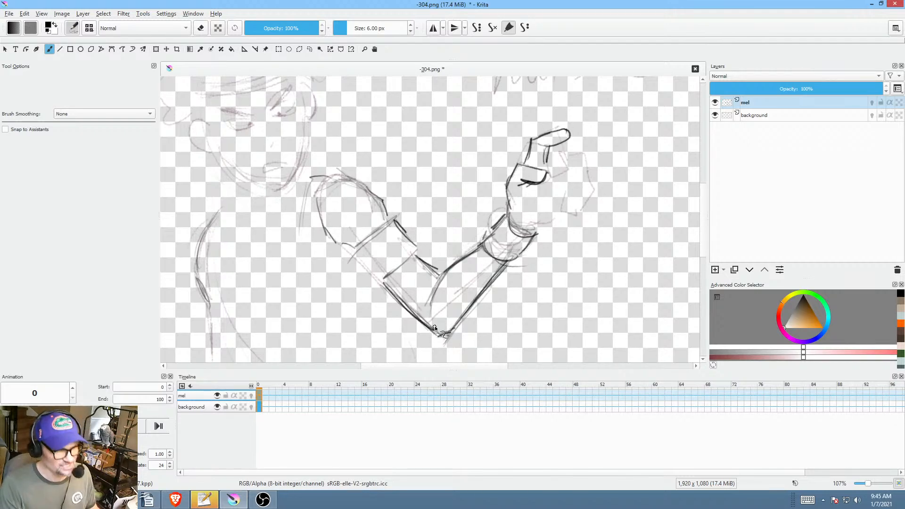
Step: Strengthen the top of the near shoulder and sketch the neck and the wide shirt collar below the chin
mouse_move(435, 327)
mouse_down()
mouse_move(546, 259)
mouse_move(485, 219)
mouse_up()
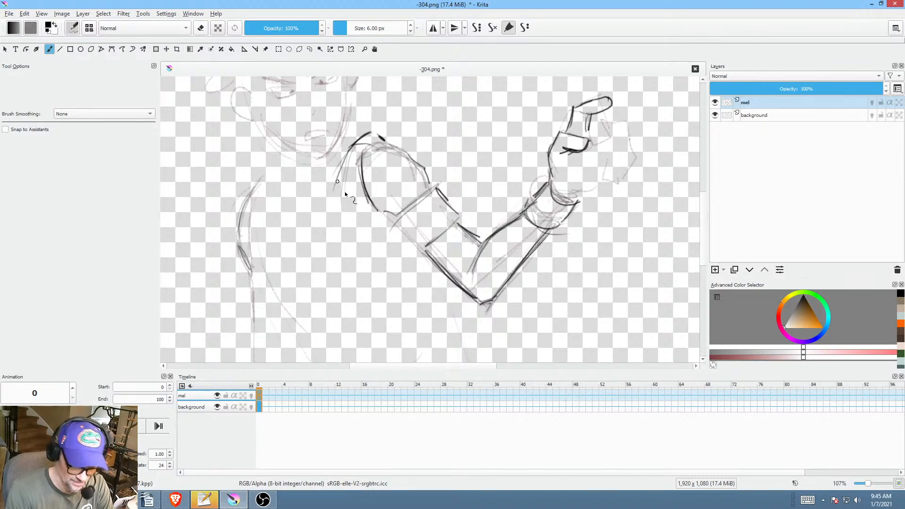
drag(345, 194, 368, 211)
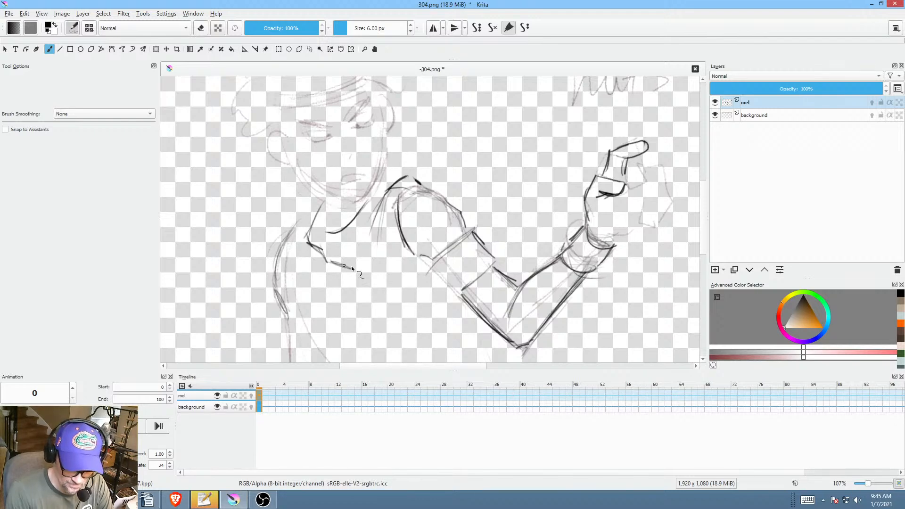
drag(369, 224, 408, 262)
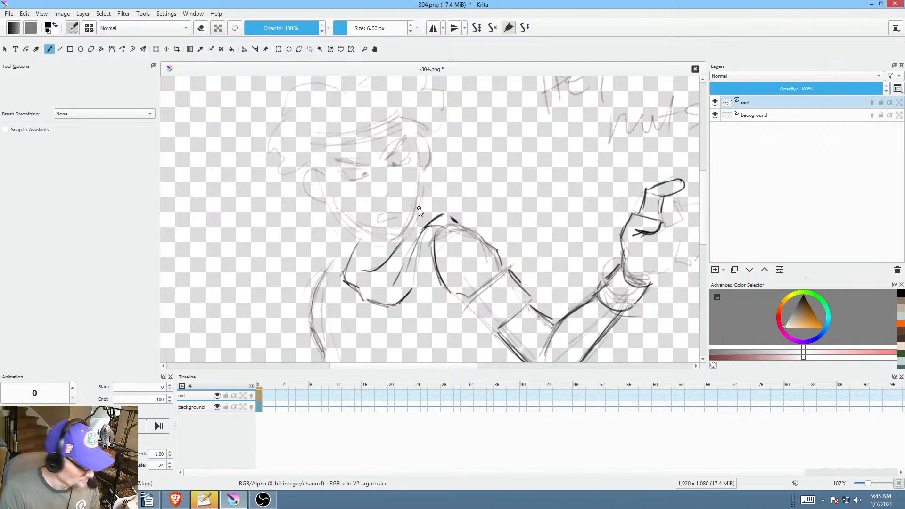
Step: Erase the neck lines above the collar and redraw the slope from the neck to the far shoulder
key(e)
drag(400, 277, 401, 288)
mouse_move(344, 278)
mouse_down()
mouse_move(375, 243)
mouse_move(398, 257)
mouse_move(448, 243)
mouse_move(455, 231)
mouse_up()
key(b)
key(e)
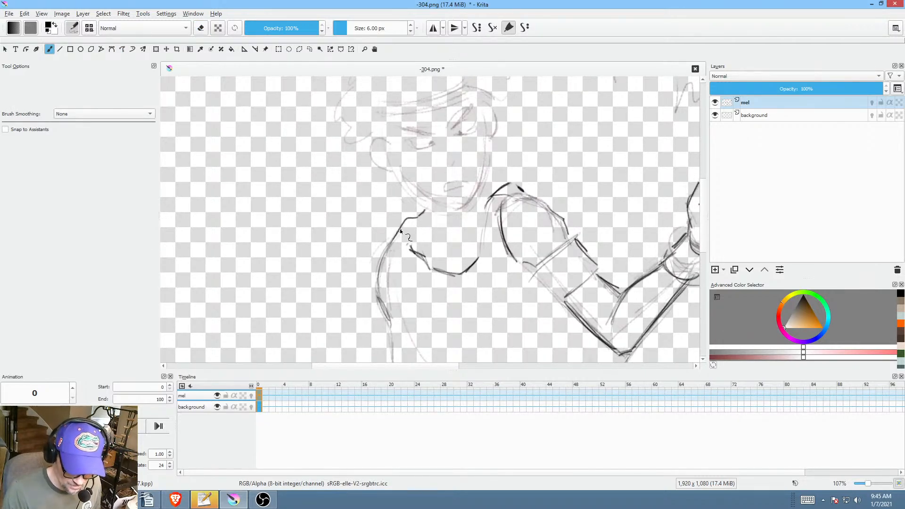
Step: Draw the far arm's outer and inner contours and redraw the neck curving into the collar
drag(434, 309, 383, 185)
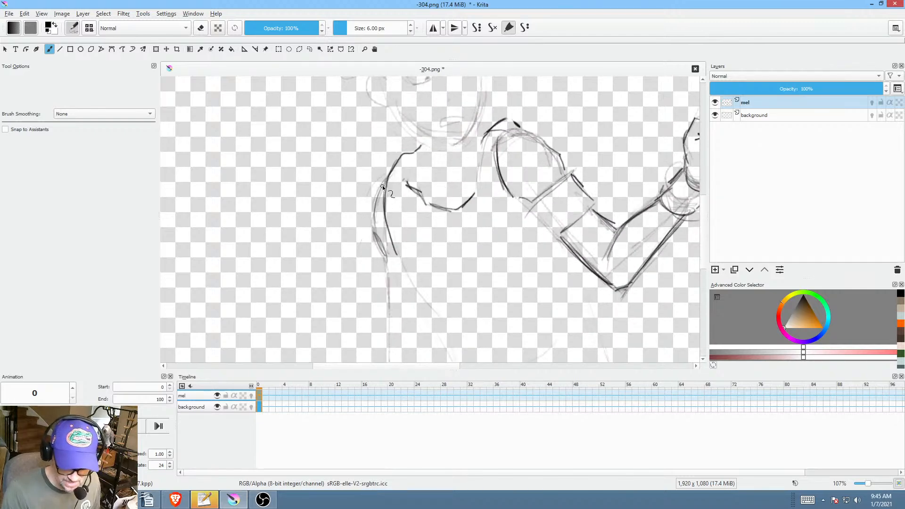
mouse_move(510, 286)
mouse_down()
mouse_move(440, 265)
mouse_move(467, 259)
mouse_up()
drag(391, 225, 398, 274)
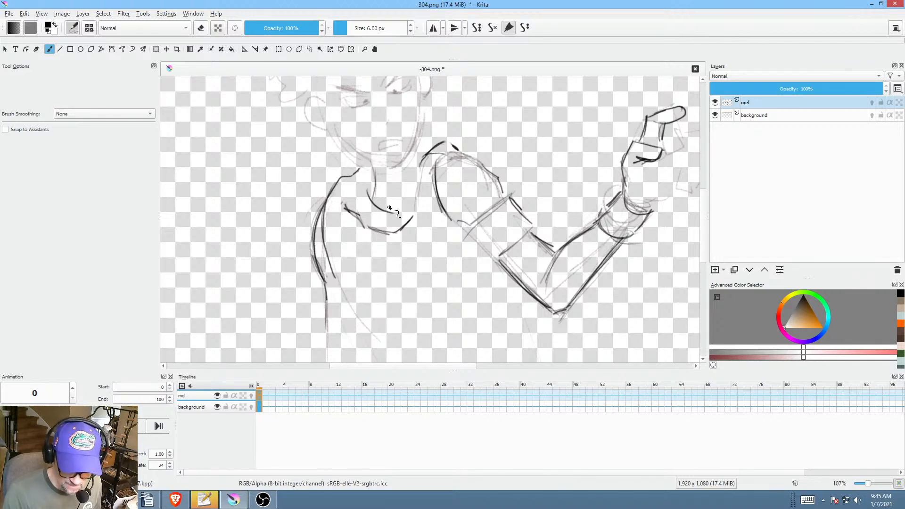
Step: Finish the shirt's neckline, draw both armhole edges and the upper torso side, and add a light curve across the chest
mouse_move(473, 213)
mouse_down()
mouse_move(520, 211)
mouse_move(490, 212)
mouse_up()
mouse_move(524, 240)
mouse_down()
mouse_move(516, 231)
mouse_move(504, 240)
mouse_up()
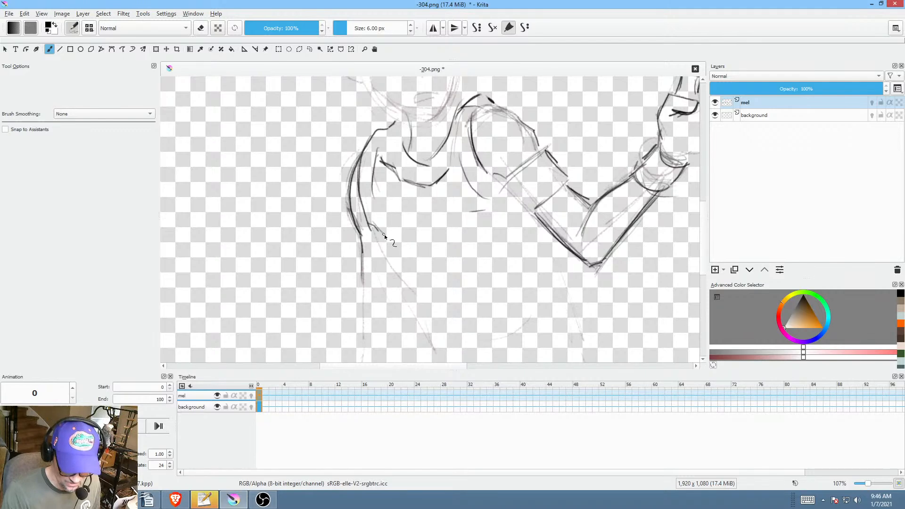
drag(445, 260, 429, 274)
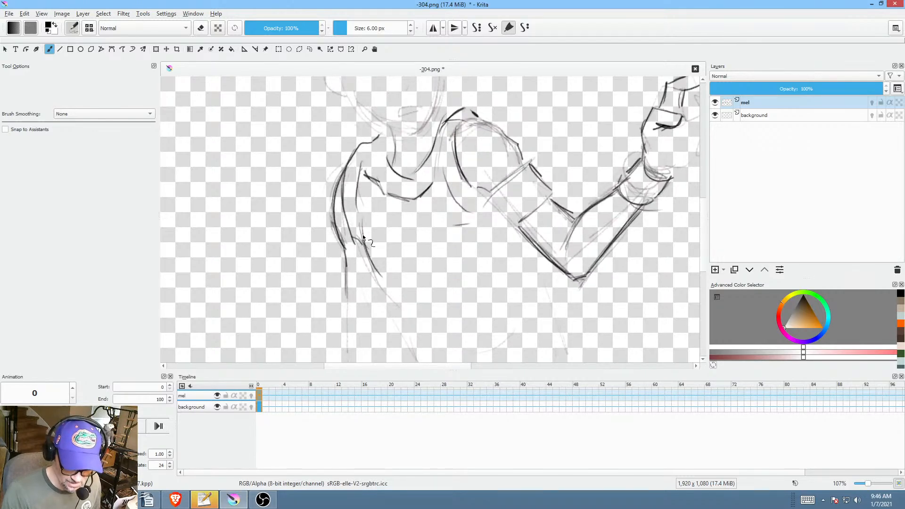
drag(455, 234, 445, 267)
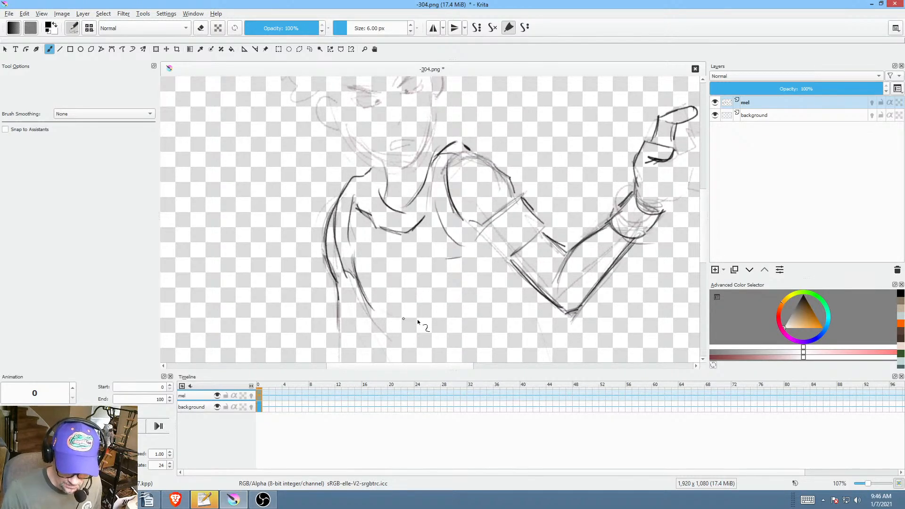
drag(388, 311, 456, 310)
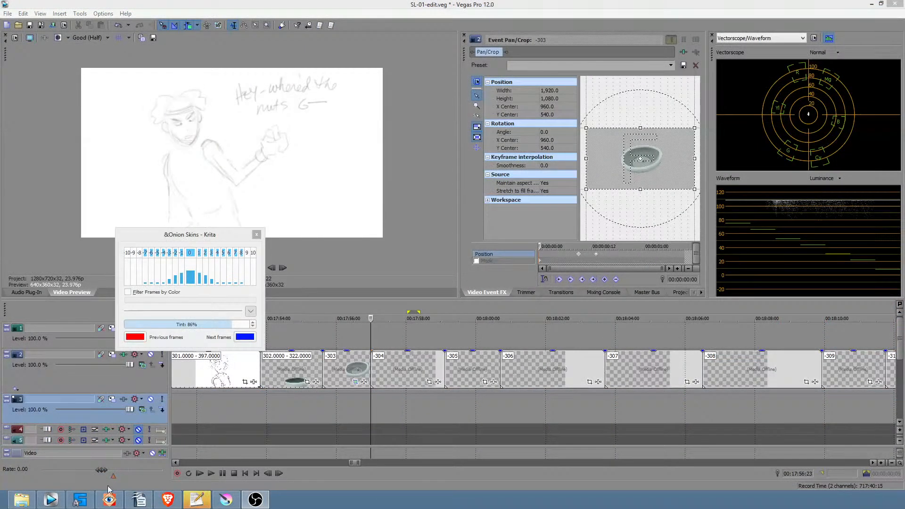
Step: Switch to Vegas Pro and review the finished riverbank shots 220 to 223 and the start of the reversed 221 subclip
click(51, 499)
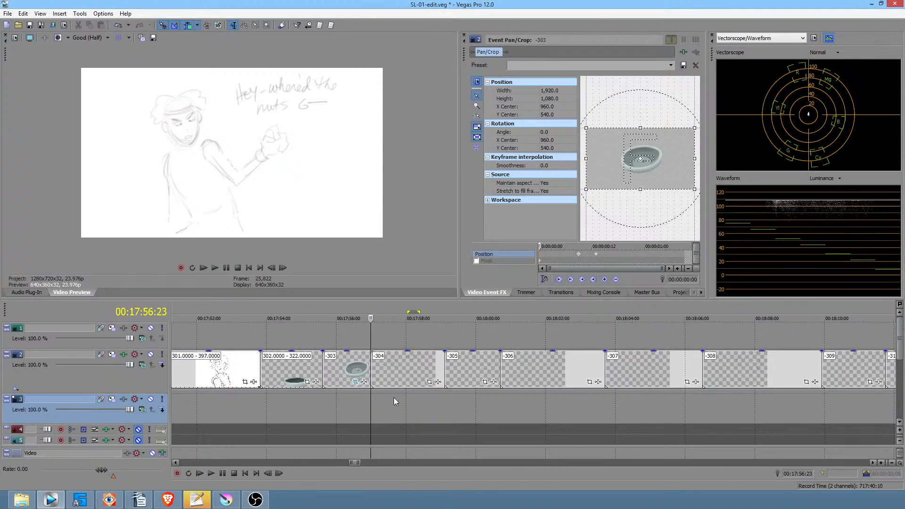
click(380, 405)
scroll(380, 405, down, 6)
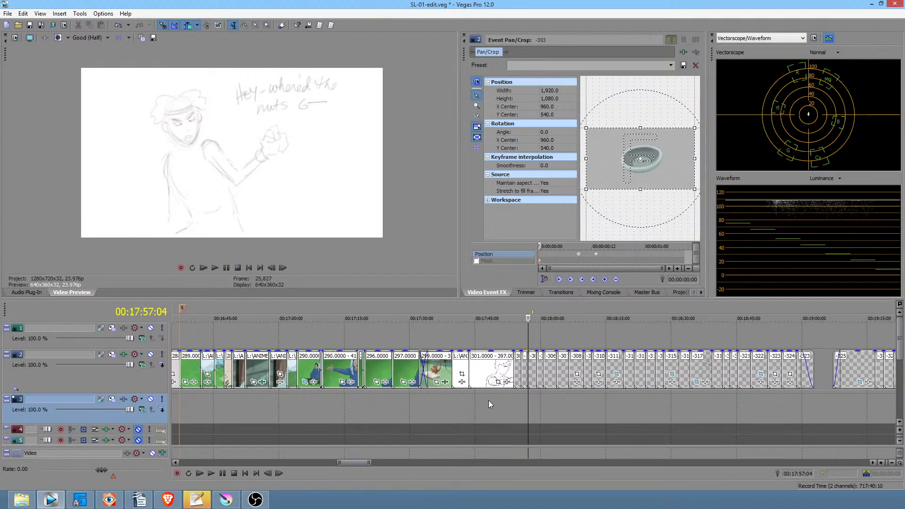
scroll(510, 406, down, 4)
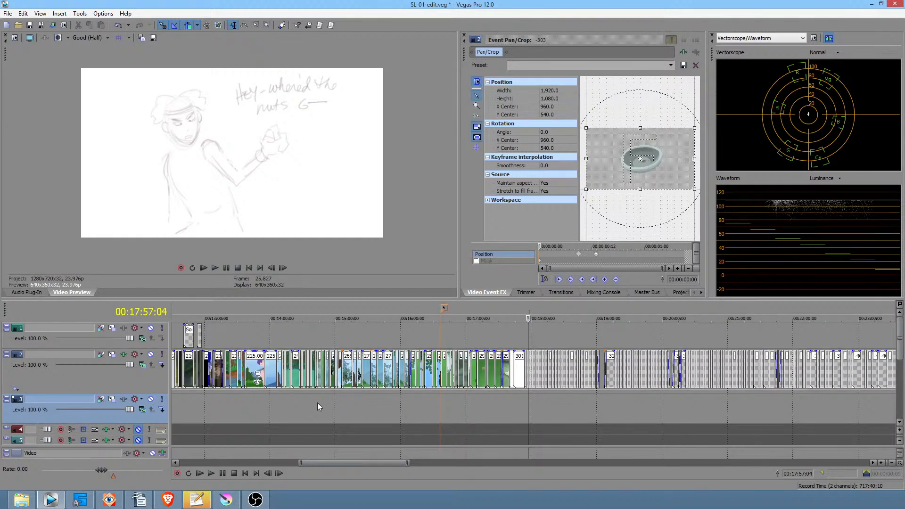
click(266, 406)
scroll(266, 406, up, 4)
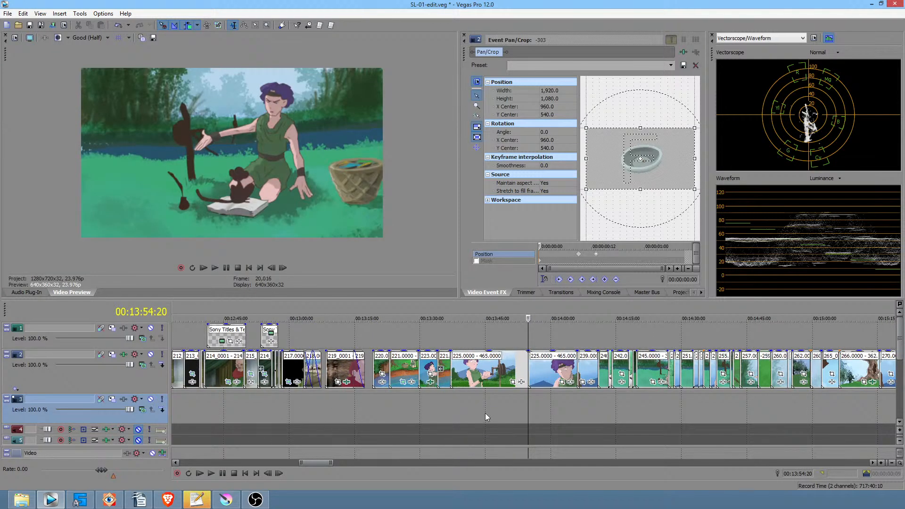
drag(382, 401, 390, 401)
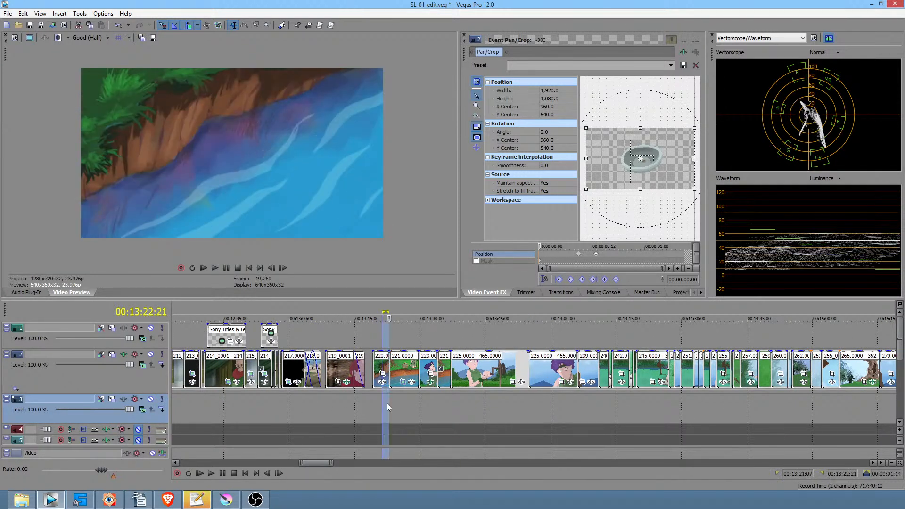
scroll(387, 404, up, 3)
key(space)
drag(485, 425, 685, 409)
key(space)
click(696, 382)
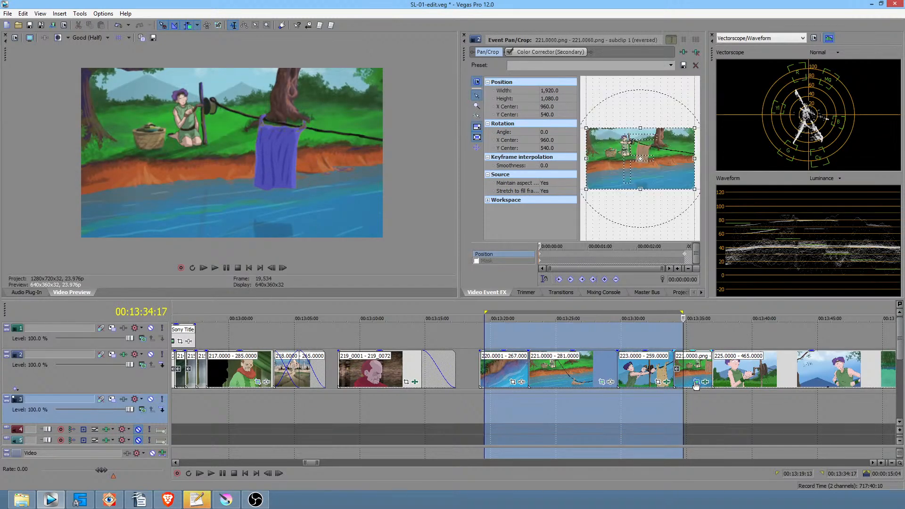
Step: Examine the reversed 221 subclip and the beginning of shot 225 up close on the timeline
click(688, 363)
scroll(614, 373, up, 8)
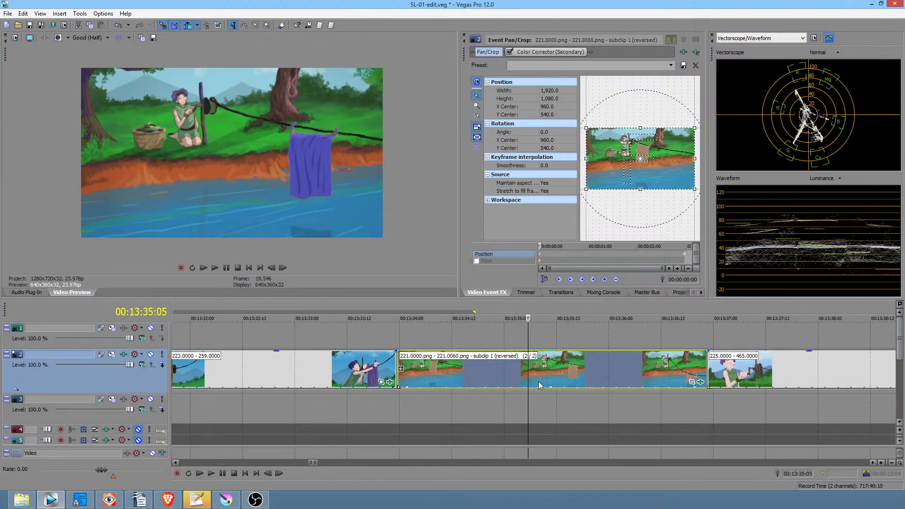
click(371, 412)
scroll(371, 411, down, 3)
drag(502, 418, 767, 408)
scroll(694, 415, right, 5)
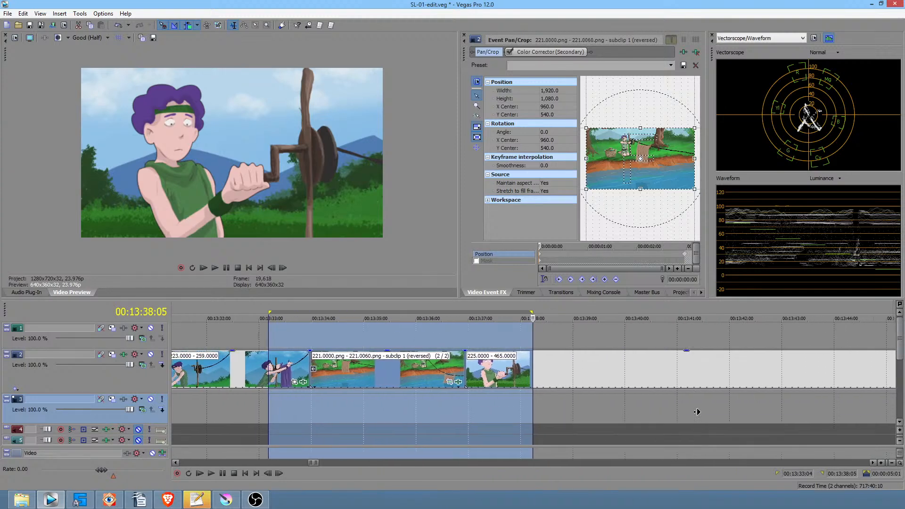
drag(494, 403, 588, 415)
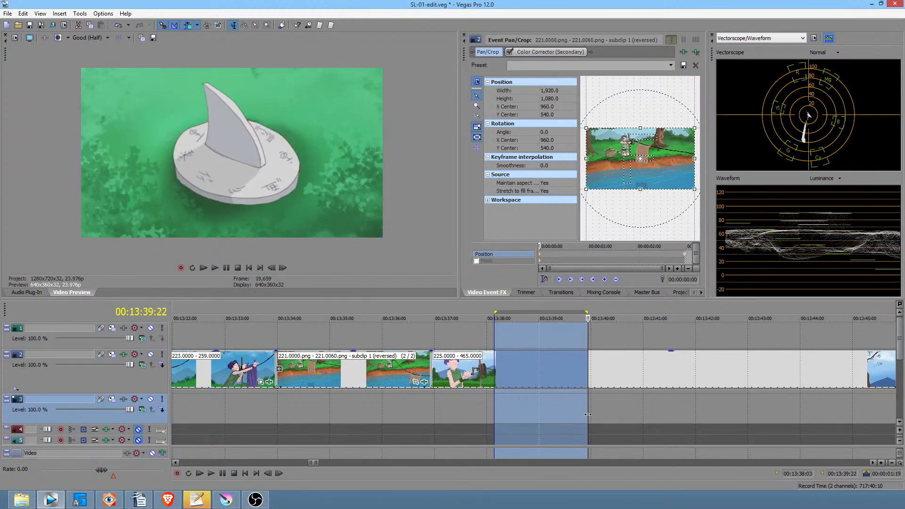
scroll(585, 418, right, 5)
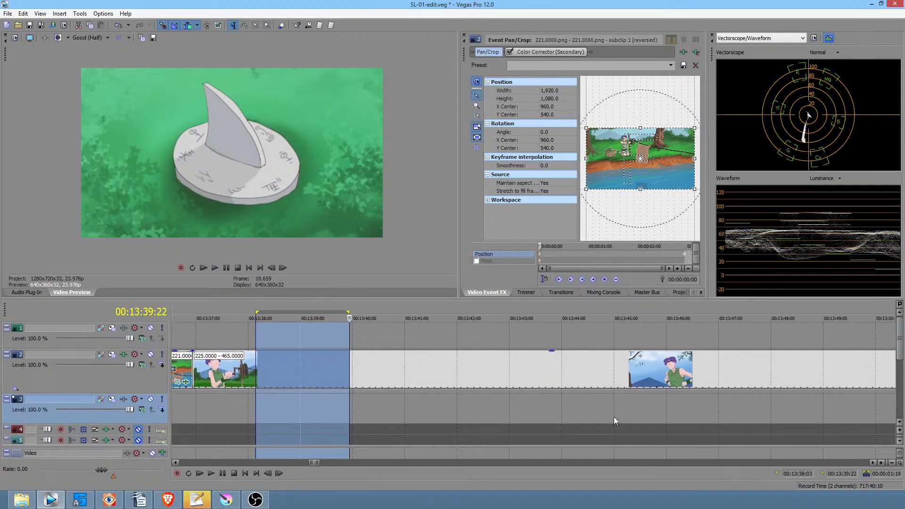
scroll(501, 414, down, 8)
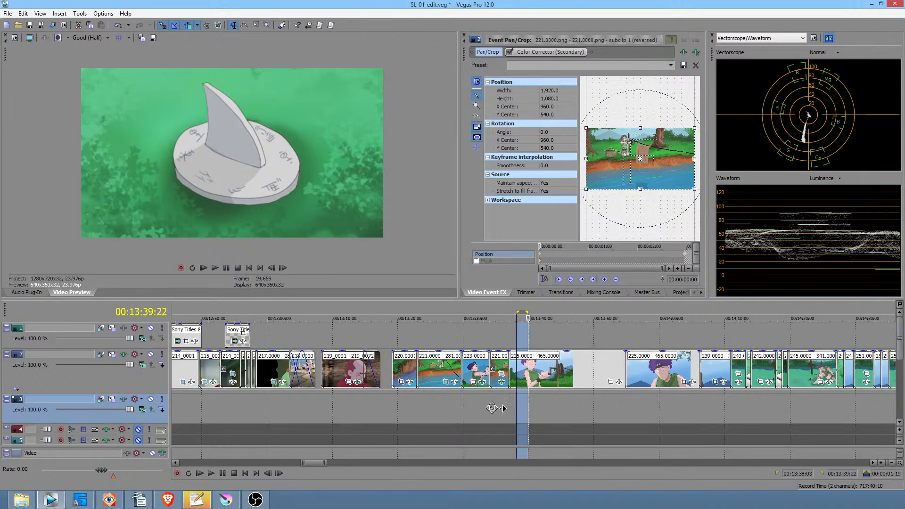
Step: Review the finished shots from 220 up to 245 and play the transition from shot 243 to 244 repeatedly
drag(395, 415, 650, 418)
scroll(574, 411, up, 5)
click(676, 414)
scroll(697, 412, up, 5)
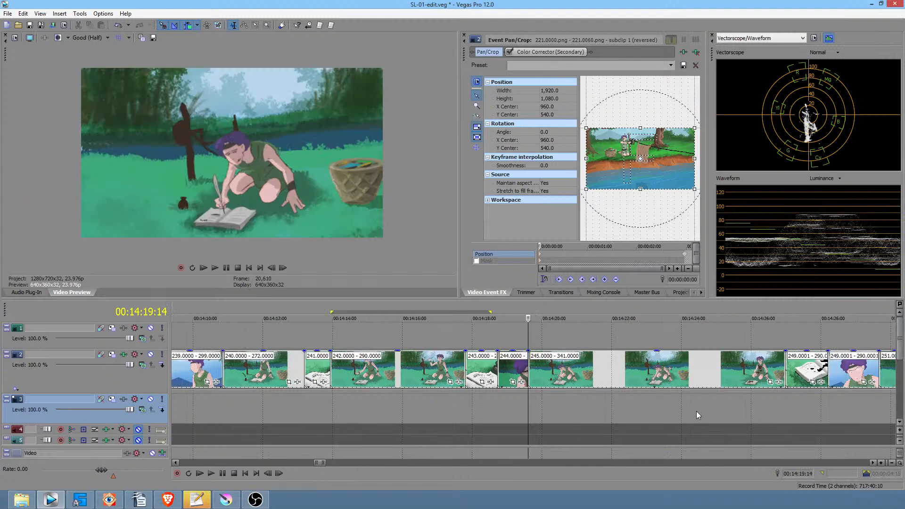
click(435, 374)
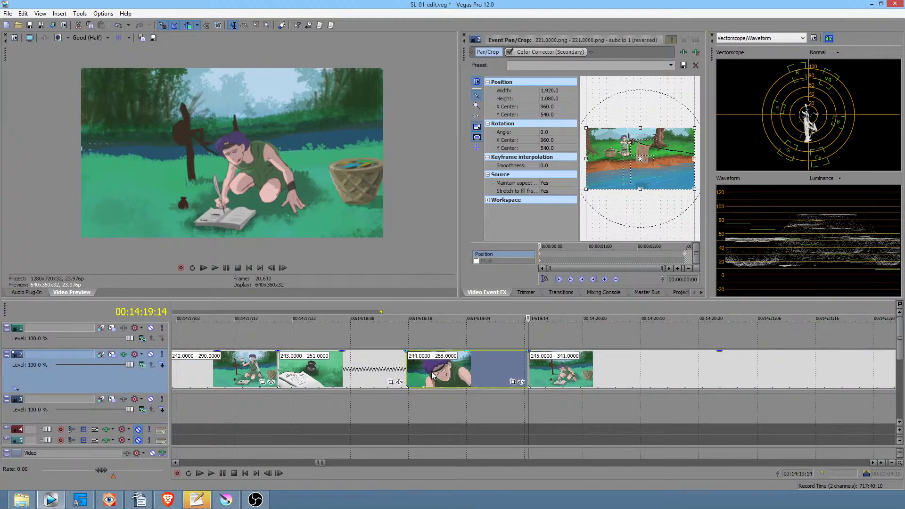
click(371, 404)
key(space)
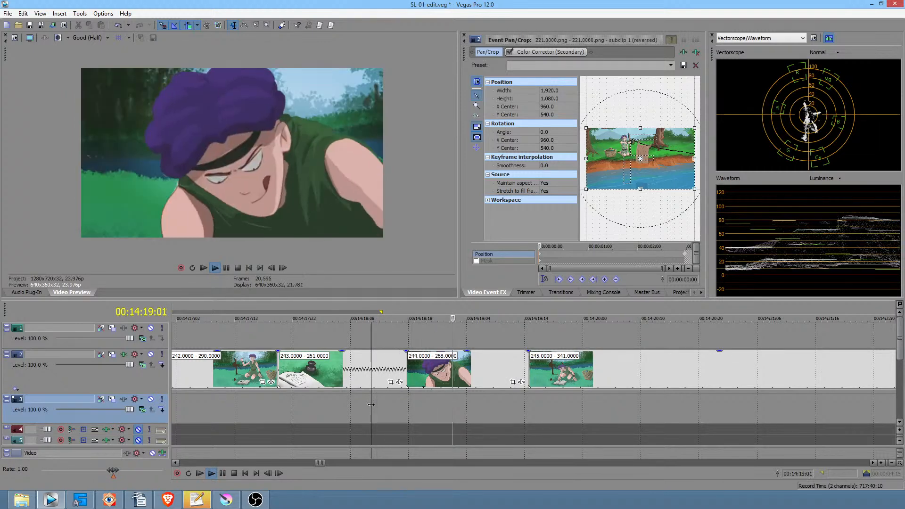
key(space)
key(space)
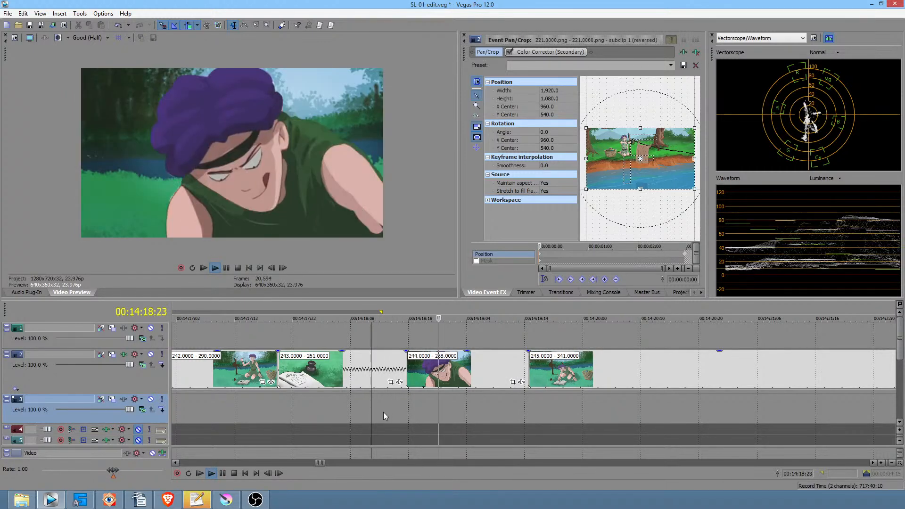
key(space)
key(space)
key(space)
key(space)
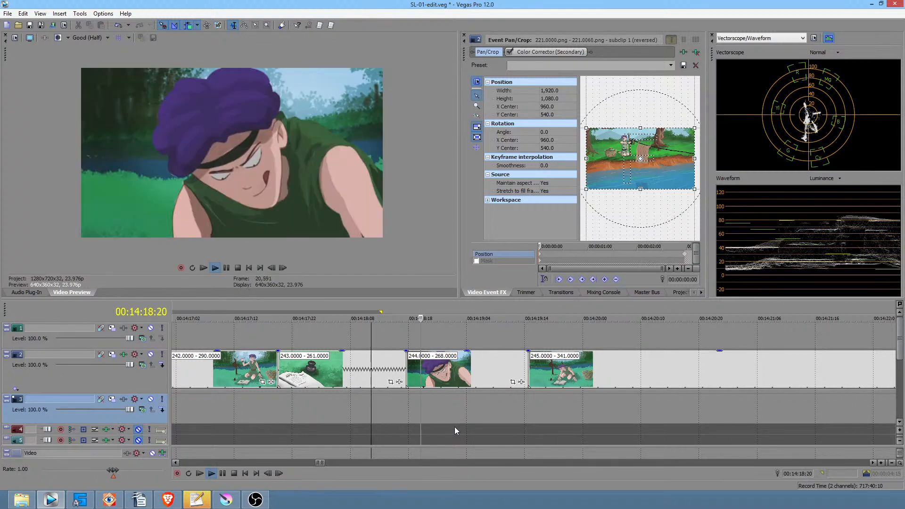
key(space)
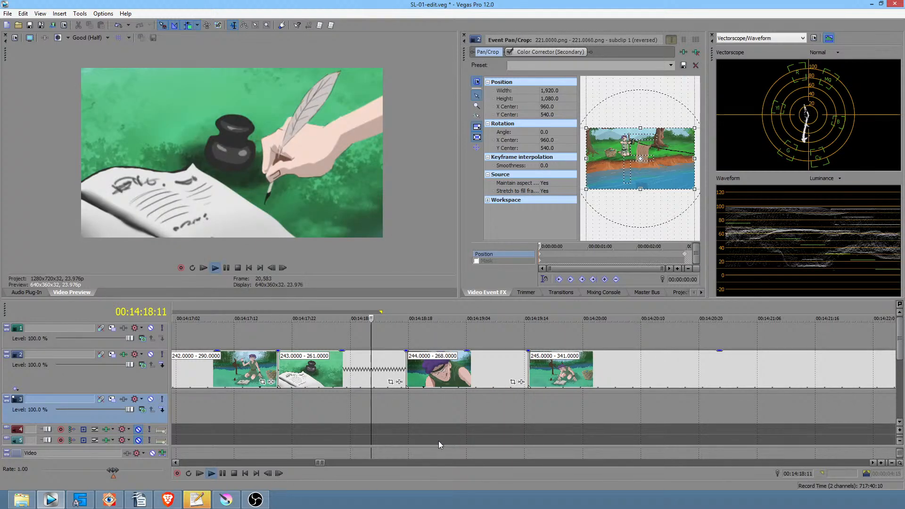
key(space)
Step: Move ahead past shot 245 and scrub through shots 252 and 253 to review Mel's finished drawings
middle_click(484, 427)
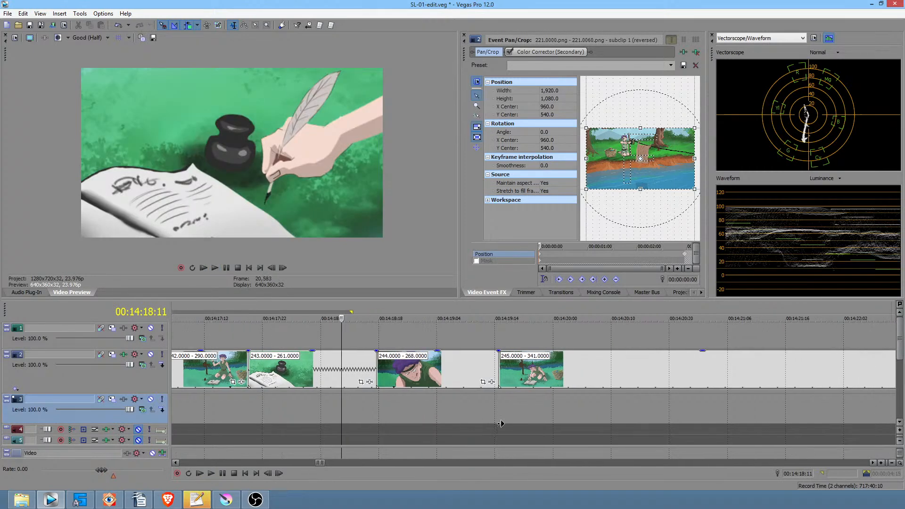
scroll(501, 424, down, 10)
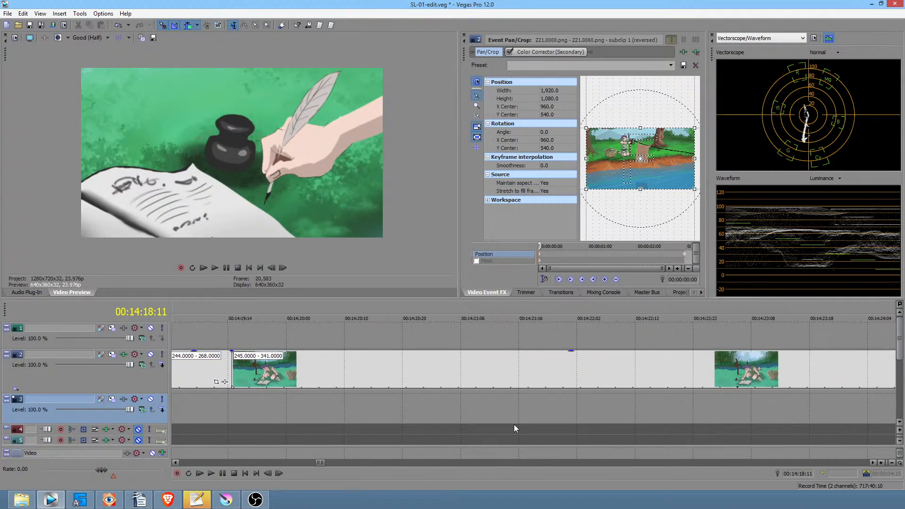
middle_click(599, 412)
mouse_move(363, 412)
mouse_down()
mouse_move(413, 406)
mouse_move(373, 406)
mouse_up()
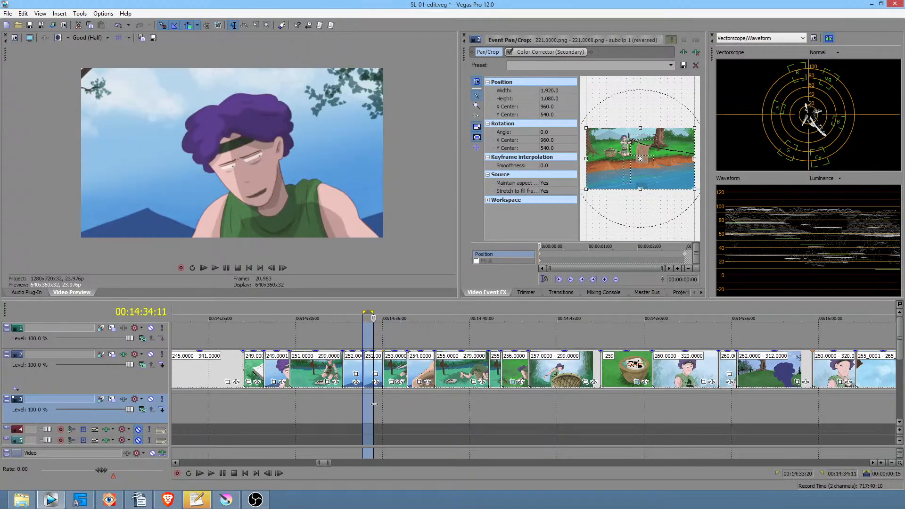
scroll(383, 403, up, 4)
drag(428, 408, 587, 408)
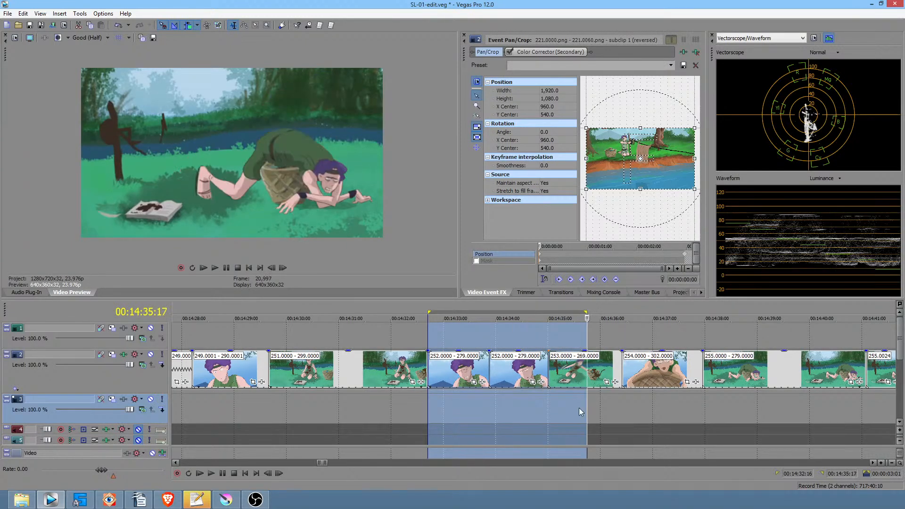
Step: Return to shot 301 on the timeline and scrub through shots 302 and 303 up to 304
scroll(543, 404, down, 3)
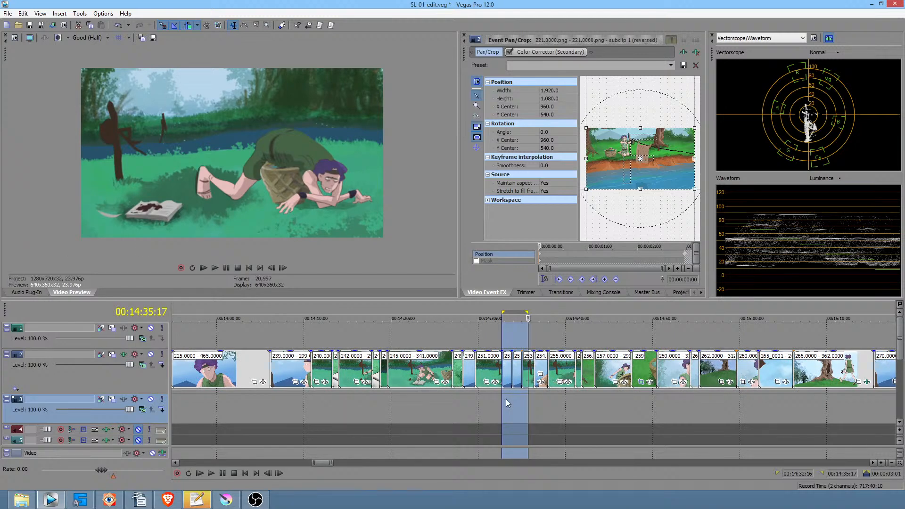
scroll(594, 407, down, 3)
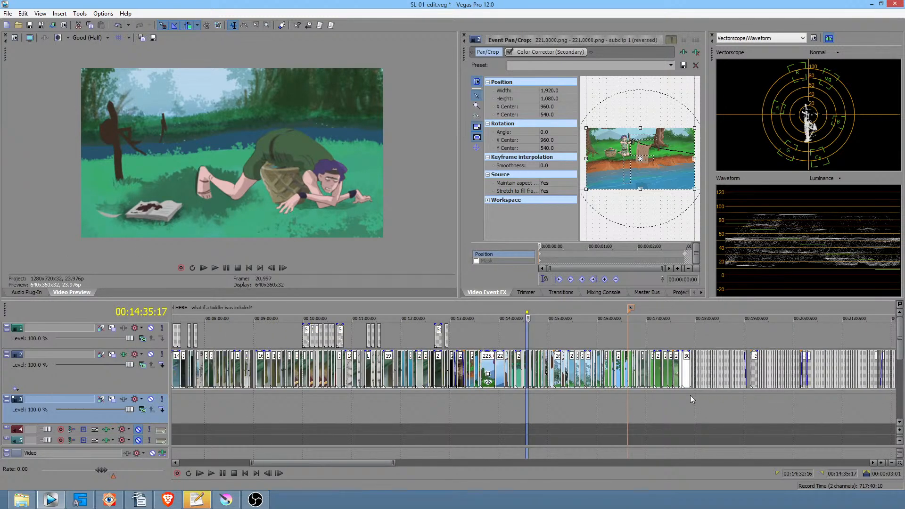
click(687, 397)
scroll(684, 398, up, 8)
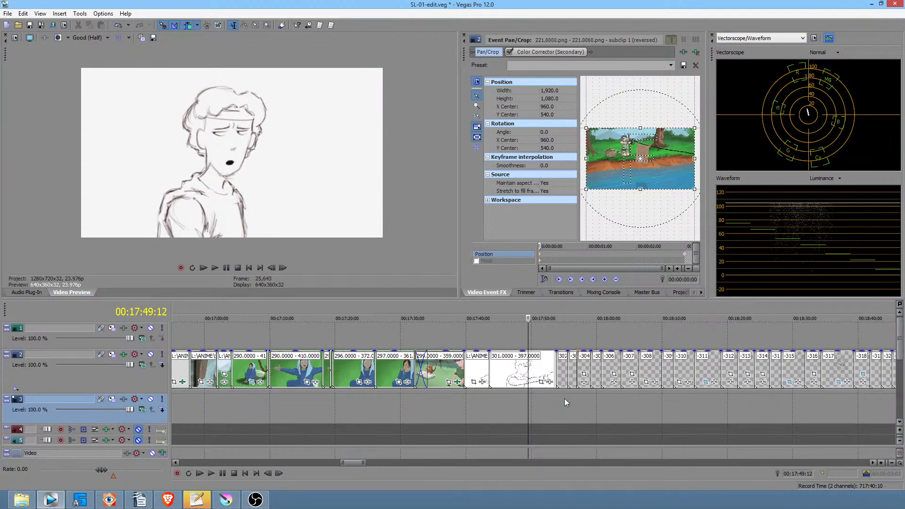
mouse_move(565, 398)
mouse_down()
mouse_move(592, 399)
mouse_move(569, 400)
mouse_move(577, 400)
mouse_up()
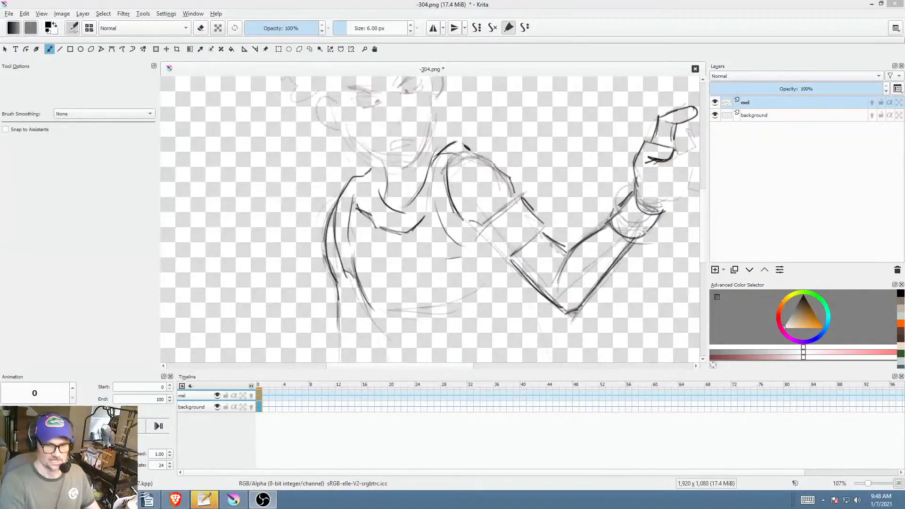
Step: Switch back to Krita and draw both sides of the shirt's torso down to the curved hem, with folds near the waist
drag(508, 214, 522, 200)
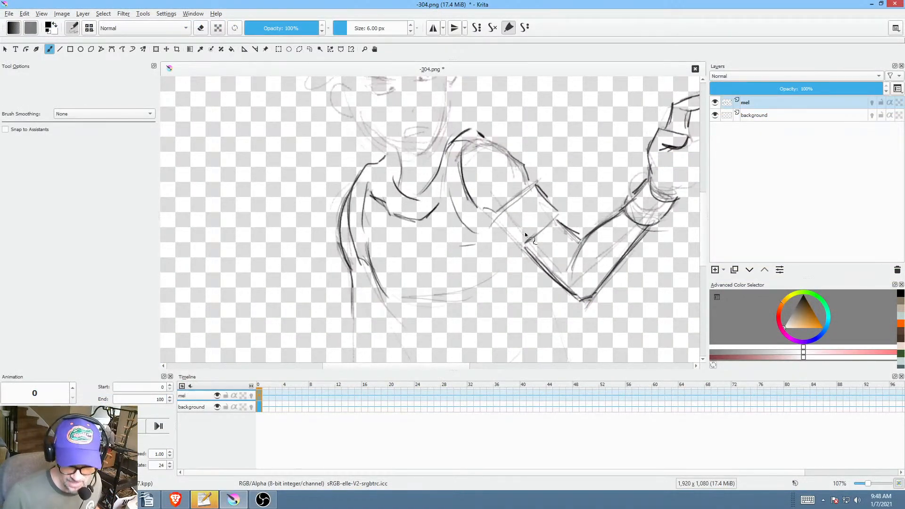
scroll(526, 234, down, 2)
drag(529, 253, 522, 216)
mouse_move(426, 231)
mouse_down()
mouse_move(442, 245)
mouse_move(462, 309)
mouse_up()
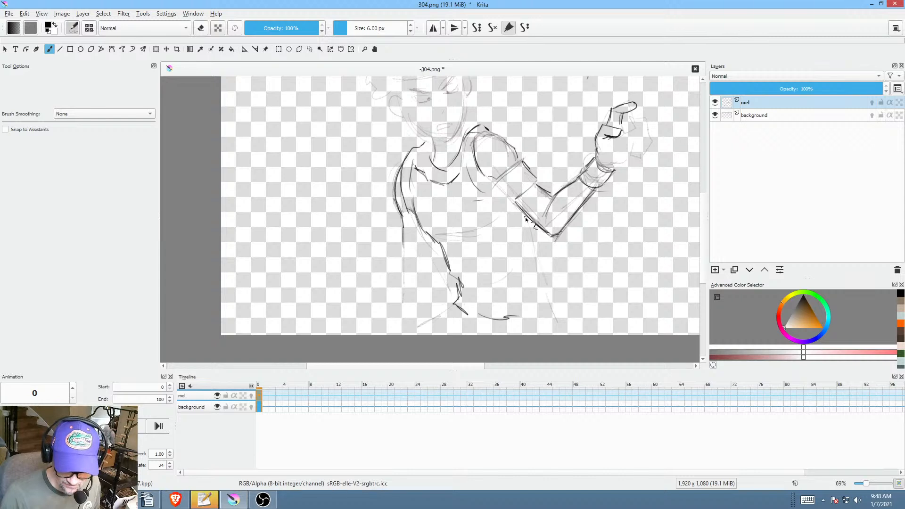
mouse_move(527, 221)
mouse_down()
mouse_move(543, 295)
mouse_move(505, 318)
mouse_up()
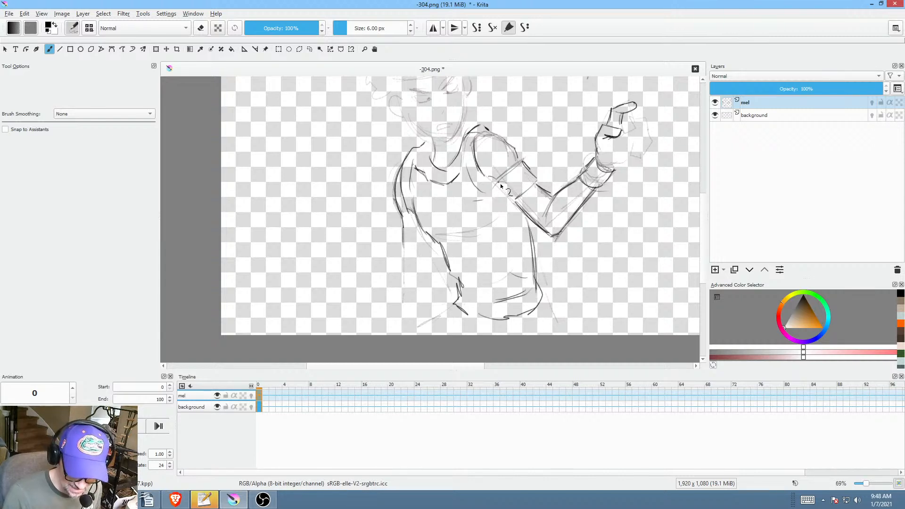
Step: Draw the band around the far upper arm and the thin arm contours hanging below it
mouse_move(415, 222)
mouse_down()
mouse_move(398, 221)
mouse_move(402, 251)
mouse_move(401, 244)
mouse_move(422, 245)
mouse_up()
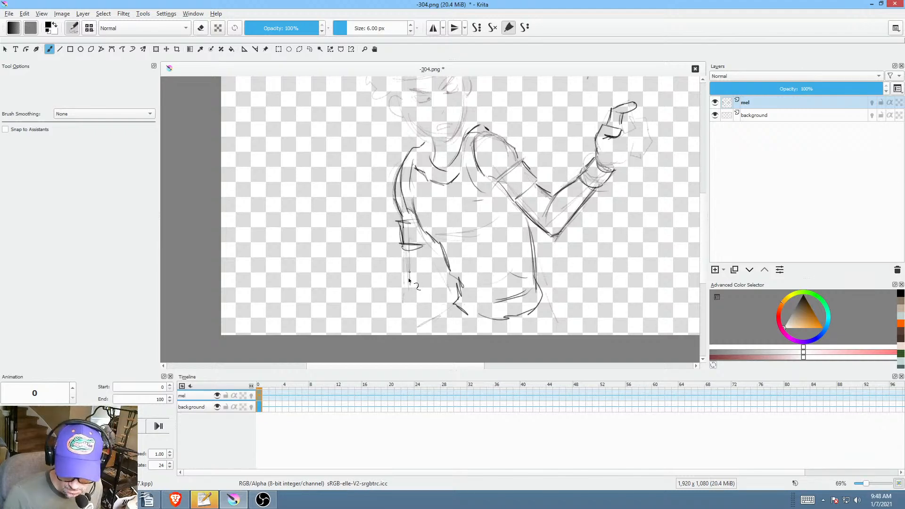
drag(528, 208, 486, 297)
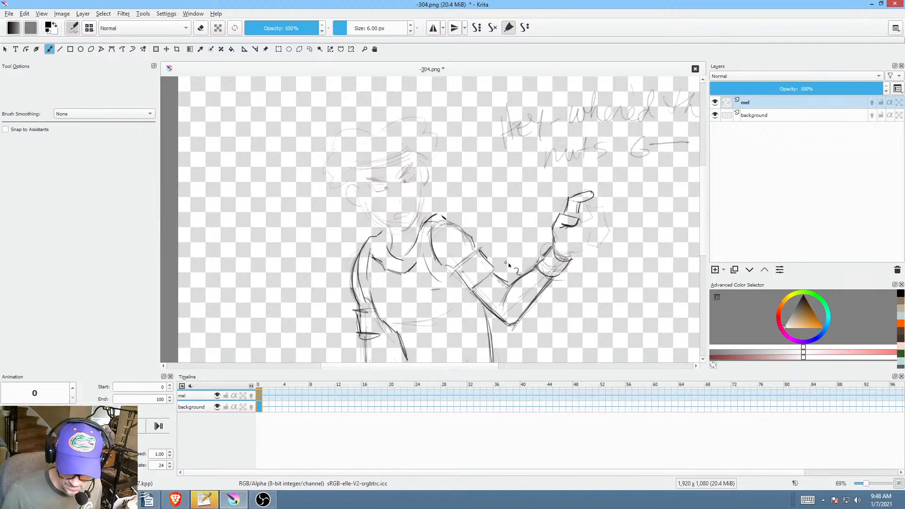
drag(509, 262, 518, 116)
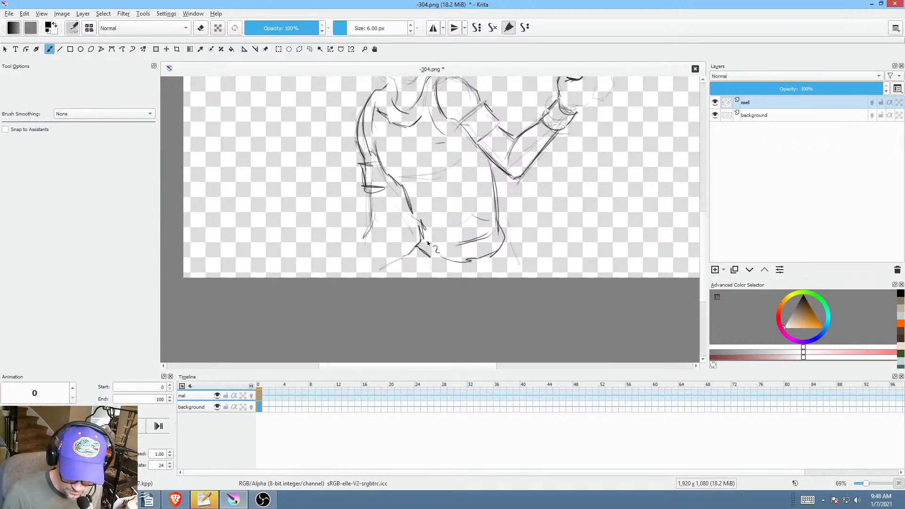
Step: Draw the waistband's curved parallel lines across the lower torso, just above the hem
drag(483, 235, 499, 230)
mouse_move(421, 242)
mouse_down()
mouse_move(497, 218)
mouse_move(422, 230)
mouse_move(477, 228)
mouse_move(466, 227)
mouse_move(501, 215)
mouse_up()
mouse_move(424, 245)
mouse_down()
mouse_move(497, 233)
mouse_move(434, 247)
mouse_move(504, 218)
mouse_up()
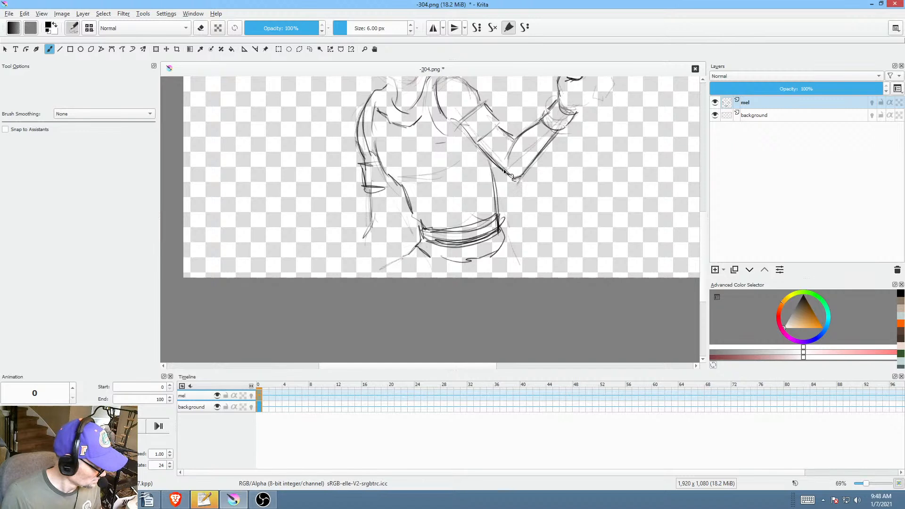
Step: Erase the lower part of the torso side line below the raised elbow and redraw it curving in to the waistband
key(e)
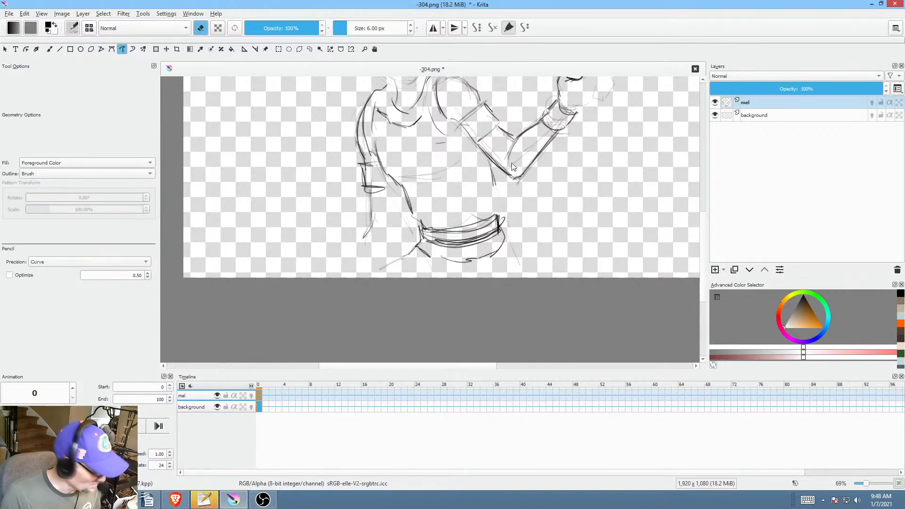
key(e)
key(b)
key(e)
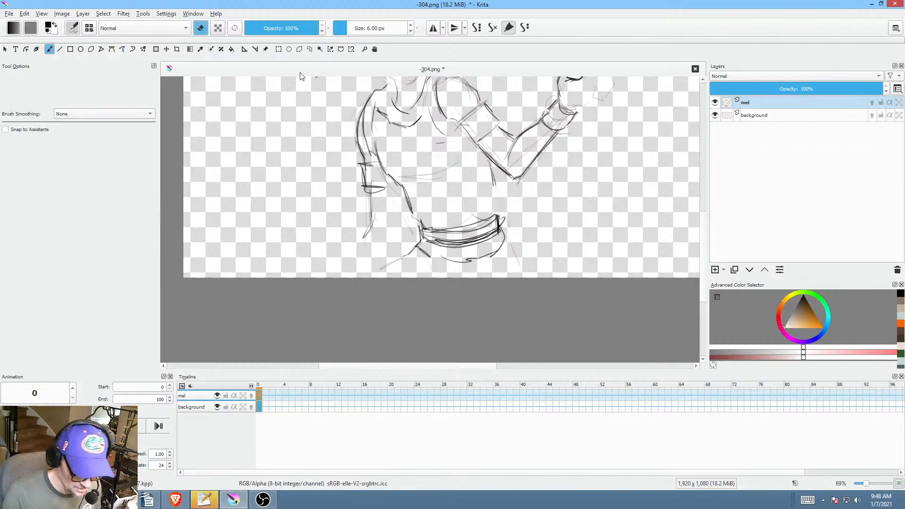
key(e)
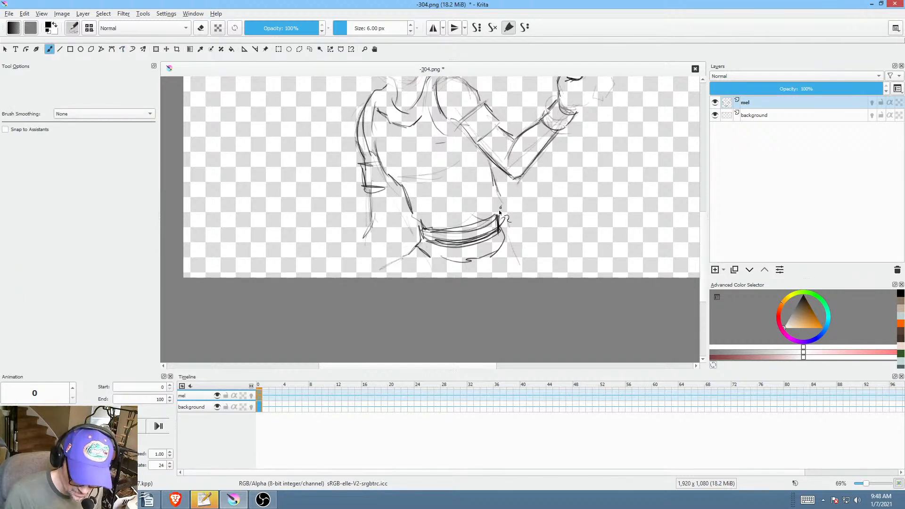
drag(499, 216, 496, 167)
drag(493, 165, 504, 204)
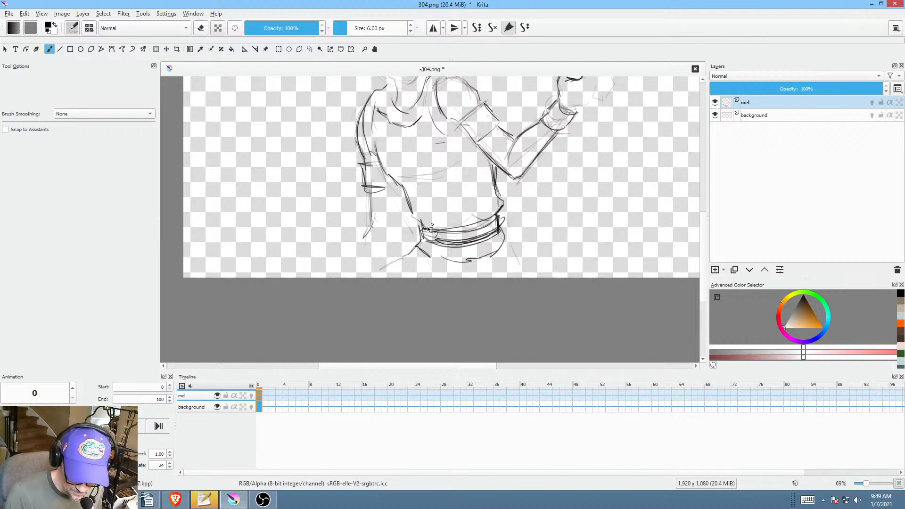
Step: Add crumpled folds at both ends of the waistband and light hatching across it
mouse_move(426, 229)
mouse_down()
mouse_move(410, 210)
mouse_move(422, 217)
mouse_move(417, 231)
mouse_move(437, 228)
mouse_move(415, 254)
mouse_up()
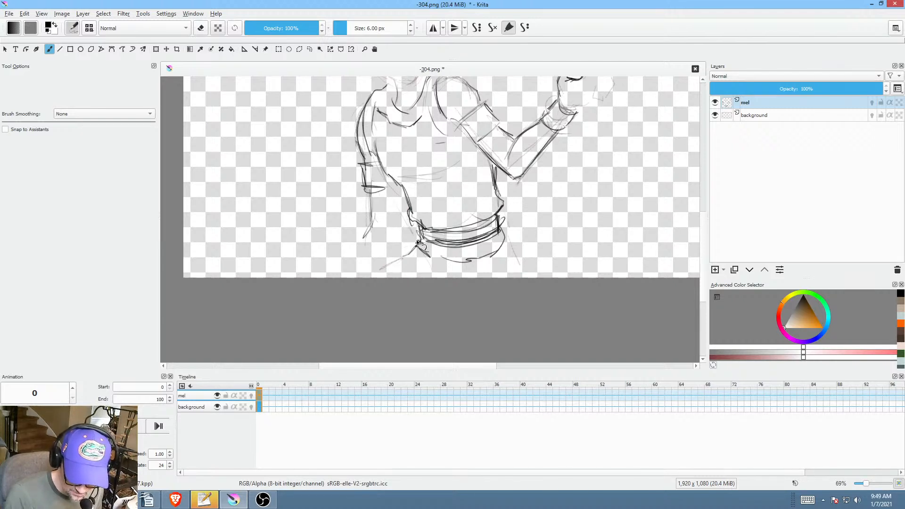
drag(480, 234, 437, 230)
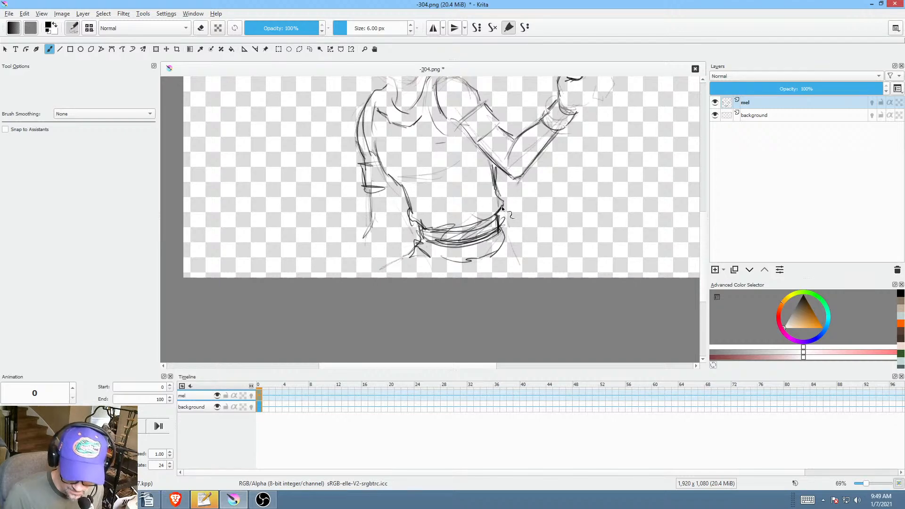
drag(472, 203, 494, 223)
Step: Extend the hanging arm's outer contour down toward the canvas edge and add its inner forearm line beside the torso
drag(395, 223, 379, 285)
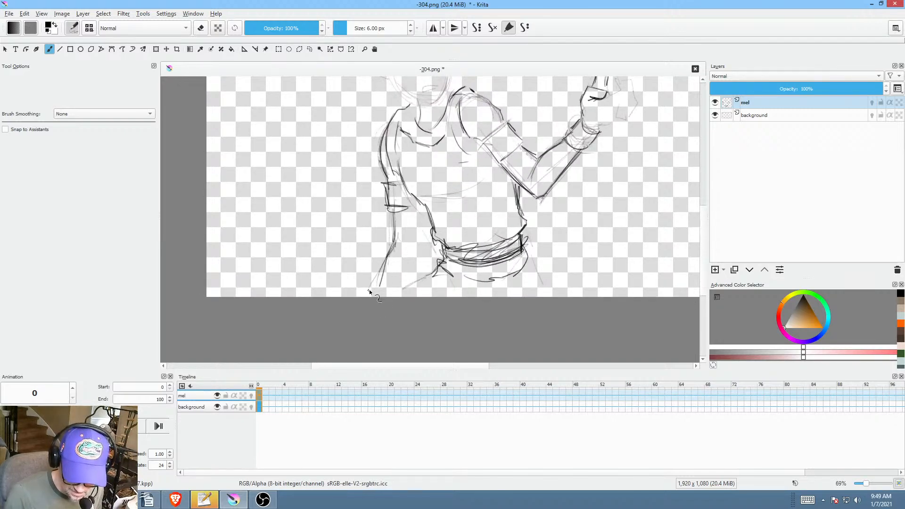
drag(425, 200, 434, 223)
drag(415, 254, 417, 212)
drag(503, 222, 485, 297)
drag(513, 241, 522, 208)
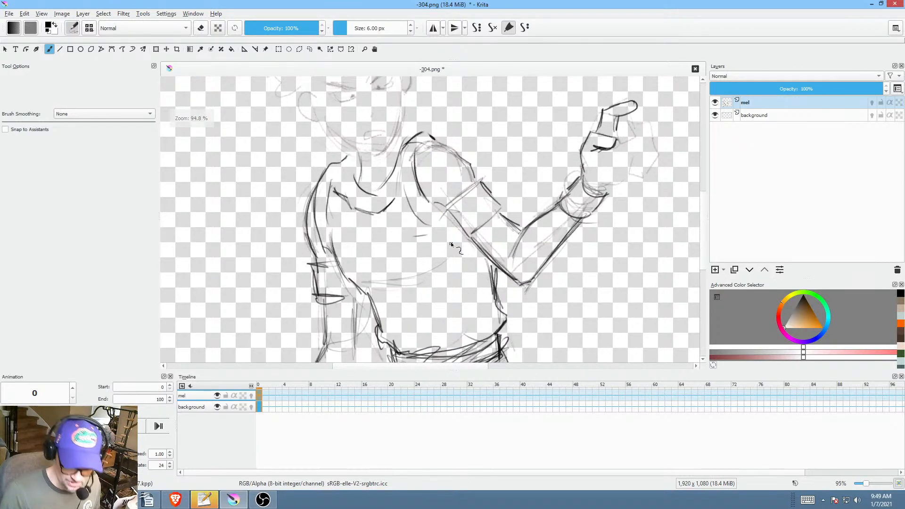
Step: Sketch loose curved strokes around the faded shape beside the pointing hand
mouse_move(457, 207)
mouse_down()
mouse_move(489, 229)
mouse_move(485, 292)
mouse_up()
drag(620, 307, 503, 325)
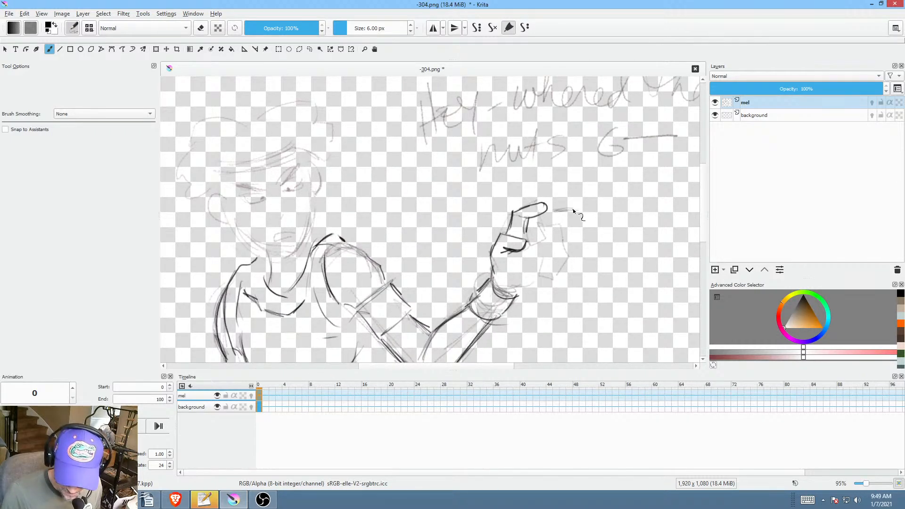
mouse_move(551, 219)
mouse_down()
mouse_move(584, 214)
mouse_move(573, 236)
mouse_move(590, 253)
mouse_move(567, 242)
mouse_move(589, 254)
mouse_up()
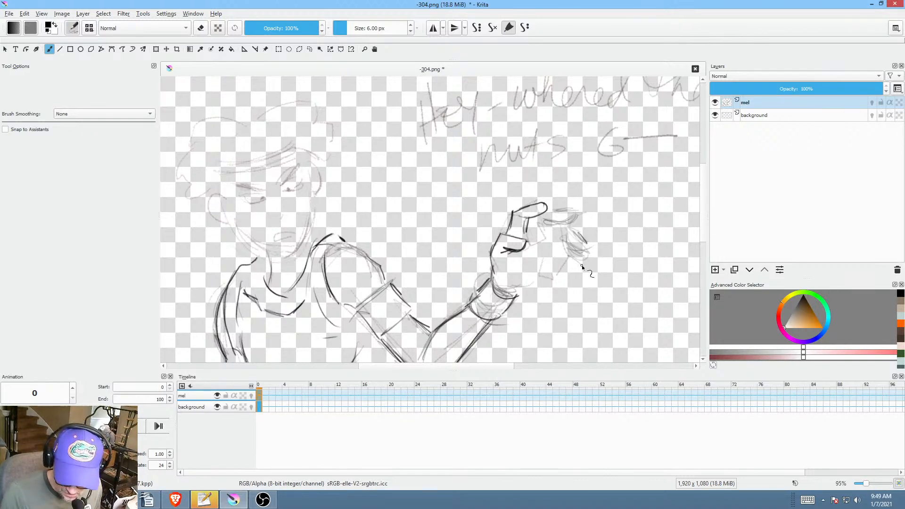
mouse_move(570, 258)
mouse_down()
mouse_move(541, 264)
mouse_move(549, 254)
mouse_move(528, 288)
mouse_move(587, 269)
mouse_move(578, 263)
mouse_move(601, 275)
mouse_up()
Step: Trace the outlines of both ears over the faded head sketch
mouse_move(411, 243)
mouse_down()
mouse_move(432, 198)
mouse_move(492, 228)
mouse_up()
mouse_move(257, 197)
mouse_down()
mouse_move(236, 231)
mouse_move(270, 258)
mouse_up()
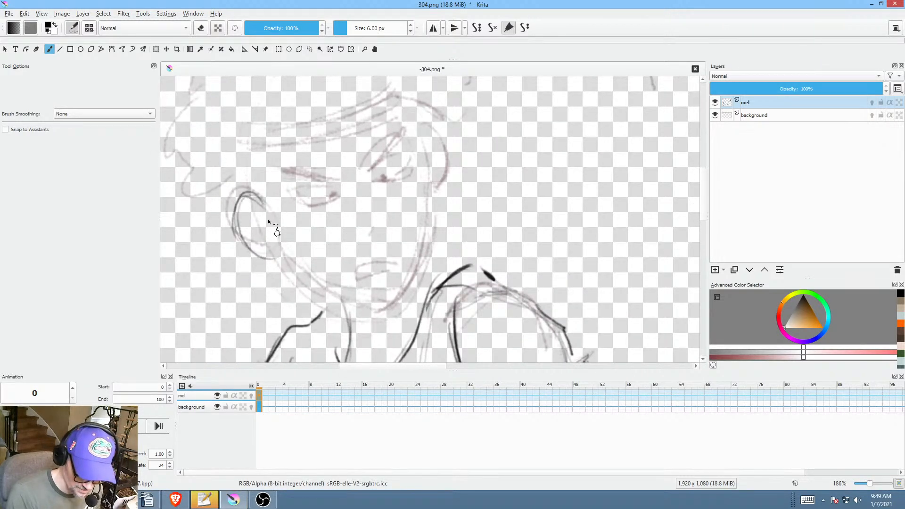
drag(233, 205, 229, 221)
mouse_move(430, 132)
mouse_down()
mouse_move(432, 199)
mouse_move(455, 185)
mouse_up()
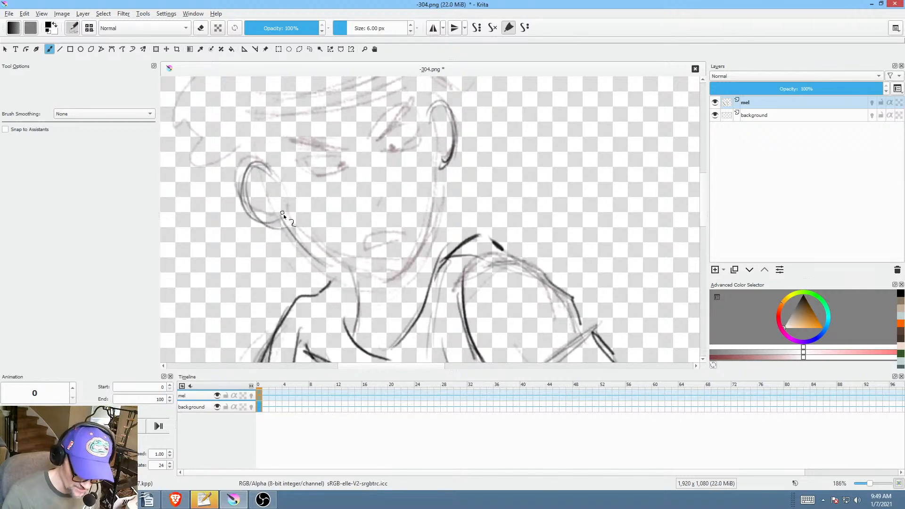
Step: Draw the jawline from both ears down to the chin and add the far side of the neck
drag(284, 216, 356, 279)
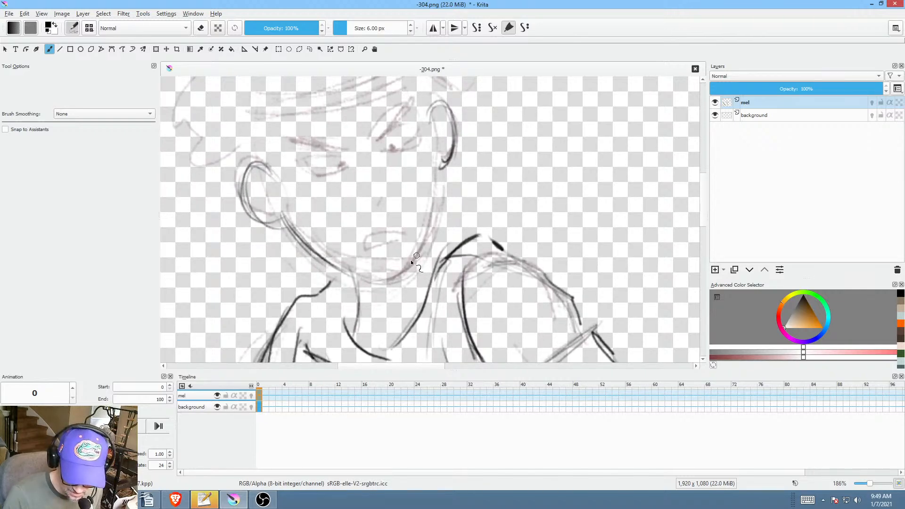
drag(438, 168, 419, 254)
drag(437, 203, 406, 271)
drag(337, 259, 397, 288)
drag(345, 276, 358, 289)
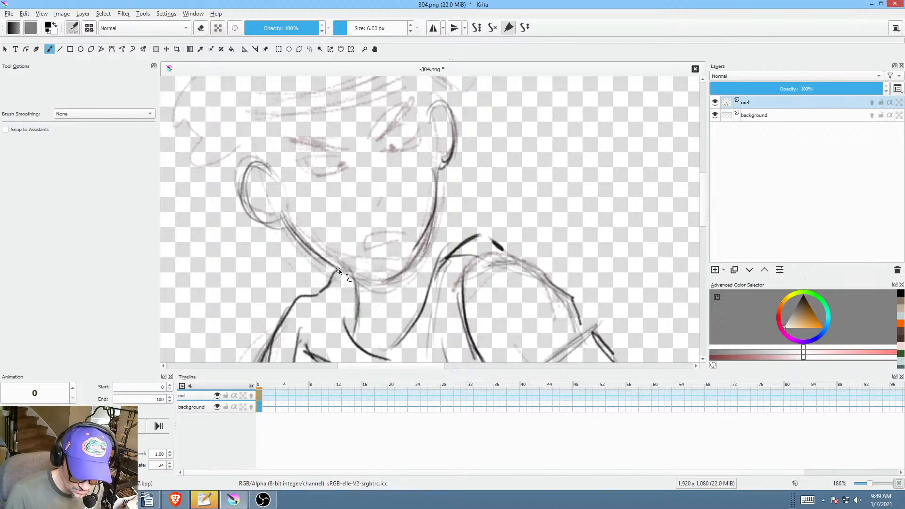
mouse_move(444, 255)
mouse_down()
mouse_move(408, 260)
mouse_move(422, 241)
mouse_move(479, 272)
mouse_up()
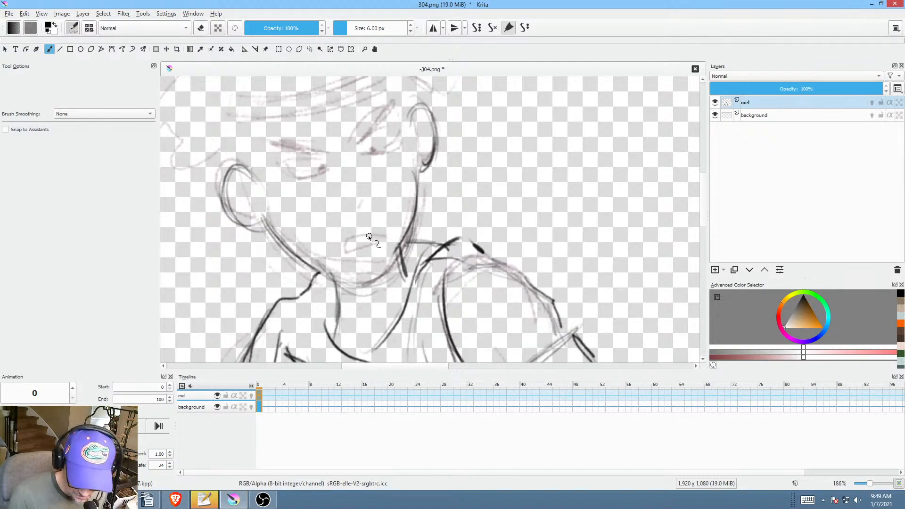
Step: Draw the mouth, both half-lidded eyes with brows, and the curved headband lines across the forehead
drag(327, 251, 376, 235)
drag(376, 212, 426, 252)
drag(383, 202, 342, 202)
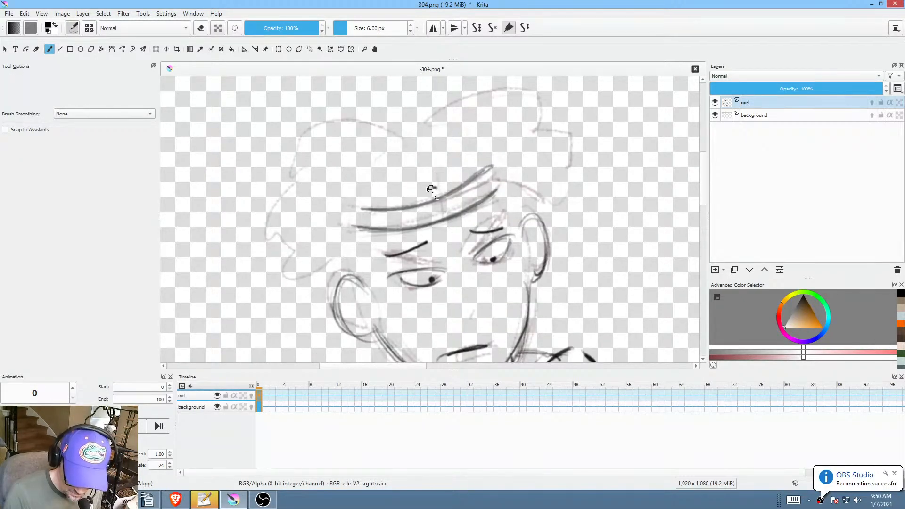
Step: Draw a pointed lock of hair crossing the headband and erase the excess ends of the band's lines
drag(401, 211, 362, 228)
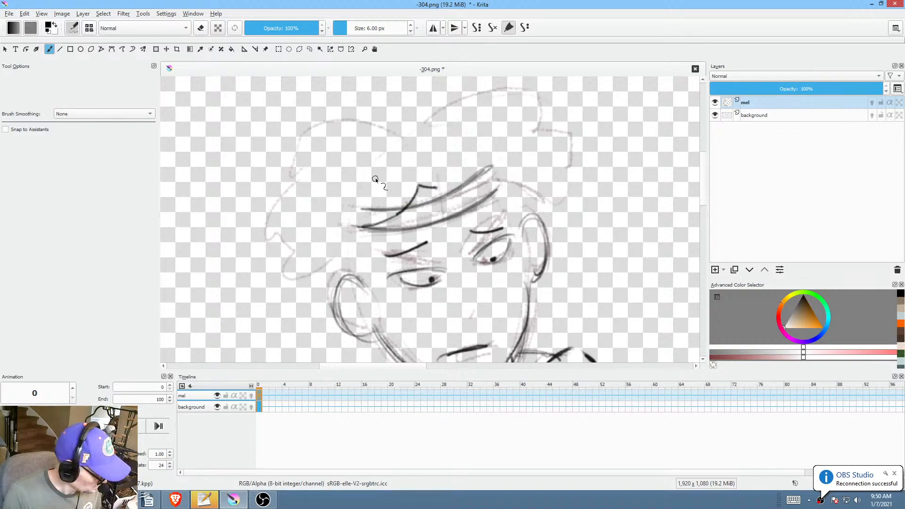
key(p)
key(e)
mouse_move(378, 175)
mouse_down()
mouse_move(375, 224)
mouse_move(395, 191)
mouse_up()
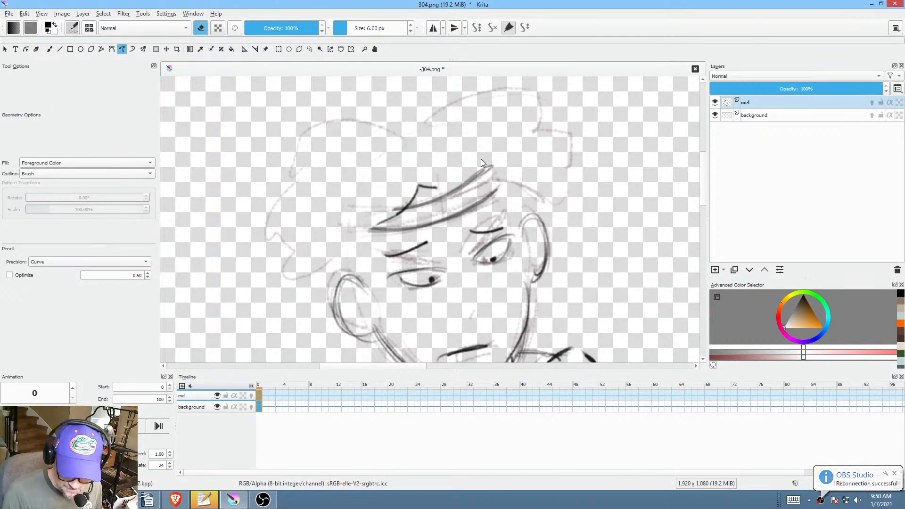
mouse_move(468, 177)
mouse_down()
mouse_move(488, 146)
mouse_move(476, 174)
mouse_move(497, 189)
mouse_move(477, 181)
mouse_up()
key(b)
key(e)
Step: Draw curls beside the near ear and lightly outline the hair from the crown down behind that ear
mouse_move(329, 220)
mouse_down()
mouse_move(352, 265)
mouse_move(315, 274)
mouse_up()
mouse_move(403, 125)
mouse_down()
mouse_move(421, 142)
mouse_move(349, 122)
mouse_move(298, 137)
mouse_up()
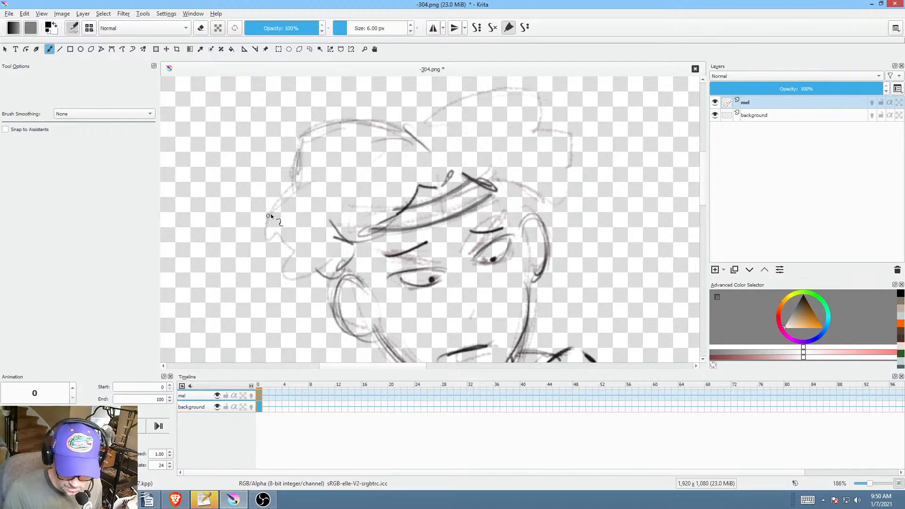
drag(271, 216, 272, 250)
mouse_move(301, 285)
mouse_down()
mouse_move(290, 314)
mouse_move(321, 345)
mouse_up()
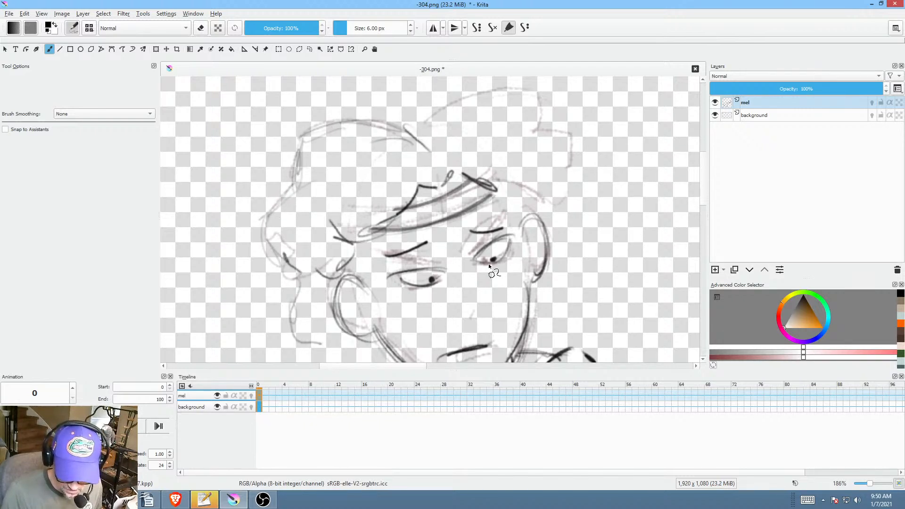
Step: Reinforce the near side of the hair outline with darker strokes and draw the large curl atop the far side
mouse_move(489, 258)
mouse_down()
mouse_move(510, 214)
mouse_move(513, 242)
mouse_move(522, 220)
mouse_move(491, 279)
mouse_up()
drag(576, 255, 542, 285)
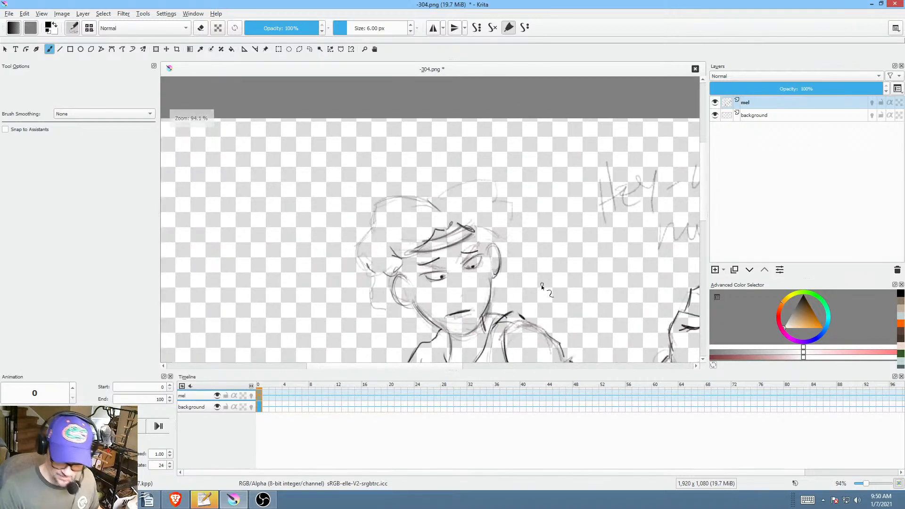
drag(428, 204, 386, 209)
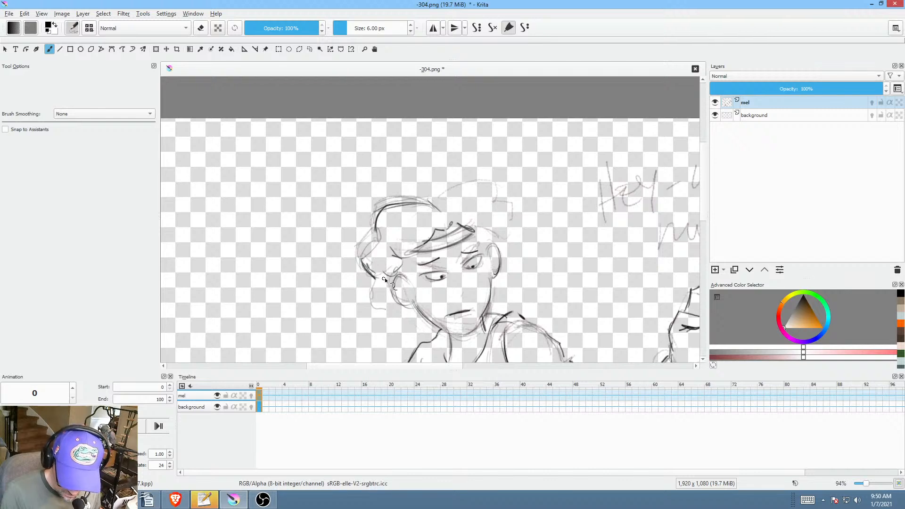
drag(398, 315, 418, 316)
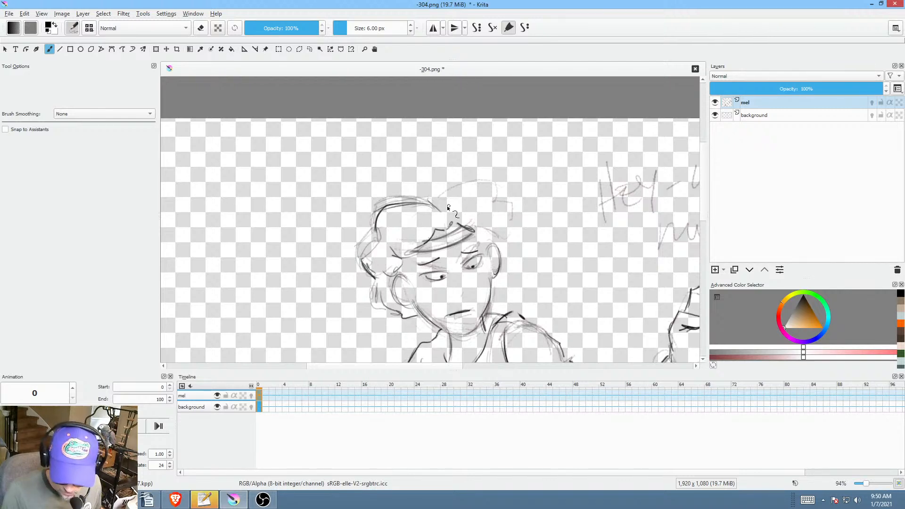
drag(438, 202, 464, 190)
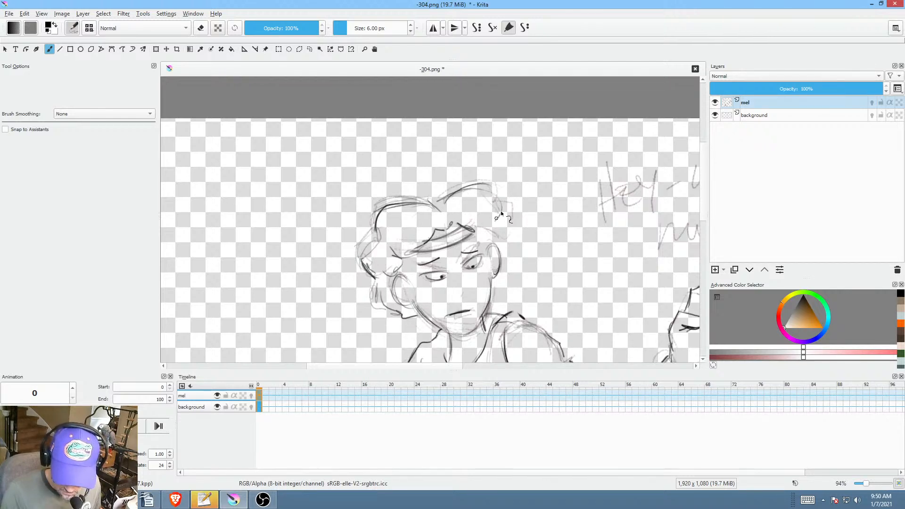
Step: Select the far eye and brow, tilt them slightly with a free transform, and check the placement in mirrored view
key(l)
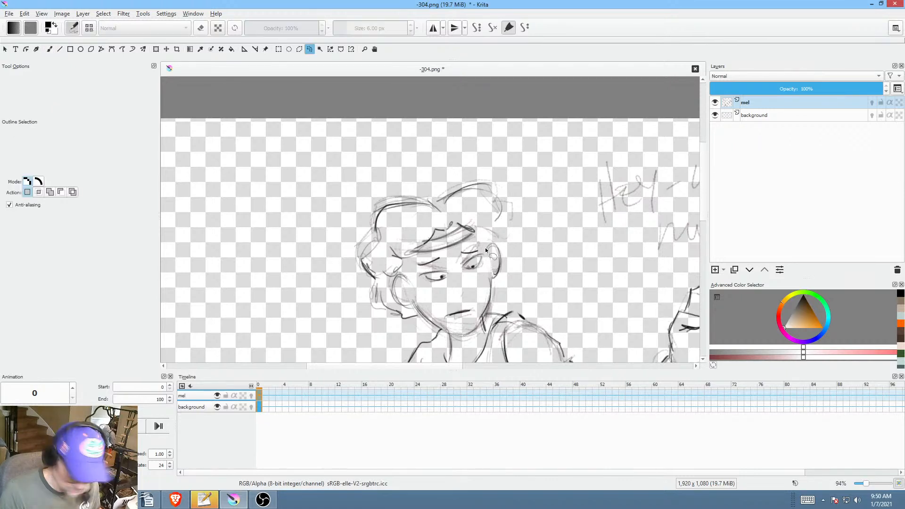
mouse_move(476, 277)
mouse_down()
mouse_move(495, 264)
mouse_move(482, 265)
mouse_up()
key(ctrl+t)
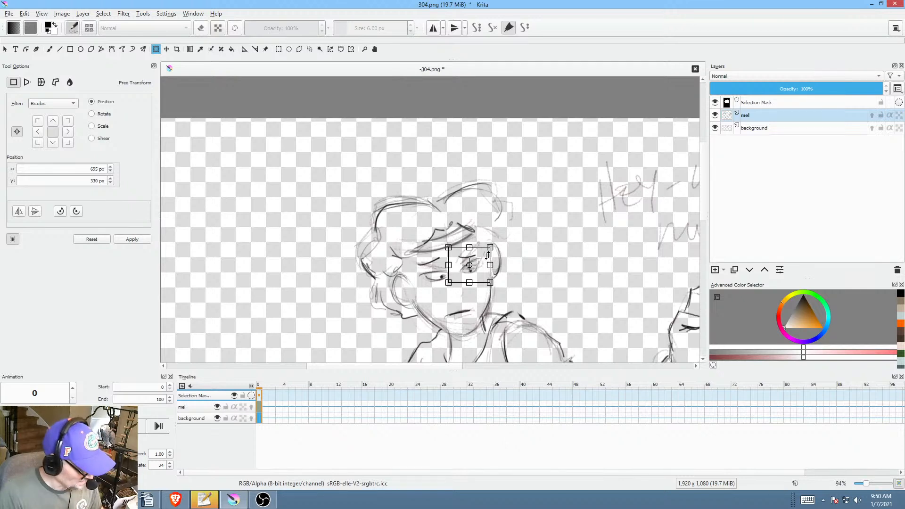
key(m)
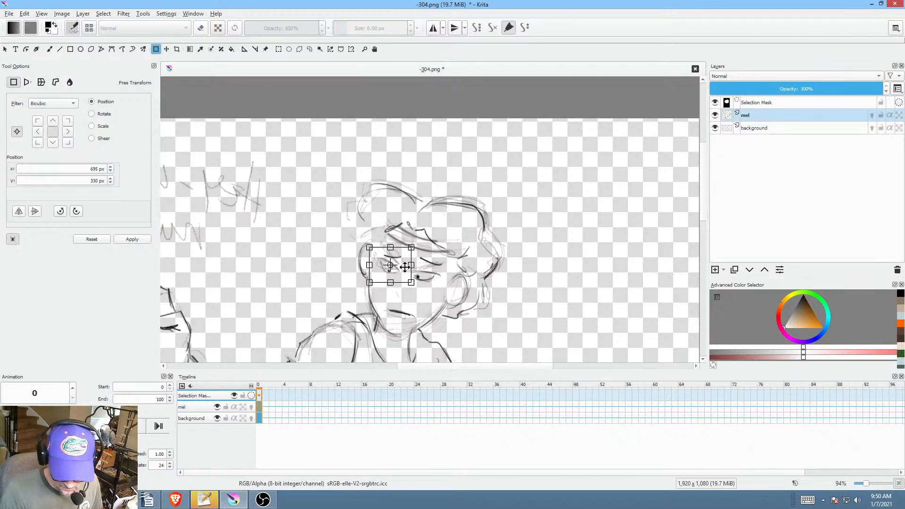
drag(426, 278, 393, 268)
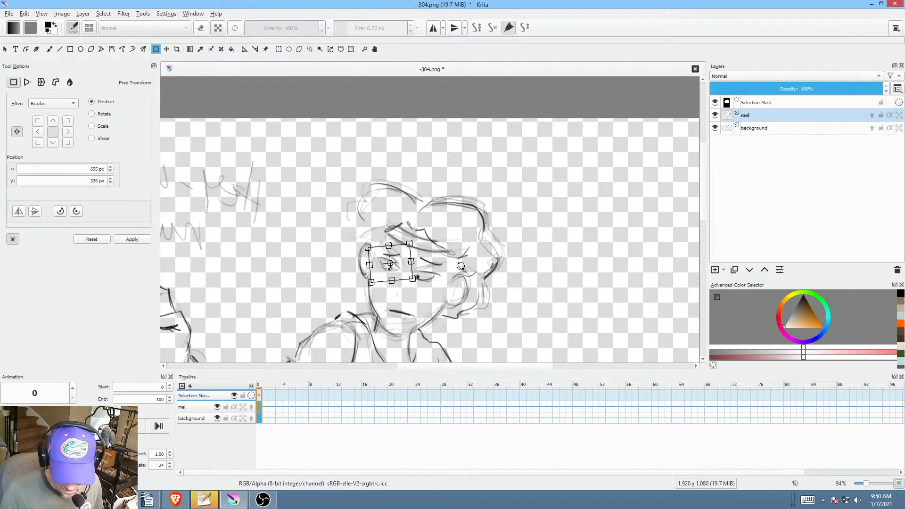
key(m)
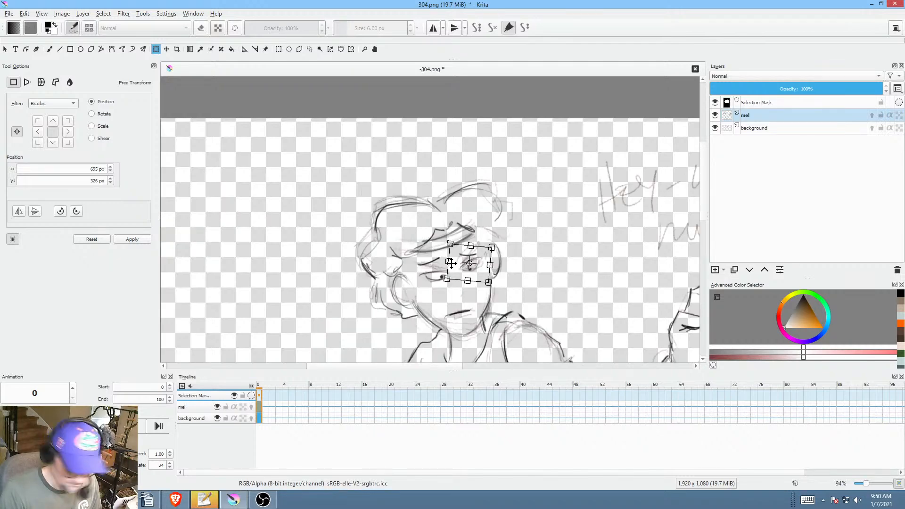
scroll(570, 196, up, 3)
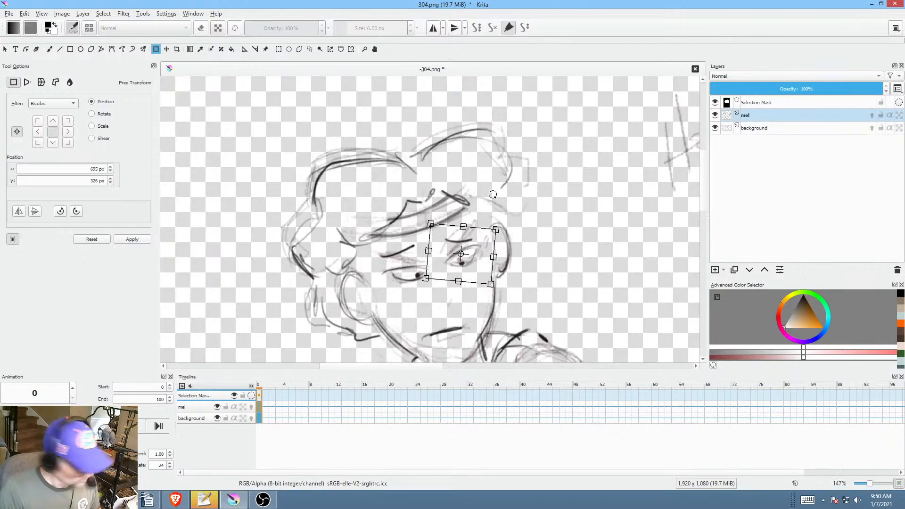
Step: Clear the selection and erase both drawn eyes and brows from the face
key(b)
mouse_move(482, 222)
mouse_down()
mouse_move(437, 234)
mouse_move(432, 296)
mouse_up()
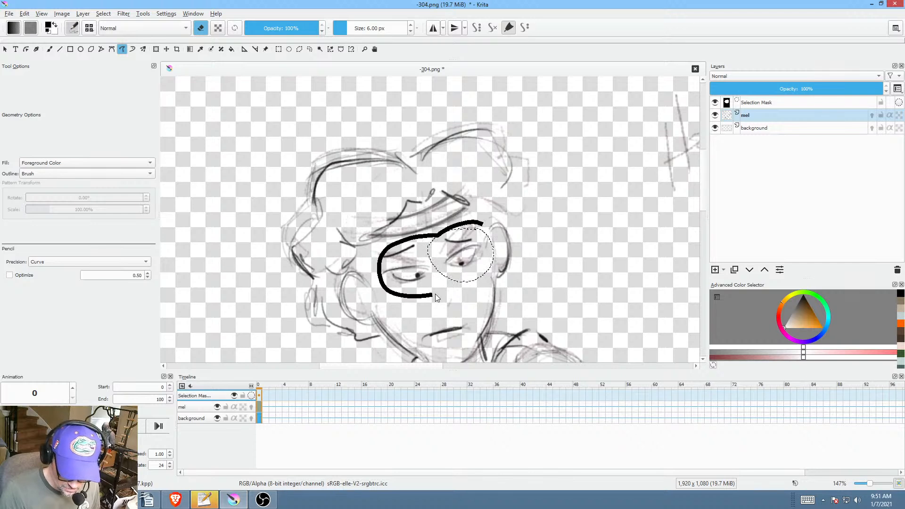
key(ctrl+z)
key(ctrl+shift+a)
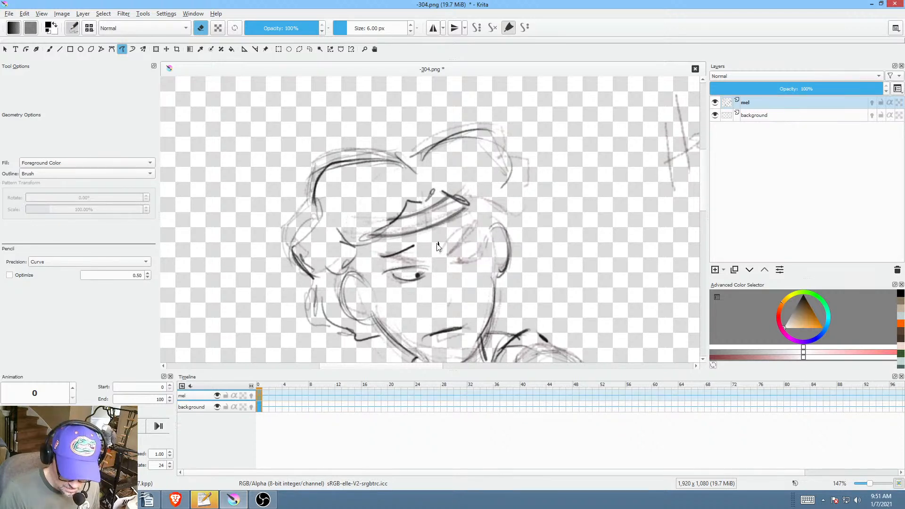
mouse_move(437, 243)
mouse_down()
mouse_move(441, 278)
mouse_move(441, 250)
mouse_up()
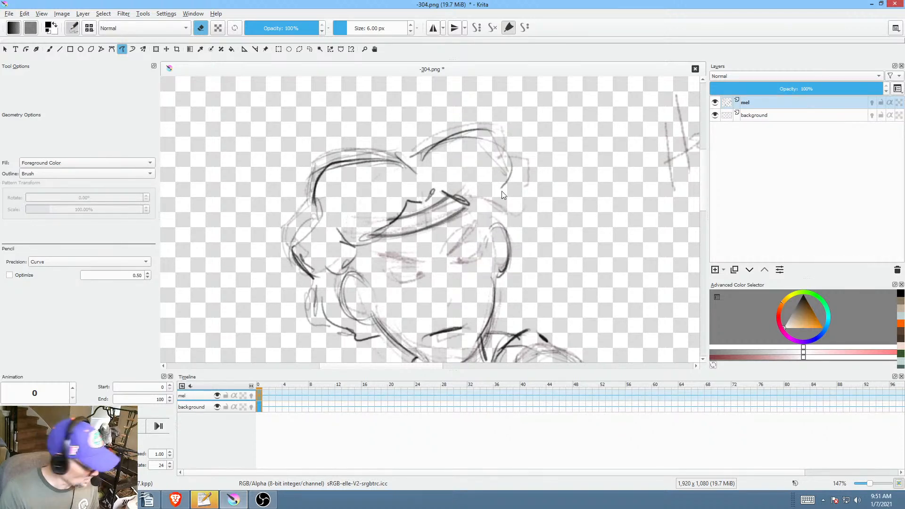
key(e)
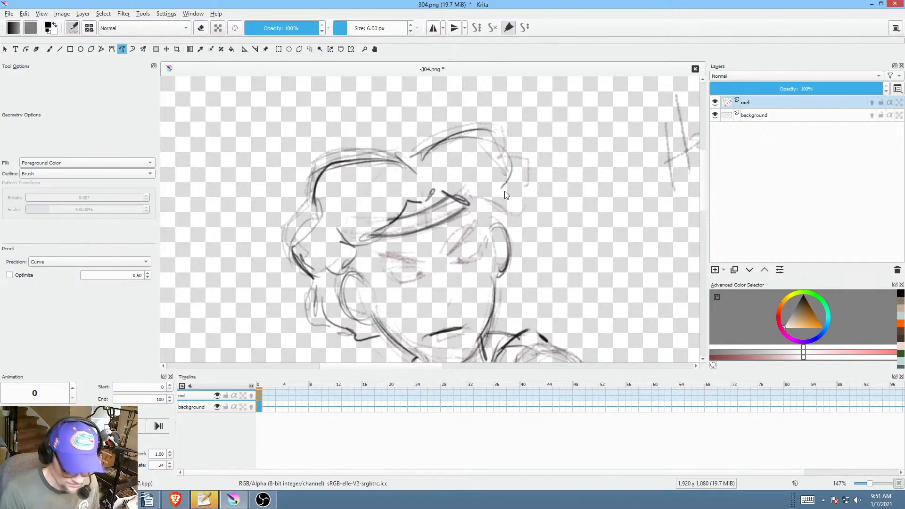
Step: Draw the far-side hair behind the ear, the small curl below it, and the hairline strand above the far temple
key(b)
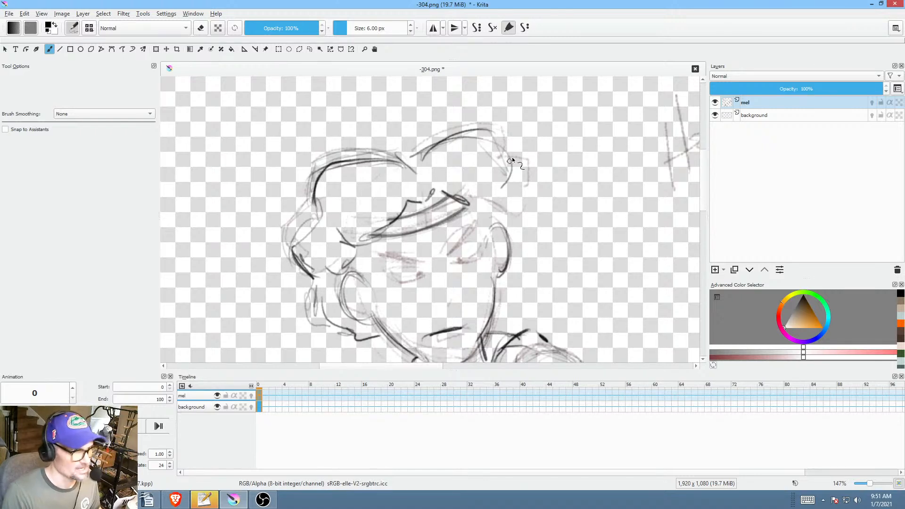
drag(500, 193, 513, 200)
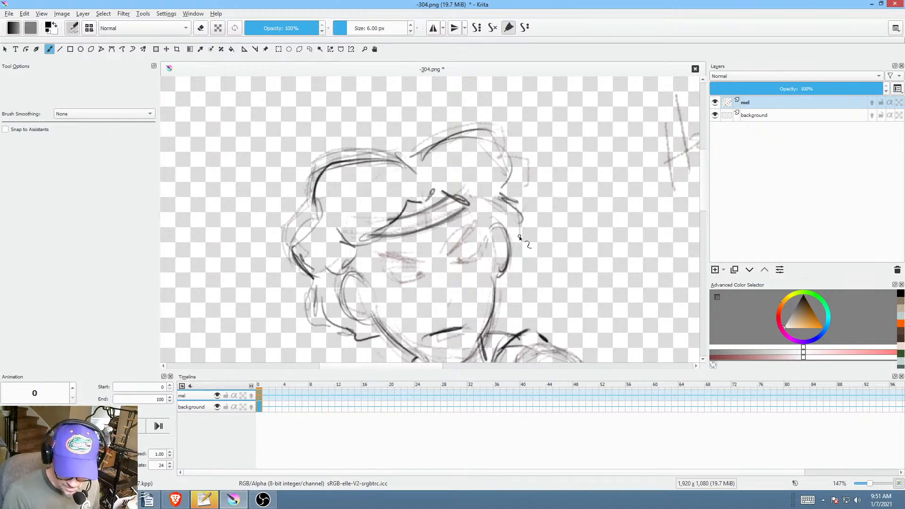
drag(507, 278, 500, 295)
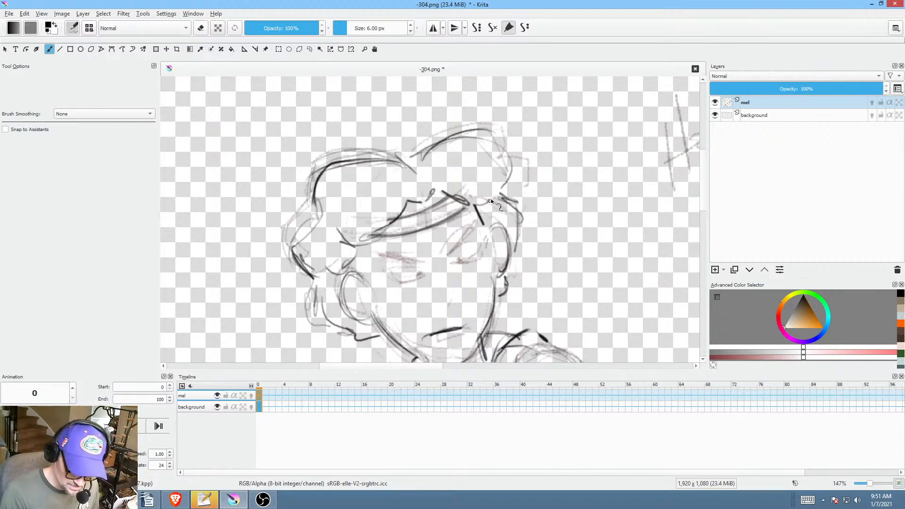
drag(470, 202, 488, 210)
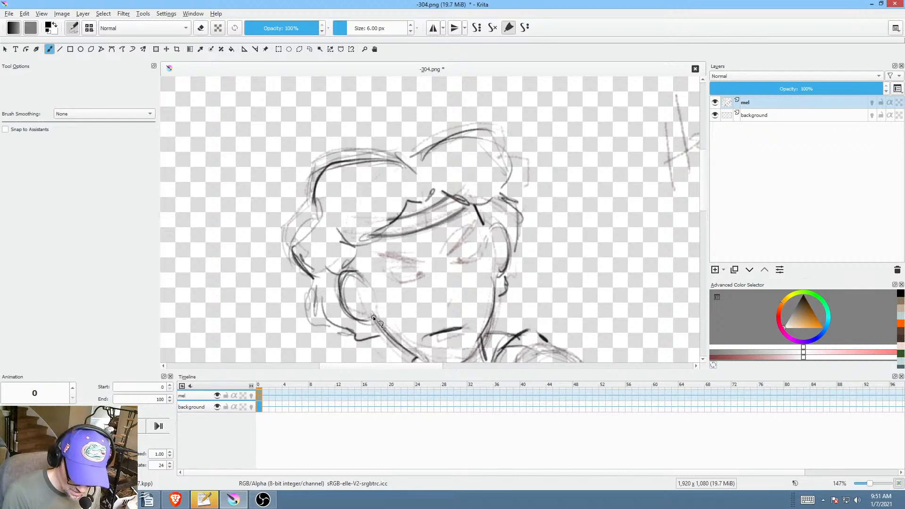
Step: Darken the outlines and inner folds of both ears and add a stroke at the far temple
drag(377, 321, 364, 300)
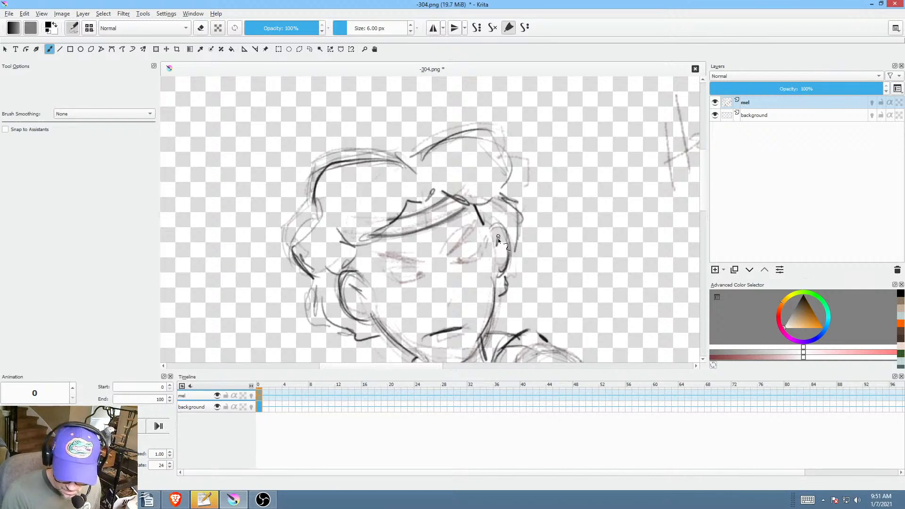
drag(491, 225, 502, 220)
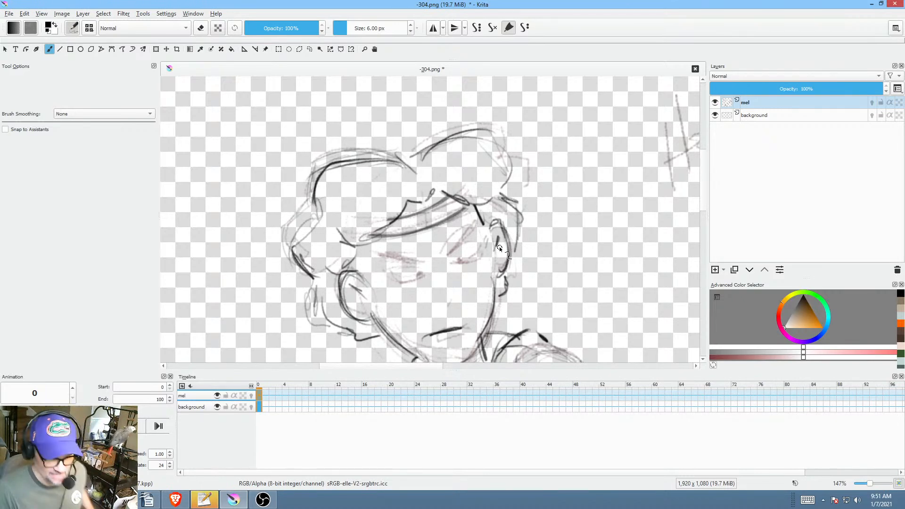
drag(476, 220, 485, 205)
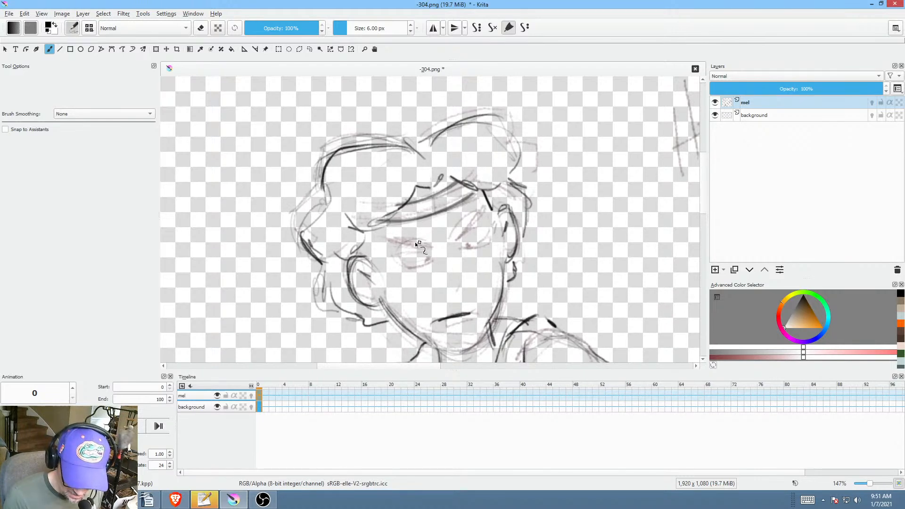
Step: Redraw both eyes as open ovals with dot pupils and slanted brows, and check them against the whole figure
mouse_move(415, 242)
mouse_down()
mouse_move(404, 265)
mouse_move(401, 255)
mouse_up()
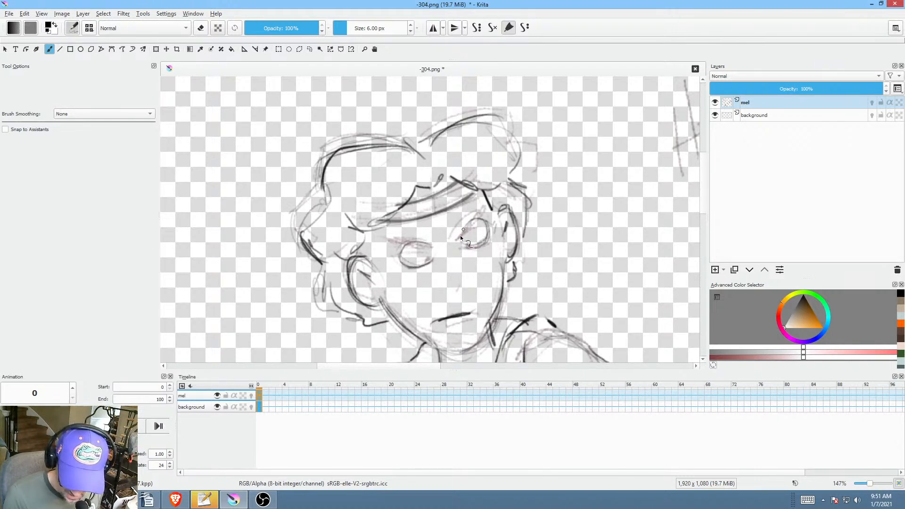
click(477, 238)
click(422, 257)
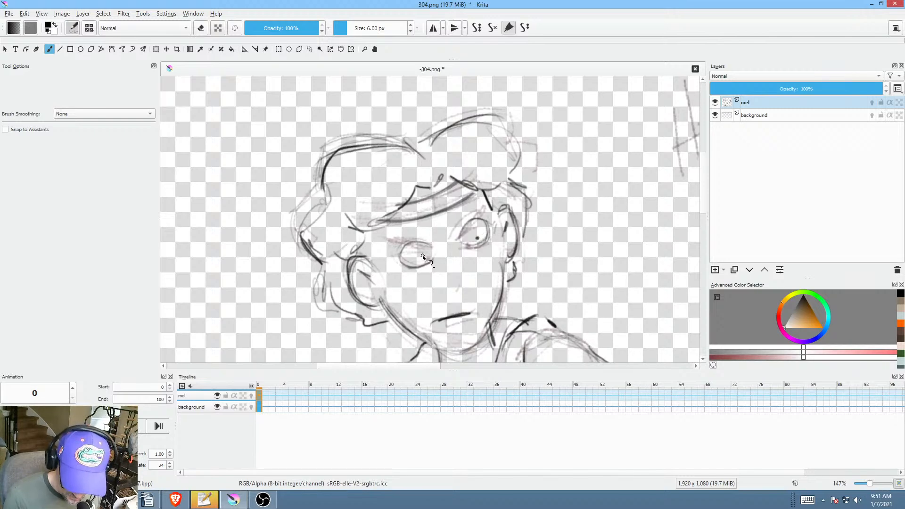
drag(404, 239, 423, 229)
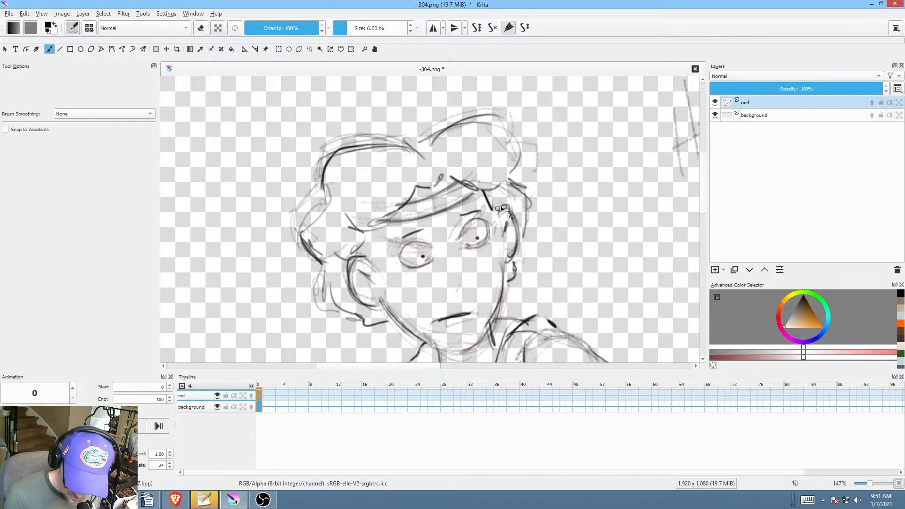
scroll(537, 299, down, 4)
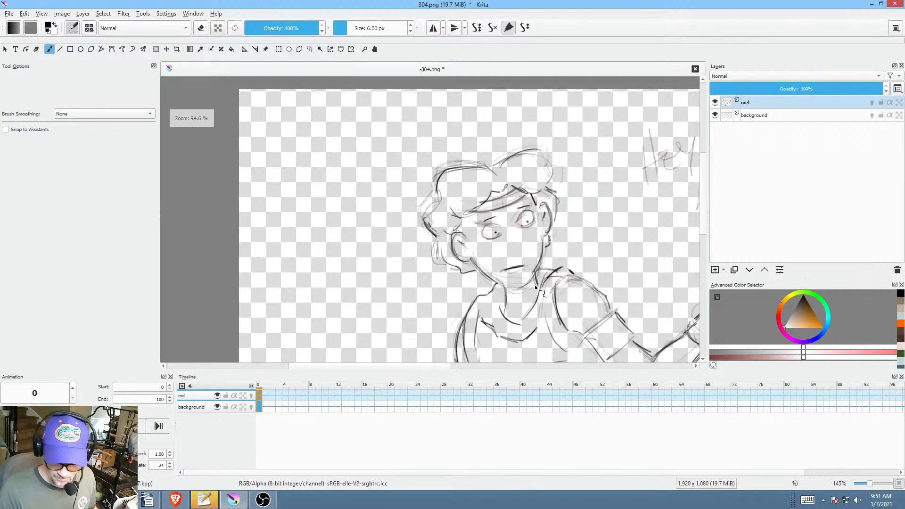
scroll(535, 285, down, 5)
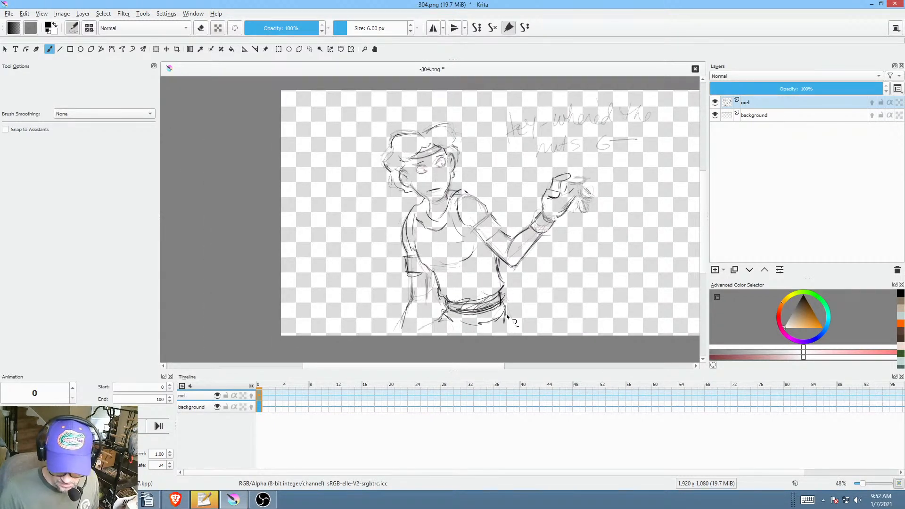
Step: Select the near eye and brow, move them slightly up to Y 343 px with a free transform, and deselect
scroll(479, 211, up, 6)
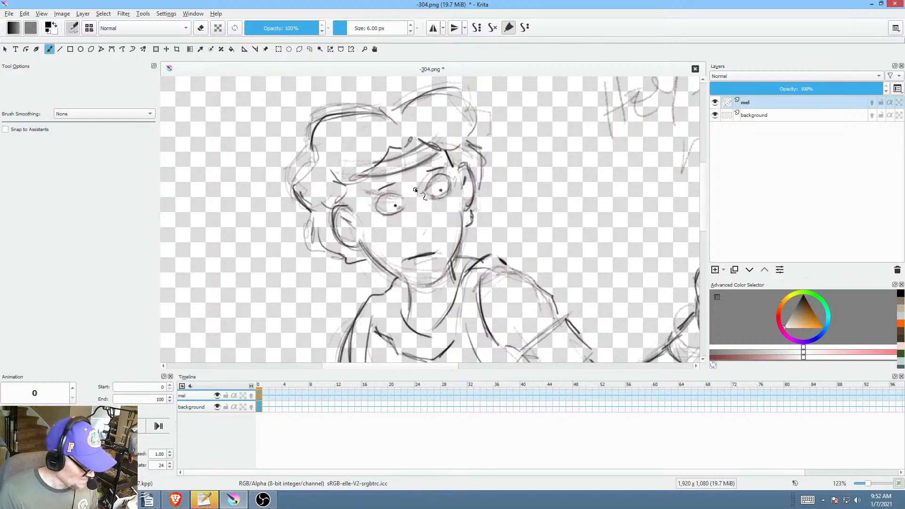
key(l)
drag(365, 214, 408, 187)
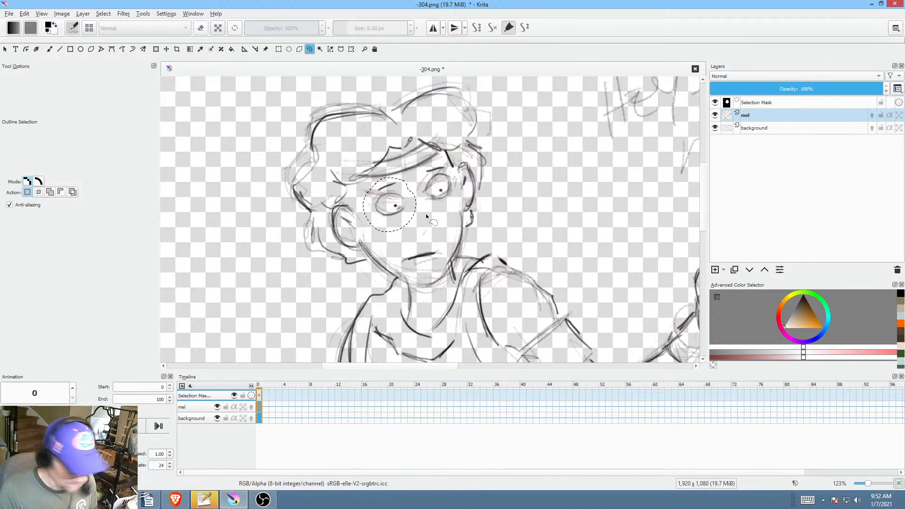
key(ctrl+t)
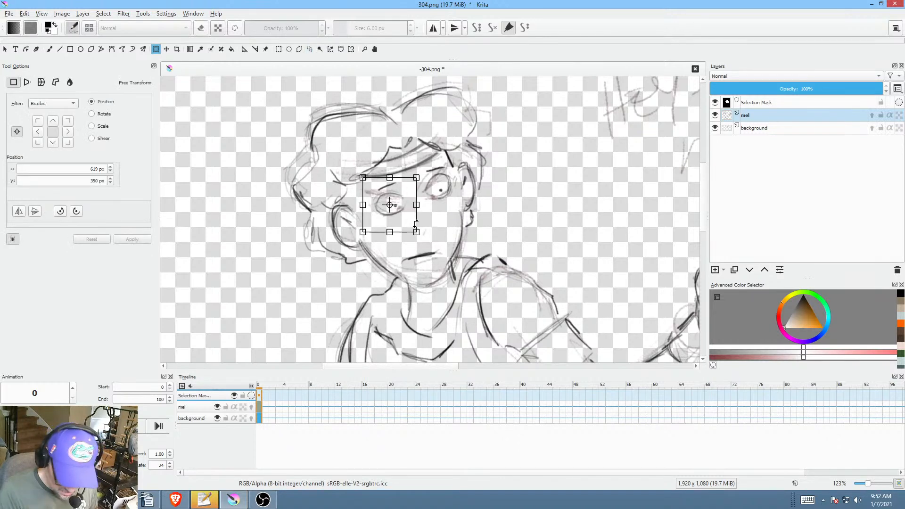
drag(405, 212, 401, 208)
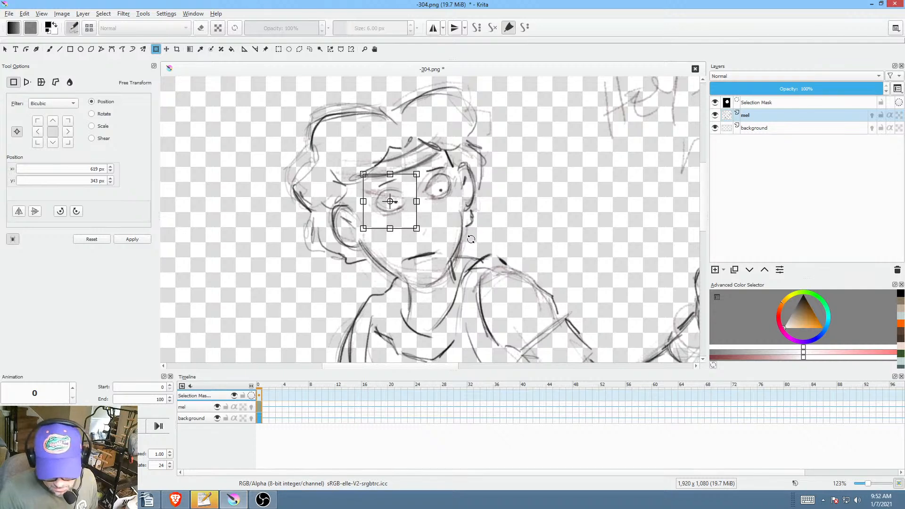
key(Return)
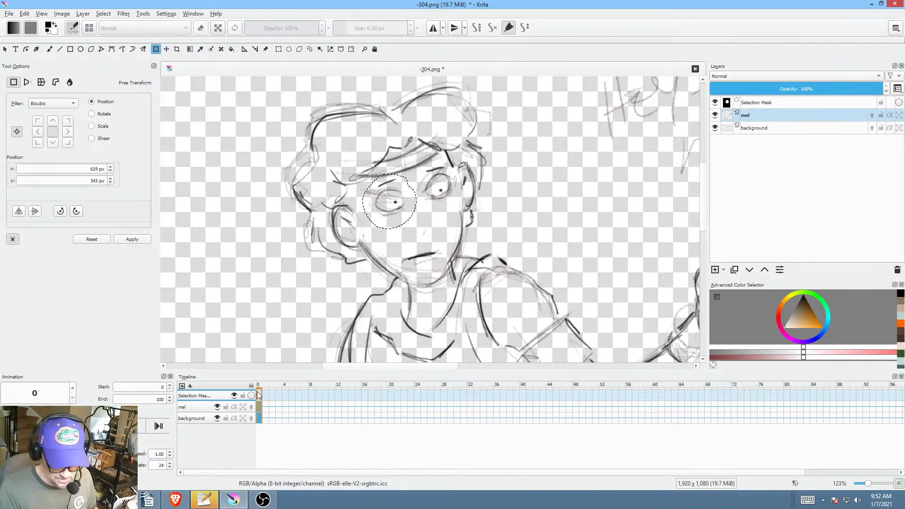
key(ctrl+shift+a)
scroll(479, 229, down, 3)
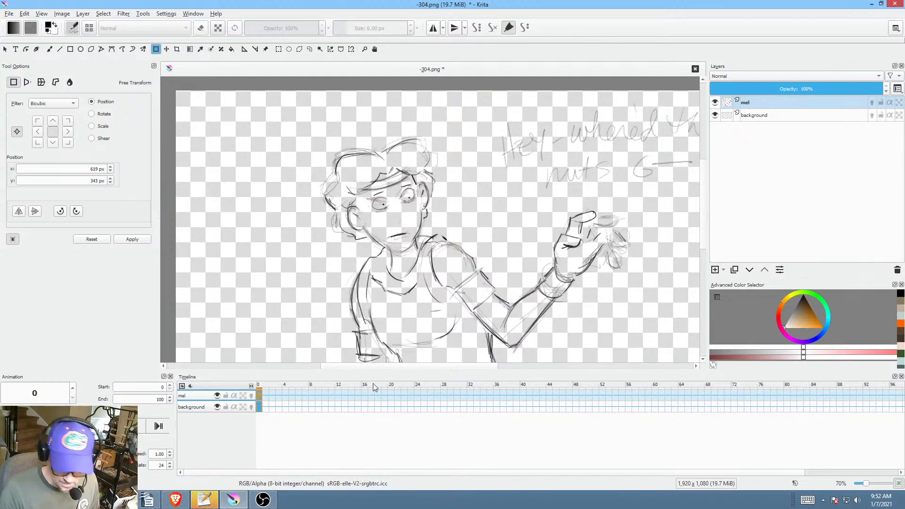
scroll(528, 246, down, 3)
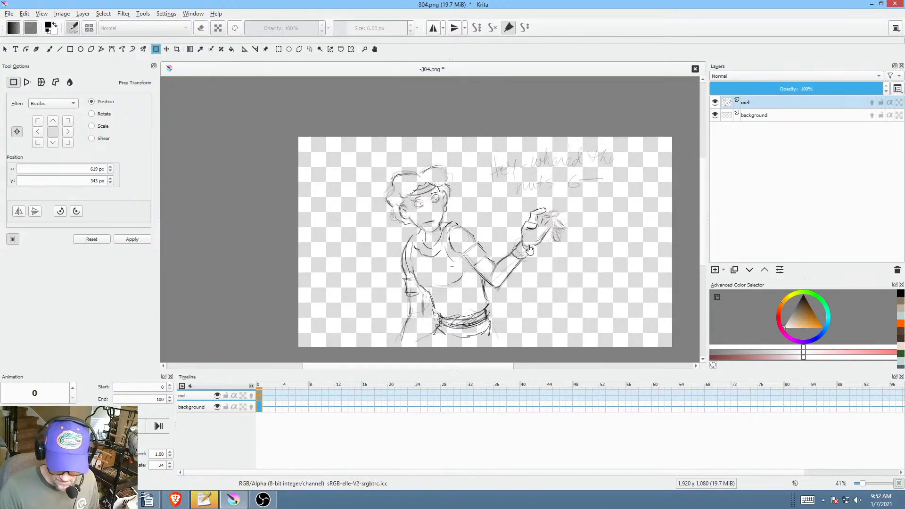
click(285, 395)
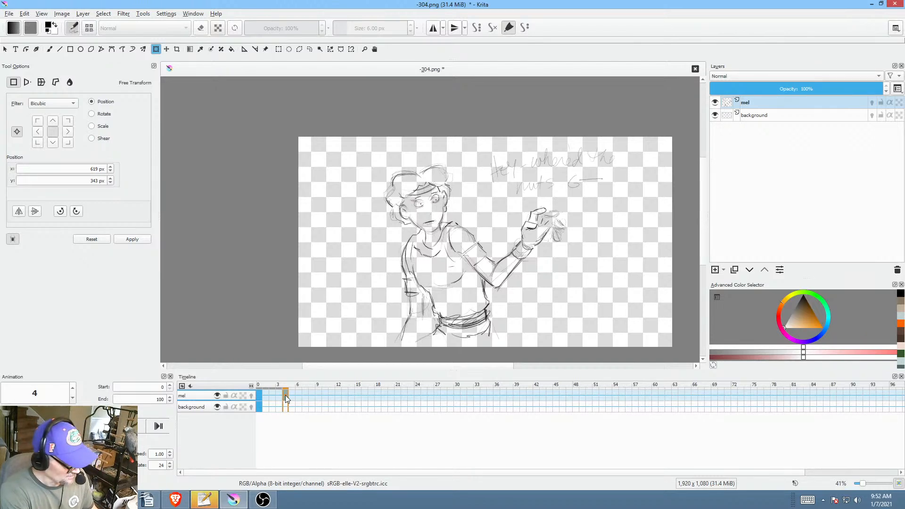
click(291, 396)
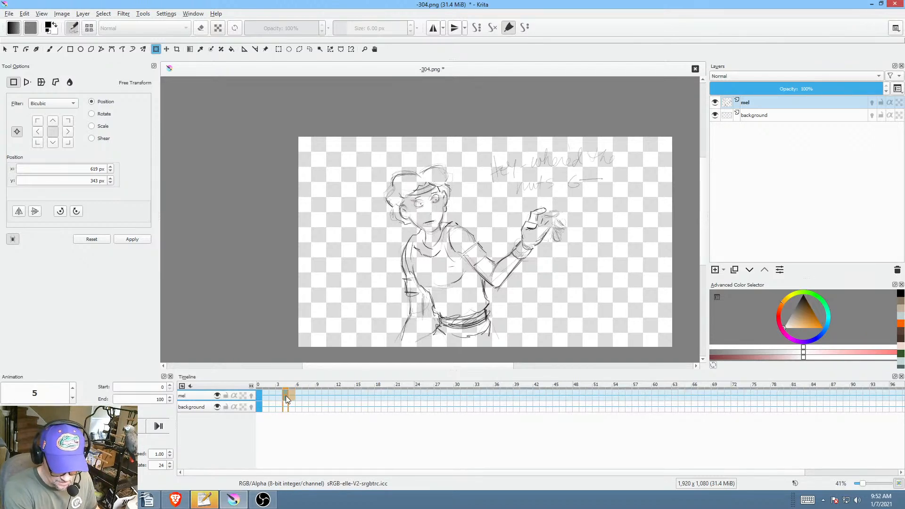
drag(286, 395, 260, 394)
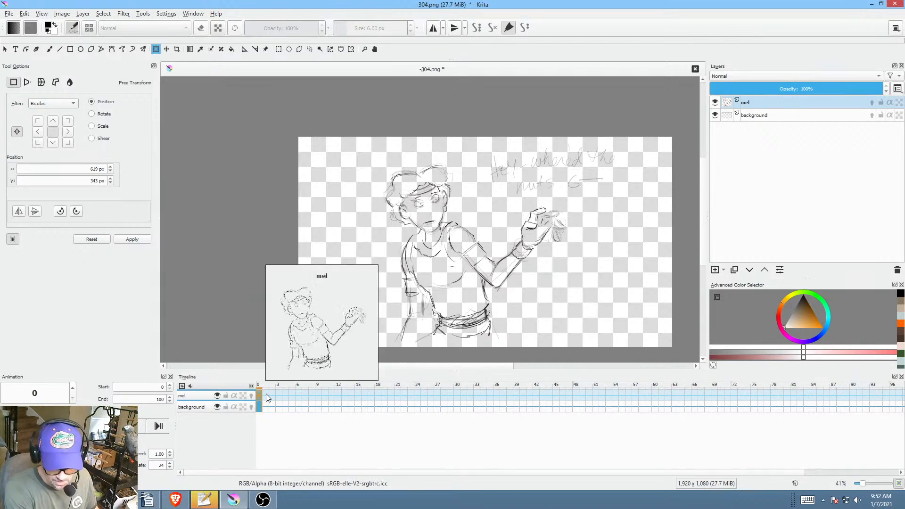
Step: Duplicate the mel drawing to frame 1, outline the figure above the hips, and rotate it slightly clockwise with a free transform
click(266, 395)
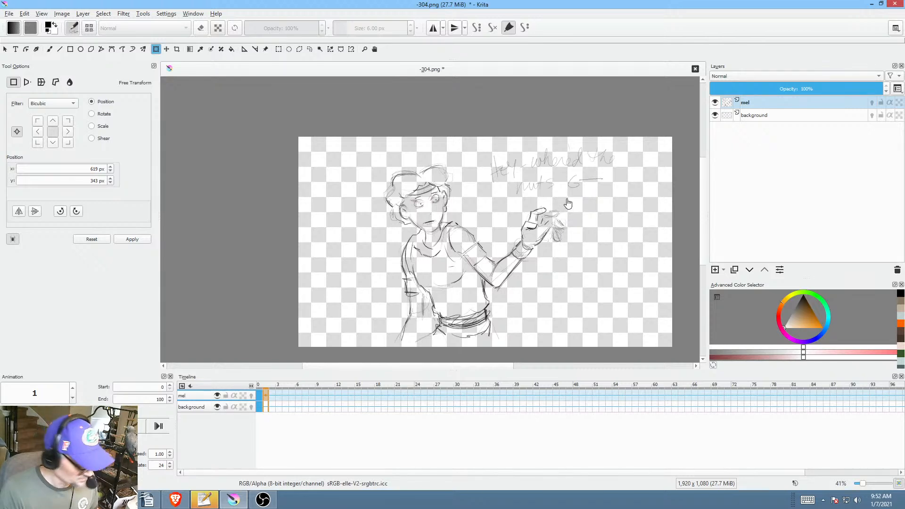
key(l)
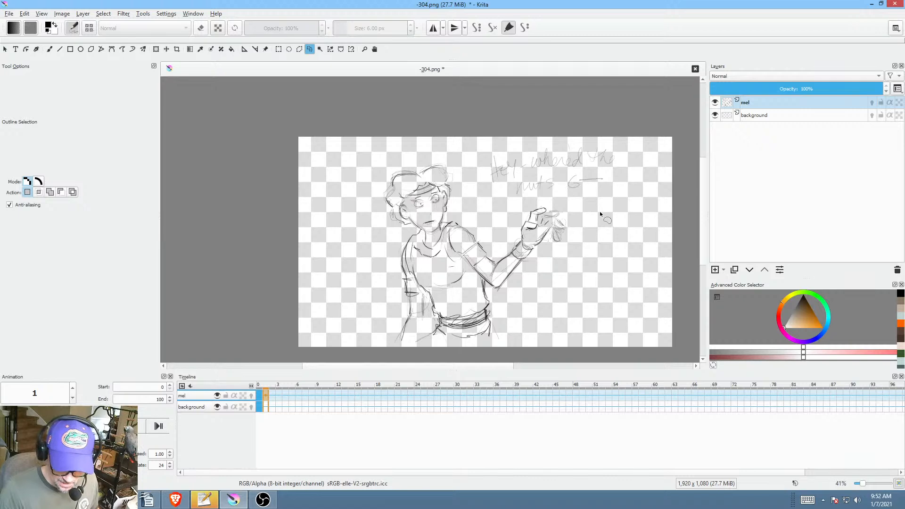
mouse_move(600, 211)
mouse_down()
mouse_move(531, 167)
mouse_move(452, 146)
mouse_move(357, 210)
mouse_move(354, 295)
mouse_move(384, 354)
mouse_up()
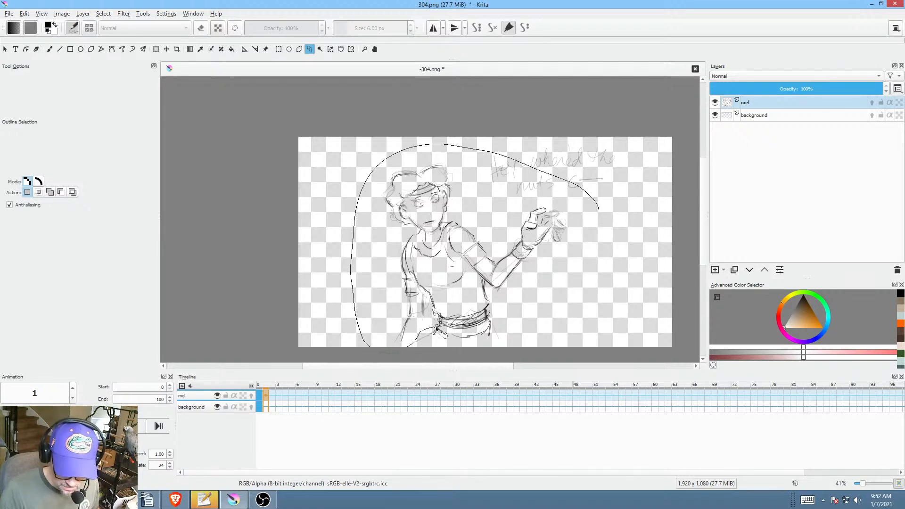
mouse_move(437, 328)
mouse_down()
mouse_move(467, 339)
mouse_move(501, 327)
mouse_move(597, 215)
mouse_up()
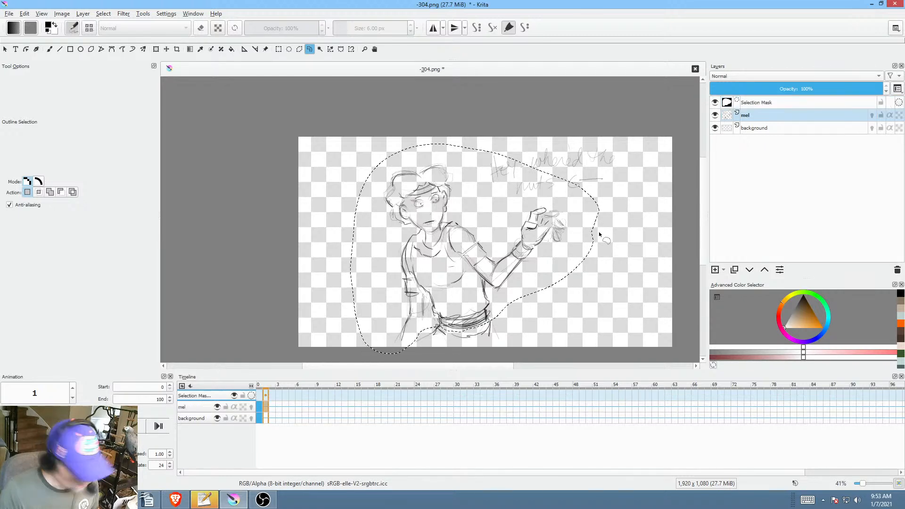
key(ctrl+t)
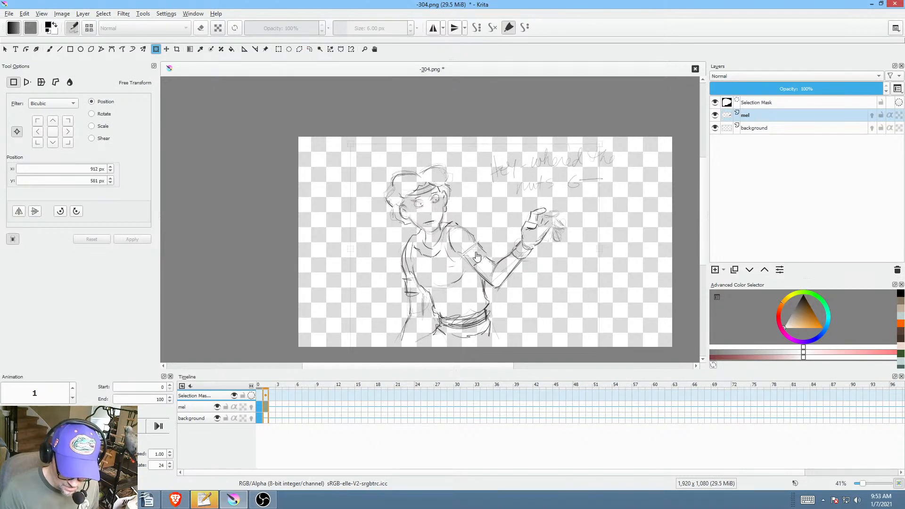
drag(618, 267, 632, 288)
Step: Create duplicate frames 2 and 3 and rotate the selected upper body slightly further clockwise about the hips on each
click(276, 406)
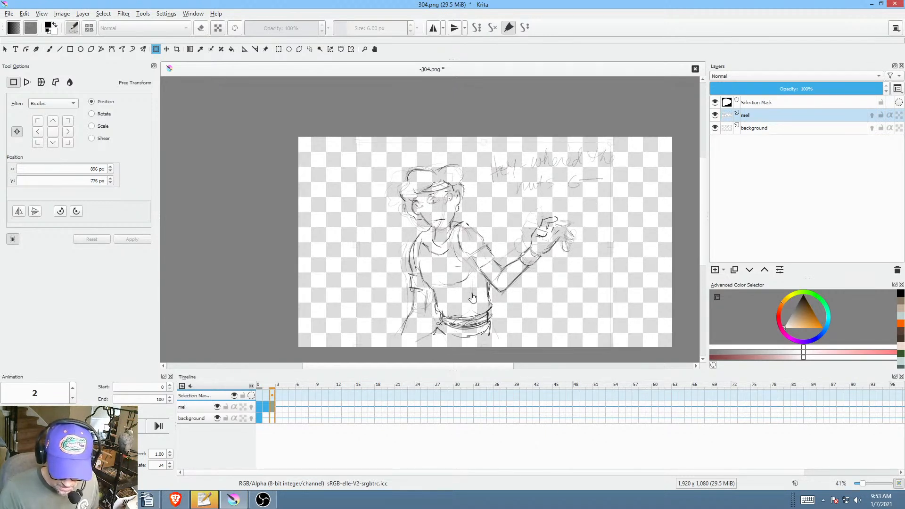
drag(633, 296, 642, 308)
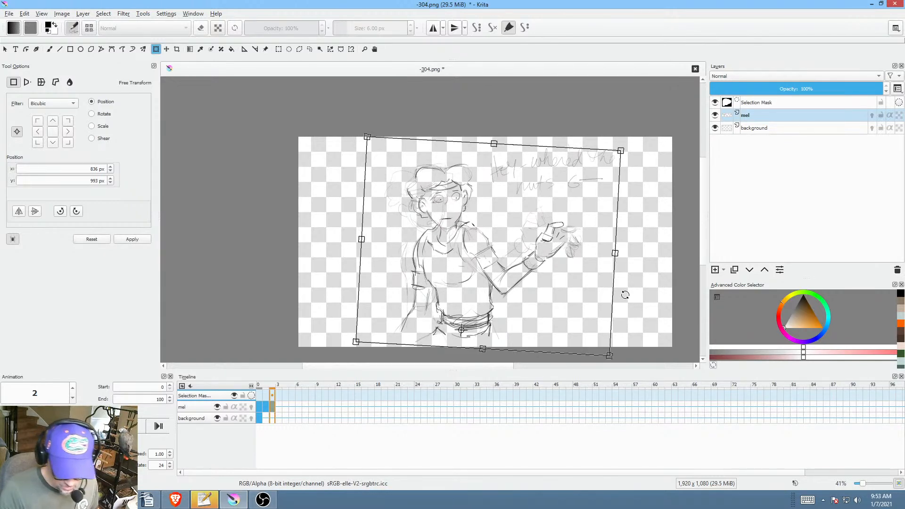
click(280, 407)
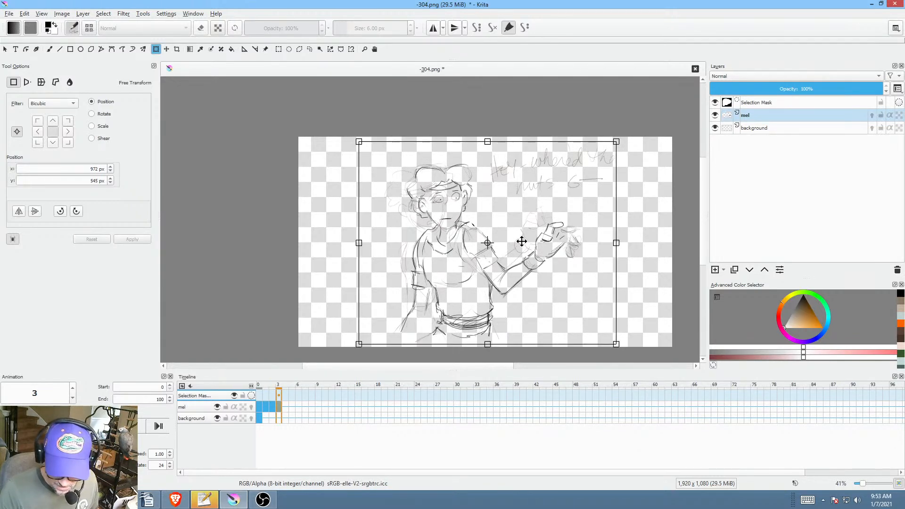
drag(487, 242, 457, 334)
drag(640, 275, 639, 276)
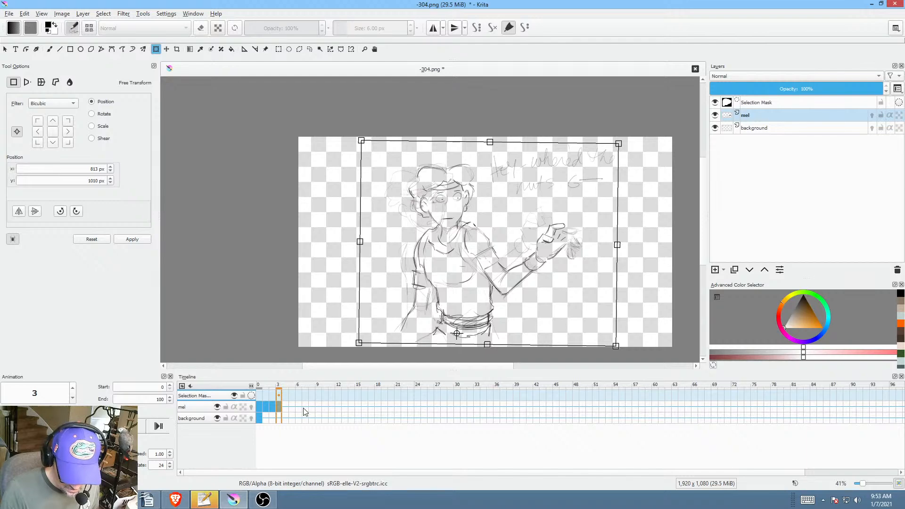
Step: Select frames 0 to 7 on the mel layer, mirror their order, and go to frame 4
drag(304, 406, 254, 403)
right_click(289, 406)
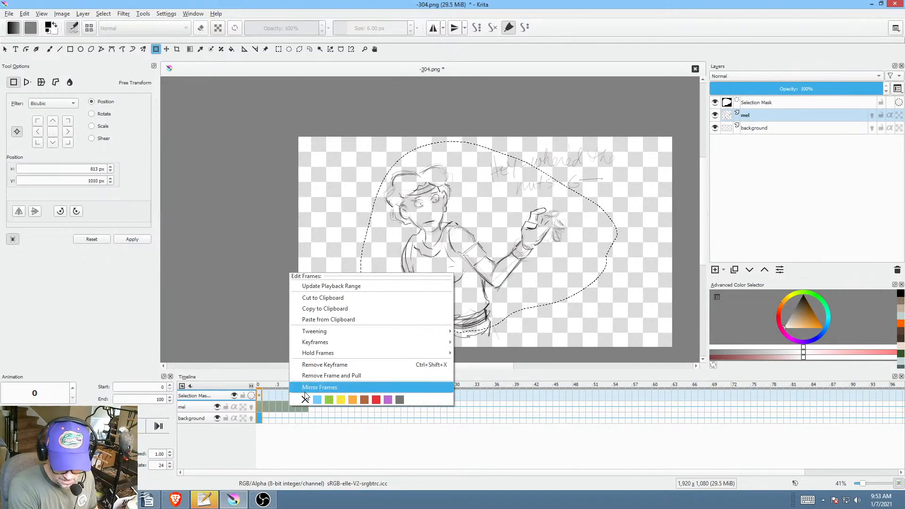
click(311, 387)
click(287, 406)
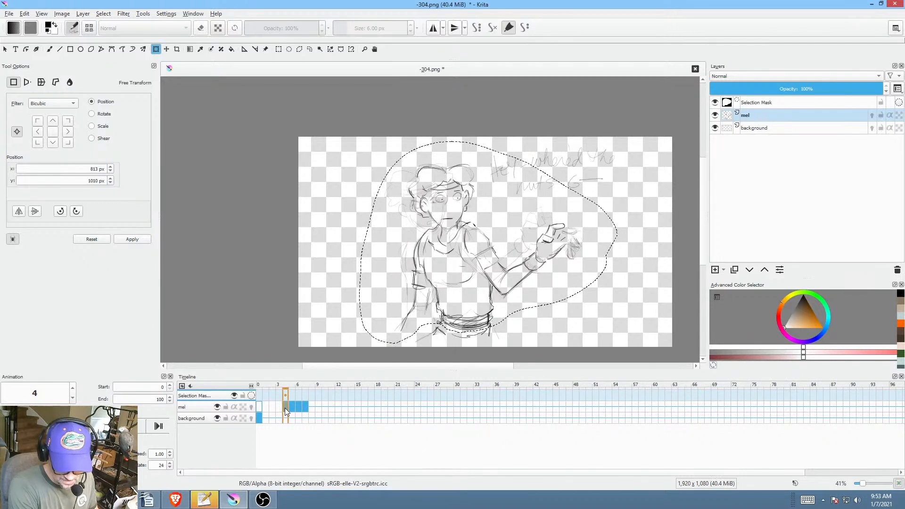
Step: Move the mel layer's keyframe from frame 4 to frame 0 and clear the selection
drag(284, 409, 258, 407)
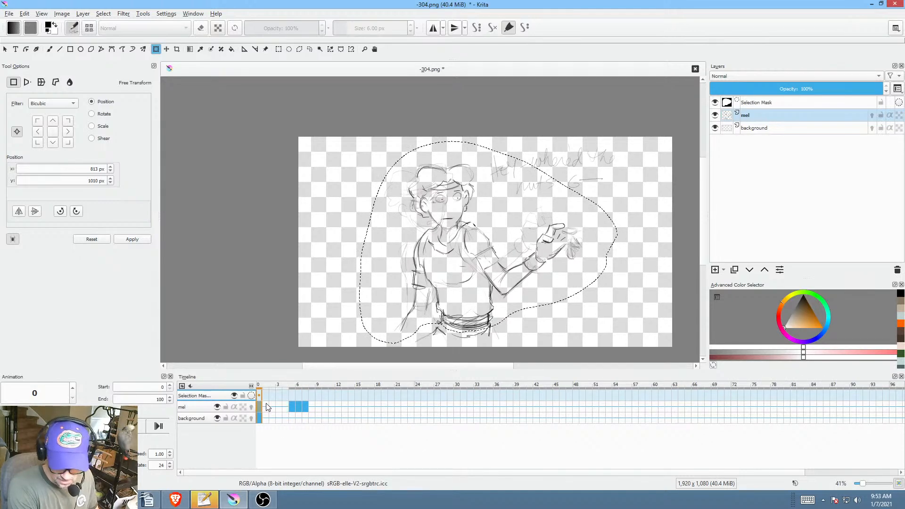
key(ctrl+shift+a)
scroll(465, 310, up, 2)
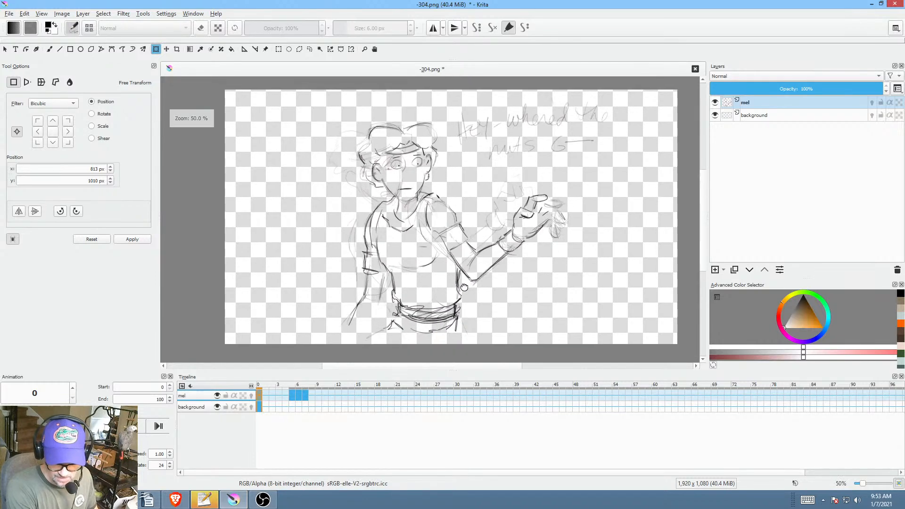
Step: Set the animation's frame rate to 8 and play the sequence back to check the timing
key(Right)
key(Right)
key(Right)
key(space)
key(space)
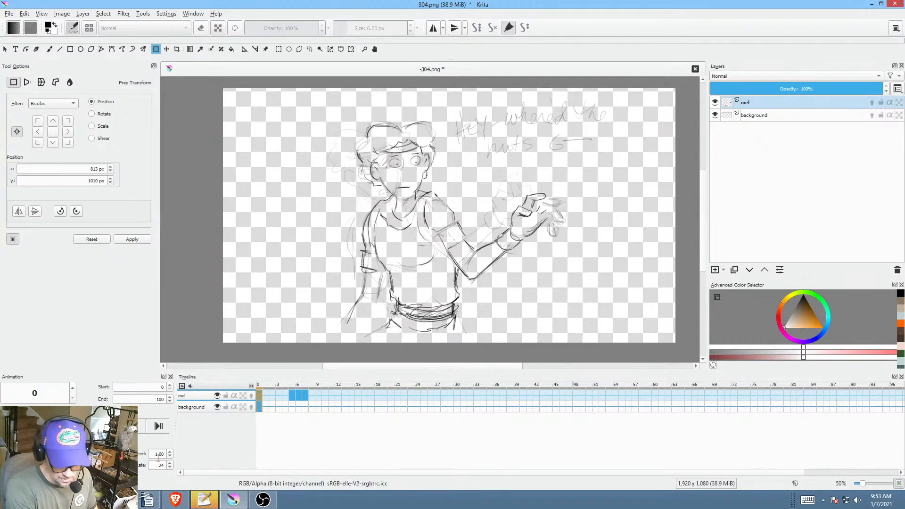
text(8)
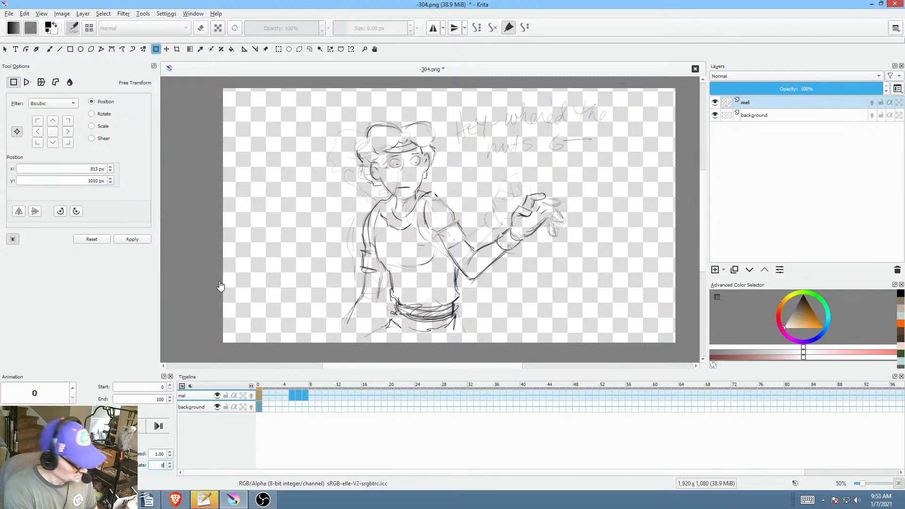
click(209, 263)
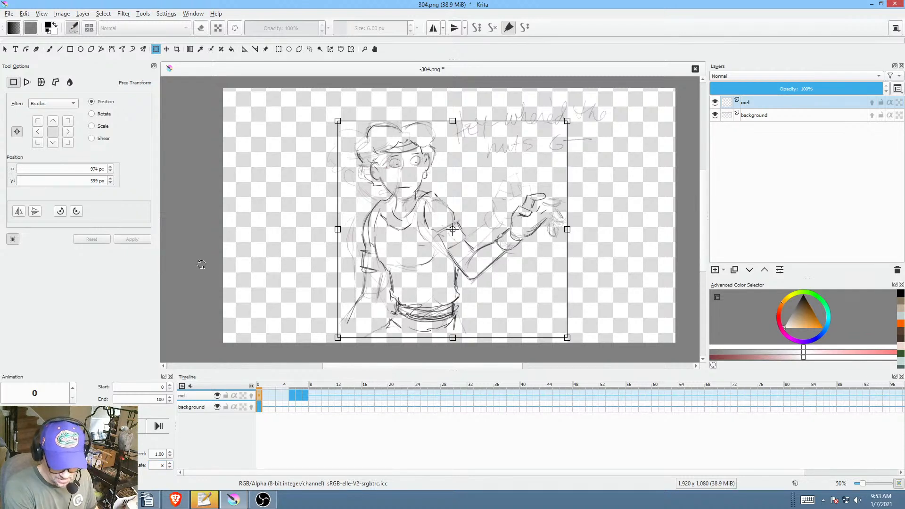
key(b)
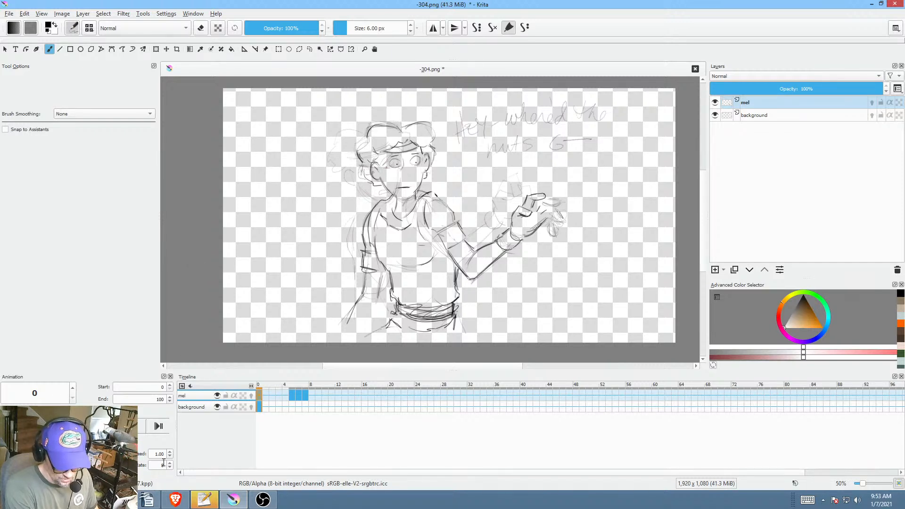
click(108, 426)
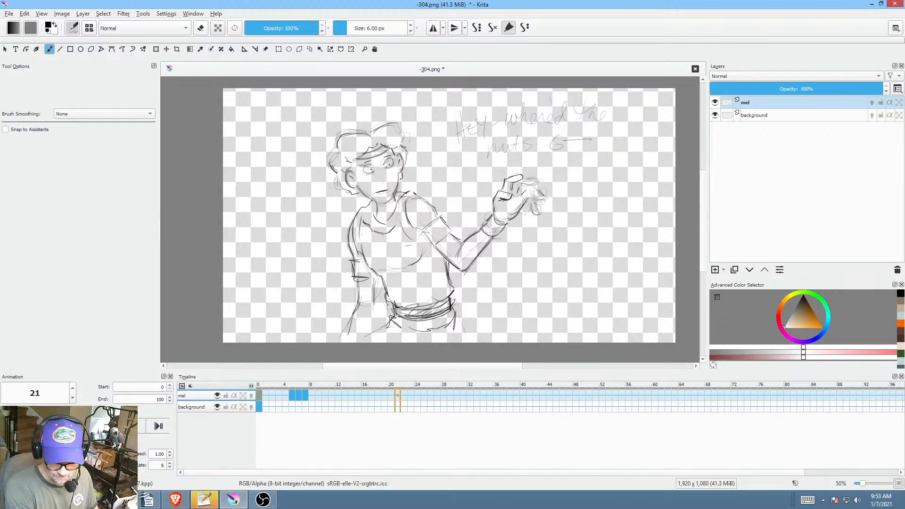
click(275, 415)
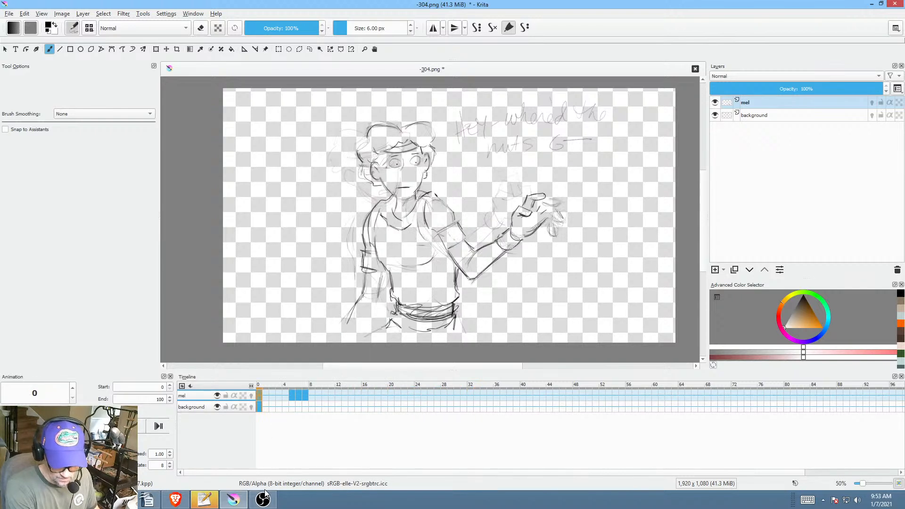
Step: Shift the mel layer's three keyframes after frame 0 one frame earlier and move the last one onto frame 5, playing back the result
drag(295, 396, 253, 396)
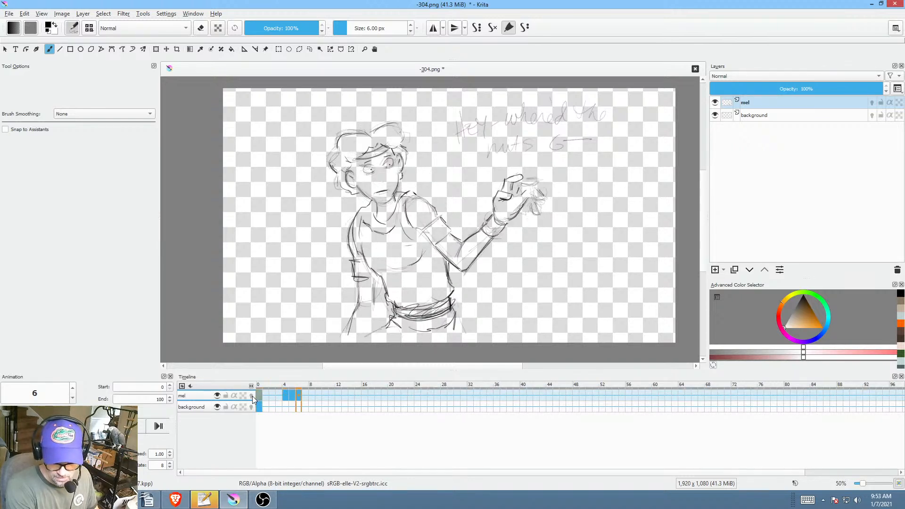
click(287, 391)
click(286, 393)
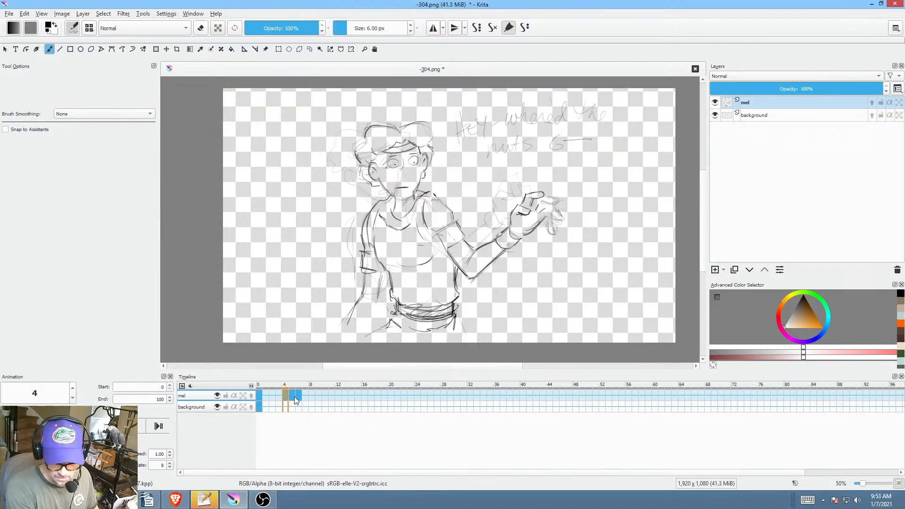
mouse_move(299, 395)
mouse_down()
mouse_move(299, 409)
mouse_move(292, 395)
mouse_up()
click(259, 394)
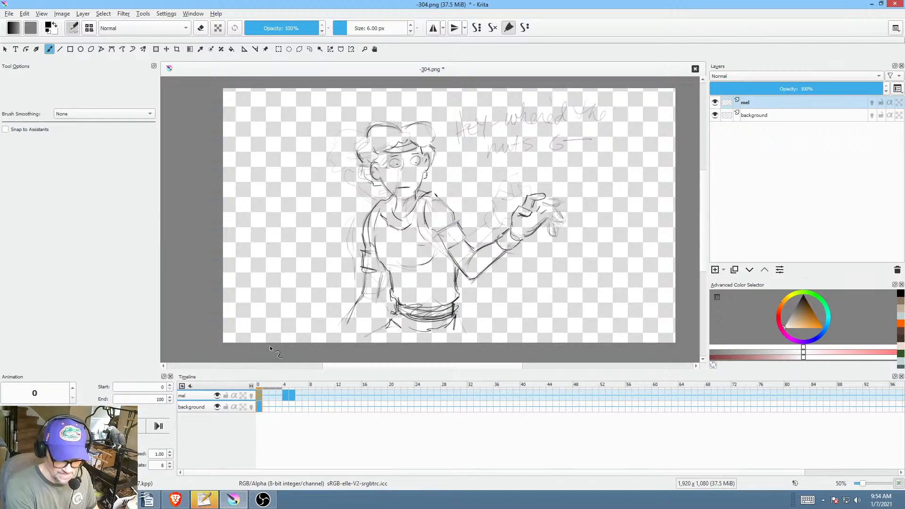
key(space)
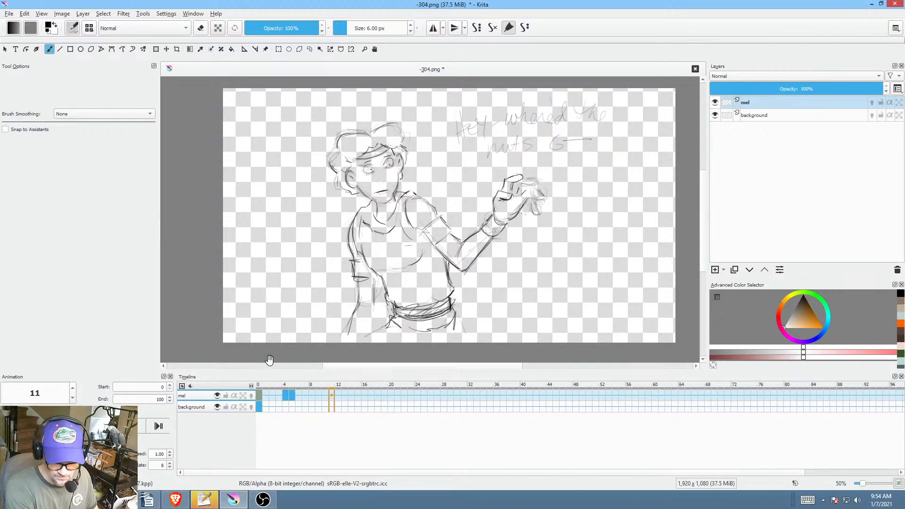
key(space)
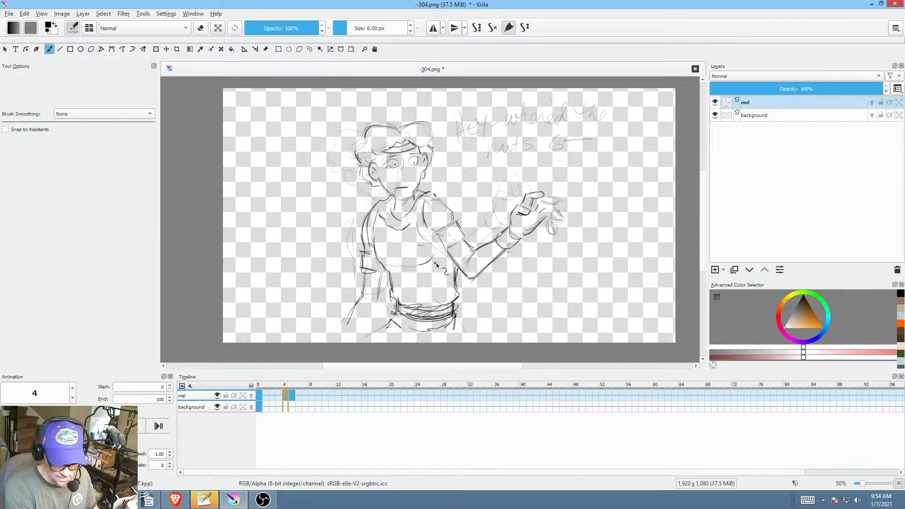
Step: Try rotating the frame 4 drawing slightly clockwise about a pivot at the character's waist, comparing it with frames 0 and 5
key(ctrl+t)
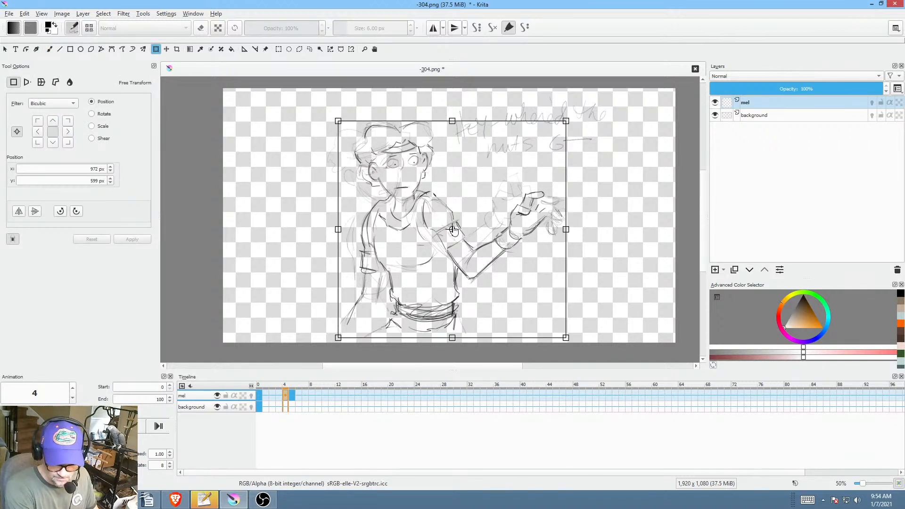
drag(453, 233, 418, 312)
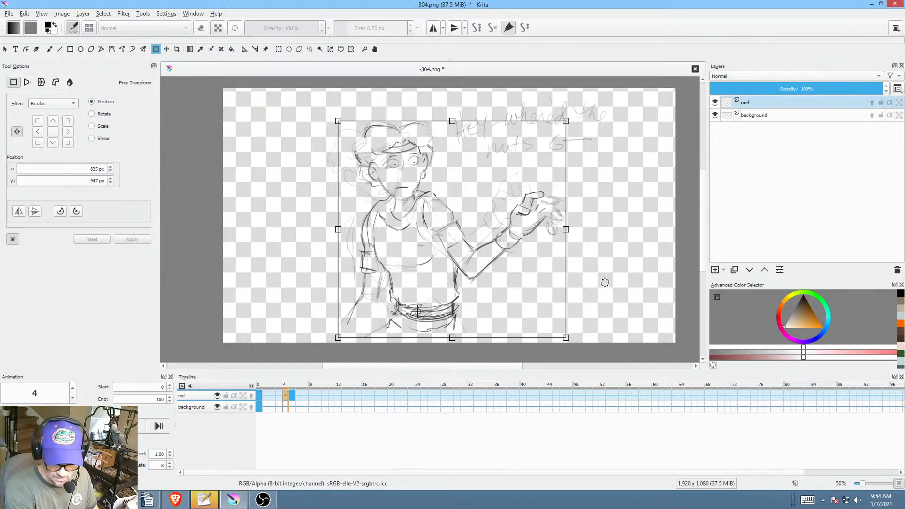
drag(605, 283, 603, 290)
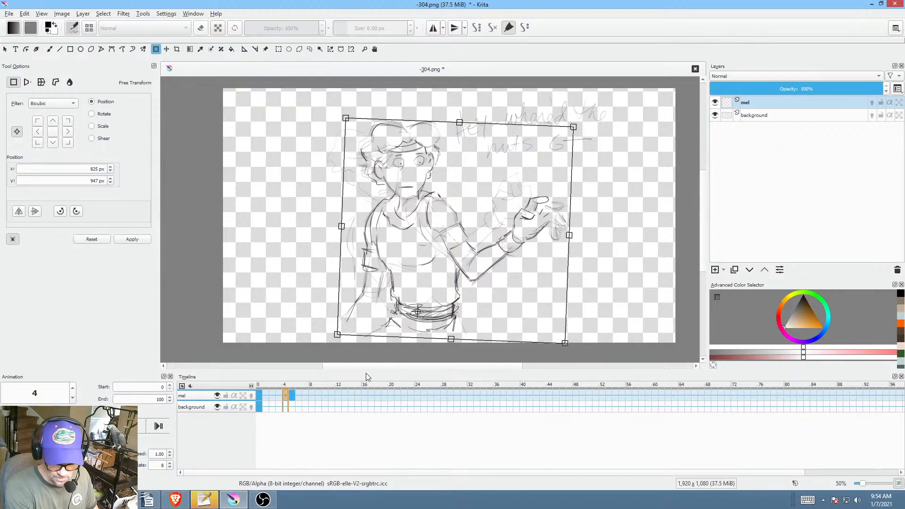
click(292, 396)
click(287, 396)
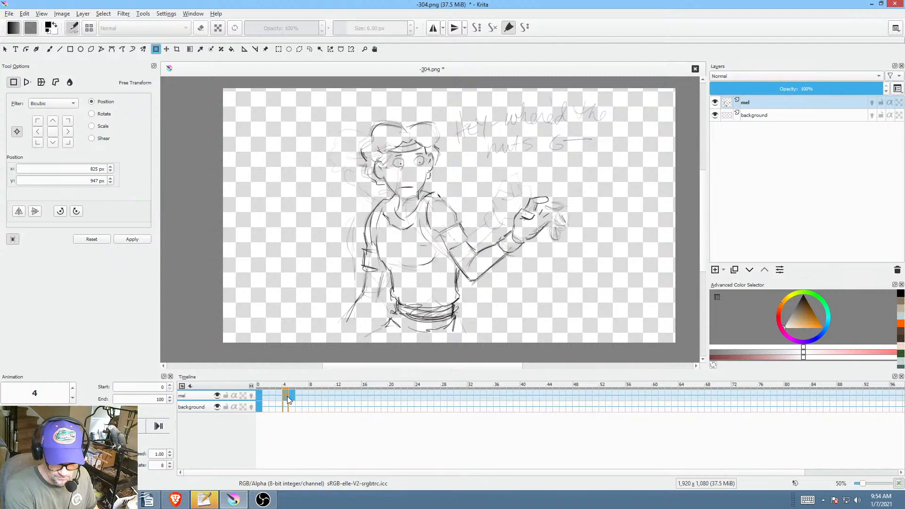
click(262, 397)
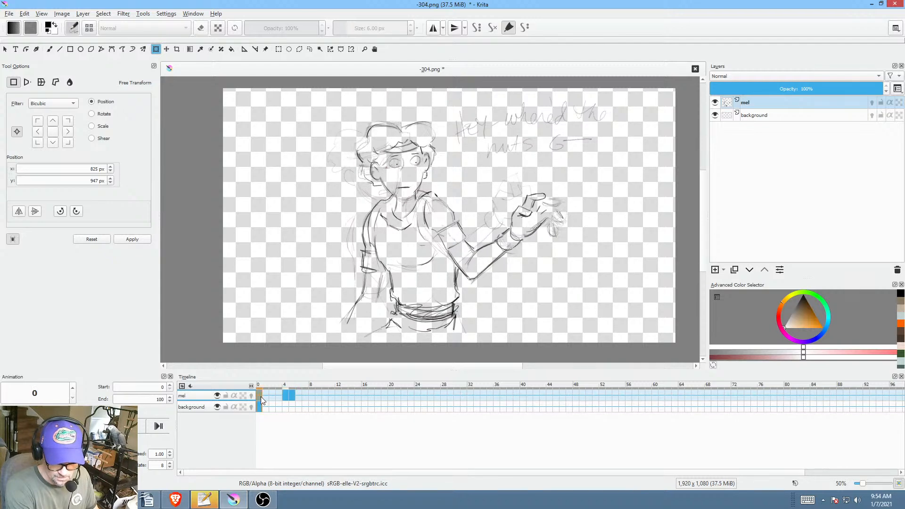
click(285, 396)
click(293, 396)
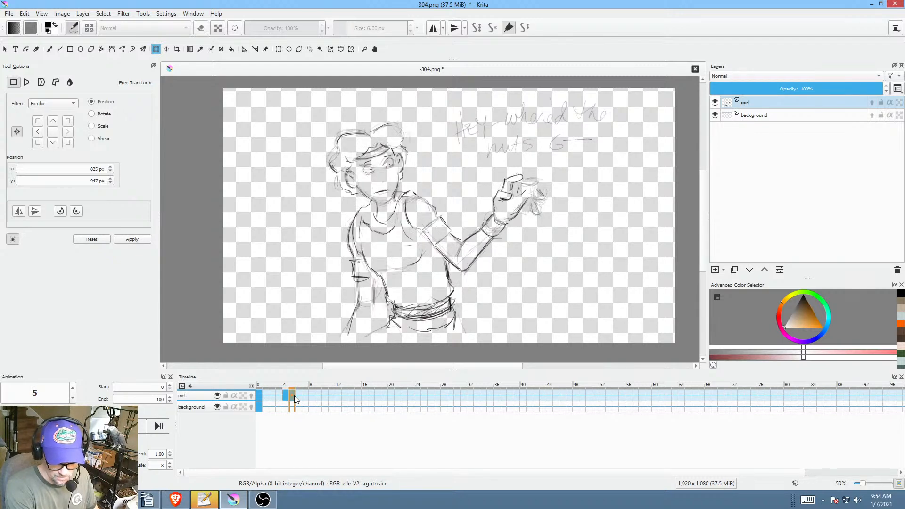
click(288, 395)
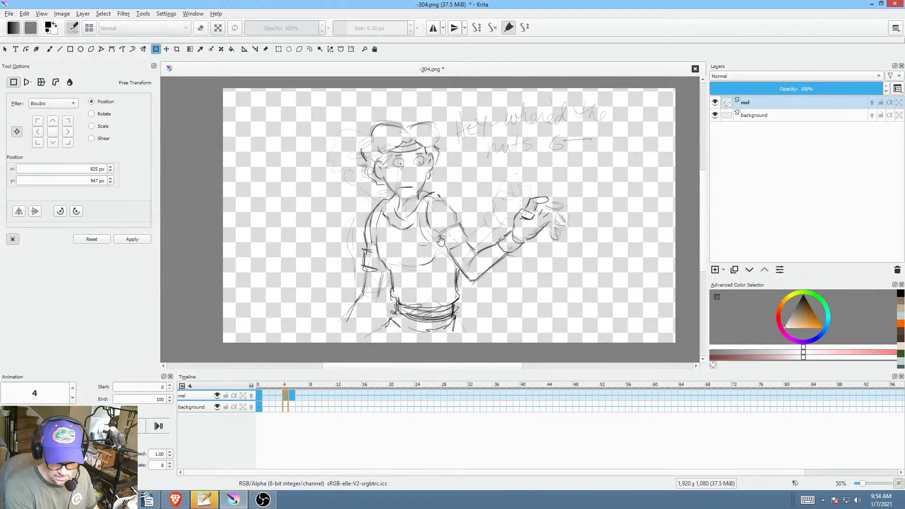
Step: Remove the mel layer's keyframe at frame 4 and compare the held drawing with frame 5
click(293, 395)
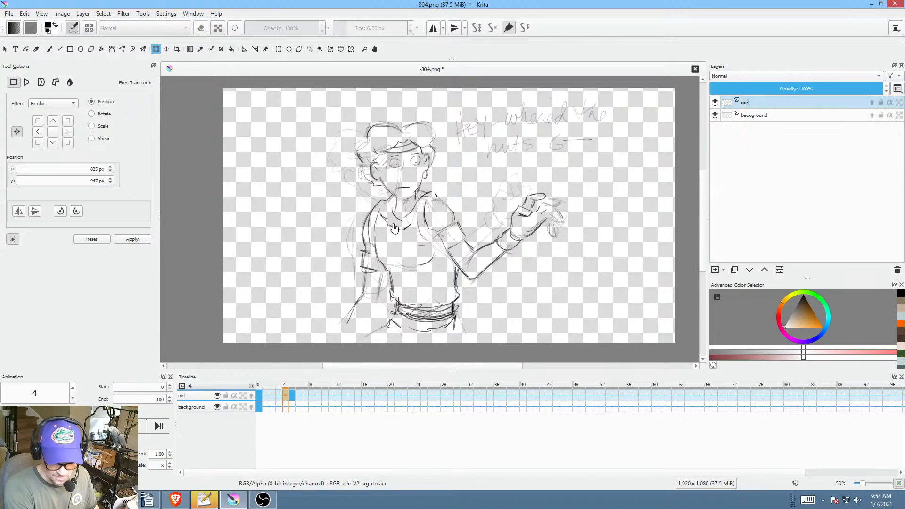
click(291, 395)
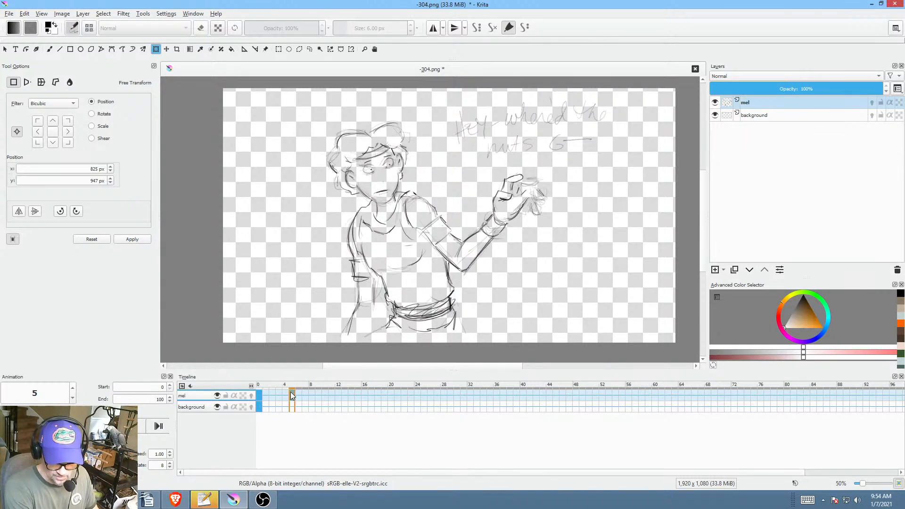
drag(287, 398, 261, 398)
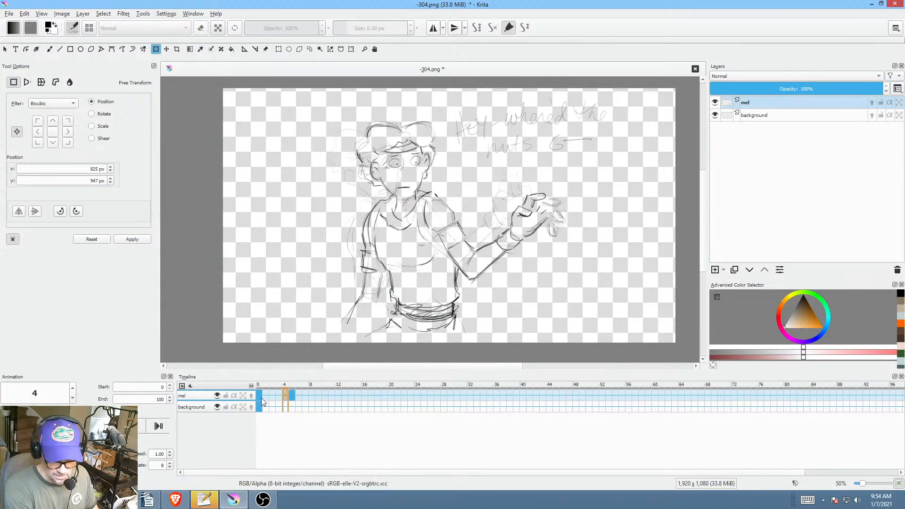
click(292, 396)
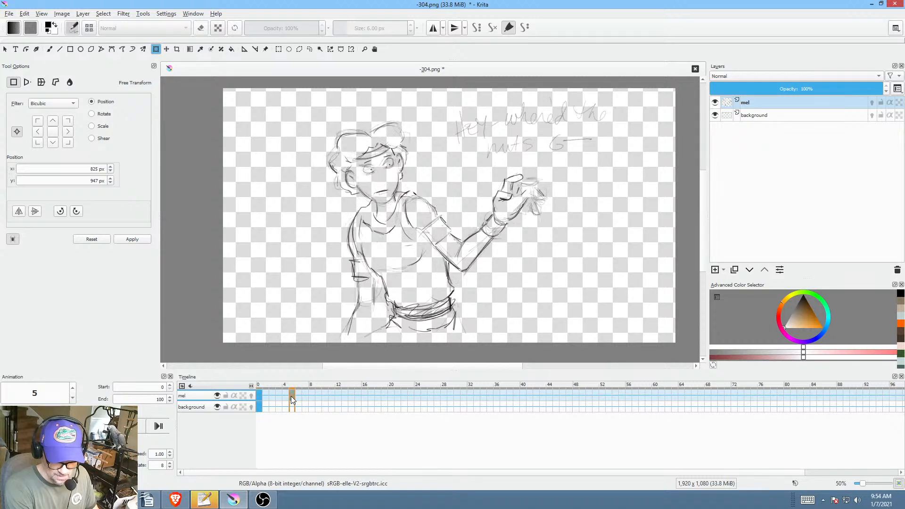
click(287, 397)
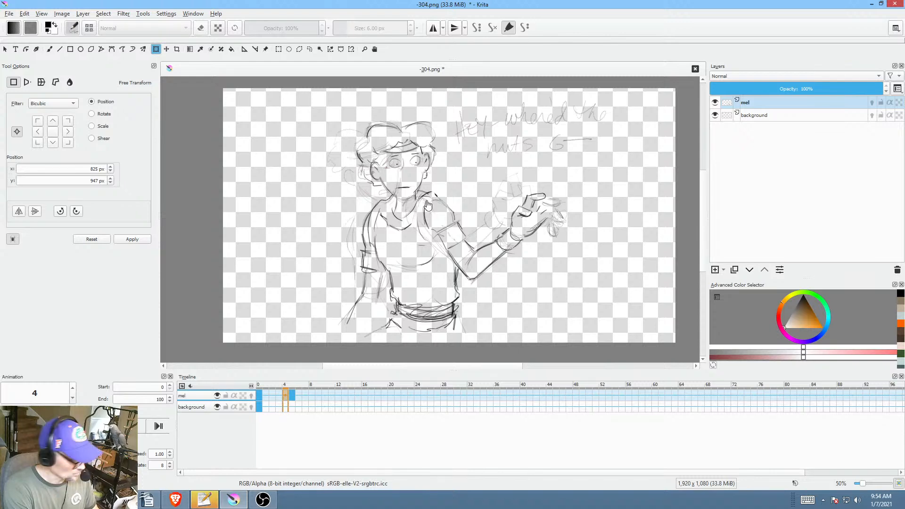
Step: Rotate the drawing at frame 4 slightly counterclockwise about a pivot at the character's waist and play the animation back
click(409, 199)
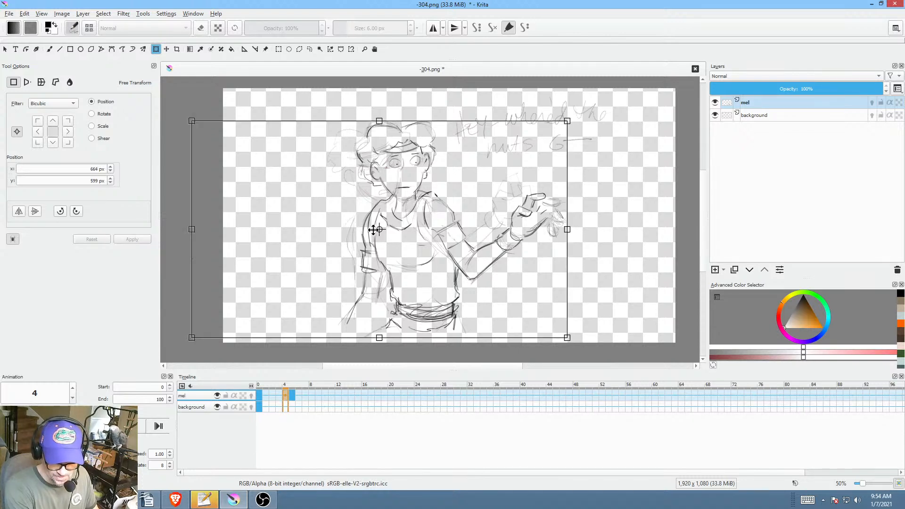
drag(382, 234, 425, 325)
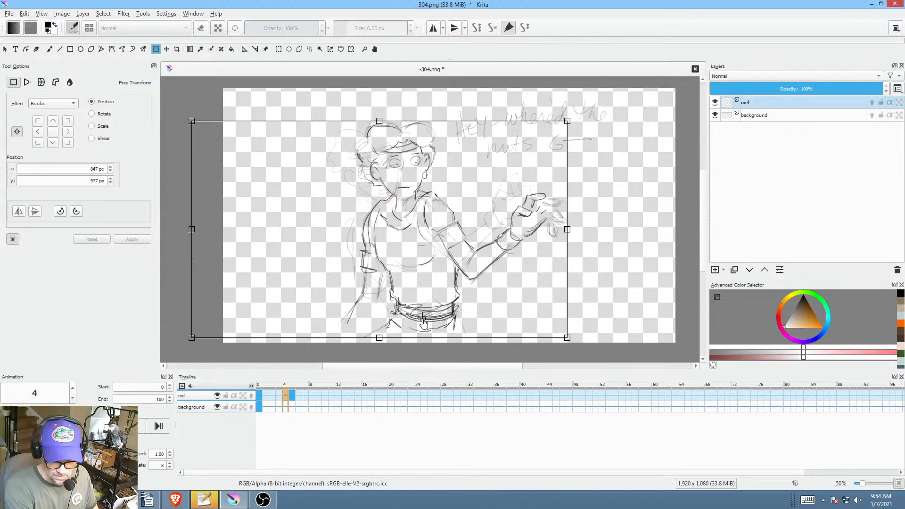
drag(604, 320, 592, 307)
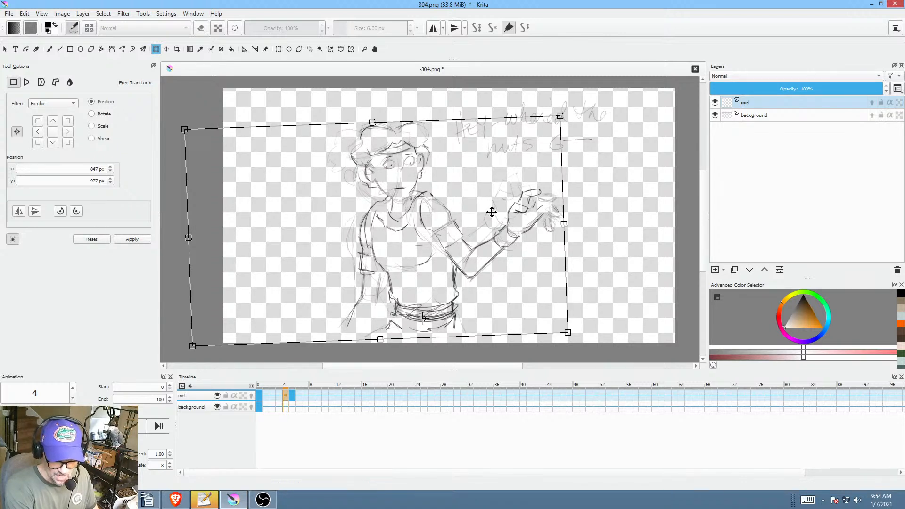
click(261, 395)
key(space)
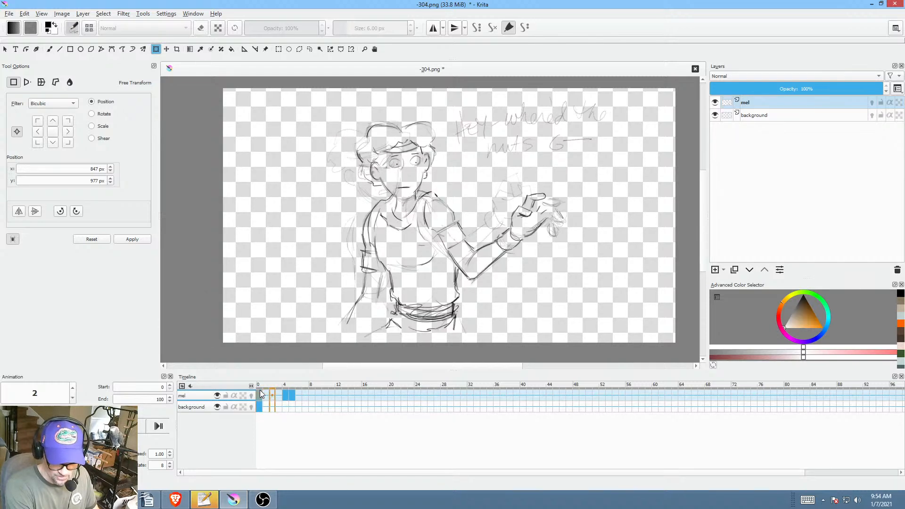
key(space)
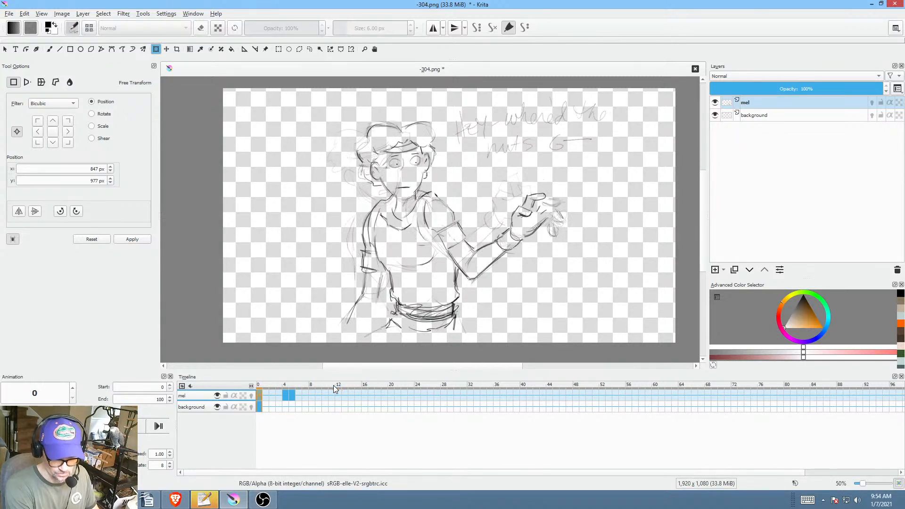
click(284, 397)
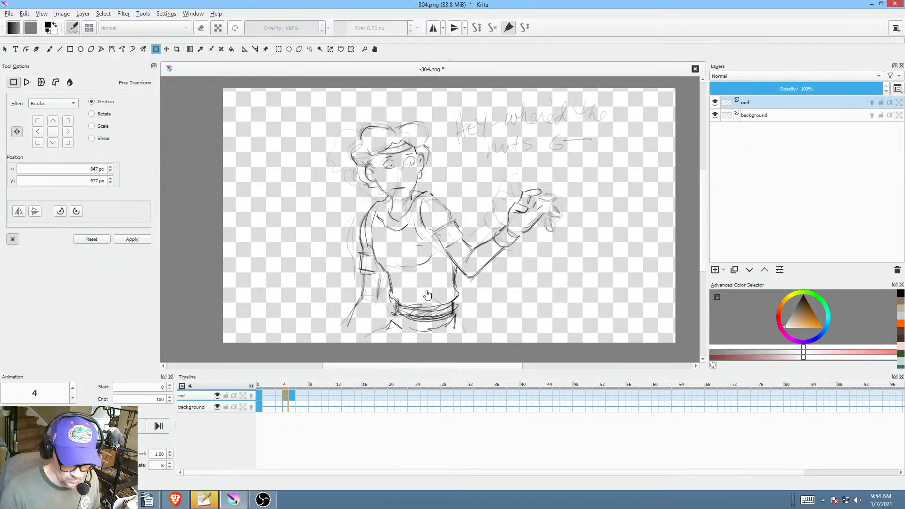
click(294, 396)
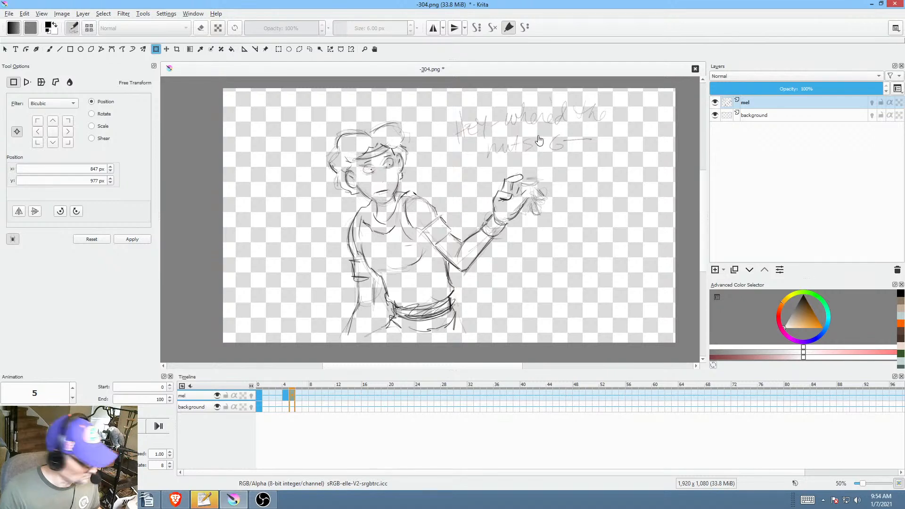
key(l)
mouse_move(545, 166)
mouse_down()
mouse_move(526, 157)
mouse_move(486, 183)
mouse_move(465, 238)
mouse_up()
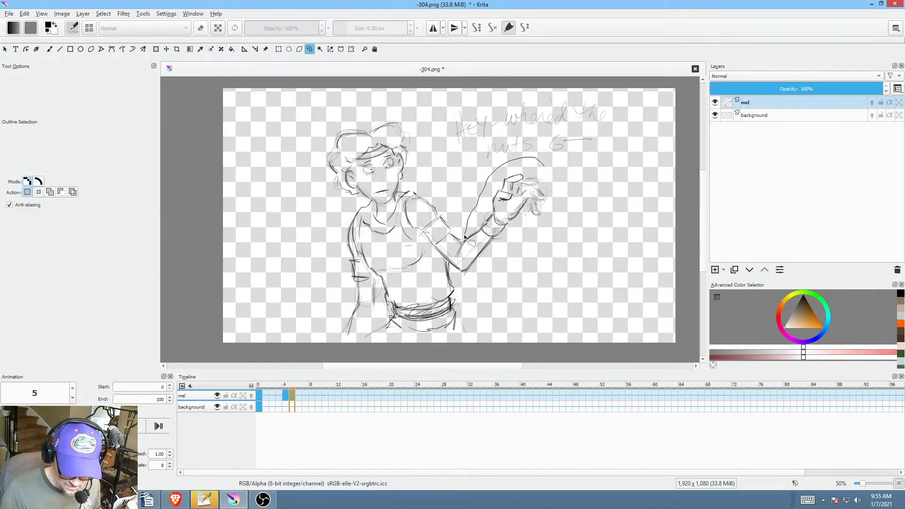
mouse_move(465, 280)
mouse_down()
mouse_move(505, 266)
mouse_move(557, 200)
mouse_up()
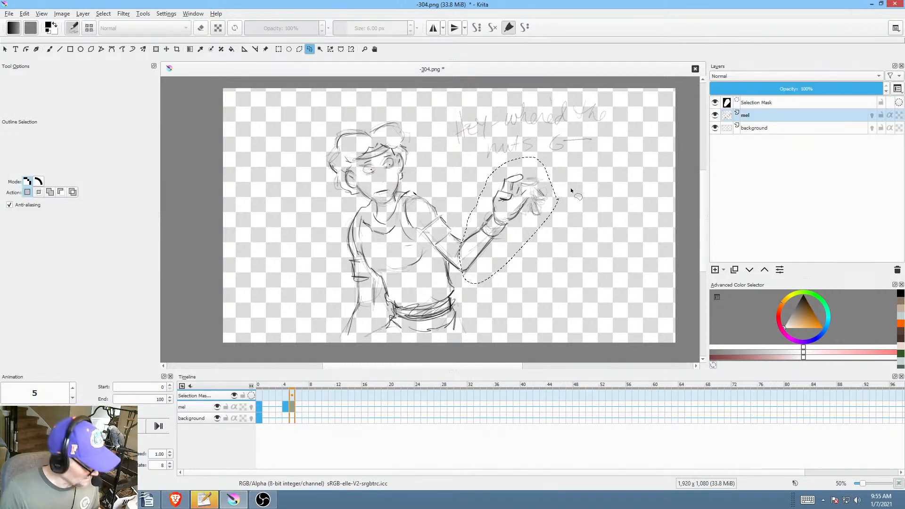
key(ctrl+t)
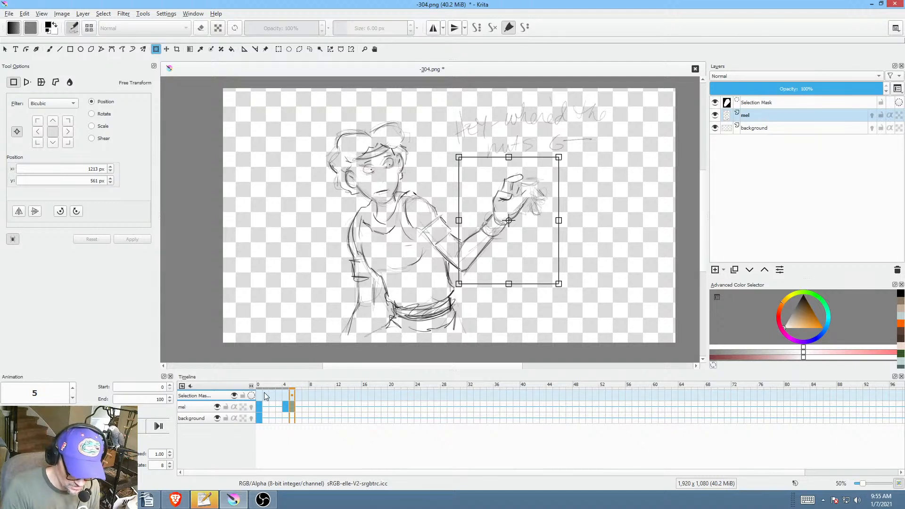
Step: Select the character's raised forearm and hand at frame 0 and rotate them clockwise about the elbow so the arm points slightly downward
click(259, 406)
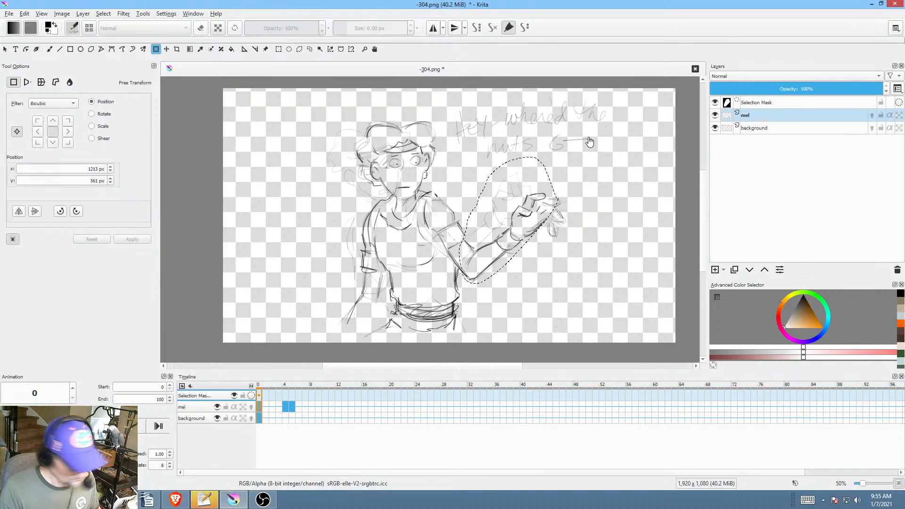
key(ctrl+r)
mouse_move(589, 188)
mouse_down()
mouse_move(514, 193)
mouse_move(477, 248)
mouse_move(488, 298)
mouse_move(592, 191)
mouse_up()
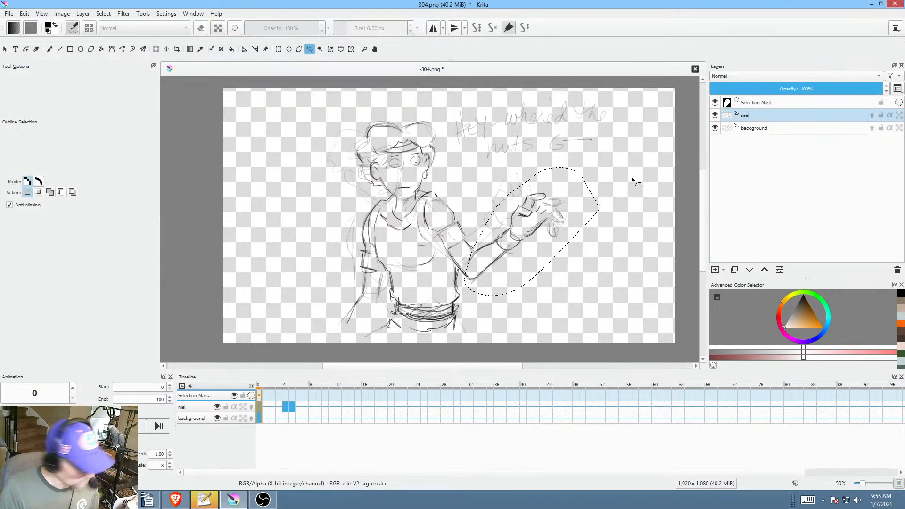
key(ctrl+t)
drag(533, 234, 471, 282)
drag(629, 260, 589, 424)
drag(538, 293, 535, 290)
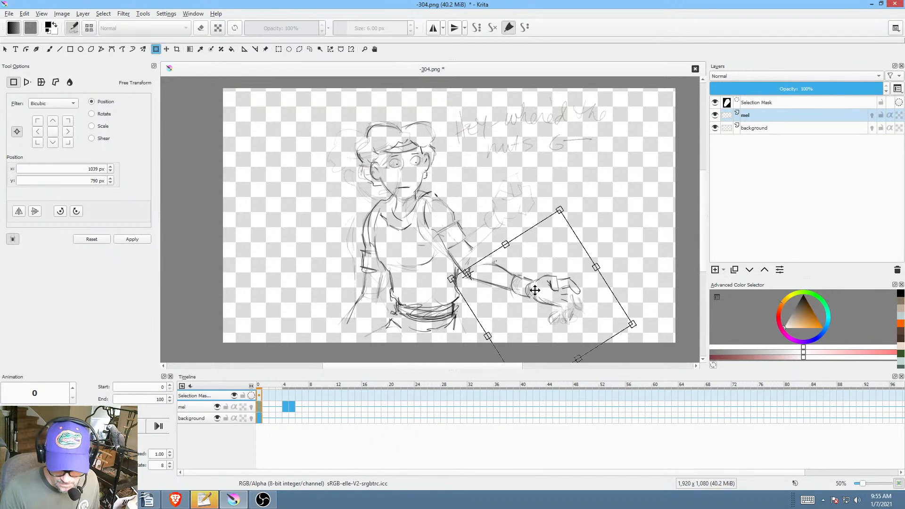
Step: Rotate the forearm and hand at frame 4 clockwise about the elbow to match frame 0, and clear the selection
click(286, 407)
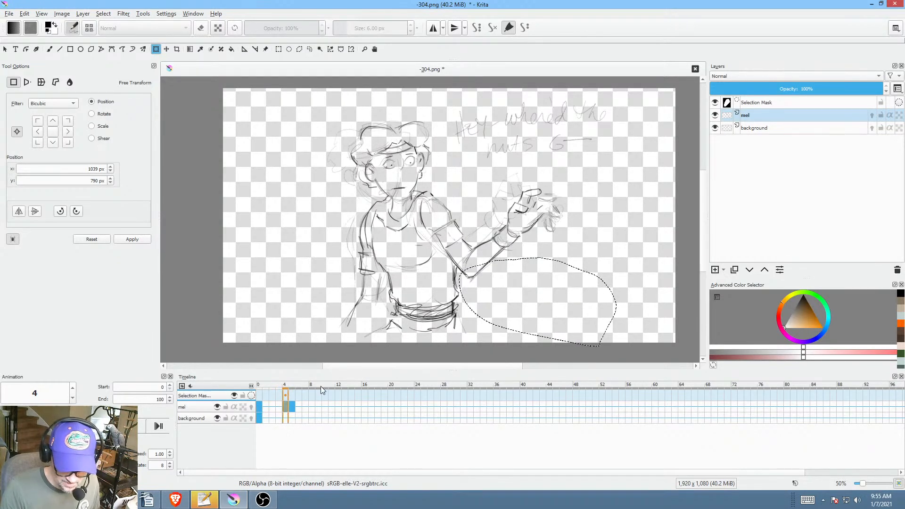
key(l)
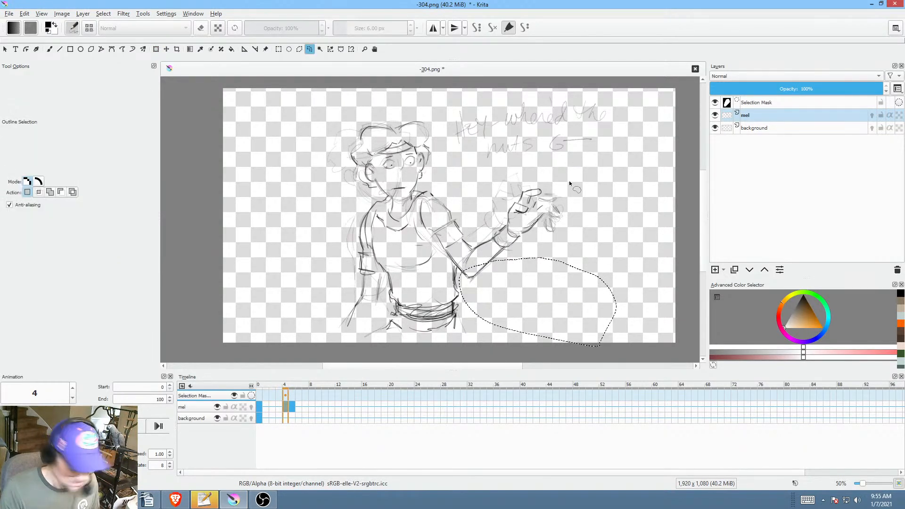
mouse_move(574, 178)
mouse_down()
mouse_move(502, 189)
mouse_move(471, 280)
mouse_move(573, 179)
mouse_up()
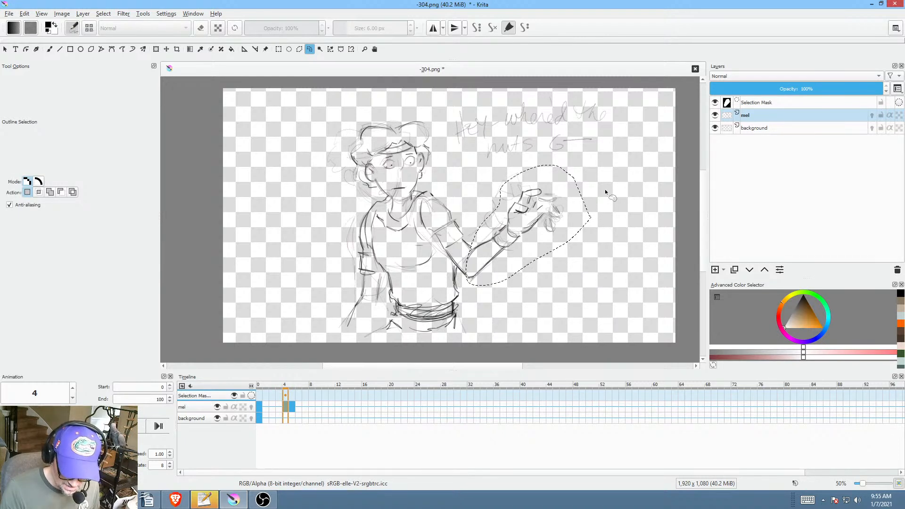
key(ctrl+t)
drag(532, 230, 523, 238)
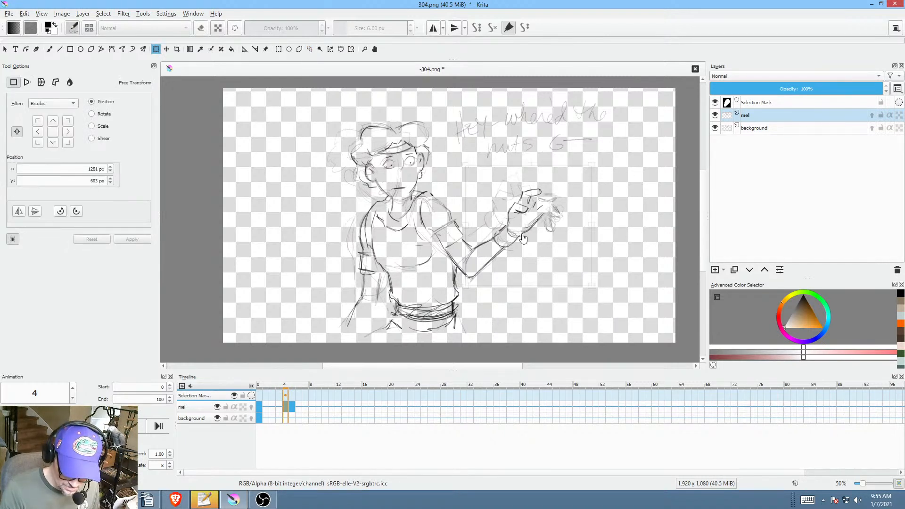
drag(473, 284, 472, 283)
mouse_move(608, 208)
mouse_down()
mouse_move(600, 331)
mouse_move(572, 370)
mouse_move(601, 315)
mouse_up()
key(Return)
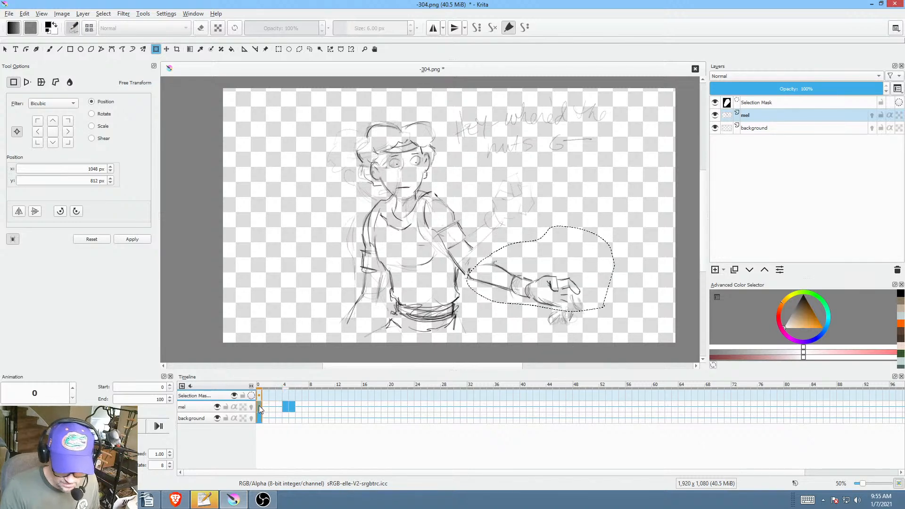
key(space)
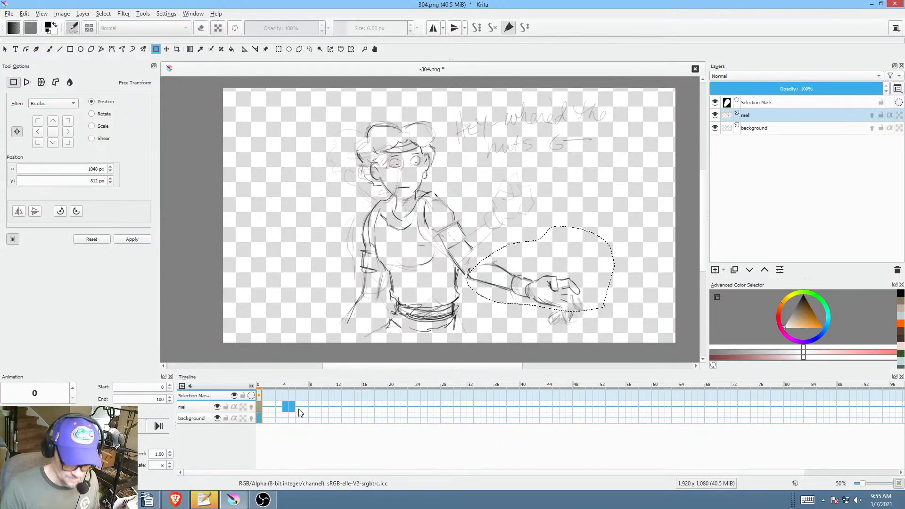
key(ctrl+shift+a)
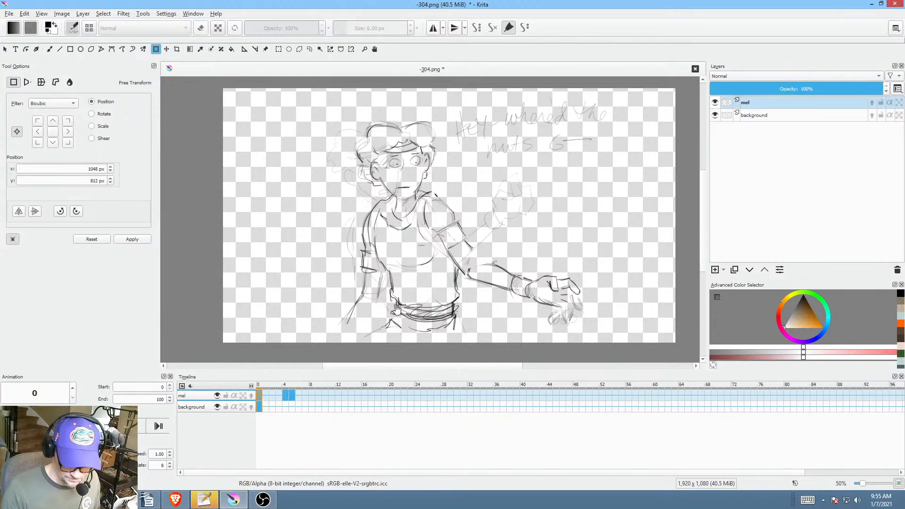
Step: Play the animation repeatedly from frame 0 to check the forearm swing between the poses
scroll(348, 363, up, 3)
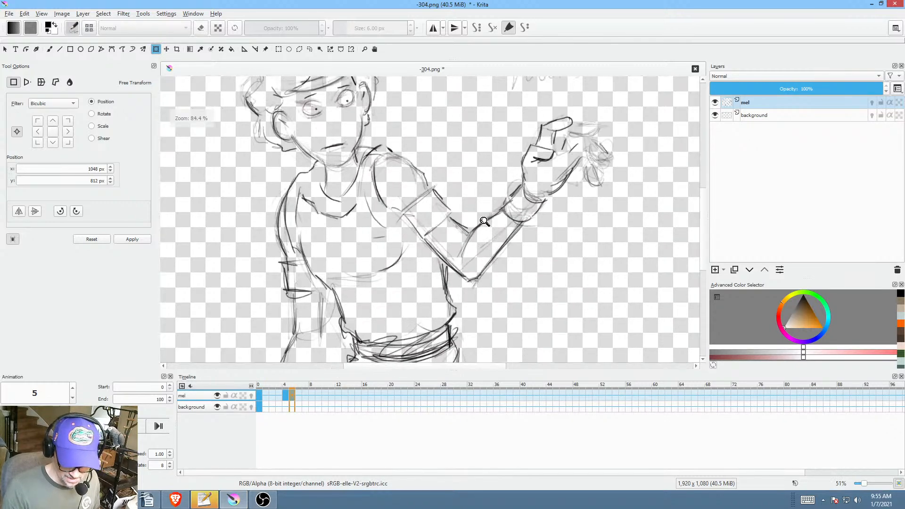
click(261, 396)
key(space)
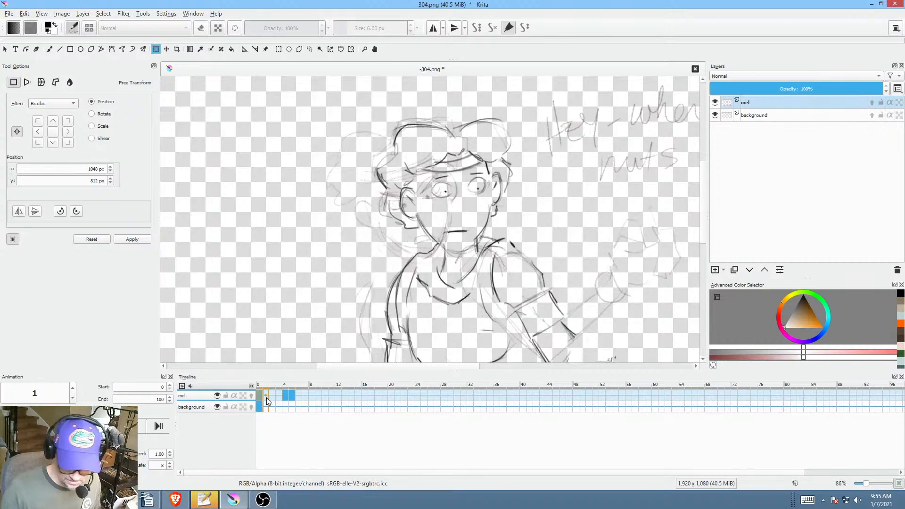
key(space)
key(space)
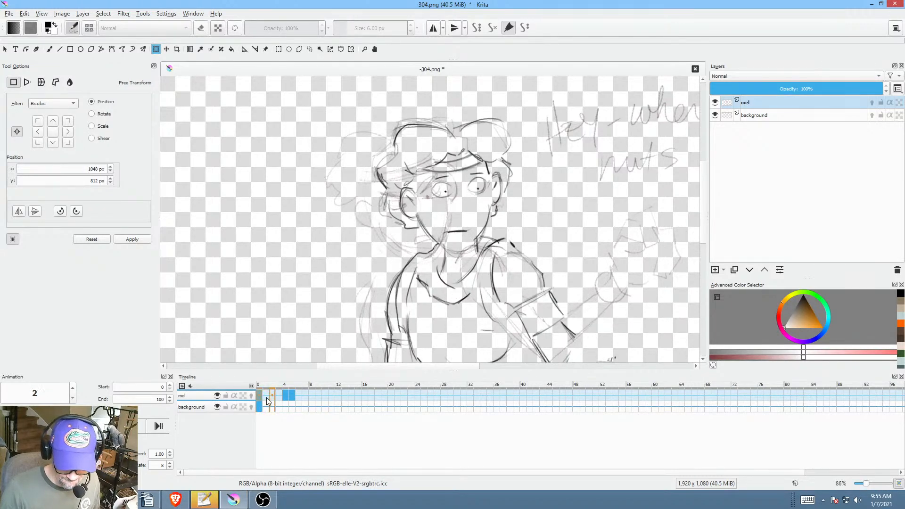
key(space)
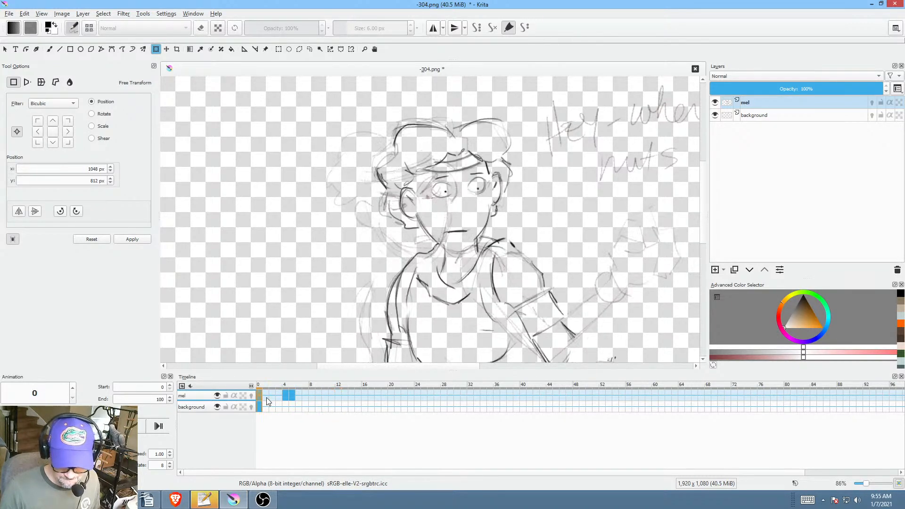
key(space)
key(space)
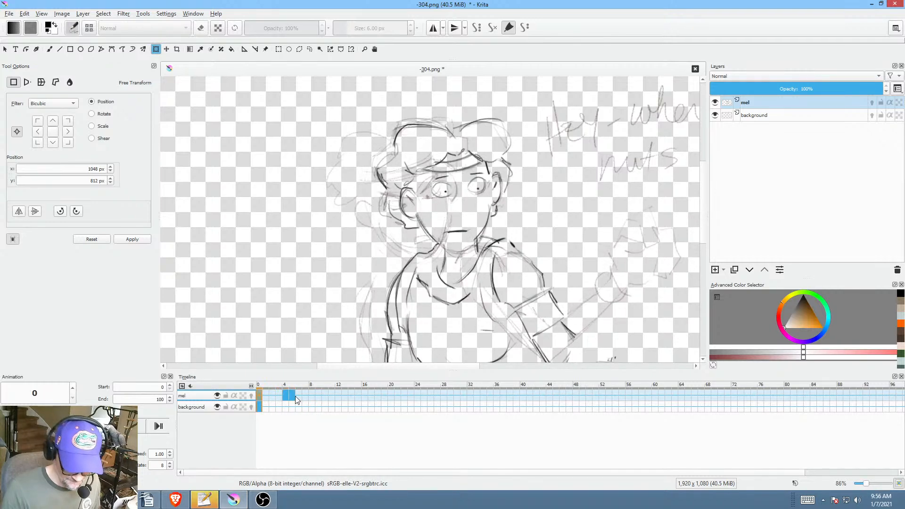
Step: Hide the background layer to see the face at frame 4 without the underlying sketch
click(286, 396)
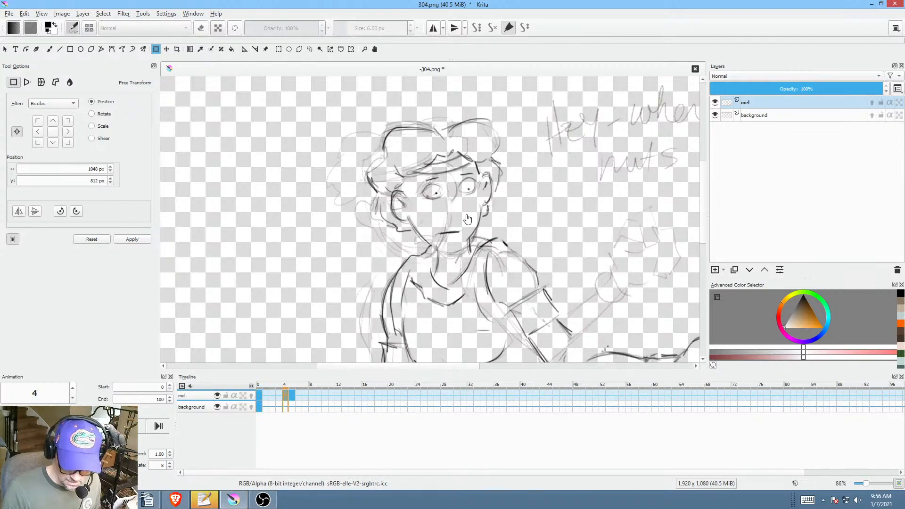
scroll(474, 284, up, 4)
drag(474, 284, 476, 288)
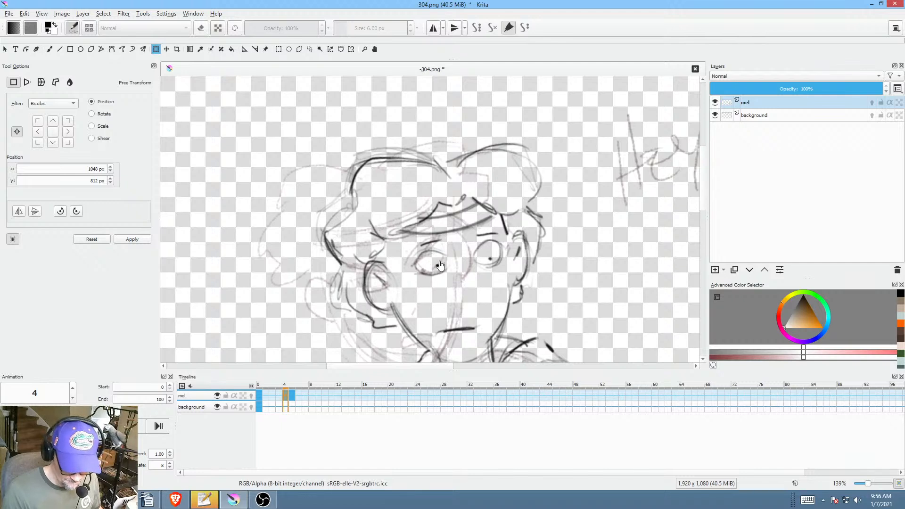
click(716, 115)
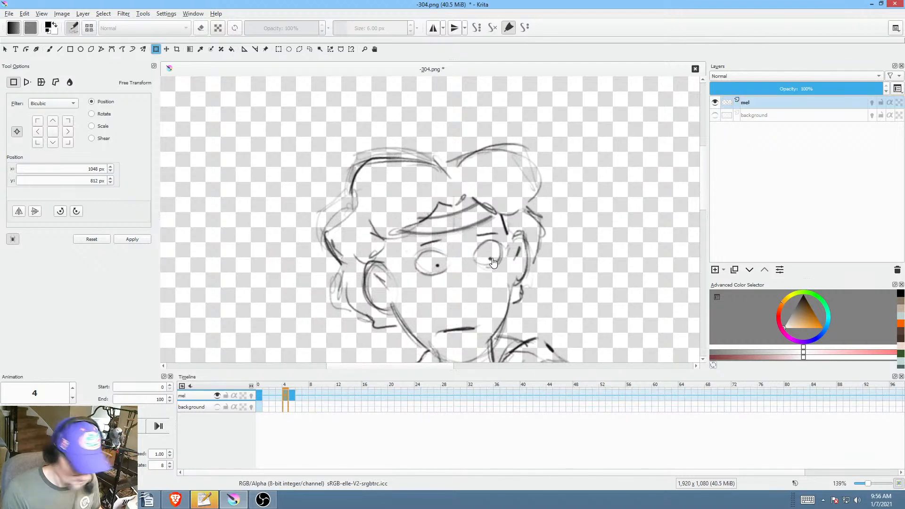
Step: Redraw the eyes at frame 5 with lowered upper lids and thick, inward-slanting brows, playing back the new expression
click(292, 395)
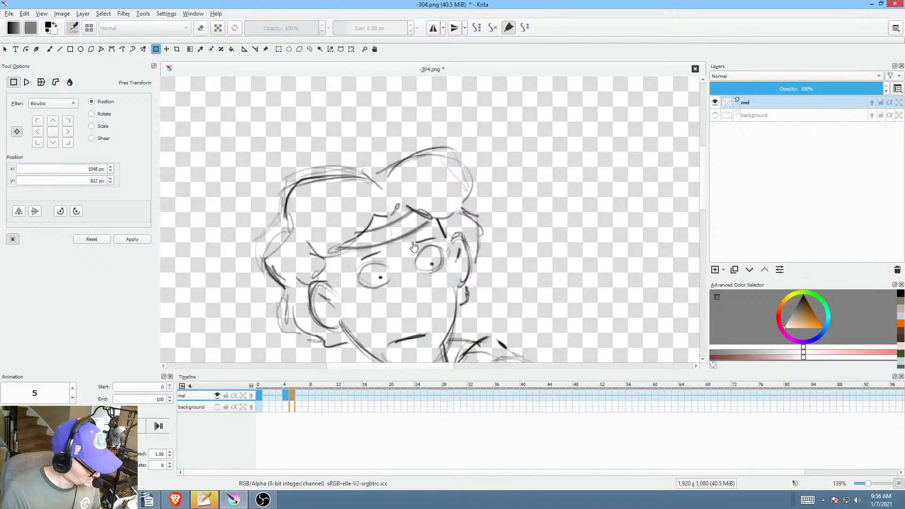
key(b)
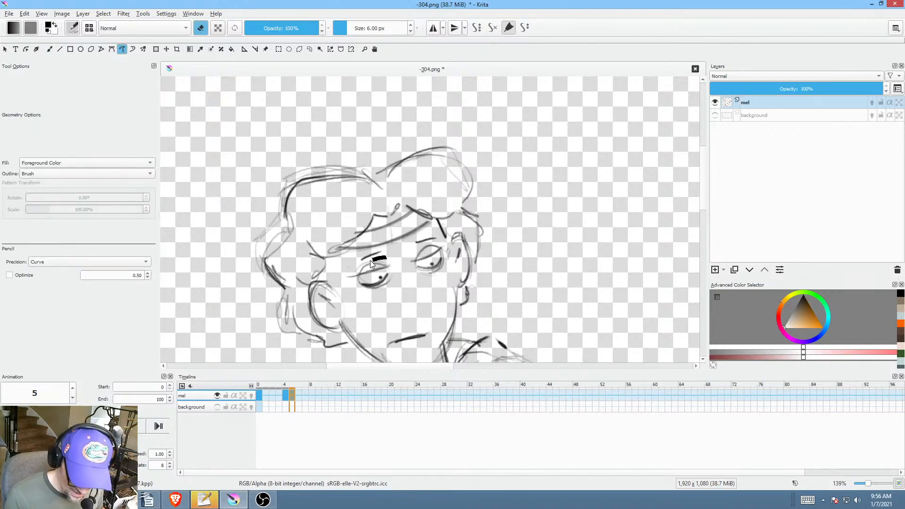
drag(370, 260, 391, 266)
drag(441, 244, 439, 242)
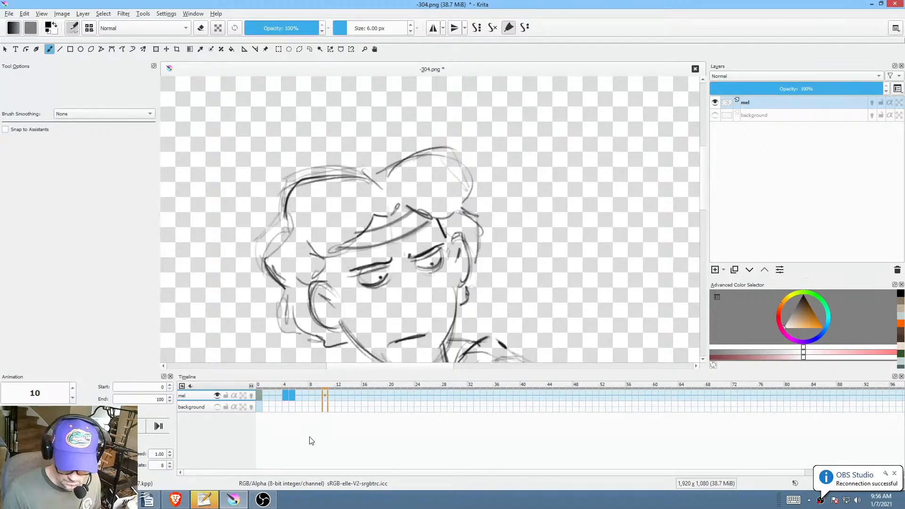
key(space)
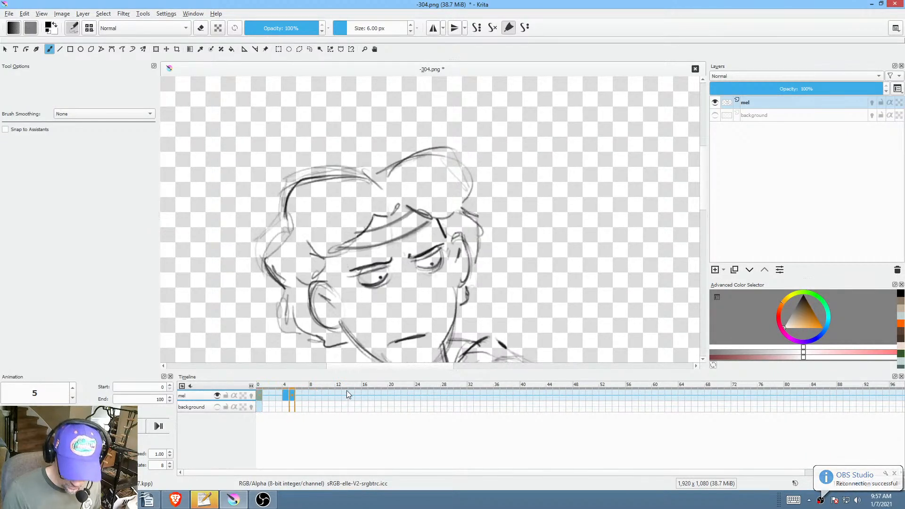
Step: Make a closed-eye drawing at frame 10 by erasing the upper lids and pupils, keeping the brows and lower lid lines
click(330, 386)
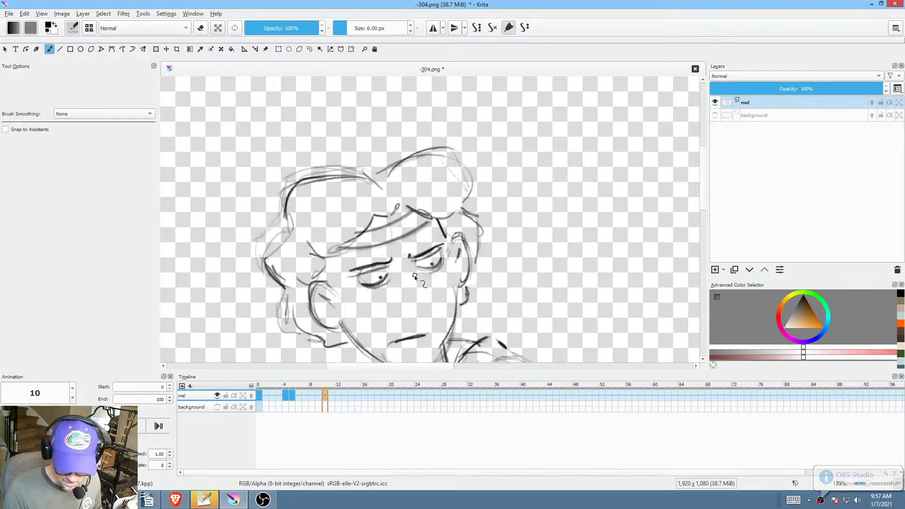
scroll(415, 275, up, 5)
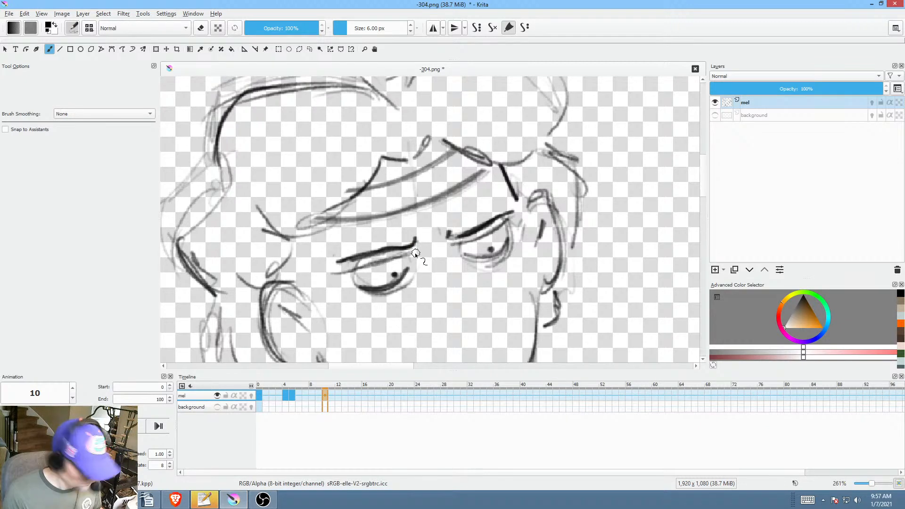
key(p)
key(e)
mouse_move(419, 251)
mouse_down()
mouse_move(351, 265)
mouse_move(345, 290)
mouse_move(385, 285)
mouse_move(411, 272)
mouse_up()
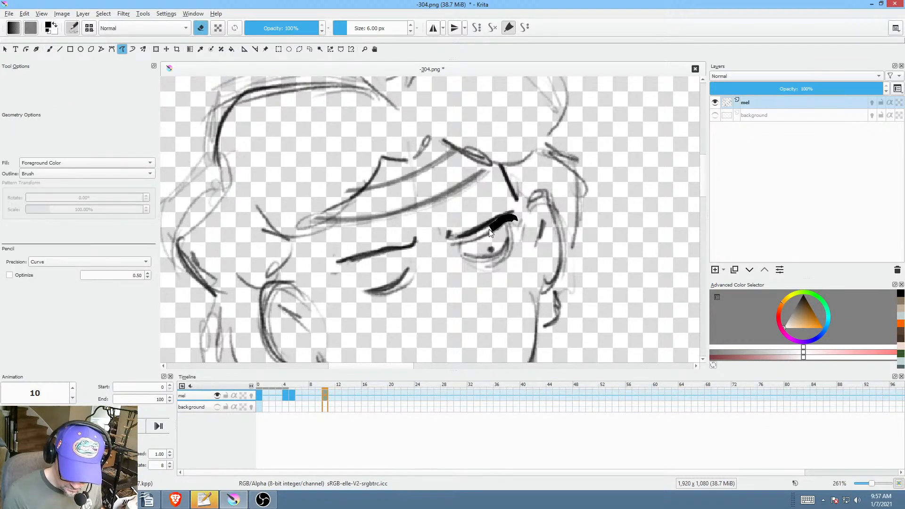
mouse_move(472, 255)
mouse_down()
mouse_move(516, 228)
mouse_move(501, 249)
mouse_up()
Step: Copy the open-eye keyframe from frame 5 to frames 11 and 13, and the closed-eye keyframe from frame 10 to frame 12
drag(291, 394, 339, 396)
click(325, 395)
click(330, 395)
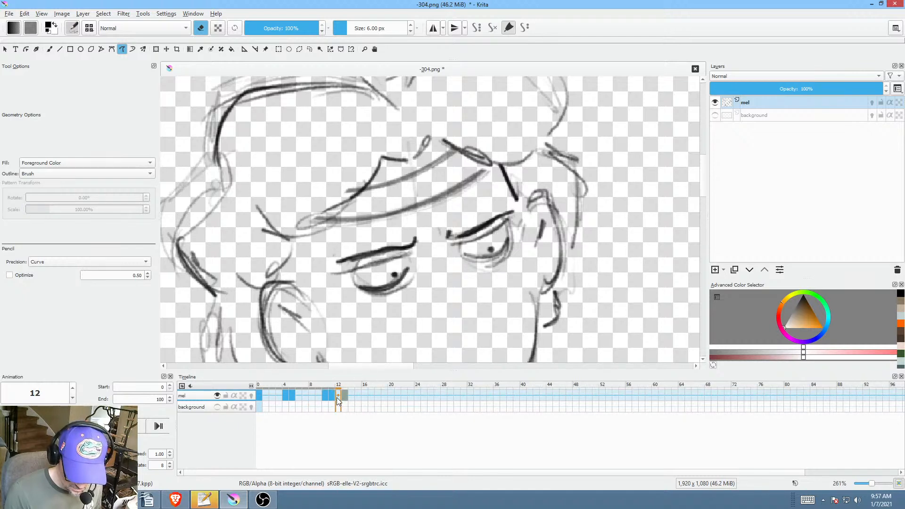
click(327, 395)
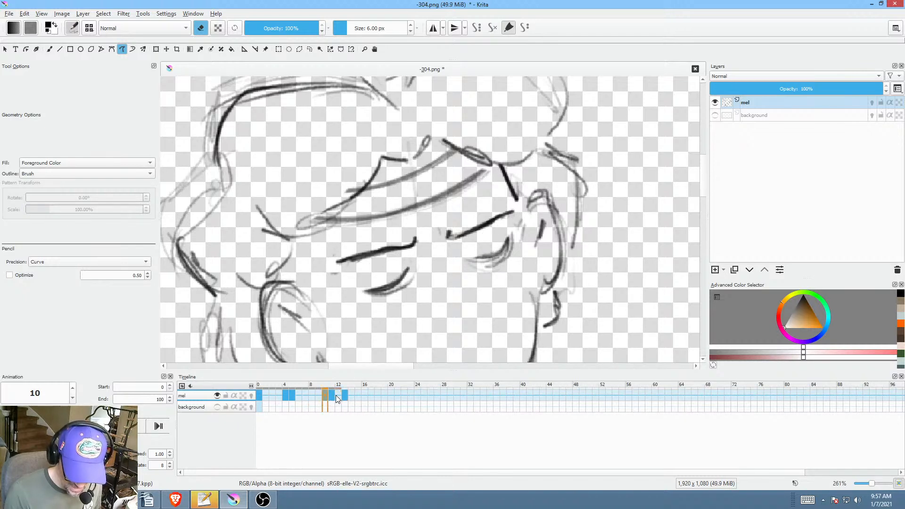
click(334, 396)
click(343, 393)
click(338, 399)
click(323, 397)
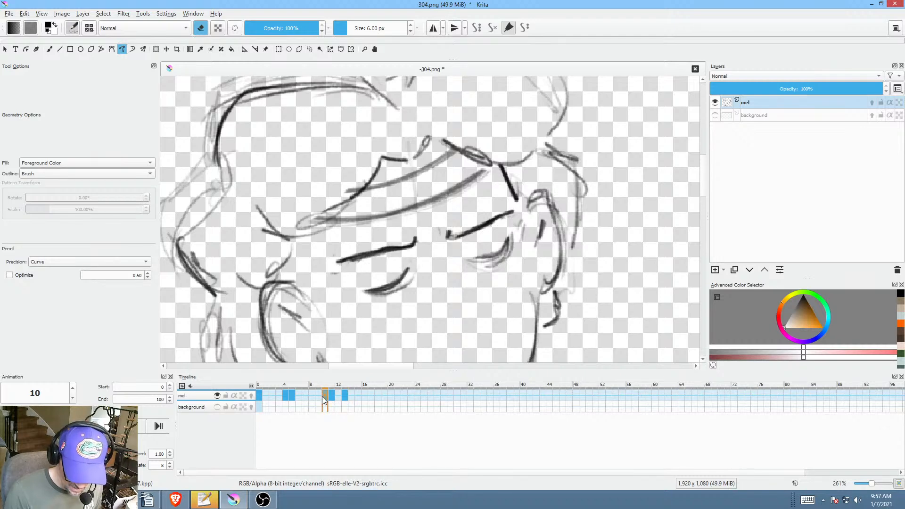
drag(322, 397, 339, 401)
Step: Play the animation from frames 9 and 0 to check the double blink's timing
click(316, 396)
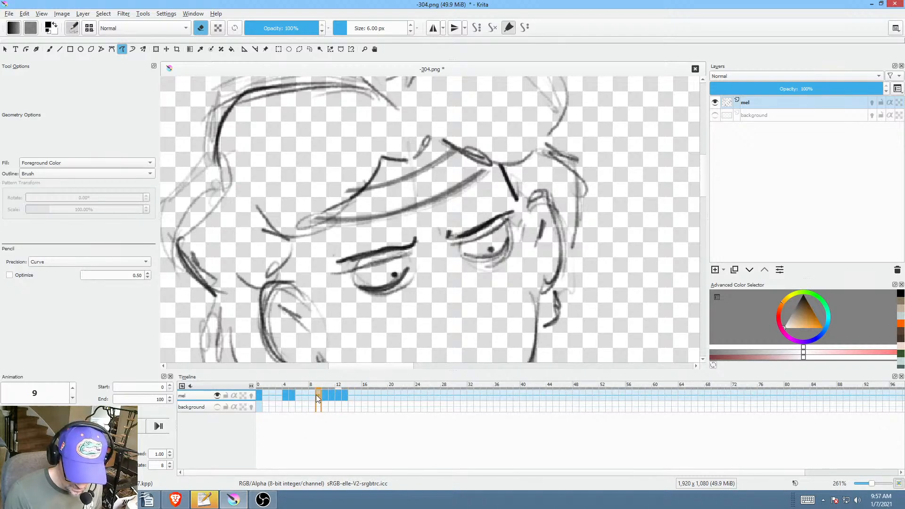
key(space)
key(space)
drag(496, 250, 452, 262)
click(263, 393)
key(space)
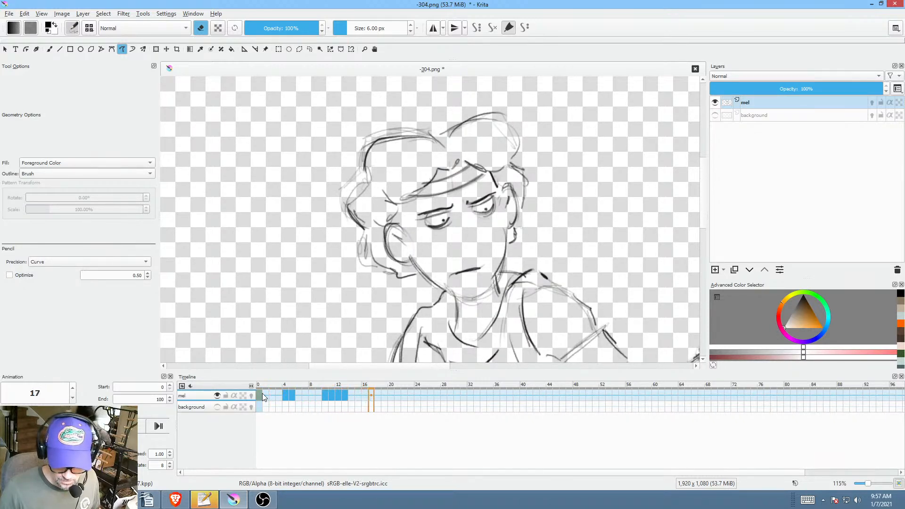
Step: Play the animation from frame 0 in a wider view to check the pause before the blink
key(space)
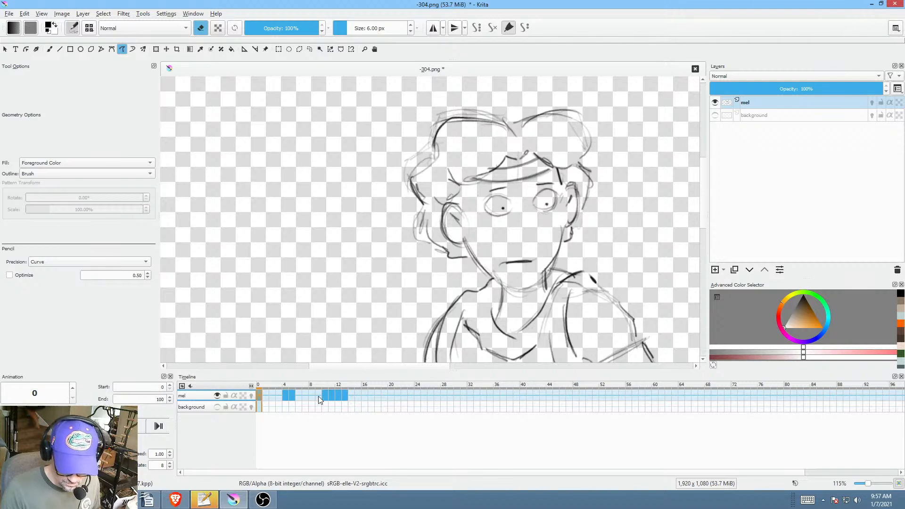
mouse_move(514, 246)
mouse_down()
mouse_move(473, 242)
mouse_move(494, 263)
mouse_move(482, 236)
mouse_up()
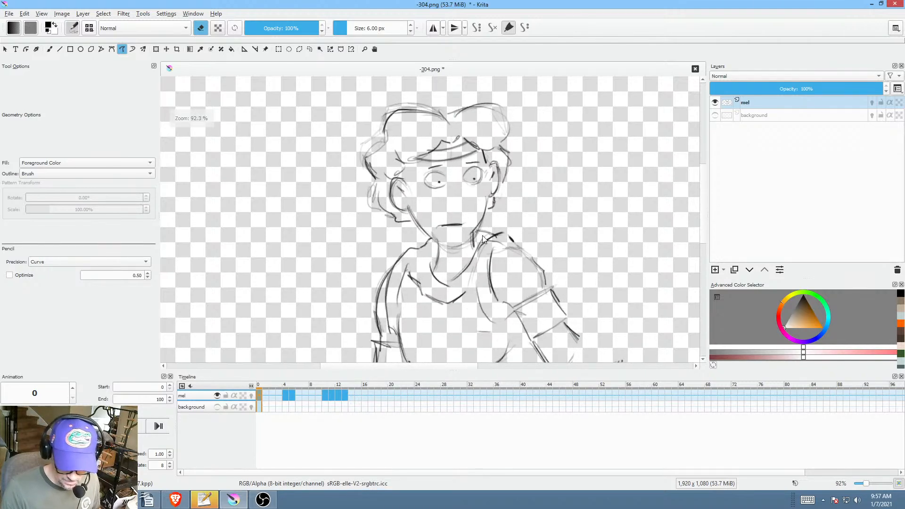
key(space)
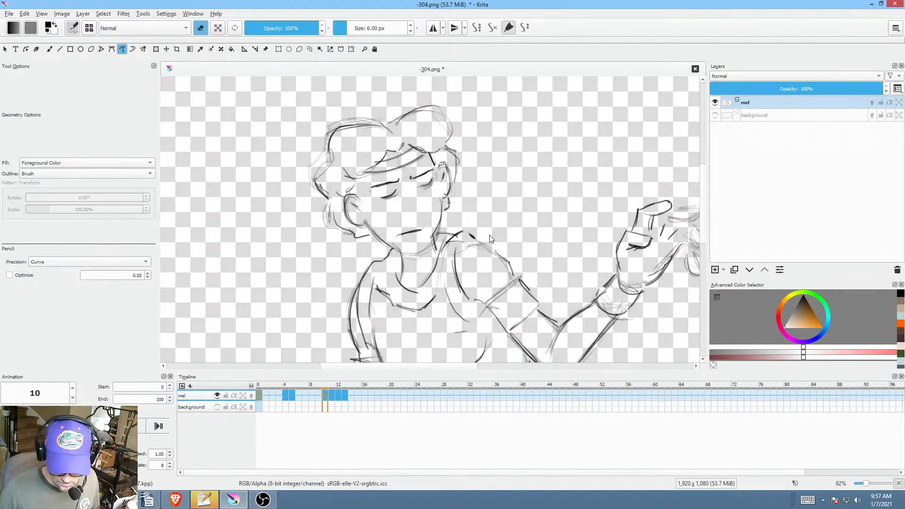
key(space)
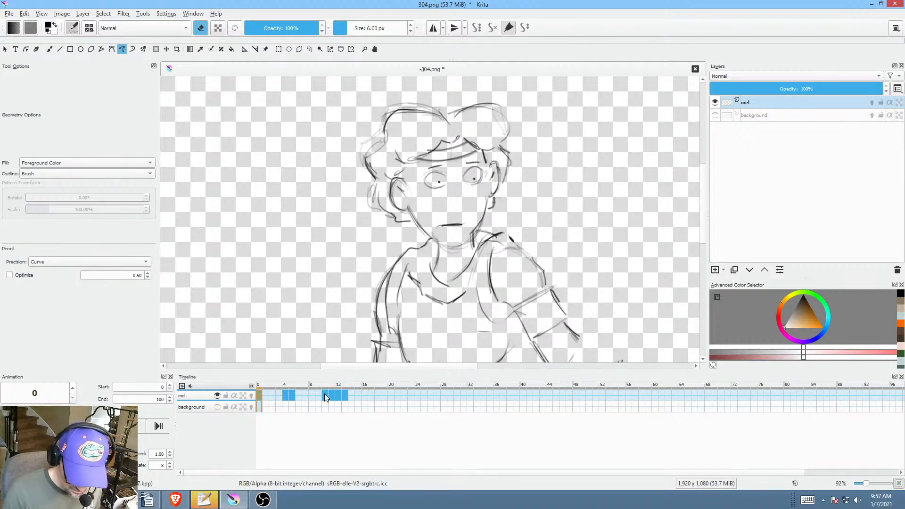
Step: Move the four blink keyframes two frames later to frames 12 to 15, and play back from frame 3
drag(325, 394, 340, 397)
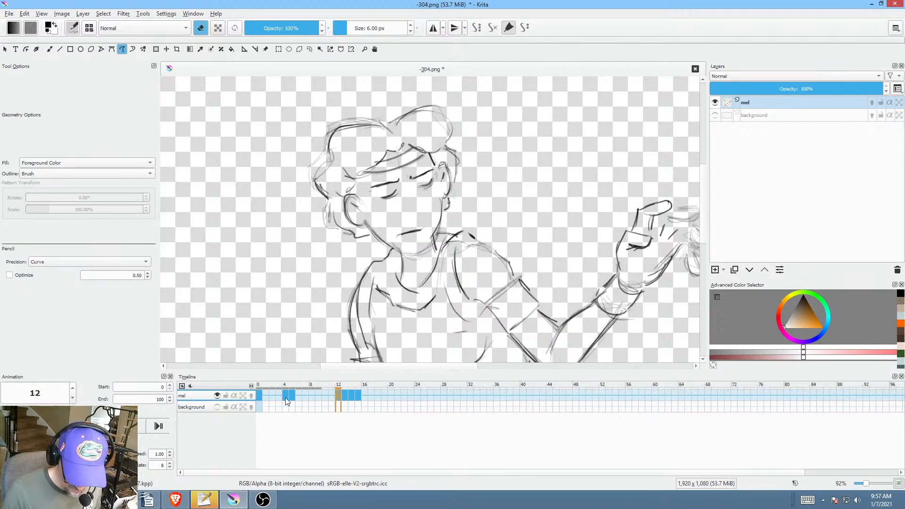
click(282, 384)
key(space)
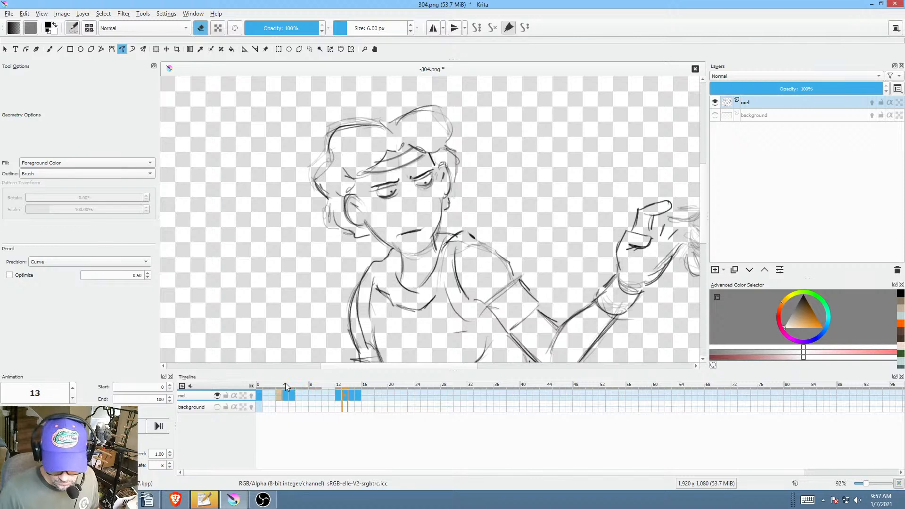
key(space)
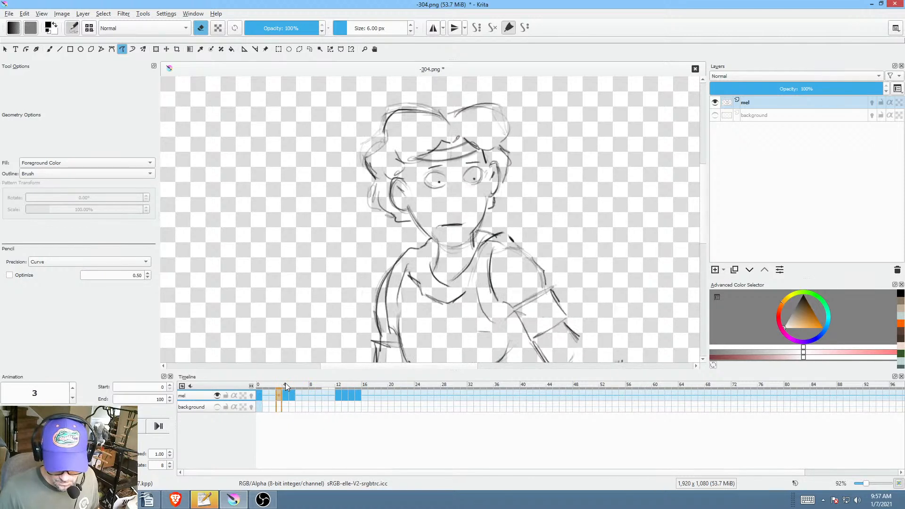
Step: Delete the second blink's keyframes at frames 14 and 15, and play the single blink from the start
click(353, 395)
shift+click(358, 395)
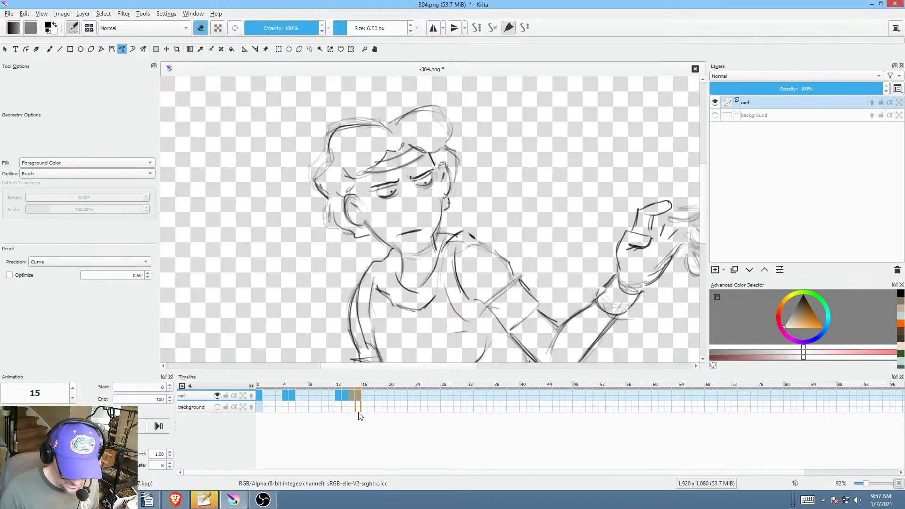
key(Delete)
click(258, 395)
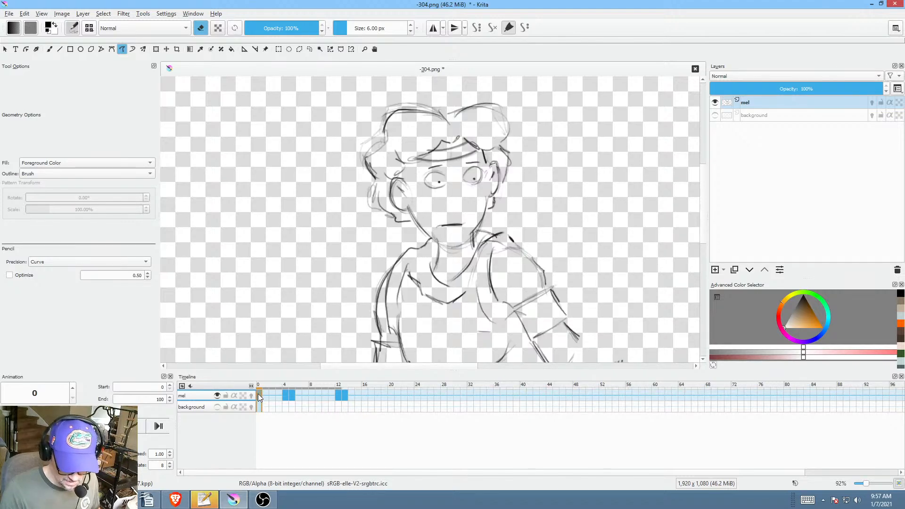
scroll(505, 270, down, 2)
key(Right)
key(Right)
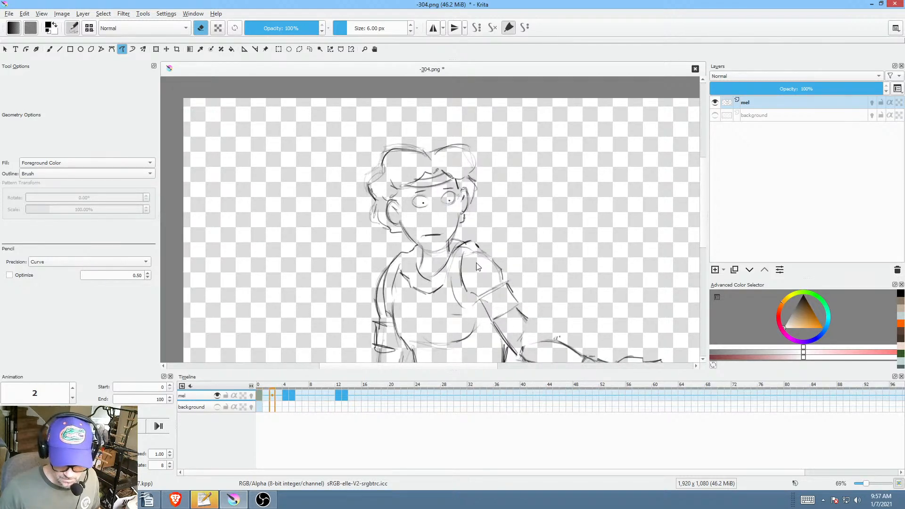
key(space)
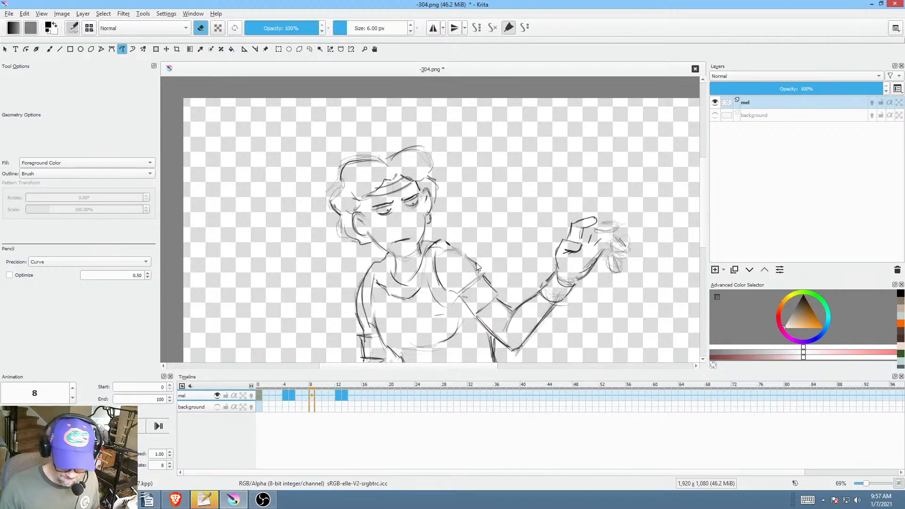
key(space)
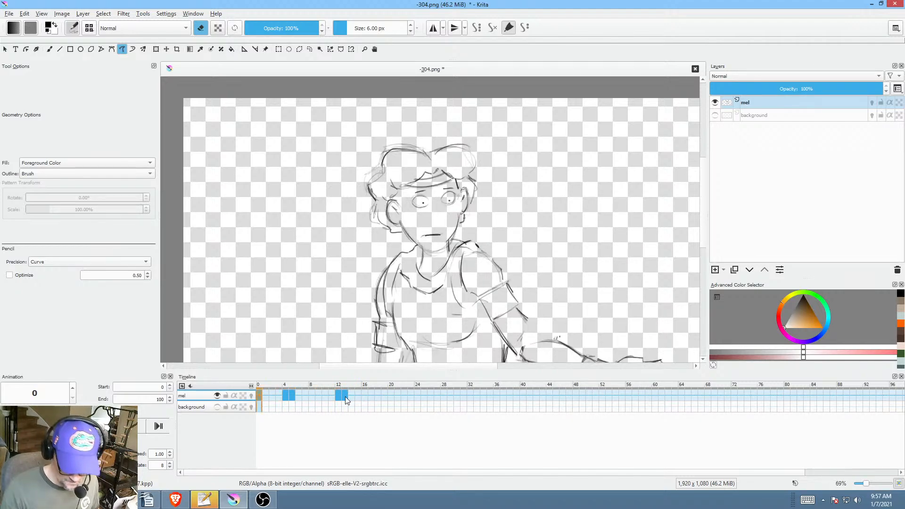
Step: Move the open-eye keyframe from frame 13 to frame 14 to hold the closed eyes one frame longer
mouse_move(345, 395)
mouse_down()
mouse_move(348, 407)
mouse_move(353, 398)
mouse_up()
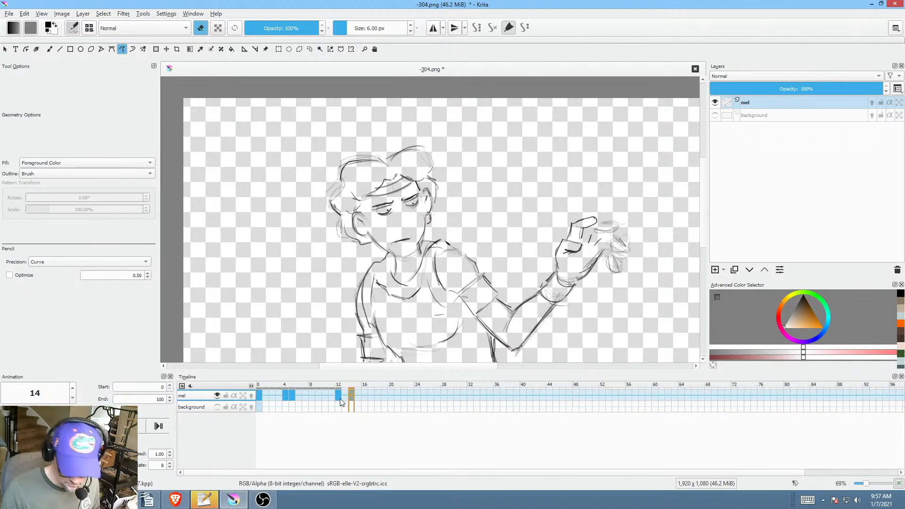
mouse_move(395, 275)
mouse_down()
mouse_move(419, 251)
mouse_move(424, 207)
mouse_up()
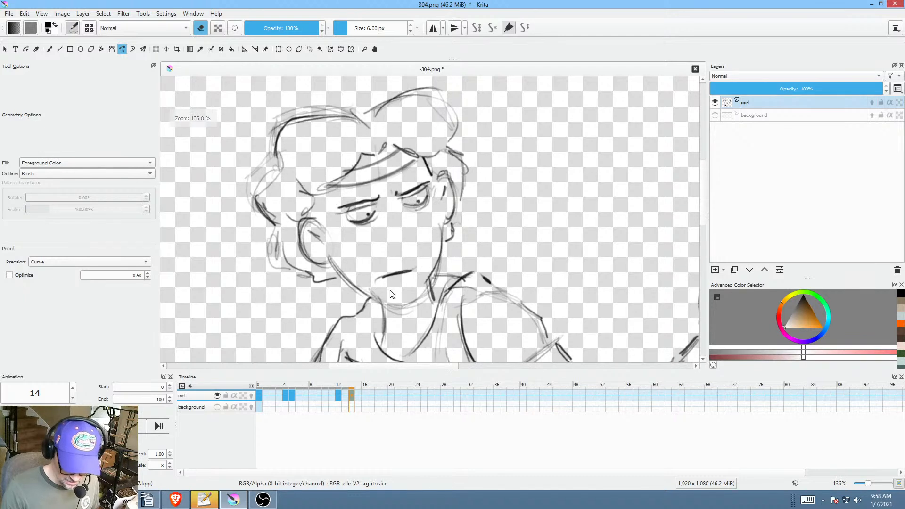
click(335, 395)
Step: Draw a small nose line on the face at frame 5 with the freehand brush, and play back from frame 0
click(293, 394)
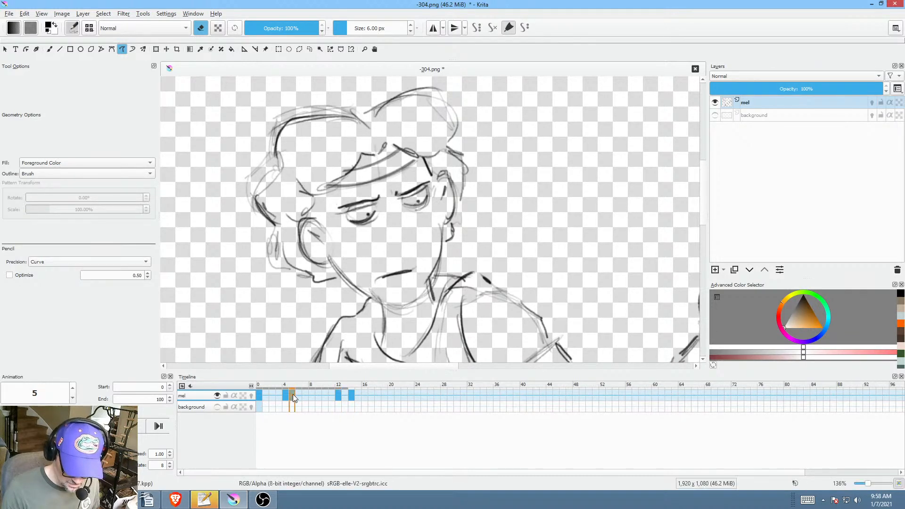
key(b)
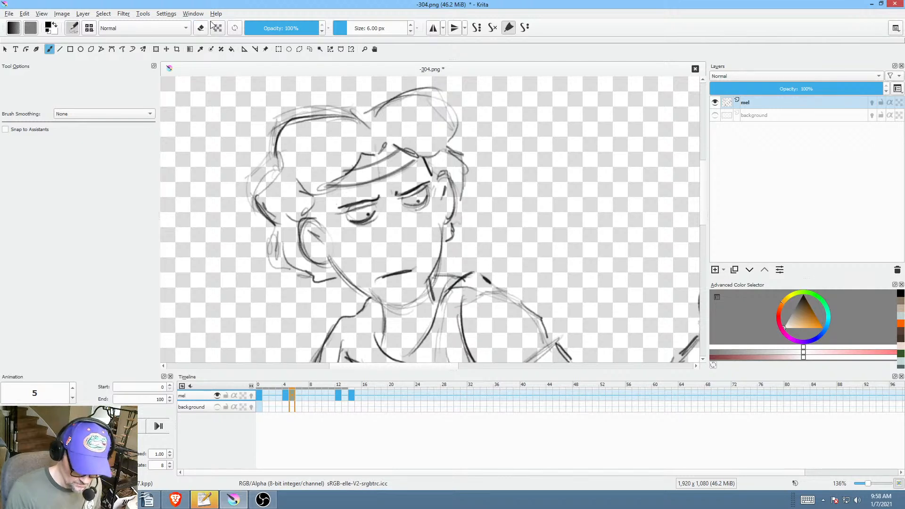
drag(409, 236, 404, 242)
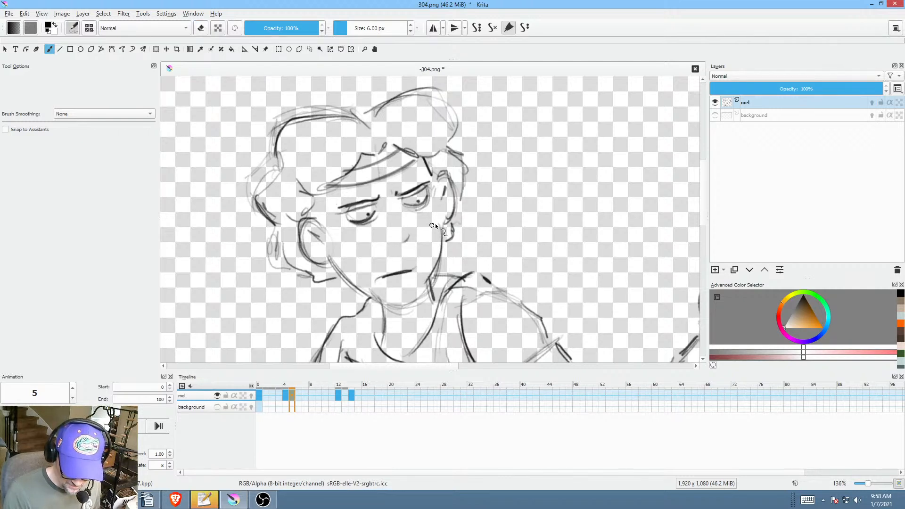
click(259, 393)
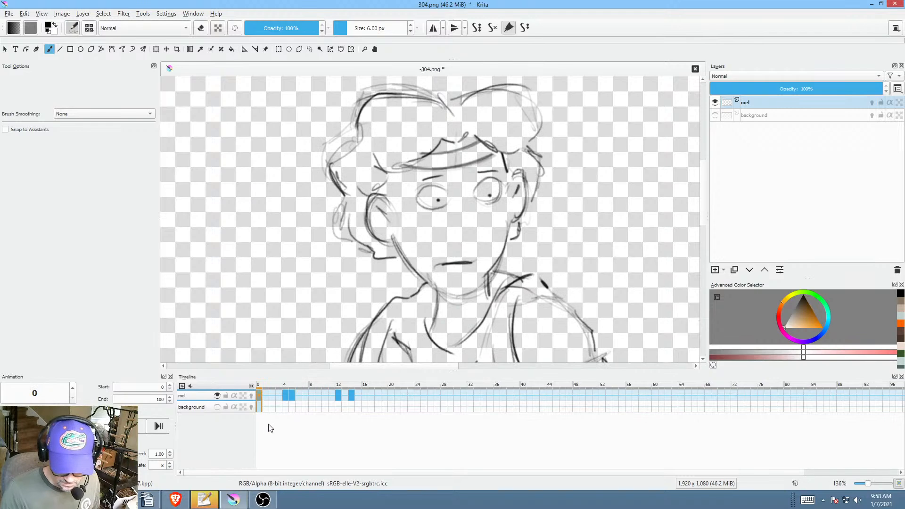
key(space)
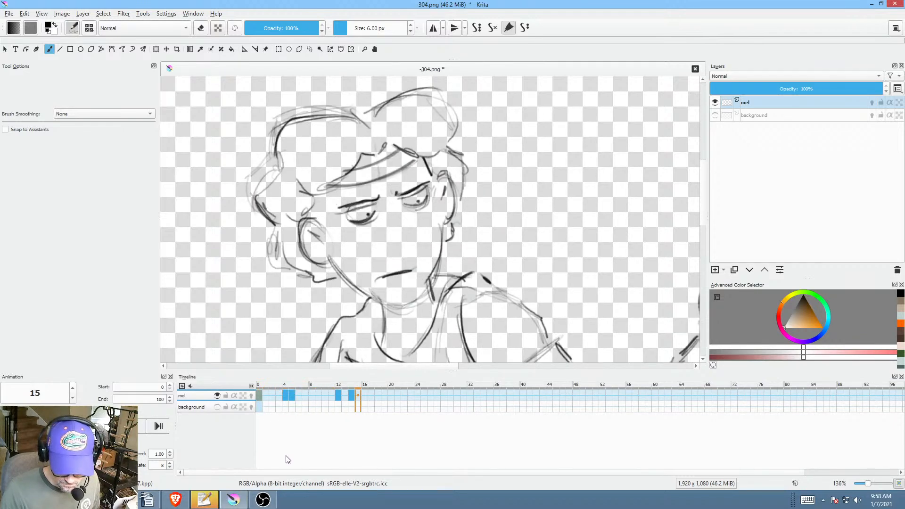
key(space)
click(339, 397)
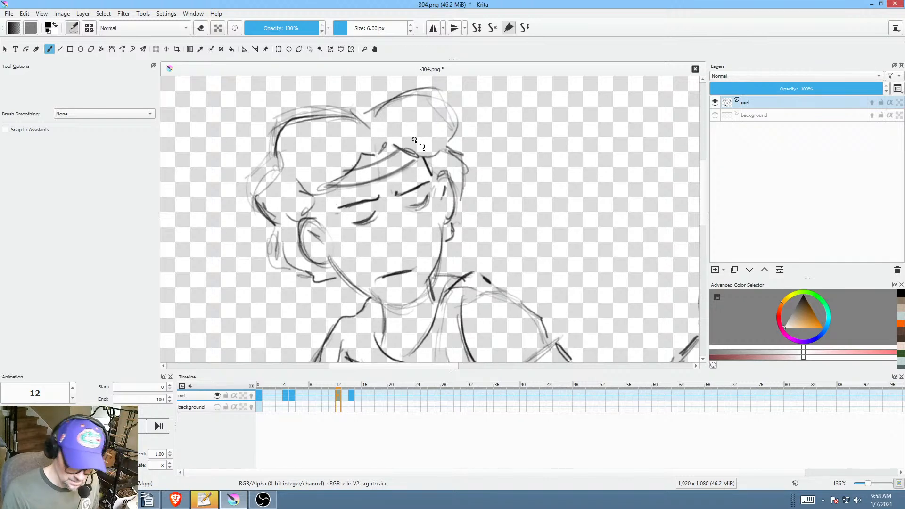
key(ctrl+t)
right_click(416, 183)
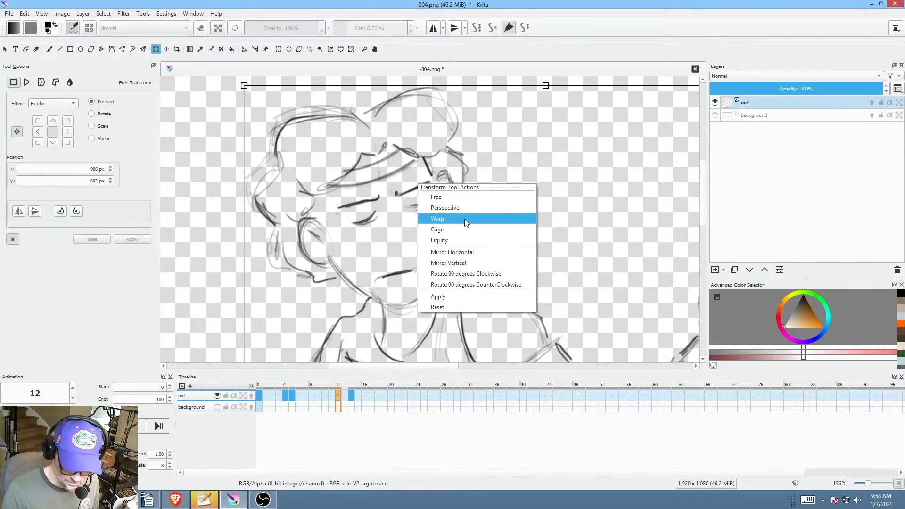
click(461, 242)
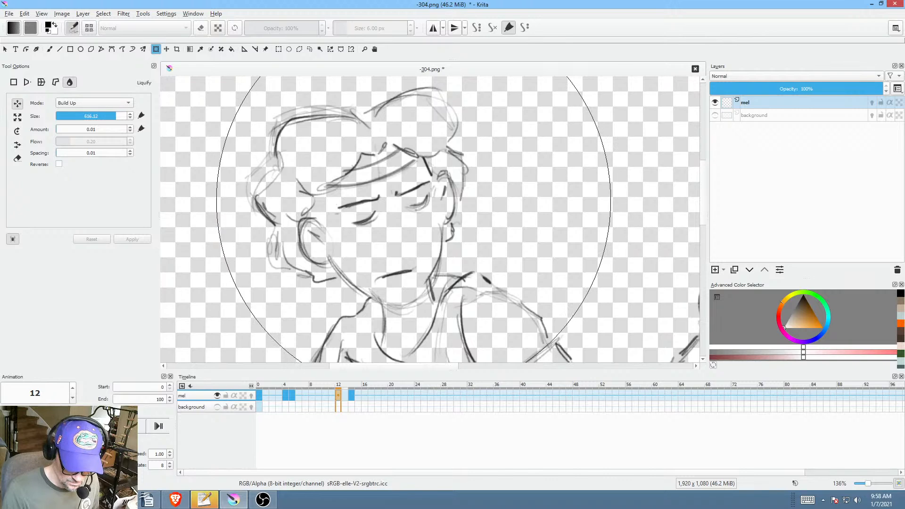
mouse_move(413, 200)
shift+mouse_down()
mouse_move(246, 203)
mouse_move(385, 203)
mouse_move(385, 189)
mouse_move(373, 214)
mouse_move(402, 213)
shift+mouse_up()
key(ctrl+z)
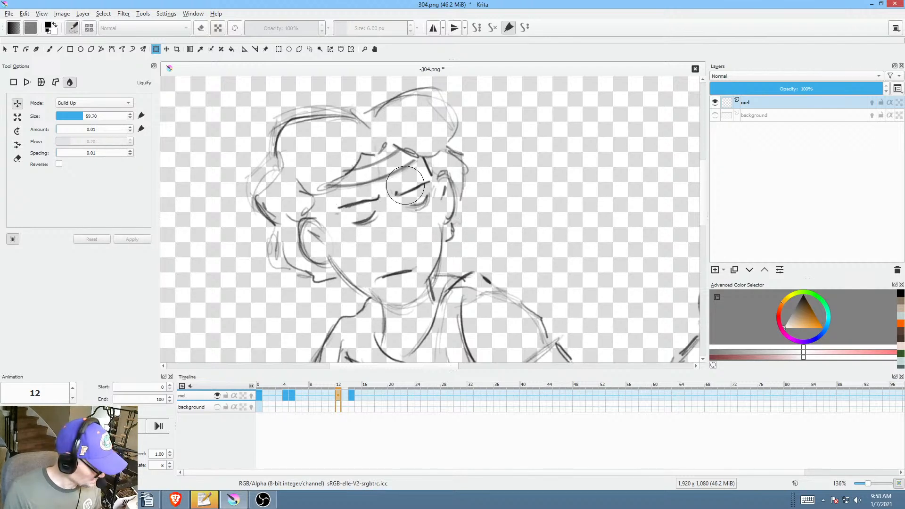
Step: Erase both brows and the closed-eye lines from the face at frame 12
key(b)
key(e)
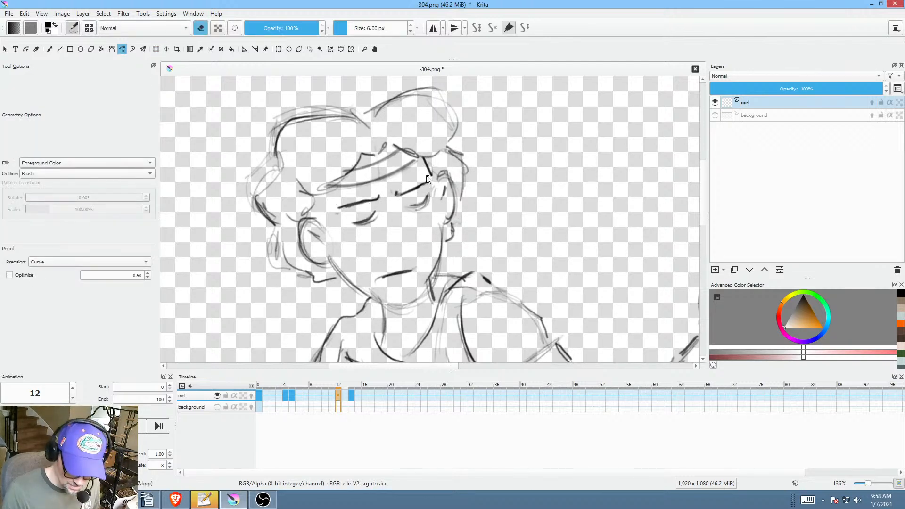
mouse_move(427, 178)
mouse_down()
mouse_move(331, 206)
mouse_move(407, 197)
mouse_move(431, 183)
mouse_move(341, 228)
mouse_move(458, 181)
mouse_up()
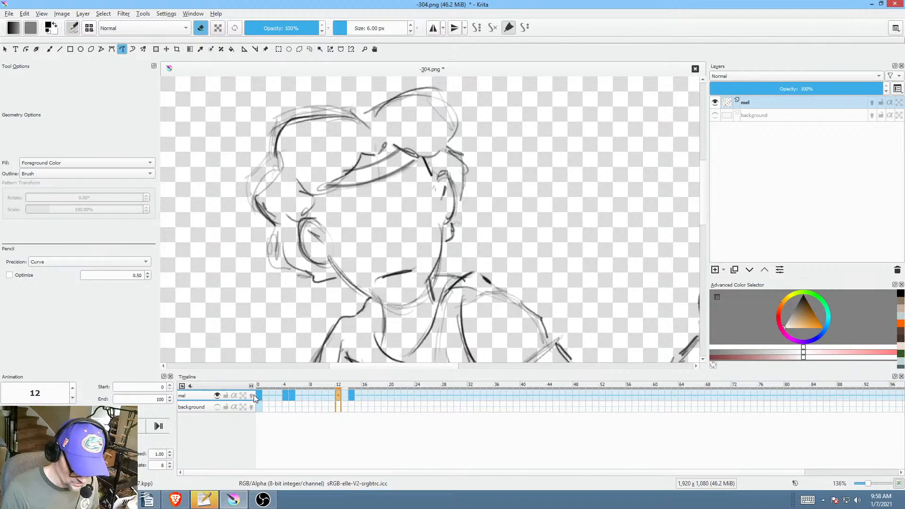
Step: Draw a matching nose line at frame 12 with a near-black brush, comparing its position with frame 5
key(b)
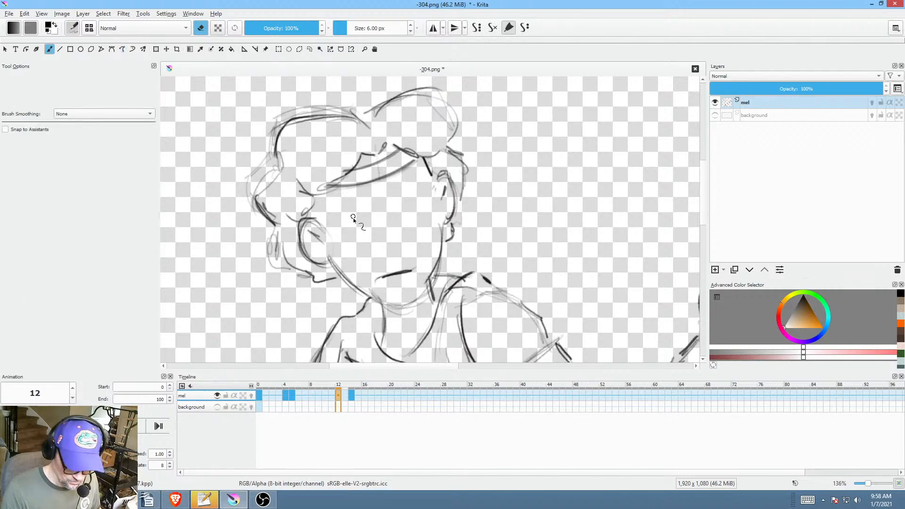
click(202, 28)
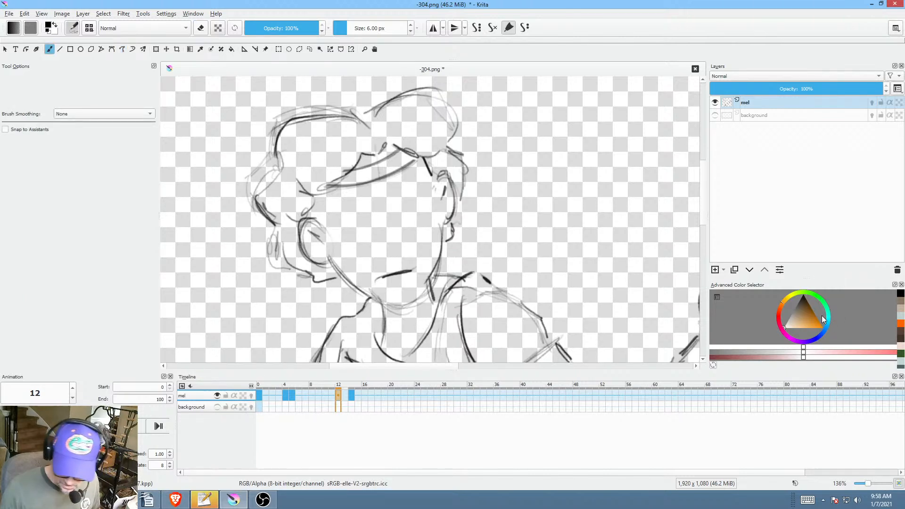
drag(801, 317, 802, 298)
key(comma)
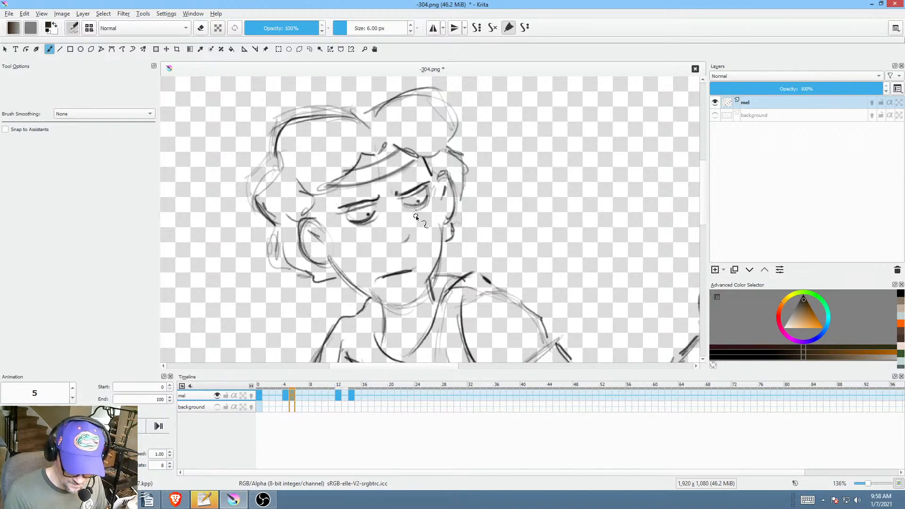
key(period)
key(period)
key(comma)
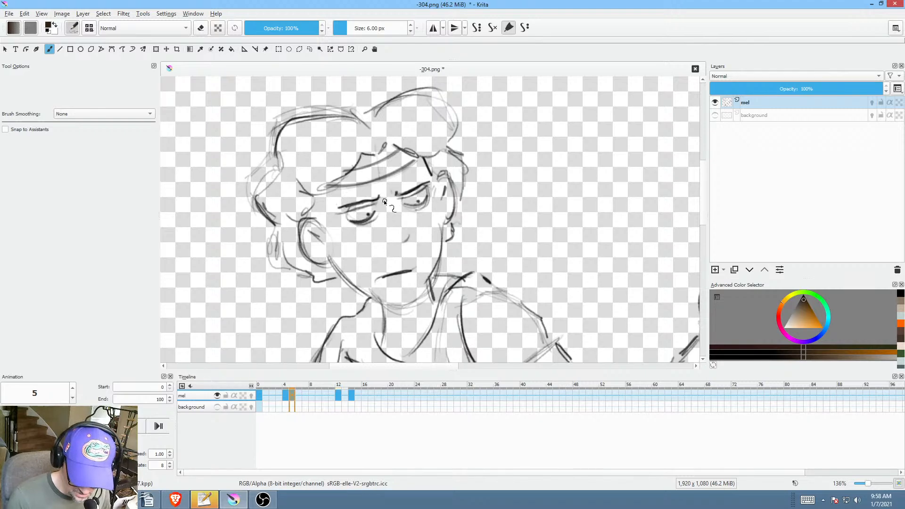
drag(411, 224, 409, 249)
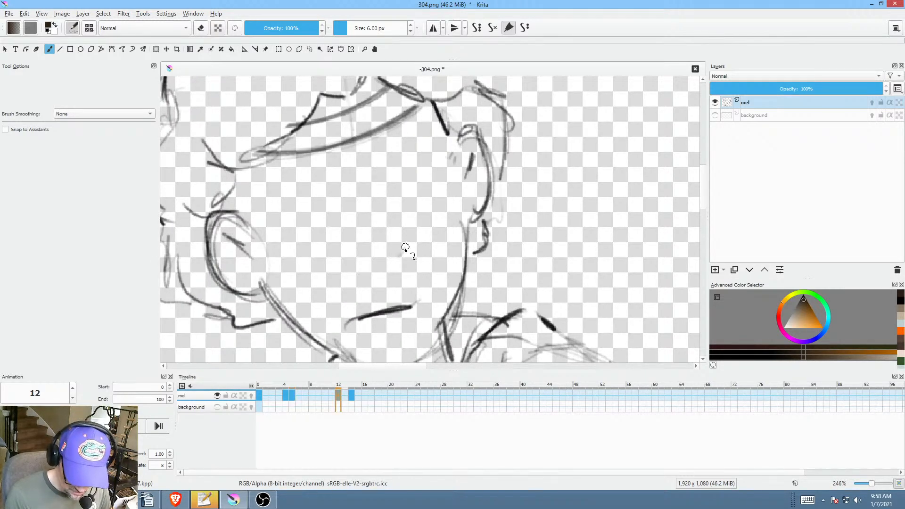
key(comma)
key(period)
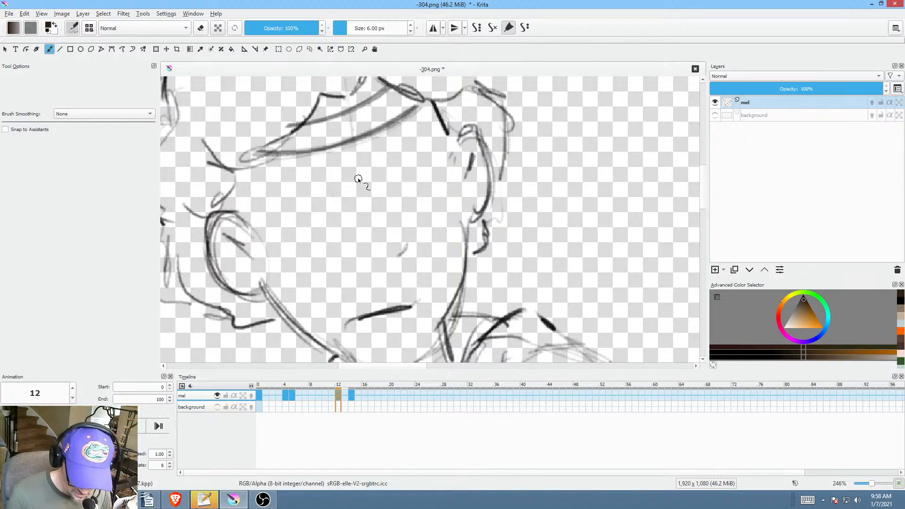
Step: Draw the upper lid lines of both nearly closed eyes at frame 12, comparing their placement with frame 5
drag(362, 182, 289, 195)
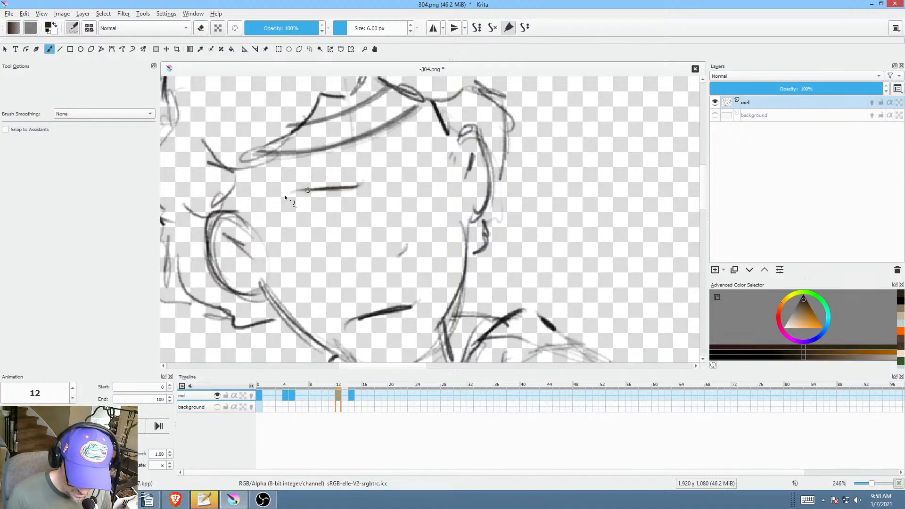
key(comma)
key(period)
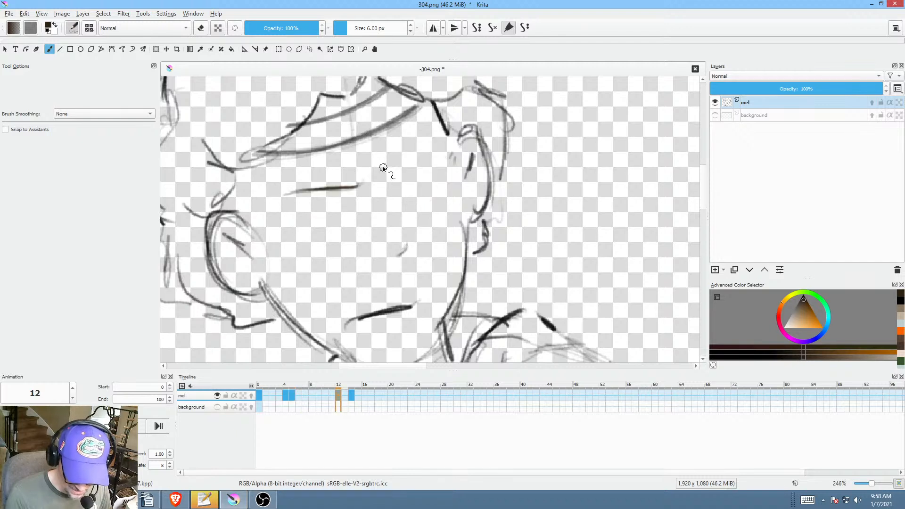
drag(394, 174, 440, 141)
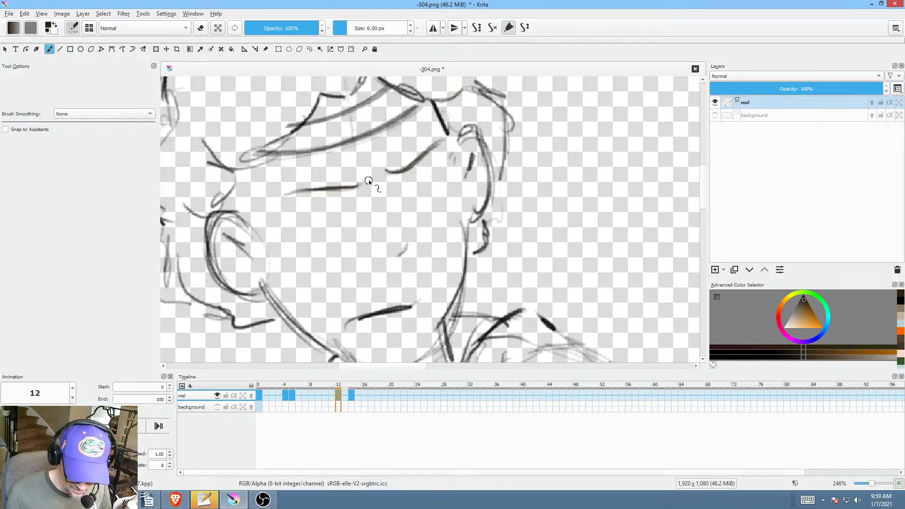
drag(339, 186, 276, 196)
key(comma)
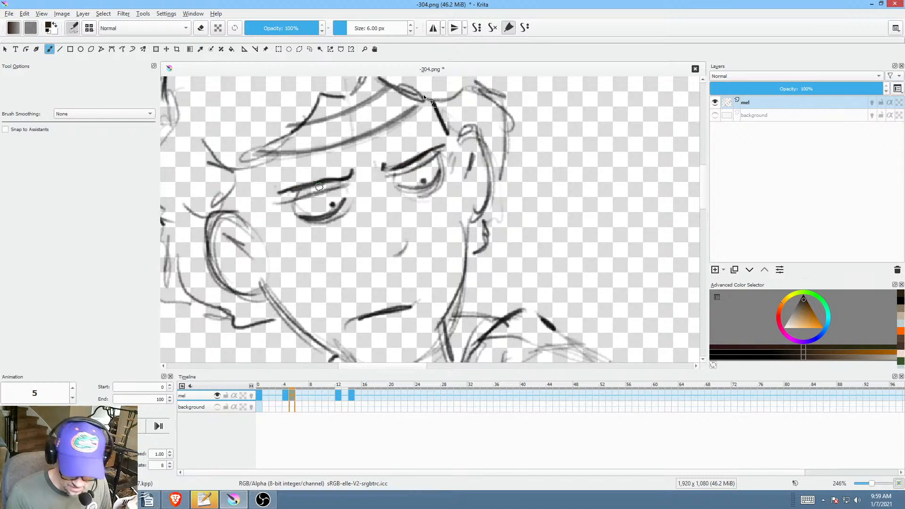
key(period)
key(comma)
key(period)
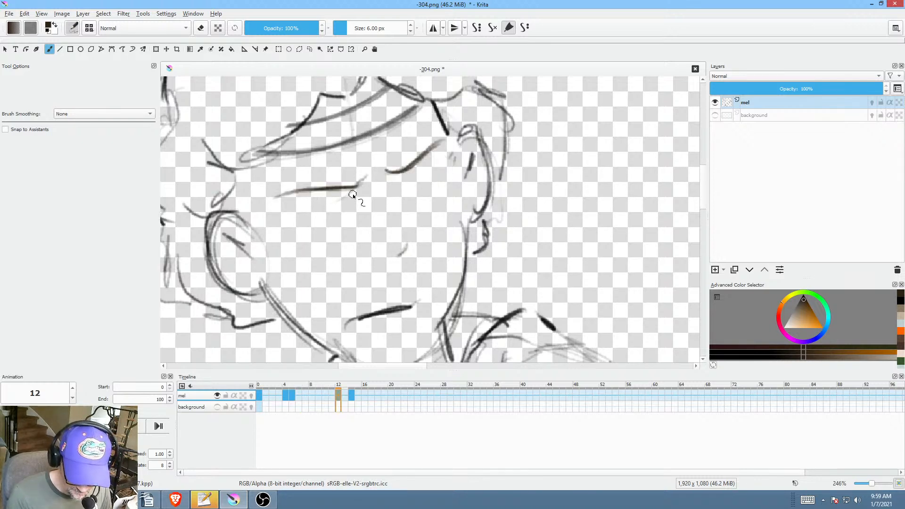
Step: Draw a curved lower lid under the left-hand eye at frame 12, checking it against frame 5
drag(363, 192, 318, 205)
key(comma)
key(period)
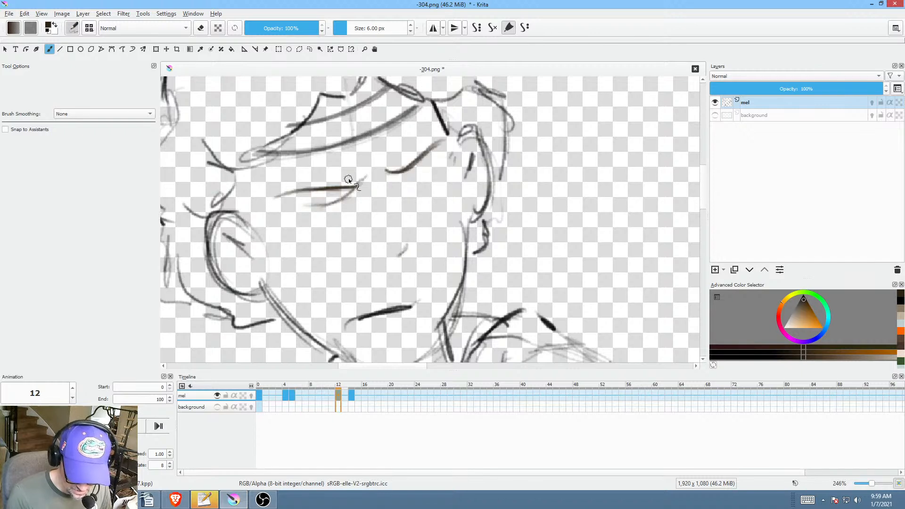
key(comma)
key(period)
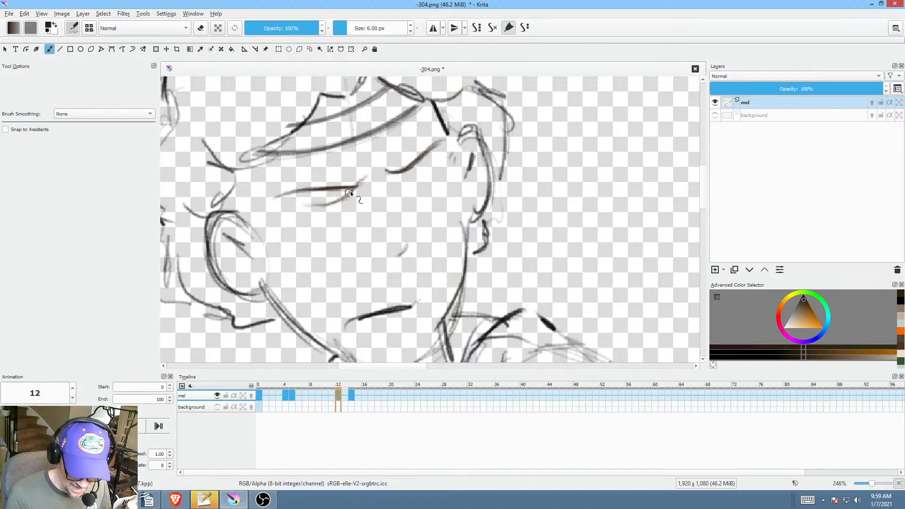
mouse_move(303, 206)
mouse_down()
mouse_move(350, 194)
mouse_move(317, 206)
mouse_up()
key(comma)
key(period)
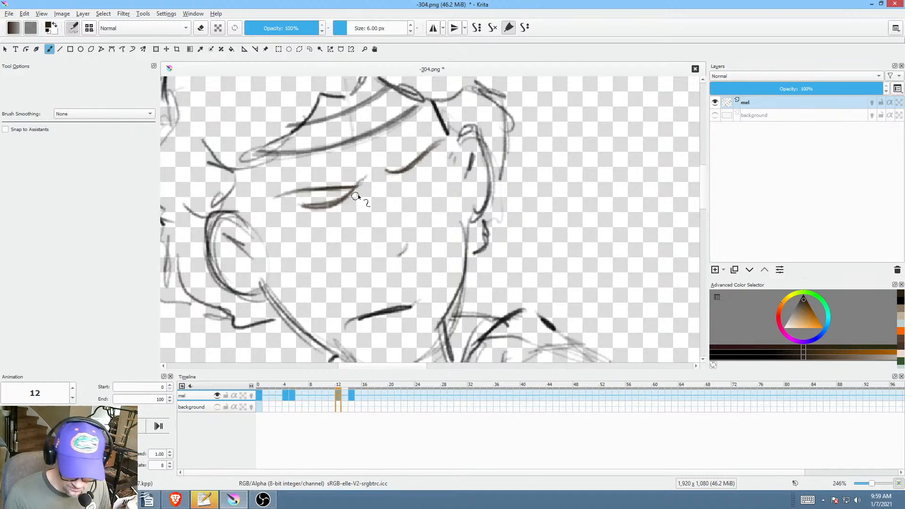
key(comma)
key(period)
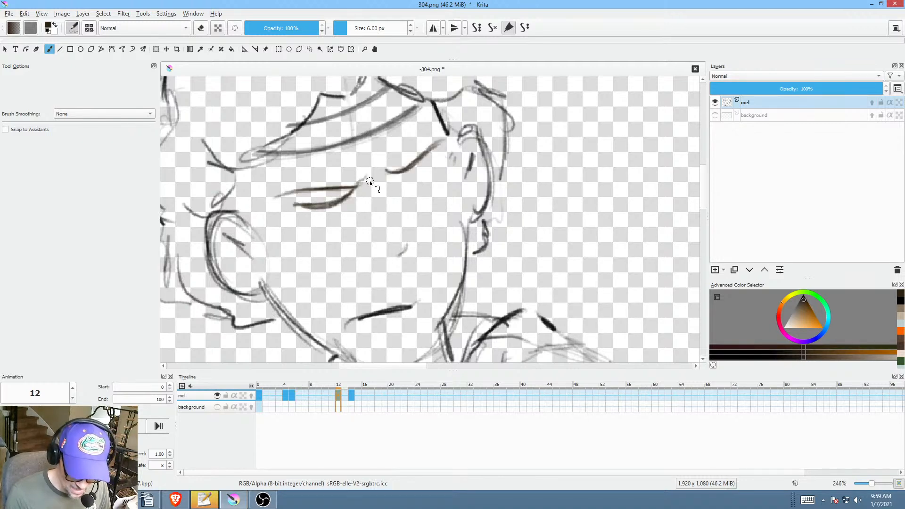
Step: Draw the lower lid of the right-hand eye at frame 12 and flip between frames 5 and 12 to compare
drag(399, 177, 434, 175)
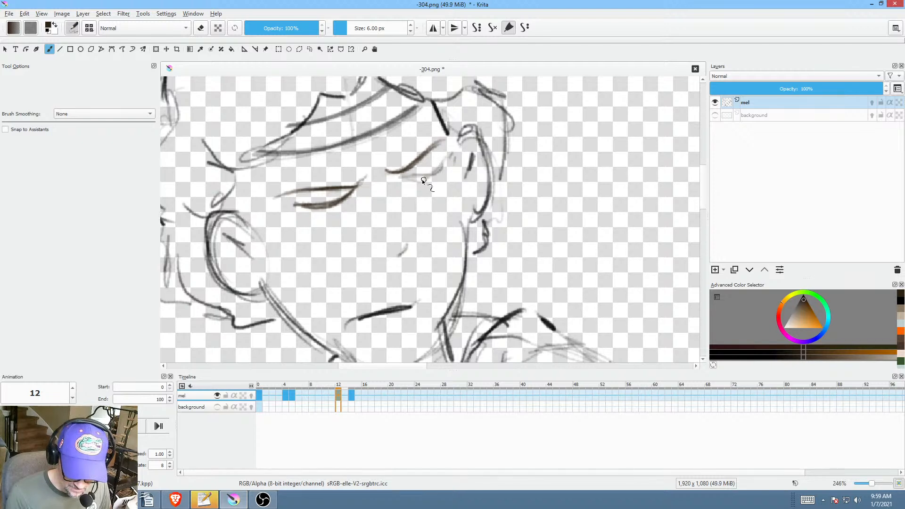
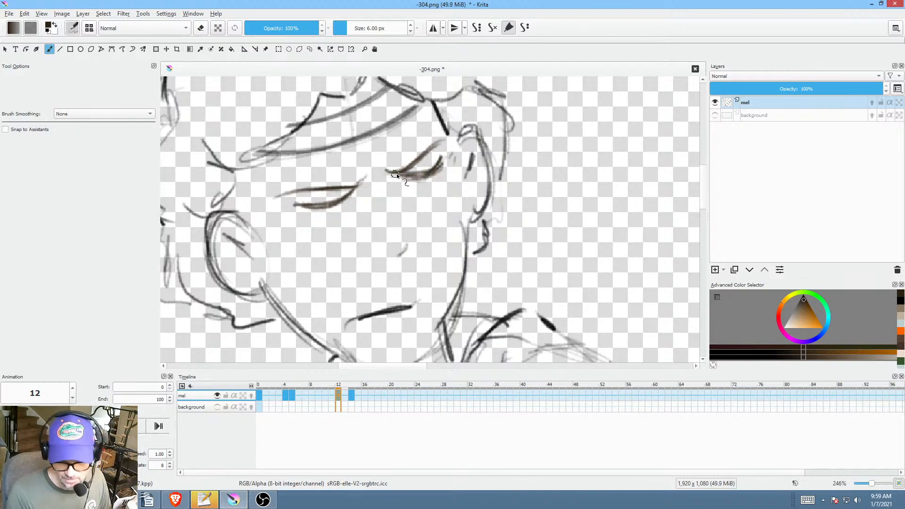
key(comma)
key(period)
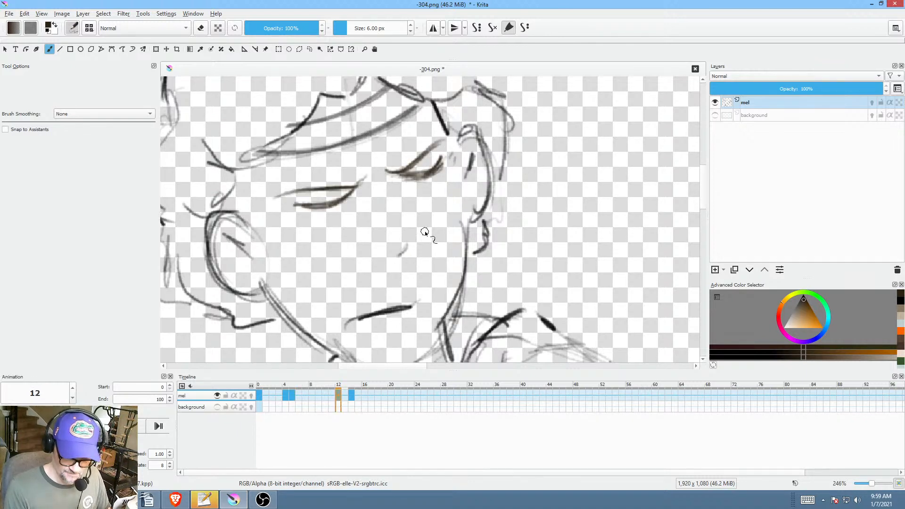
key(comma)
key(period)
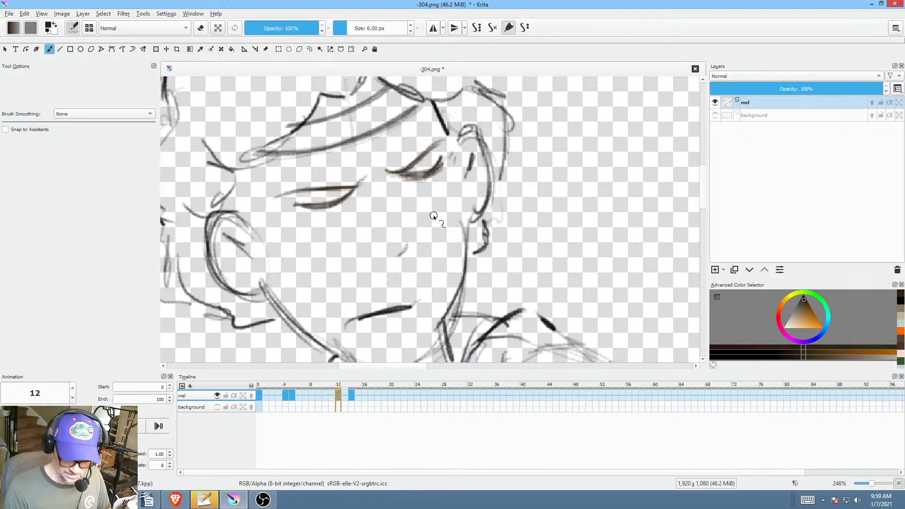
key(comma)
key(period)
Step: Erase both brows and both eyes from the face at frame 14 with the eraser
key(period)
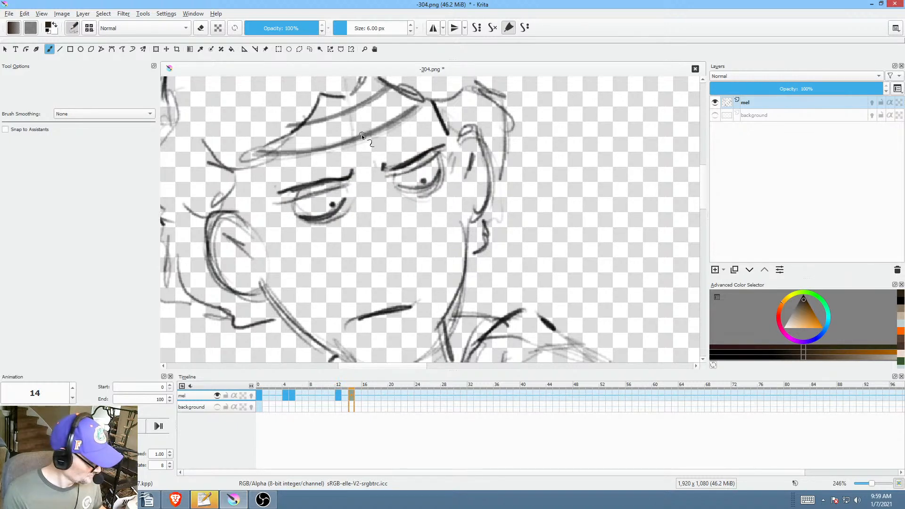
key(ctrl+b)
key(e)
mouse_move(423, 136)
mouse_down()
mouse_move(277, 182)
mouse_move(420, 215)
mouse_move(457, 160)
mouse_move(431, 139)
mouse_up()
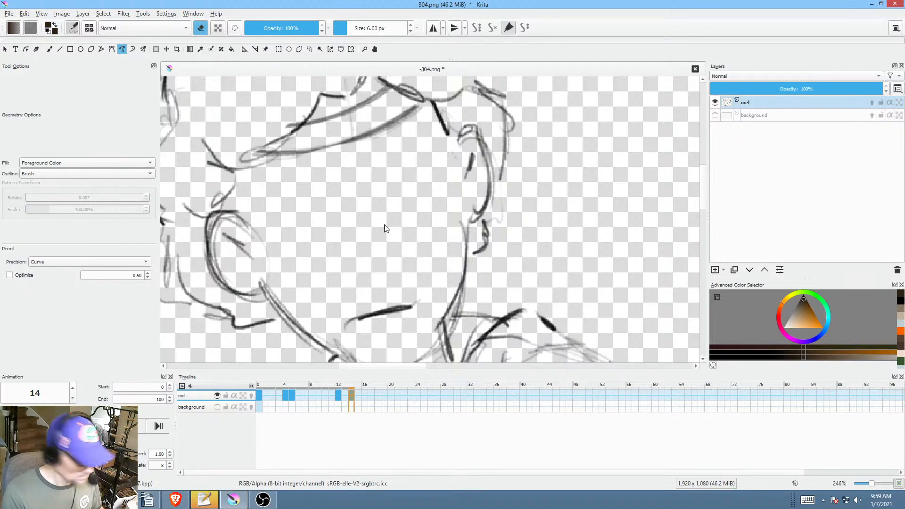
key(e)
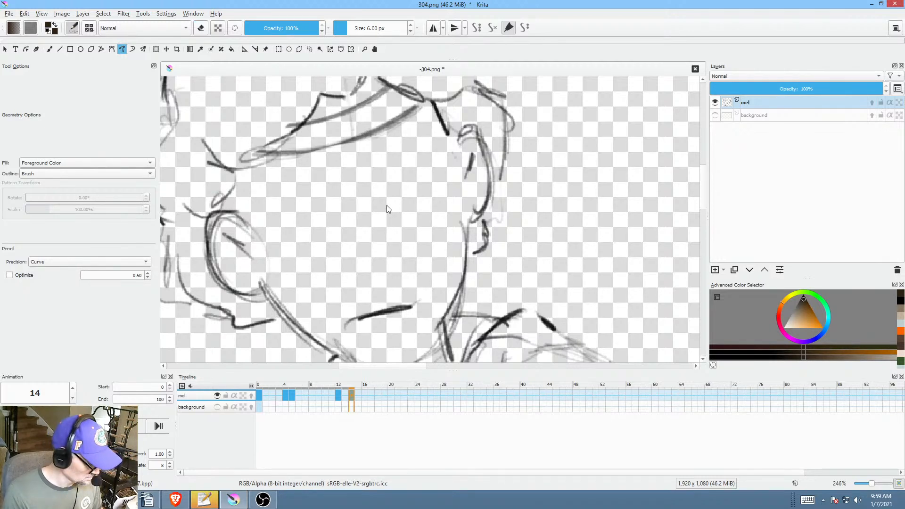
Step: Draw the upper lid and outer curve of a wide-open left-hand eye at frame 14 with a 6 px freehand brush, comparing with frame 12
key(b)
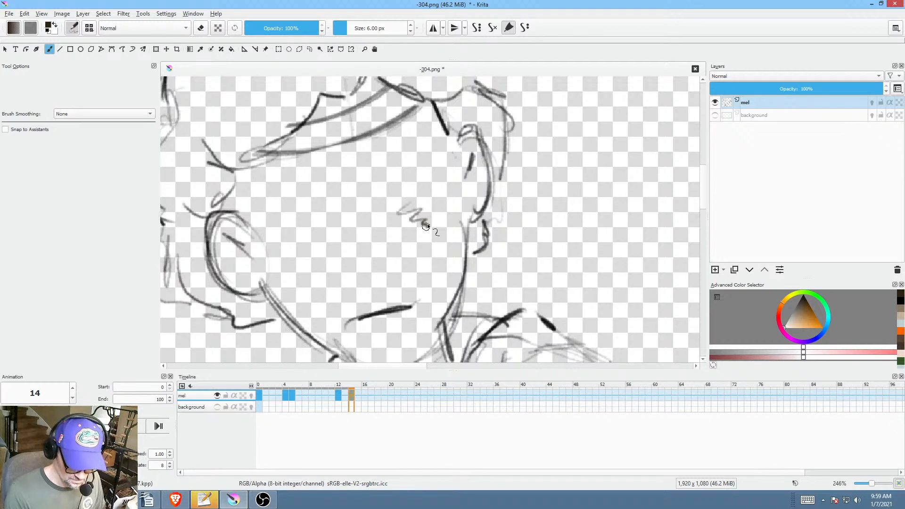
right_click(434, 202)
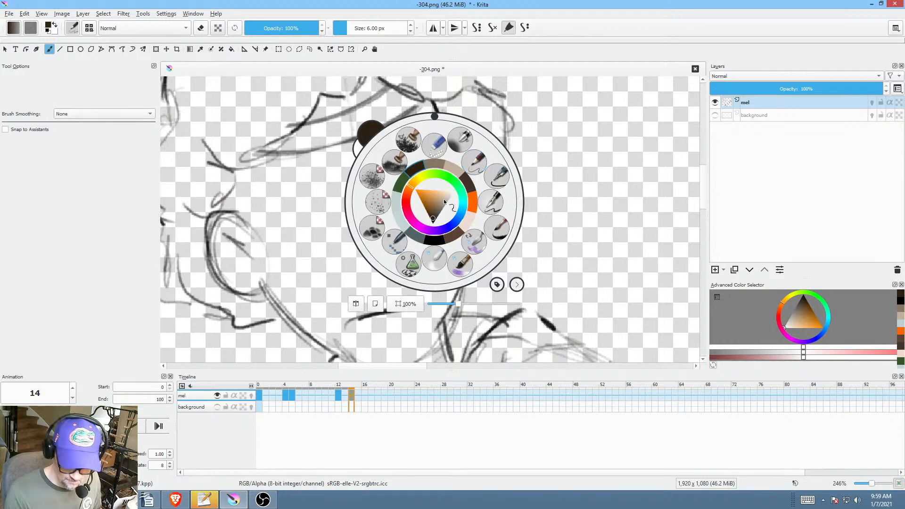
click(493, 168)
right_click(464, 189)
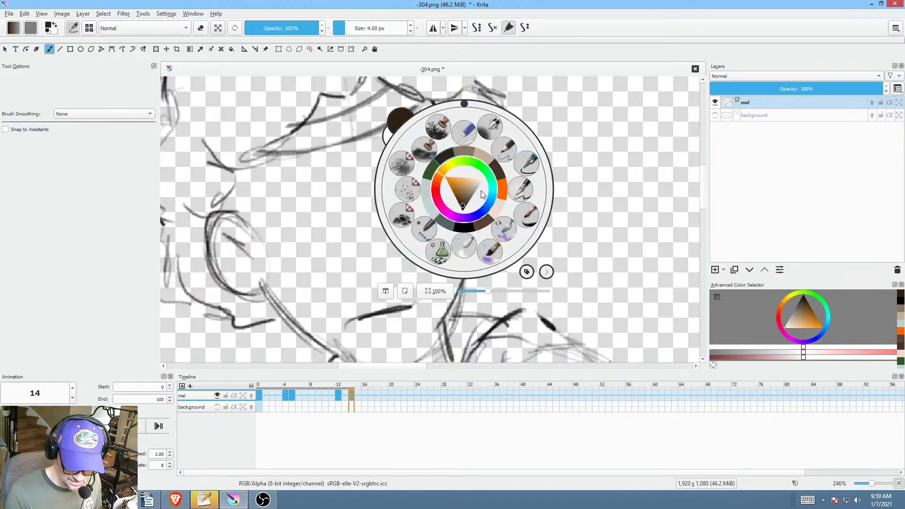
click(510, 150)
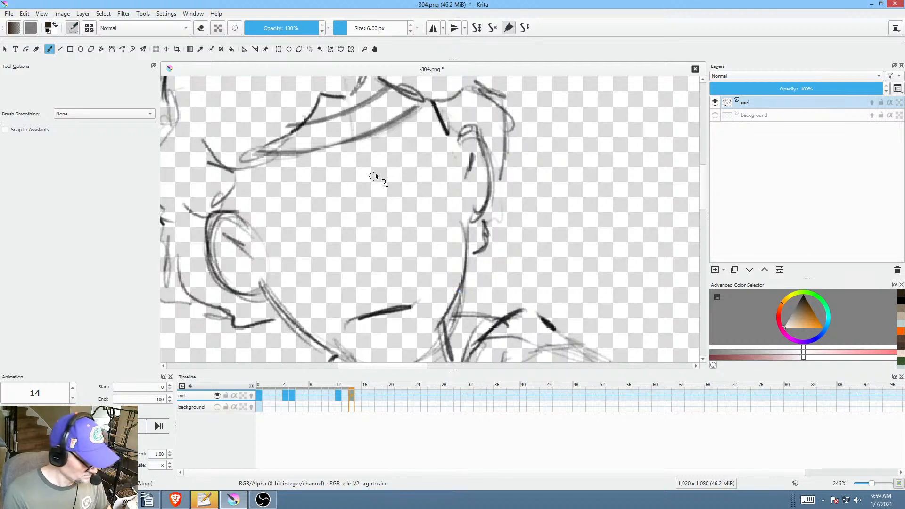
key(Left)
key(Left)
key(Right)
key(Right)
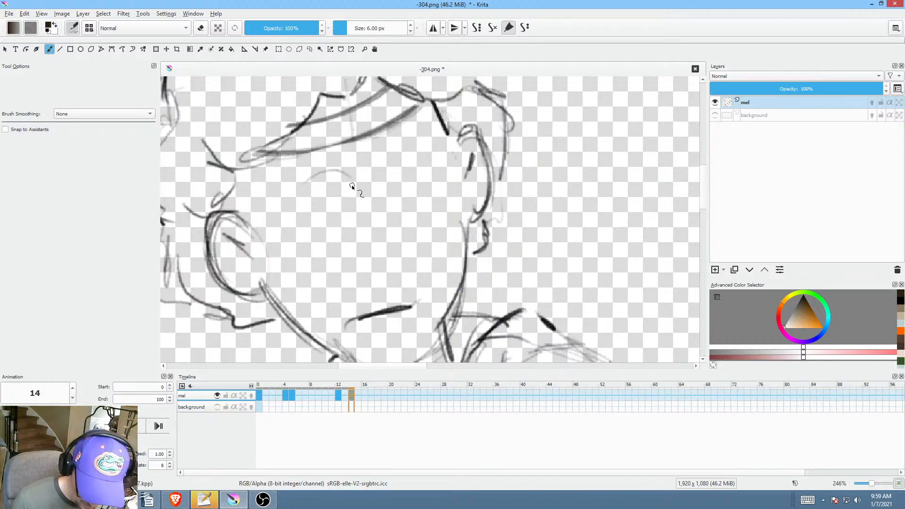
drag(298, 186, 352, 186)
mouse_move(337, 174)
mouse_down()
mouse_move(299, 211)
mouse_move(328, 223)
mouse_up()
key(Left)
key(Left)
key(Right)
key(Right)
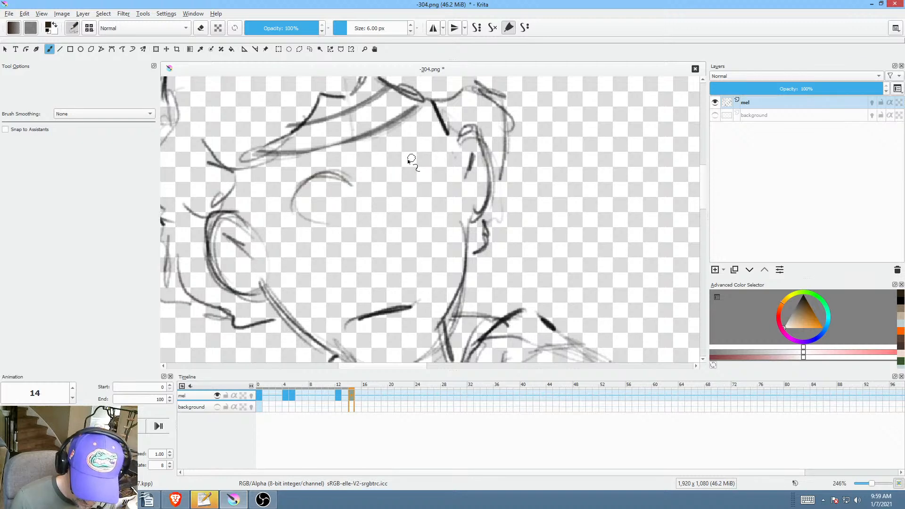
Step: Draw the arched upper lid of the wide-open right-hand eye at frame 14, flipping to frame 12 to check its placement
drag(390, 173, 411, 139)
key(Left)
key(Left)
key(Right)
key(Right)
key(Left)
key(Left)
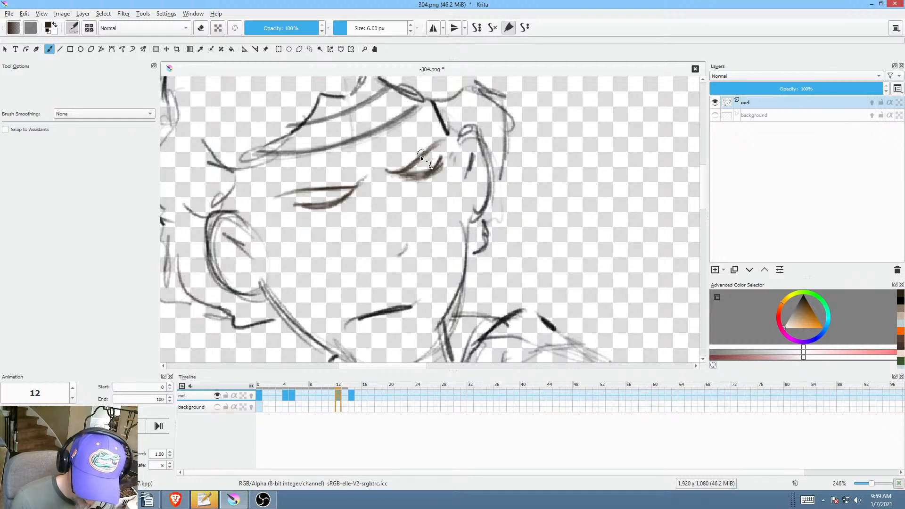
key(Right)
key(Right)
key(Left)
key(Left)
key(Right)
key(Right)
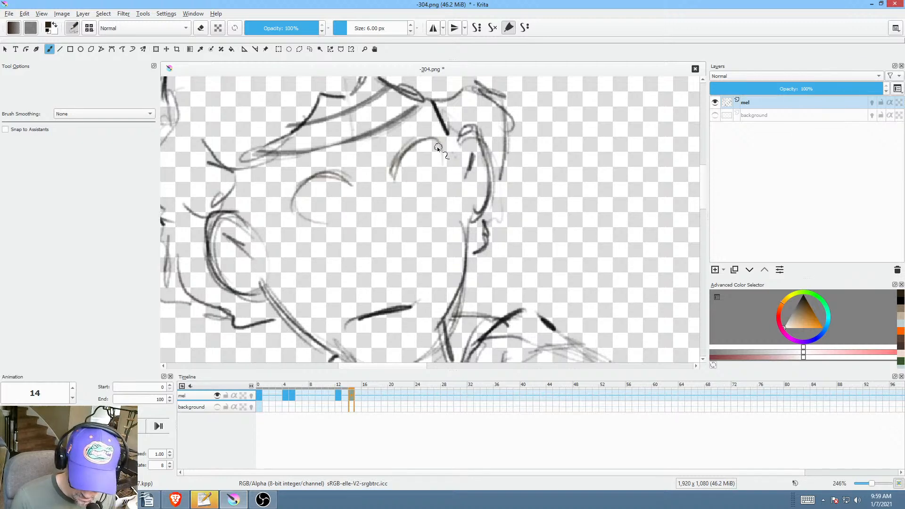
Step: Draw the outer side and lower curve of the right-hand eye at frame 14, comparing with frame 12
key(Left)
key(Left)
key(Right)
key(Right)
key(Left)
key(Left)
key(Right)
key(Right)
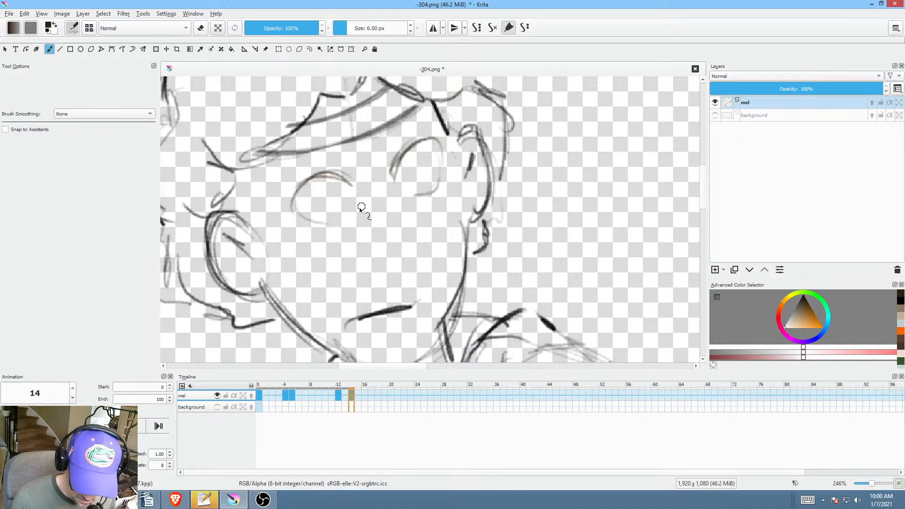
Step: Complete the lower curve of the left-hand eye at frame 14 and add small pupils to both eyes
key(Left)
key(Left)
key(Right)
key(Right)
key(Left)
key(Left)
key(Right)
key(Right)
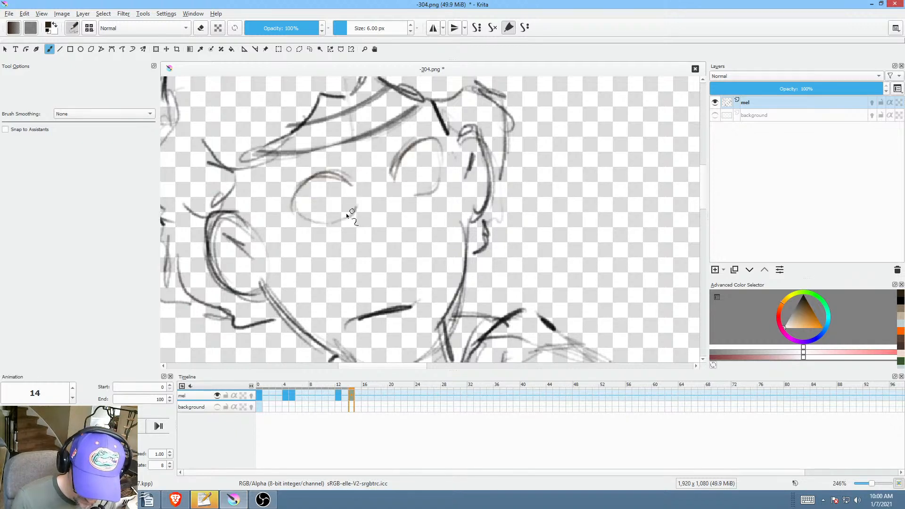
click(337, 204)
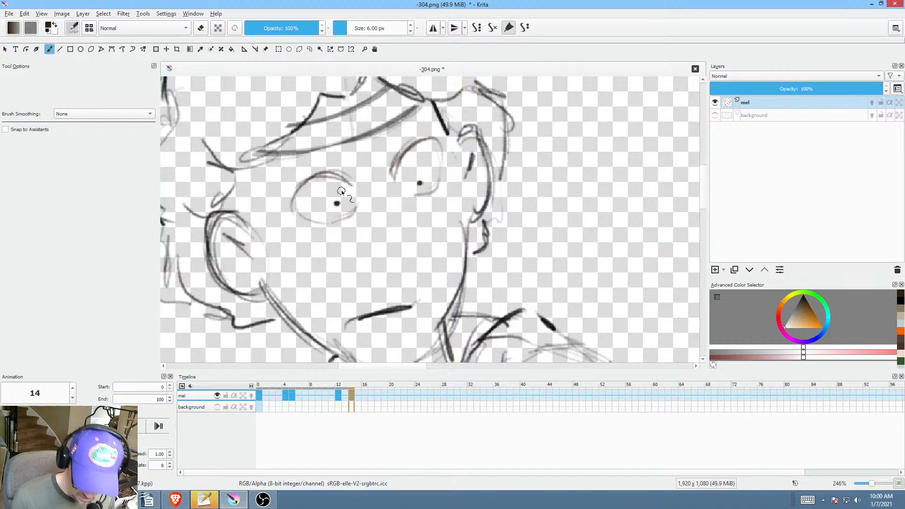
Step: Draw raised, arched brows above both eyes at frame 14, comparing with frame 12
key(Left)
key(Left)
key(Right)
key(Right)
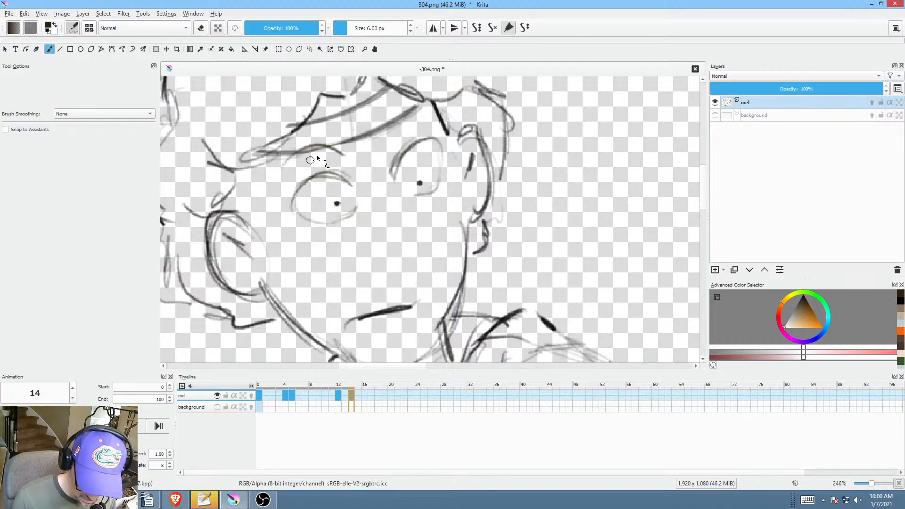
key(Left)
key(Left)
key(Right)
key(Right)
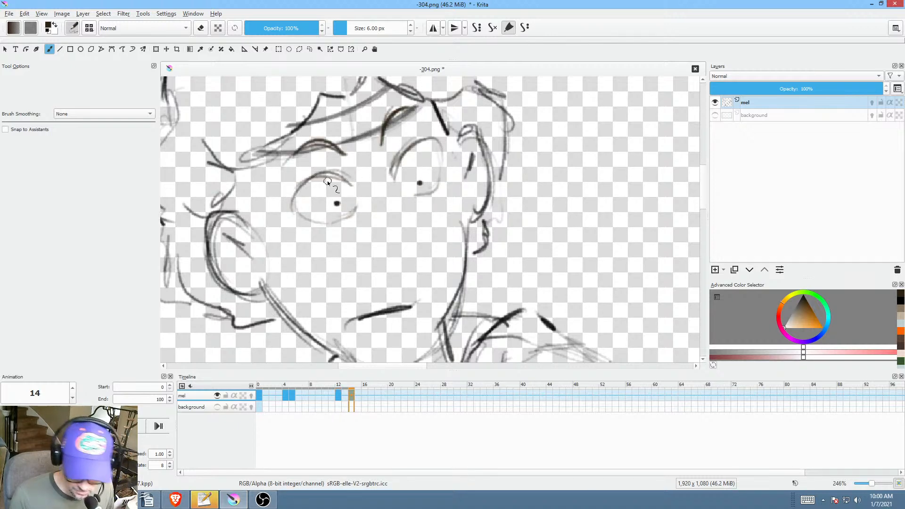
Step: Draw the small nose line at frame 14, matching its position at frame 12
key(Left)
key(Left)
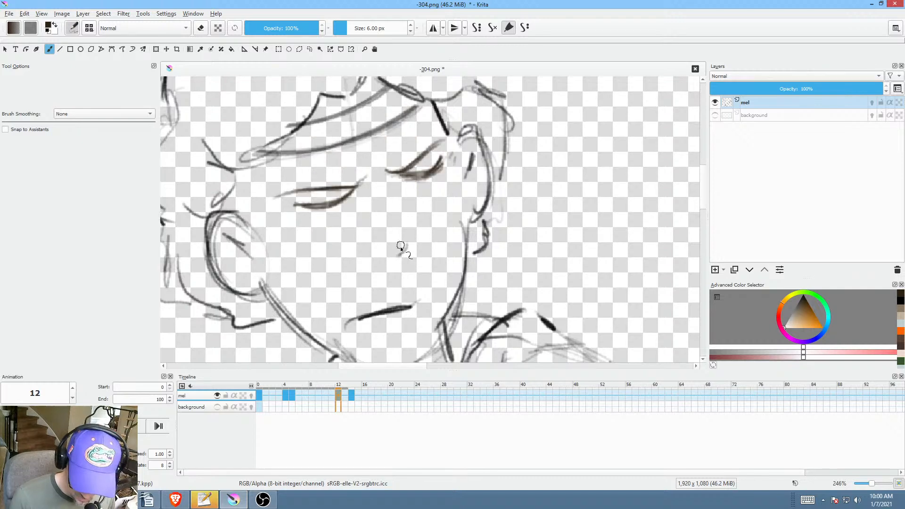
key(Right)
key(Right)
drag(398, 257, 405, 249)
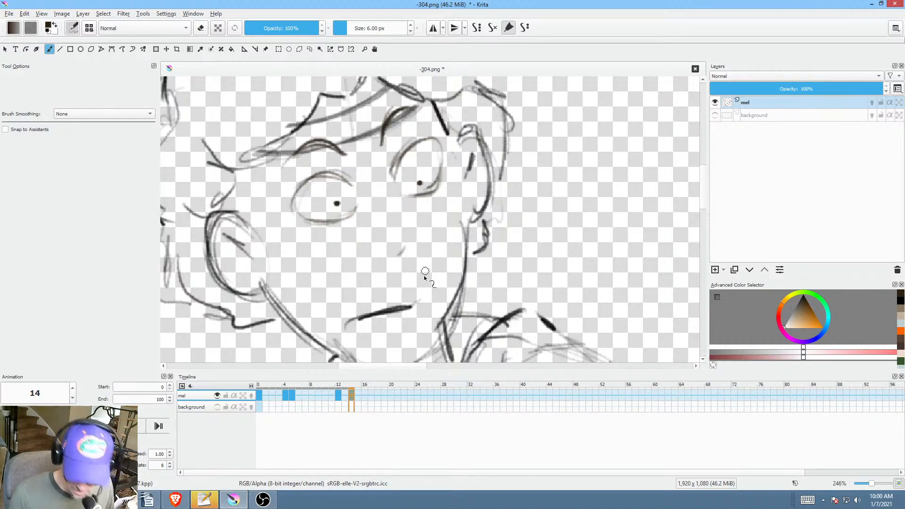
Step: Erase the mouth line from the face at frame 12
key(Left)
key(Left)
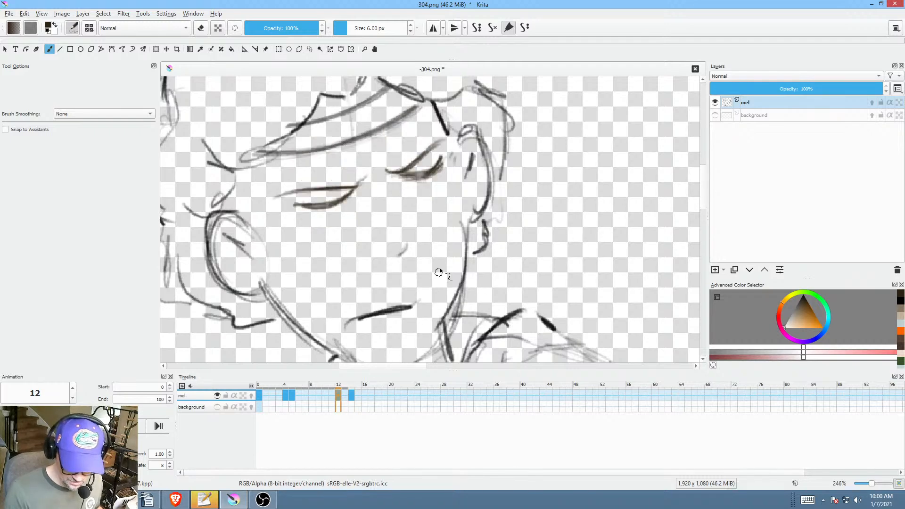
drag(438, 272, 468, 223)
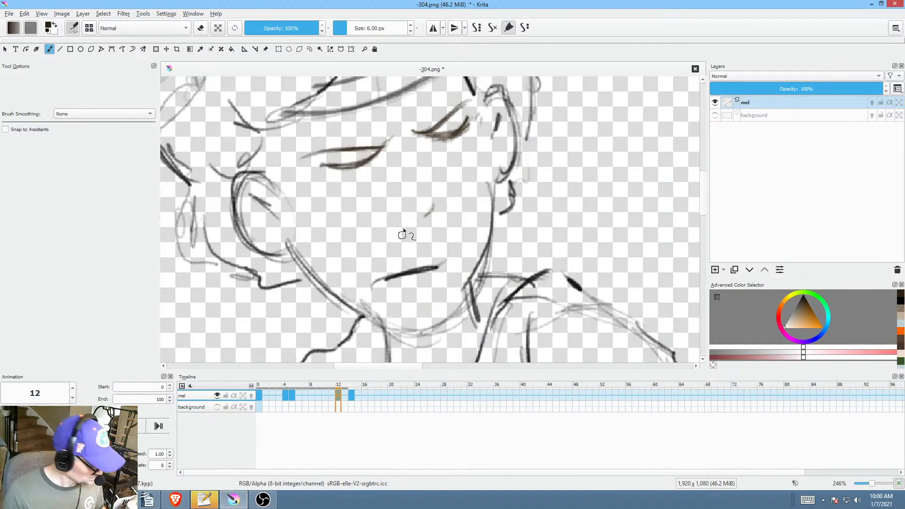
key(p)
key(e)
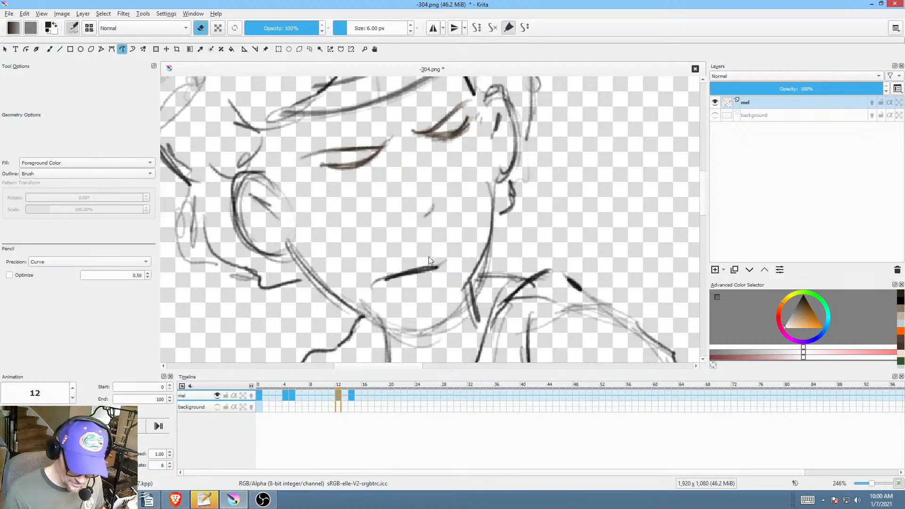
mouse_move(453, 261)
mouse_down()
mouse_move(395, 290)
mouse_move(439, 279)
mouse_up()
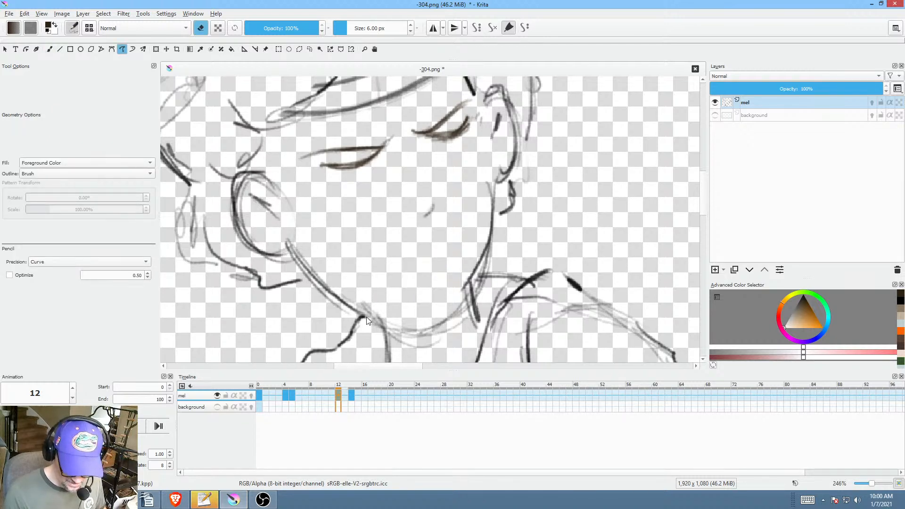
Step: Erase the mouth at frame 14, and remove the mouth line from a duplicate of the frame 5 drawing at frame 6
click(352, 395)
mouse_move(372, 257)
mouse_down()
mouse_move(381, 296)
mouse_move(375, 262)
mouse_move(388, 289)
mouse_up()
click(298, 396)
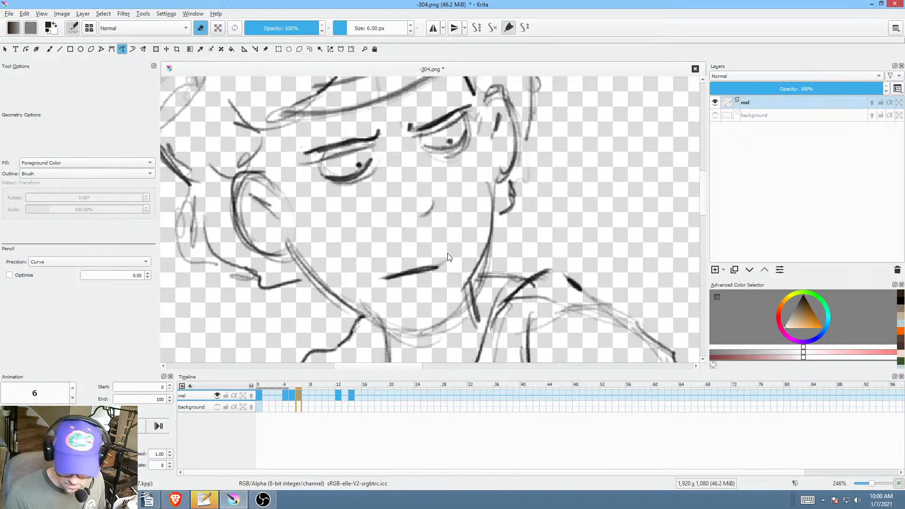
drag(448, 257, 386, 272)
Step: Trim the faint left end of the mouth line at frame 5, comparing with frame 4
click(291, 397)
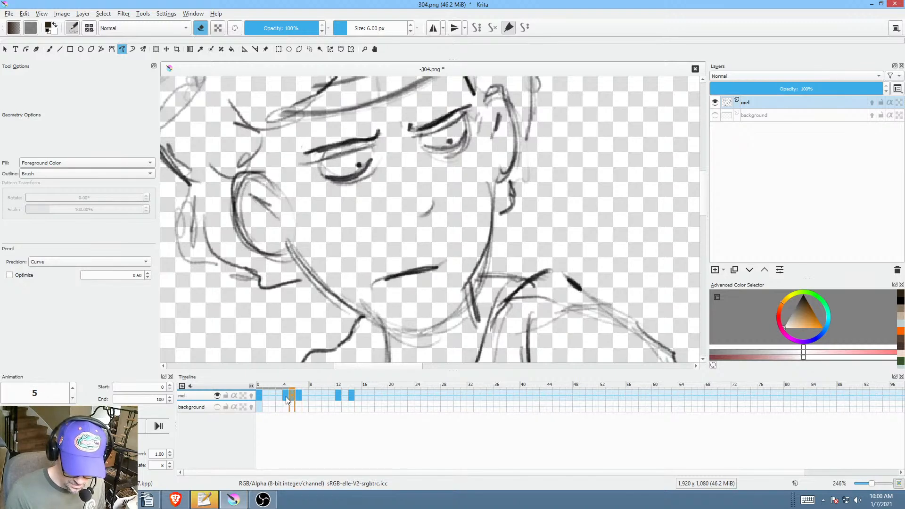
click(285, 397)
click(292, 397)
drag(382, 283, 381, 290)
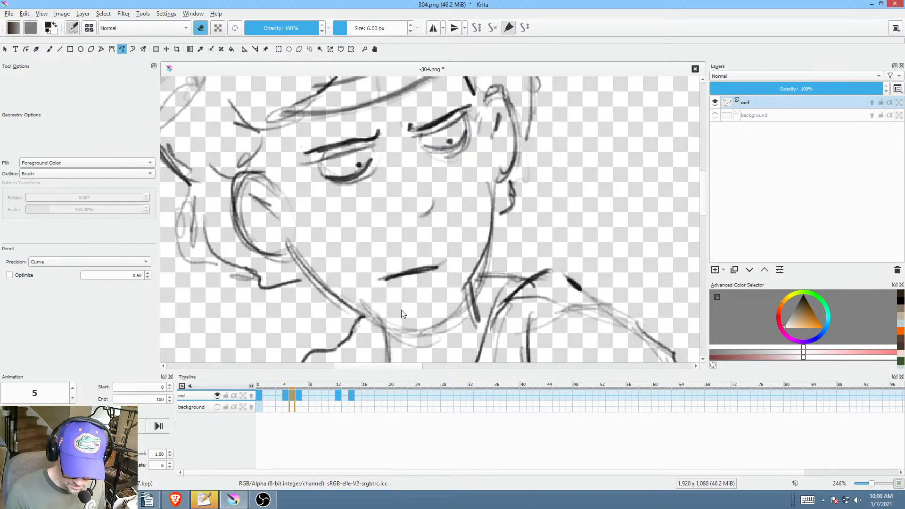
Step: Draw a short, small mouth at frame 6 in place of the erased line
click(300, 396)
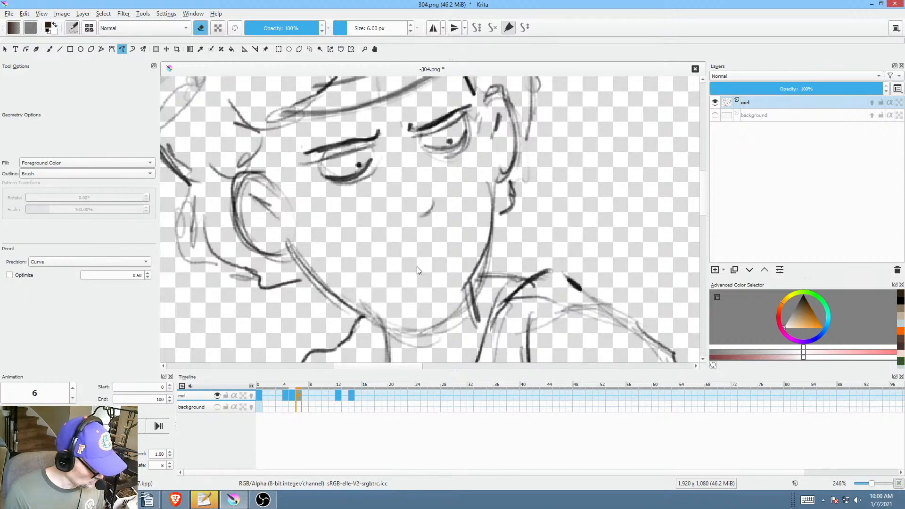
key(e)
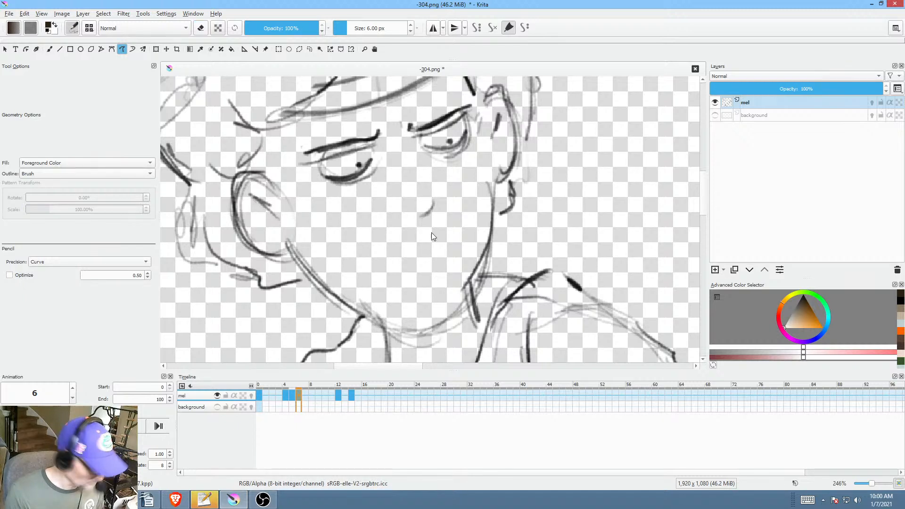
key(b)
drag(419, 281, 432, 279)
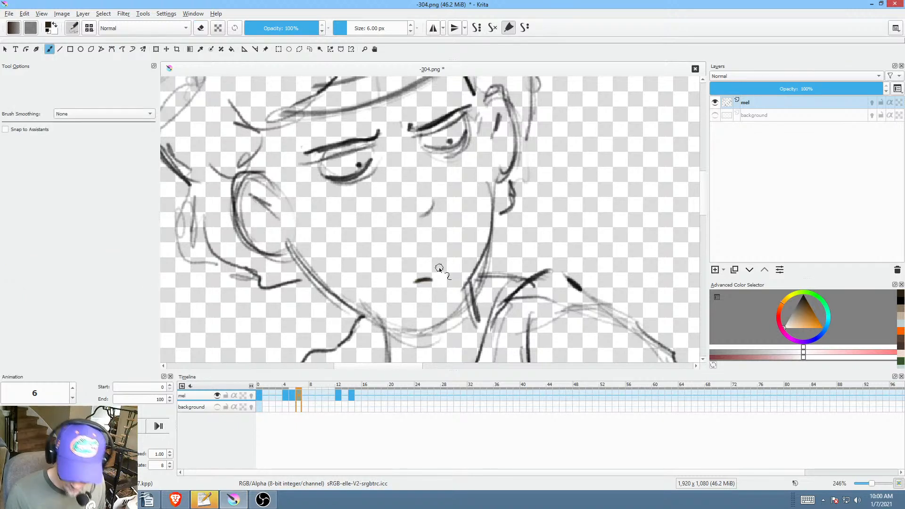
Step: Review the face from frame 6 through frame 14, and compare frame 15 with frame 0
drag(477, 252, 437, 298)
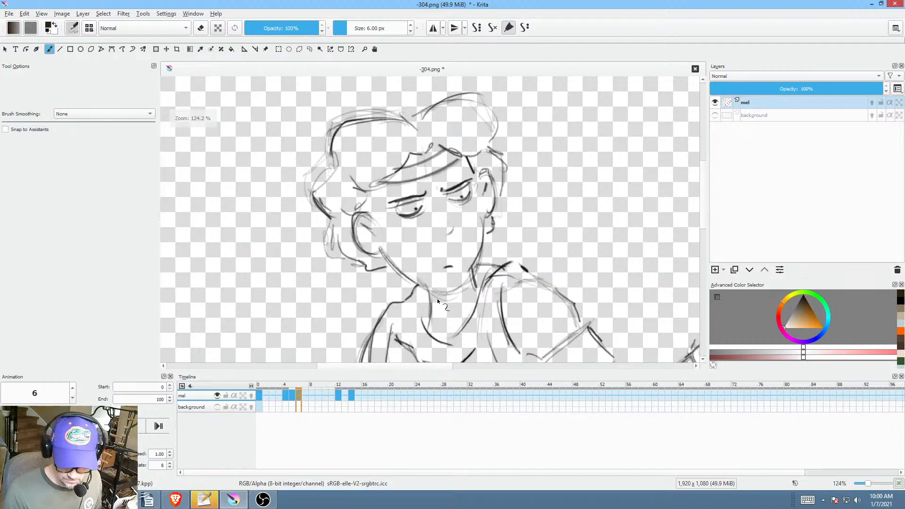
drag(506, 261, 485, 247)
key(Right)
key(Right)
key(Right)
key(Right)
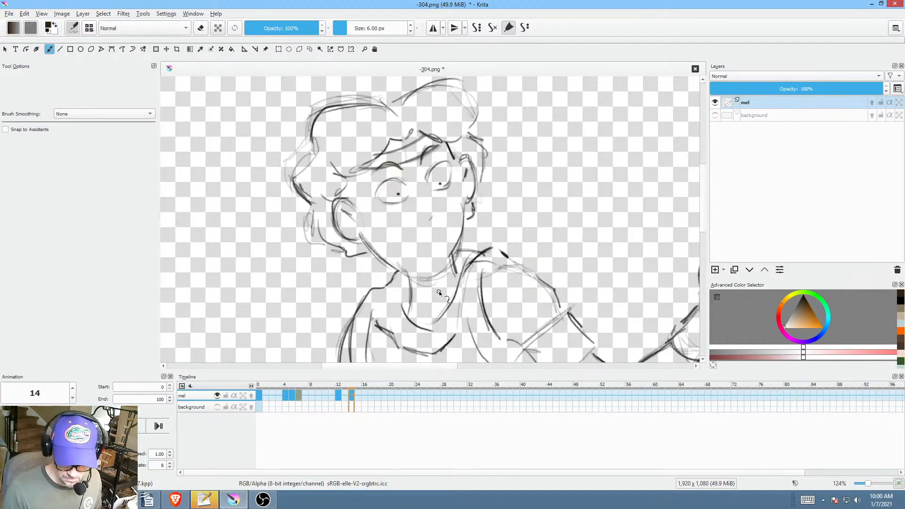
key(space)
click(358, 398)
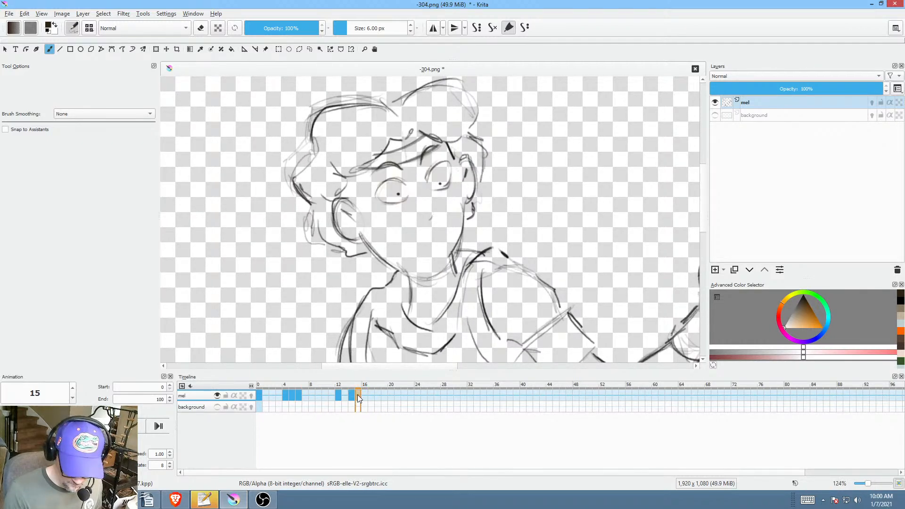
click(360, 399)
click(261, 394)
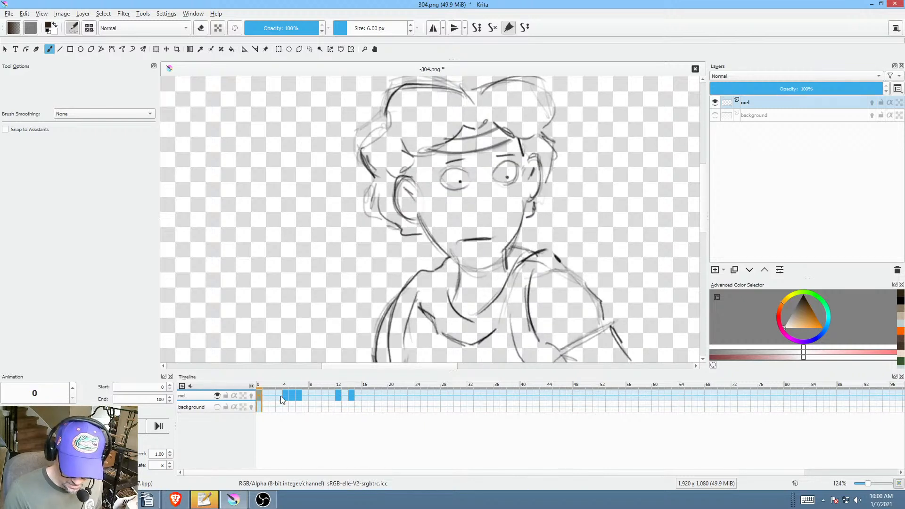
click(360, 396)
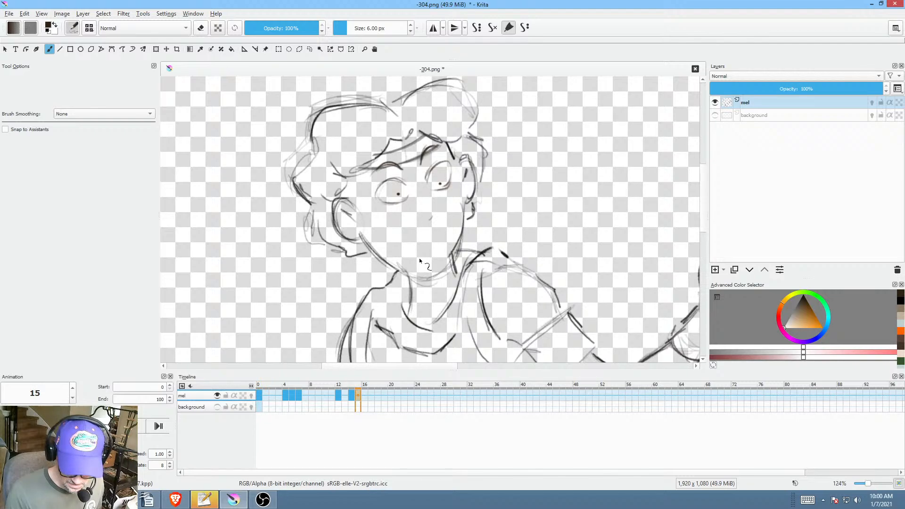
Step: Copy the closed-eye drawing from frame 12 to frame 15 as a new keyframe
scroll(437, 174, up, 5)
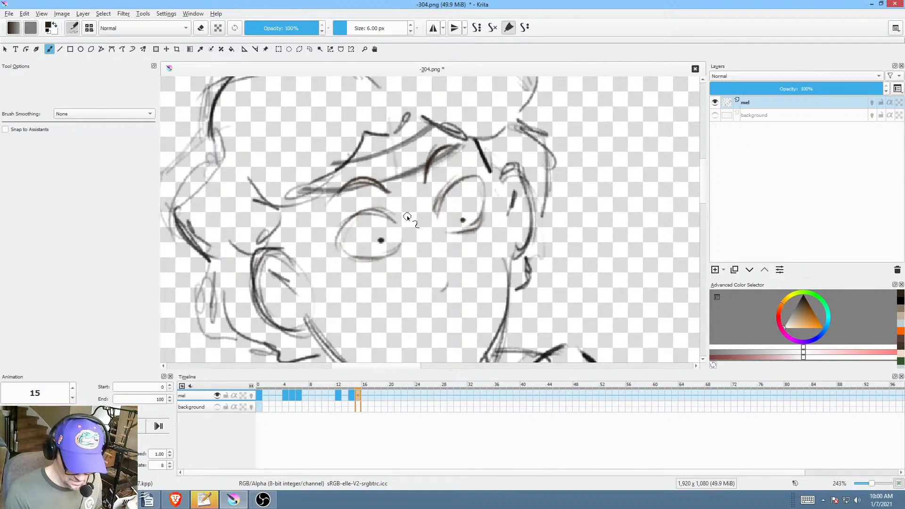
click(352, 397)
click(340, 397)
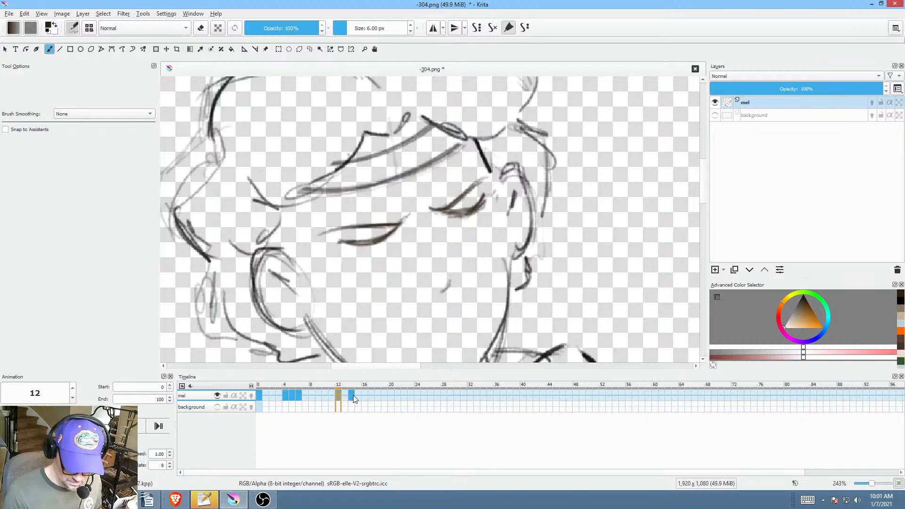
click(352, 397)
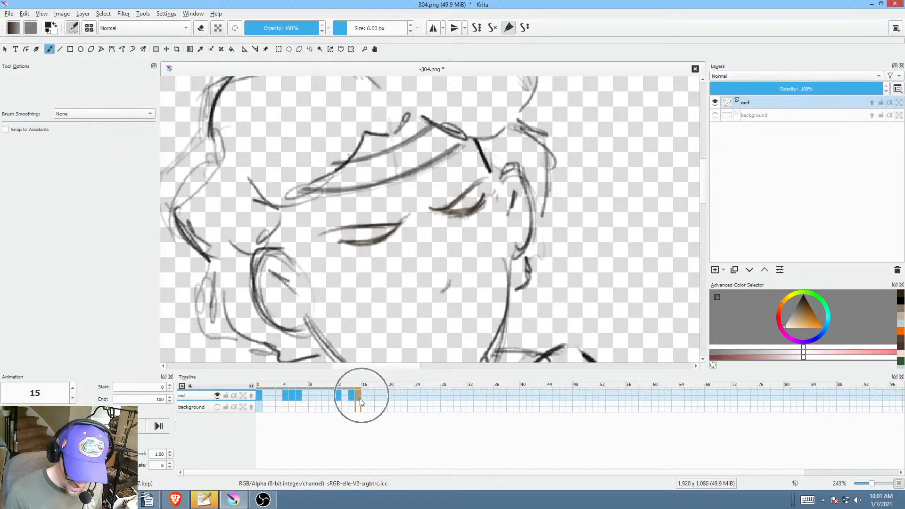
click(359, 397)
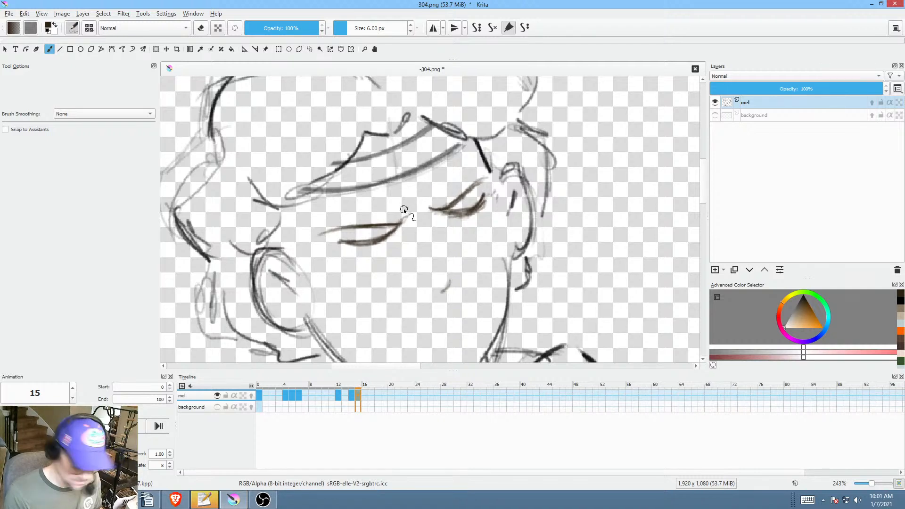
Step: Select the upper lid lines of both eyes at frame 15 and move them up to serve as lowered brows
key(ctrl+f)
mouse_move(394, 206)
mouse_down()
mouse_move(367, 205)
mouse_move(316, 232)
mouse_move(397, 231)
mouse_up()
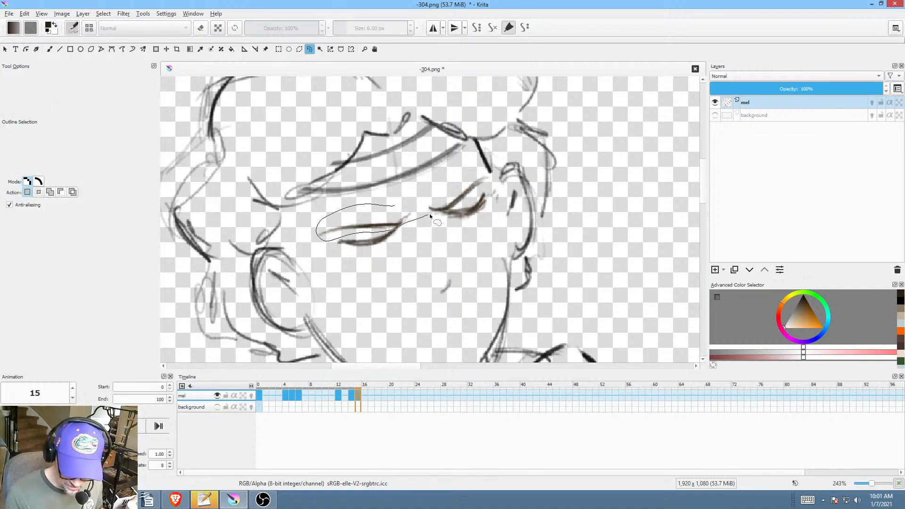
drag(474, 194, 423, 189)
key(ctrl+t)
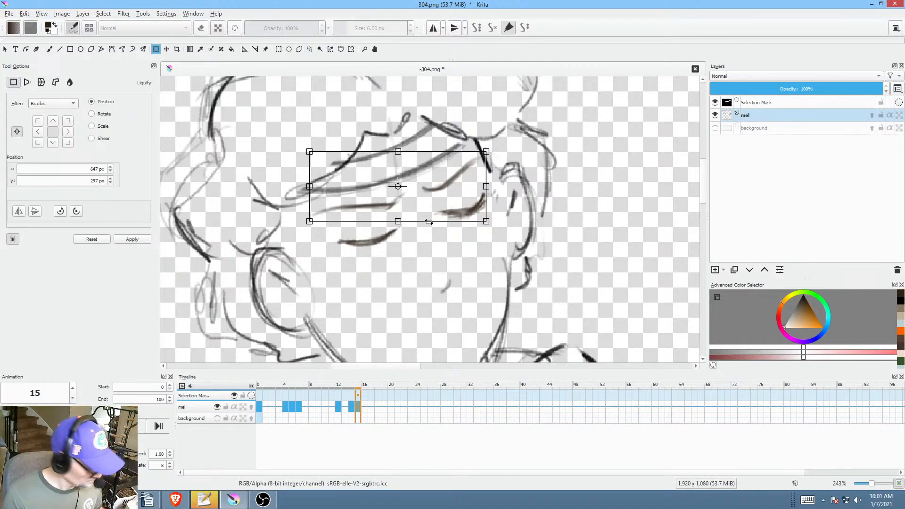
key(Return)
key(ctrl+shift+a)
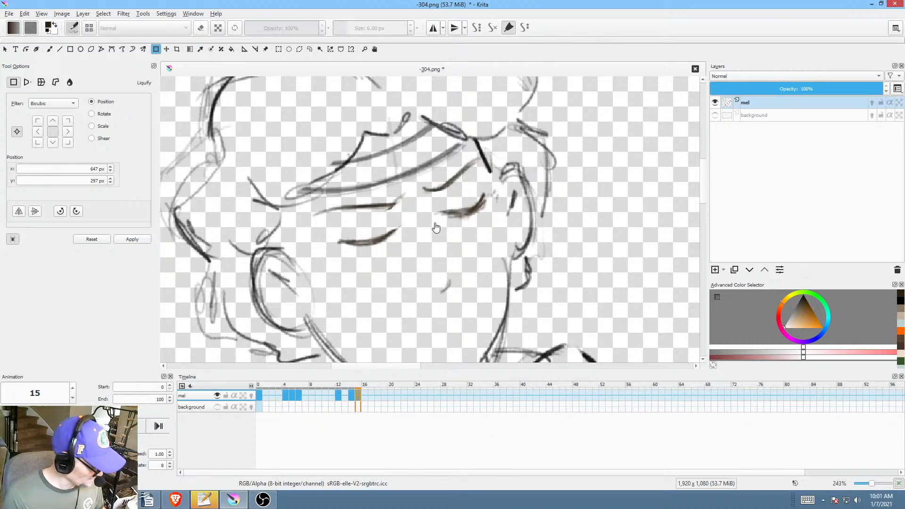
Step: Erase the remaining lower lash lines of both closed eyes at frame 15
key(p)
key(e)
mouse_move(421, 223)
mouse_down()
mouse_move(387, 218)
mouse_move(412, 226)
mouse_up()
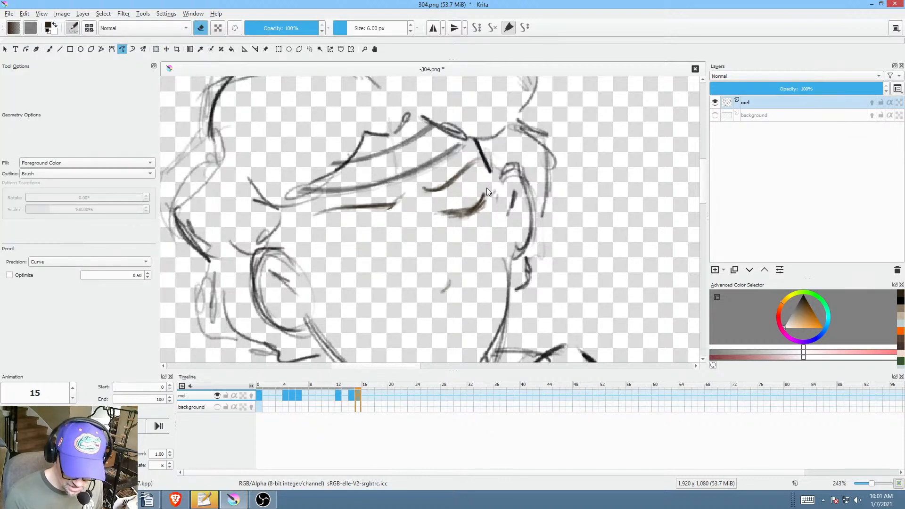
drag(489, 191, 498, 188)
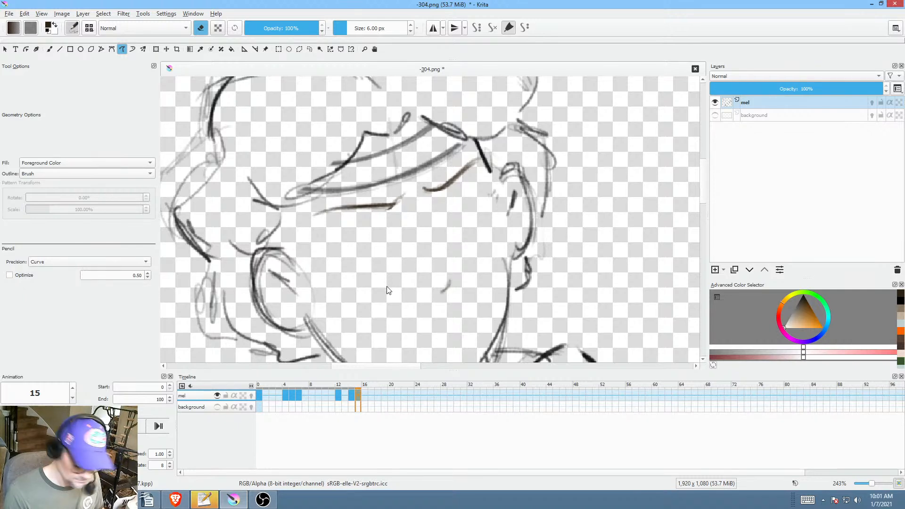
Step: Draw slanted upper lid lines beneath both brows at frame 15, using the eyes at frame 14 as reference
key(b)
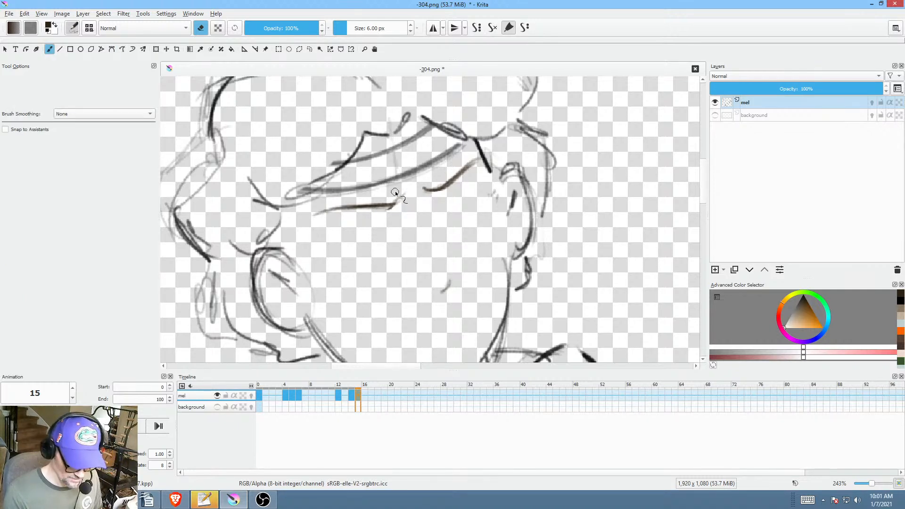
key(e)
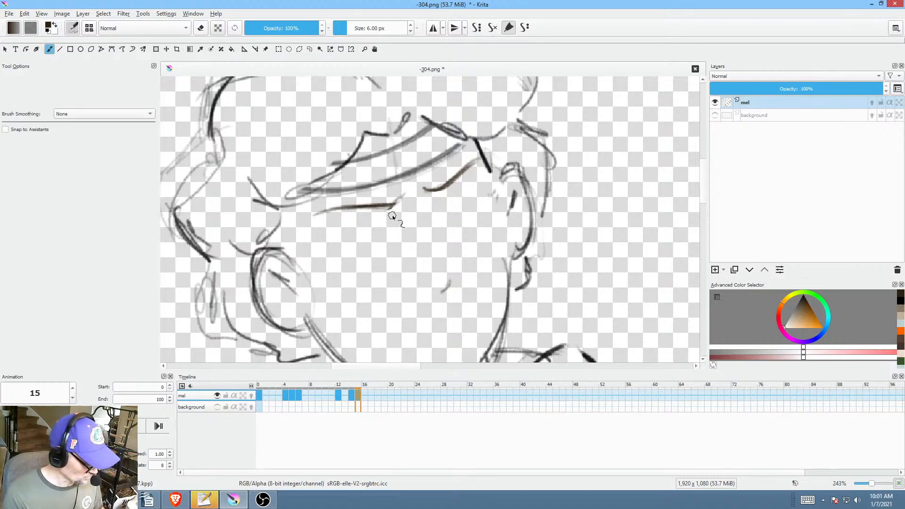
key(Left)
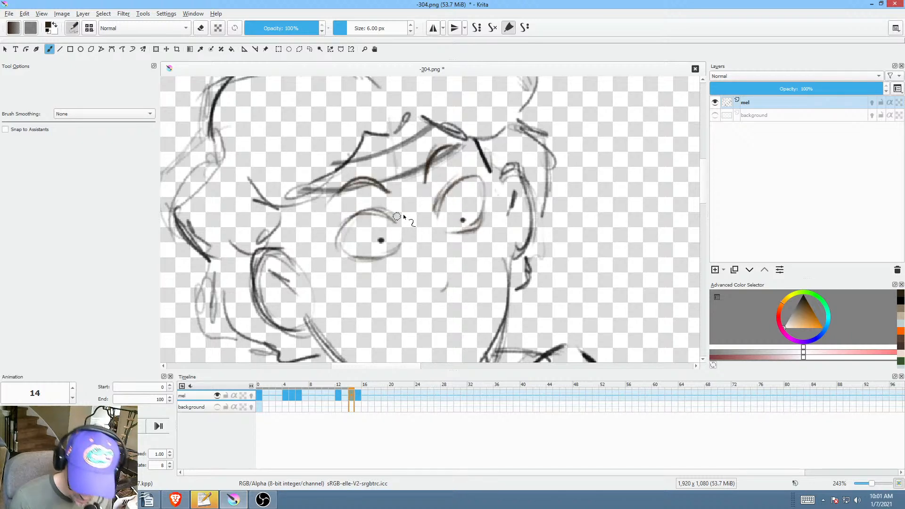
key(Right)
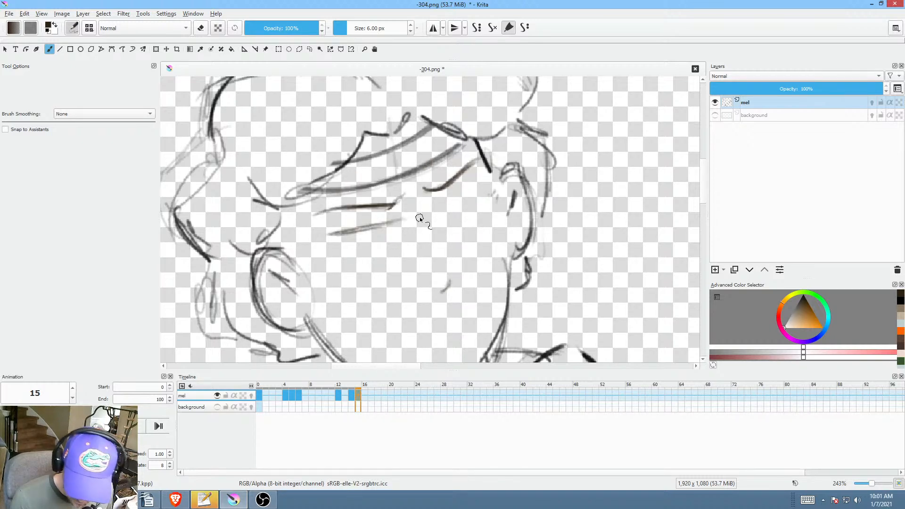
drag(421, 216, 463, 201)
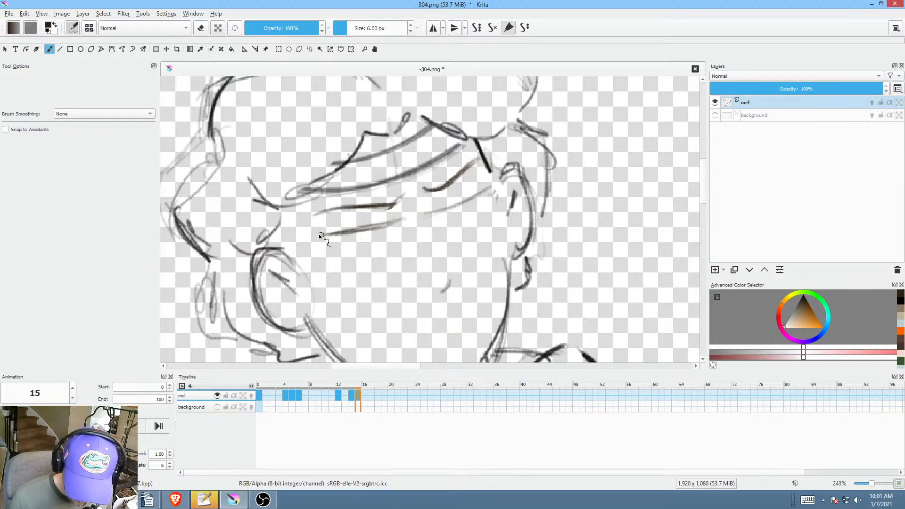
Step: Strengthen the upper lid lines and draw lower lid curves for both eyes at frame 15, comparing with frame 14
key(Left)
key(Right)
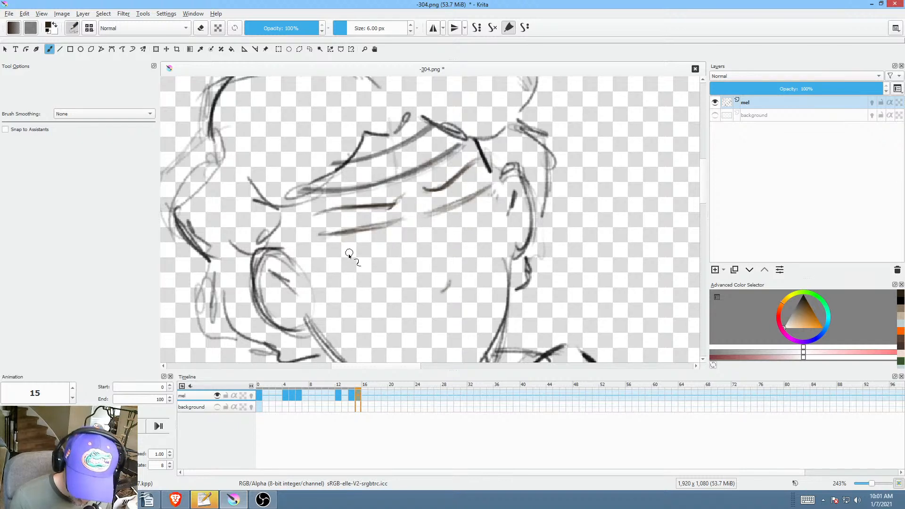
key(Left)
key(Right)
drag(333, 244, 368, 256)
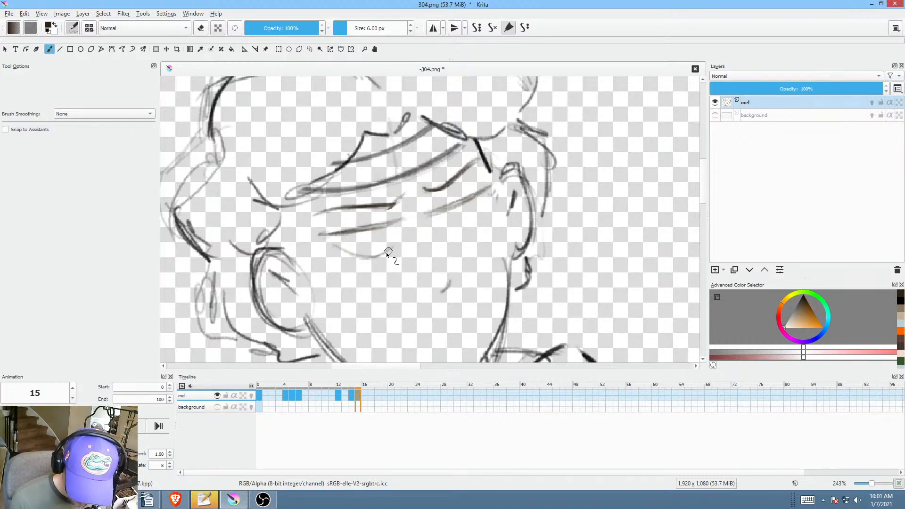
key(Left)
key(Right)
key(Left)
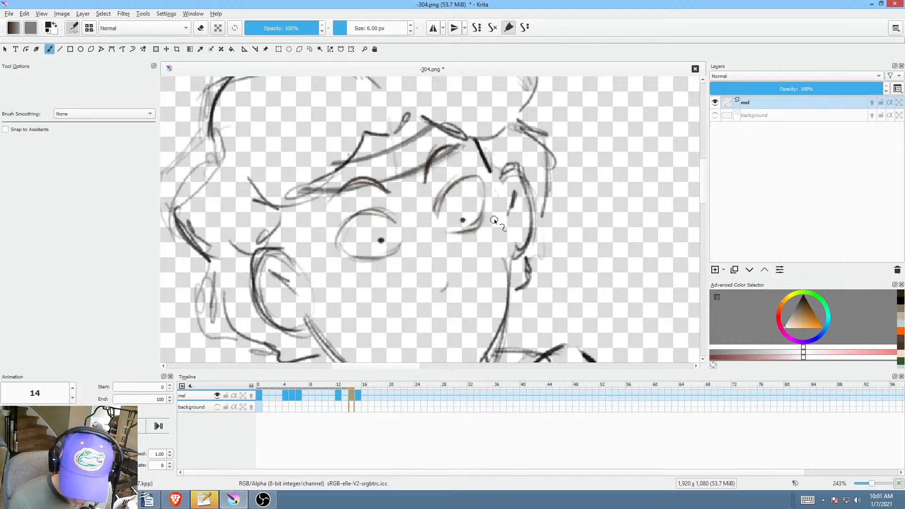
key(Right)
key(Left)
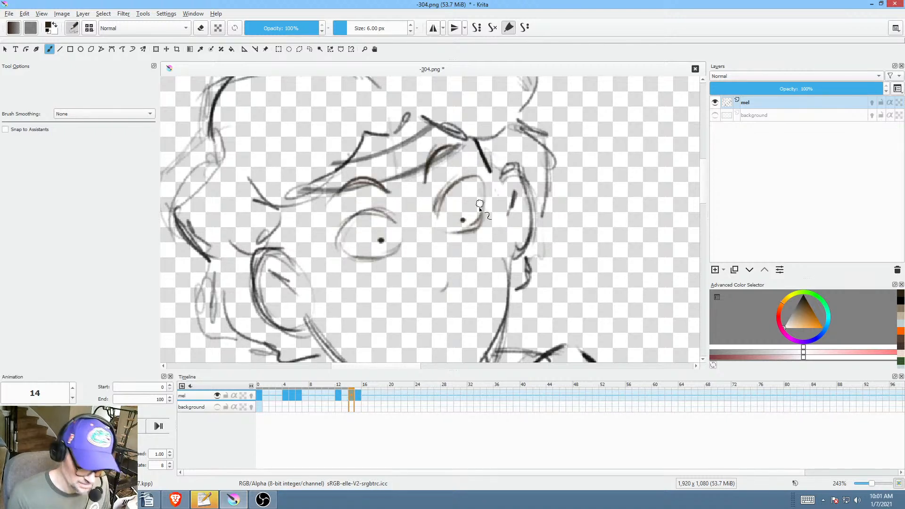
key(Right)
Step: Add small pupils to both eyes at frame 15, aligned with their positions at frame 14
key(Left)
click(381, 241)
key(Right)
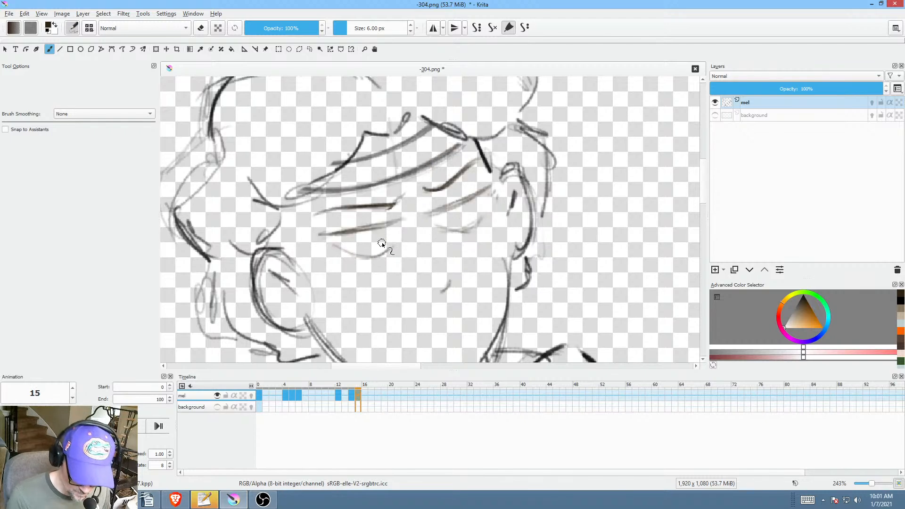
key(Left)
key(Right)
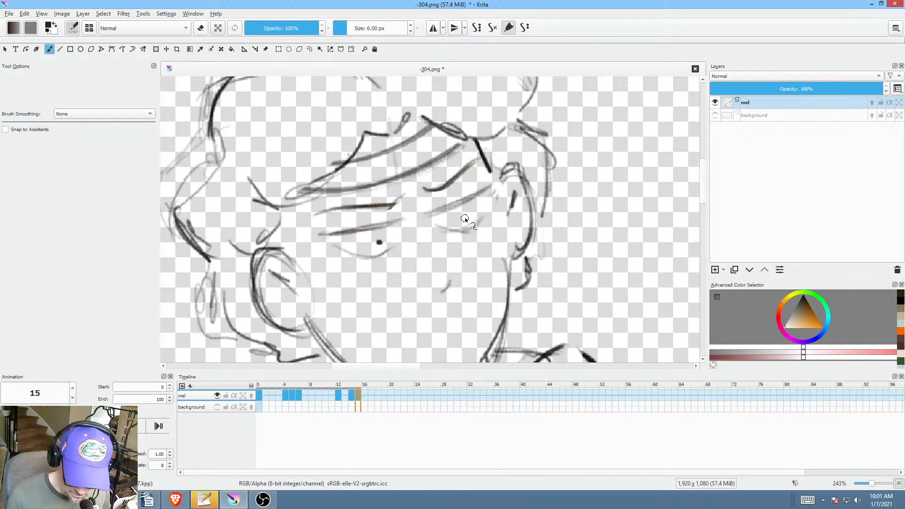
key(Left)
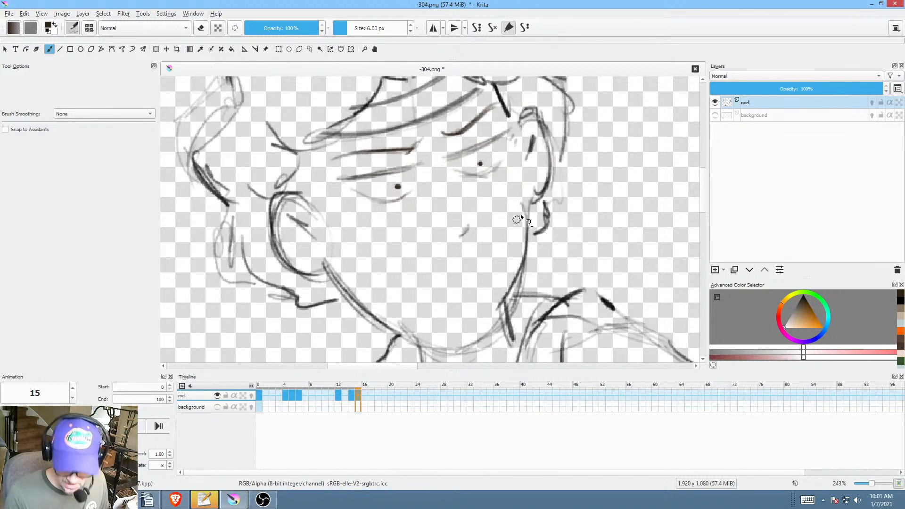
key(Right)
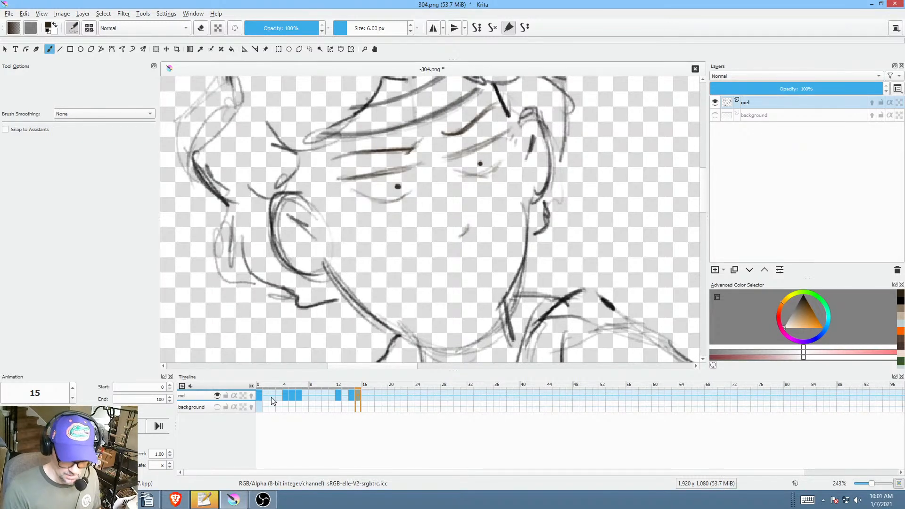
Step: Review the character's motion and expressions by stepping through the frames and playing the animation from frame 0
click(259, 395)
scroll(482, 243, down, 3)
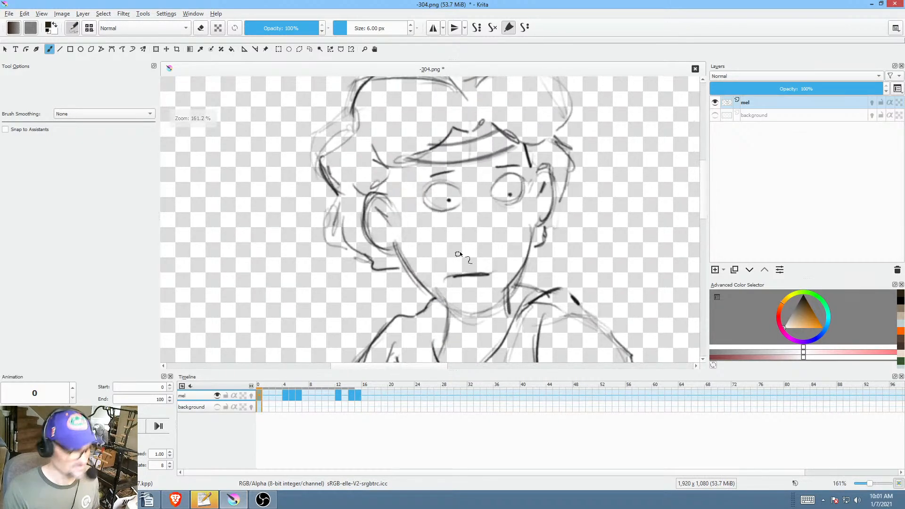
mouse_move(460, 255)
mouse_down()
mouse_move(452, 265)
mouse_move(513, 255)
mouse_move(461, 241)
mouse_up()
key(Right)
key(Right)
key(Right)
key(Right)
key(Right)
key(Right)
key(Right)
key(Right)
key(Right)
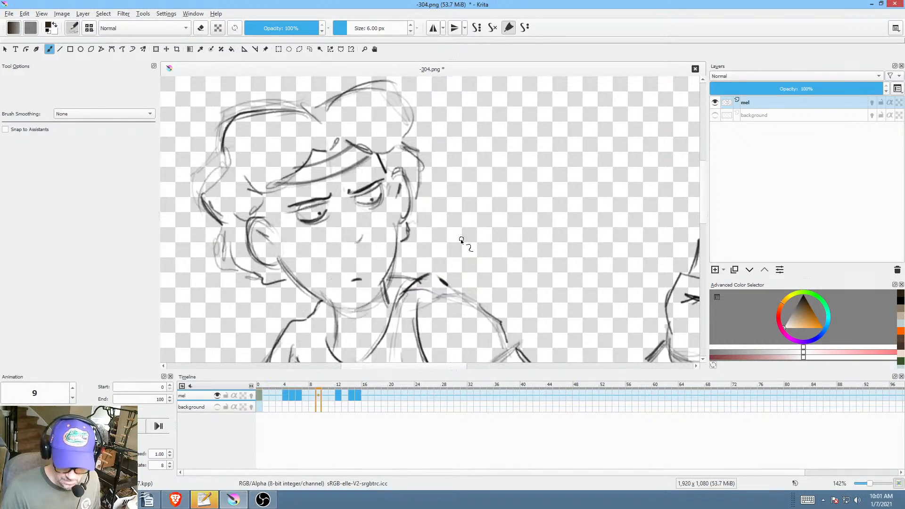
key(space)
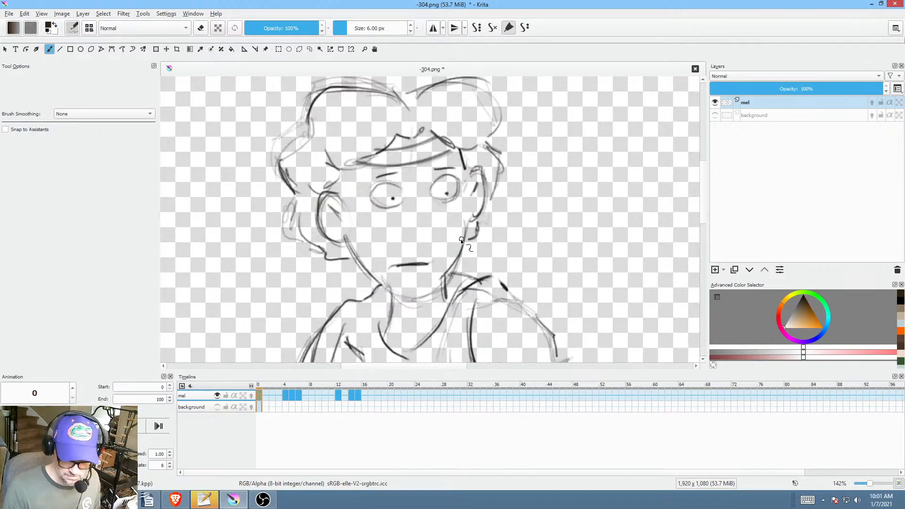
mouse_move(496, 239)
mouse_down()
mouse_move(492, 250)
mouse_move(472, 239)
mouse_move(465, 294)
mouse_up()
Step: Draw a small, faint mouth line at frame 12, using the mouth at frame 6 as reference
click(338, 395)
scroll(391, 285, up, 2)
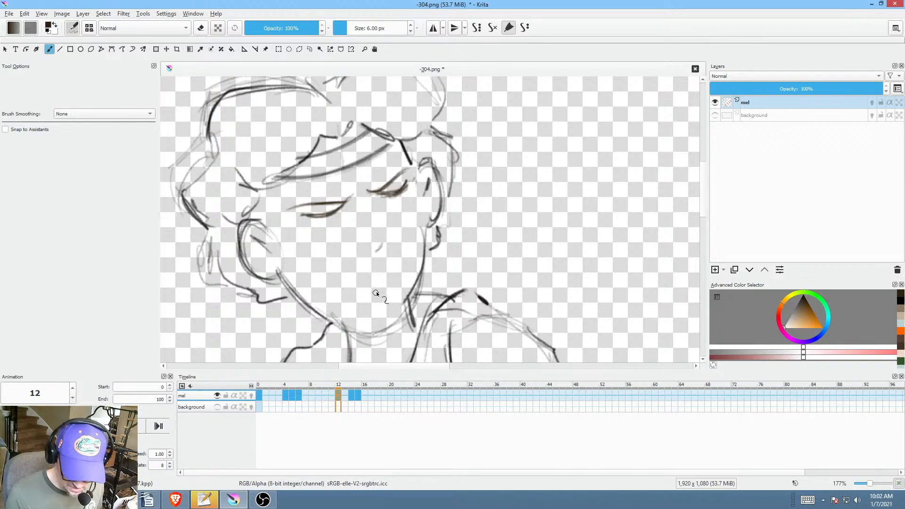
key(Left)
key(Left)
key(Left)
key(Left)
key(Left)
key(Left)
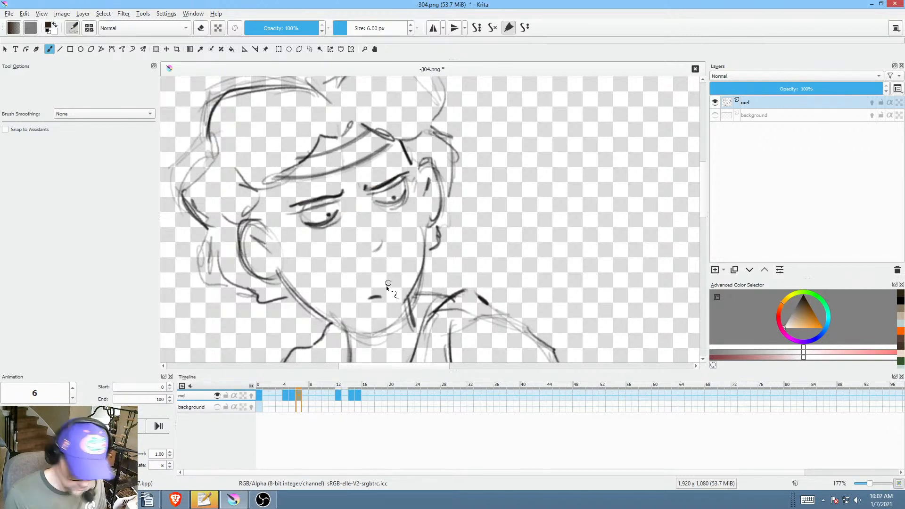
key(Right)
key(Right)
key(Right)
key(Right)
key(Right)
key(Right)
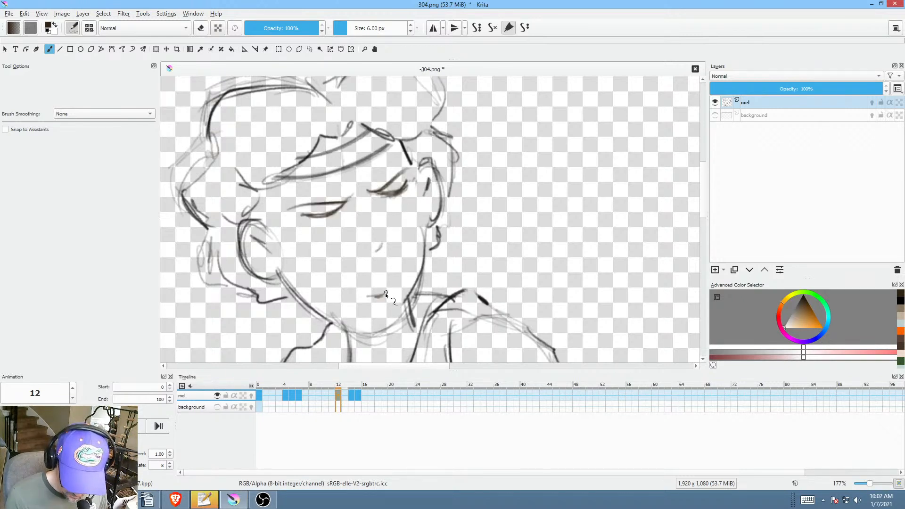
Step: Draw a wide curved mouth line with a downturned corner at frame 14
key(Right)
key(Right)
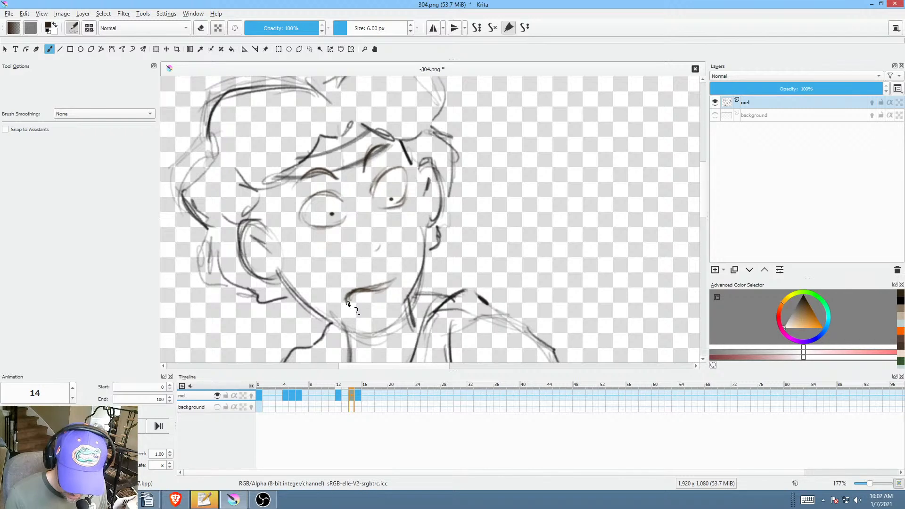
mouse_move(394, 288)
mouse_down()
mouse_move(352, 303)
mouse_move(391, 294)
mouse_up()
Step: Draw a small, narrow open mouth at frame 15 and compare it with frame 14
key(period)
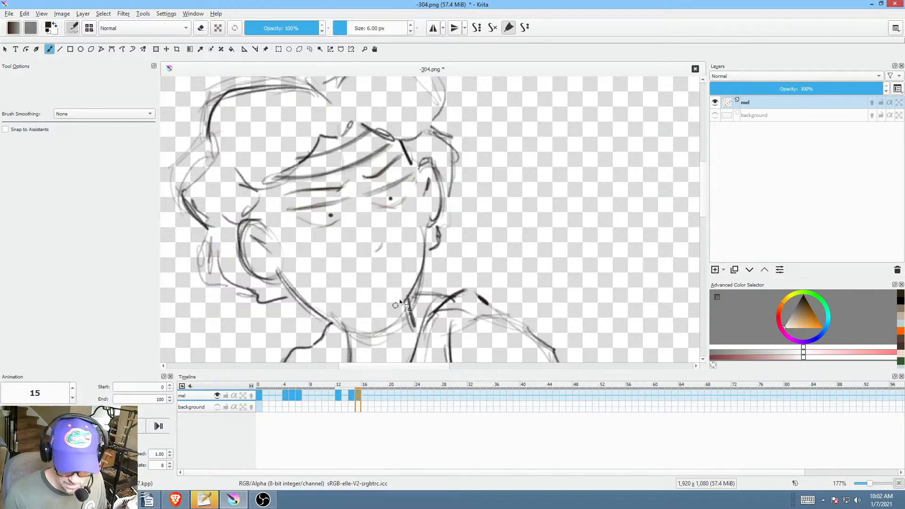
drag(363, 301, 381, 296)
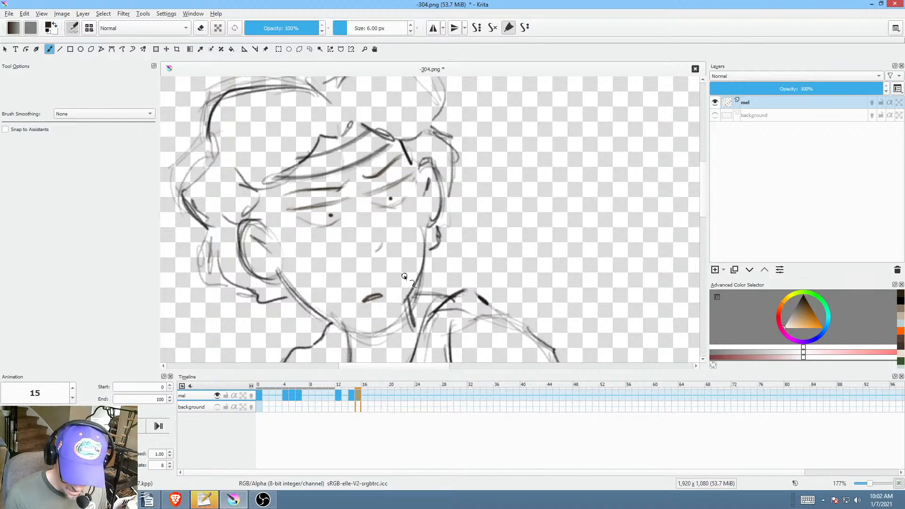
key(comma)
key(period)
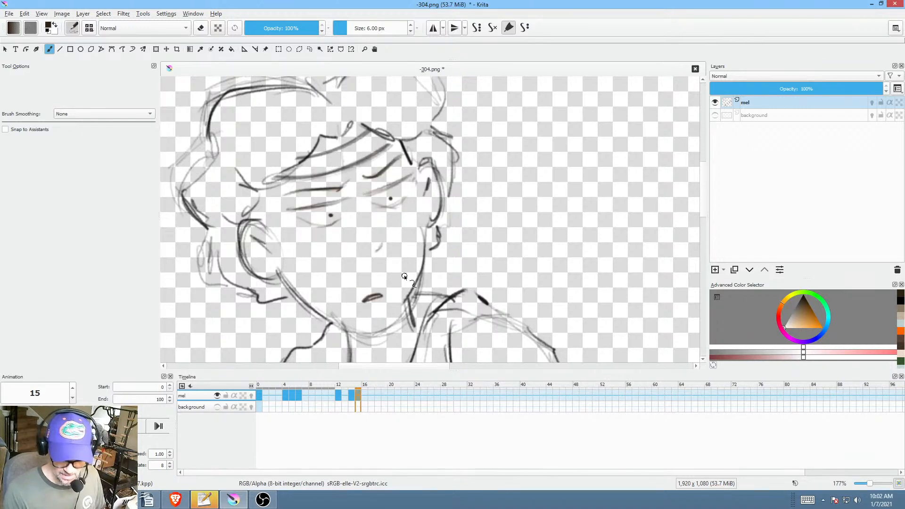
Step: Play back the animation through frame 24 to review the timing of the facial expression changes
click(326, 396)
key(space)
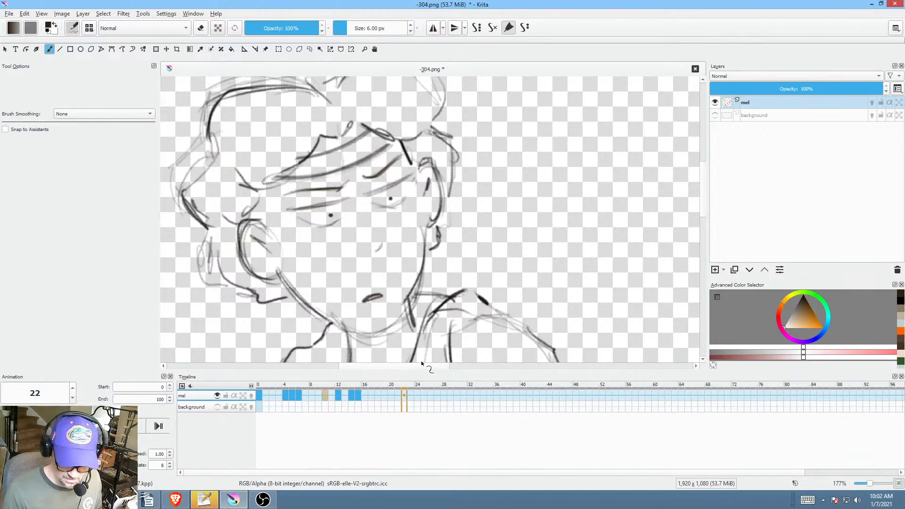
key(space)
key(space)
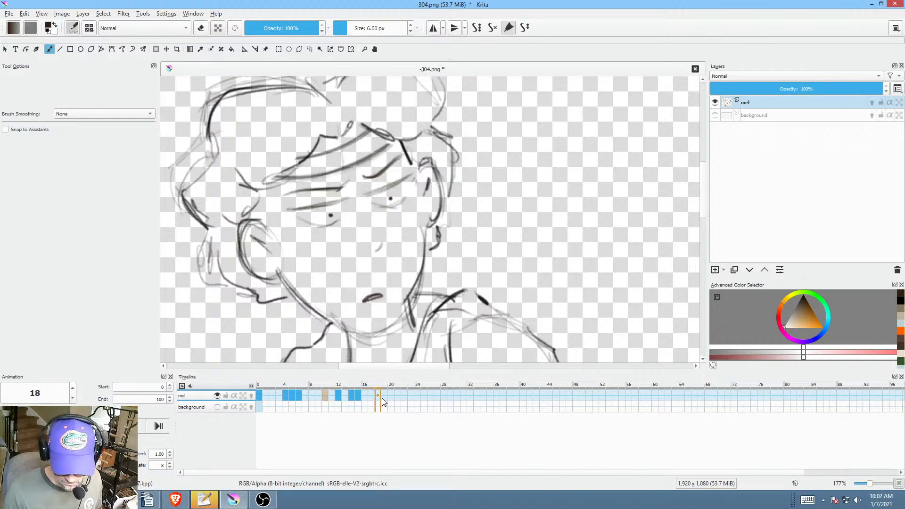
click(417, 394)
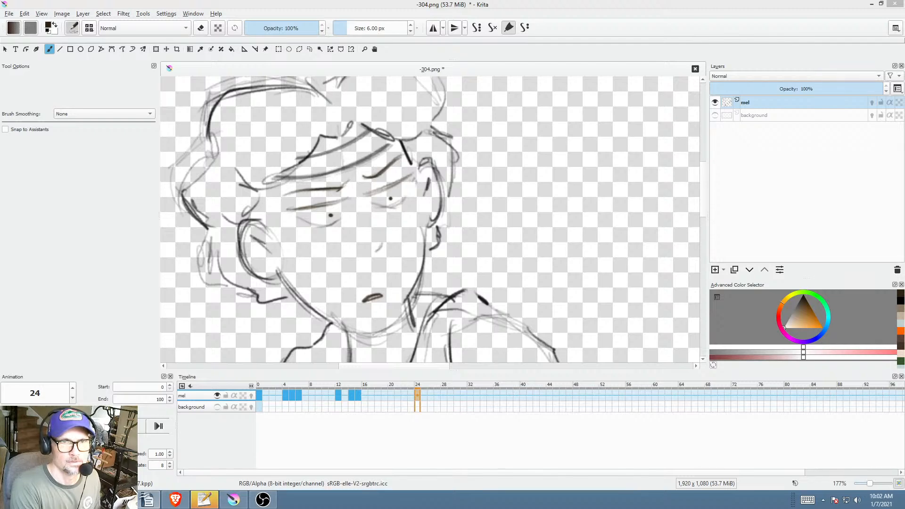
click(311, 396)
scroll(414, 284, down, 5)
scroll(416, 289, up, 2)
drag(421, 286, 446, 201)
key(space)
key(space)
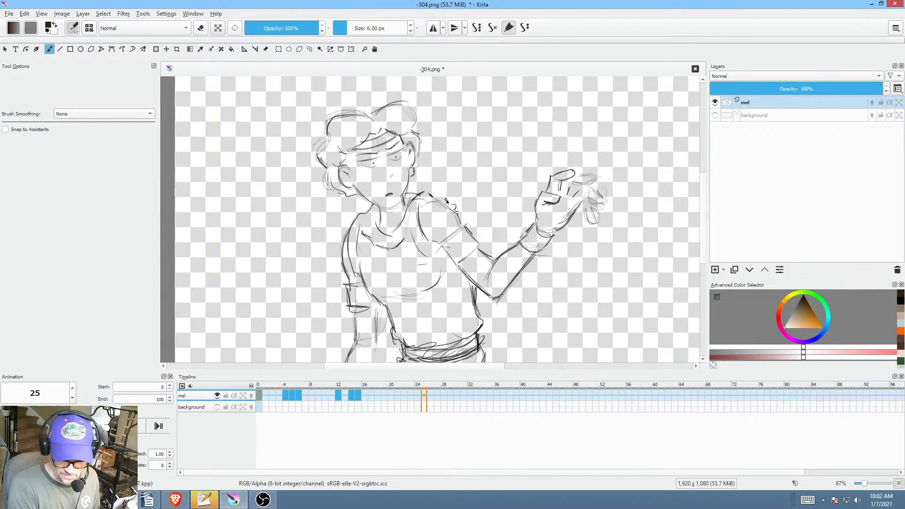
Step: Erase the small mouth at frame 24 and draw a wider, flatter, slightly slanted mouth in its place
click(417, 395)
scroll(450, 180, up, 3)
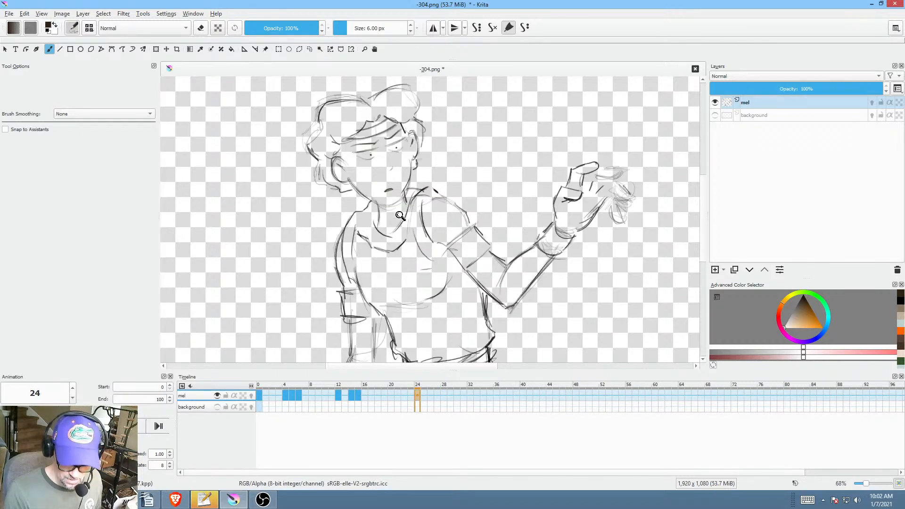
scroll(449, 180, down, 1)
drag(458, 208, 452, 264)
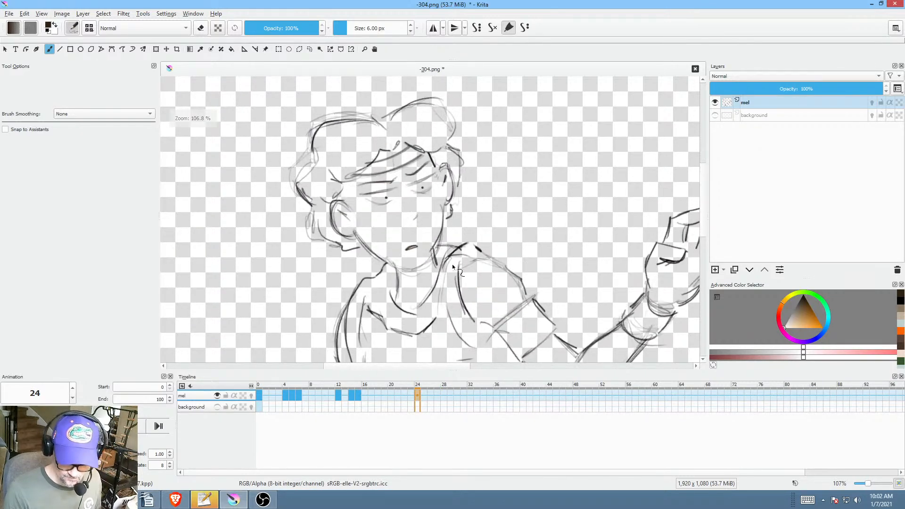
scroll(452, 265, up, 2)
drag(448, 216, 476, 252)
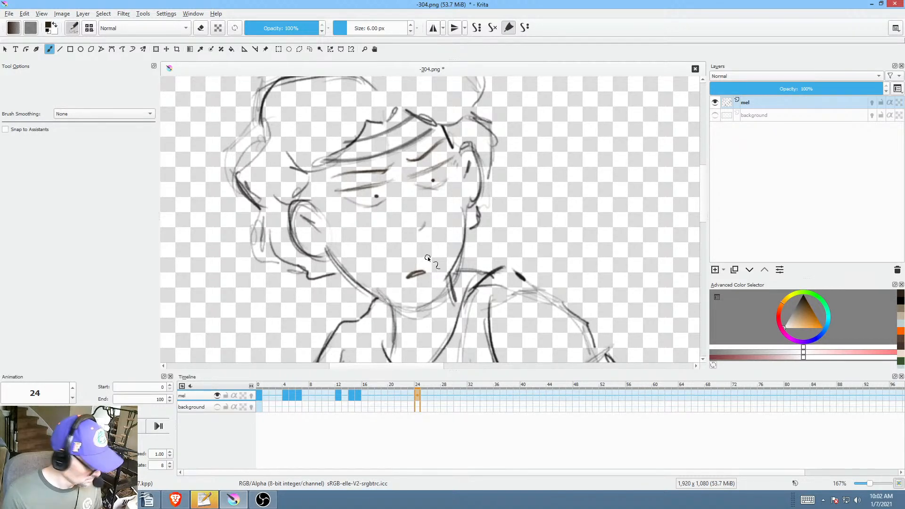
key(p)
key(e)
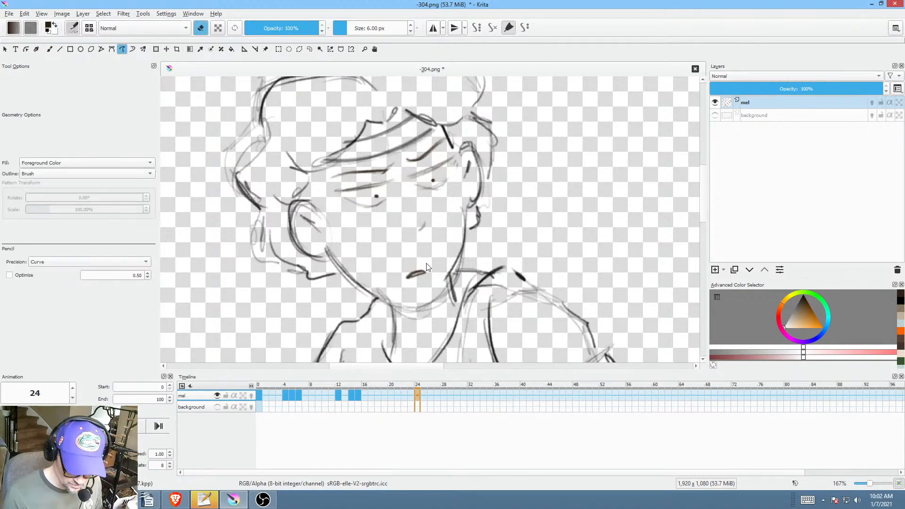
drag(427, 266, 428, 266)
key(b)
key(e)
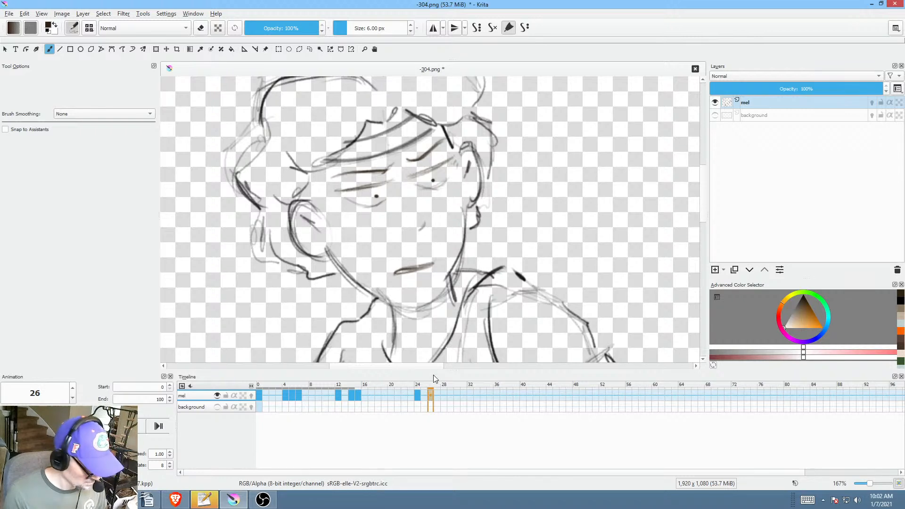
drag(428, 260, 434, 268)
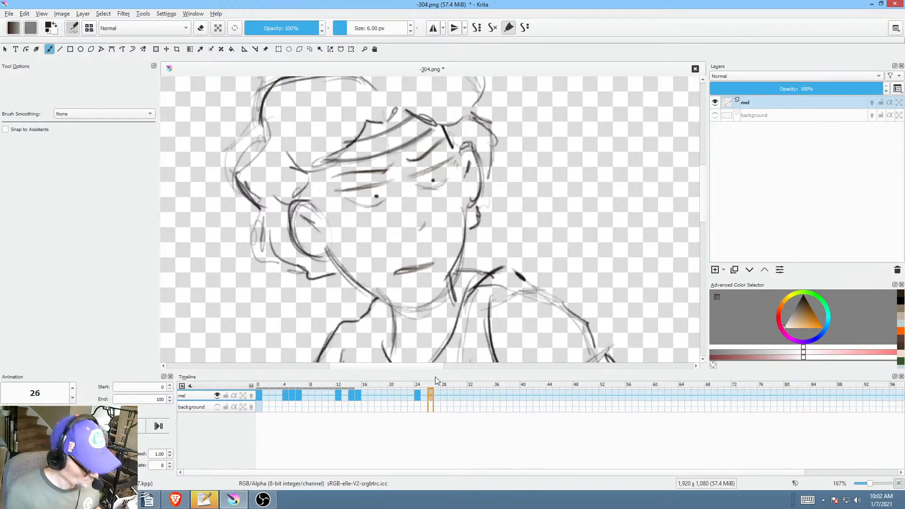
Step: Duplicate the frame 24 drawing to keyframes 26 and 28, and draw an open-mouth outline around the mouth line at frame 26
key(Right)
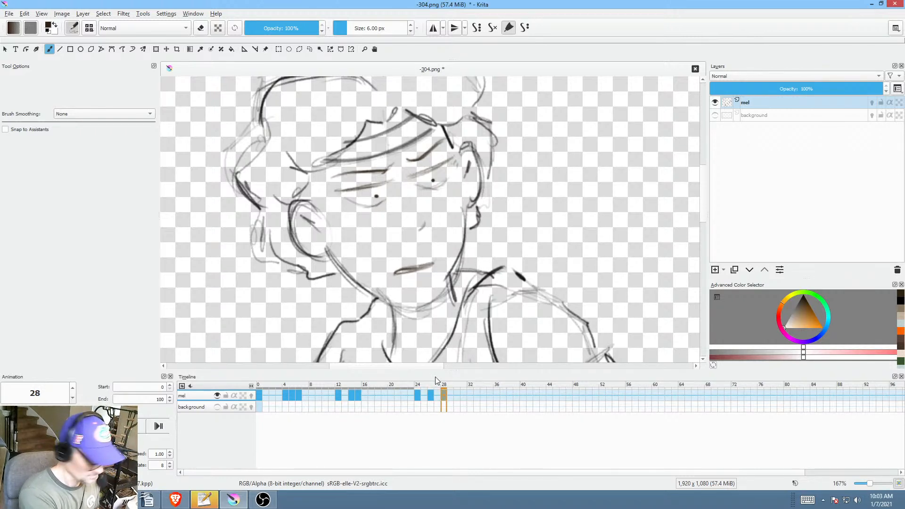
click(458, 395)
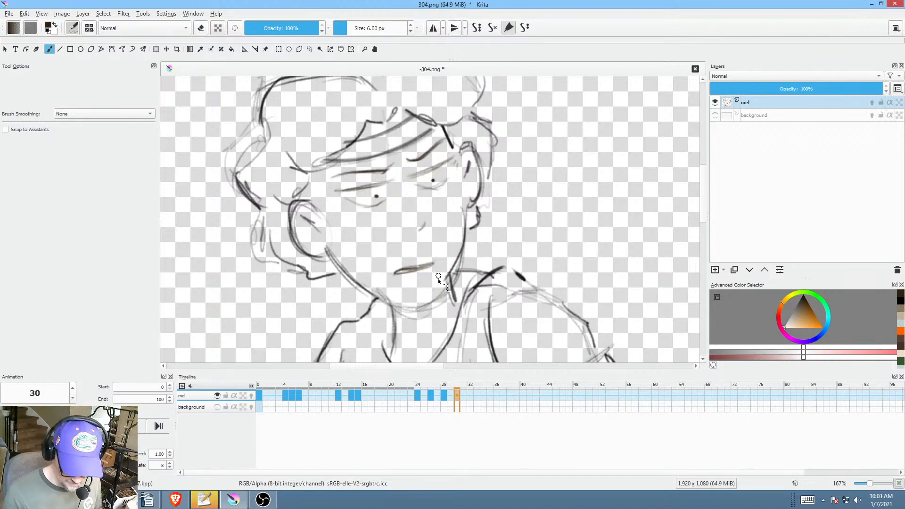
key(Left)
key(Left)
key(Left)
key(Left)
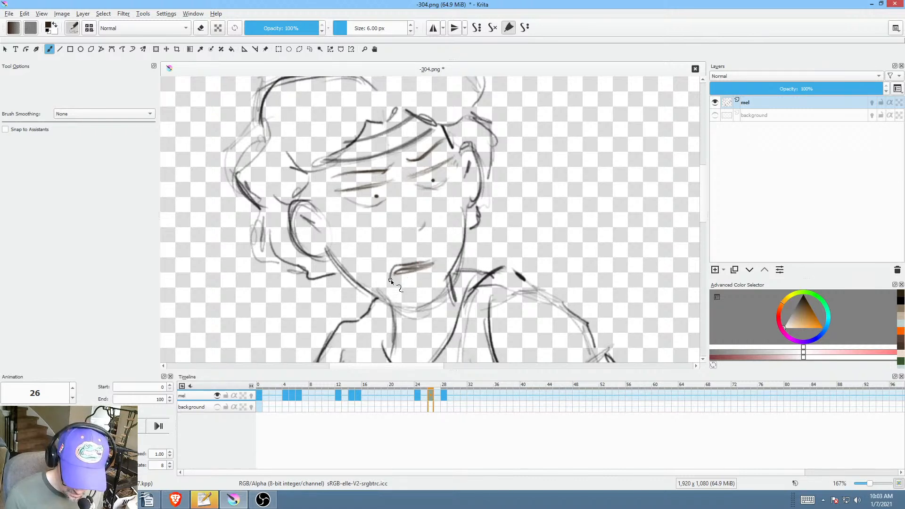
mouse_move(432, 262)
mouse_down()
mouse_move(396, 270)
mouse_move(398, 278)
mouse_up()
Step: Erase the wide mouth at frame 28 and draw a smaller, shaded open mouth in its place
key(Right)
key(Right)
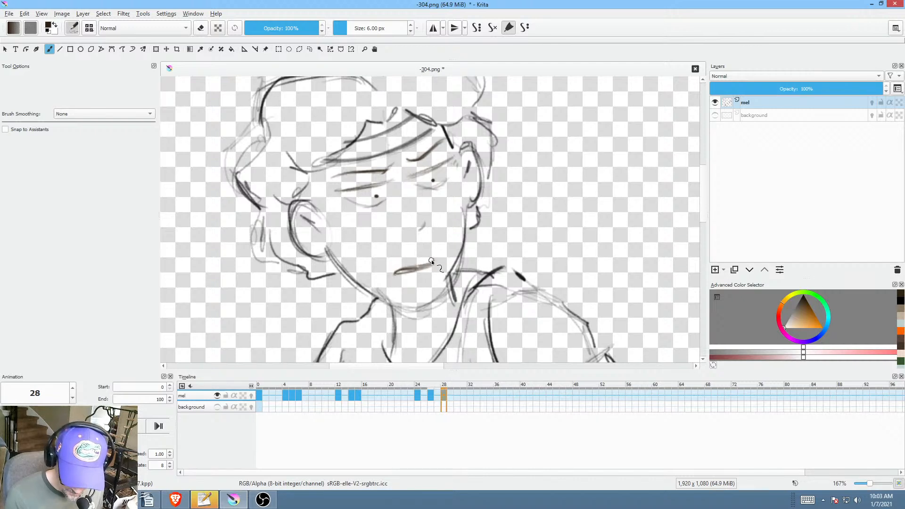
key(p)
key(e)
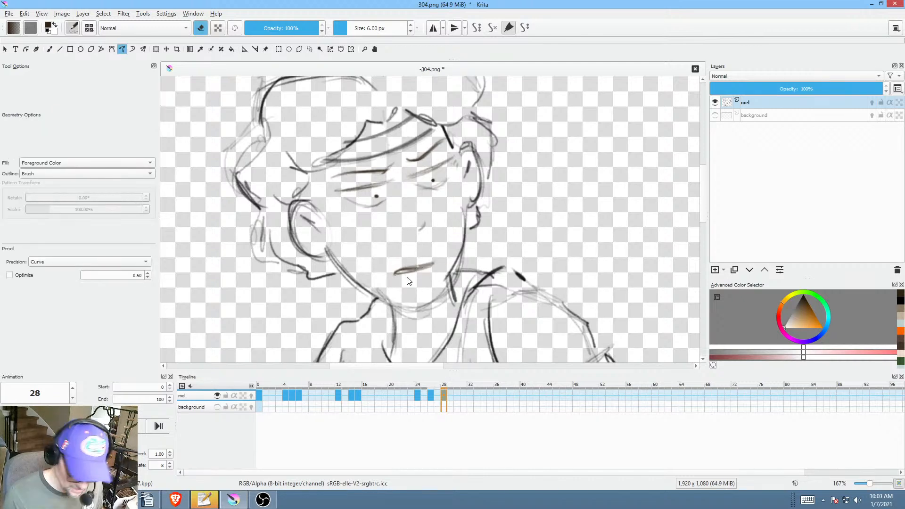
drag(390, 266, 424, 264)
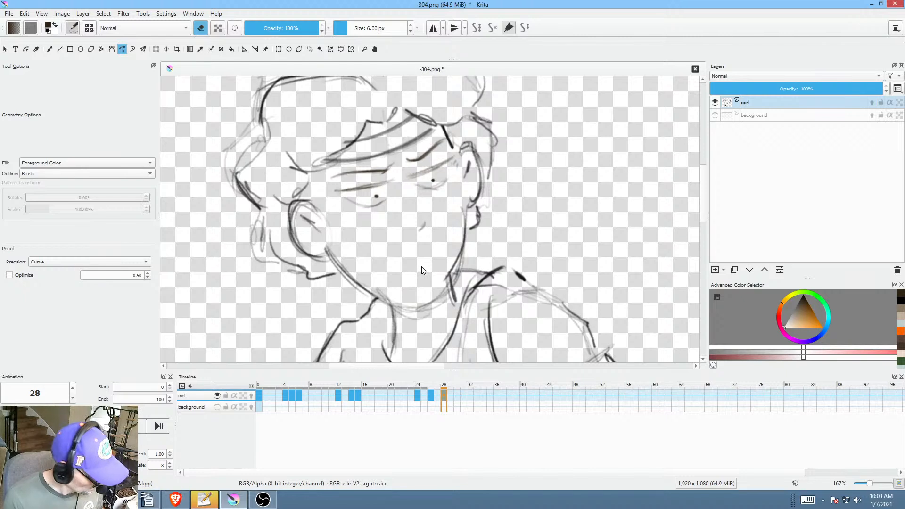
key(b)
key(e)
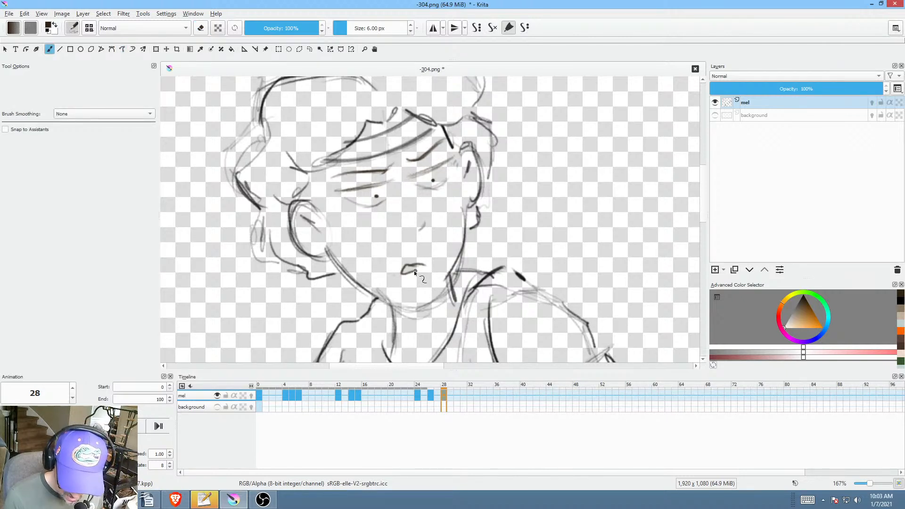
drag(414, 268, 417, 270)
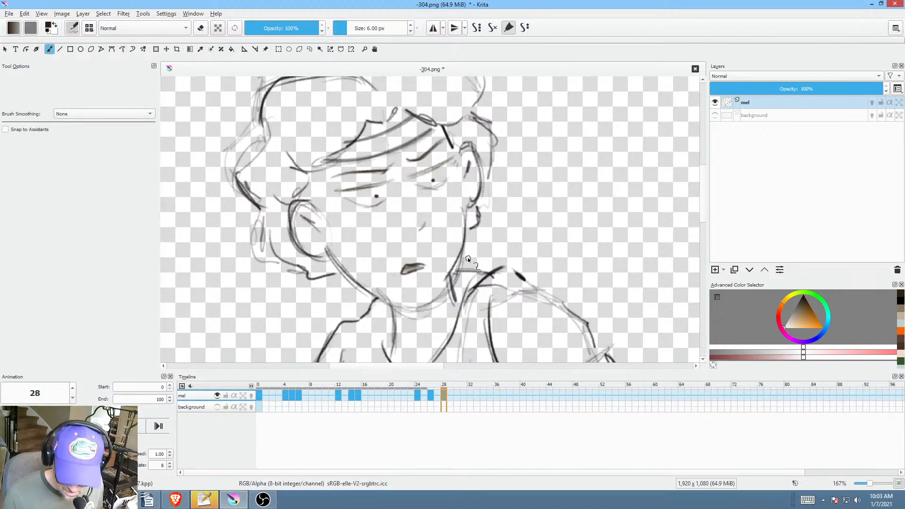
Step: Replace the mouth at frame 30 with a short, straight mouth line
click(457, 399)
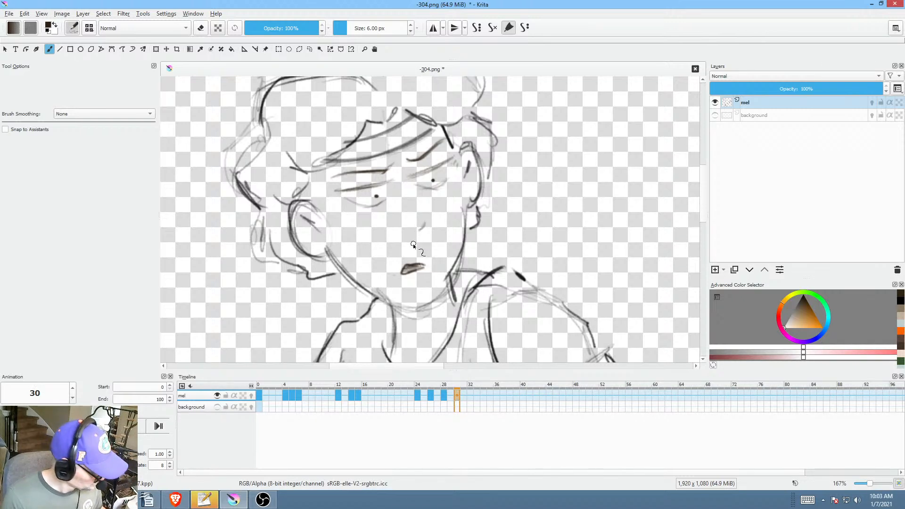
key(p)
key(e)
drag(419, 251, 434, 251)
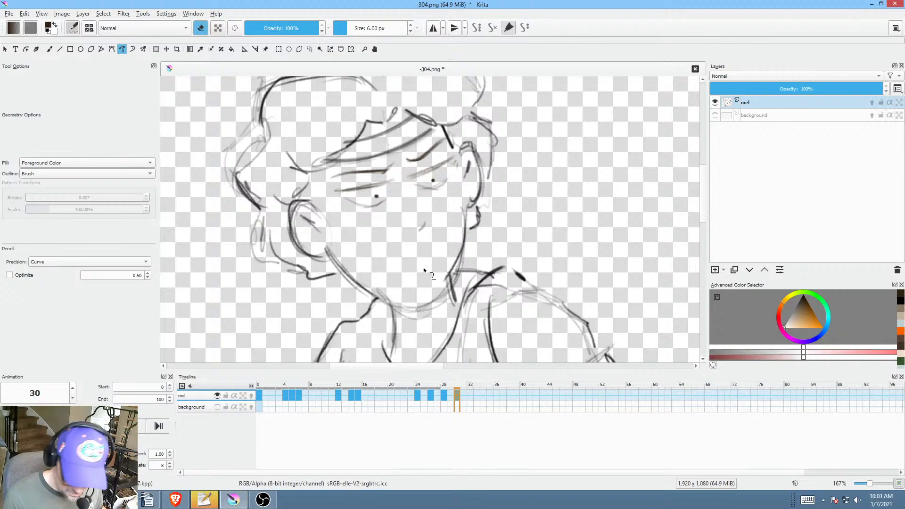
key(b)
key(e)
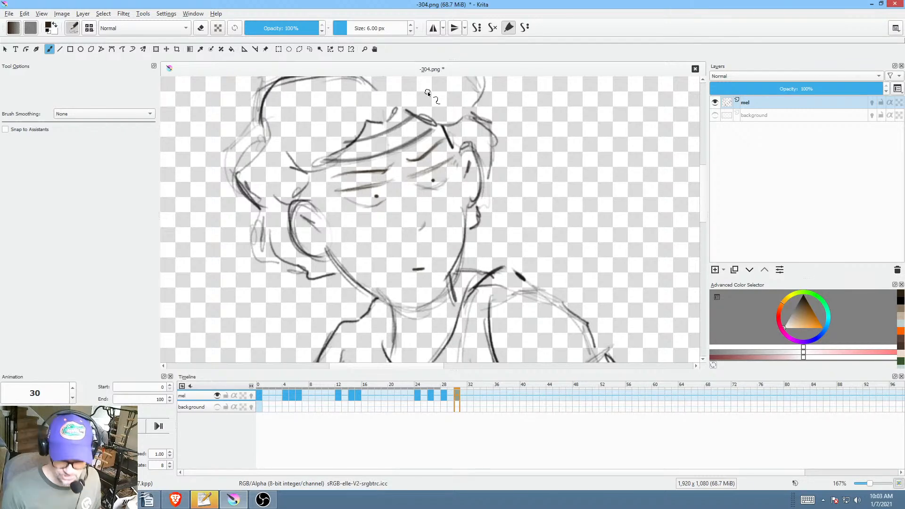
Step: Move the four keyframes at frames 24 to 30 four frames earlier to start at frame 20, checking the timing in playback
scroll(466, 269, down, 3)
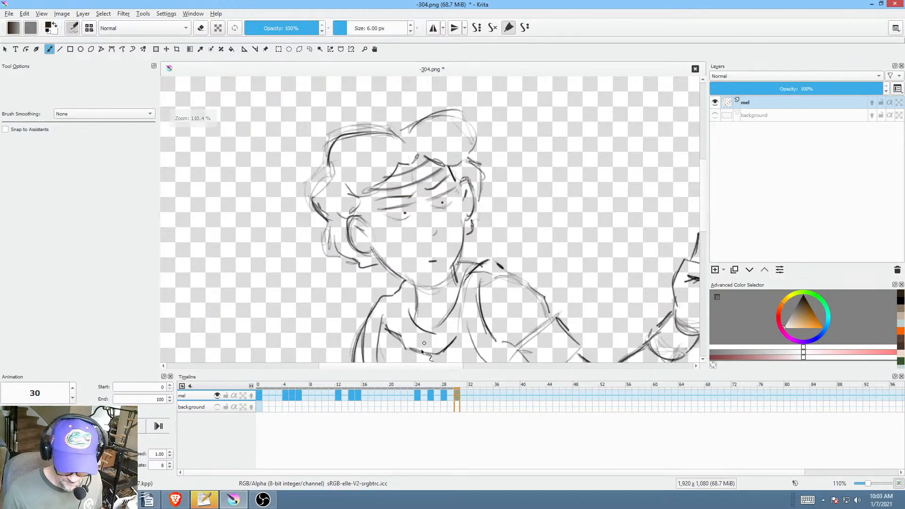
click(344, 395)
key(space)
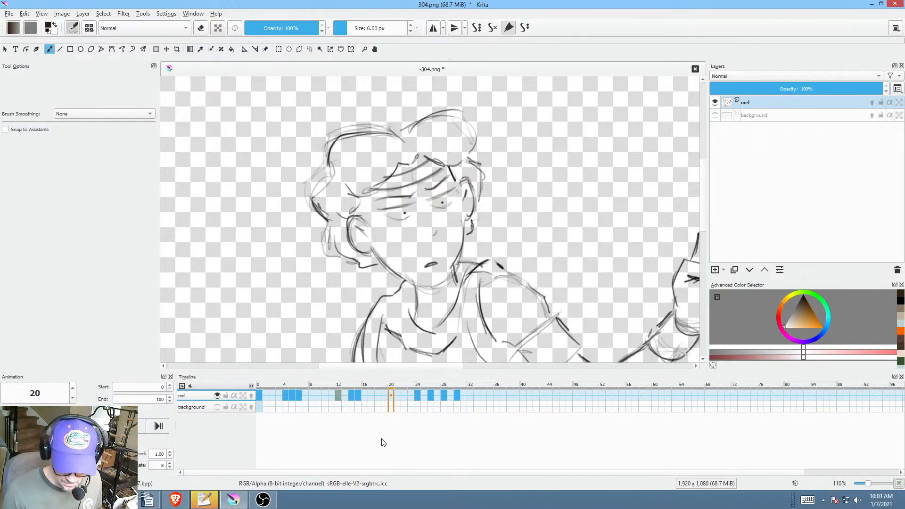
click(417, 394)
drag(417, 393, 391, 396)
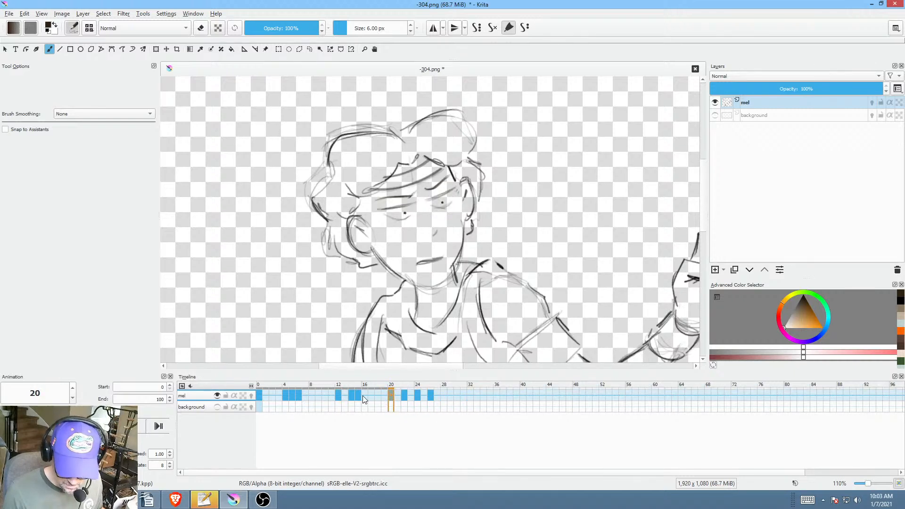
key(space)
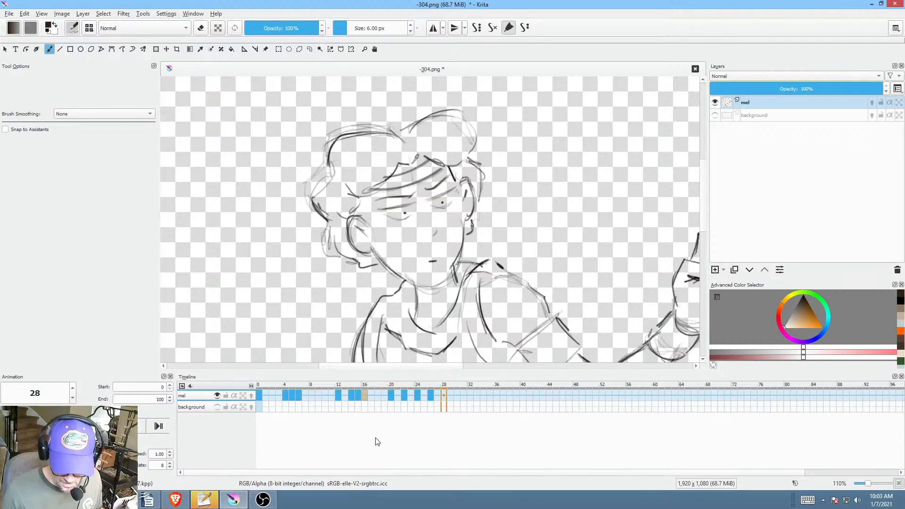
Step: Erase both pupils at frame 26 and redraw them slightly higher, just under the upper eyelid lines
click(433, 395)
scroll(449, 267, up, 5)
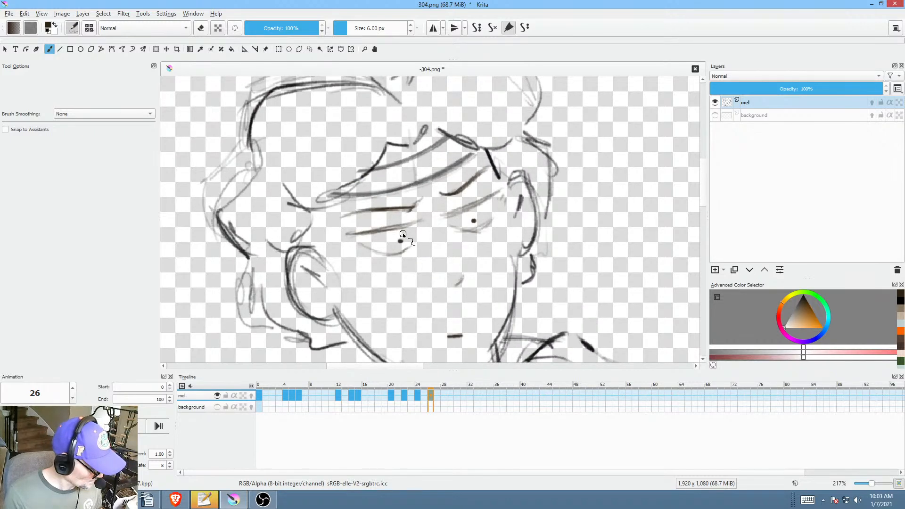
key(e)
click(399, 241)
click(475, 219)
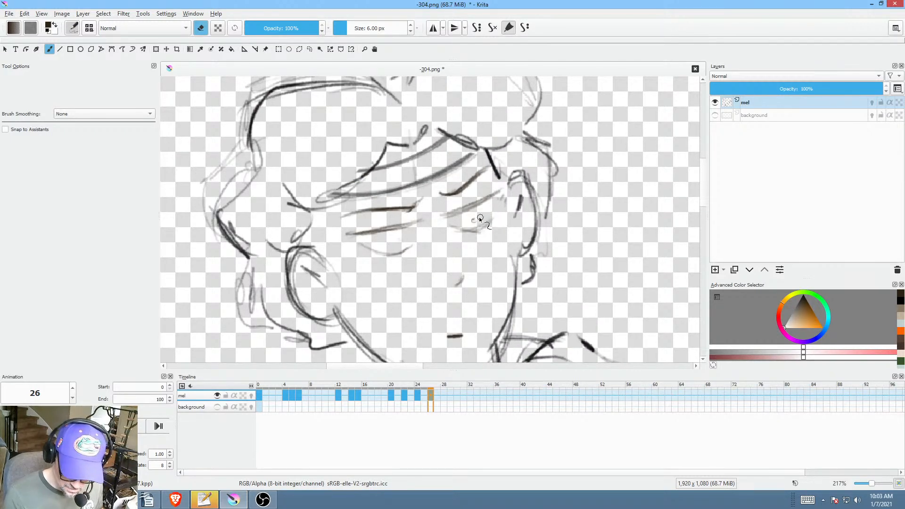
key(e)
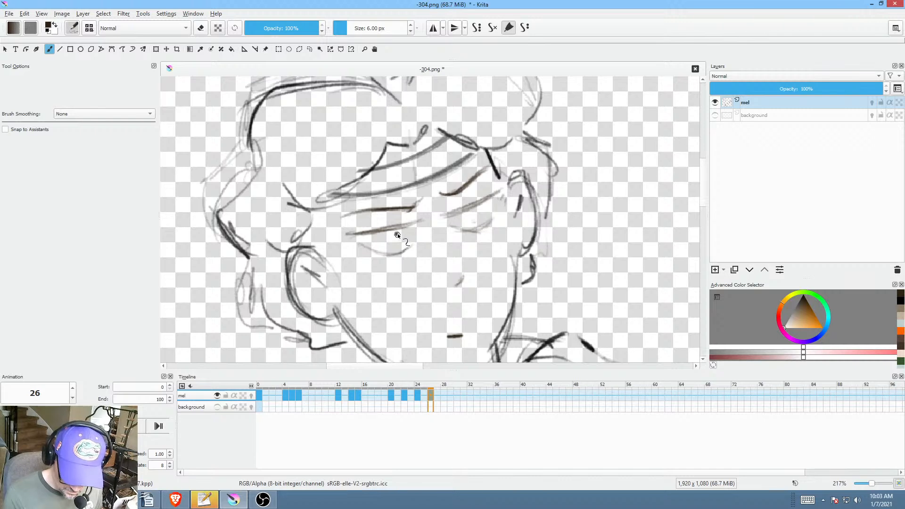
click(397, 234)
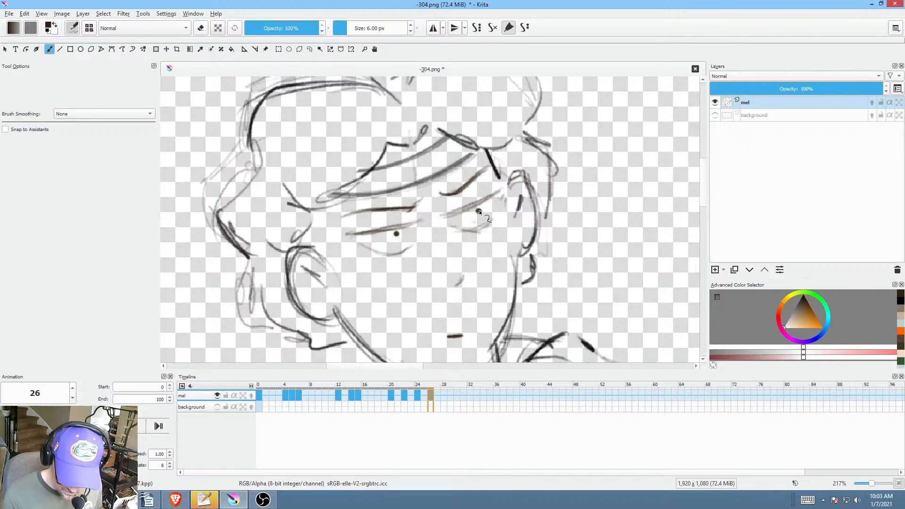
Step: Play and scrub the animation from frame 19 onward to judge how long to hold the frame 26 drawing
click(385, 396)
key(space)
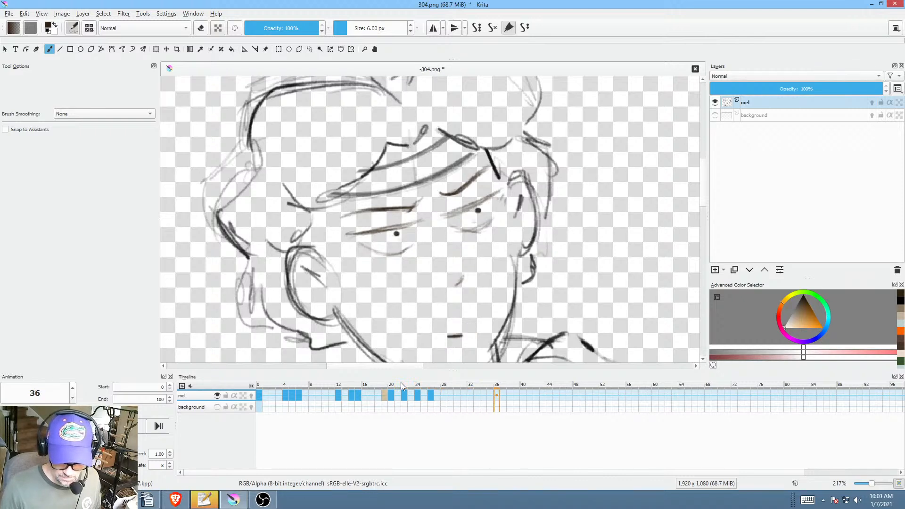
key(space)
drag(429, 384, 466, 386)
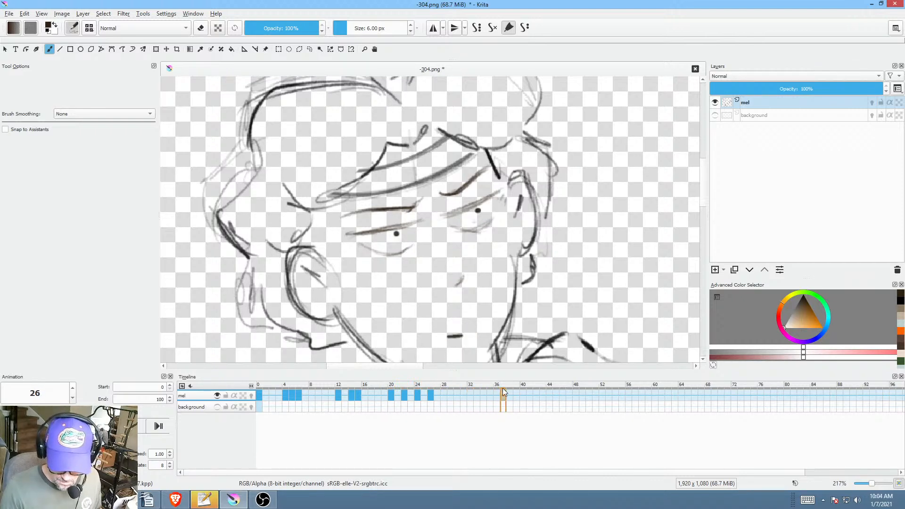
mouse_move(524, 389)
mouse_down()
mouse_move(404, 390)
mouse_move(455, 392)
mouse_up()
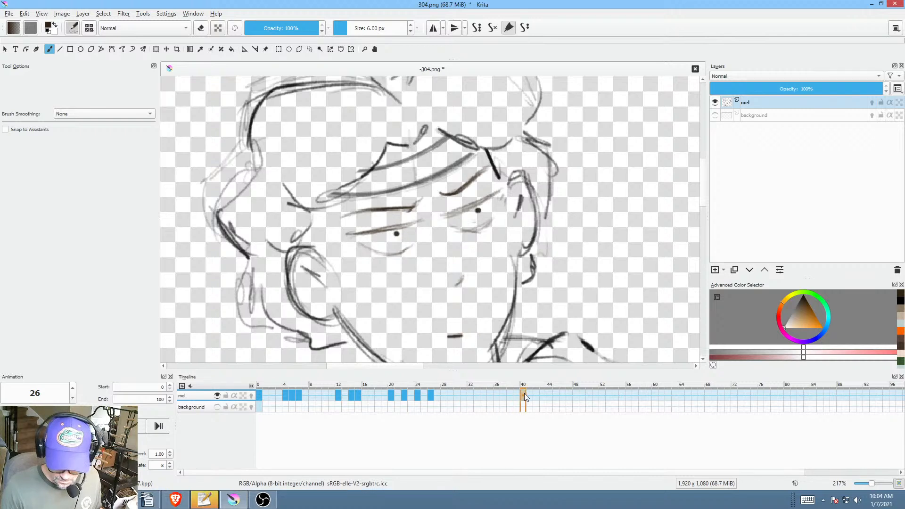
mouse_move(545, 394)
mouse_down()
mouse_move(559, 395)
mouse_move(391, 404)
mouse_up()
key(space)
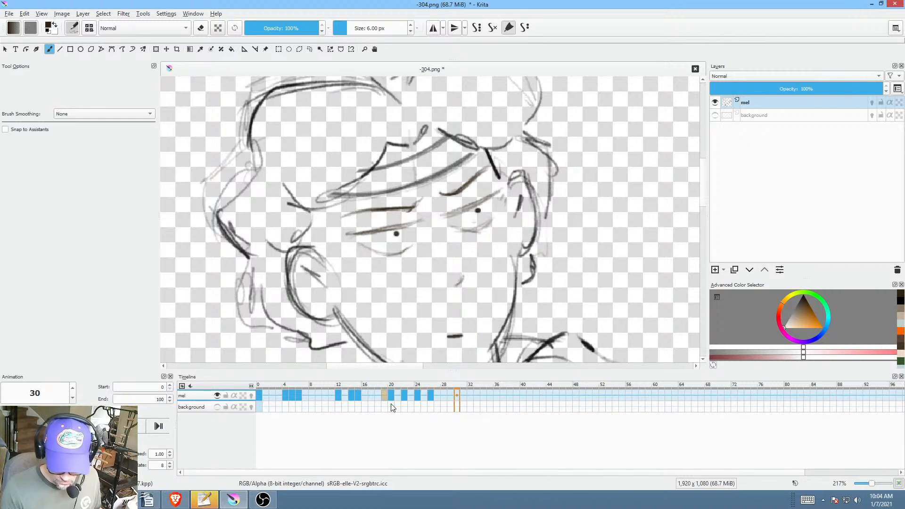
key(space)
Step: Make a keyframe at frame 36 from the held drawing, erase both pupils, and duplicate it to frames 37 through 40
click(499, 393)
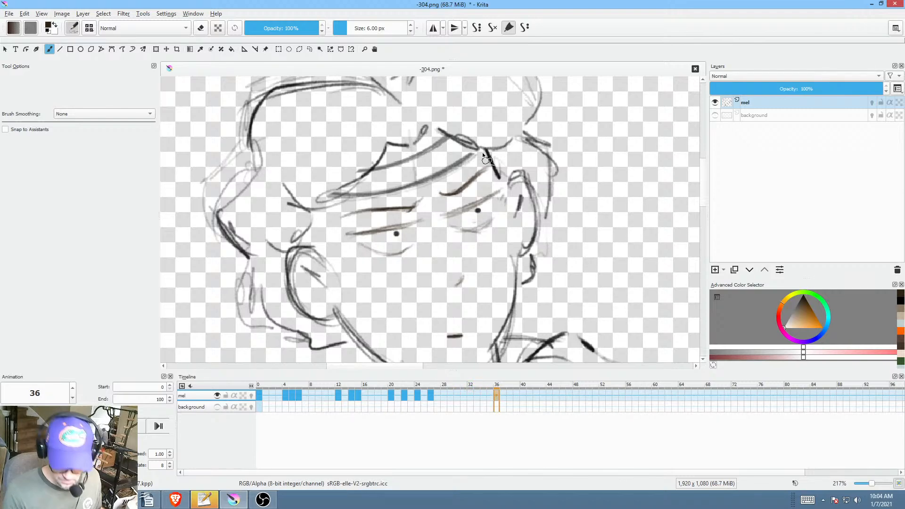
drag(466, 255, 501, 280)
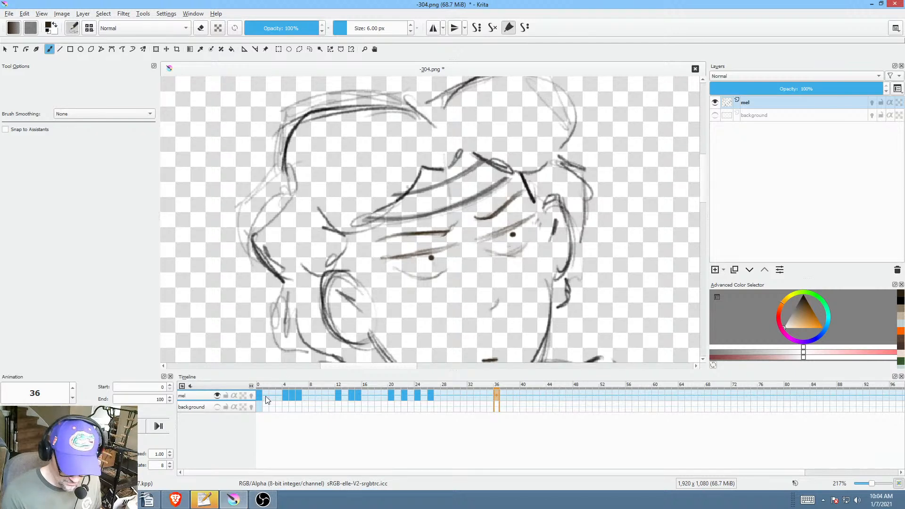
click(251, 396)
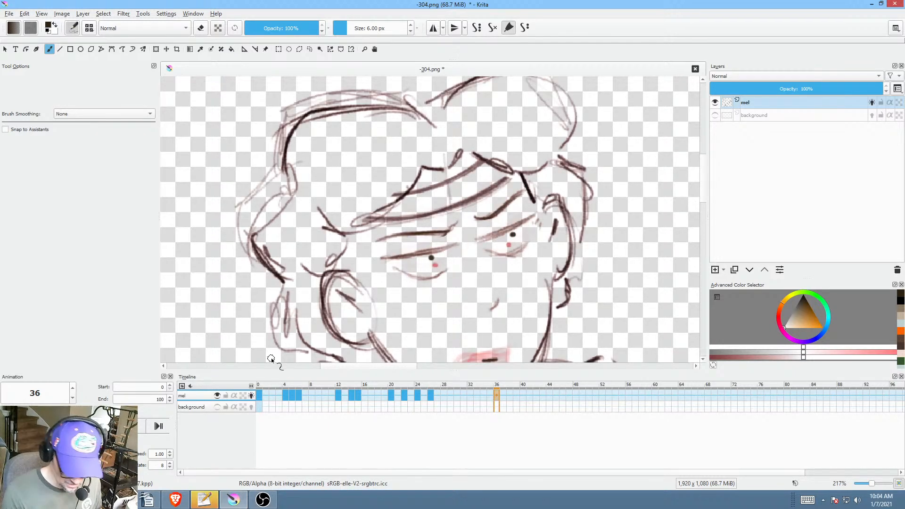
click(252, 396)
key(e)
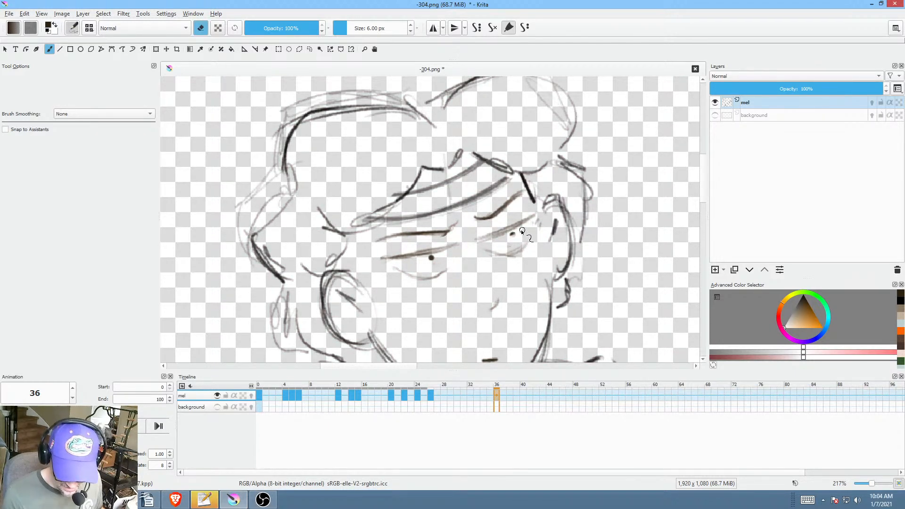
drag(521, 231, 494, 239)
drag(431, 258, 437, 256)
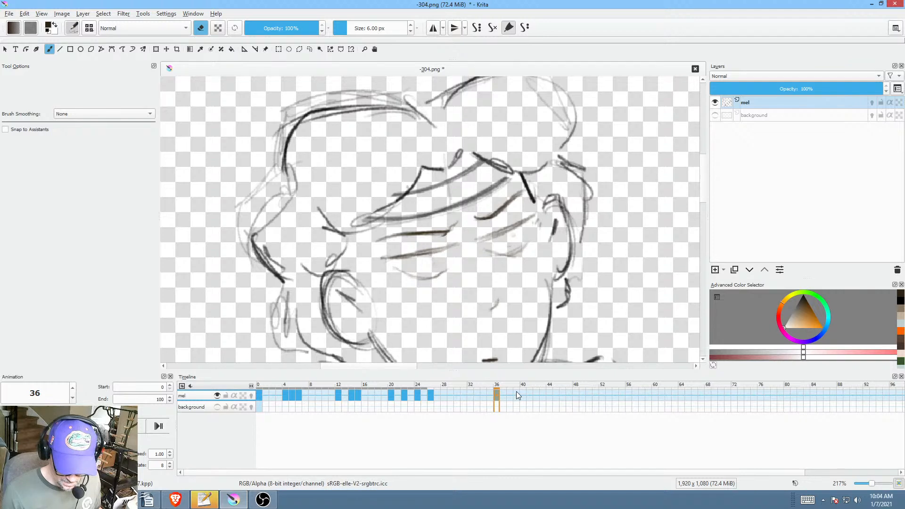
click(505, 395)
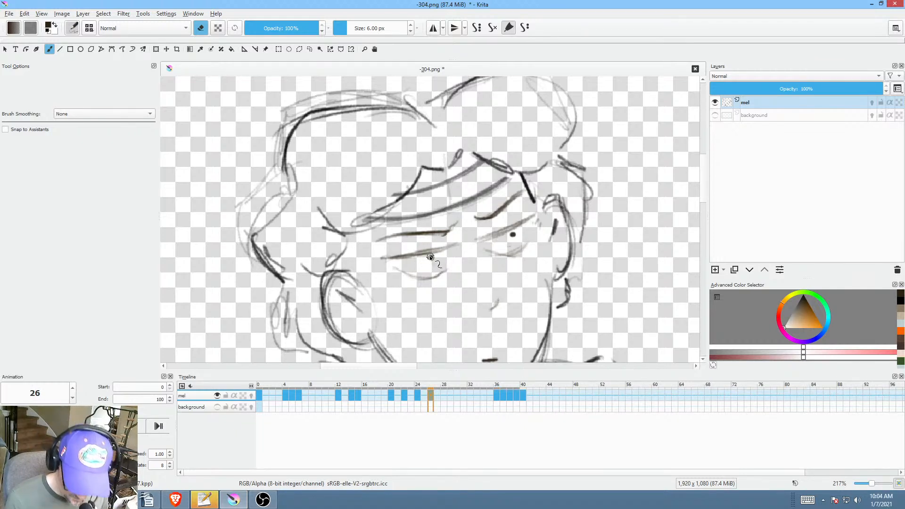
Step: Draw the pupil of the eye on the face's left side in frames 36 to 40, shifting it gradually toward the left corner
key(period)
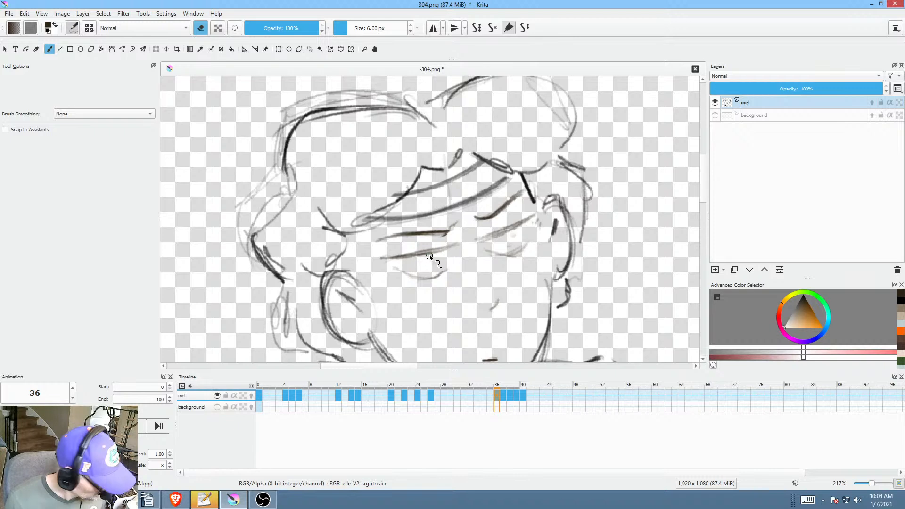
key(e)
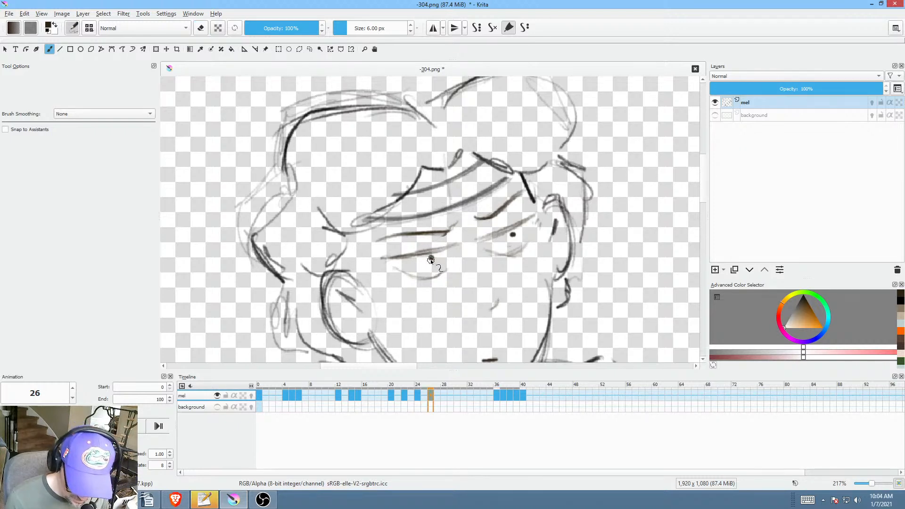
key(period)
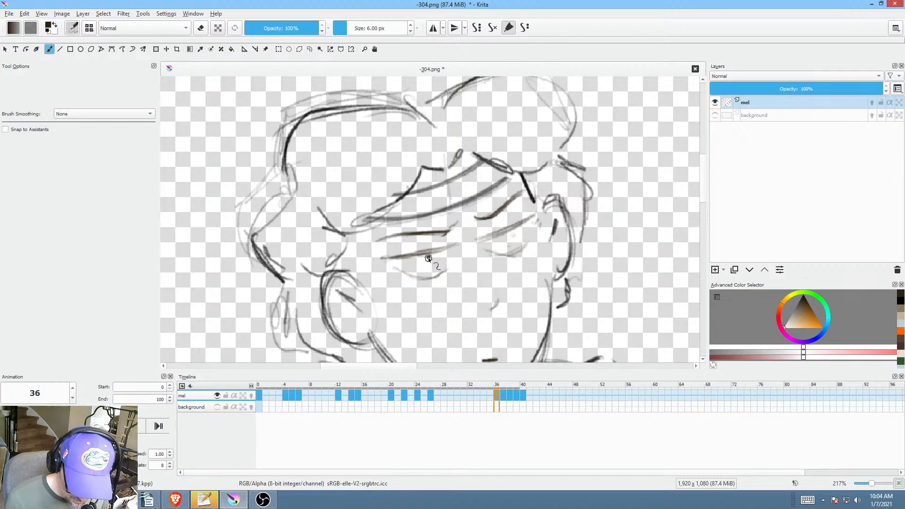
key(comma)
key(period)
key(Right)
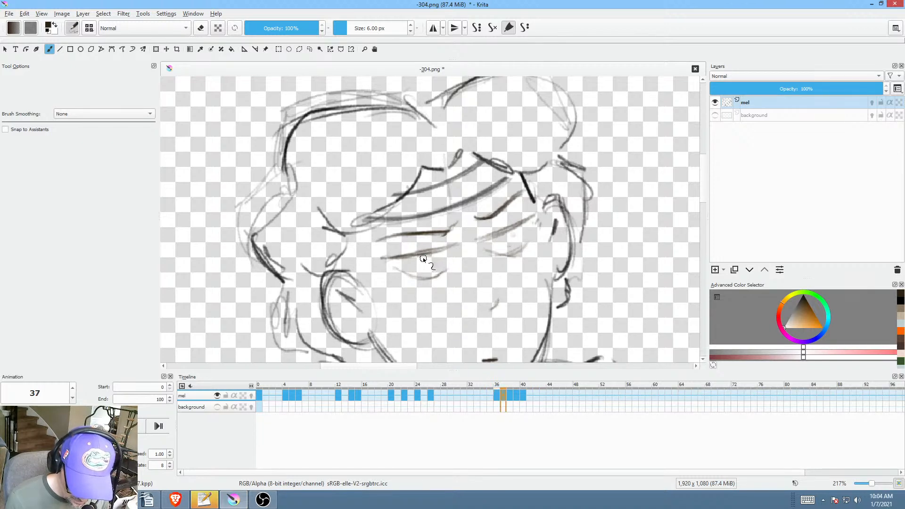
key(Right)
key(Right)
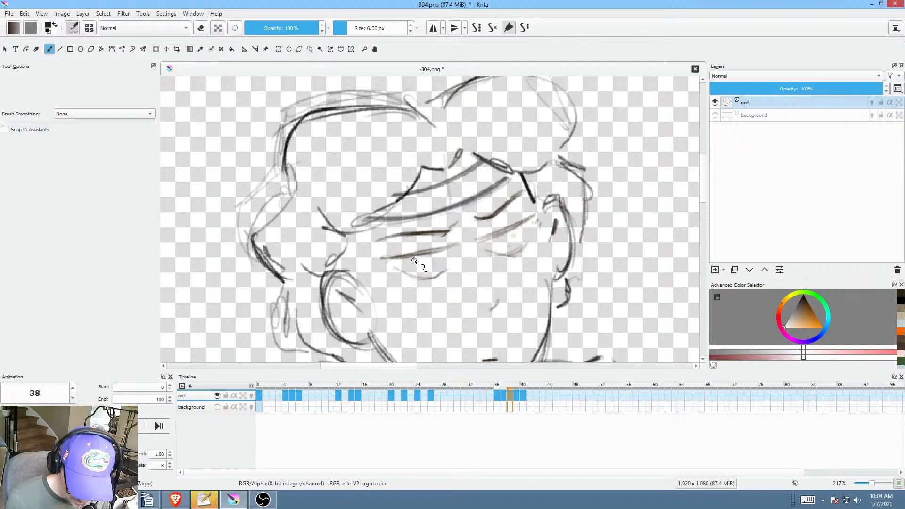
click(404, 259)
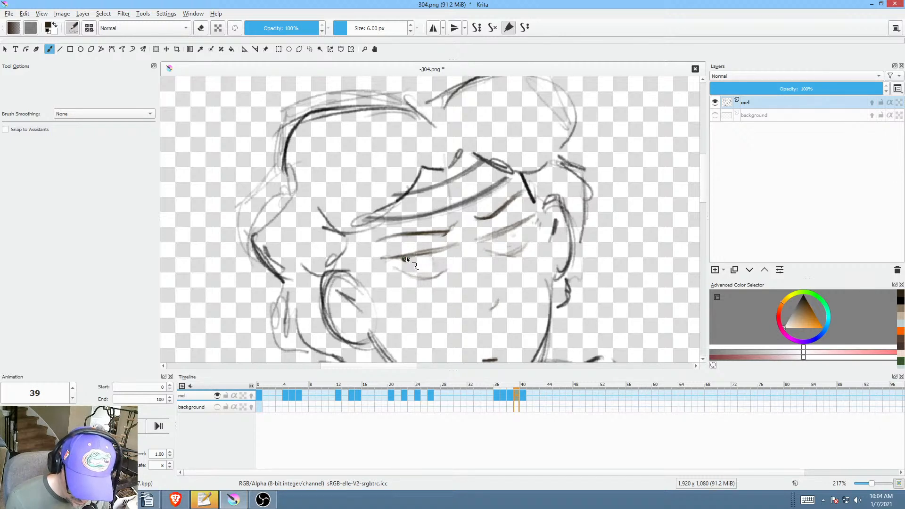
key(Left)
key(Right)
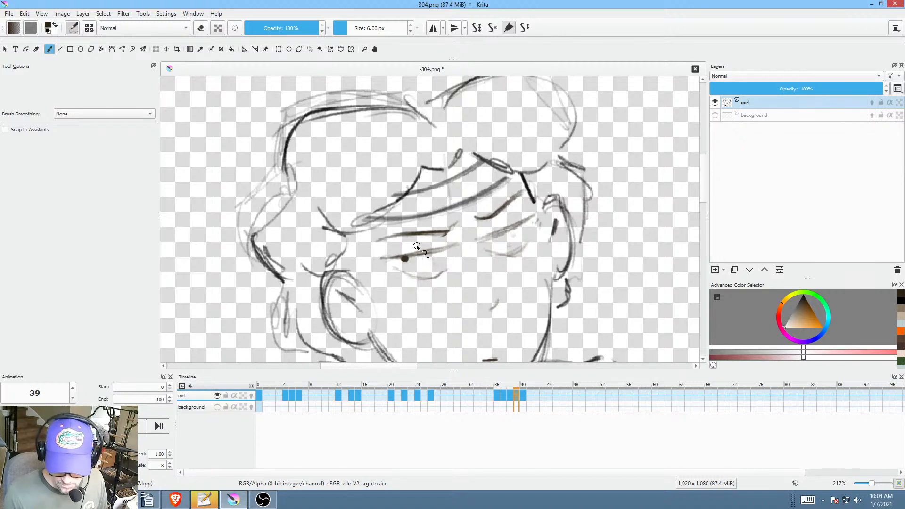
key(Right)
key(Left)
key(Right)
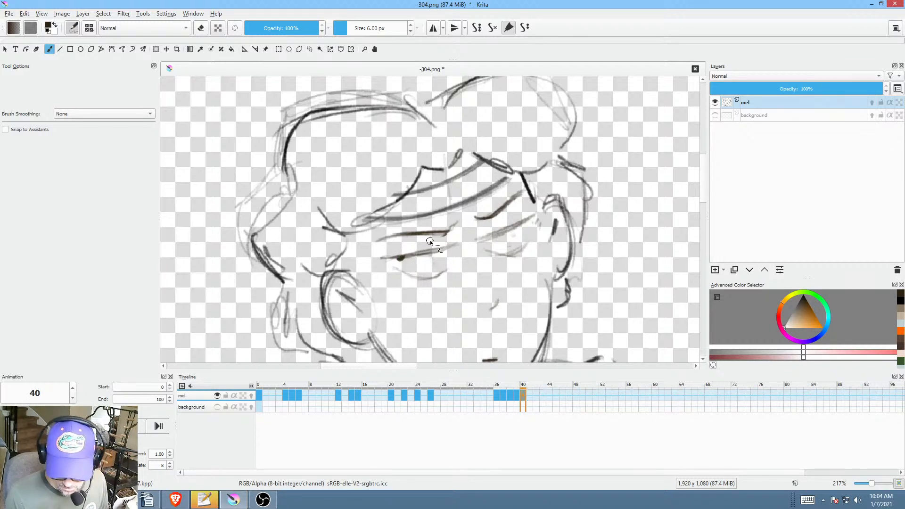
Step: Draw the other eye's pupil in frames 36 to 40, shifting it gradually left to match the first eye
key(Left)
key(Left)
key(Left)
key(Left)
key(Left)
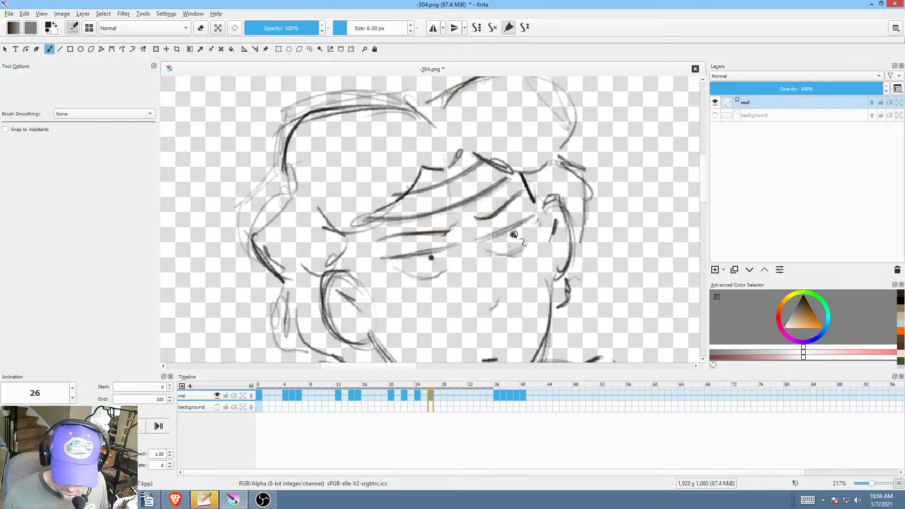
key(period)
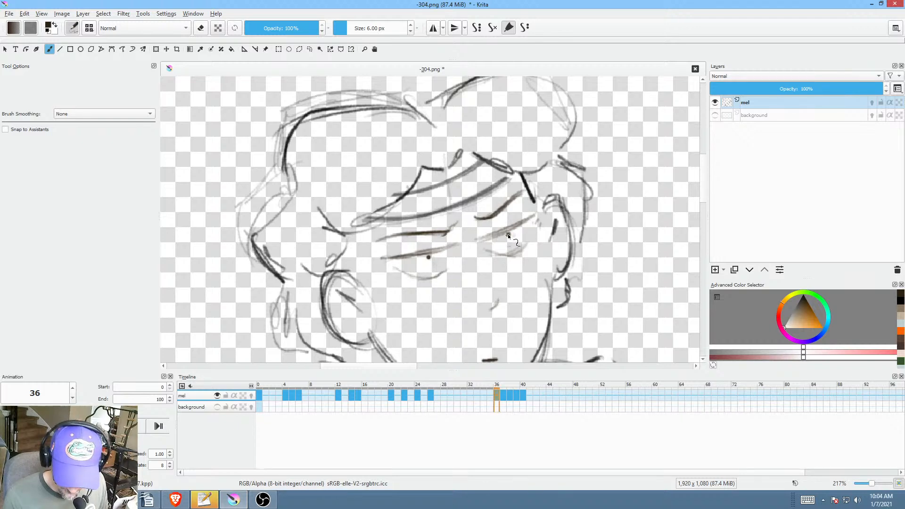
key(comma)
key(period)
key(Right)
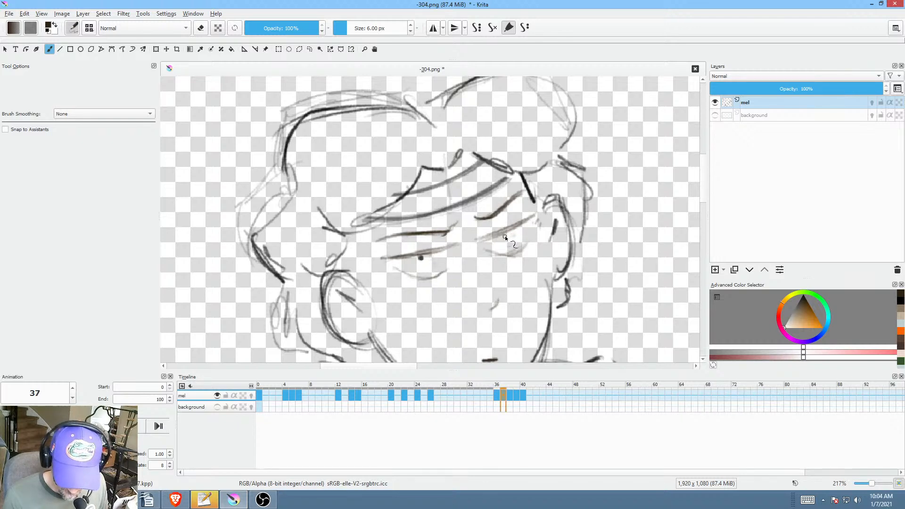
key(Right)
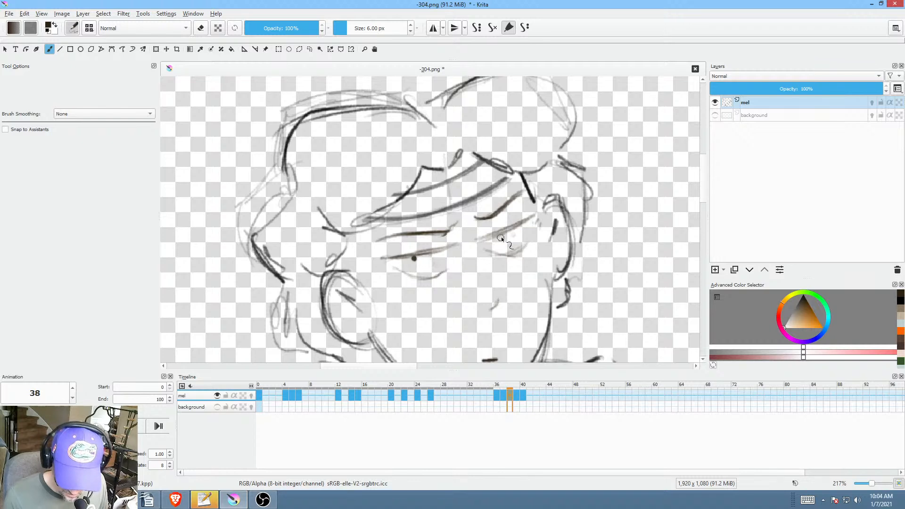
key(Right)
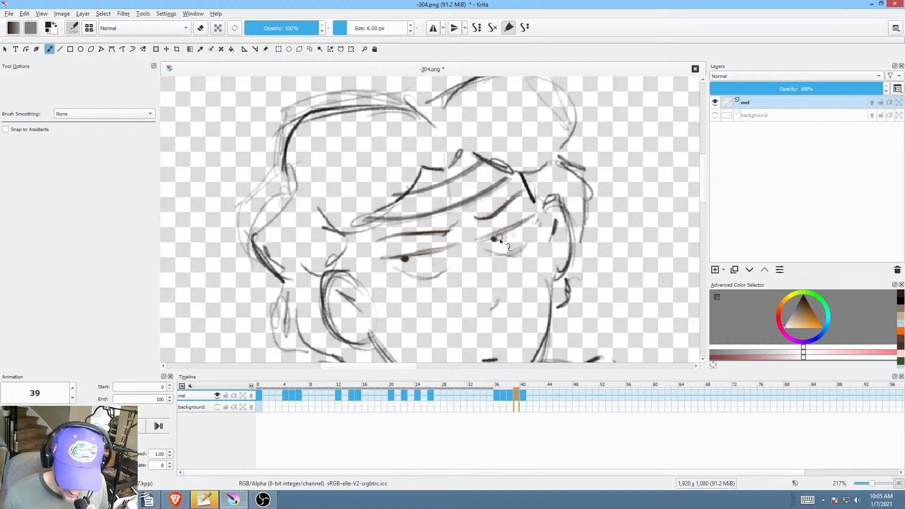
key(Right)
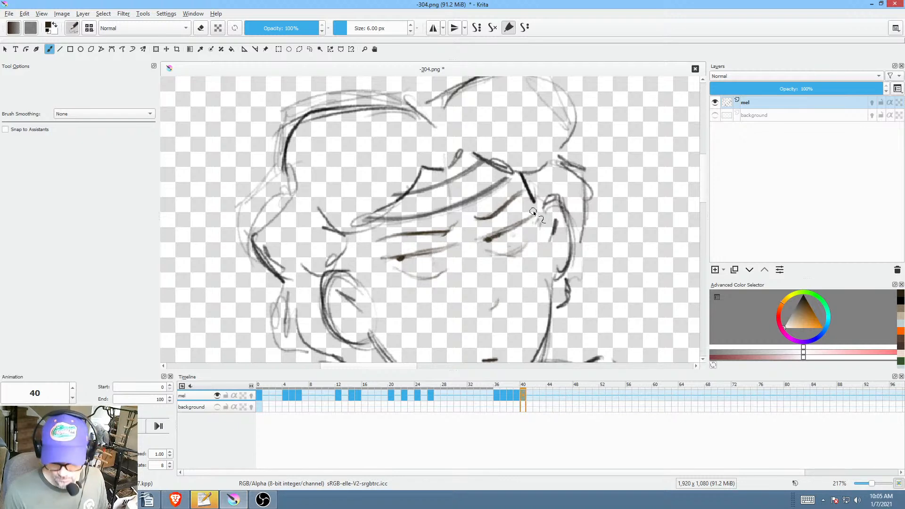
Step: Flip through frames 36 to 40 and play from frame 26 to check the sideways eye movement
key(Left)
key(Left)
key(Right)
key(Right)
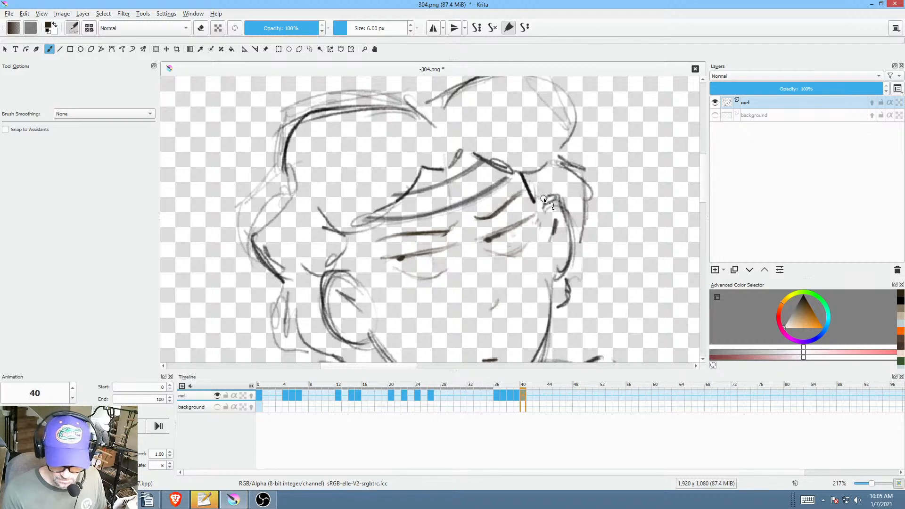
key(Left)
key(Left)
key(Left)
key(Left)
key(Left)
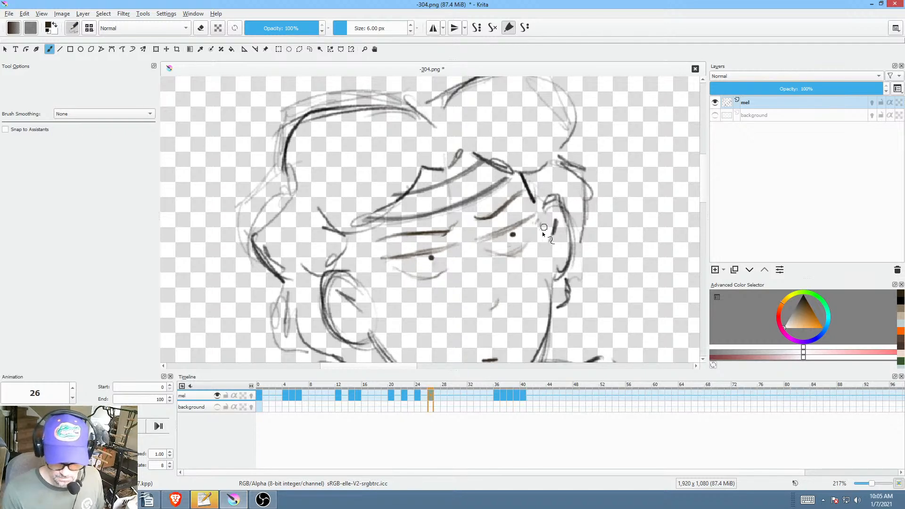
drag(526, 287, 519, 229)
key(space)
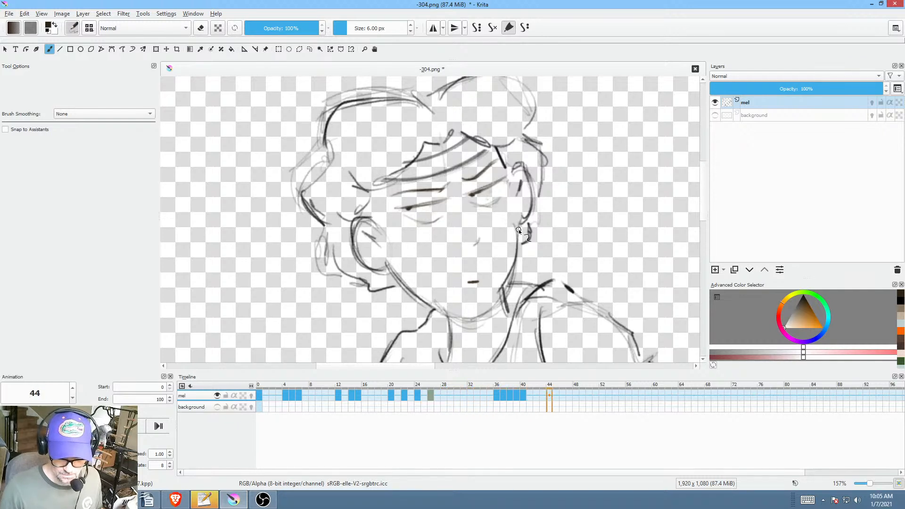
key(space)
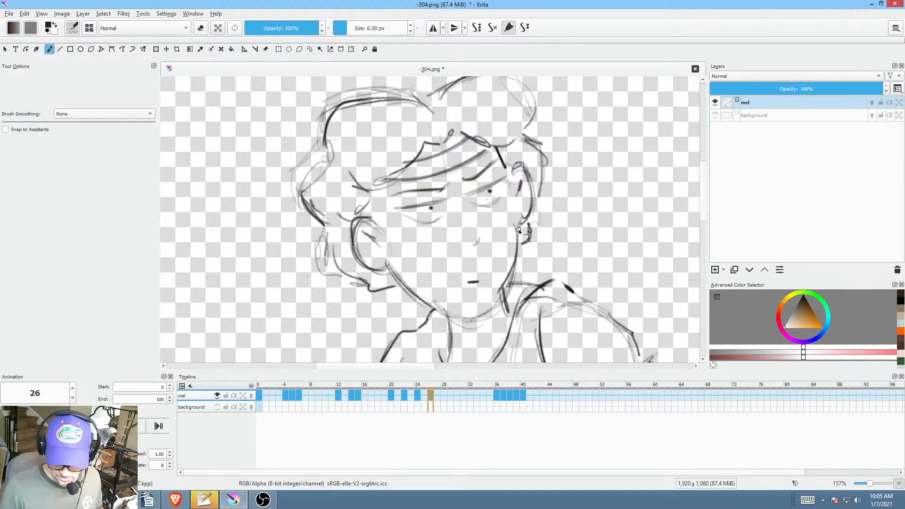
Step: Set the animation's end frame to 60
drag(150, 398, 176, 394)
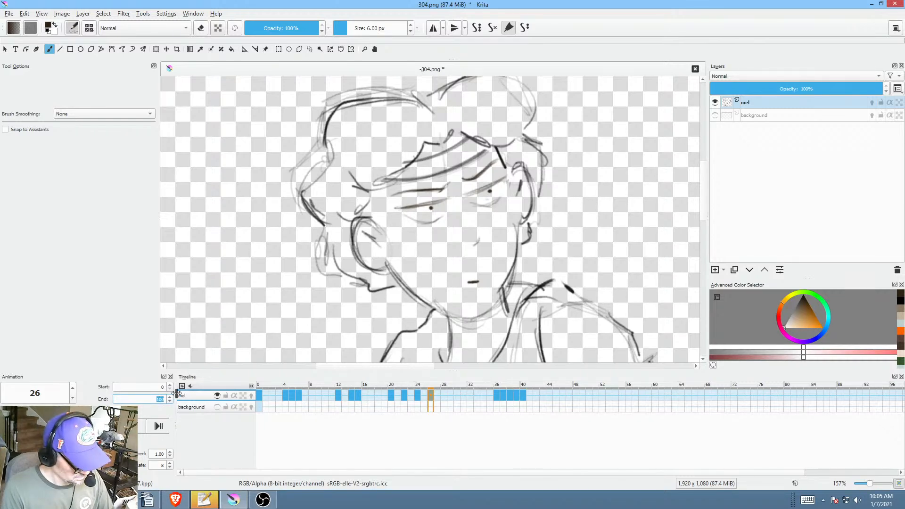
text(60)
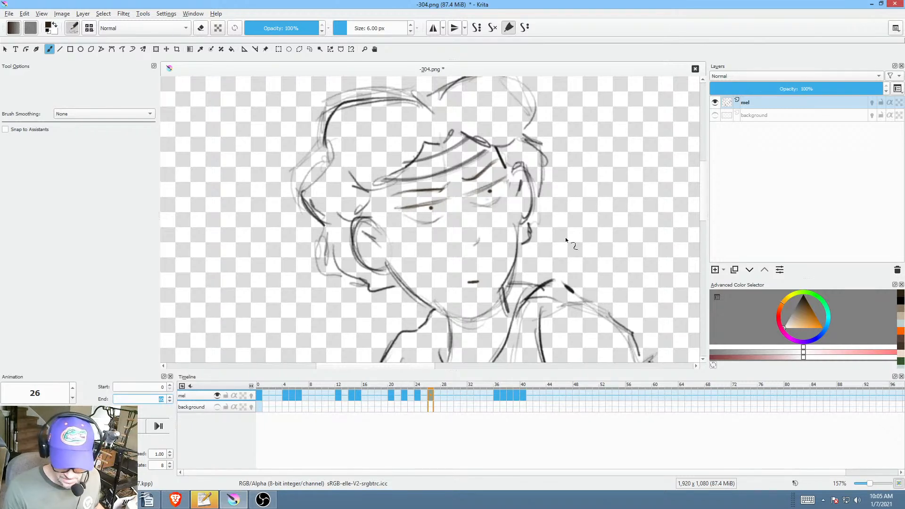
drag(550, 254, 527, 257)
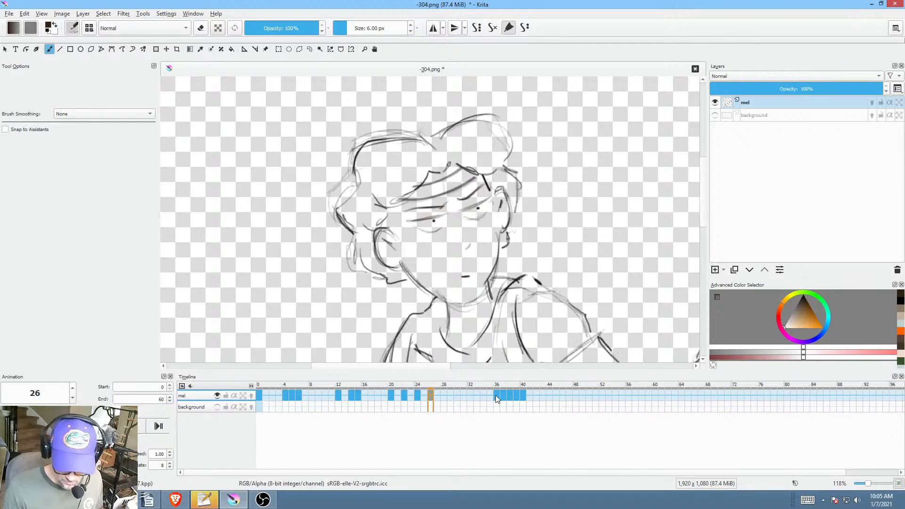
Step: Draw raised lower eyelid lines under both eyes in frames 36 to 40 to give the character a squint
click(496, 395)
mouse_move(508, 334)
mouse_down()
mouse_move(486, 233)
mouse_move(491, 265)
mouse_move(501, 251)
mouse_move(460, 265)
mouse_up()
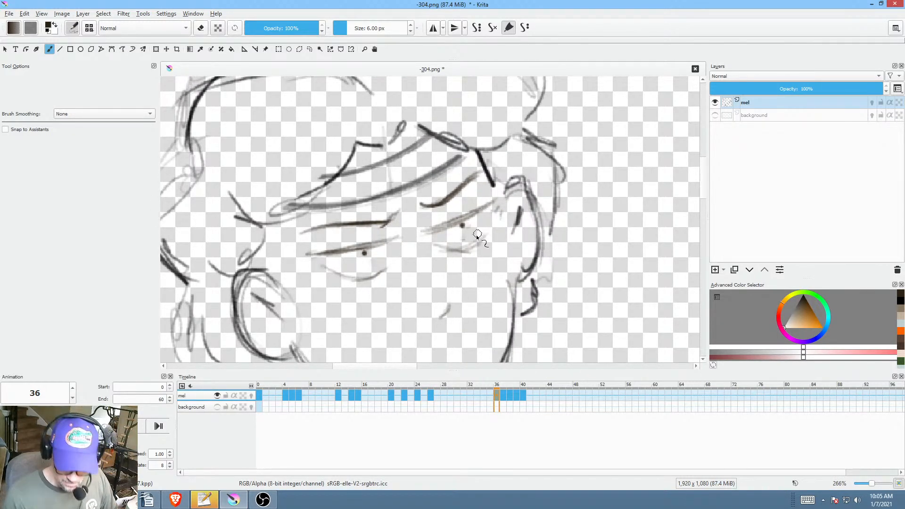
key(Right)
key(Right)
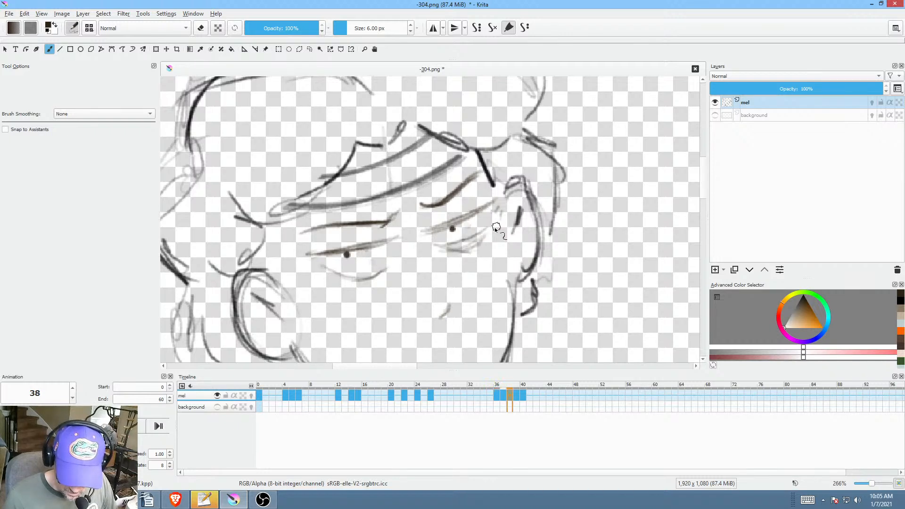
key(Right)
key(Right)
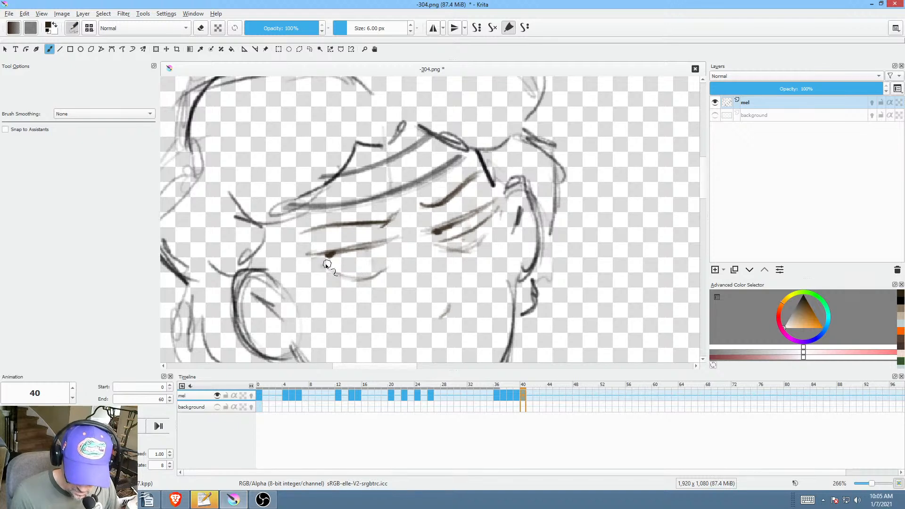
key(Left)
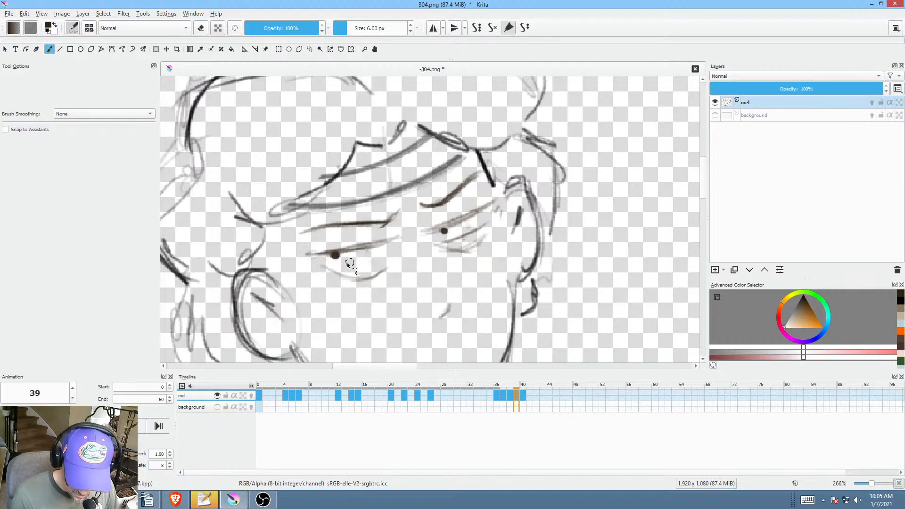
key(Left)
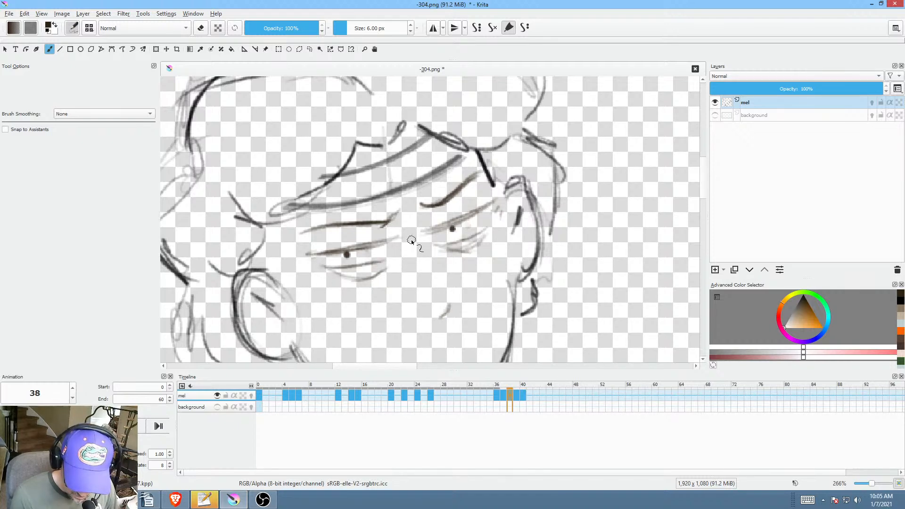
key(Left)
drag(333, 268, 388, 266)
key(Left)
key(ctrl+z)
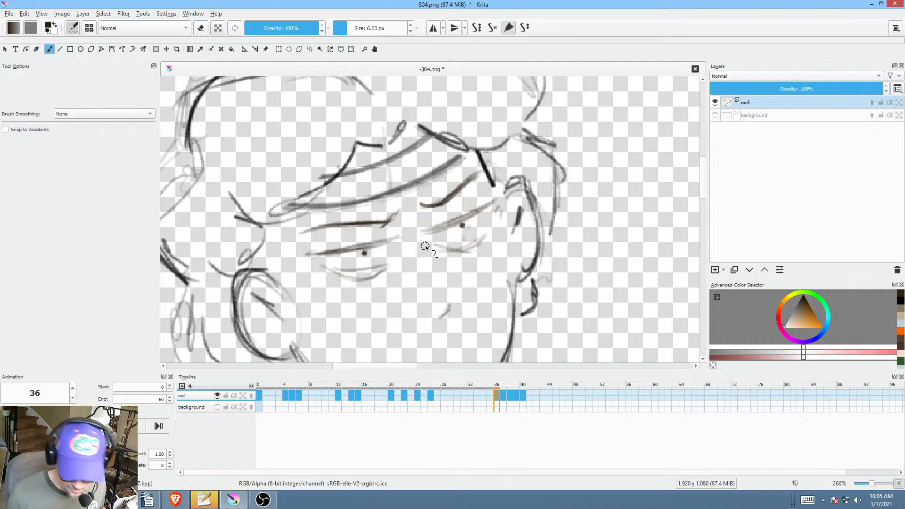
Step: Erase the old lower eyelid lines beneath the new ones on both eyes in frames 36 to 40
key(p)
key(e)
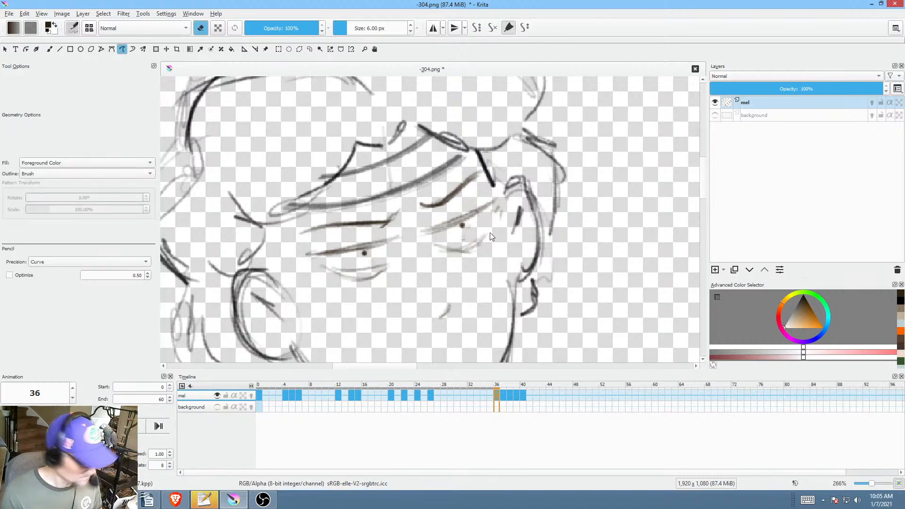
drag(385, 267, 336, 272)
mouse_move(491, 243)
mouse_down()
mouse_move(466, 257)
mouse_move(471, 248)
mouse_move(453, 254)
mouse_move(467, 244)
mouse_move(444, 253)
mouse_move(480, 237)
mouse_move(440, 251)
mouse_move(474, 238)
mouse_move(442, 244)
mouse_move(494, 251)
mouse_up()
key(period)
key(period)
key(period)
key(period)
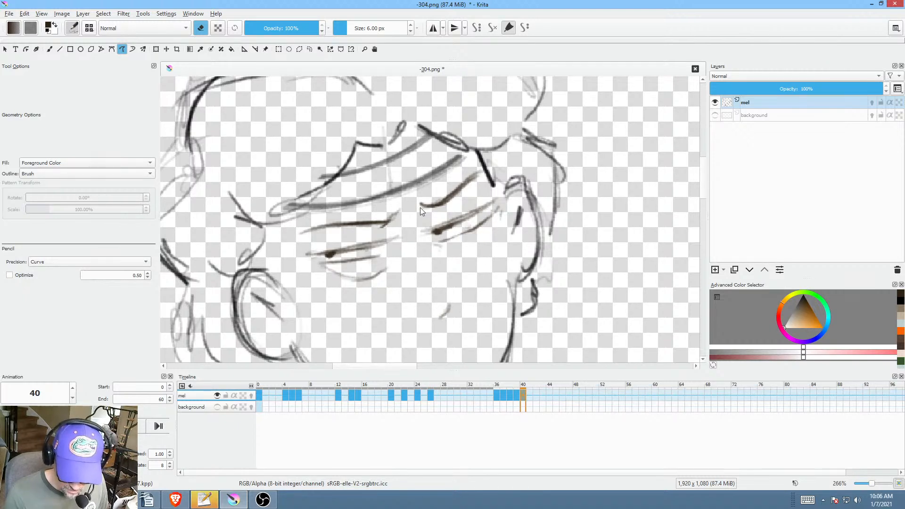
mouse_move(372, 263)
mouse_down()
mouse_move(331, 267)
mouse_move(387, 274)
mouse_move(379, 262)
mouse_move(344, 270)
mouse_move(325, 271)
mouse_up()
key(comma)
key(comma)
key(comma)
drag(374, 287, 391, 271)
key(comma)
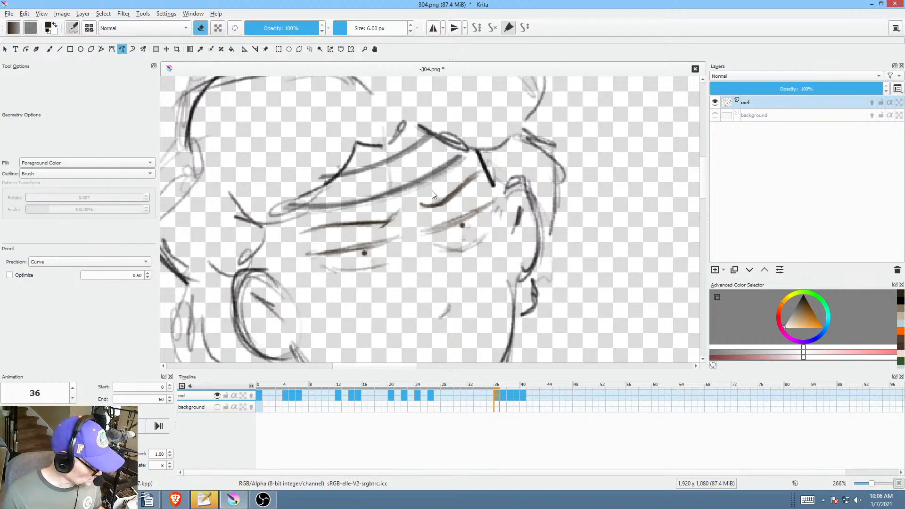
Step: Outline both eyebrows with a freehand selection and move them gradually lower across frames 36 to 38
key(l)
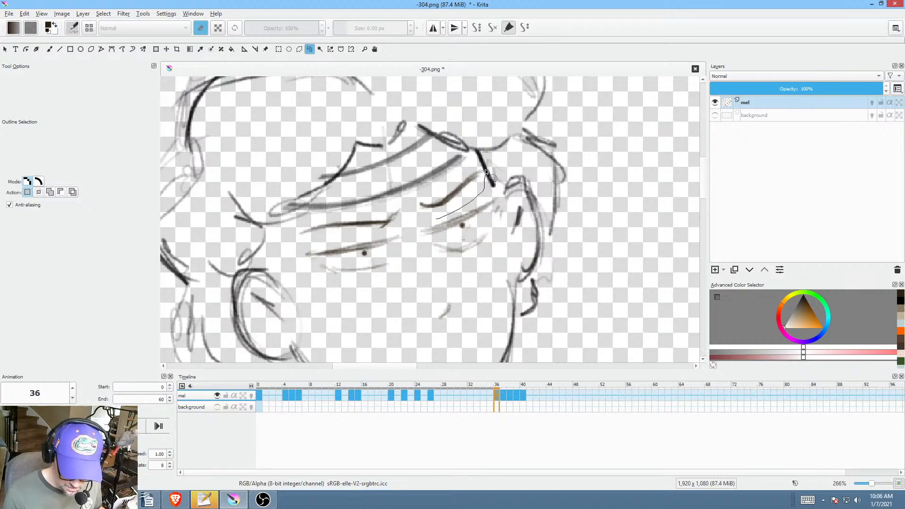
drag(486, 172, 406, 198)
mouse_move(317, 220)
mouse_down()
mouse_move(365, 231)
mouse_move(425, 232)
mouse_up()
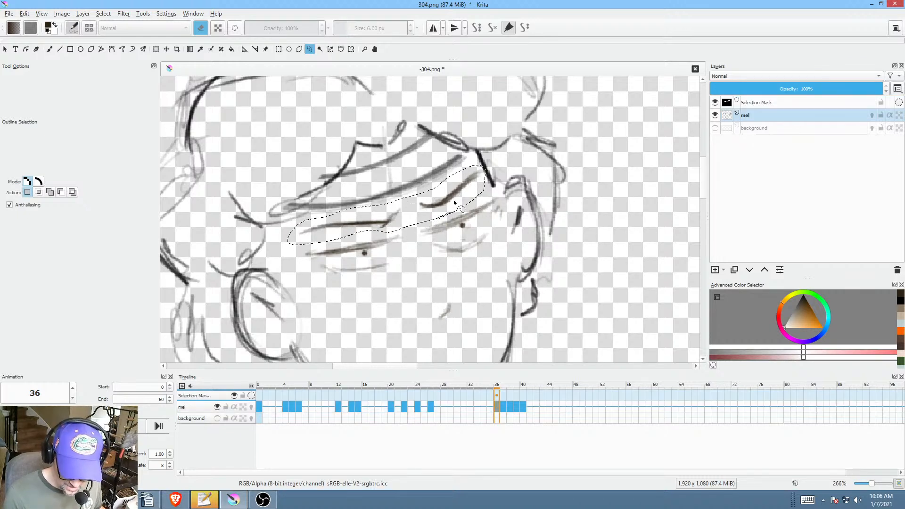
key(ctrl+t)
mouse_move(457, 202)
mouse_down()
mouse_move(442, 219)
mouse_move(441, 208)
mouse_move(476, 204)
mouse_move(489, 183)
mouse_move(423, 193)
mouse_move(280, 238)
mouse_move(400, 231)
mouse_move(485, 185)
mouse_up()
key(Right)
click(456, 205)
key(Right)
click(454, 207)
key(Right)
click(441, 206)
Step: Move the selected eyebrows further down in frames 39 and 40 until they sit just above the eyes in frame 40
key(l)
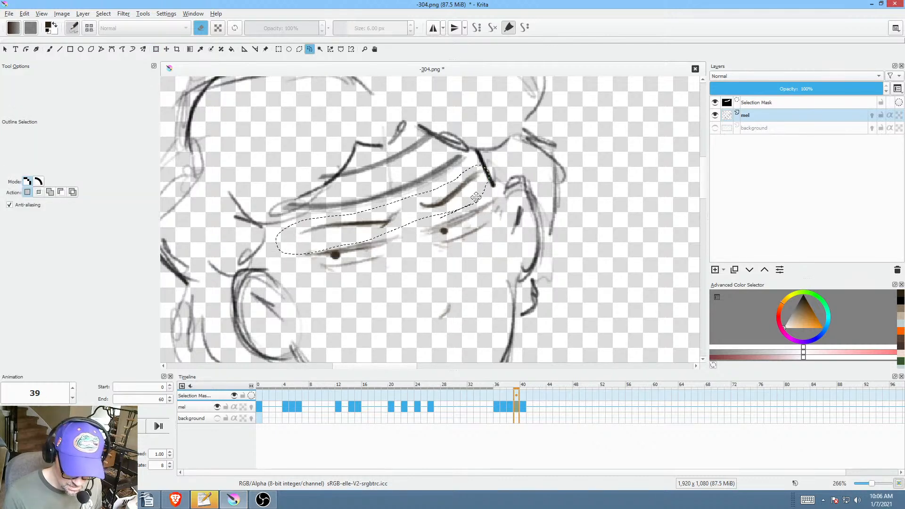
key(ctrl+t)
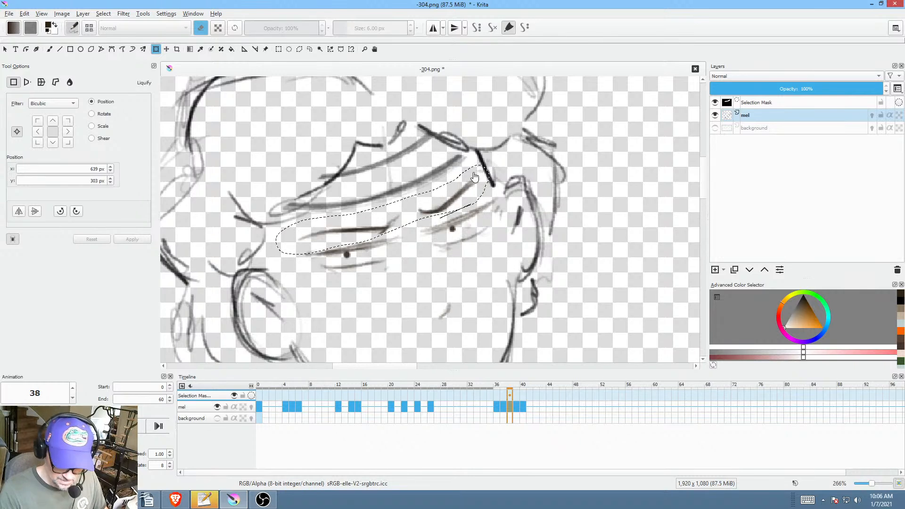
drag(438, 199, 437, 208)
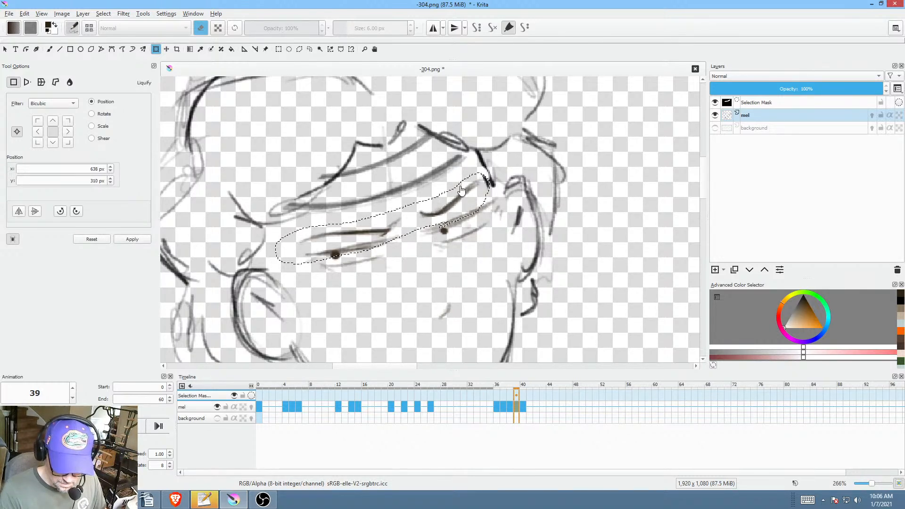
key(period)
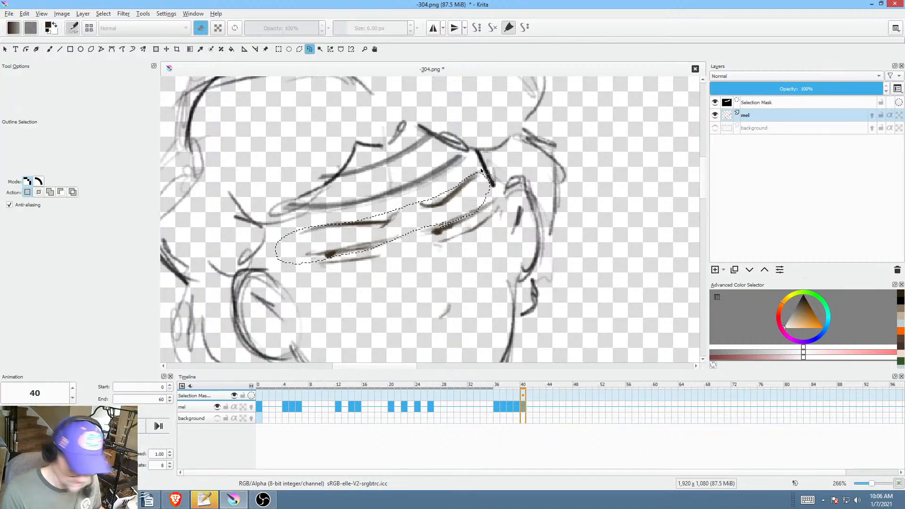
key(ctrl+r)
mouse_move(478, 164)
mouse_down()
mouse_move(378, 207)
mouse_move(327, 215)
mouse_move(287, 238)
mouse_move(398, 227)
mouse_move(468, 203)
mouse_move(492, 183)
mouse_move(488, 170)
mouse_move(466, 212)
mouse_up()
key(ctrl+t)
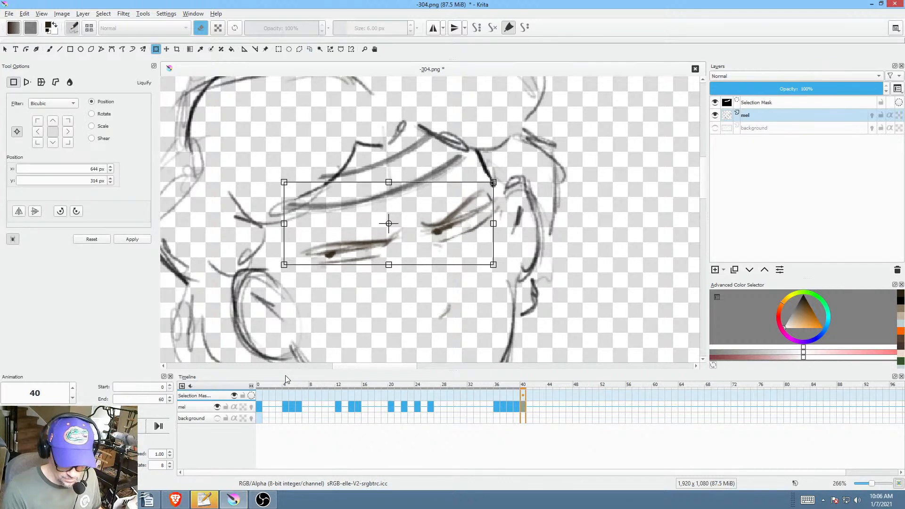
Step: Save the animation document, accepting the current export options
click(9, 14)
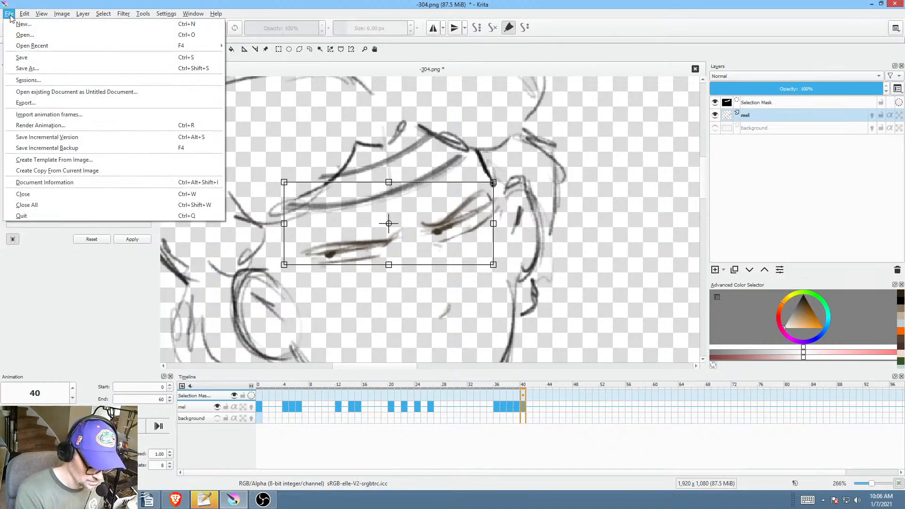
click(28, 61)
click(575, 394)
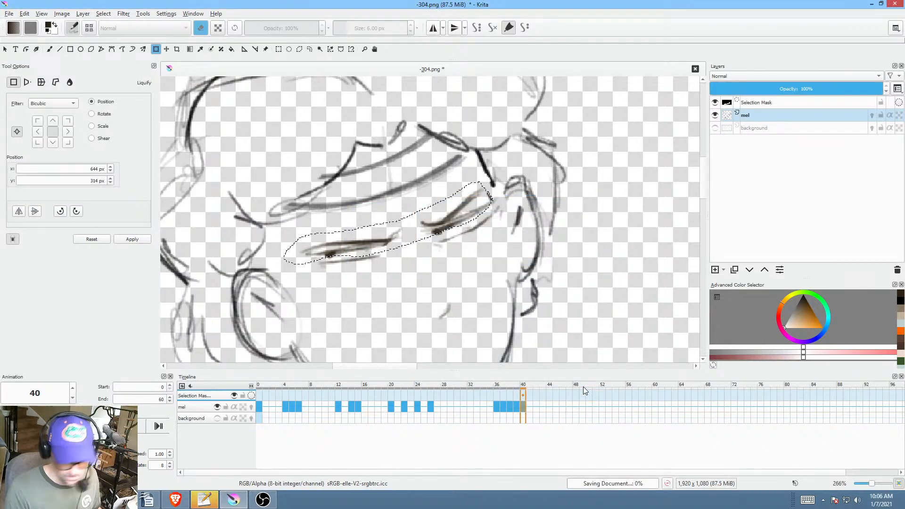
Step: Play the animation from frame 0 to check the new eyelid and eyebrow movement, and clear the eyebrow selection
scroll(521, 255, down, 3)
scroll(521, 255, down, 4)
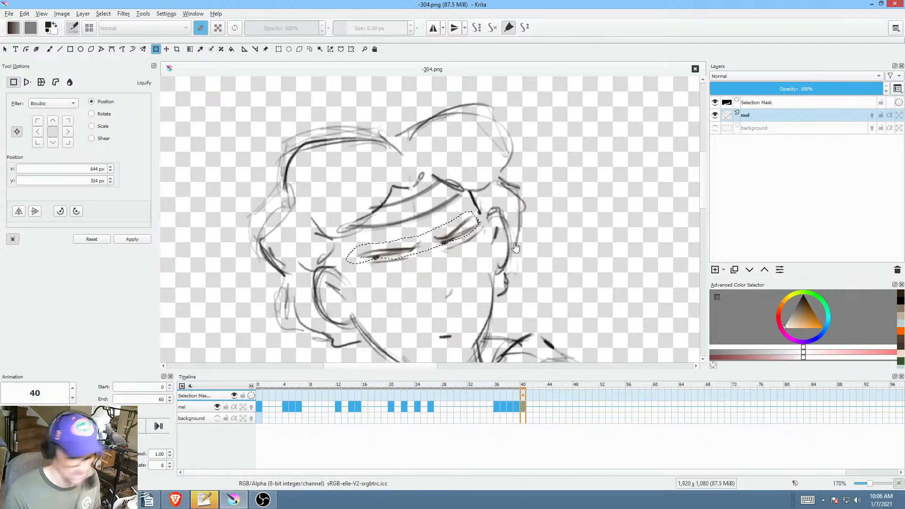
scroll(516, 187, down, 3)
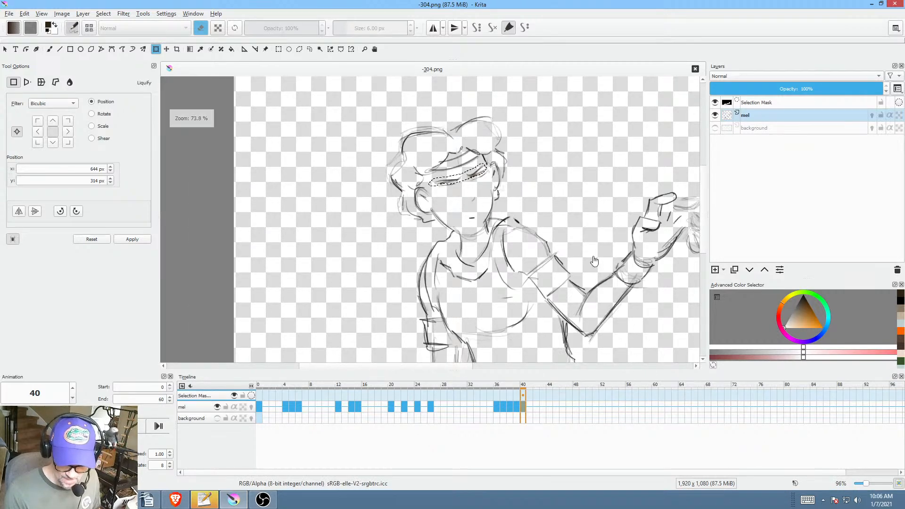
click(260, 407)
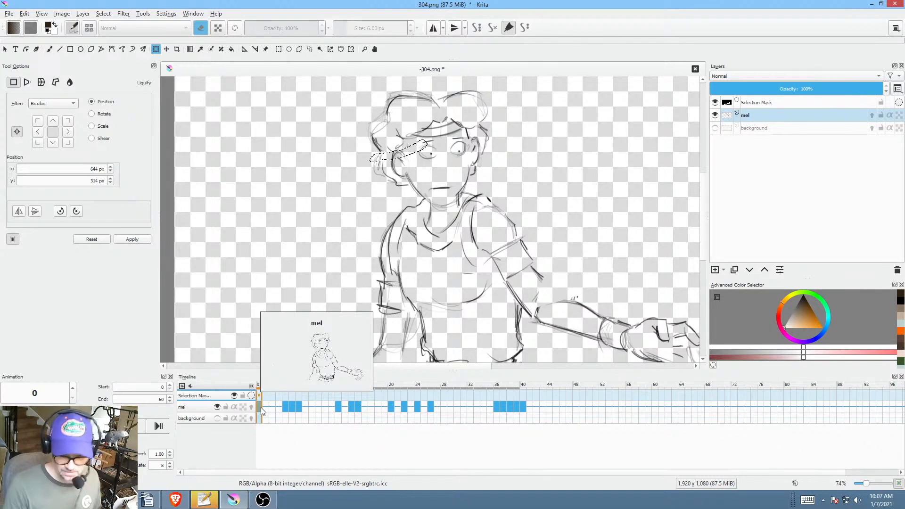
drag(509, 205, 476, 232)
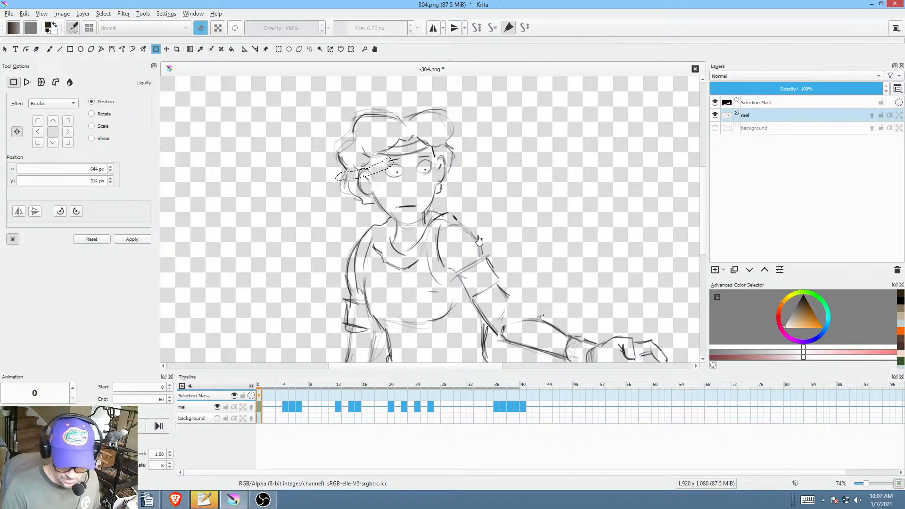
scroll(511, 264, down, 3)
mouse_move(509, 273)
mouse_down()
mouse_move(484, 247)
mouse_move(509, 268)
mouse_up()
key(space)
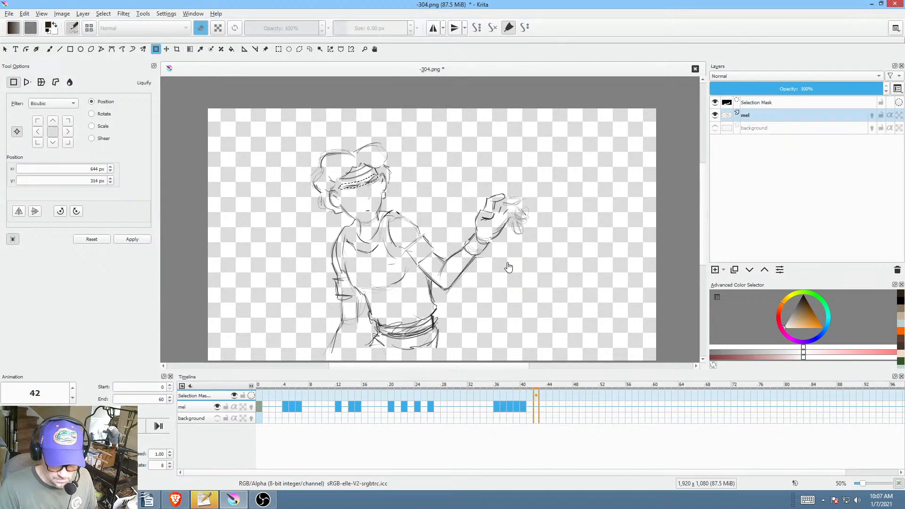
key(space)
key(ctrl+shift+a)
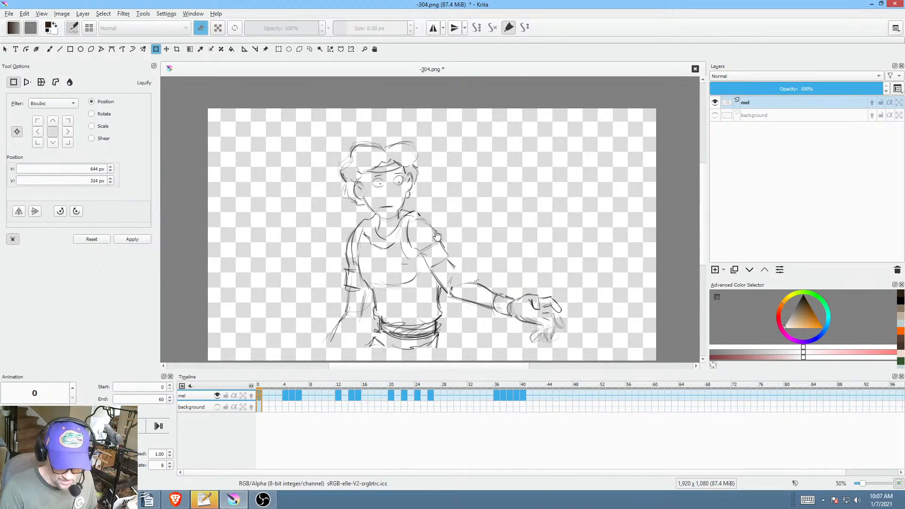
Step: Play the whole animation at 100% zoom in canvas-only mode, and return to the normal workspace at frame 0
key(1)
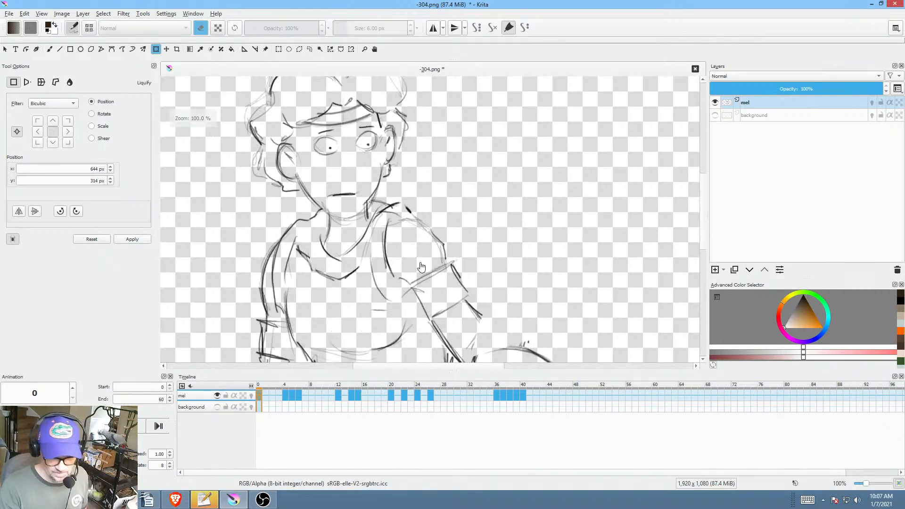
drag(457, 237, 542, 236)
key(Tab)
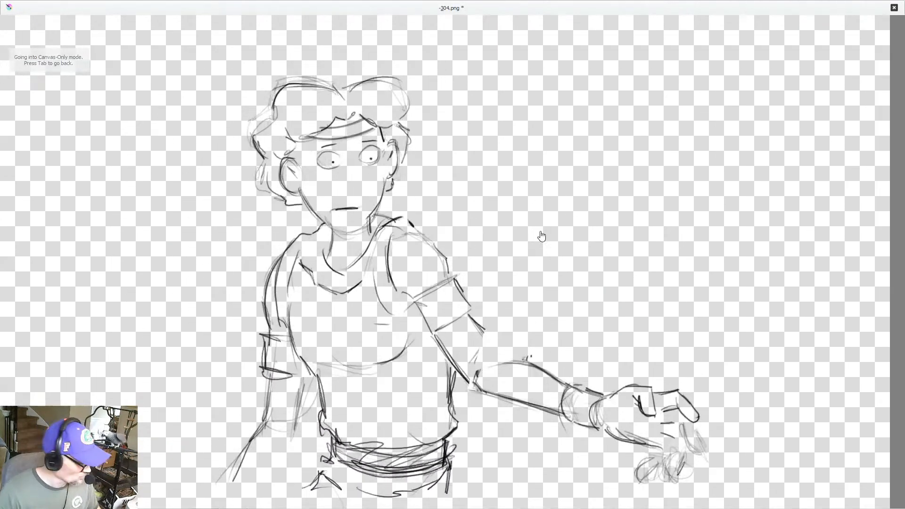
key(Right)
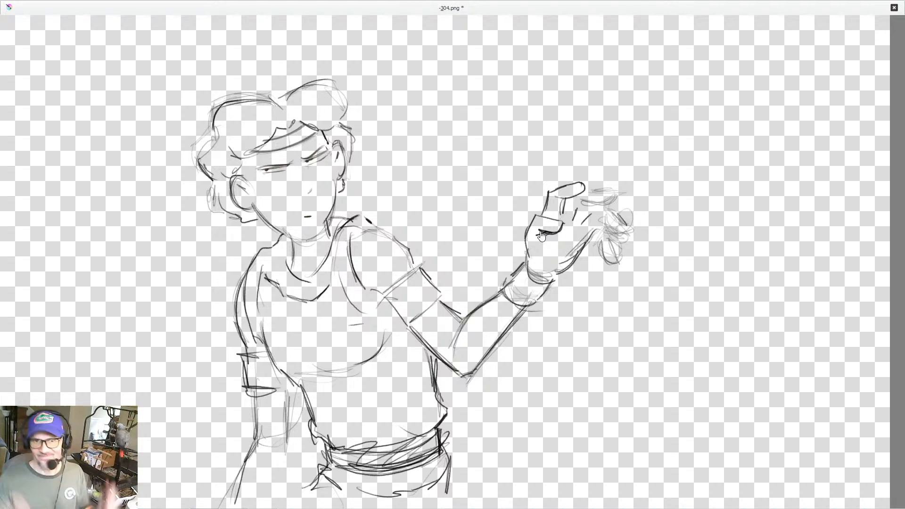
key(Tab)
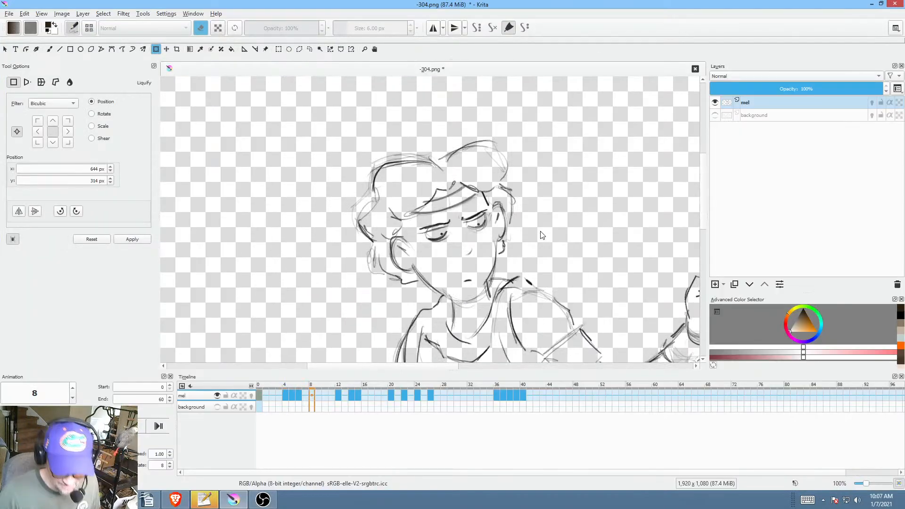
drag(461, 192, 504, 196)
mouse_move(497, 343)
mouse_down()
mouse_move(492, 236)
mouse_move(474, 218)
mouse_move(519, 221)
mouse_move(453, 231)
mouse_up()
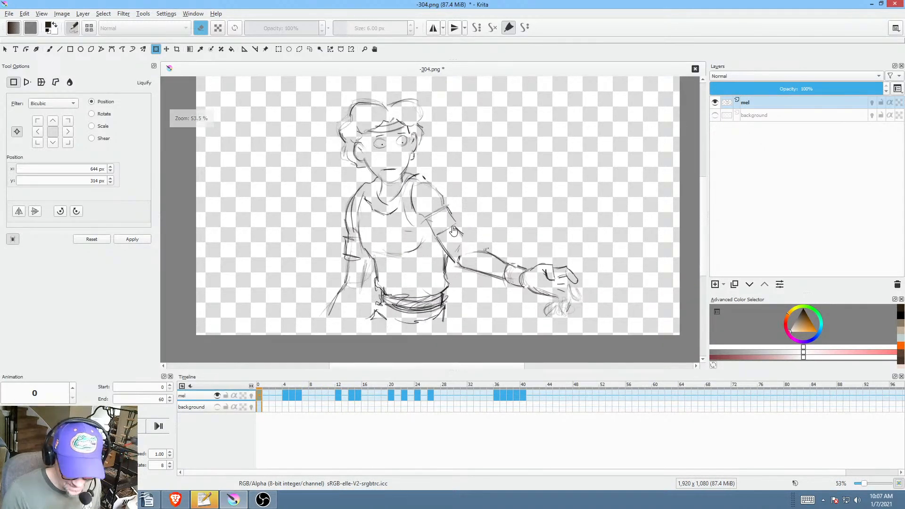
mouse_move(270, 385)
mouse_down()
mouse_move(560, 381)
mouse_move(276, 387)
mouse_up()
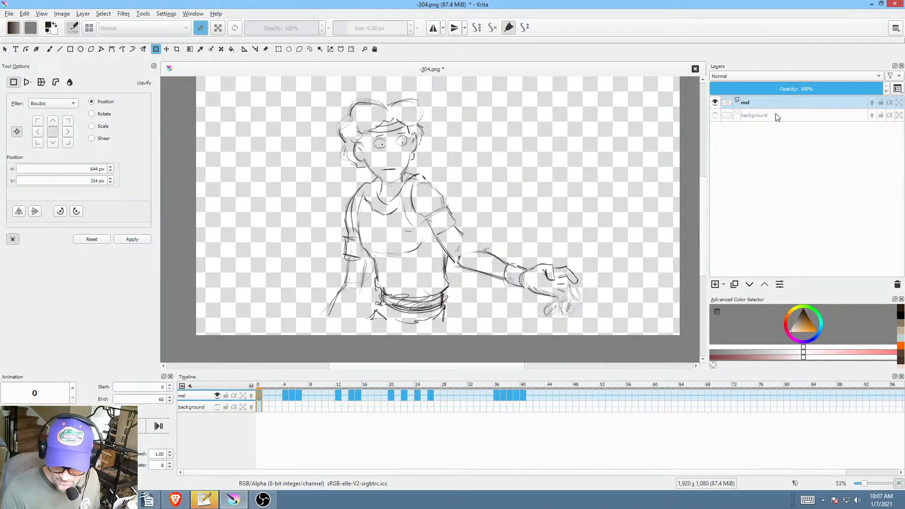
Step: Show the background layer and cover its rough notes and sketches with solid white
click(764, 116)
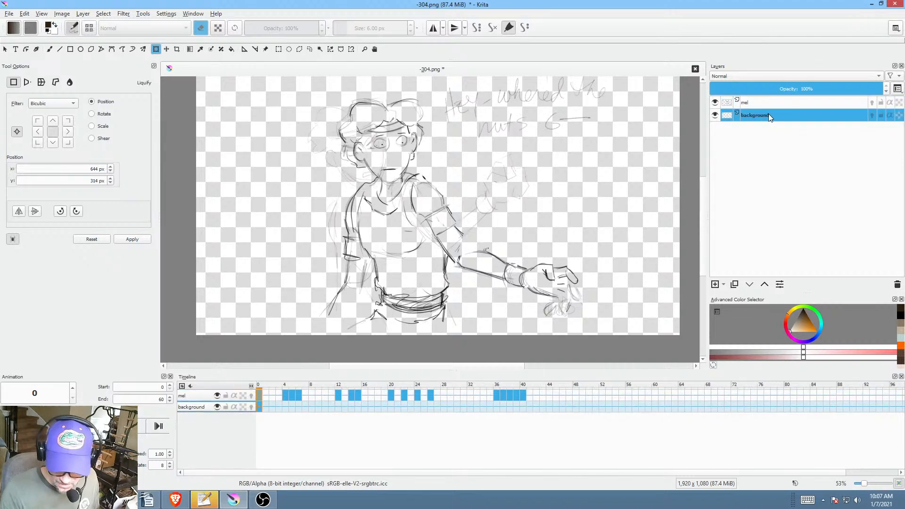
scroll(471, 255, down, 2)
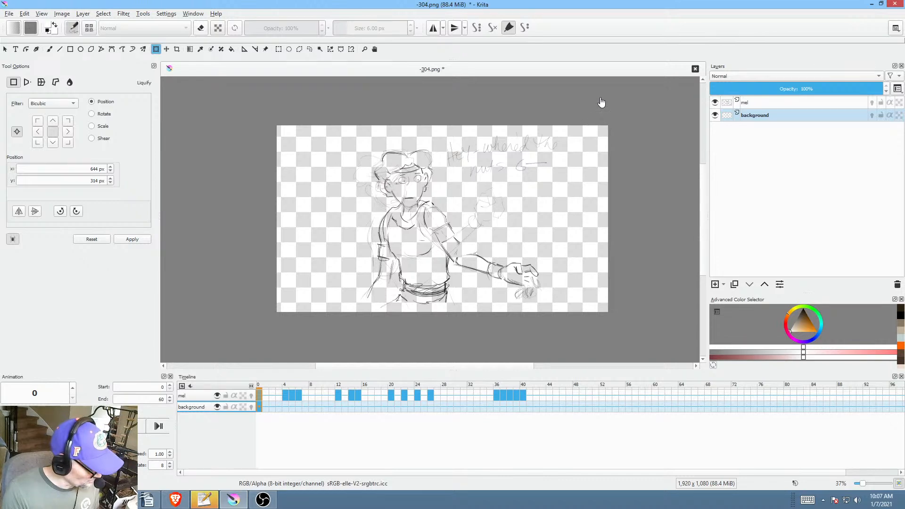
key(p)
mouse_move(620, 113)
mouse_down()
mouse_move(593, 111)
mouse_move(210, 192)
mouse_move(412, 343)
mouse_move(650, 185)
mouse_move(640, 151)
mouse_up()
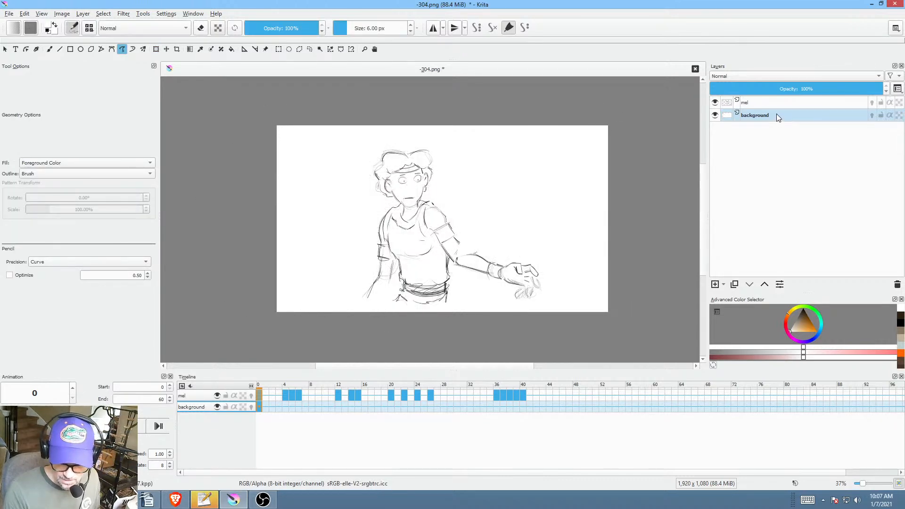
Step: Make the mel layer active and save the document, accepting the current PNG options with the additional Krita copy
click(768, 103)
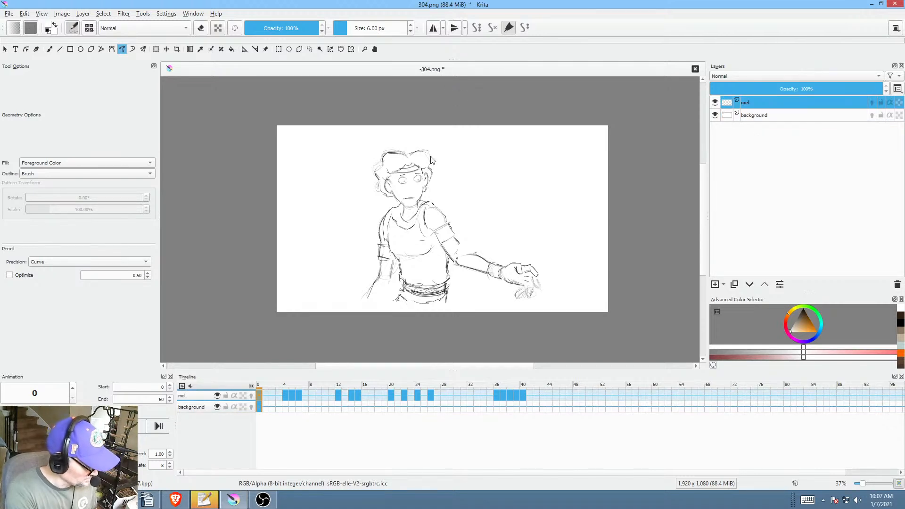
key(ctrl+s)
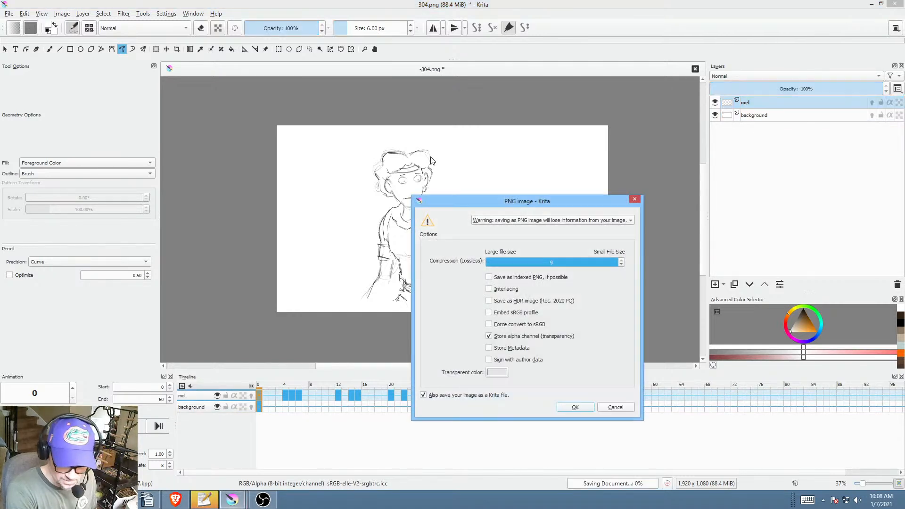
click(576, 408)
Step: Render frames 0 to 60 as a PNG image sequence with base name 304 into L:/ANIME/SL/scenes/304/RENDER/
key(ctrl+shift+r)
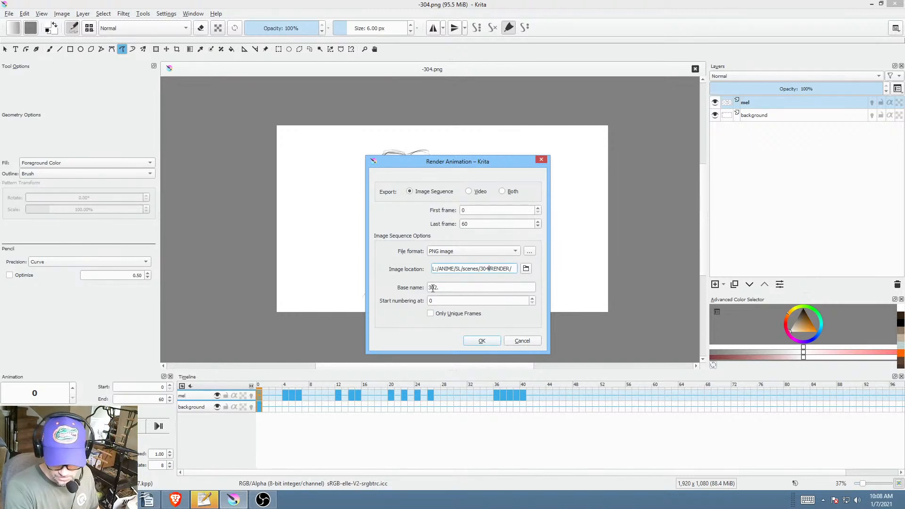
text(4)
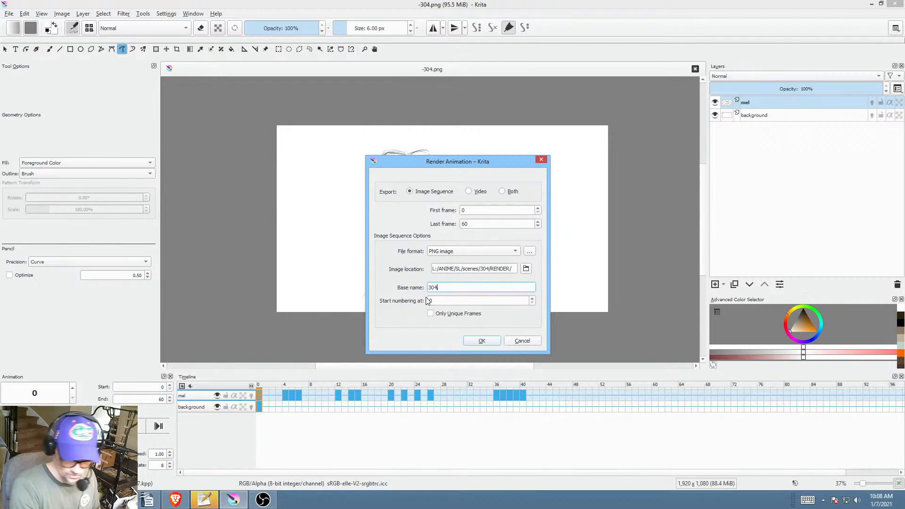
click(473, 340)
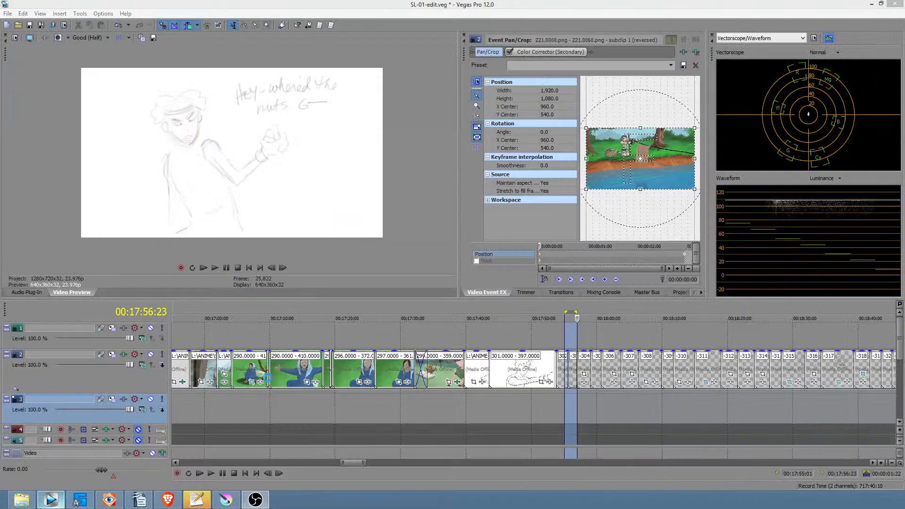
Step: Switch to Vegas Pro and open a gap after clip -303 by shifting clip -304 and the following clips later
click(573, 394)
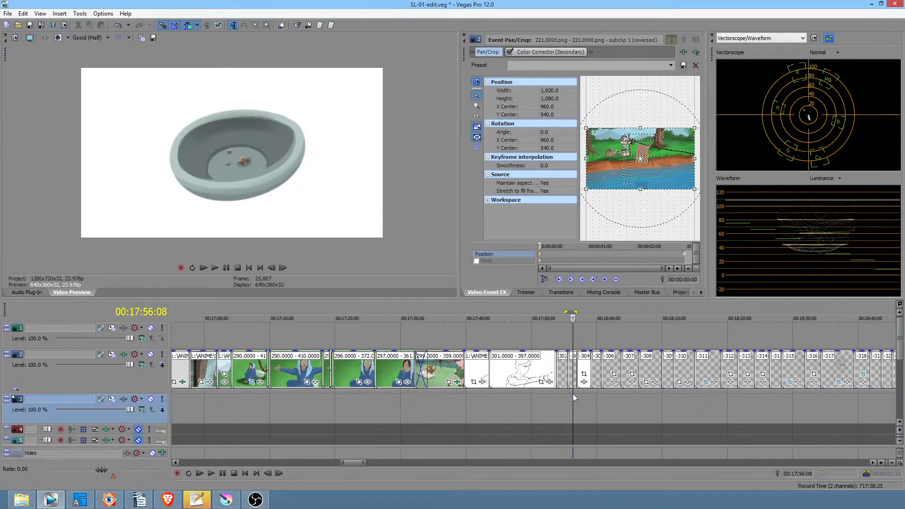
scroll(573, 396, up, 4)
scroll(573, 395, up, 1)
drag(625, 369, 807, 369)
click(571, 375)
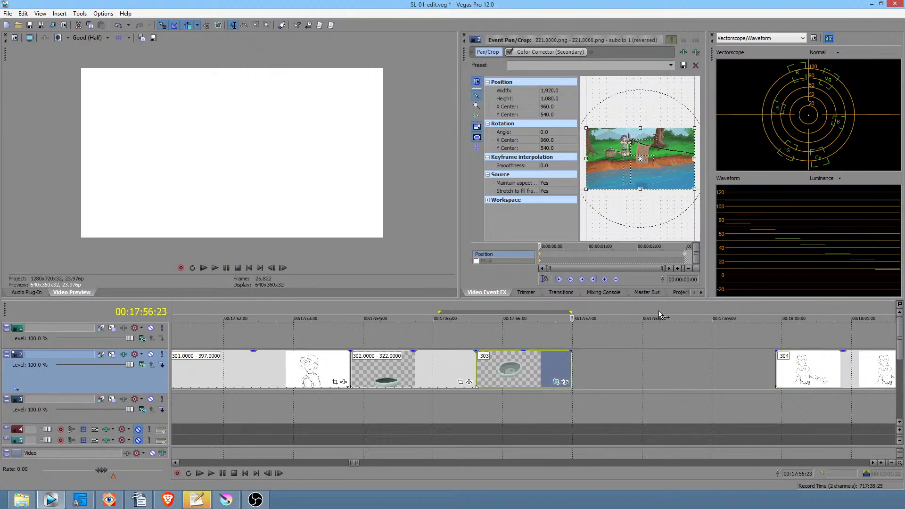
Step: Import 304.0000.png from the scenes/304/RENDER folder into the project media as an image sequence ending at image 60
click(674, 293)
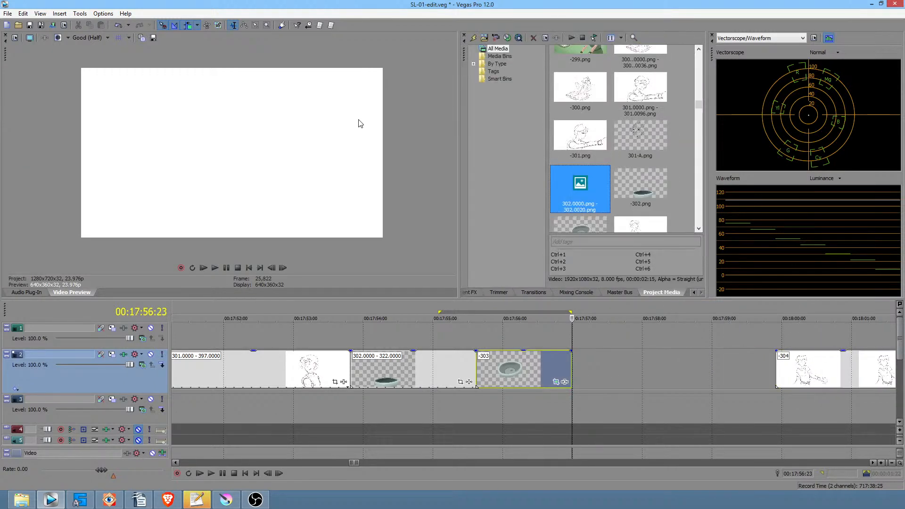
click(484, 38)
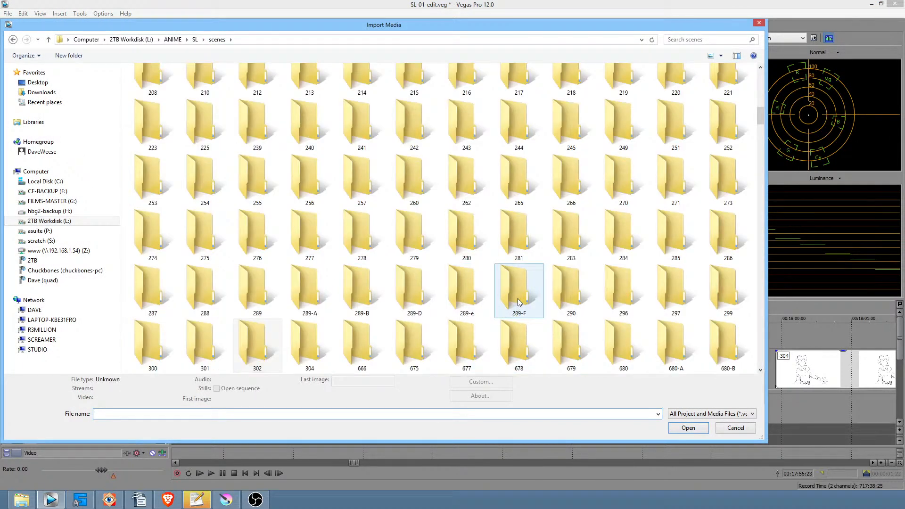
double_click(315, 351)
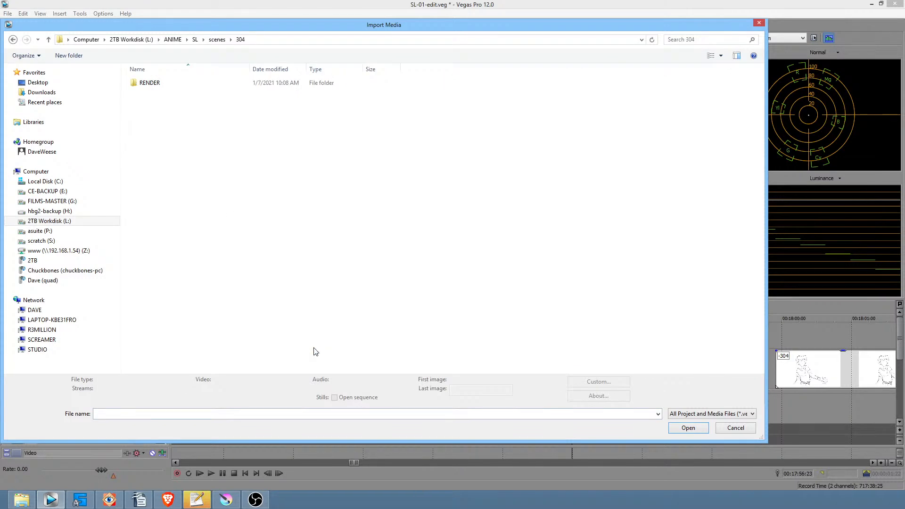
double_click(152, 84)
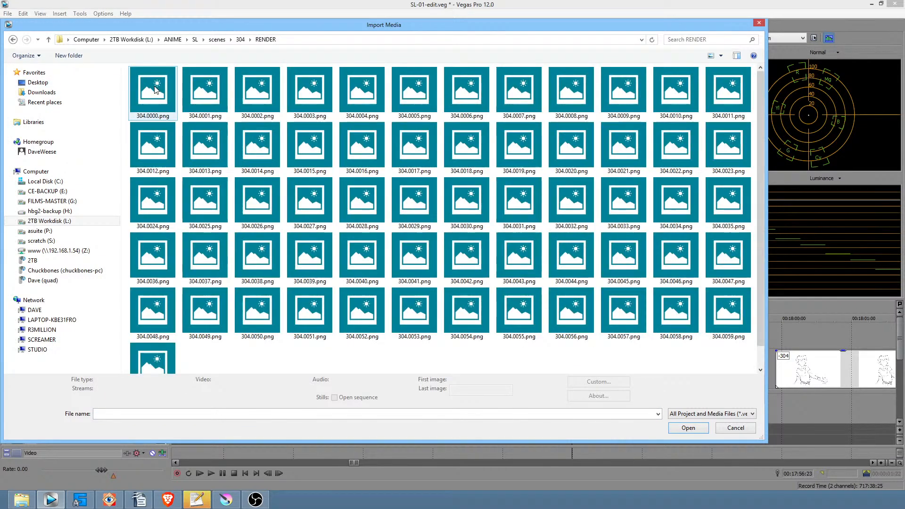
click(155, 90)
click(335, 398)
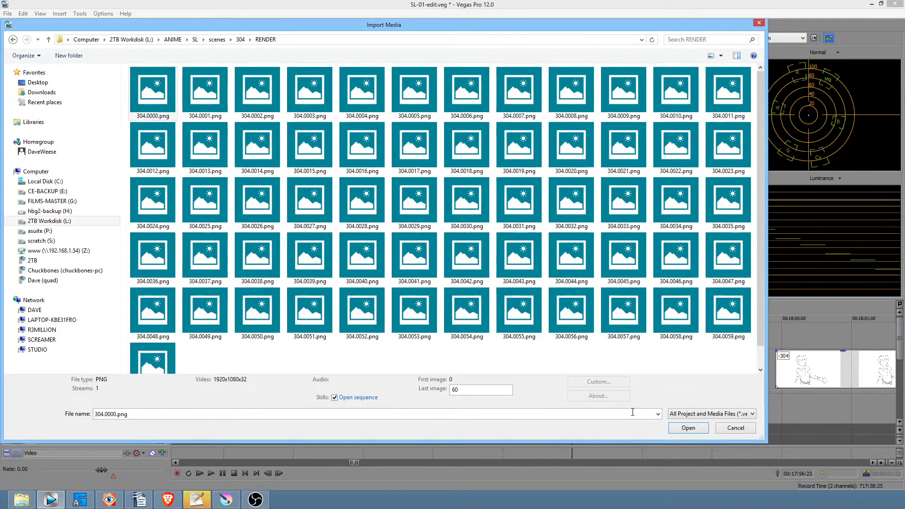
click(689, 427)
Step: Set the imported 304 sequence's frame rate to 8 fps
click(502, 219)
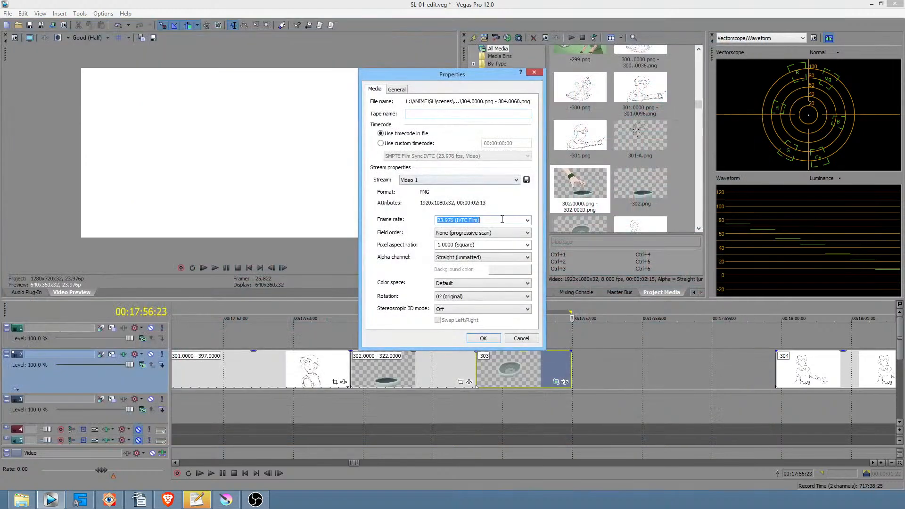
text(8)
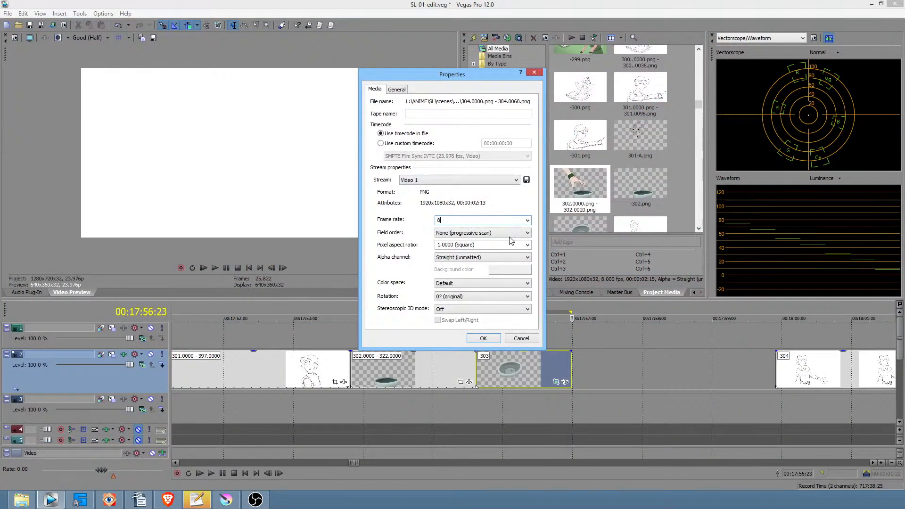
click(483, 338)
Step: Place the 304 image sequence on the video track directly after clip -303 and accept its event properties
drag(630, 220, 577, 369)
right_click(629, 376)
click(650, 369)
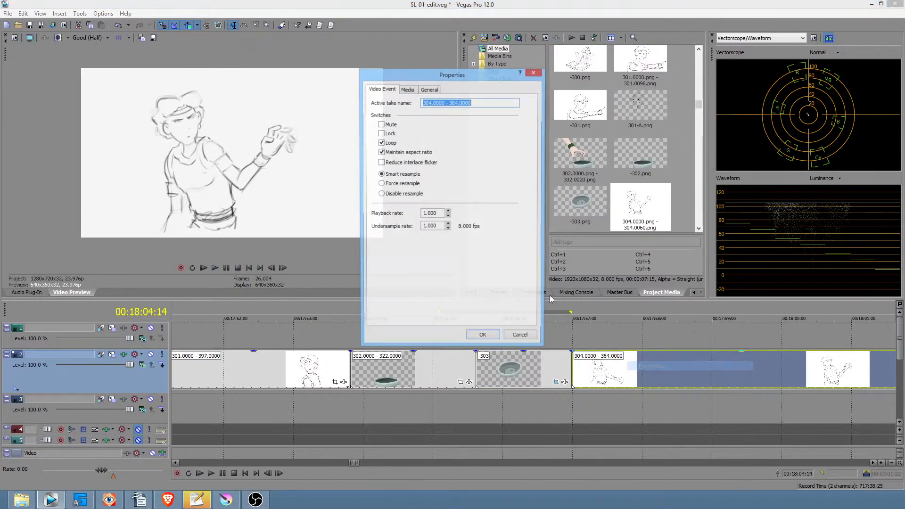
click(484, 338)
Step: Delete the old -304 still and move clip -305 with the following clips against the end of the 304 sequence
drag(560, 336, 686, 340)
scroll(651, 343, down, 3)
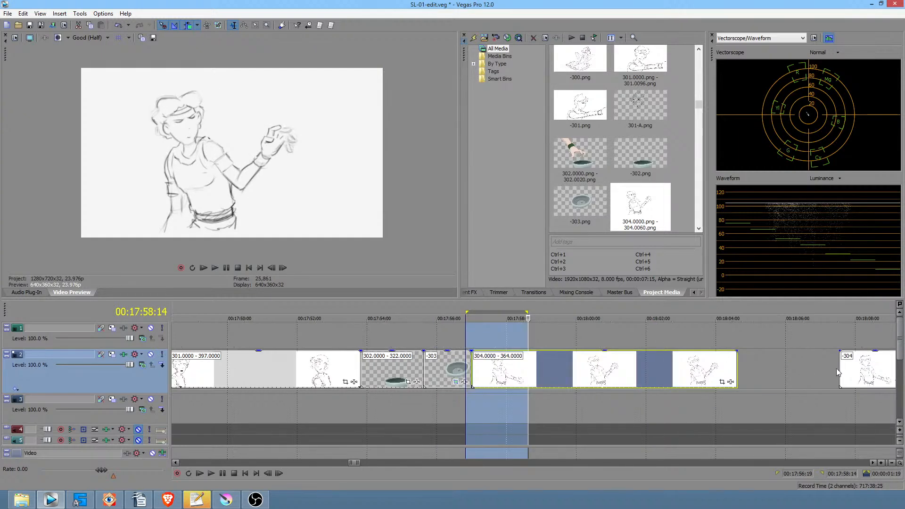
click(807, 370)
drag(806, 367, 799, 366)
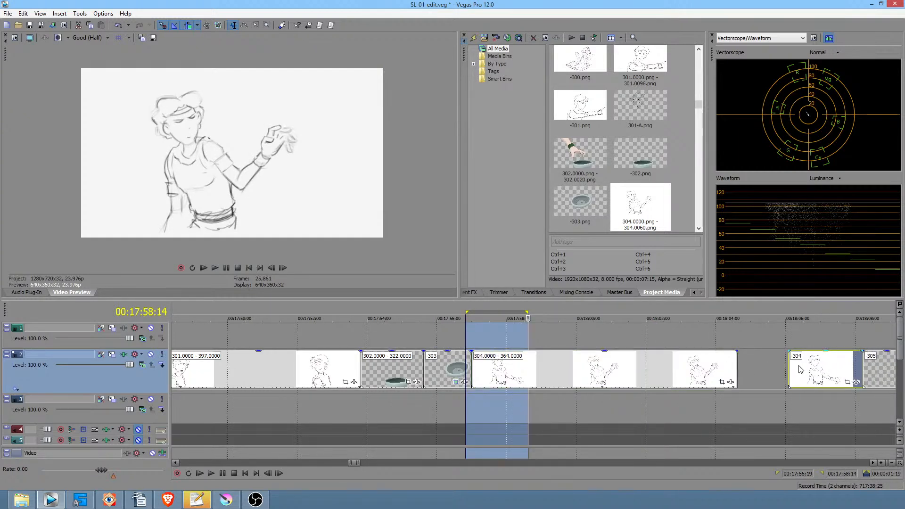
key(Delete)
drag(761, 366, 735, 377)
click(729, 380)
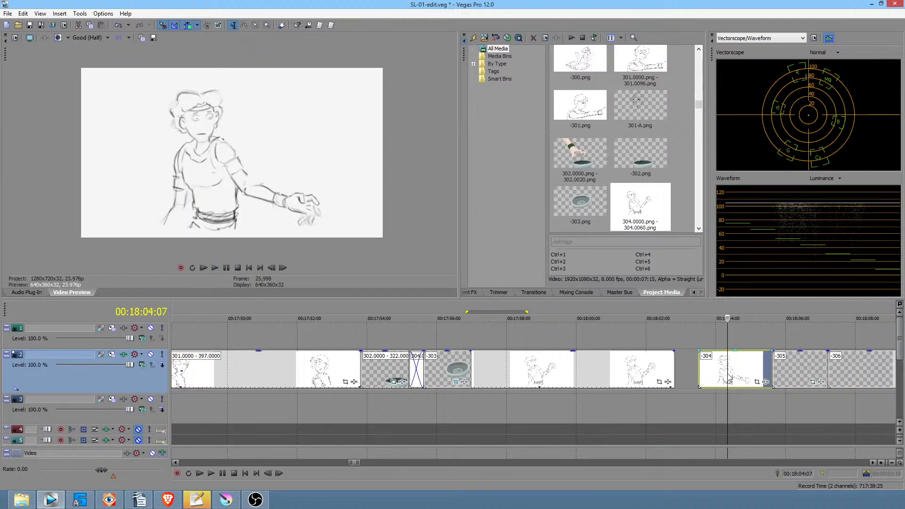
key(Delete)
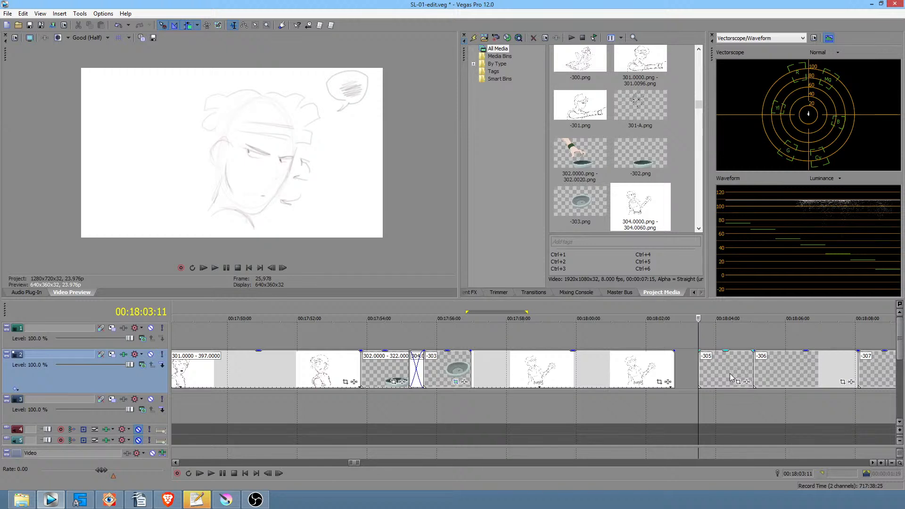
drag(732, 378, 708, 378)
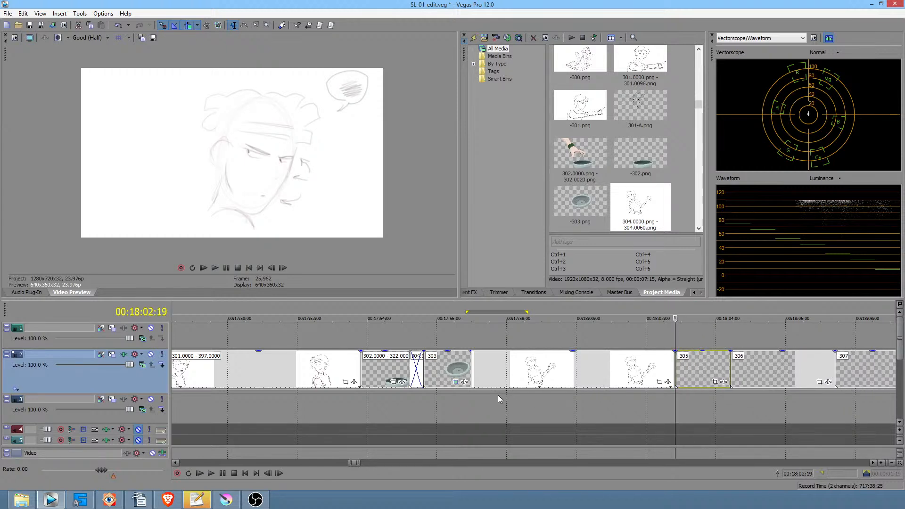
Step: Clean the unused media out of the project
click(80, 13)
click(123, 170)
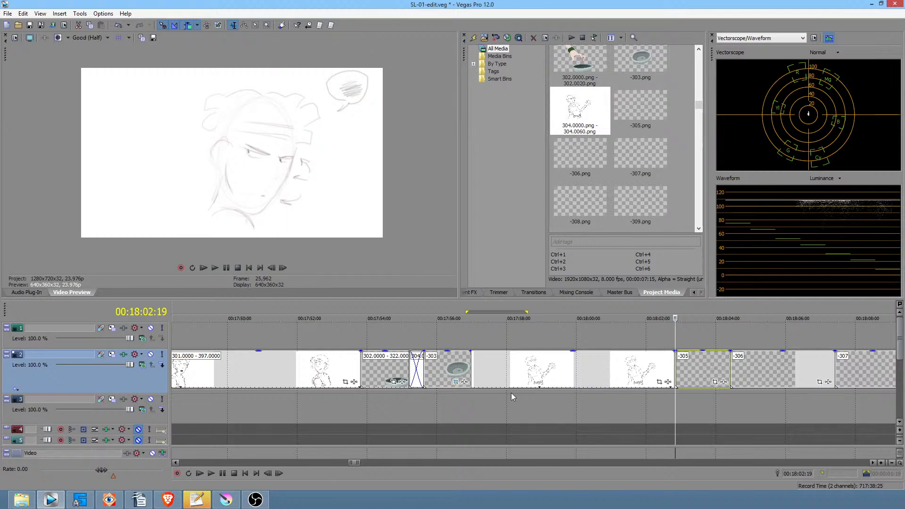
click(530, 397)
Step: Set the time selection from the start of the scene 300 clip to the start of clip -308
drag(670, 406, 362, 389)
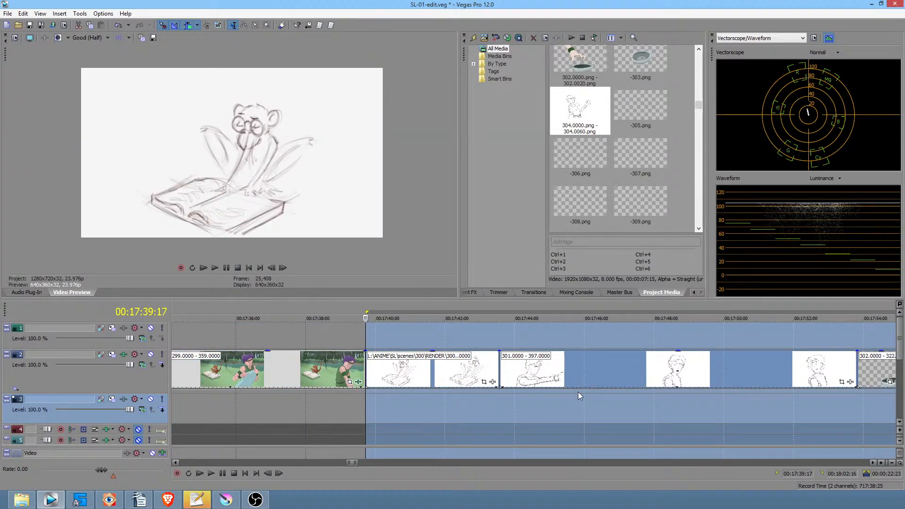
scroll(580, 396, down, 4)
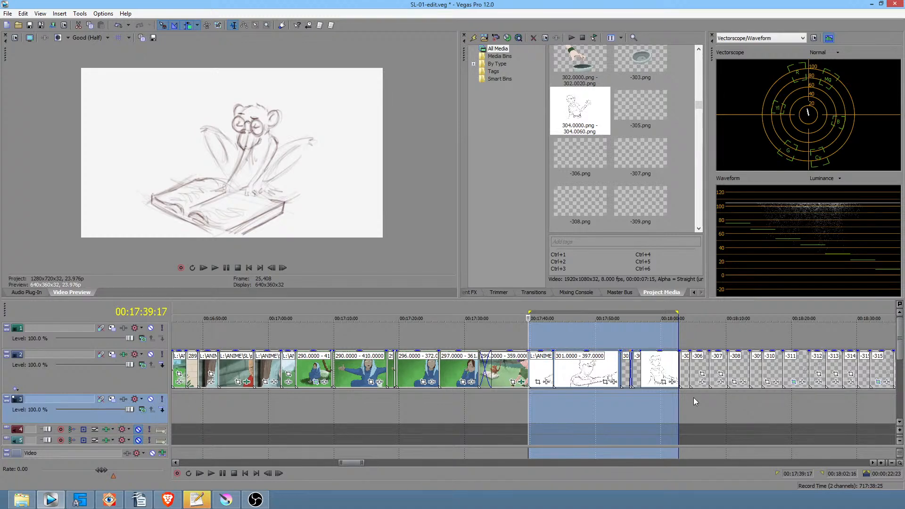
drag(678, 401, 727, 404)
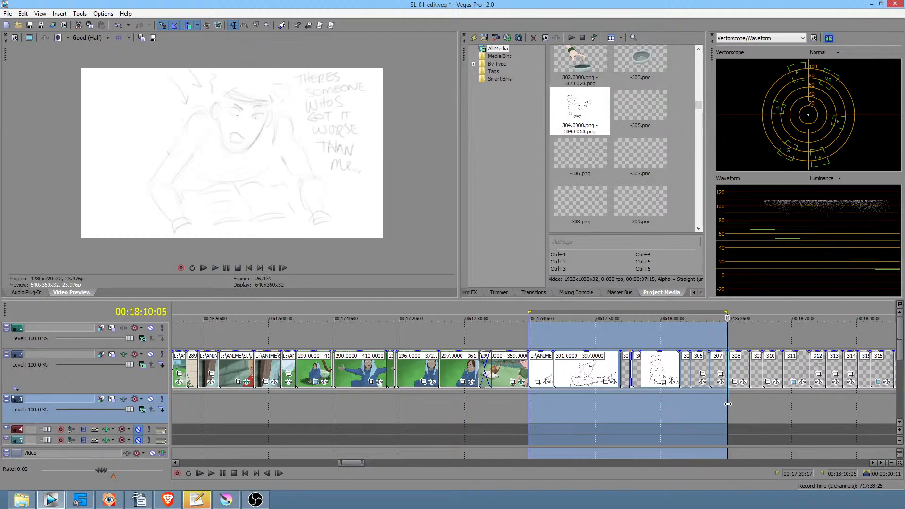
scroll(732, 399, up, 2)
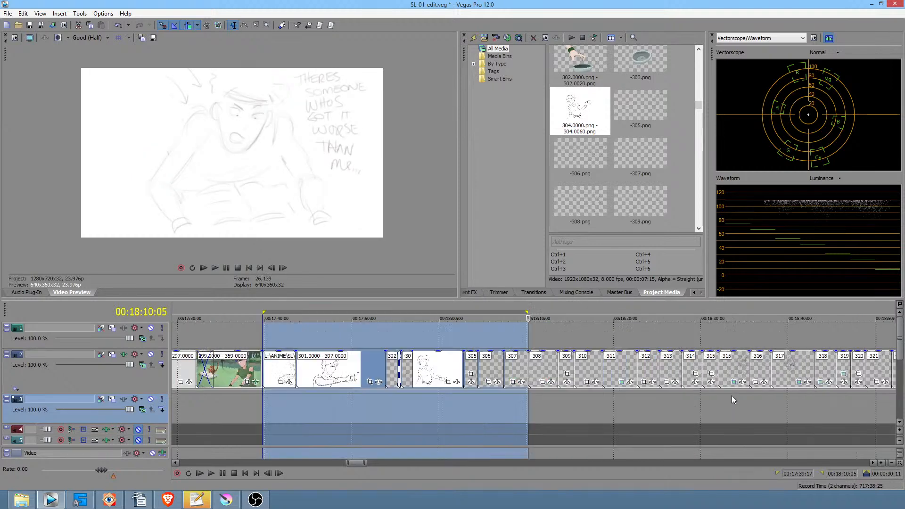
Step: Play the edit from the end of clip 301 through clip 302 to check the cut
click(239, 403)
key(space)
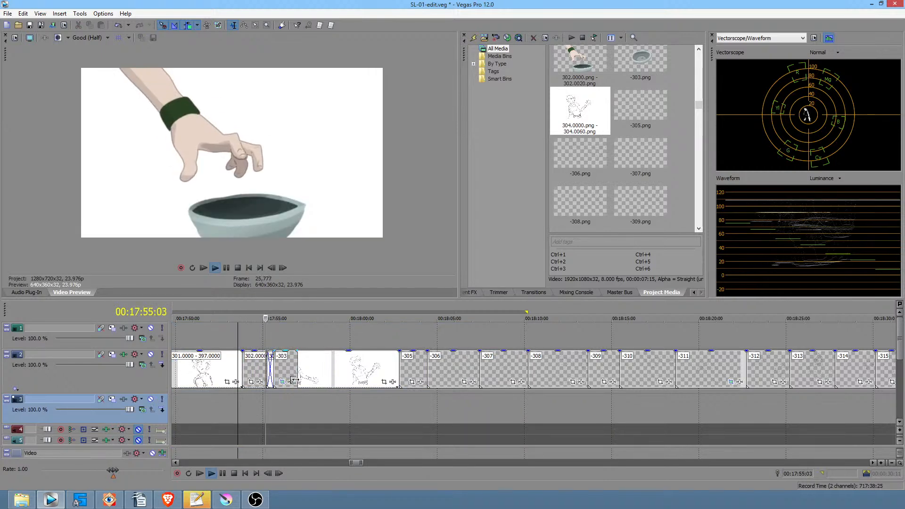
key(space)
drag(295, 375, 426, 375)
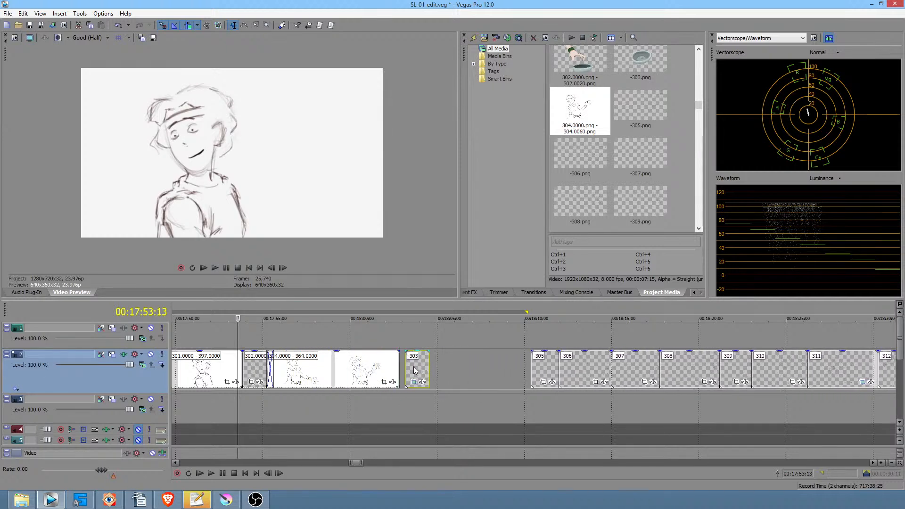
click(415, 371)
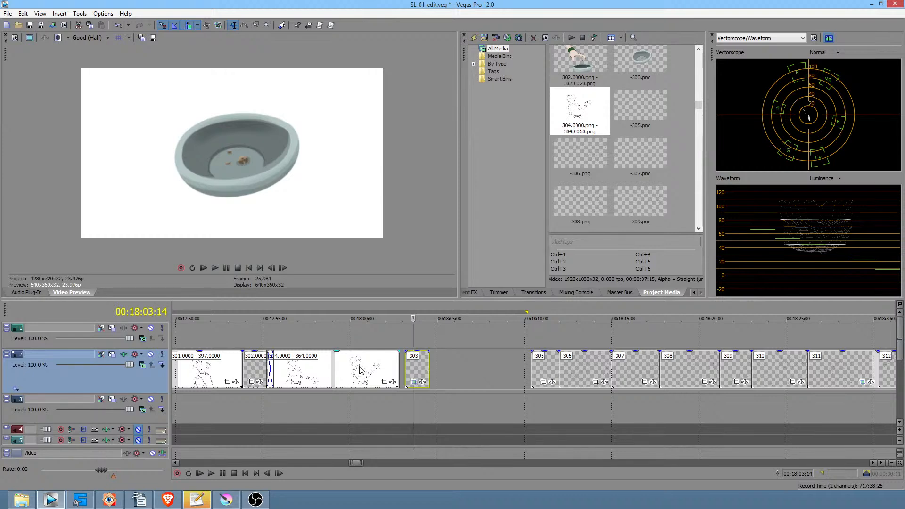
key(ctrl+z)
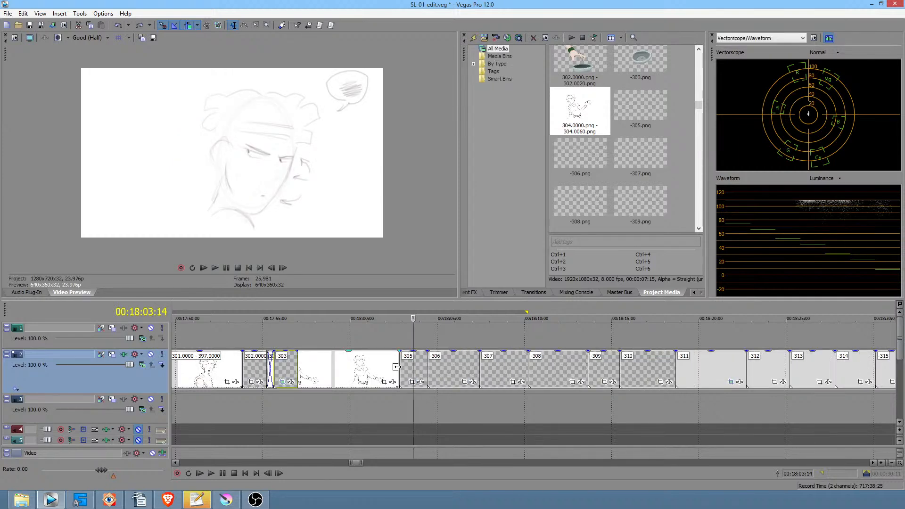
Step: Rearrange the clips so -303 follows 302, the 304 sequence follows -303, and -306 starts at the sequence's end
drag(349, 370, 428, 371)
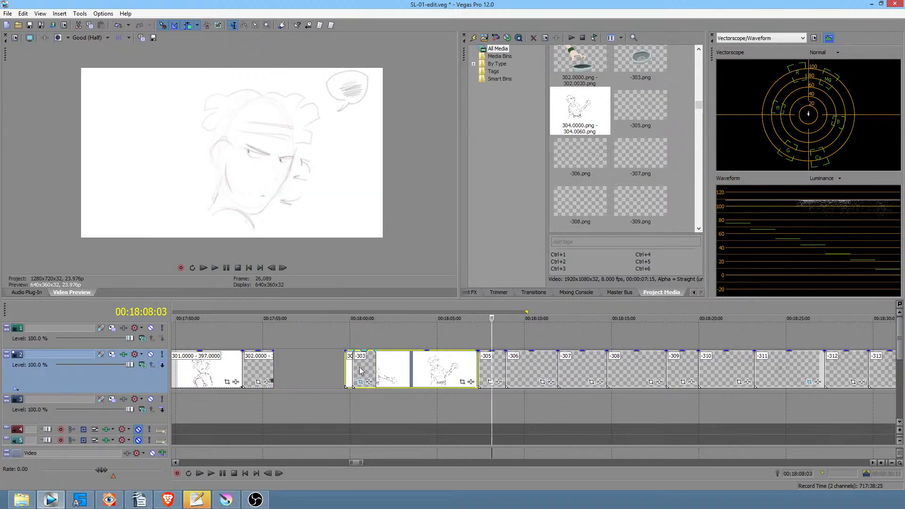
drag(362, 371, 283, 370)
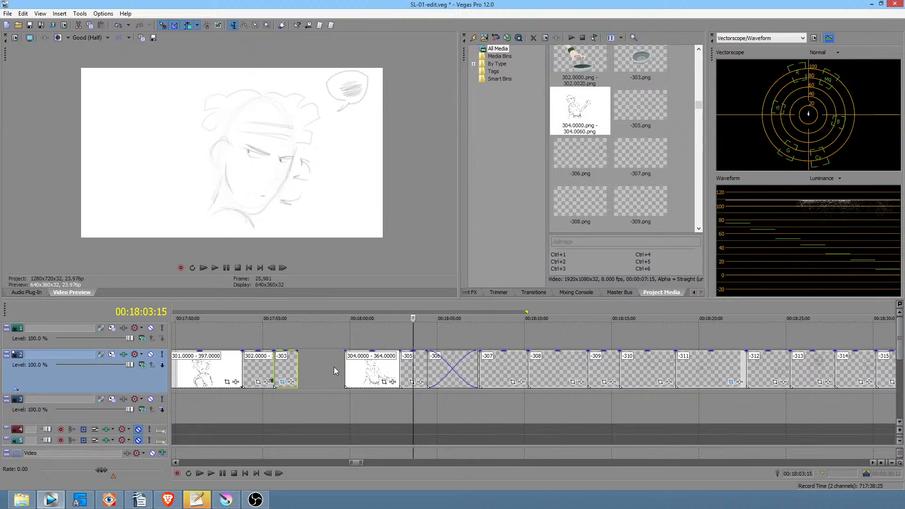
drag(473, 370, 562, 370)
drag(459, 371, 410, 375)
drag(495, 373, 457, 375)
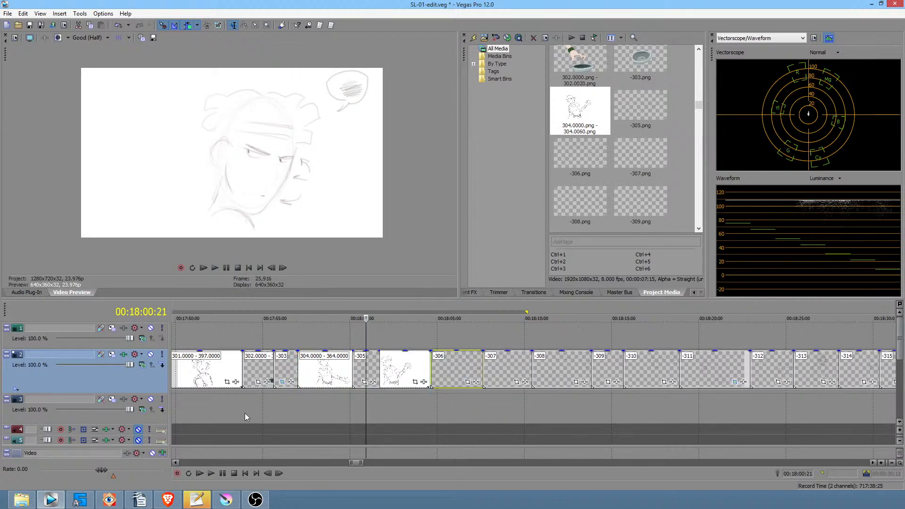
Step: Play the edit from 17:38:06 into clip -305, and place the cursor at 17:59:10 within the 304 sequence
scroll(274, 405, down, 2)
click(330, 406)
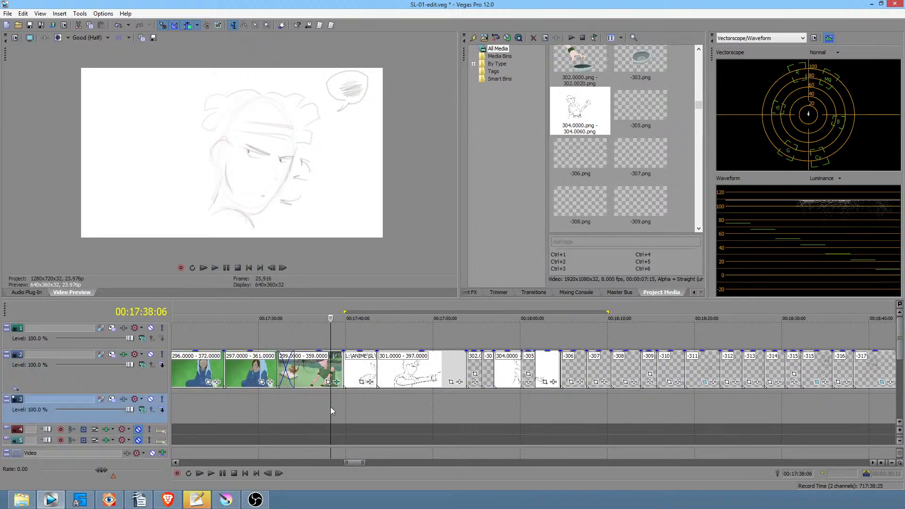
key(space)
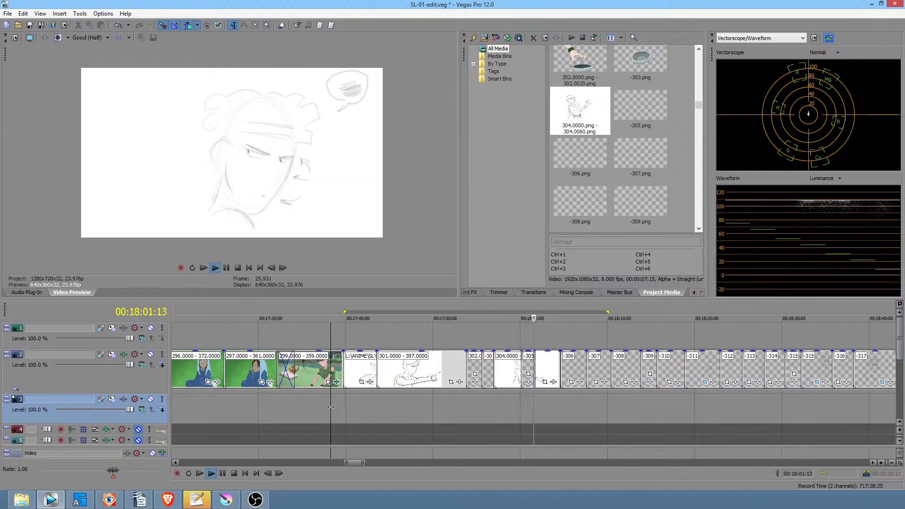
click(516, 406)
scroll(516, 406, up, 5)
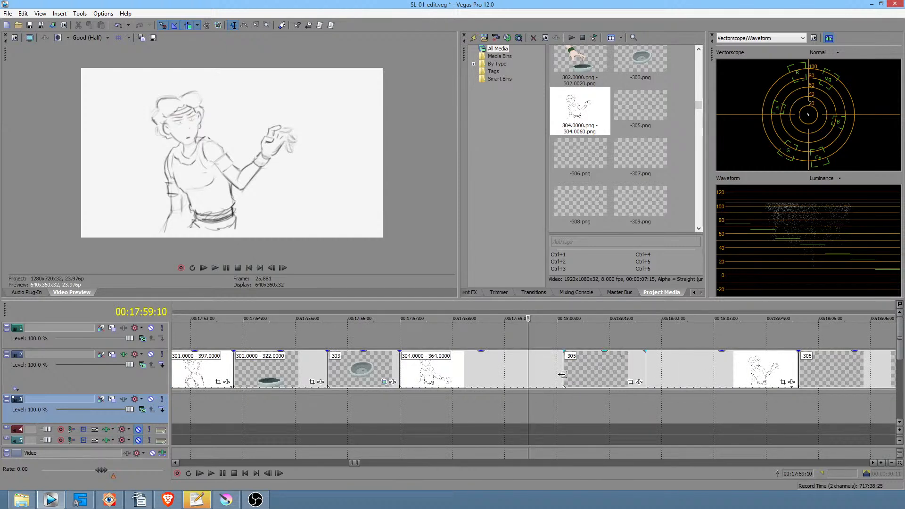
Step: Place clip -305 at the end of the 304 sequence and butt clip -306 against the end of -305
drag(615, 363, 851, 354)
scroll(533, 392, right, 4)
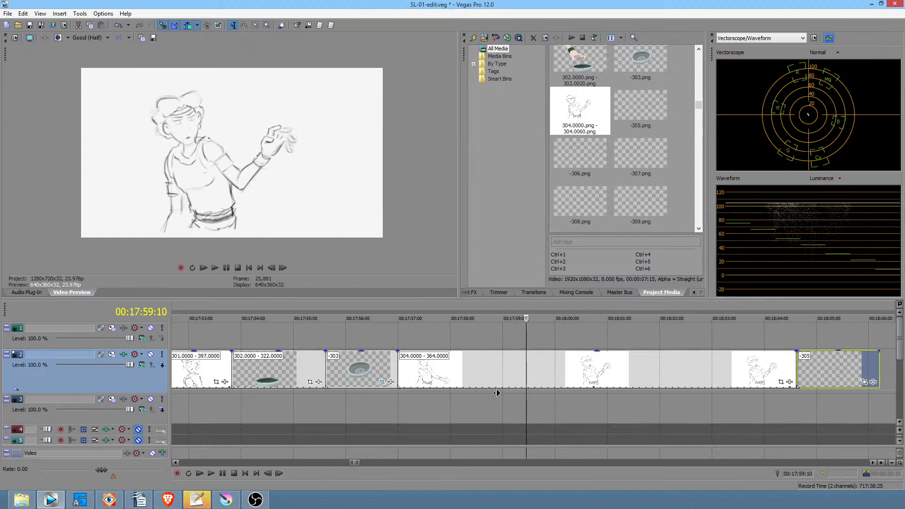
scroll(533, 392, right, 2)
drag(788, 362, 638, 370)
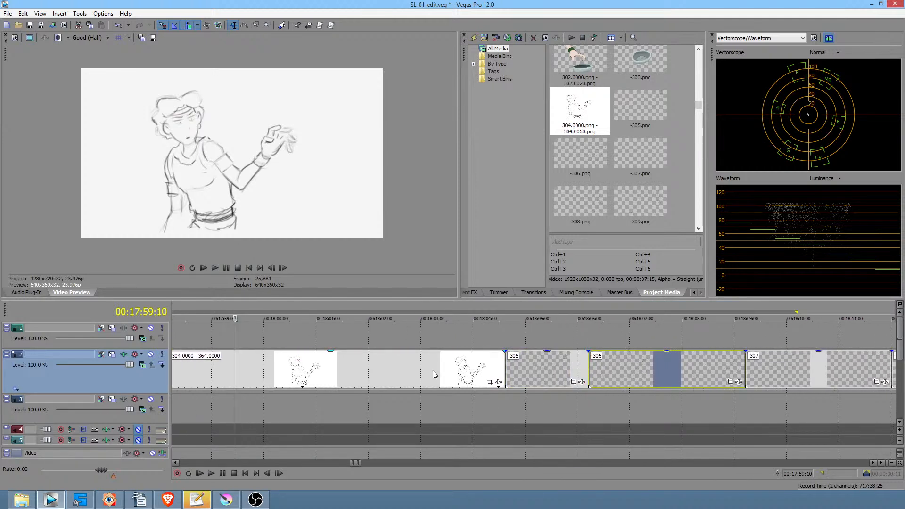
Step: Play the last part of the 304 sequence, then trim its end by about a second and a half with the following clips rippling along
click(225, 391)
key(space)
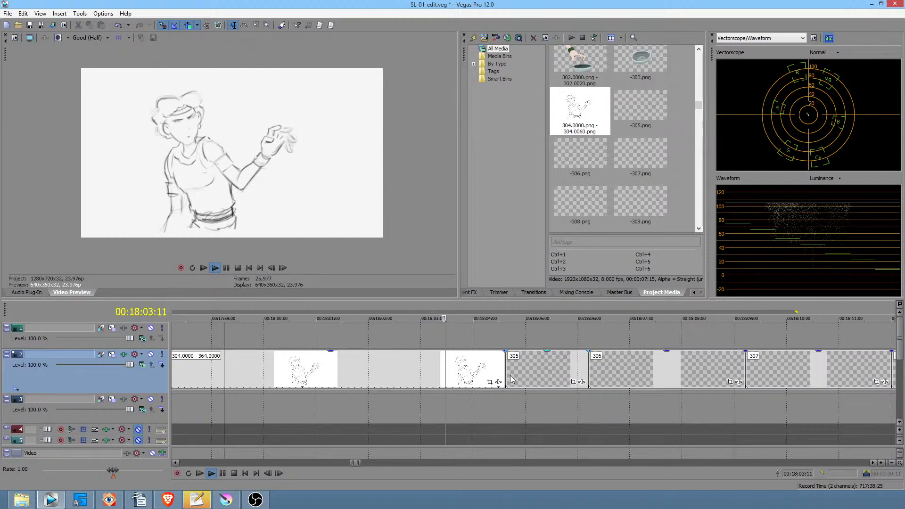
key(space)
drag(503, 368, 423, 366)
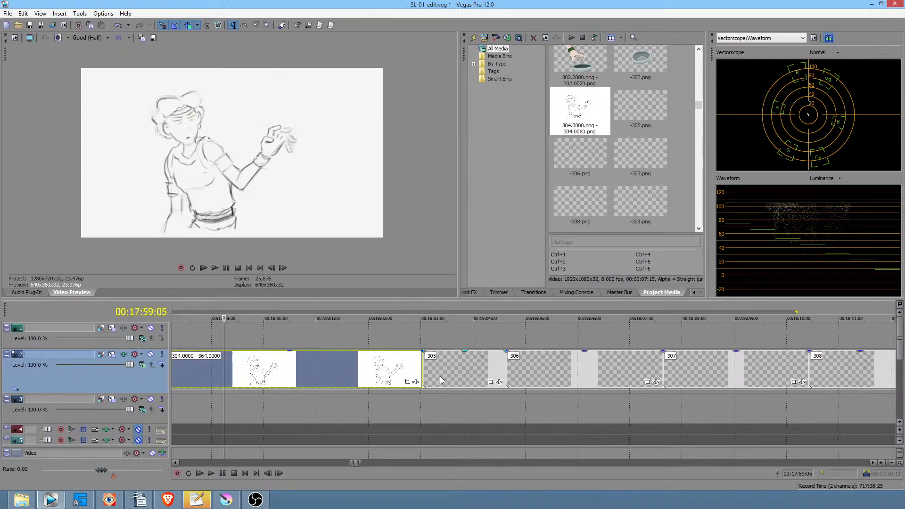
Step: Scrub across the cuts from the 304 sequence into -305 and from -305 into -306, leaving the clips in place
drag(422, 403, 536, 406)
click(510, 408)
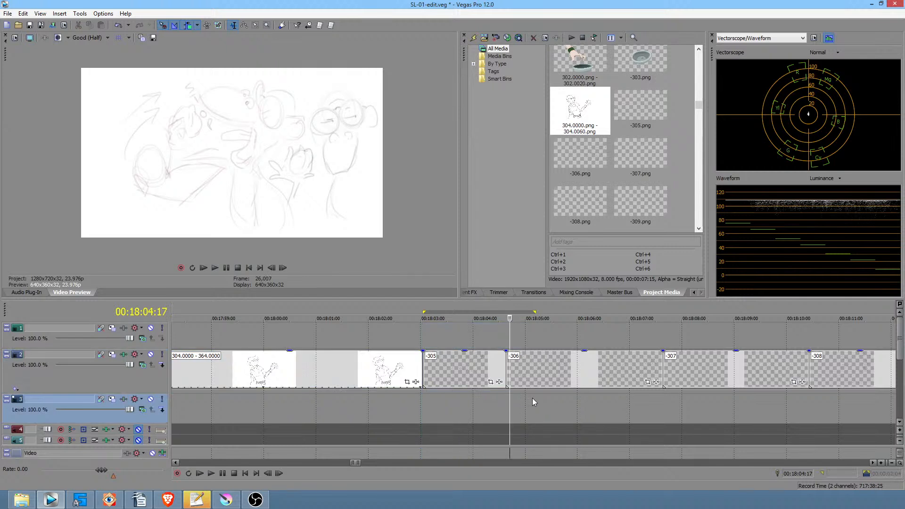
scroll(566, 395, up, 2)
scroll(552, 402, down, 1)
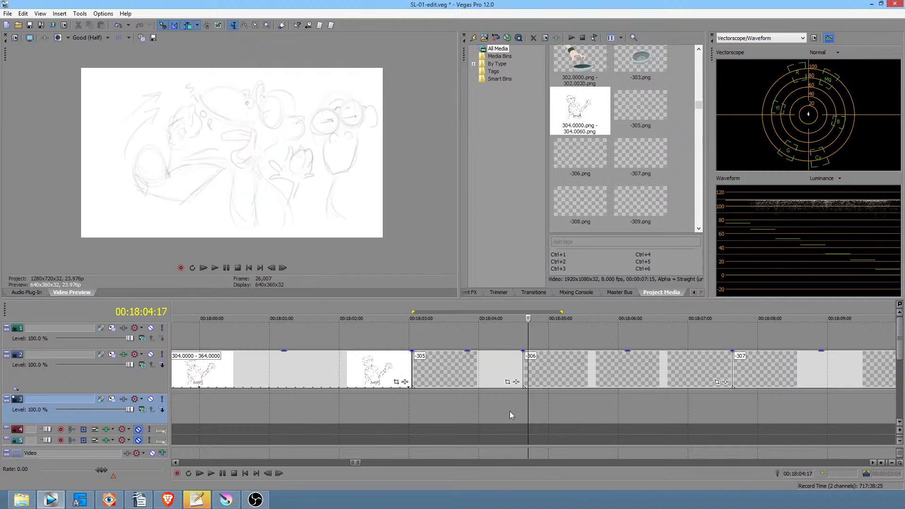
drag(404, 419, 441, 419)
click(452, 378)
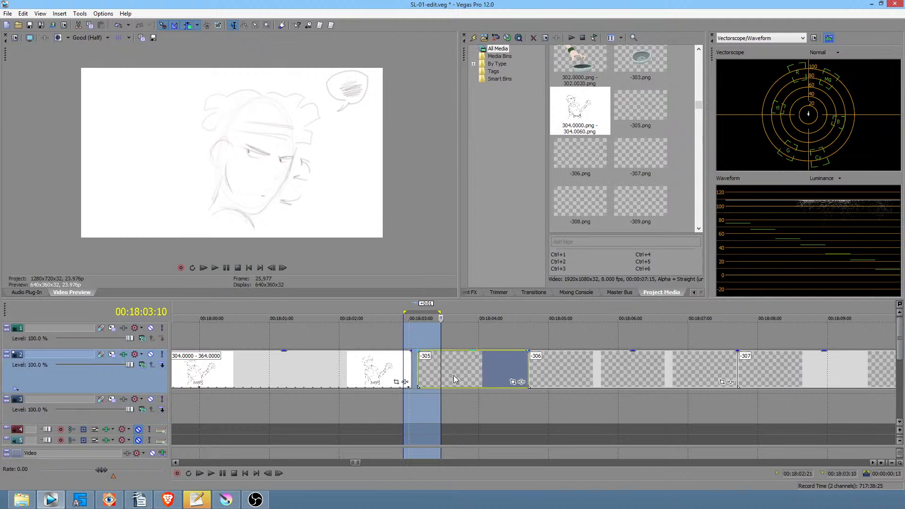
key(Escape)
drag(315, 403, 438, 407)
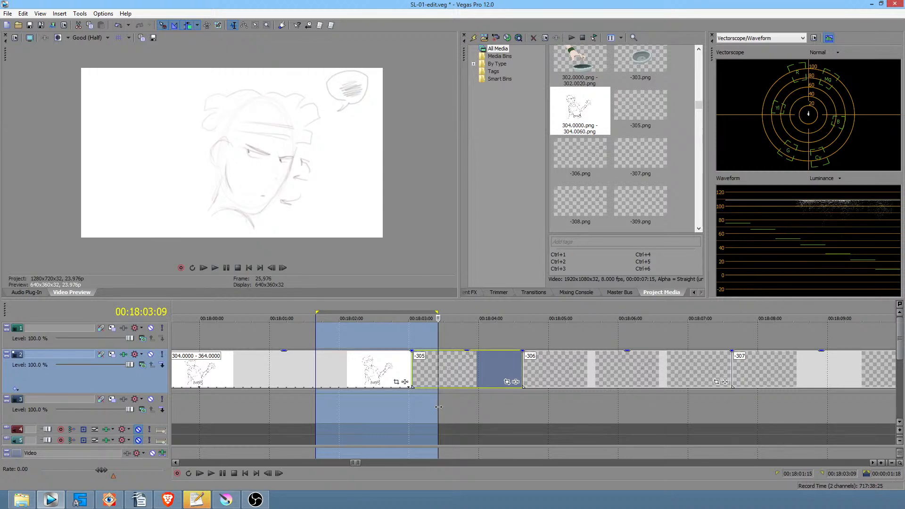
click(429, 406)
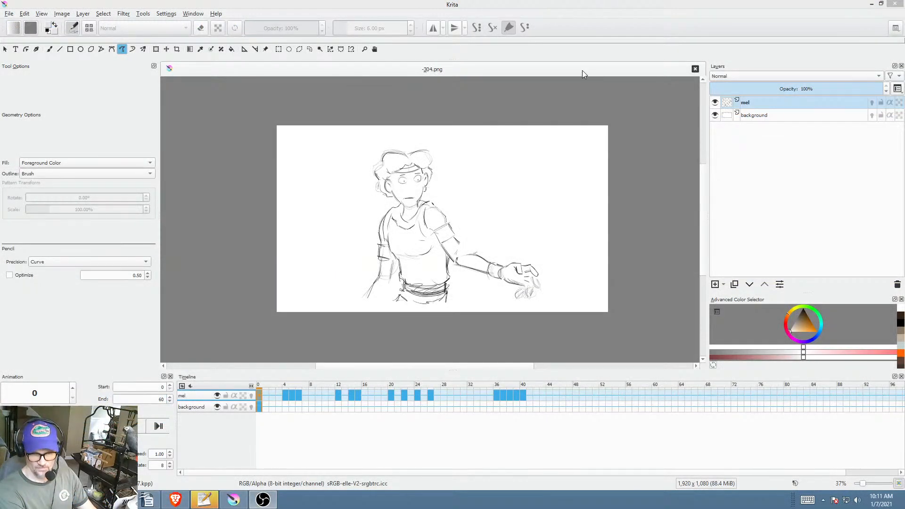
Step: Switch to Krita, close -304.png and open -305.png
click(696, 69)
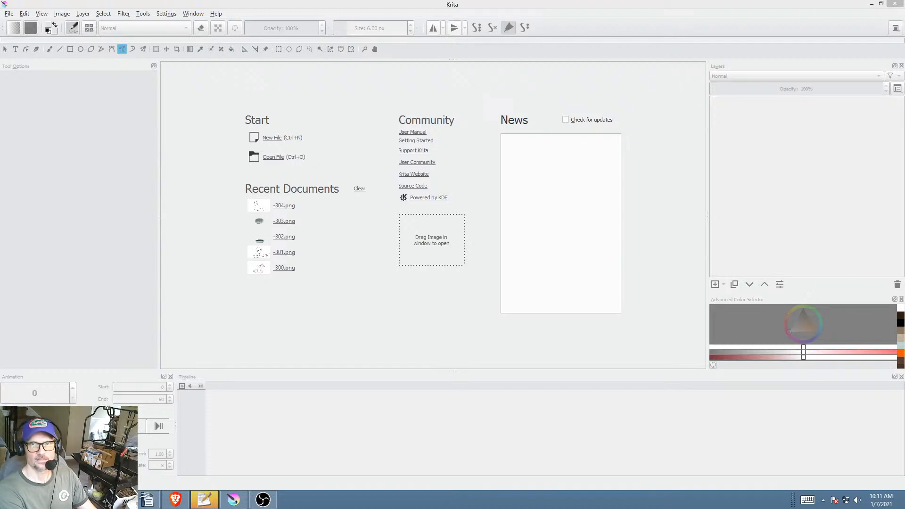
drag(532, 117, 331, 178)
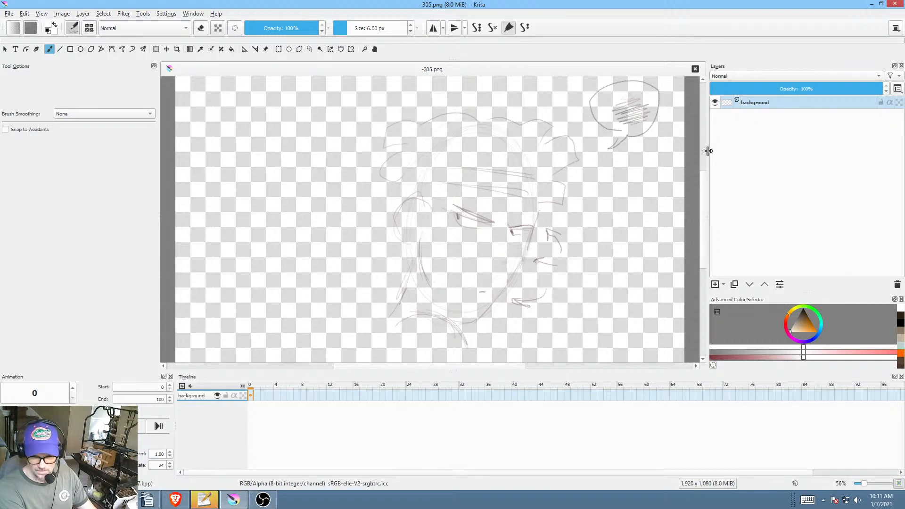
Step: Darken the sketch with a Color Adjustment curve from the Default preset, moving the black point to input 177, output 0
key(ctrl+m)
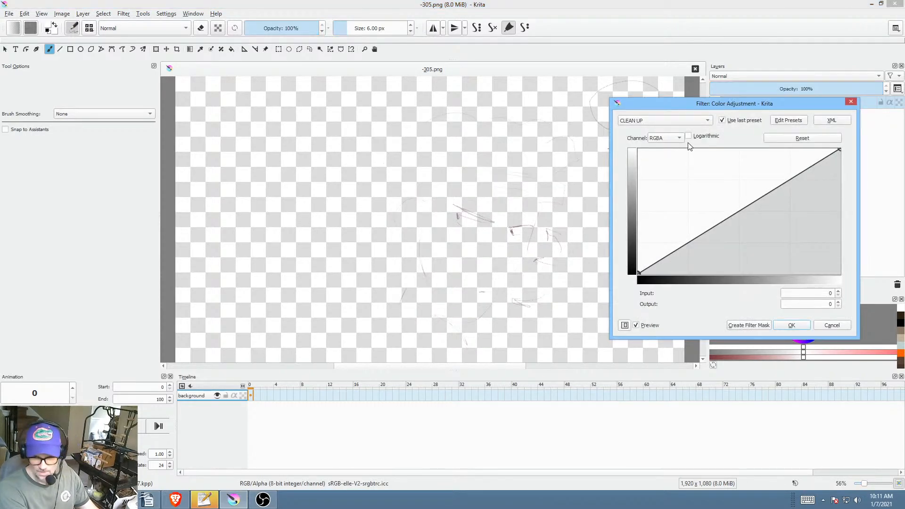
click(660, 122)
click(664, 91)
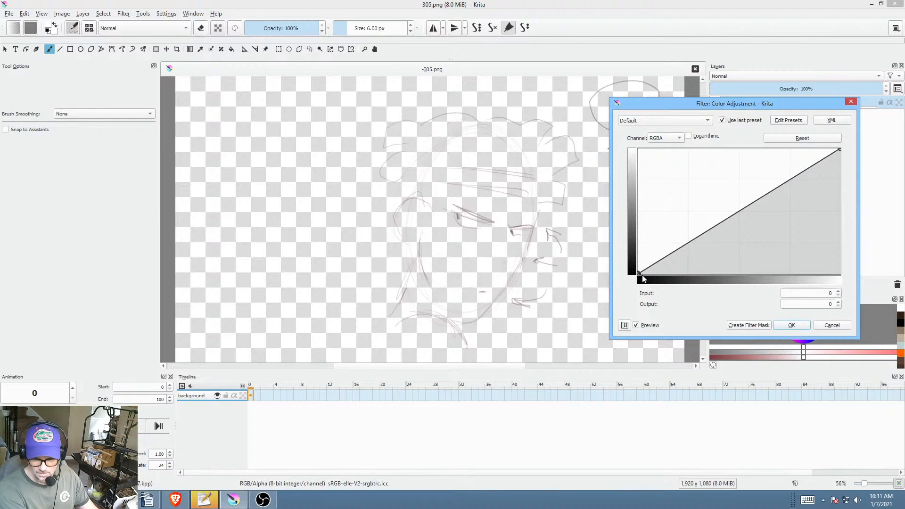
mouse_move(638, 272)
mouse_down()
mouse_move(804, 348)
mouse_move(888, 358)
mouse_move(730, 278)
mouse_move(779, 276)
mouse_up()
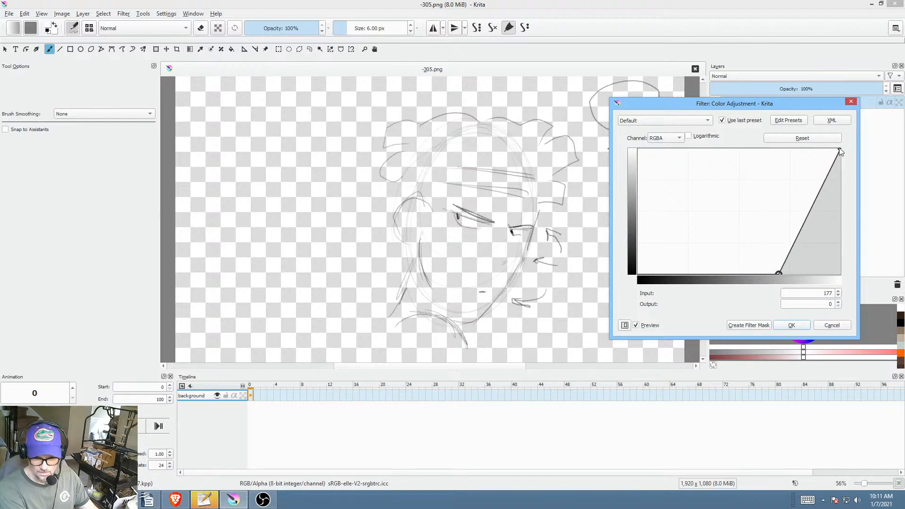
drag(838, 149, 858, 148)
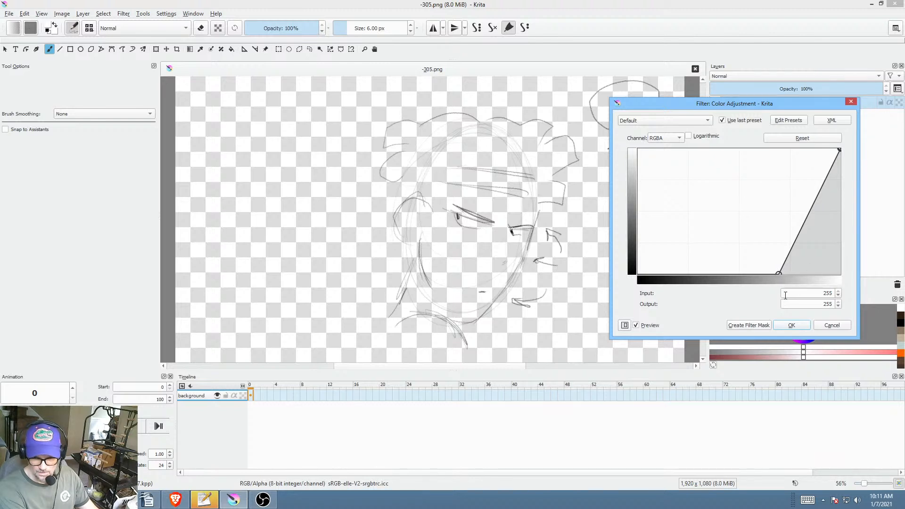
click(792, 325)
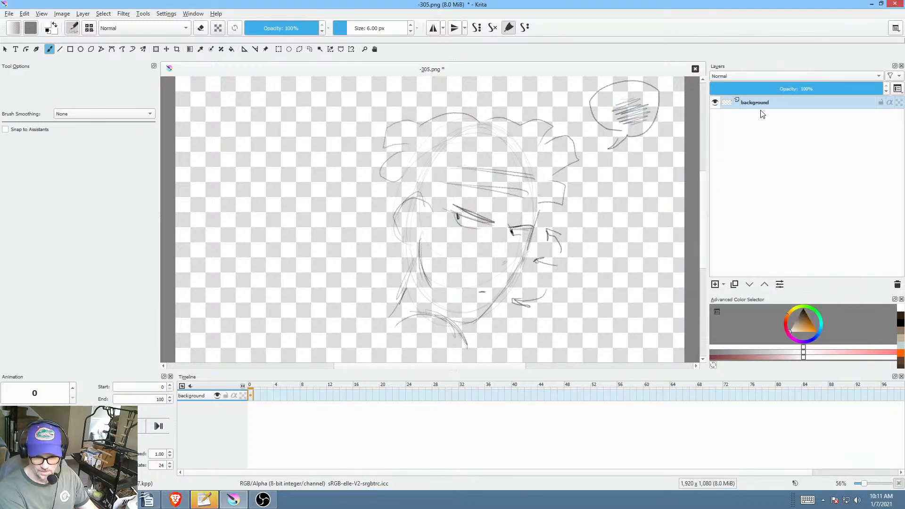
Step: Add a new paint layer above the background and save -305.png together with a Krita copy
click(715, 285)
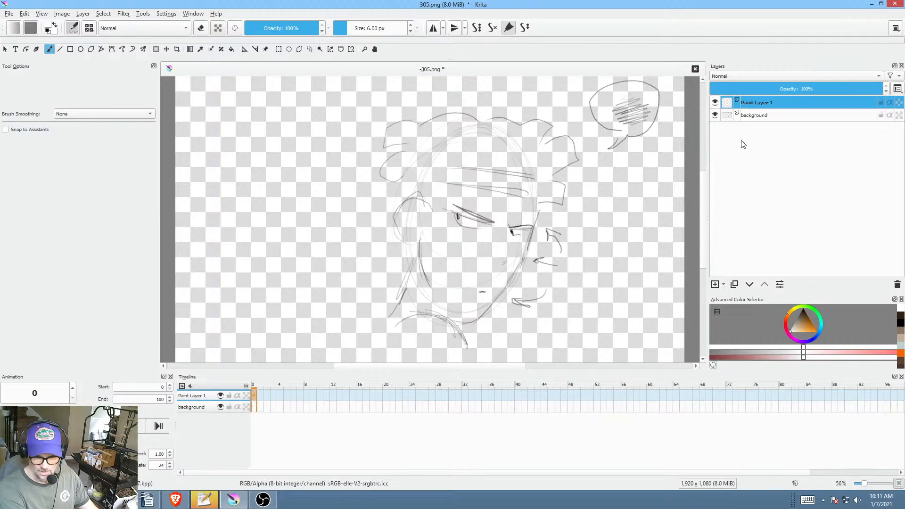
key(ctrl+s)
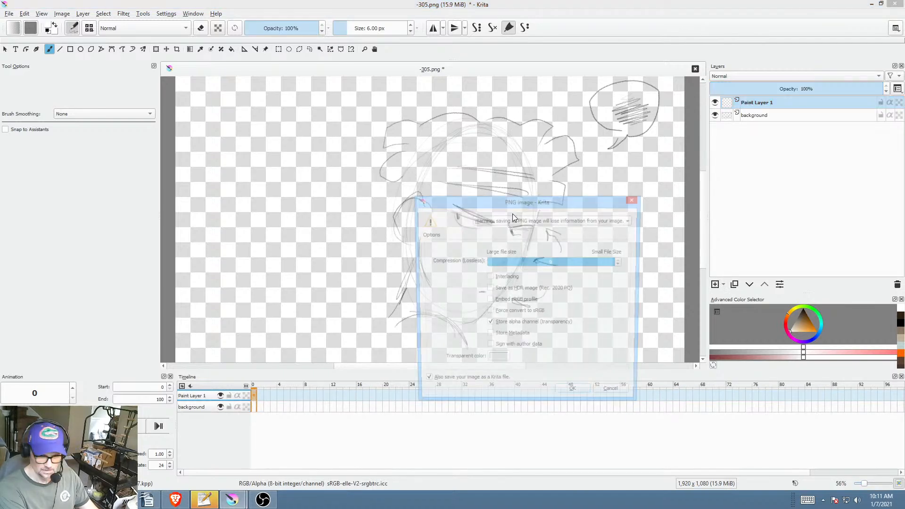
click(575, 396)
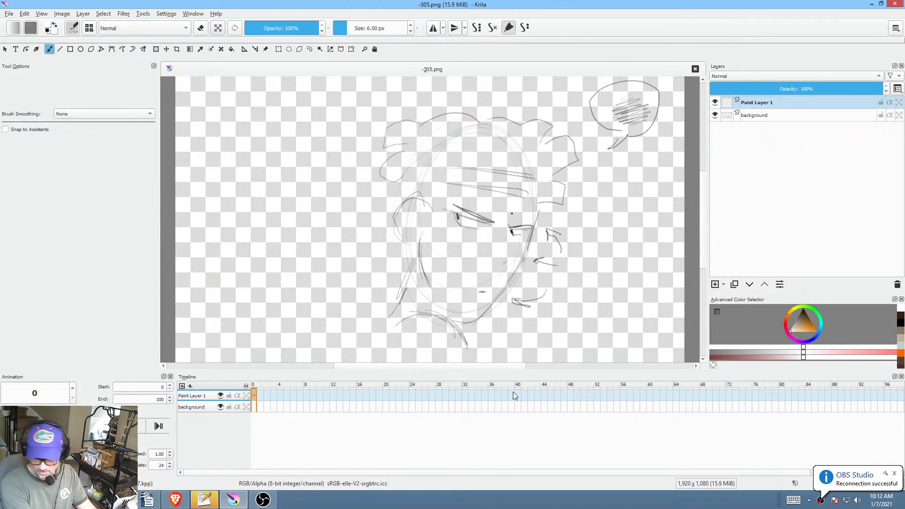
click(895, 475)
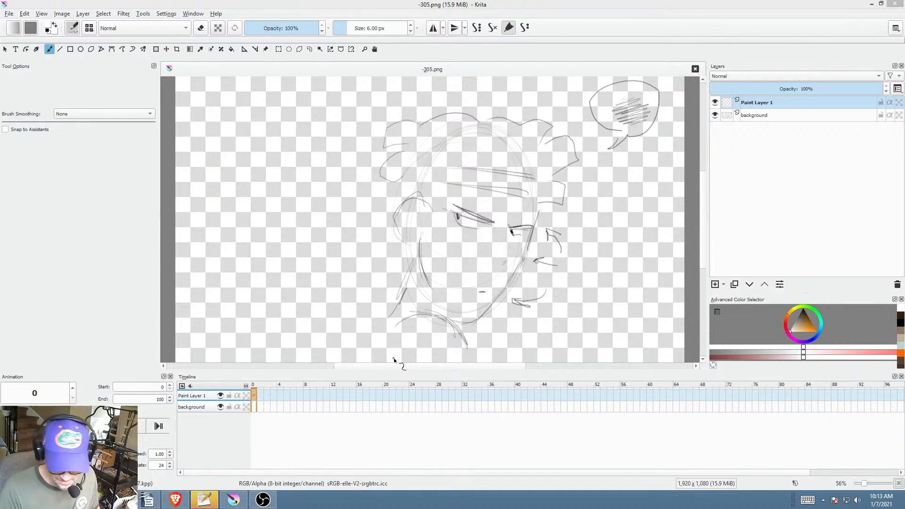
Step: Check the sketch layer's visibility and rename the background layer as mel
click(761, 103)
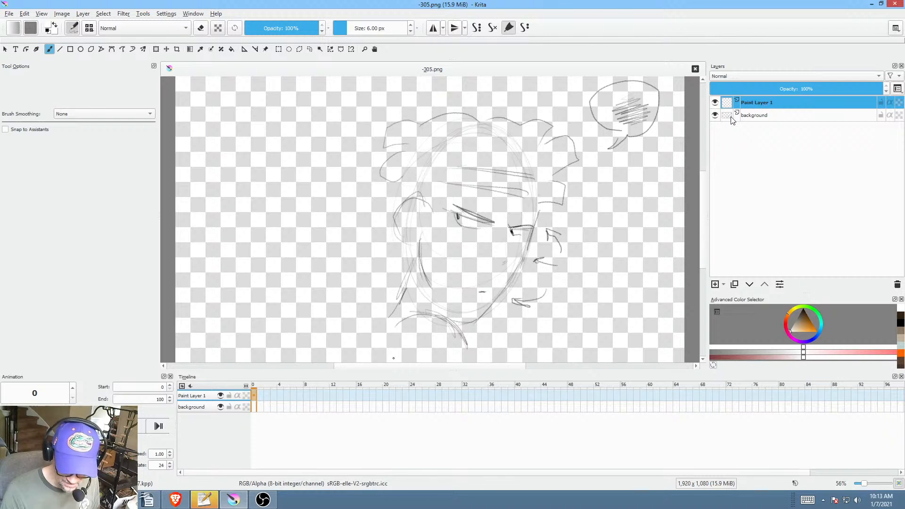
click(715, 115)
click(716, 115)
click(760, 117)
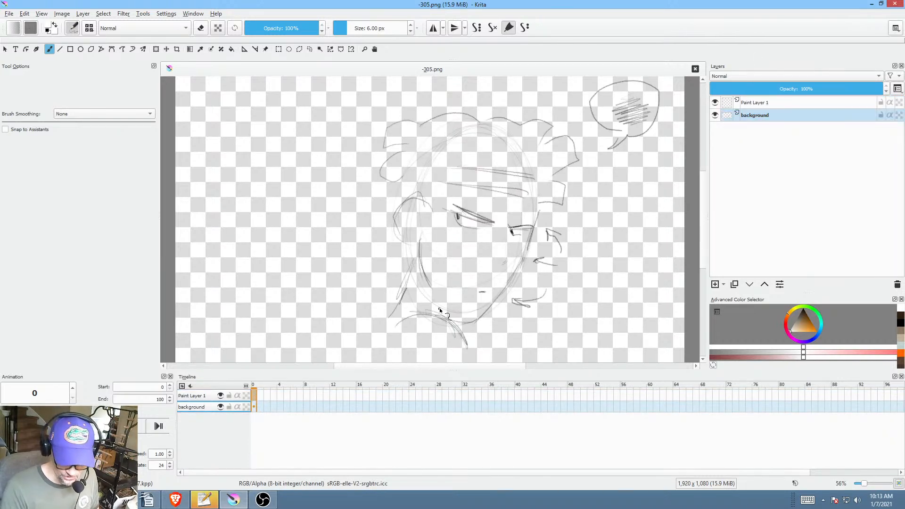
click(787, 117)
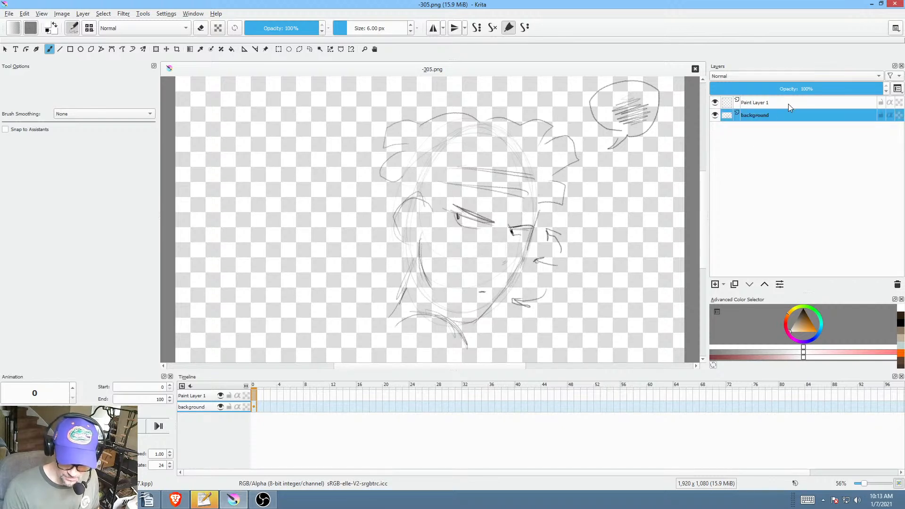
double_click(766, 114)
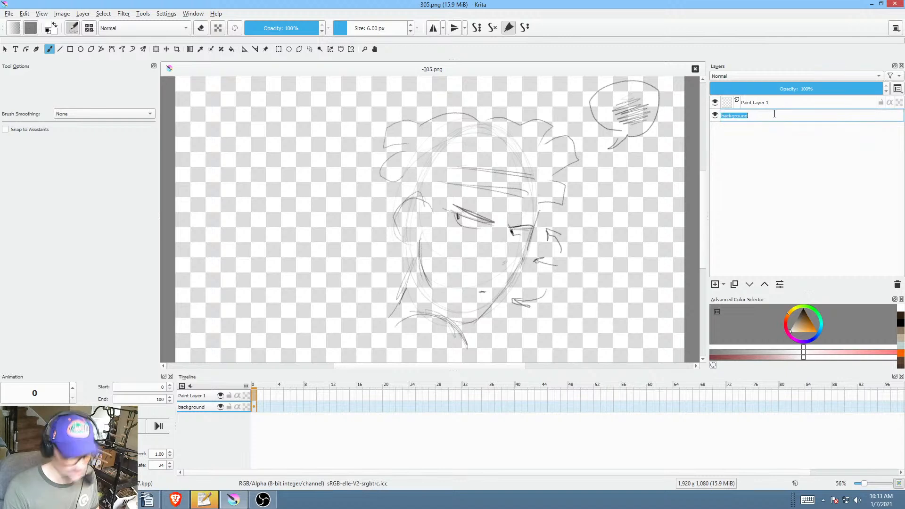
text(mel)
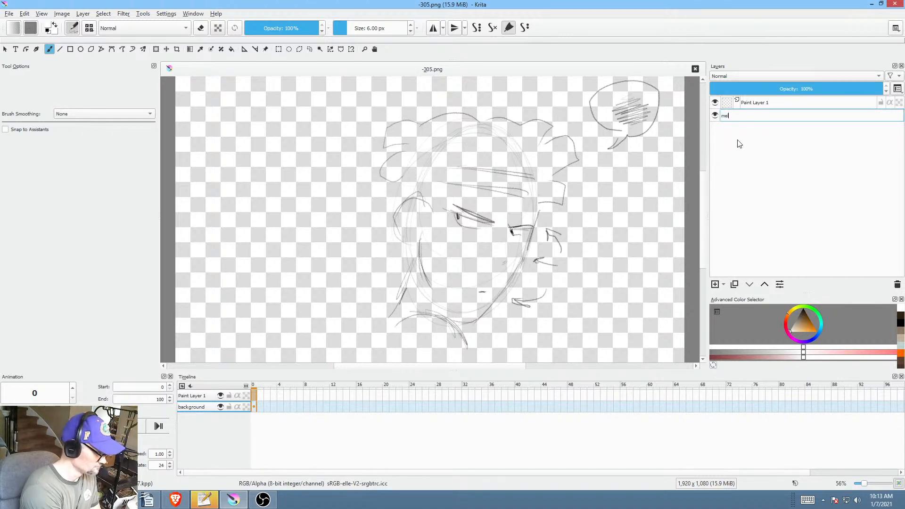
key(Return)
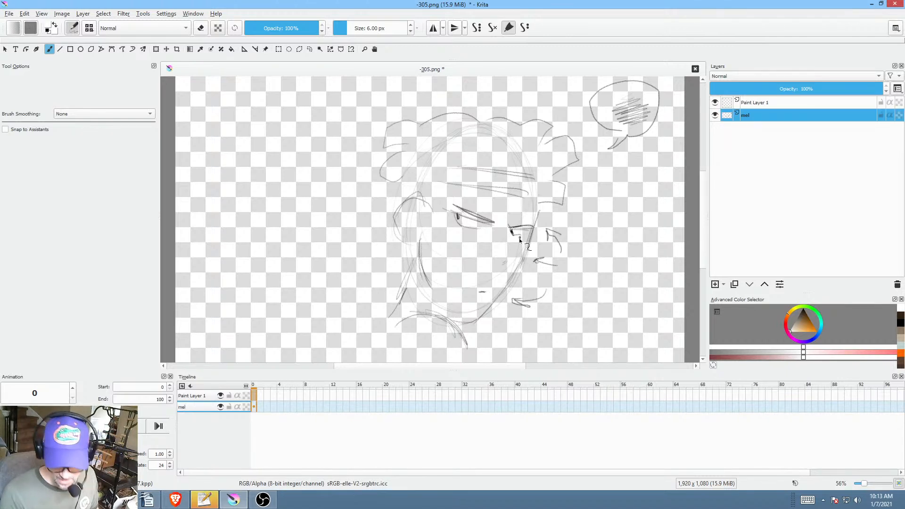
Step: Make frame 0 of the mel layer a keyframe and set the brush colour to black
drag(495, 250, 541, 216)
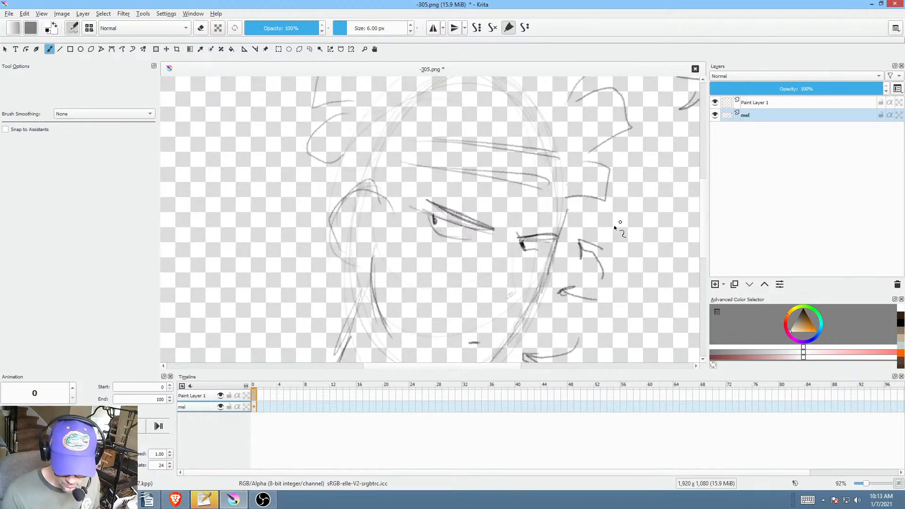
click(255, 408)
double_click(255, 408)
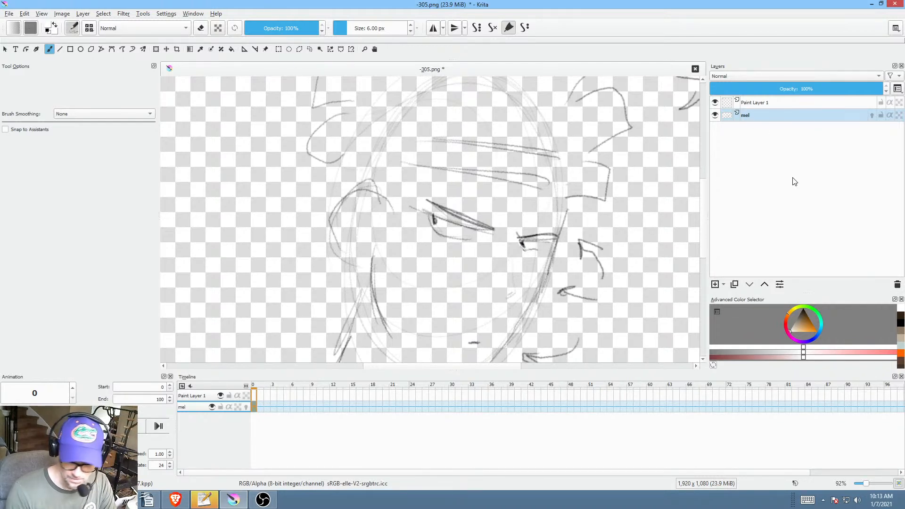
drag(797, 324, 803, 307)
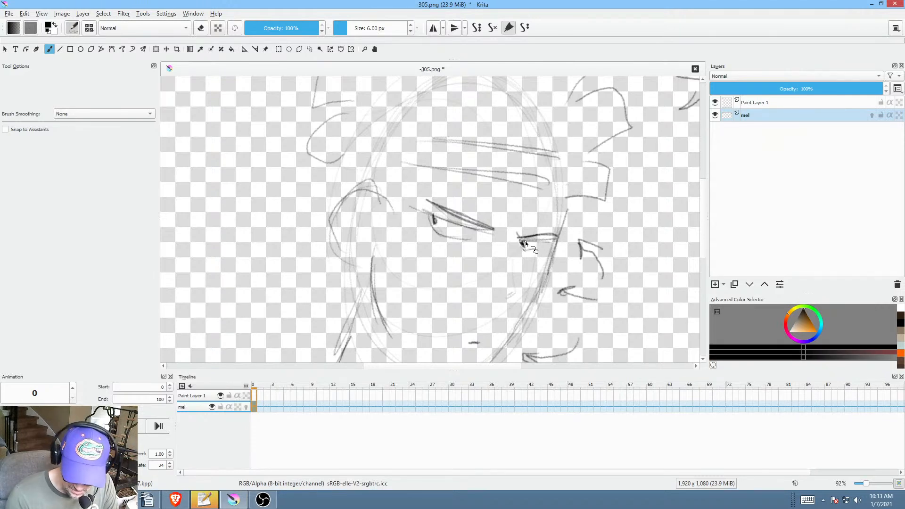
Step: Darken the pupils and lids of both eyes and strengthen the face contour beside the far eye
drag(524, 246, 527, 238)
drag(438, 219, 435, 223)
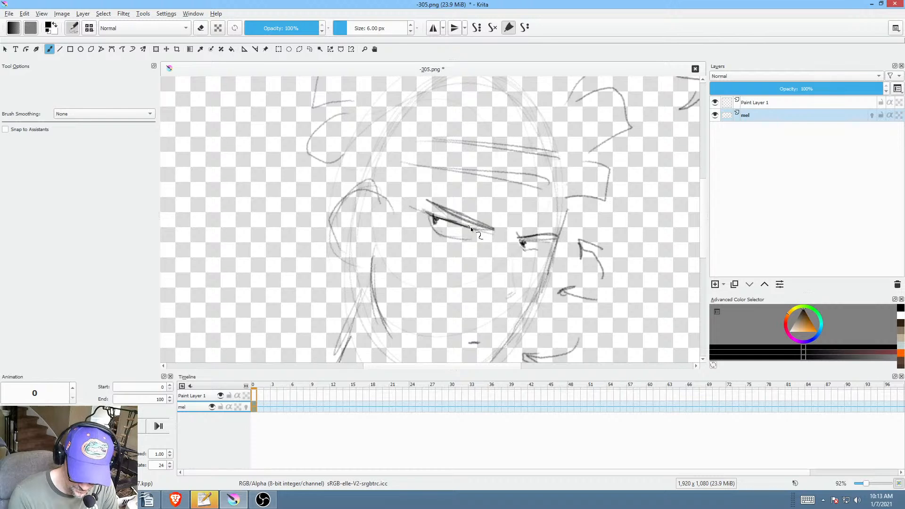
drag(433, 220, 467, 238)
drag(539, 242, 516, 240)
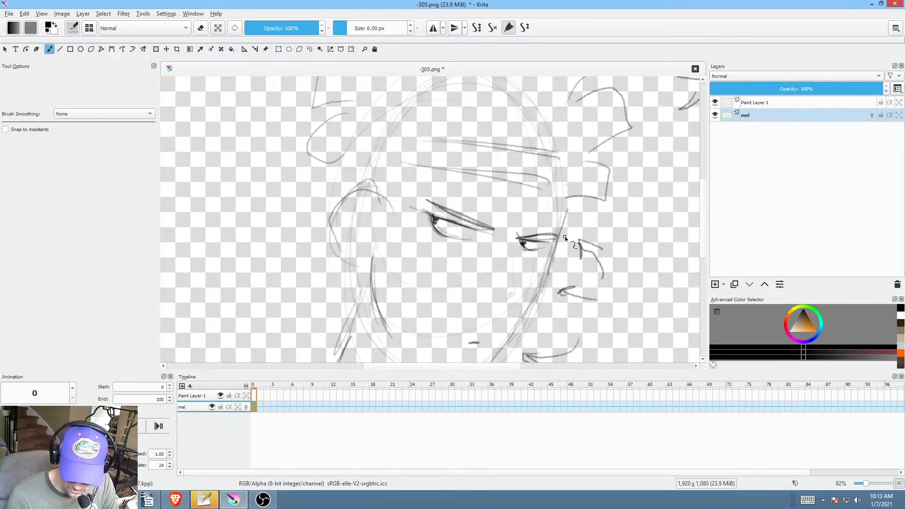
drag(558, 256, 576, 225)
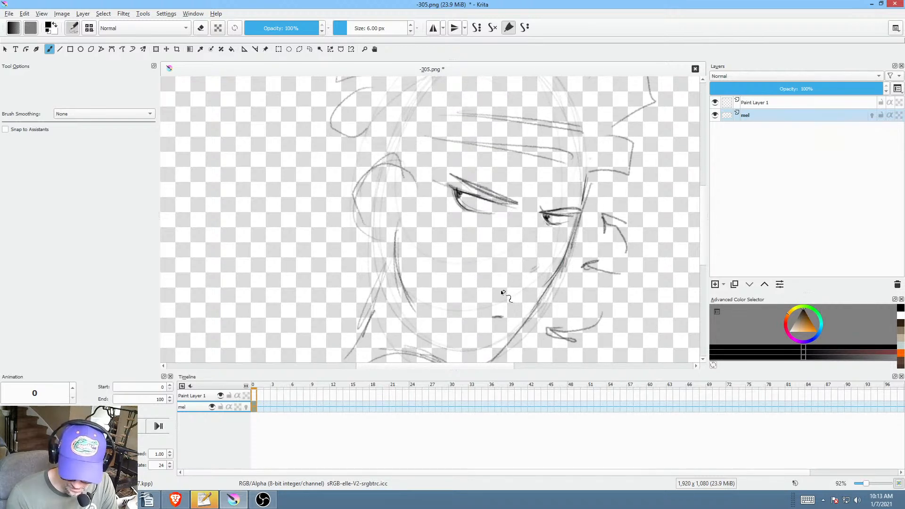
Step: Ink the ear outline and draw wavy hair curls behind and above it
mouse_move(392, 168)
mouse_down()
mouse_move(364, 179)
mouse_move(363, 224)
mouse_move(379, 233)
mouse_move(399, 229)
mouse_move(366, 318)
mouse_move(425, 157)
mouse_move(351, 242)
mouse_up()
mouse_move(351, 280)
mouse_down()
mouse_move(331, 249)
mouse_move(343, 244)
mouse_move(335, 248)
mouse_move(358, 288)
mouse_move(372, 274)
mouse_move(336, 255)
mouse_move(304, 213)
mouse_up()
drag(317, 162, 312, 214)
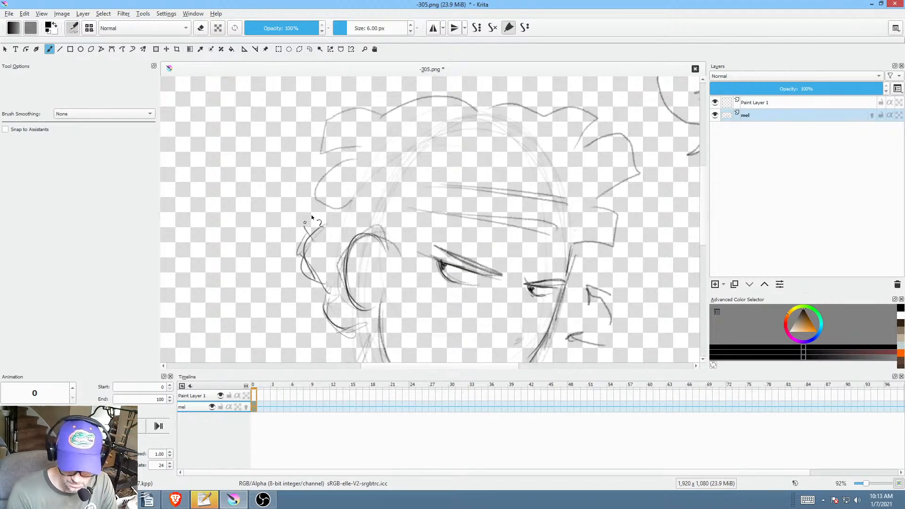
drag(300, 245, 332, 213)
Step: Draw the hair outline over the crown of the head, from above the ear to the far side
mouse_move(328, 156)
mouse_down()
mouse_move(370, 133)
mouse_move(364, 123)
mouse_move(377, 97)
mouse_up()
mouse_move(363, 114)
mouse_down()
mouse_move(415, 97)
mouse_move(496, 101)
mouse_move(527, 131)
mouse_move(554, 134)
mouse_up()
drag(536, 118, 598, 147)
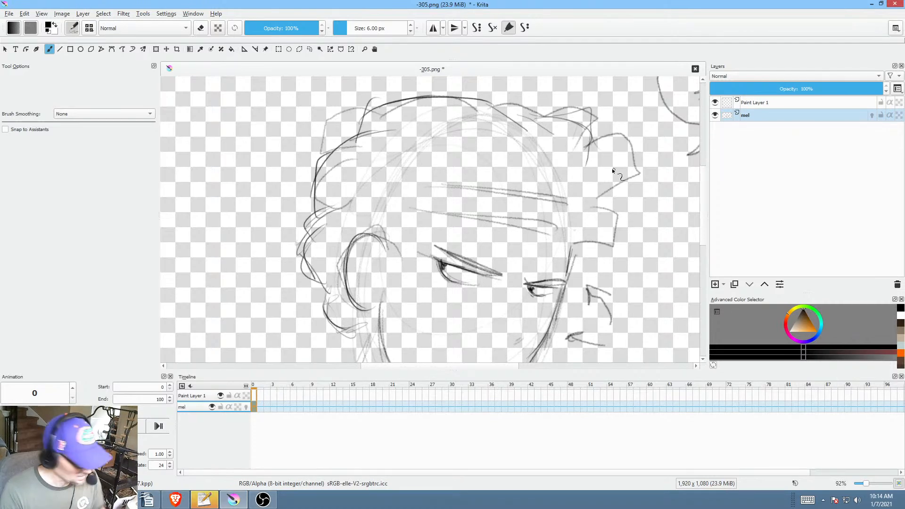
Step: Erase the old hair curls on the far side of the head, next to the speech bubble, and return to the brush
drag(612, 168, 531, 228)
key(p)
key(e)
mouse_move(544, 164)
mouse_down()
mouse_move(484, 176)
mouse_move(567, 318)
mouse_move(598, 208)
mouse_up()
key(b)
key(e)
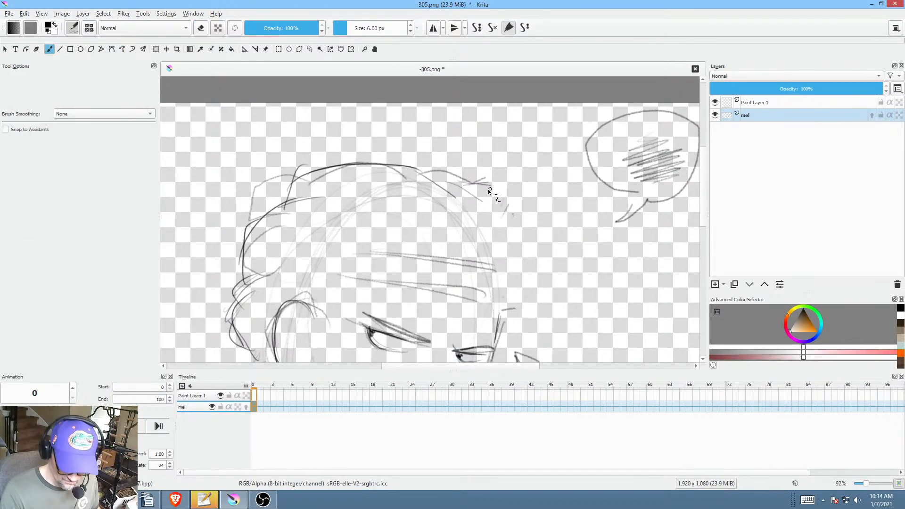
Step: Ink the hair edge on the far side of the head and both edges of the headband across the forehead
mouse_move(508, 195)
mouse_down()
mouse_move(522, 229)
mouse_move(574, 216)
mouse_move(571, 158)
mouse_move(529, 175)
mouse_move(474, 177)
mouse_up()
drag(376, 219, 540, 148)
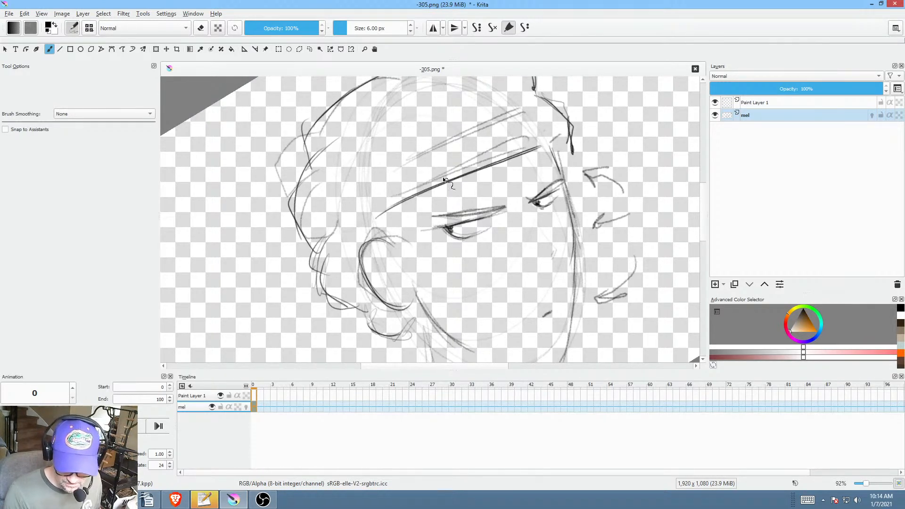
drag(386, 175, 521, 122)
drag(387, 175, 526, 121)
drag(390, 173, 455, 142)
Step: Draw the jagged hairline over the headband and erase the headband lines that run into the hair above the ear
drag(524, 174, 497, 239)
mouse_move(477, 180)
mouse_down()
mouse_move(494, 171)
mouse_move(431, 207)
mouse_move(416, 228)
mouse_move(357, 232)
mouse_up()
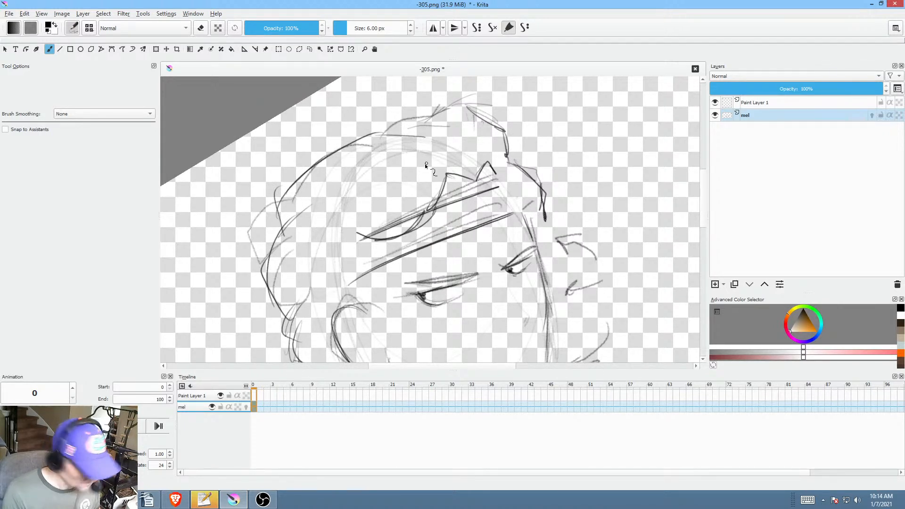
key(e)
key(p)
mouse_move(437, 184)
mouse_down()
mouse_move(431, 194)
mouse_move(348, 215)
mouse_move(434, 185)
mouse_up()
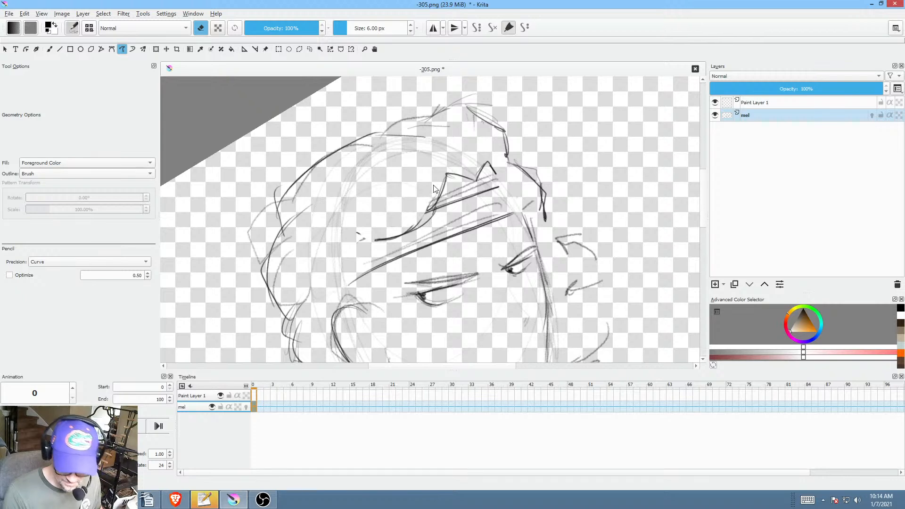
mouse_move(364, 225)
mouse_down()
mouse_move(367, 250)
mouse_move(349, 284)
mouse_up()
drag(372, 253, 376, 279)
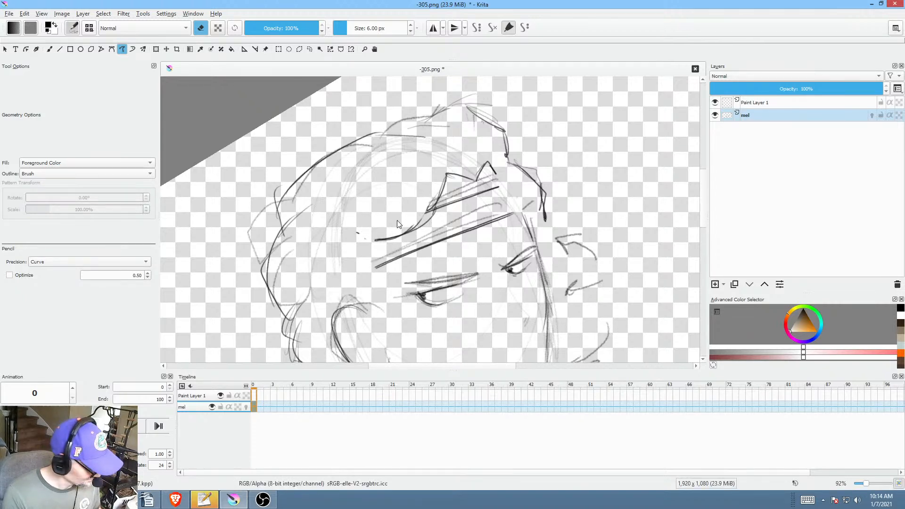
Step: Draw the small pointed hair tuft between the end of the headband and the ear
key(b)
key(e)
drag(377, 232, 370, 284)
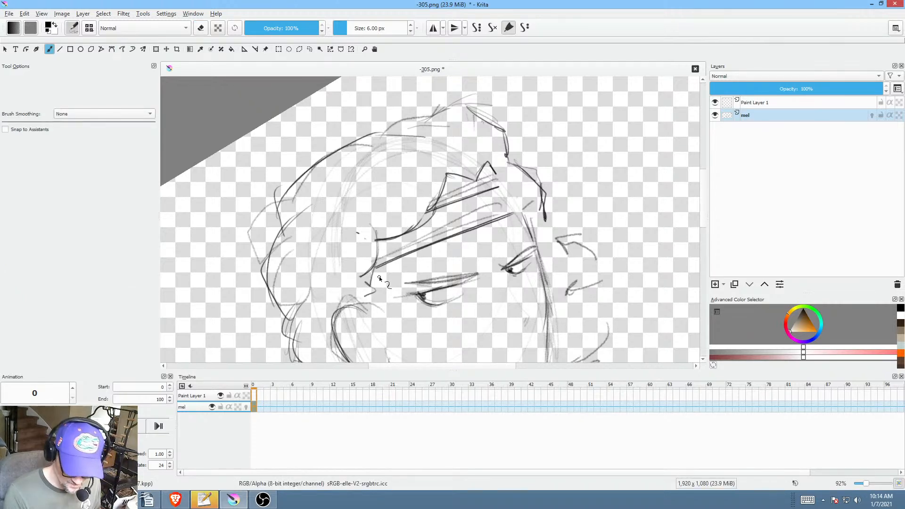
Step: Ink the jaw down to the chin and draw the collar and shoulder lines below it
mouse_move(505, 268)
mouse_down()
mouse_move(468, 312)
mouse_move(520, 275)
mouse_move(485, 196)
mouse_move(407, 283)
mouse_move(404, 257)
mouse_move(412, 313)
mouse_up()
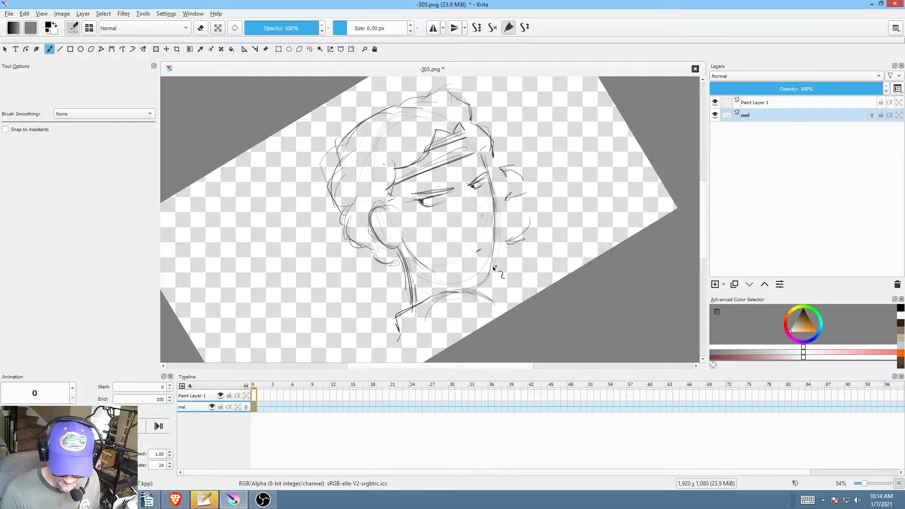
mouse_move(497, 231)
mouse_down()
mouse_move(478, 284)
mouse_move(491, 269)
mouse_move(474, 285)
mouse_move(456, 283)
mouse_up()
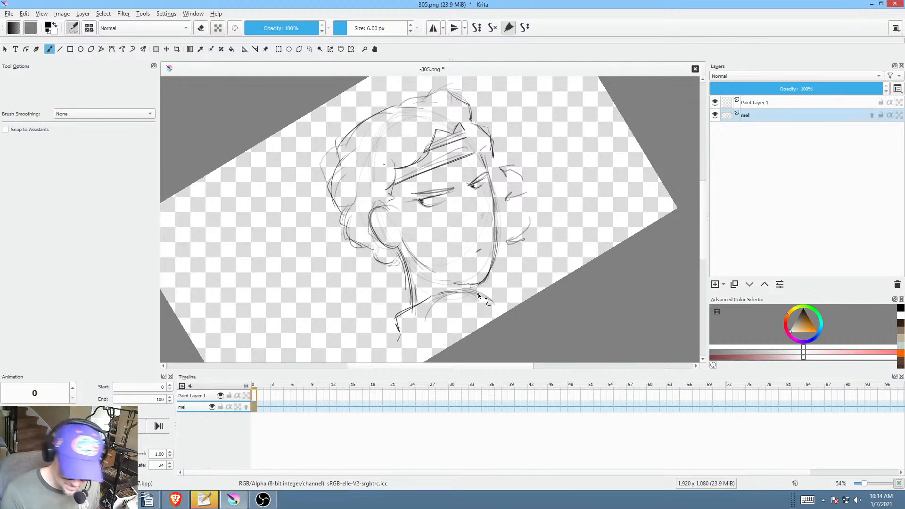
drag(518, 298, 462, 308)
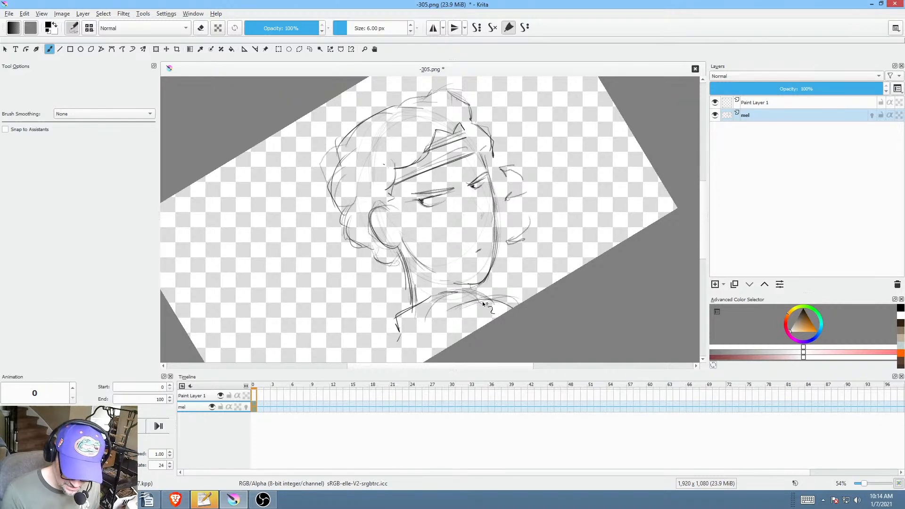
mouse_move(415, 322)
mouse_down()
mouse_move(438, 288)
mouse_move(404, 298)
mouse_move(399, 339)
mouse_up()
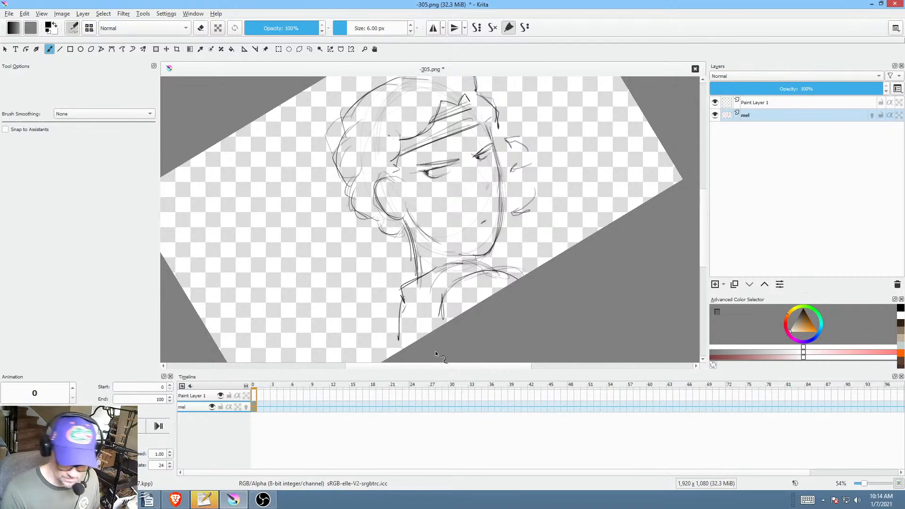
Step: Reset the canvas rotation and add blank animation frames 1 to 4 on the mel layer
key(5)
drag(569, 222, 519, 242)
click(259, 407)
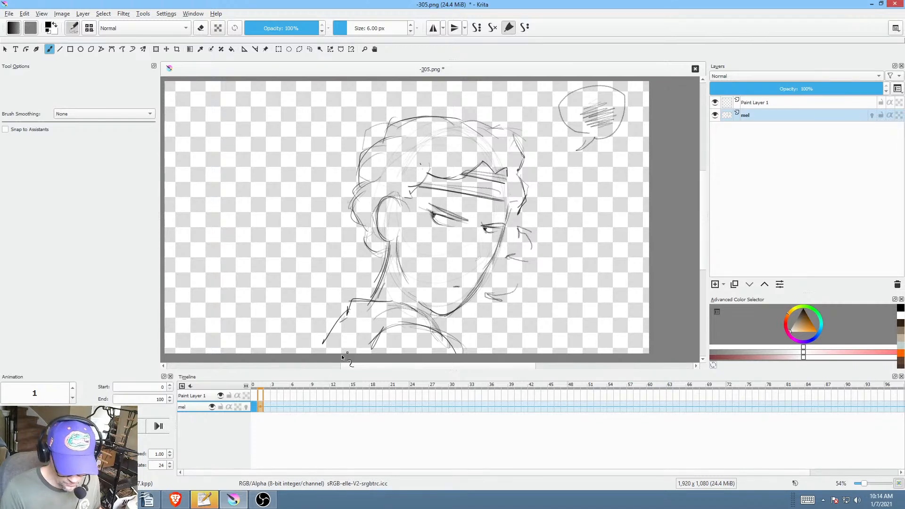
drag(261, 408, 284, 403)
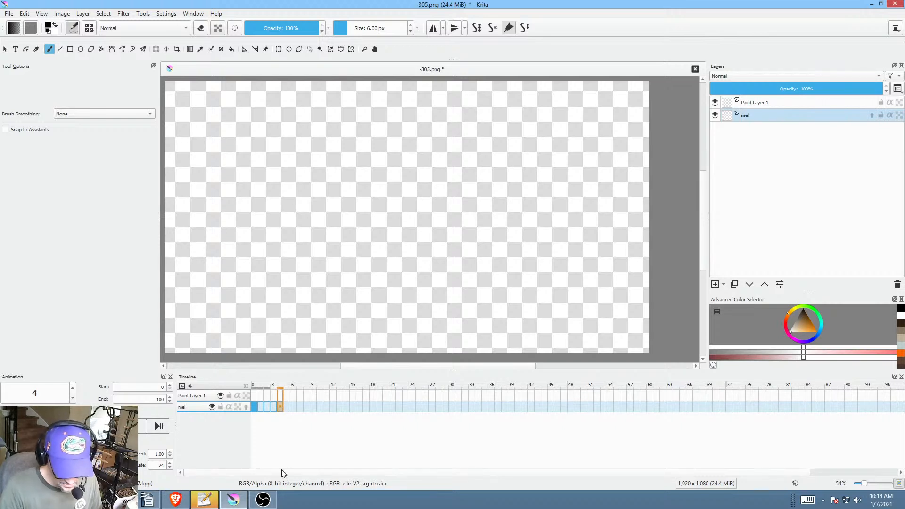
Step: Set the animation's frame rate to 8 and its end frame to 24
double_click(162, 465)
text(8)
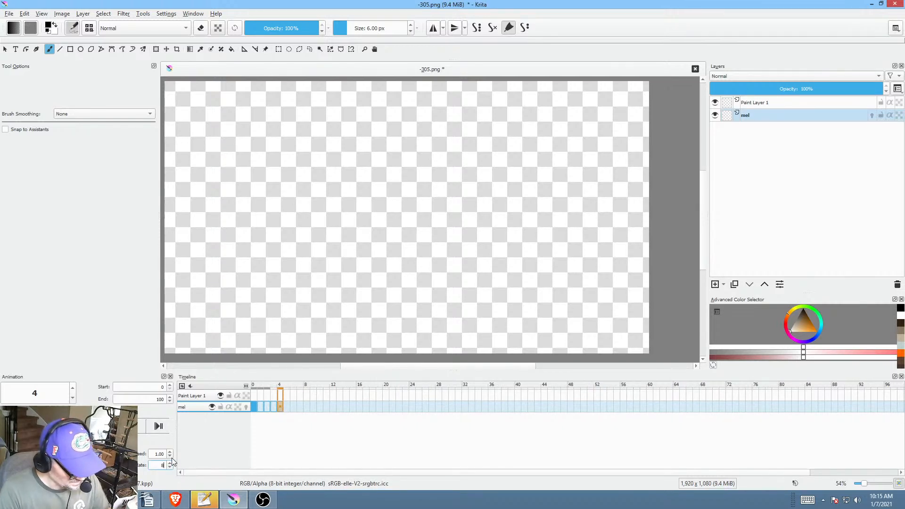
key(space)
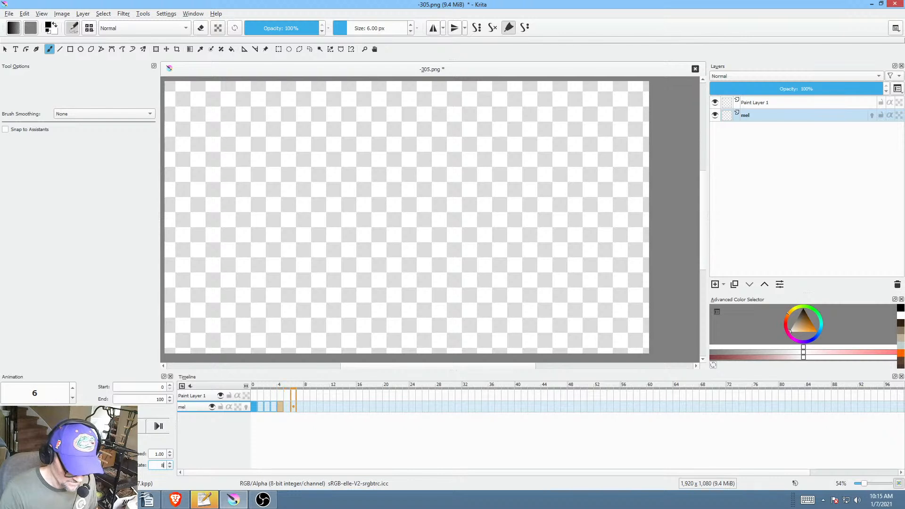
key(space)
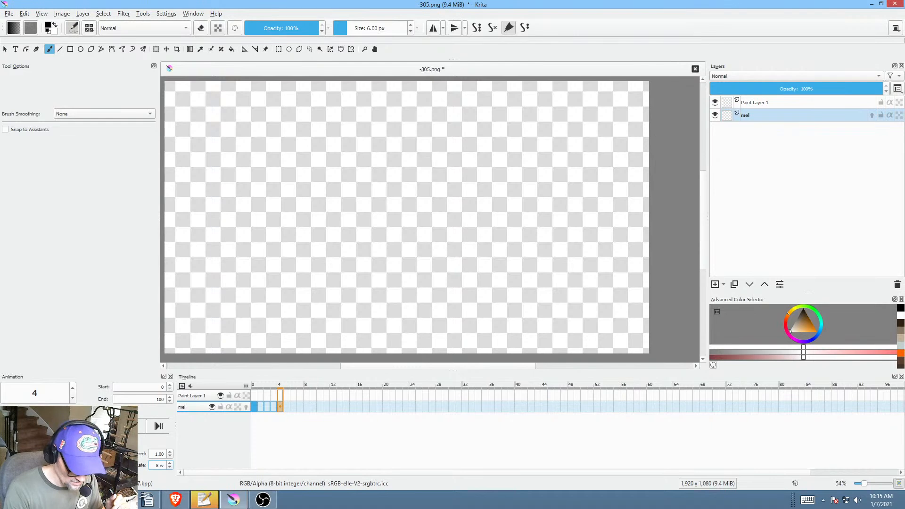
double_click(162, 466)
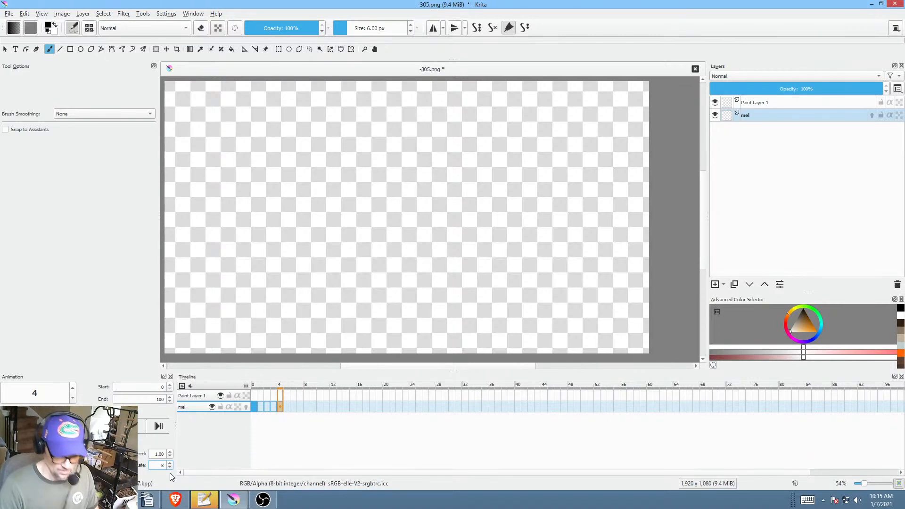
click(257, 409)
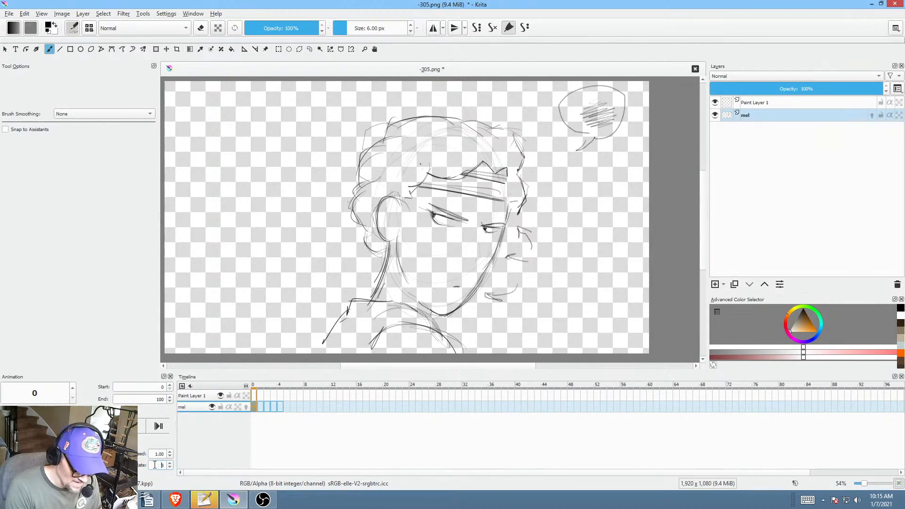
drag(155, 465, 170, 468)
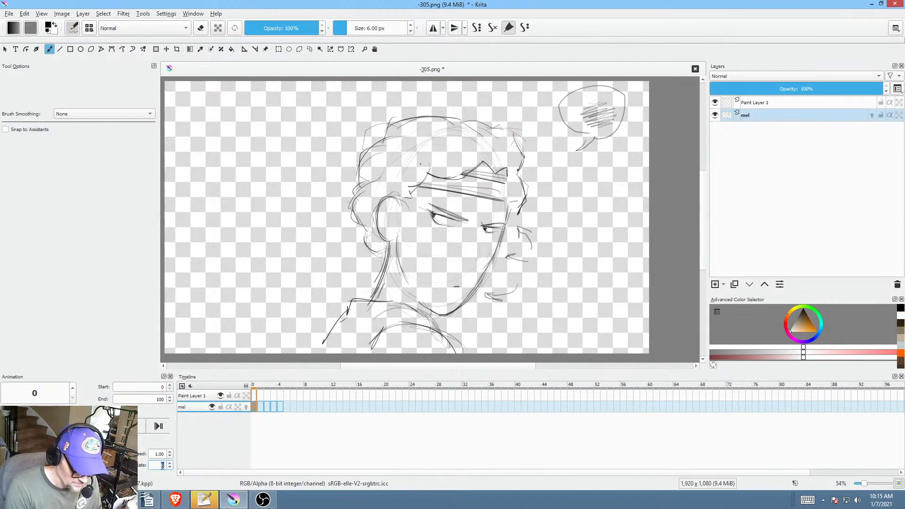
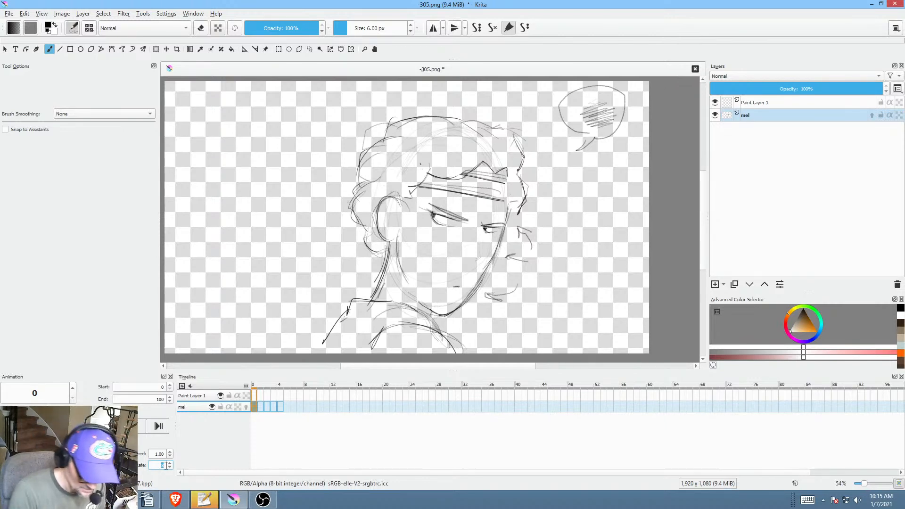
double_click(162, 399)
text(24)
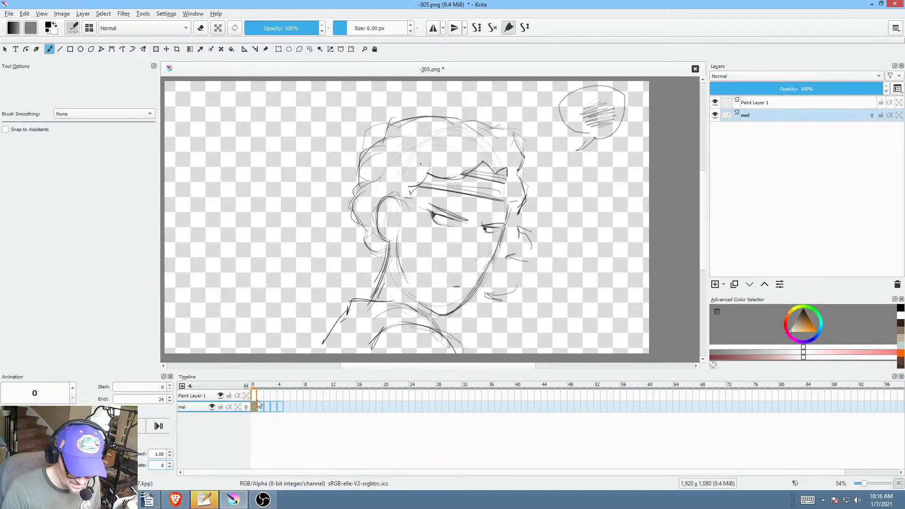
Step: Draw a light curved guideline down the face, from the headband past the eyes, on frame 0
scroll(464, 273, up, 2)
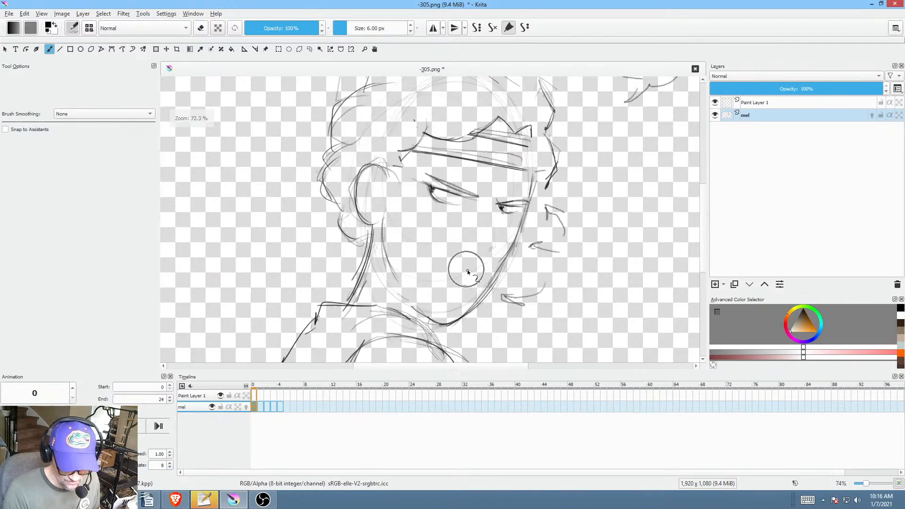
scroll(456, 279, down, 1)
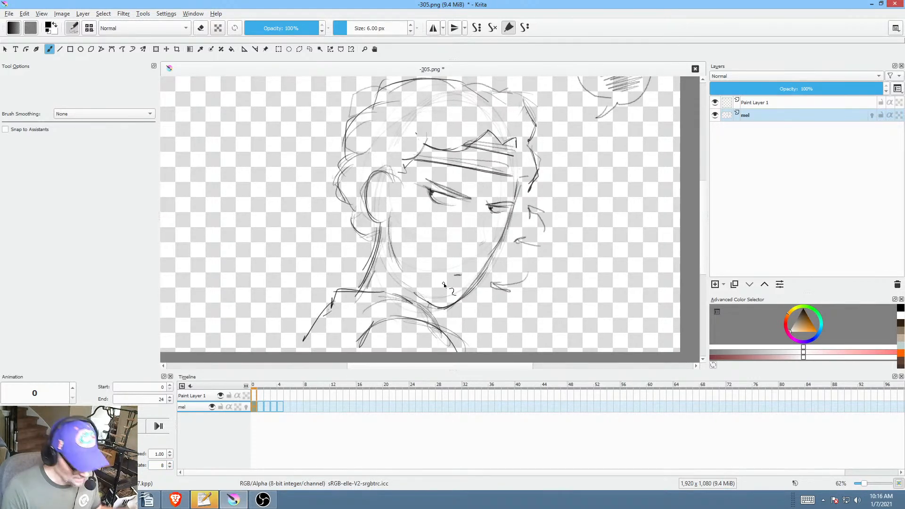
key(Right)
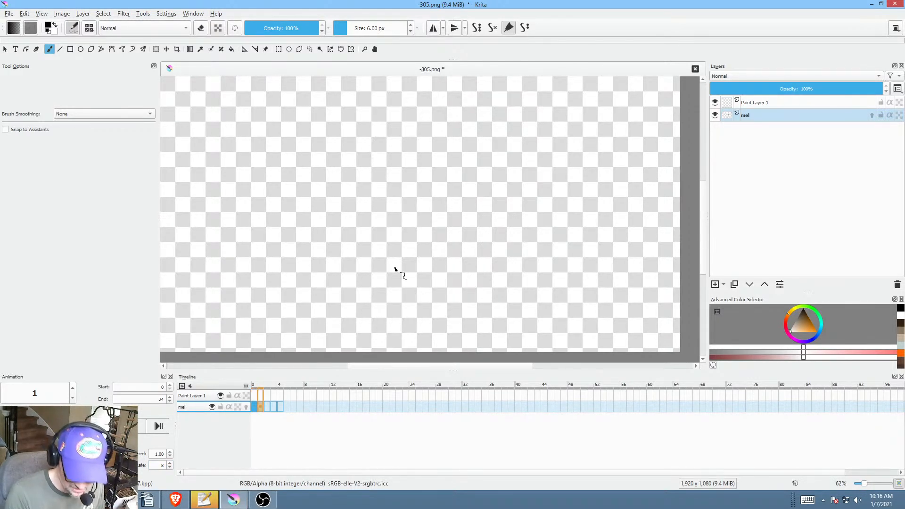
key(Left)
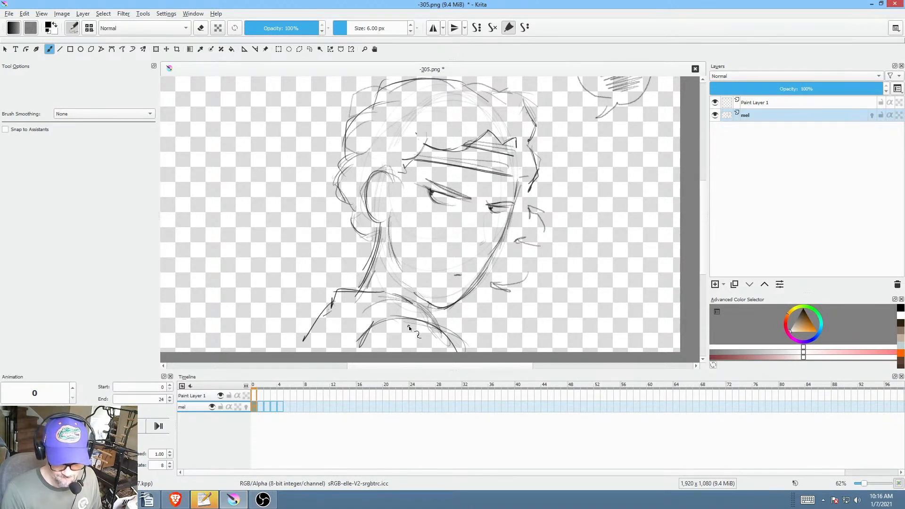
key(Right)
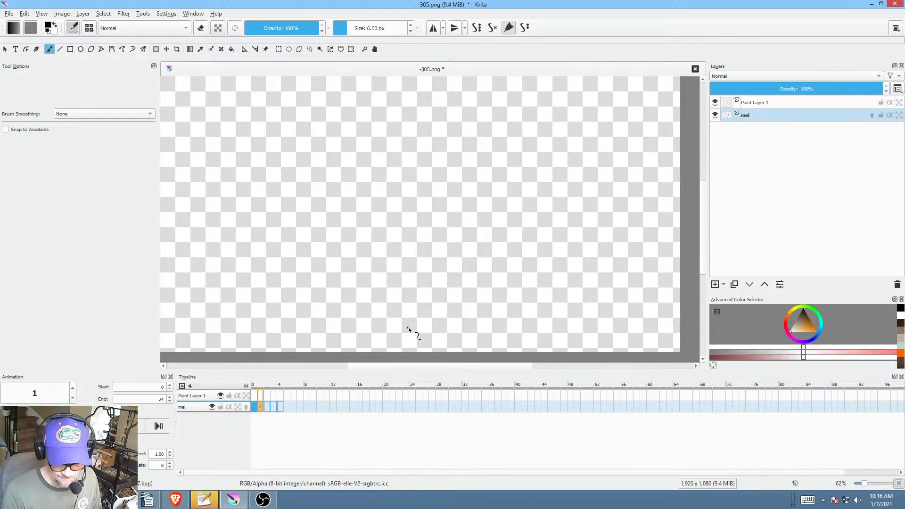
key(Left)
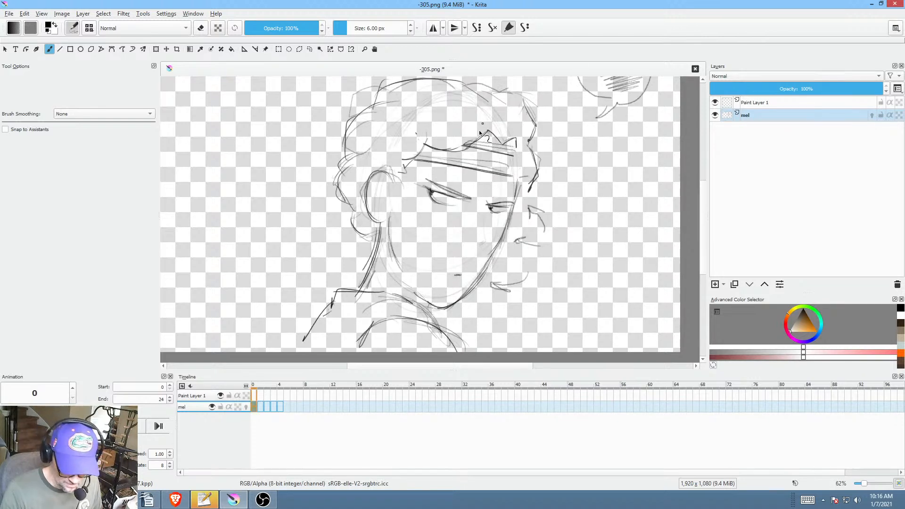
drag(492, 175, 465, 258)
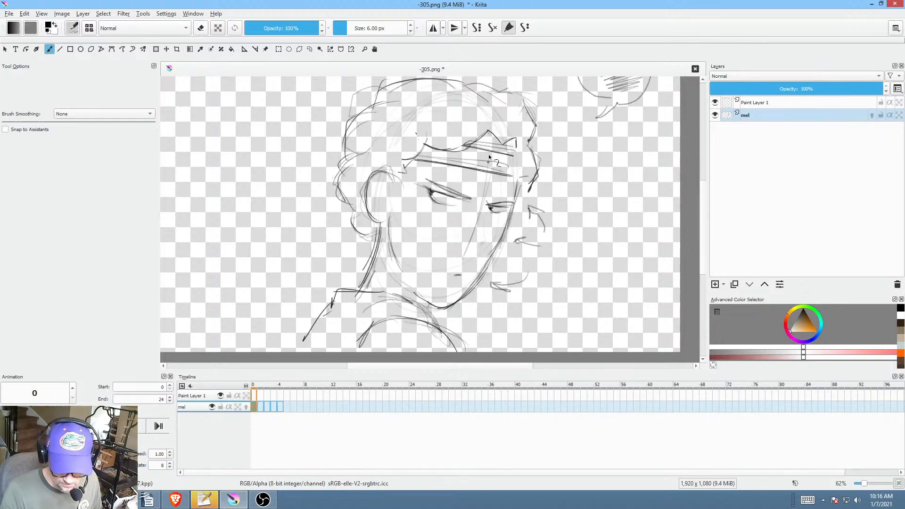
Step: Draw the curved face guideline on frame 1, shifted slightly toward the far side, comparing it with frame 0
key(Right)
key(Left)
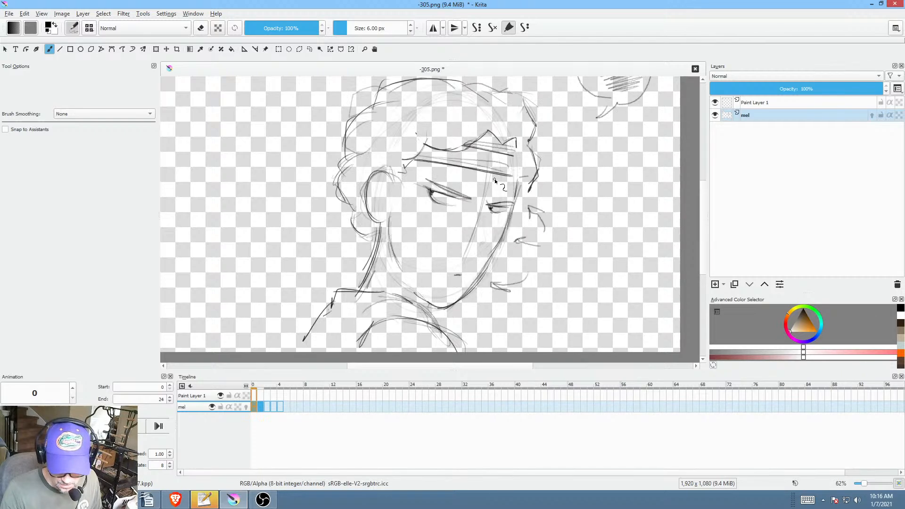
key(Right)
key(Left)
key(Right)
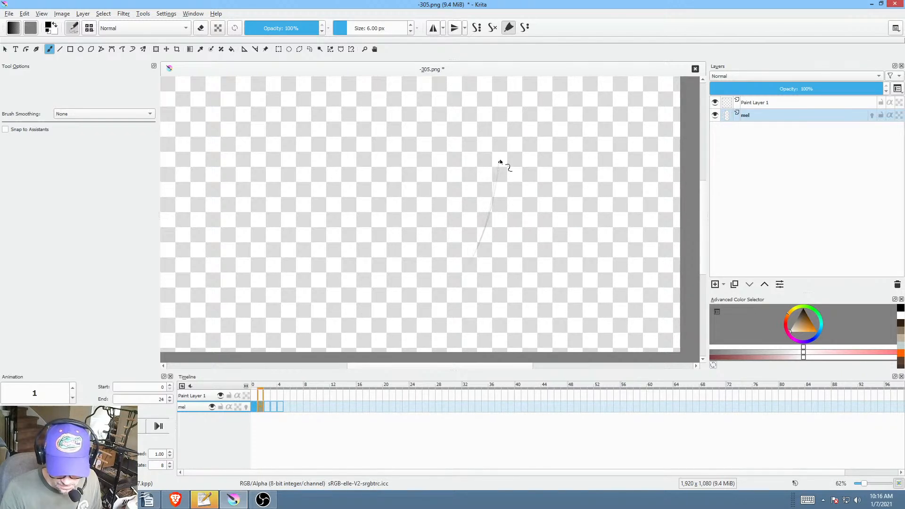
drag(499, 162, 470, 260)
key(Left)
key(Right)
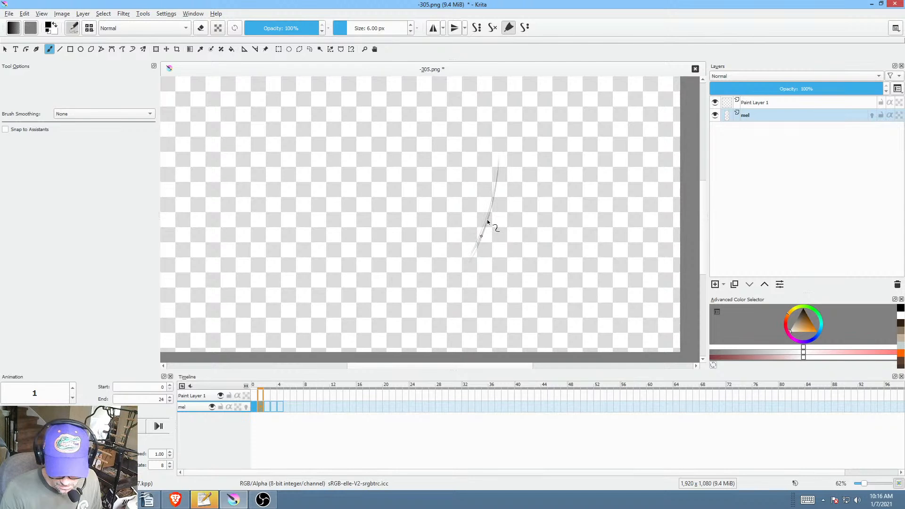
Step: Draw and strengthen the face guideline on frame 2, shifted further toward the far side, flipping through the earlier frames to compare
key(Right)
key(Left)
key(Right)
drag(482, 248, 505, 169)
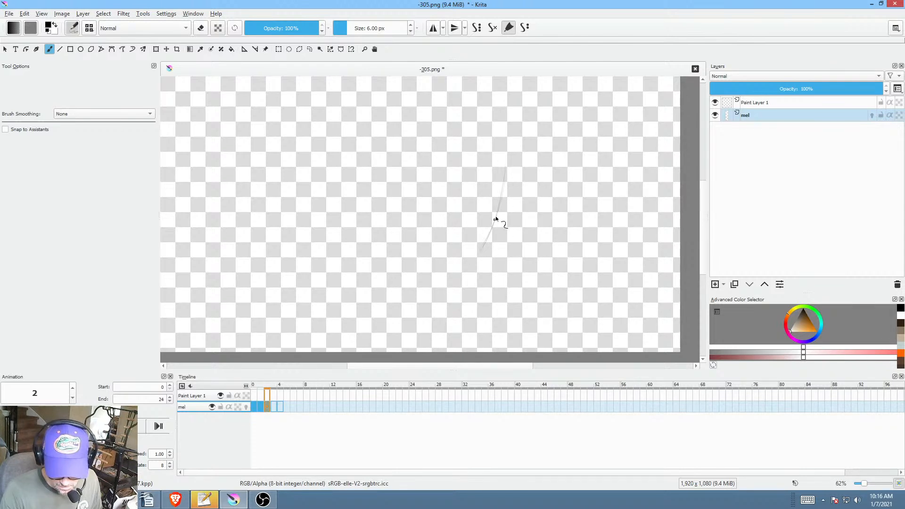
key(Left)
key(Right)
key(Left)
key(Left)
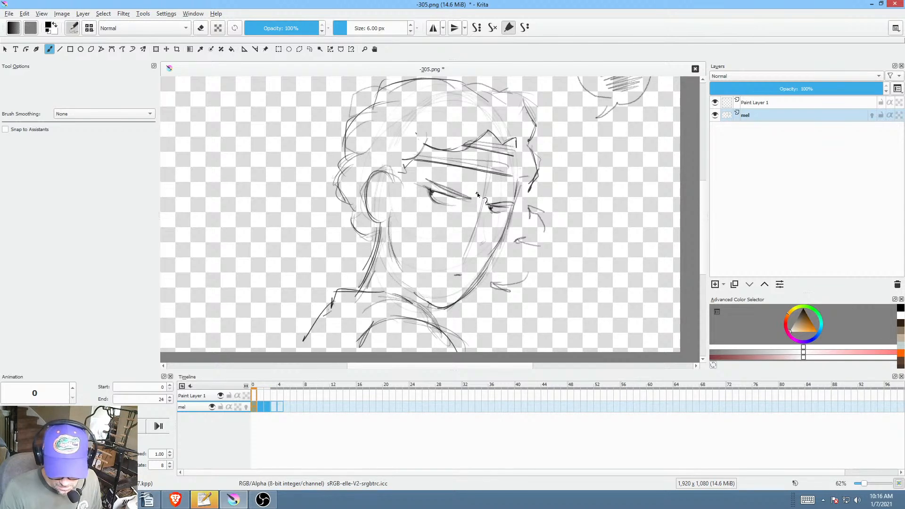
key(Right)
key(Right)
drag(500, 209, 469, 264)
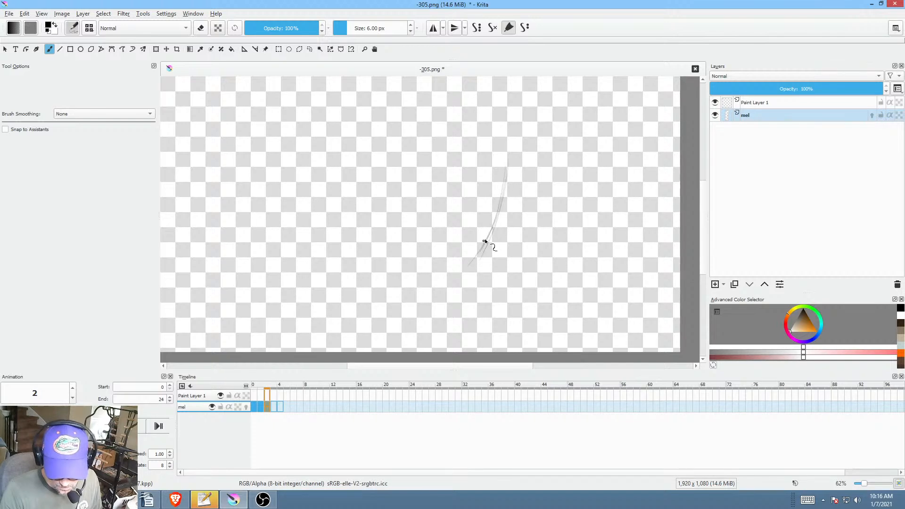
key(Left)
key(Left)
key(Right)
key(Right)
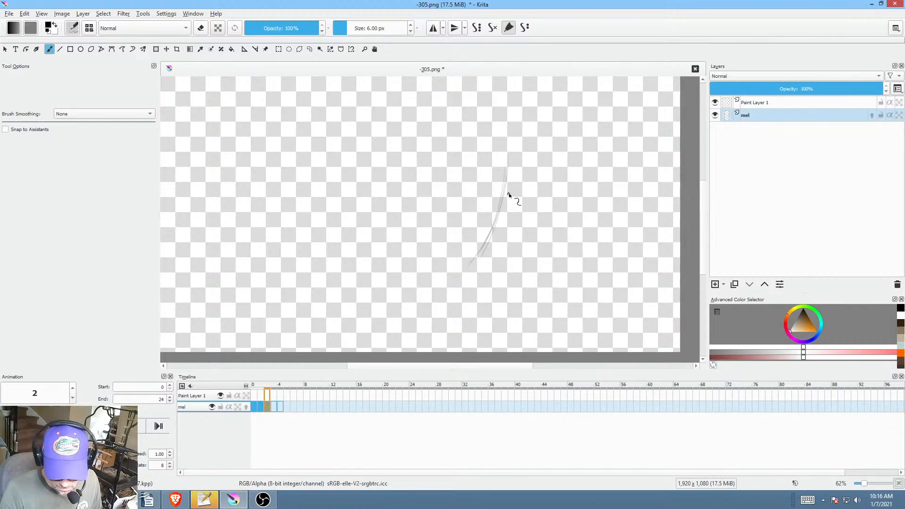
Step: Draw the face guideline on frame 3, continuing the shift from frame 2
key(Right)
key(Left)
key(Right)
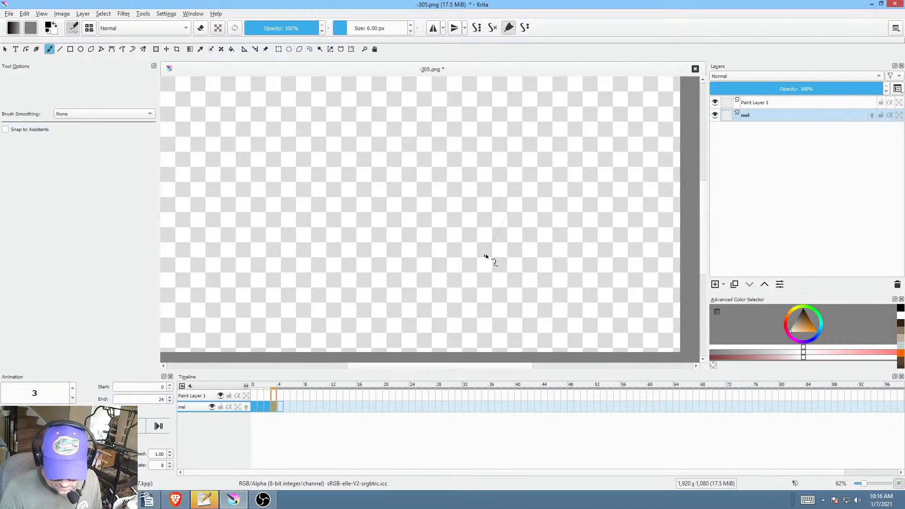
drag(486, 255, 477, 270)
drag(505, 214, 478, 270)
mouse_move(518, 163)
mouse_down()
mouse_move(481, 253)
mouse_move(515, 207)
mouse_move(483, 283)
mouse_up()
Step: Draw the face guideline on frame 4, further along the turn, and step back to frame 0
key(Right)
drag(518, 171, 492, 255)
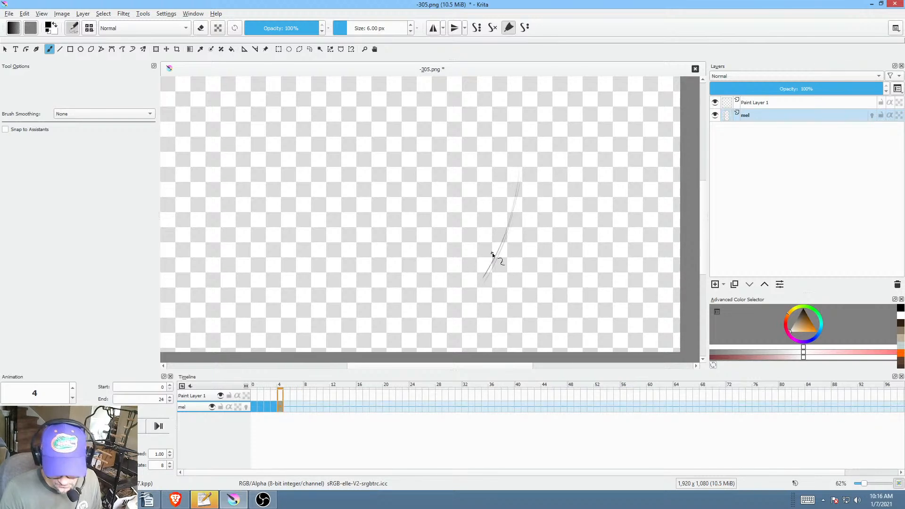
key(Left)
key(Left)
key(Left)
key(Left)
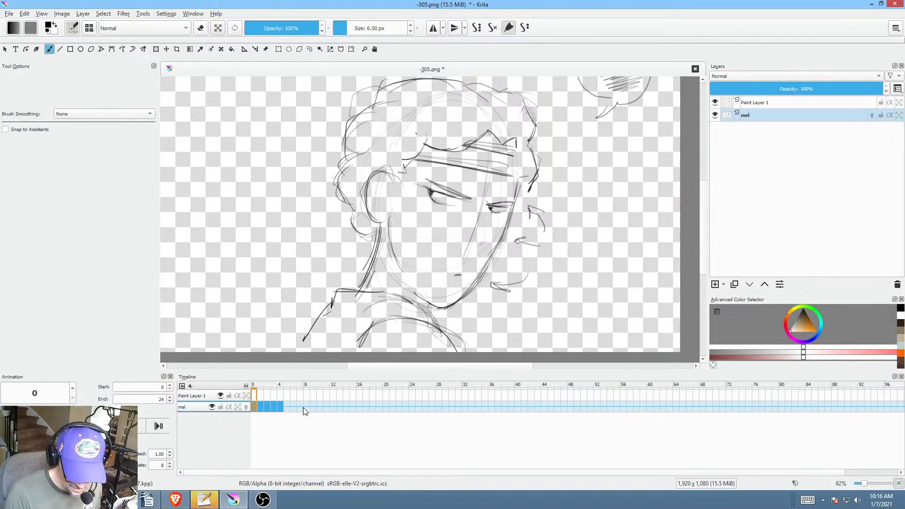
Step: Shift the mel layer's keyframes from frames 0–4 four frames later, to frames 4–8
drag(310, 408, 240, 409)
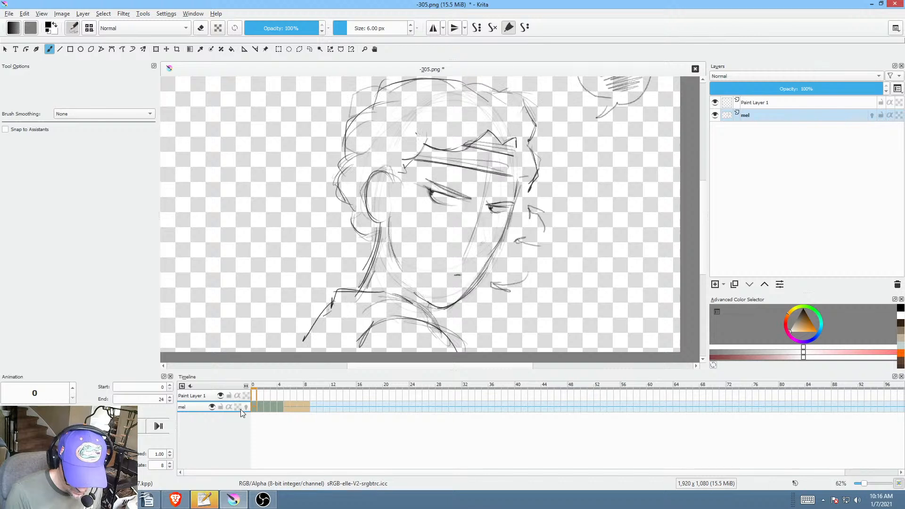
right_click(281, 407)
click(314, 394)
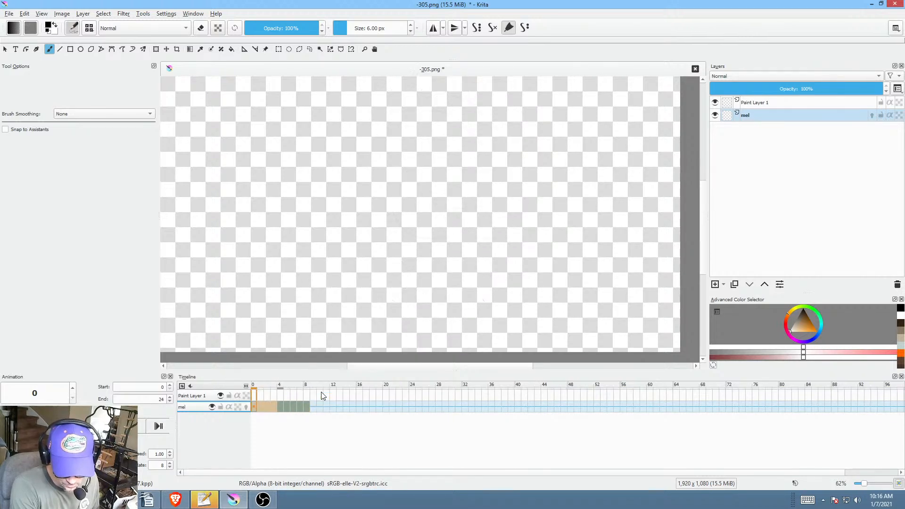
Step: Try starting the jaw line drawing at frame 0 by moving its frame 4 keyframe there, check the playback, and return the keyframe to frame 4
click(280, 405)
mouse_move(280, 406)
mouse_down()
mouse_move(250, 415)
mouse_move(253, 405)
mouse_up()
key(Right)
key(Right)
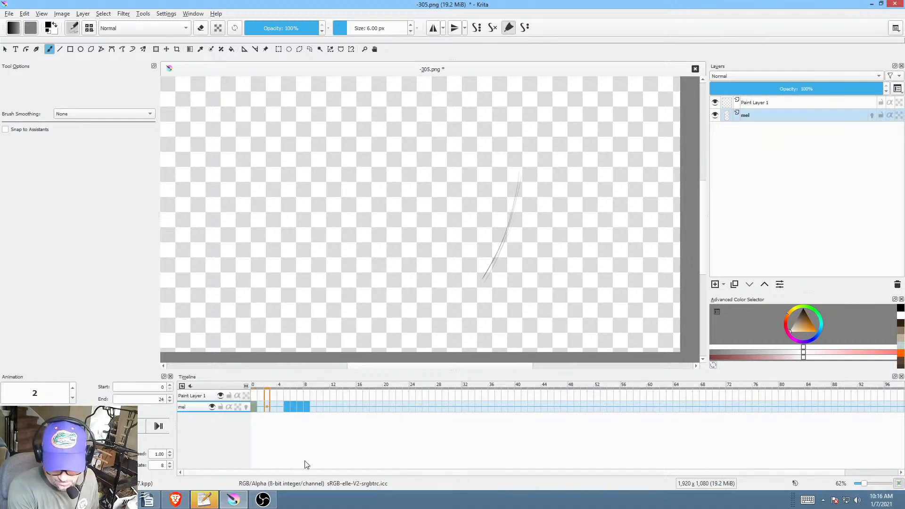
key(space)
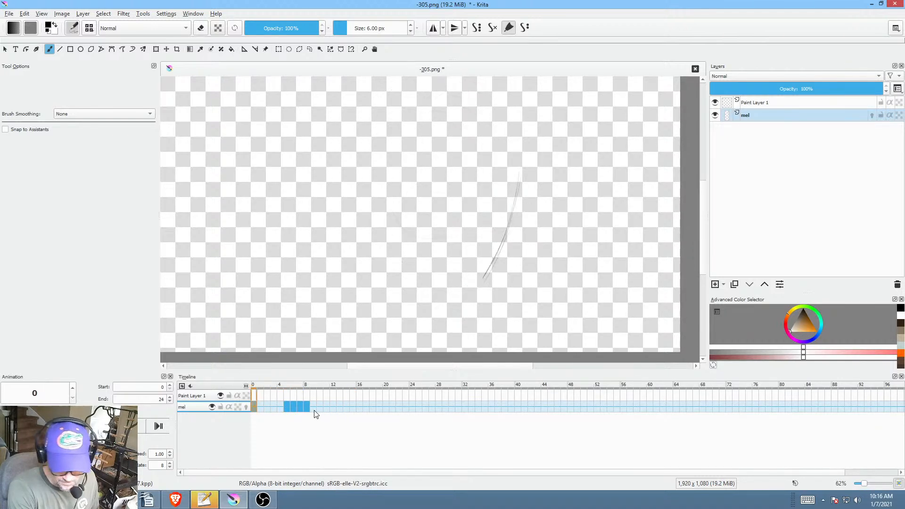
click(288, 406)
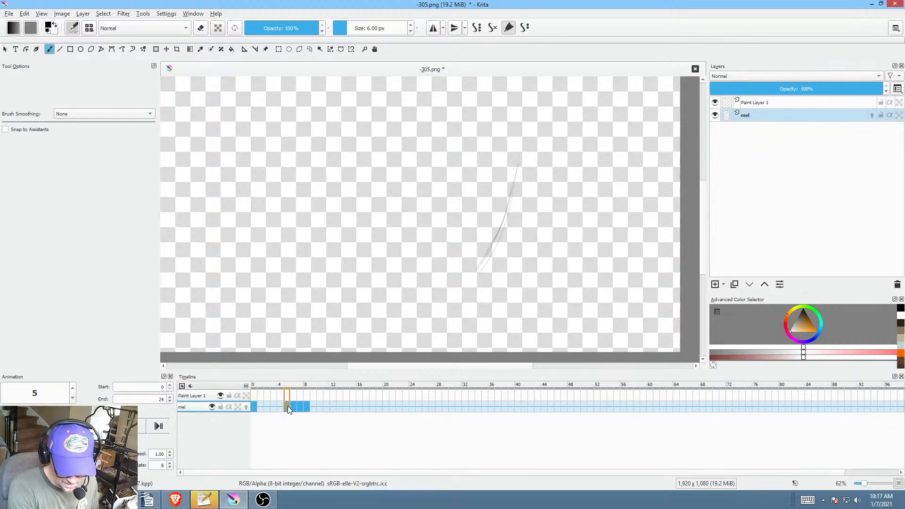
drag(256, 406, 273, 403)
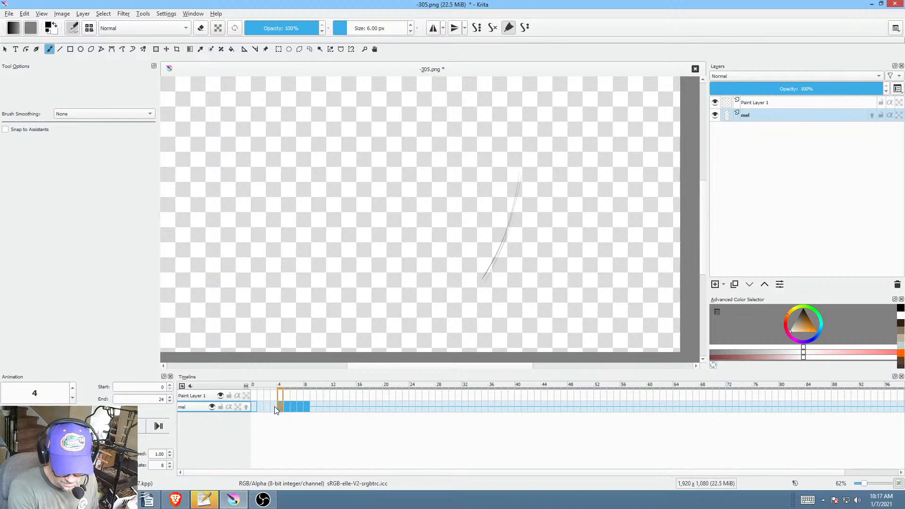
Step: Sketch the jaw line on frame 3 of the mel layer, slightly lower than on frame 4, flipping between frames to match it
click(274, 406)
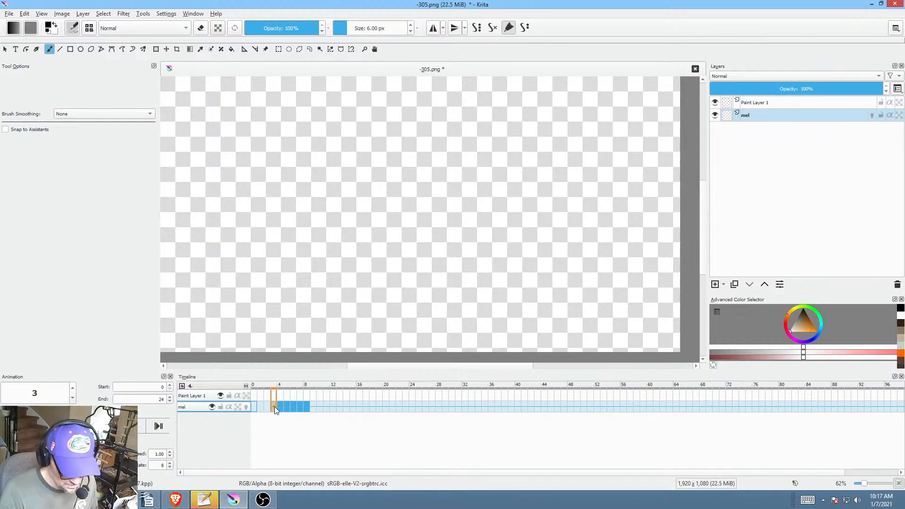
key(Right)
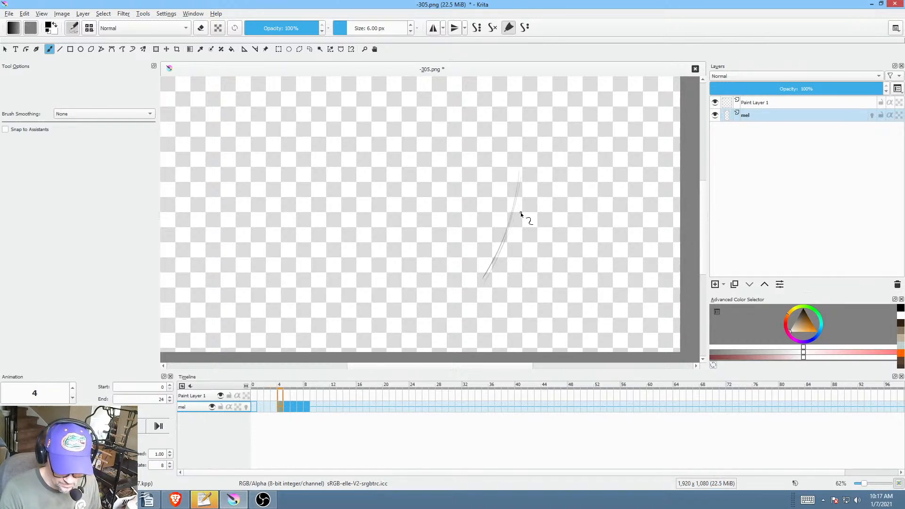
key(Left)
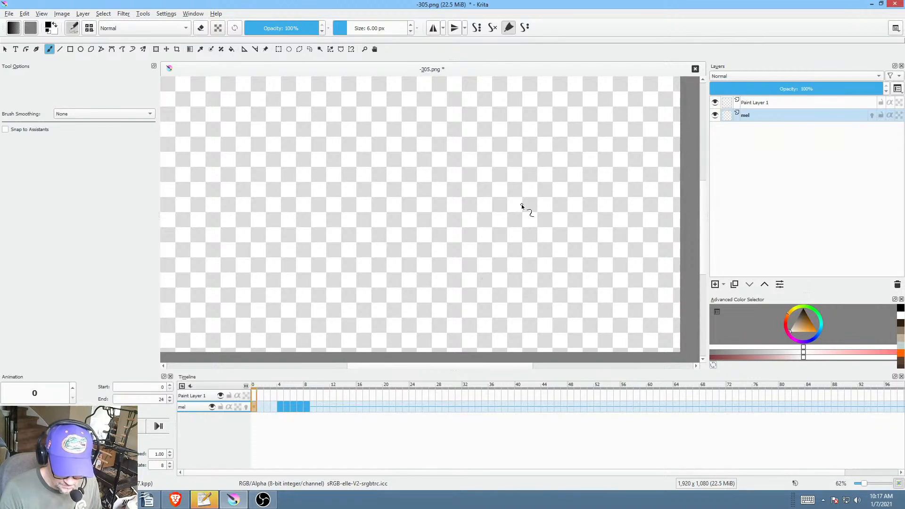
key(Right)
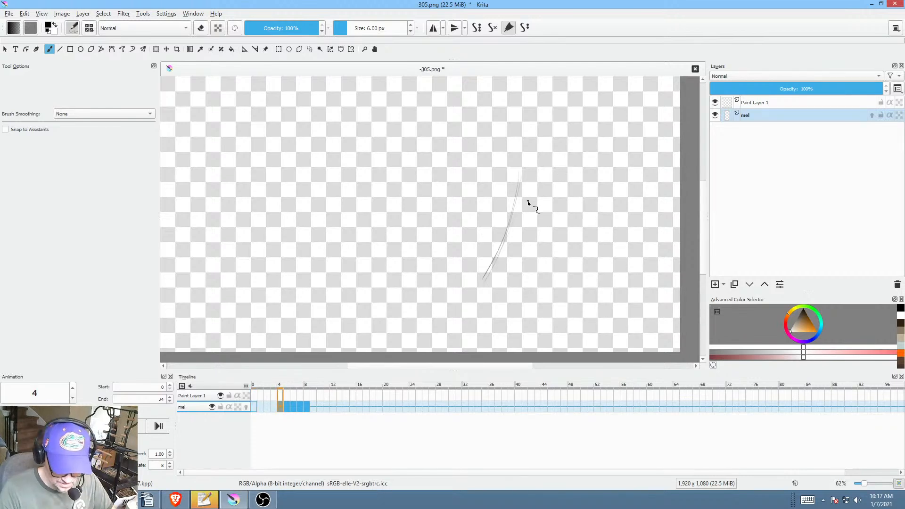
key(Left)
key(Right)
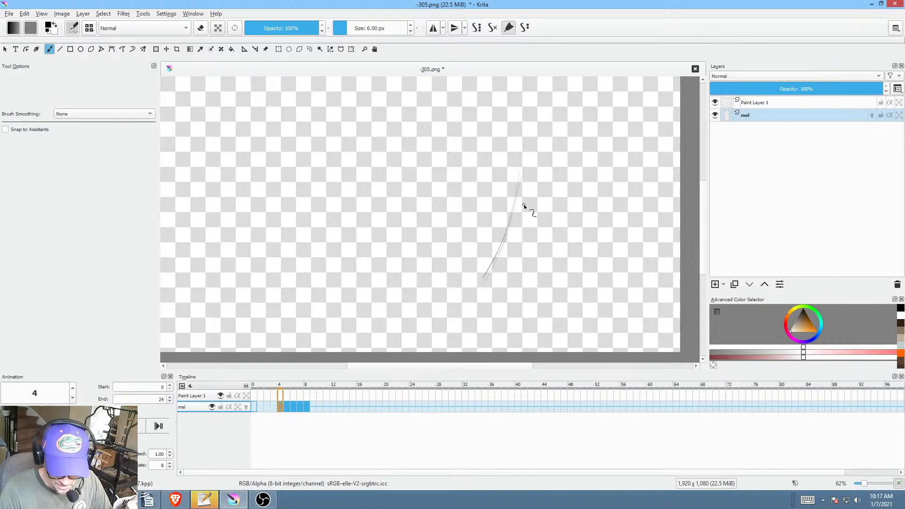
key(Left)
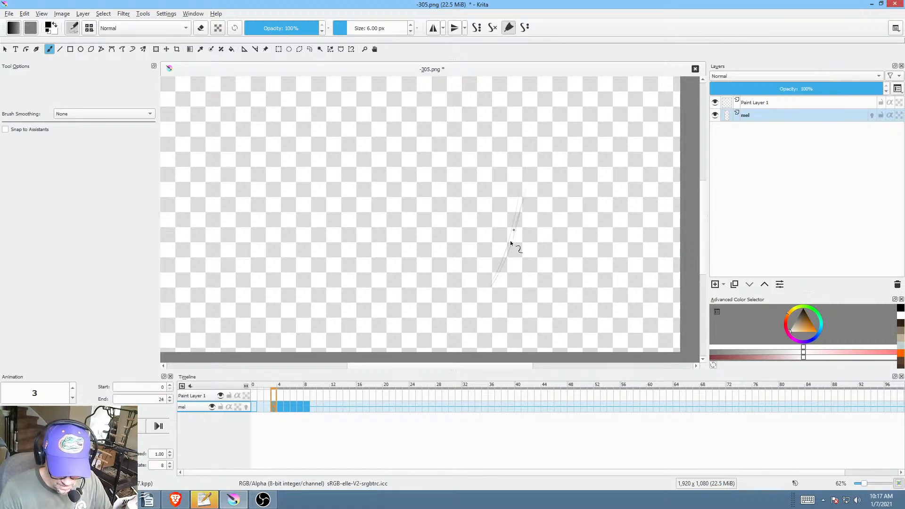
Step: Sketch the jaw line on frame 2, slightly lower and further outward than on frame 3
key(Left)
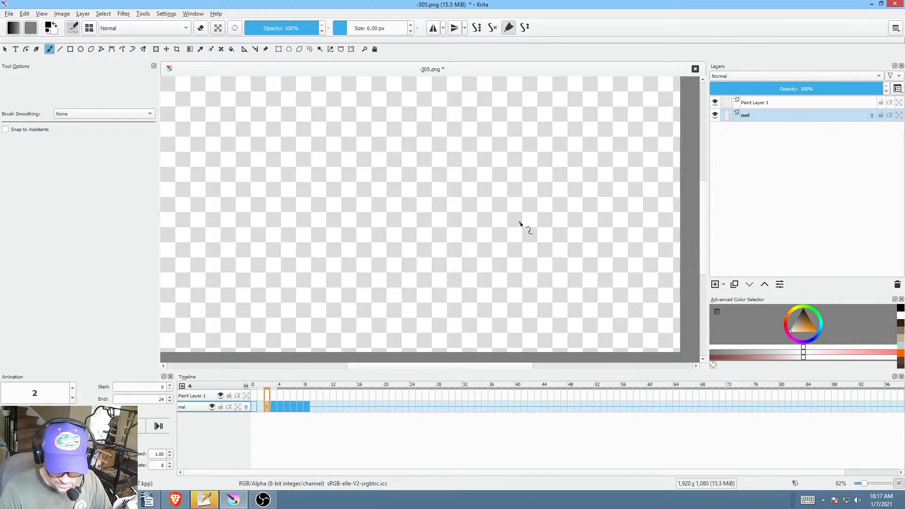
key(Right)
key(Left)
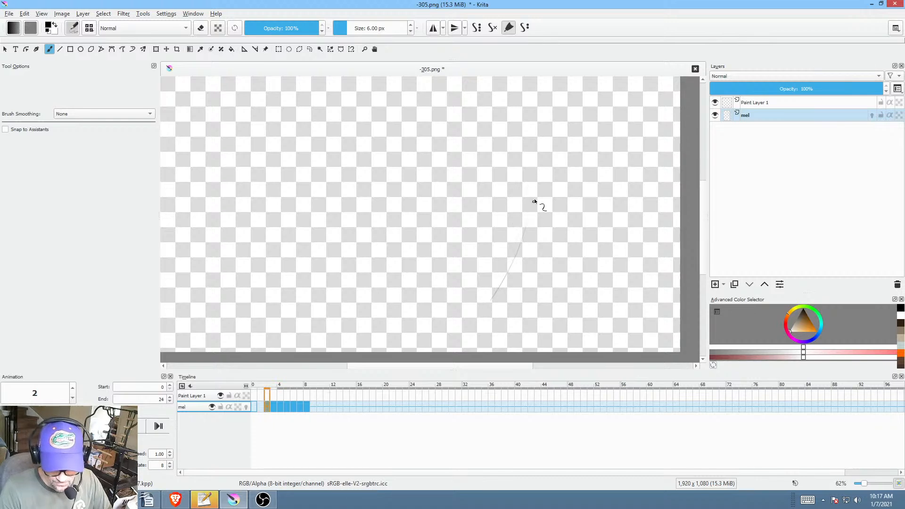
drag(481, 310, 532, 208)
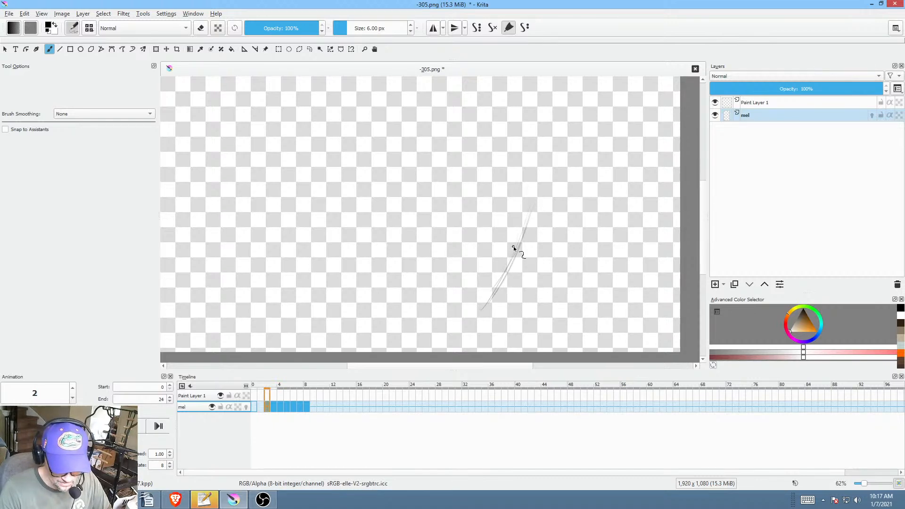
Step: Play the animation from frame 0 and step through to frame 8 to check the jaw line's movement
click(258, 407)
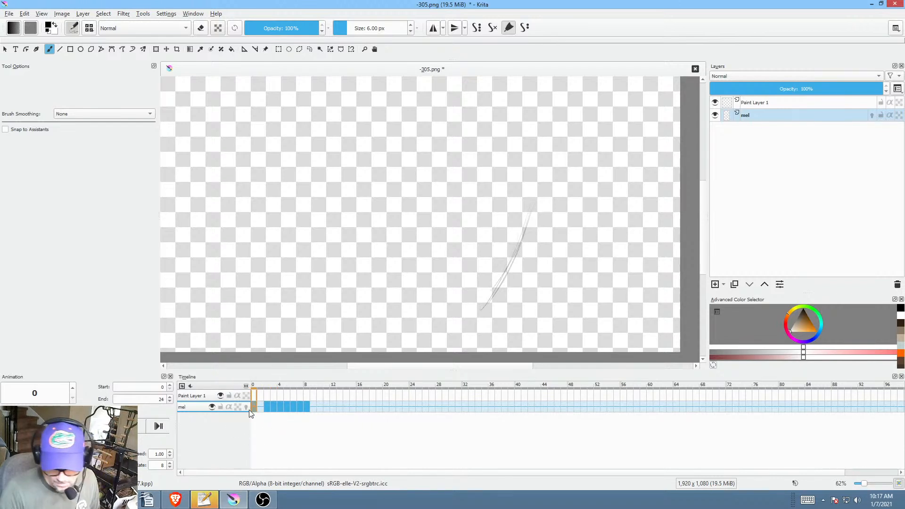
key(space)
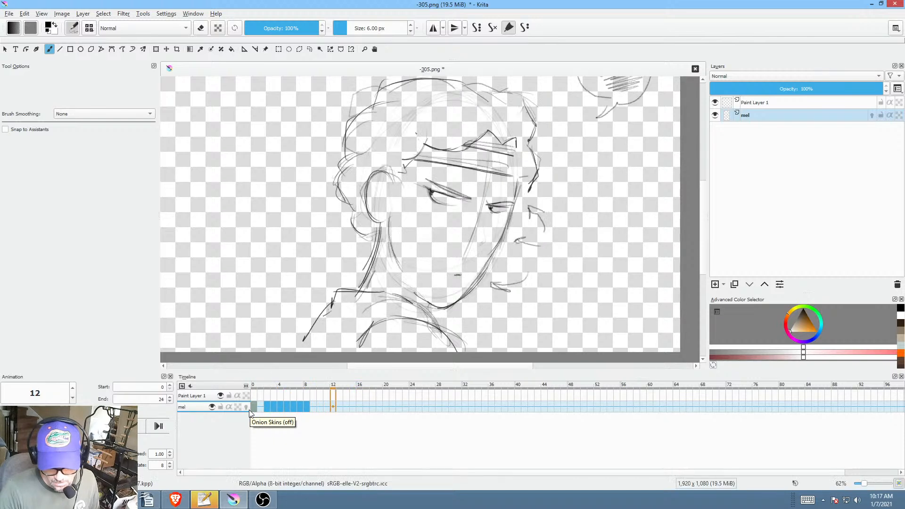
key(space)
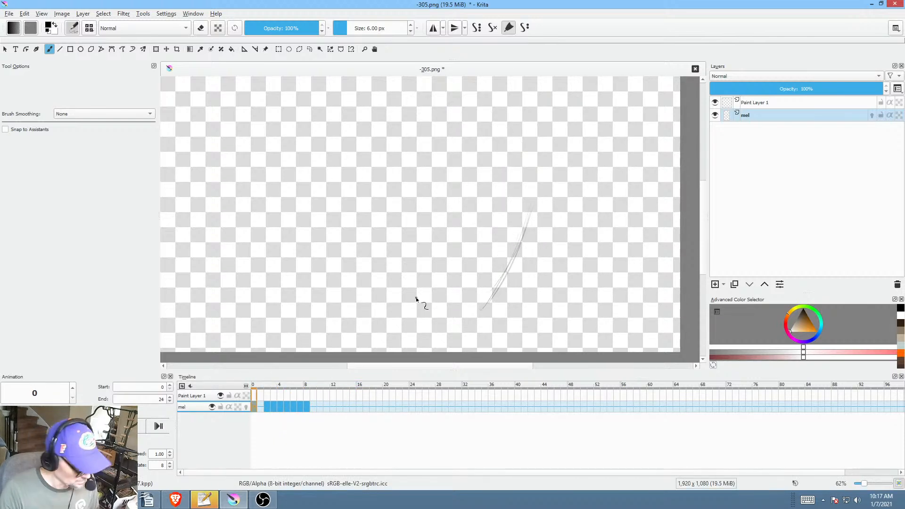
key(Right)
key(Right)
key(Right)
key(Right)
key(Right)
key(Right)
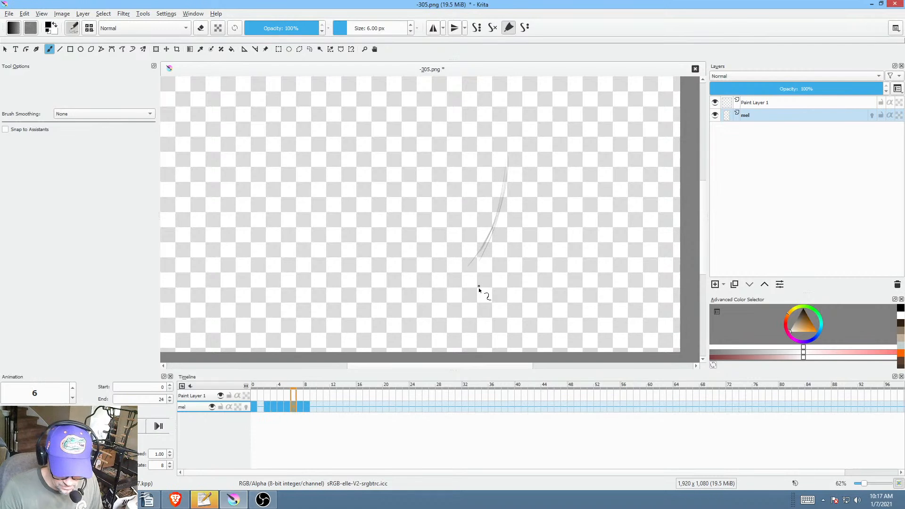
key(Right)
key(Right)
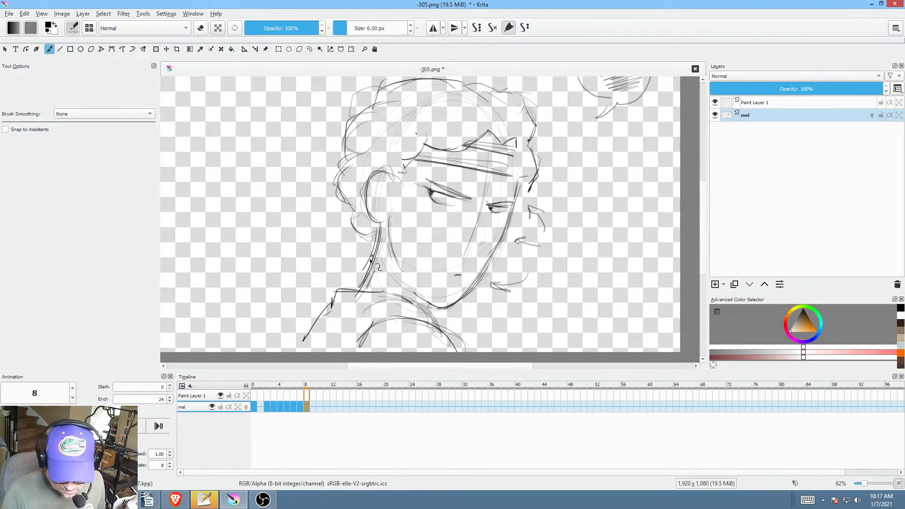
Step: Sketch the short neck line on frame 7, comparing it with the finished head drawing on frame 8
key(Left)
key(Right)
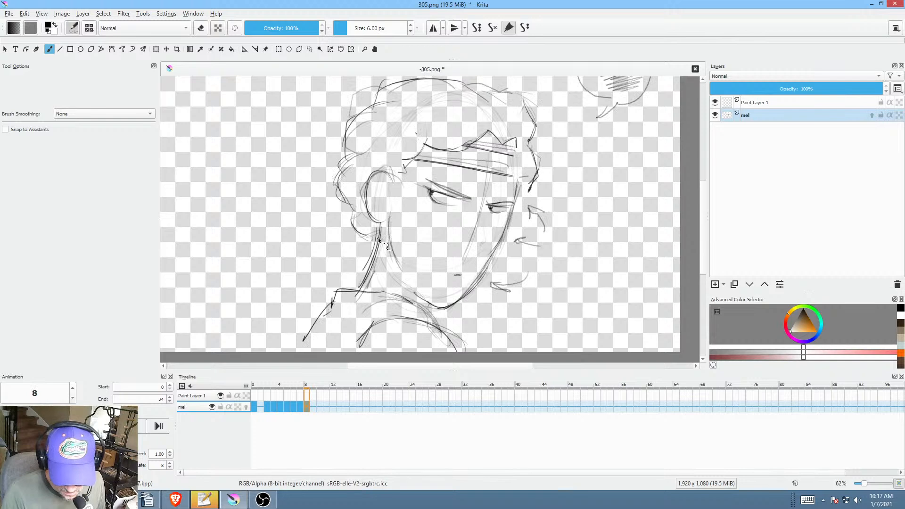
key(Left)
key(Left)
key(Right)
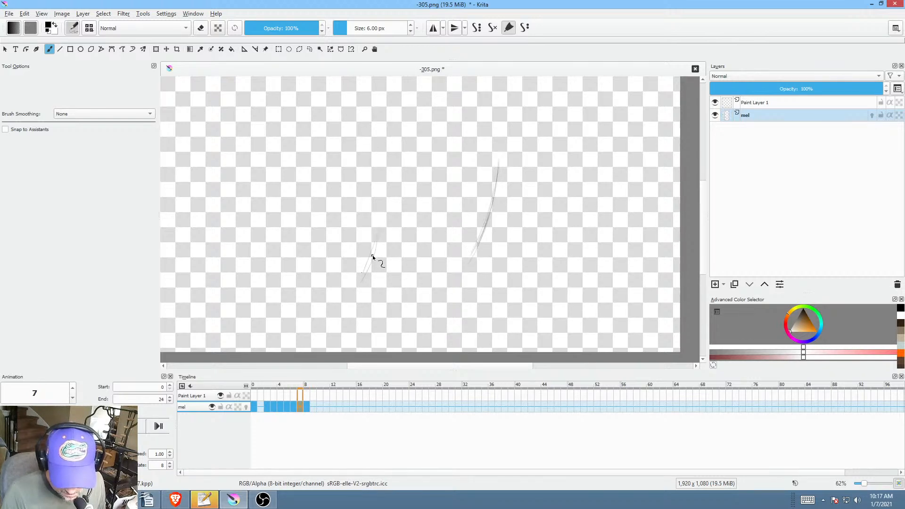
key(Left)
key(Right)
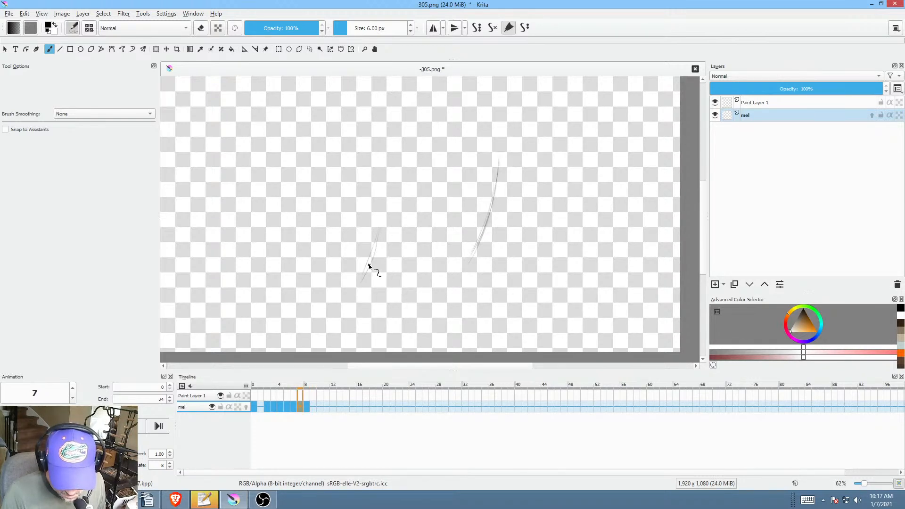
key(Right)
key(Left)
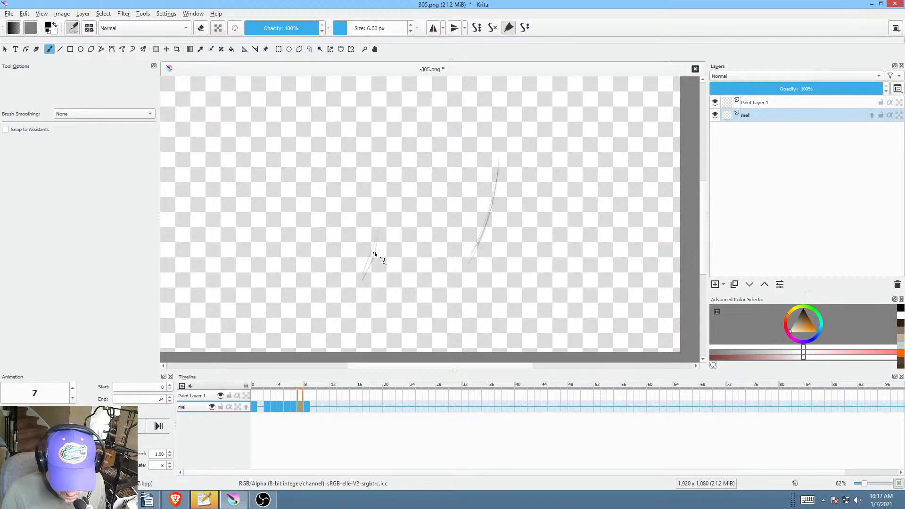
Step: Sketch the neck line on frame 6, slightly lower than on frame 7
key(Left)
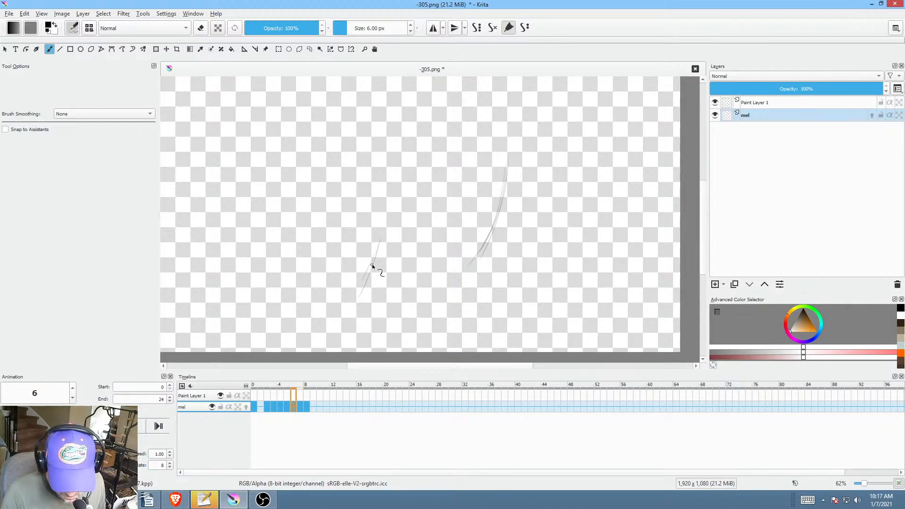
key(Right)
key(Left)
Step: Sketch the neck line on frame 5, flipping to frames 6 and 7 for comparison
key(Left)
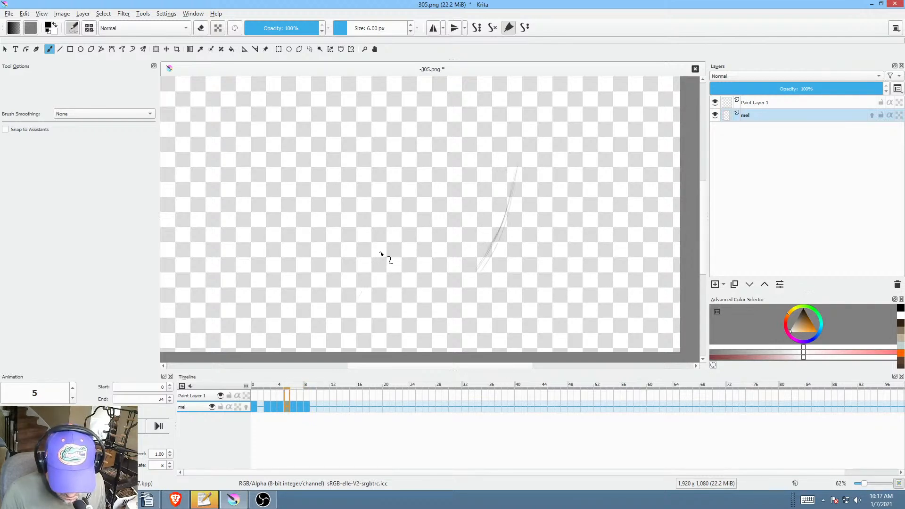
key(Right)
key(Right)
key(Left)
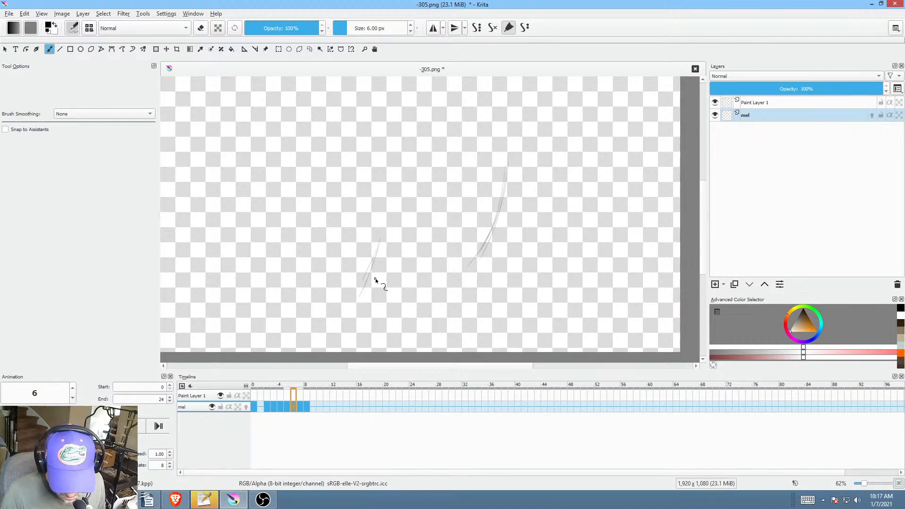
key(Left)
Step: Continue the neck line on frames 4 and 3, checking its position against frame 5
key(Left)
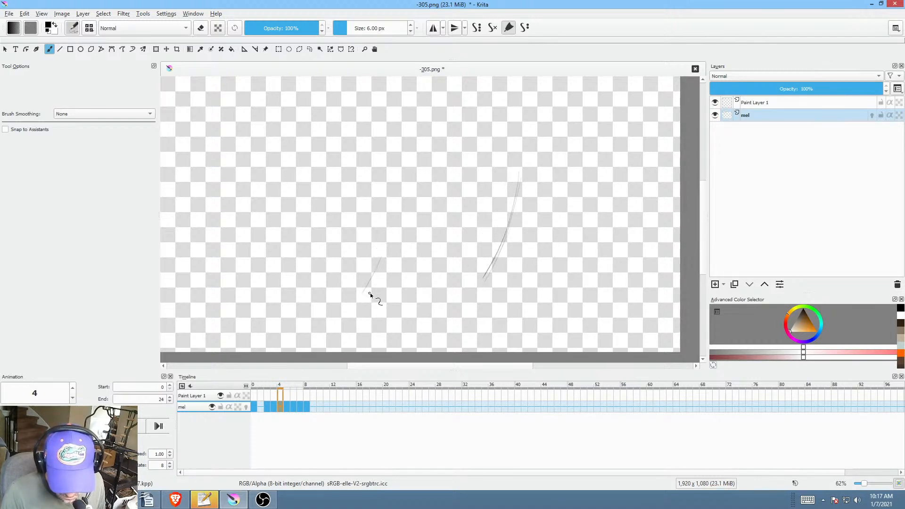
key(Right)
key(Left)
key(Left)
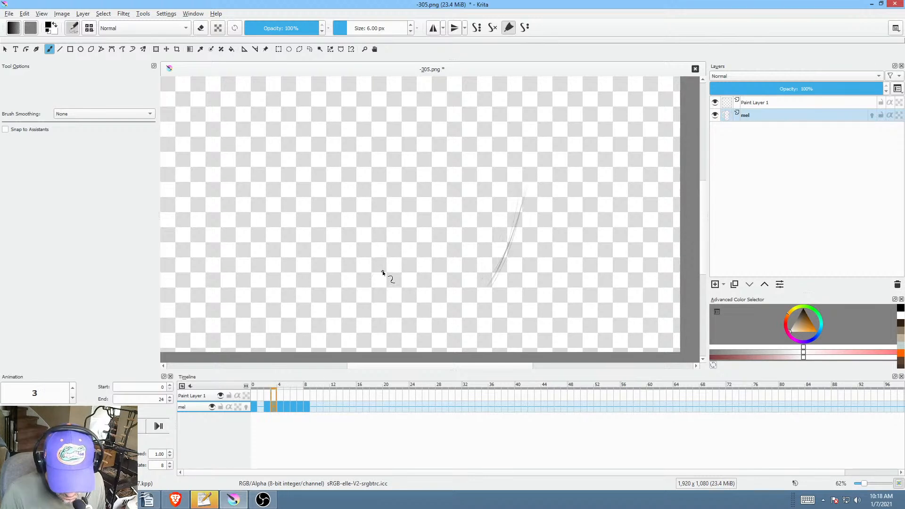
Step: Sketch the short neck line on frame 2, checking it against the neighbouring frames
key(Left)
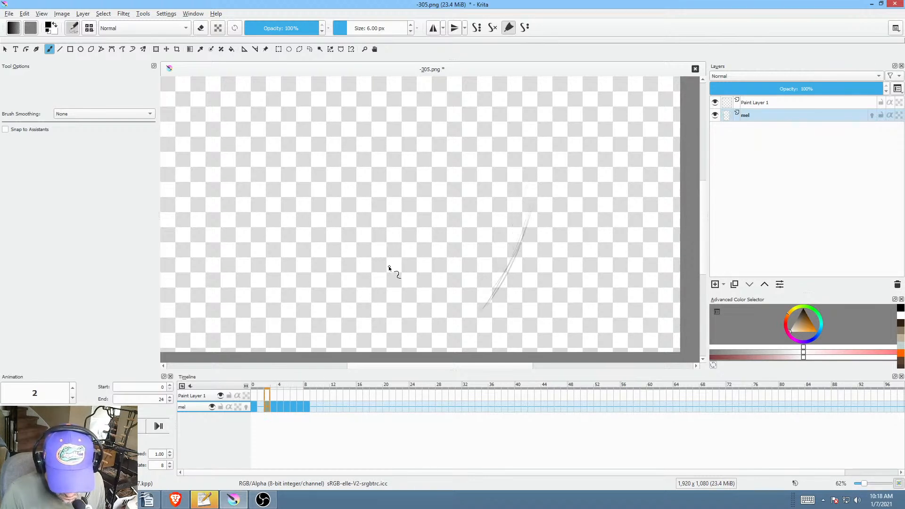
key(Right)
key(Left)
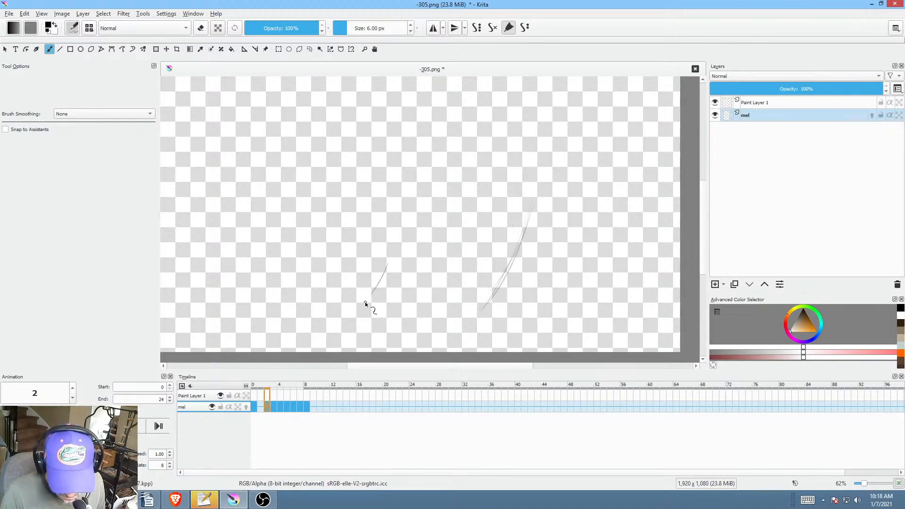
key(Right)
key(Left)
key(Left)
key(Left)
key(Right)
key(Right)
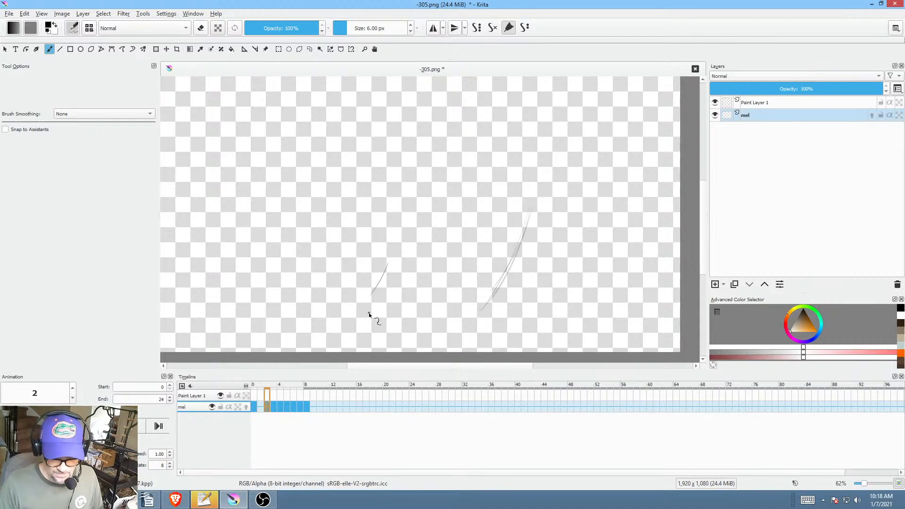
Step: Flip back and forth through frames 0 to 8 to examine how the jaw and neck lines lead into the head drawing
key(Right)
key(Right)
key(Right)
key(Right)
key(Right)
key(Right)
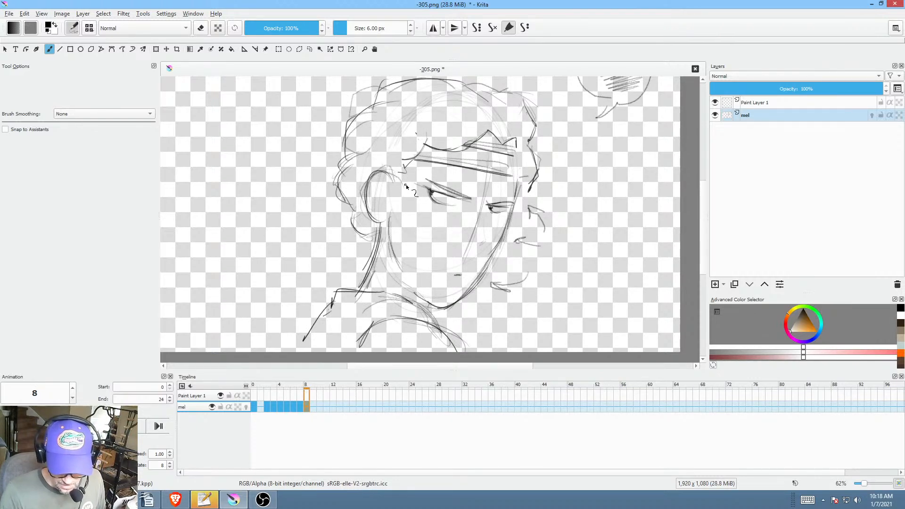
key(Left)
key(Left)
key(Left)
key(Left)
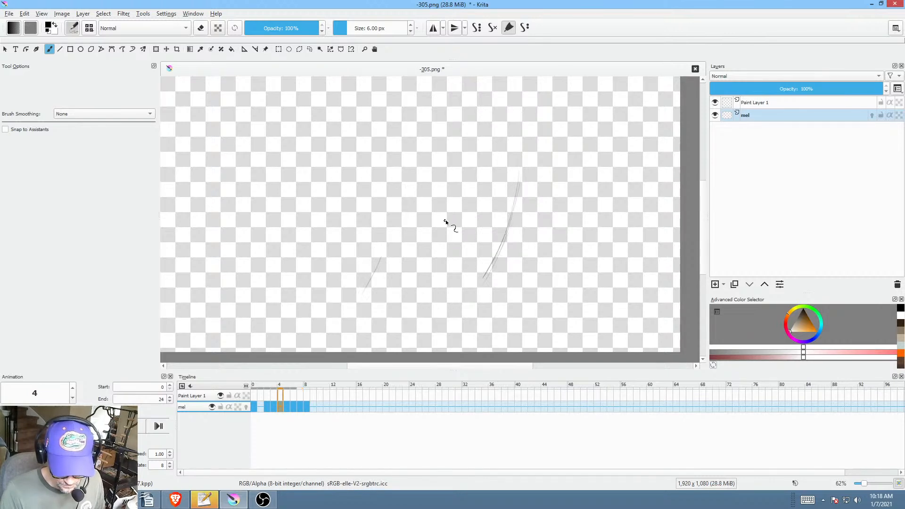
key(Left)
key(Left)
key(Left)
key(Left)
key(Right)
key(Right)
key(Right)
key(Right)
key(Right)
key(Right)
key(Right)
key(Right)
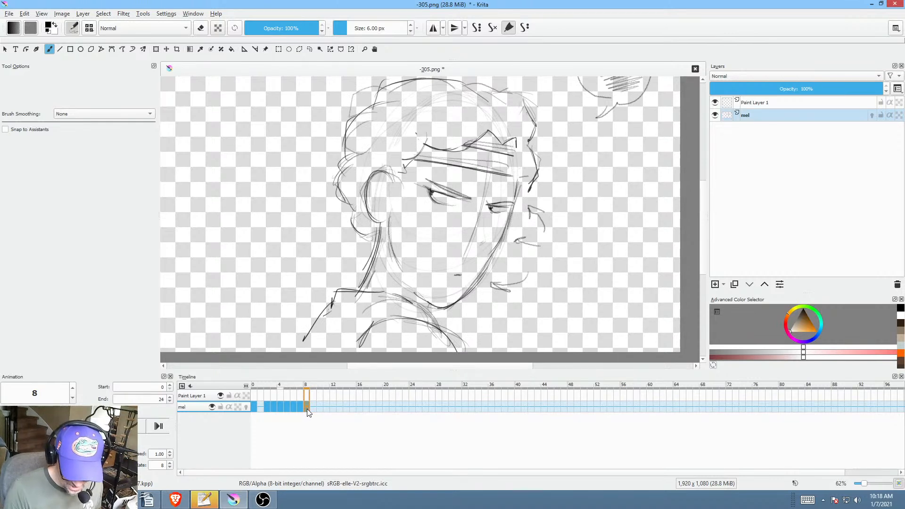
Step: Shift the mel layer's frames back to close the gap after frame 0 and mirror their order, putting the head drawing on frame 0
click(255, 406)
drag(262, 408, 254, 406)
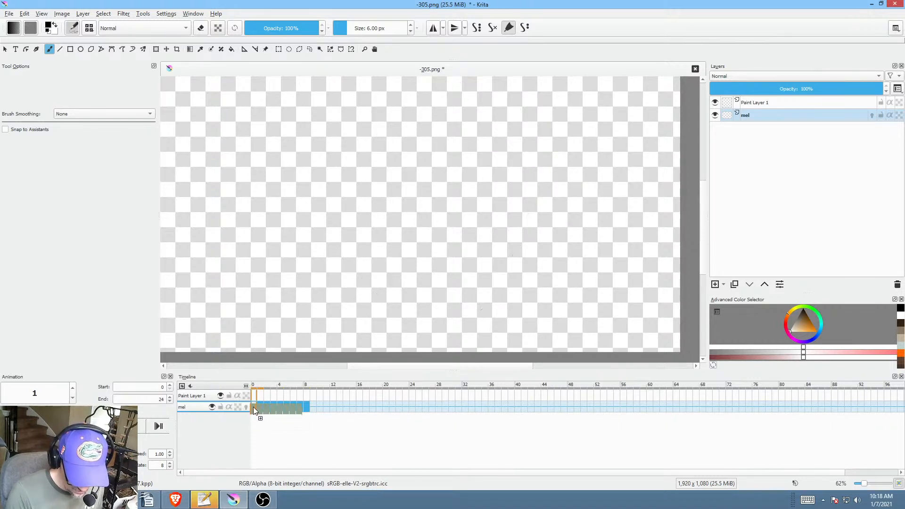
click(301, 406)
right_click(301, 406)
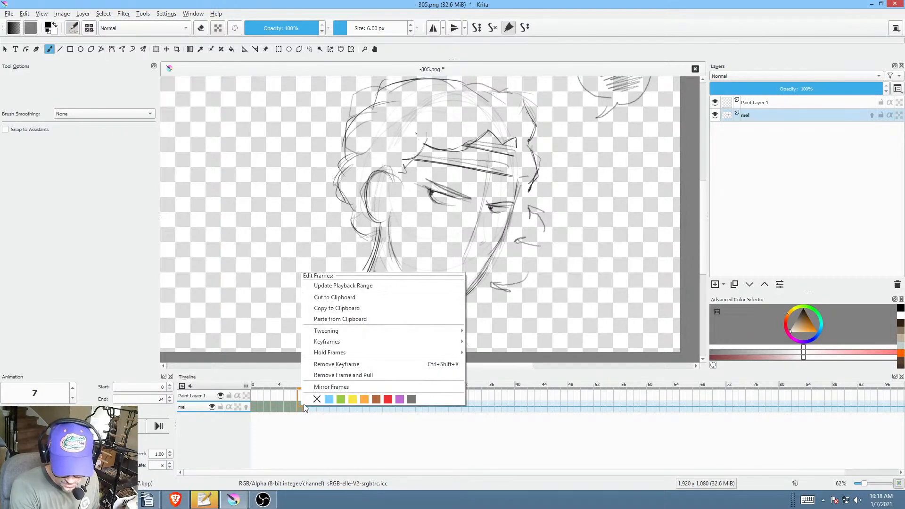
click(317, 388)
click(253, 406)
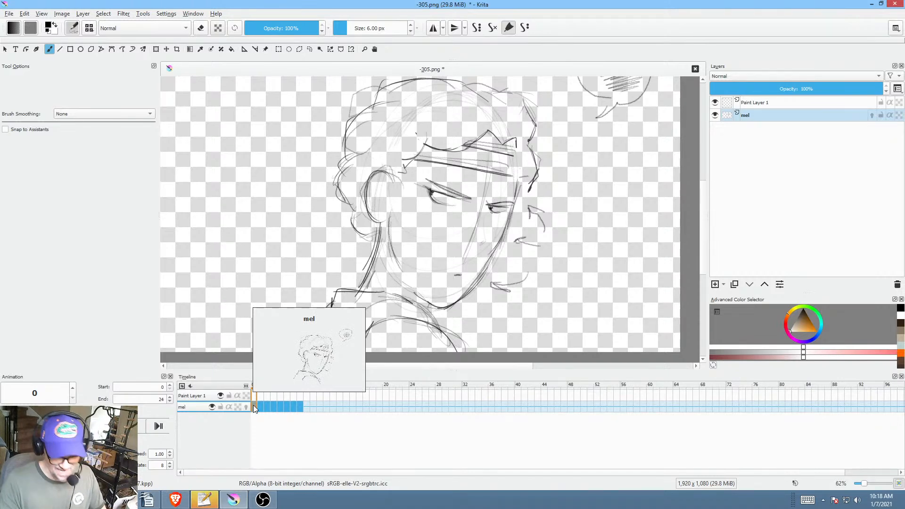
Step: Flip through frames 0 to 7 of the mirrored sequence to examine how the head drawing leads into the jaw and neck lines
key(Right)
key(Right)
key(Right)
key(Right)
key(Right)
key(Right)
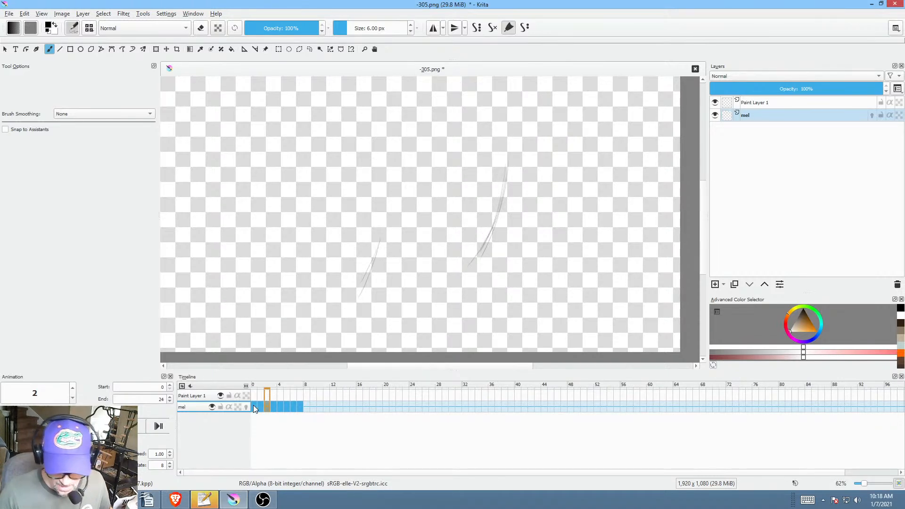
key(Left)
key(Left)
key(Left)
key(Left)
key(Left)
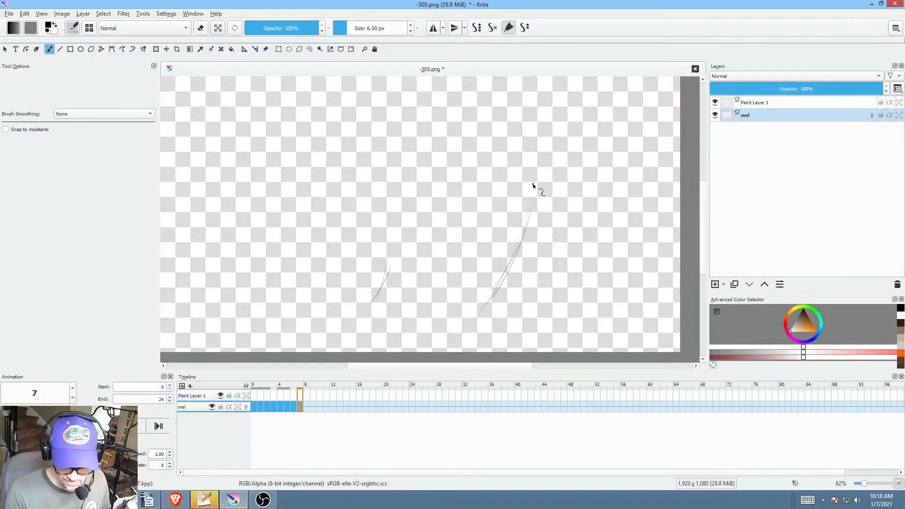
key(Left)
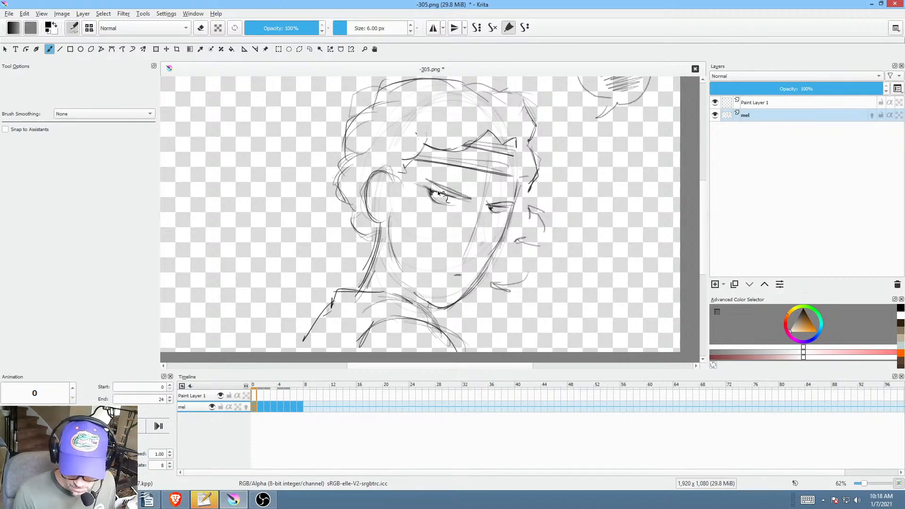
Step: Sketch a faint curved eye line across the face on frames 1 and 2, comparing it with the head drawing on frame 0
key(Right)
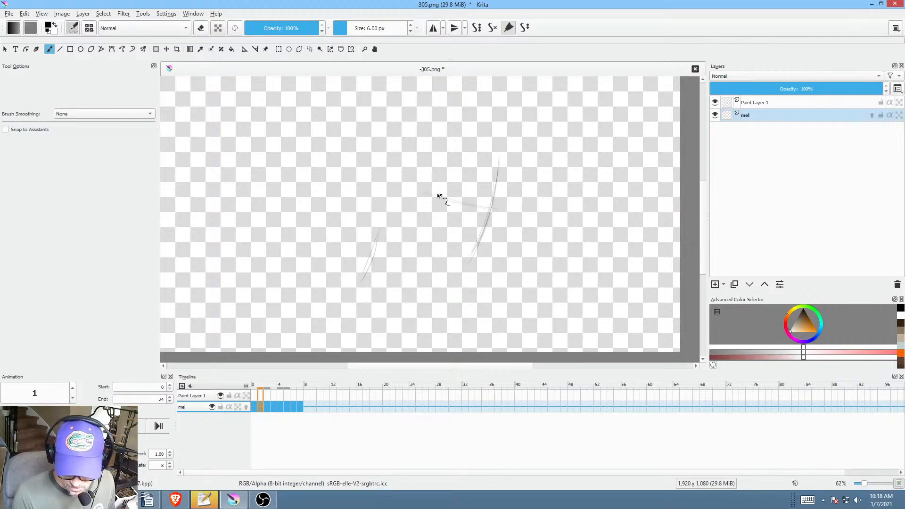
key(Right)
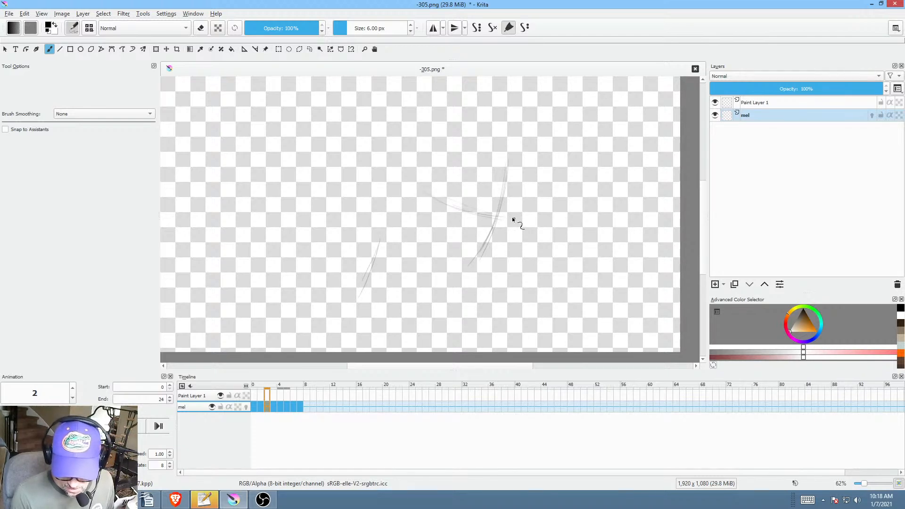
key(Right)
key(Right)
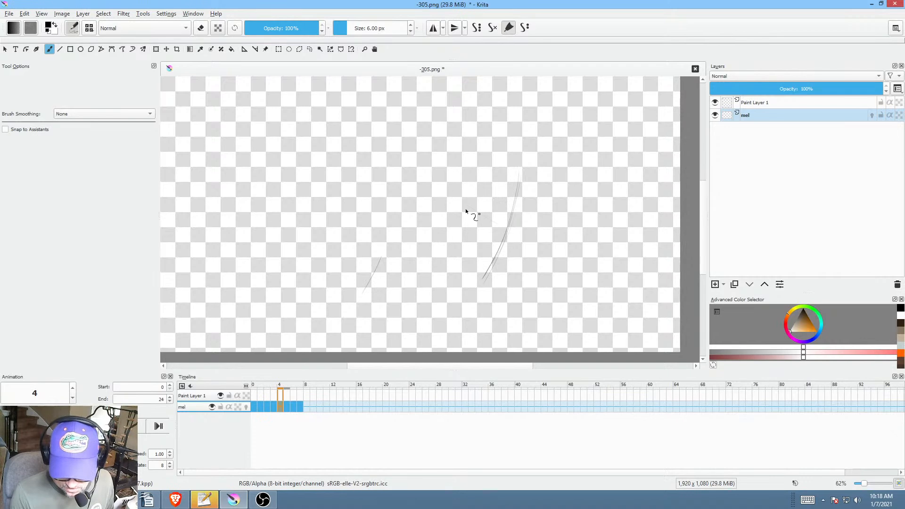
key(Left)
key(Left)
key(Left)
key(Left)
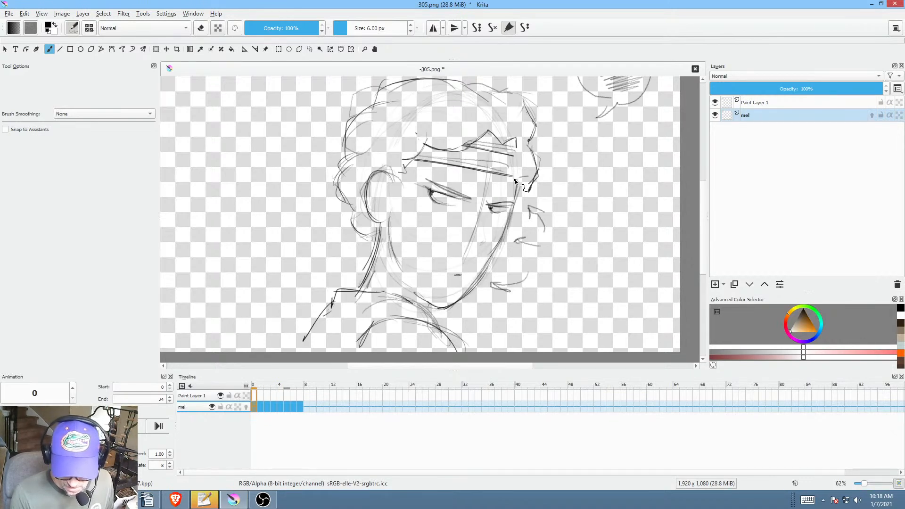
Step: Sketch the curved eye line on frames 3 and 4, checking its position against the neighbouring frames
key(Right)
key(Right)
key(Right)
key(Right)
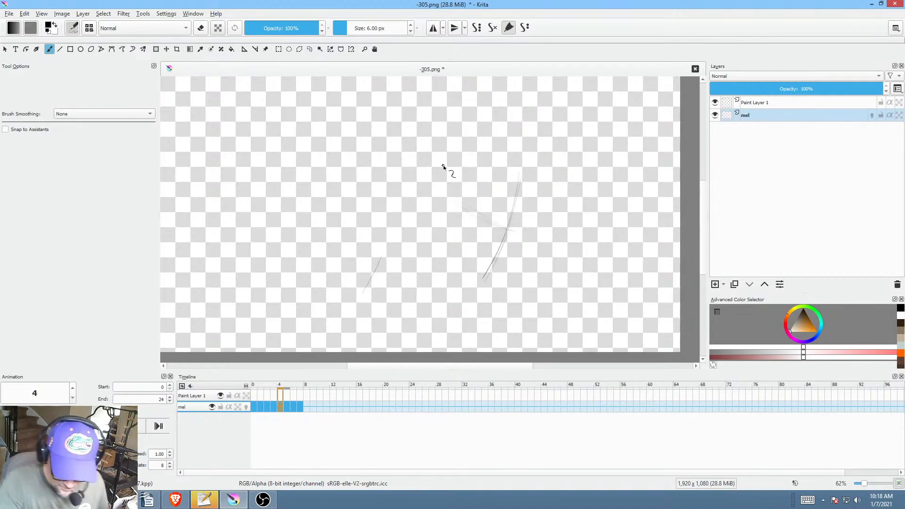
key(Left)
key(Left)
key(Right)
key(Right)
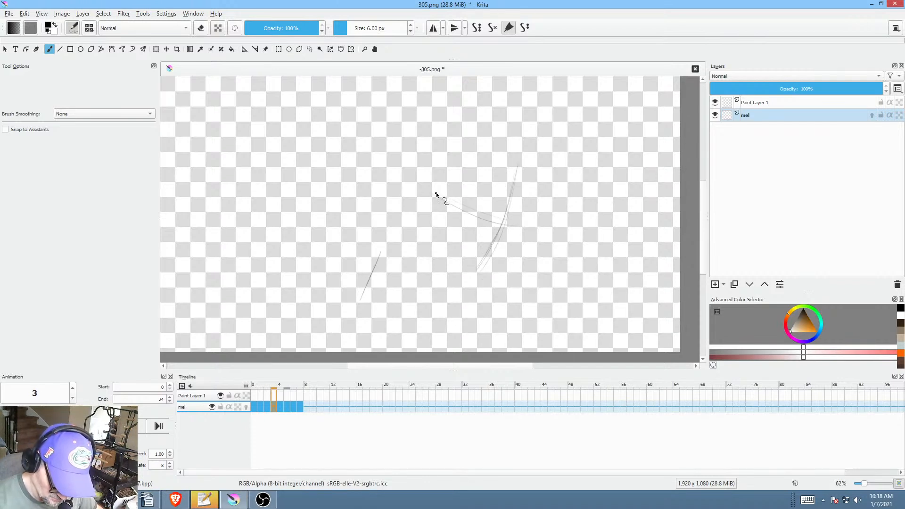
Step: Continue the curved eye line on frames 5, 6 and 7, lowering it gradually along the jaw line
key(Right)
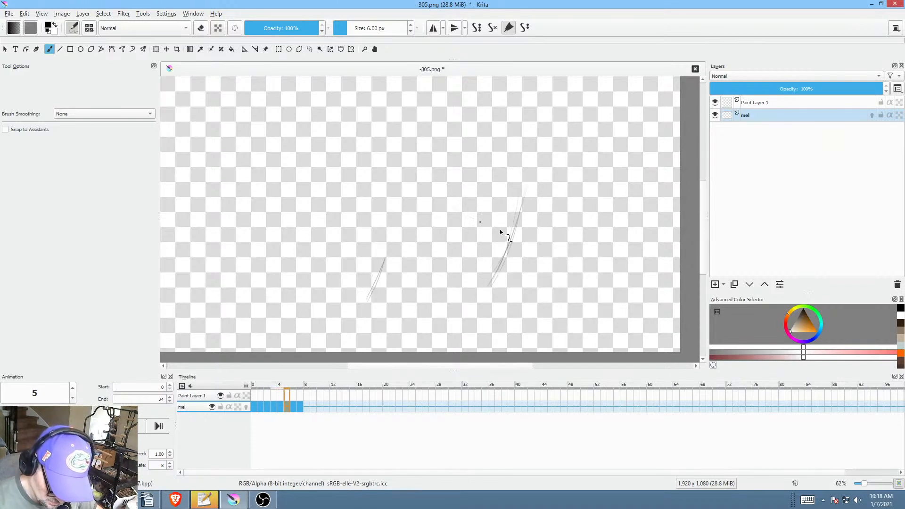
key(Right)
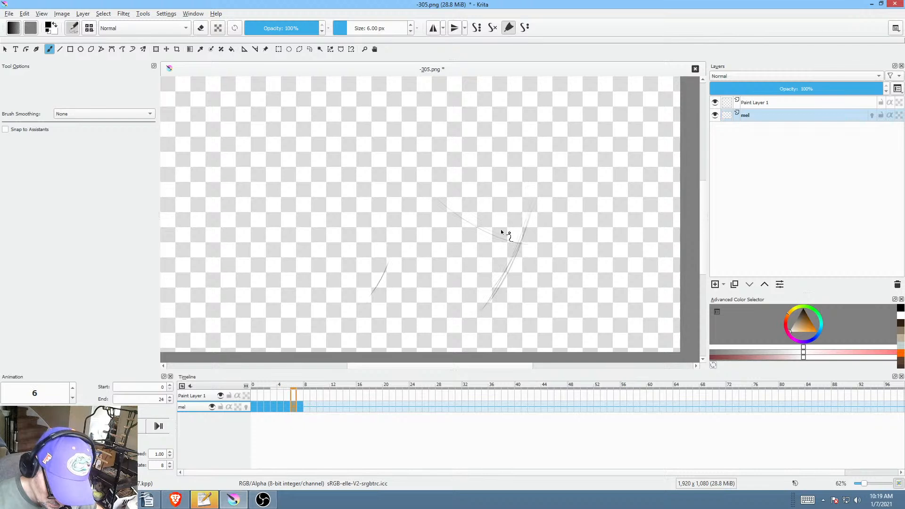
key(Right)
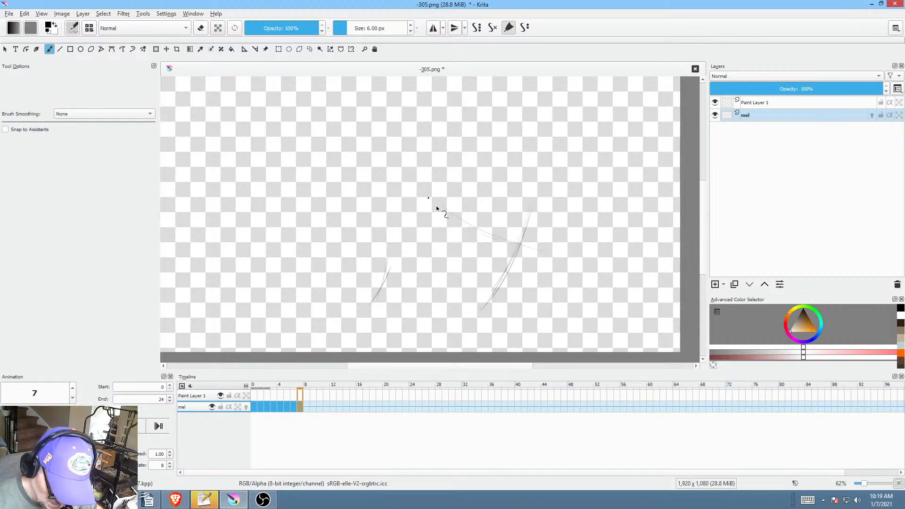
Step: Flip back and forth through frames 0 to 7 to examine how the eye line moves with the jaw line
key(Left)
key(Left)
key(Left)
key(Left)
key(Left)
key(Left)
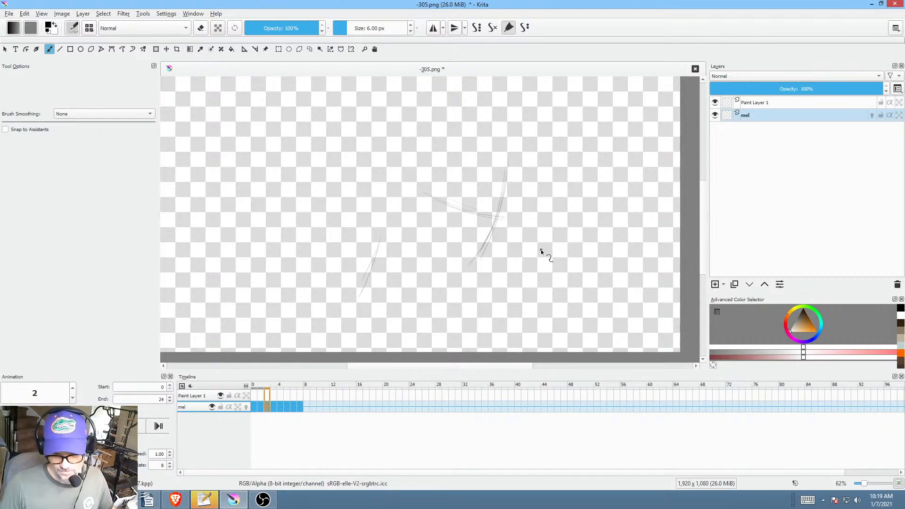
key(Left)
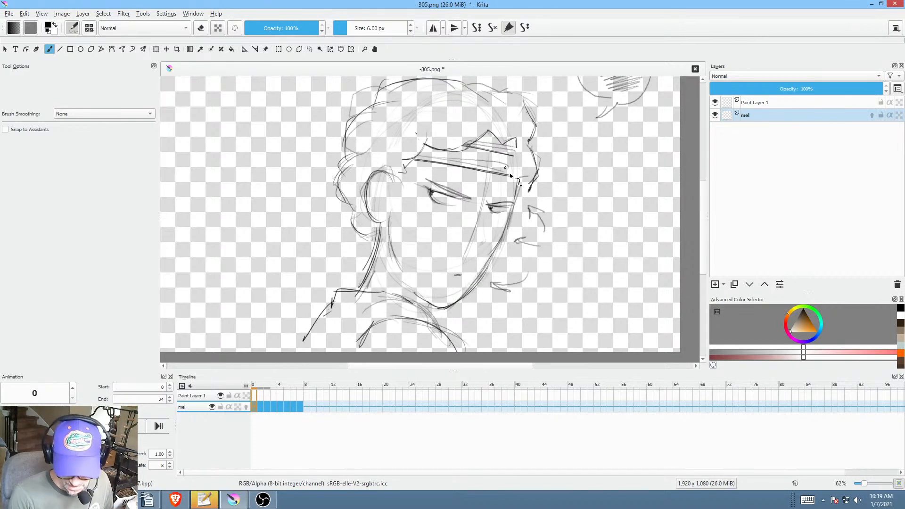
key(Right)
key(Left)
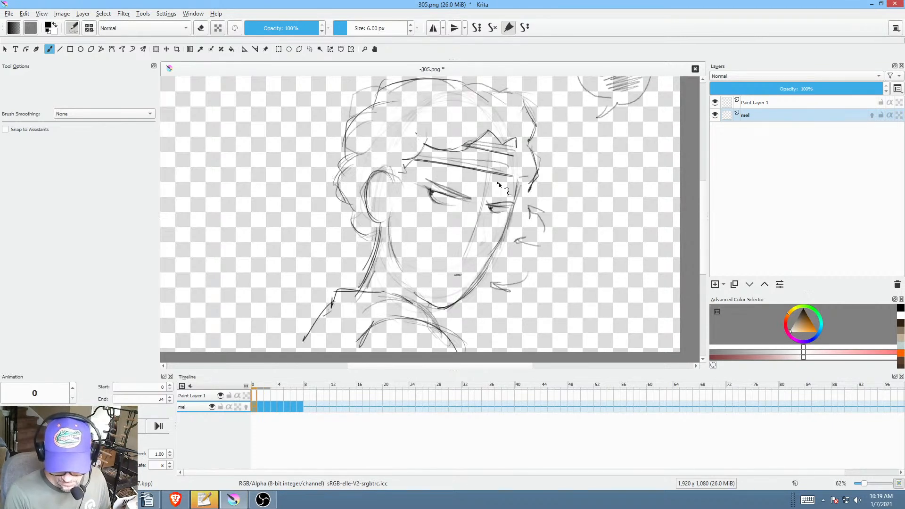
key(Right)
key(Right)
key(Right)
key(Right)
key(Right)
key(Right)
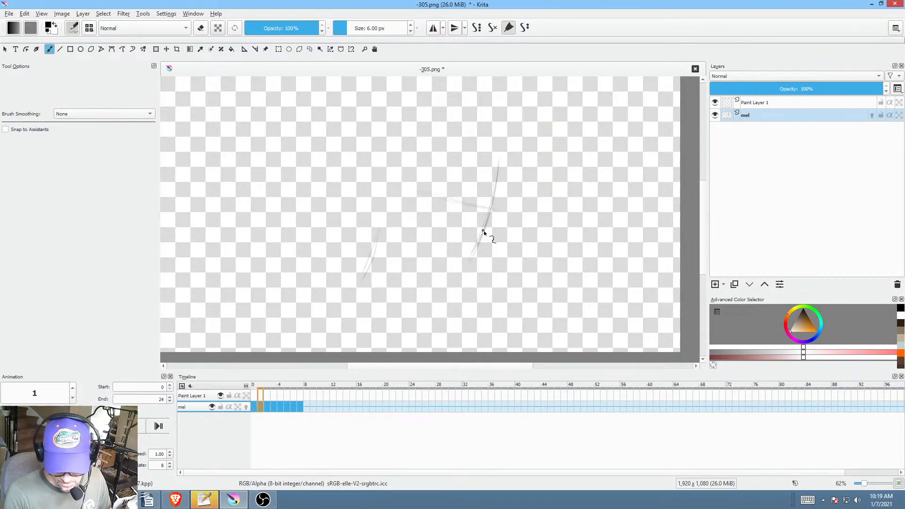
Step: Extend the face contour upward above the eye line on frame 7 with light strokes
key(Right)
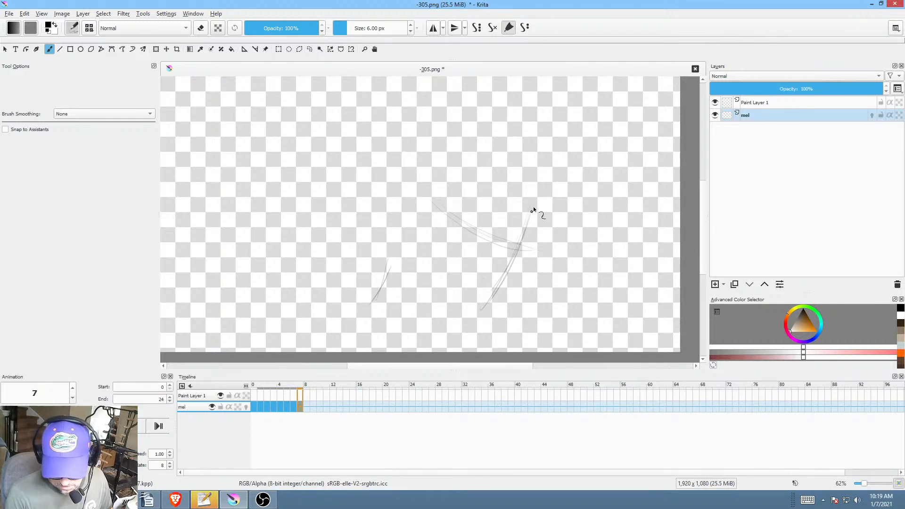
drag(541, 178, 514, 262)
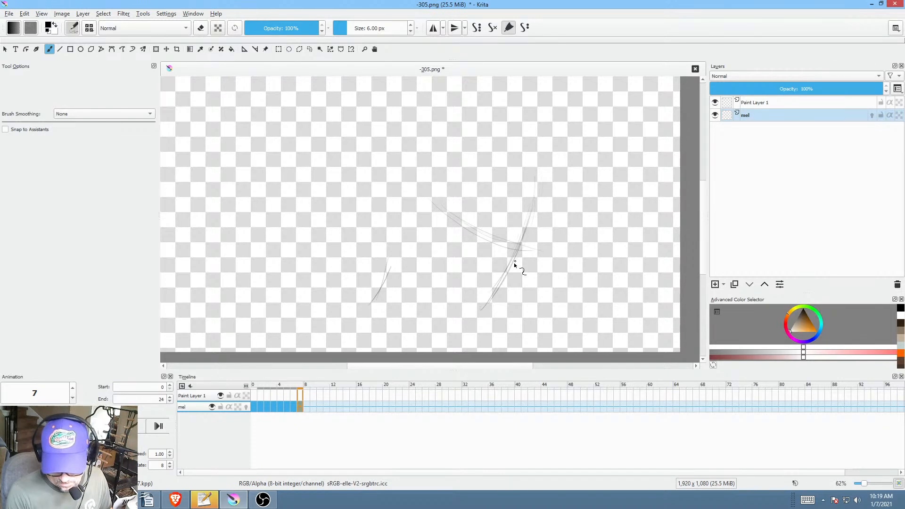
drag(541, 183, 533, 213)
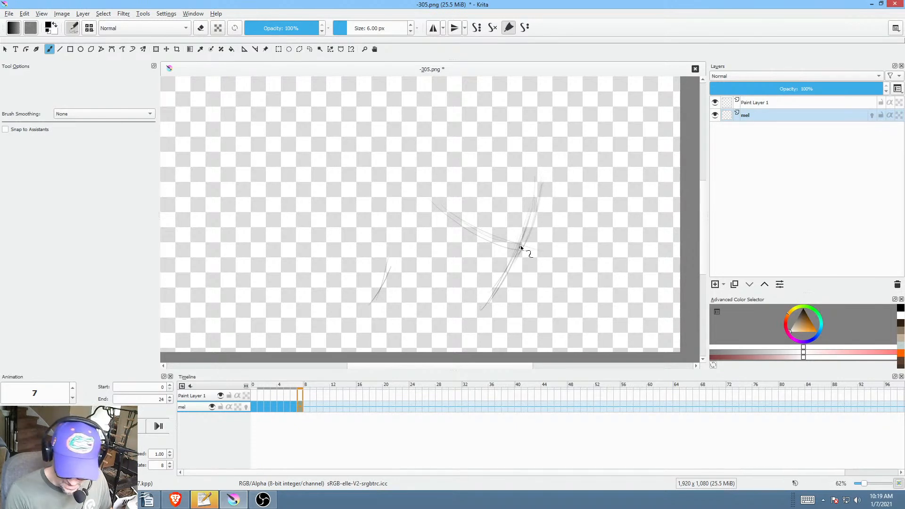
Step: Flip back through the frames to frame 0 and add a short nose mark to the head drawing
key(Left)
key(Left)
key(Left)
key(Left)
key(Left)
key(Left)
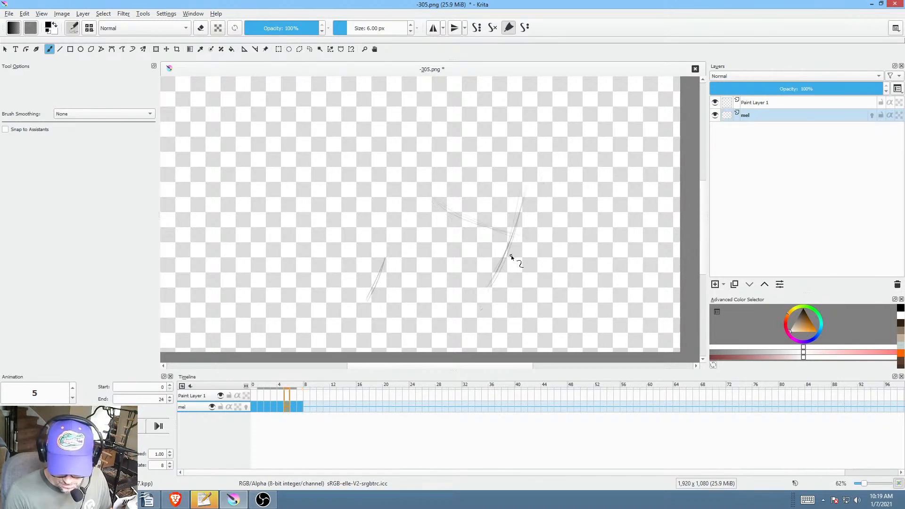
key(Left)
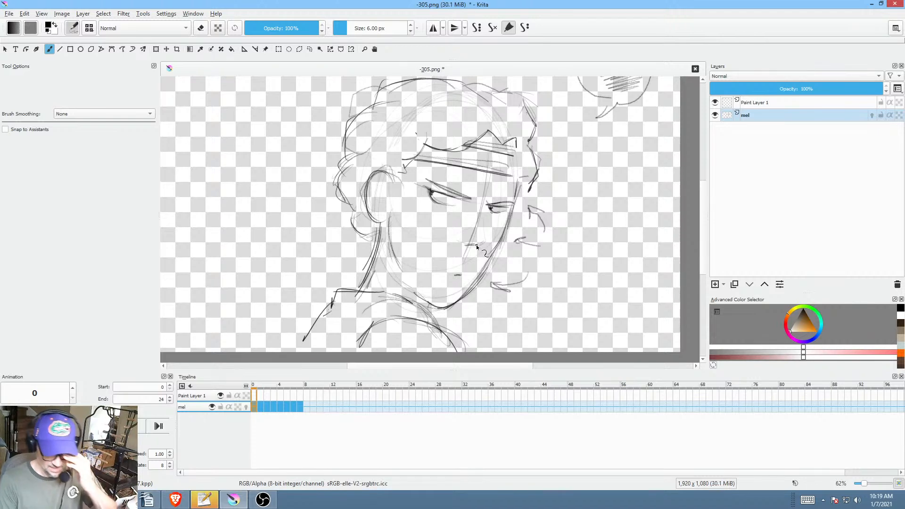
Step: On Paint Layer 1, sketch orange-red guide lines across the eyes and the base of the nose over the head drawing
click(783, 100)
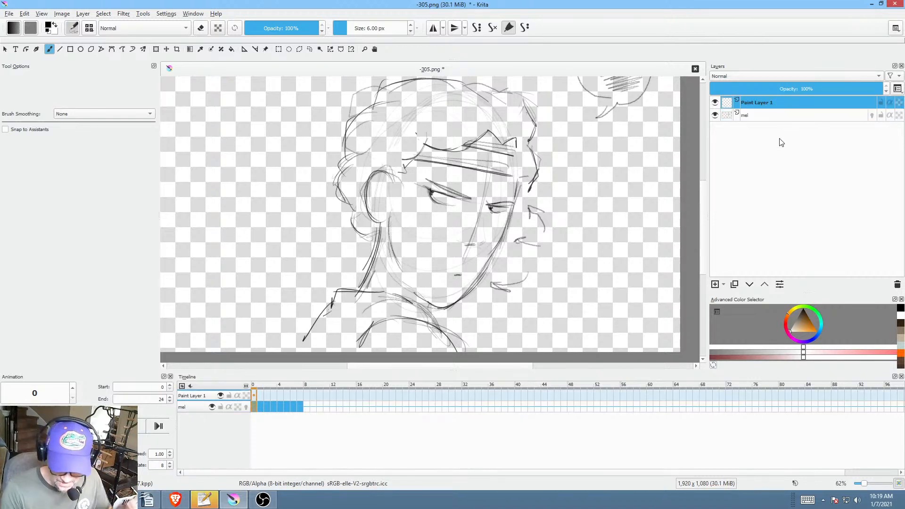
drag(803, 323, 819, 332)
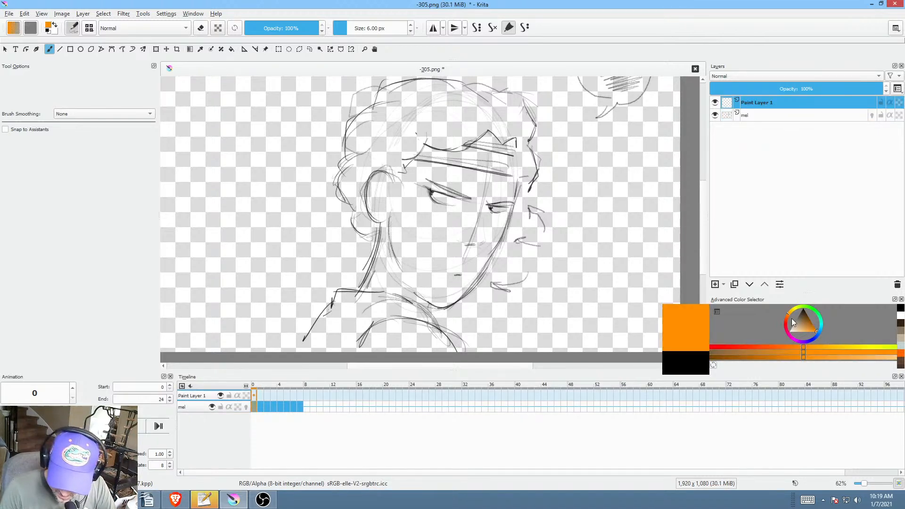
click(787, 316)
click(786, 319)
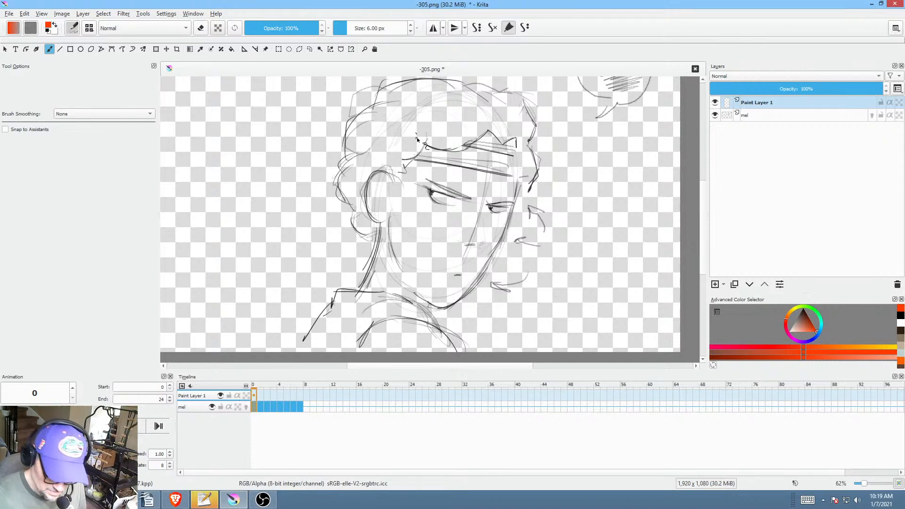
mouse_move(387, 168)
mouse_down()
mouse_move(526, 210)
mouse_move(387, 177)
mouse_move(513, 204)
mouse_move(437, 190)
mouse_move(469, 191)
mouse_up()
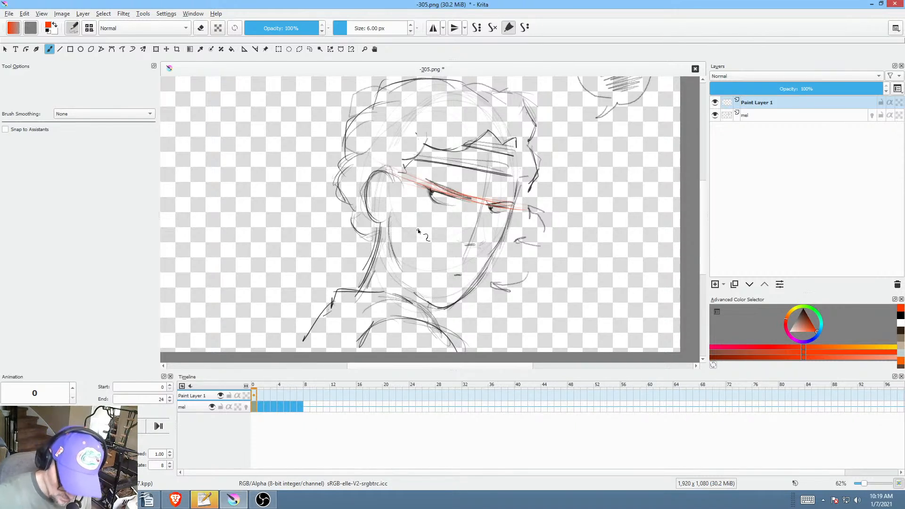
drag(420, 226, 504, 258)
drag(426, 231, 514, 262)
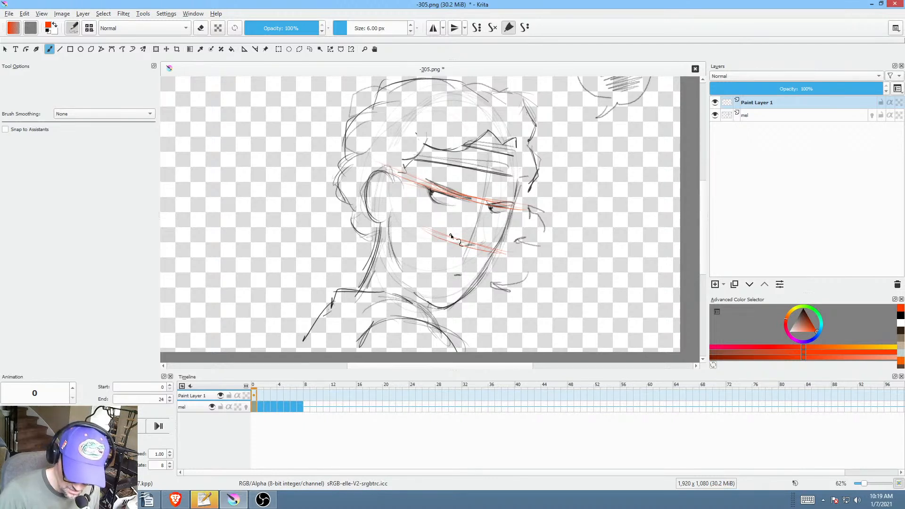
Step: Sketch orange-red guide strokes for the mouth, chin, headband, far side of the face and the back of the hair
drag(444, 270, 474, 277)
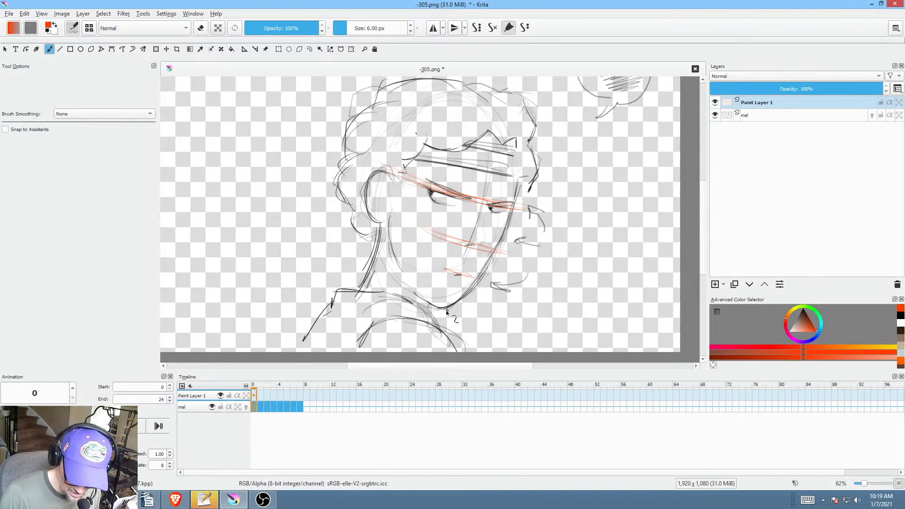
drag(425, 301, 446, 309)
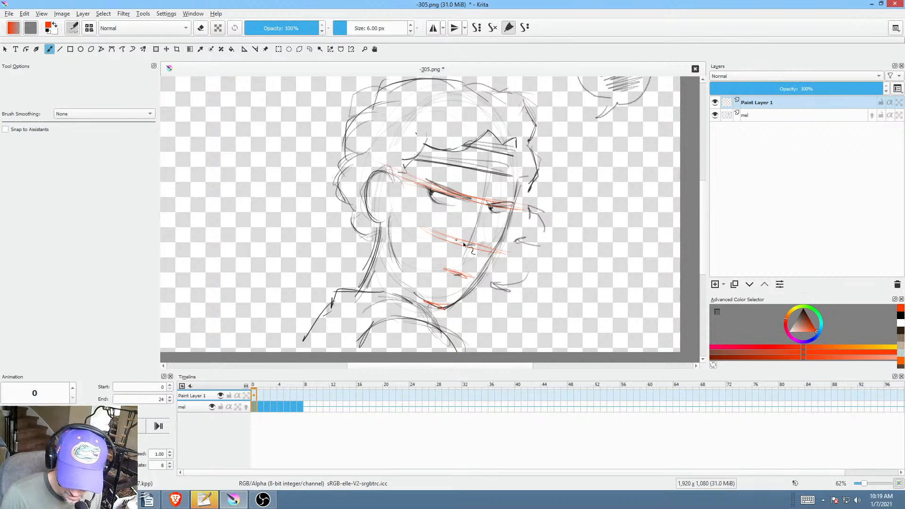
drag(517, 183, 495, 252)
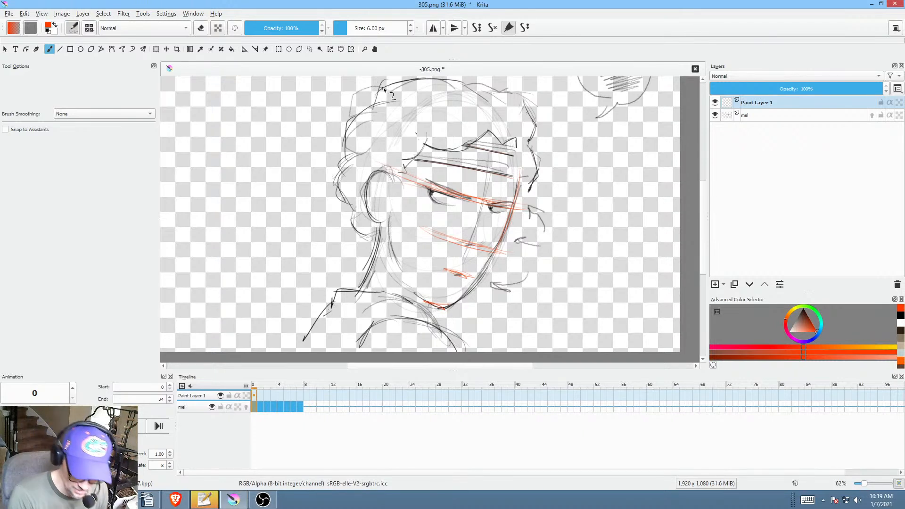
drag(377, 93, 366, 112)
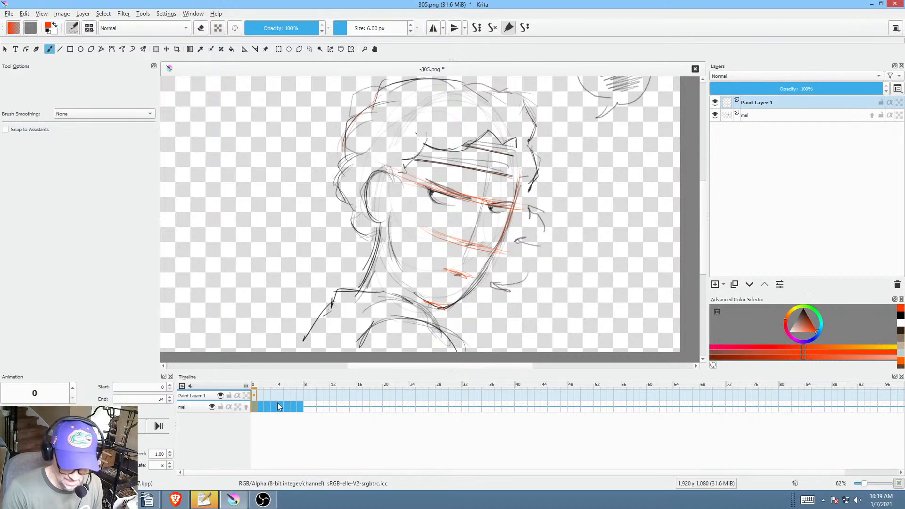
Step: On frame 7, trace the face contour and the curved eye line in blue on Paint Layer 1
click(301, 406)
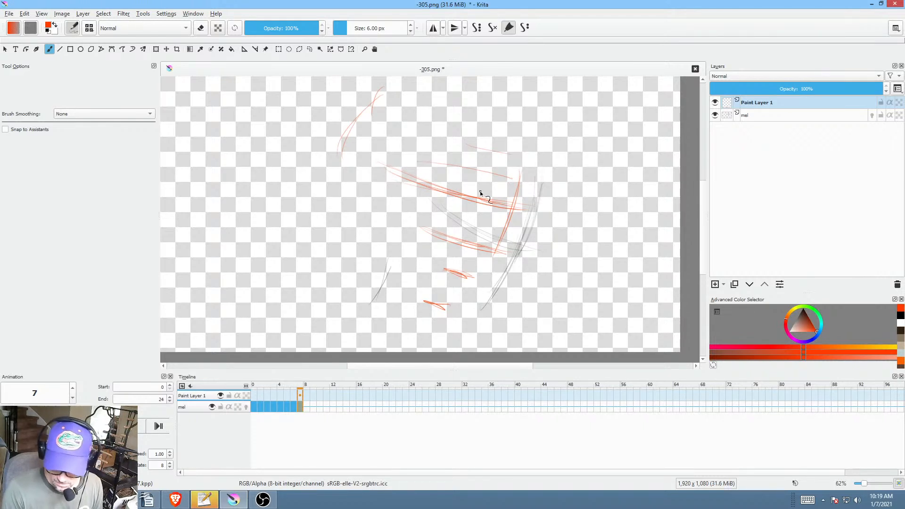
drag(822, 323, 819, 333)
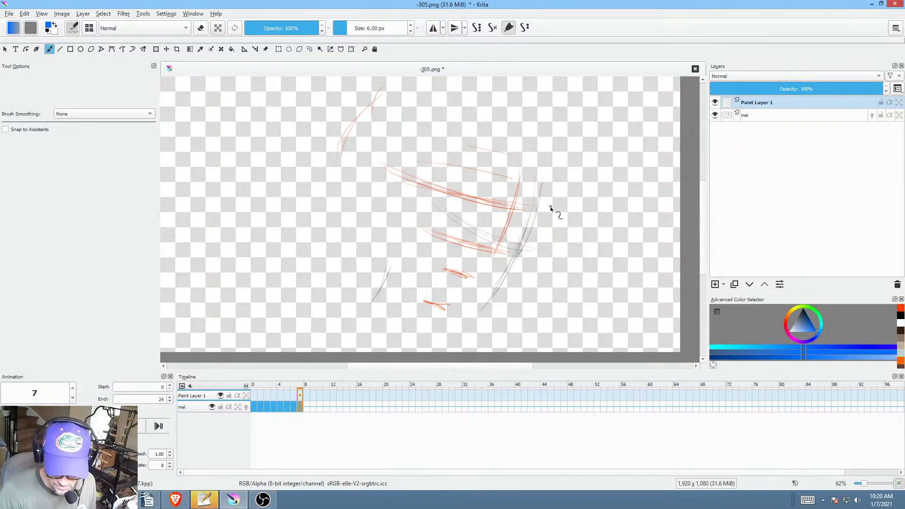
drag(541, 196, 500, 293)
mouse_move(527, 235)
mouse_down()
mouse_move(509, 277)
mouse_move(493, 195)
mouse_move(464, 217)
mouse_move(440, 202)
mouse_move(507, 250)
mouse_move(437, 205)
mouse_move(528, 253)
mouse_move(436, 203)
mouse_move(524, 242)
mouse_up()
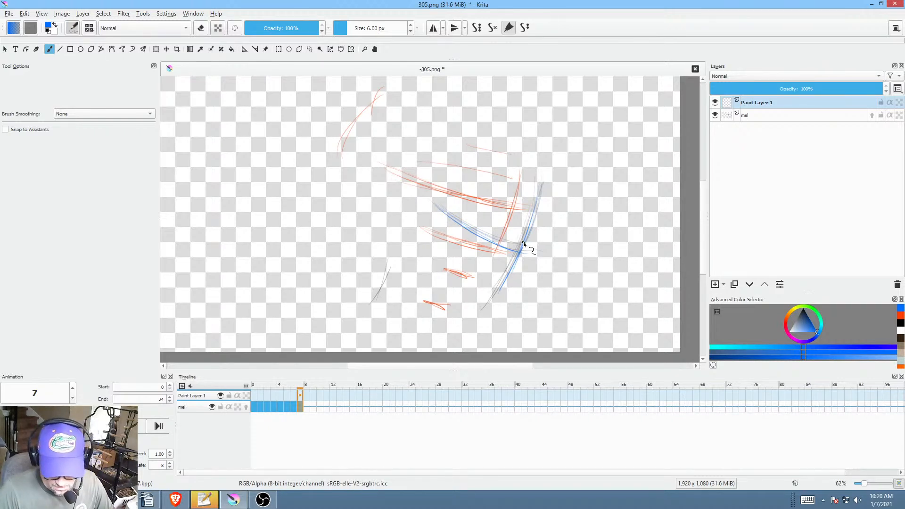
Step: Flip back through the frames to frame 0 and forward to frame 7 to check the guides against the motion
key(Left)
key(Left)
key(Left)
key(Left)
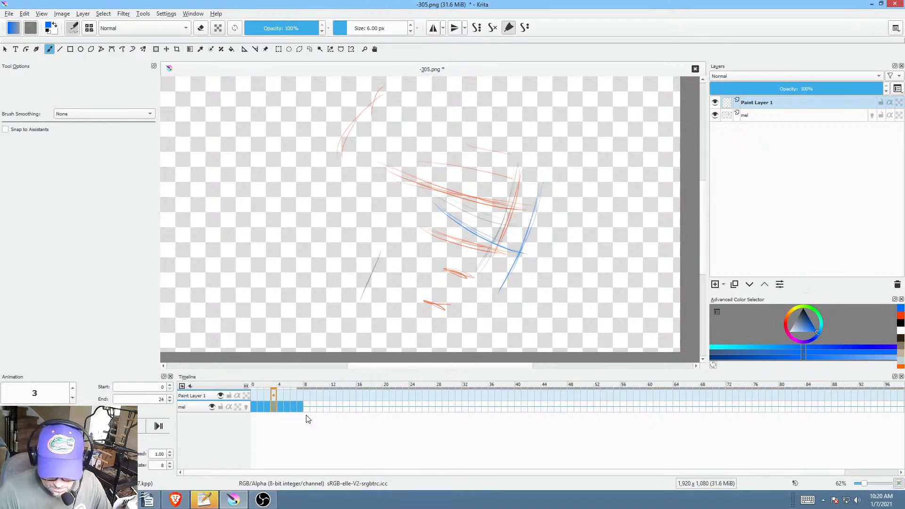
key(Left)
key(Left)
key(Left)
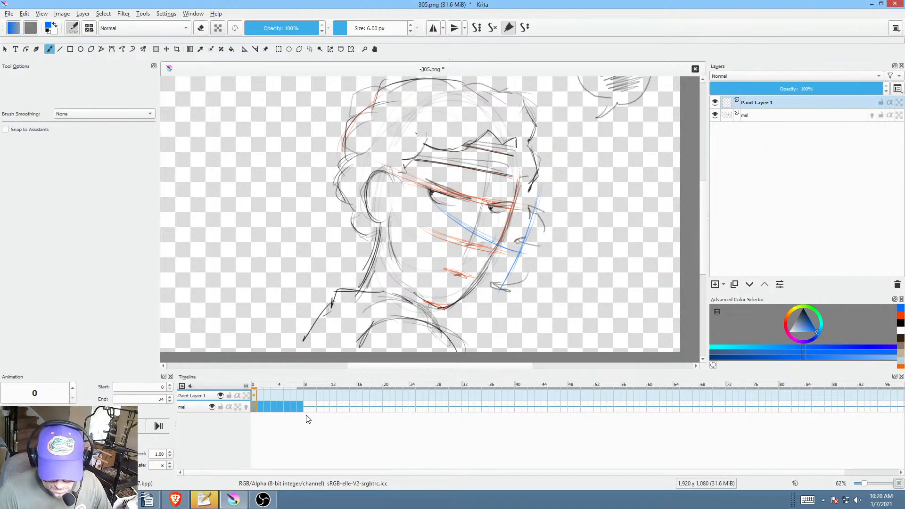
key(Right)
key(Right)
key(Right)
key(Right)
key(Right)
key(Right)
key(Right)
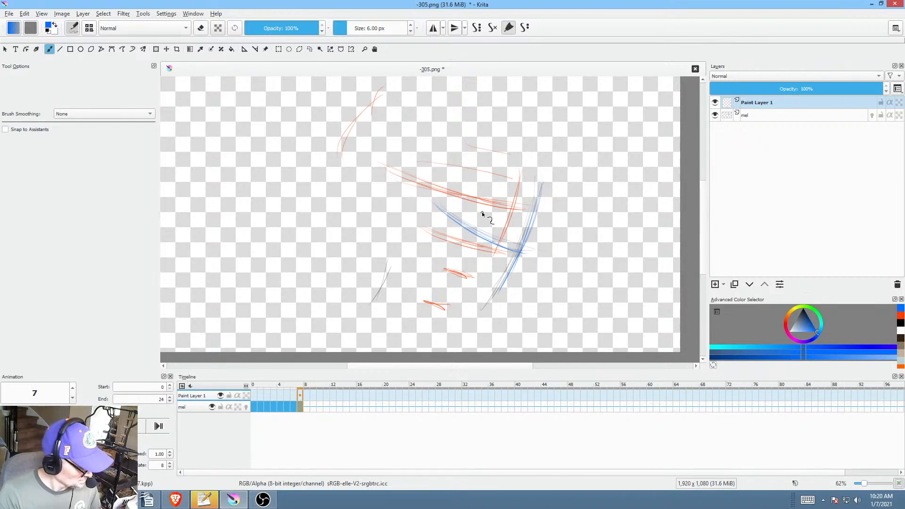
Step: Erase the inner part of the blue eye line on frame 7, then return to the drawing brush
key(e)
mouse_move(485, 222)
mouse_down()
mouse_move(467, 246)
mouse_move(495, 213)
mouse_up()
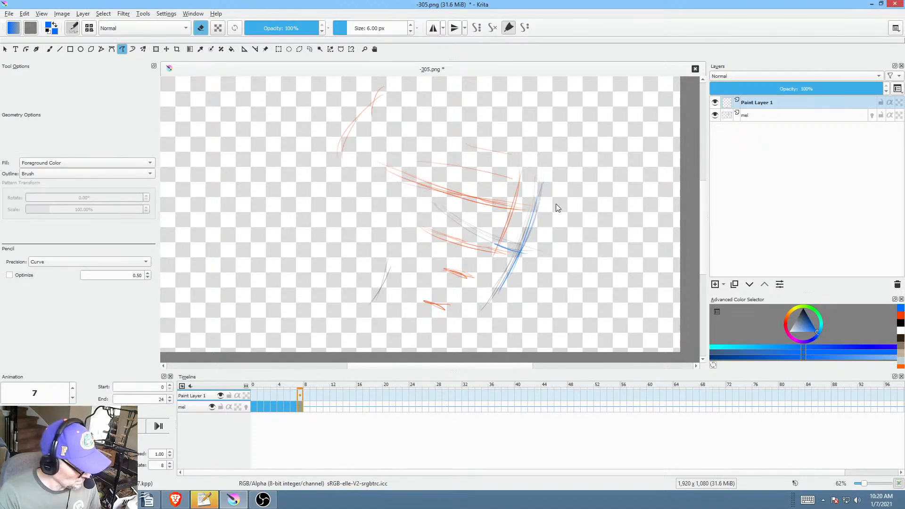
key(e)
key(b)
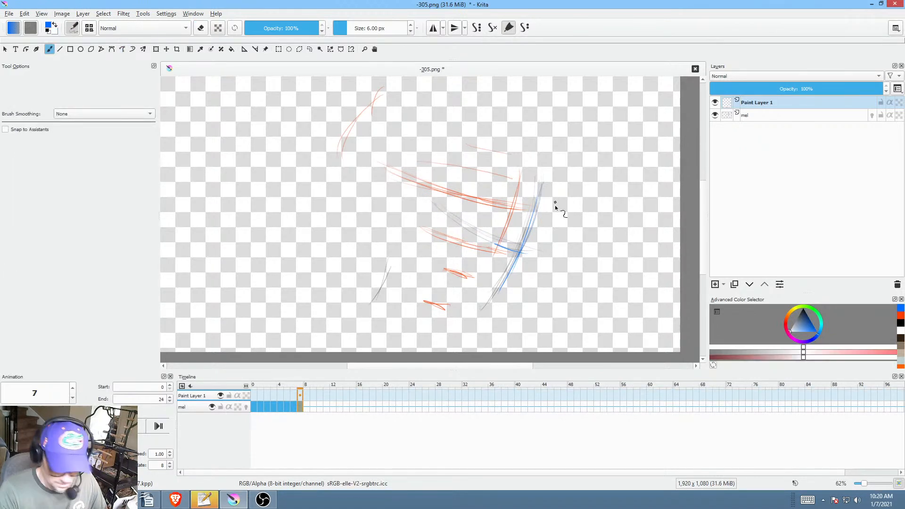
key(/)
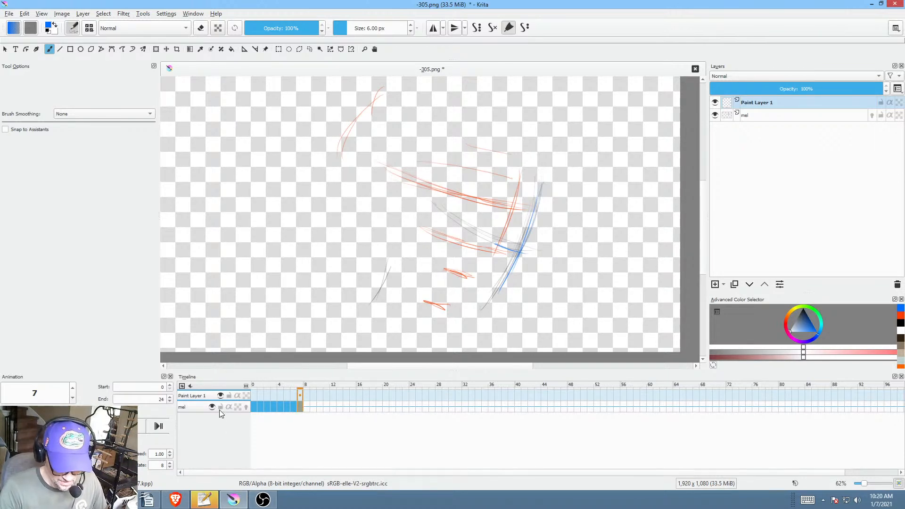
Step: Compare frames 0 and 7, then add short blue guide marks for the mouth and chin on frame 7
click(204, 408)
click(207, 394)
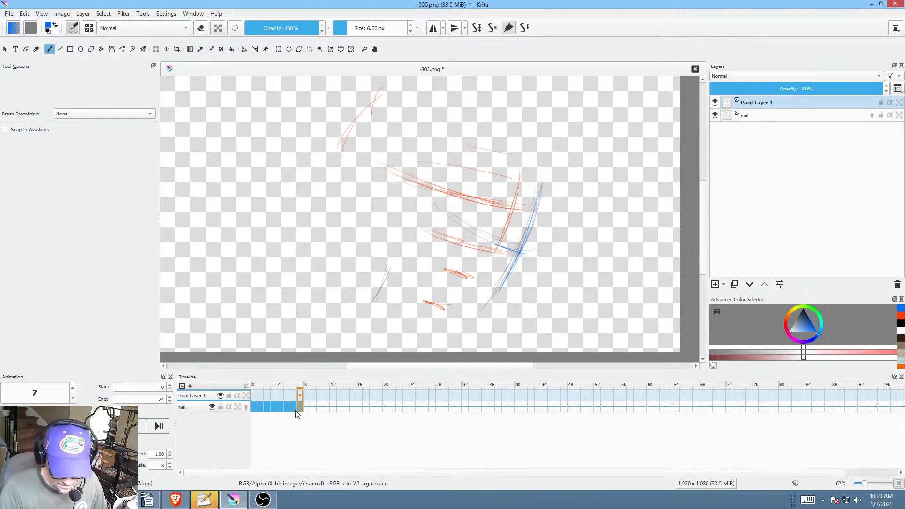
click(255, 407)
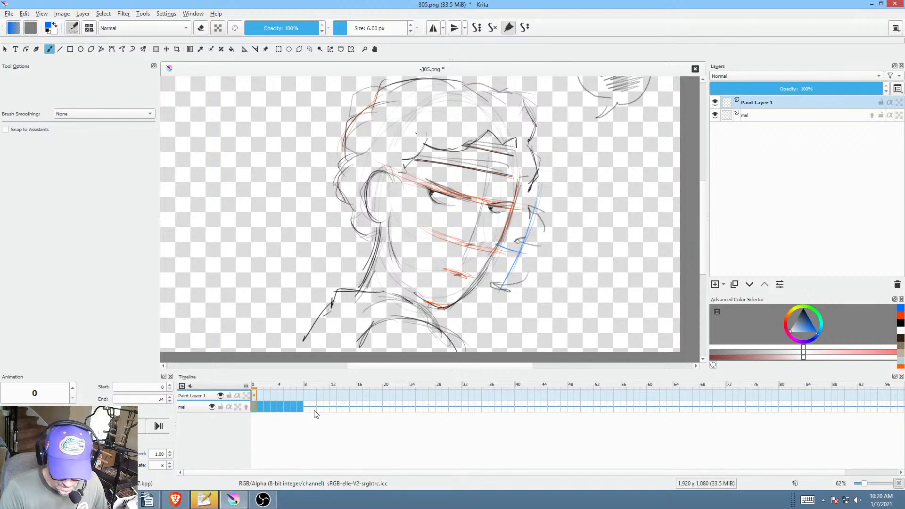
click(301, 409)
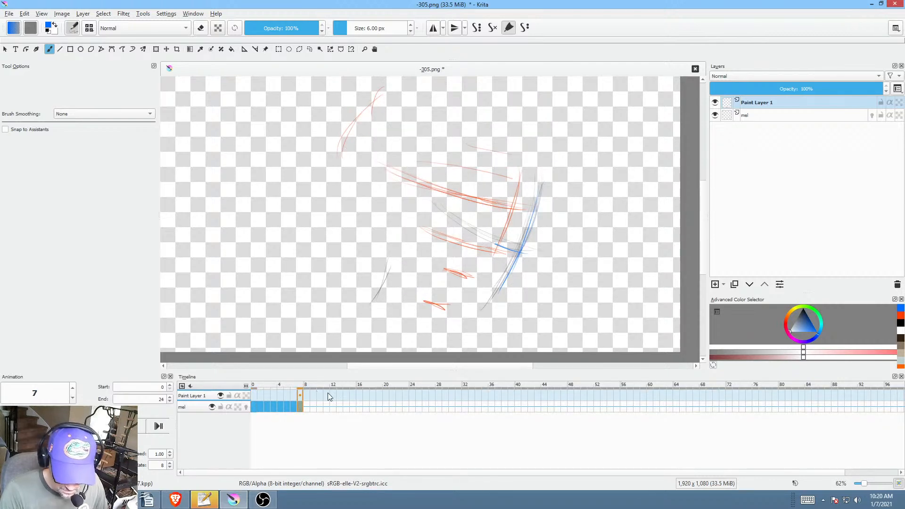
click(254, 405)
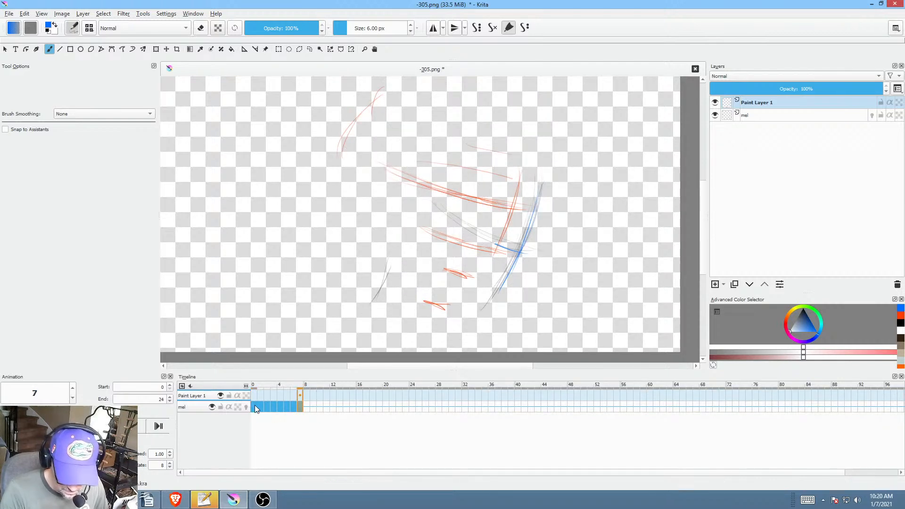
click(301, 409)
drag(489, 291, 497, 290)
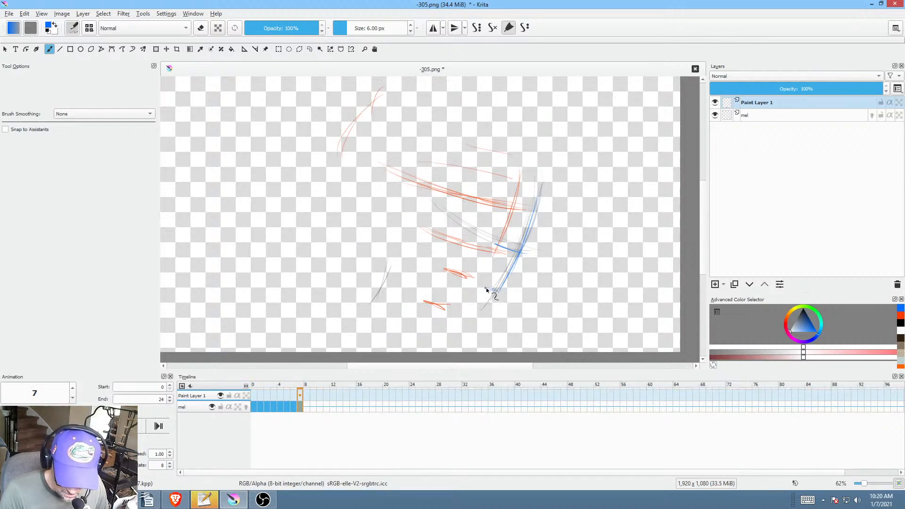
drag(476, 319, 468, 321)
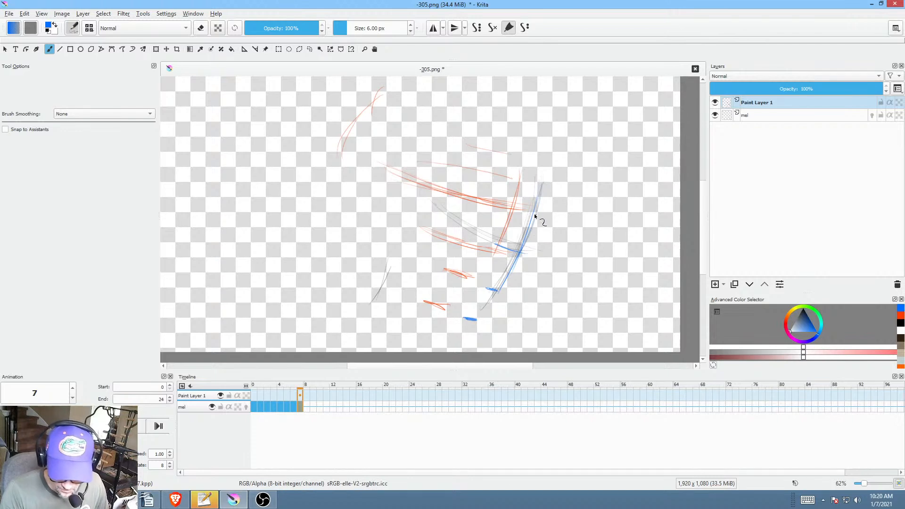
Step: On frame 0, draw a thick red nose line with a base mark and a small red mouth mark on Paint Layer 1
click(254, 407)
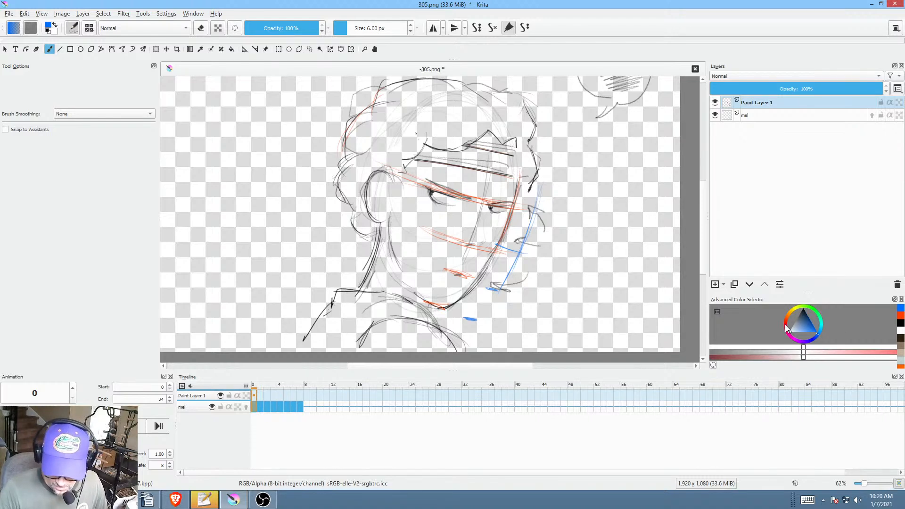
key(d)
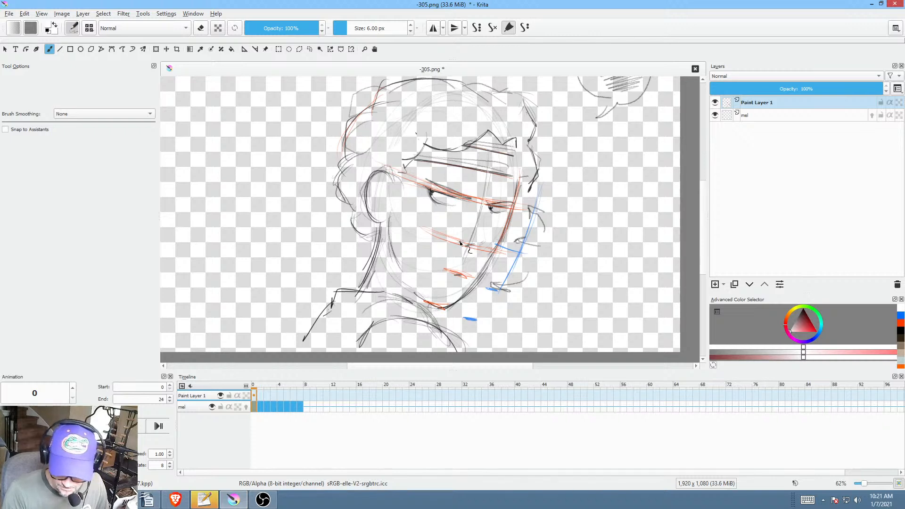
click(783, 103)
click(817, 332)
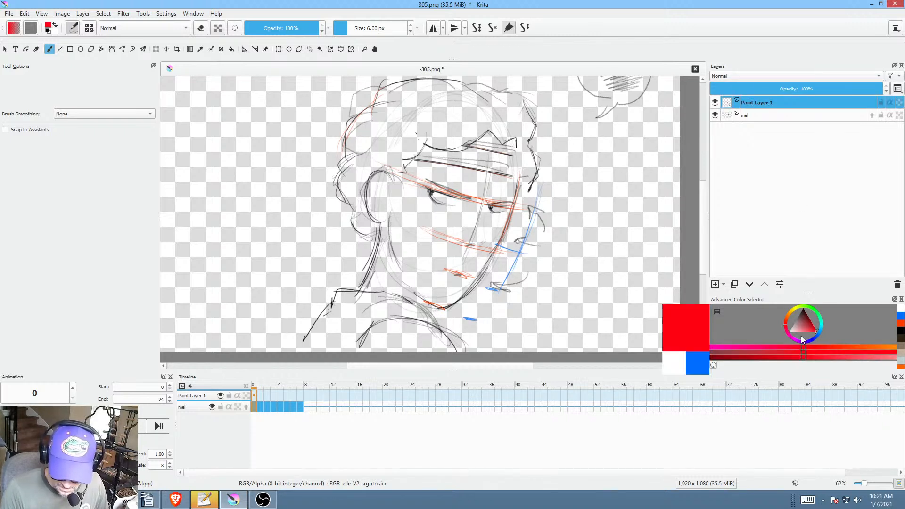
drag(489, 175, 476, 231)
mouse_move(489, 174)
mouse_down()
mouse_move(474, 246)
mouse_move(477, 229)
mouse_up()
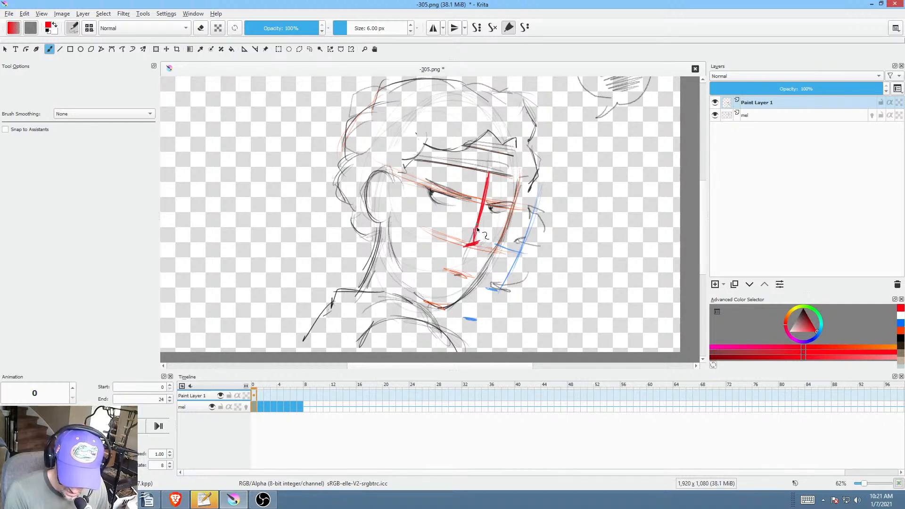
drag(454, 271, 460, 273)
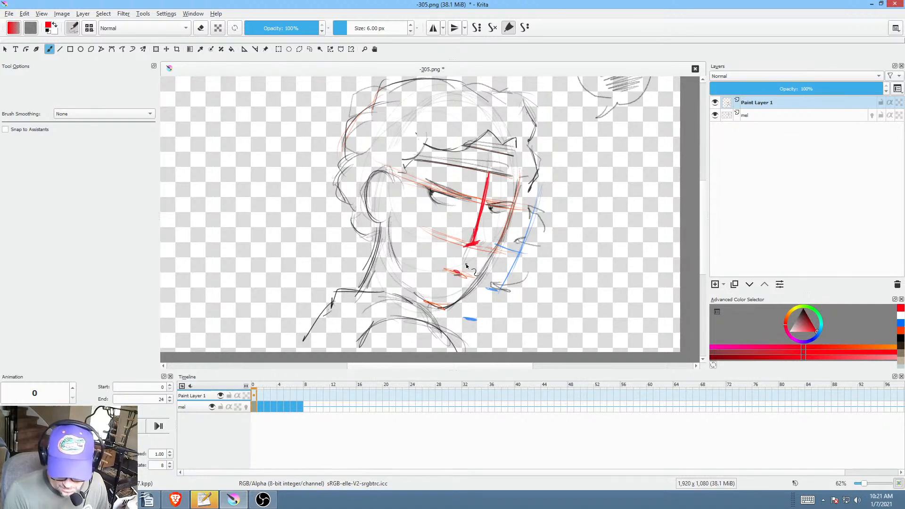
Step: On frame 7, sketch the red nose profile running down to the chin, plus a guide line across the nose base
click(301, 396)
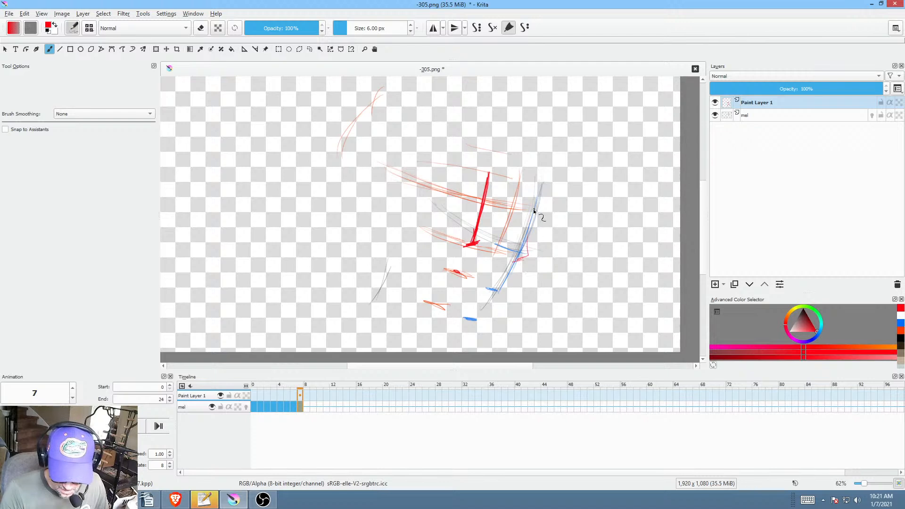
mouse_move(539, 194)
mouse_down()
mouse_move(532, 218)
mouse_move(539, 193)
mouse_move(534, 254)
mouse_move(495, 295)
mouse_up()
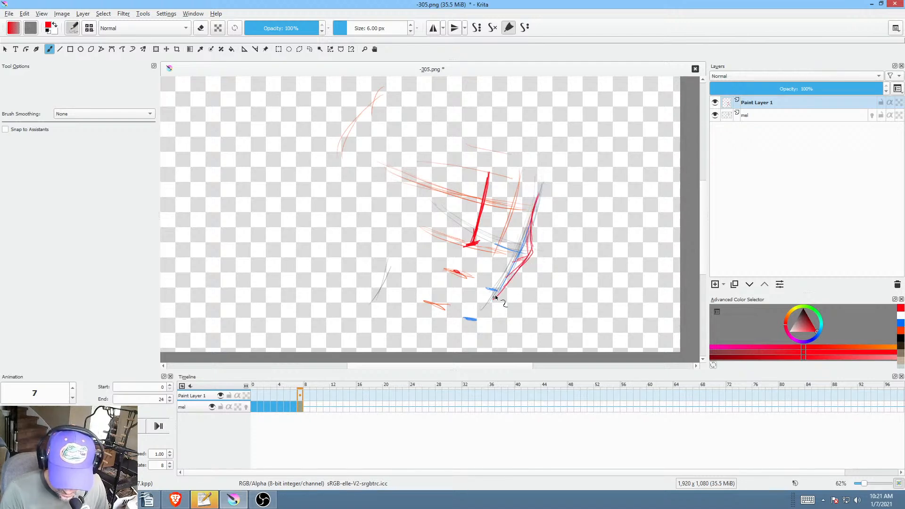
mouse_move(538, 194)
mouse_down()
mouse_move(533, 254)
mouse_move(488, 304)
mouse_up()
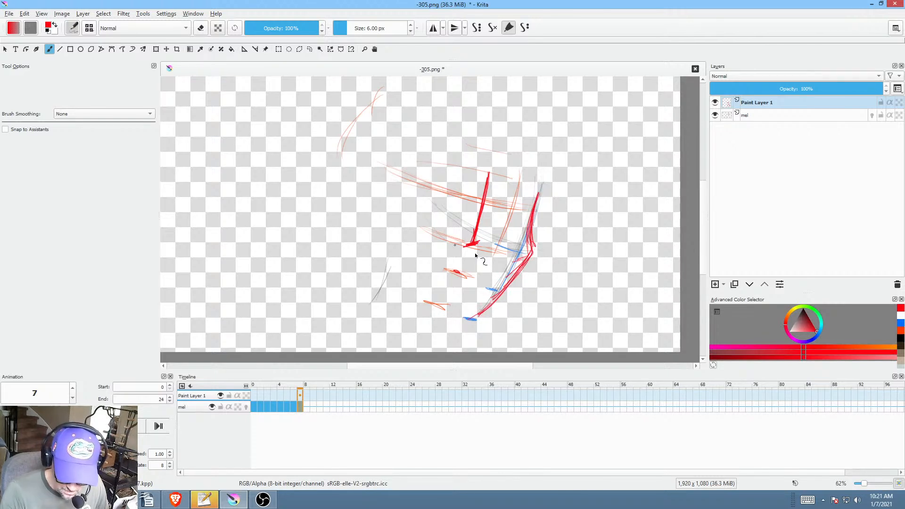
drag(506, 264, 555, 255)
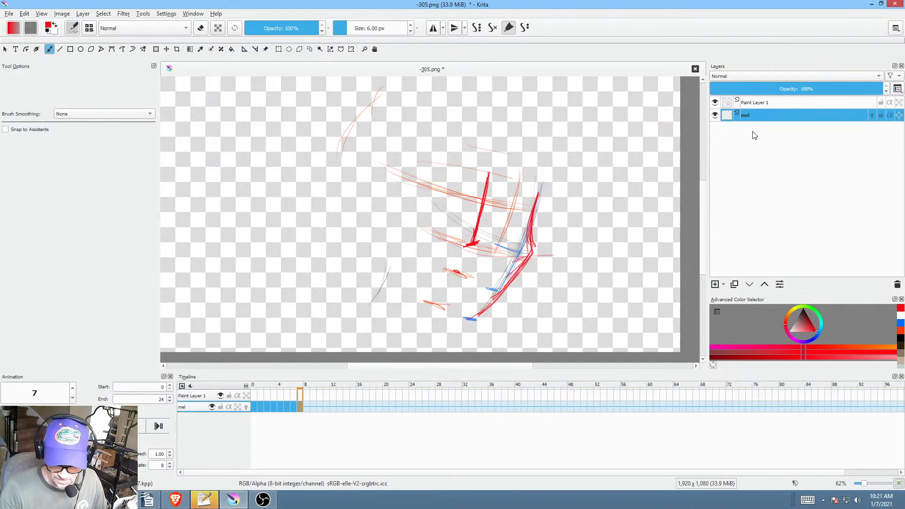
Step: Switch to the mel layer with black and add a short nose mark to the head drawing on frame 0
click(755, 118)
key(d)
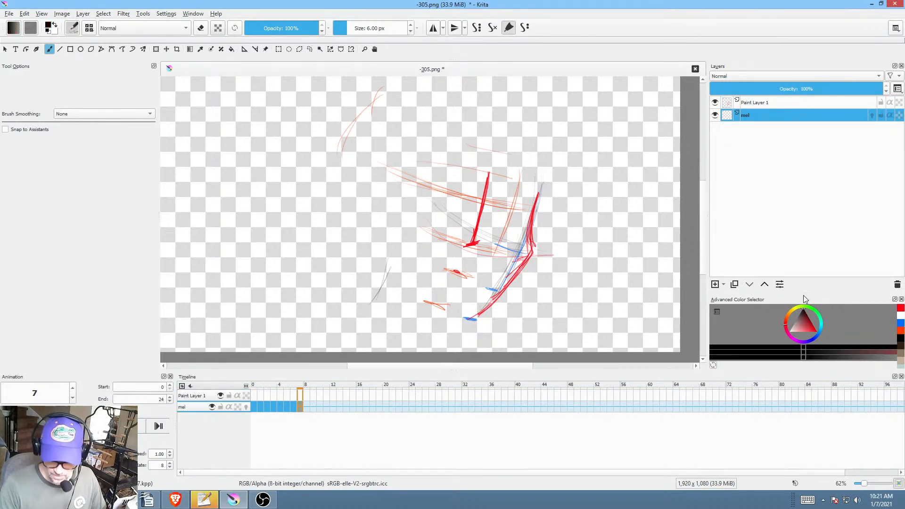
click(256, 406)
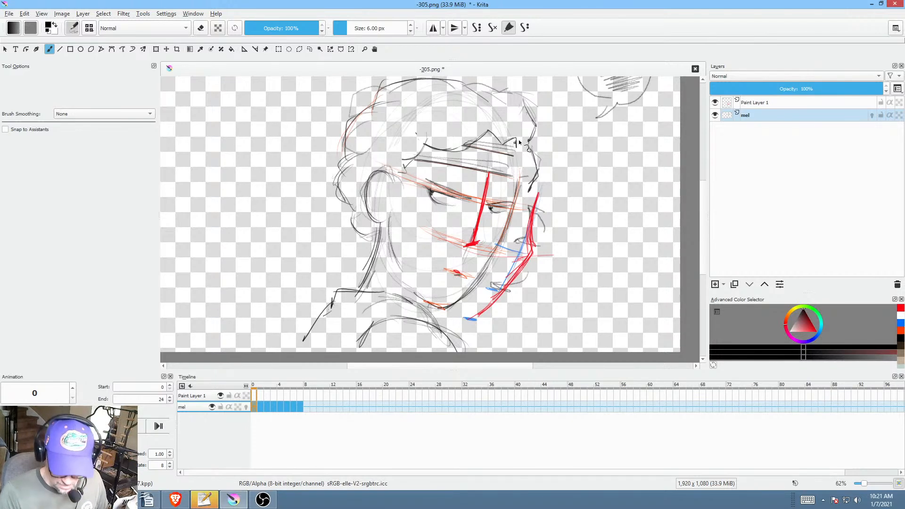
key(Right)
key(Left)
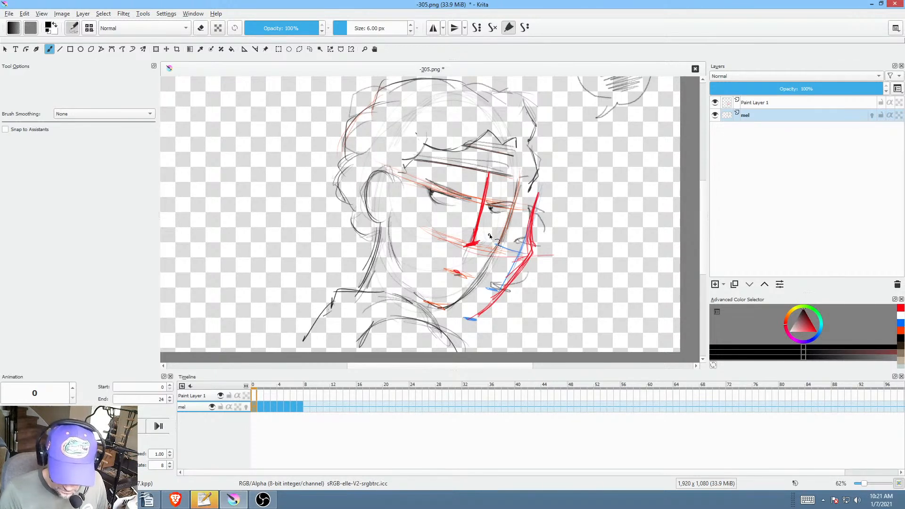
click(468, 244)
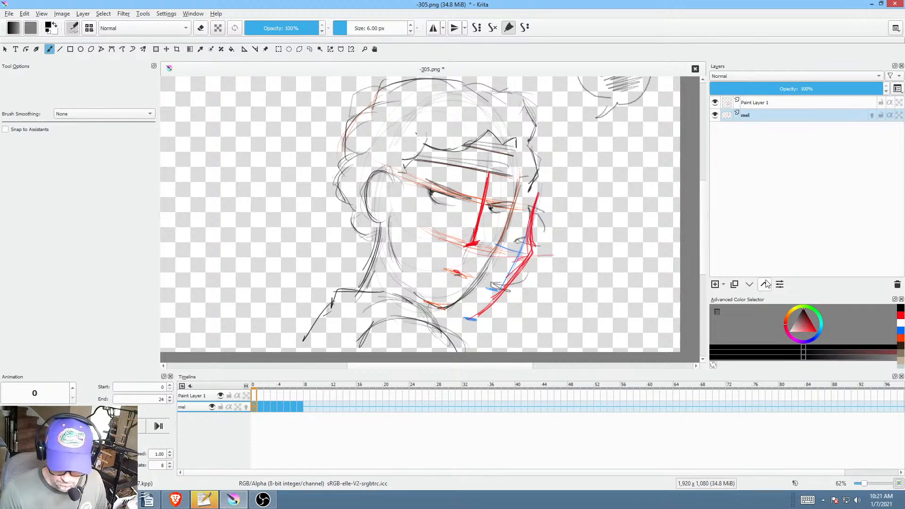
Step: Advance frame by frame to frame 7 on the mel layer, adding short black nose marks that progress toward the red profile
key(period)
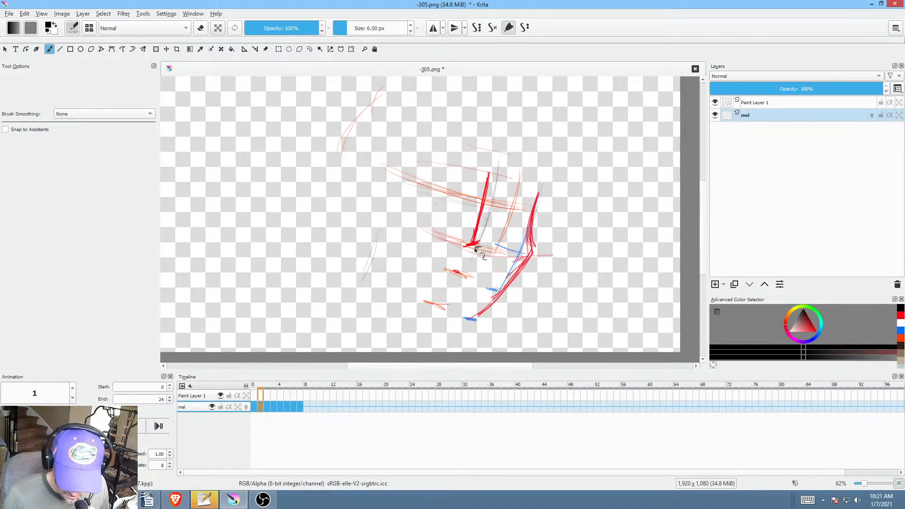
key(period)
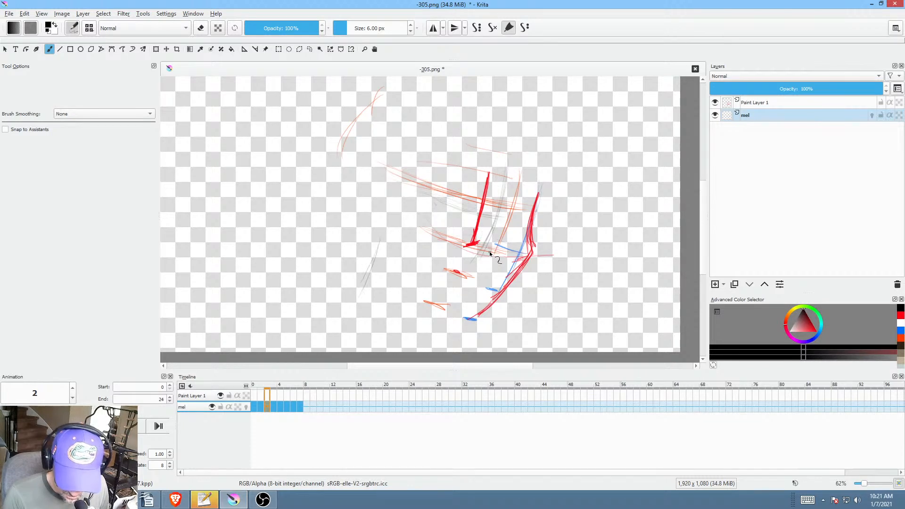
key(period)
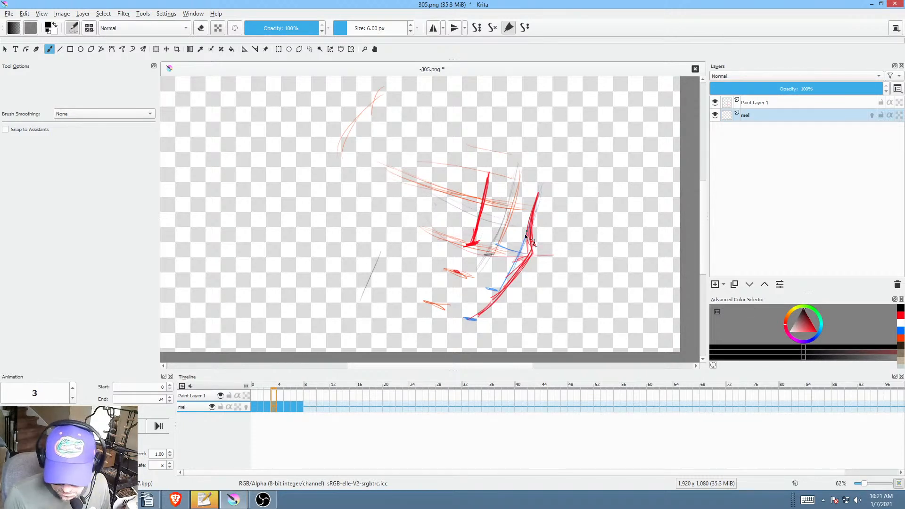
key(period)
key(period)
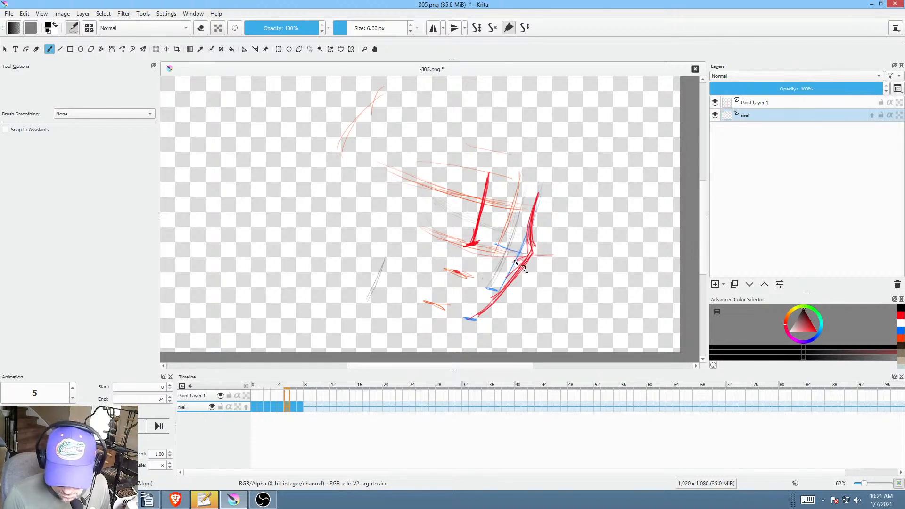
key(period)
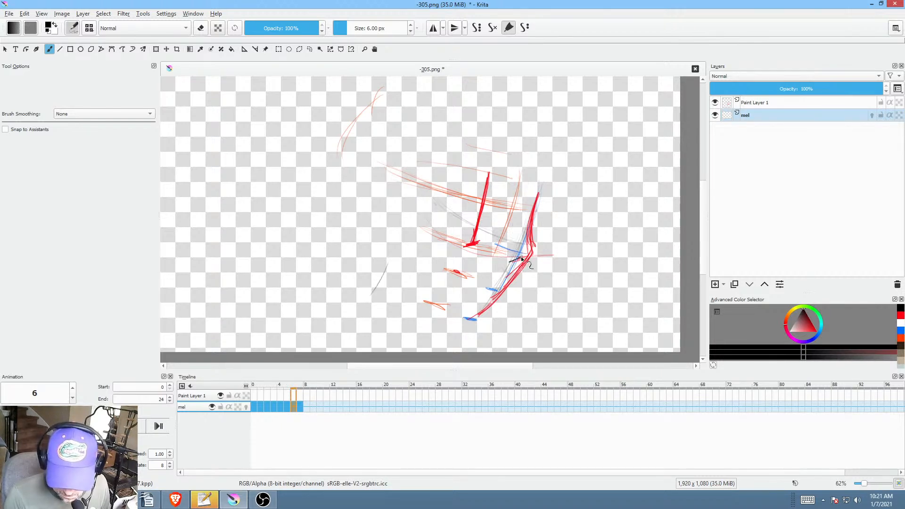
key(period)
Step: Flip back to frame 0 and make Paint Layer 1 active with red as the brush colour
key(comma)
key(comma)
key(comma)
key(comma)
key(comma)
key(comma)
key(comma)
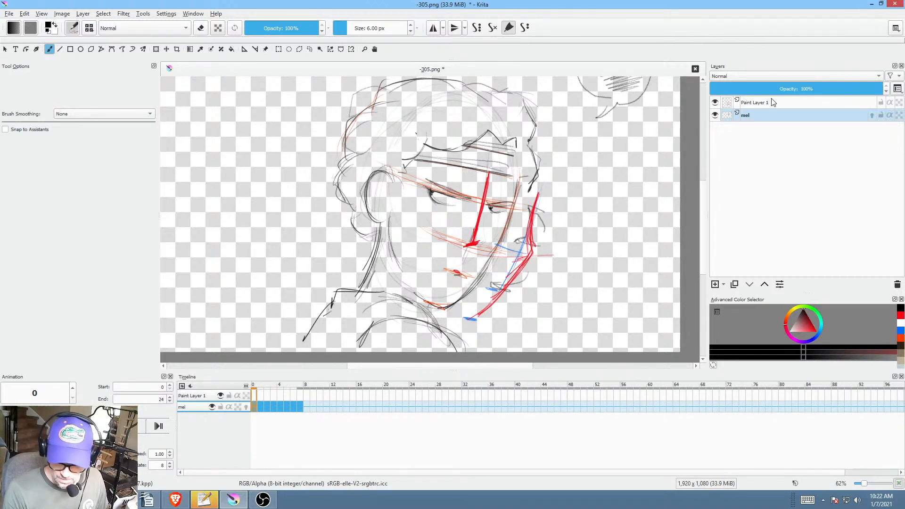
click(783, 102)
click(818, 332)
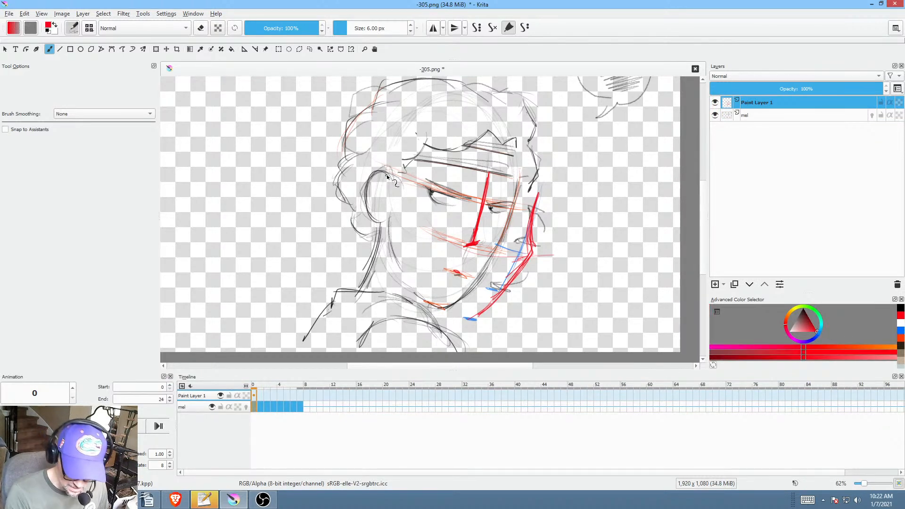
Step: Trace the ear in red on Paint Layer 1 at frame 0, and sketch its turned position in light and darker blue at frame 7
drag(366, 201, 389, 219)
drag(387, 172, 388, 220)
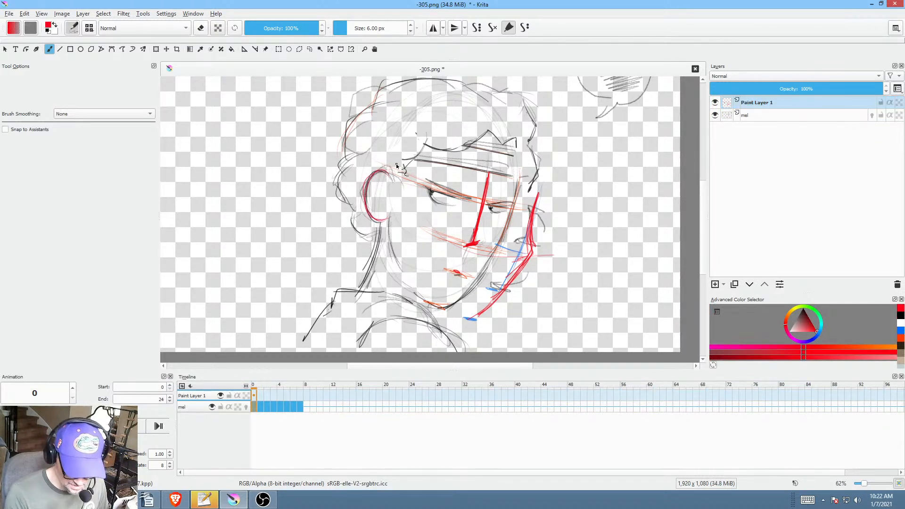
click(300, 394)
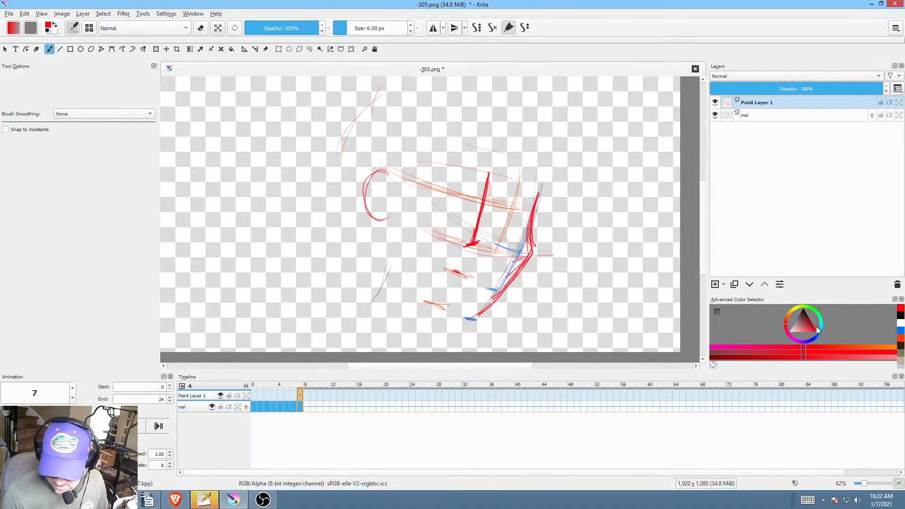
drag(824, 326, 820, 330)
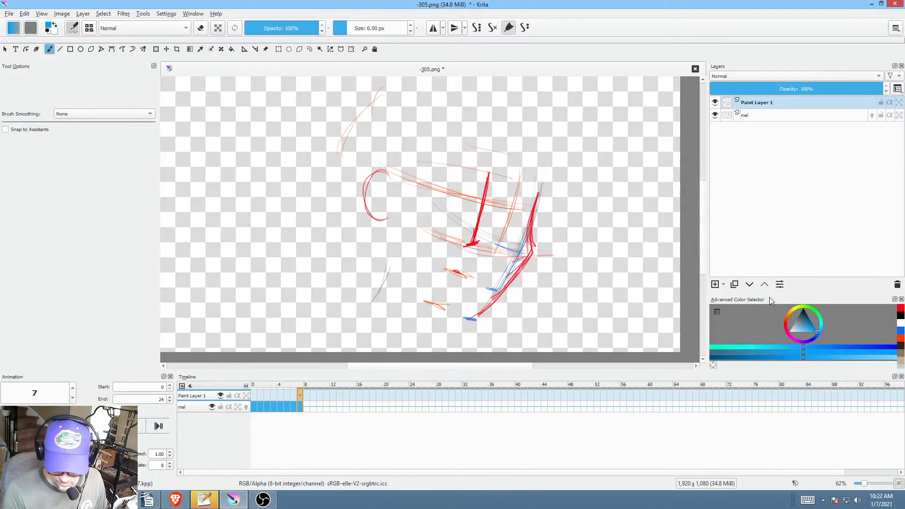
mouse_move(435, 194)
mouse_down()
mouse_move(414, 214)
mouse_move(397, 207)
mouse_move(414, 182)
mouse_move(439, 204)
mouse_move(415, 224)
mouse_up()
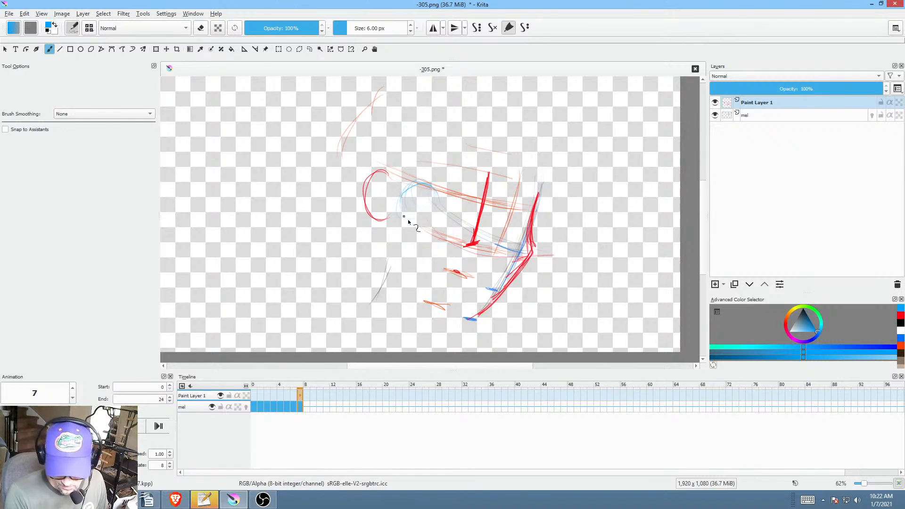
drag(416, 189, 419, 232)
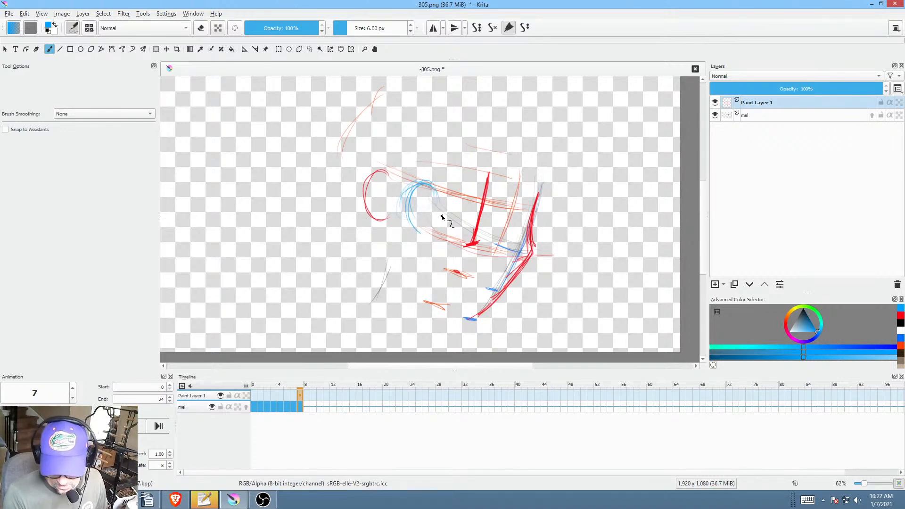
mouse_move(438, 191)
mouse_down()
mouse_move(399, 191)
mouse_move(425, 178)
mouse_move(405, 208)
mouse_move(417, 230)
mouse_move(436, 225)
mouse_move(437, 189)
mouse_move(426, 226)
mouse_up()
click(816, 317)
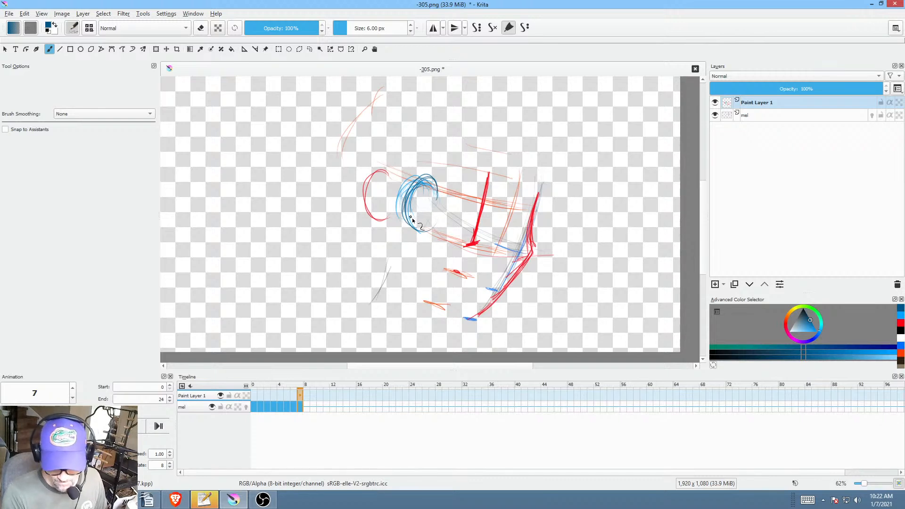
Step: Switch to the mel layer with black and draw the ear on frame 7 over the blue guide
click(761, 116)
click(803, 307)
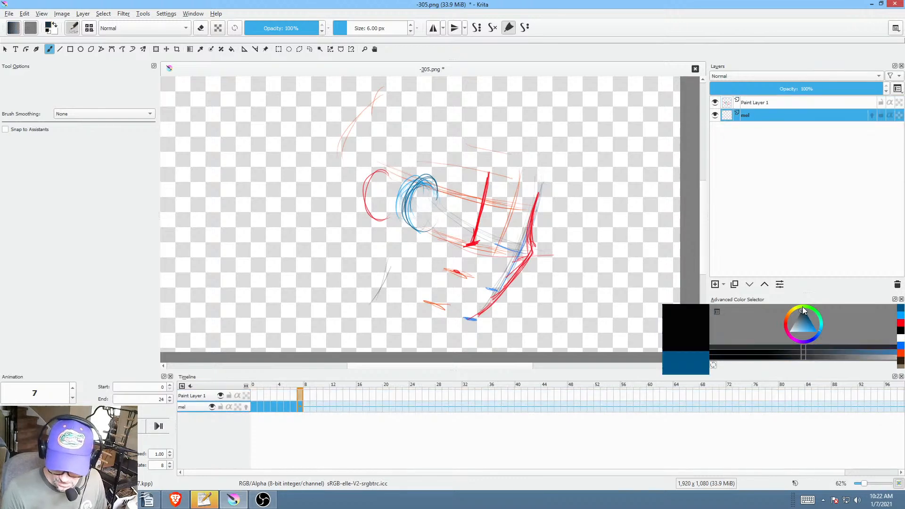
key(Left)
key(Left)
key(Left)
key(Left)
key(Left)
key(Left)
key(Left)
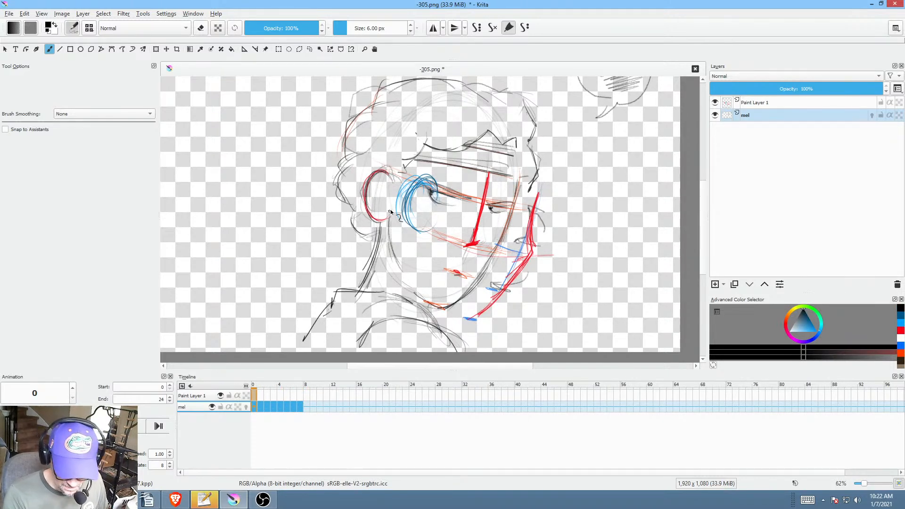
key(Right)
key(Right)
key(Right)
key(Right)
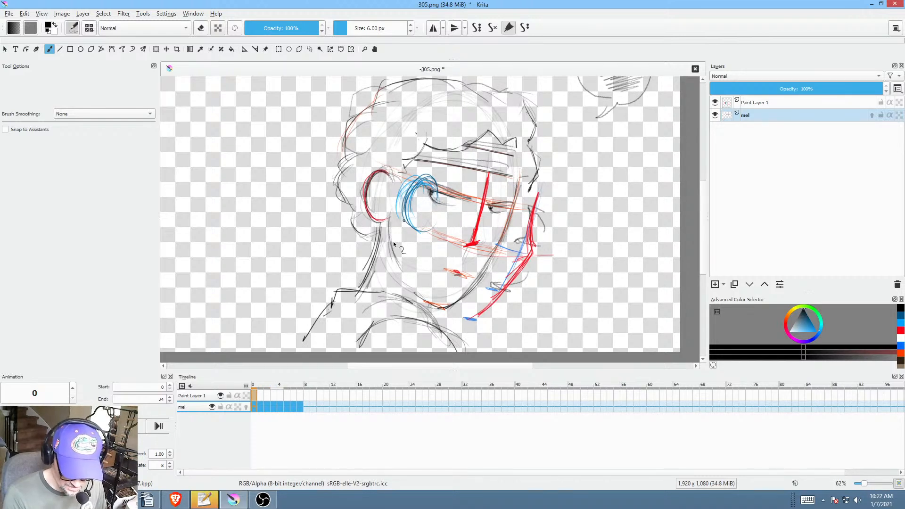
click(300, 407)
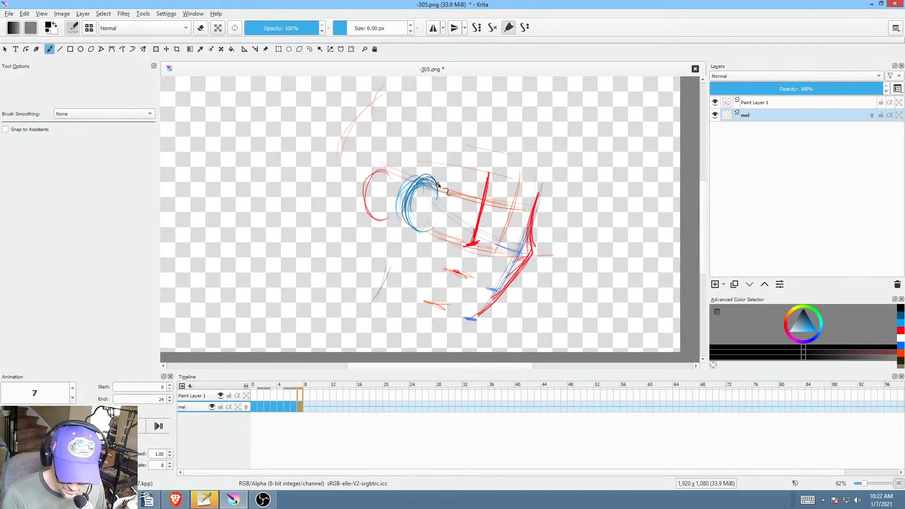
drag(438, 187, 413, 206)
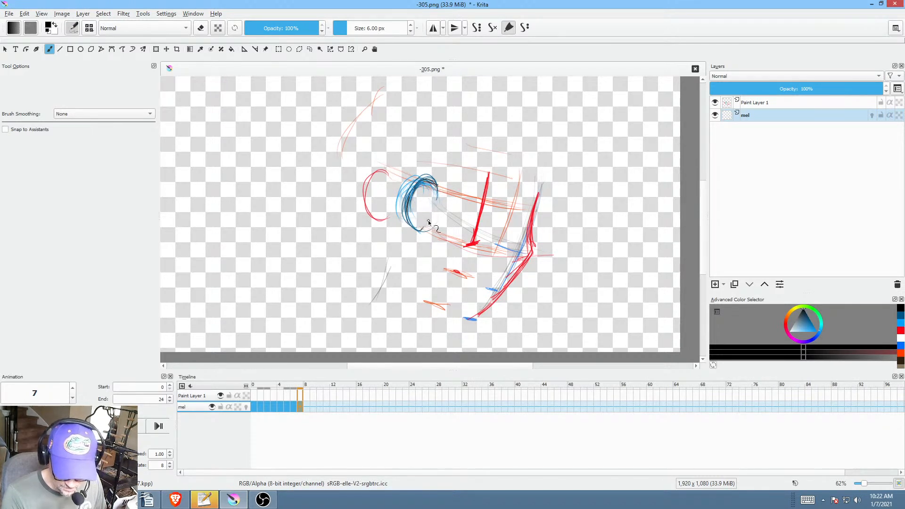
Step: Hide Paint Layer 1, go back to frame 3 and turn on onion skins for the mel layer
click(716, 102)
key(Left)
key(Left)
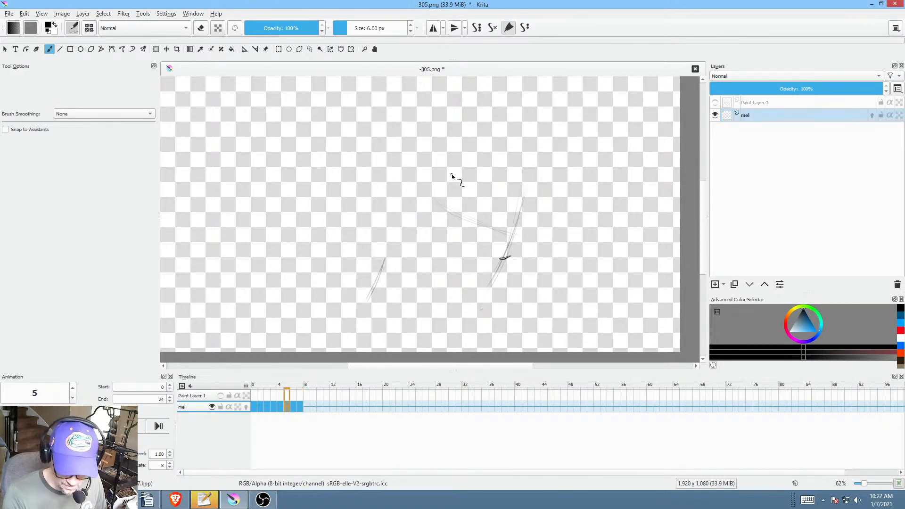
key(Left)
key(Left)
click(246, 407)
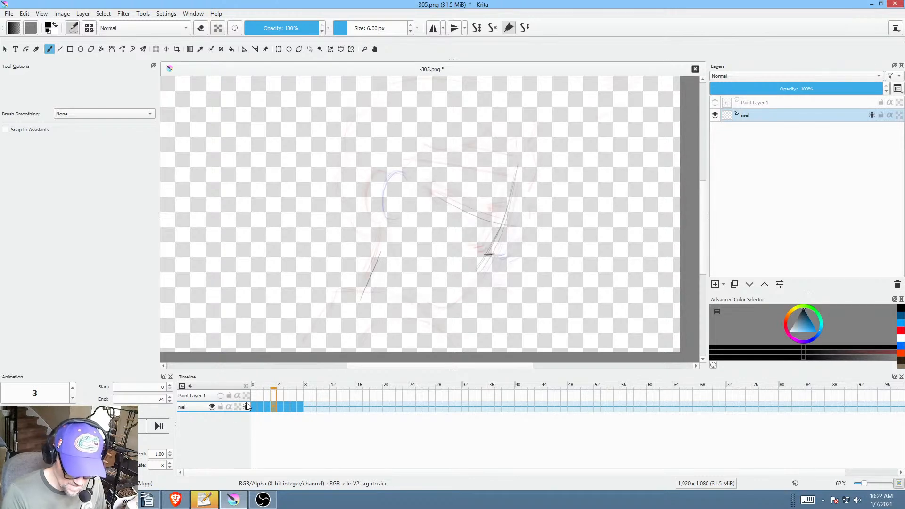
Step: Draw the in-between ear outline in black on frame 4, midway between the frame 0 and frame 7 ears
key(Left)
key(Left)
key(Left)
key(Right)
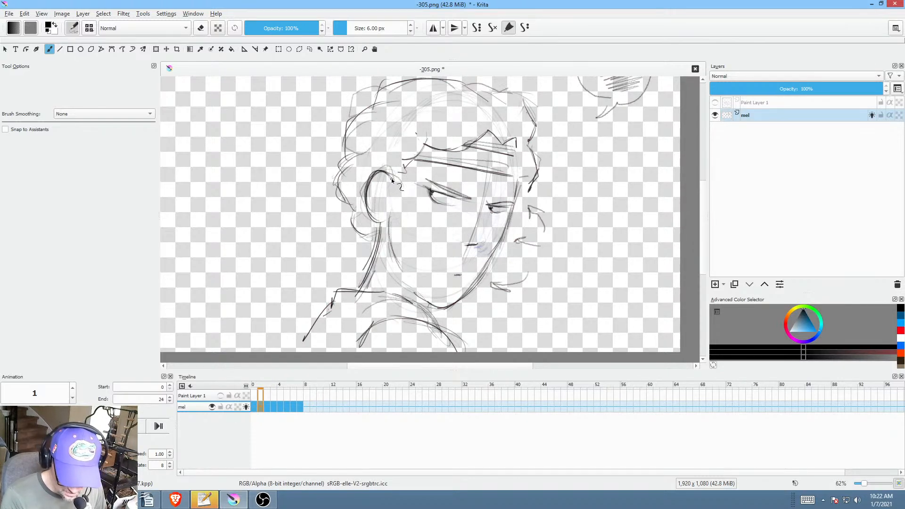
key(Right)
key(Right)
key(Right)
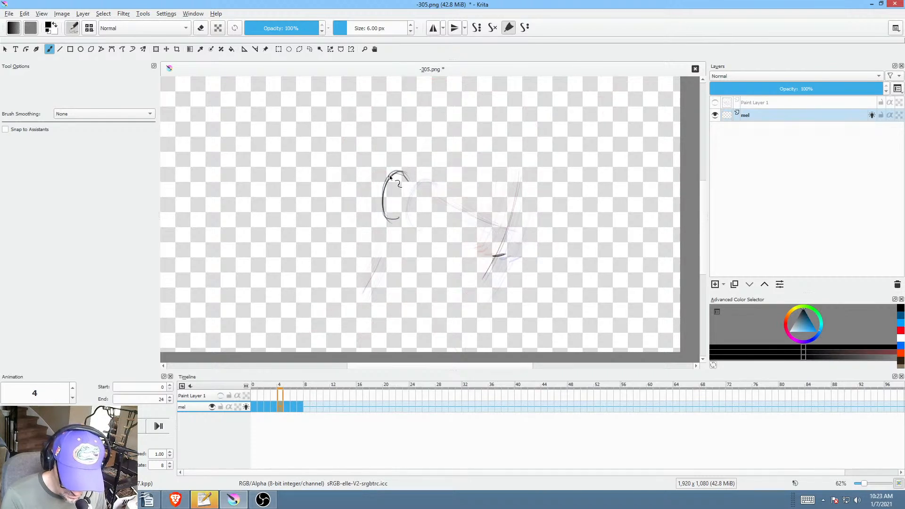
Step: Work back through frames 3, 2 and 1 drawing the in-between ear in black, and reinforce the outline on frame 2
key(Left)
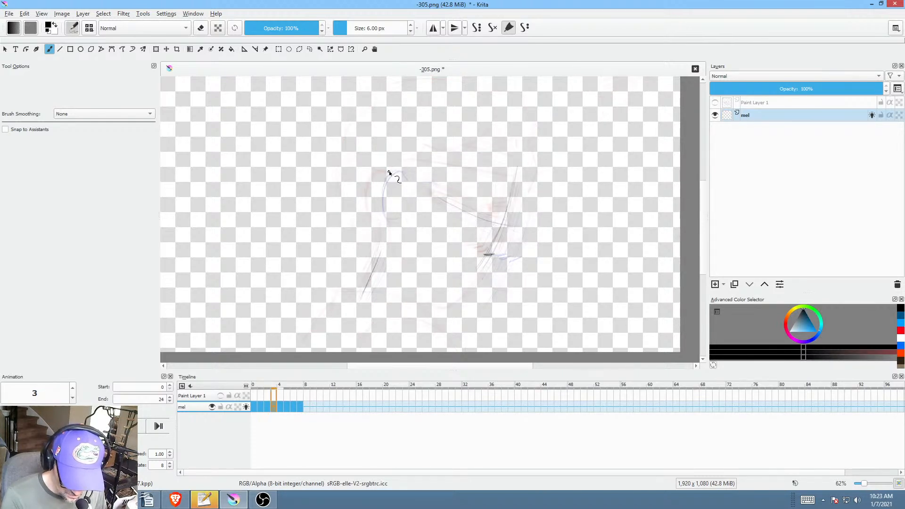
mouse_move(385, 171)
mouse_down()
mouse_move(381, 212)
mouse_move(386, 173)
mouse_move(383, 219)
mouse_move(379, 186)
mouse_move(389, 223)
mouse_move(386, 167)
mouse_move(378, 206)
mouse_up()
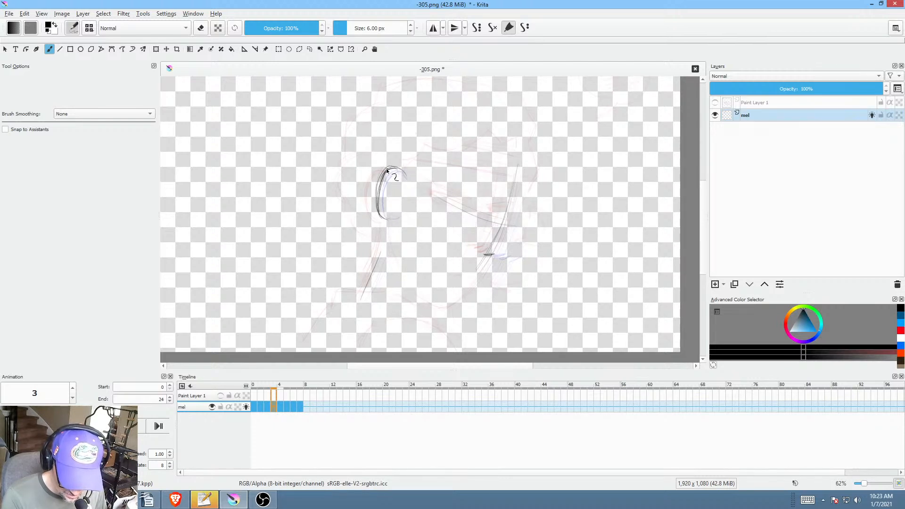
key(Left)
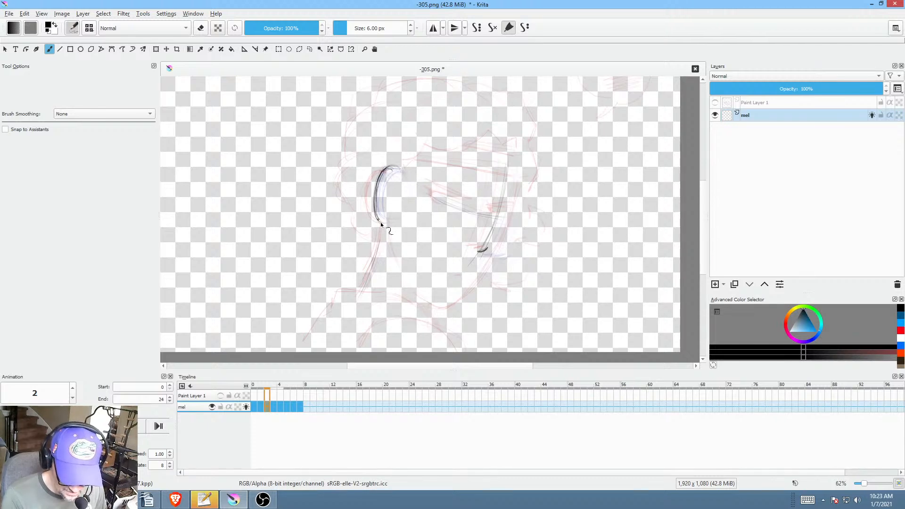
key(Left)
key(Right)
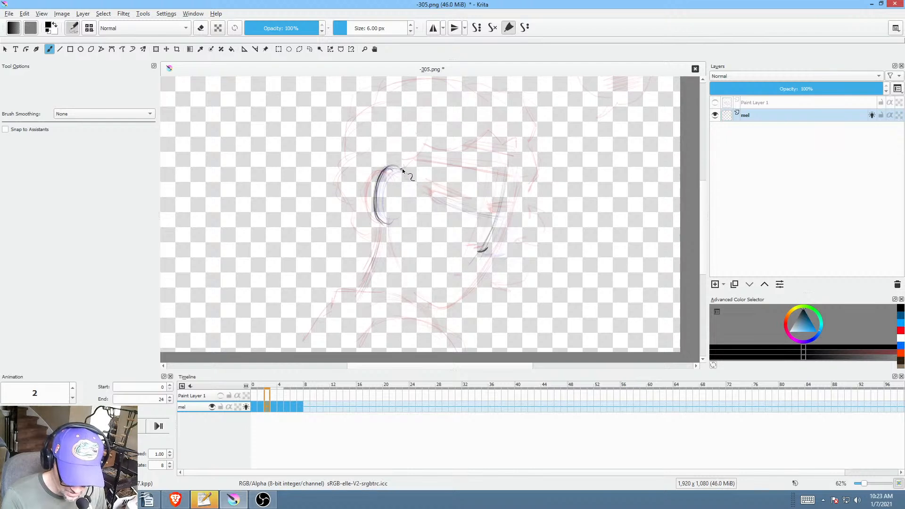
key(Left)
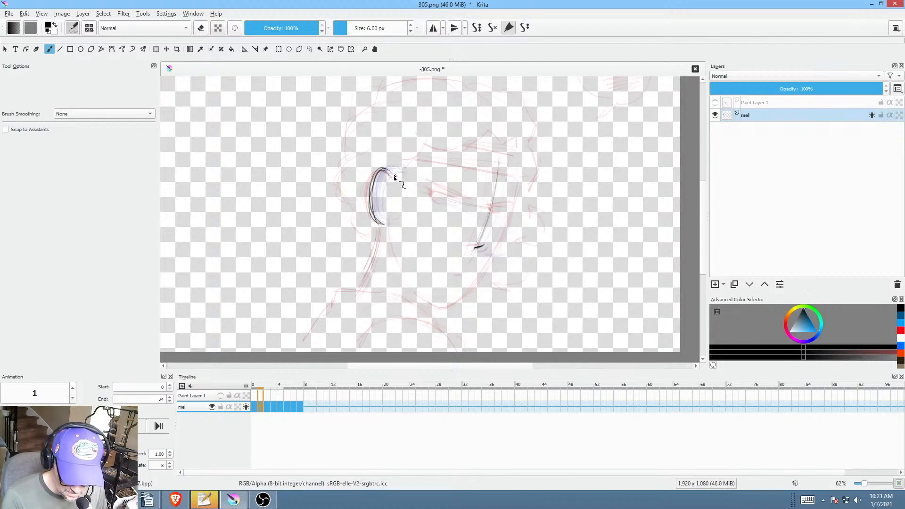
key(Right)
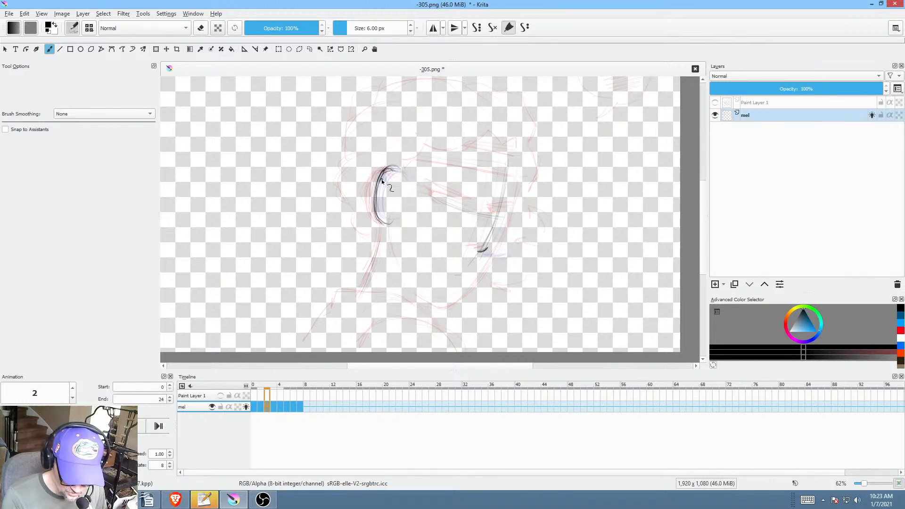
Step: Compare the neighbouring ear positions and draw the in-between ear in black on frame 5
key(Right)
key(Right)
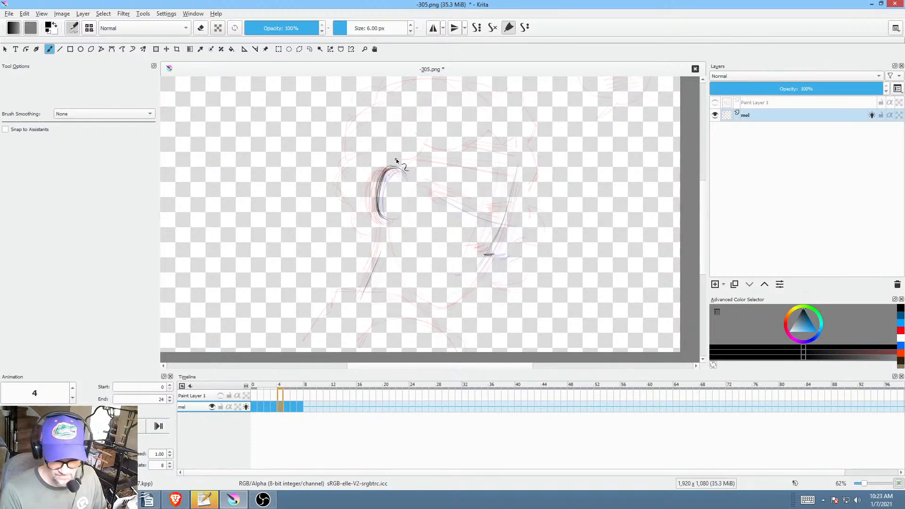
key(Right)
key(Left)
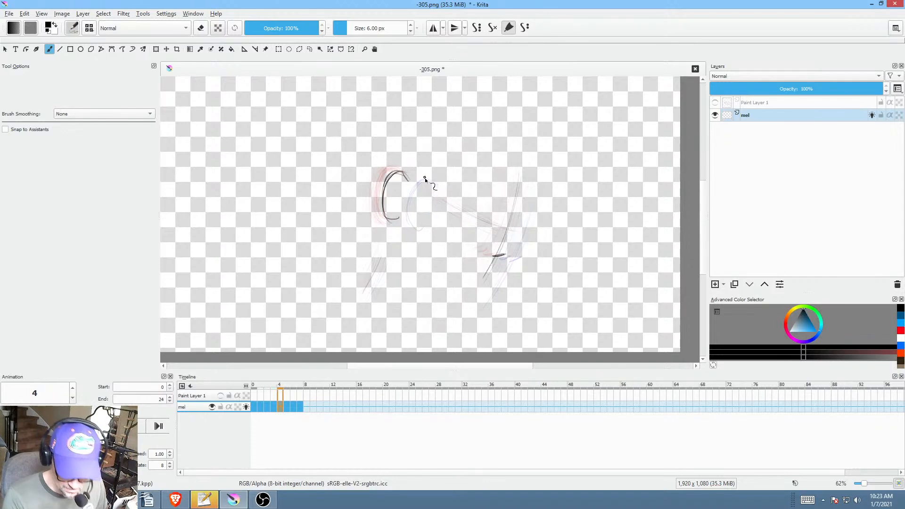
key(Right)
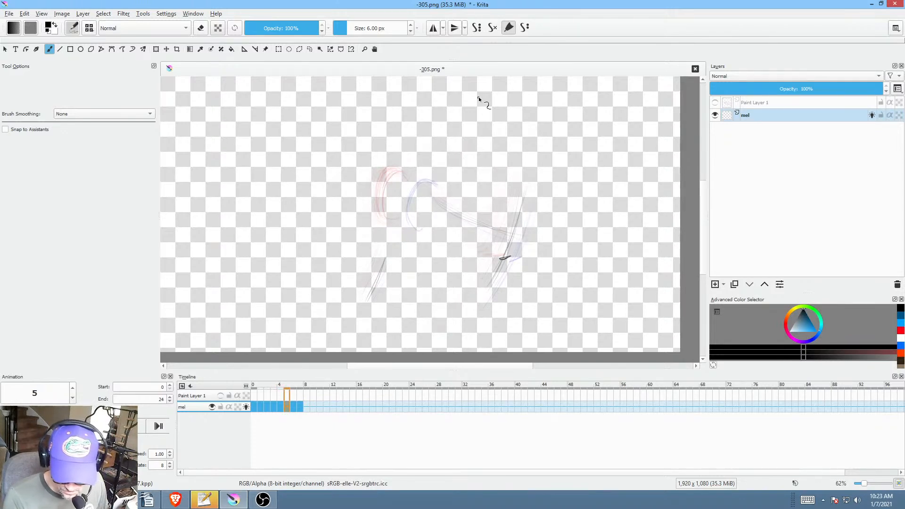
key(Right)
key(Right)
key(Left)
key(Left)
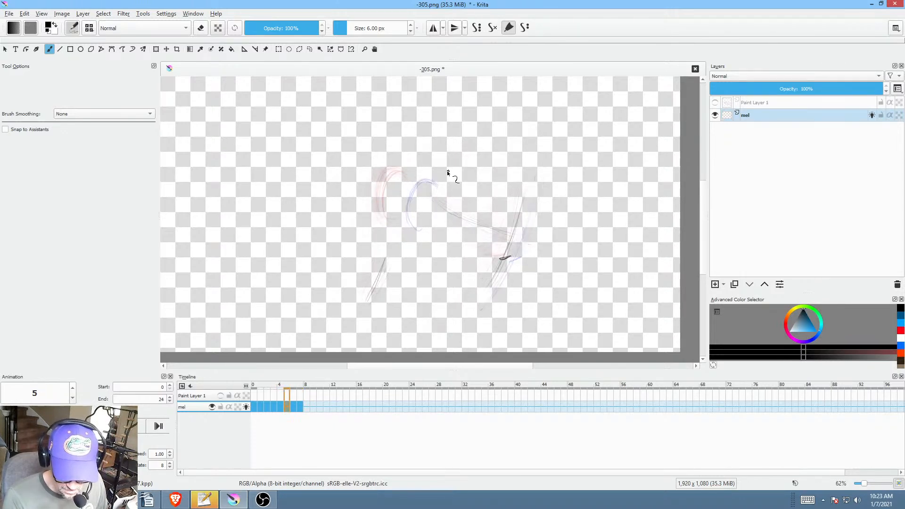
key(Left)
key(Right)
key(Left)
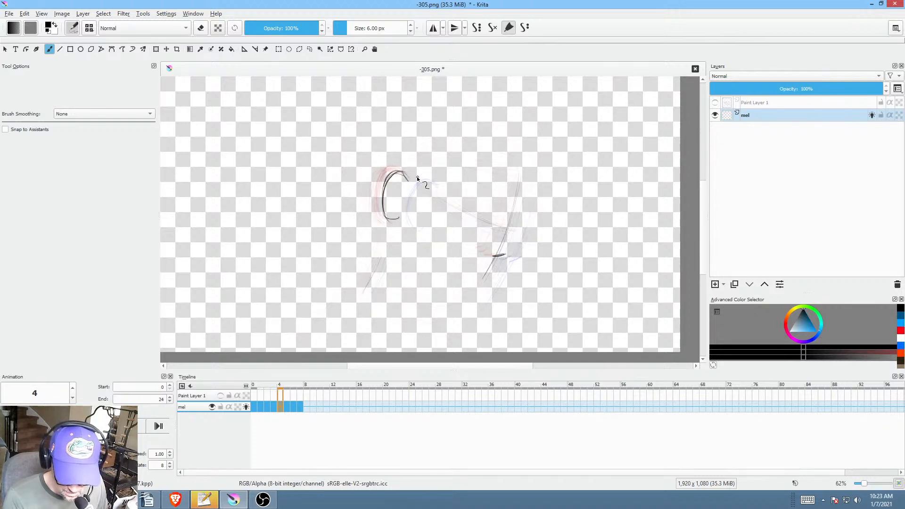
key(Right)
drag(394, 189, 414, 186)
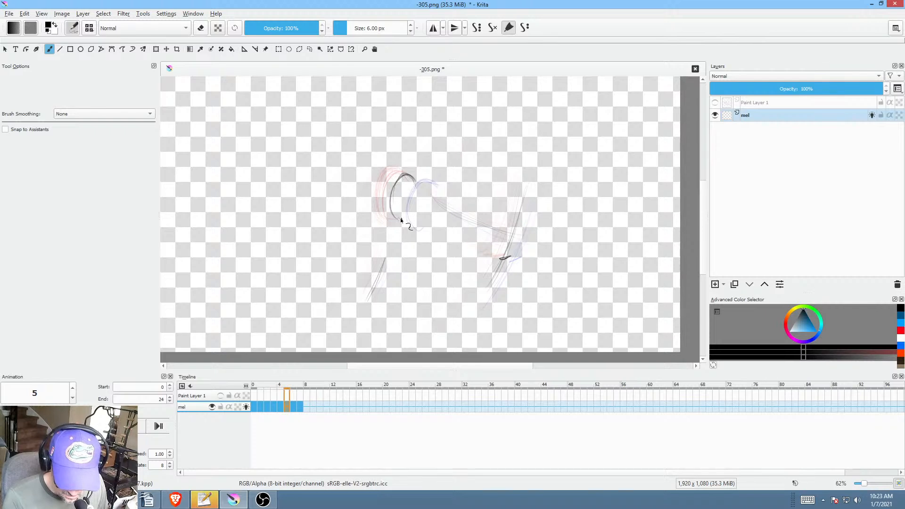
Step: Draw the in-between ear in black on frame 6, and strengthen the ear outline on frame 5
key(Right)
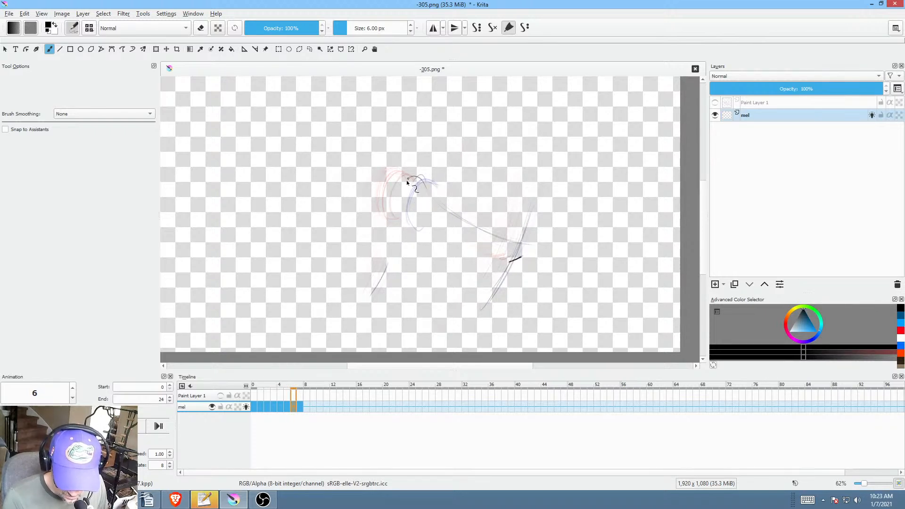
mouse_move(407, 182)
mouse_down()
mouse_move(432, 193)
mouse_move(406, 190)
mouse_move(428, 183)
mouse_move(402, 217)
mouse_move(422, 175)
mouse_move(398, 215)
mouse_up()
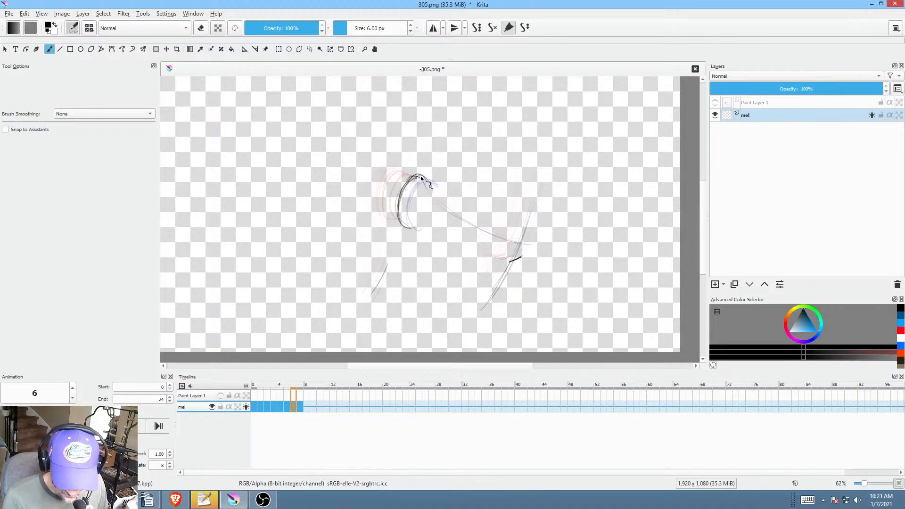
drag(427, 183, 432, 191)
key(Left)
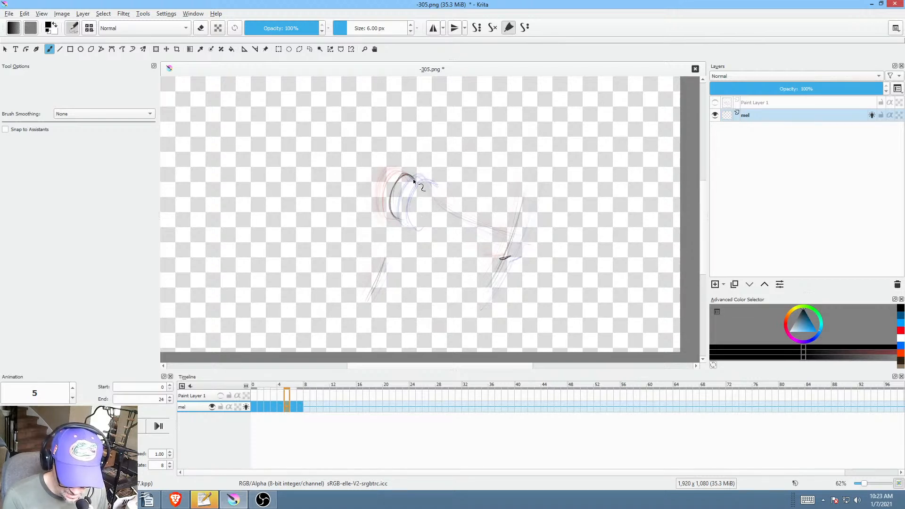
mouse_move(399, 222)
mouse_down()
mouse_move(393, 190)
mouse_move(405, 220)
mouse_up()
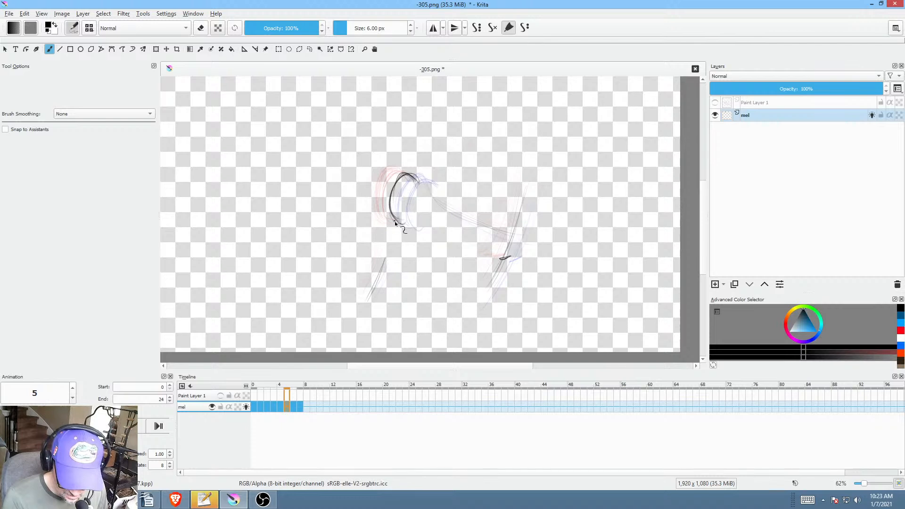
Step: Flip back and forth through frames 0 to 7 to examine the ear's movement across the head turn
key(Left)
key(Left)
key(Left)
key(Left)
key(Left)
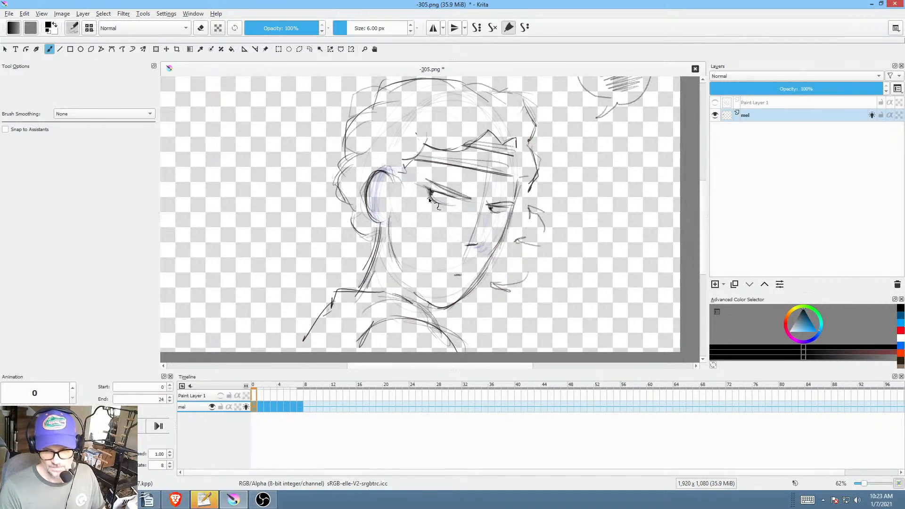
key(Right)
key(Right)
key(Left)
key(Left)
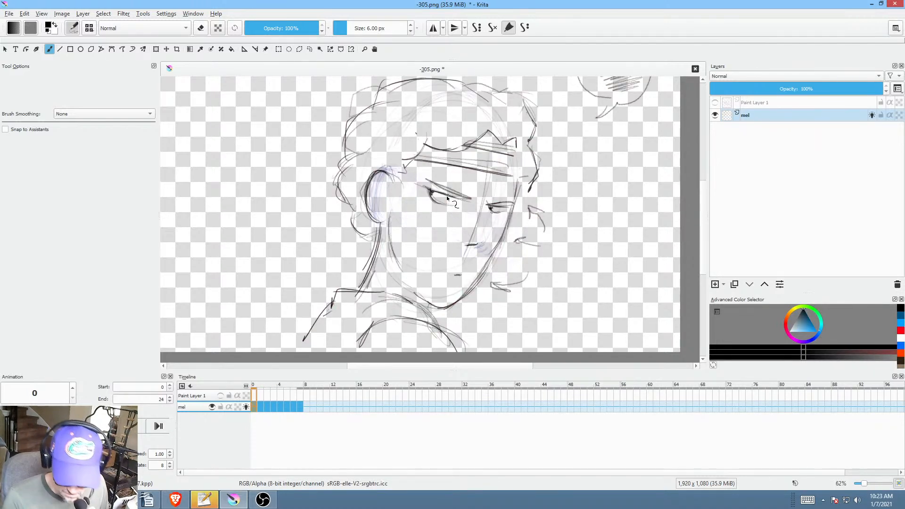
key(Right)
key(Right)
key(Right)
key(Right)
key(Right)
key(Right)
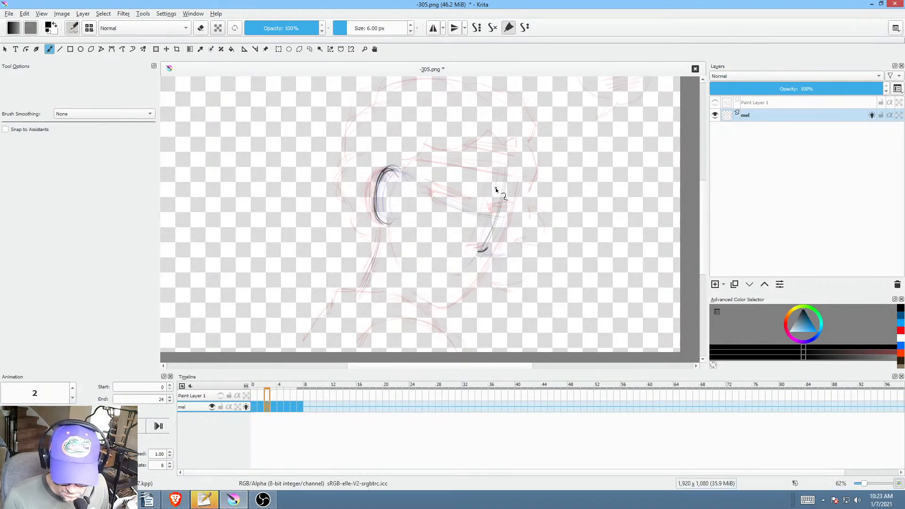
key(Right)
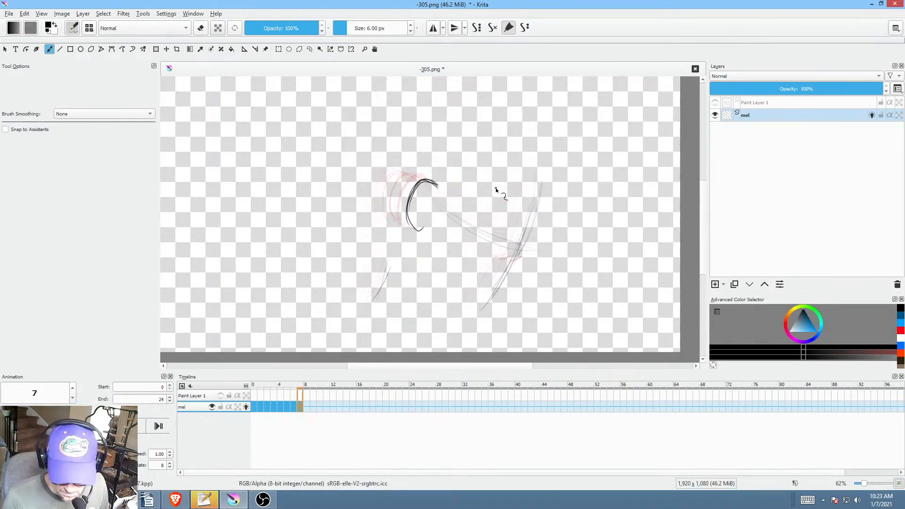
Step: Flip back and forth through frames 2 to 7 to compare the nose mark's position from frame to frame
key(Left)
key(Left)
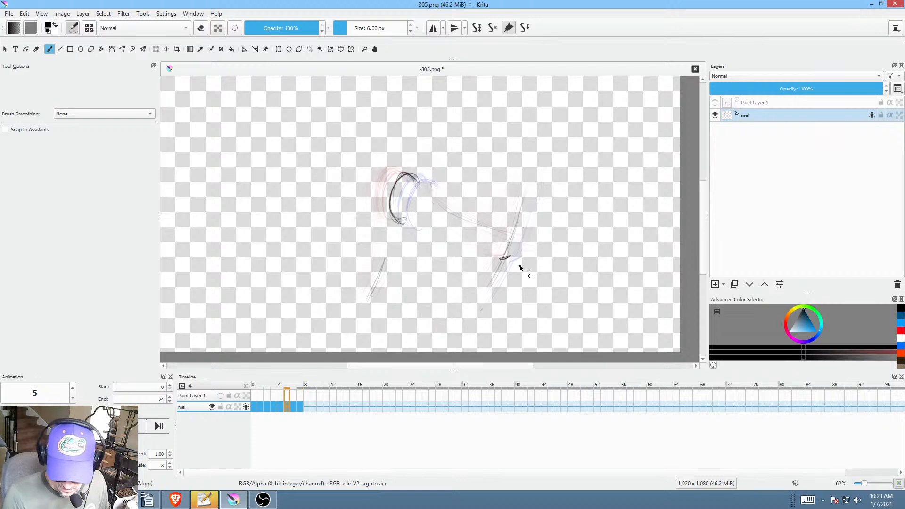
key(Left)
key(Left)
key(Left)
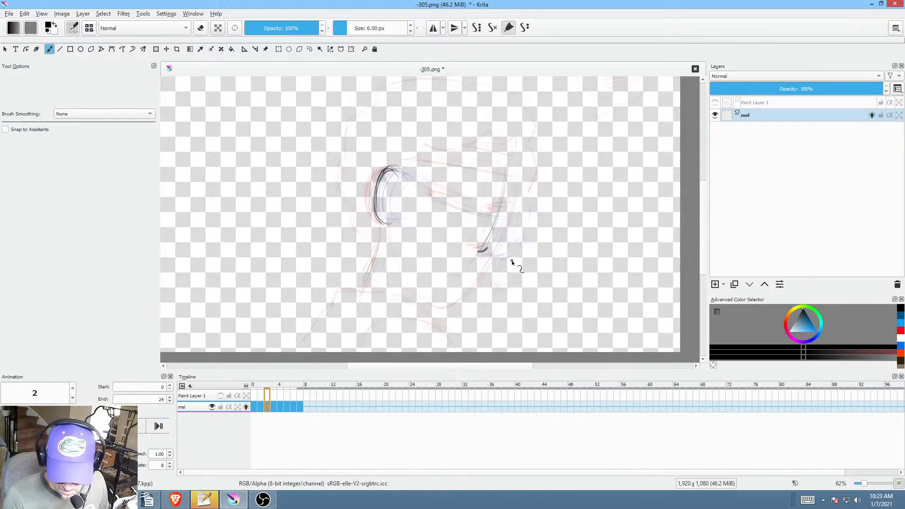
key(Right)
key(Right)
key(Right)
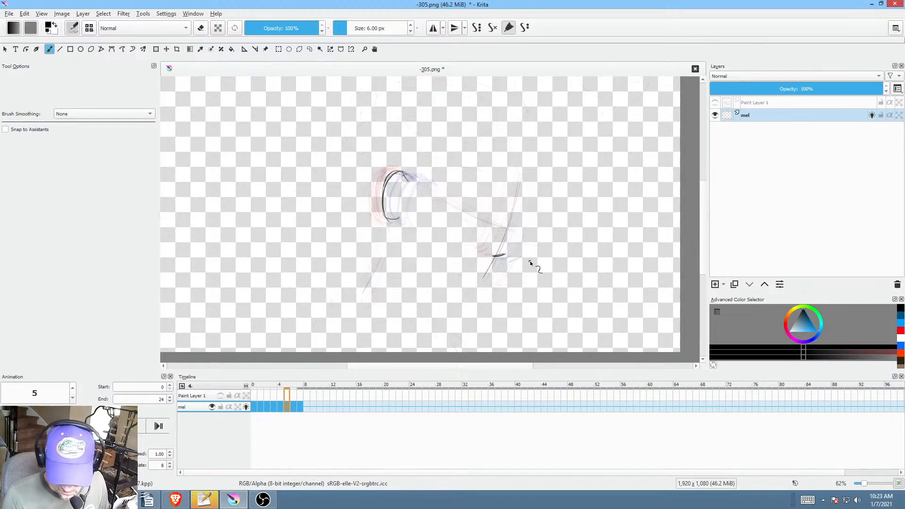
key(Right)
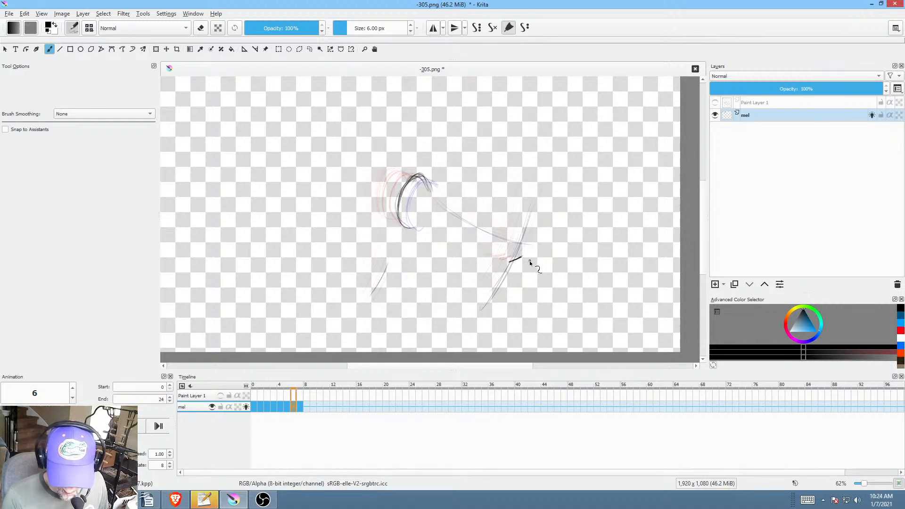
key(Right)
key(Left)
key(Left)
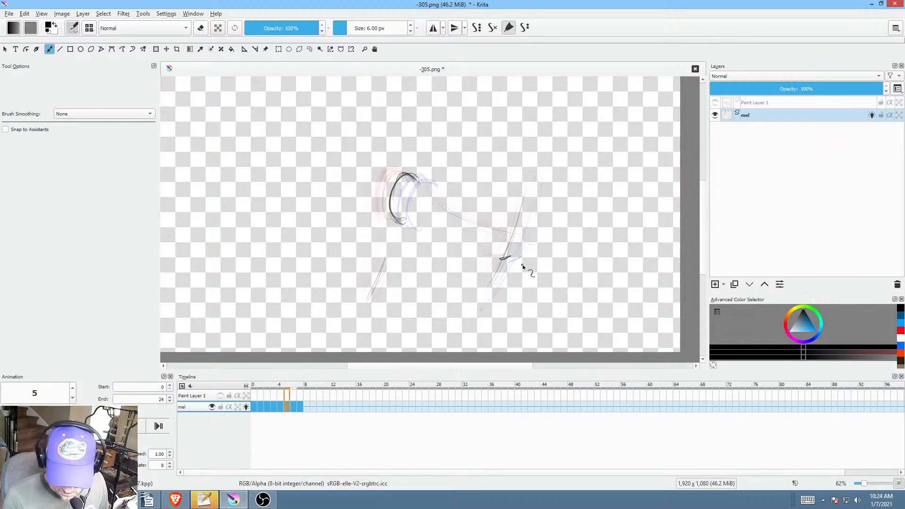
key(Right)
key(Right)
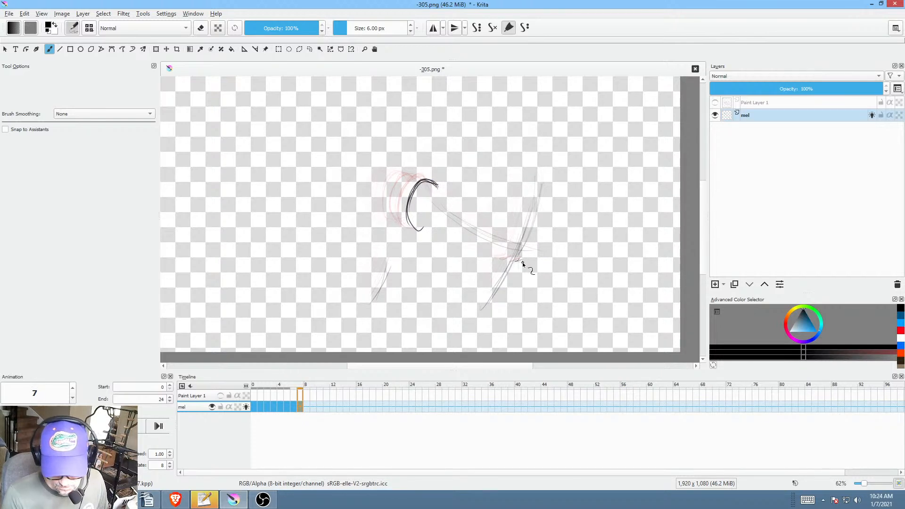
key(Left)
key(Left)
key(Left)
key(Left)
key(Left)
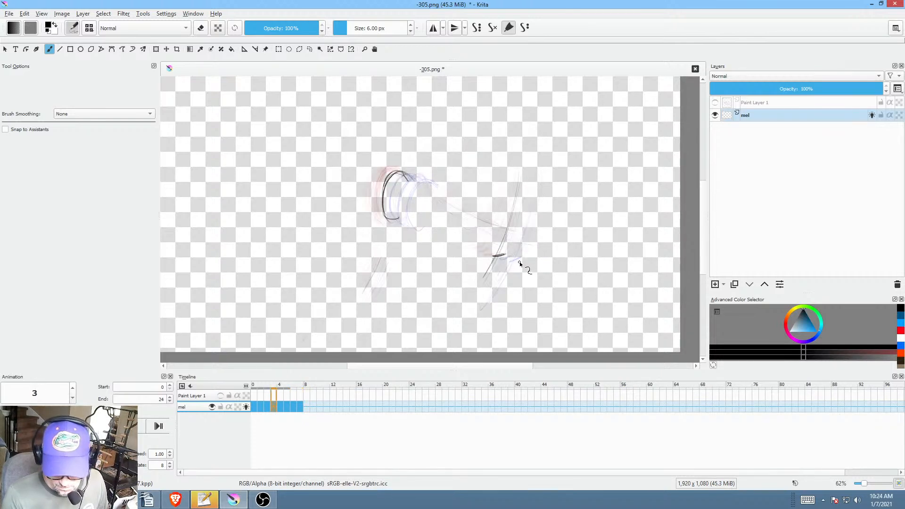
key(Left)
key(Right)
key(Right)
key(Right)
key(Right)
key(Right)
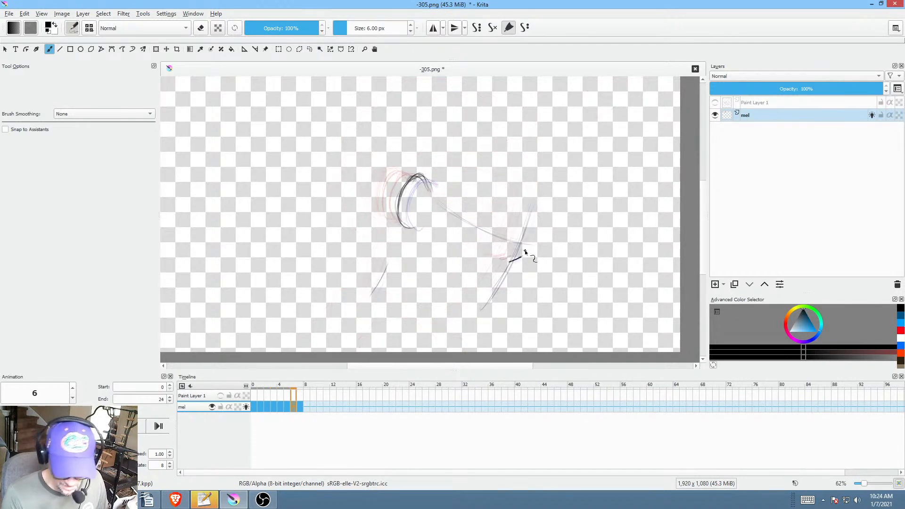
key(Left)
key(Left)
key(Left)
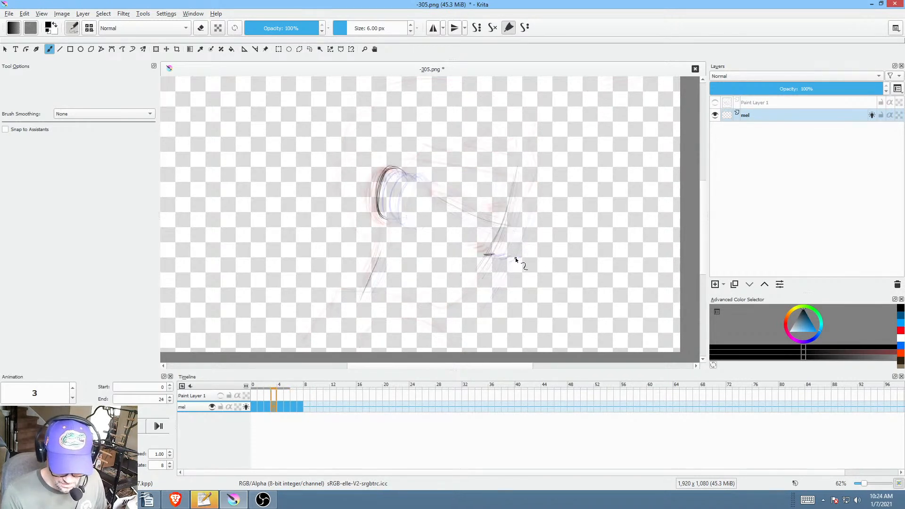
Step: Erase the nose marks from frames 3, 4, 5 and 6
key(e)
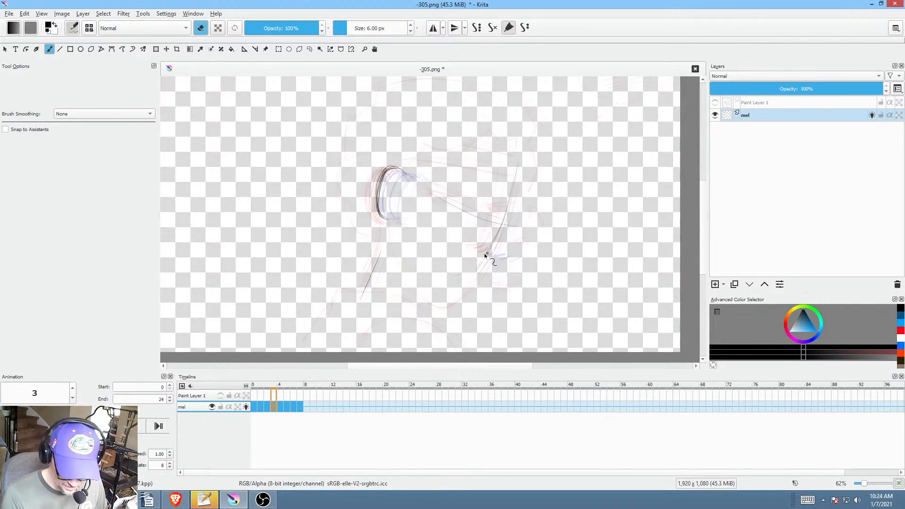
key(p)
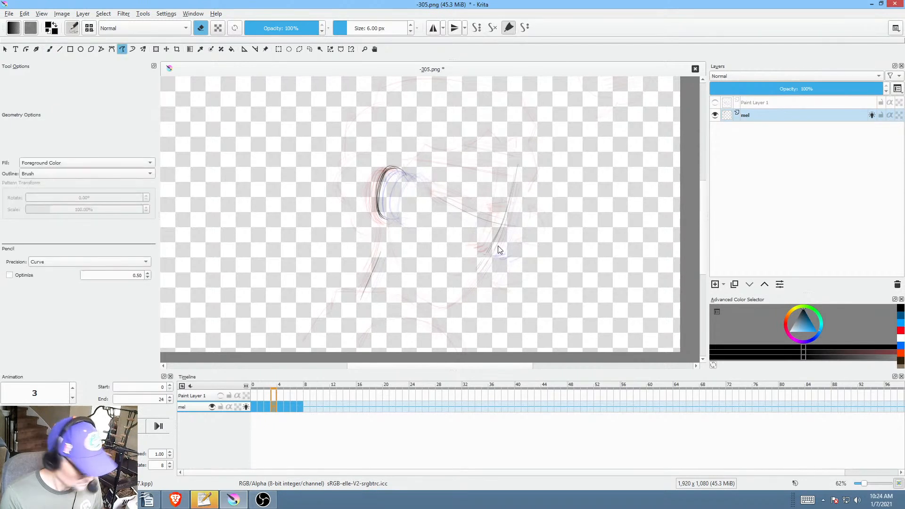
key(Right)
key(Right)
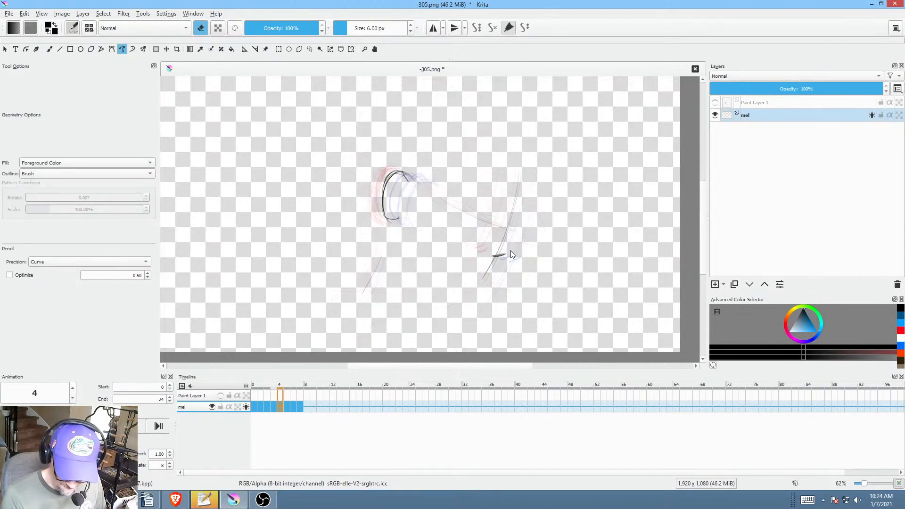
key(Right)
key(Right)
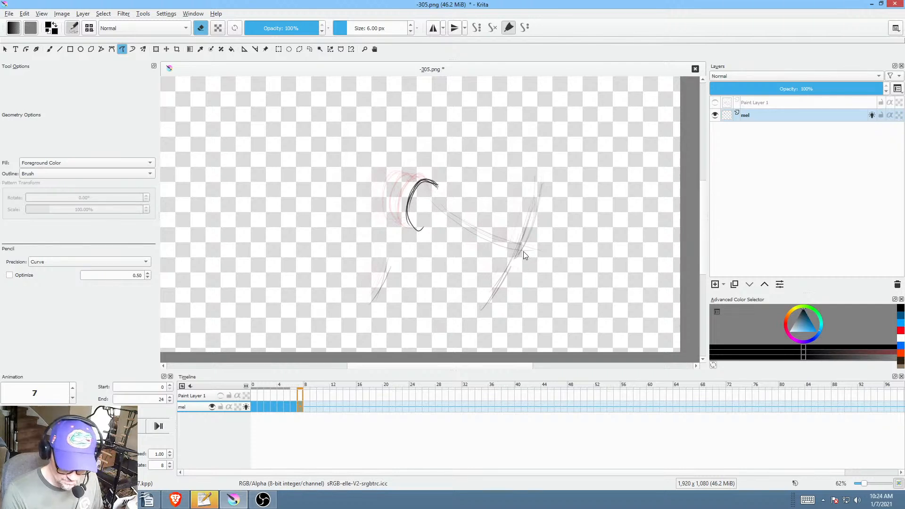
Step: Extend the face contour up towards the forehead on frame 7, and draw the front edge of the ear
key(e)
key(b)
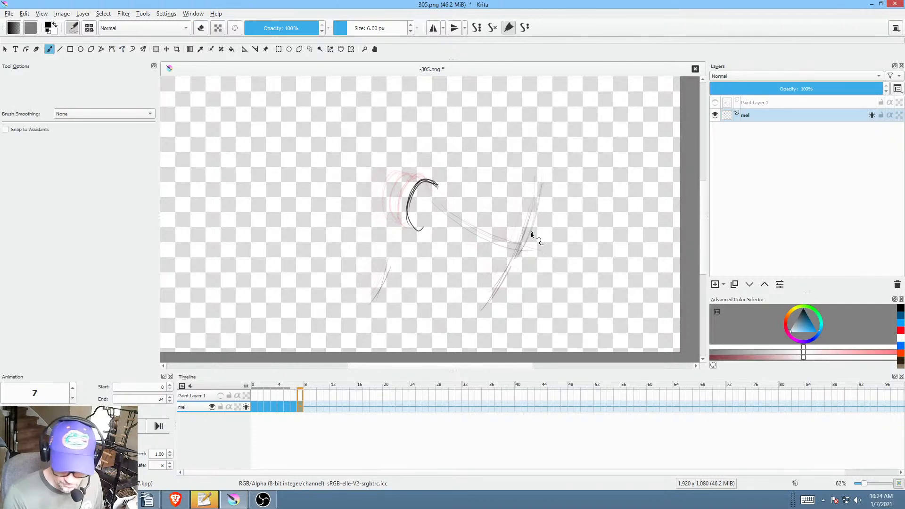
drag(539, 144, 521, 248)
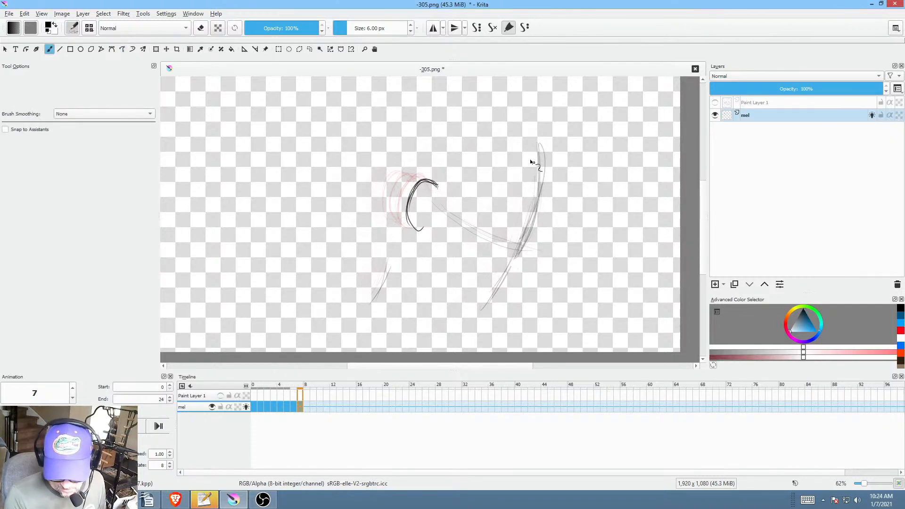
mouse_move(438, 179)
mouse_down()
mouse_move(408, 203)
mouse_move(420, 230)
mouse_up()
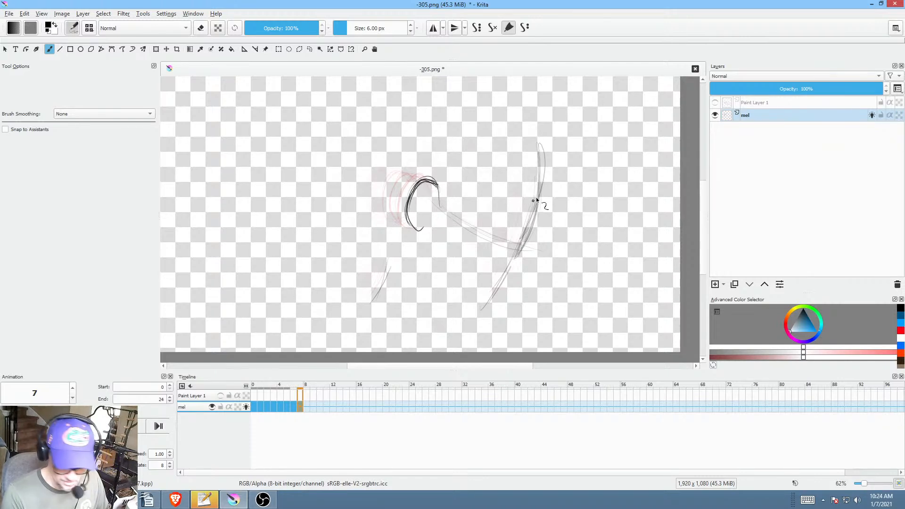
Step: Flip through frames 0 to 7 to compare the ear and face contour against the original head drawing
key(Left)
key(Left)
key(Left)
key(Left)
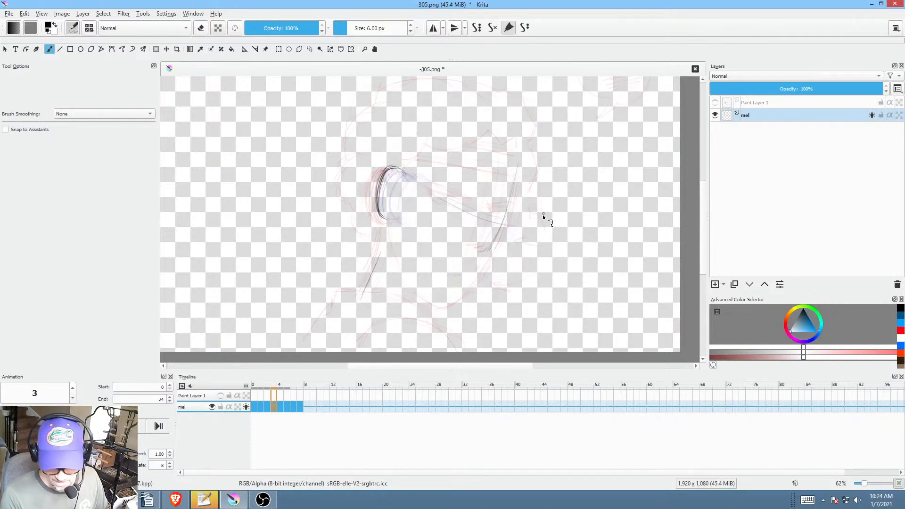
key(Right)
key(Right)
key(Right)
key(Right)
key(Left)
key(Left)
key(Left)
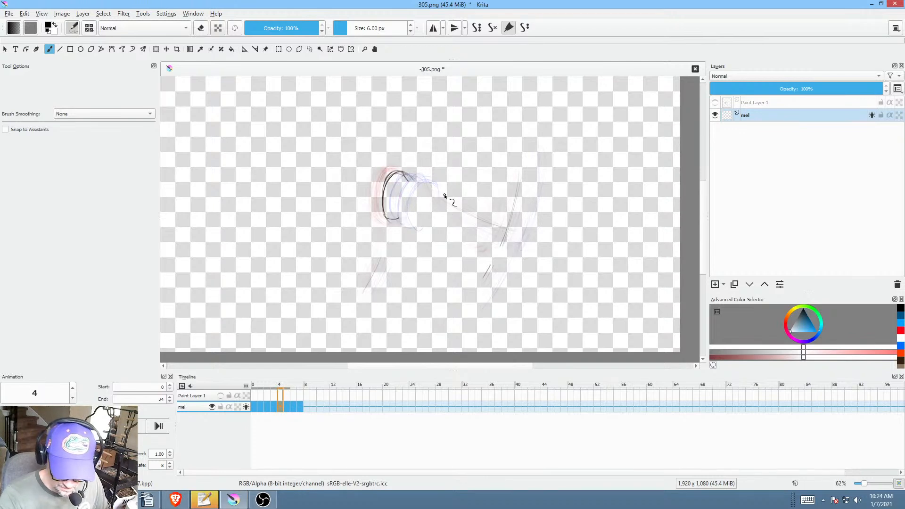
key(Left)
key(Left)
key(Left)
key(Left)
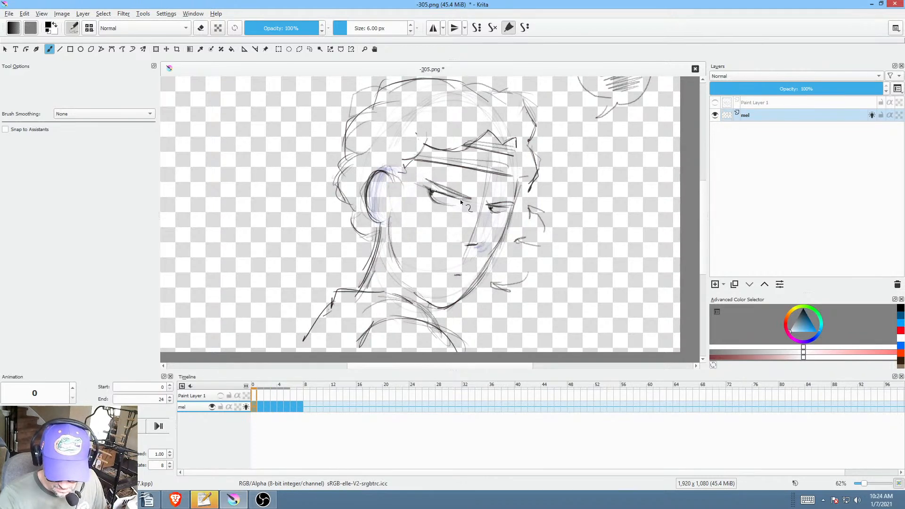
key(Right)
key(Right)
key(Right)
key(Right)
key(Right)
key(Right)
key(Right)
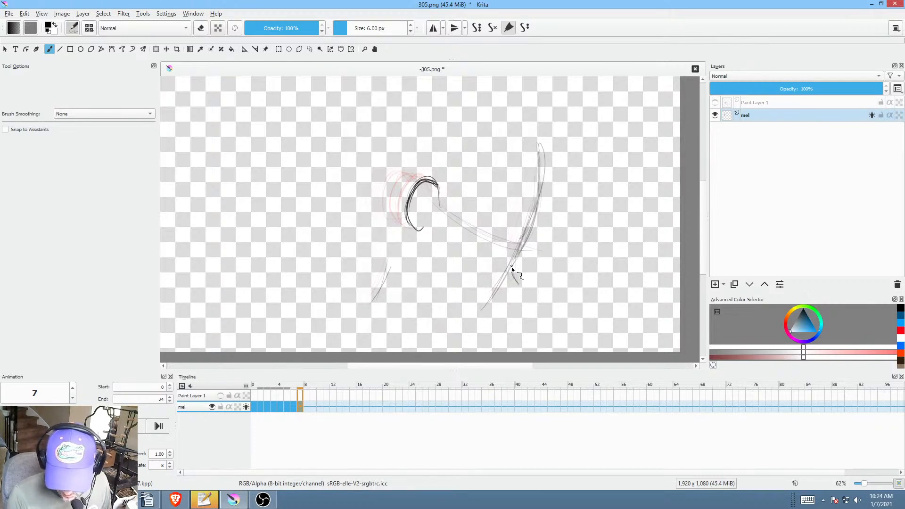
Step: Draw the far cheek bump and the curve down to the chin on frame 7, and darken the lower line
drag(515, 287, 478, 323)
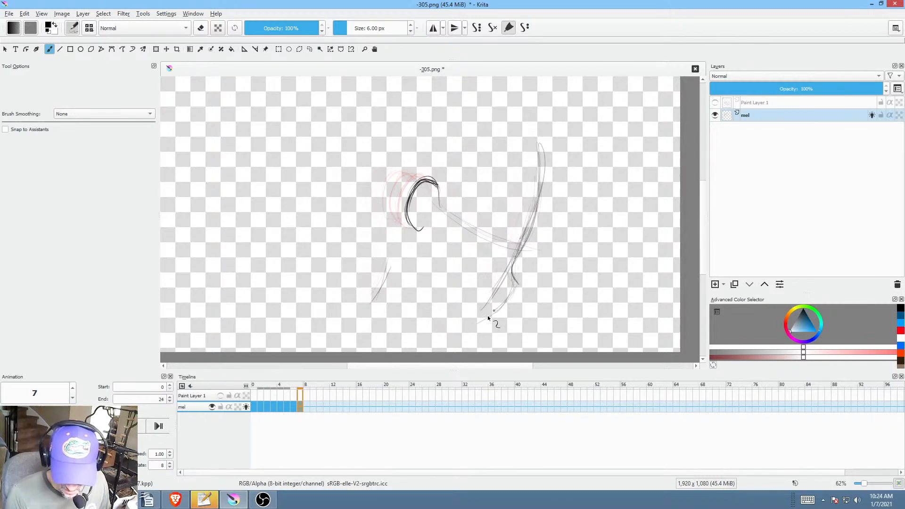
drag(518, 252, 504, 301)
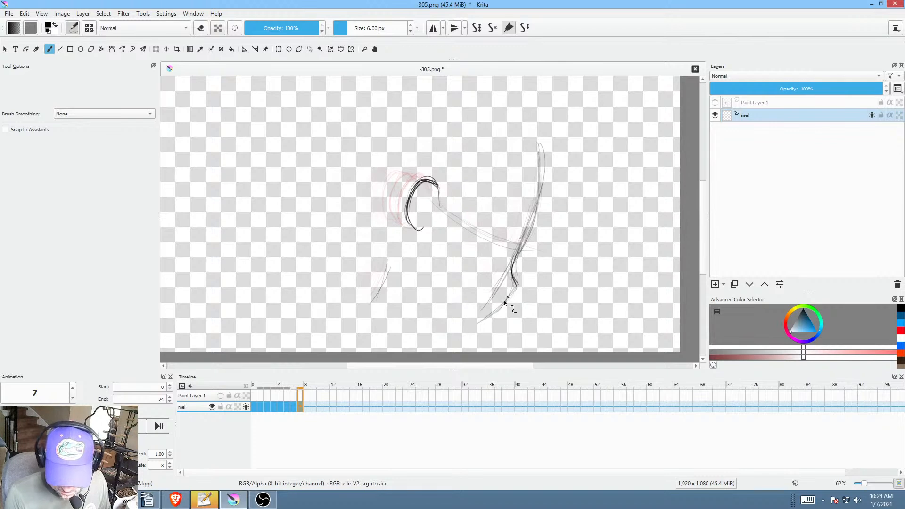
drag(525, 259, 556, 227)
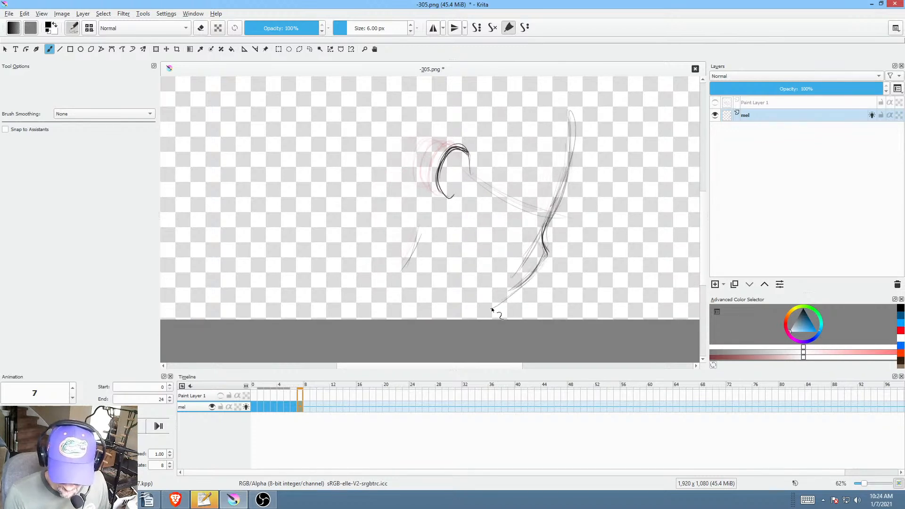
mouse_move(491, 307)
mouse_down()
mouse_move(539, 274)
mouse_move(526, 282)
mouse_up()
drag(493, 308, 533, 280)
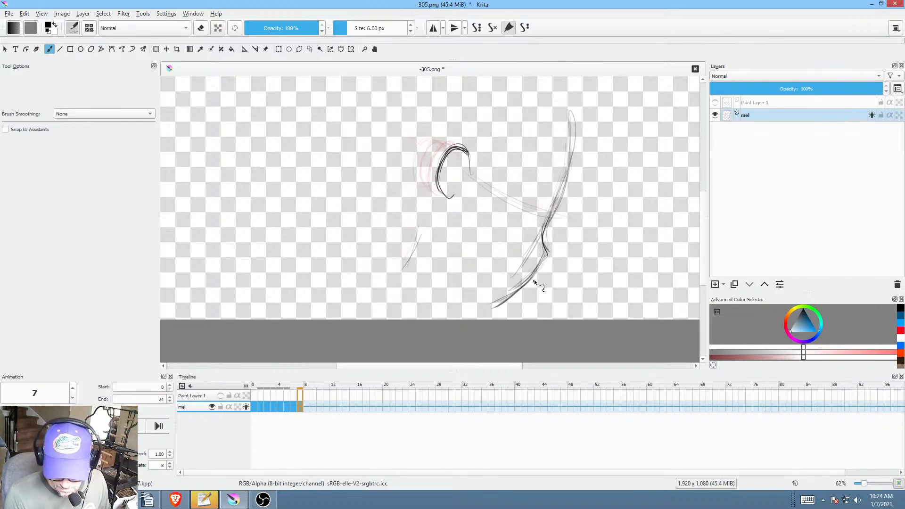
key(Left)
key(Right)
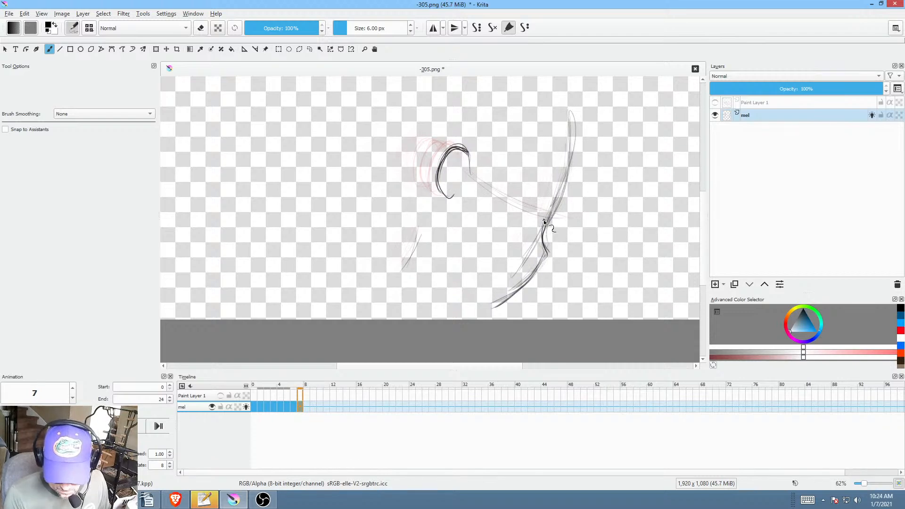
Step: Draw the in-between cheek and jaw contour on frame 6, following the onion skin of frame 7
key(Left)
drag(542, 241, 544, 217)
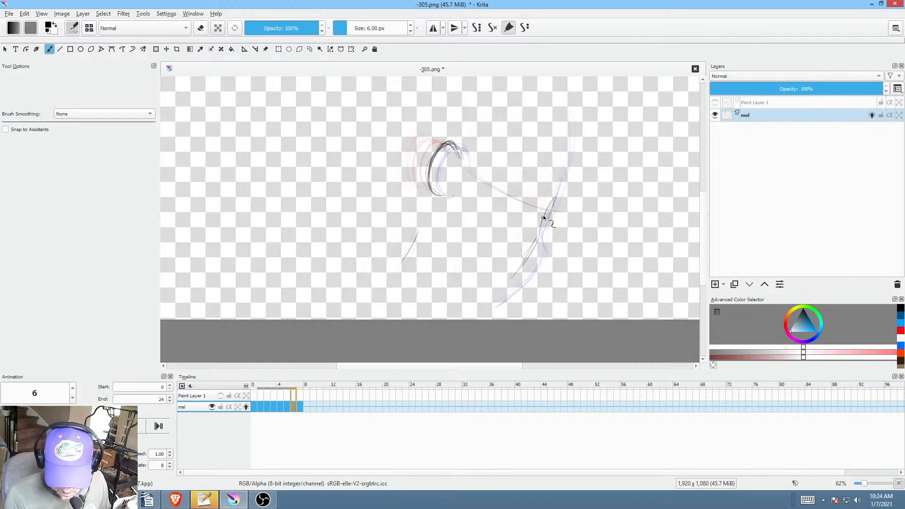
drag(521, 290, 534, 259)
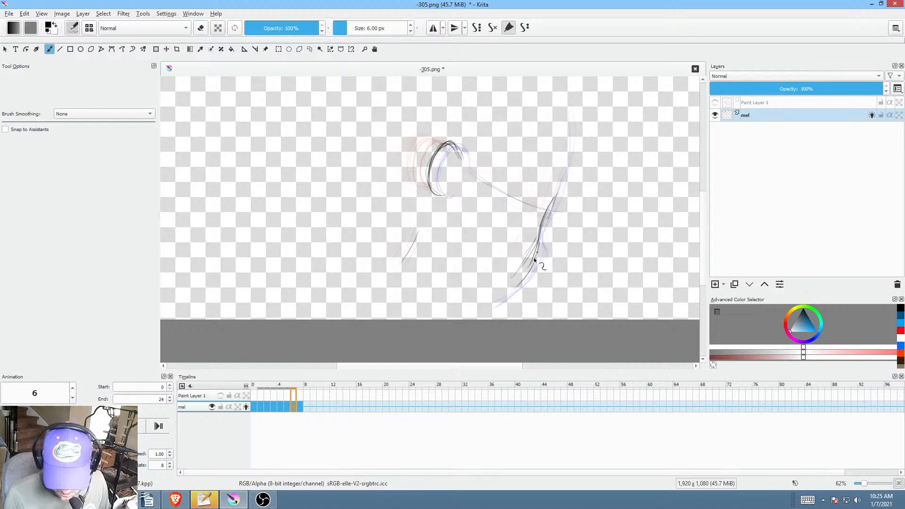
Step: Draw the far face contour from brow to jaw on frame 5, and reinforce it on frame 4
key(Left)
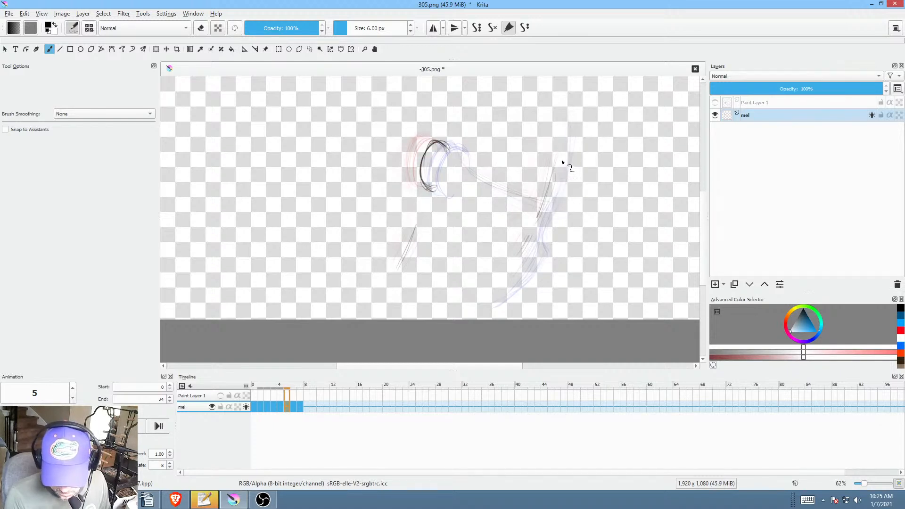
drag(562, 162, 526, 255)
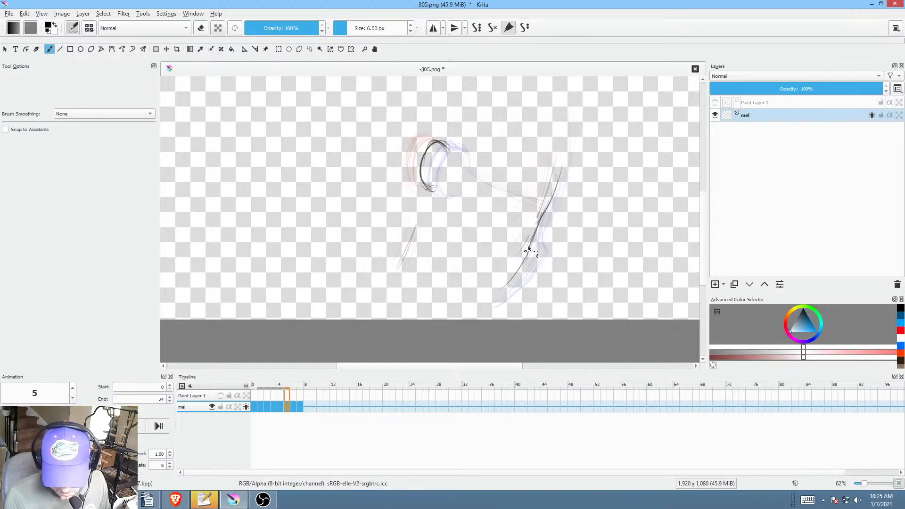
key(Left)
drag(546, 157, 514, 251)
drag(538, 202, 511, 261)
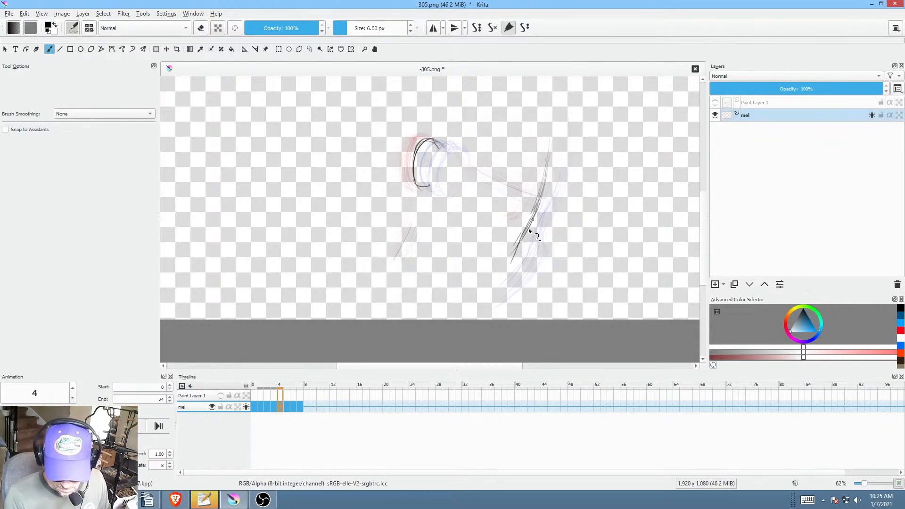
Step: Flip back and forth through the early frames to examine the nose placement and face contour
key(Left)
key(Left)
key(Left)
key(Left)
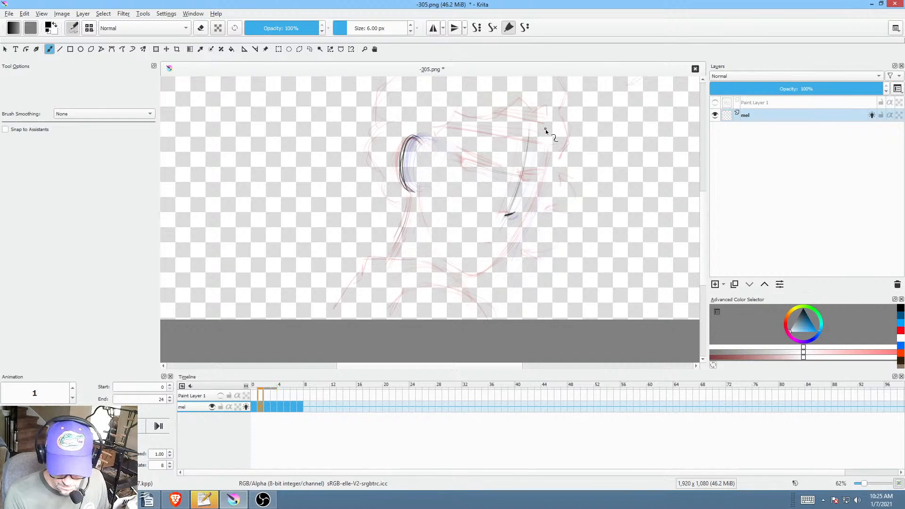
key(Right)
key(Right)
key(Right)
key(Right)
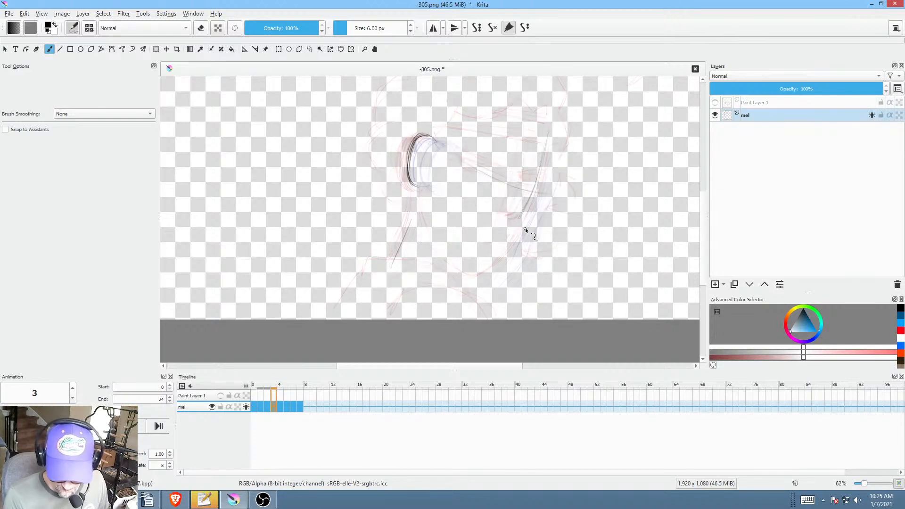
key(Left)
key(Left)
Step: Draw new nose marks beside the face contour on frames 4 and 5, and extend the jaw line on frame 4
key(Right)
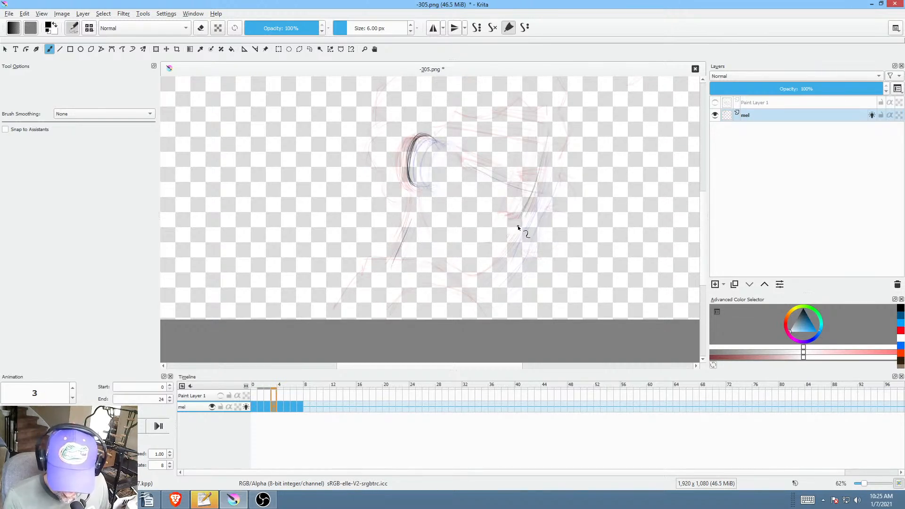
key(Right)
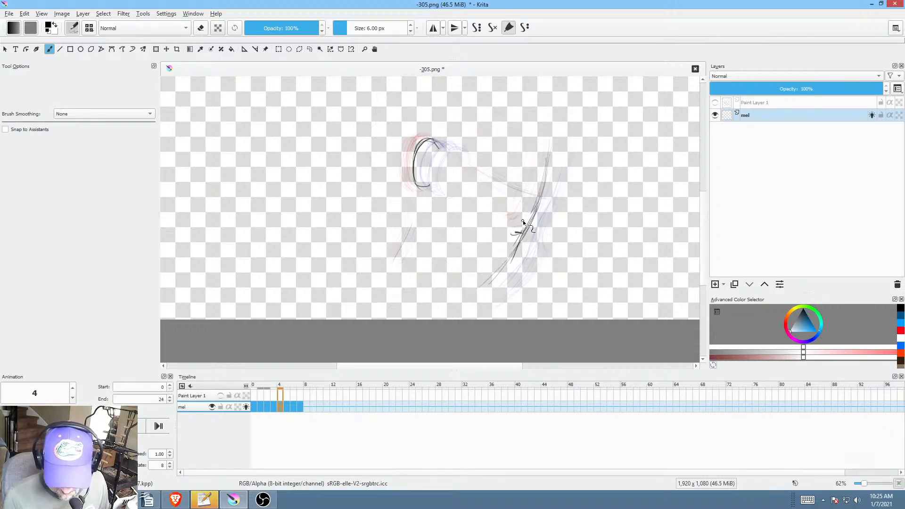
key(Right)
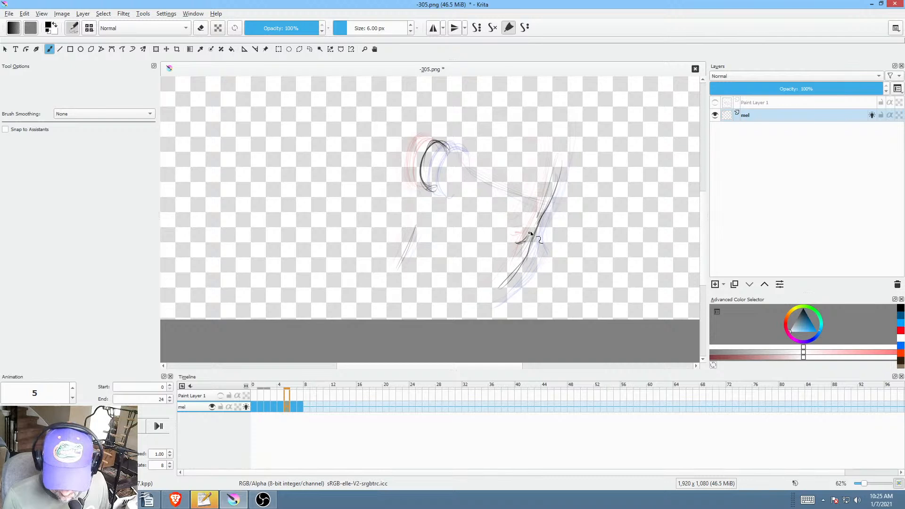
Step: Draw a short nose mark beside the face contour on frame 6
key(Right)
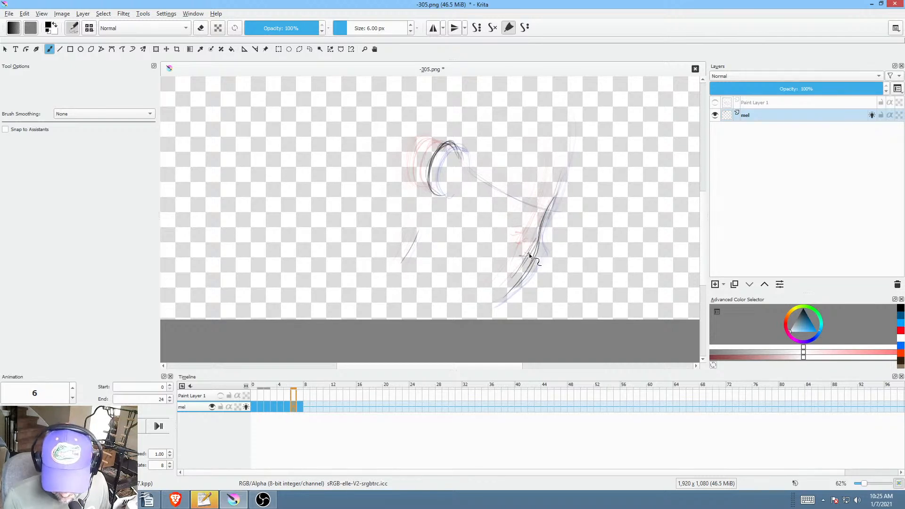
key(Right)
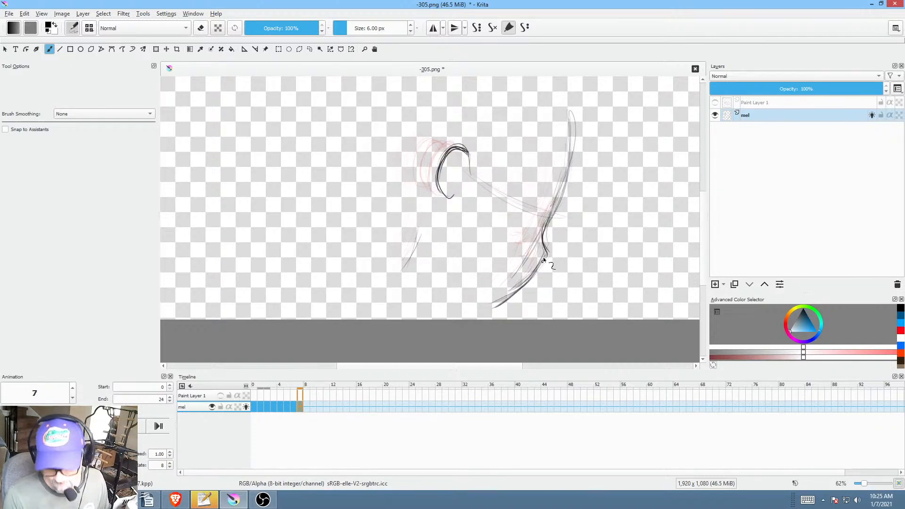
Step: Flip back and forth through the head-turn frames to examine how the nose mark travels along the face contour
key(Left)
key(Left)
key(Left)
key(Left)
key(Left)
key(Left)
key(Left)
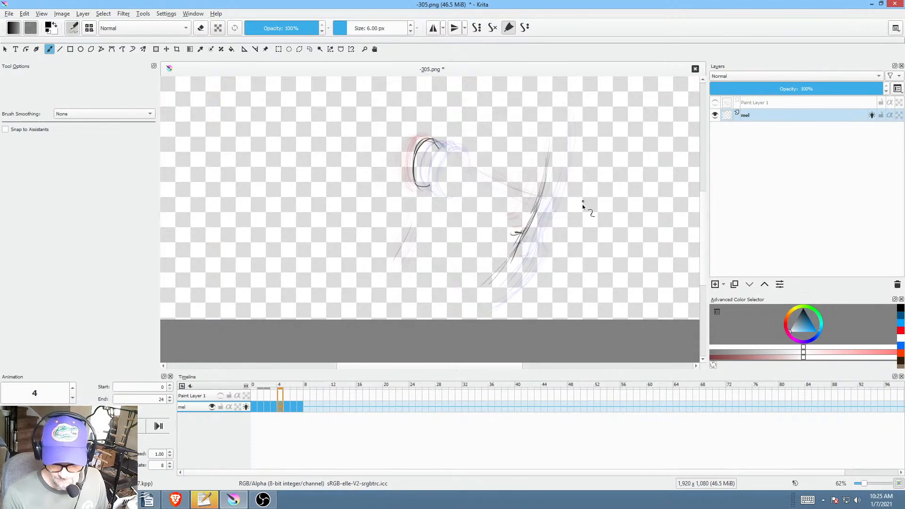
key(Right)
key(Right)
key(Right)
key(Right)
key(Right)
key(Right)
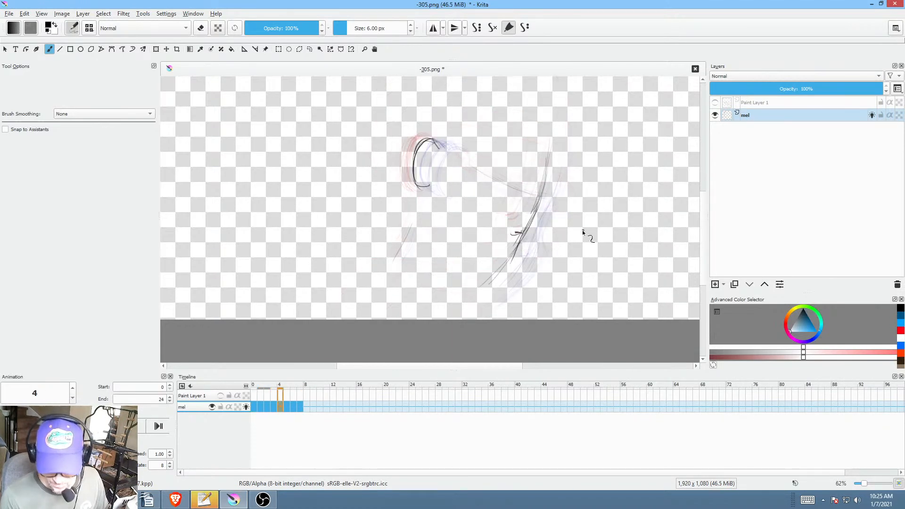
key(Right)
key(Left)
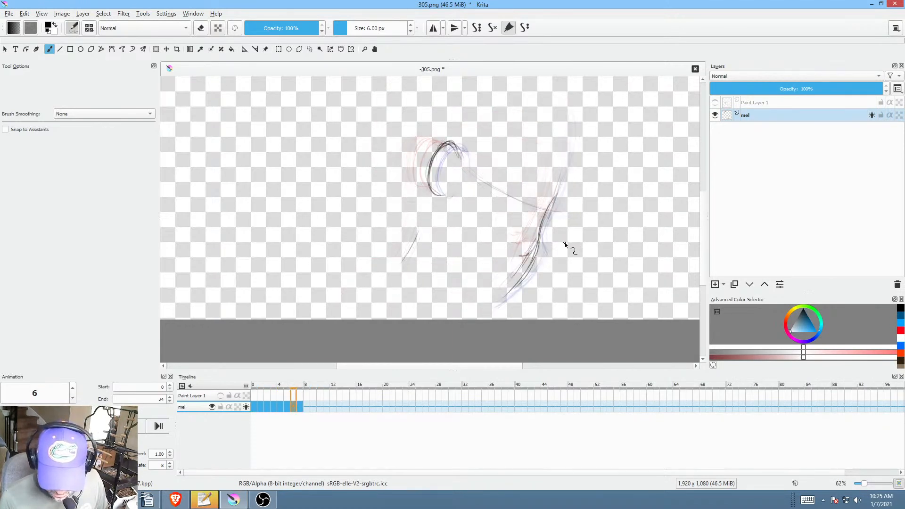
Step: Erase the nose marks beside the face contour on frame 5
key(Left)
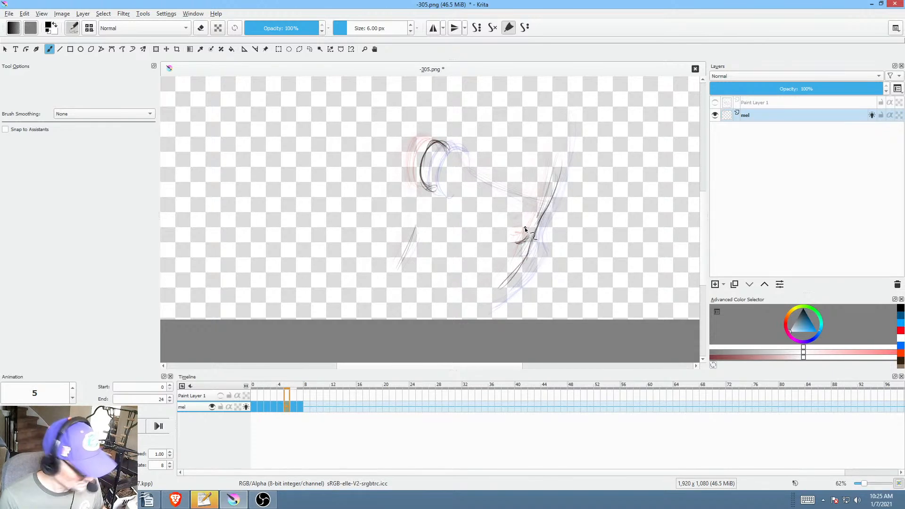
key(p)
key(e)
drag(528, 227, 539, 222)
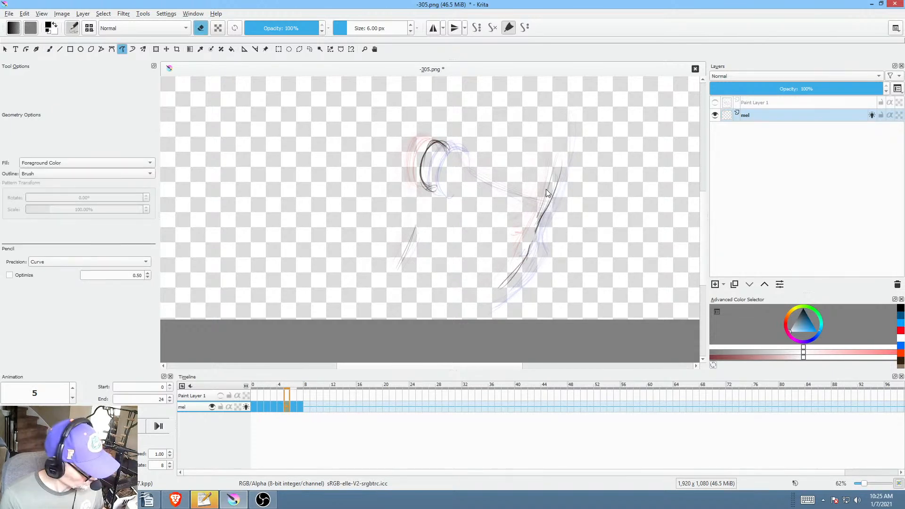
key(b)
key(e)
Step: Draw a new, lower nose mark just inside the face contour on frame 5, comparing it with the neighbouring frames
key(Left)
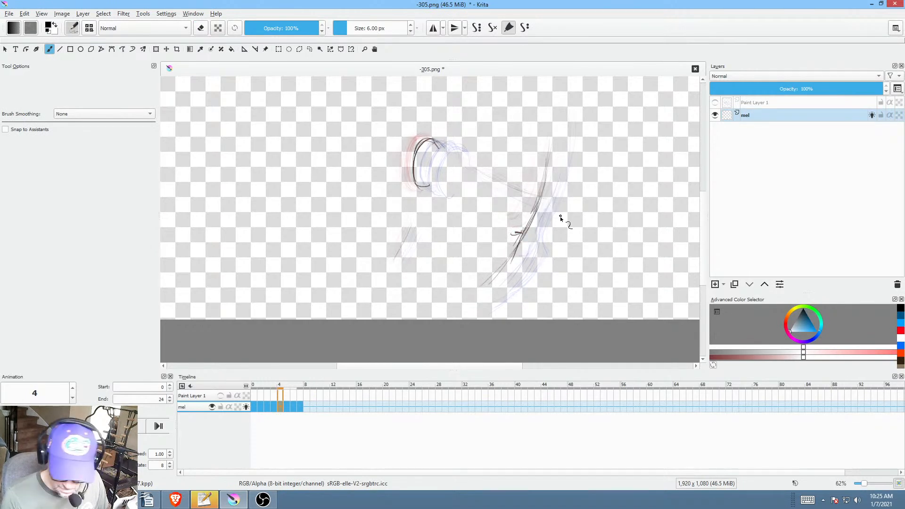
key(Left)
key(Left)
key(Right)
key(Right)
key(Right)
key(Right)
key(Right)
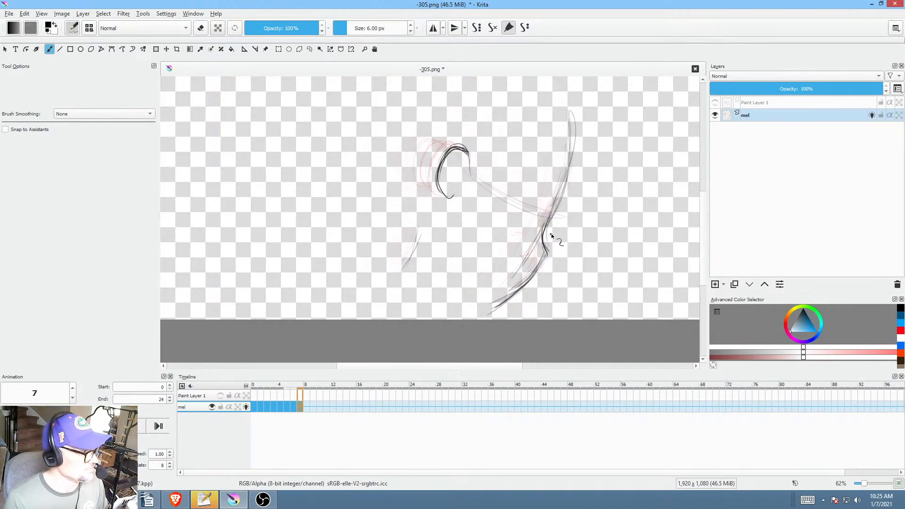
key(Left)
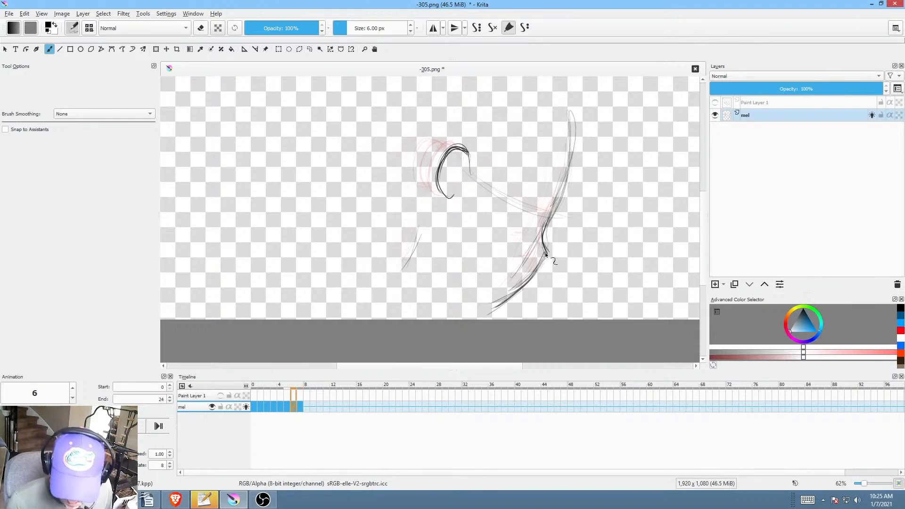
key(Left)
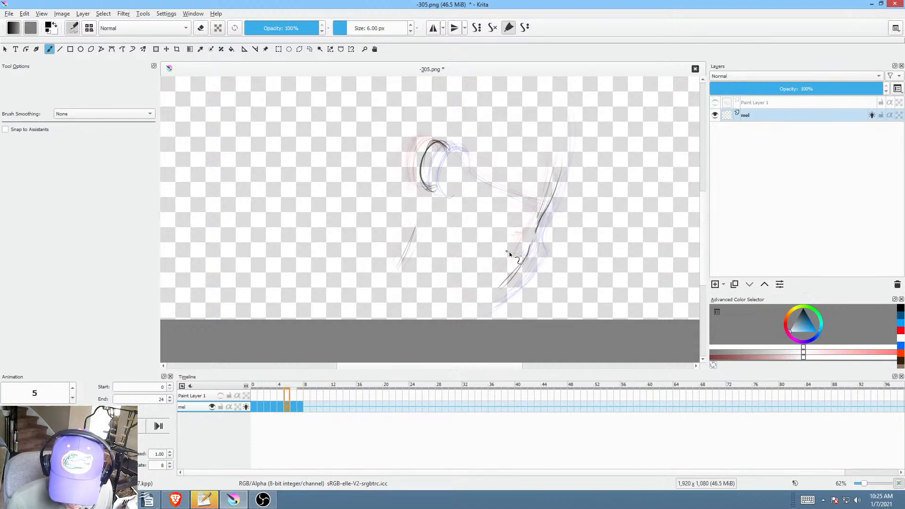
Step: Erase the old nose marks beside the face contour on frames 4 and 2, and return to the drawing brush
key(Left)
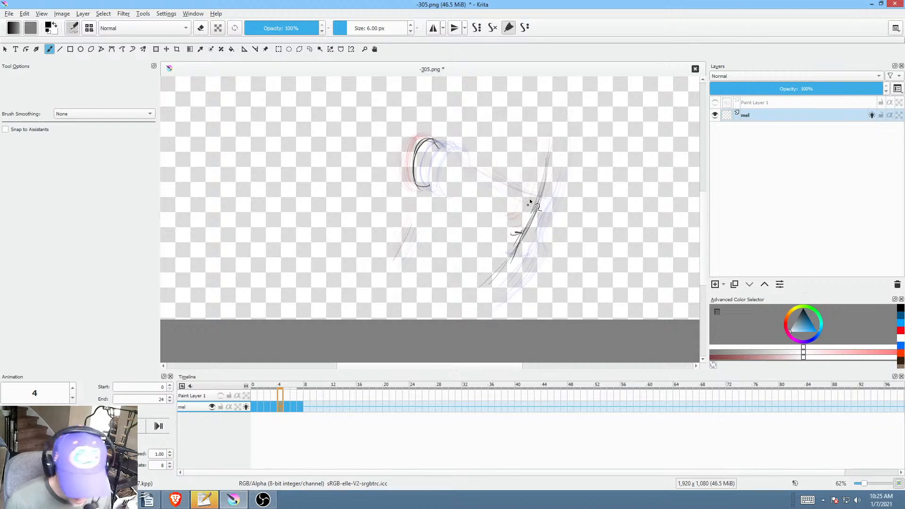
key(p)
key(e)
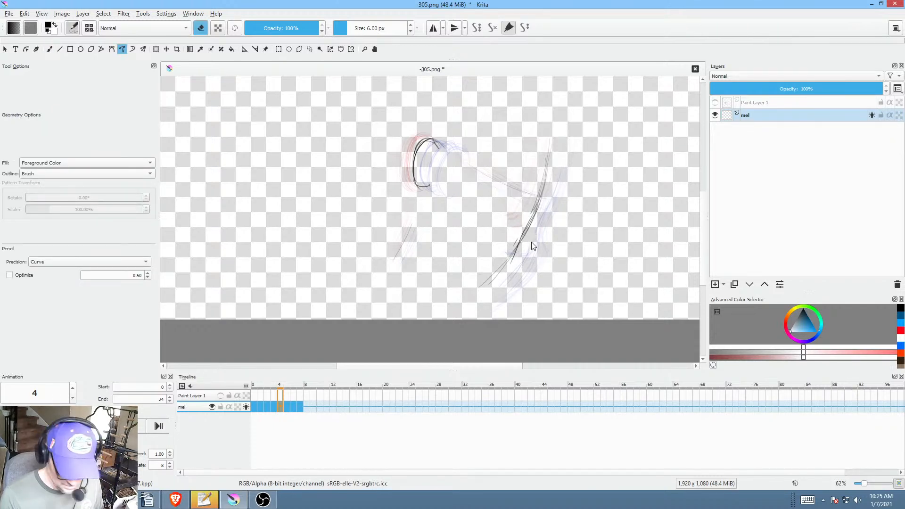
key(Left)
key(Left)
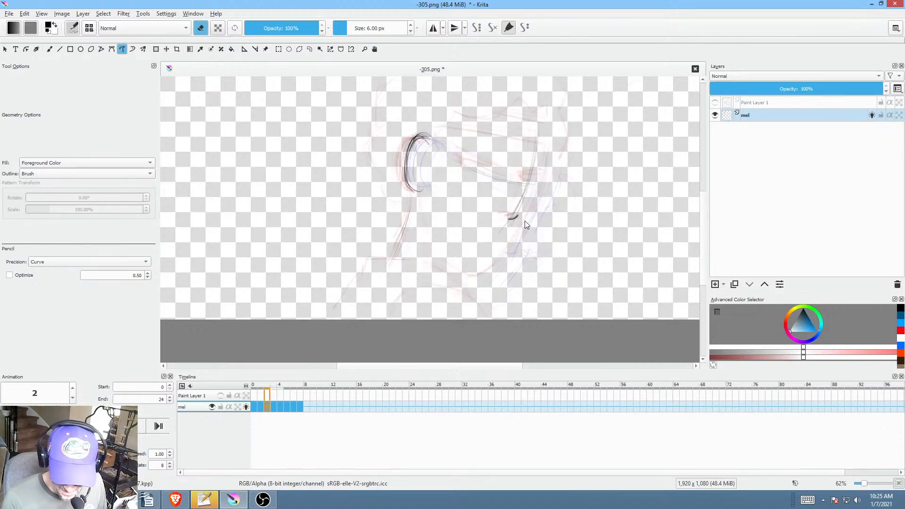
key(Left)
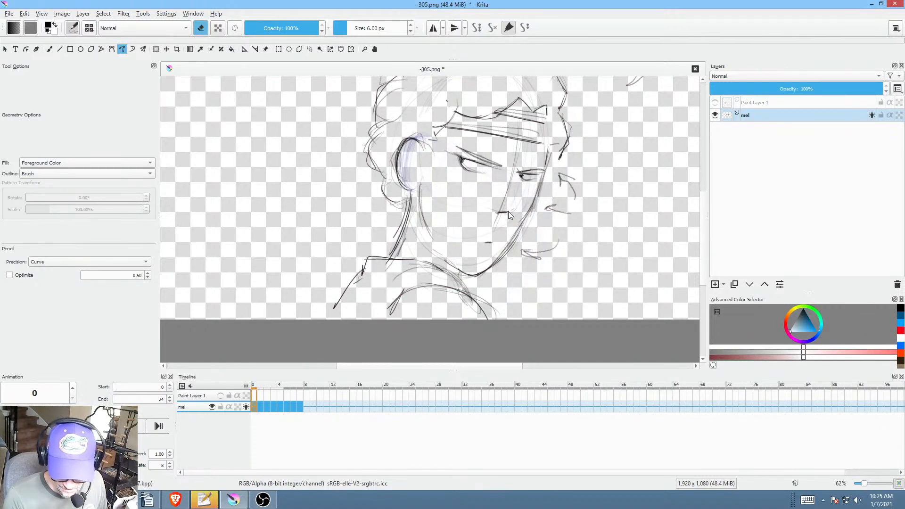
key(b)
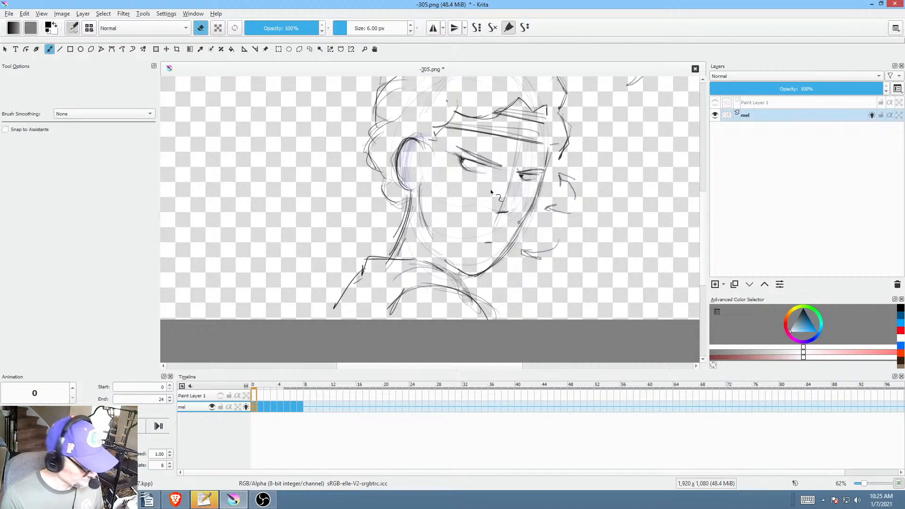
key(e)
Step: Draw a new nose mark at the lower end of the face's centre line on frame 1, following the onion skin of frame 0
key(Right)
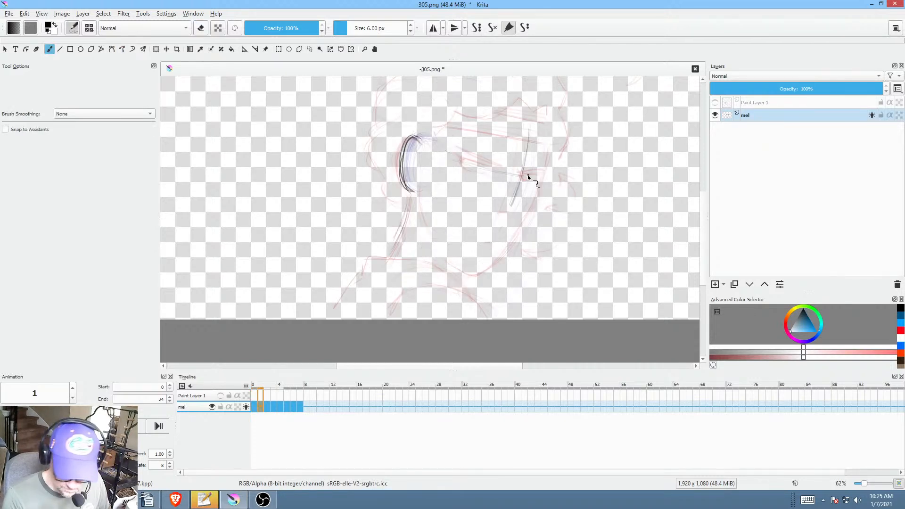
key(Left)
key(Right)
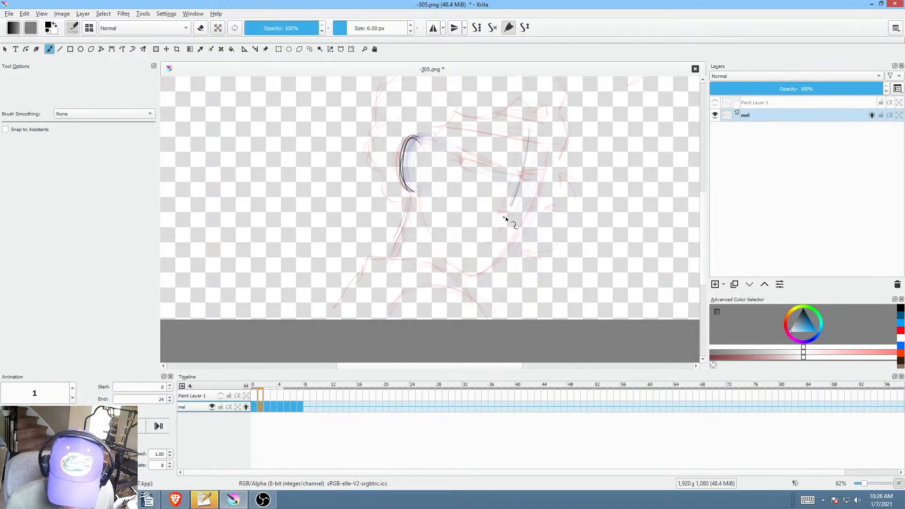
key(Right)
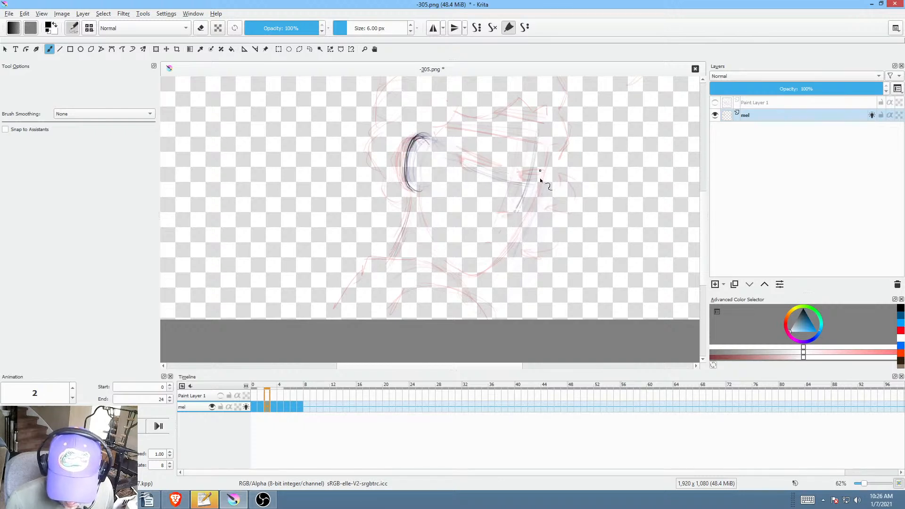
key(Left)
key(Right)
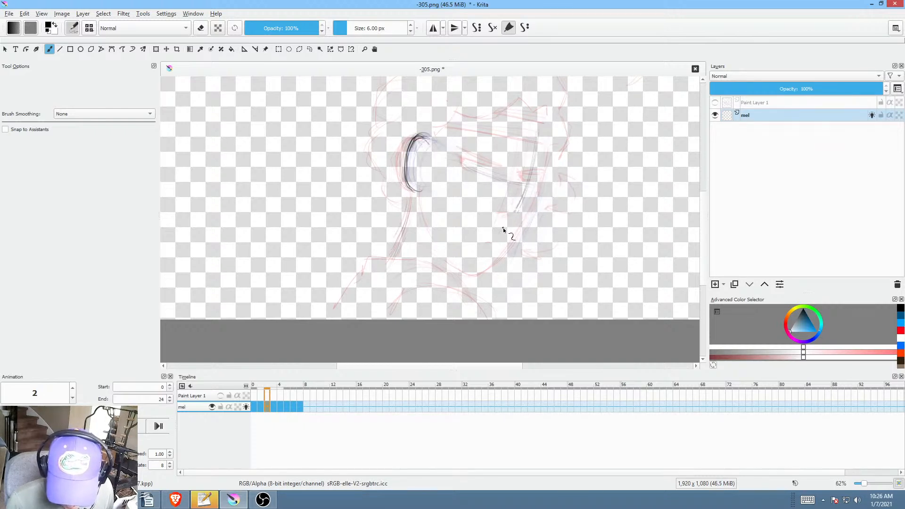
key(Left)
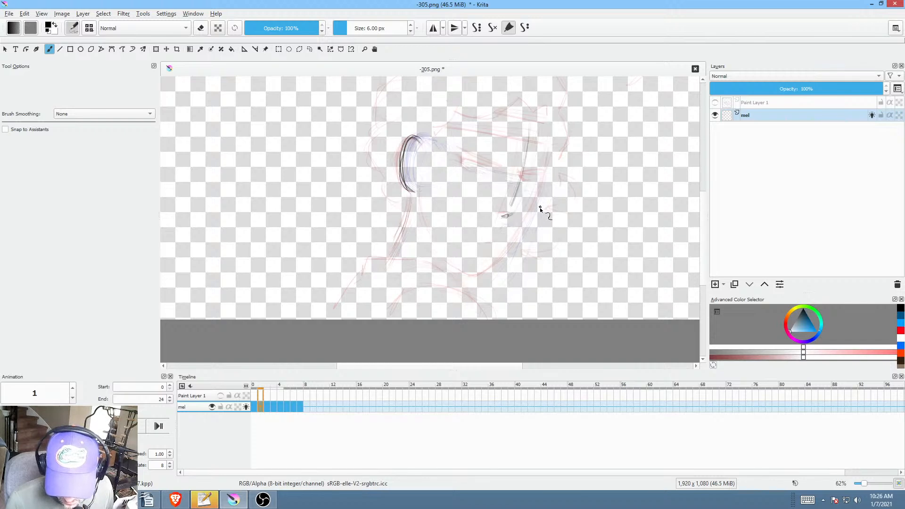
Step: Draw a short, slightly lower nose mark inside the face contour on frame 3
key(Right)
key(Right)
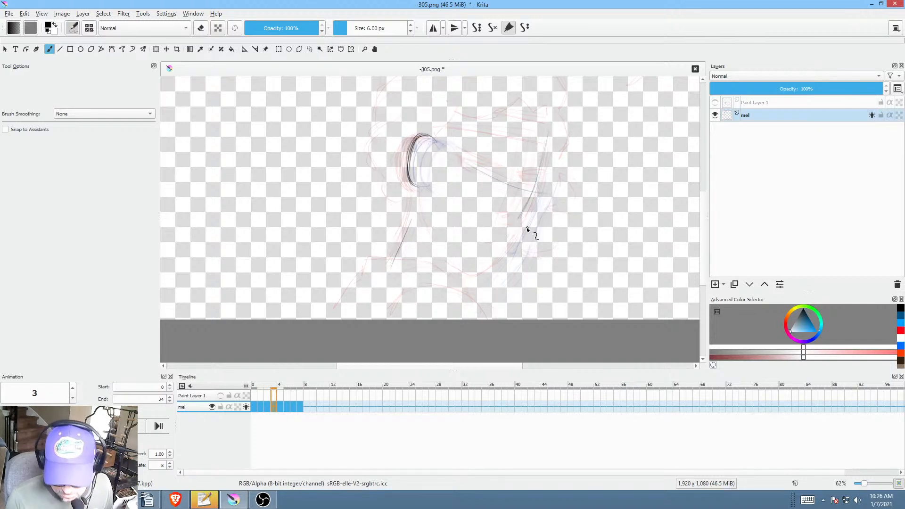
key(Left)
key(Right)
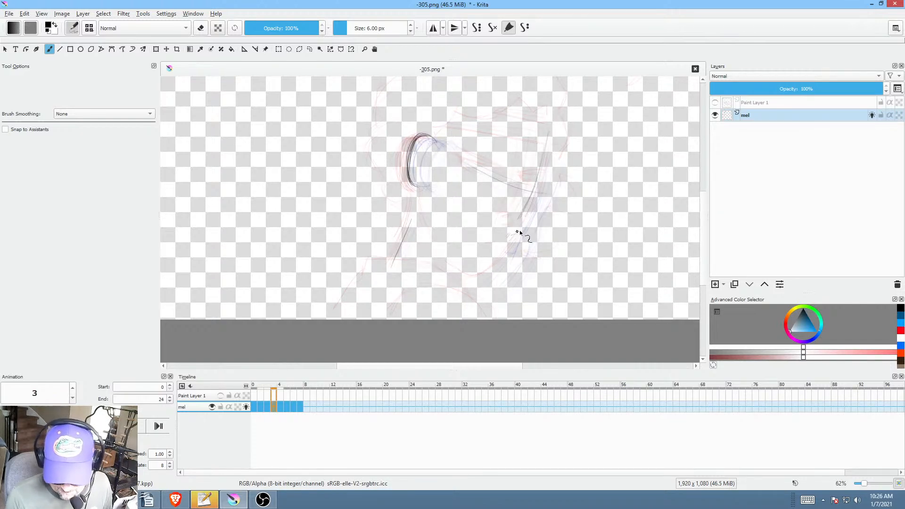
drag(515, 232, 503, 231)
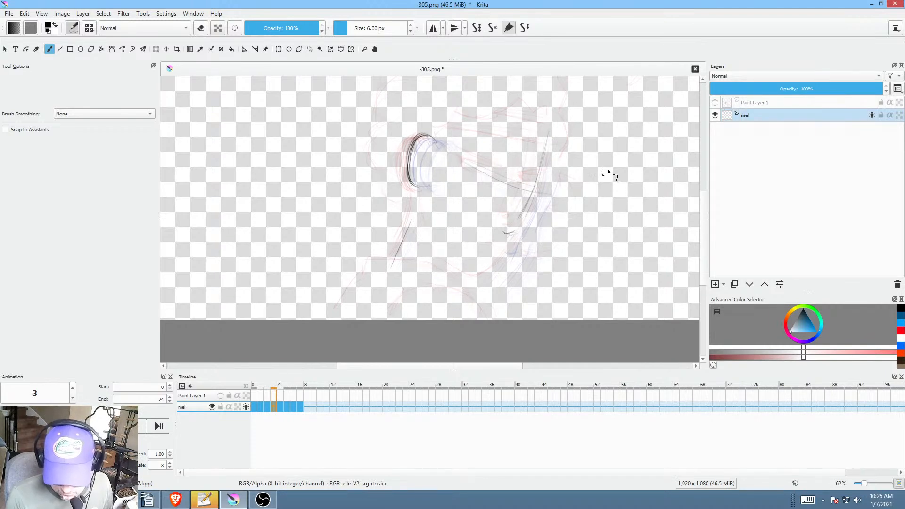
Step: Flip between frames 6 and 0 to examine the path of the nose marks through the head turn
key(Right)
key(Right)
key(Right)
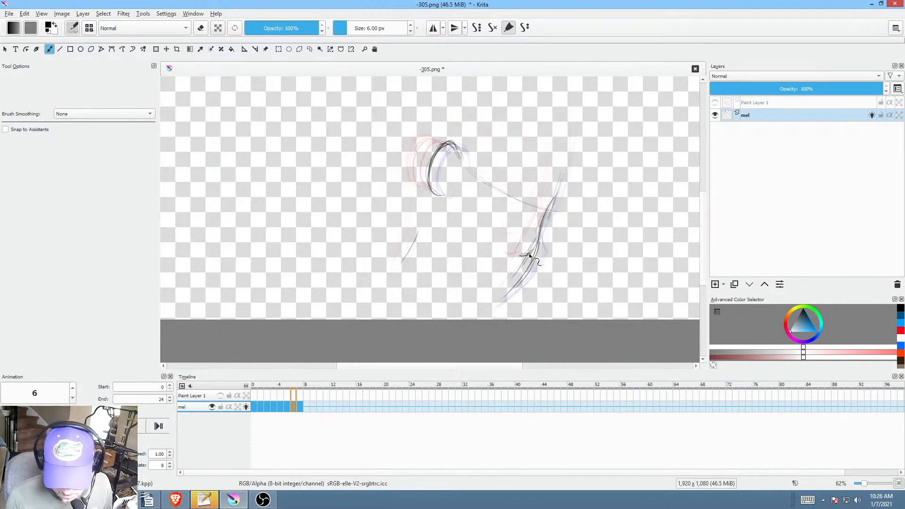
key(Left)
key(Left)
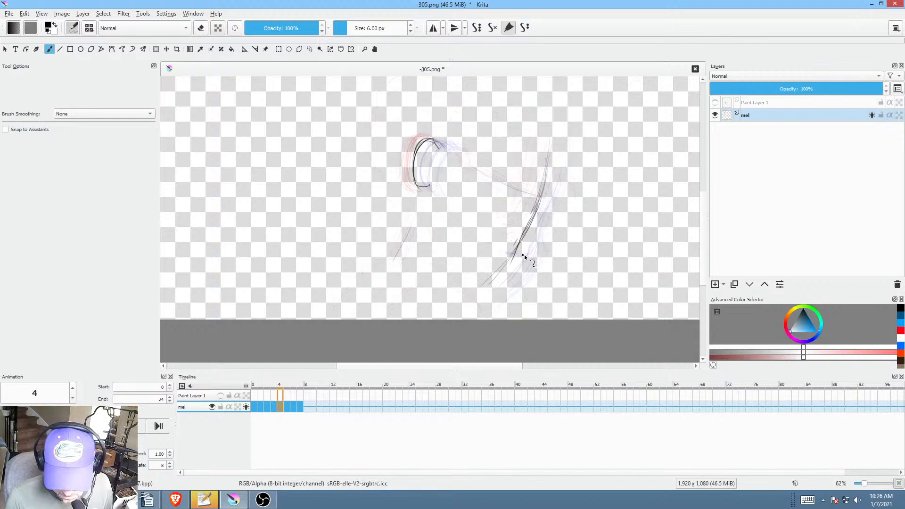
key(Right)
key(Left)
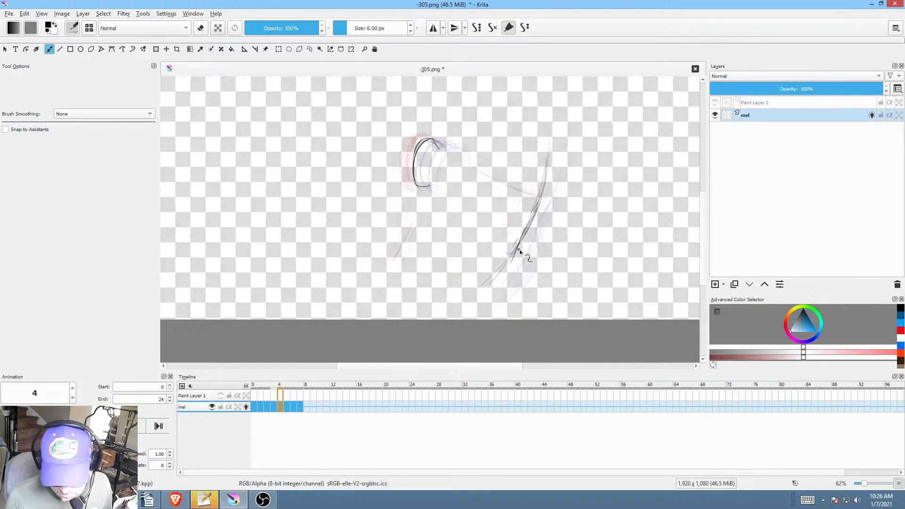
key(Left)
key(Left)
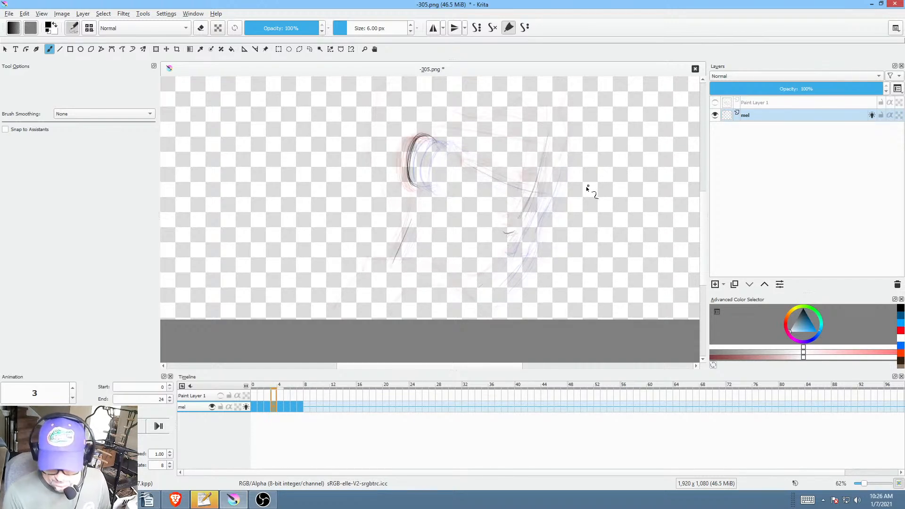
key(Left)
key(Left)
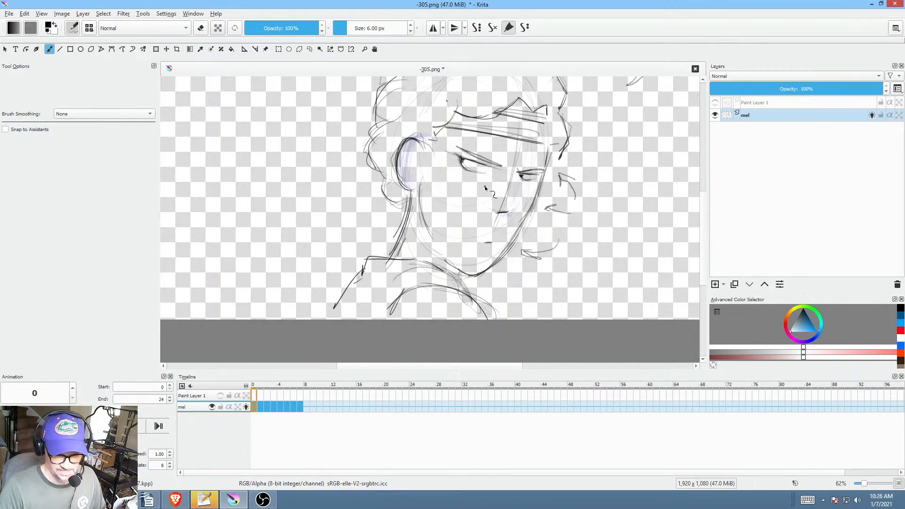
mouse_move(581, 167)
mouse_down()
mouse_move(569, 202)
mouse_move(590, 192)
mouse_move(588, 222)
mouse_move(581, 187)
mouse_move(581, 202)
mouse_move(606, 186)
mouse_move(613, 160)
mouse_up()
mouse_move(564, 236)
mouse_down()
mouse_move(535, 258)
mouse_move(584, 212)
mouse_move(574, 236)
mouse_move(592, 183)
mouse_move(576, 236)
mouse_move(590, 210)
mouse_up()
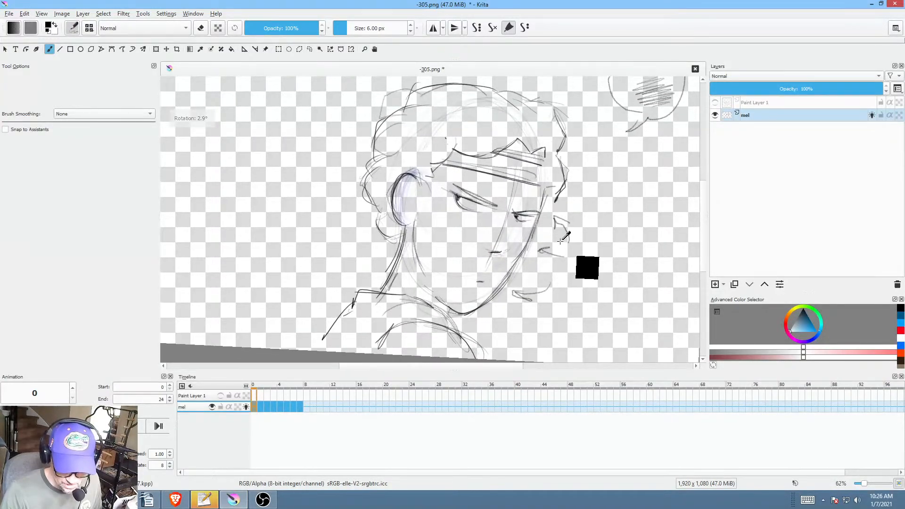
drag(561, 240, 596, 231)
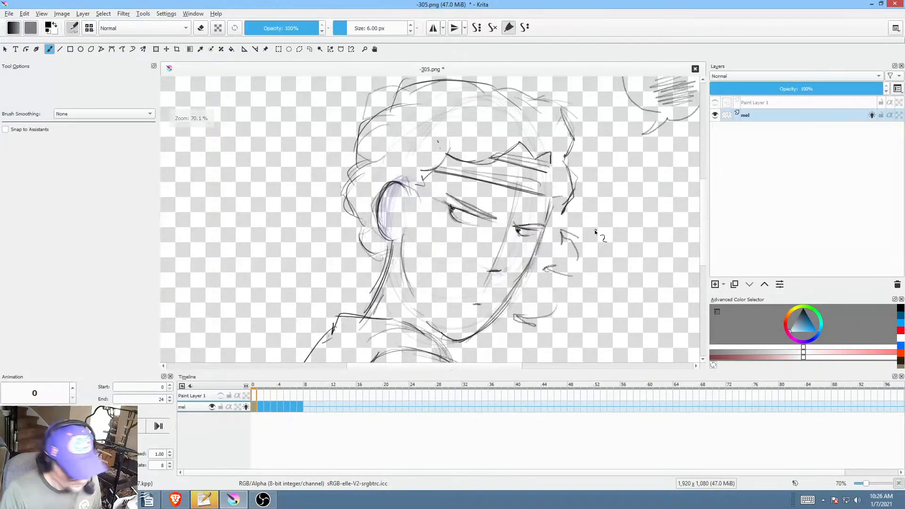
key(5)
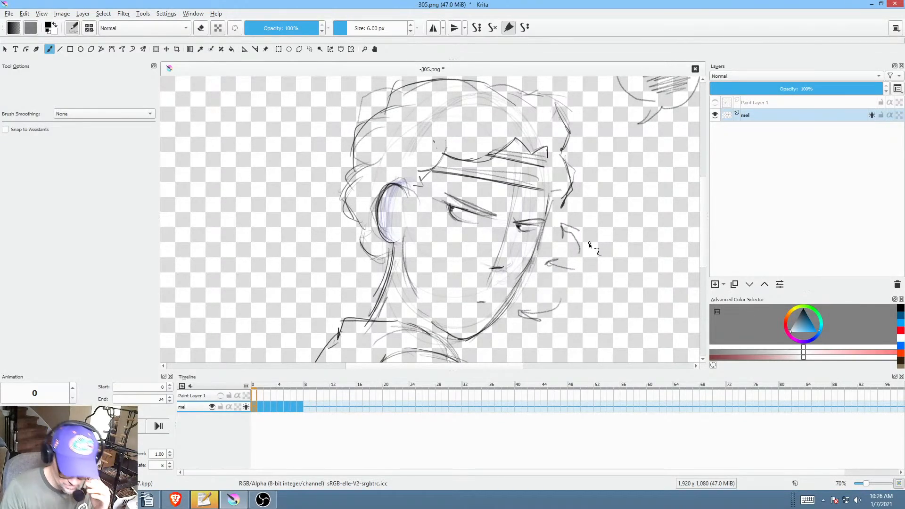
key(2)
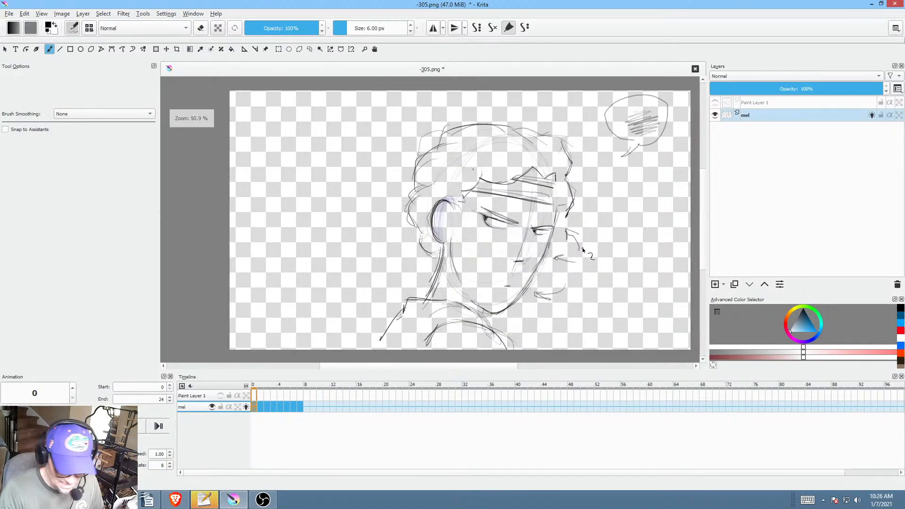
key(1)
drag(591, 262, 499, 256)
key(1)
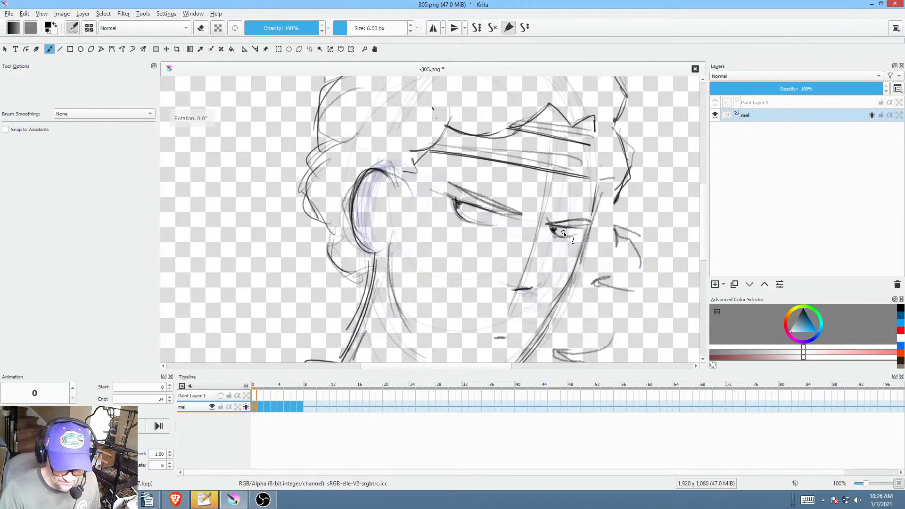
drag(568, 238, 545, 263)
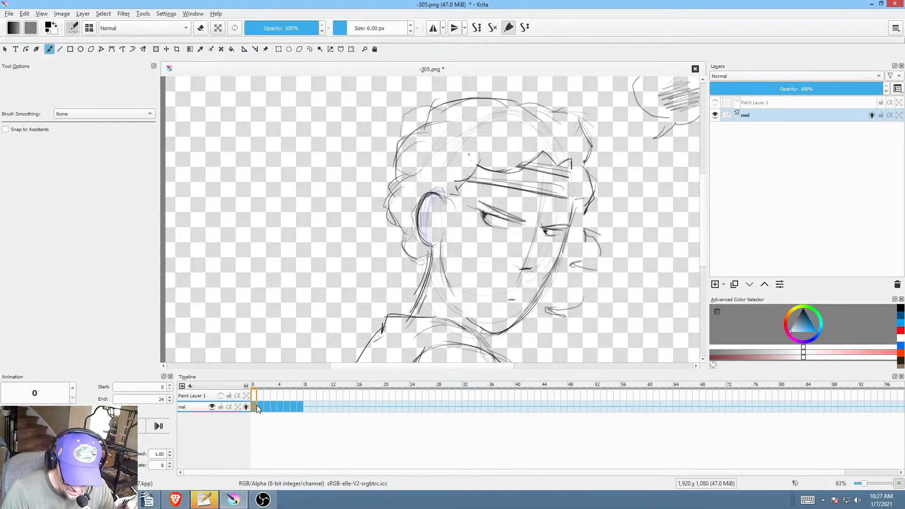
Step: Compare frames 0, 3, 6 and 7 of the head turn to examine how the face contour and nose move
drag(258, 386, 302, 395)
drag(607, 297, 592, 198)
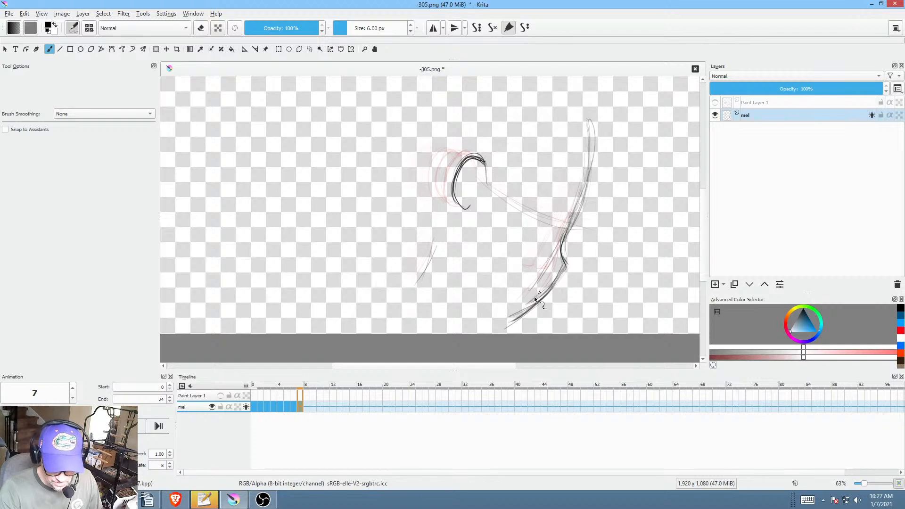
click(274, 407)
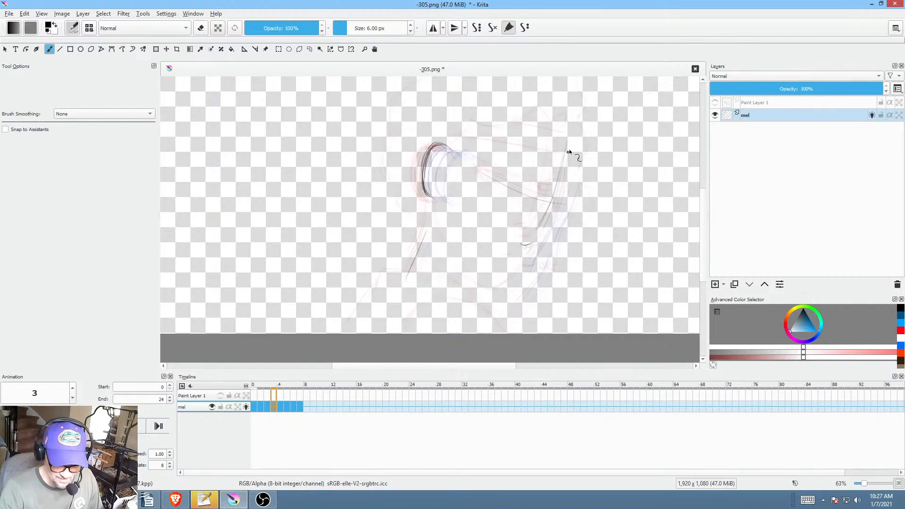
mouse_move(303, 388)
mouse_down()
mouse_move(267, 385)
mouse_move(307, 386)
mouse_up()
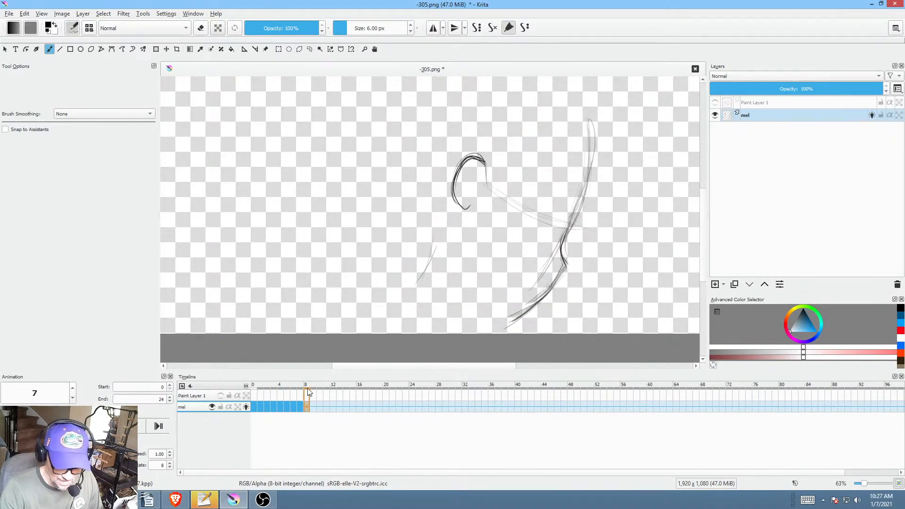
click(255, 408)
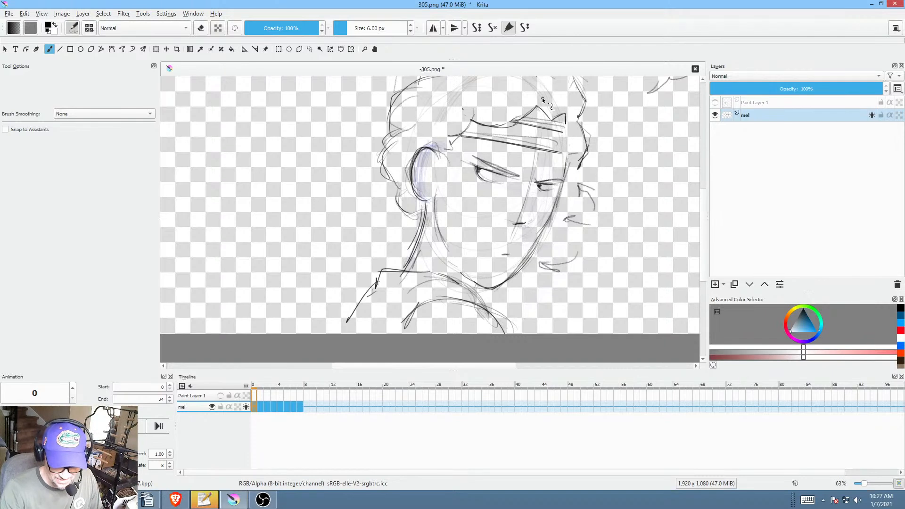
click(301, 407)
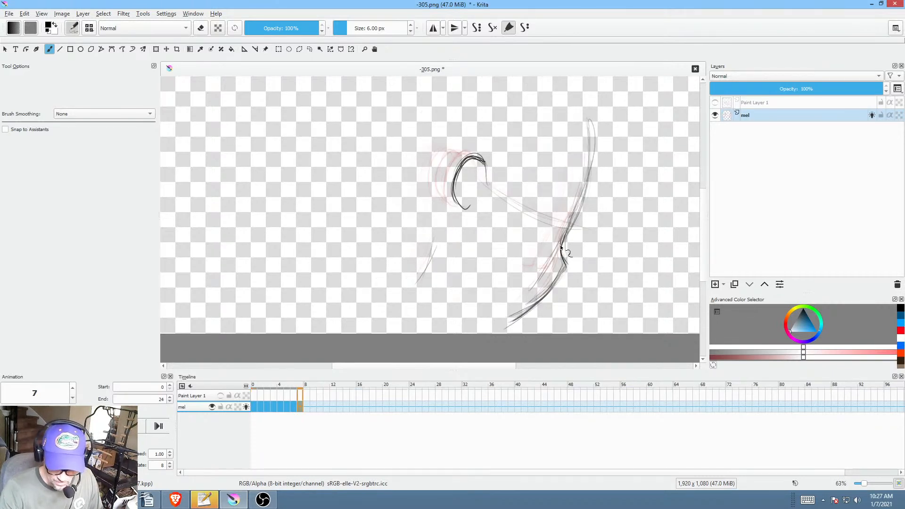
key(Left)
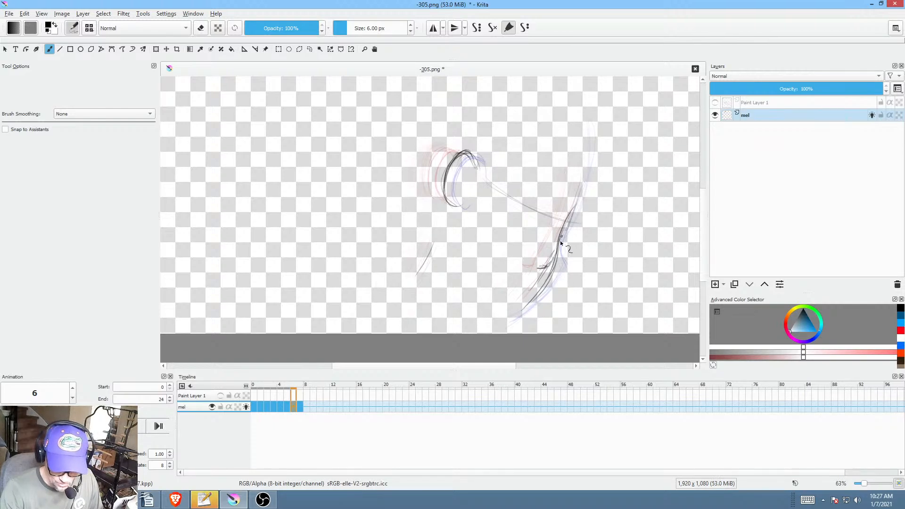
click(301, 390)
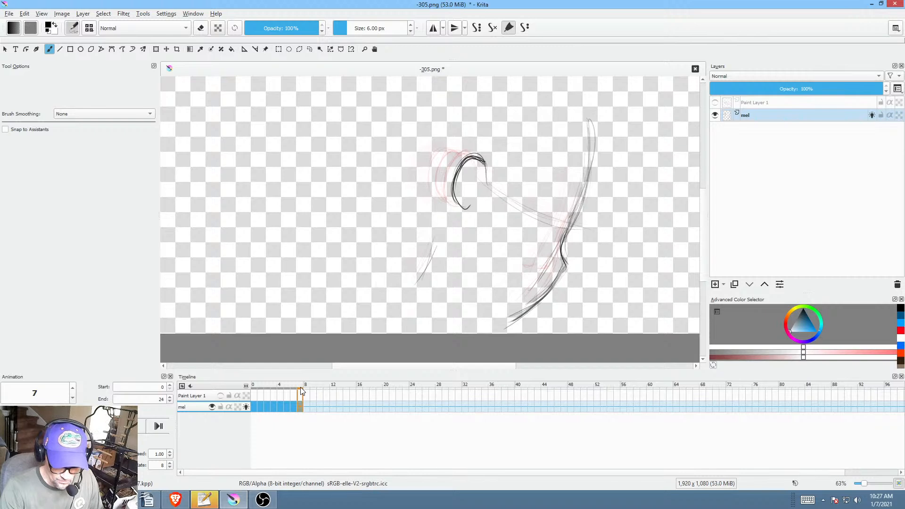
drag(279, 387, 257, 389)
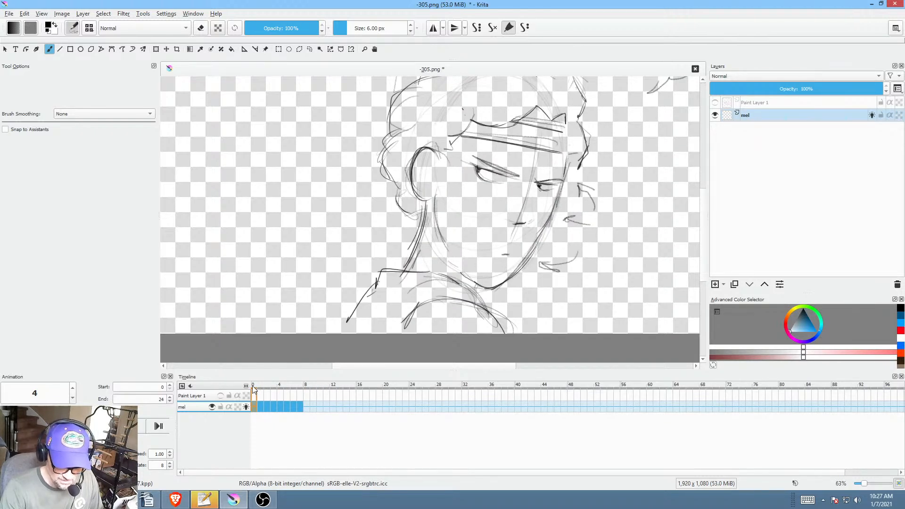
click(253, 386)
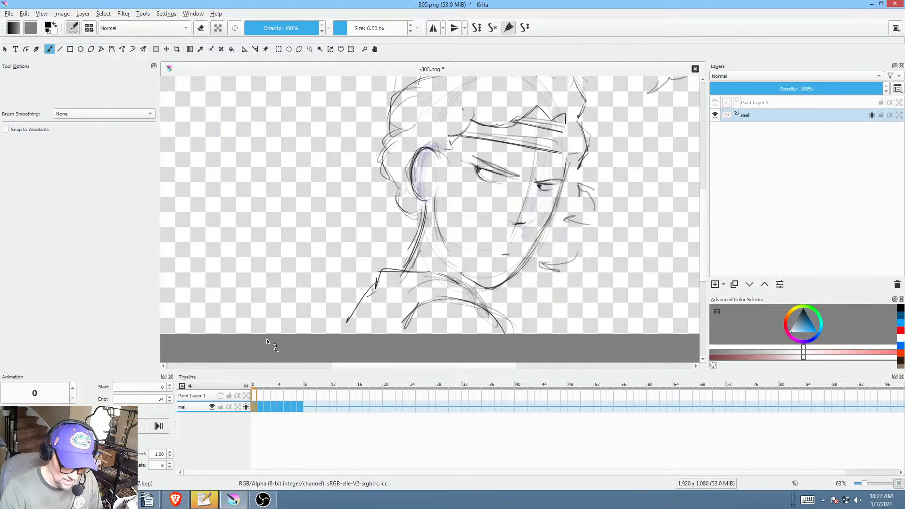
click(260, 387)
mouse_move(263, 385)
mouse_down()
mouse_move(302, 393)
mouse_move(253, 396)
mouse_move(294, 401)
mouse_move(267, 398)
mouse_move(281, 400)
mouse_up()
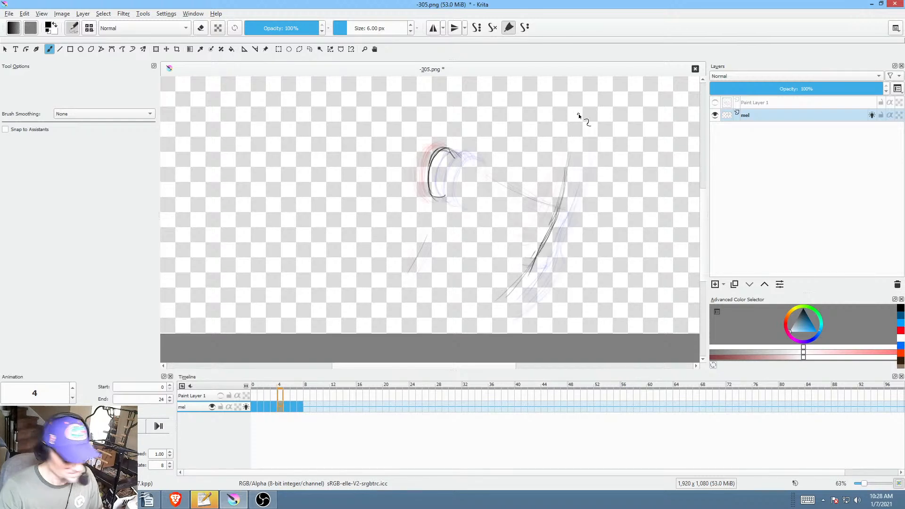
Step: Erase the old face contour from frame 4, keeping the ear outline, and return to the drawing brush
key(p)
key(e)
mouse_move(593, 130)
mouse_down()
mouse_move(615, 186)
mouse_move(493, 345)
mouse_move(579, 133)
mouse_up()
key(period)
key(period)
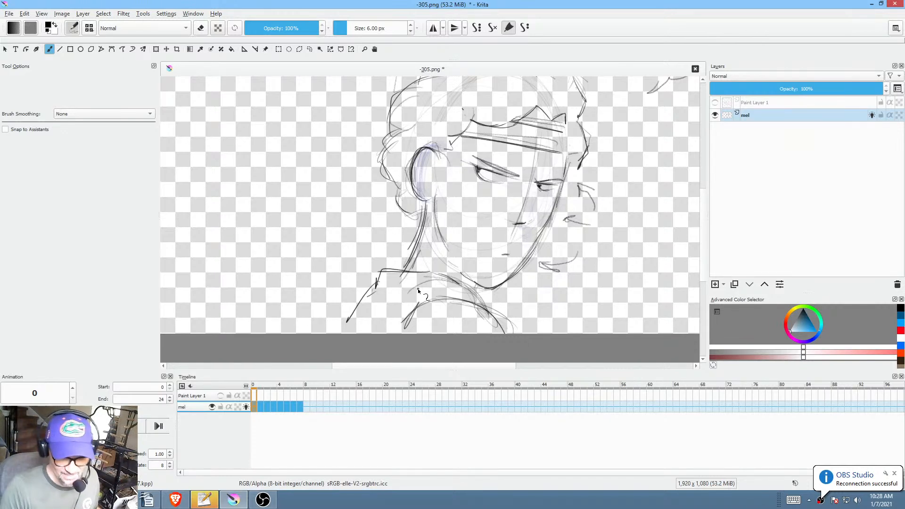
Step: Preview the whole head turn and flip through frames 0 to 4 to examine the ear's movement
scroll(508, 219, down, 3)
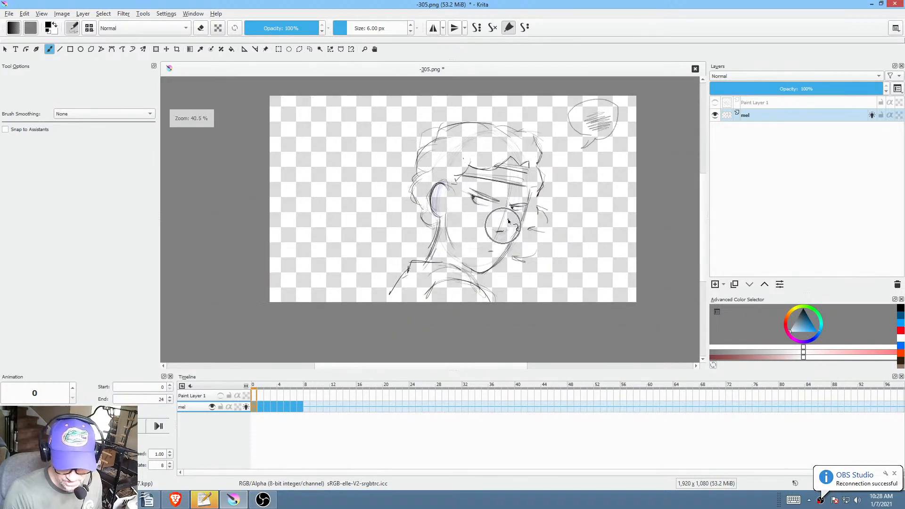
drag(508, 221, 503, 224)
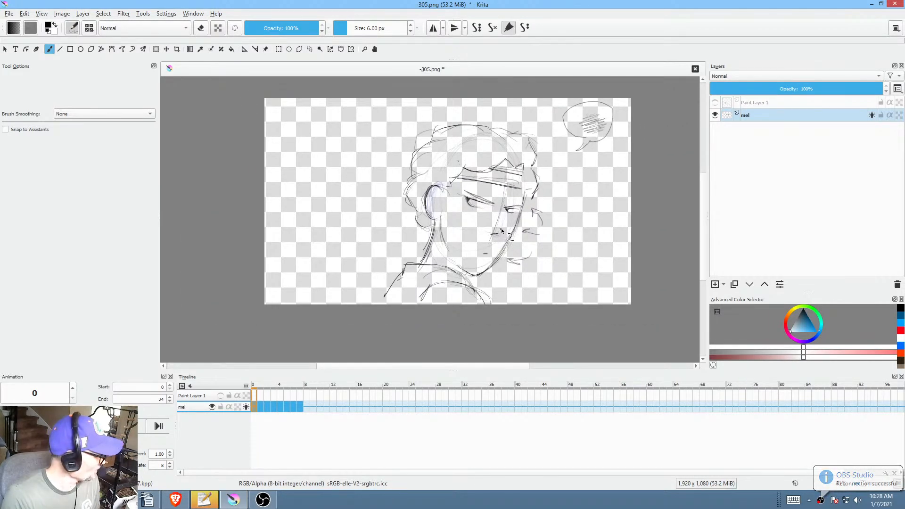
key(space)
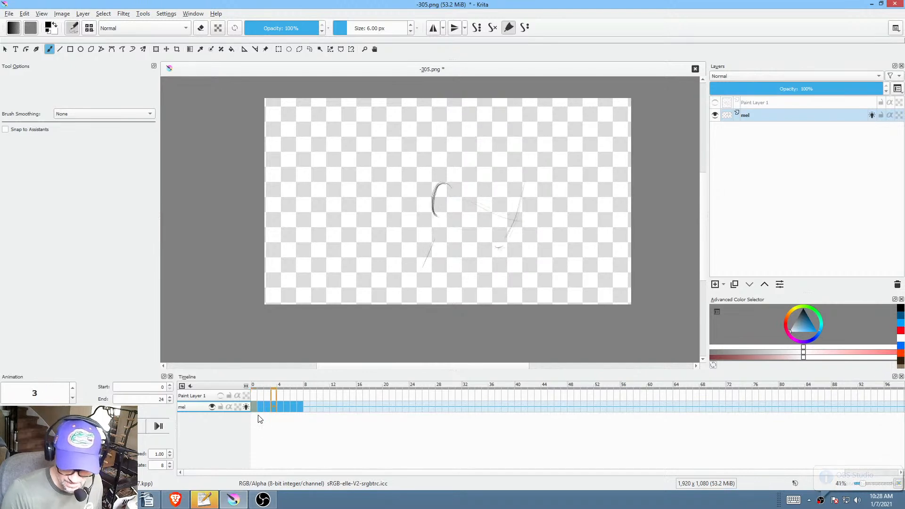
key(space)
key(space)
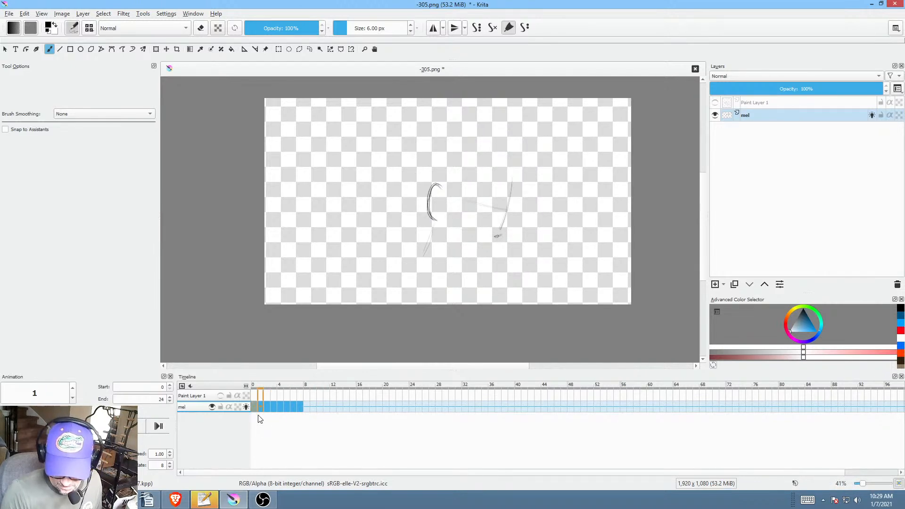
key(space)
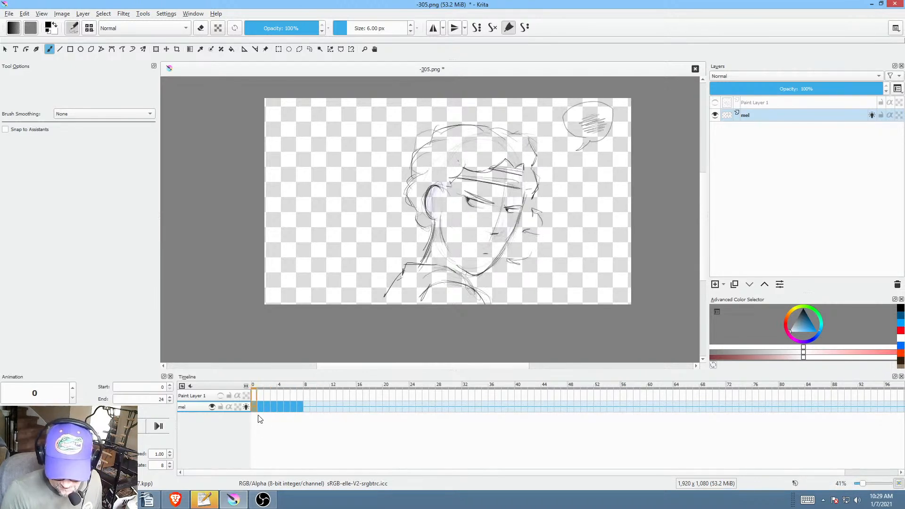
scroll(398, 170, up, 3)
key(Right)
key(Left)
key(Right)
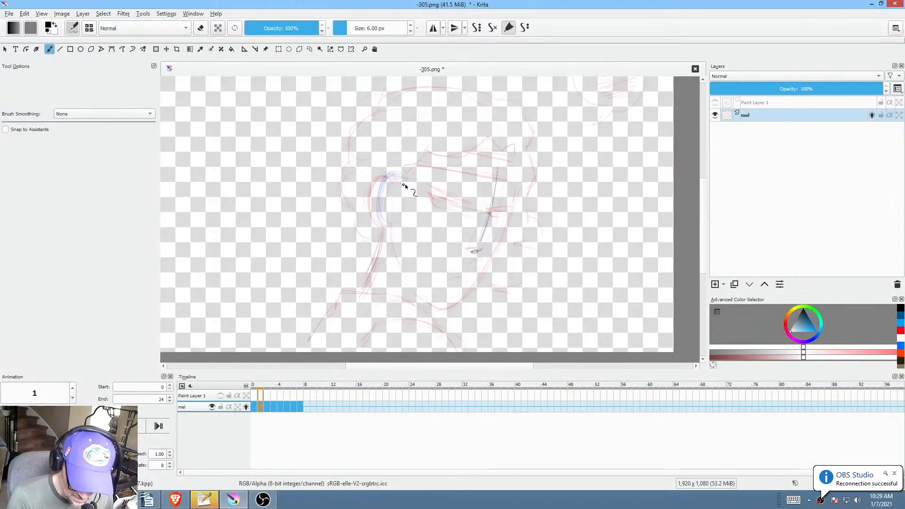
key(Right)
key(Right)
key(Right)
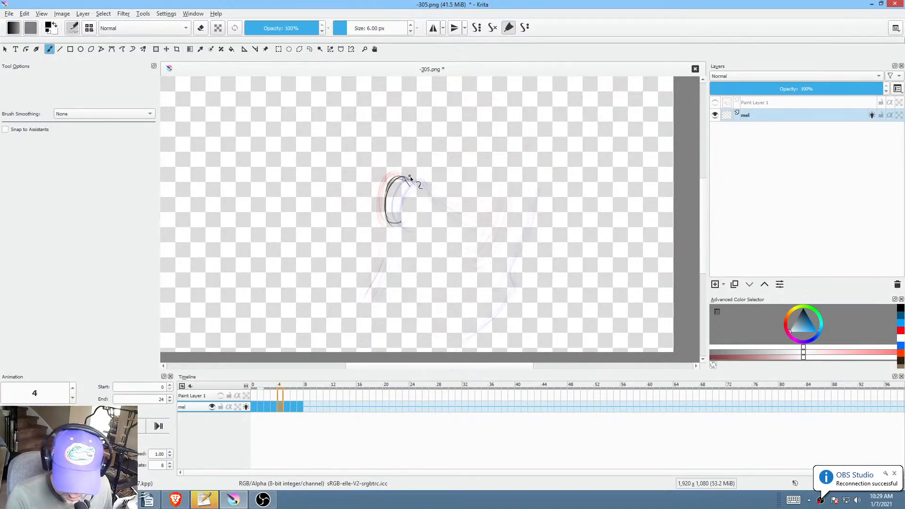
key(Left)
key(Left)
key(Left)
key(Left)
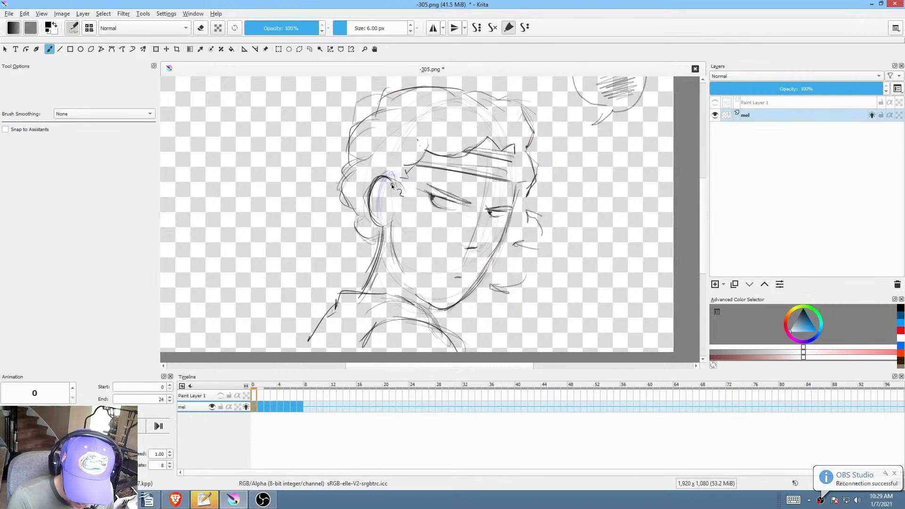
Step: Draw the ear outline on frame 1 between the neighbouring onion skins and compare it with frames 0 and 2
key(Right)
mouse_move(382, 183)
mouse_down()
mouse_move(399, 189)
mouse_move(384, 174)
mouse_move(376, 222)
mouse_up()
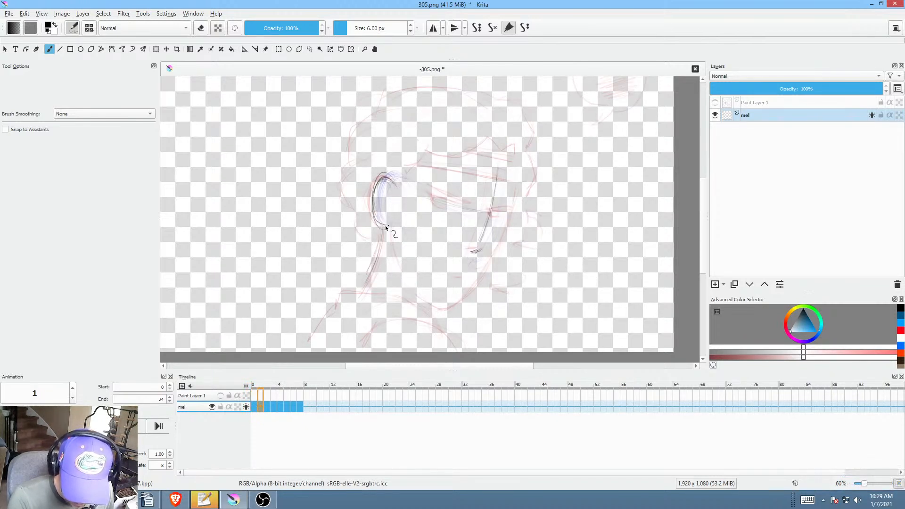
key(Right)
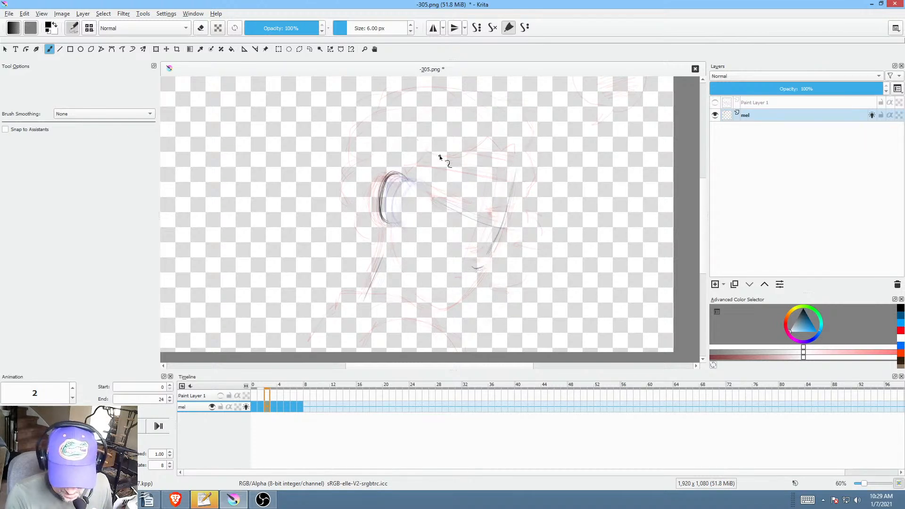
key(Left)
key(Left)
key(Right)
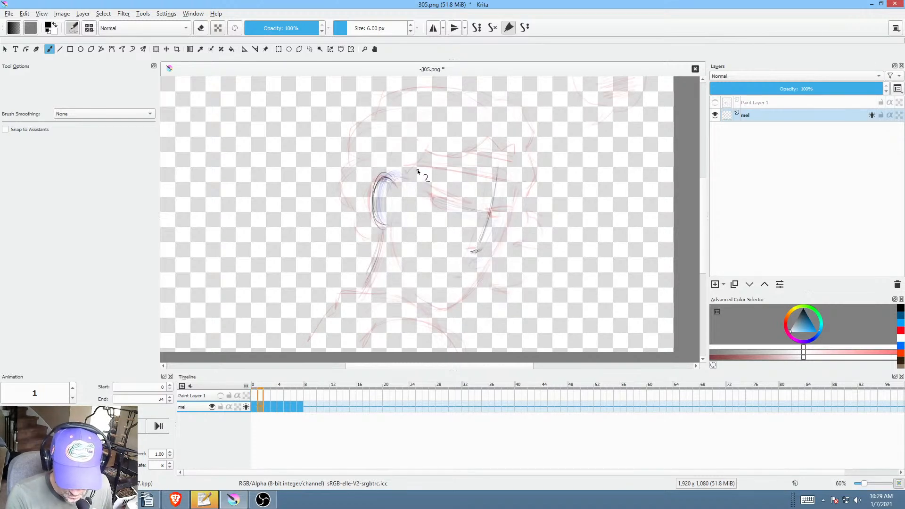
Step: Undo the last ear stroke on frame 2 and redraw the curved ear outline using the frame 1 ear as reference
key(Right)
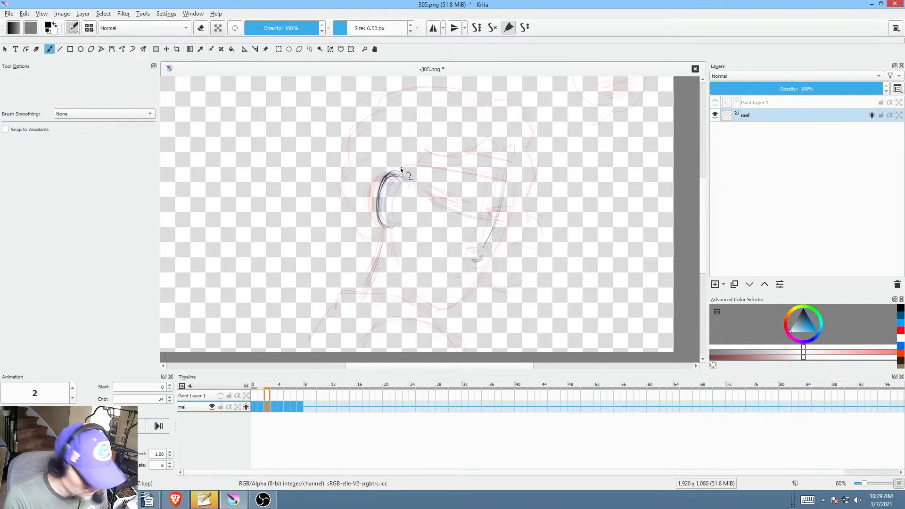
key(ctrl+z)
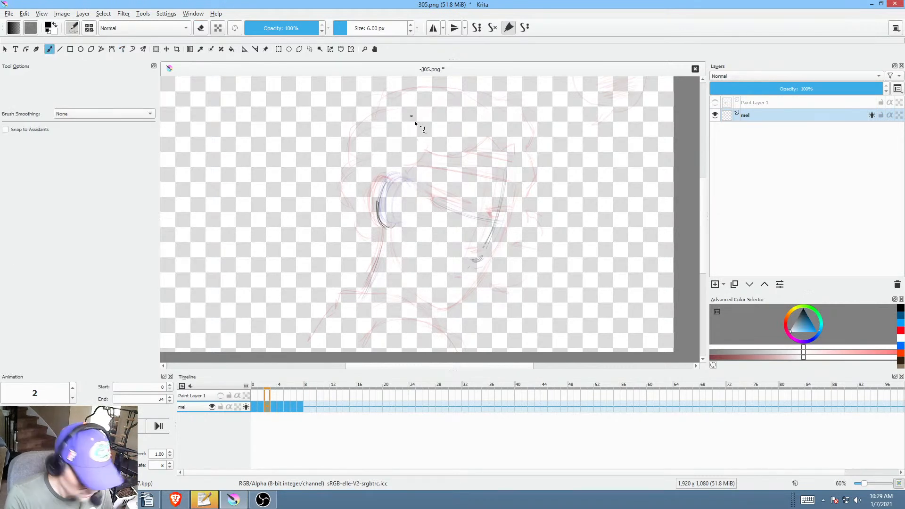
key(Left)
key(Right)
mouse_move(378, 201)
mouse_down()
mouse_move(386, 183)
mouse_move(397, 181)
mouse_up()
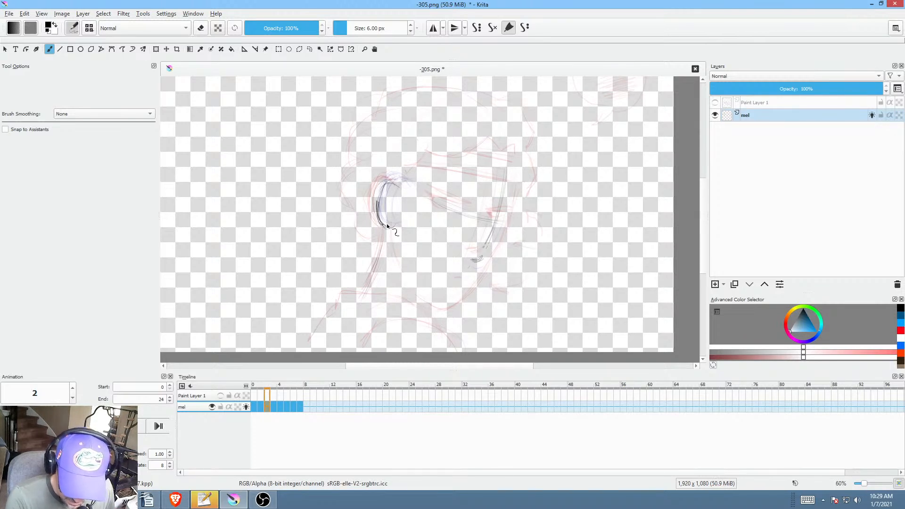
Step: Draw the face contour from the cheek down around the chin on frame 1, following the onion skin of frame 0
key(Left)
key(Left)
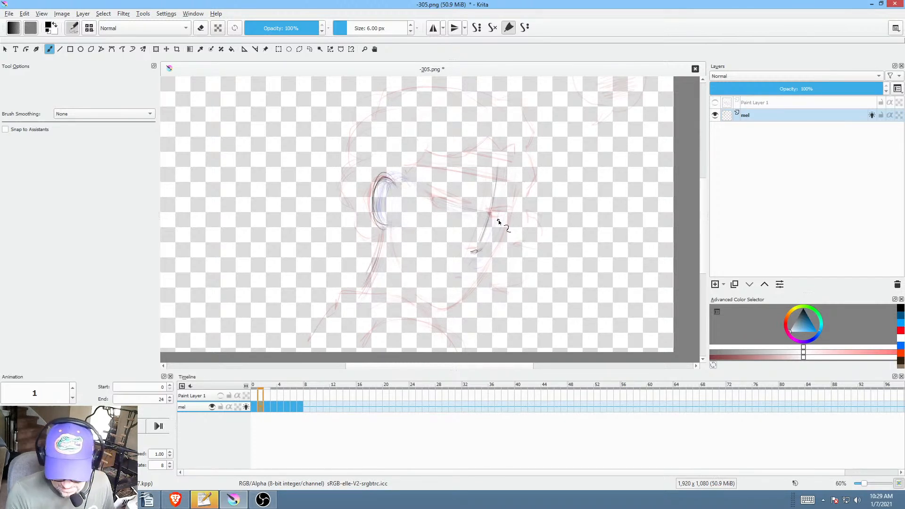
key(Right)
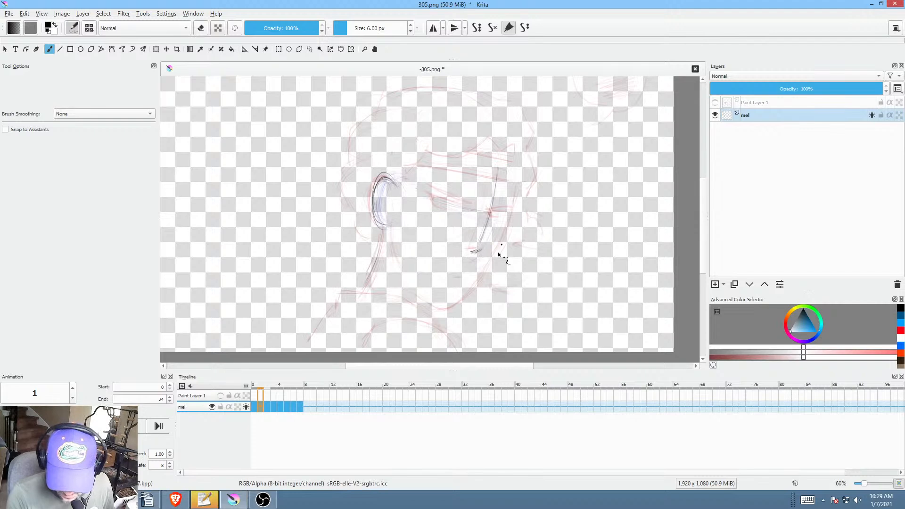
drag(499, 253, 493, 265)
drag(511, 212, 477, 279)
drag(501, 242, 487, 266)
key(Left)
key(Right)
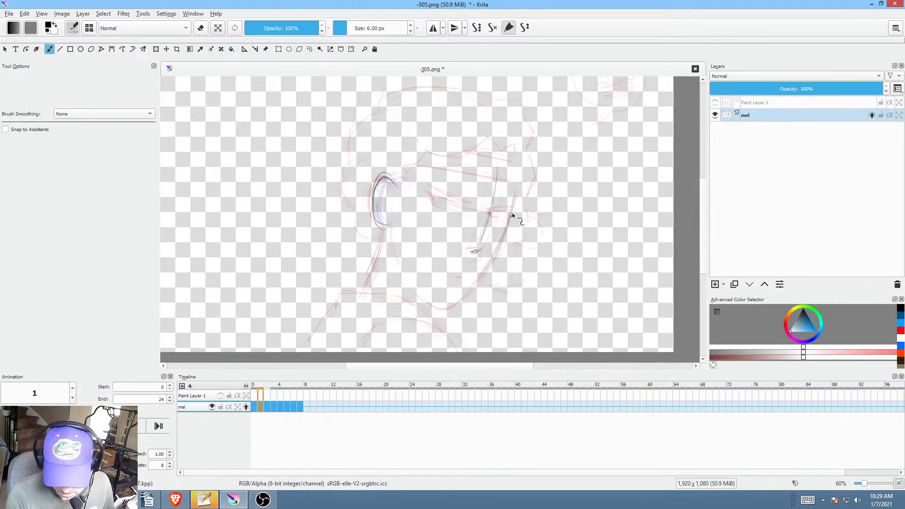
key(Left)
key(Right)
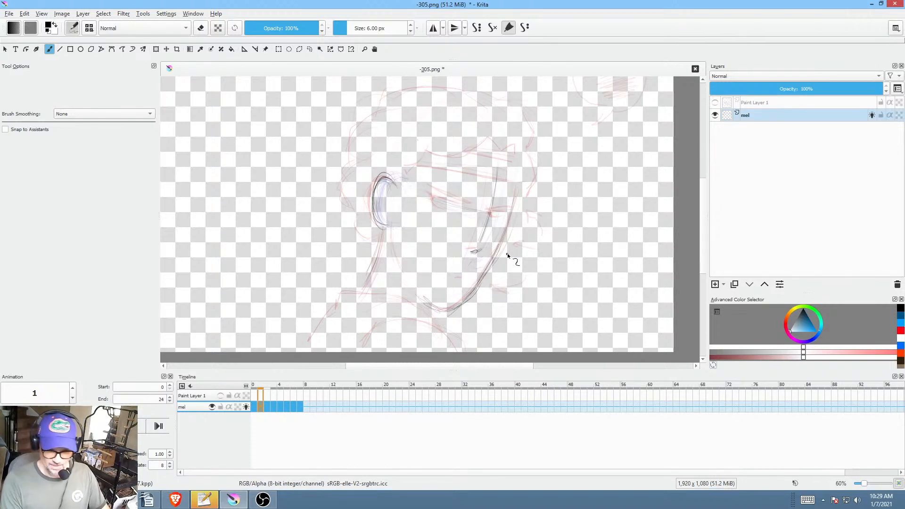
Step: Flip between frames 0 and 1 to examine how the new face contour follows the original head drawing
key(Left)
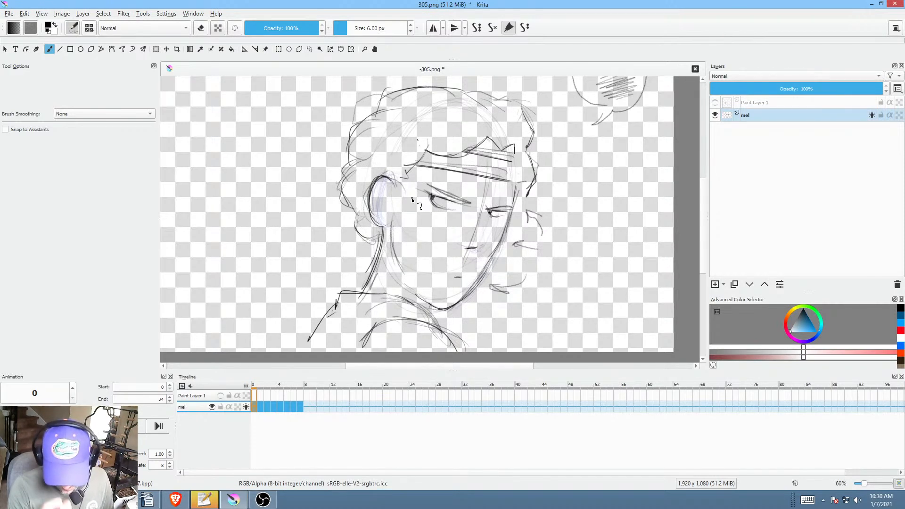
key(Right)
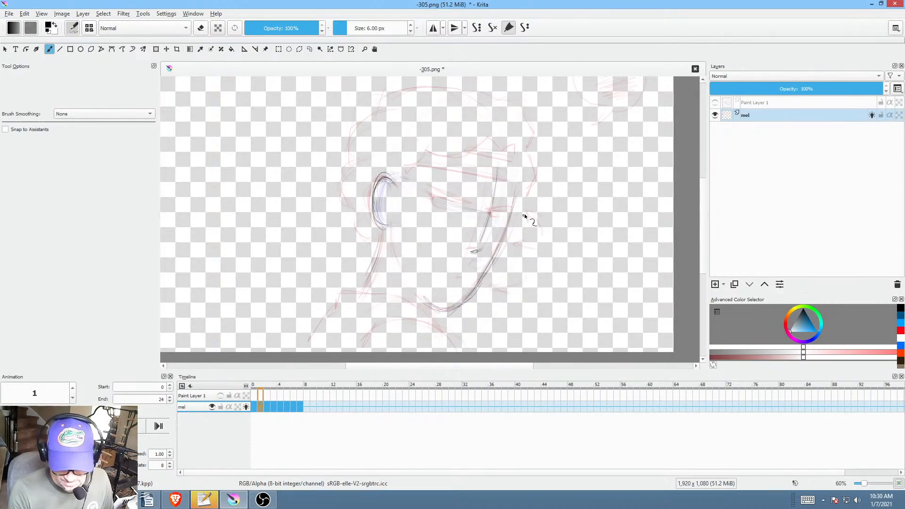
key(Left)
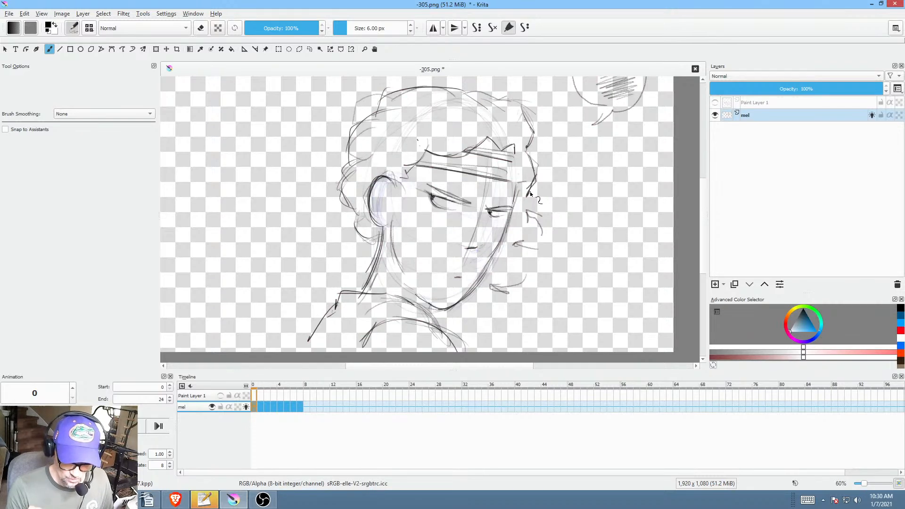
key(Right)
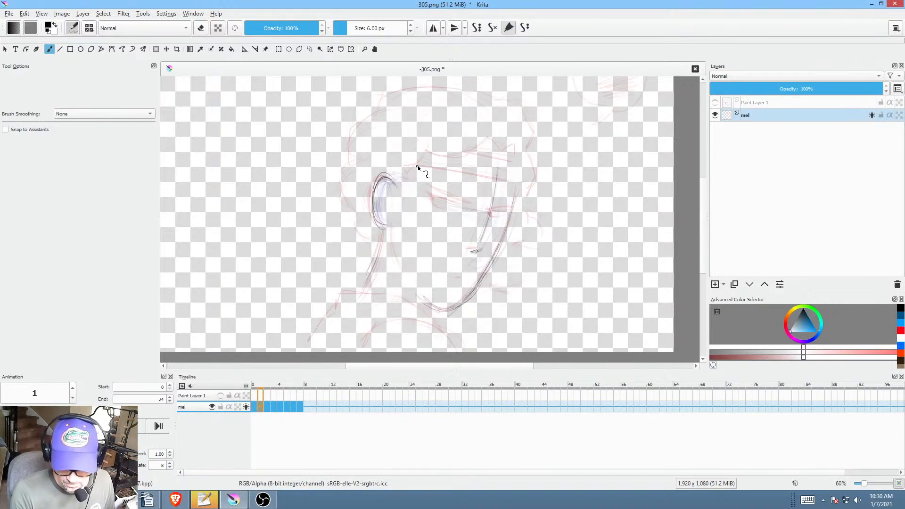
key(Left)
key(Right)
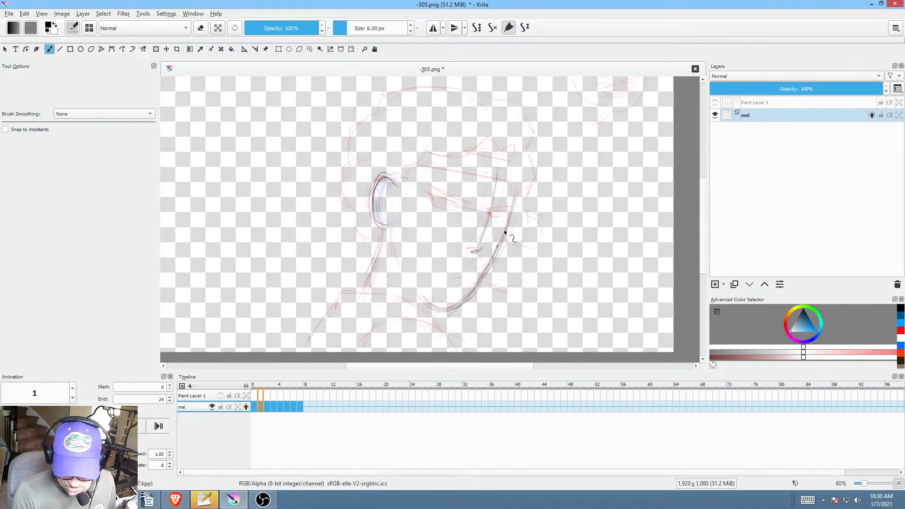
key(Left)
key(Right)
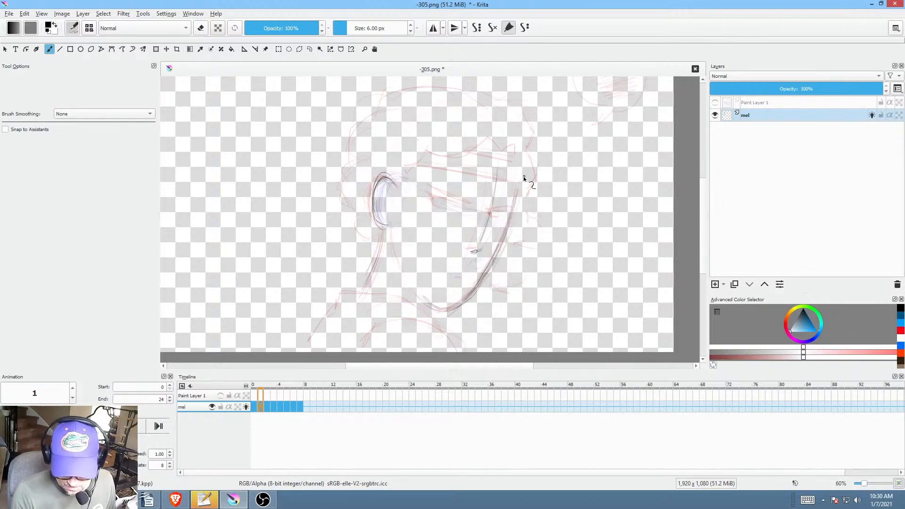
Step: Draw the far-side face contour from the cheek down to the chin on frame 2, using frame 1 as reference
key(Right)
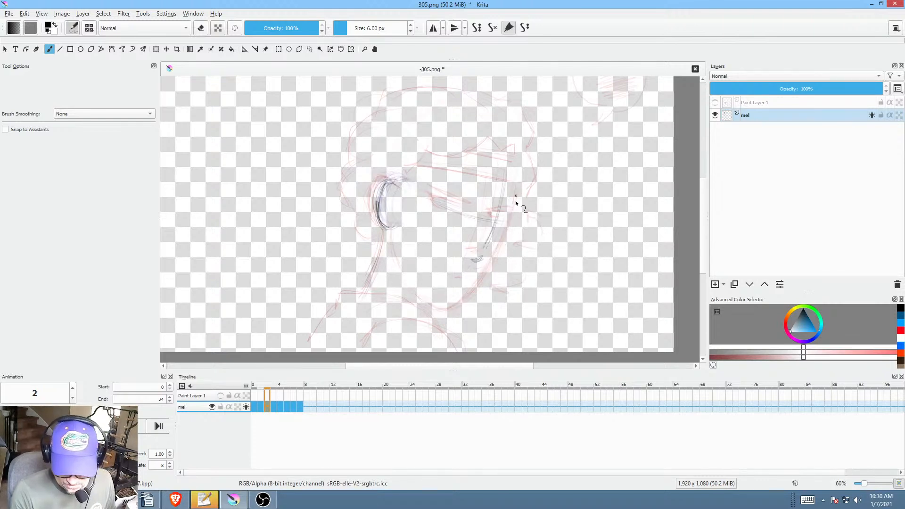
key(Left)
key(Right)
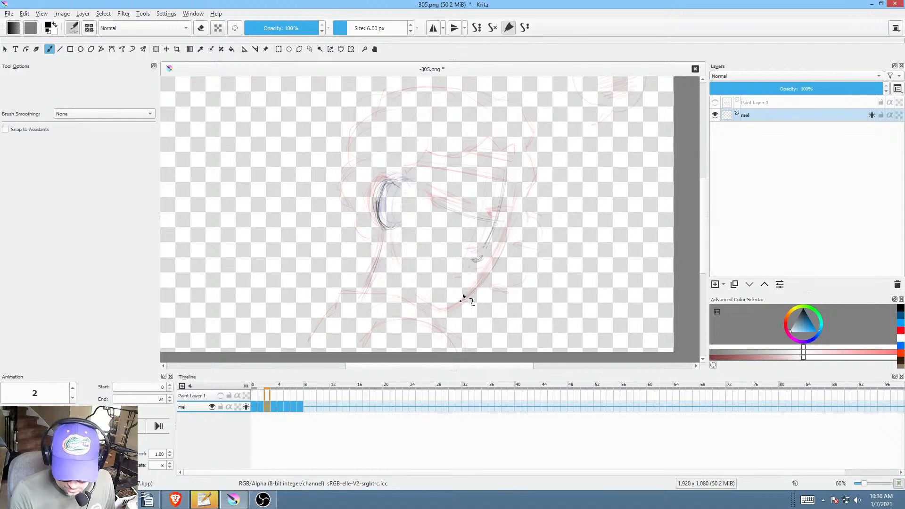
mouse_move(519, 205)
mouse_down()
mouse_move(504, 251)
mouse_move(448, 309)
mouse_up()
Step: Draw the short jawline below the ear on frame 1 and compare it with the head drawing on frame 0
key(Left)
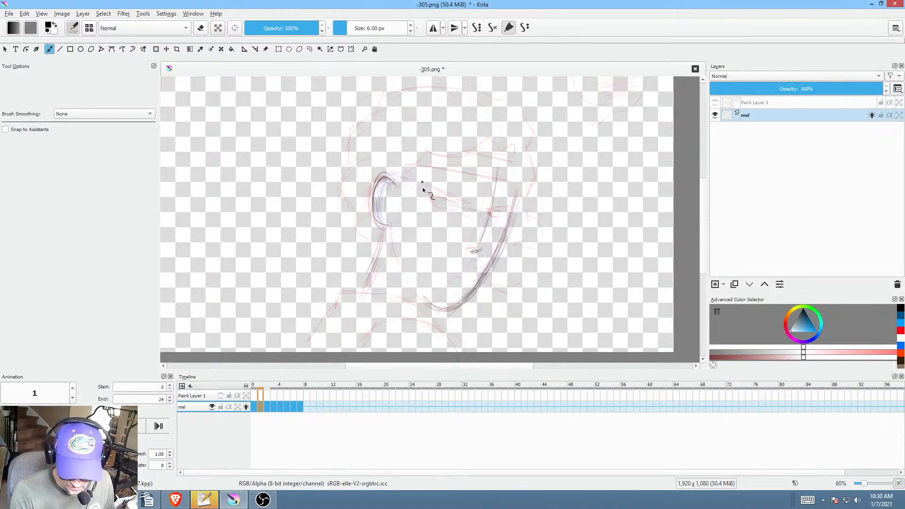
key(Left)
key(Right)
drag(394, 225, 399, 258)
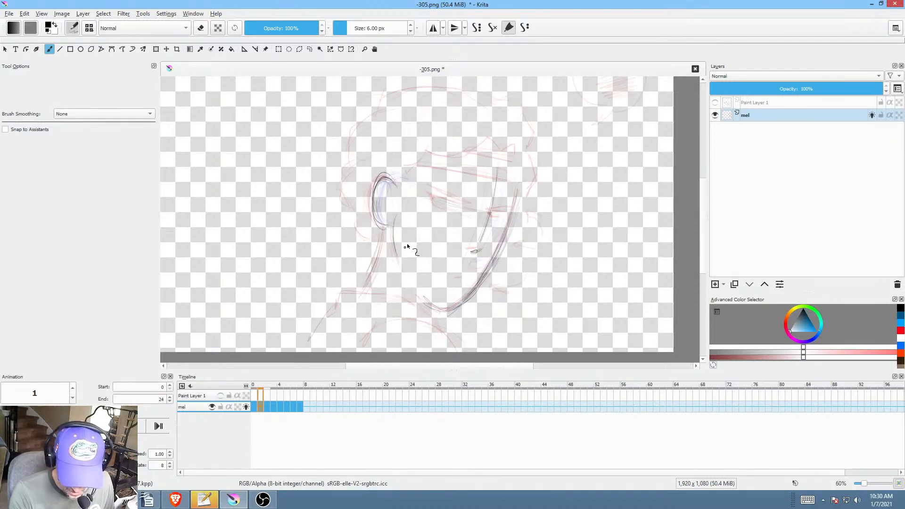
key(Left)
key(Right)
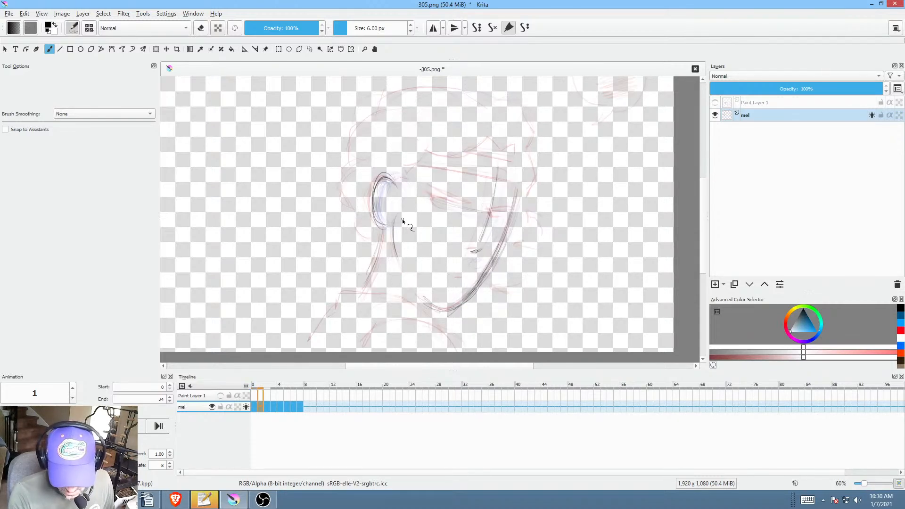
Step: Draw the jawline below the ear on frame 2 and compare it with frames 0 and 1
key(Right)
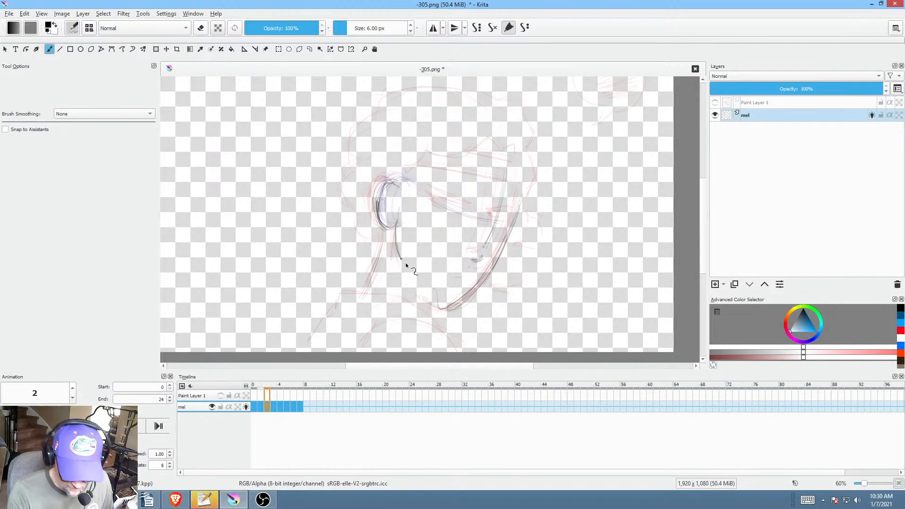
key(Left)
key(Right)
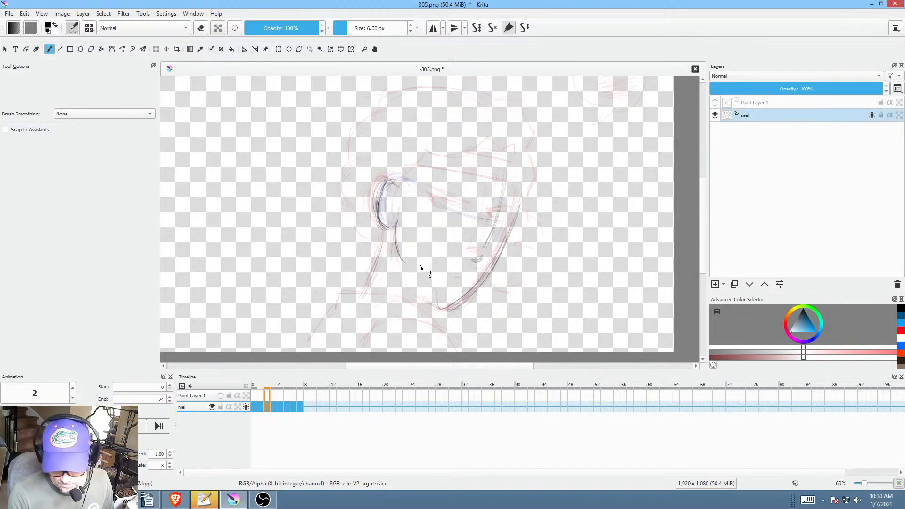
key(Left)
key(Left)
key(Right)
key(Right)
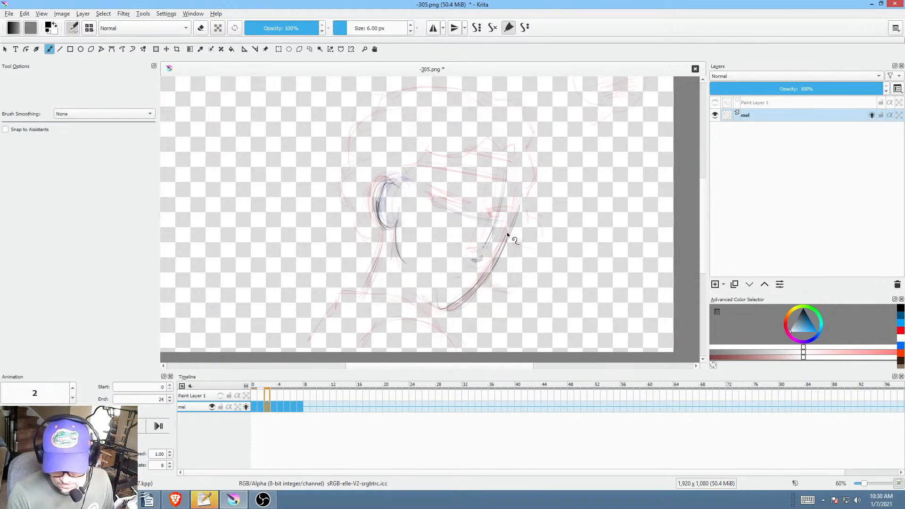
Step: Extend the face contour around the chin on frame 2 after studying frames 0 and 1, and check it against both
key(Left)
key(Left)
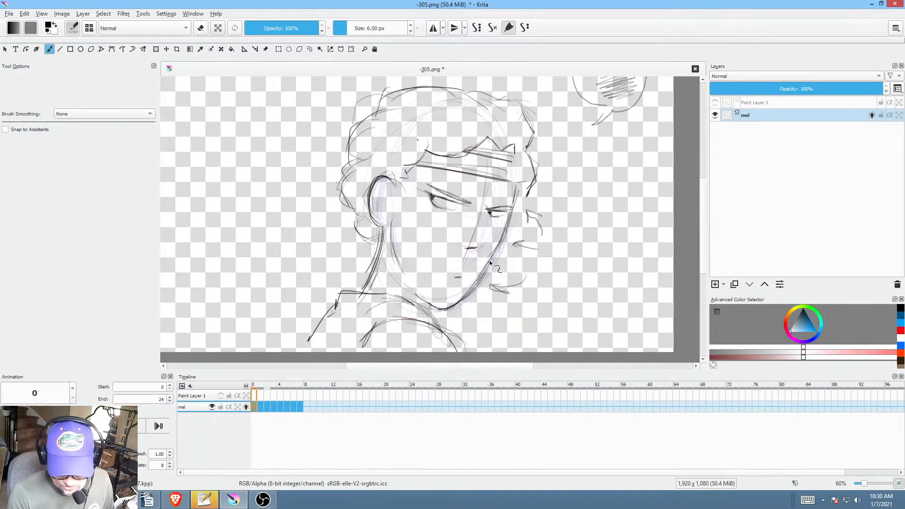
key(Right)
key(Left)
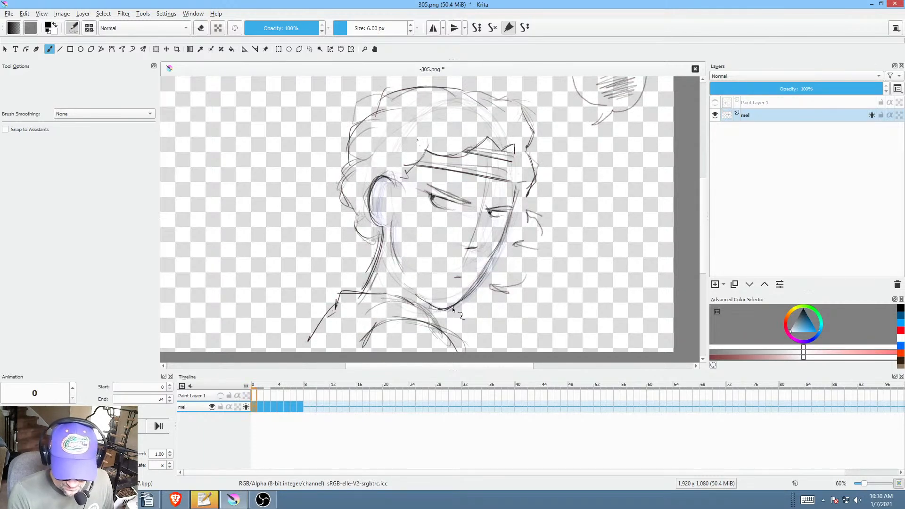
key(Right)
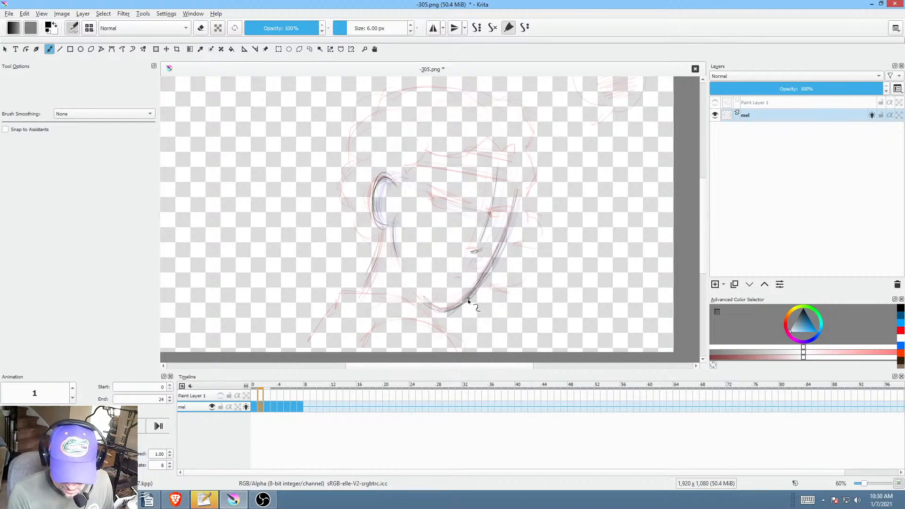
key(Right)
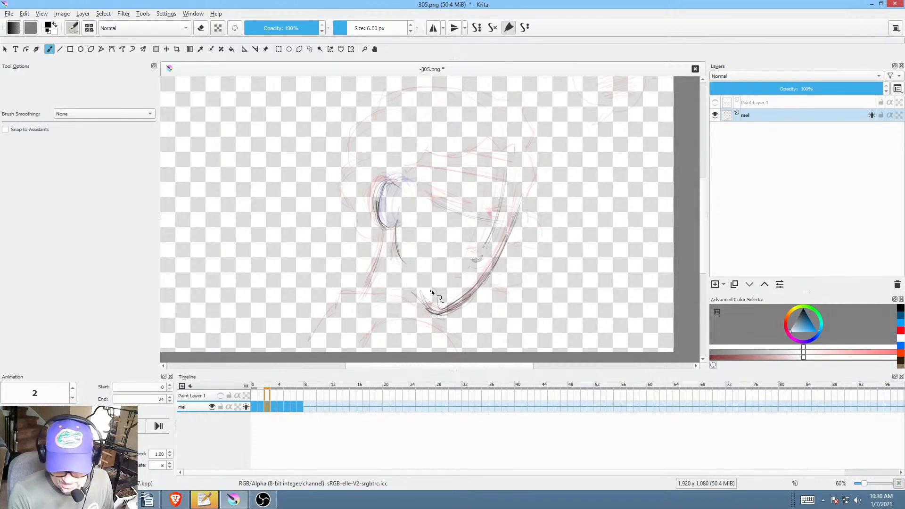
key(Left)
key(Left)
key(Right)
key(Right)
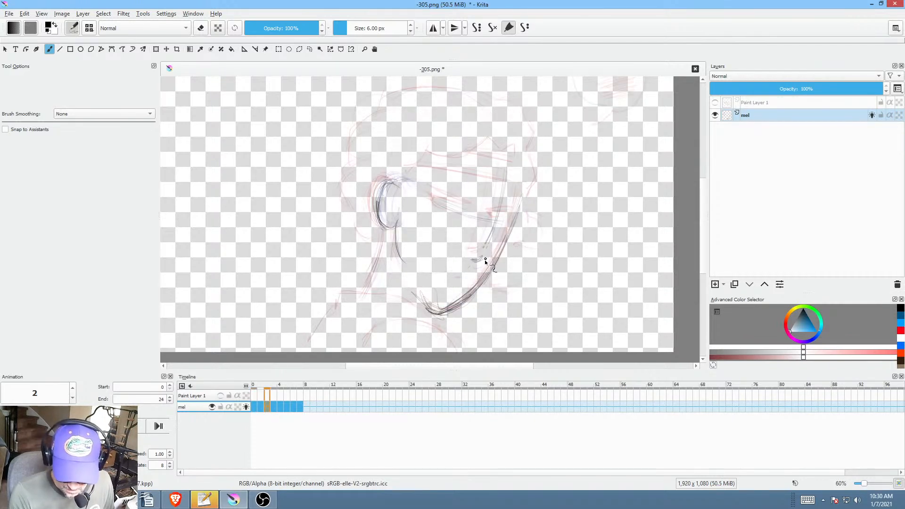
Step: Draw the face contour from the cheek down around the chin on frame 3 and compare it with frame 2
key(Right)
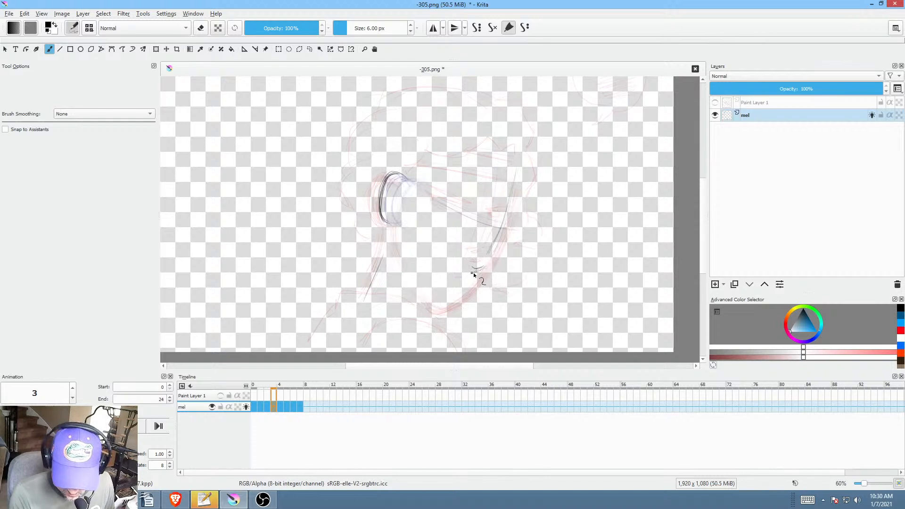
key(Left)
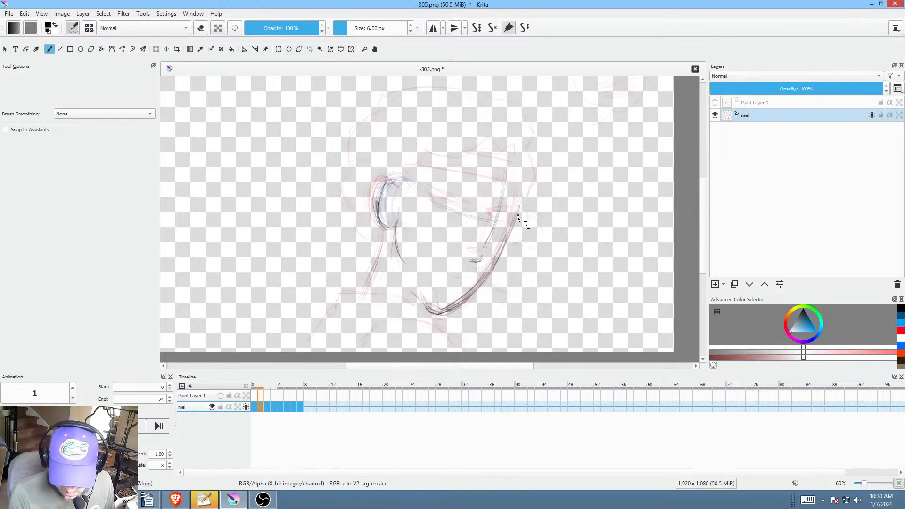
key(Right)
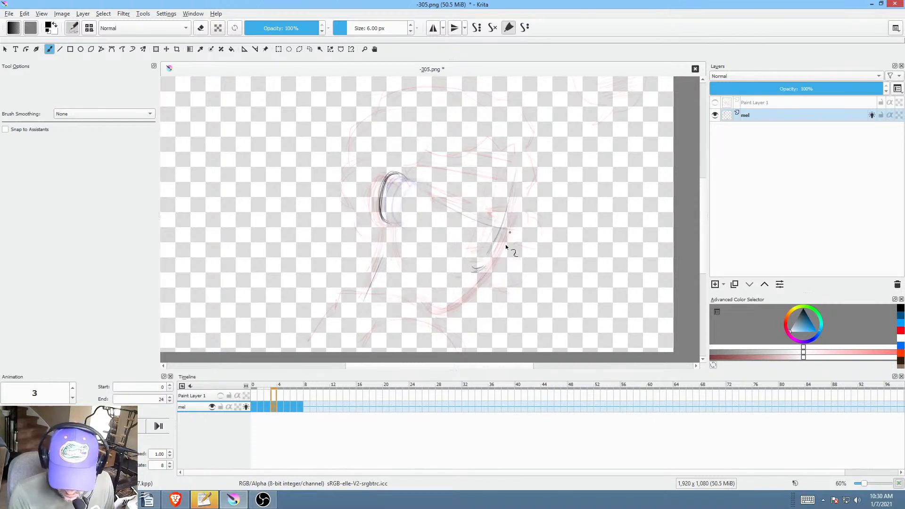
mouse_move(506, 246)
mouse_down()
mouse_move(474, 295)
mouse_move(440, 314)
mouse_up()
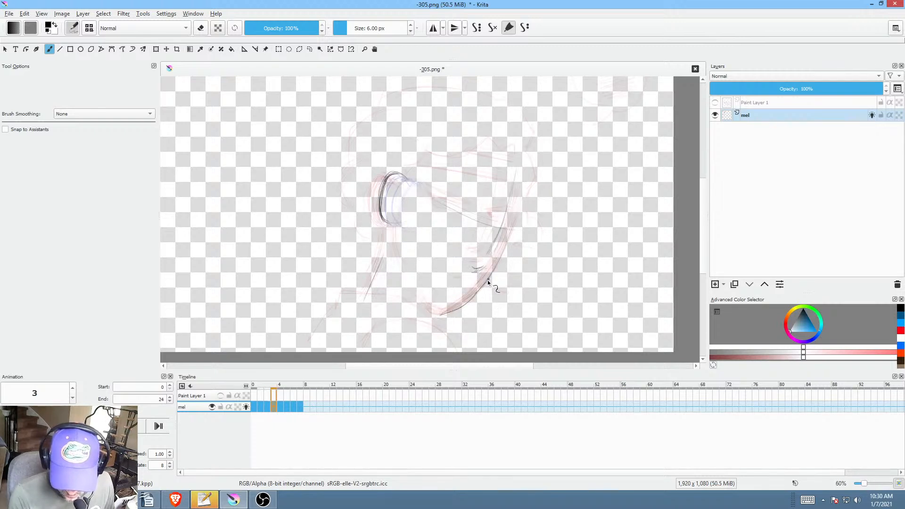
drag(501, 254, 439, 315)
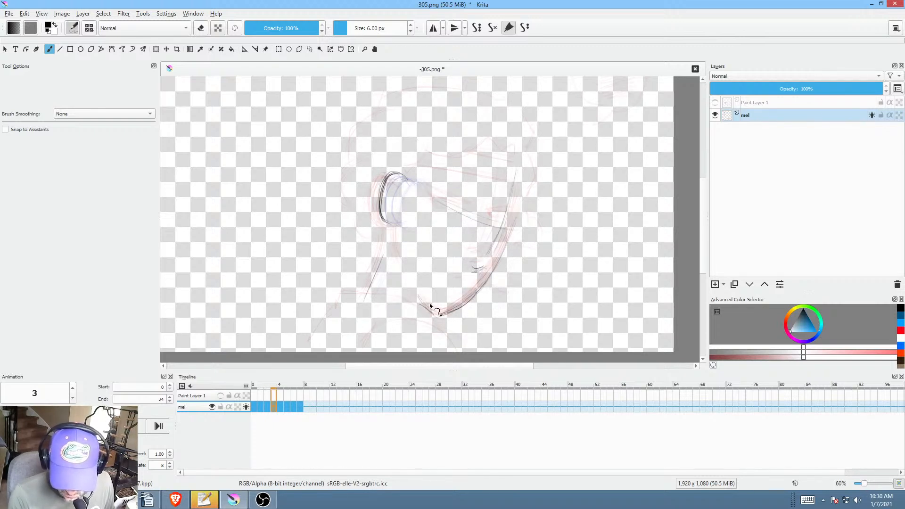
key(Left)
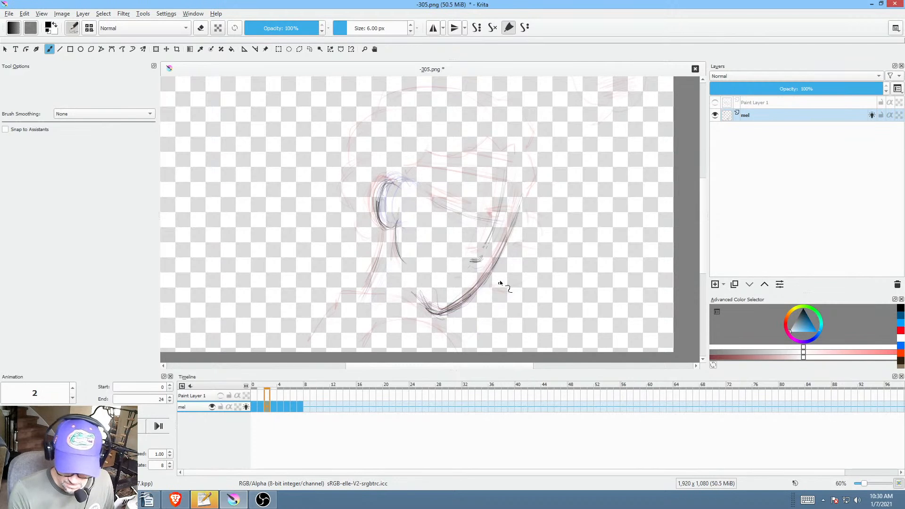
key(Right)
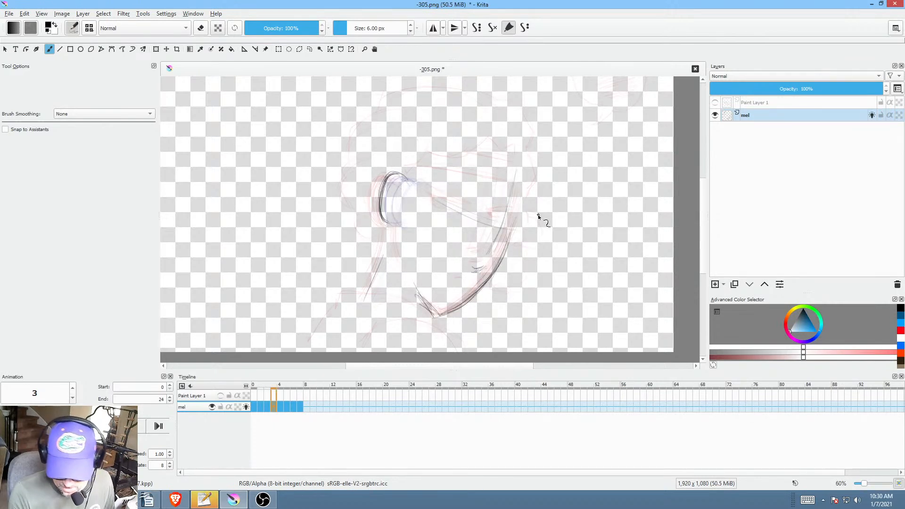
key(Left)
key(Right)
Step: Sketch the cheek-to-chin contour and the nose mark on frame 4, comparing them with frame 3
key(Right)
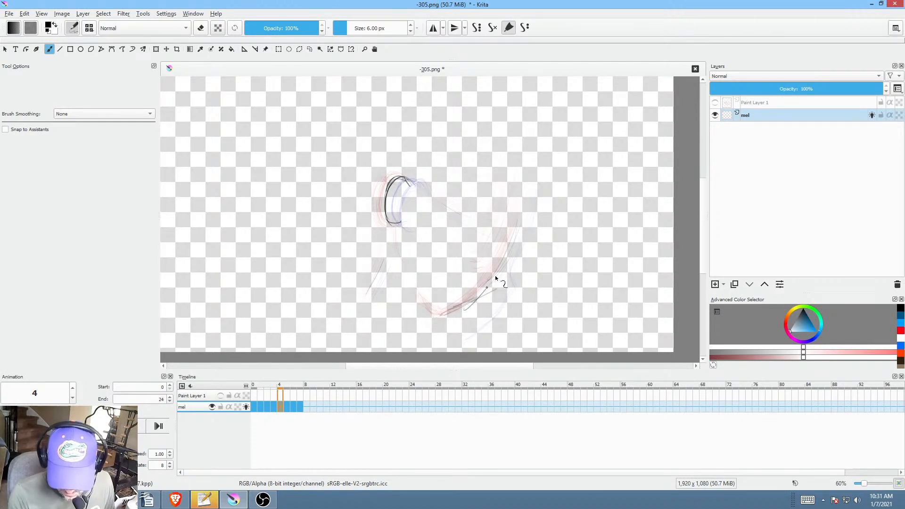
key(Left)
key(Right)
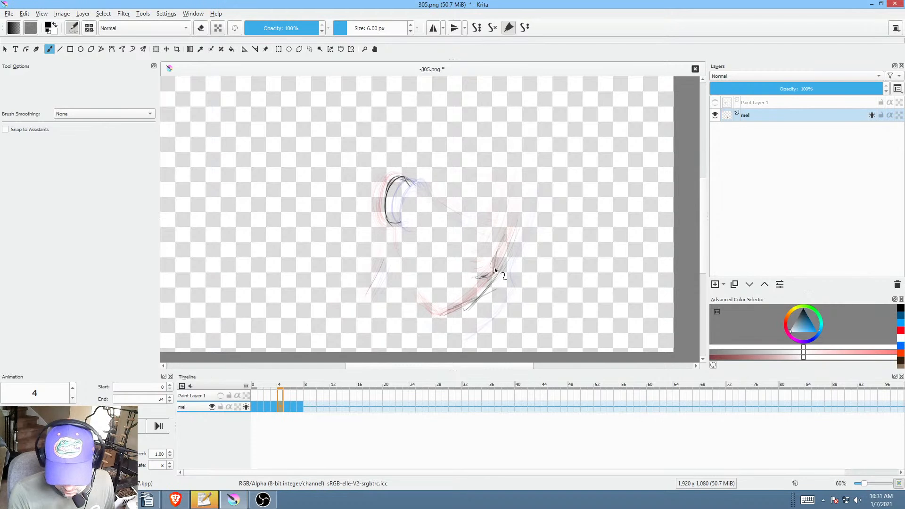
key(Left)
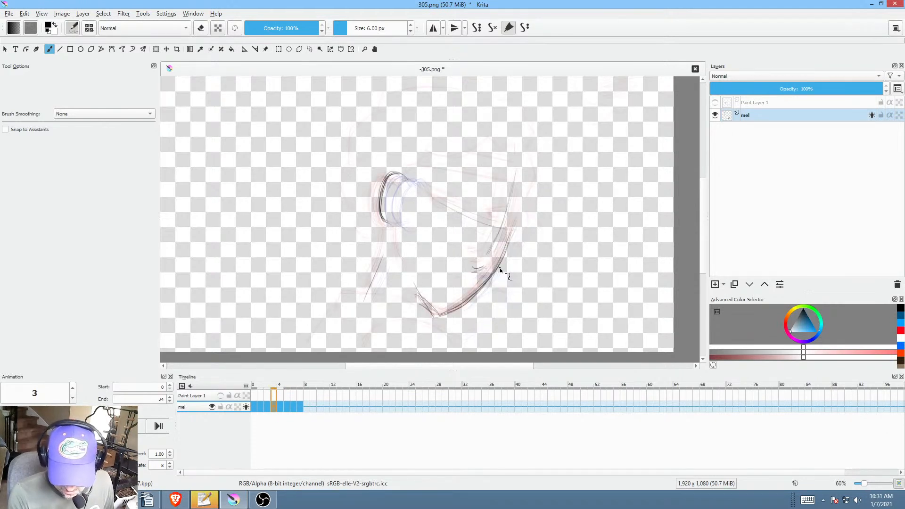
key(Right)
key(Left)
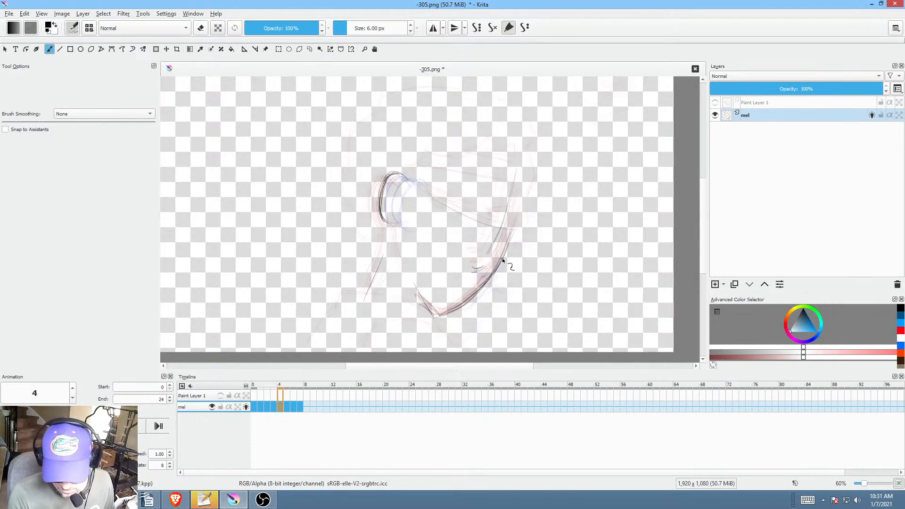
key(Right)
Step: Draw the far-side cheek contour and a short nose mark on frame 5, using frame 4 and the onion skins as reference
key(Right)
key(Left)
key(Right)
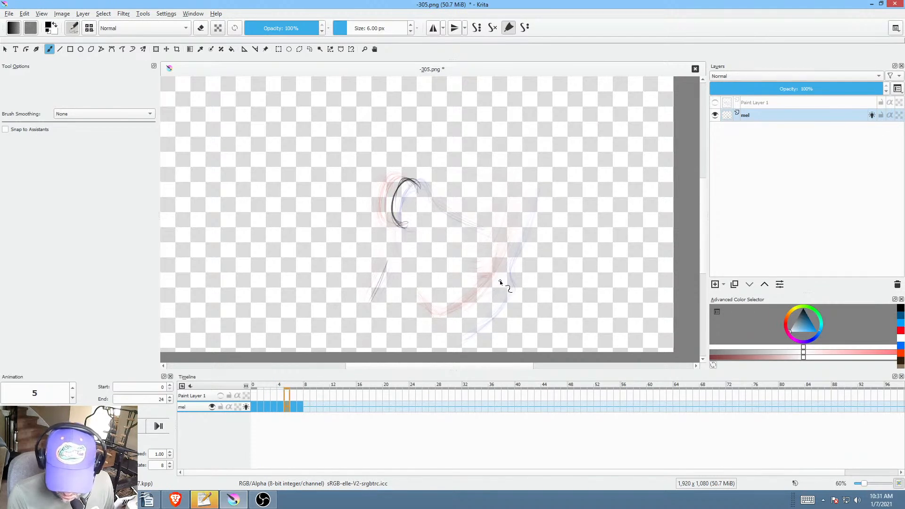
key(Left)
key(Right)
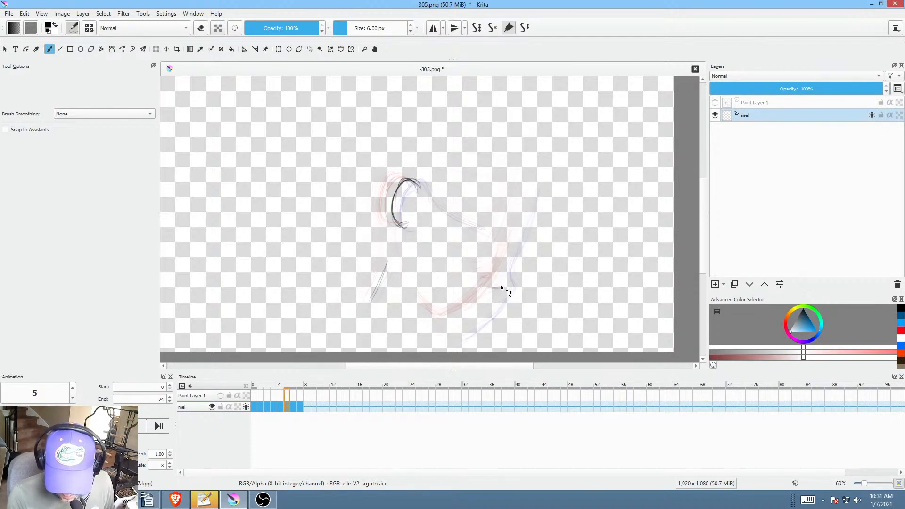
drag(511, 245, 507, 291)
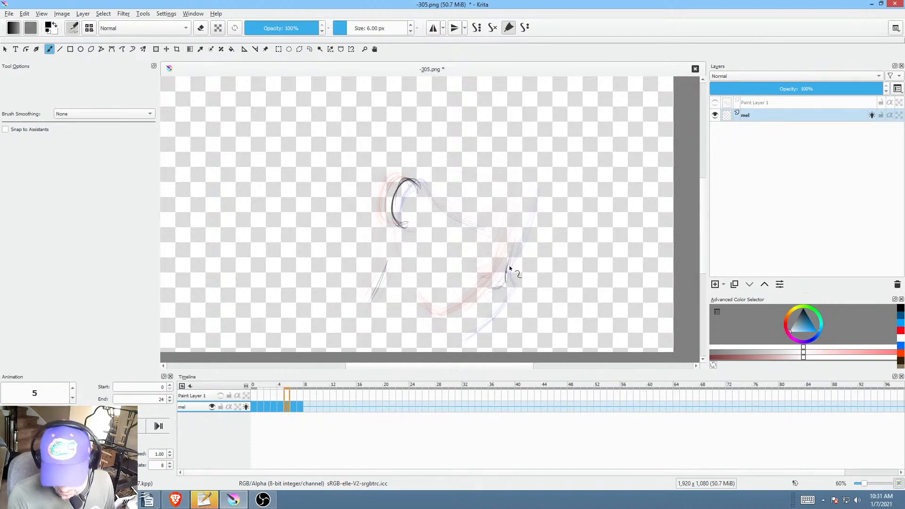
drag(521, 241, 505, 279)
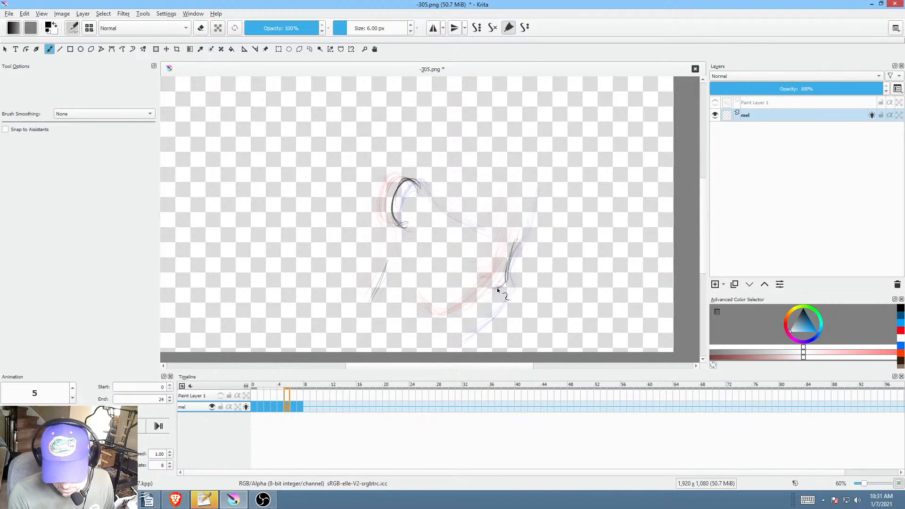
Step: Draw the cheek contour down toward the chin on frame 6, following frame 7, and compare it with frames 5 and 4
key(Right)
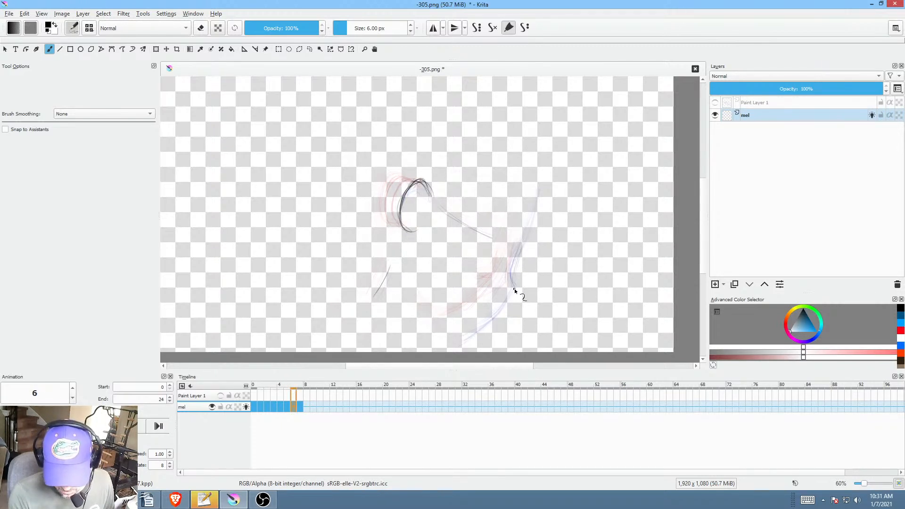
drag(521, 243, 511, 280)
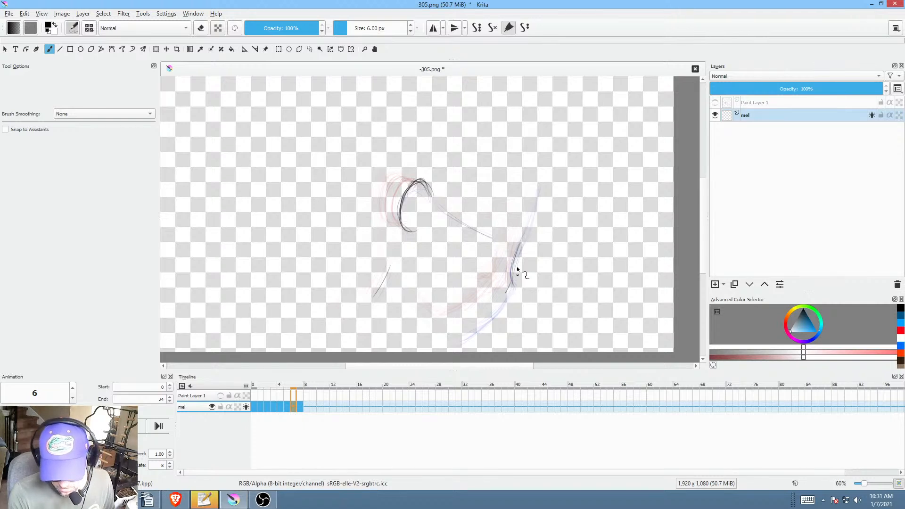
key(Right)
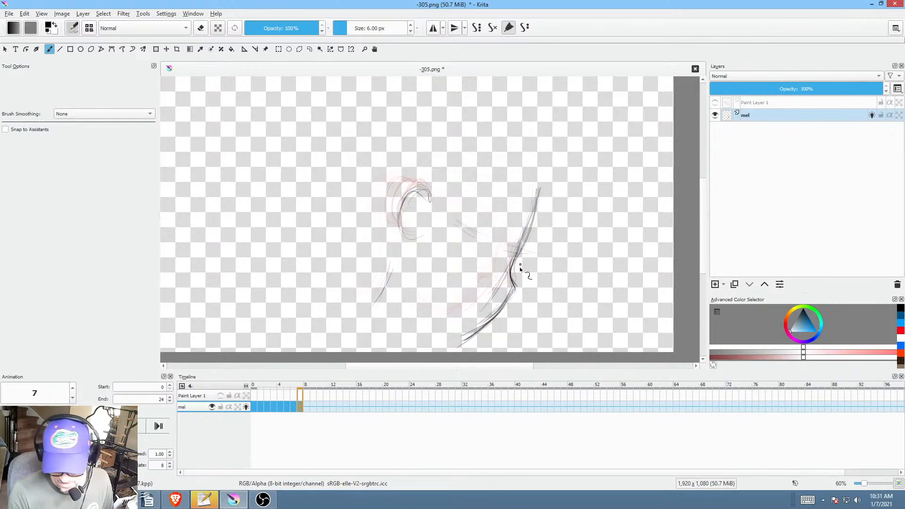
key(Left)
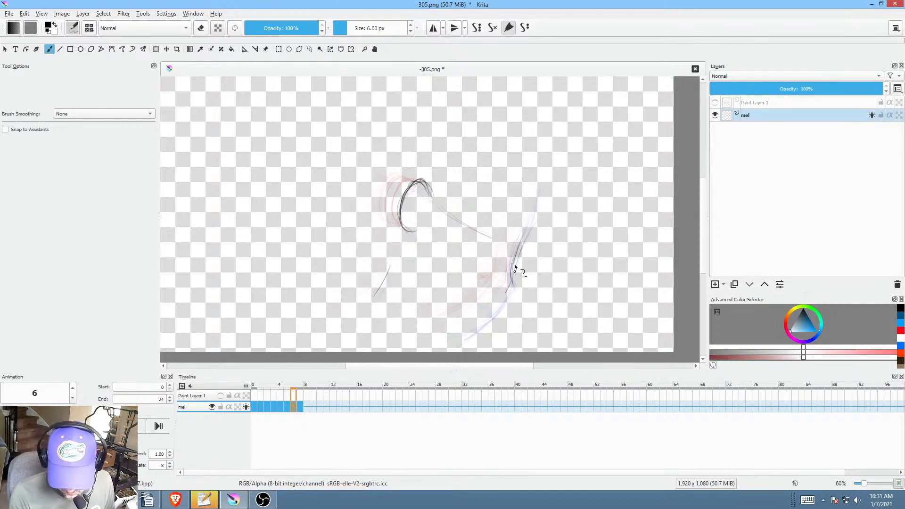
drag(509, 270, 502, 301)
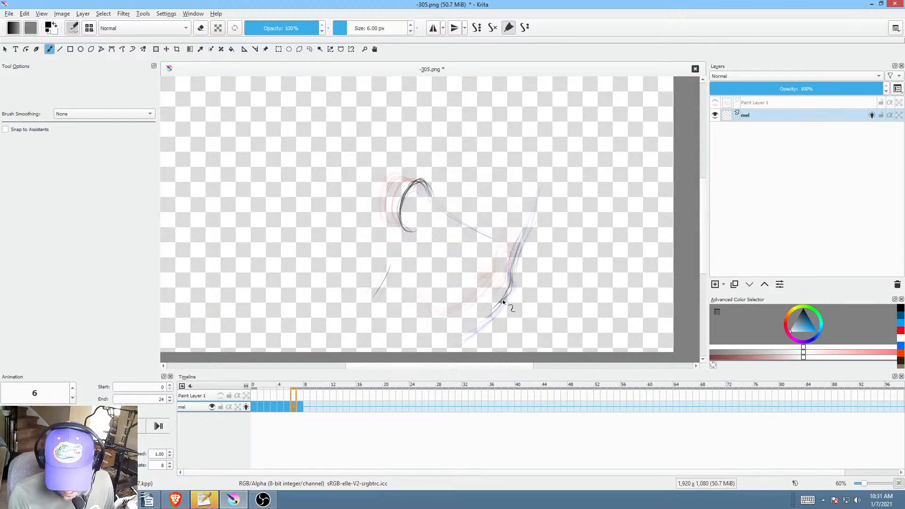
key(Left)
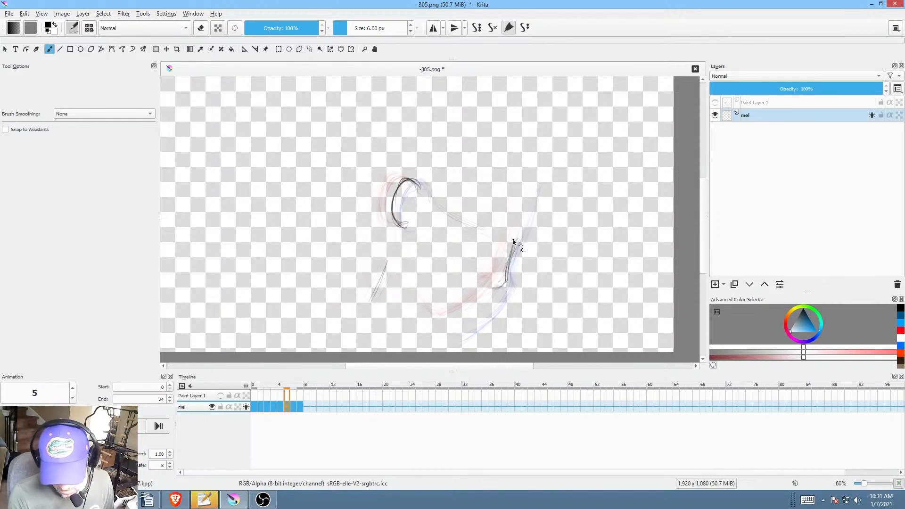
key(Left)
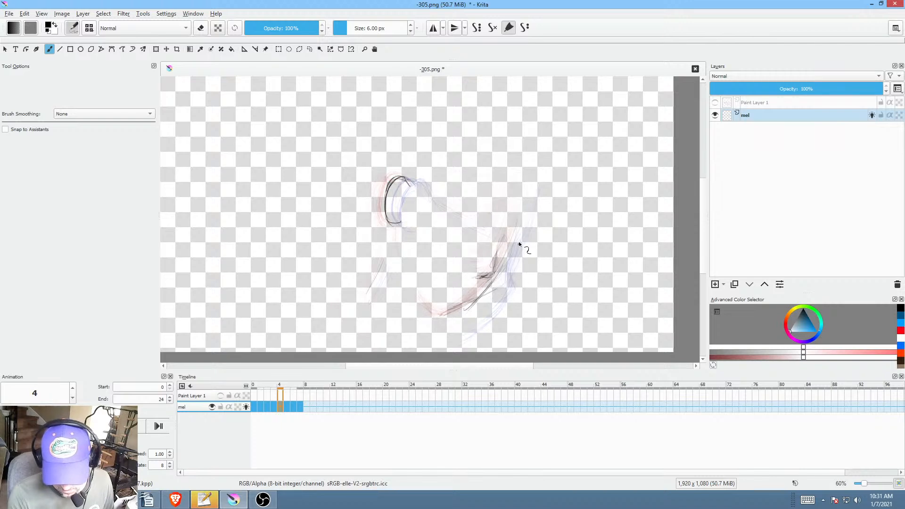
Step: Add a stroke to the far-side cheek contour on frame 5 and compare it with frame 6
key(Right)
mouse_move(524, 247)
mouse_down()
mouse_move(494, 292)
mouse_move(526, 246)
mouse_move(514, 265)
mouse_up()
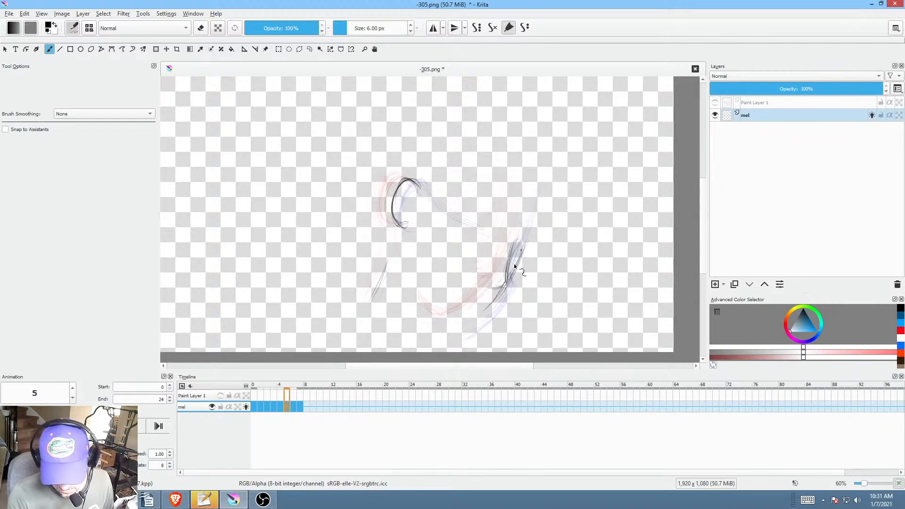
key(Right)
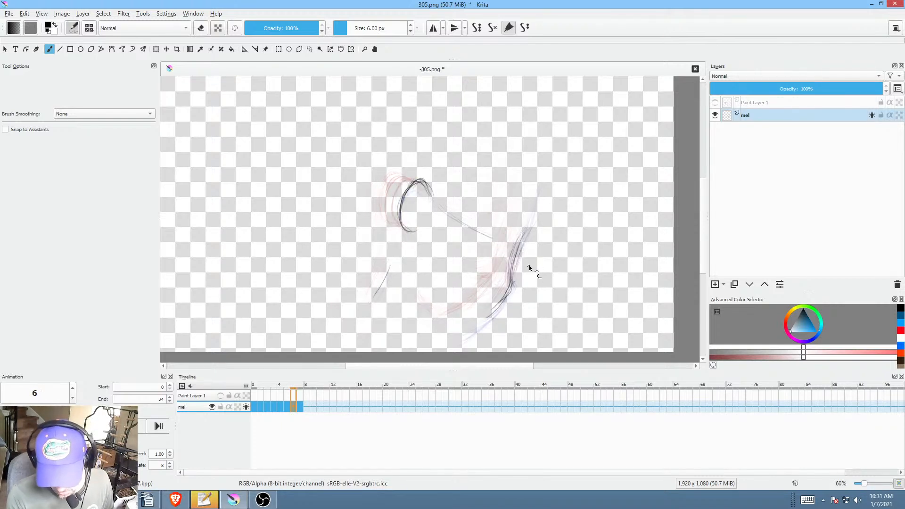
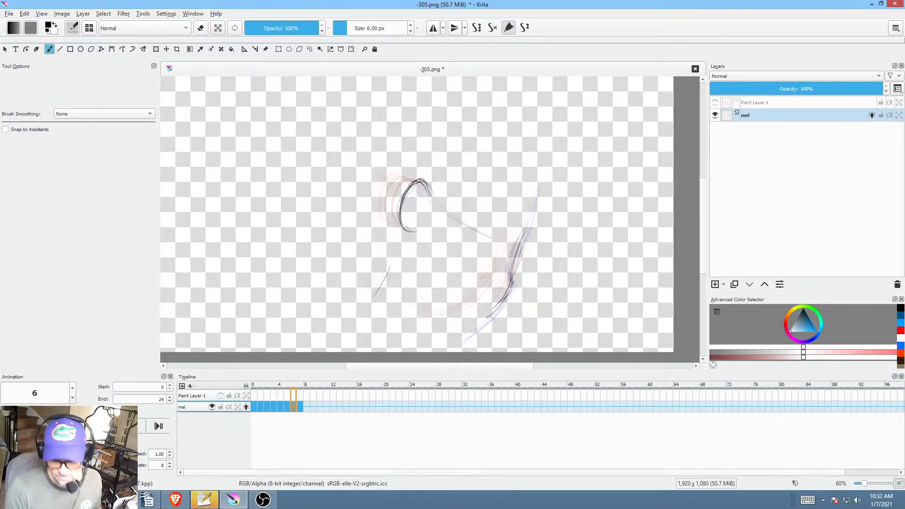
Step: Flip from frame 5 back through the earlier frames and forward again to check the contour's motion
click(286, 408)
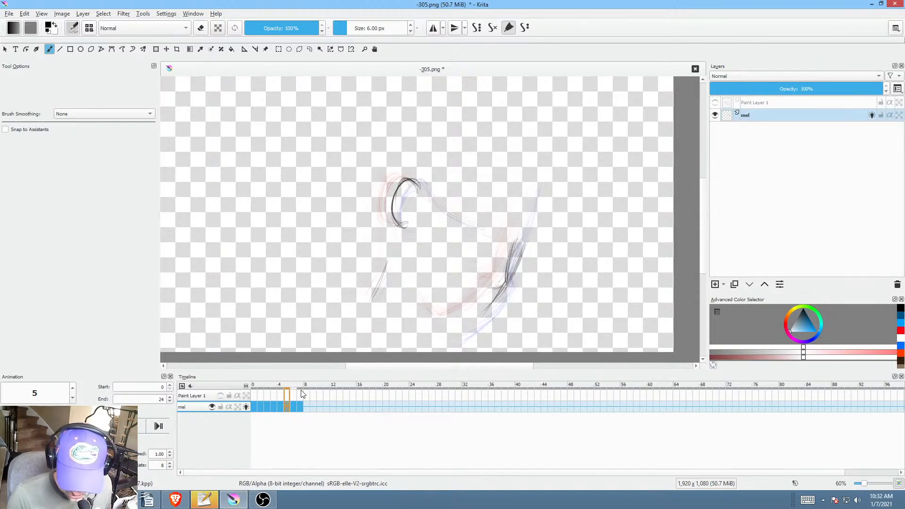
key(Left)
key(Left)
key(Left)
key(Left)
key(Left)
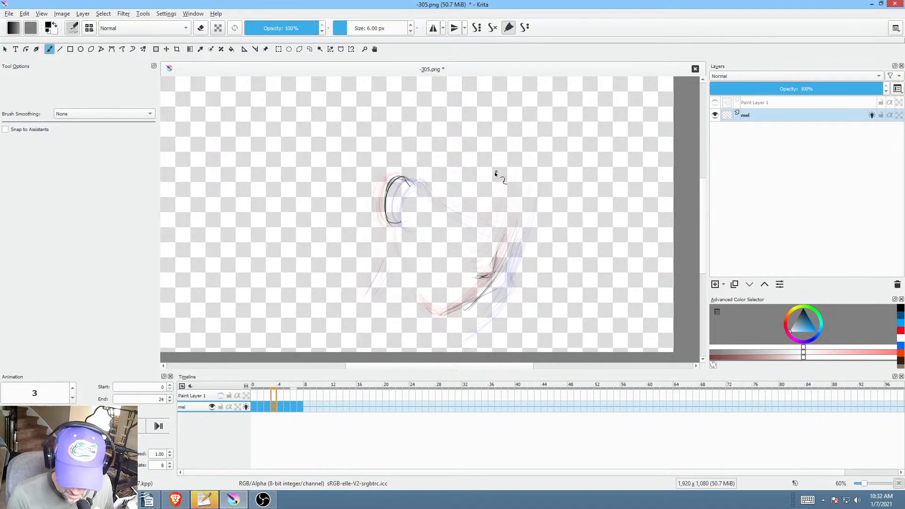
key(Right)
key(Right)
key(Right)
key(Right)
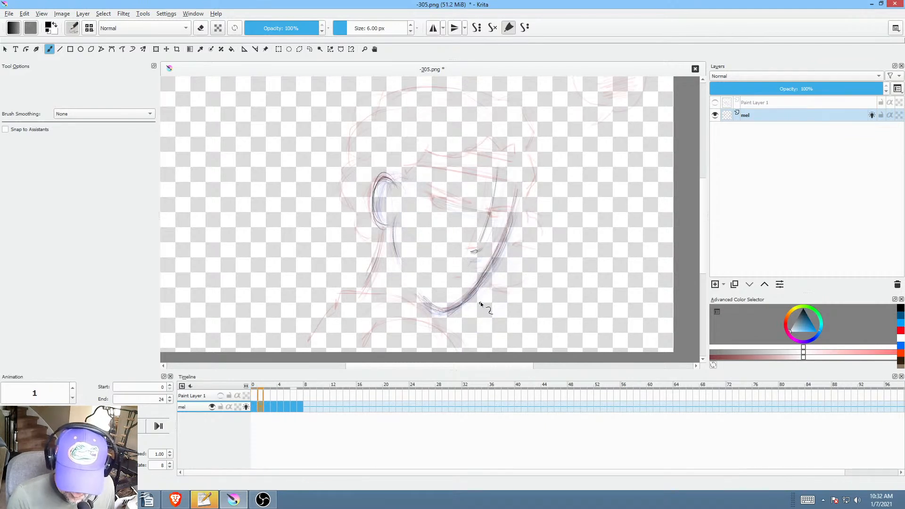
Step: Extend the jaw contour down toward the chin on frames 5 and 6, and compare it with frame 7
key(Right)
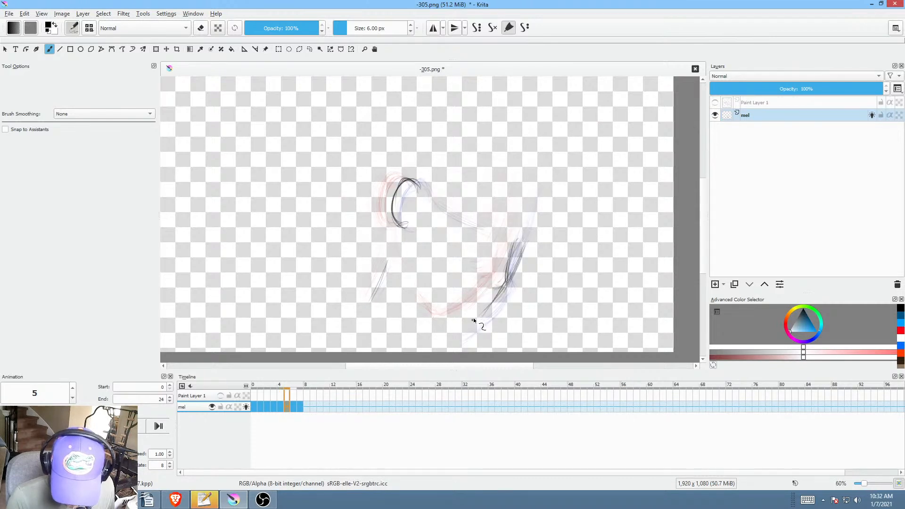
drag(479, 315, 451, 330)
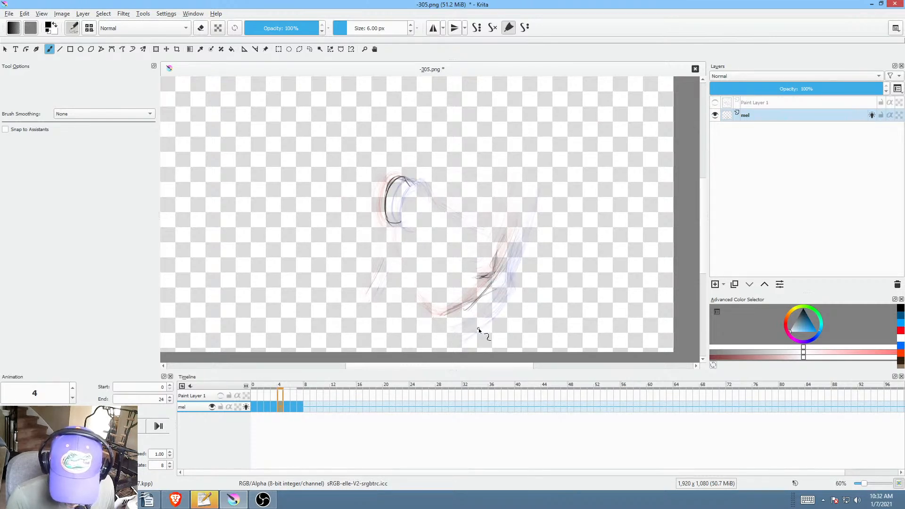
key(Right)
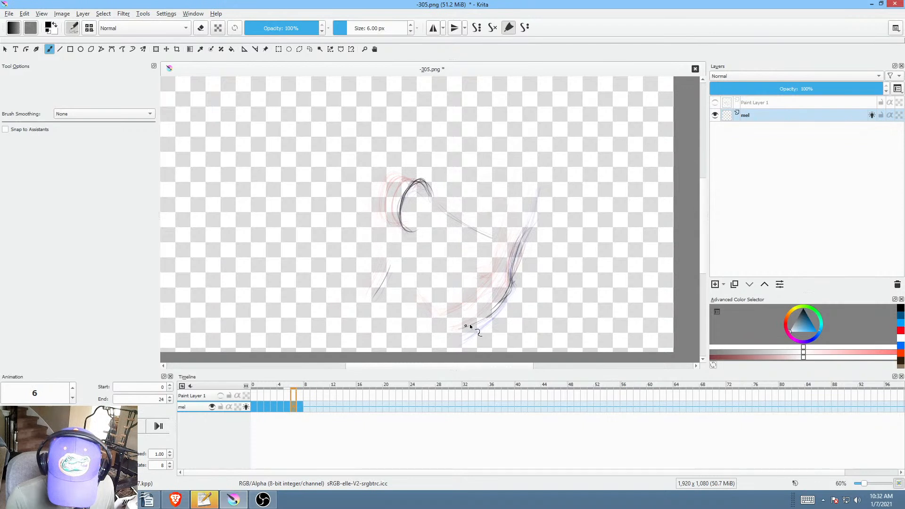
drag(501, 305, 468, 330)
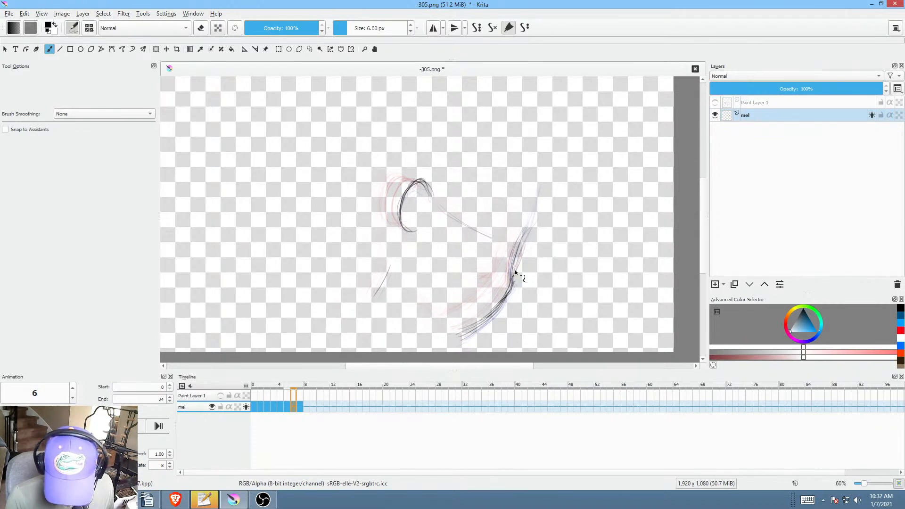
key(Right)
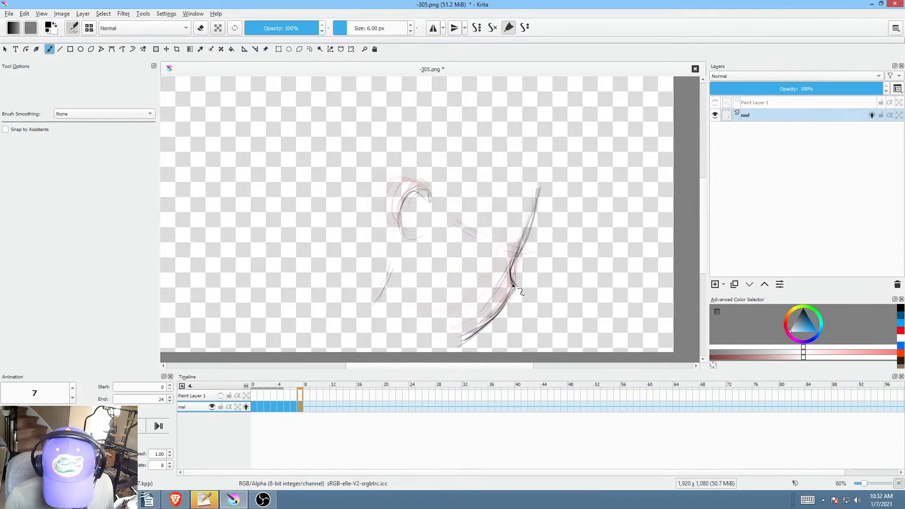
Step: Sketch the curved collar line below the chin frame by frame from the early frames through frame 7
key(Left)
key(Left)
key(Left)
key(Left)
key(Left)
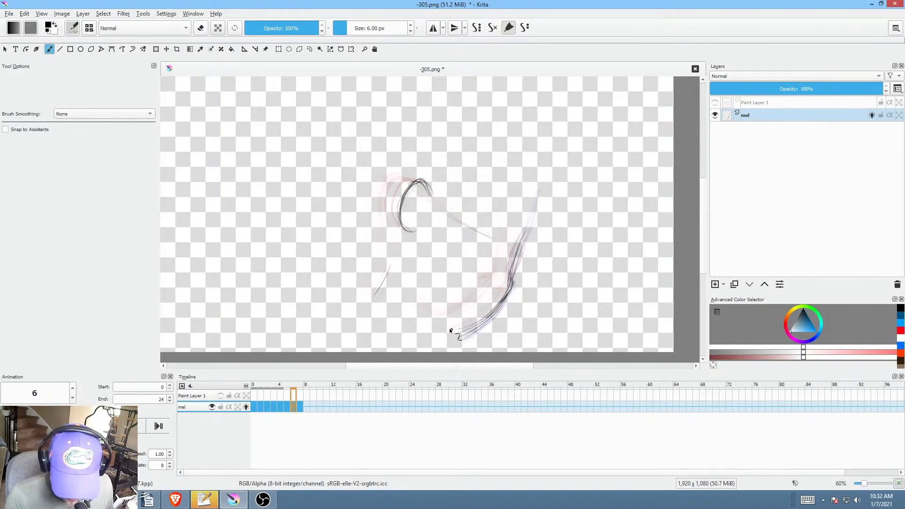
key(Left)
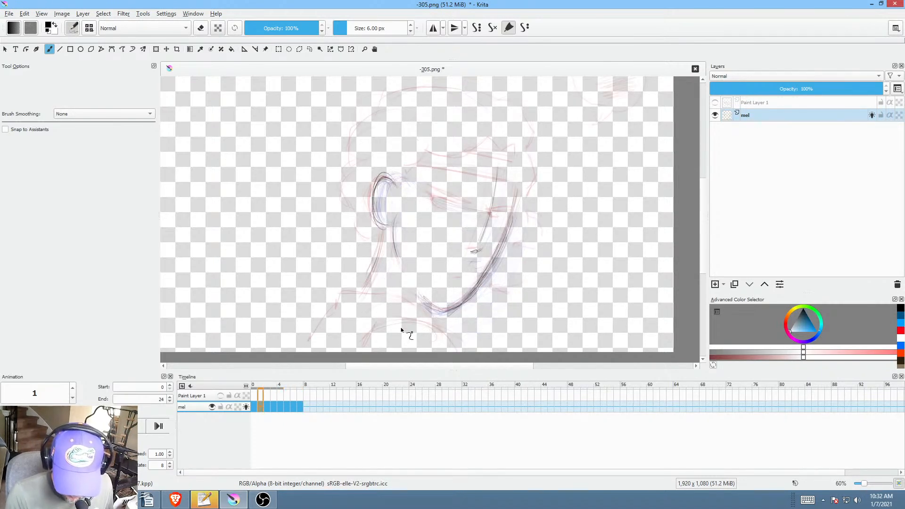
key(Right)
key(Right)
key(Right)
key(Right)
key(Right)
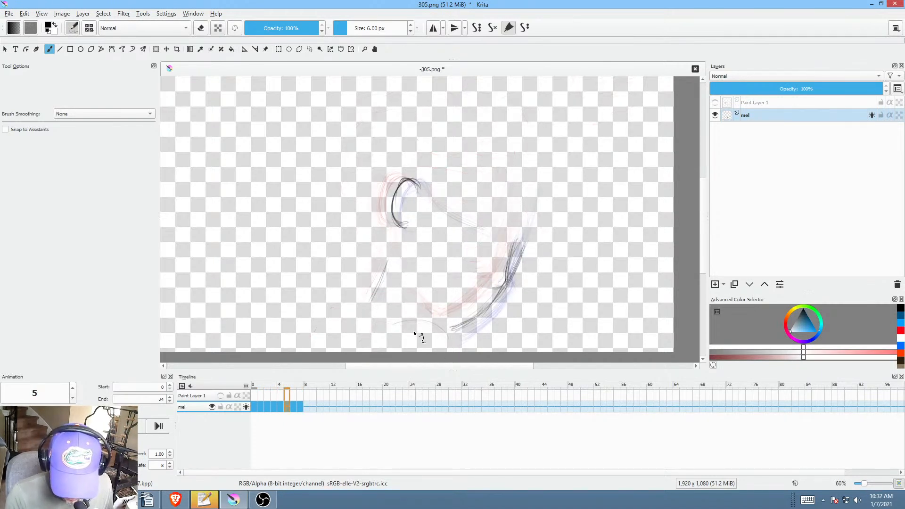
key(Right)
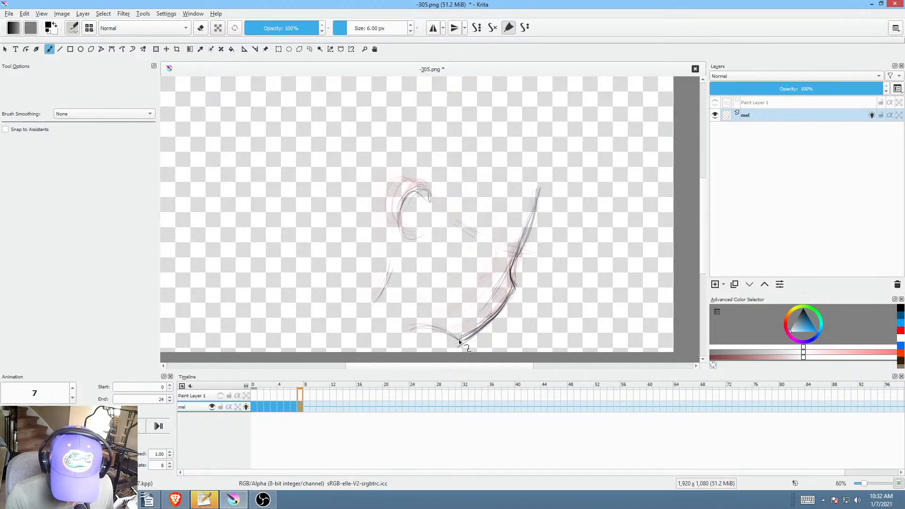
Step: Sketch the neck line running down from below the ear frame by frame, working from the opening frame to frame 7
key(Left)
key(Left)
key(Left)
key(Left)
key(Left)
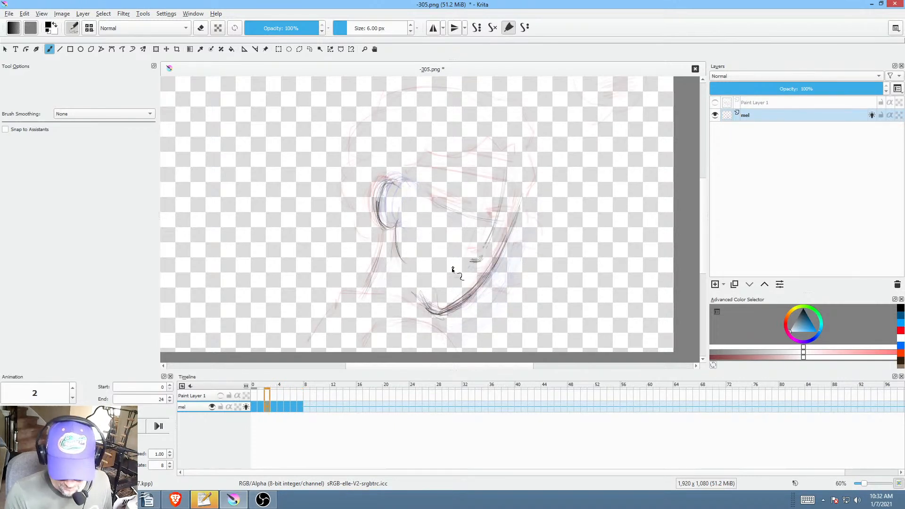
key(Left)
key(Left)
key(Right)
key(Right)
key(Right)
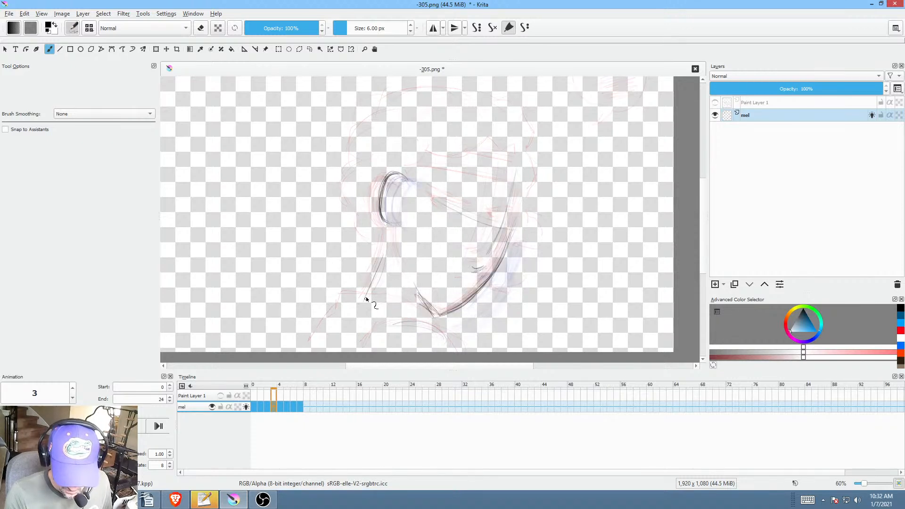
key(Right)
key(Right)
key(Right)
key(Right)
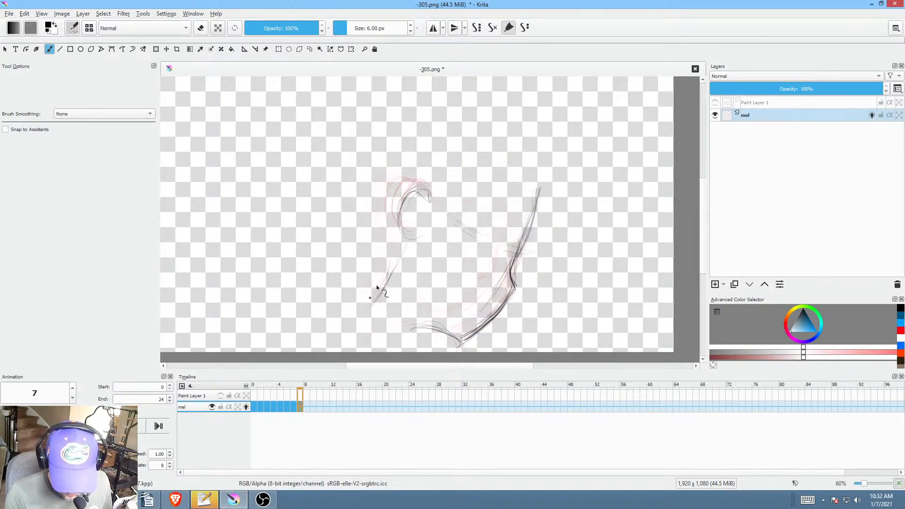
Step: Reinforce the neck line and extend it up to the ear, going from the first frames through frame 7
key(Left)
key(Left)
key(Left)
key(Left)
key(Left)
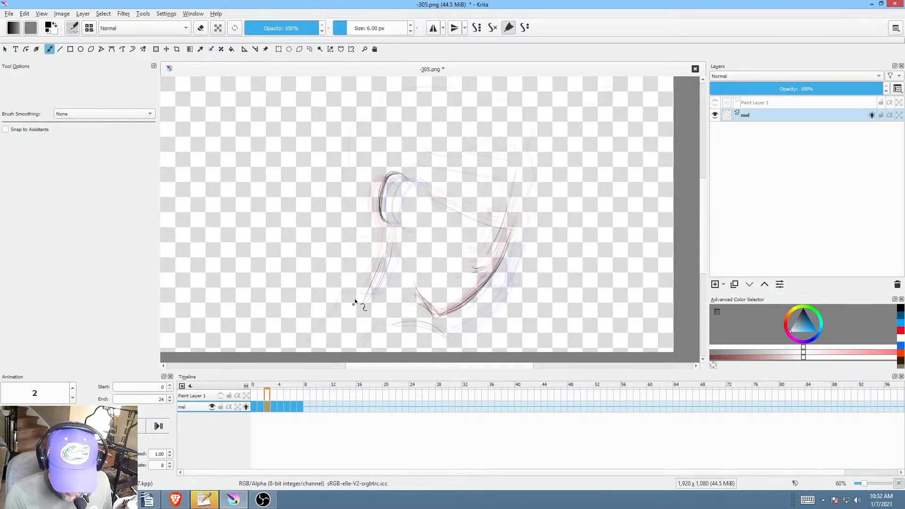
key(Left)
key(Left)
key(Right)
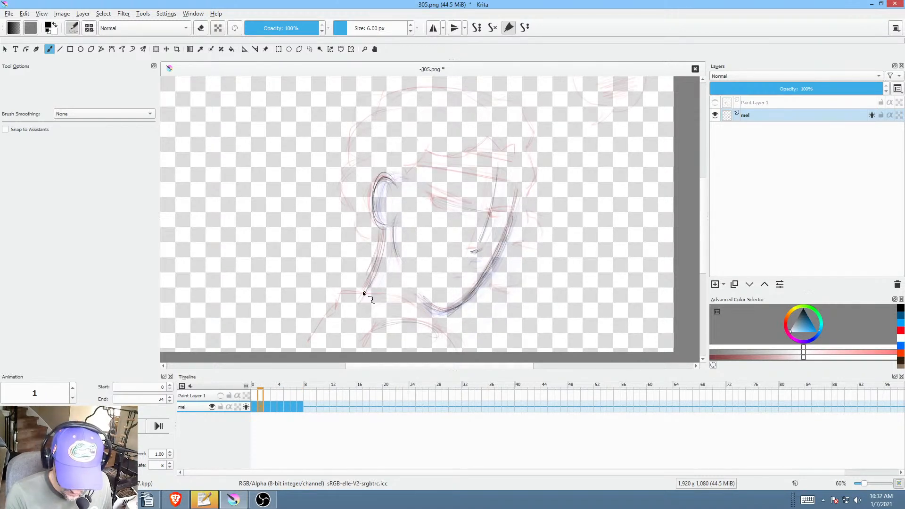
key(Right)
key(Right)
key(Right)
key(Right)
key(Right)
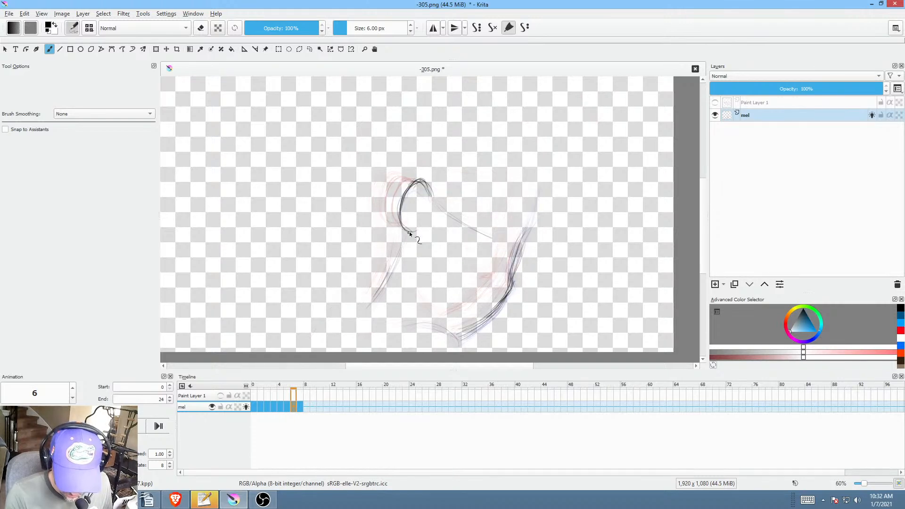
key(Right)
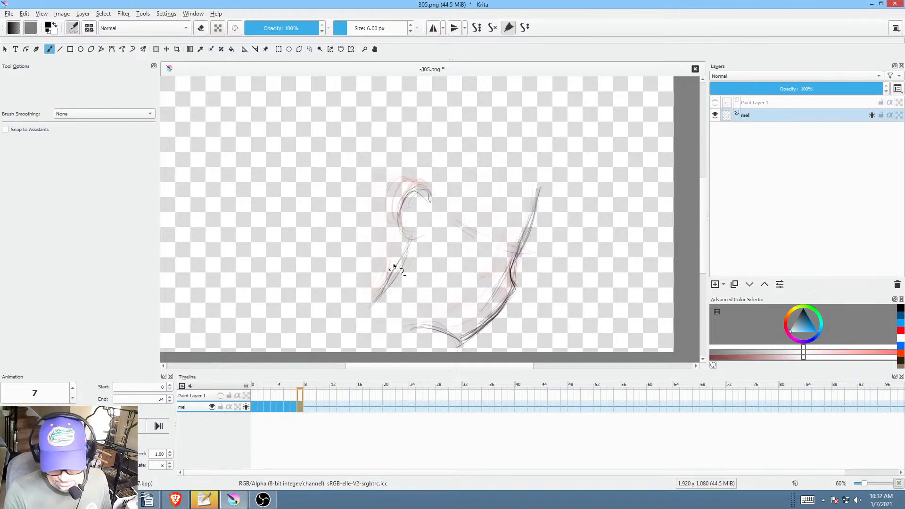
Step: Add a second set of neck strokes behind the existing neck line on frames 3 through 7
key(Left)
key(Left)
key(Left)
key(Left)
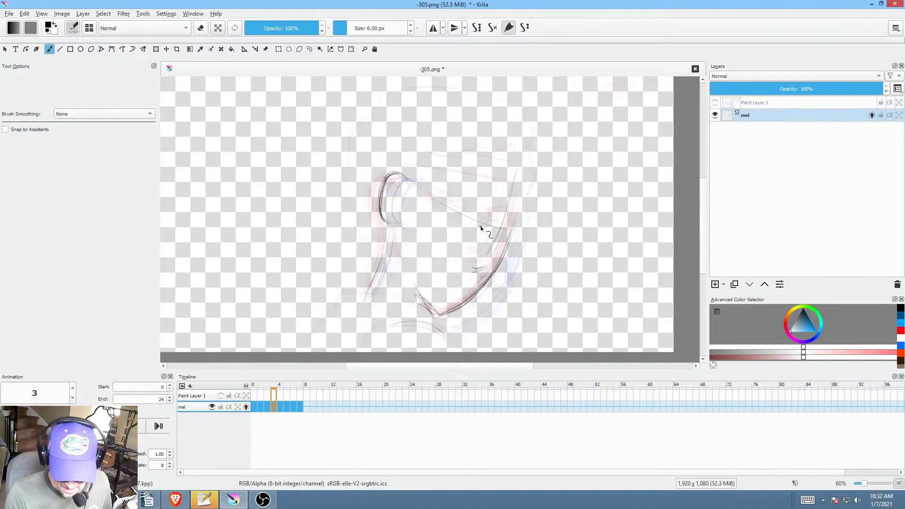
key(Right)
key(Right)
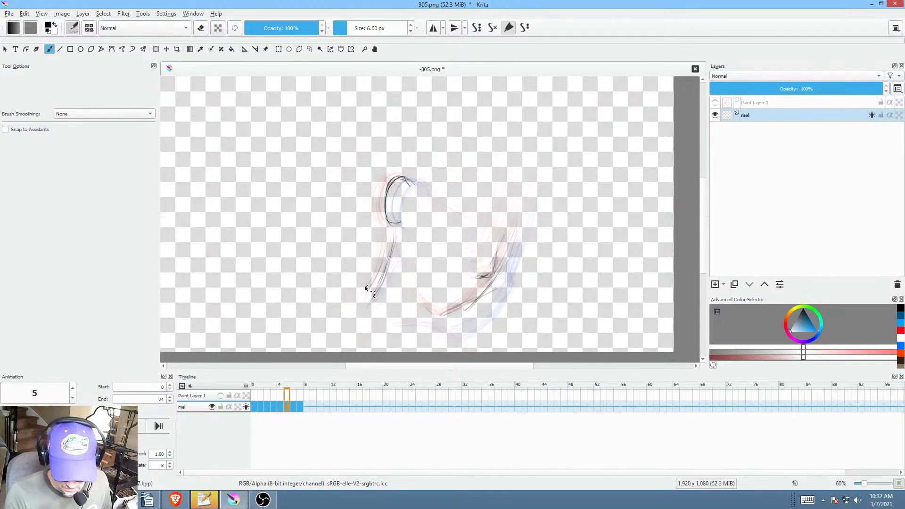
key(Right)
key(Right)
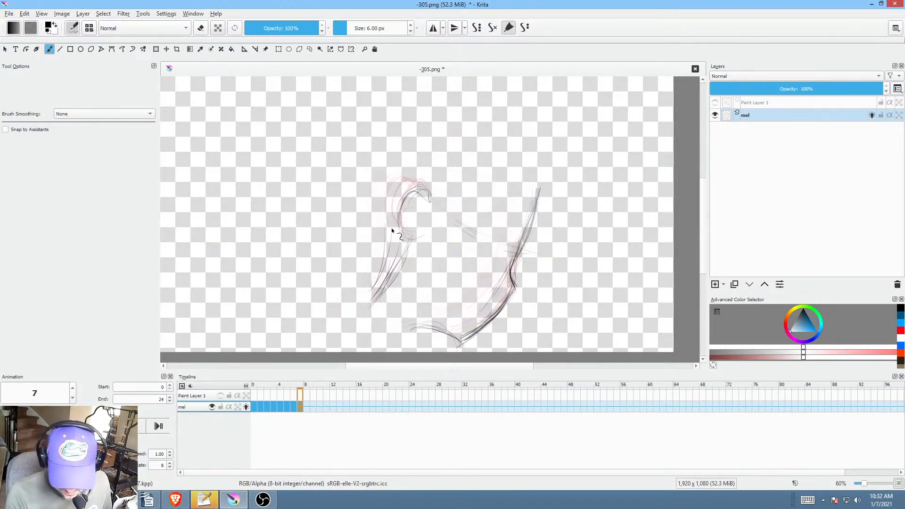
Step: Draw the outer back-of-neck line on frame 5 and check it against the sequence from frame 0 to frame 6
key(Left)
key(Left)
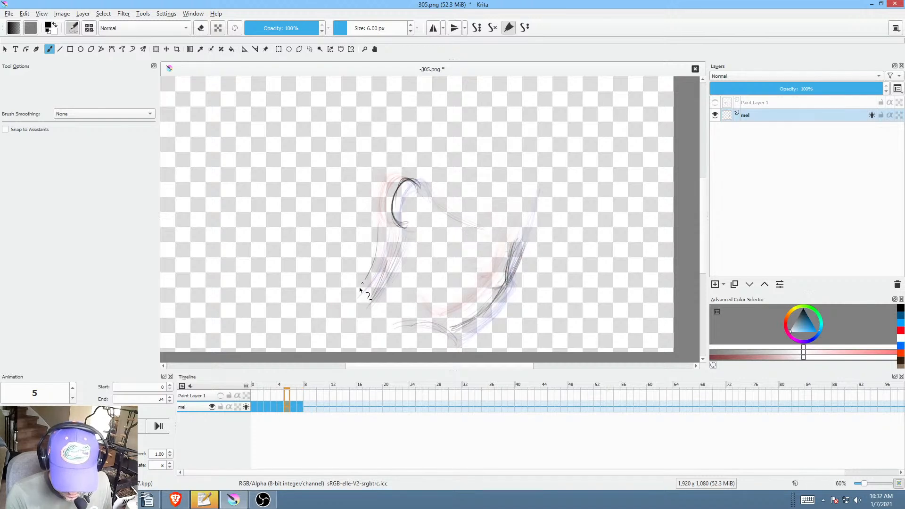
key(Left)
key(Left)
key(Left)
key(Left)
key(Left)
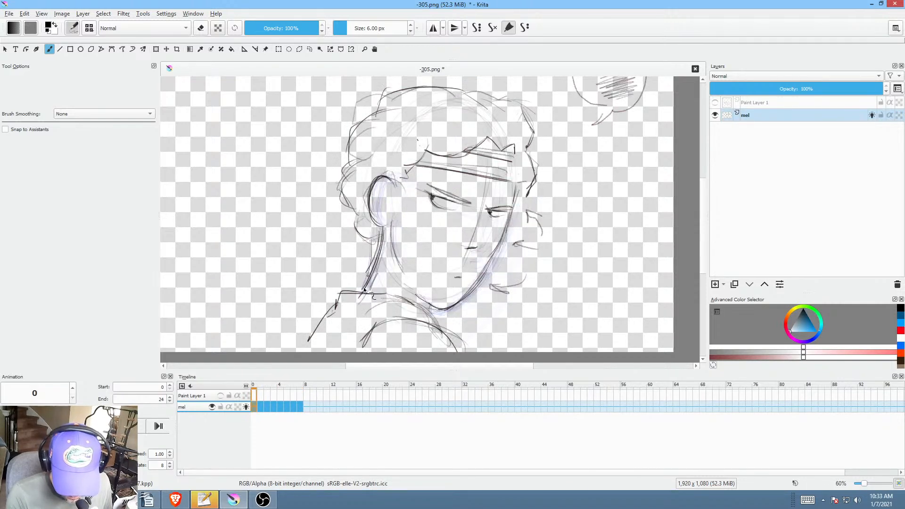
key(Right)
key(Right)
key(Right)
key(Right)
key(Right)
key(Right)
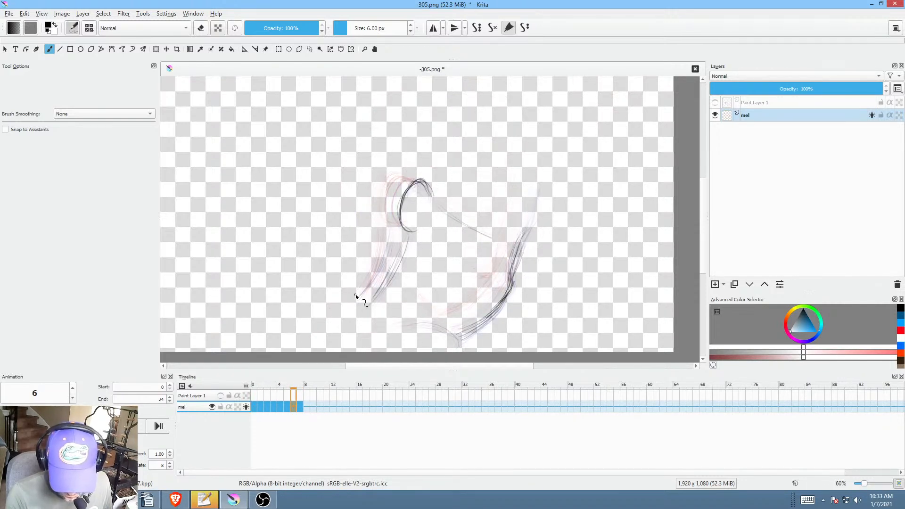
Step: Darken the outer back-of-neck line from the ear to the shoulder on frame 3 and frame 7
key(Left)
key(Left)
key(Left)
key(Left)
key(Left)
key(Right)
key(Right)
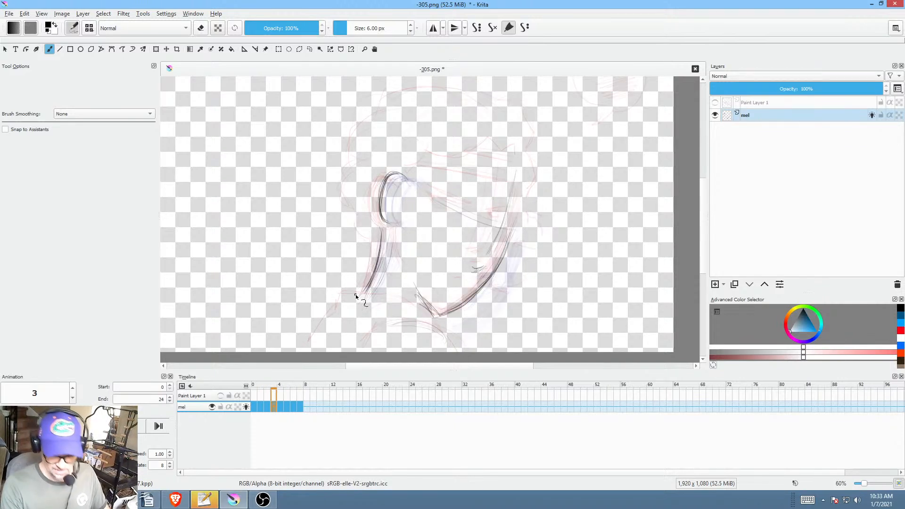
key(Right)
key(Right)
key(Right)
key(Right)
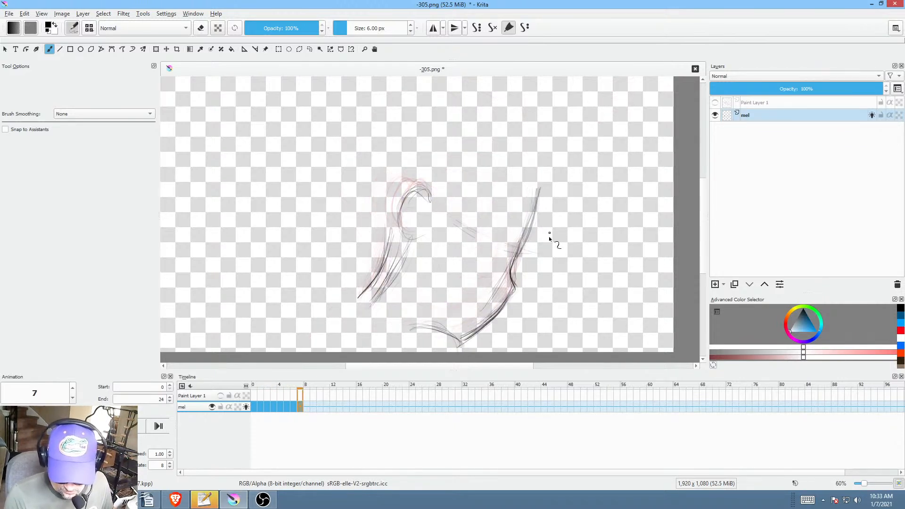
Step: Draw a stronger back-of-neck stroke on frame 1, using frame 0 and frame 2 as reference
key(Left)
key(Left)
key(Left)
key(Left)
key(Left)
key(Left)
key(Left)
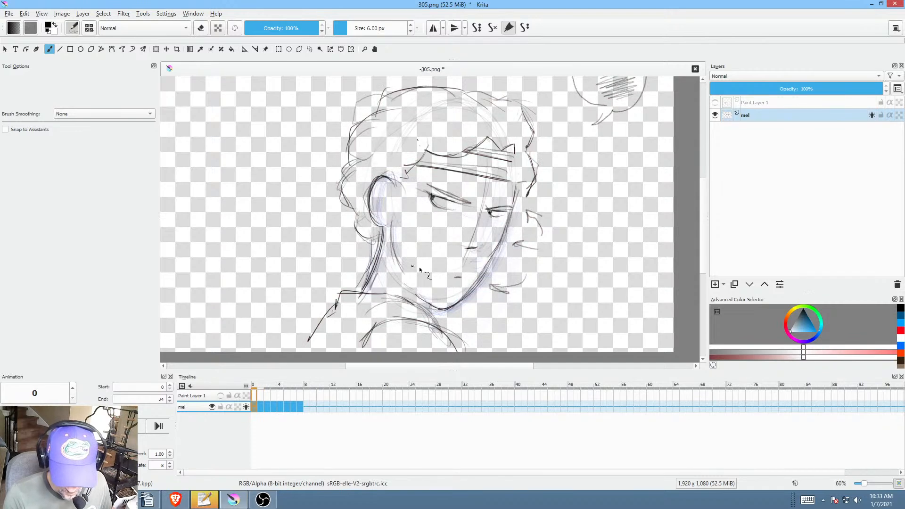
key(Right)
key(Right)
key(Left)
key(Left)
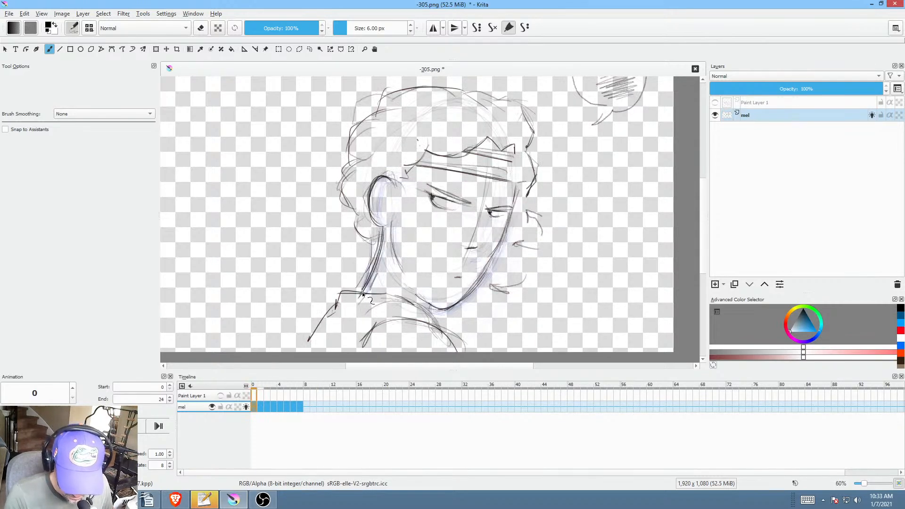
key(Right)
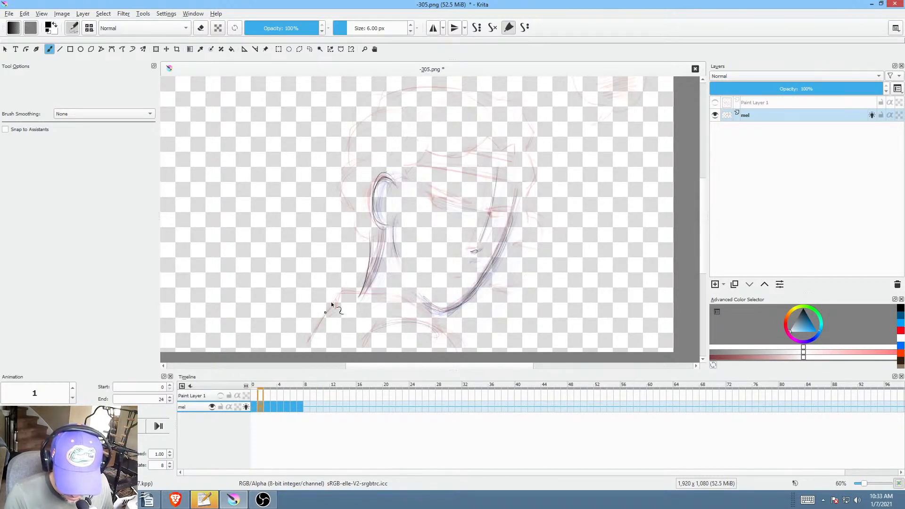
Step: Sketch the shoulder line sloping down from the neck base through frame 7 and compare it with the preceding frames
key(Right)
key(Right)
key(Right)
key(Right)
key(Right)
key(Right)
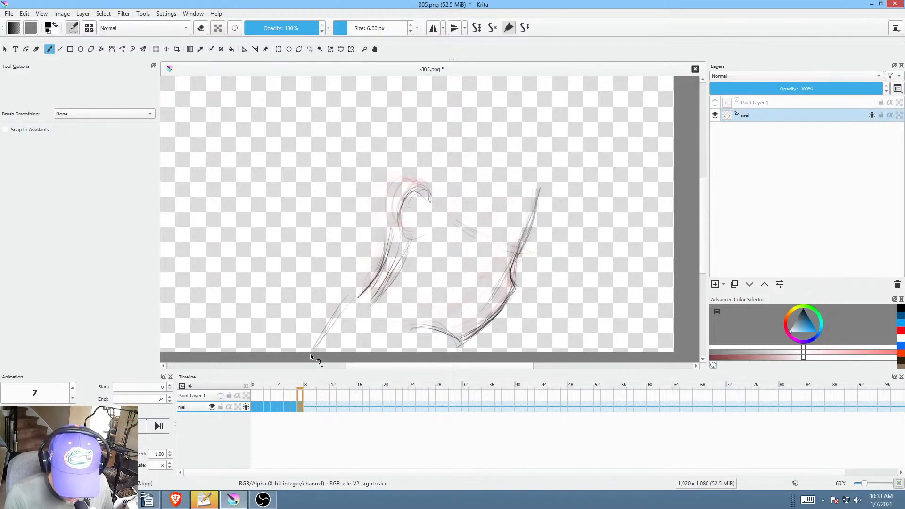
key(Left)
key(Left)
key(Left)
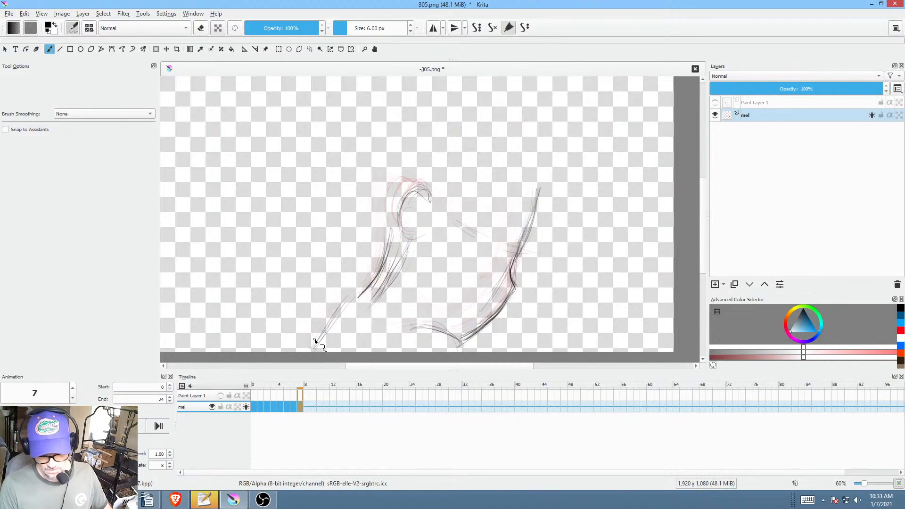
Step: Turn off onion skins for the mel layer and flip back through the frames to review the head-turn lines
click(247, 407)
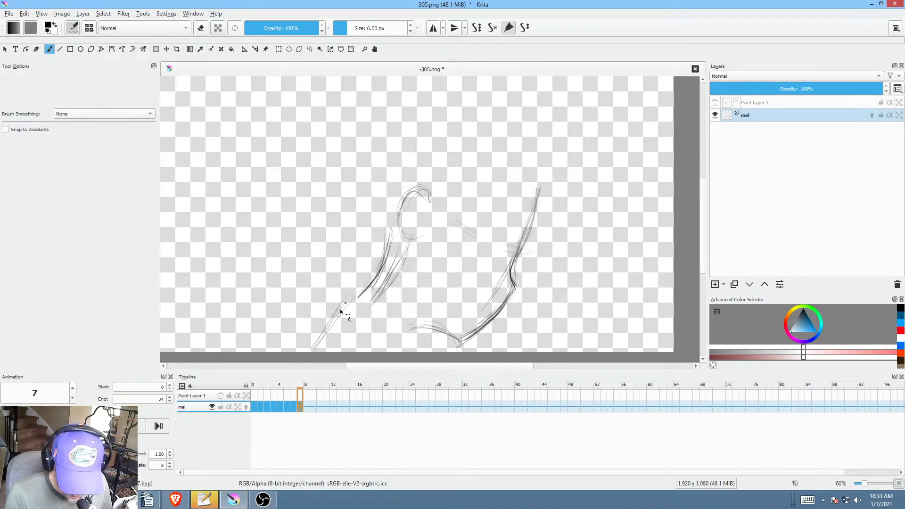
key(Left)
key(Left)
key(Left)
key(Left)
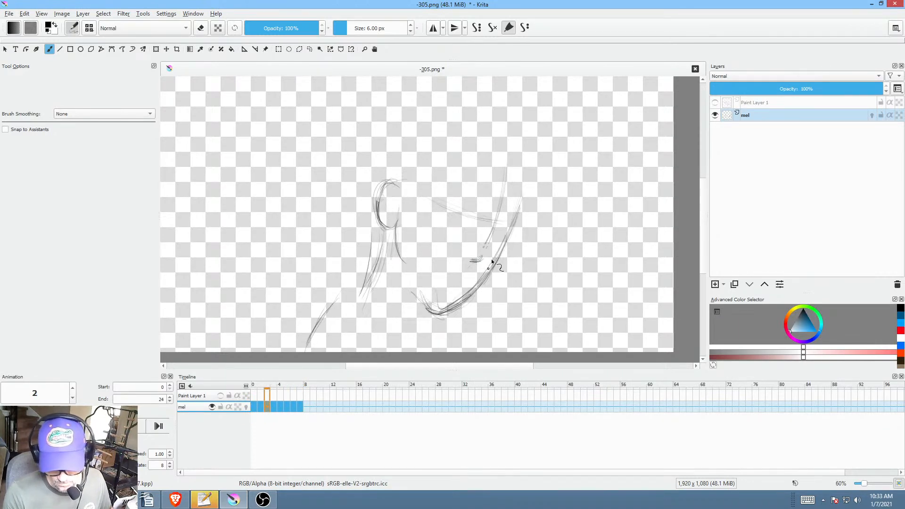
drag(496, 232, 474, 283)
key(Right)
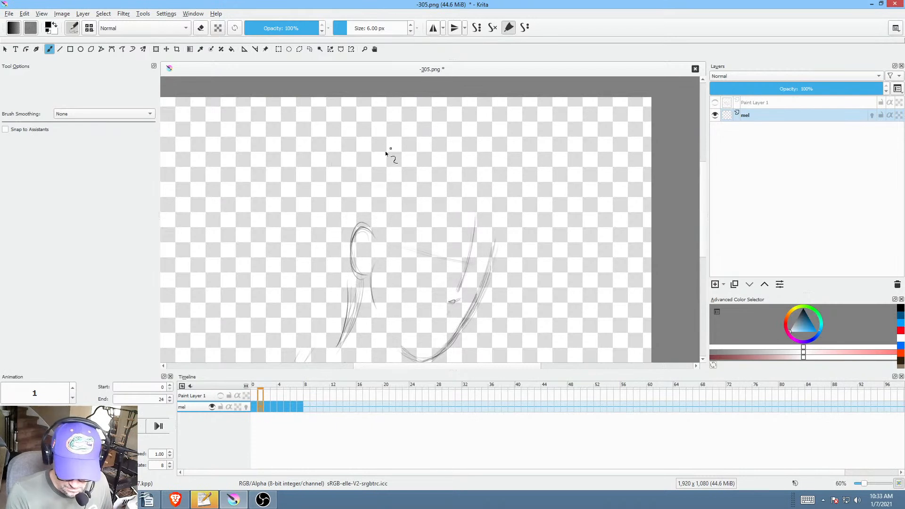
Step: Sketch the top-of-head arc on frame 7, using the head drawing on frame 0 as reference
key(Left)
key(Right)
key(Right)
key(Right)
key(Right)
key(Right)
key(Right)
key(Right)
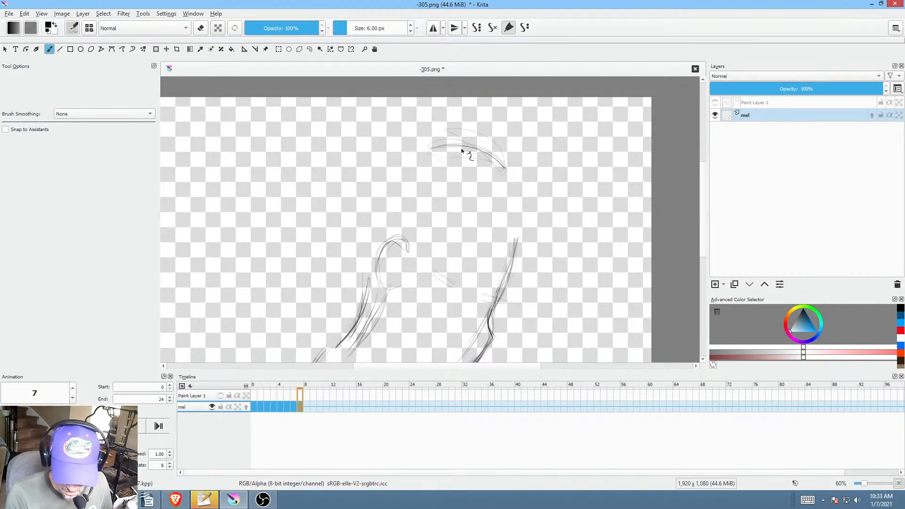
Step: Refine the top-of-head arc on frame 4 and extend it toward the back of the head on frame 7, referring to frame 0
key(Left)
key(Left)
key(Left)
key(Left)
key(Left)
key(Left)
key(Left)
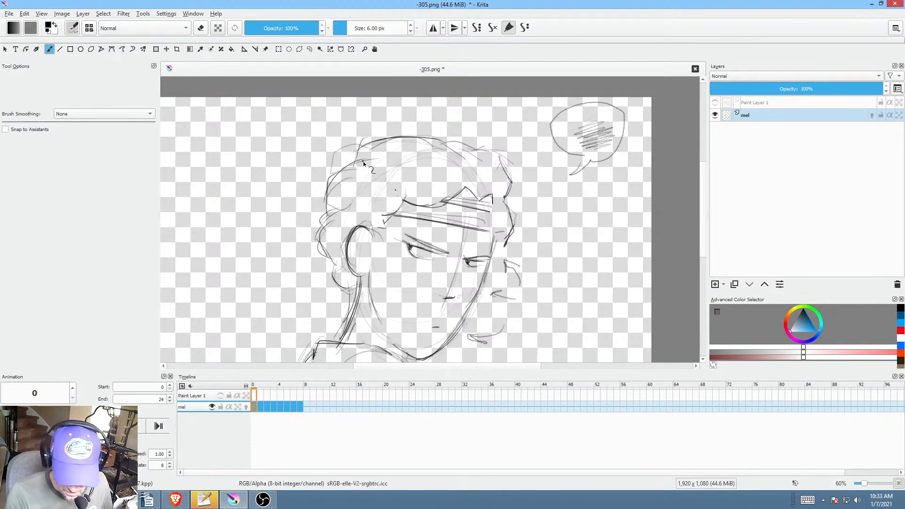
key(Right)
key(Right)
key(Right)
key(Right)
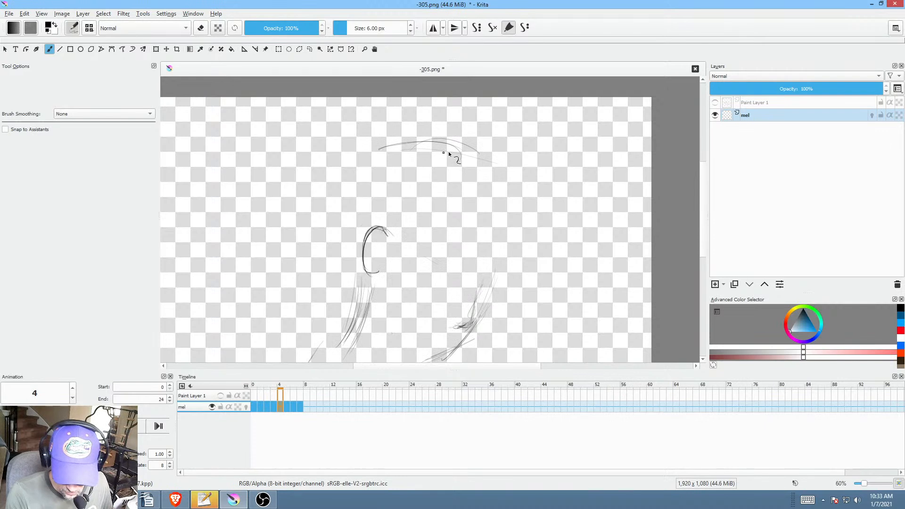
key(Right)
key(Right)
key(Right)
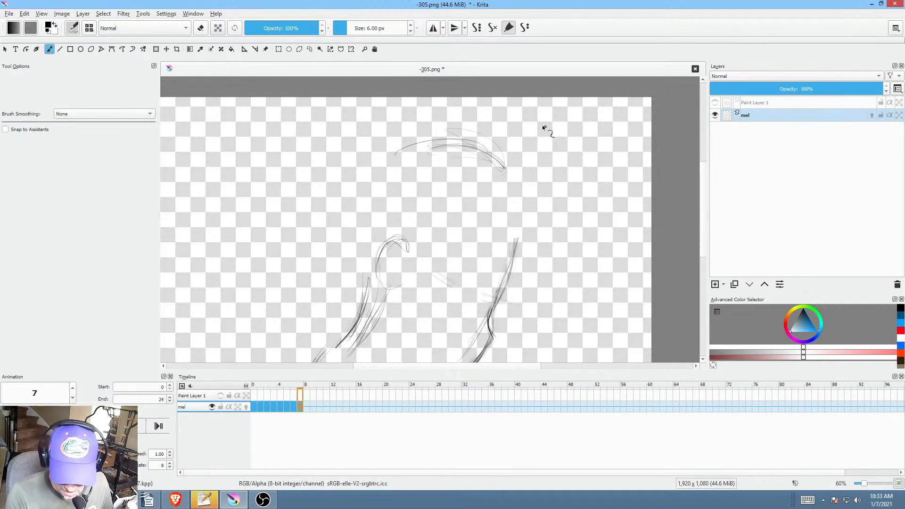
Step: Sketch the back-of-hair curve behind the ear on frame 1 and frame 2, following the hair on frame 0
key(Left)
key(Left)
key(Left)
key(Left)
key(Left)
key(Left)
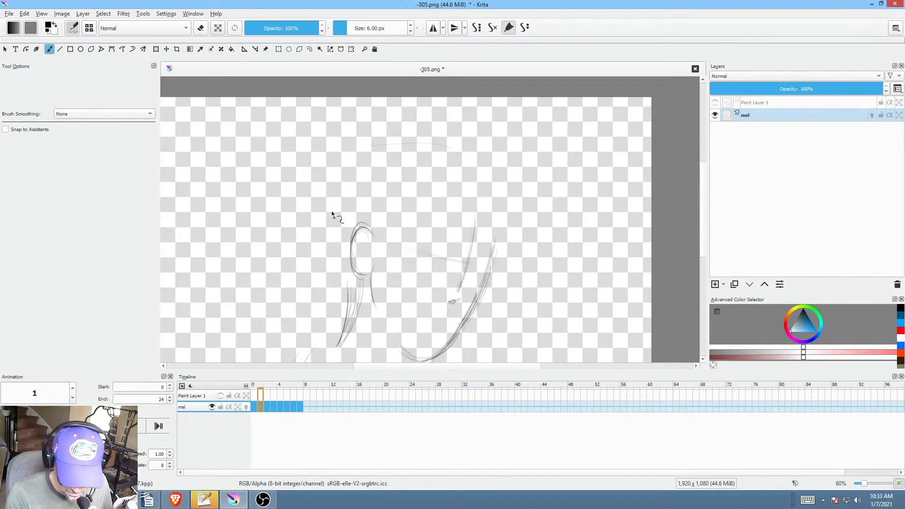
key(Left)
key(Right)
key(Right)
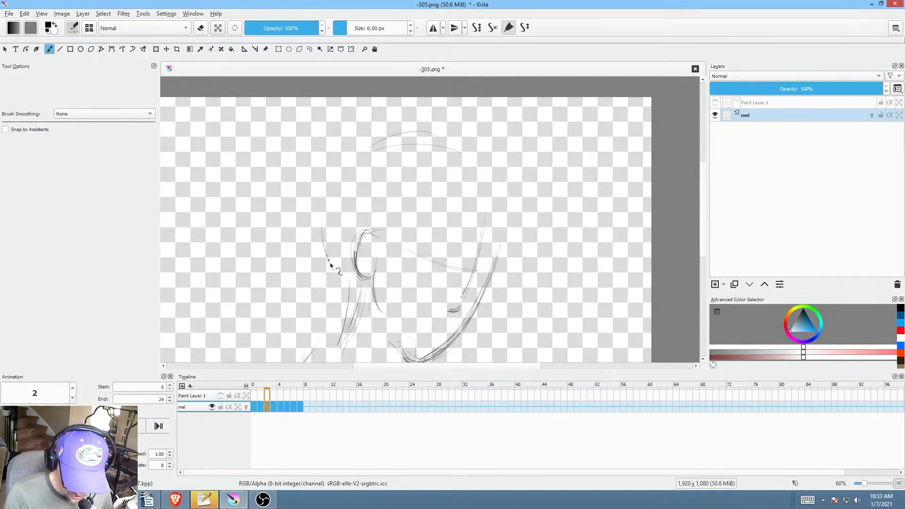
key(Left)
key(Left)
key(Right)
key(Right)
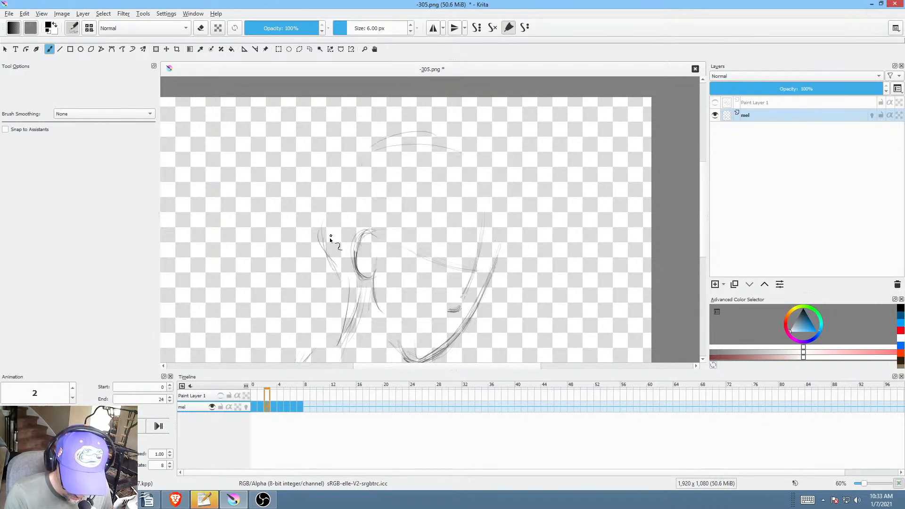
Step: Draw the back-of-head curve above and behind the ear on frame 7 and frame 6
key(Right)
key(Right)
key(Right)
key(Right)
key(Right)
drag(331, 224, 354, 176)
key(Left)
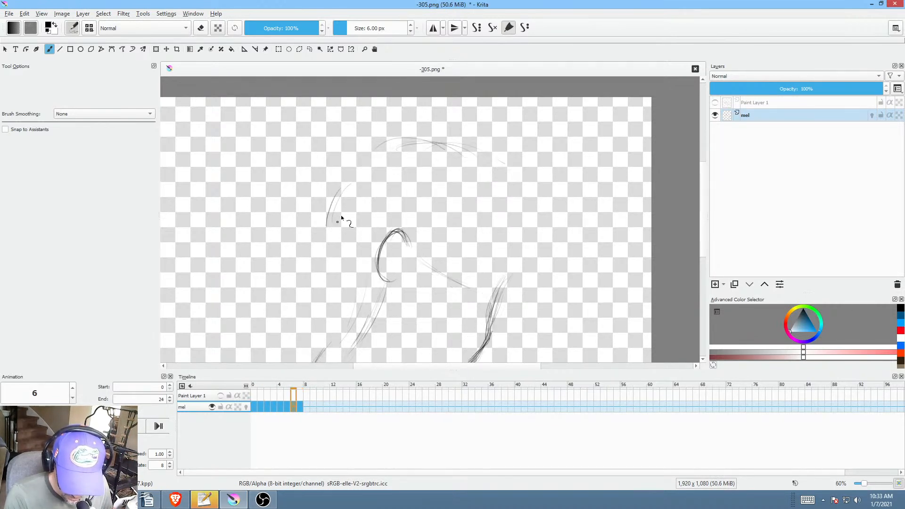
Step: Extend the back-of-hair curve upward on frame 2 and compare its flow with frames 0 to 6
key(Left)
key(Left)
key(Left)
key(Left)
key(Left)
key(Left)
key(Right)
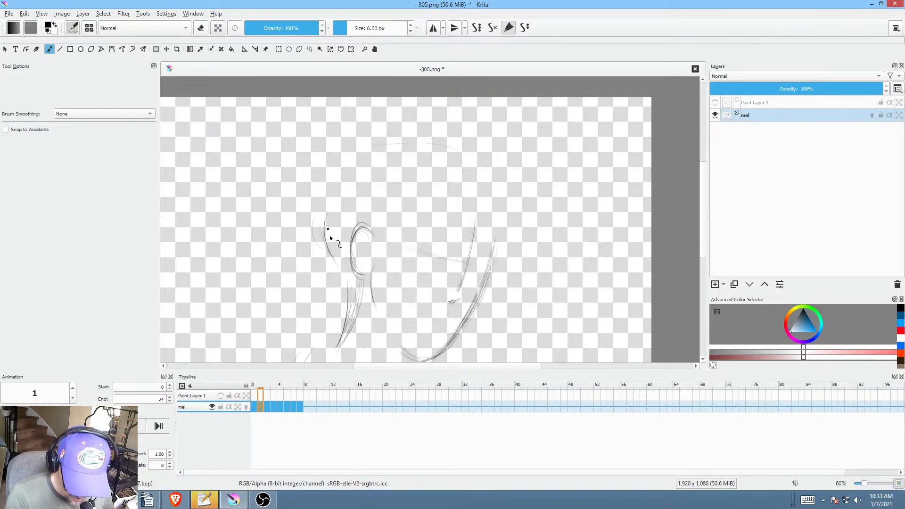
key(Right)
key(Right)
key(Right)
key(Right)
key(Right)
key(Left)
key(Left)
key(Left)
key(Left)
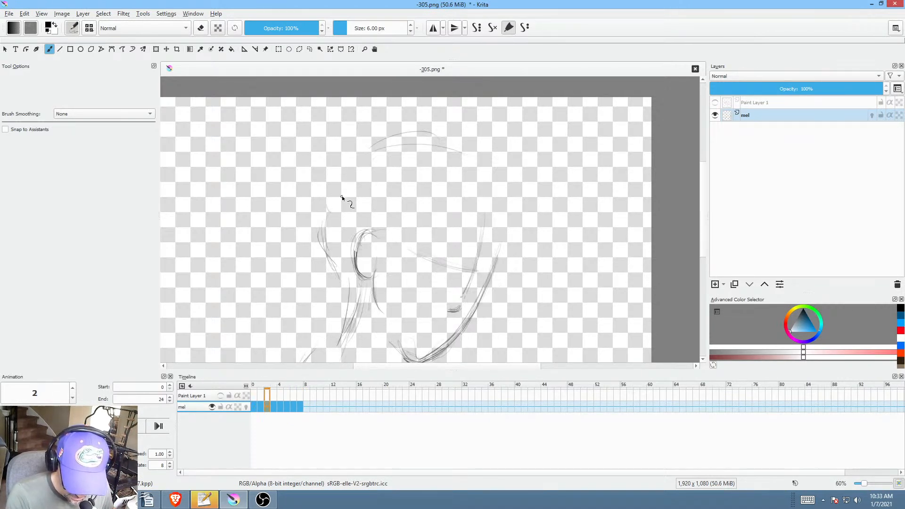
Step: Add a second stroke to the back-of-head curve on frame 7, checking it against the sequence from frame 0
key(Left)
key(Left)
key(Right)
key(Right)
key(Right)
key(Right)
key(Right)
key(Right)
key(Right)
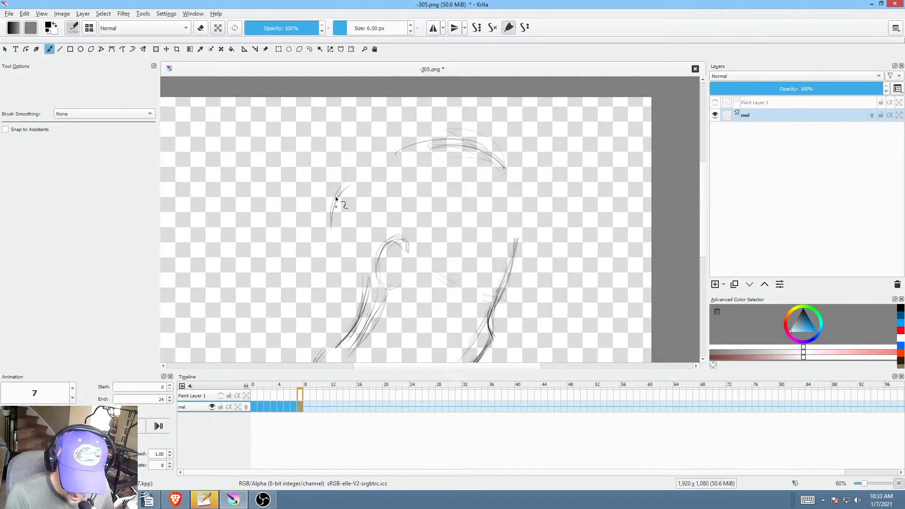
Step: Extend the back-of-head curve up toward the crown on frame 7, using the hair on frame 0 as reference
key(Left)
key(Left)
key(Left)
key(Left)
key(Left)
key(Left)
key(Left)
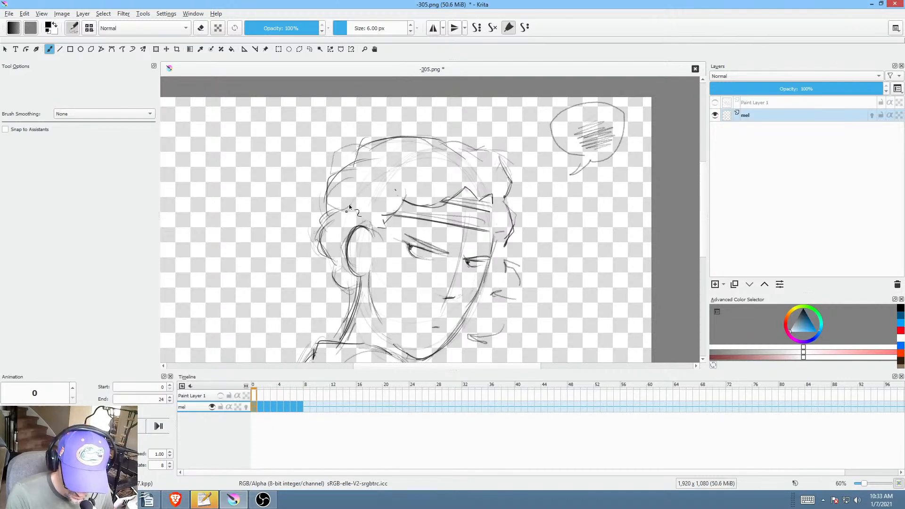
key(Right)
key(Right)
key(Right)
key(Right)
key(Right)
key(Right)
key(Left)
key(Left)
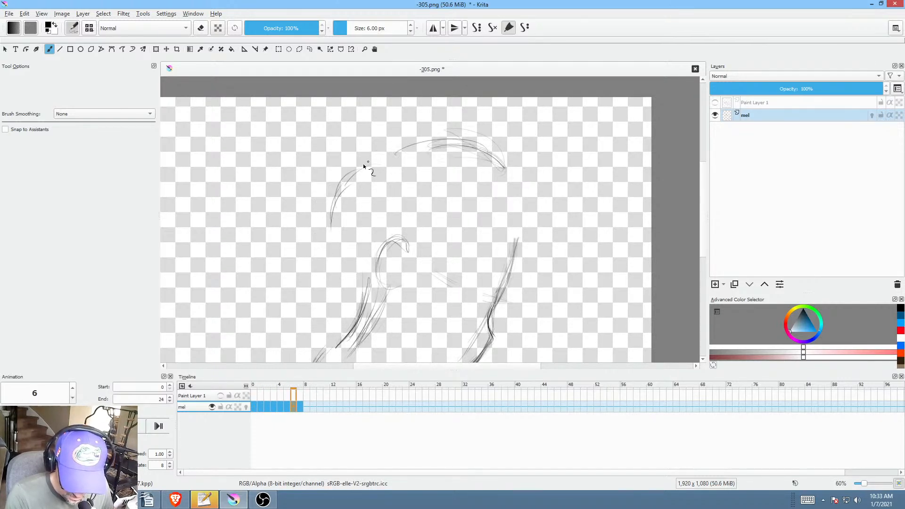
Step: Build up the rounded upper-back hair curve on frame 5 with overlapping strokes
key(Left)
key(Left)
key(Right)
key(Right)
key(Right)
key(Right)
key(Right)
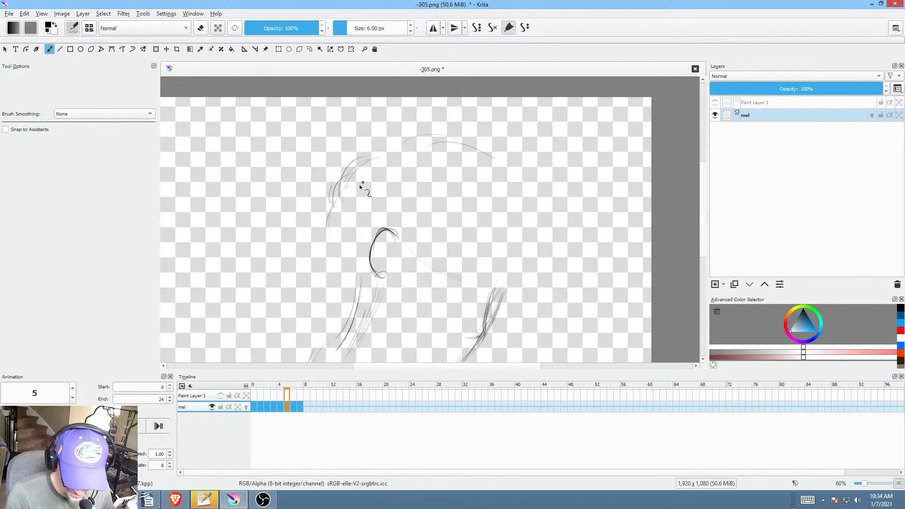
key(Right)
Step: Draw the upper-back hair curve above the ear on frame 3 and compare it with frame 0
key(Left)
key(Left)
key(Left)
key(Left)
key(Left)
key(Left)
key(Left)
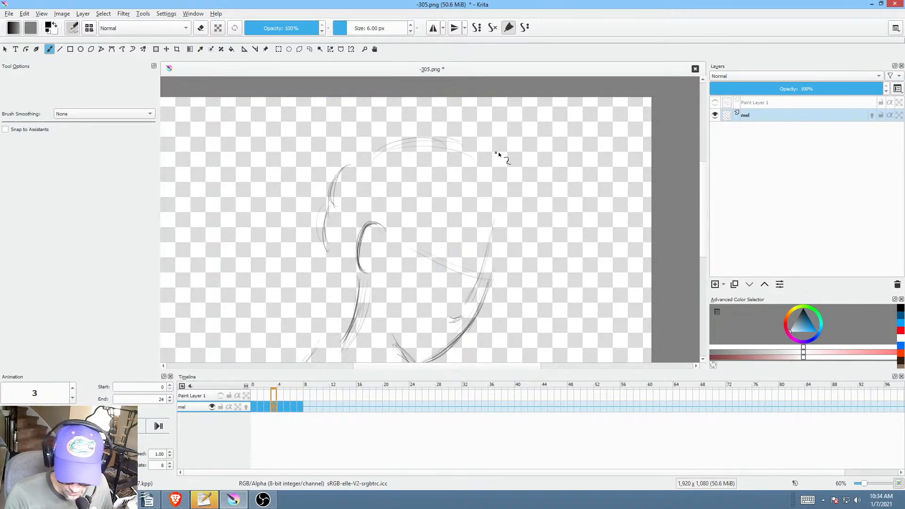
key(Left)
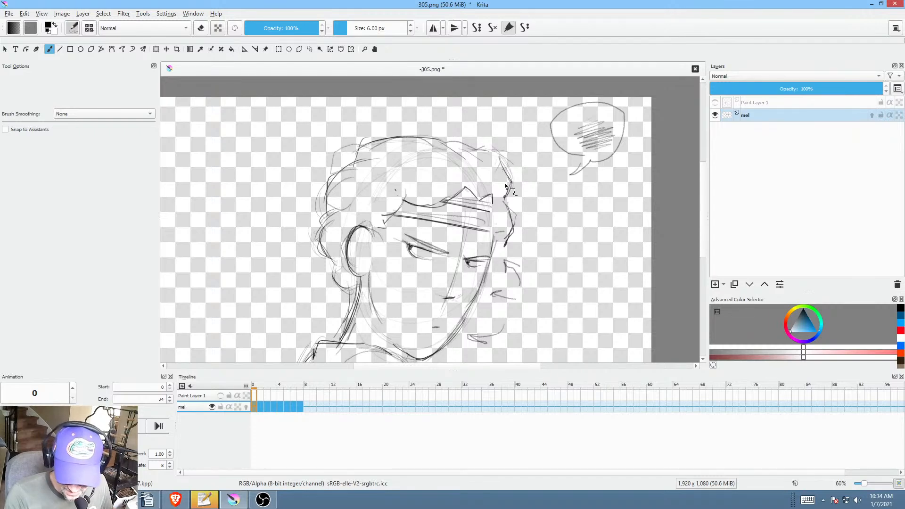
Step: Connect the back-of-head curve to the top-of-head arc on frame 6
key(Right)
key(Right)
key(Right)
key(Right)
key(Right)
key(Right)
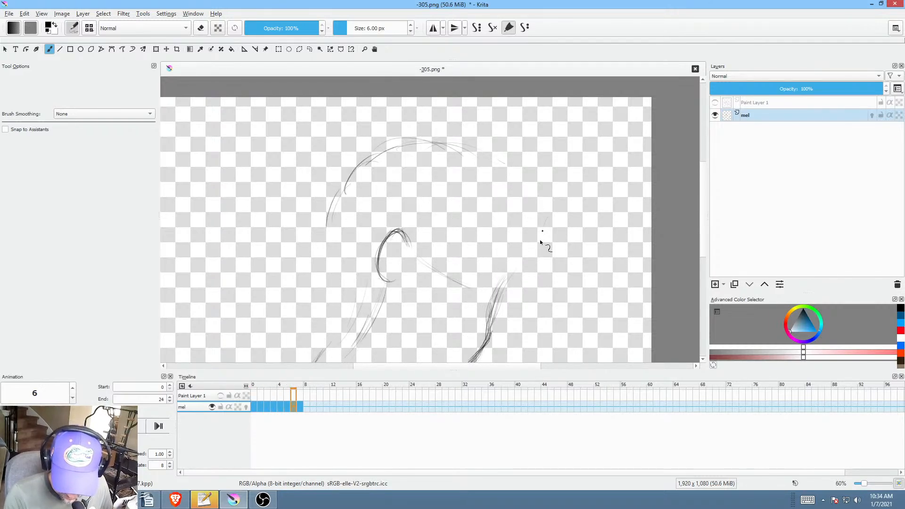
Step: Sketch the front hair outline beside the forehead on frame 7, using frame 0 as reference
key(Left)
key(Left)
key(Left)
key(Left)
key(Left)
key(Left)
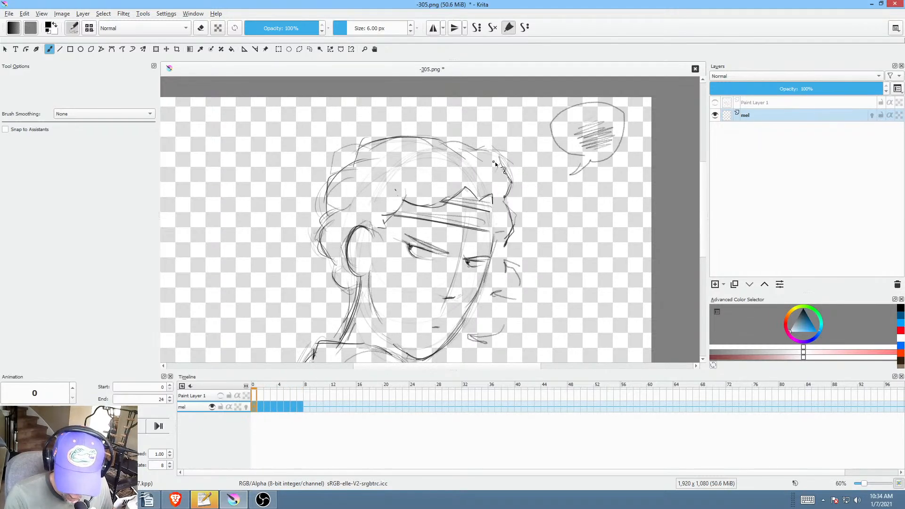
key(Right)
key(Right)
key(Right)
key(Right)
key(Right)
key(Right)
key(Right)
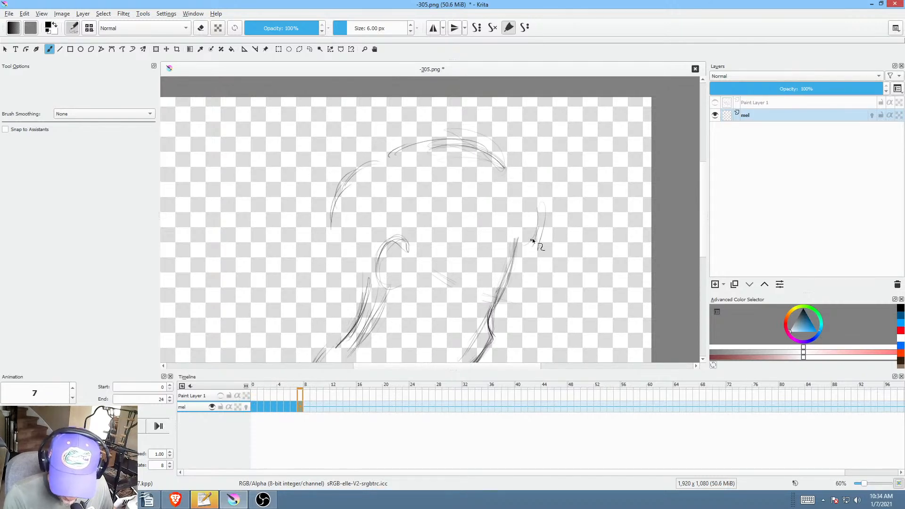
Step: Sketch the front hair outline on frame 2, flipping between frame 0 and frame 7 to judge its path
key(Left)
key(Left)
key(Left)
key(Left)
key(Left)
key(Left)
key(Left)
key(Right)
key(Right)
key(Right)
key(Right)
key(Right)
key(Right)
key(Right)
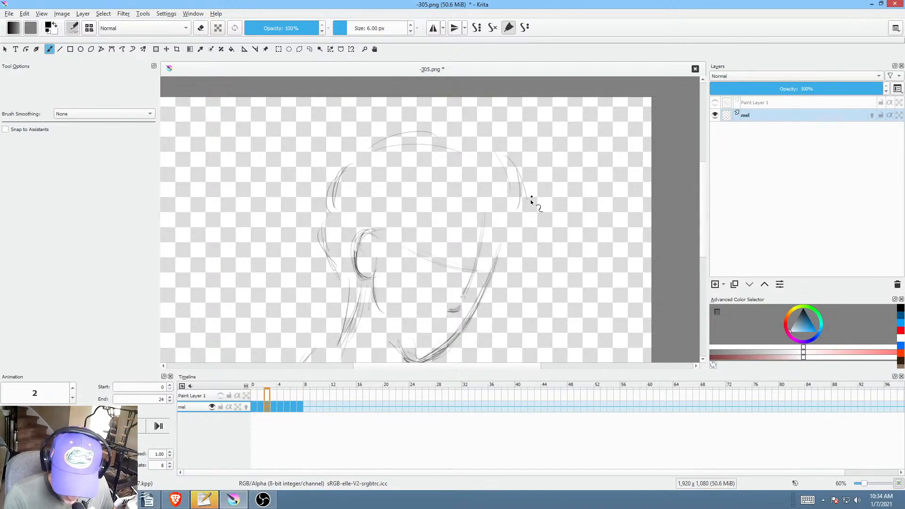
Step: Build up the front hair outline on frame 5 and frame 3 while stepping back to frame 0
key(Left)
key(Left)
key(Left)
key(Left)
key(Left)
key(Left)
key(Left)
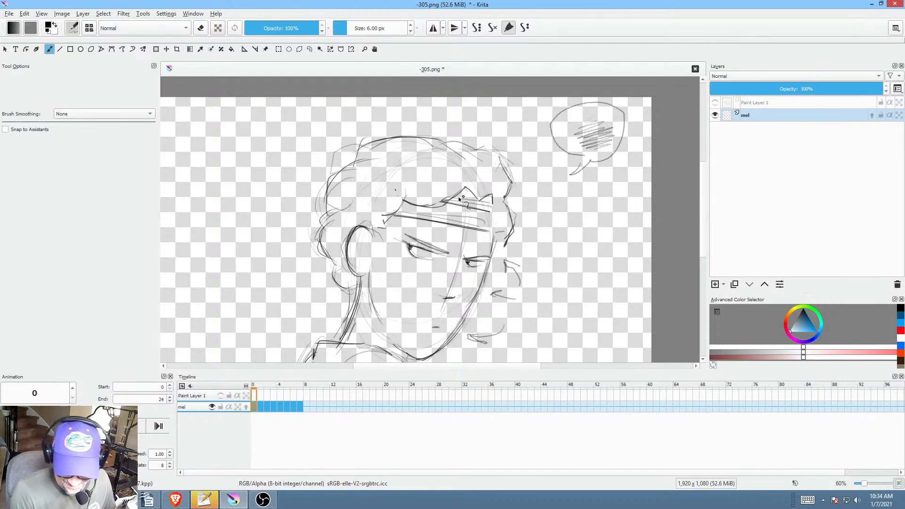
Step: Draw the slanted headband line across the forehead on frame 7, following the headband on frame 0
key(Right)
key(Left)
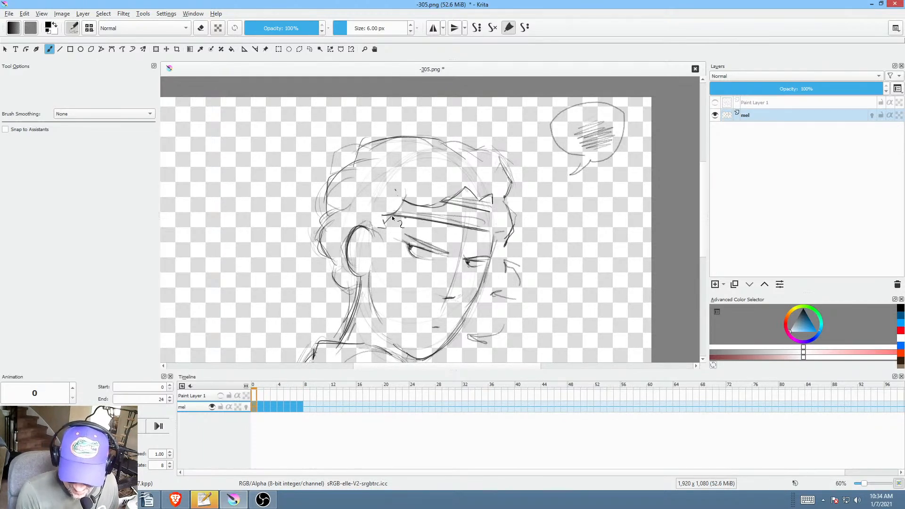
key(Right)
key(Right)
key(Right)
key(Right)
key(Right)
key(Right)
key(Right)
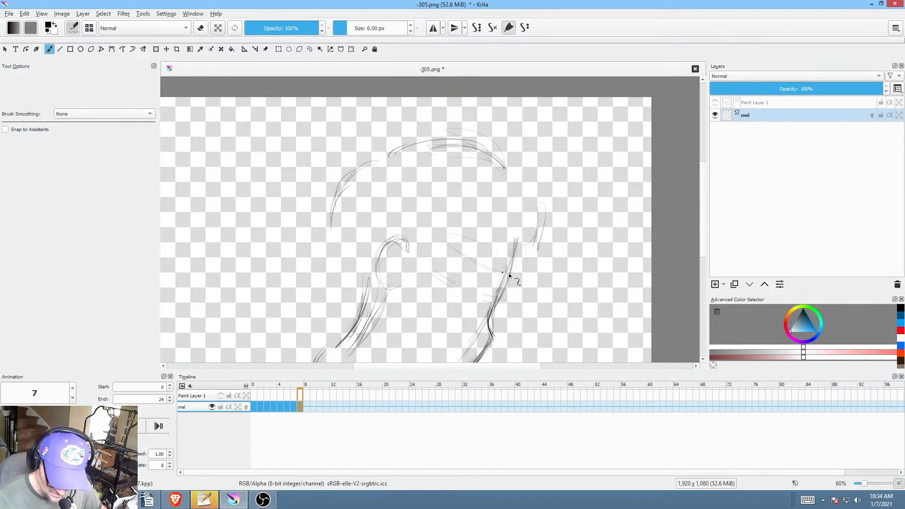
drag(508, 274, 424, 237)
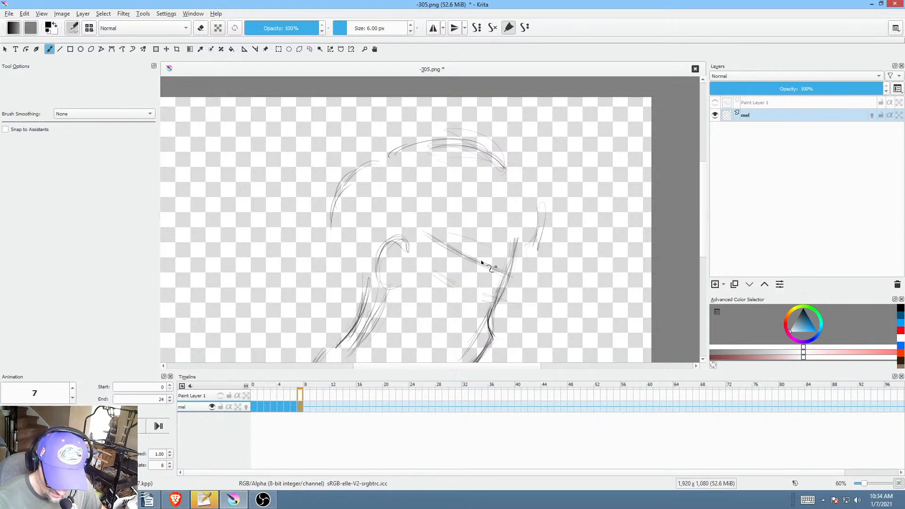
Step: Draw the lower headband line across the forehead on the in-between frames, working back from frame 7 to frame 0
key(Left)
key(Left)
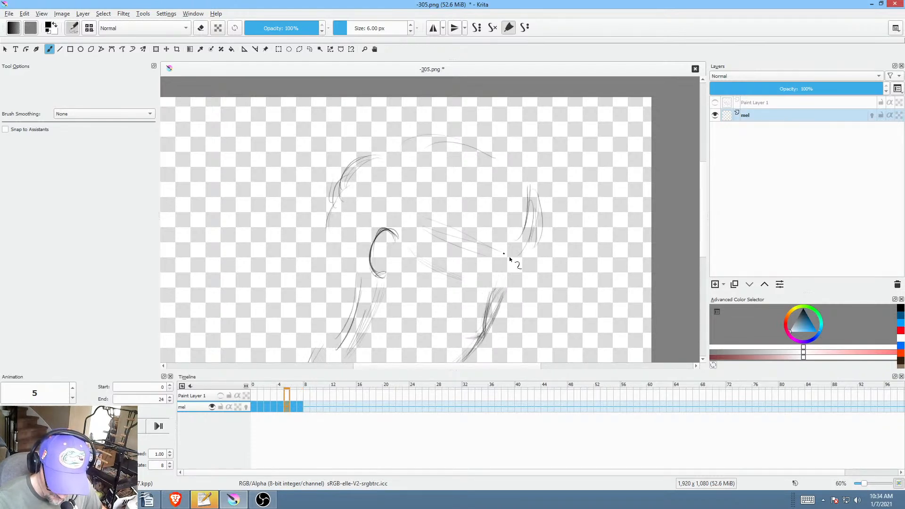
key(Left)
key(Left)
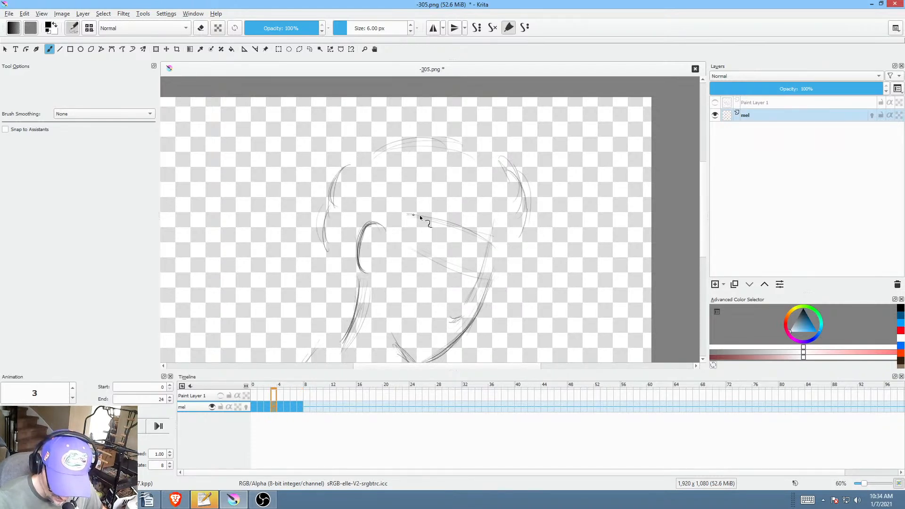
key(Left)
key(Left)
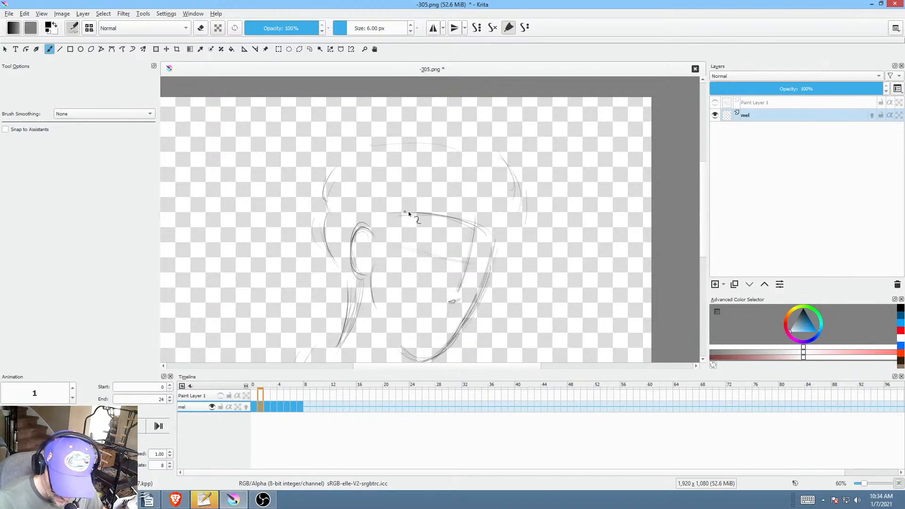
key(Left)
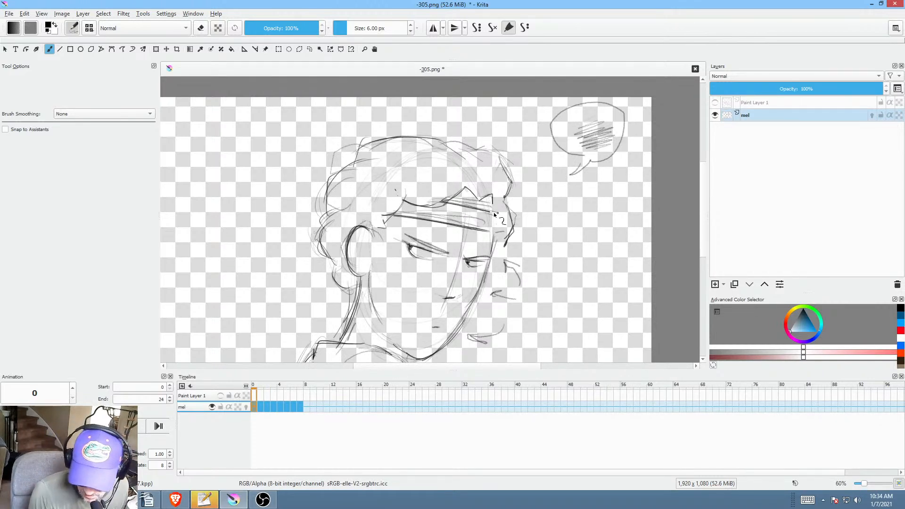
Step: Sketch the upper headband line above the first one on the in-between frames, working forward from frame 0
key(Right)
key(Right)
key(Right)
key(Right)
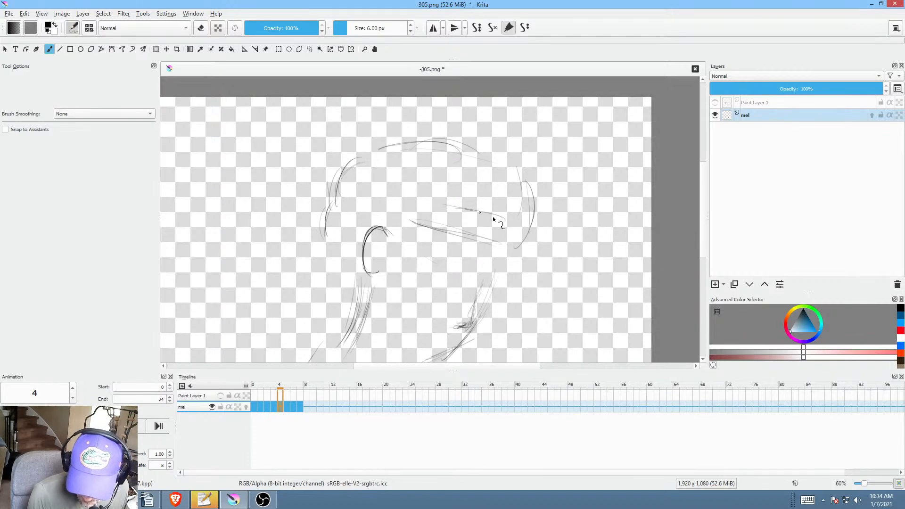
key(Right)
key(Right)
key(Right)
key(Right)
Step: Return to frame 0 and sketch a round ornament at the ear-side end of the headband
key(Left)
key(Left)
key(Left)
key(Left)
key(Left)
key(Left)
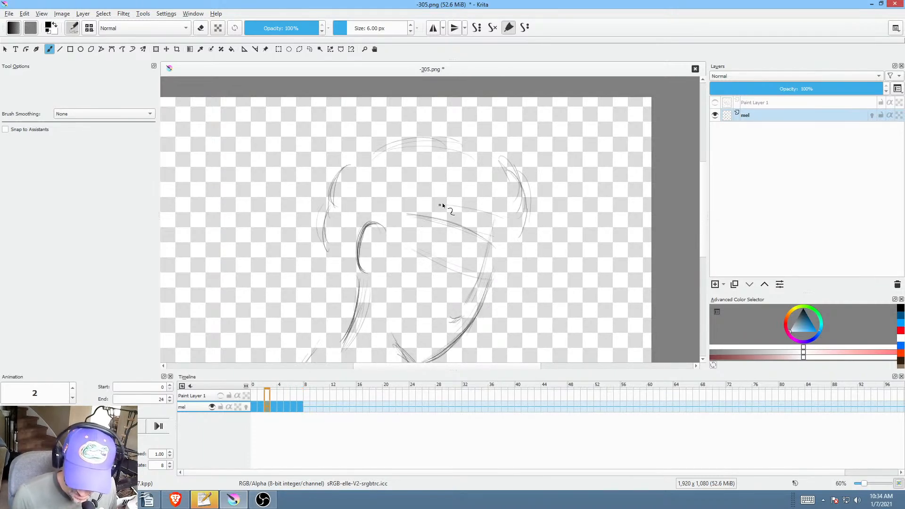
key(Left)
key(Left)
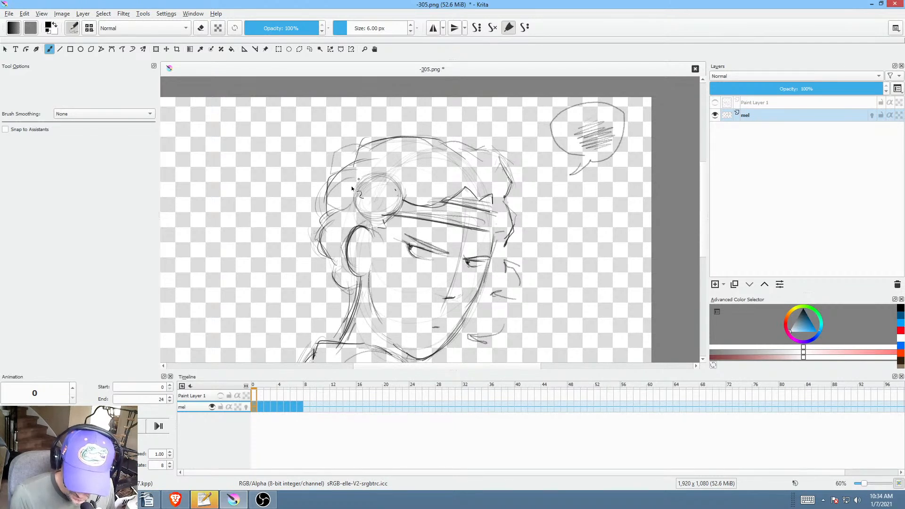
Step: Sketch the round headband ornament on frame 7, over the ear-side part of the slanted headband
key(Right)
key(Right)
key(Right)
key(Right)
key(Right)
key(Right)
key(Right)
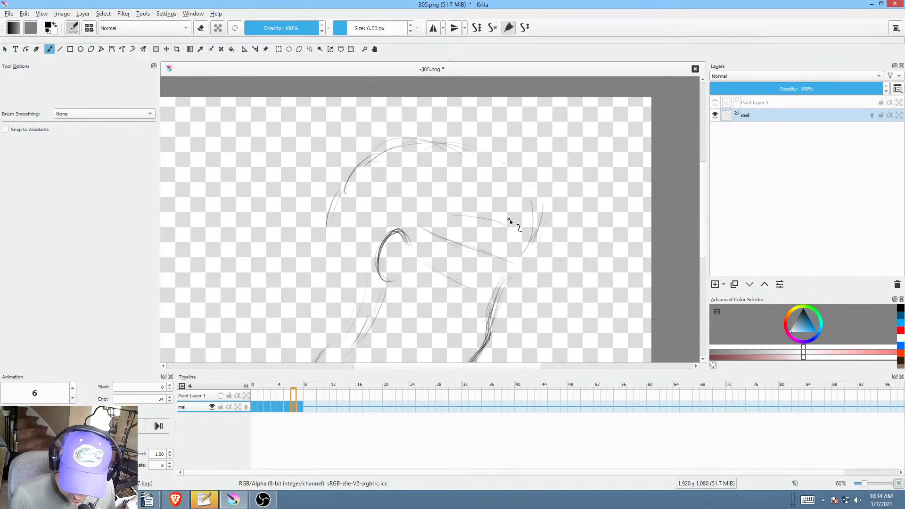
drag(477, 263, 467, 268)
key(Right)
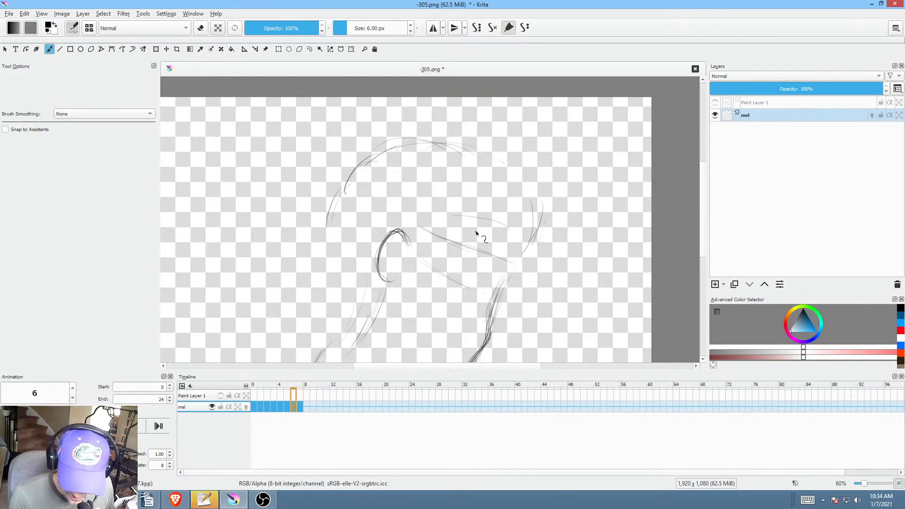
Step: Sketch the round headband ornament on frame 6 and step back toward the opening frames
key(Left)
key(Right)
key(Left)
key(Left)
key(Left)
key(Left)
key(Left)
key(Left)
key(Left)
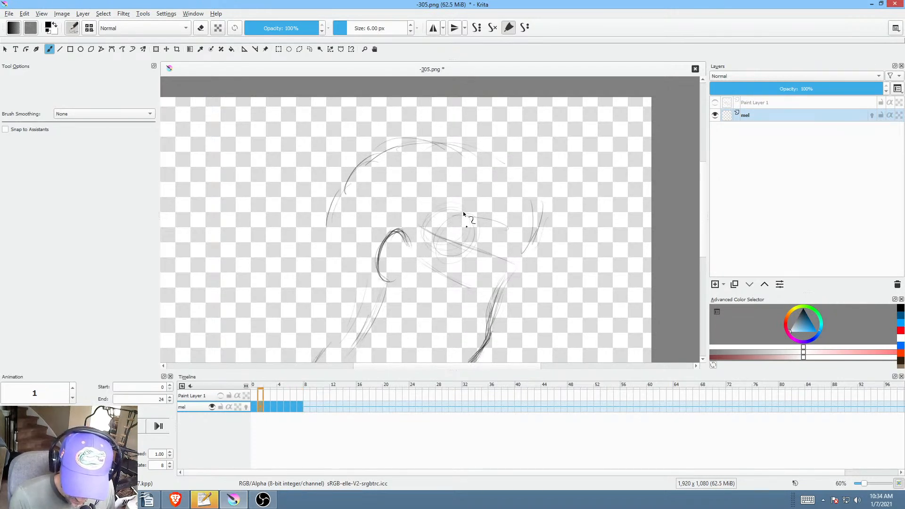
Step: Sketch the round headband ornament on frames 1 and 2, using frame 0 as reference
key(Right)
key(Right)
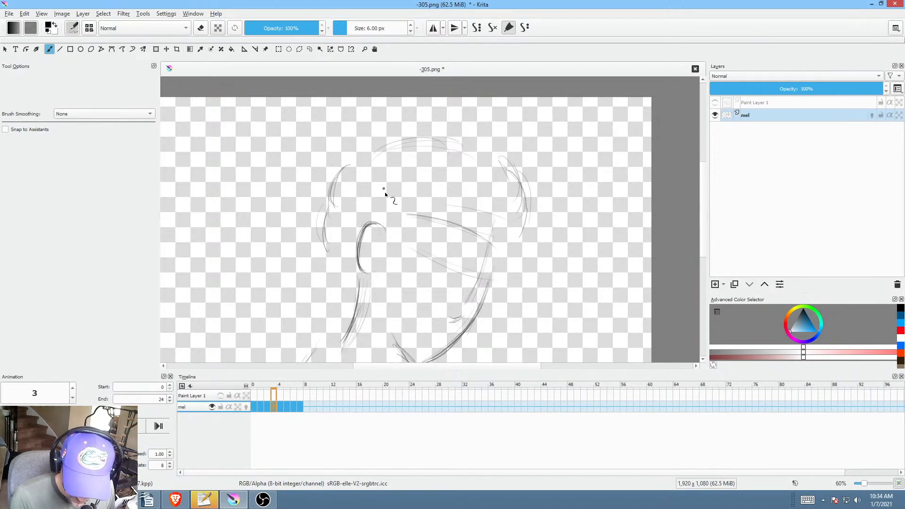
key(Left)
key(Left)
key(Left)
key(Right)
key(Right)
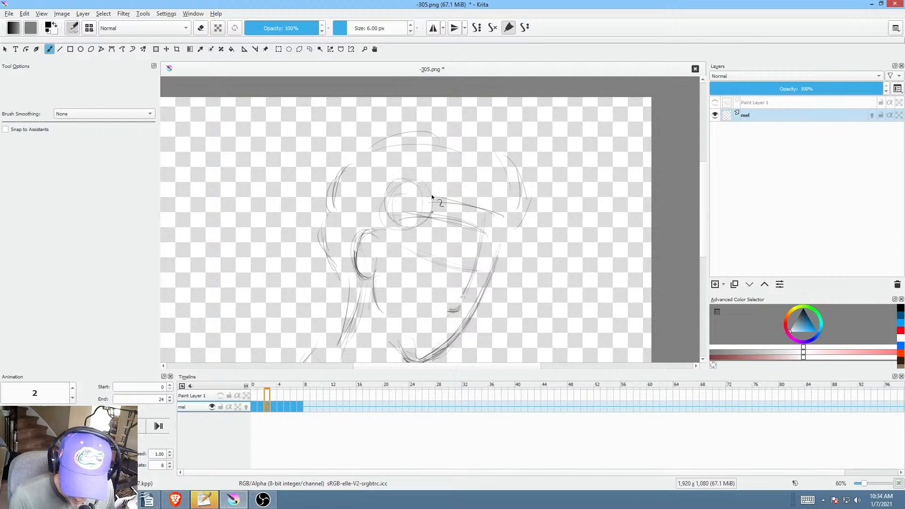
Step: Add the round headband ornament to frames 3 through 5 and build up its circle on frame 7
key(Right)
key(Right)
key(Right)
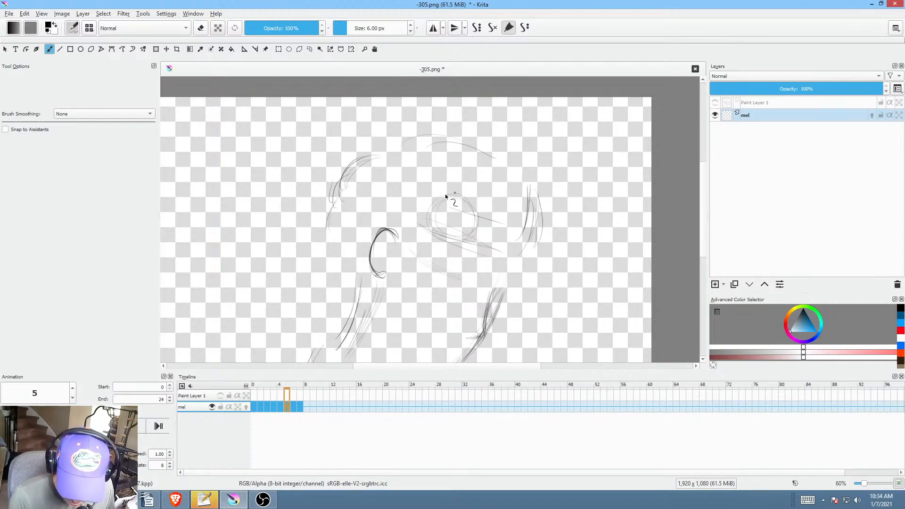
key(Right)
key(Right)
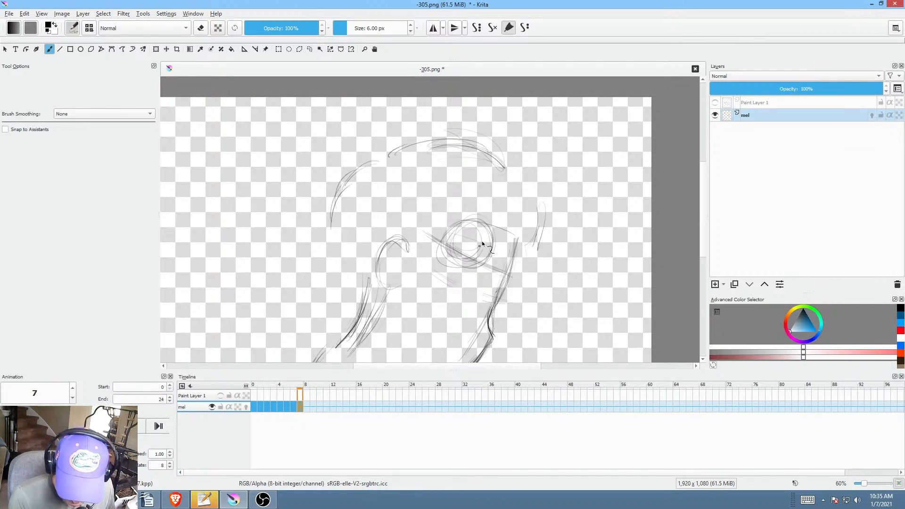
Step: Reinforce the ornament's circle on frames 5, 3 and 1 while working back to frame 0
key(Left)
key(Left)
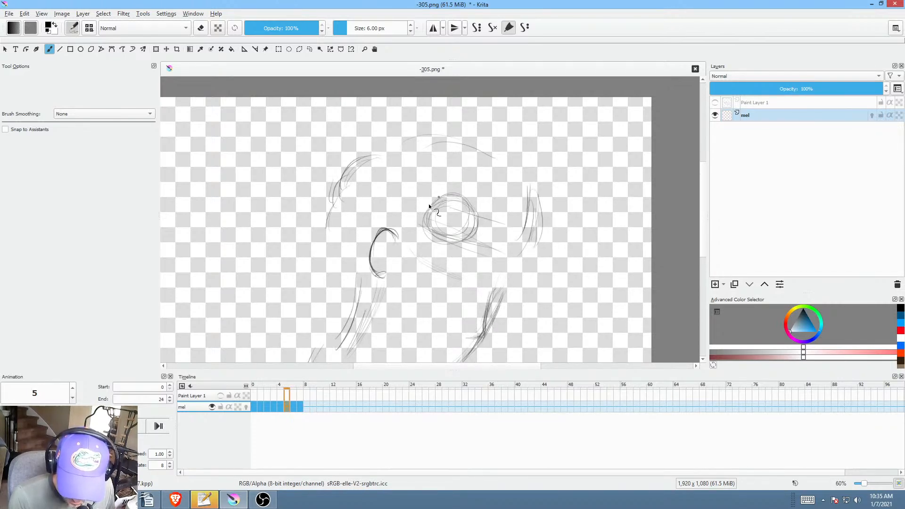
key(Left)
key(Left)
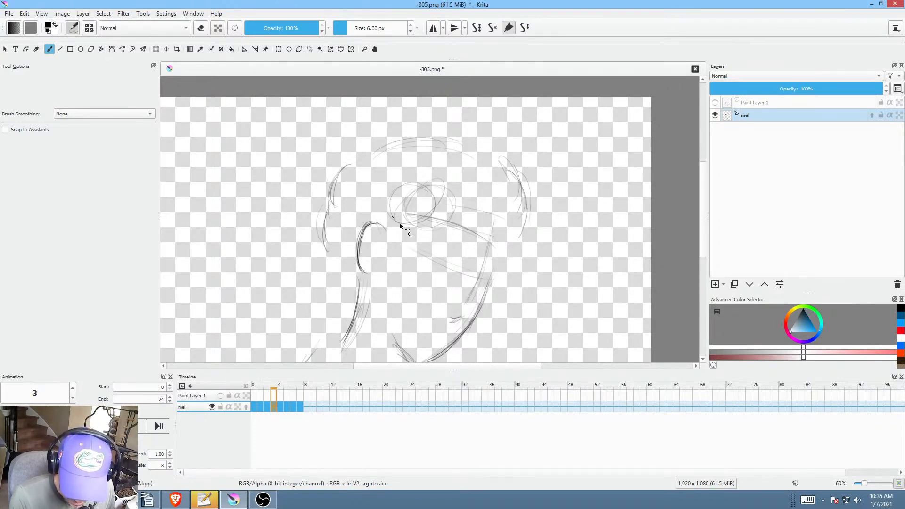
key(Left)
key(Left)
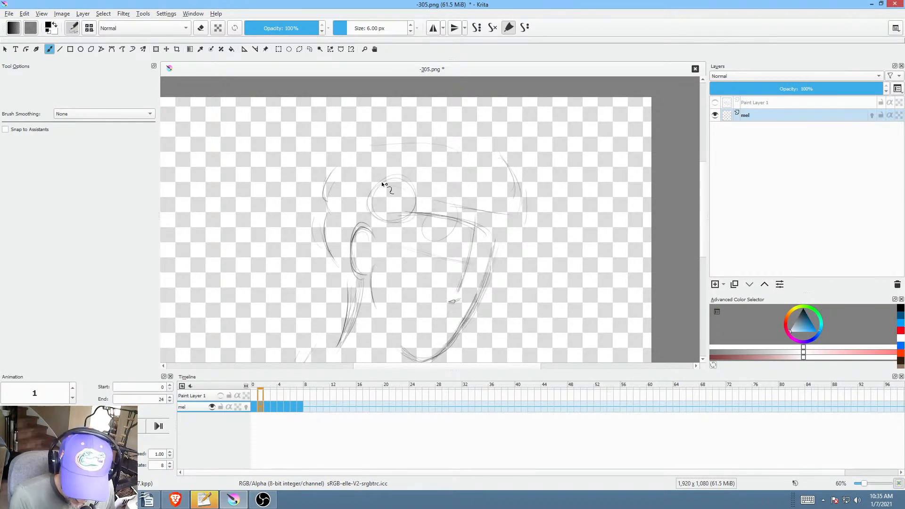
key(Left)
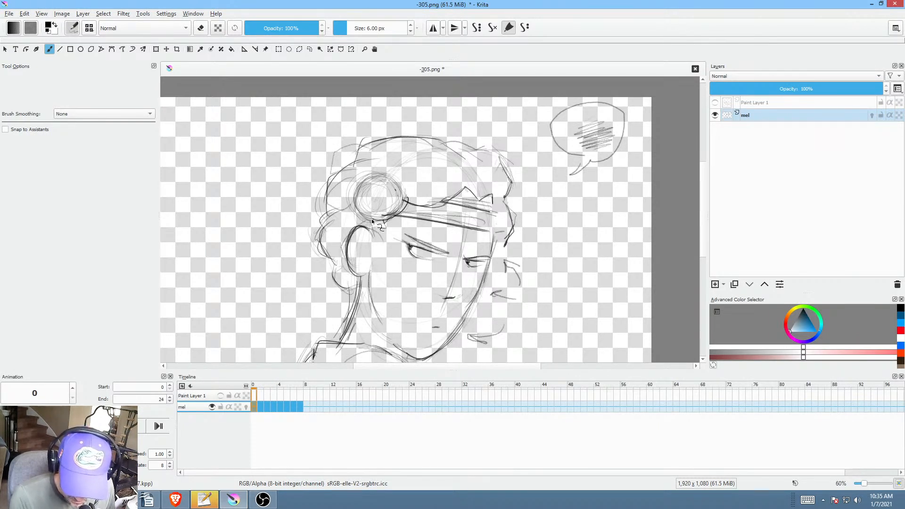
Step: Darken the ornament's outline and lower edge frame by frame from frame 1 up to frame 7
key(Right)
key(Right)
key(Right)
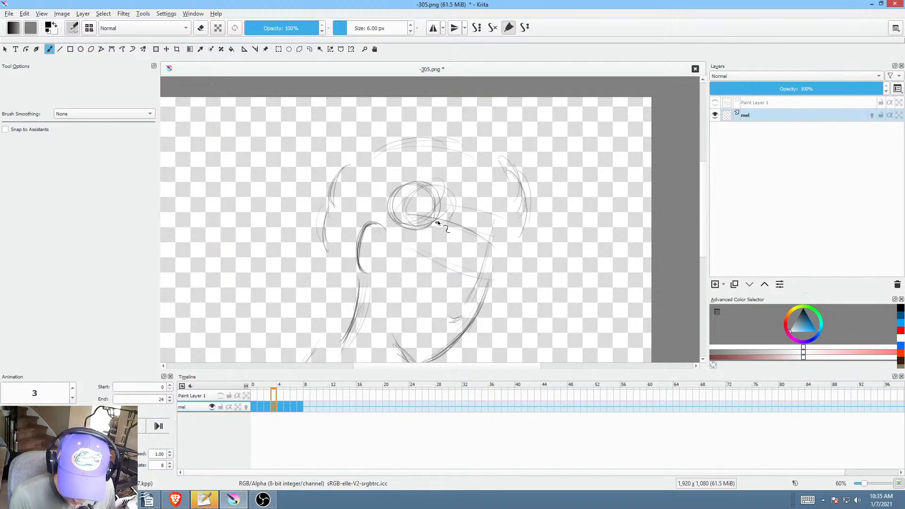
key(Right)
key(Right)
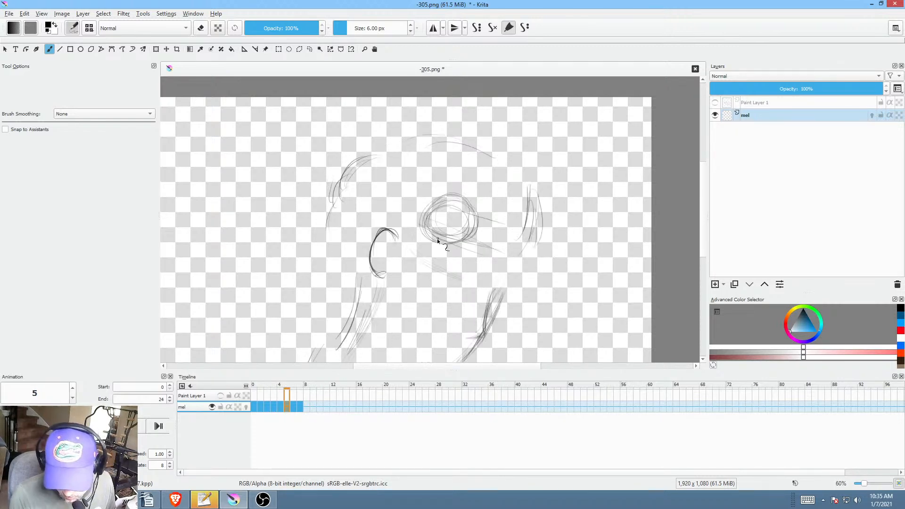
key(Right)
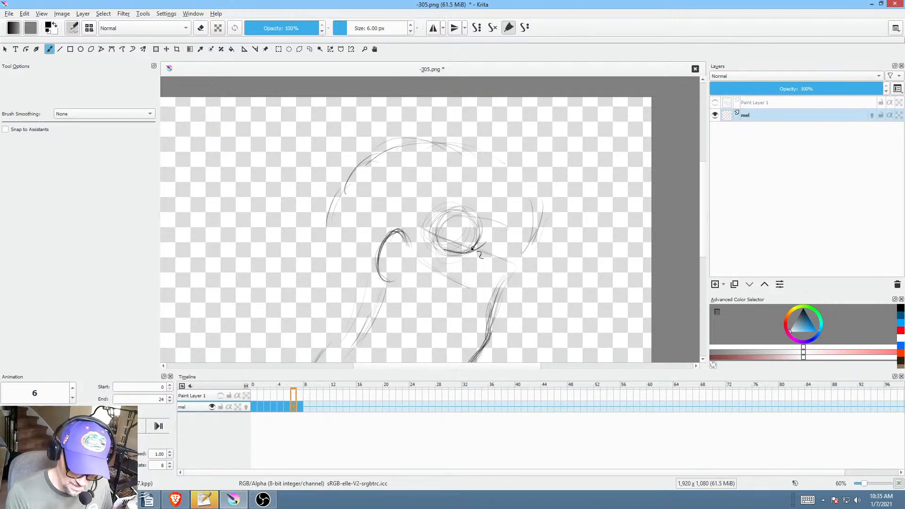
key(Right)
Step: Return to frame 0 as reference and sketch the hair curve sweeping from the ornament around the ear on frames 1 and 2
key(Left)
key(Left)
key(Left)
key(Left)
key(Left)
key(Left)
key(Left)
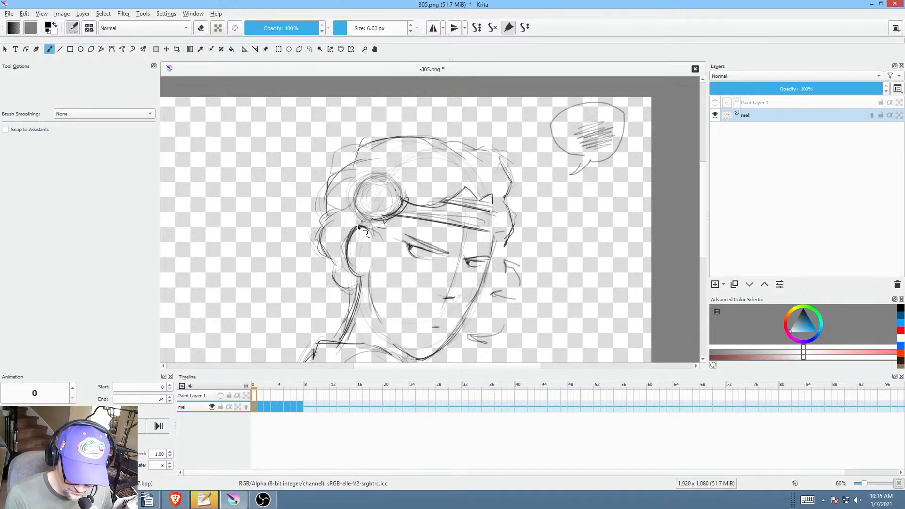
key(Right)
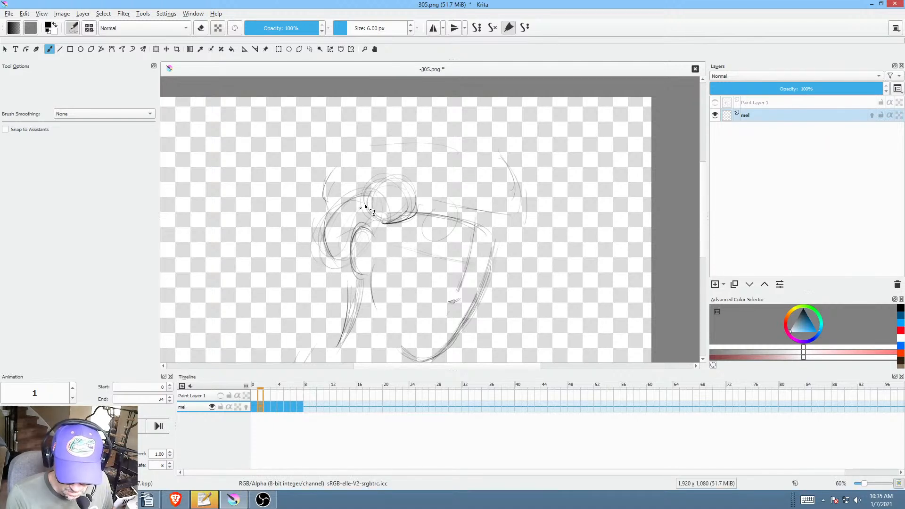
key(Right)
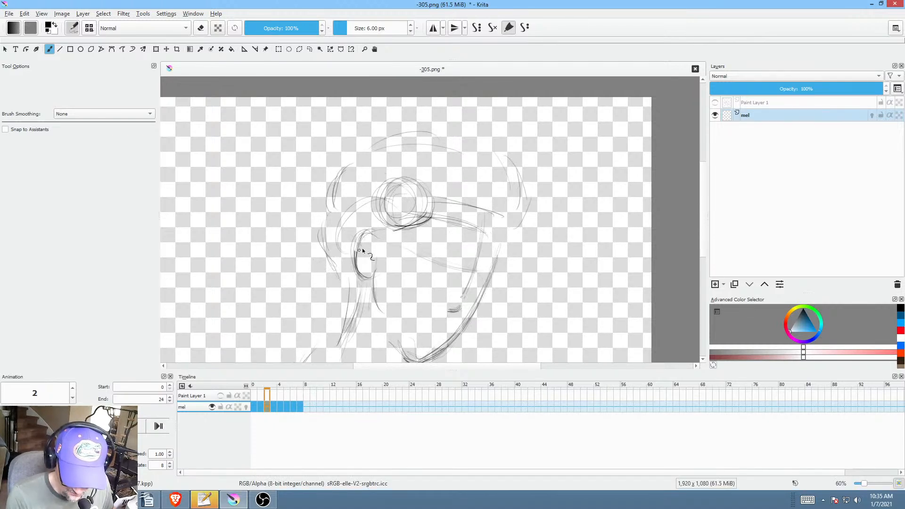
Step: Draw the hair contour from the ornament to the top of the ear on frame 7, comparing with the preceding frames
key(Right)
key(Right)
key(Right)
key(Right)
key(Right)
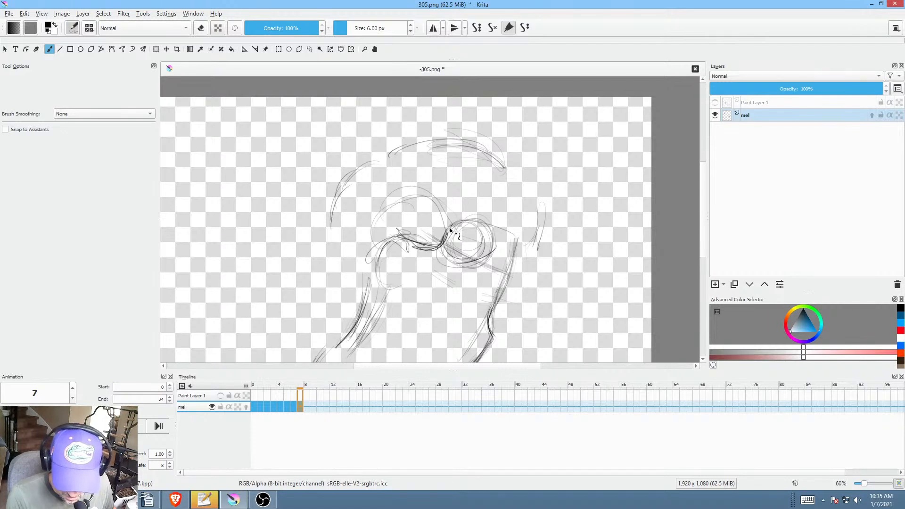
key(Left)
key(Left)
key(Right)
key(Right)
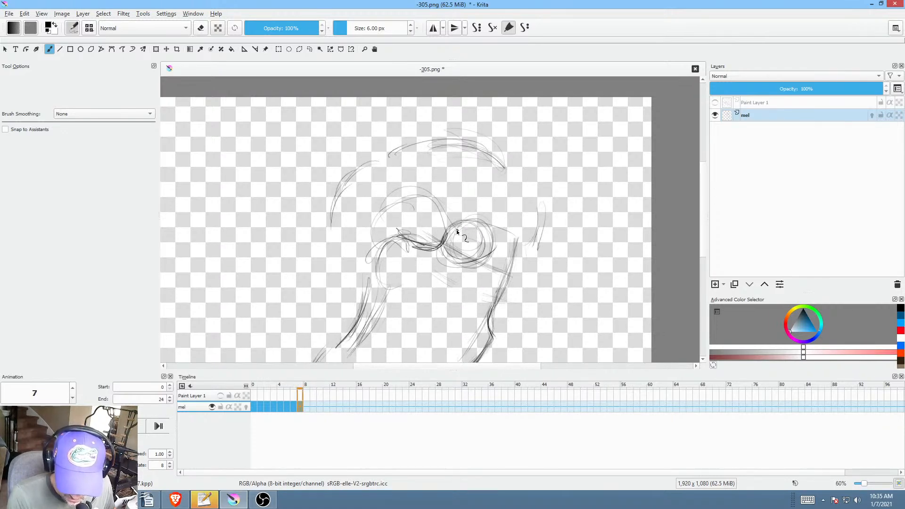
Step: Draw the hair contour between the ornament and the ear on frames 6, 4 and 3
key(Left)
key(Left)
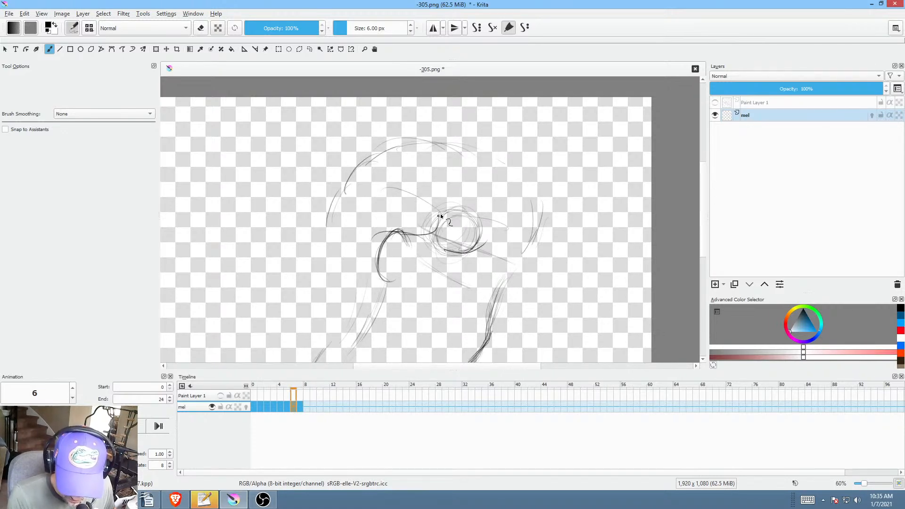
key(Left)
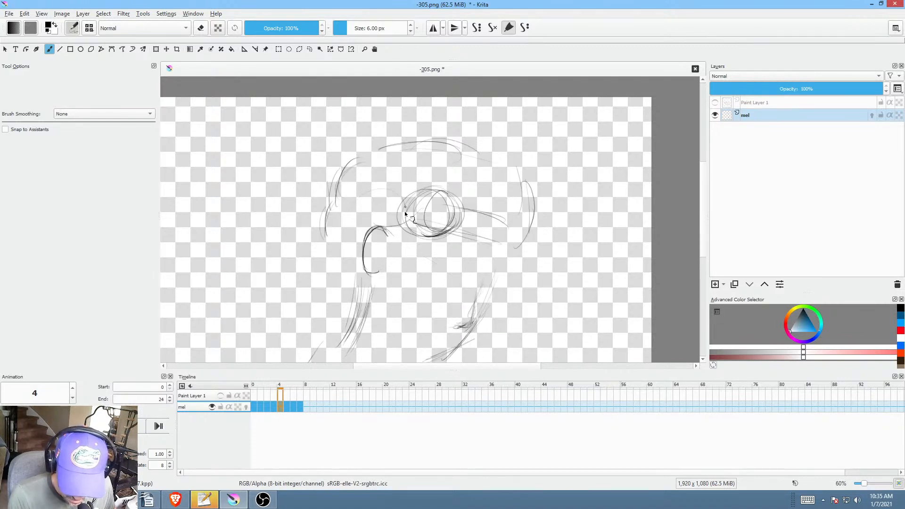
key(Left)
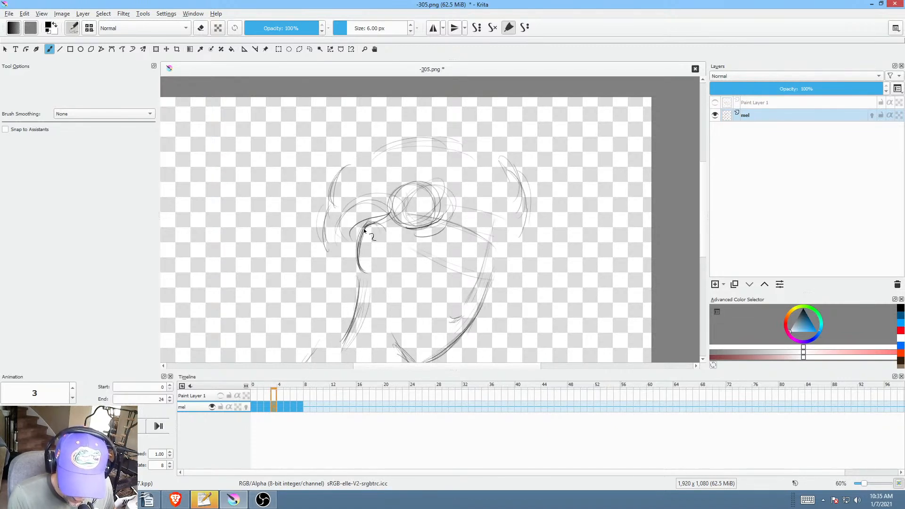
Step: Flip back and forth between frame 0 and the in-between frames to examine how the ornament and ear-side hair move
key(Left)
key(Left)
key(Left)
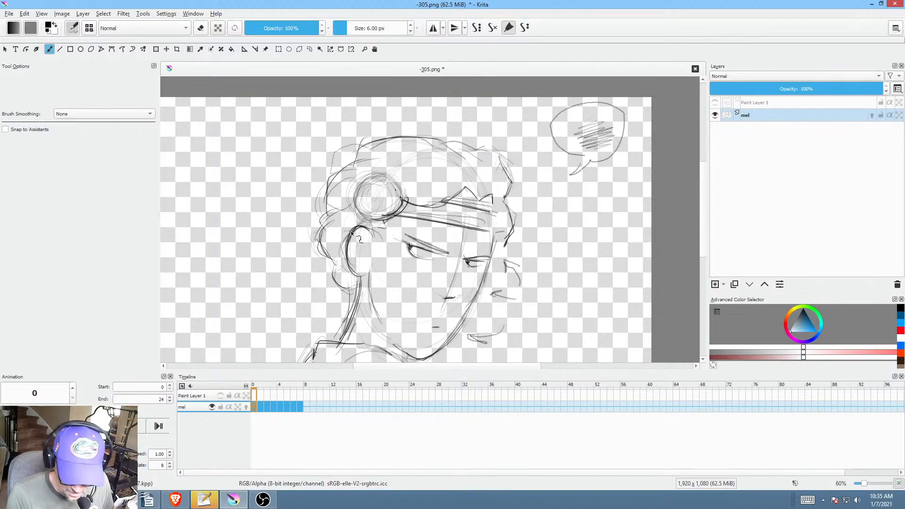
key(Right)
key(Right)
key(Right)
key(Left)
key(Left)
key(Left)
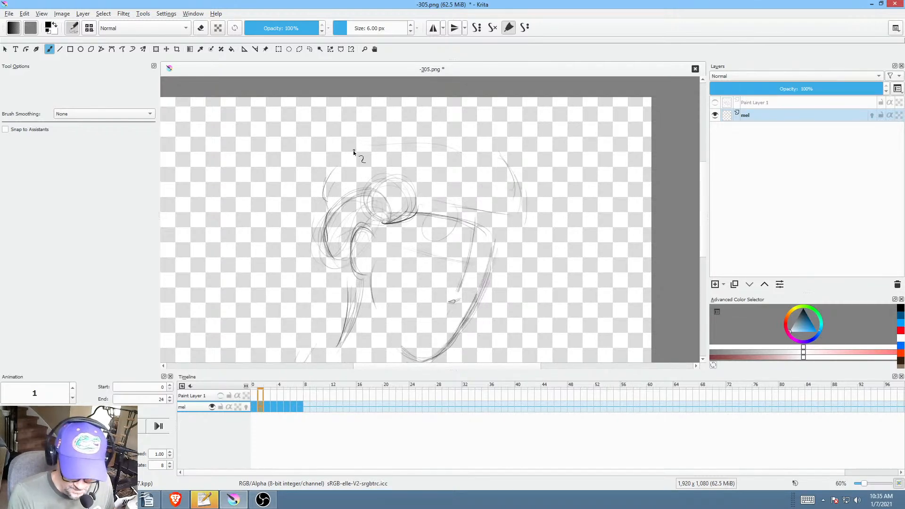
key(Right)
key(Right)
key(Right)
key(Right)
key(Right)
key(Right)
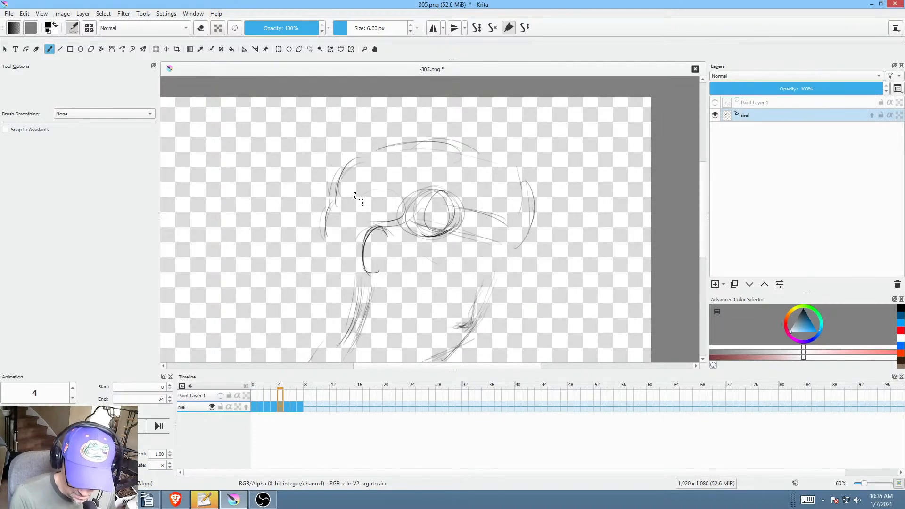
Step: Compare the neighbouring frames and extend the hair outline over the crown and along the back of the head on frame 4
key(Right)
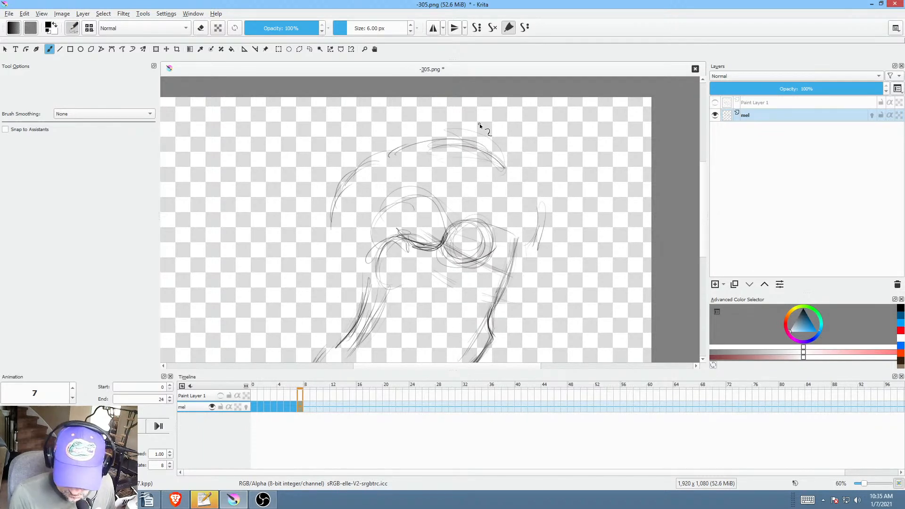
key(Left)
key(Left)
key(Left)
key(Left)
key(Left)
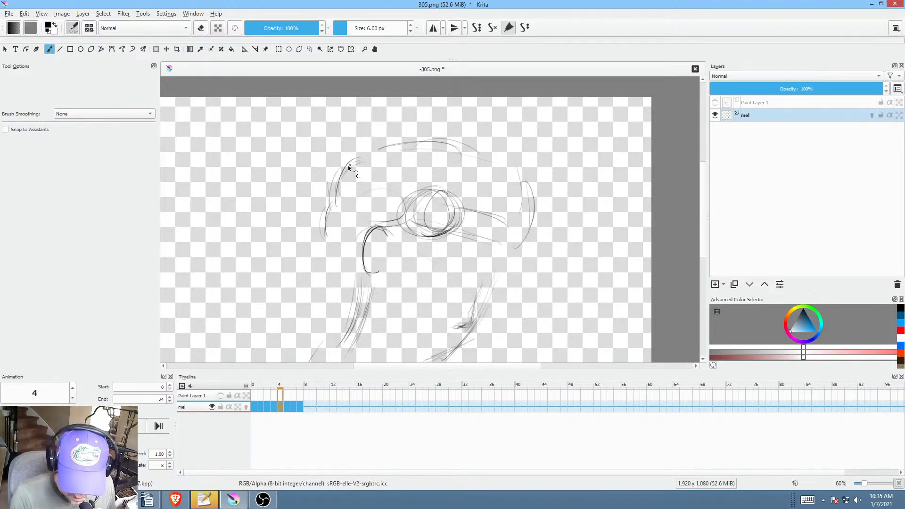
key(Left)
key(Left)
key(Right)
key(Right)
key(Right)
key(Right)
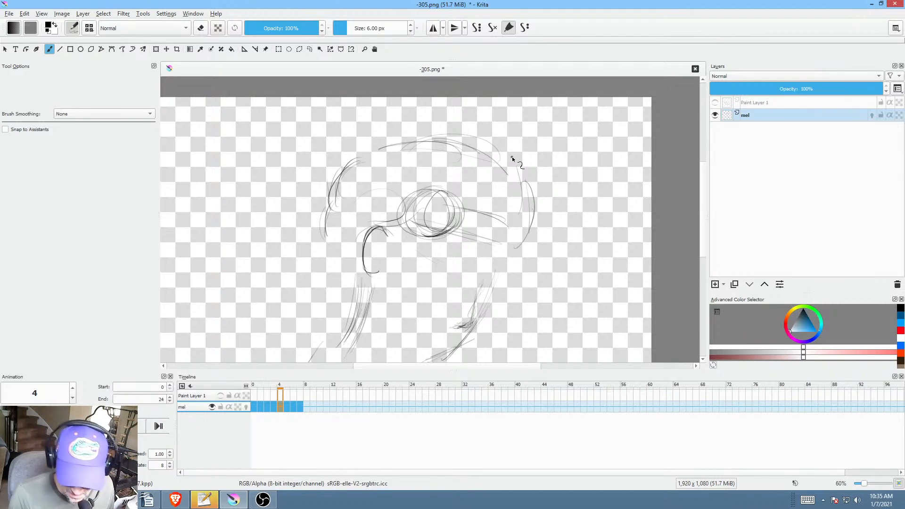
Step: Darken the upper hair curve at the back of the head on frame 7
key(Right)
key(Right)
key(Right)
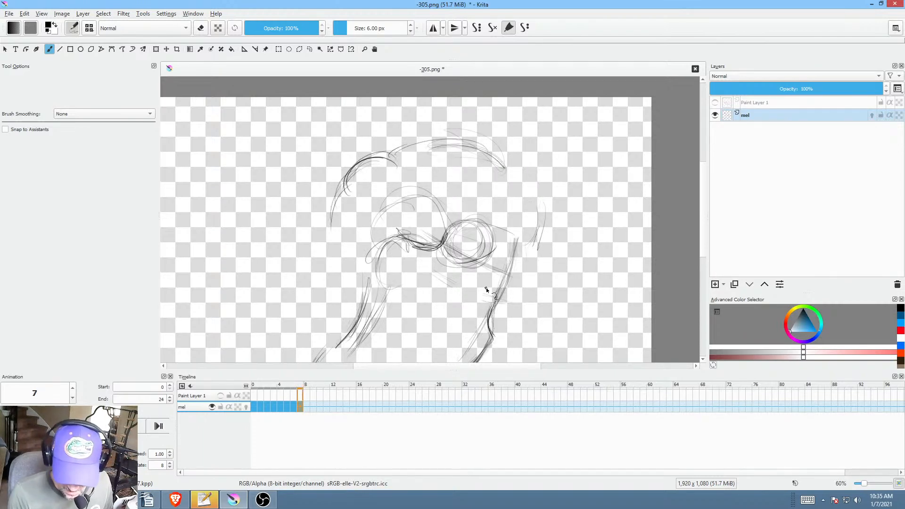
Step: Using frame 0 as reference, sketch the slanted eyebrow line below the headband on frames 3, 6 and 7
key(Left)
key(Left)
key(Left)
key(Left)
key(Left)
key(Left)
key(Left)
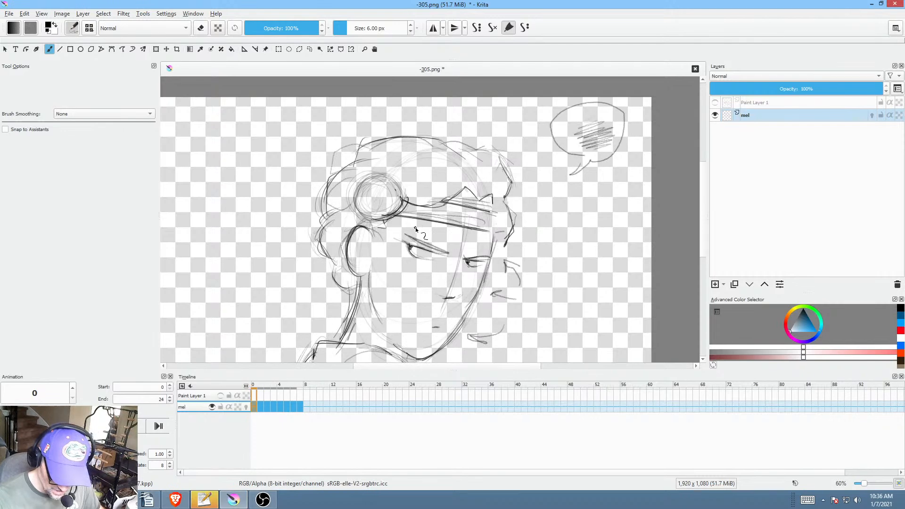
key(Right)
key(Right)
key(Right)
key(Right)
key(Right)
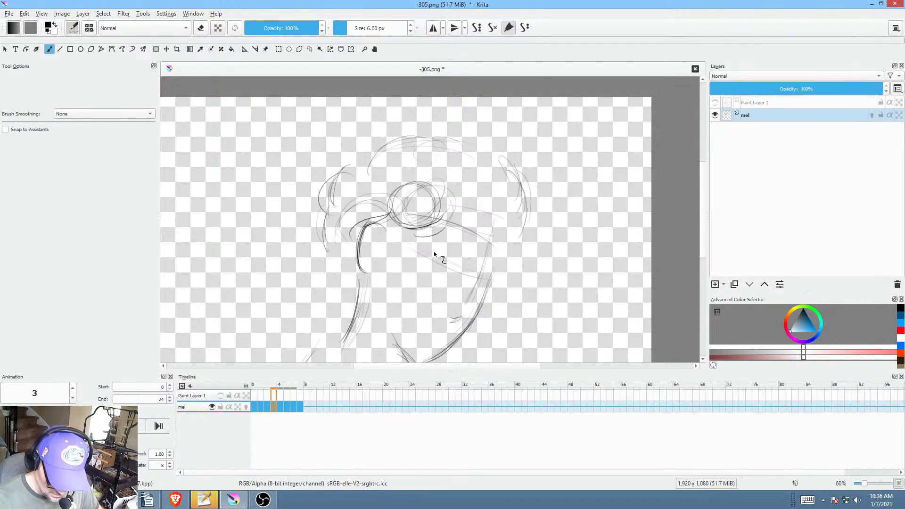
key(Right)
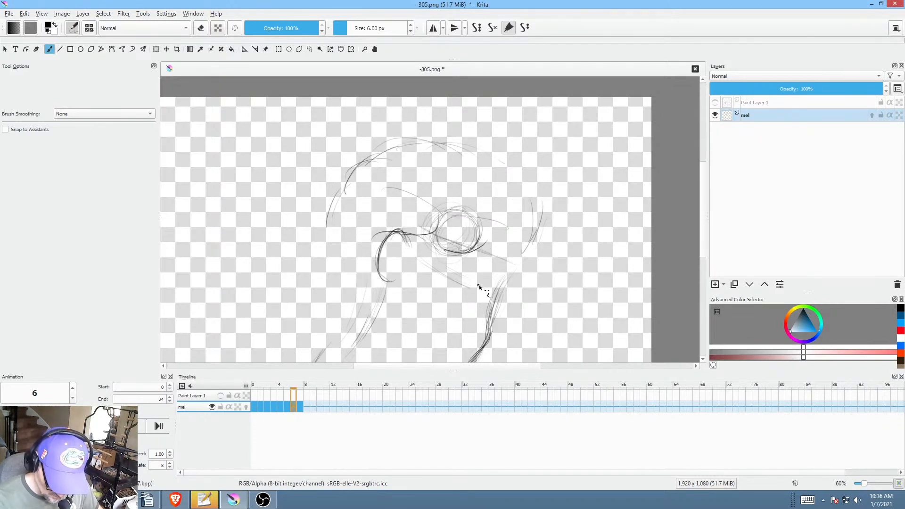
key(Right)
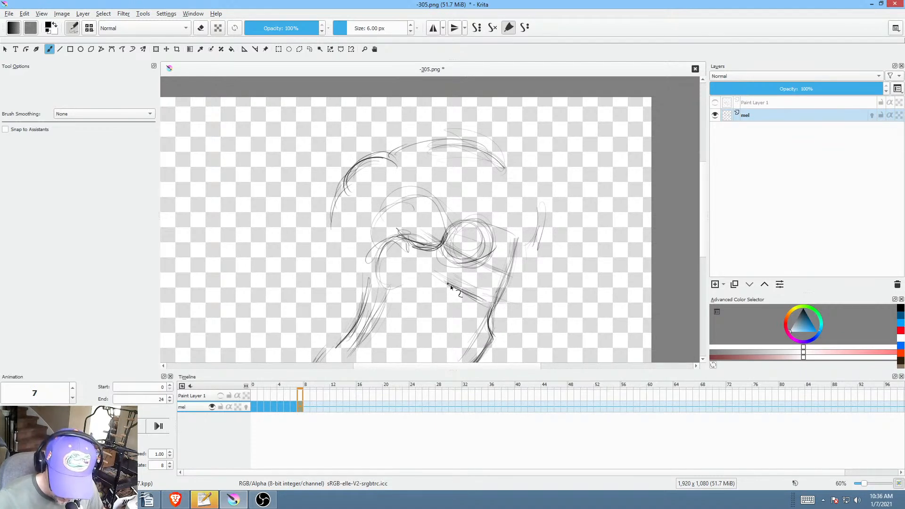
Step: Darken the eyebrow line on frame 6 and draw it on frames 4 and 3
key(Left)
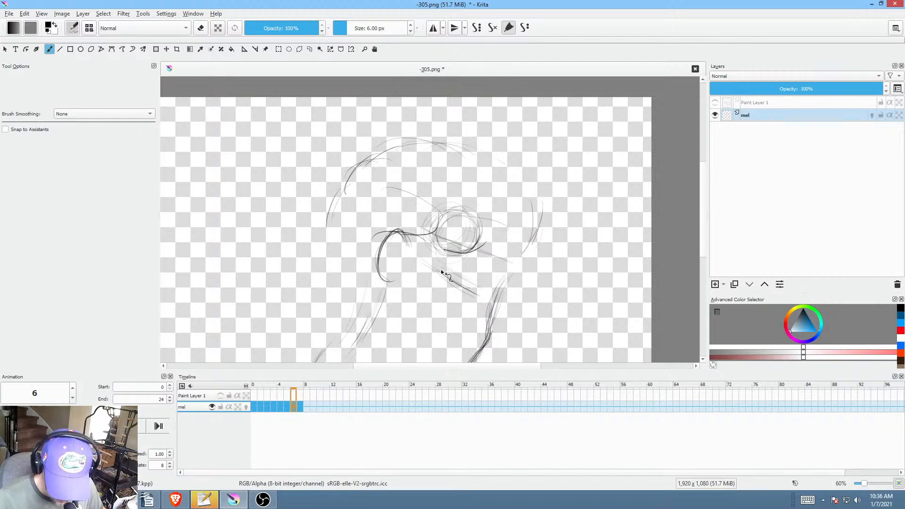
key(Left)
key(Left)
key(Left)
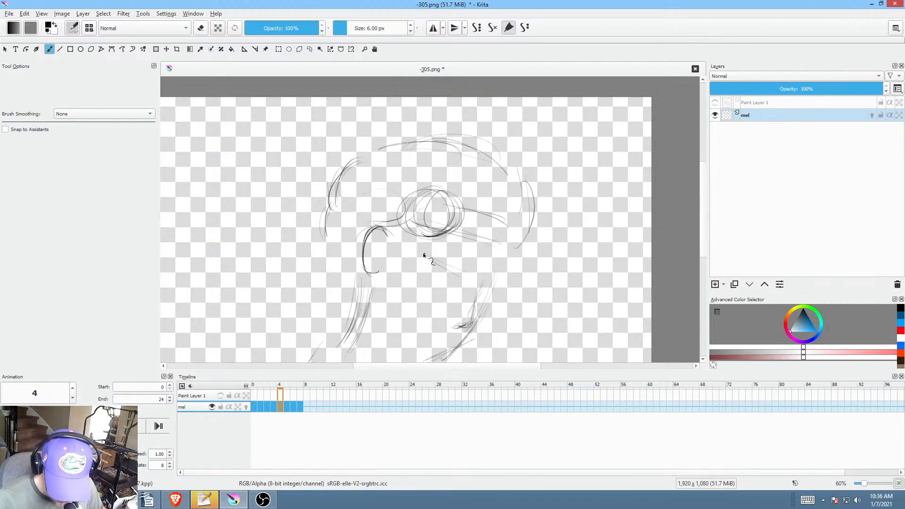
key(Left)
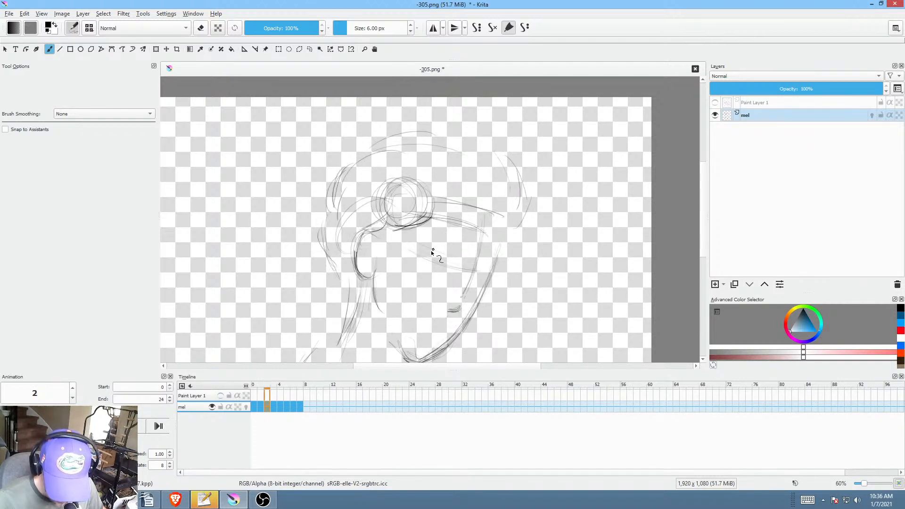
key(Right)
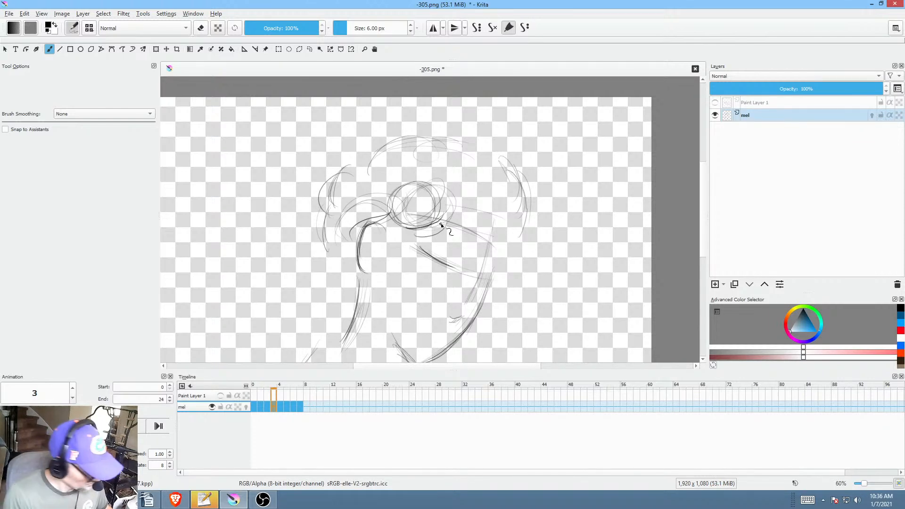
Step: Erase the eyebrow line on frame 3 with the freehand path tool in eraser mode
key(shift+b)
key(e)
drag(414, 251, 455, 269)
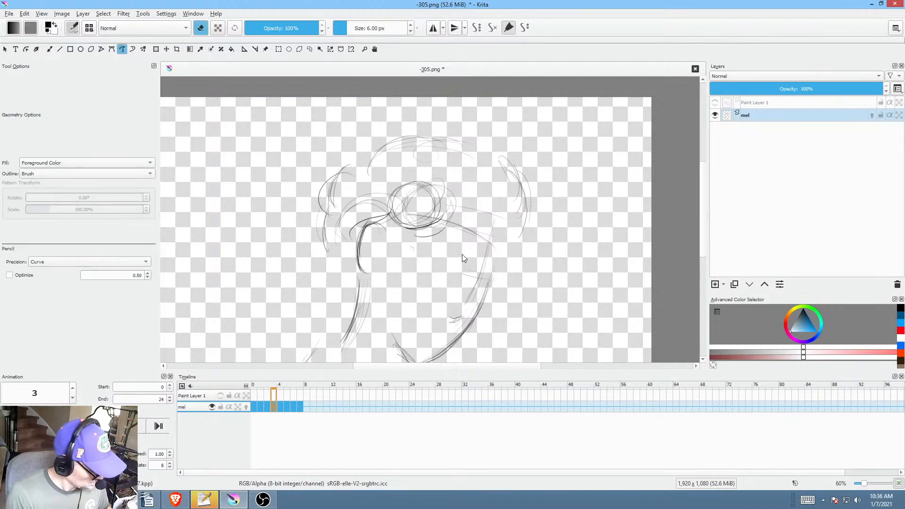
Step: Switch back to the normal freehand brush and redraw the eyebrow on frame 3, checking it against frame 2
key(e)
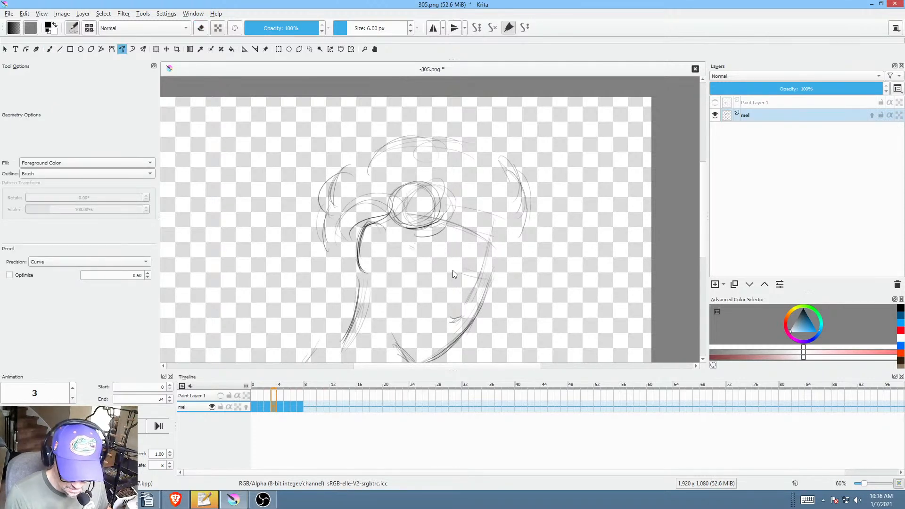
key(b)
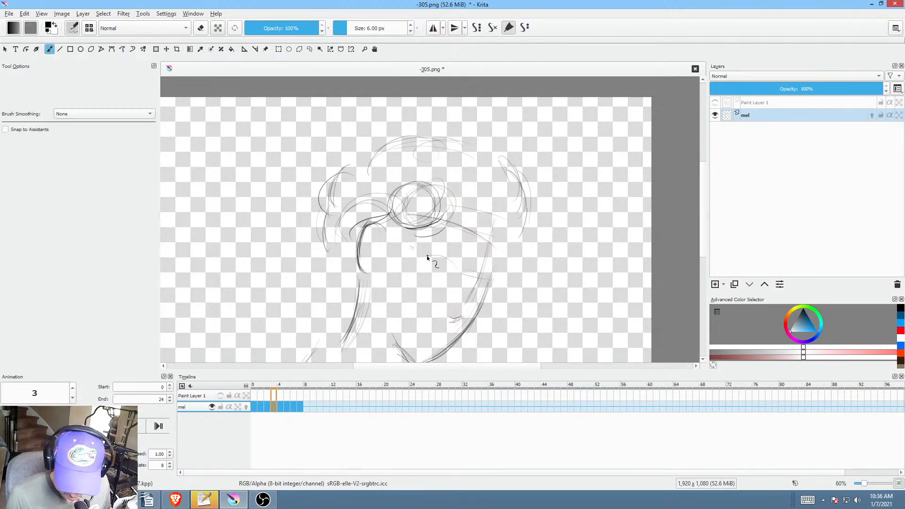
drag(423, 255, 460, 269)
key(Left)
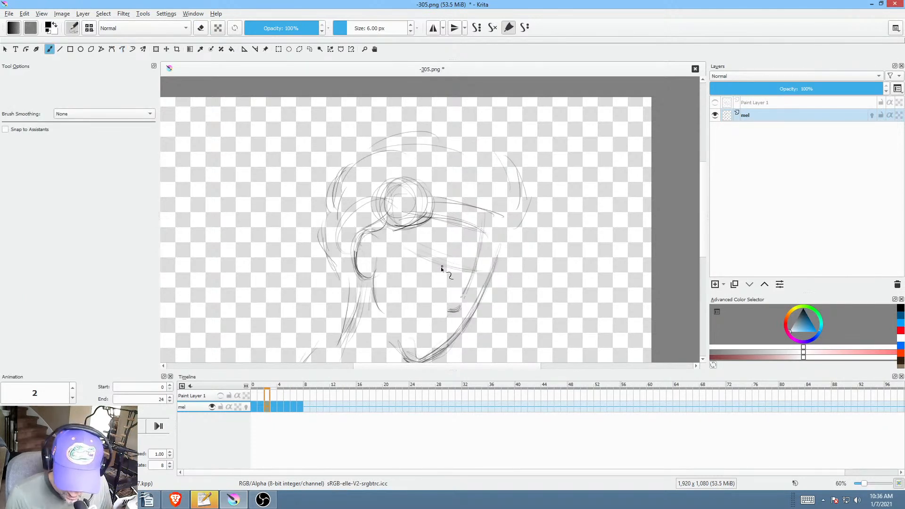
Step: On frame 6, sketch a light arc in front of the face and reinforce the eyebrow line
key(Right)
key(Right)
key(Right)
key(Right)
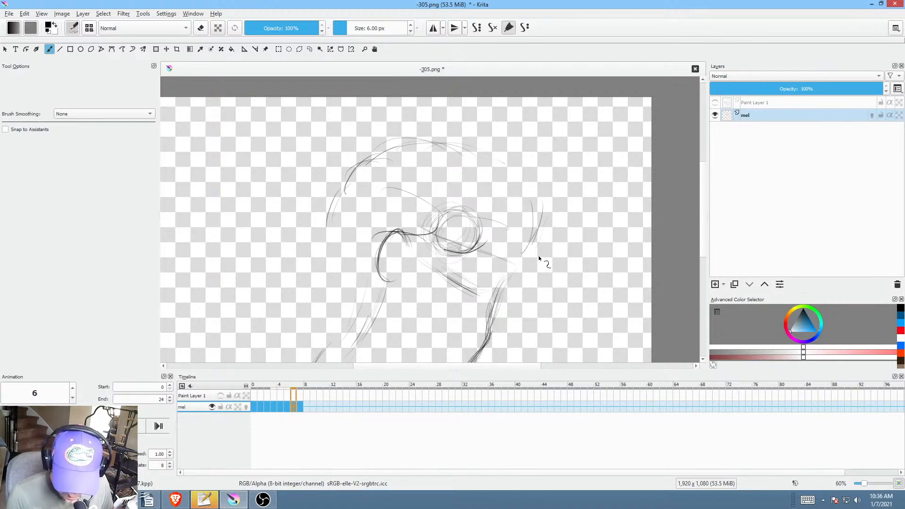
mouse_move(572, 274)
mouse_down()
mouse_move(595, 239)
mouse_move(560, 245)
mouse_up()
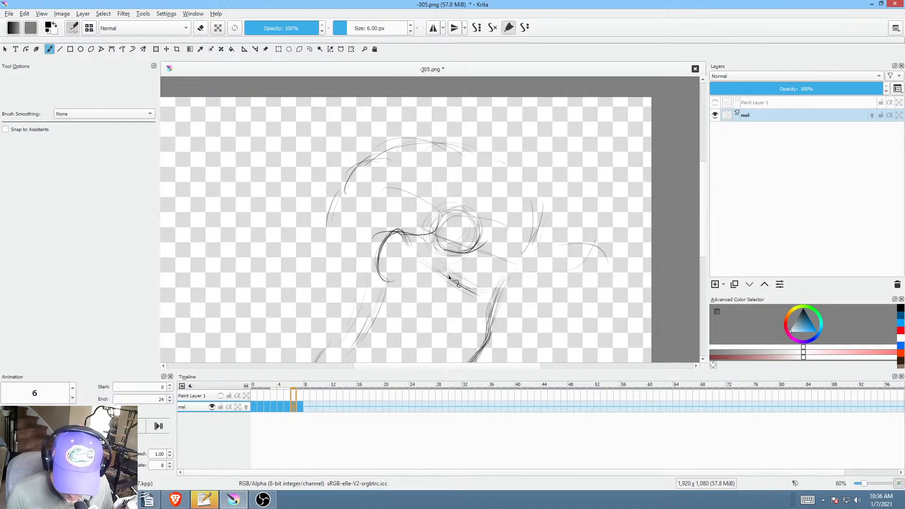
drag(447, 274, 484, 293)
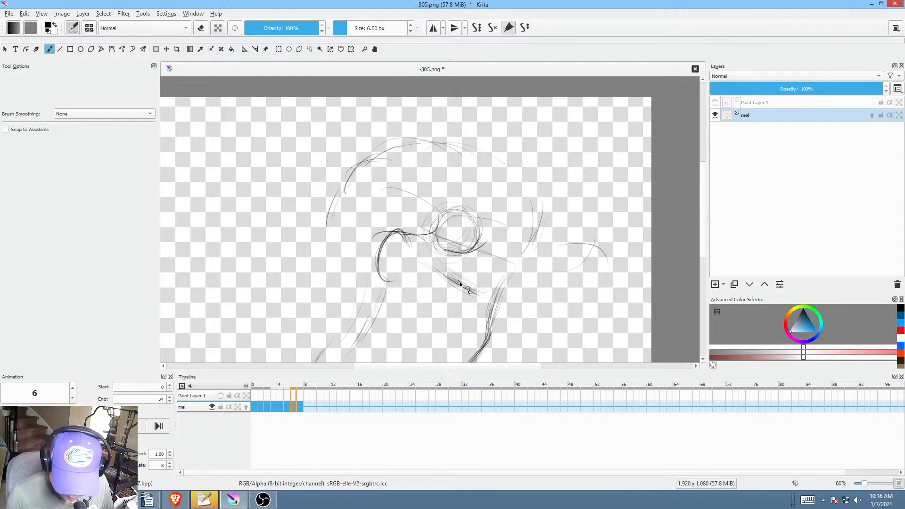
Step: Thicken the eyebrow strokes on frames 5 and 3
key(Left)
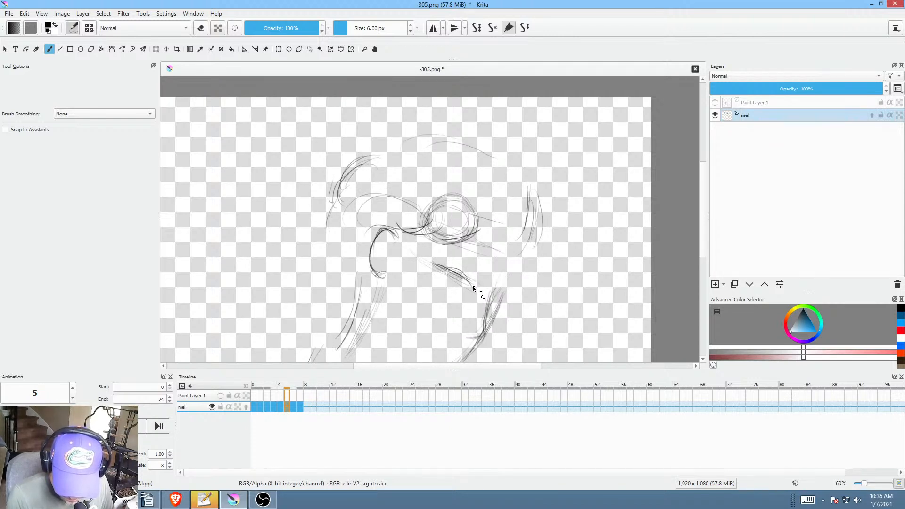
key(Left)
key(Left)
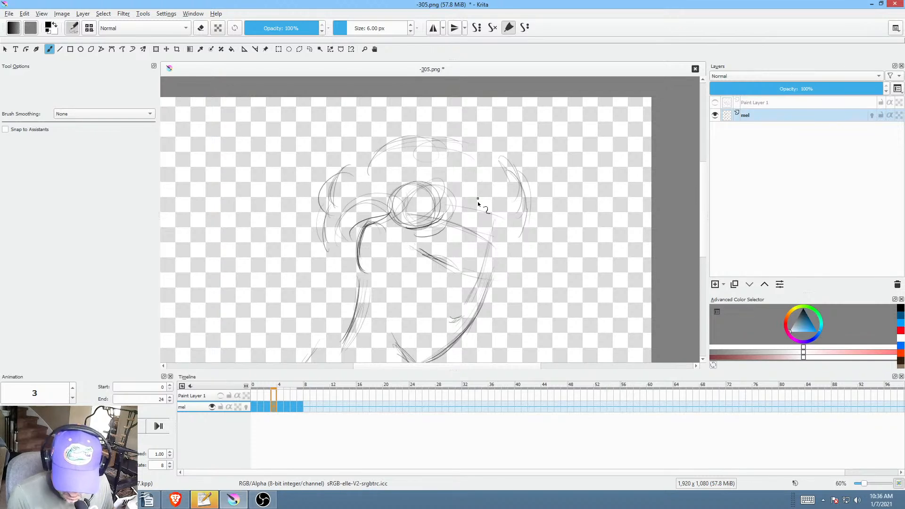
drag(462, 269, 421, 247)
Step: Draw a dark eyebrow below the headband on frame 1, comparing it with the adjacent frames
key(Left)
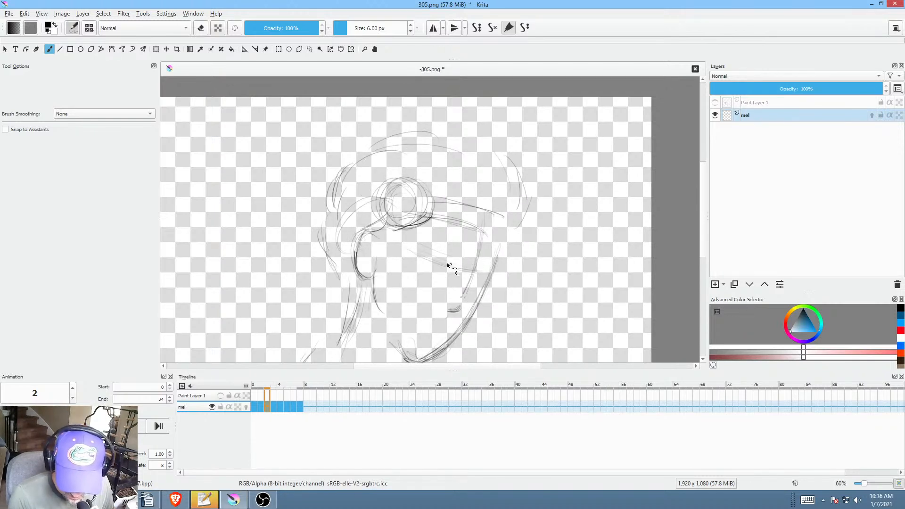
key(Left)
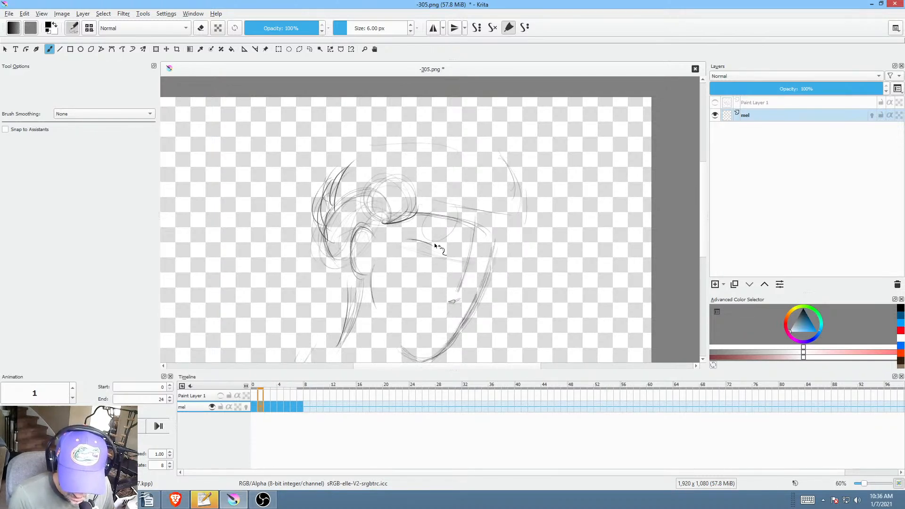
key(Left)
key(Right)
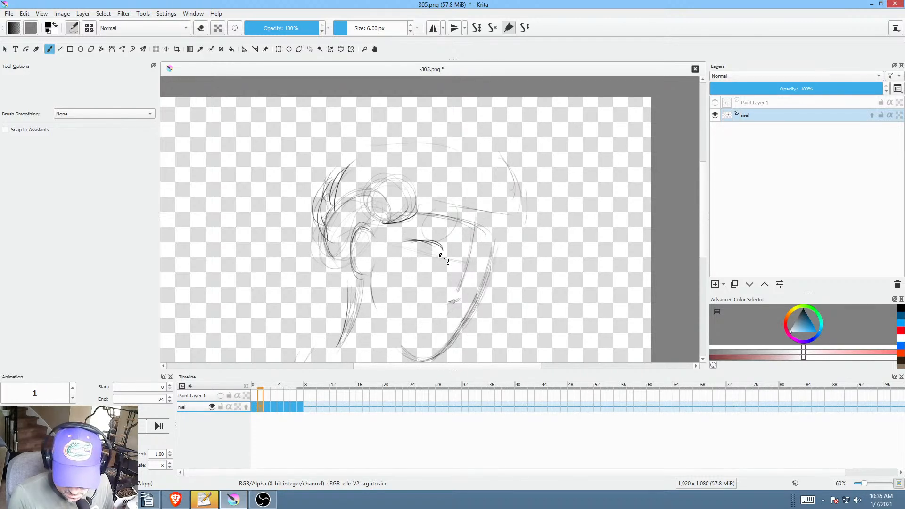
drag(403, 240, 444, 248)
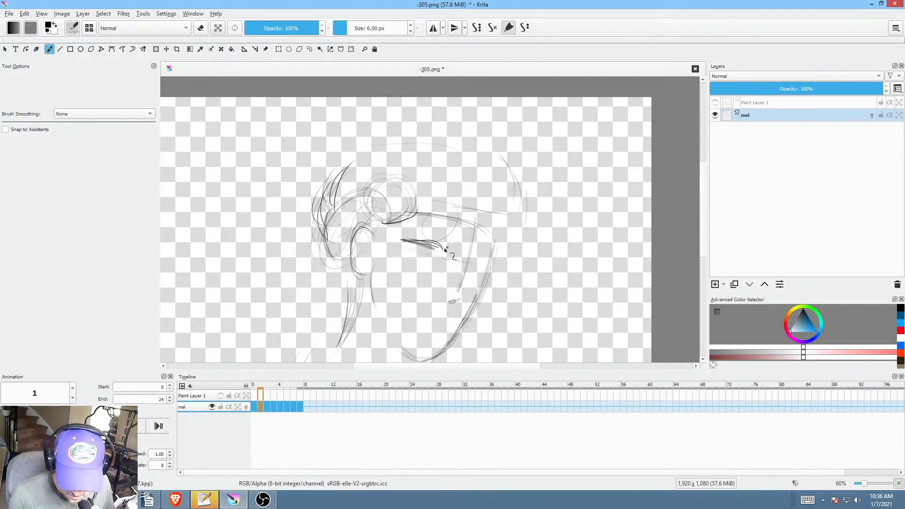
Step: Thicken the ear outline on frames 6 and 4, comparing across the neighbouring frames
key(Left)
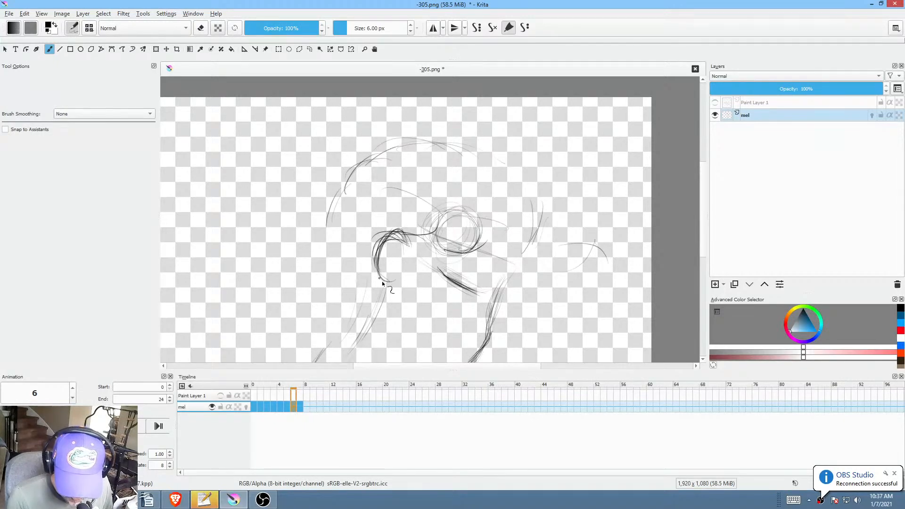
key(Left)
key(Left)
key(Left)
key(Left)
key(Right)
key(Right)
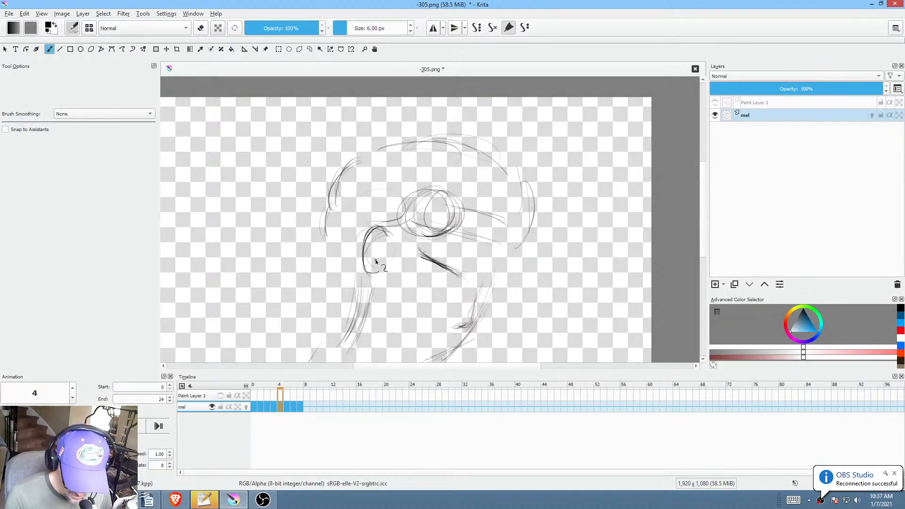
Step: Sketch the hair curl behind the ear on frame 2, using frame 0 as reference
key(Left)
key(Left)
key(Left)
key(Left)
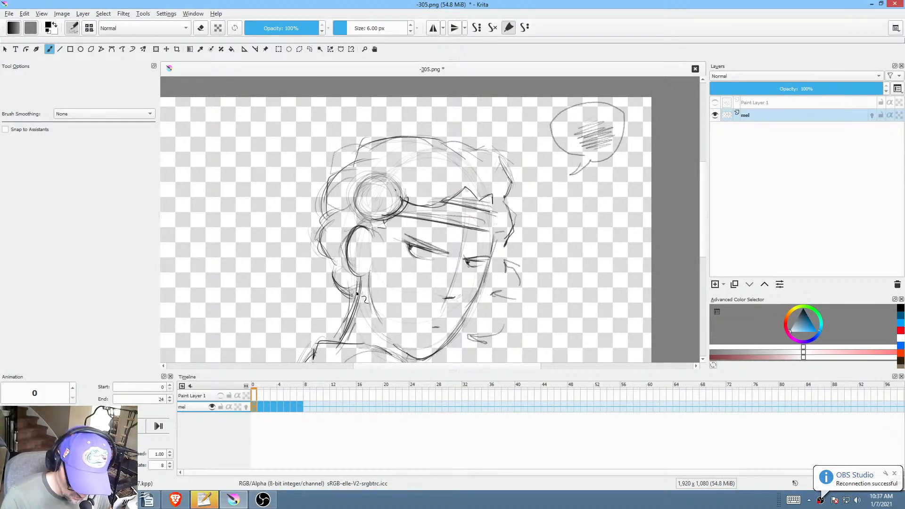
key(Right)
key(Right)
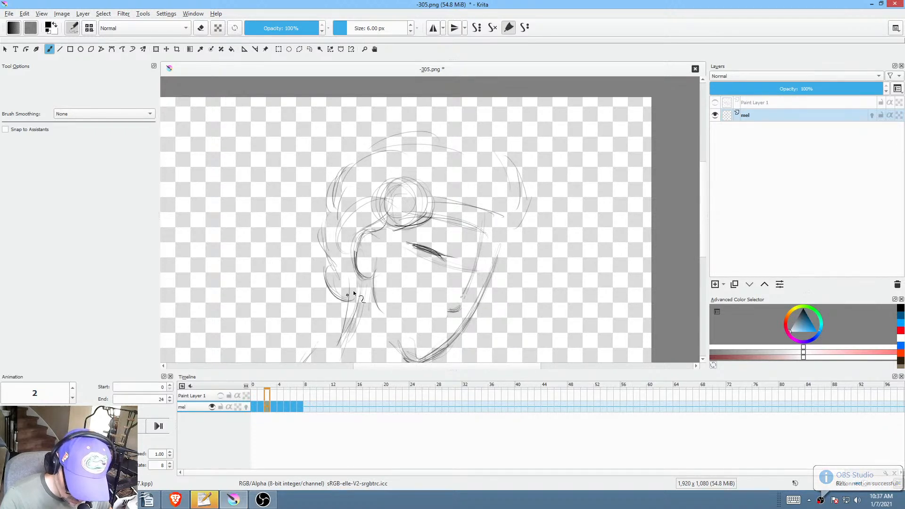
Step: Continue the hair curl behind the ear on frames 4, 5 and 6
key(Right)
key(Right)
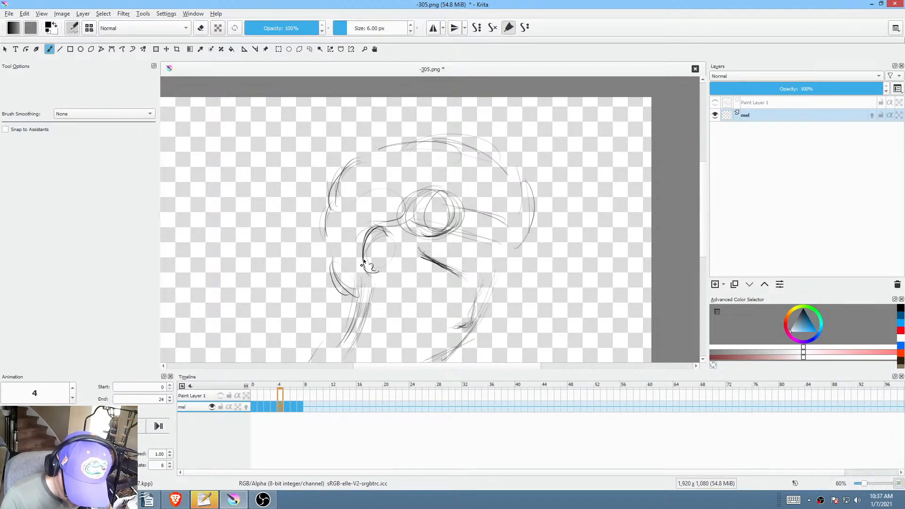
key(Right)
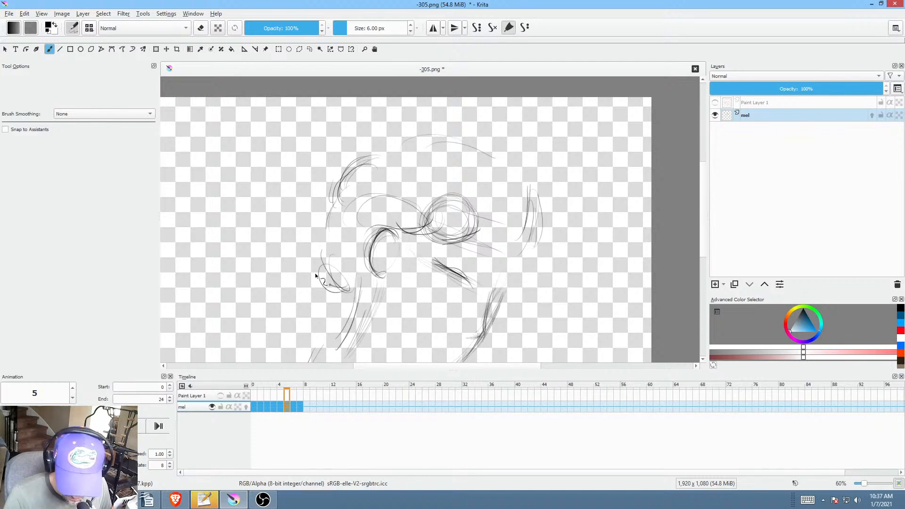
key(Right)
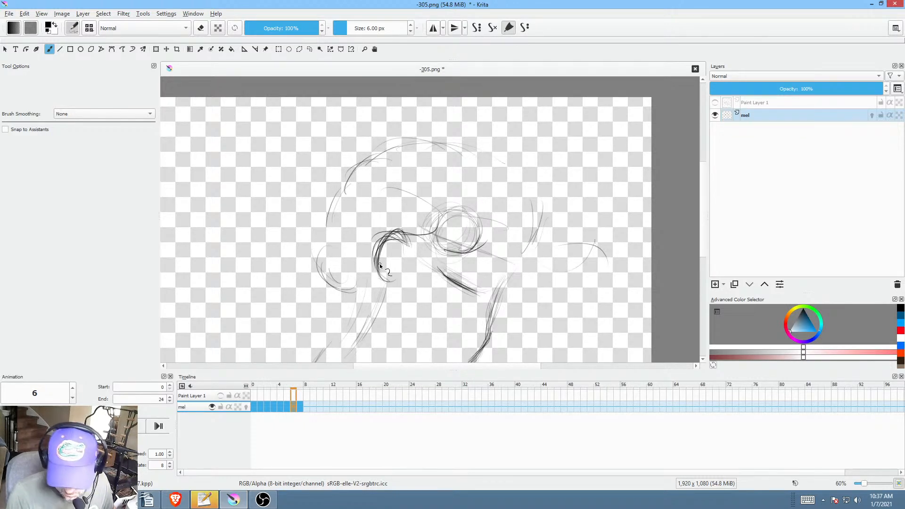
Step: Draw the hair curl behind the ear on frame 7
key(Right)
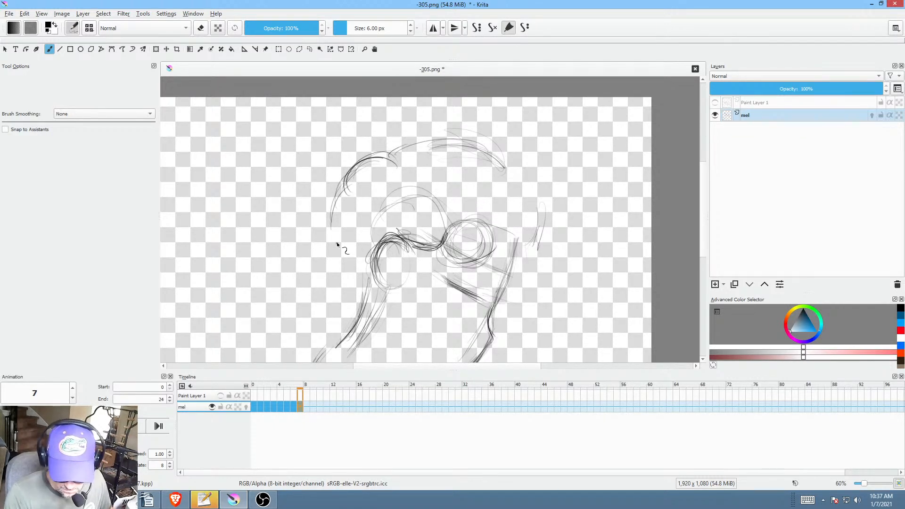
drag(336, 242, 337, 295)
mouse_move(317, 259)
mouse_down()
mouse_move(334, 284)
mouse_move(331, 233)
mouse_up()
Step: Reinforce the hair curl on frame 6 and darken the hair outline behind the ear on frame 5
key(Left)
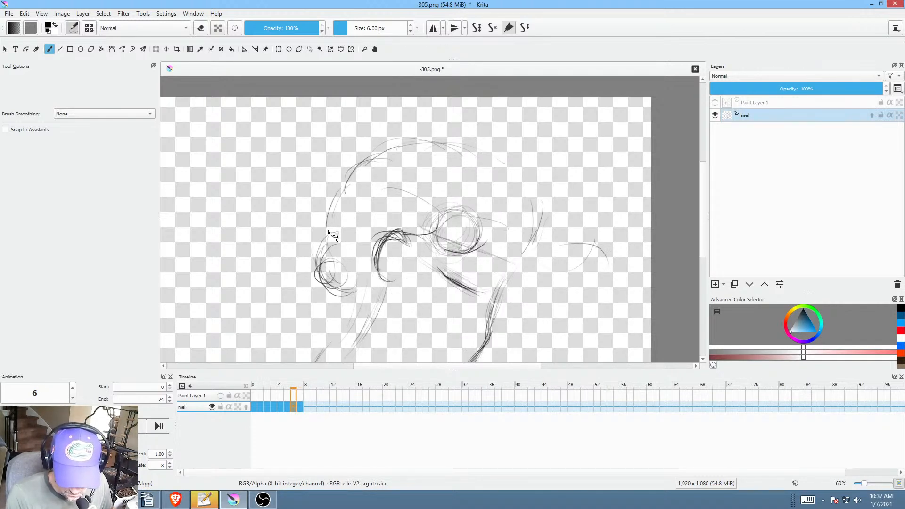
key(Left)
mouse_move(324, 226)
mouse_down()
mouse_move(353, 186)
mouse_move(317, 211)
mouse_move(309, 249)
mouse_up()
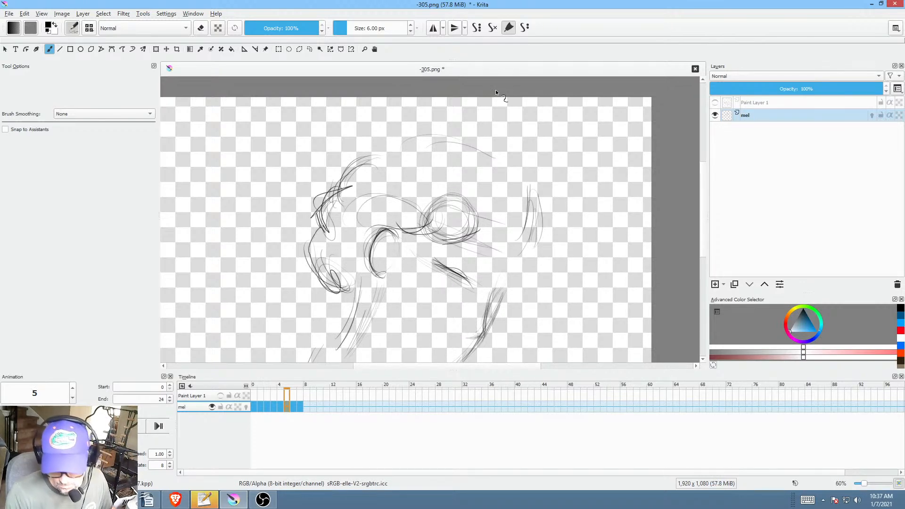
Step: Flip between frames 0 and 5 to compare the position of the eyebrow line
key(Left)
key(Left)
key(Left)
key(Left)
key(Left)
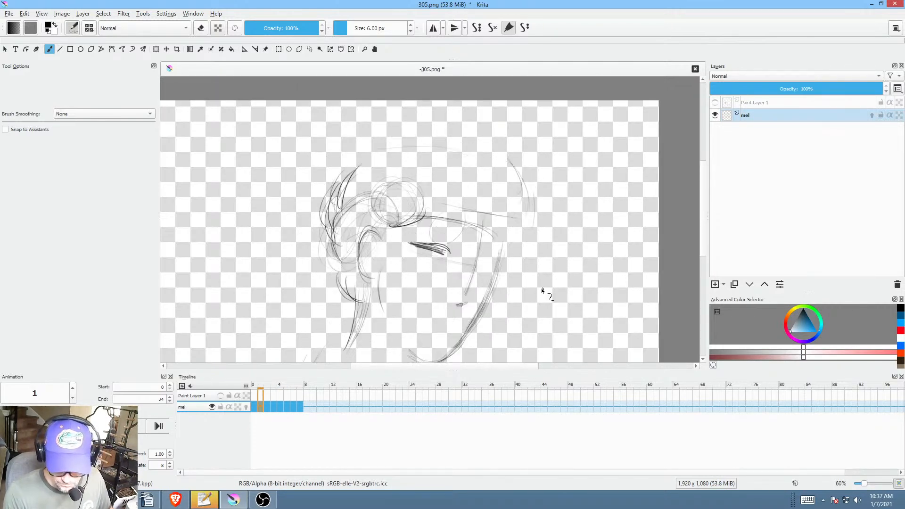
key(Right)
key(Right)
key(Right)
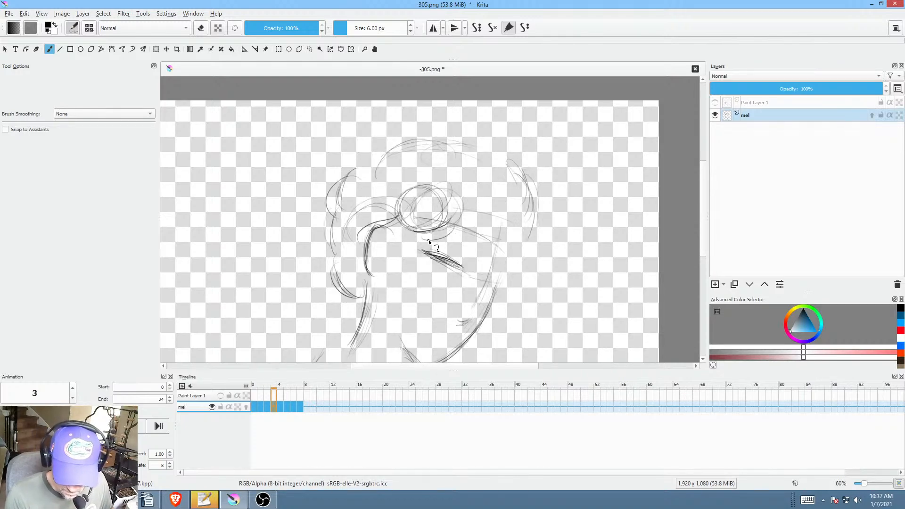
key(Left)
key(Left)
key(Left)
Step: Erase the rough eyebrow lines on frames 1 and 2
key(Right)
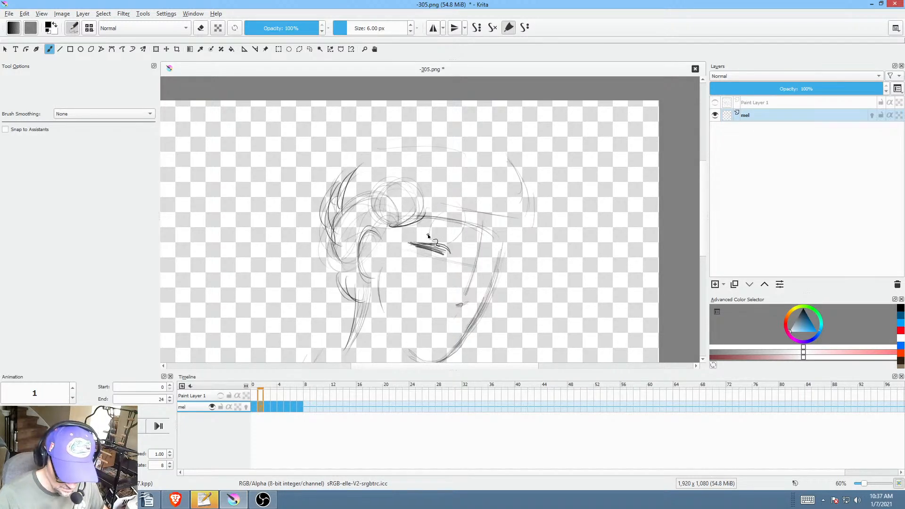
key(l)
key(e)
mouse_move(422, 223)
mouse_down()
mouse_move(453, 237)
mouse_move(436, 227)
mouse_move(442, 270)
mouse_move(440, 222)
mouse_up()
key(Right)
key(b)
key(e)
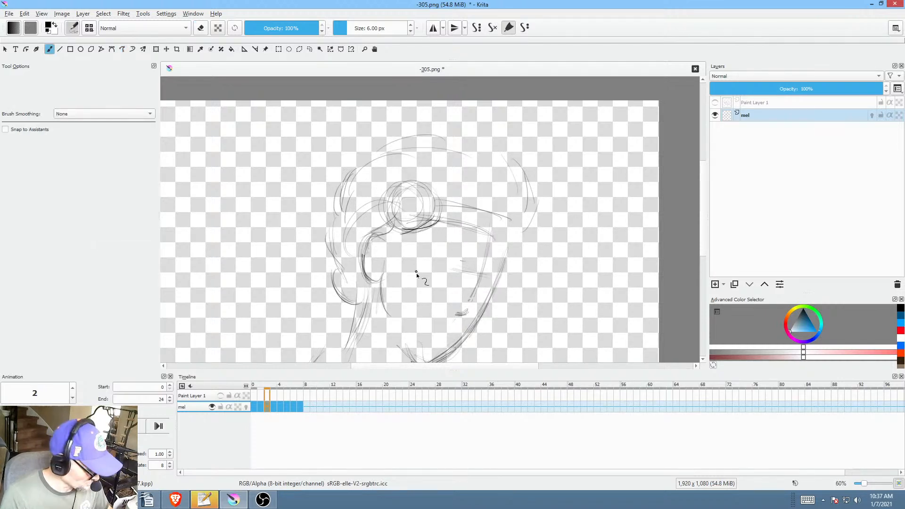
Step: Redraw the slanted eyebrow line on frames 1 and 2, using frames 0 and 4 as reference
key(Left)
key(Left)
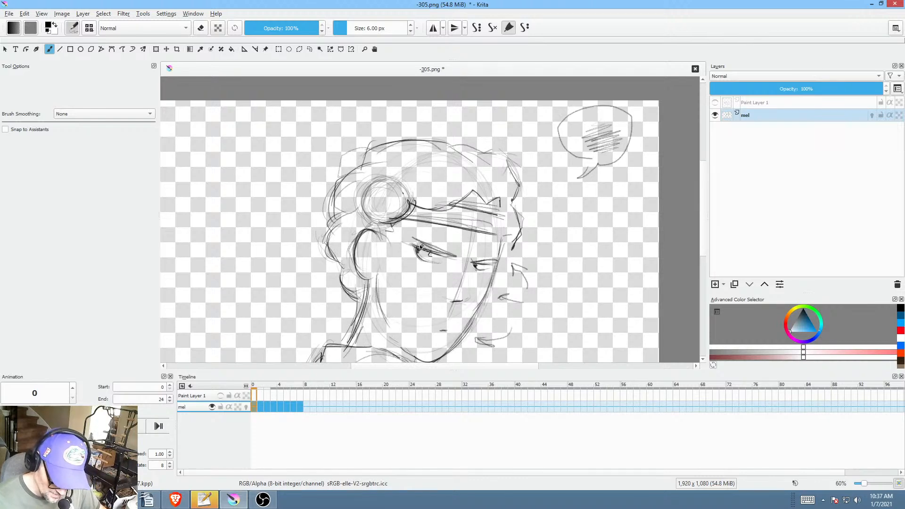
key(Right)
mouse_move(419, 246)
mouse_down()
mouse_move(451, 257)
mouse_move(459, 277)
mouse_up()
key(Right)
key(Right)
key(Right)
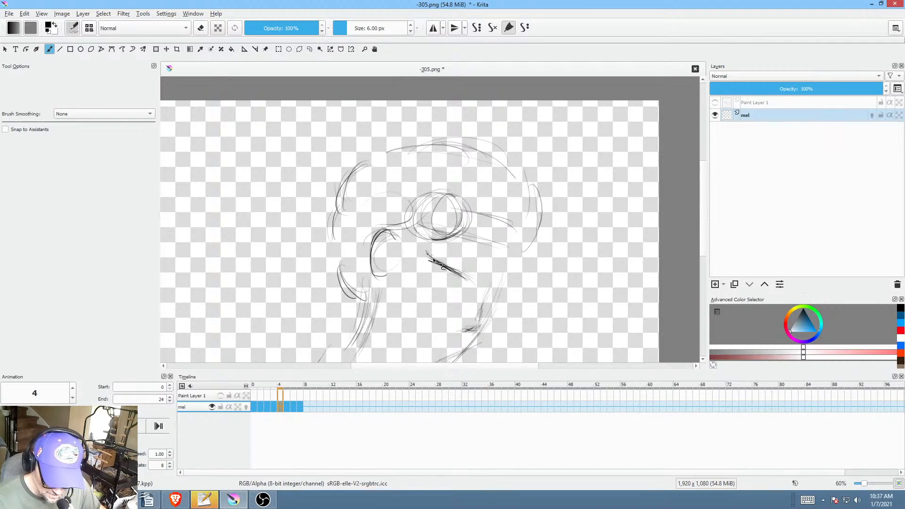
key(Left)
key(Left)
key(Left)
key(Left)
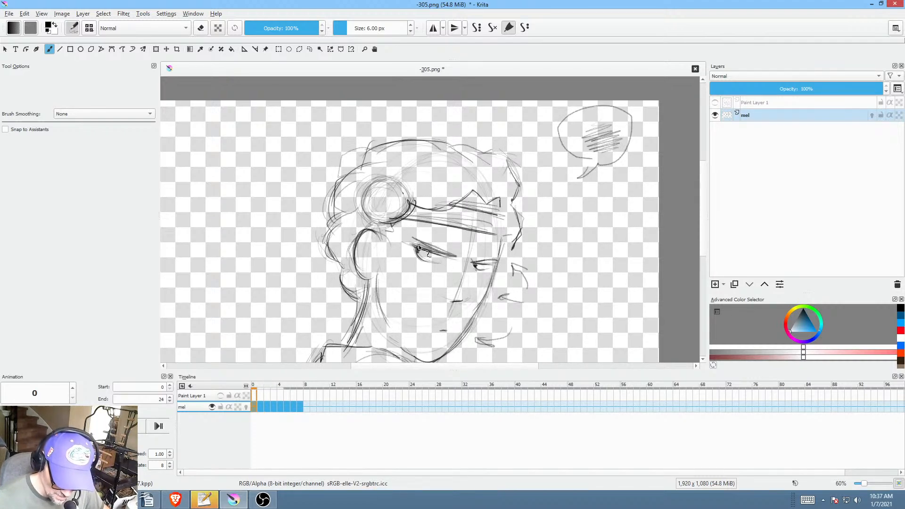
Step: Save the image as PNG with compression 9 and the alpha channel stored, also keeping a Krita file
click(30, 55)
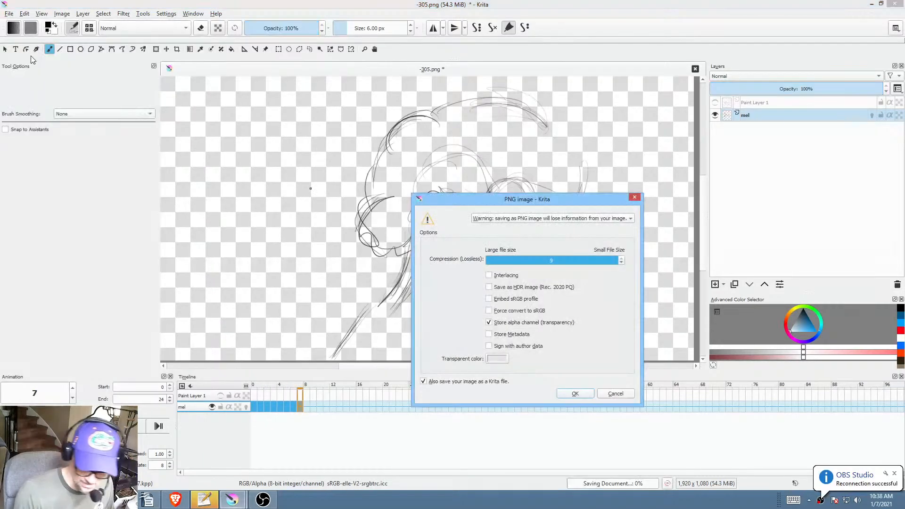
click(586, 392)
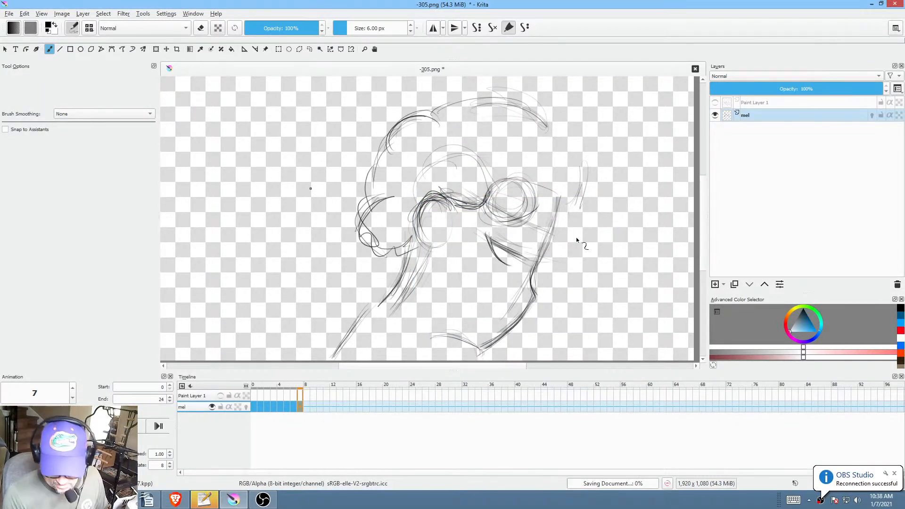
drag(577, 239, 554, 280)
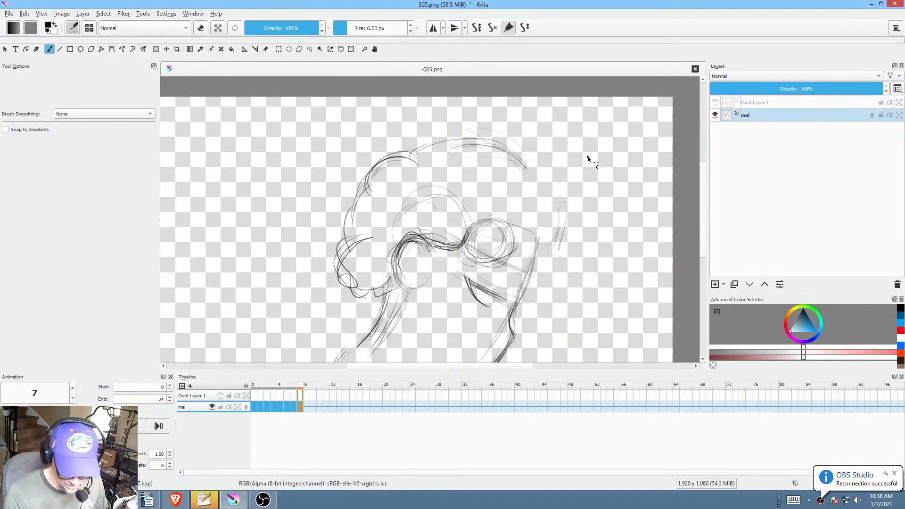
Step: Draw the hair outline along the top of the head on frame 1, using frame 0 as reference
key(Left)
key(Left)
key(Left)
key(Left)
key(Left)
key(Left)
key(Left)
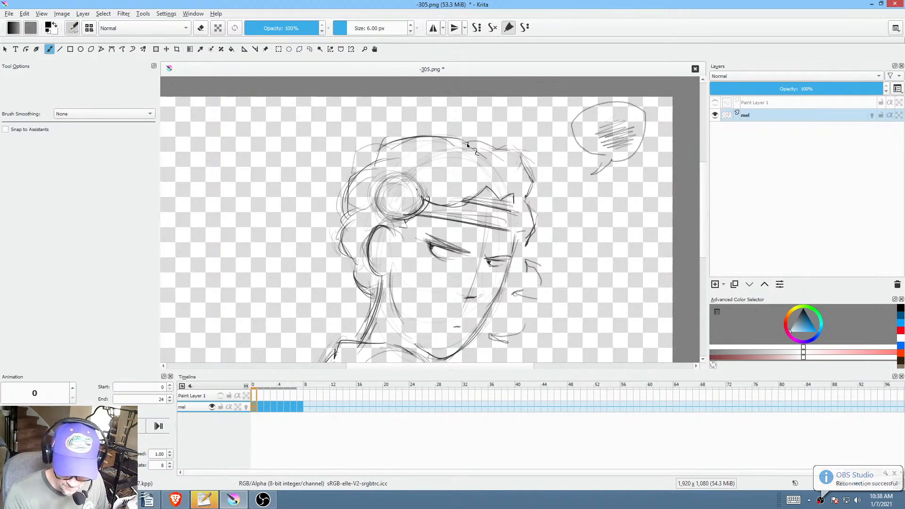
mouse_move(392, 144)
mouse_down()
mouse_move(439, 137)
mouse_move(493, 158)
mouse_up()
Step: Reinforce the top hair outline on frame 2, comparing it with the neighbouring frames
key(Right)
key(Right)
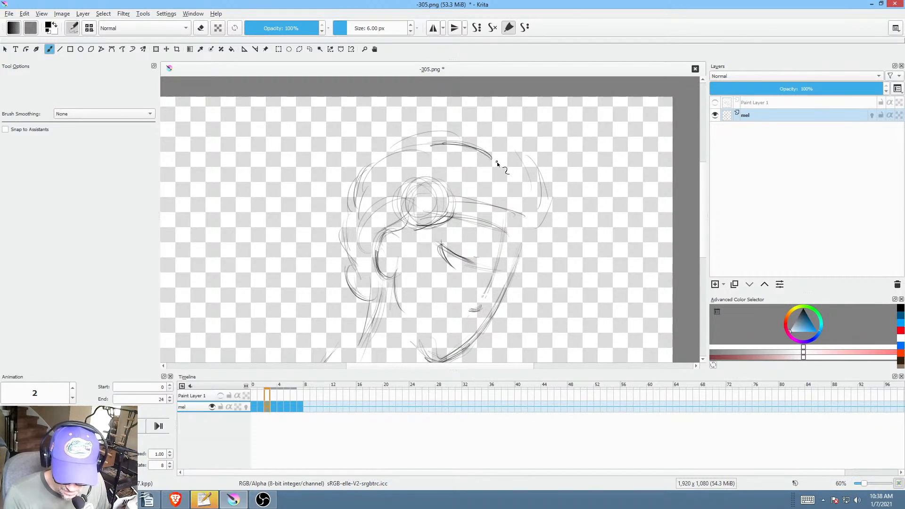
key(Left)
key(Left)
key(Right)
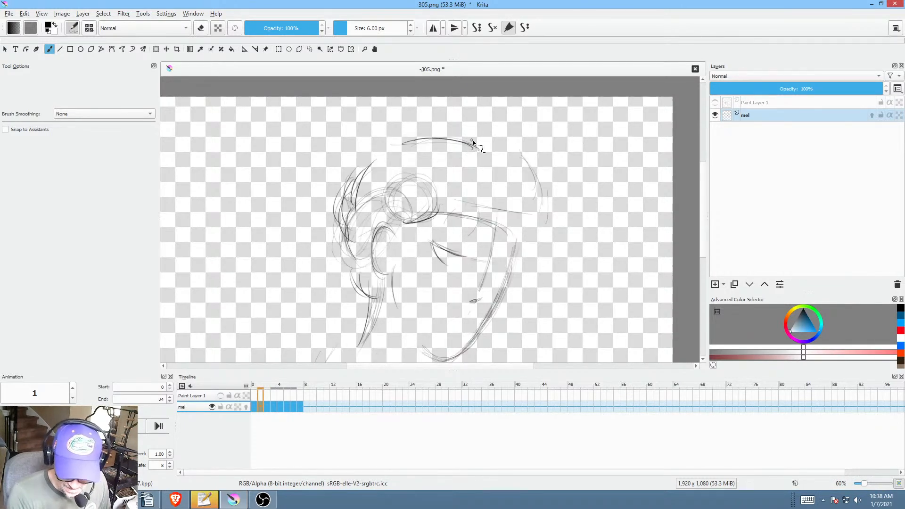
key(Right)
mouse_move(435, 145)
mouse_down()
mouse_move(497, 158)
mouse_move(477, 144)
mouse_move(495, 154)
mouse_up()
key(Right)
key(Right)
key(Left)
key(Left)
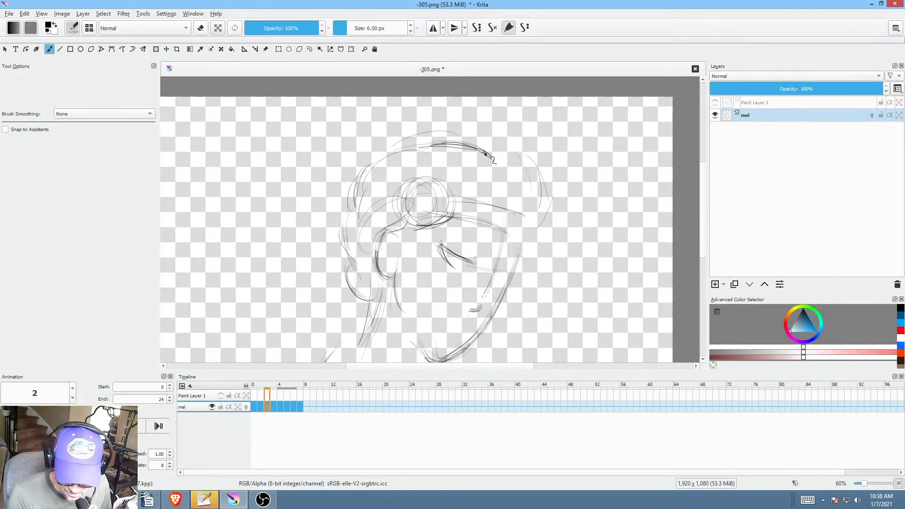
Step: Darken the curved top hair outline on frames 3 and 4 to follow the earlier frames
key(Right)
key(Left)
key(Left)
key(Right)
key(Right)
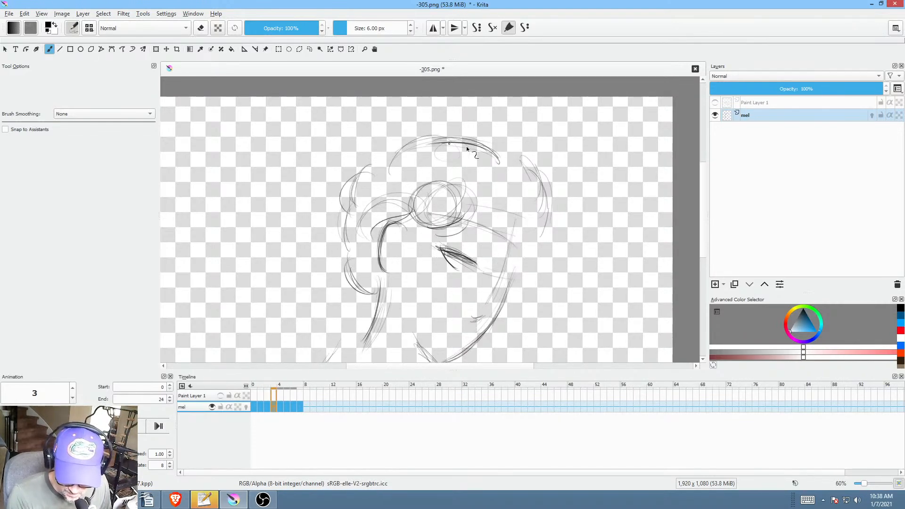
key(Right)
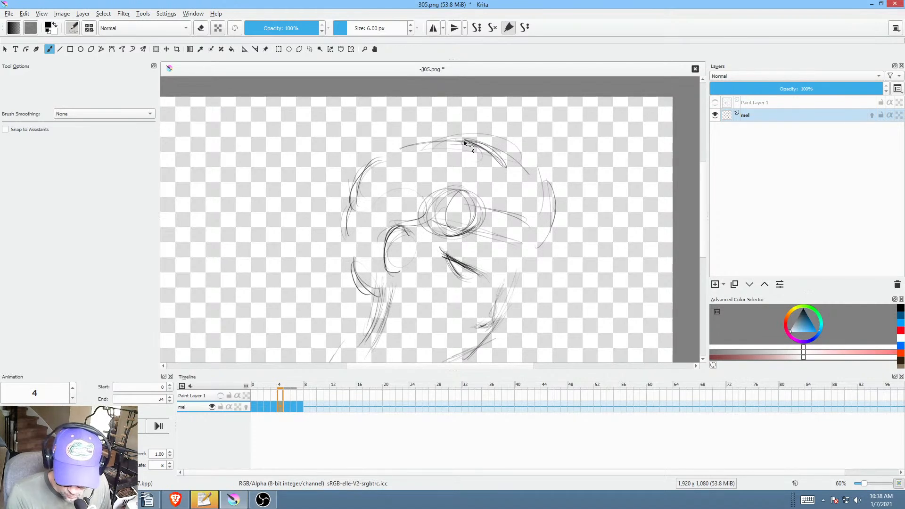
Step: Continue the top hair outline on frames 5, 6 and 7
key(Right)
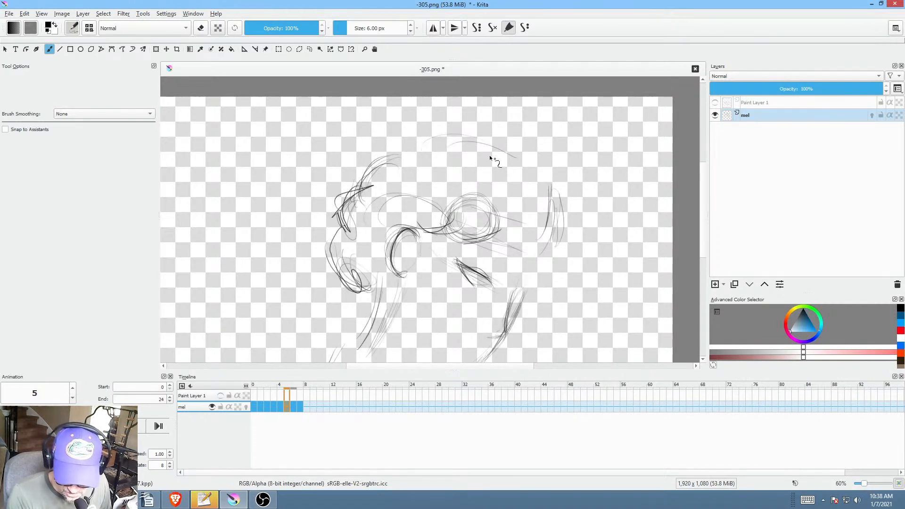
key(Left)
key(Right)
mouse_move(442, 147)
mouse_down()
mouse_move(507, 166)
mouse_move(465, 150)
mouse_move(431, 152)
mouse_up()
key(Right)
drag(518, 174, 455, 150)
key(Right)
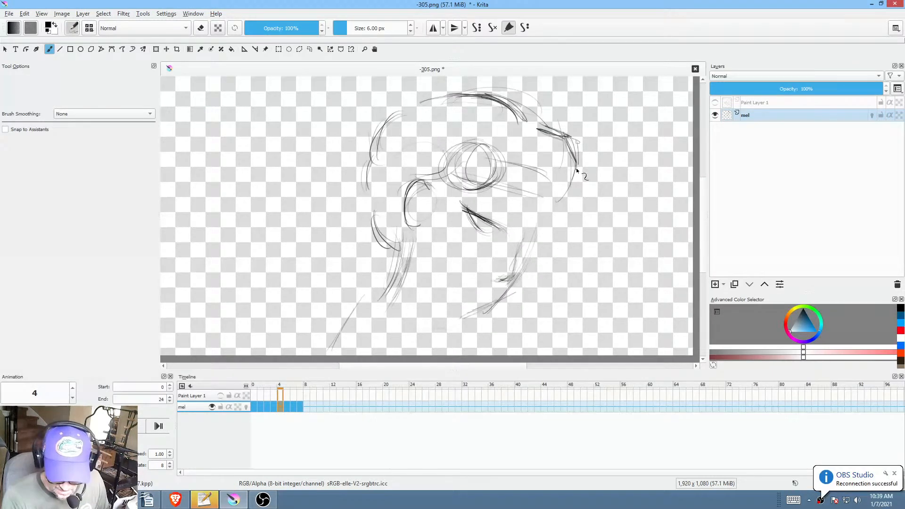
Step: Draw the angular corner of the front hair outline on frames 5, 6 and 7
key(Right)
mouse_move(556, 138)
mouse_down()
mouse_move(582, 146)
mouse_move(582, 157)
mouse_move(544, 137)
mouse_move(574, 151)
mouse_move(567, 148)
mouse_move(585, 172)
mouse_up()
key(Right)
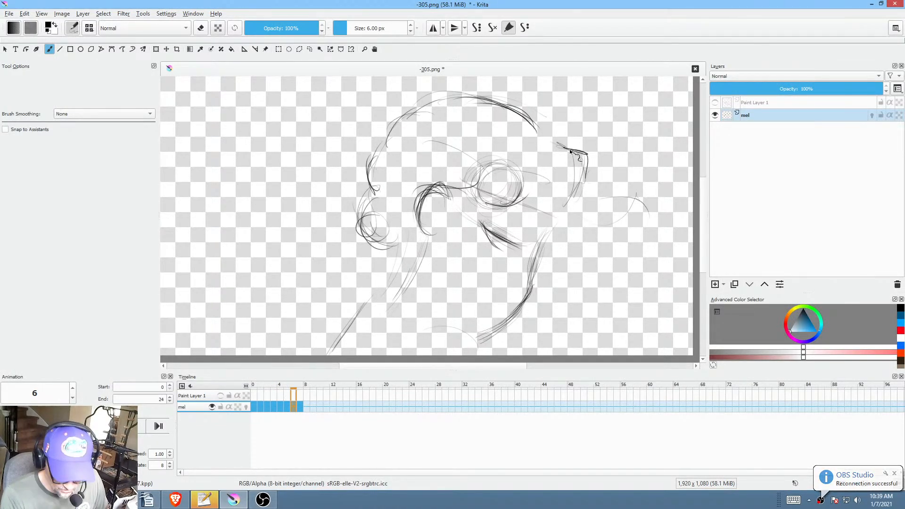
key(Right)
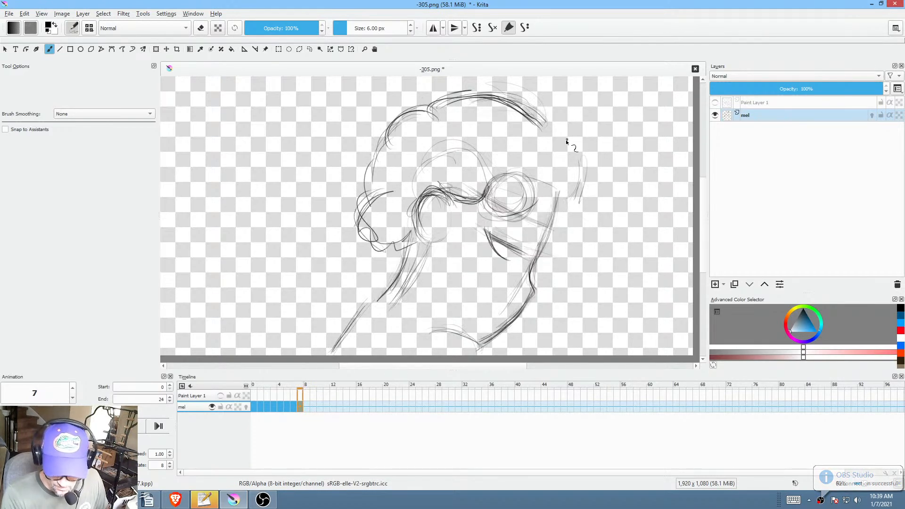
key(Left)
key(Right)
mouse_move(557, 138)
mouse_down()
mouse_move(583, 151)
mouse_move(582, 182)
mouse_up()
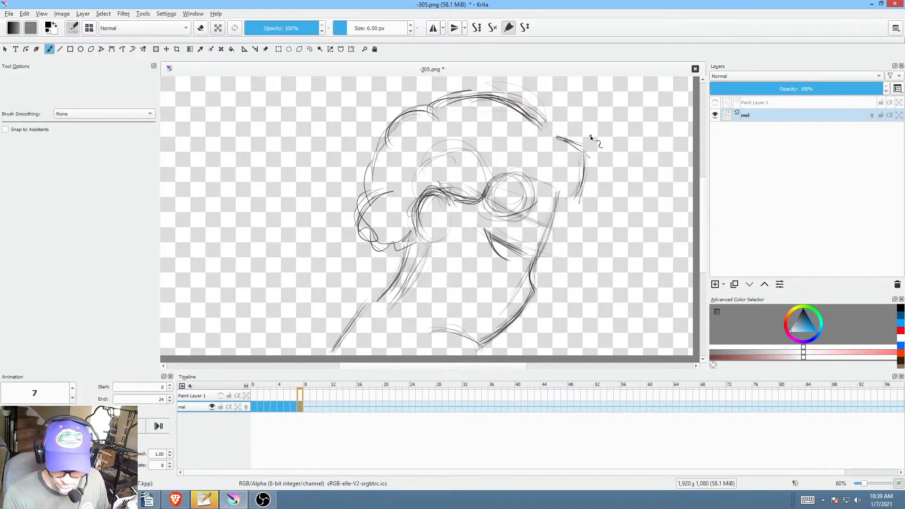
Step: Mark the pointed hairline tip above the headband on frames 4 and 5
key(Left)
key(Left)
key(Left)
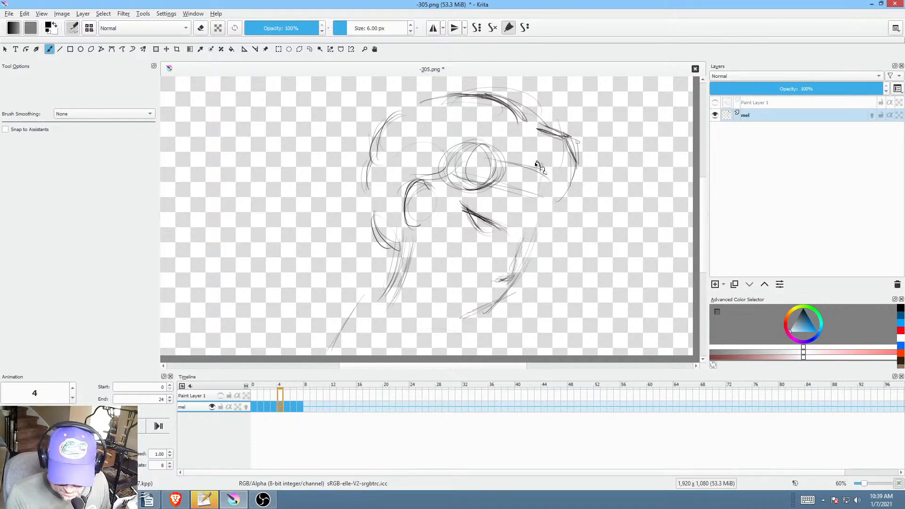
key(Right)
drag(548, 172, 552, 177)
key(Right)
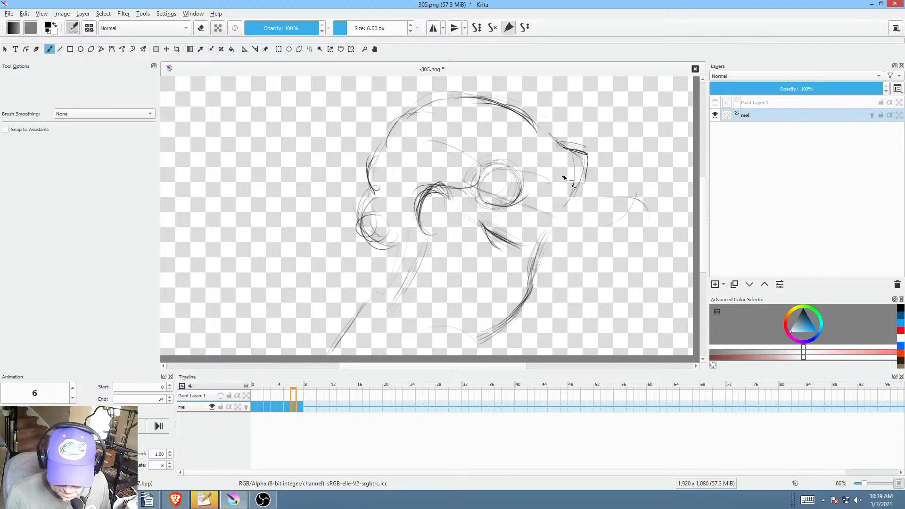
Step: Sketch the pointed hairline tip above the headband on frame 1, using frame 0 as reference
key(Left)
key(Left)
key(Left)
key(Left)
key(Left)
key(Left)
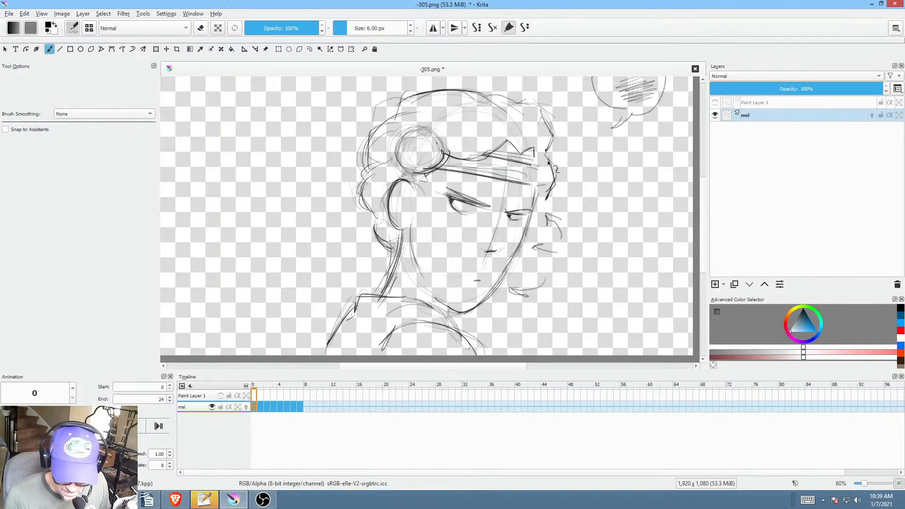
key(Right)
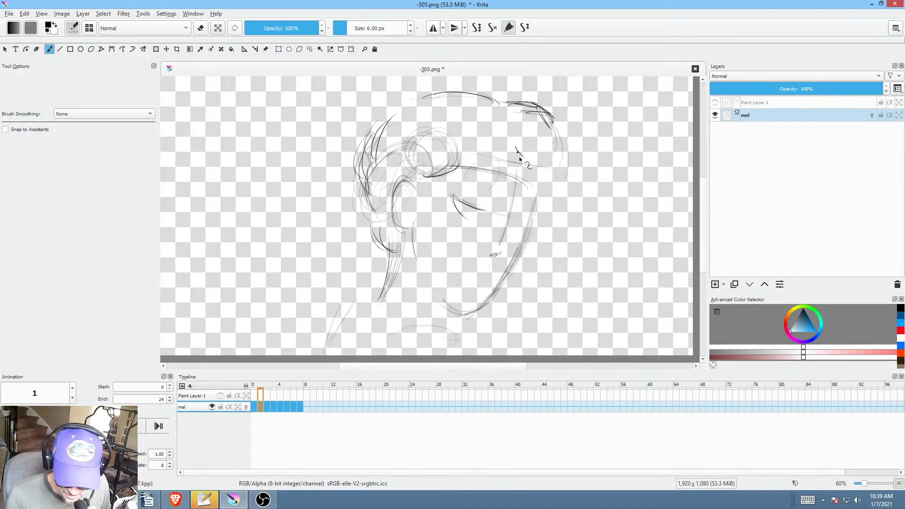
drag(516, 146, 523, 160)
key(Left)
key(Right)
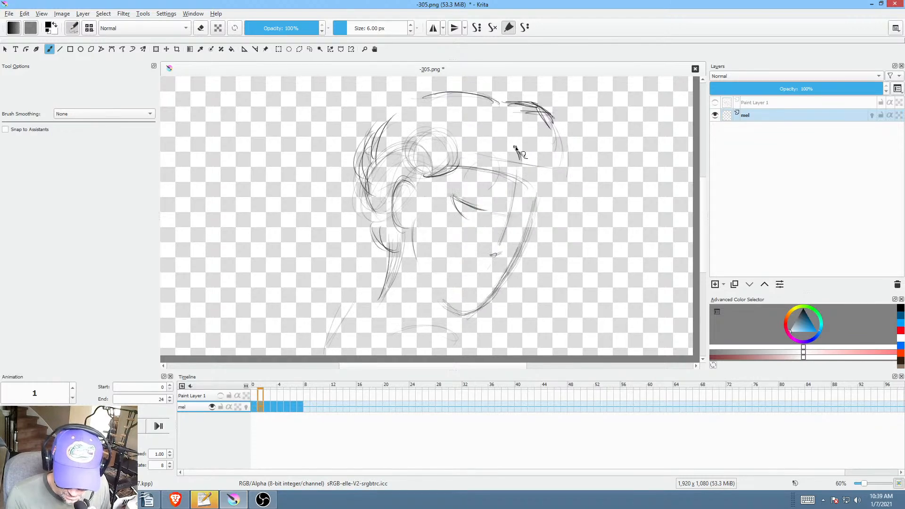
Step: Continue the pointed hairline strokes above the headband on frames 2 to 5
key(Right)
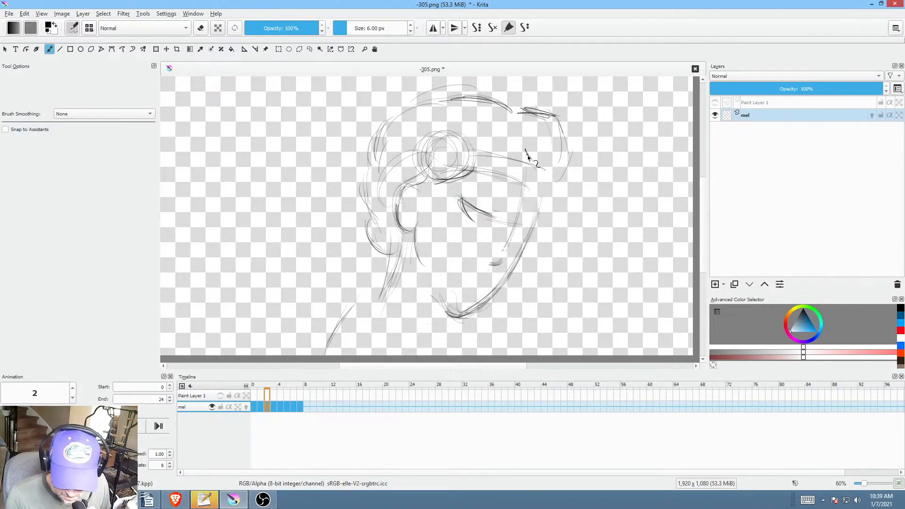
key(Right)
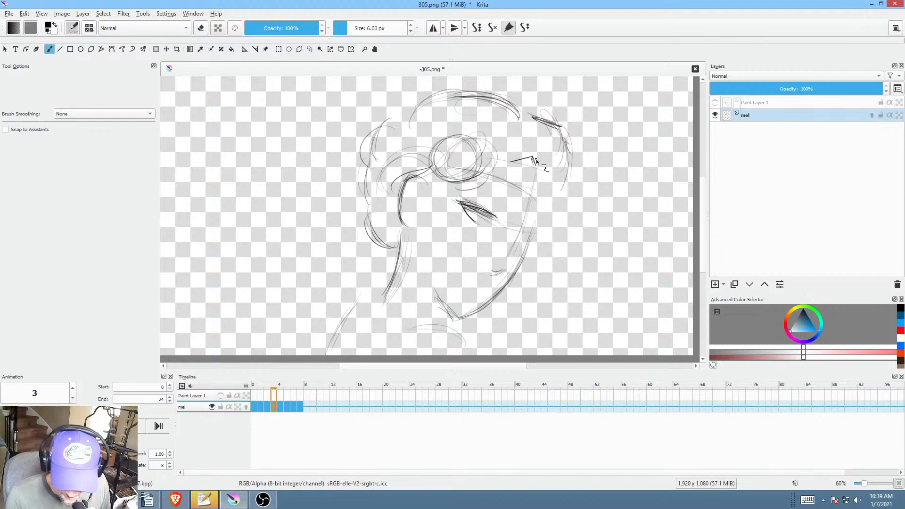
key(Right)
key(Right)
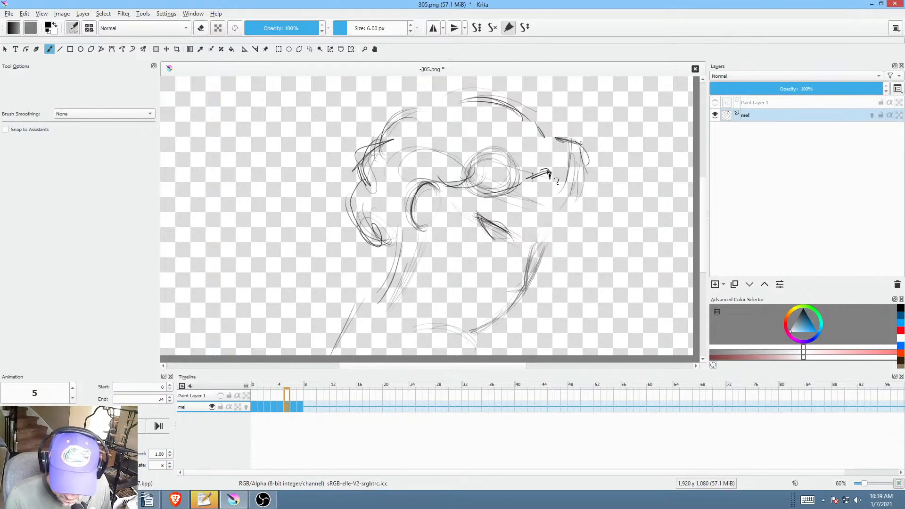
Step: Draw the hairline stroke and its tip in front of the round hair ornament on frames 6 and 7
key(Right)
mouse_move(524, 181)
mouse_down()
mouse_move(551, 173)
mouse_move(559, 183)
mouse_up()
key(Left)
key(Right)
key(Right)
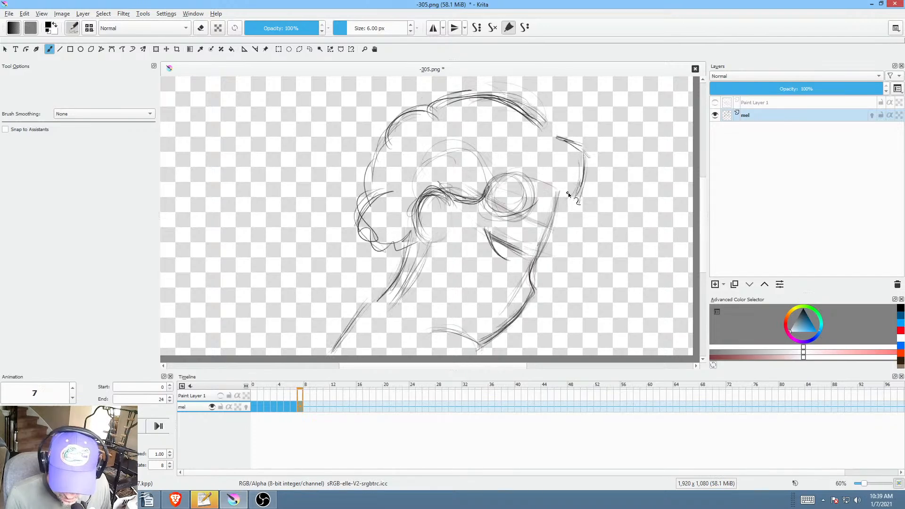
key(Left)
key(Right)
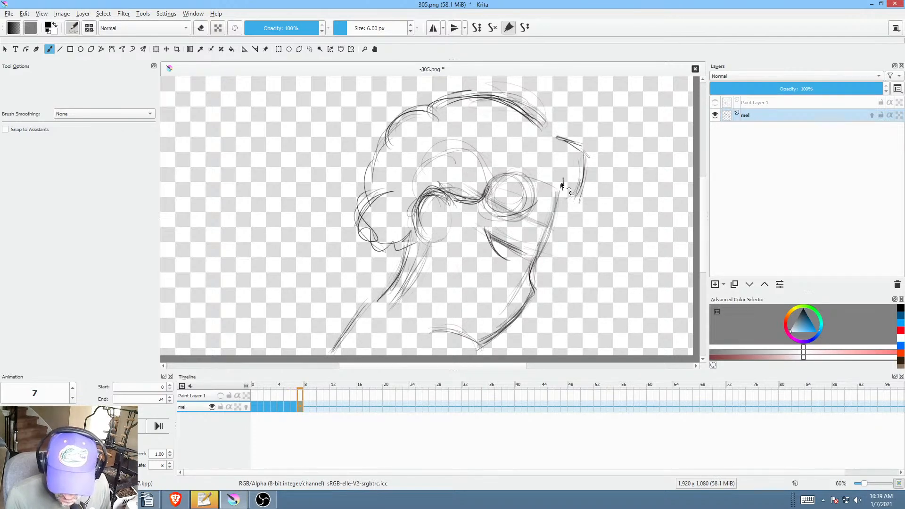
key(Left)
key(Right)
drag(540, 198, 562, 183)
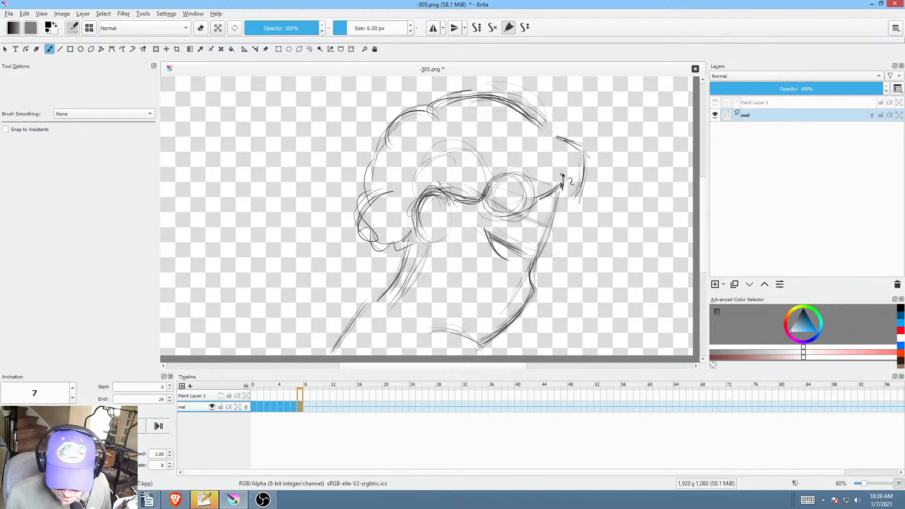
Step: Step back from frame 7 to frame 1 to review the hairline tip across the head turn
key(Left)
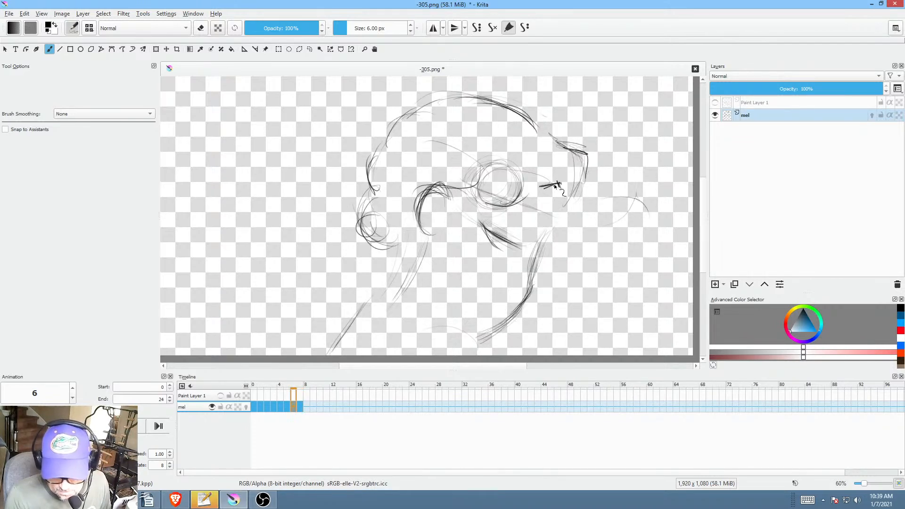
key(Left)
key(Left)
key(Left)
key(Left)
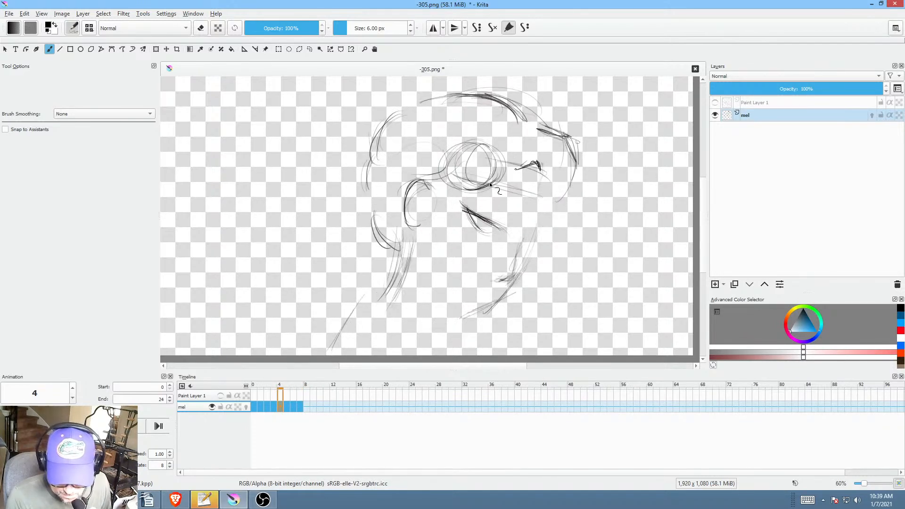
key(Left)
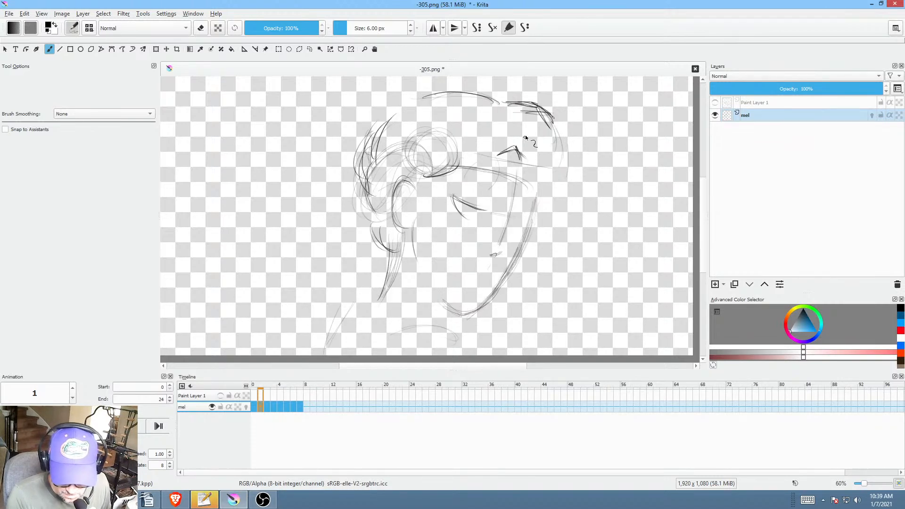
Step: Draw the hairline from the round ornament to the pointed tip on frame 1 and strengthen the upper eyelid, using frame 0 as reference
drag(465, 165, 498, 145)
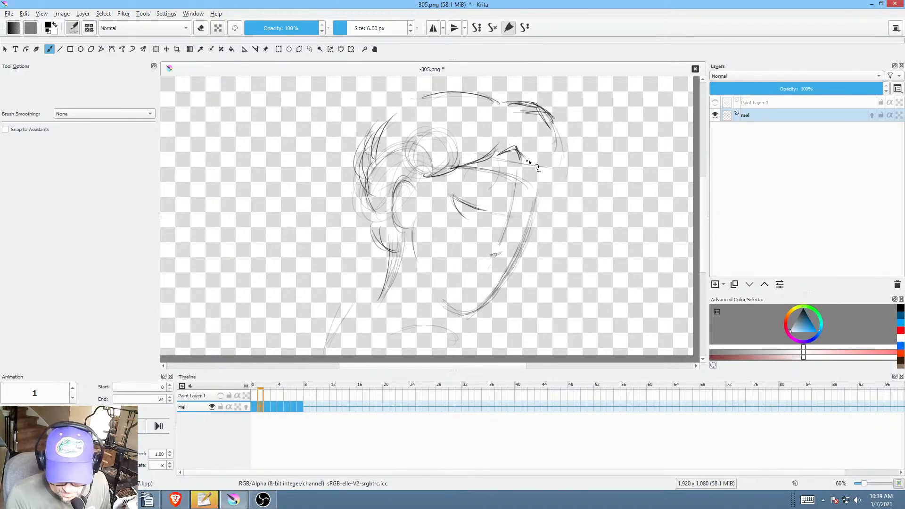
key(Left)
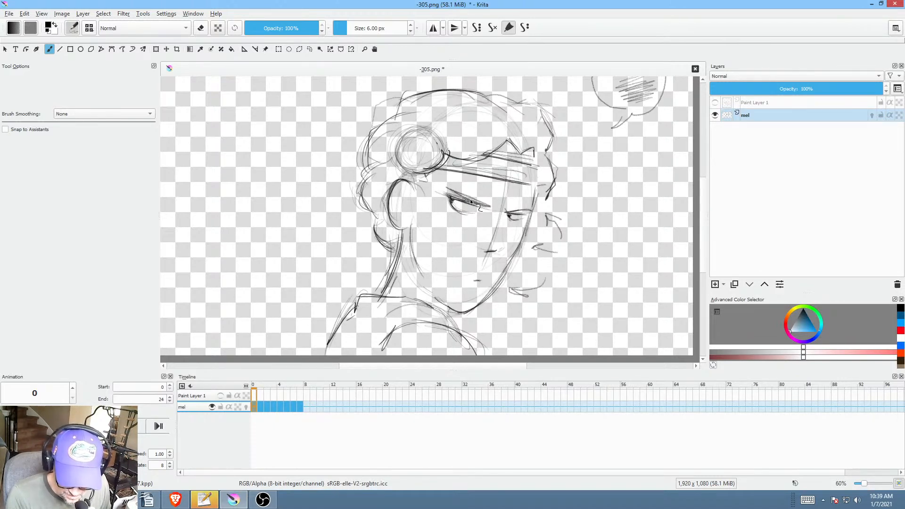
key(Right)
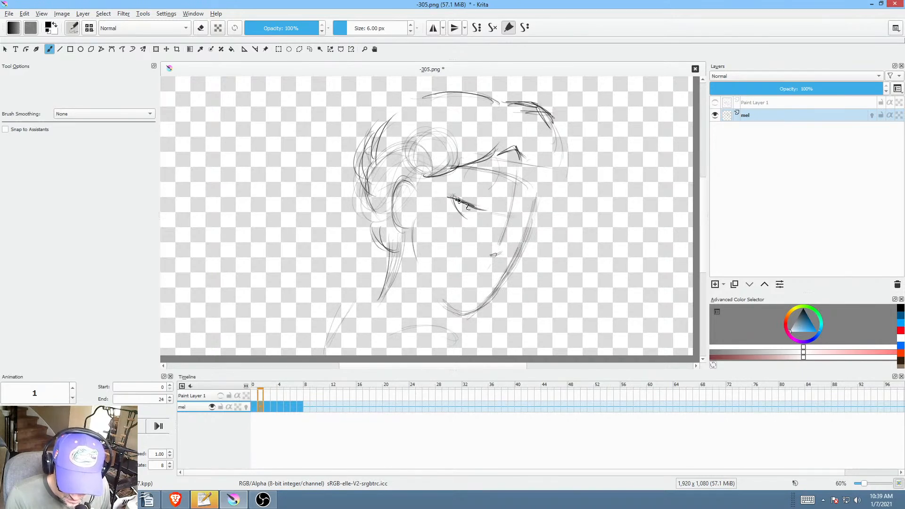
key(Left)
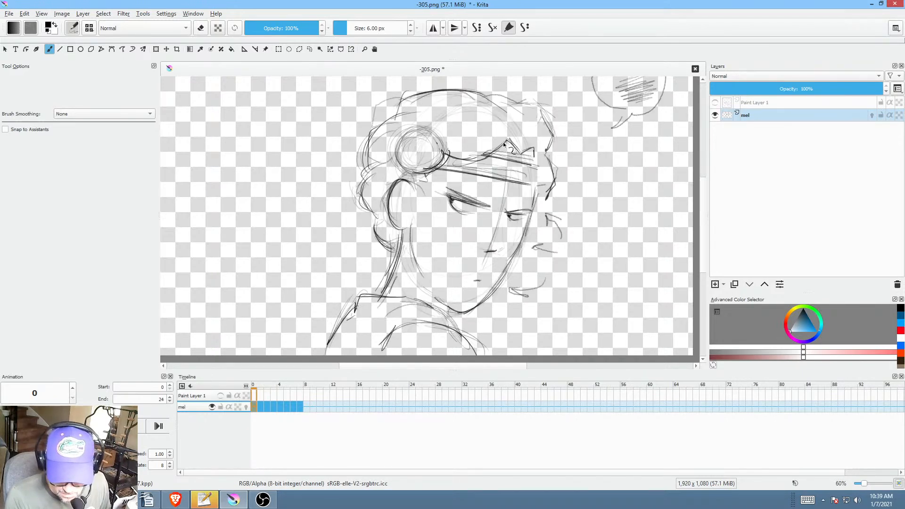
Step: Sketch the near eyebrow stroke above the eye on frame 7, the last frame of the head turn
key(Right)
key(Right)
key(Right)
key(Right)
key(Right)
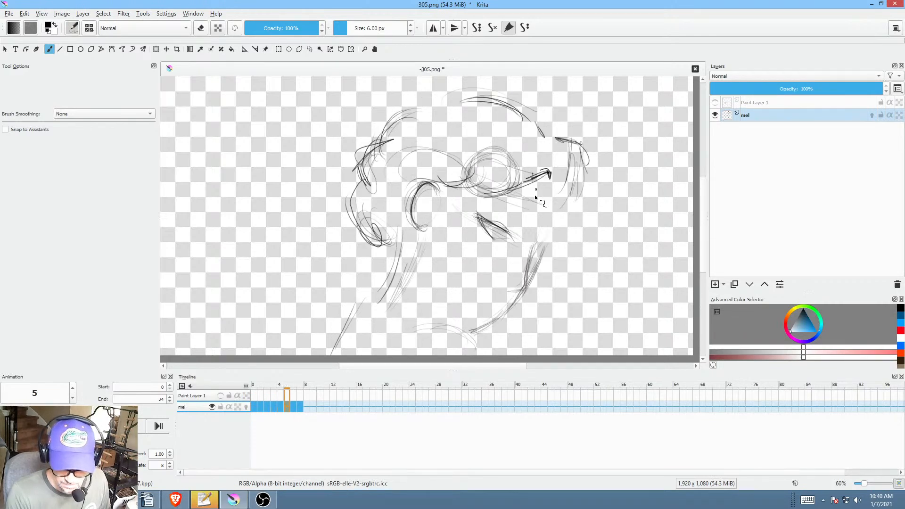
key(Right)
key(Right)
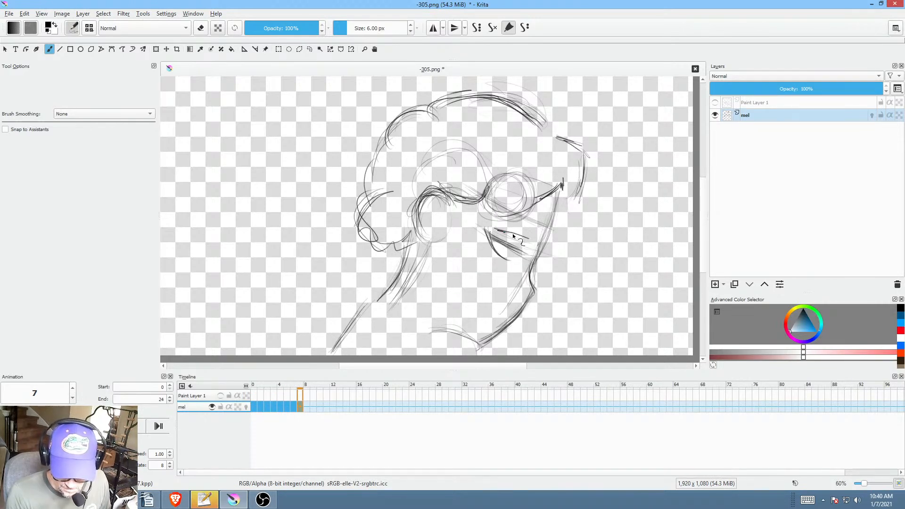
Step: Continue the near eyebrow strokes backwards through frames 6 to 2, checking against the brow on frame 0
key(Left)
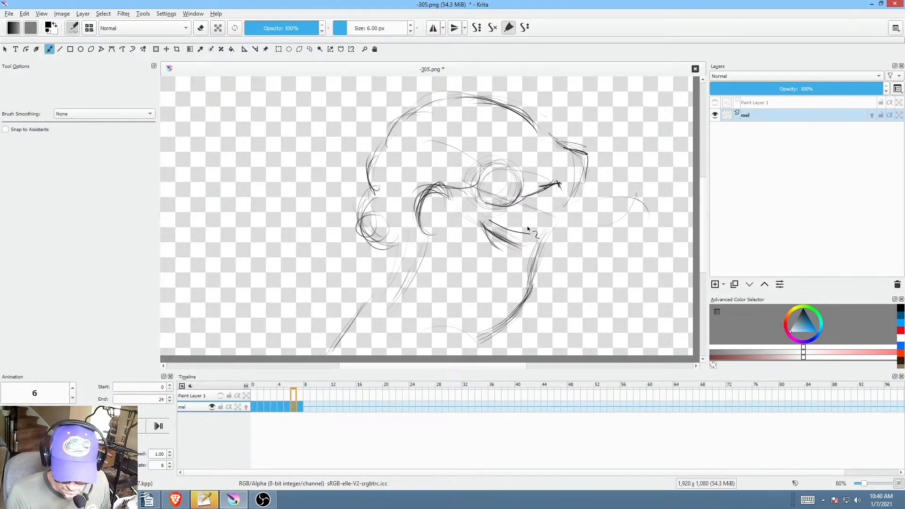
key(Left)
key(Left)
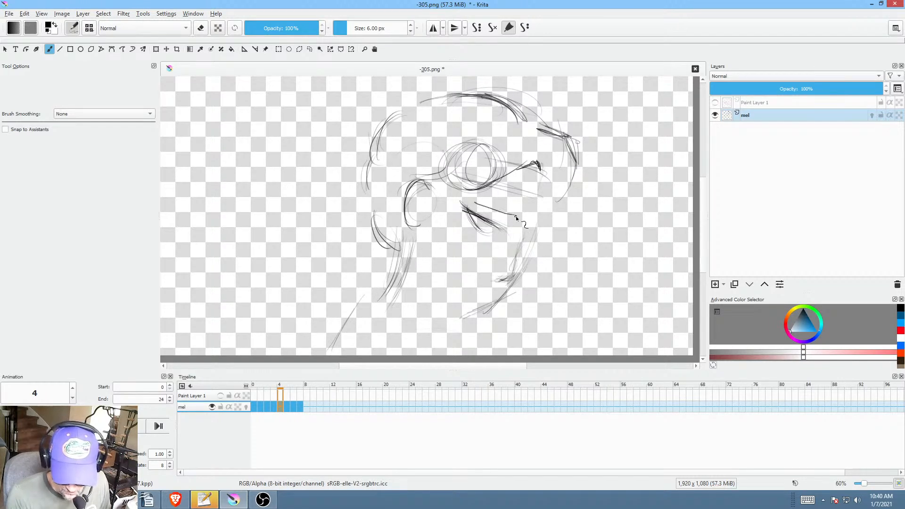
key(Left)
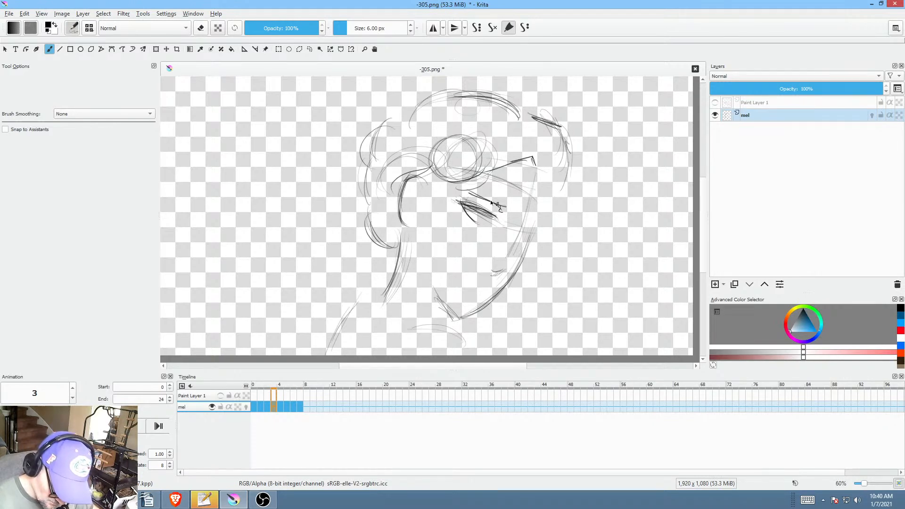
key(Left)
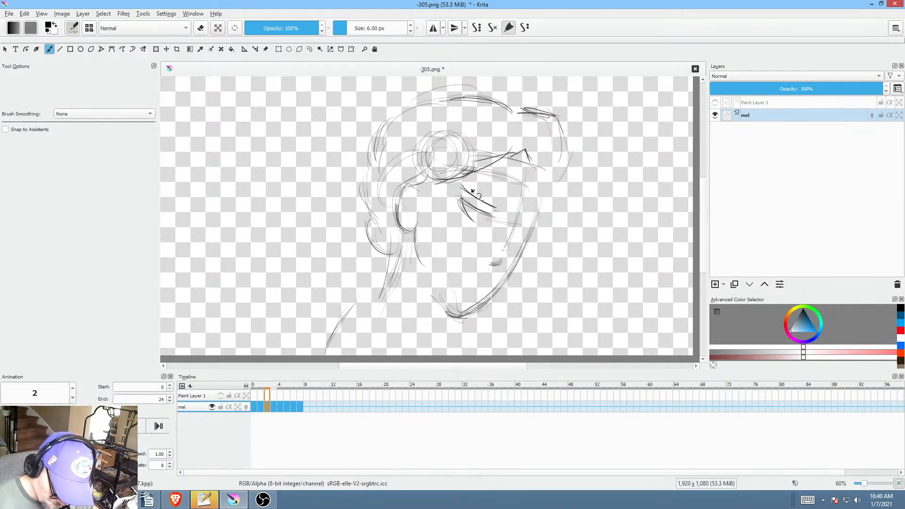
key(Left)
key(Left)
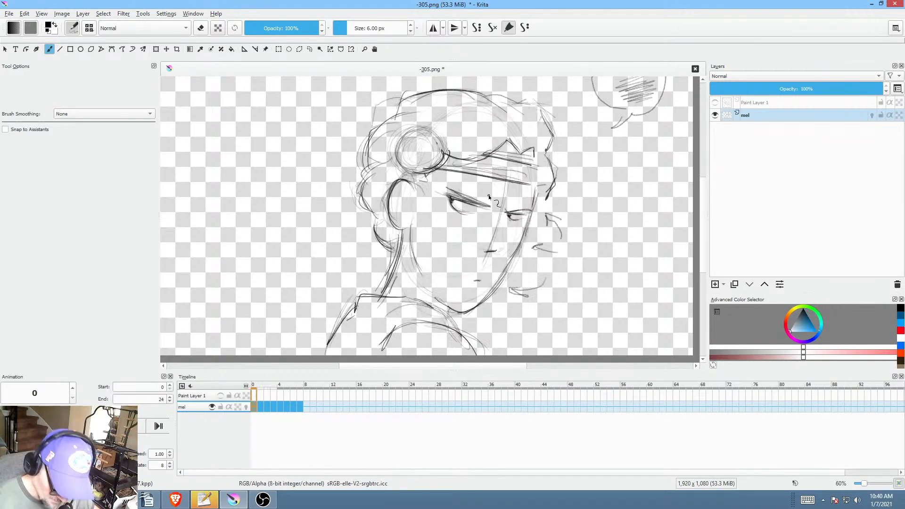
Step: Add the near eyebrow on frame 1 and short far eyebrow strokes at the face edge on frames 1 to 5
key(Right)
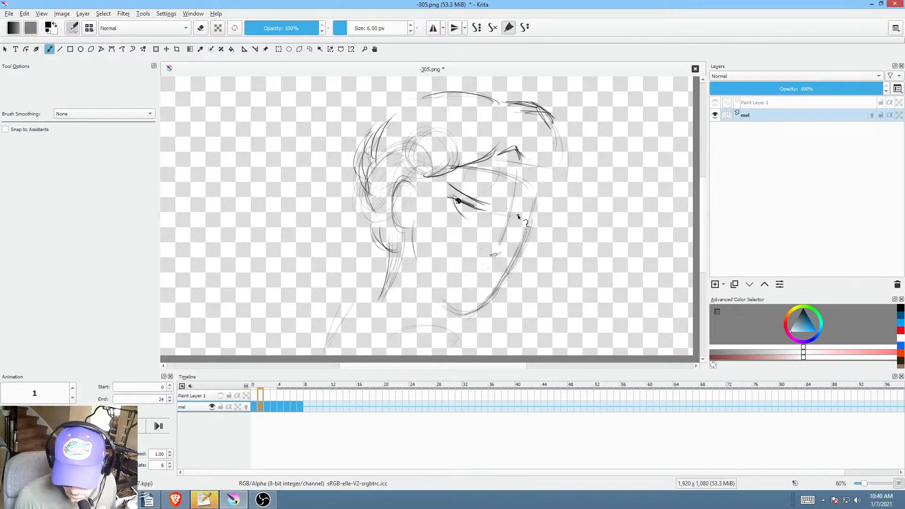
key(Right)
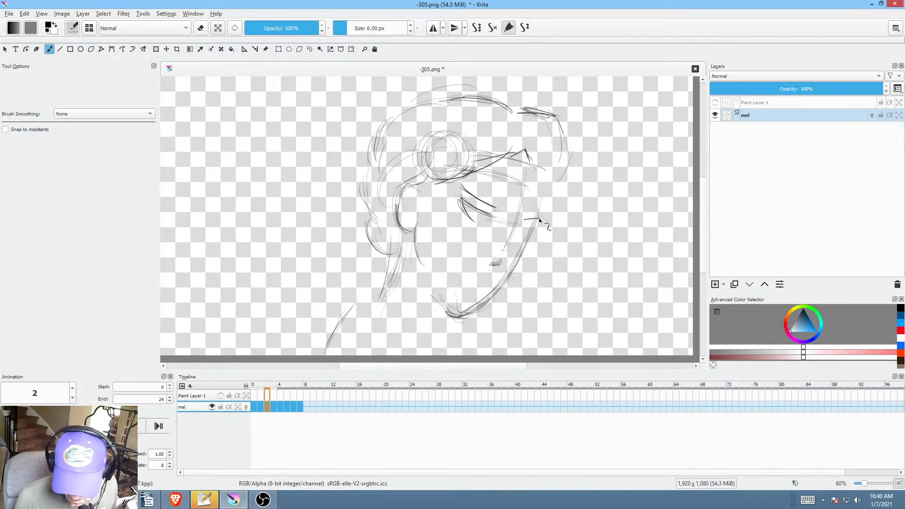
key(Right)
drag(529, 219, 538, 224)
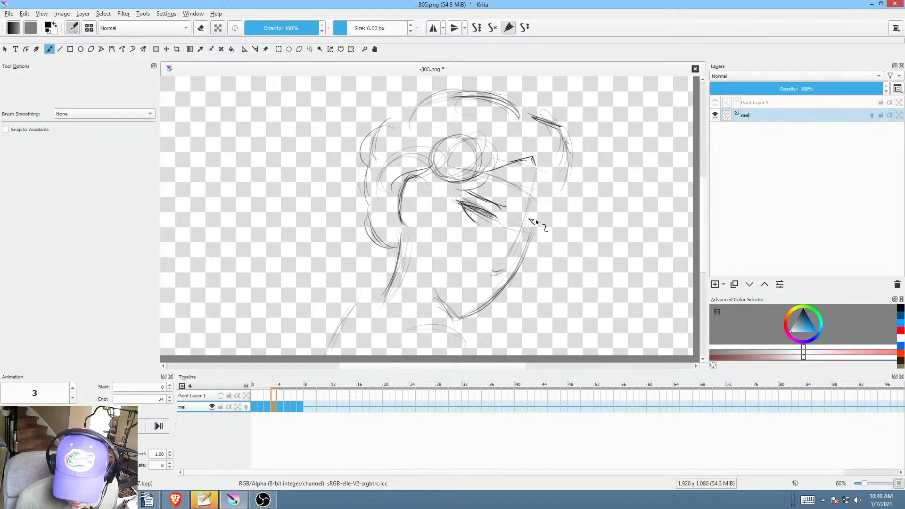
key(Right)
key(Right)
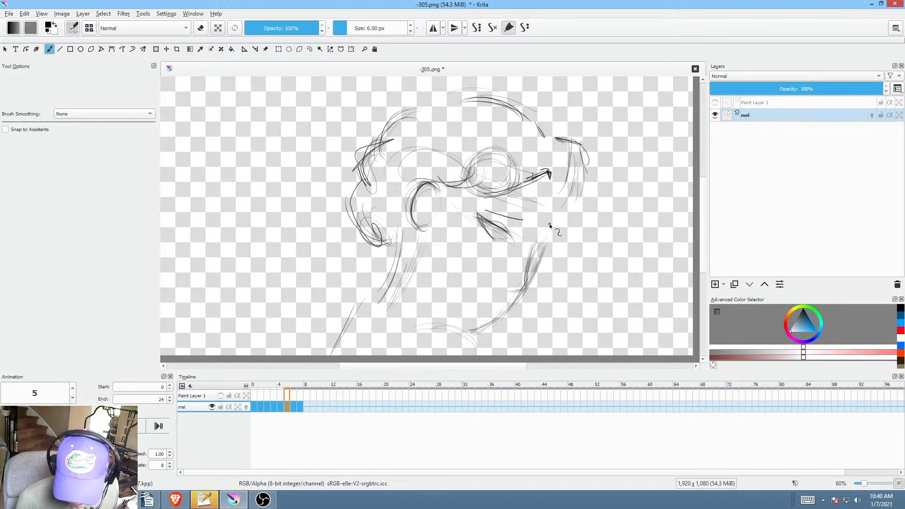
key(Right)
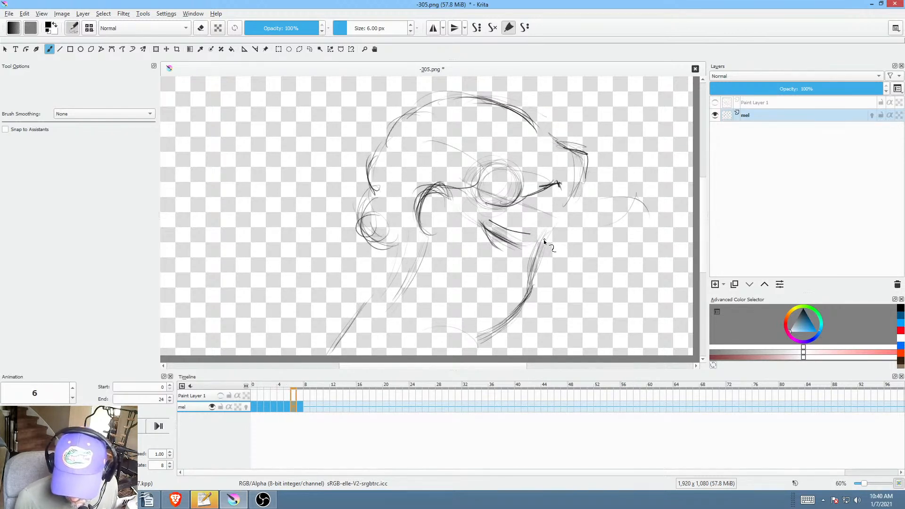
key(Right)
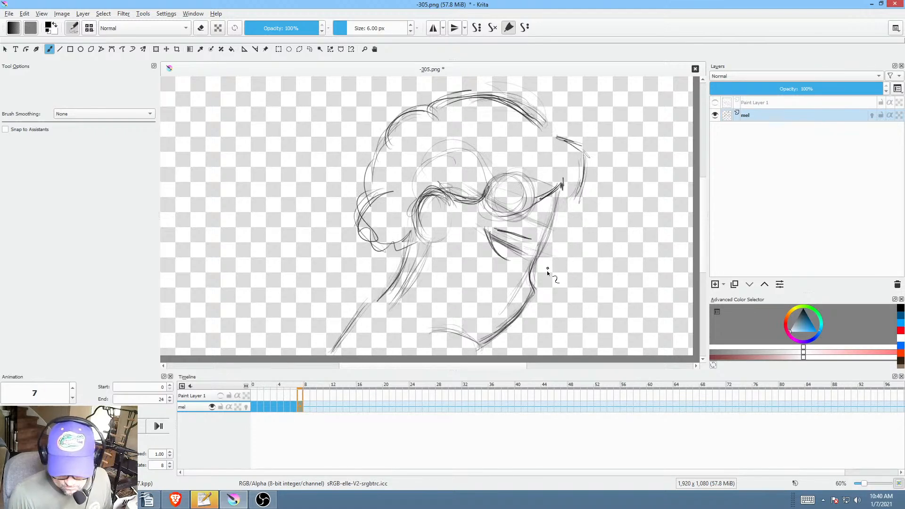
Step: Sketch the dark iris and lid strokes of the near eye, working backwards from frame 7 to frame 1
drag(540, 290, 522, 273)
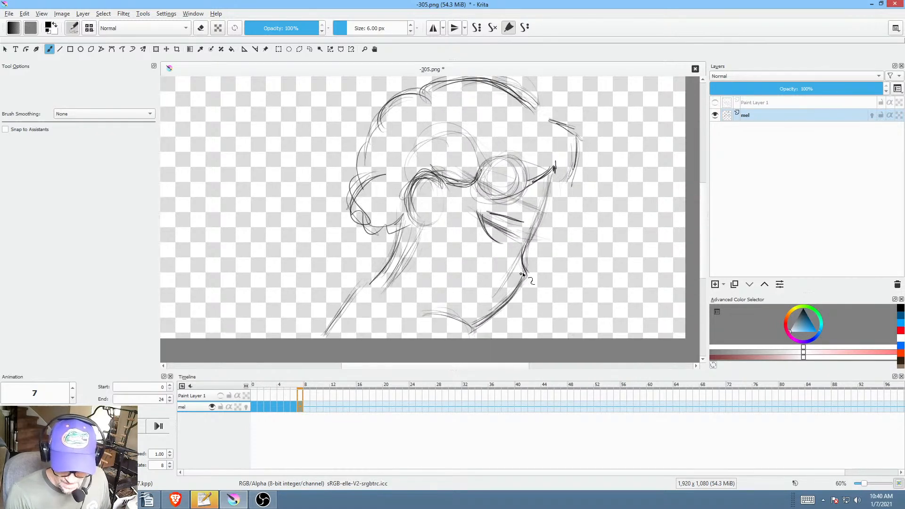
click(506, 235)
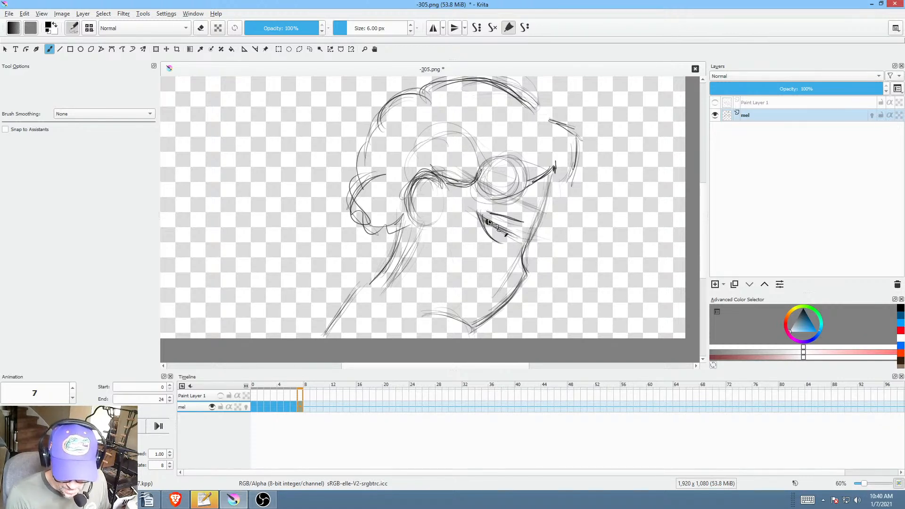
drag(489, 222, 510, 234)
key(Left)
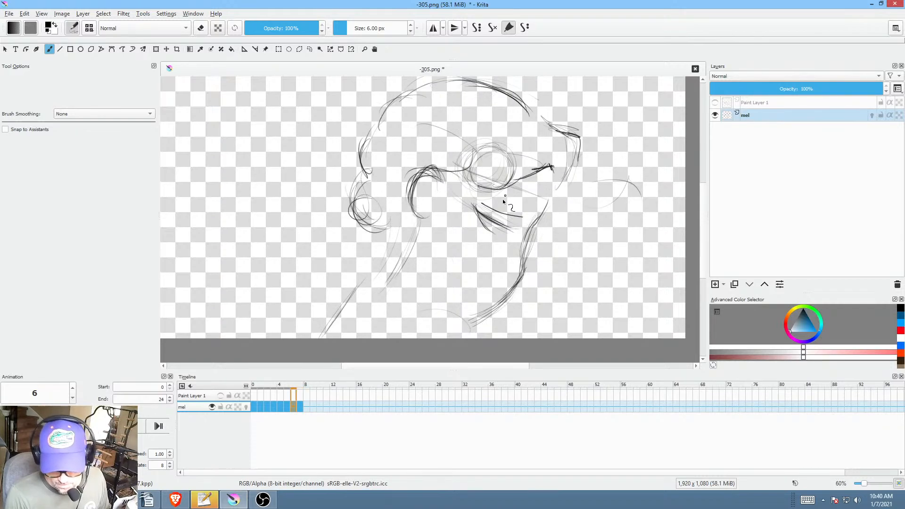
key(Left)
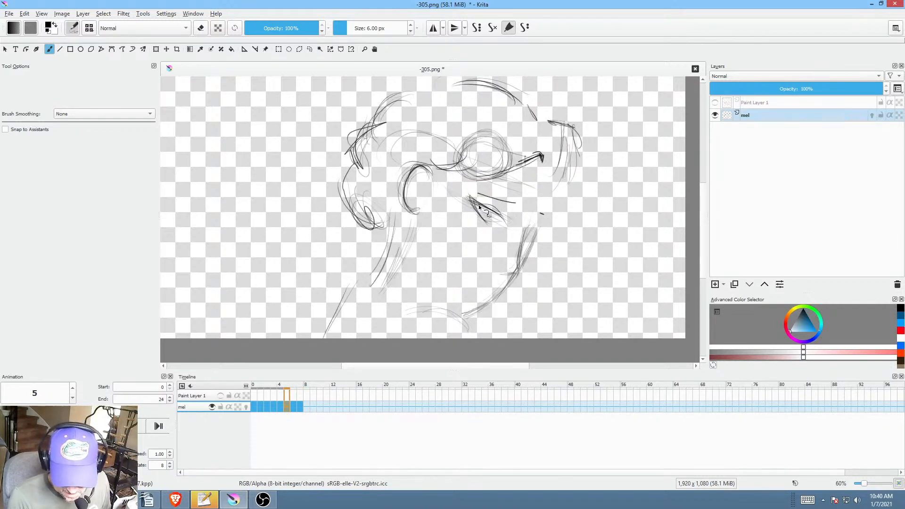
key(Left)
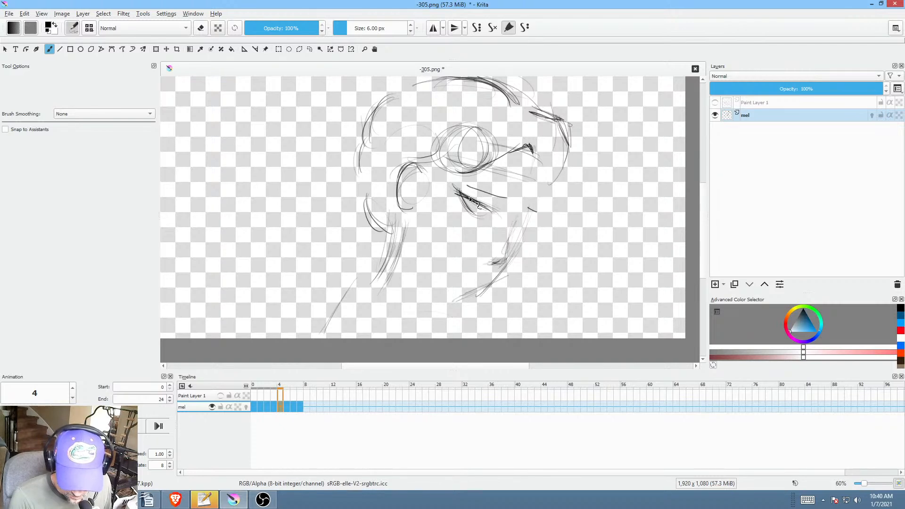
key(Left)
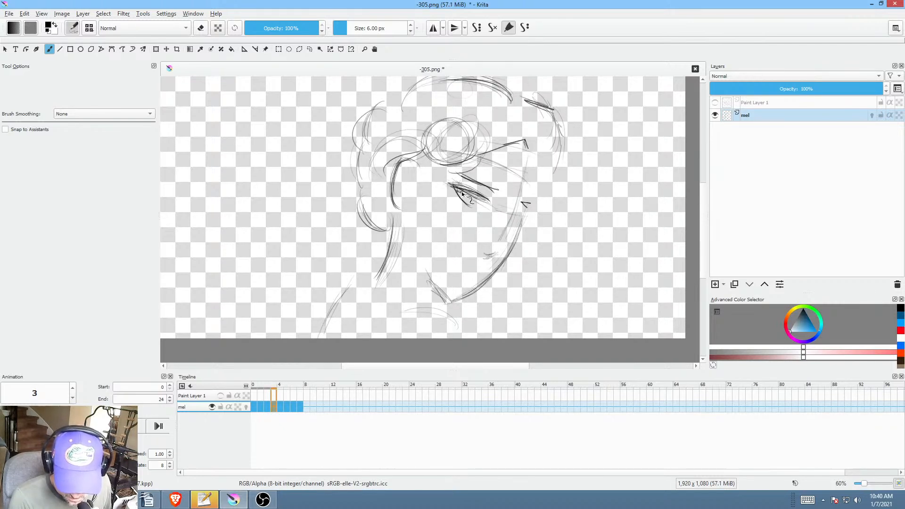
key(Left)
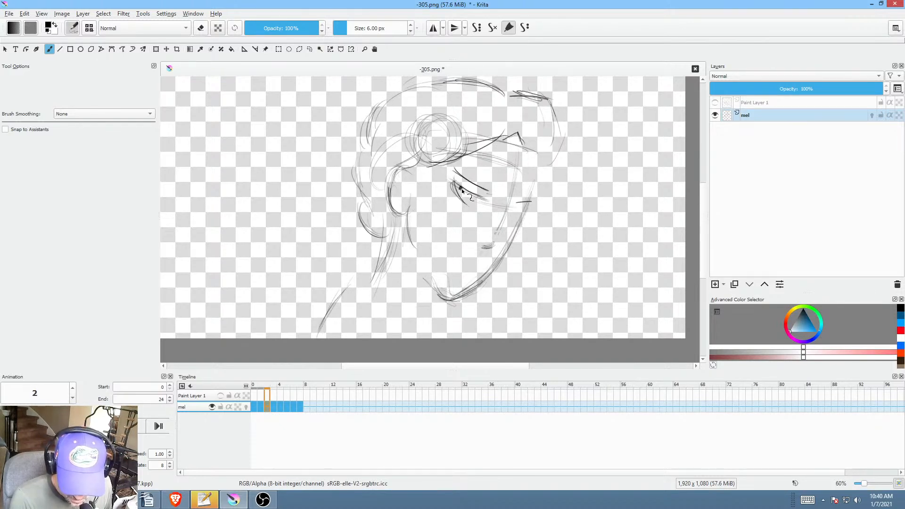
mouse_move(448, 180)
mouse_down()
mouse_move(484, 198)
mouse_move(460, 187)
mouse_move(472, 205)
mouse_move(496, 193)
mouse_move(459, 195)
mouse_up()
key(Left)
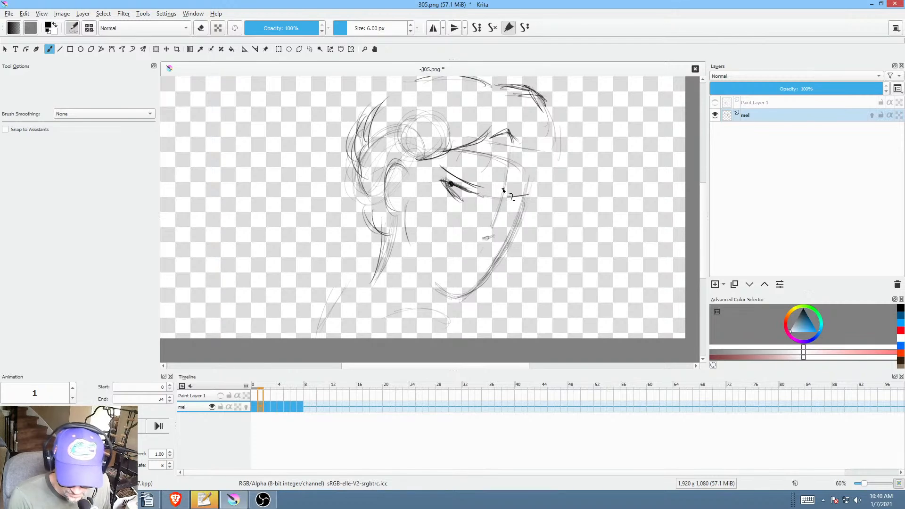
key(Left)
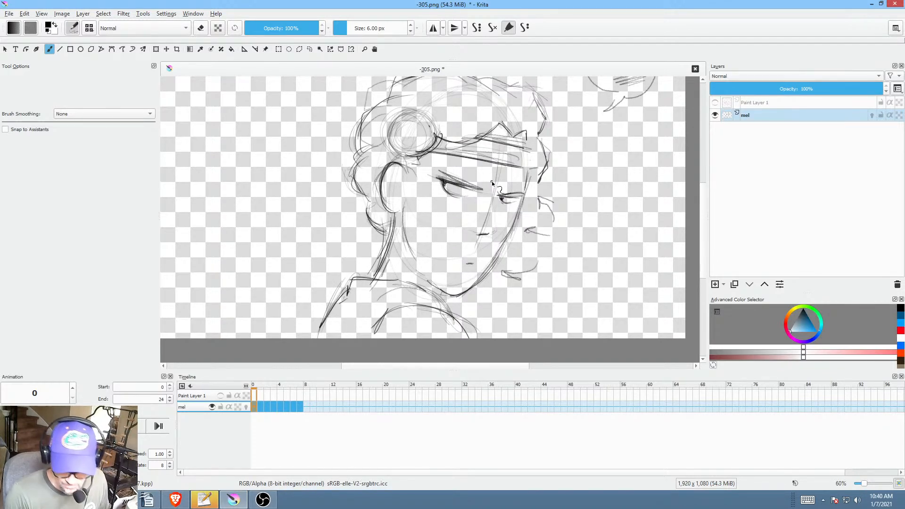
Step: Go to frame 8 of the mel layer and erase the round hair ornament from the held drawing
ctrl+scroll(540, 233, down, 4)
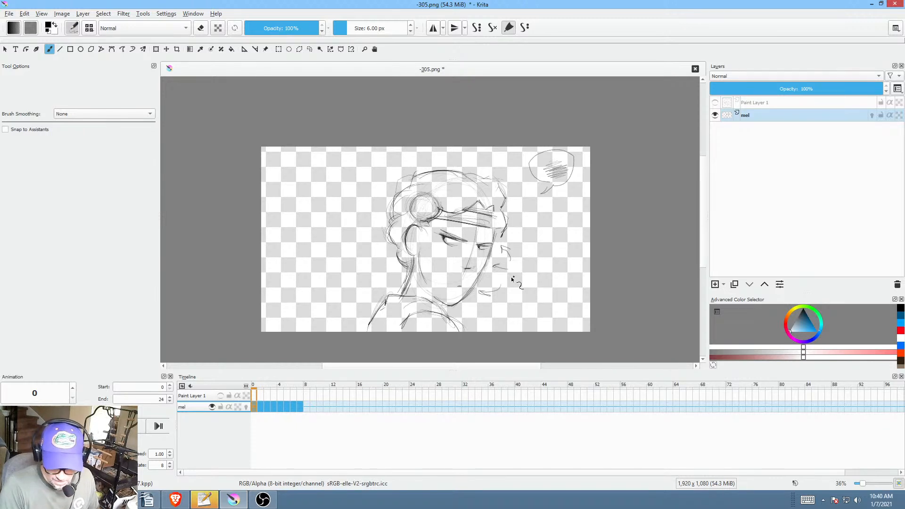
click(320, 386)
mouse_move(299, 384)
mouse_down()
mouse_move(256, 383)
mouse_move(307, 383)
mouse_move(251, 392)
mouse_move(297, 397)
mouse_move(248, 402)
mouse_move(306, 411)
mouse_up()
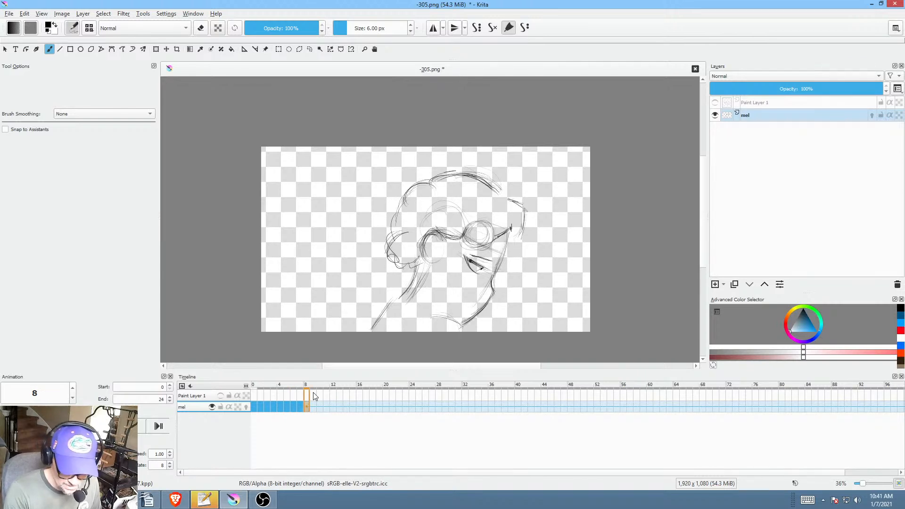
key(p)
key(e)
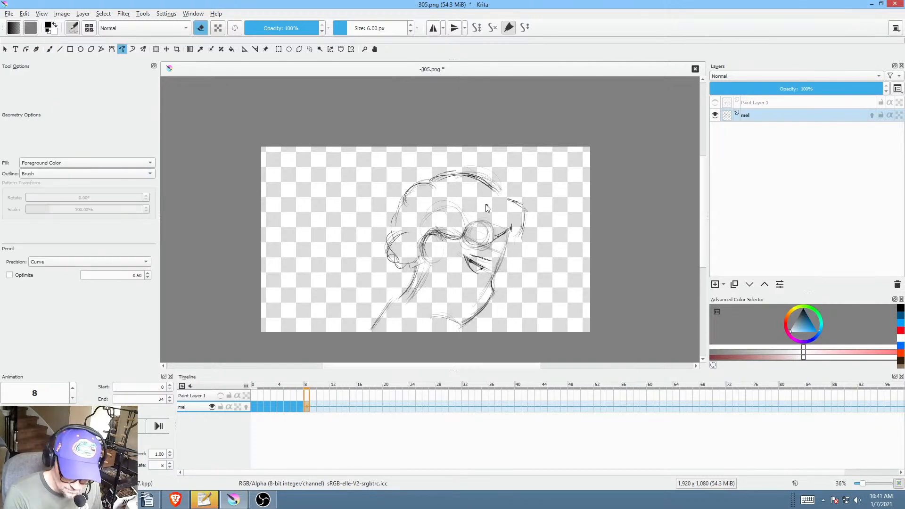
drag(487, 206, 499, 205)
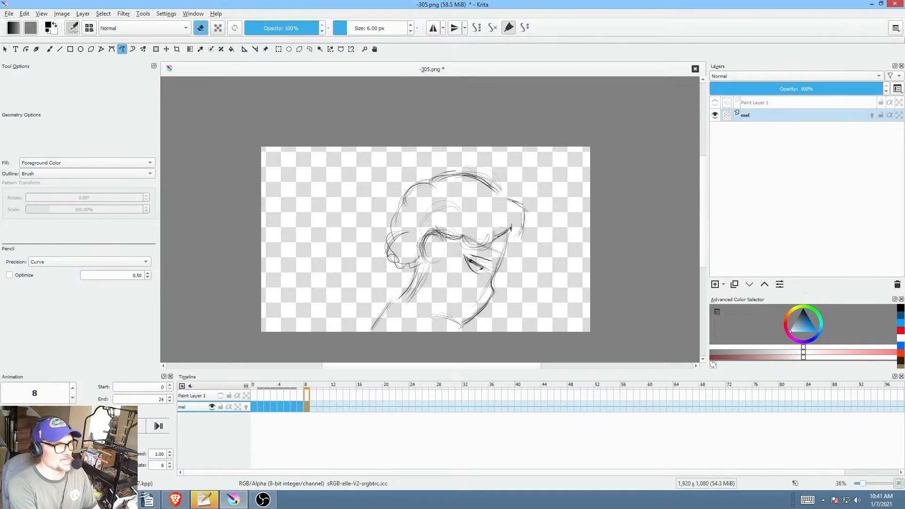
Step: Switch to Vegas Pro and check the timing of clip -305 by selecting a 12-frame span from its start
key(alt+Tab)
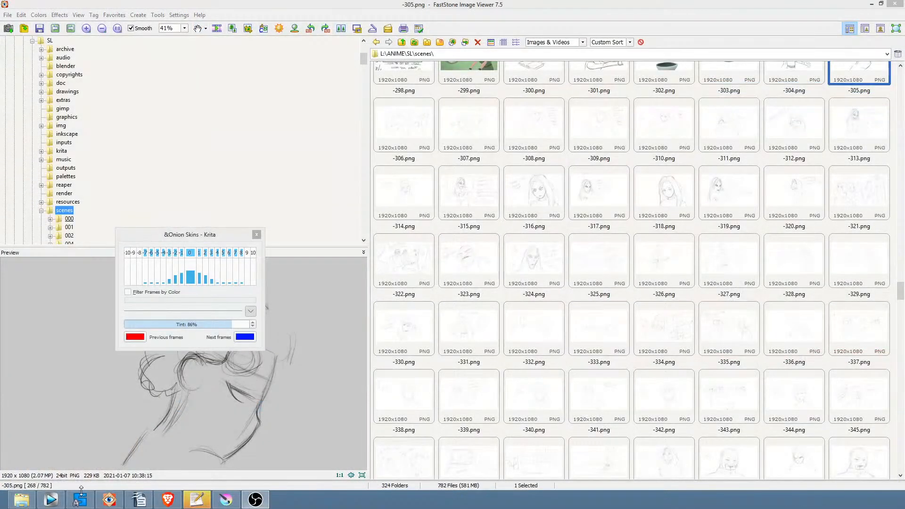
click(51, 500)
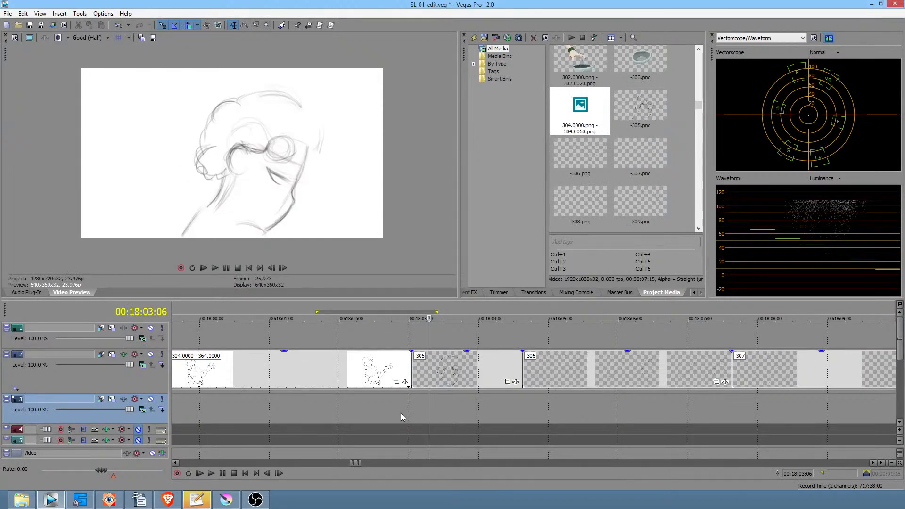
drag(401, 413, 415, 397)
click(468, 411)
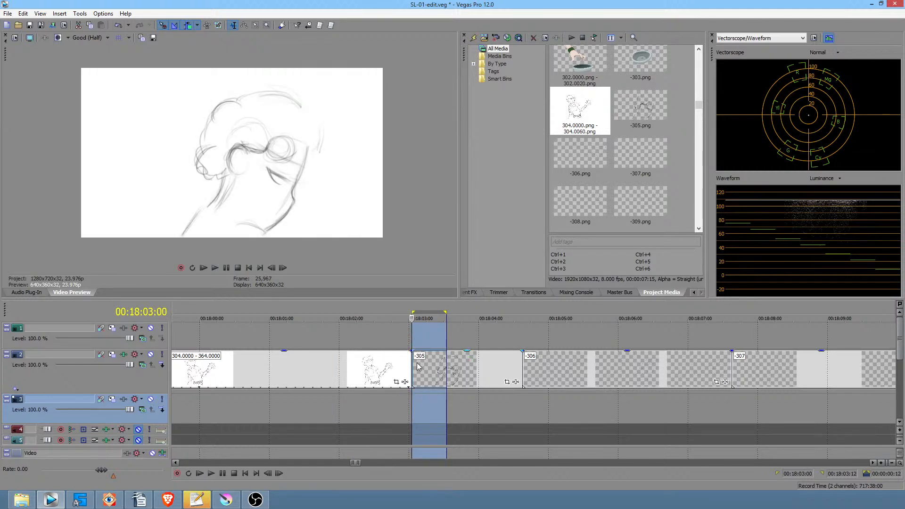
click(445, 371)
drag(445, 370, 583, 366)
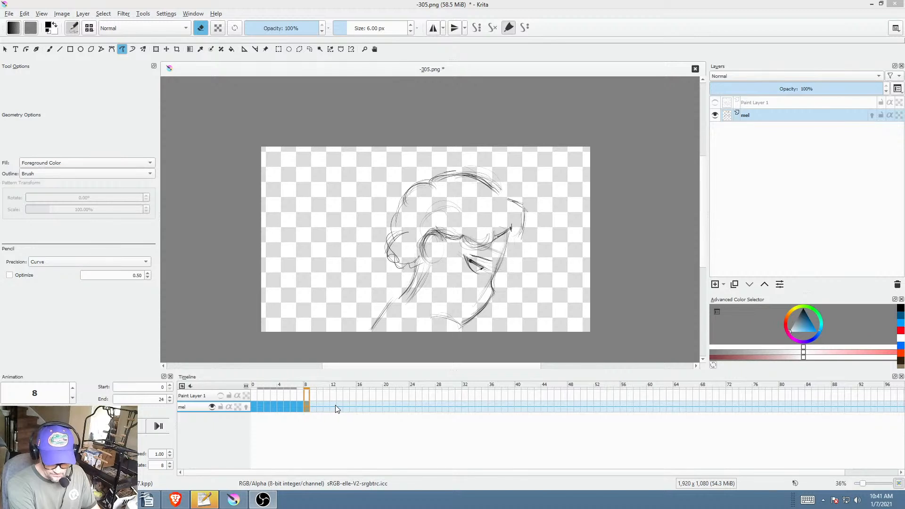
Step: Mirror the mel layer's keyframes across frames 0 to 12 and move the frame 4 drawing to frame 0 as the opening hold
drag(334, 406, 253, 406)
right_click(253, 406)
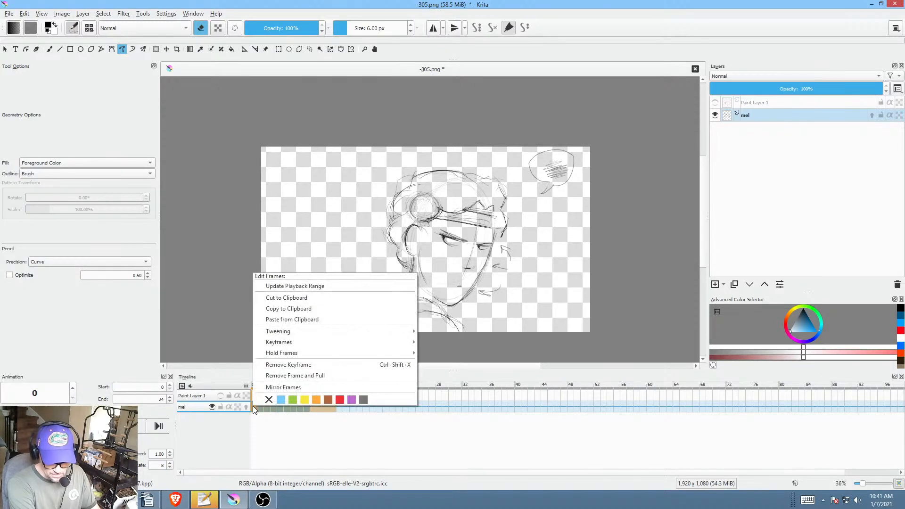
click(292, 386)
click(282, 406)
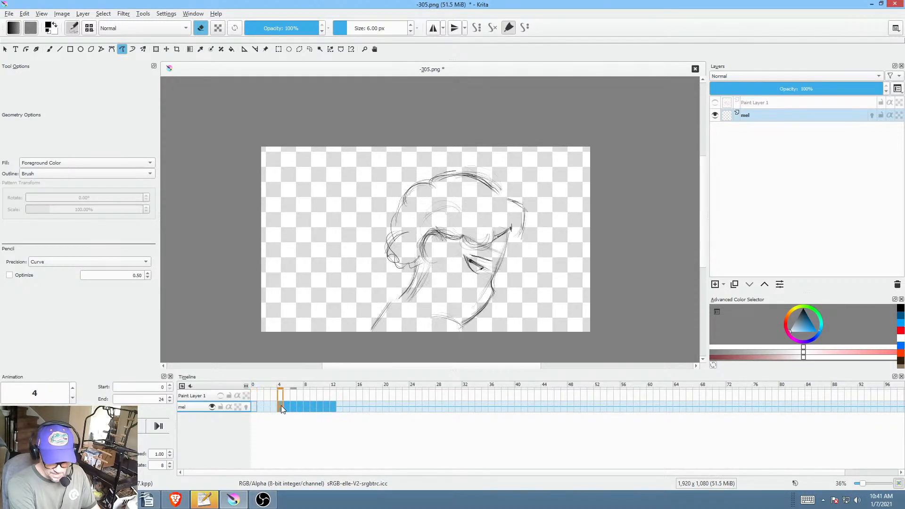
drag(282, 406, 255, 407)
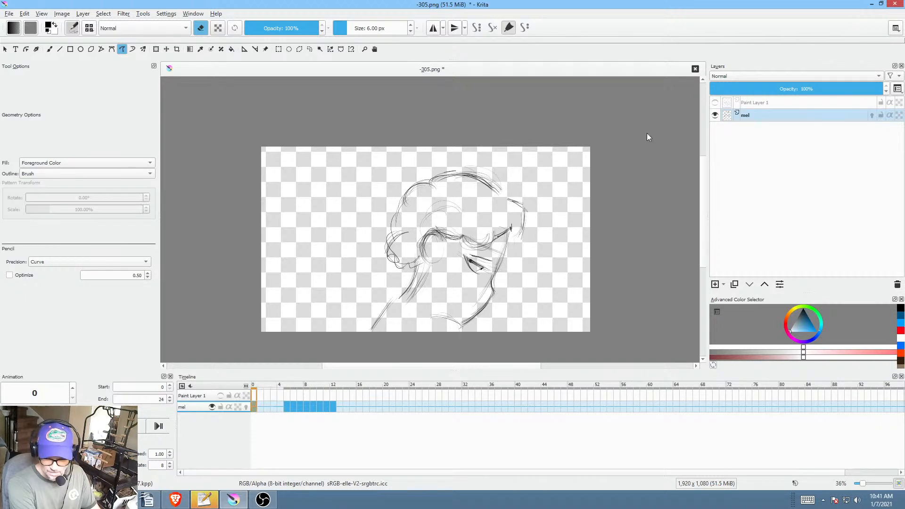
click(766, 103)
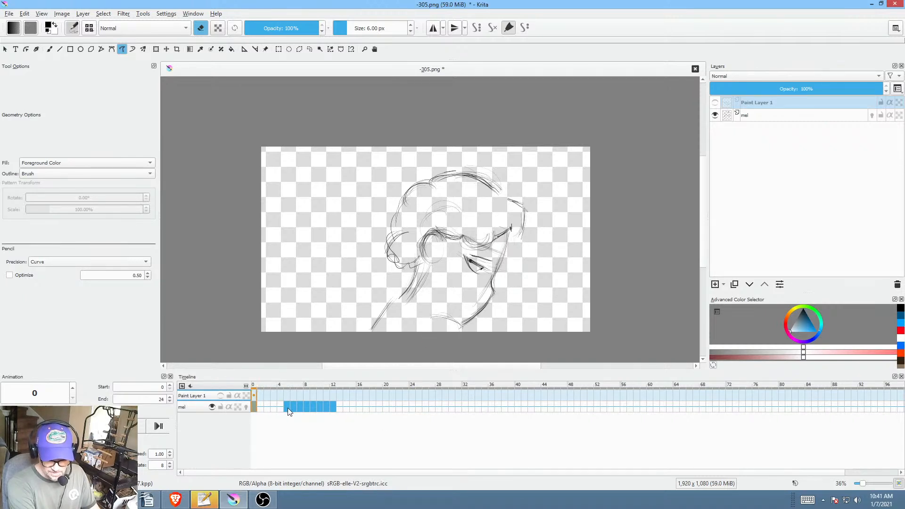
key(space)
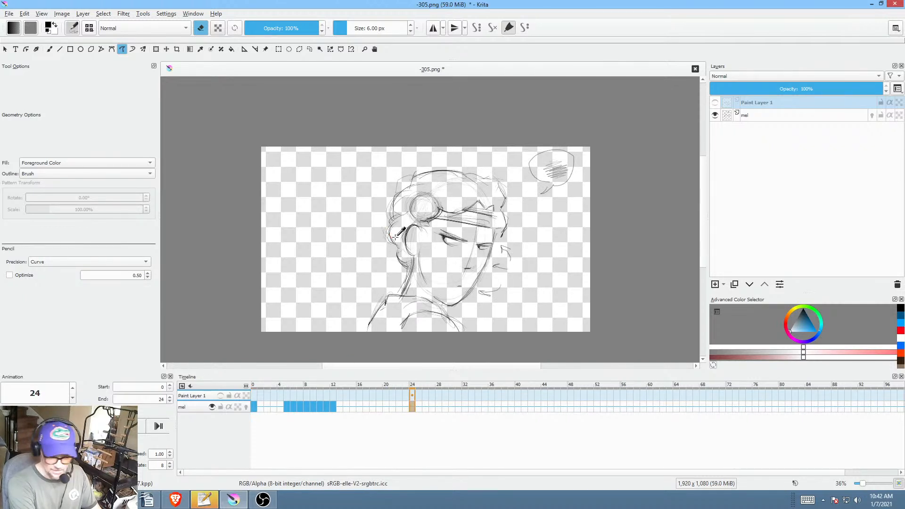
Step: Render frames 0 to 24 as a PNG image sequence into L:/ANIME/SL/scenes/305/RENDER/ with the base name 305
key(ctrl+r)
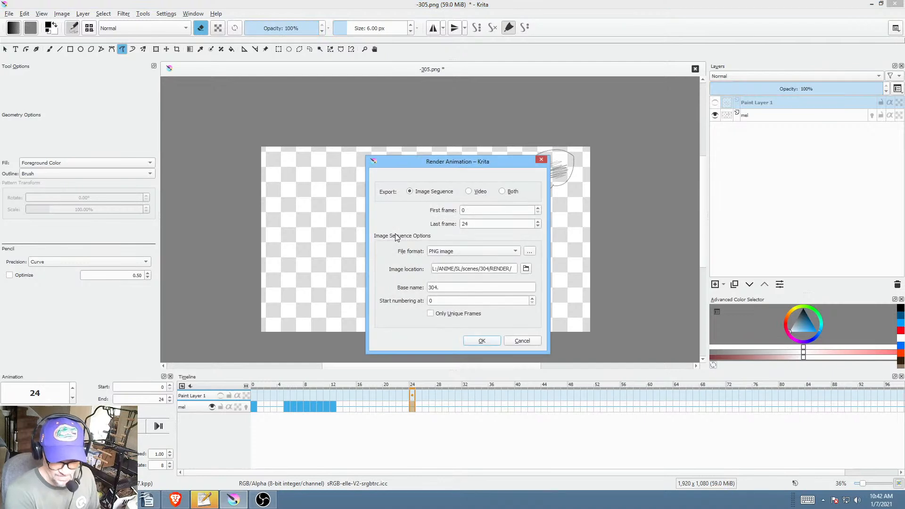
drag(493, 165, 401, 1)
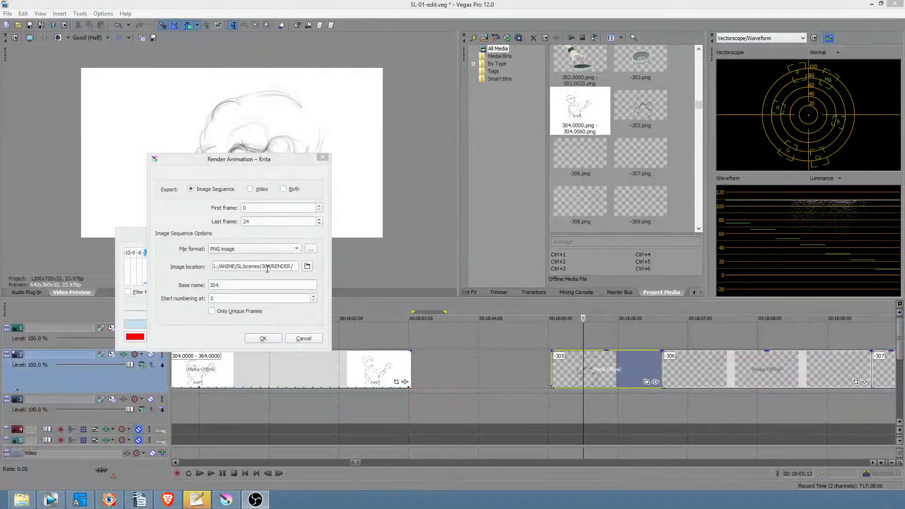
click(267, 266)
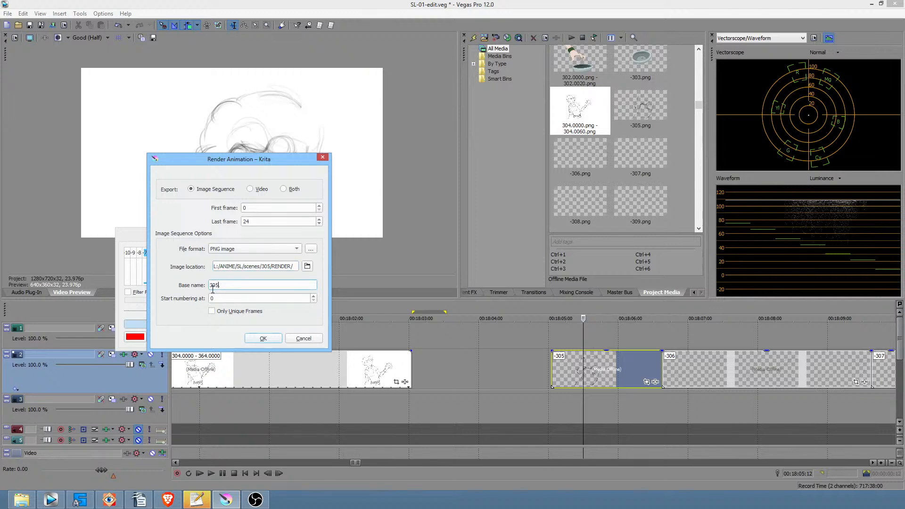
click(255, 341)
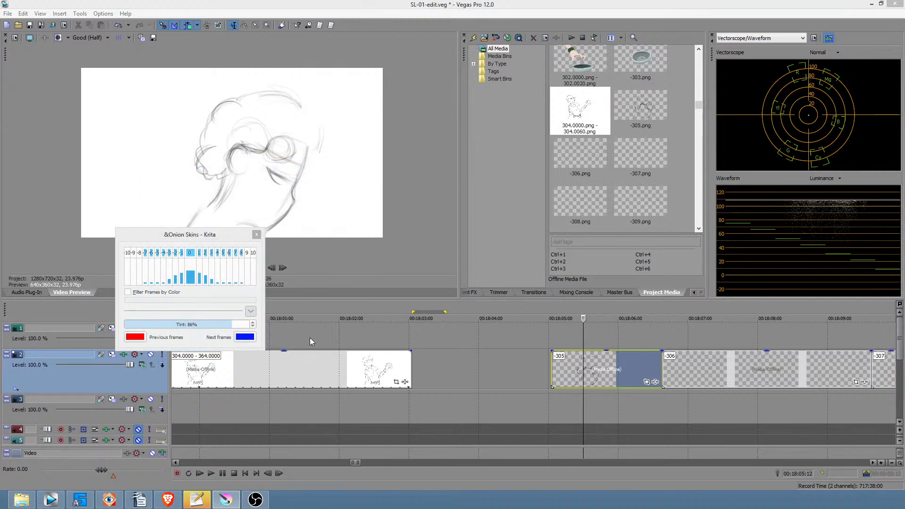
Step: Switch to Vegas Pro and import 305.0000.png from the scenes/305/RENDER folder as an image sequence at 8 fps
click(486, 47)
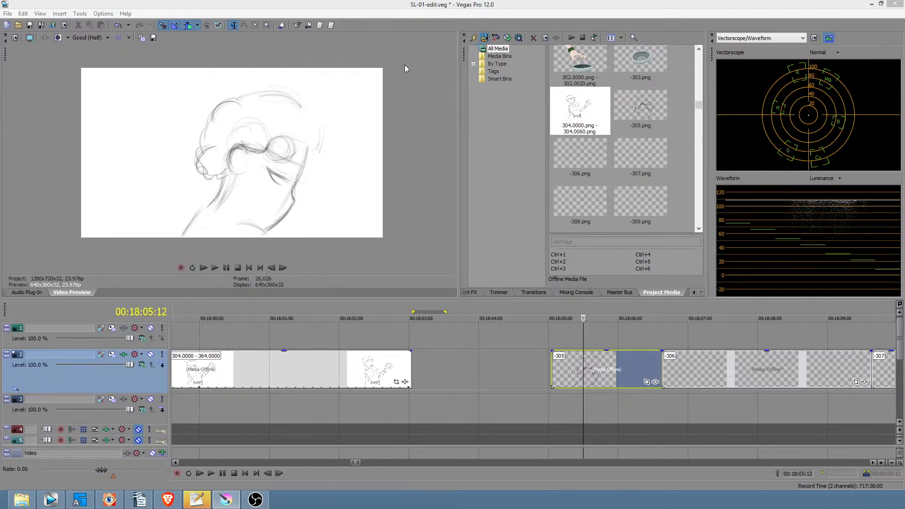
key(ctrl+i)
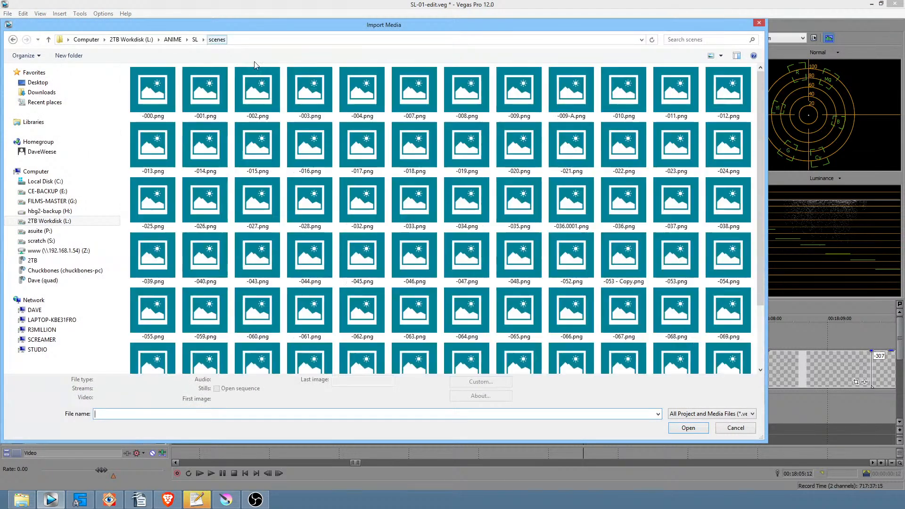
scroll(571, 302, down, 5)
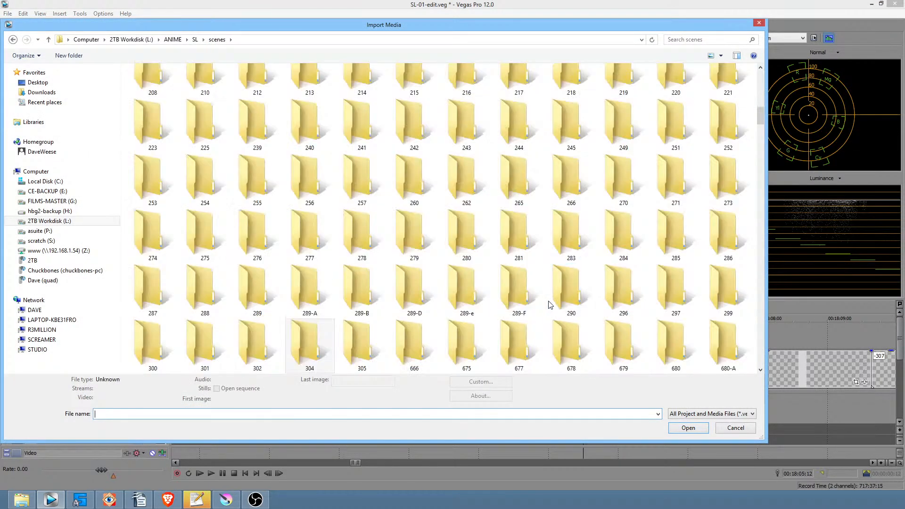
double_click(338, 360)
double_click(150, 85)
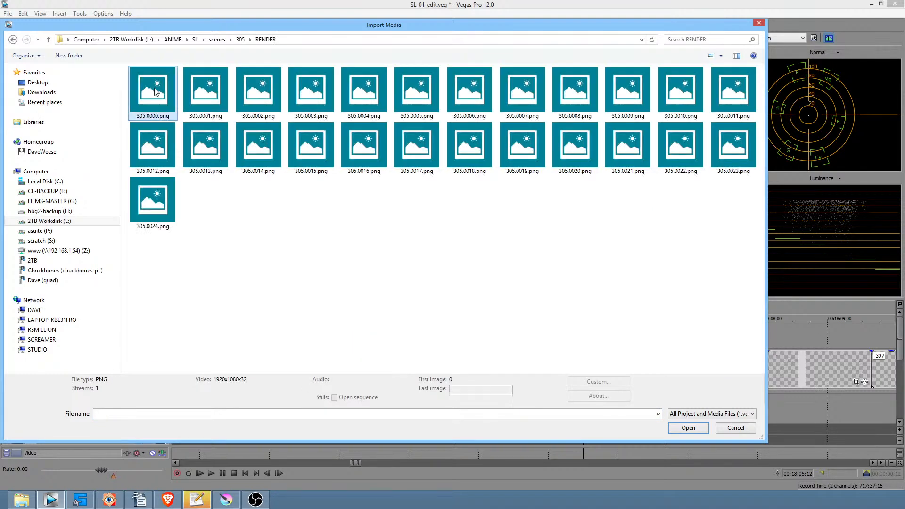
click(156, 91)
click(335, 397)
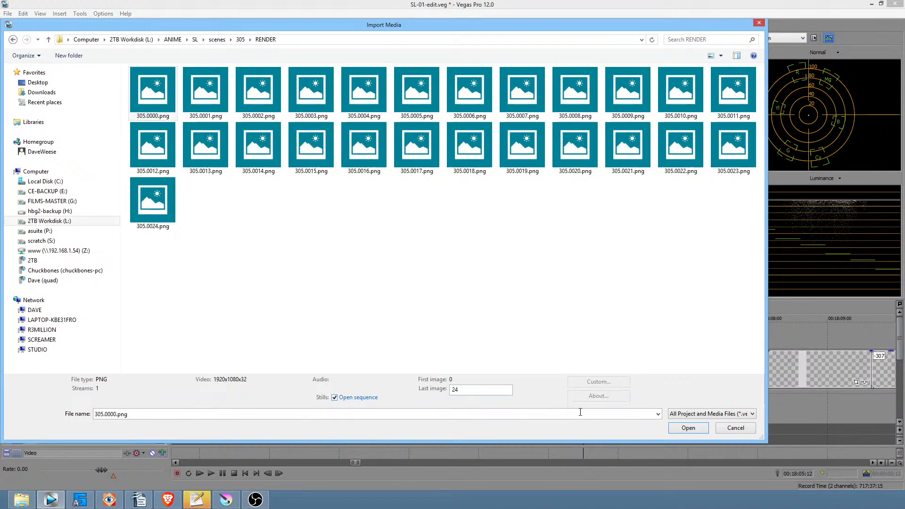
click(690, 428)
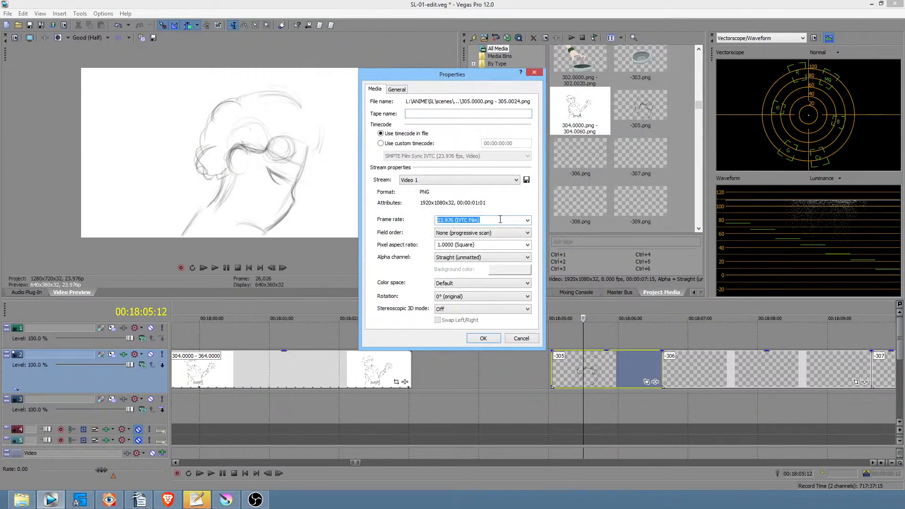
text(8)
click(474, 339)
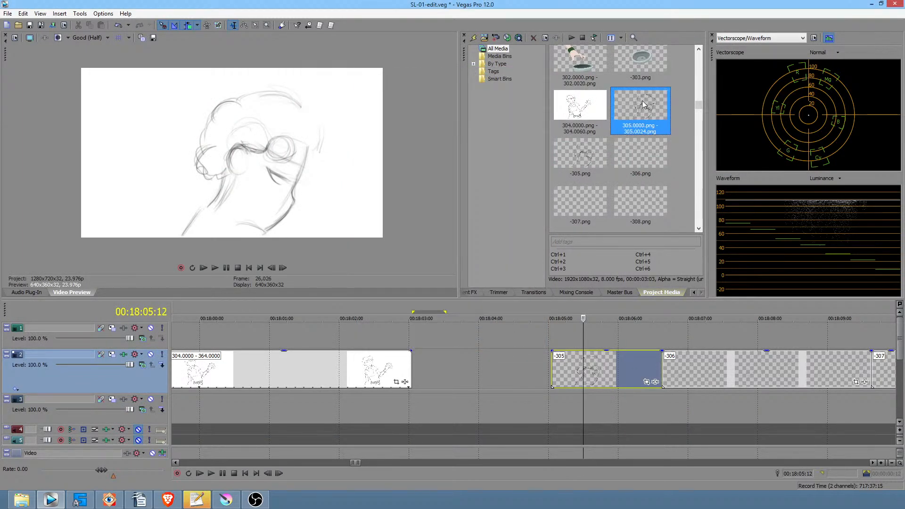
Step: Place the 305 sequence directly after clip 304, replacing the -305 placeholder, and close clip -306 up behind it
drag(637, 100, 420, 373)
drag(793, 370, 688, 369)
key(Delete)
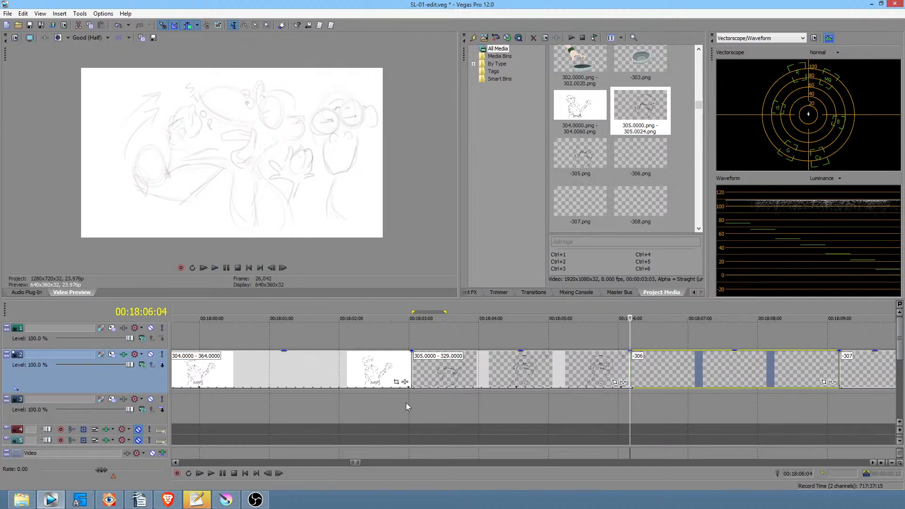
Step: Play the cut from clip 304 into the 305 clip and set the 305 clip to Disable resample
click(367, 404)
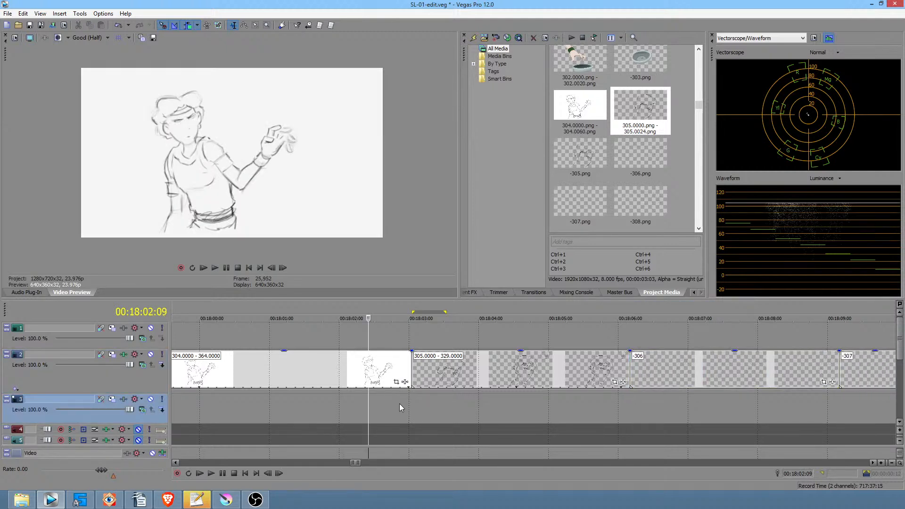
key(space)
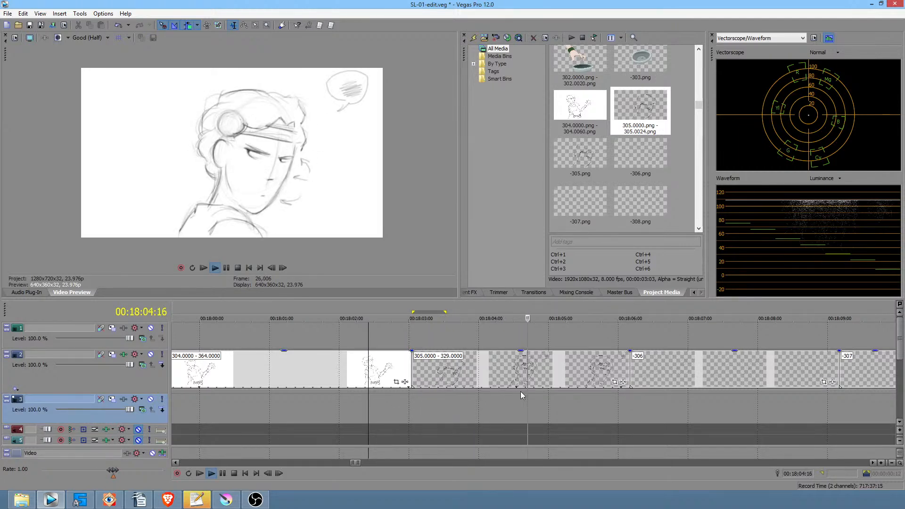
key(space)
right_click(509, 365)
click(535, 355)
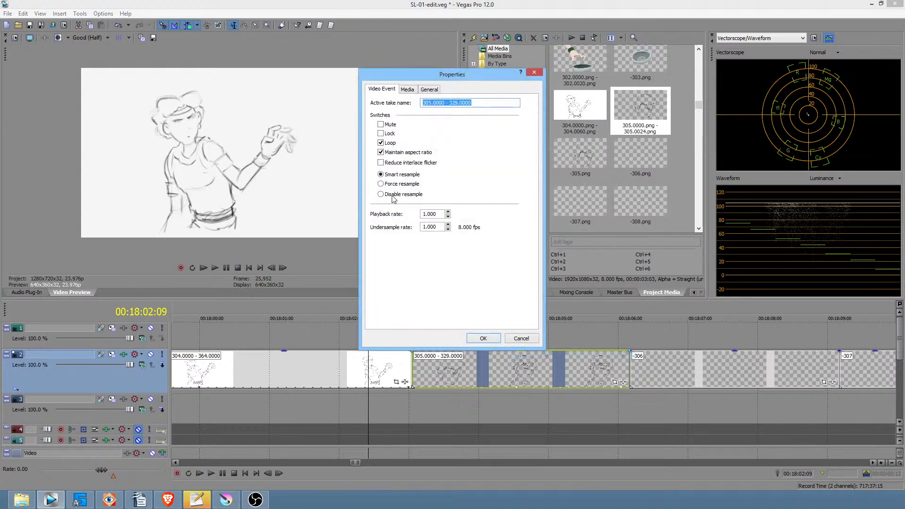
click(484, 338)
Step: Trim the start of the 305 clip twice by about five frames each, checking playback from clip 304 around each trim
click(366, 324)
key(space)
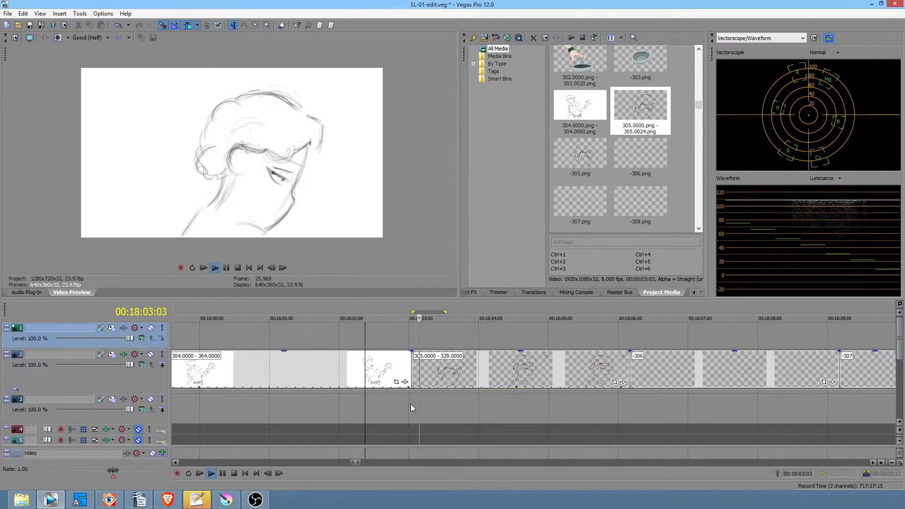
key(space)
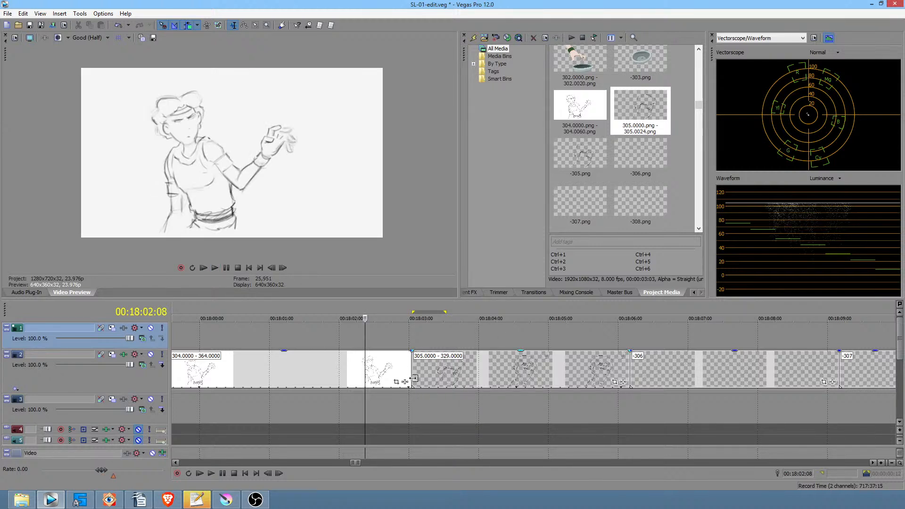
drag(415, 381, 429, 377)
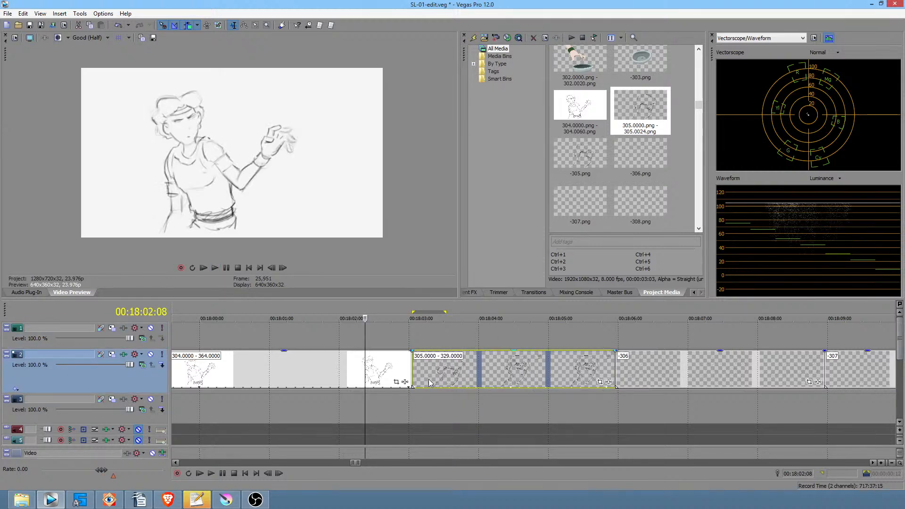
key(space)
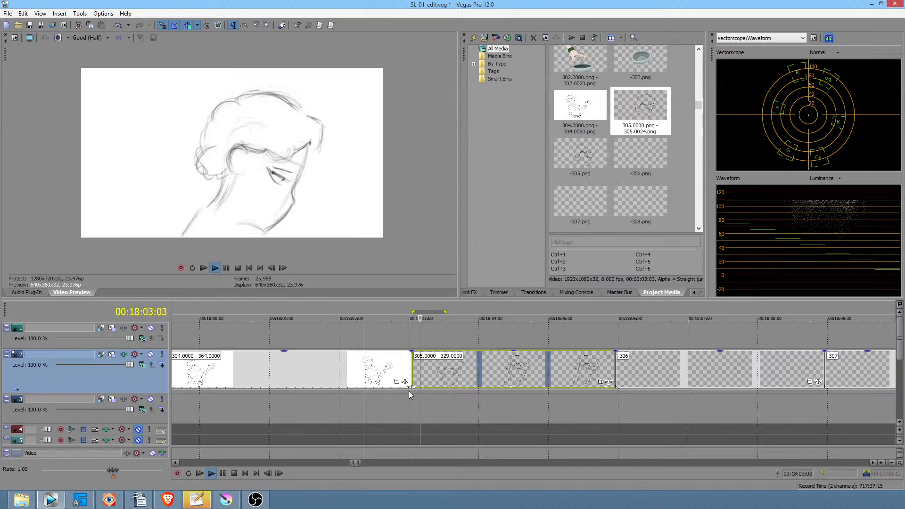
key(space)
drag(413, 382, 426, 384)
key(space)
key(space)
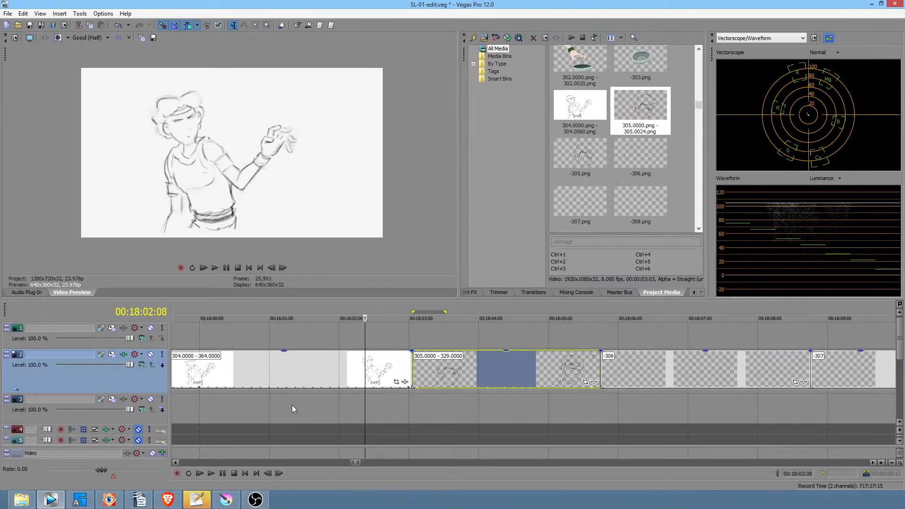
Step: Play the 305 clip through, trim its end to about 00:18:05:06, and save the project
click(293, 409)
key(space)
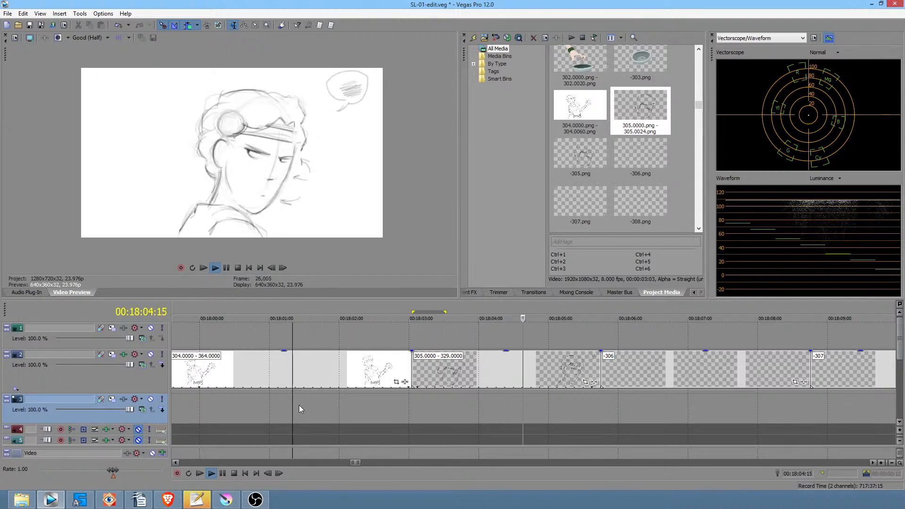
key(space)
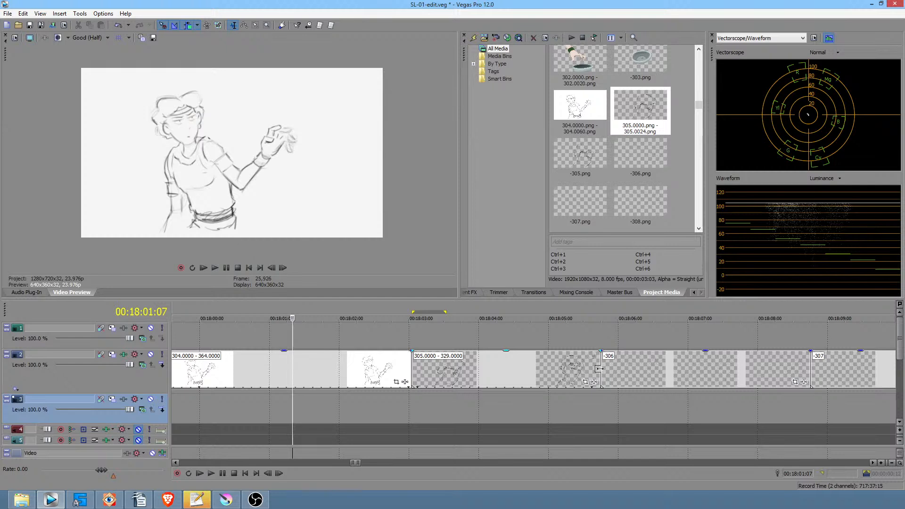
click(426, 409)
key(space)
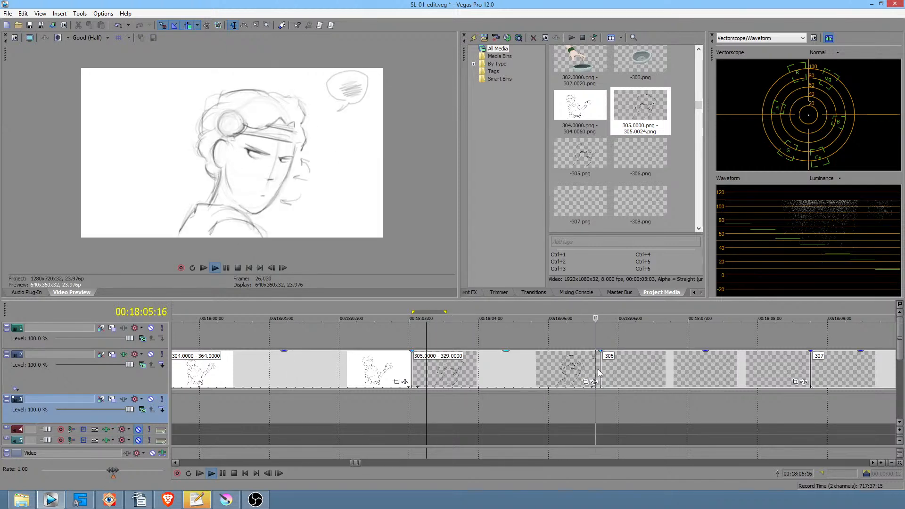
key(space)
drag(598, 369, 567, 369)
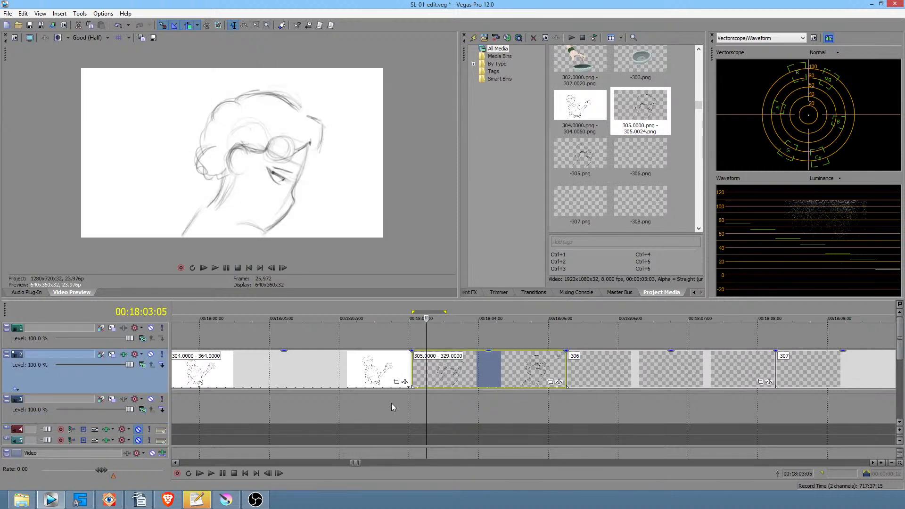
click(392, 403)
key(space)
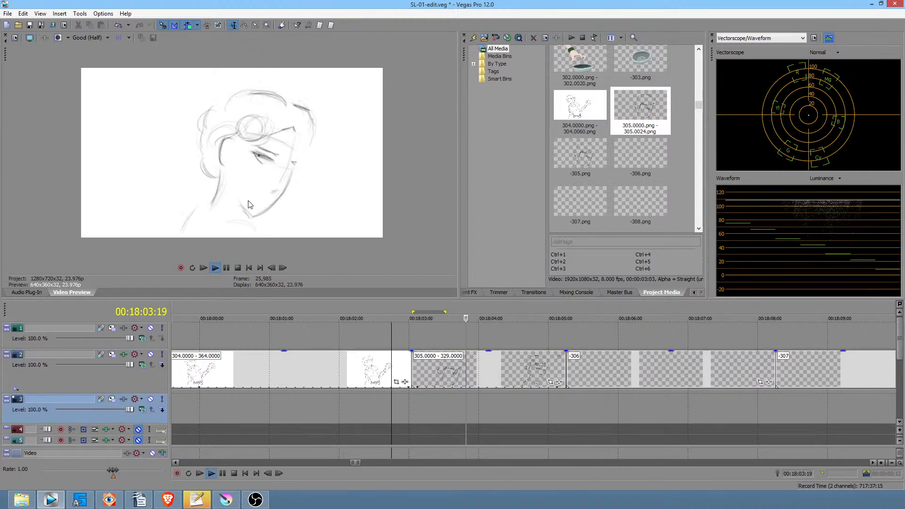
key(space)
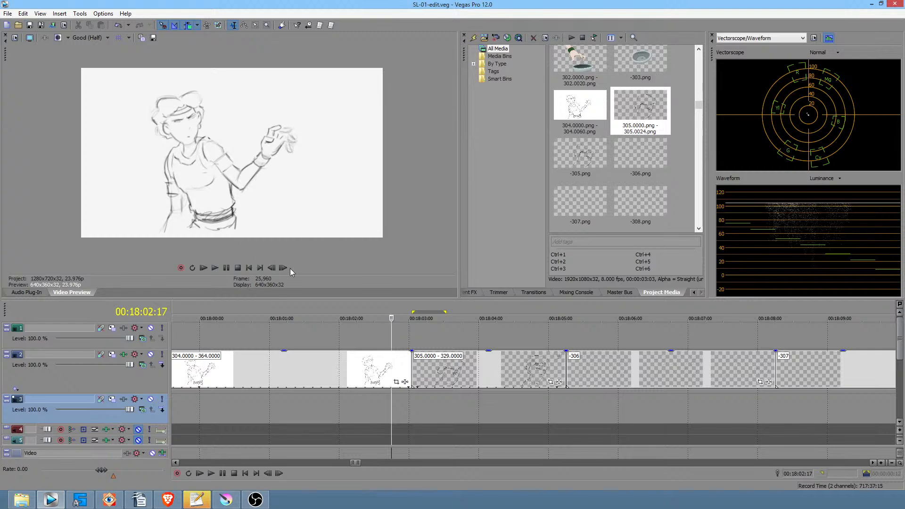
Step: Raise the 305 clip's playback rate above 1.000 and play the cut from clip 304 into it
right_click(466, 368)
click(483, 353)
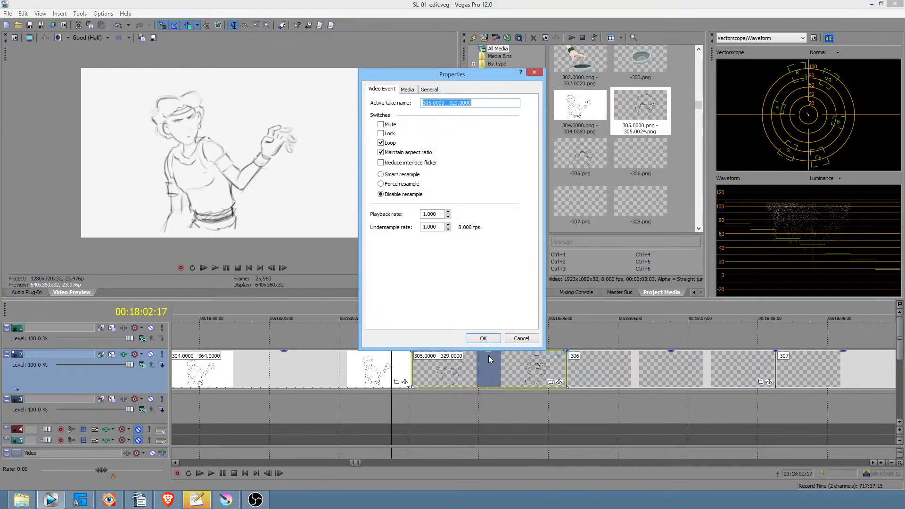
drag(440, 214, 389, 210)
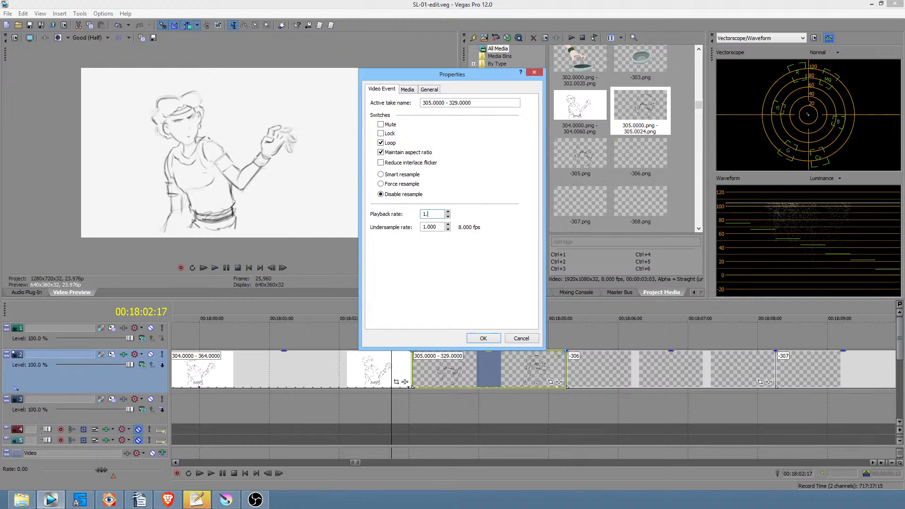
click(483, 340)
click(338, 402)
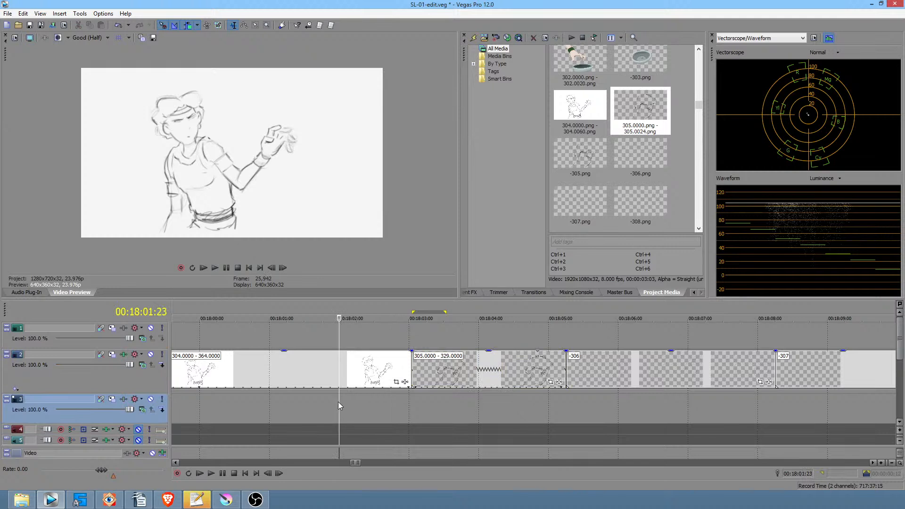
key(space)
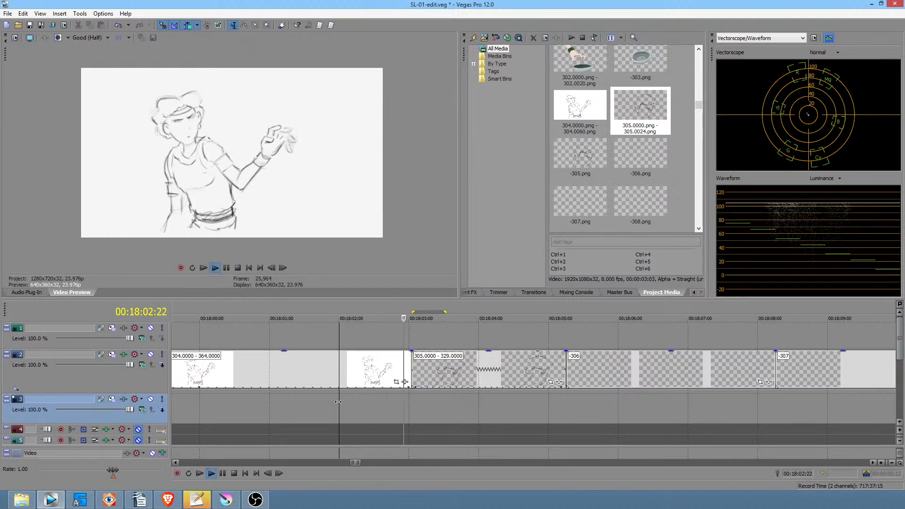
Step: Play the cut from clip 304 into the 305 clip again from a point closer to the cut
key(space)
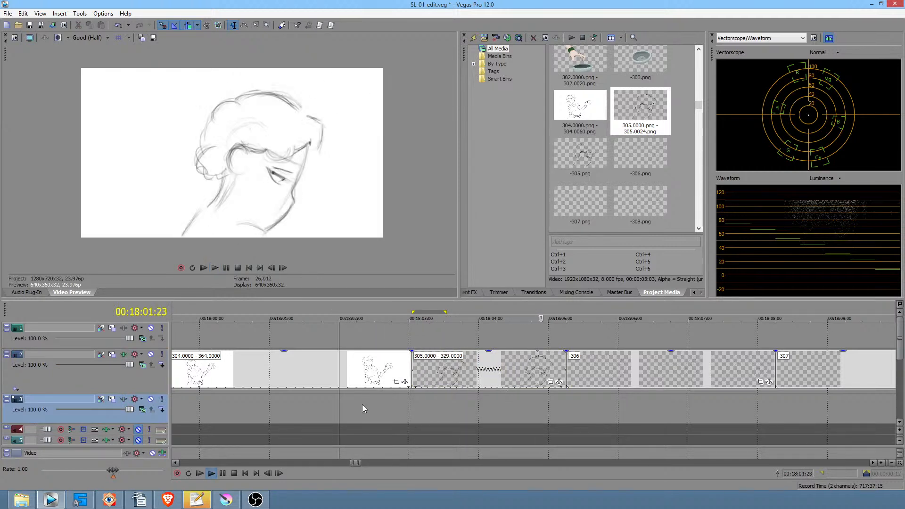
click(382, 406)
key(space)
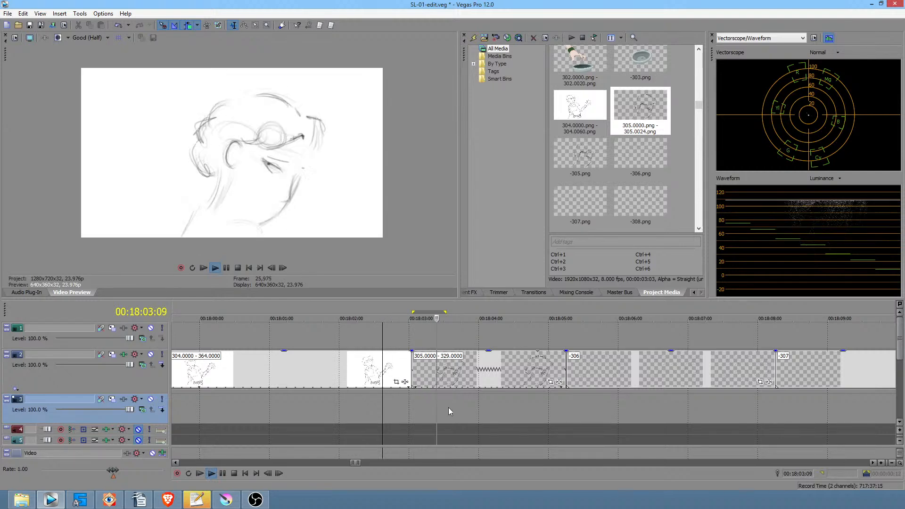
key(space)
Step: Set the 305 clip's playback rate to 1 in its event properties
right_click(471, 374)
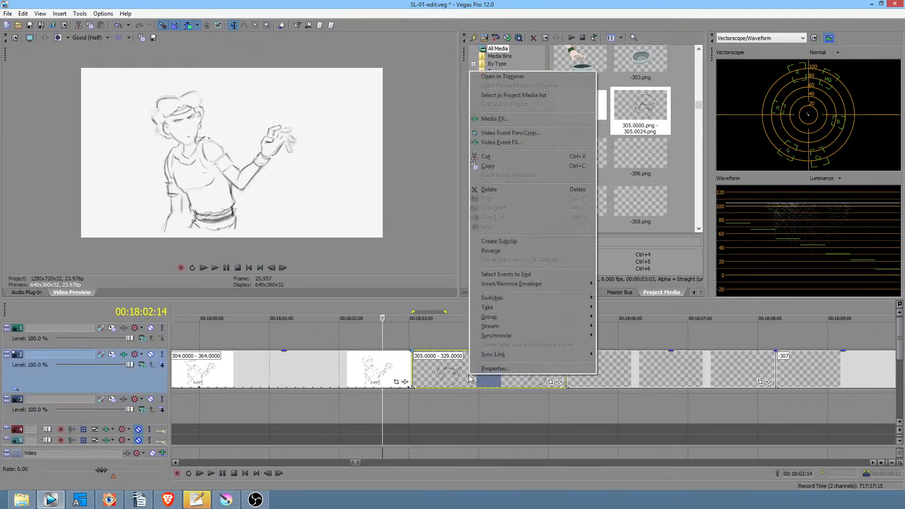
click(494, 368)
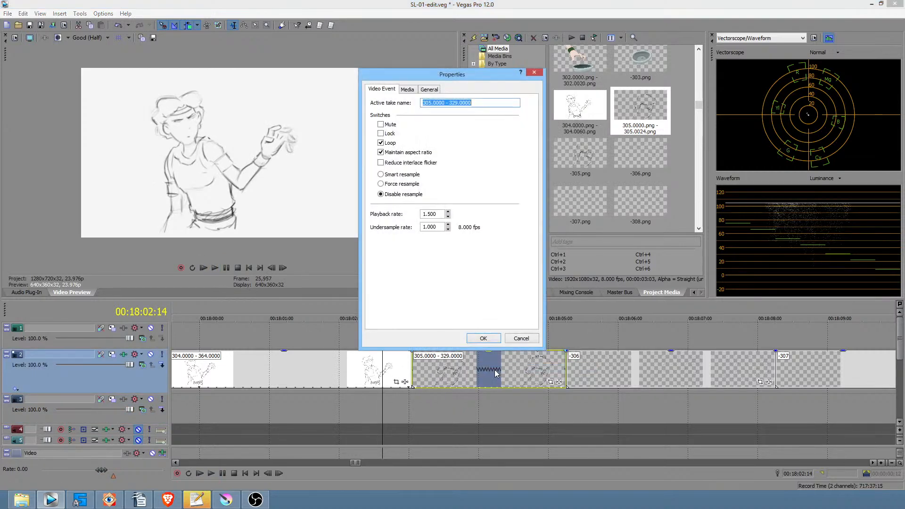
double_click(437, 215)
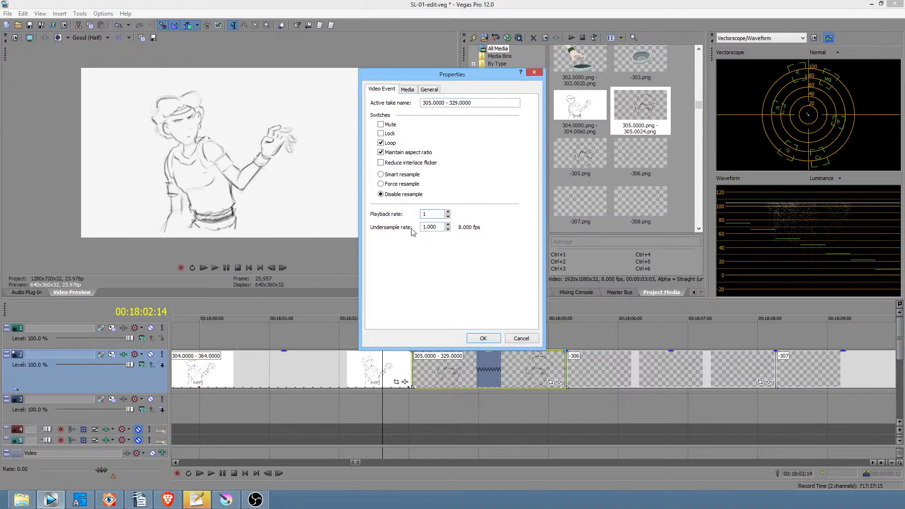
click(484, 338)
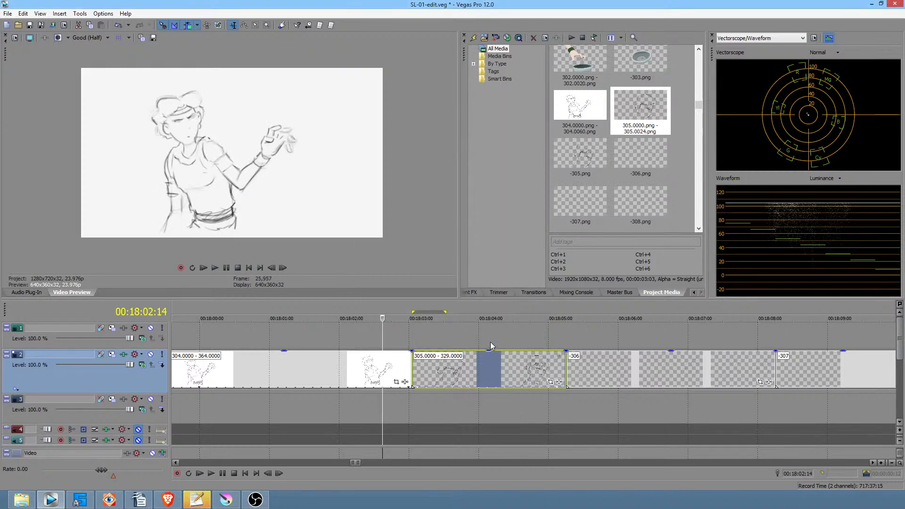
Step: Replay the cut from clip 304 into the 305 clip from several starting points and check the timing of the head turn
click(400, 339)
key(space)
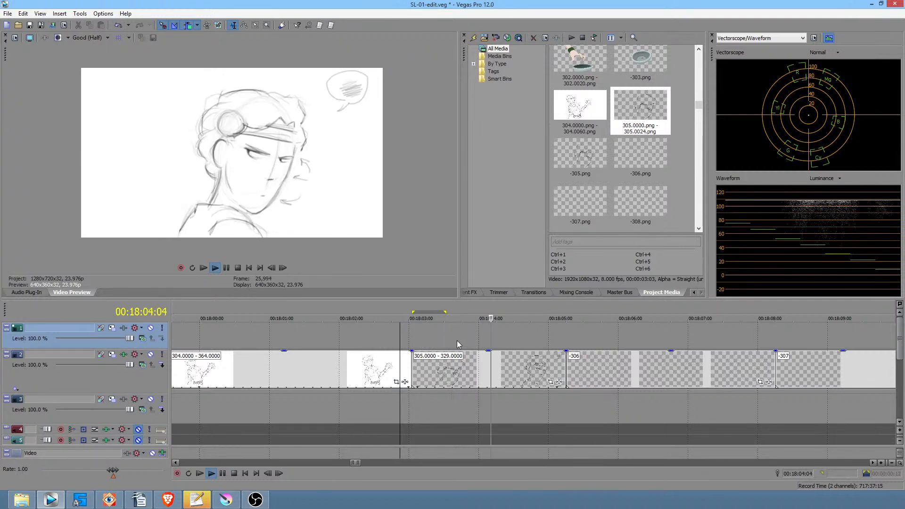
key(space)
click(275, 334)
key(space)
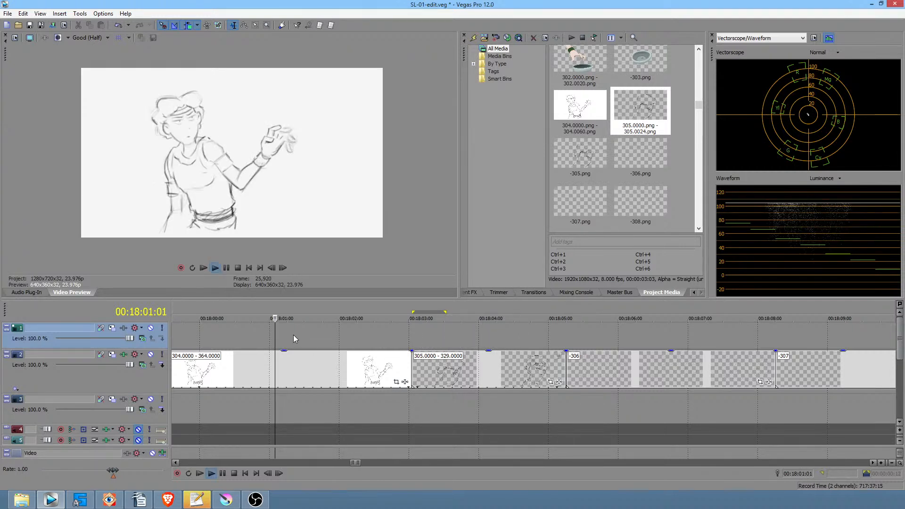
key(space)
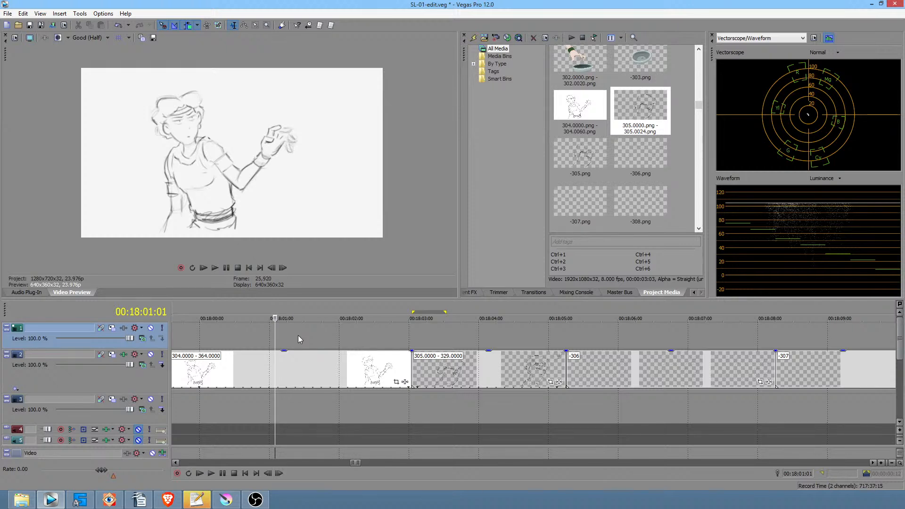
click(343, 336)
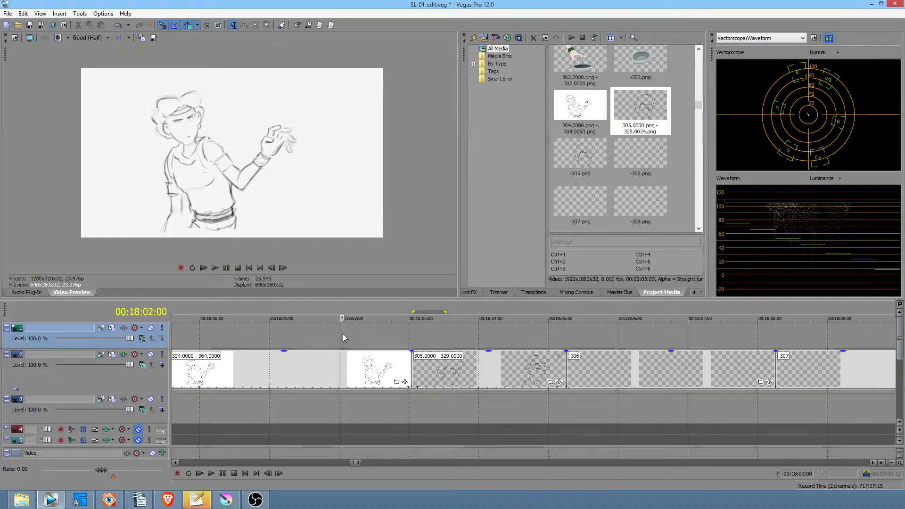
key(space)
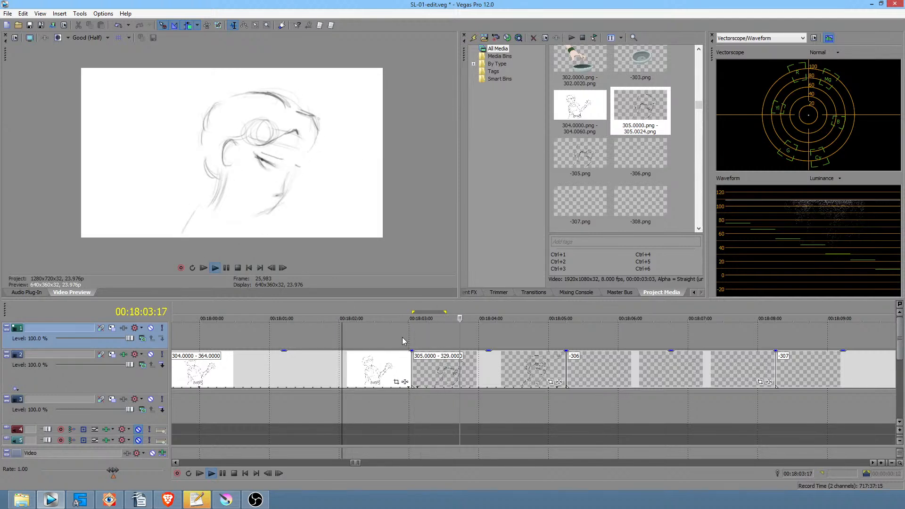
key(space)
drag(354, 335, 433, 338)
drag(446, 337, 418, 331)
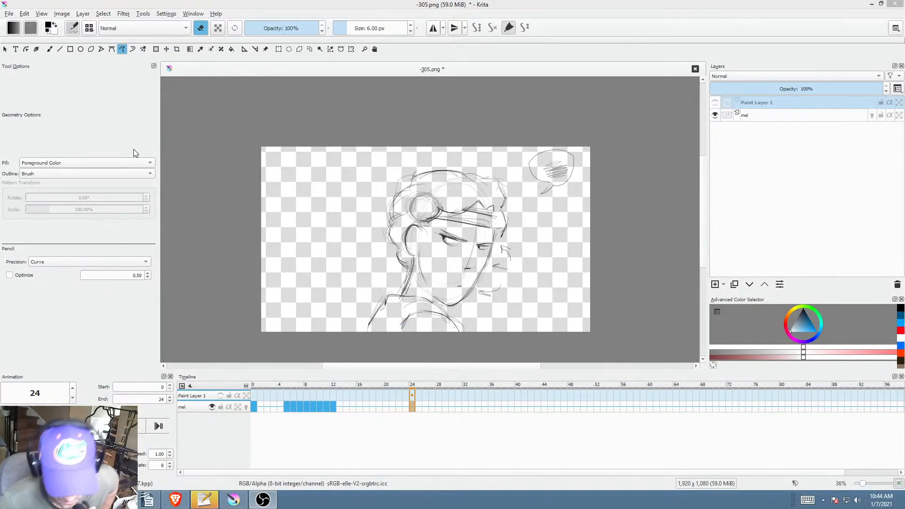
Step: In Krita, go to frame 0 of the -305.png animation and save the document
click(253, 406)
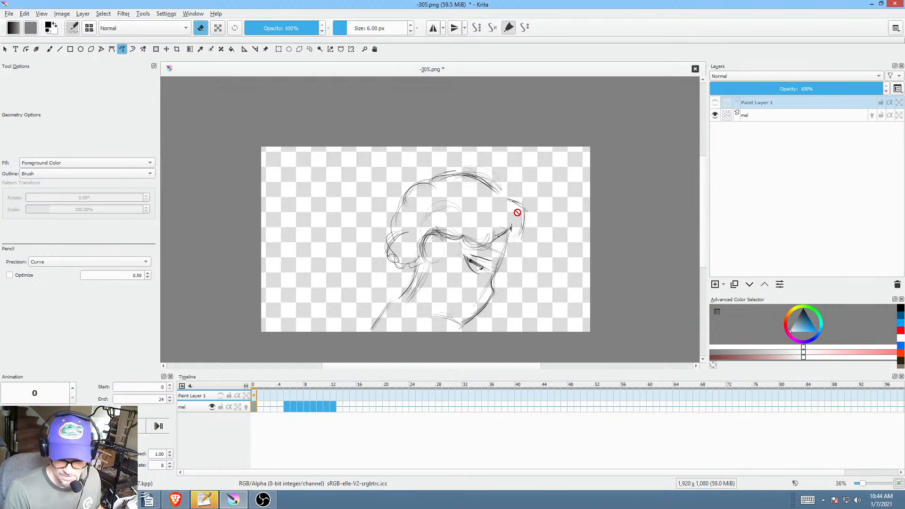
scroll(516, 236, down, 2)
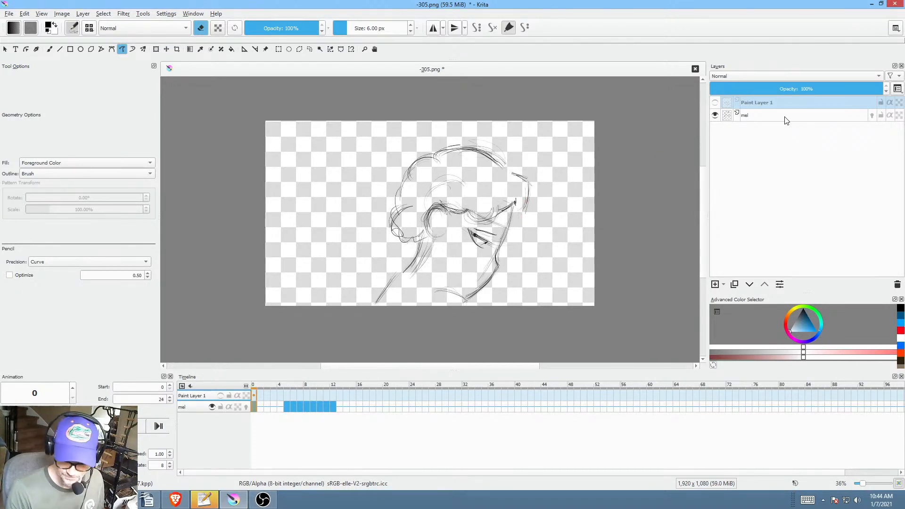
click(774, 103)
click(9, 14)
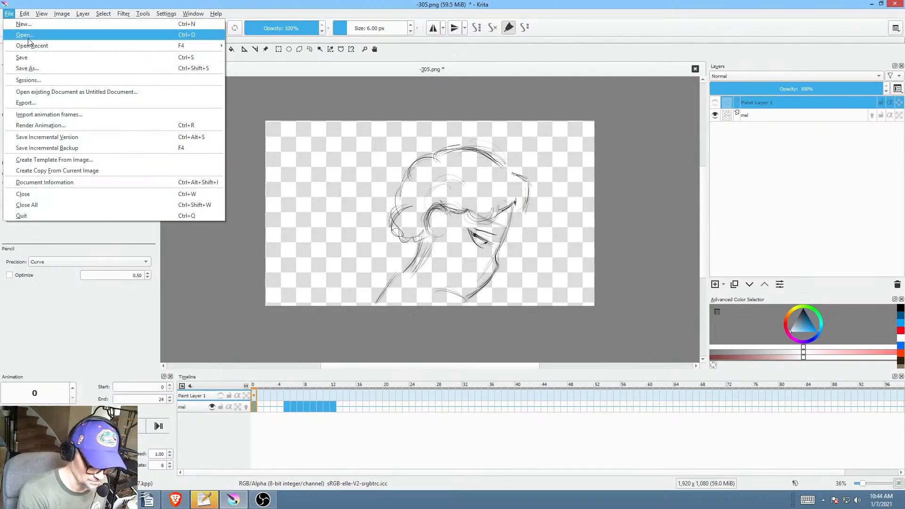
click(30, 55)
click(576, 394)
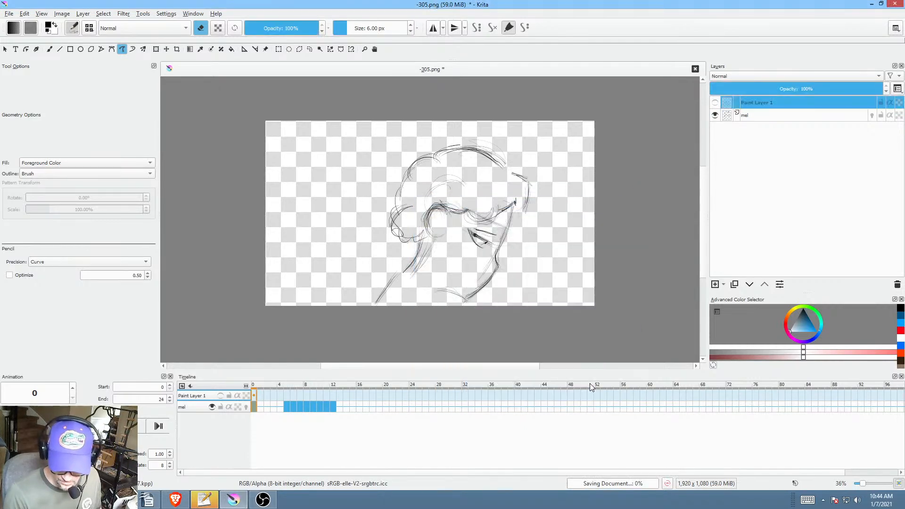
Step: On frame 0 of the mel layer, erase the stray marks at the eye's nose-side corner with the brush in eraser mode
drag(517, 274, 574, 275)
key(b)
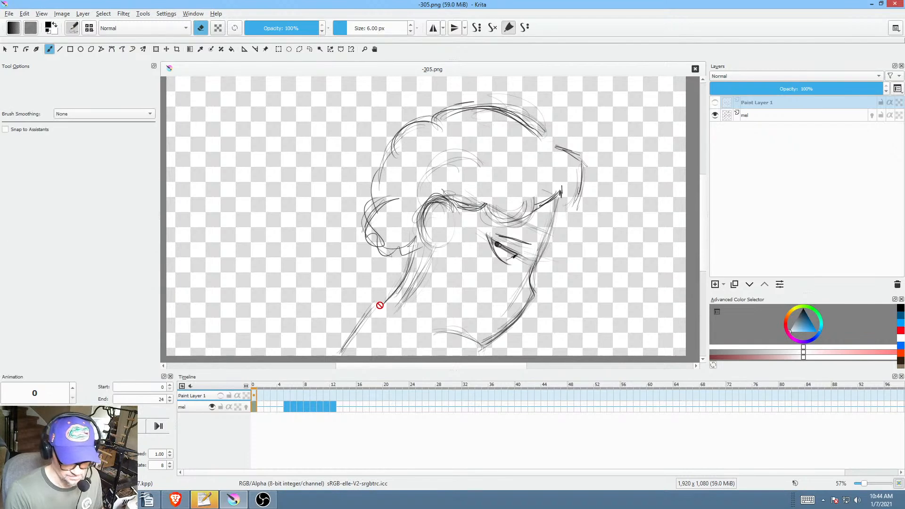
click(203, 28)
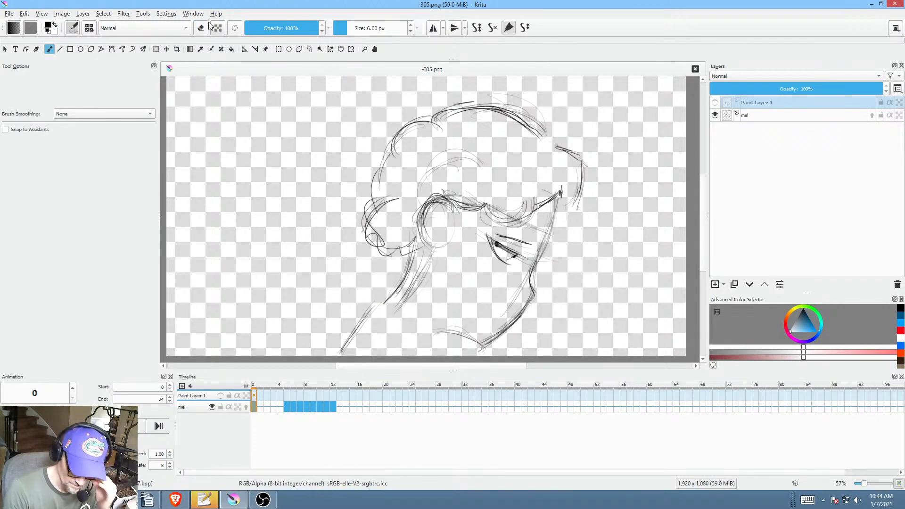
drag(569, 265, 572, 263)
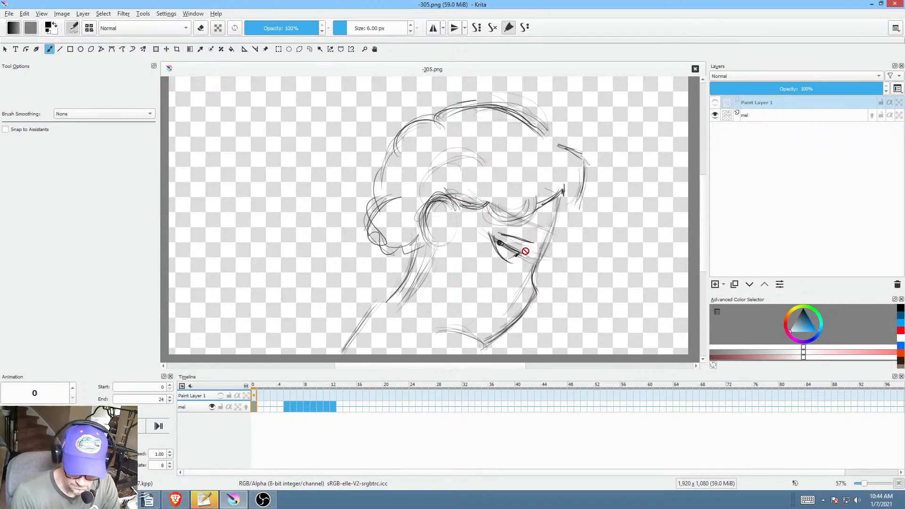
click(757, 116)
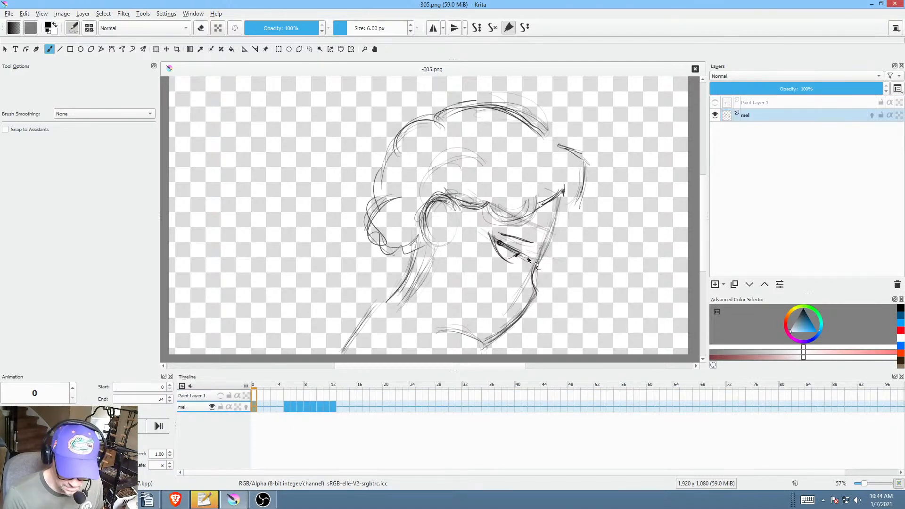
key(e)
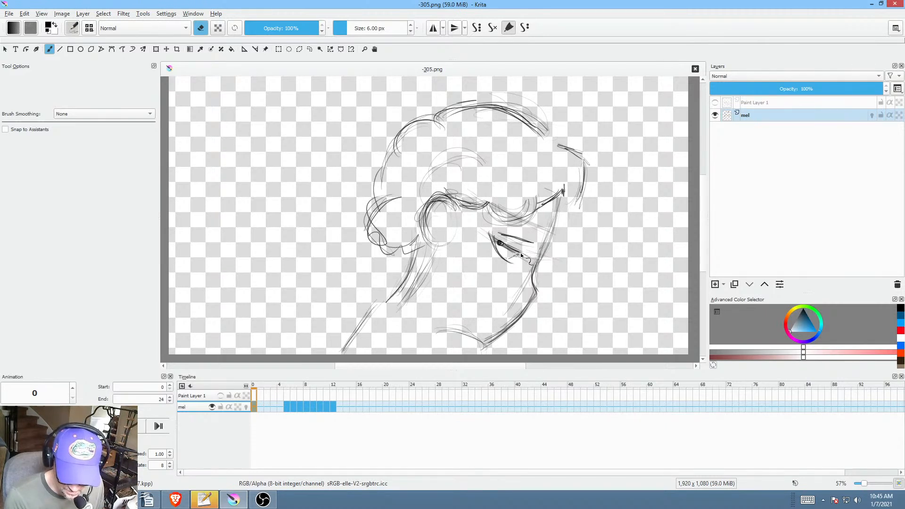
drag(515, 256, 499, 242)
key(e)
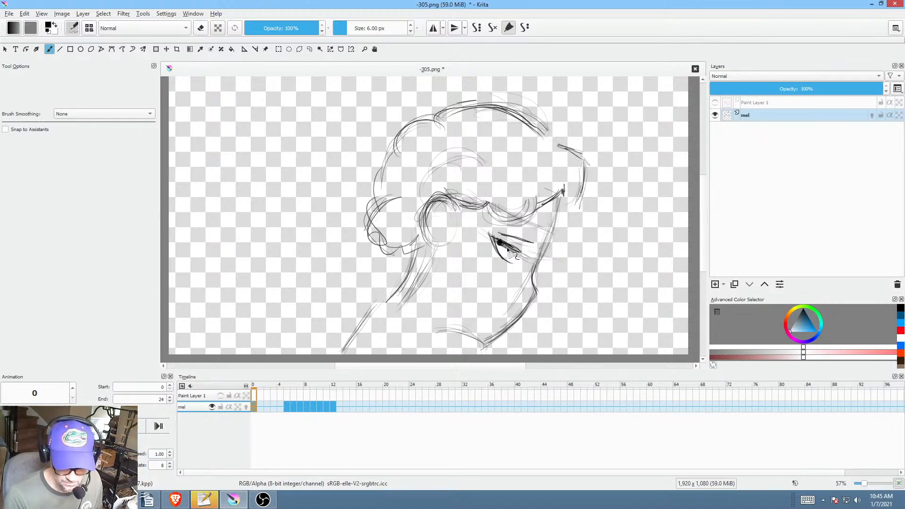
Step: Erase the heavy lid strokes around the pupil on frame 0 and redraw the pupil and upper lid line
scroll(507, 249, up, 3)
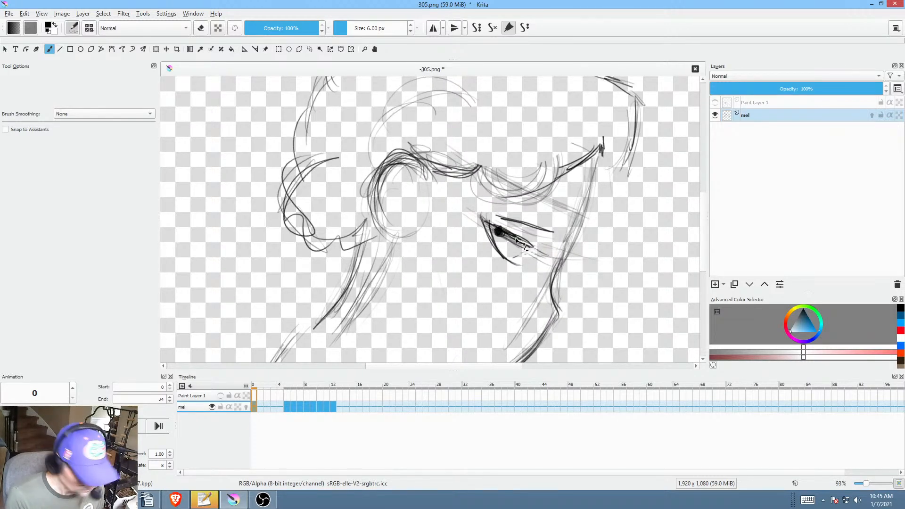
key(e)
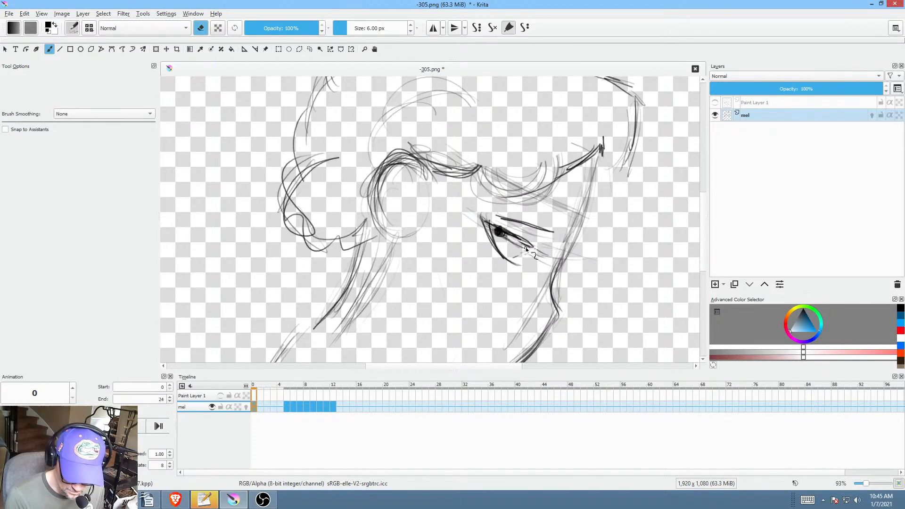
drag(520, 246, 496, 236)
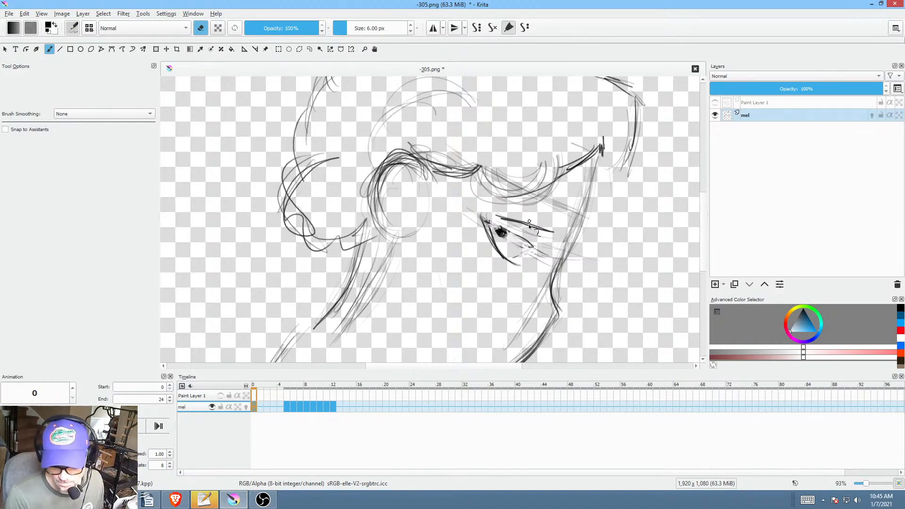
key(e)
mouse_move(507, 231)
mouse_down()
mouse_move(495, 226)
mouse_move(495, 240)
mouse_up()
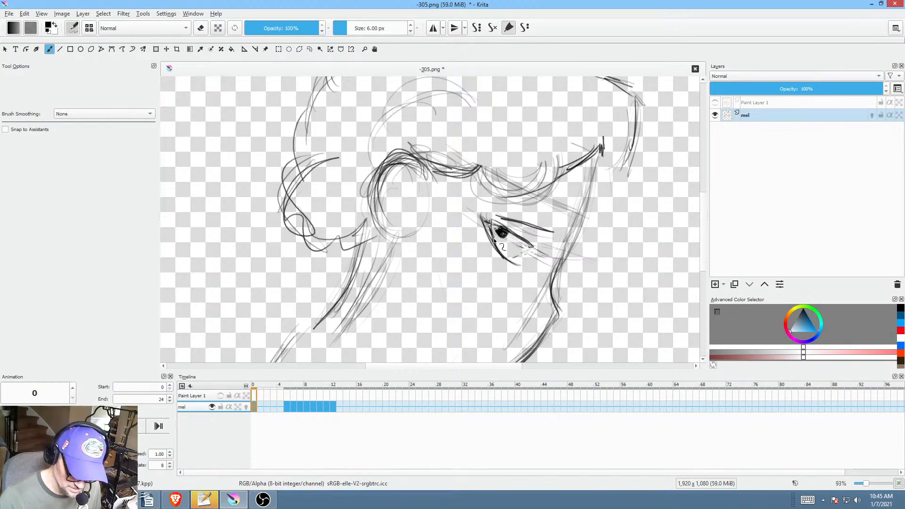
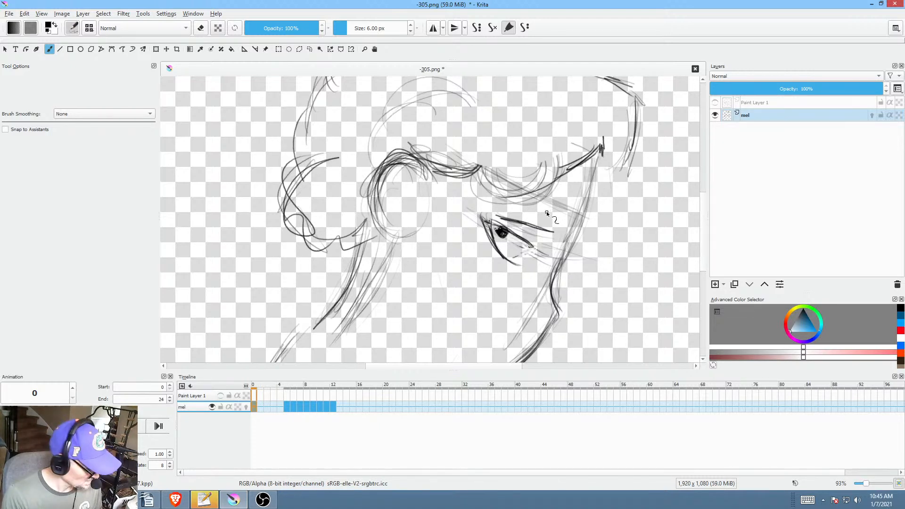
Step: Outline-select the eyebrow on frame 0 and rotate it with Free Transform so it slopes more steeply toward the nose
key(l)
mouse_move(537, 235)
mouse_down()
mouse_move(579, 246)
mouse_move(576, 255)
mouse_move(550, 234)
mouse_up()
key(ctrl+t)
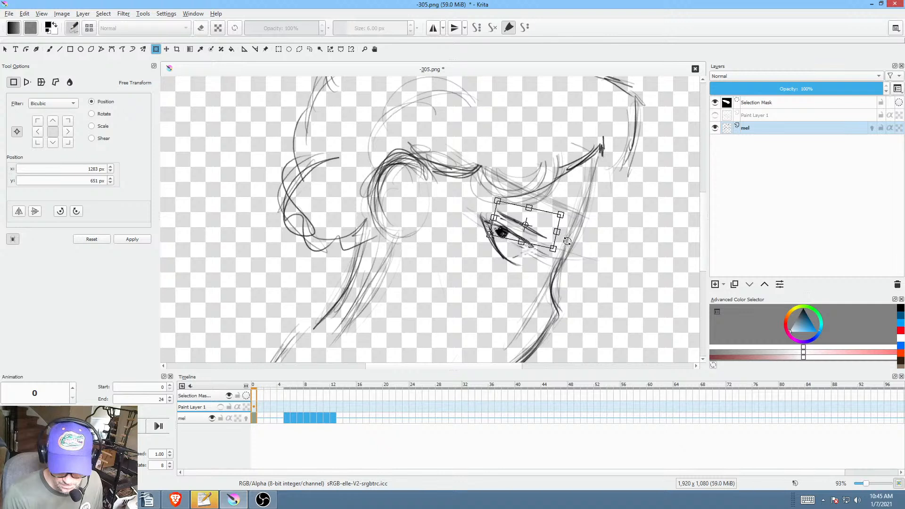
Step: On frame 5, outline-select the eyebrow and use Free Transform to tilt it down toward the nose
click(287, 419)
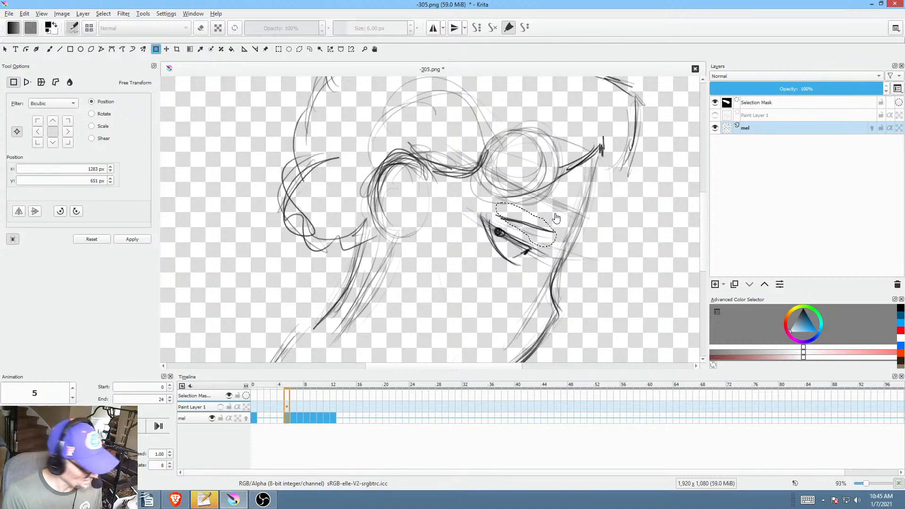
click(556, 218)
key(l)
mouse_move(558, 216)
mouse_down()
mouse_move(496, 224)
mouse_move(557, 220)
mouse_move(584, 233)
mouse_move(582, 242)
mouse_move(549, 237)
mouse_up()
key(ctrl+t)
Step: On frame 6, outline-select the eyebrow and rotate it slightly down toward the nose with Free Transform
click(293, 417)
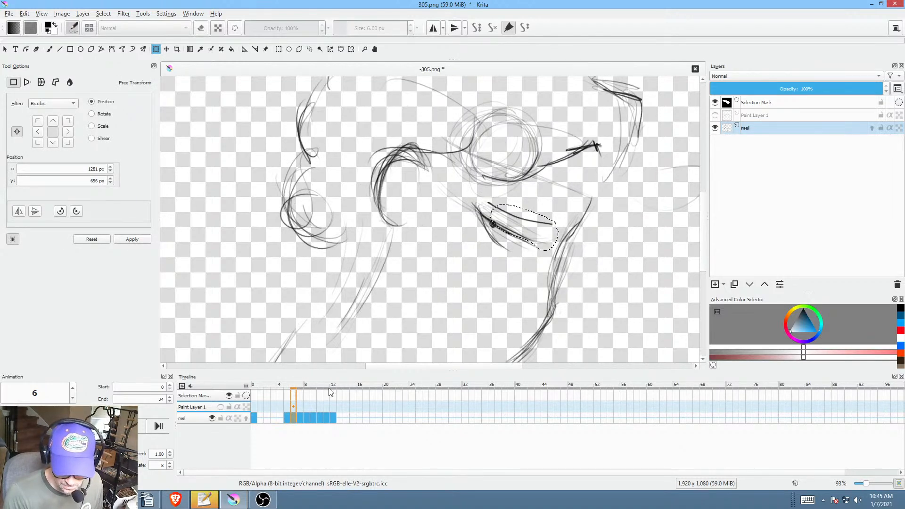
mouse_move(550, 225)
mouse_down()
mouse_move(538, 198)
mouse_move(489, 212)
mouse_move(572, 217)
mouse_up()
key(l)
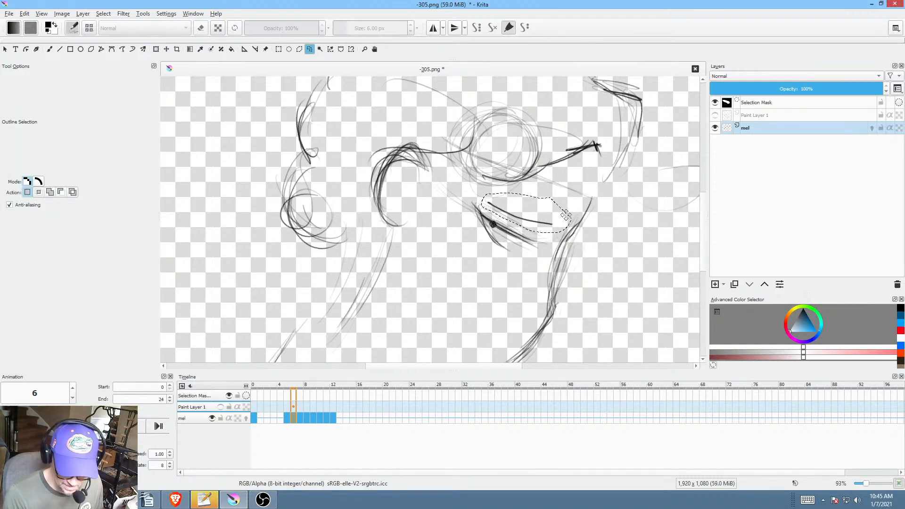
key(ctrl+t)
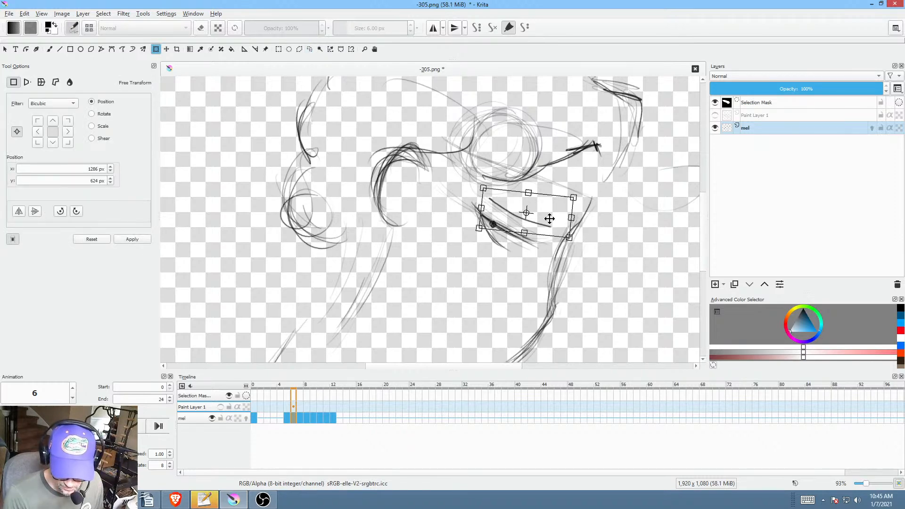
Step: On frame 7, outline-select the eyebrow and rotate it with Free Transform to a steeper downward slope toward the nose
click(301, 419)
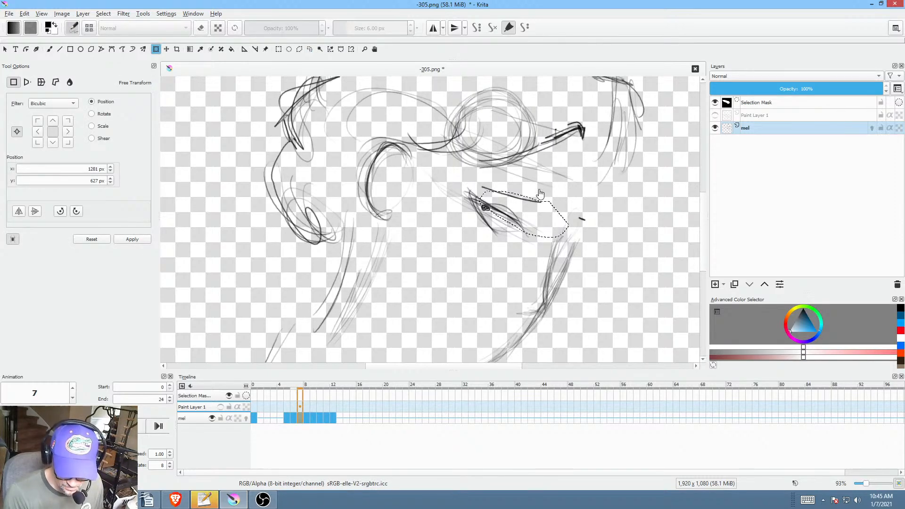
key(l)
mouse_move(542, 186)
mouse_down()
mouse_move(495, 174)
mouse_move(550, 208)
mouse_move(551, 195)
mouse_move(542, 203)
mouse_move(564, 222)
mouse_move(544, 212)
mouse_up()
key(ctrl+t)
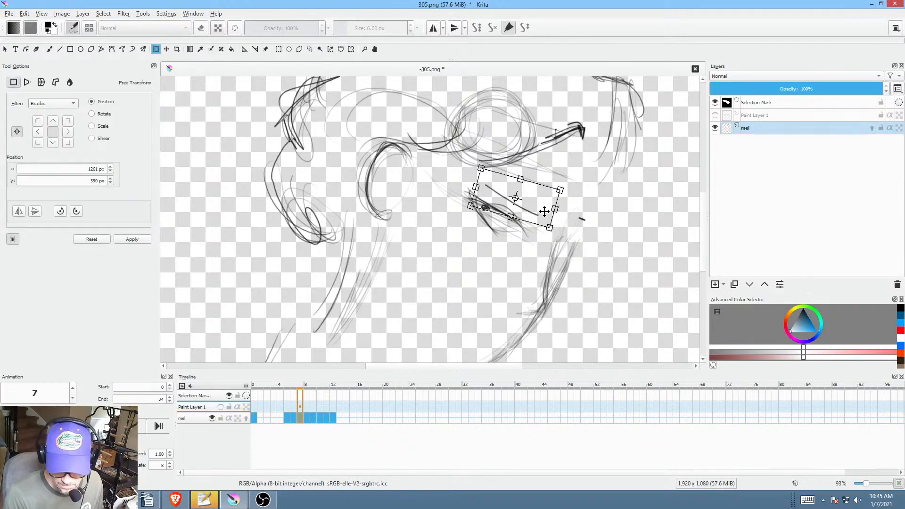
Step: On frame 9, outline-select the eyebrow and shift it down closer to the eye with Free Transform
click(314, 419)
key(l)
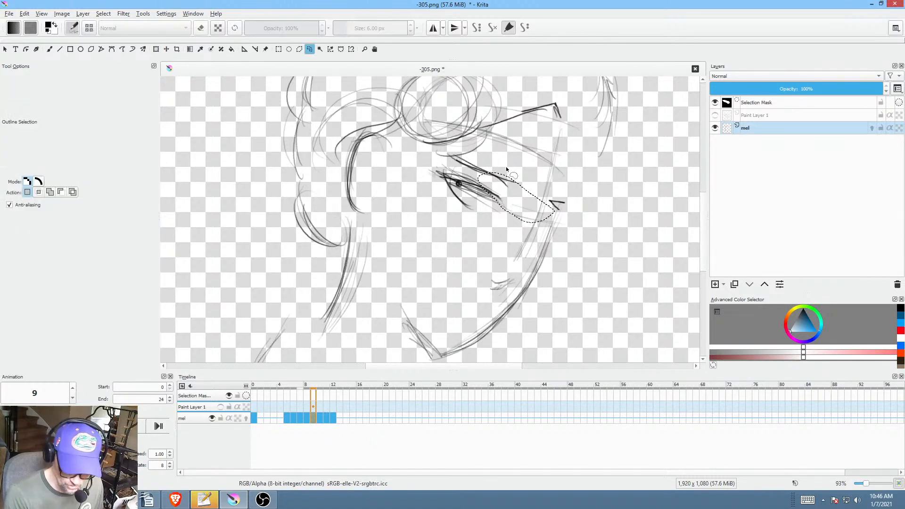
drag(452, 157, 510, 182)
key(ctrl+t)
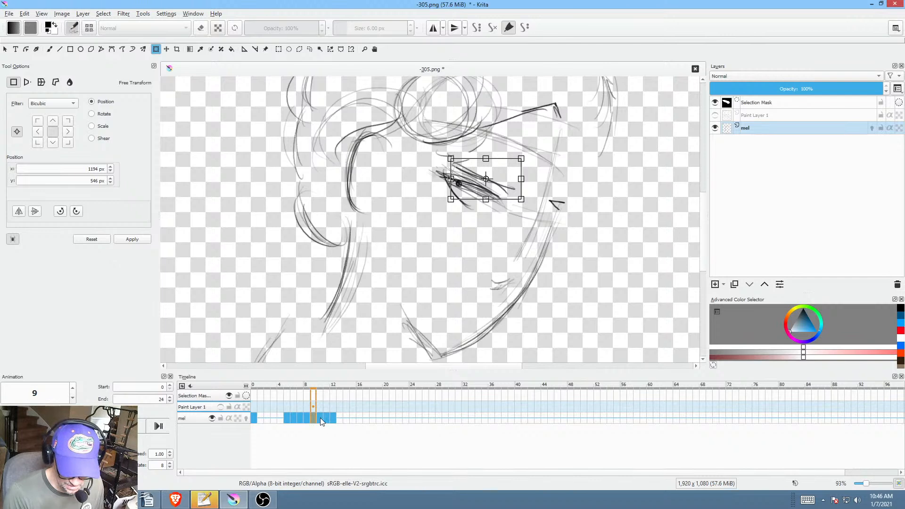
Step: On frame 10, outline-select the eyebrow and use Free Transform to lower and slightly rotate it toward the eye
click(321, 418)
key(l)
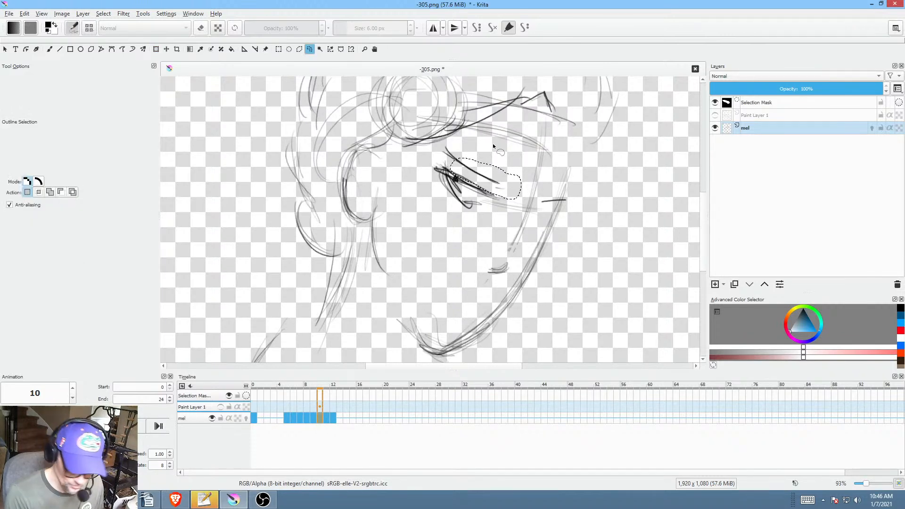
mouse_move(493, 143)
mouse_down()
mouse_move(440, 149)
mouse_move(512, 196)
mouse_move(531, 169)
mouse_move(499, 186)
mouse_up()
key(ctrl+t)
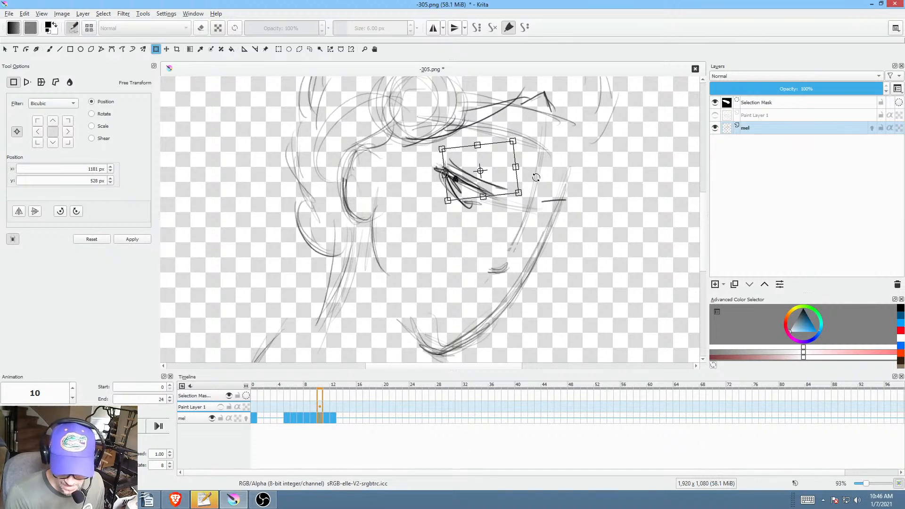
key(Return)
click(534, 182)
Step: On frame 11, outline-select the eyebrow, rotate it slightly and move it down against the eye with Free Transform
click(329, 398)
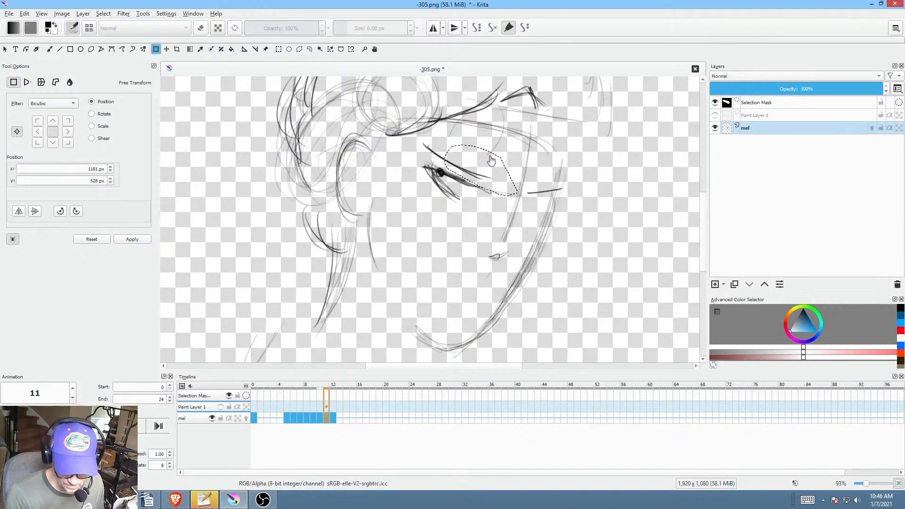
click(464, 139)
key(l)
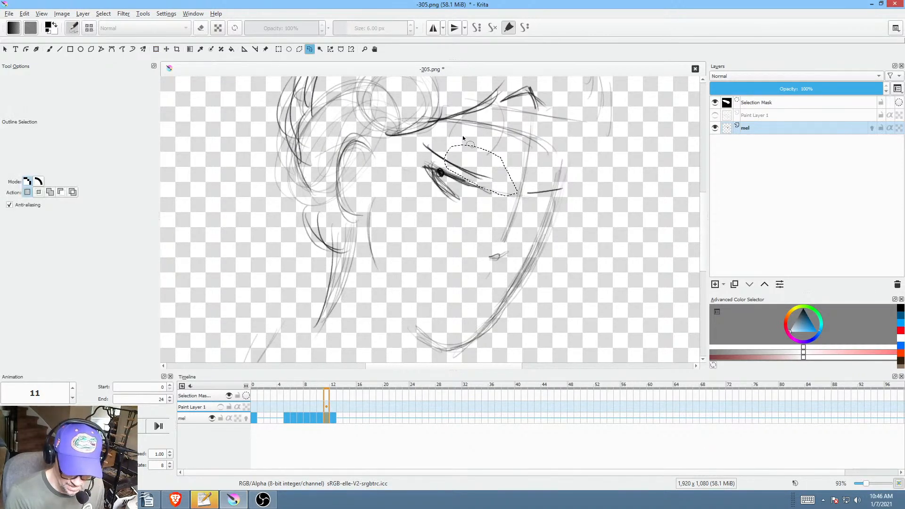
mouse_move(464, 138)
mouse_down()
mouse_move(460, 177)
mouse_move(491, 186)
mouse_move(512, 144)
mouse_up()
key(ctrl+t)
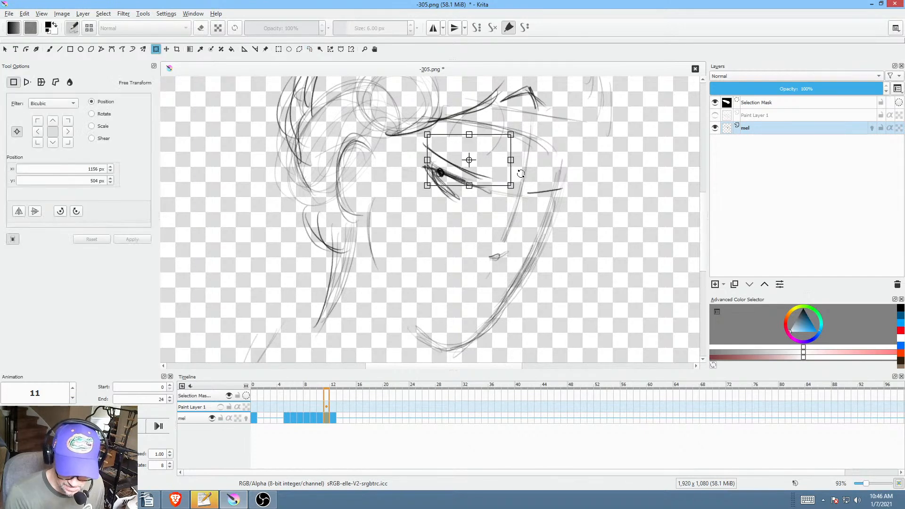
drag(521, 174, 495, 178)
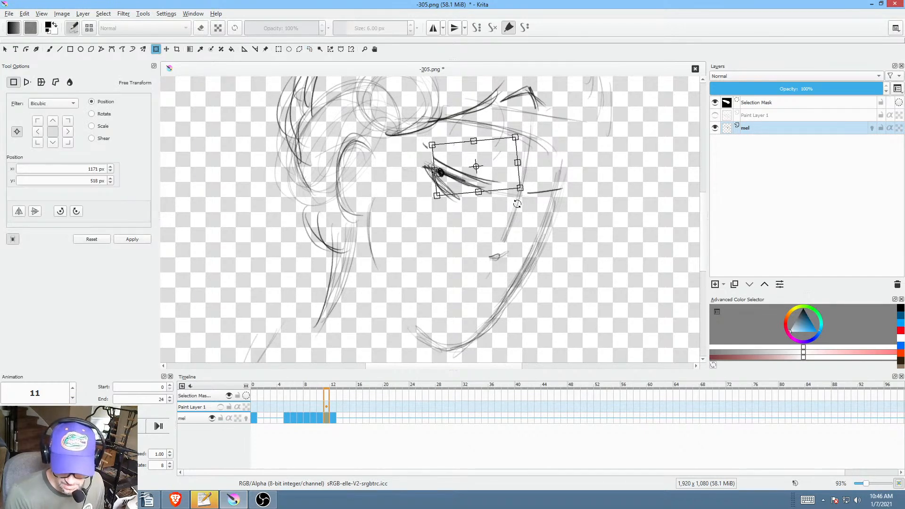
click(334, 418)
click(326, 416)
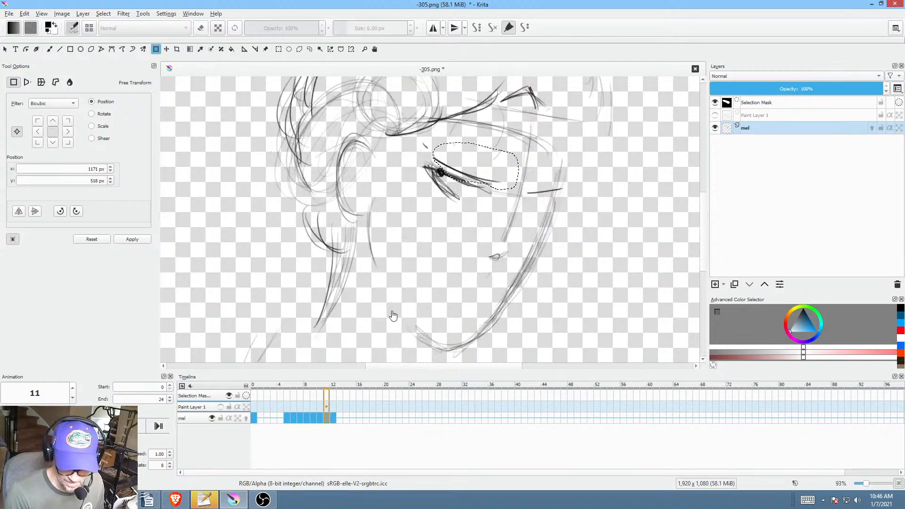
click(498, 170)
mouse_move(499, 170)
mouse_down()
mouse_move(522, 175)
mouse_move(491, 181)
mouse_up()
Step: Return to frame 0, clear the selection and erase the hair strokes crossing the forehead
click(322, 419)
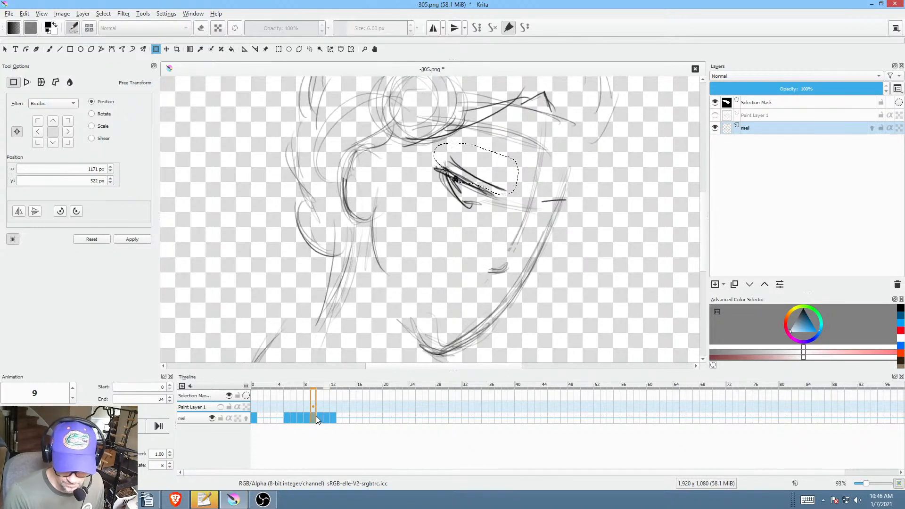
click(316, 417)
drag(515, 224, 498, 235)
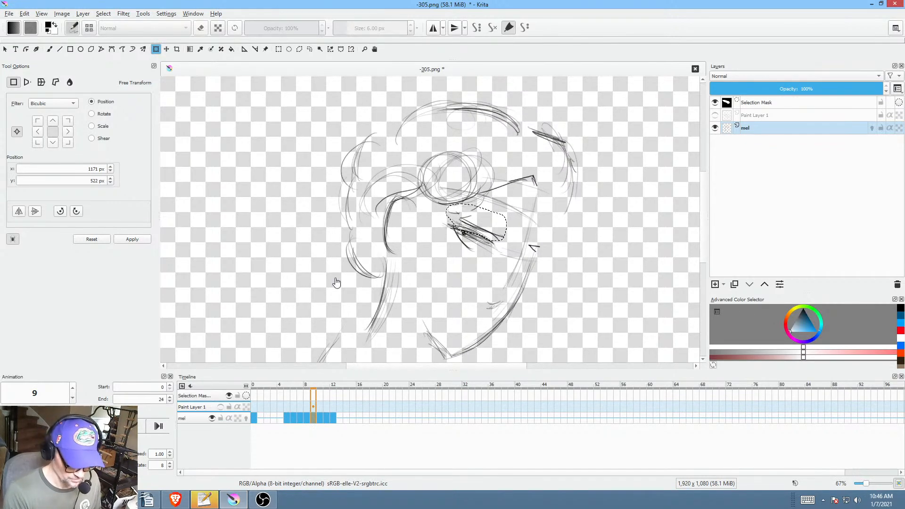
click(256, 418)
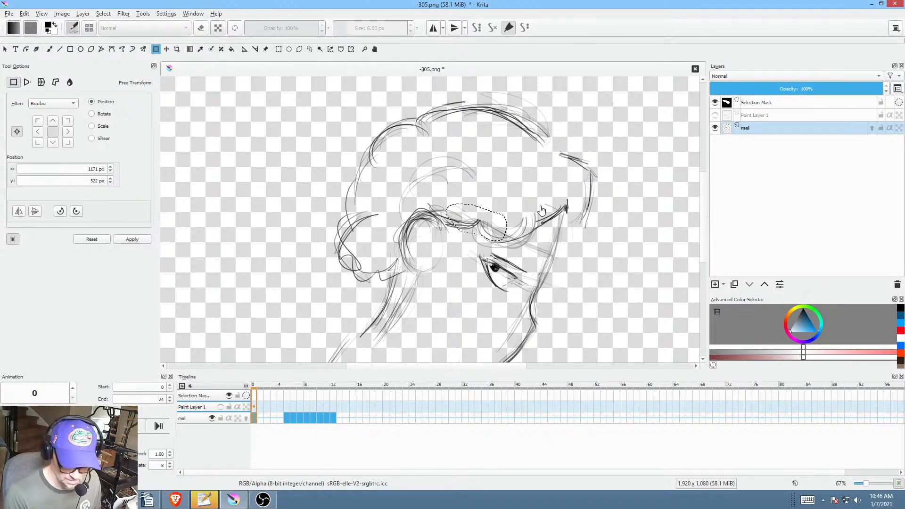
key(ctrl+shift+a)
key(e)
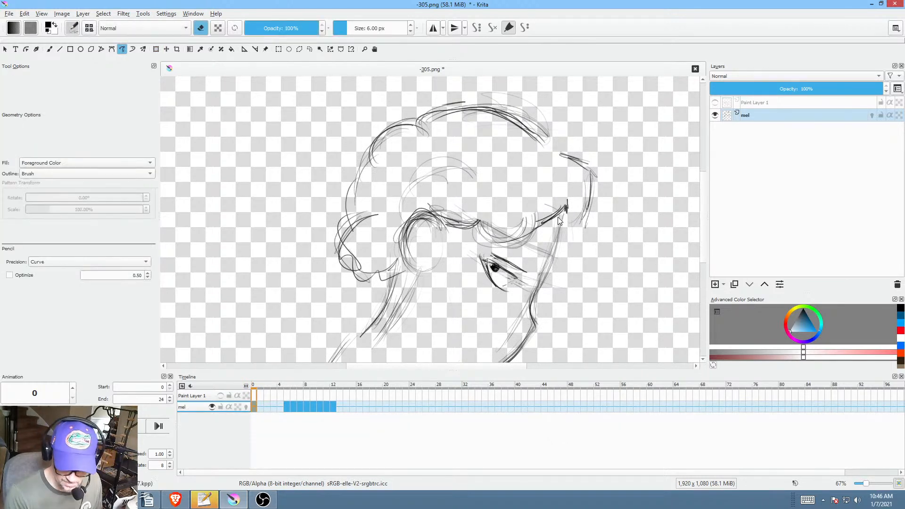
mouse_move(548, 232)
mouse_down()
mouse_move(524, 244)
mouse_move(479, 210)
mouse_up()
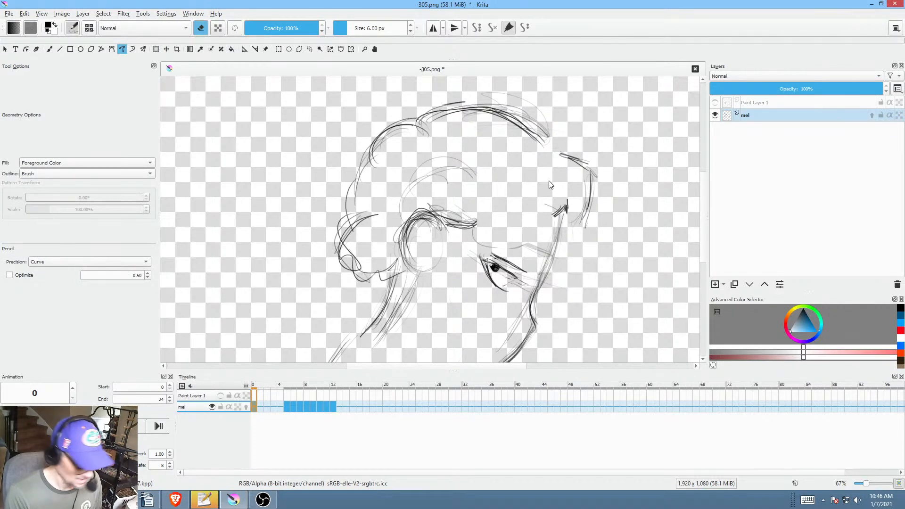
Step: Redraw the front hairline on frame 0 with a parted peak above the forehead and compare it with frame 5
key(b)
key(e)
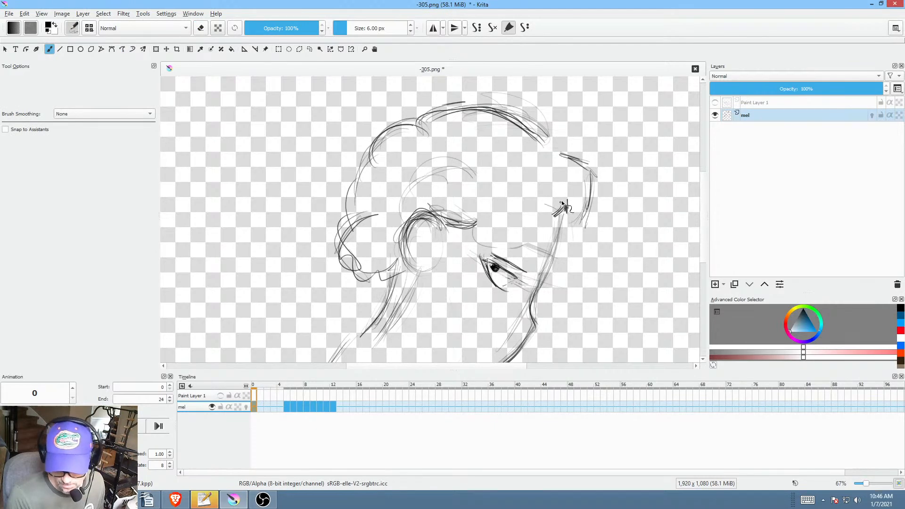
mouse_move(556, 211)
mouse_down()
mouse_move(494, 231)
mouse_move(480, 223)
mouse_up()
mouse_move(580, 246)
mouse_down()
mouse_move(576, 183)
mouse_move(577, 226)
mouse_up()
click(288, 408)
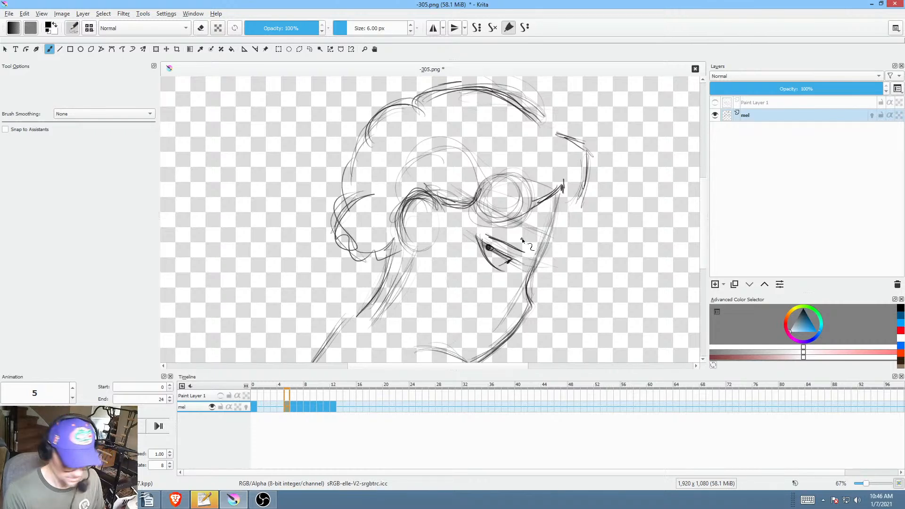
key(space)
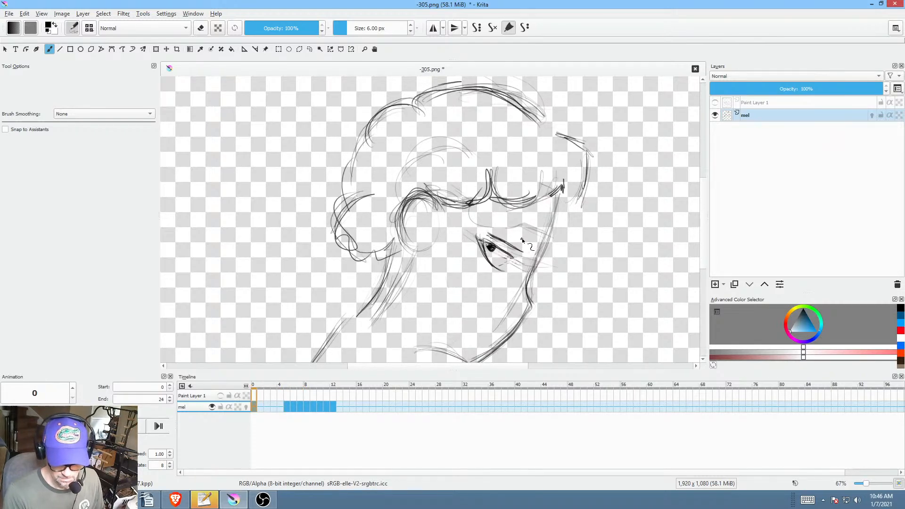
Step: Erase the upper eyelid line and the top of the pupil on frame 0
mouse_move(520, 229)
mouse_down()
mouse_move(400, 222)
mouse_move(435, 170)
mouse_move(494, 238)
mouse_move(491, 229)
mouse_up()
drag(472, 191, 466, 309)
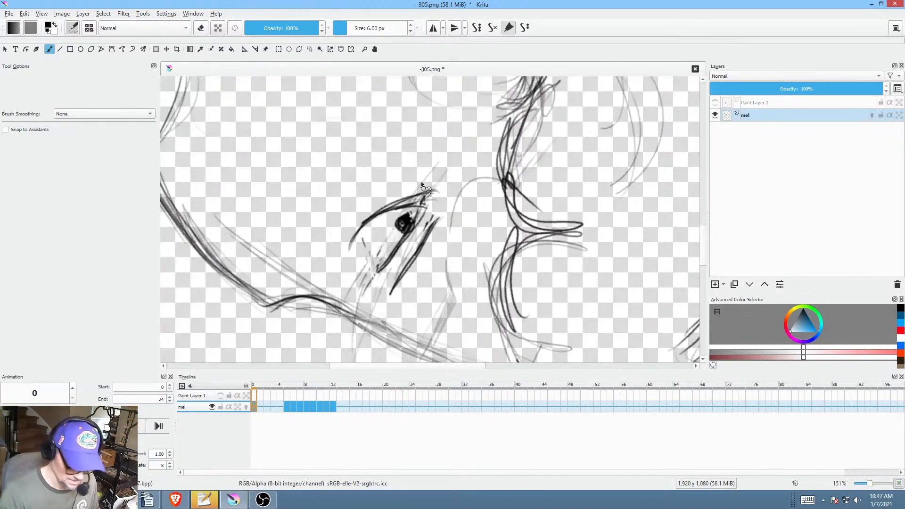
key(p)
key(e)
mouse_move(438, 210)
mouse_down()
mouse_move(377, 284)
mouse_move(424, 212)
mouse_up()
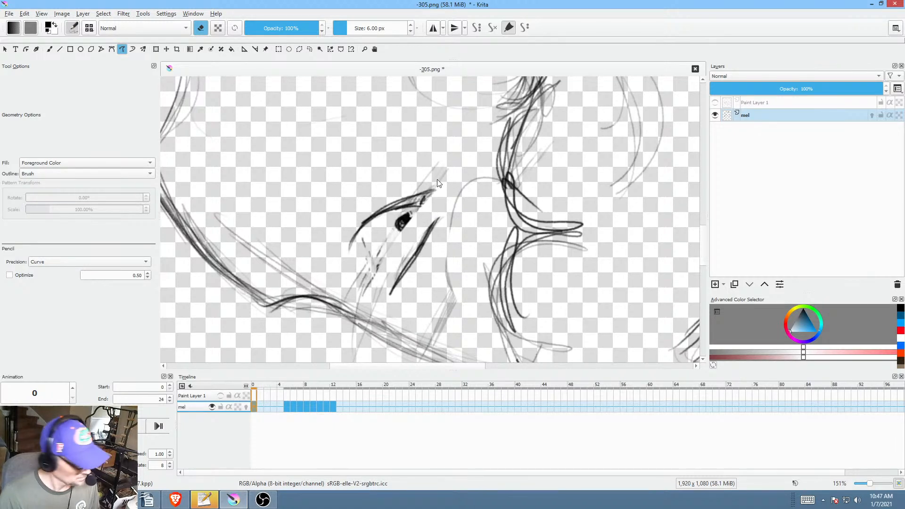
Step: Redraw the upper eyelid as a steep line across the top of the pupil on frame 0 and darken the pupil
key(b)
key(e)
drag(383, 252, 372, 270)
mouse_move(401, 229)
mouse_down()
mouse_move(448, 175)
mouse_move(403, 222)
mouse_up()
key(5)
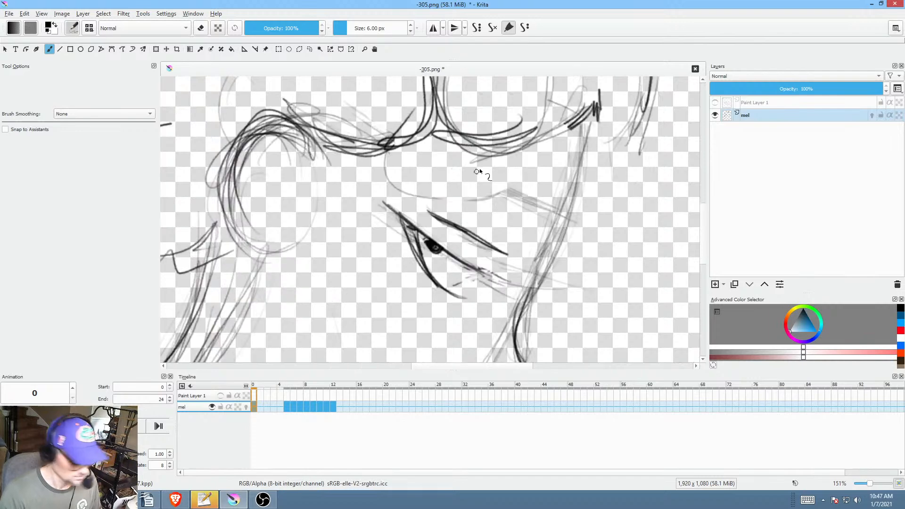
Step: Copy the frame 0 drawing onto frame 5 of the mel layer, replacing the existing keyframe
drag(545, 282, 563, 262)
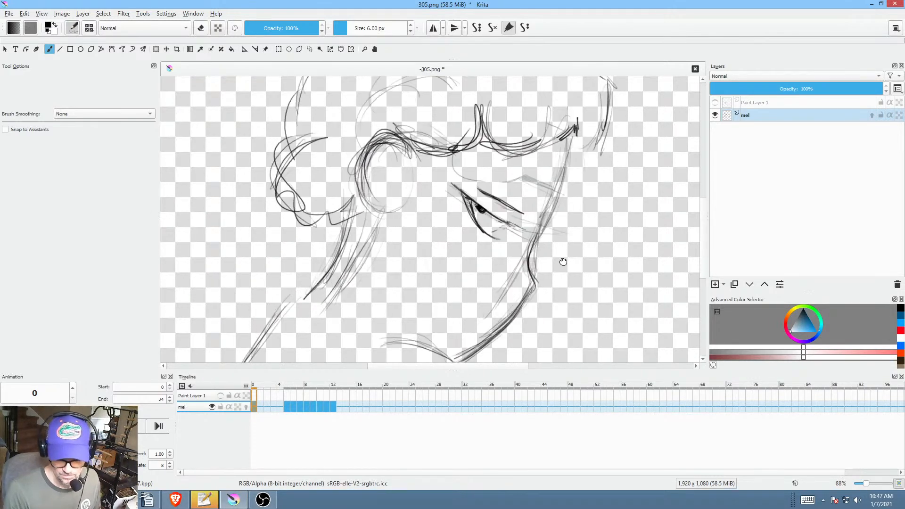
click(287, 408)
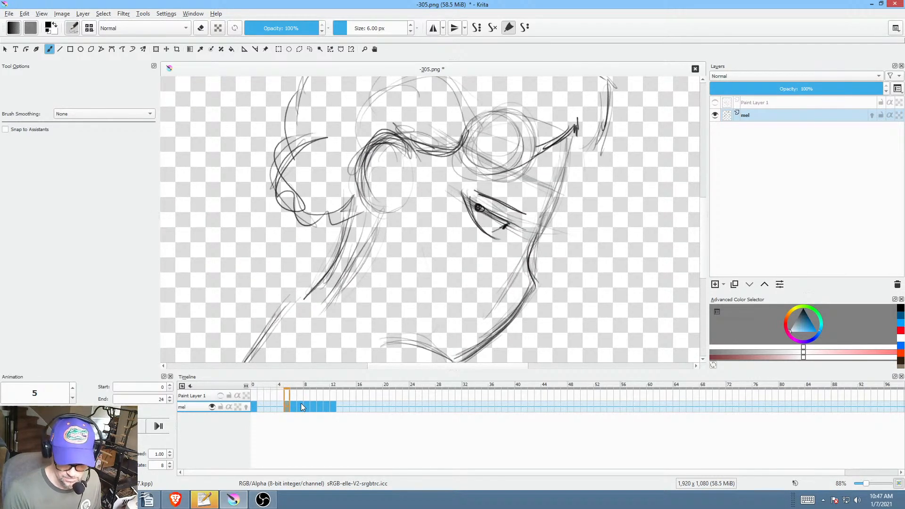
click(253, 407)
mouse_move(253, 406)
mouse_down()
mouse_move(287, 415)
mouse_move(289, 407)
mouse_up()
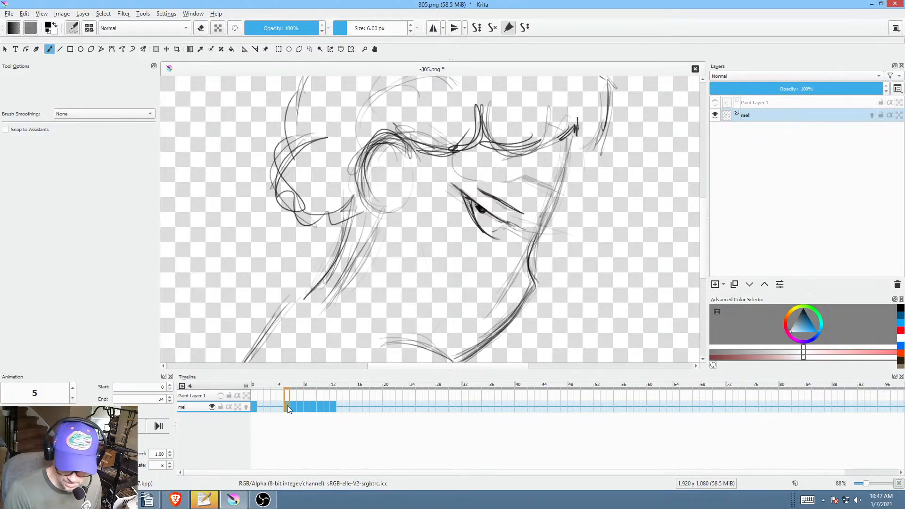
Step: Using frame 12 as reference, sketch a dark band line across the forehead on frame 0 and shade beneath the hairline
drag(555, 264, 407, 343)
click(333, 406)
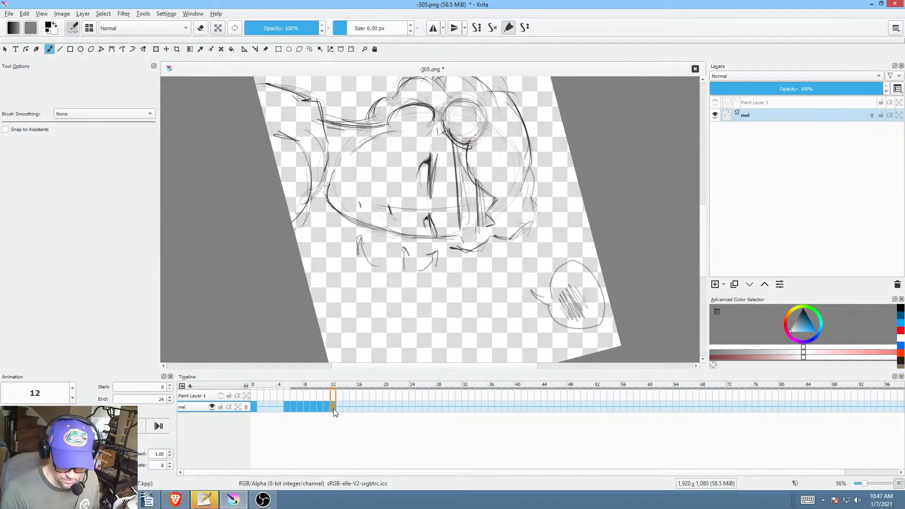
click(256, 406)
mouse_move(443, 227)
mouse_down()
mouse_move(438, 210)
mouse_move(435, 251)
mouse_up()
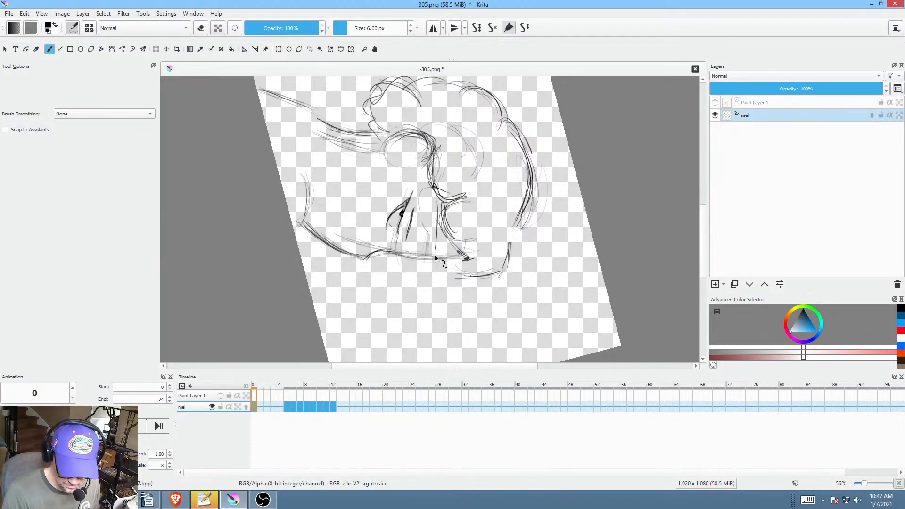
drag(440, 201, 434, 258)
mouse_move(437, 203)
mouse_down()
mouse_move(434, 258)
mouse_move(457, 243)
mouse_up()
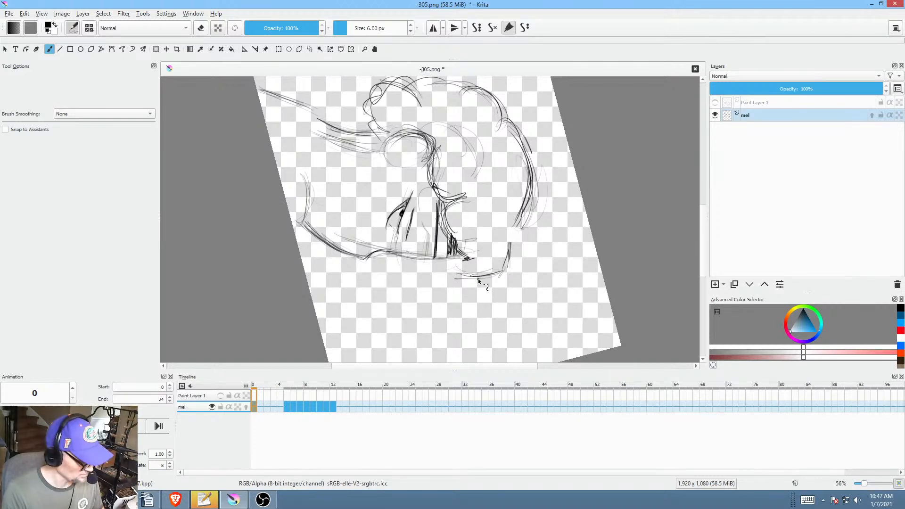
key(5)
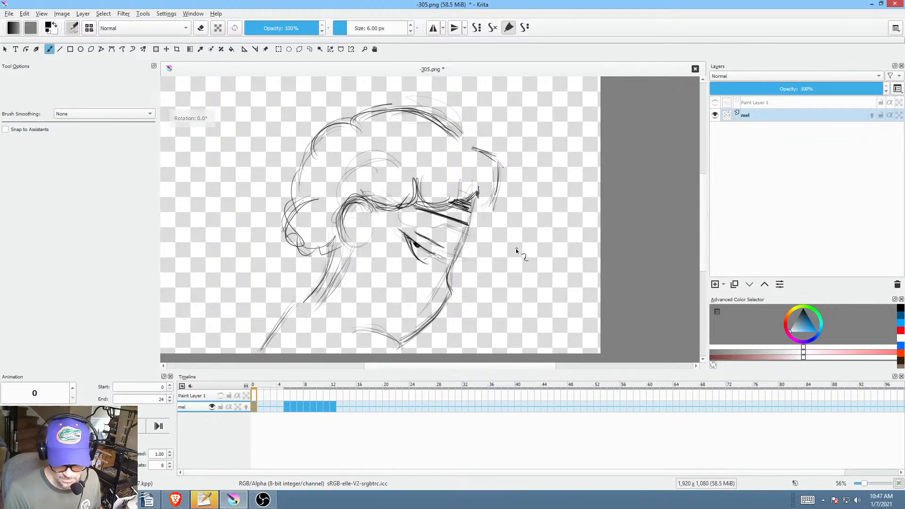
drag(495, 270, 514, 281)
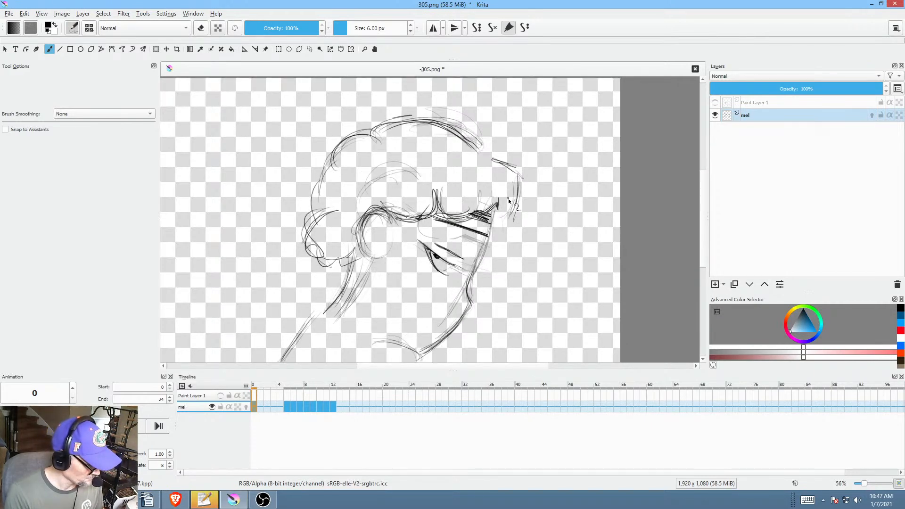
Step: Draw the lower edge of the forehead band as a slanted line above the eye on frames 5 and 6
key(.)
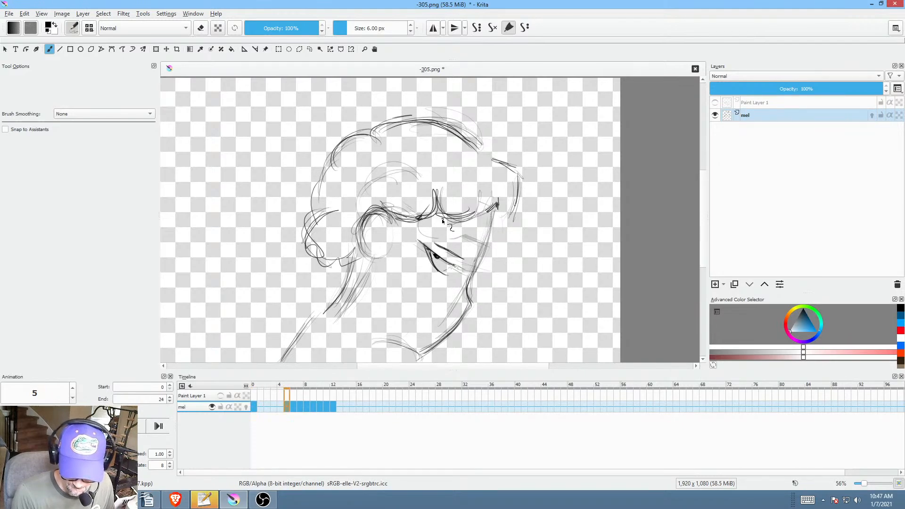
drag(447, 221, 487, 232)
key(period)
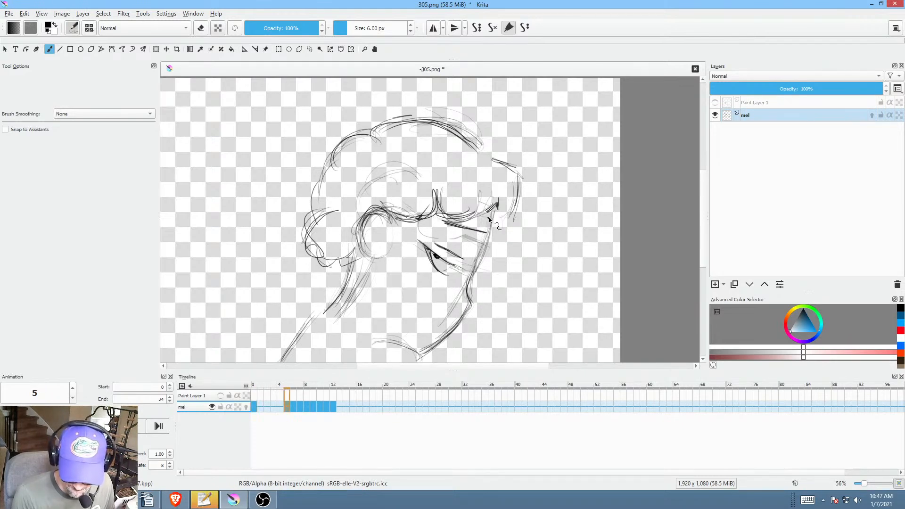
key(period)
key(comma)
key(period)
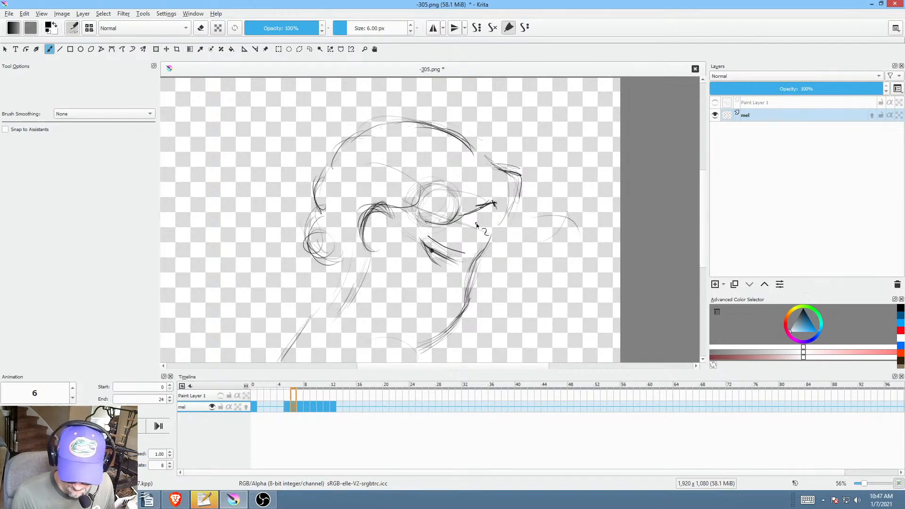
key(period)
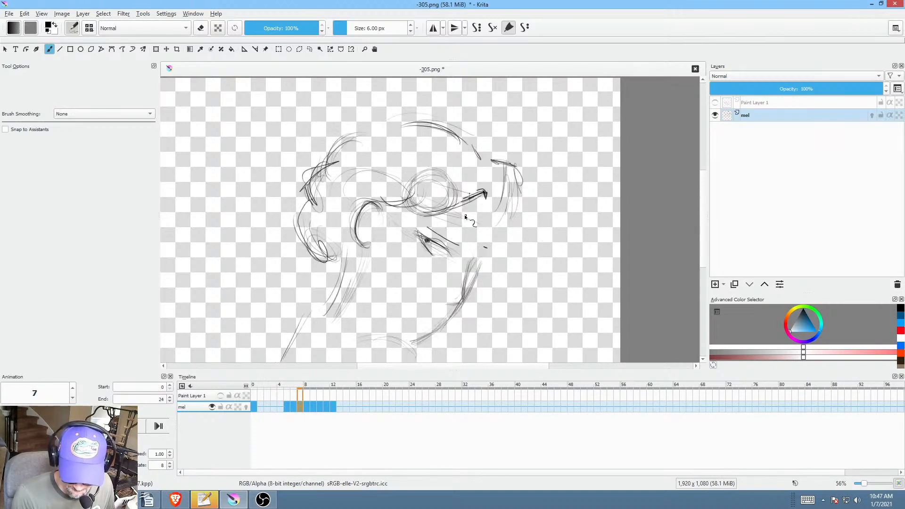
Step: Continue the lower forehead band line above the eye on frames 7 to 10, following the turning head
key(period)
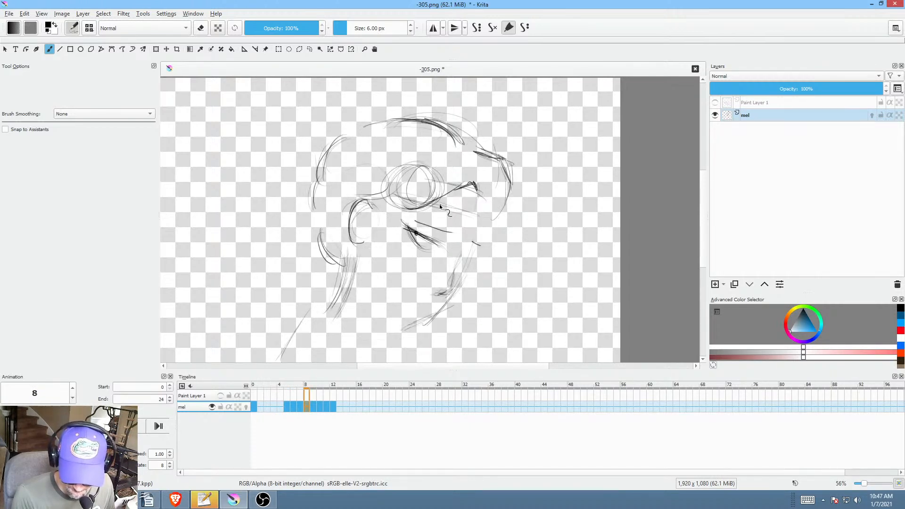
key(period)
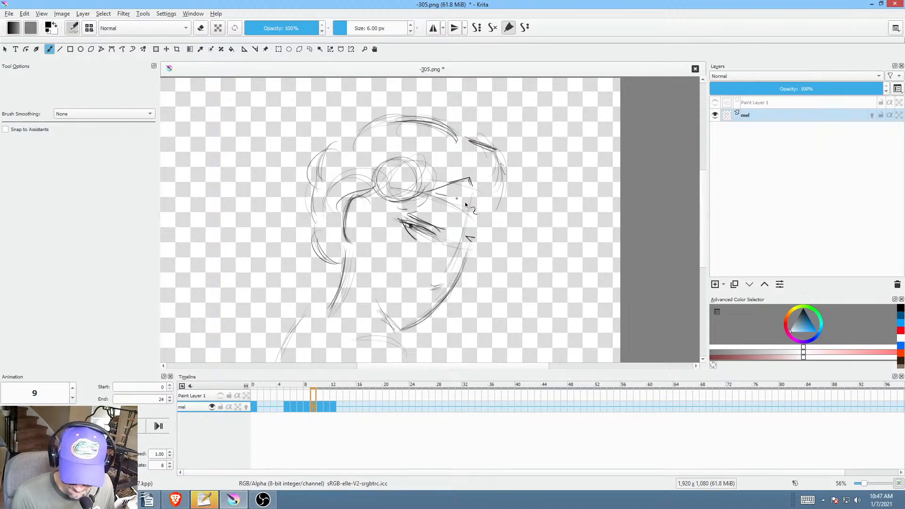
key(period)
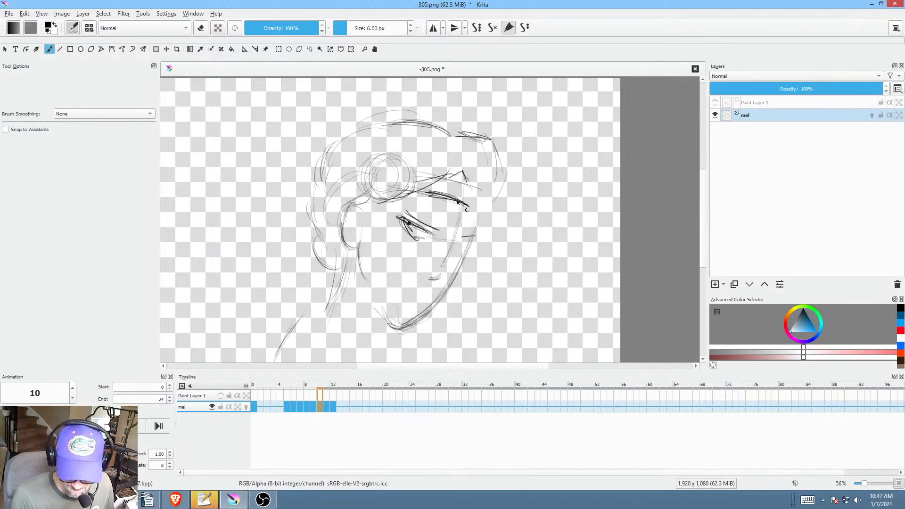
key(period)
key(comma)
key(period)
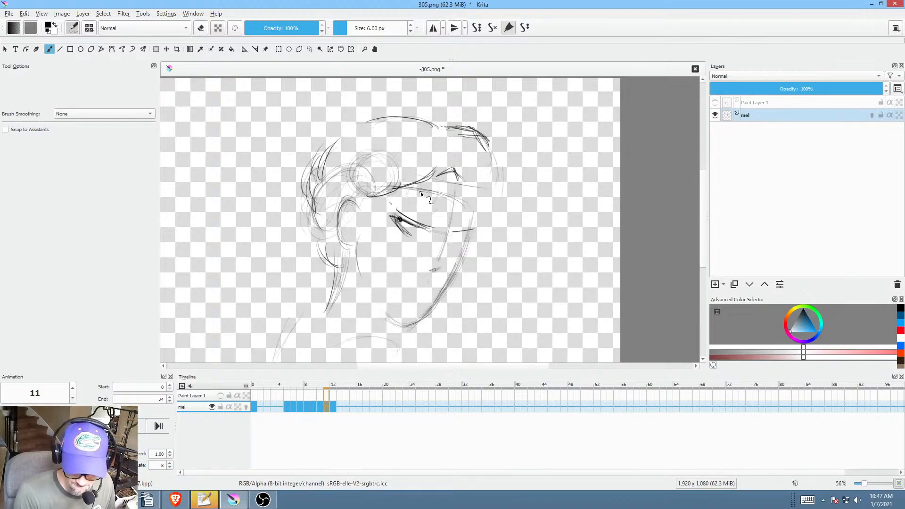
Step: Draw the lower and upper edges of the forehead band on frame 11, matching them to frame 12
drag(416, 194, 473, 203)
key(period)
key(comma)
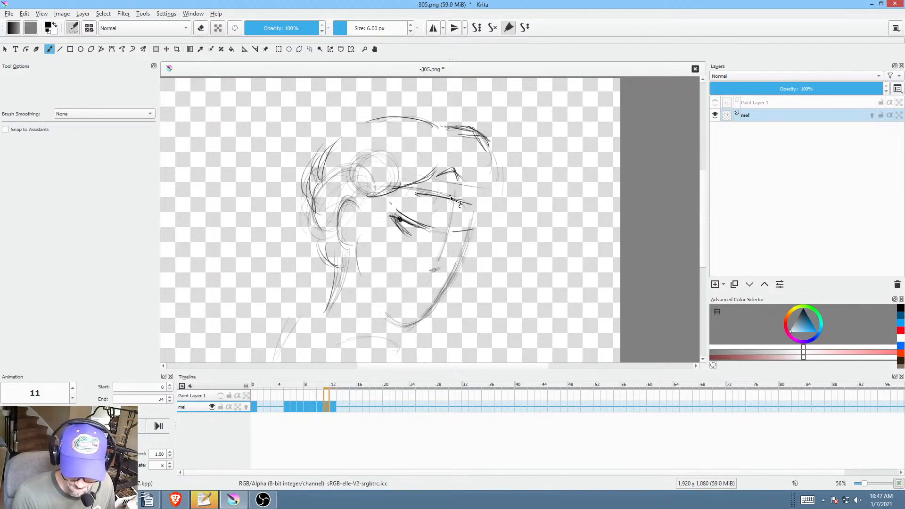
key(period)
key(comma)
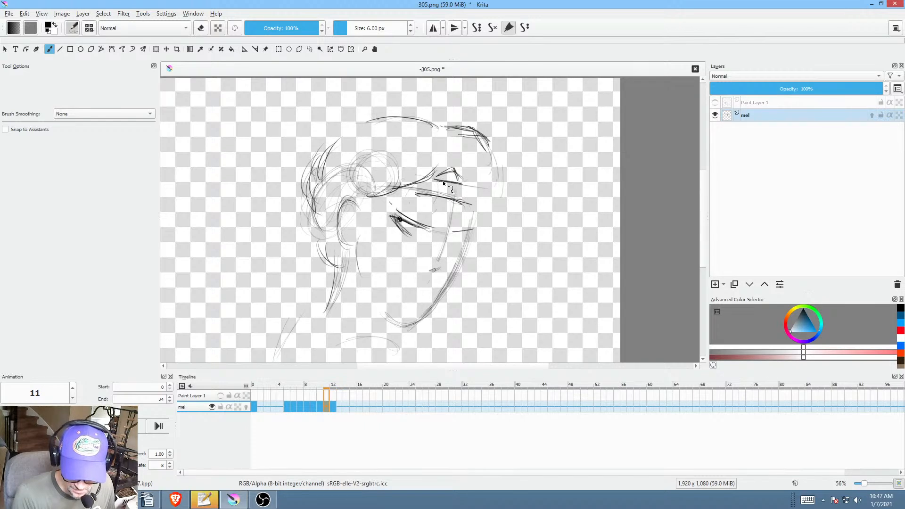
Step: Add the upper edge of the forehead band just below the hairline peak on frames 10 back to 5
key(comma)
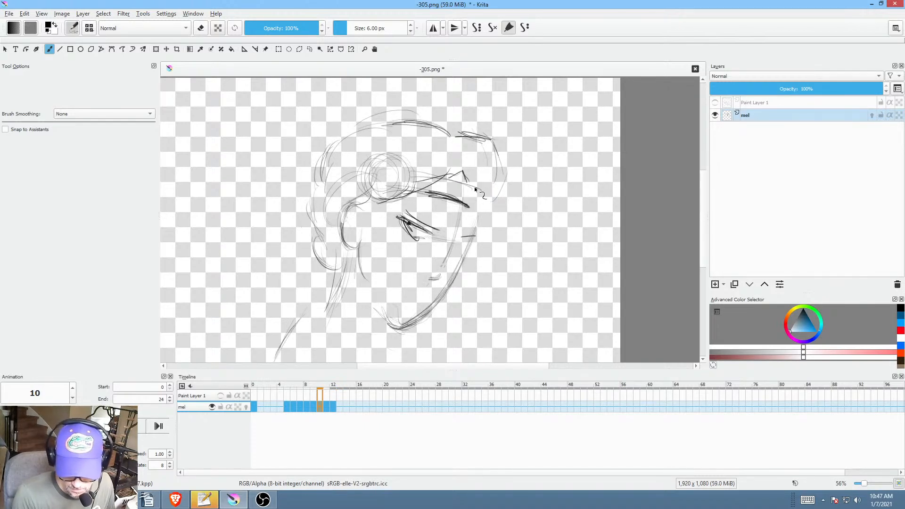
key(comma)
key(comma)
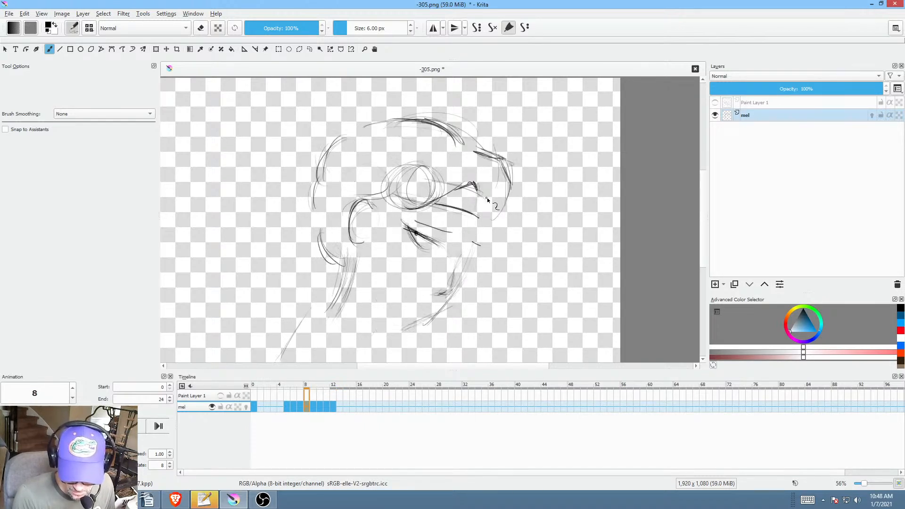
key(comma)
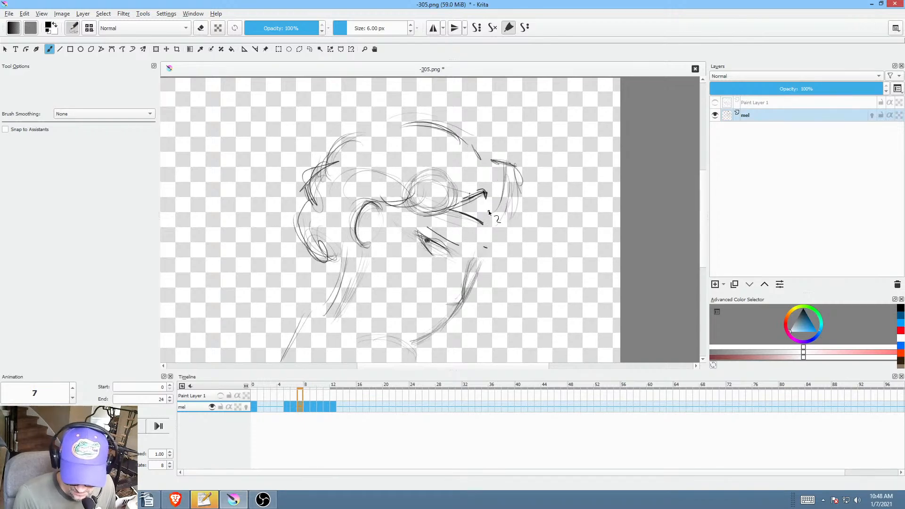
key(comma)
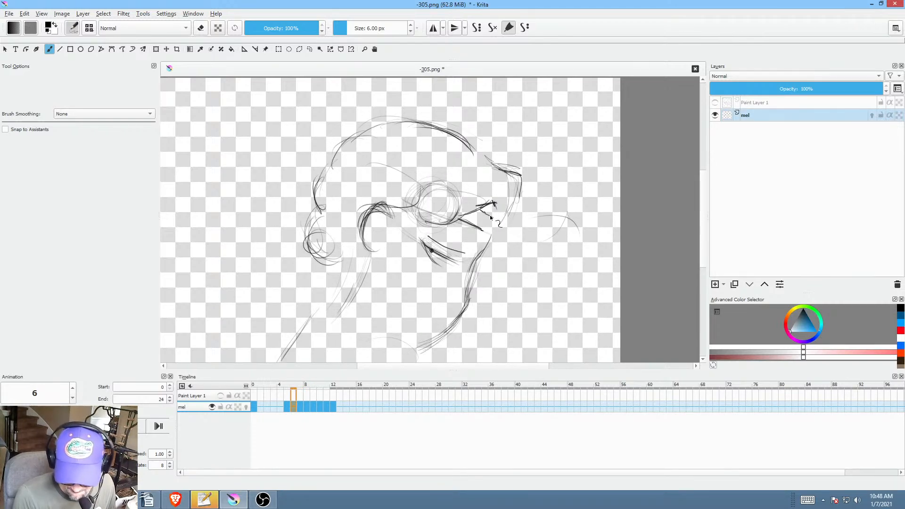
key(comma)
Step: Erase the upper part of the construction circle in the hair above the ear on frame 12, then restore the painting brush
key(period)
key(period)
key(period)
key(period)
key(period)
key(period)
key(period)
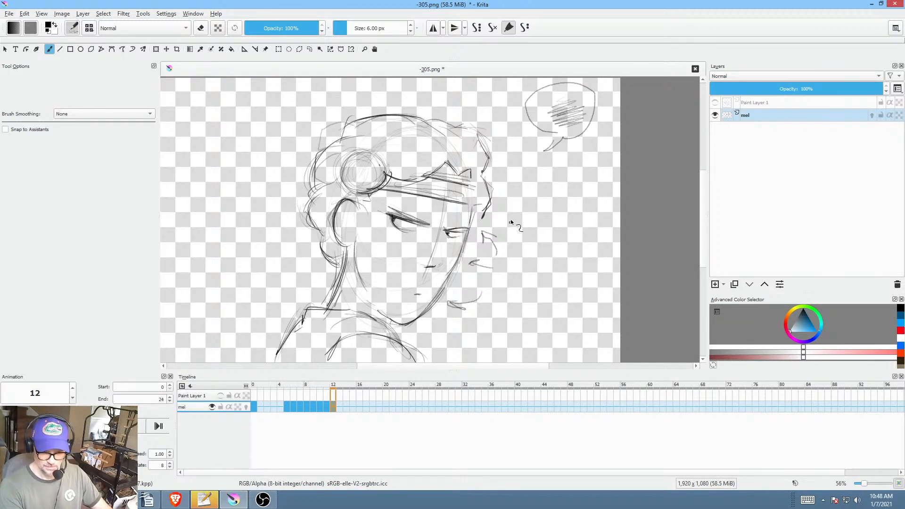
key(p)
key(e)
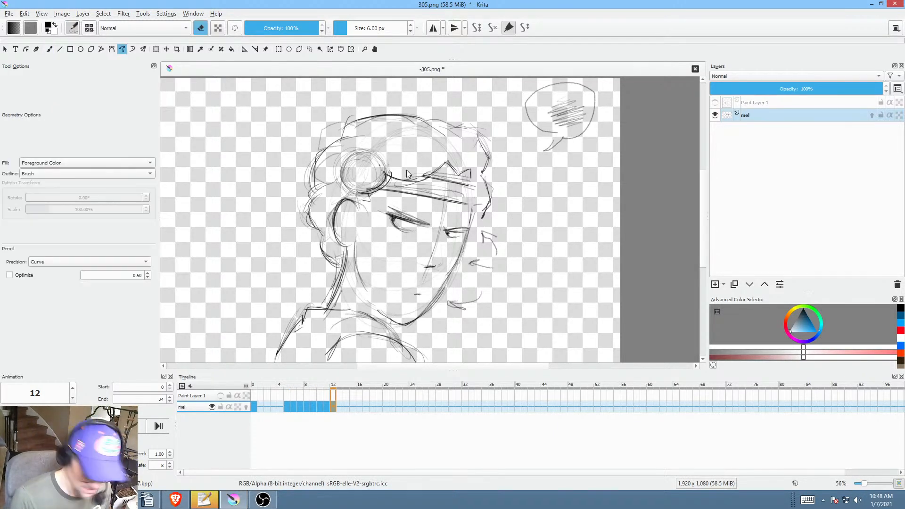
mouse_move(394, 146)
mouse_down()
mouse_move(339, 150)
mouse_move(388, 162)
mouse_up()
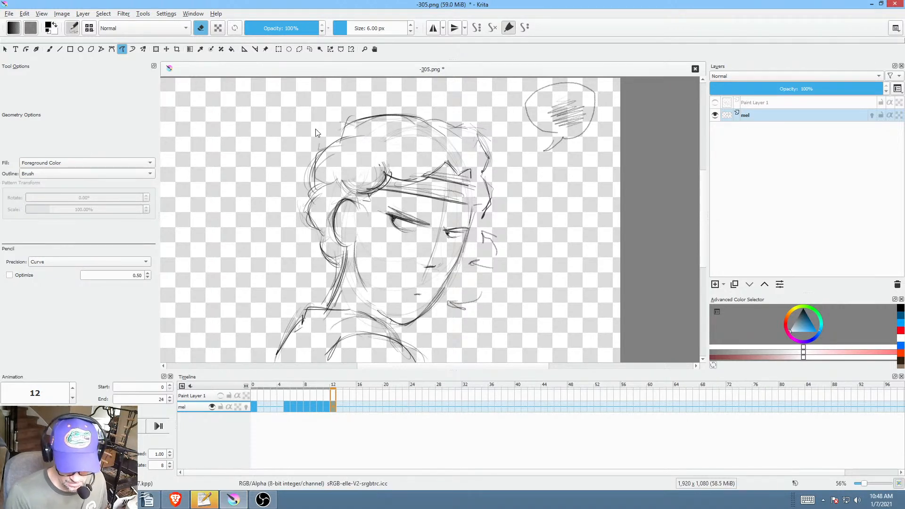
key(b)
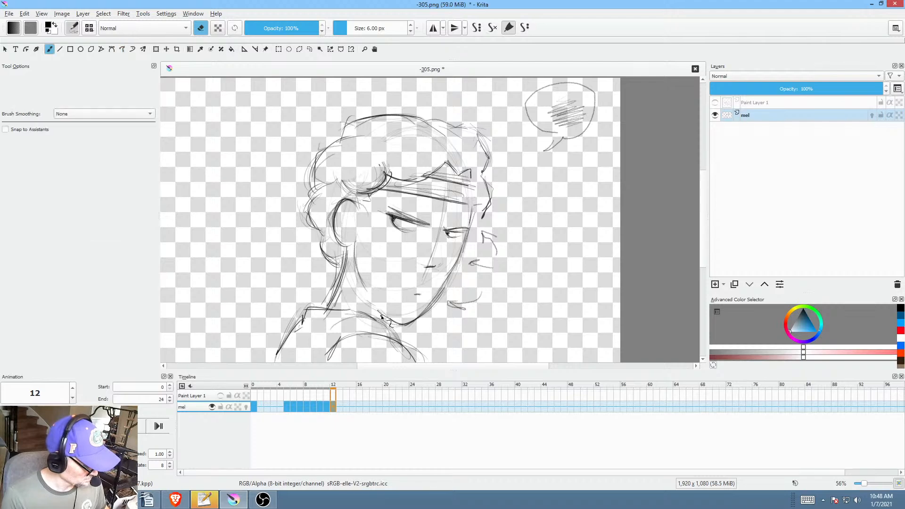
key(e)
Step: Using the neighbouring frames as reference, draw a short upright stroke at the rear of the hair crown on frame 11
key(Left)
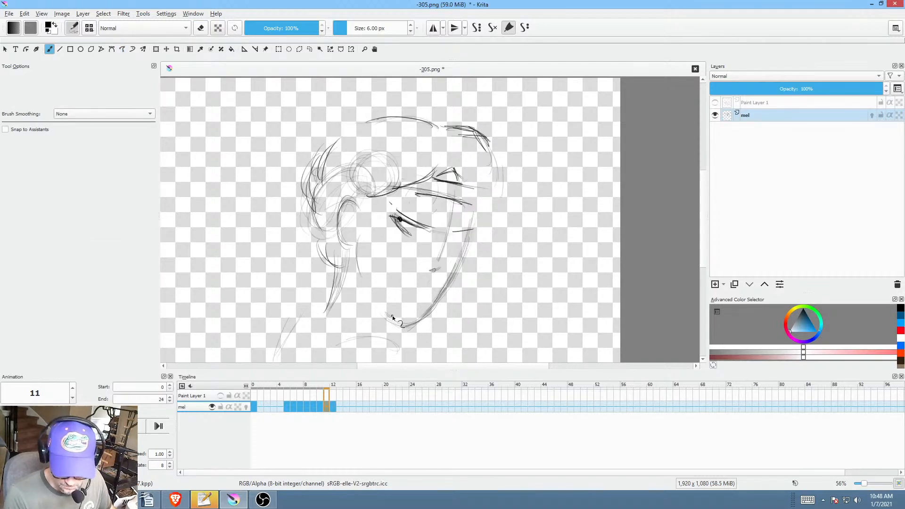
key(Right)
key(Left)
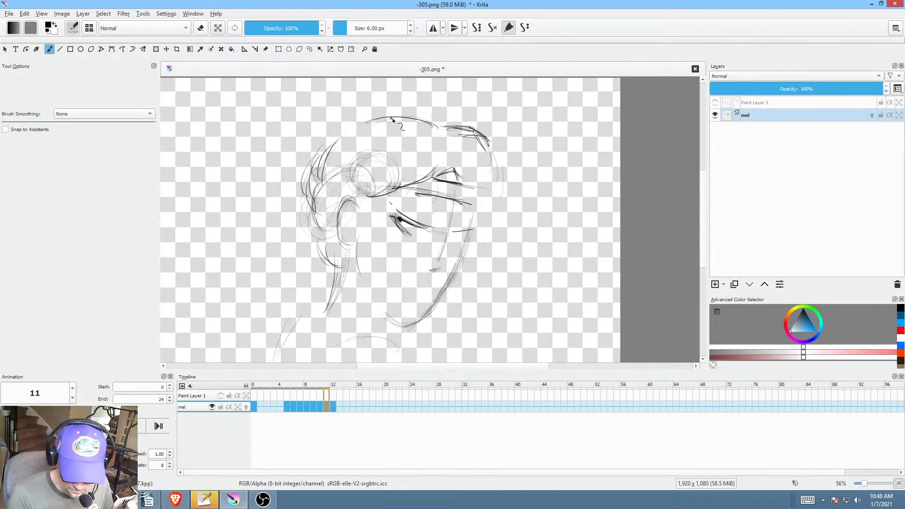
key(Left)
key(Right)
key(Right)
key(Left)
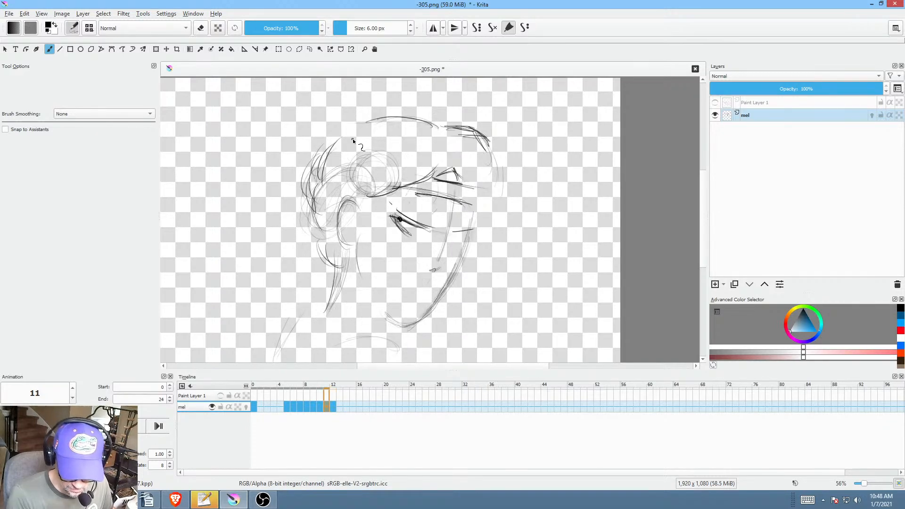
drag(344, 141, 344, 132)
Step: Extend the top hair contour on frame 11 backward into an angular corner, matching the crown on frame 12
key(Left)
key(Right)
key(Right)
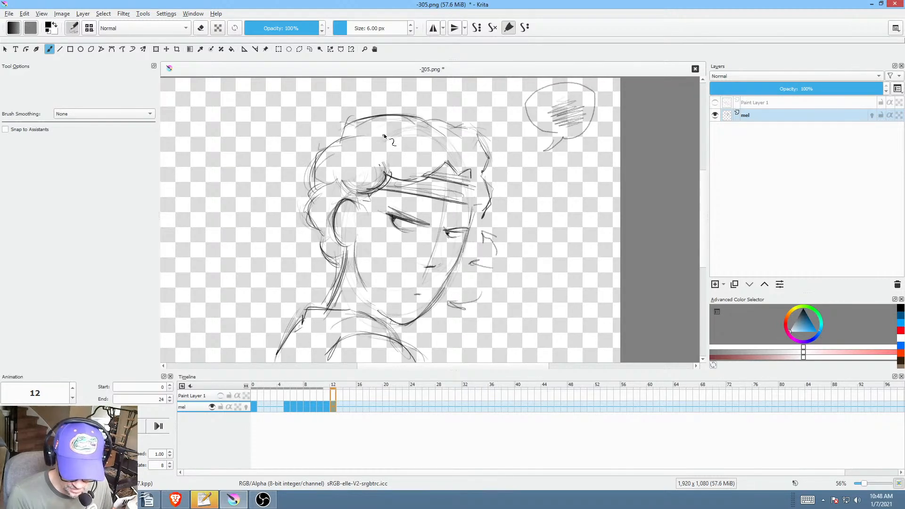
key(Left)
key(Left)
key(Right)
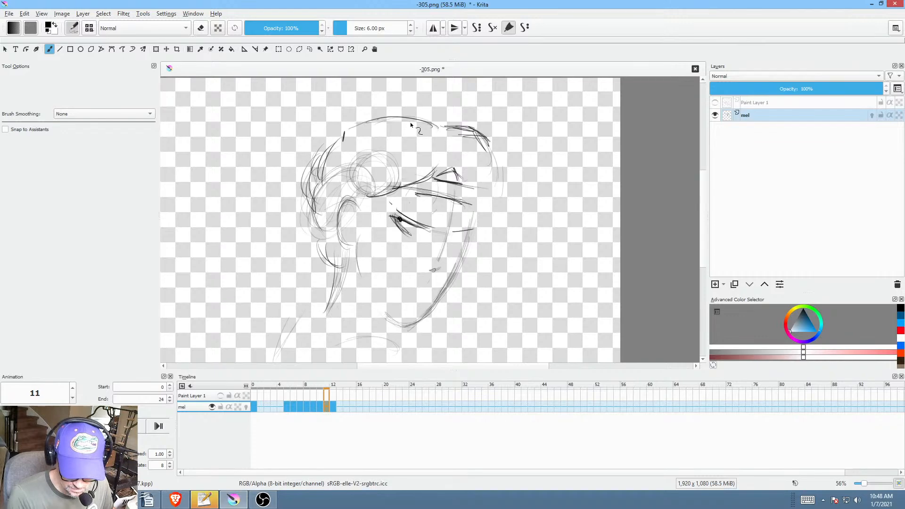
key(Right)
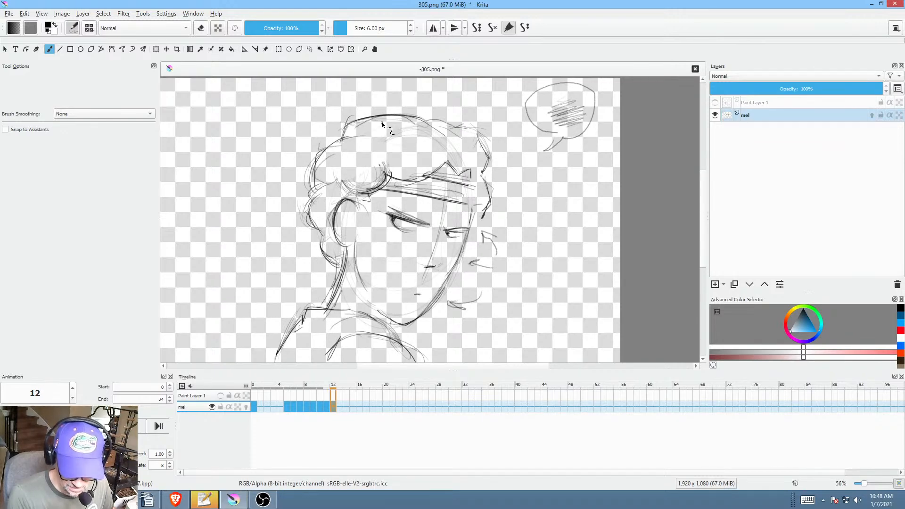
key(Left)
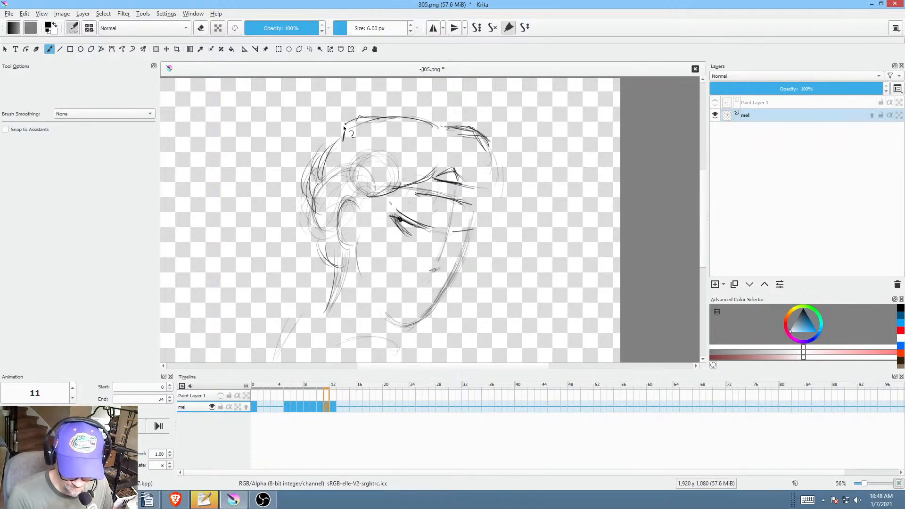
drag(352, 124, 342, 134)
Step: Sketch the same angular rear corner of the hair crown on frames 10, 9 and 8
key(Left)
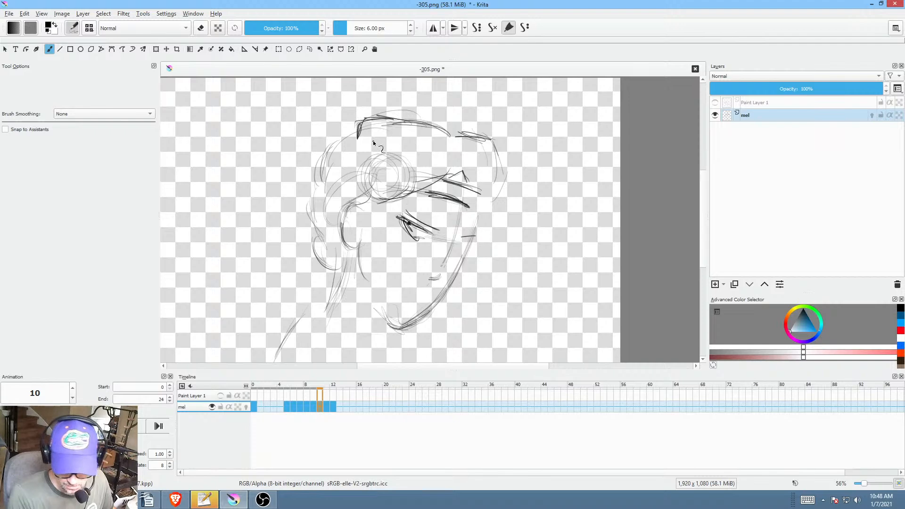
key(Left)
key(space)
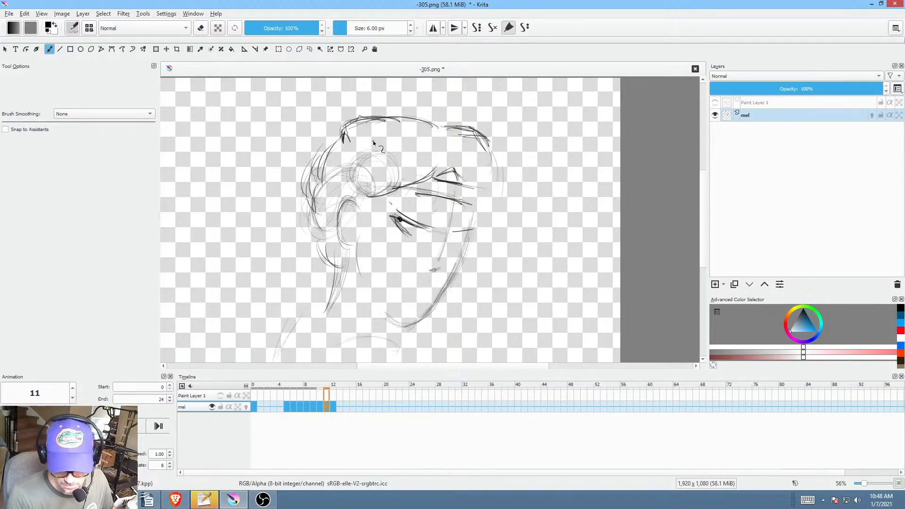
key(space)
drag(376, 118, 364, 139)
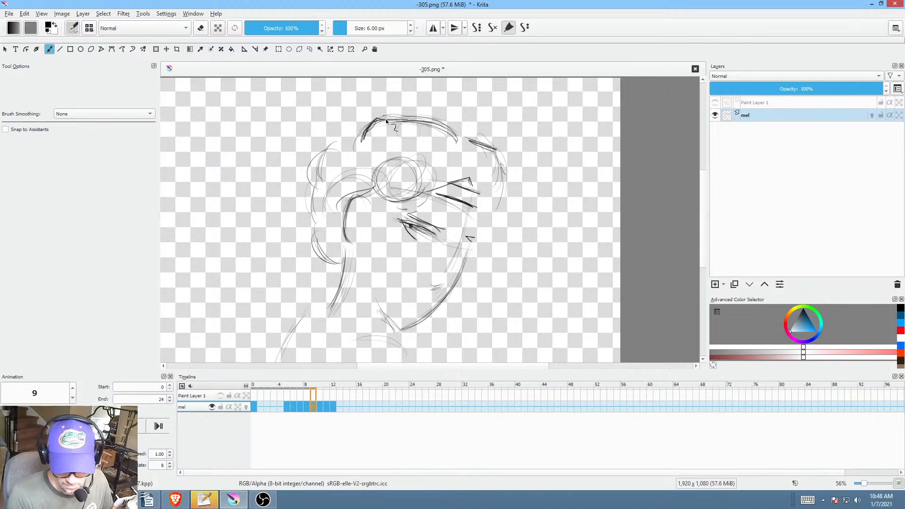
key(Left)
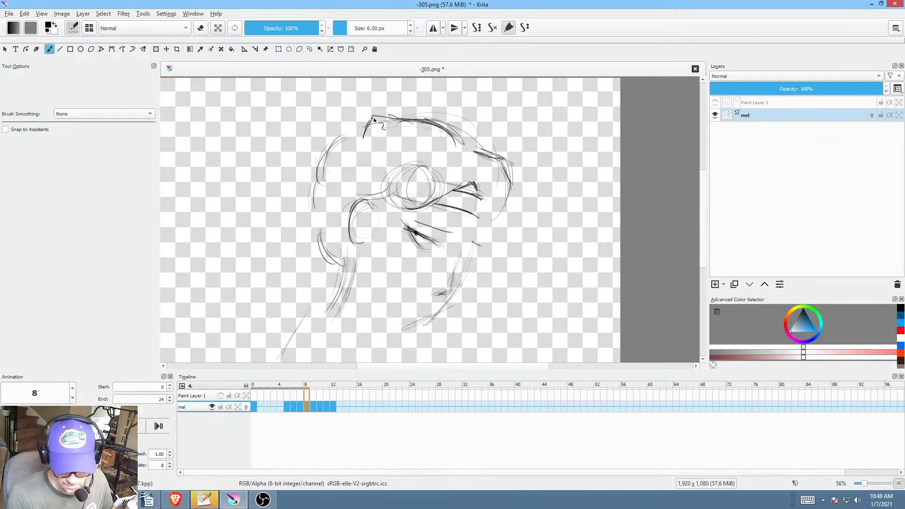
mouse_move(372, 117)
mouse_down()
mouse_move(403, 123)
mouse_move(369, 139)
mouse_up()
Step: Flip back and forth through the head-turn frames to examine how the hair crown's rear corner moves
key(Left)
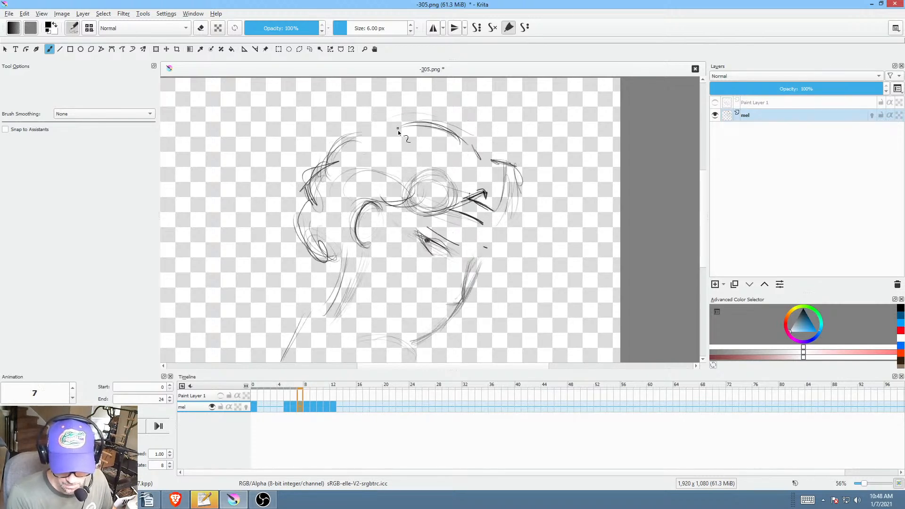
key(Right)
key(Left)
key(Left)
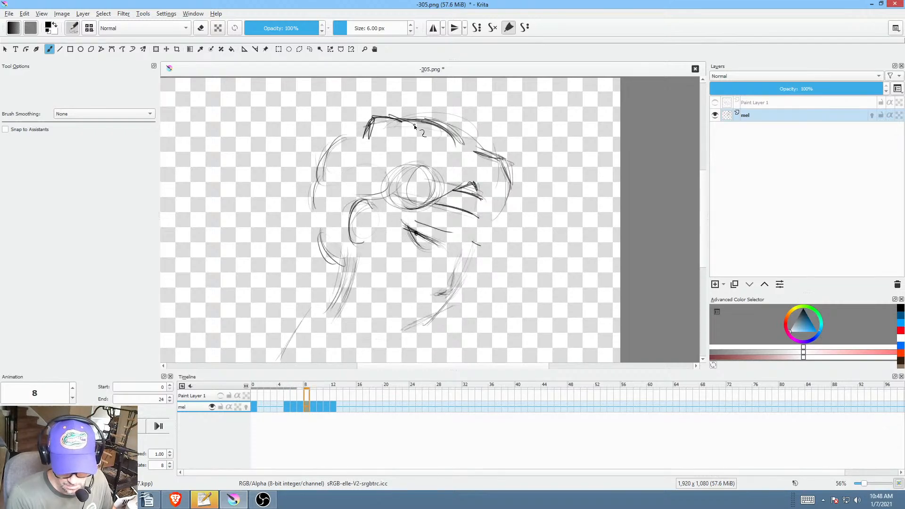
key(Right)
key(Left)
key(Right)
key(Right)
key(Right)
key(Right)
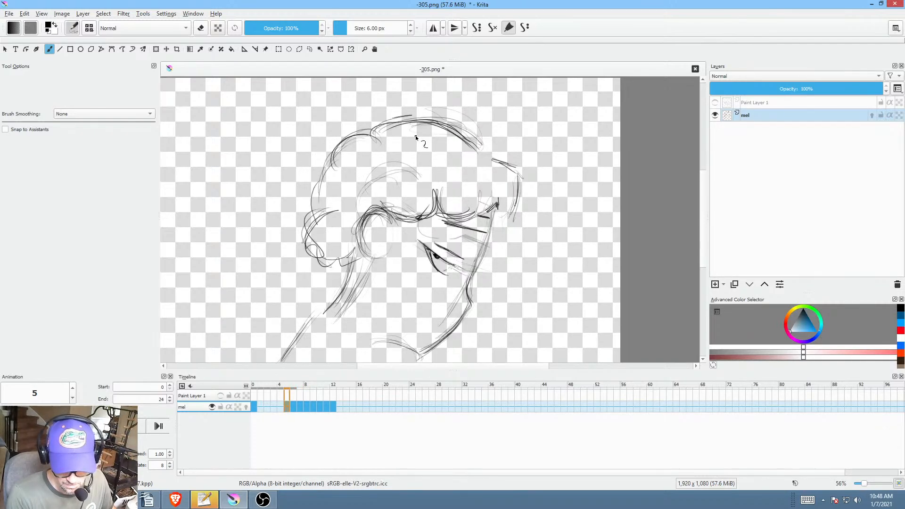
key(Right)
key(Right)
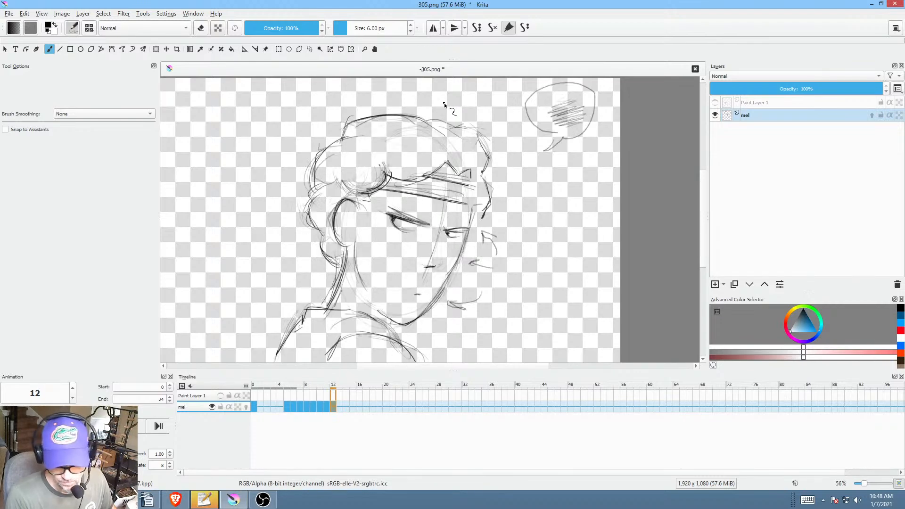
key(Left)
key(Left)
key(Left)
key(Left)
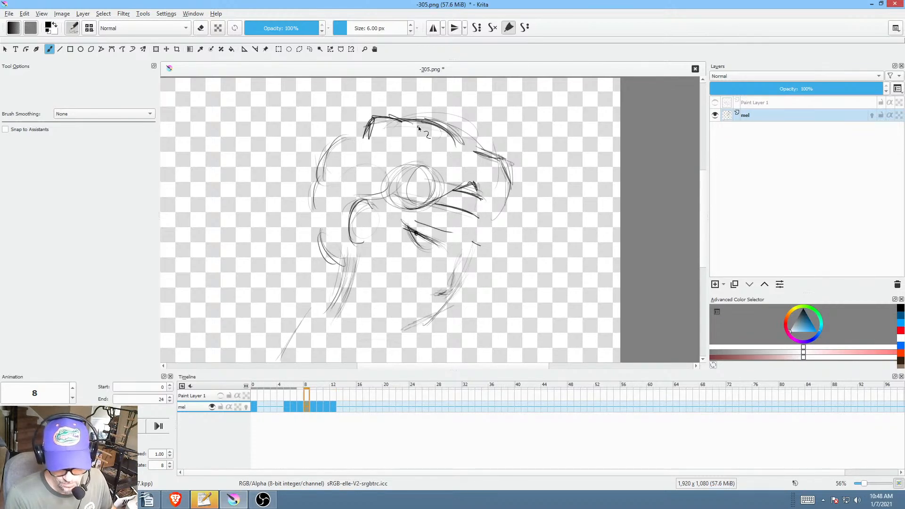
key(Left)
key(Right)
key(Right)
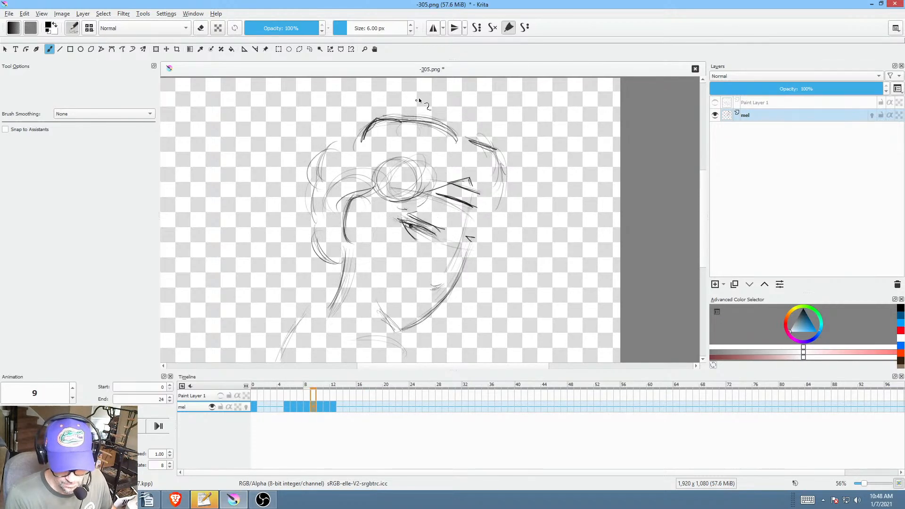
Step: Compare the hair crown across the neighbouring frames and erase its angular rear corner on frame 10
key(Left)
key(Left)
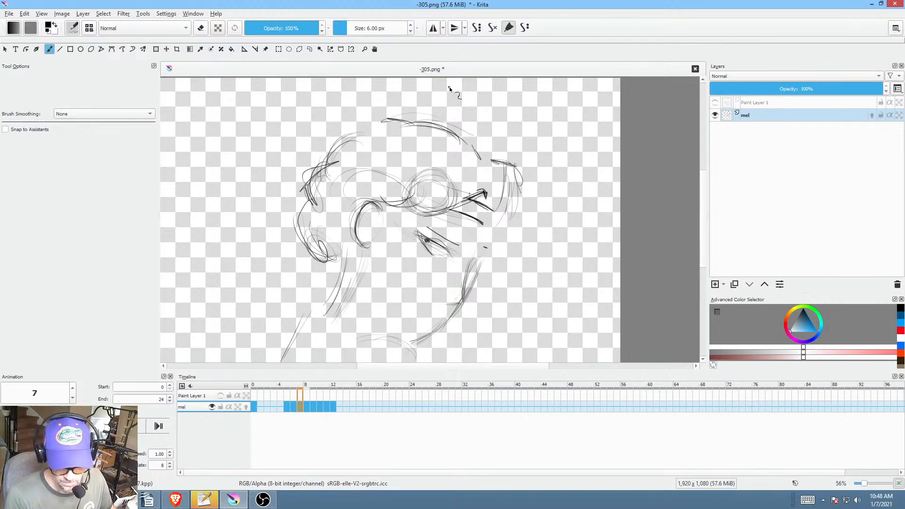
key(Right)
key(Right)
key(Right)
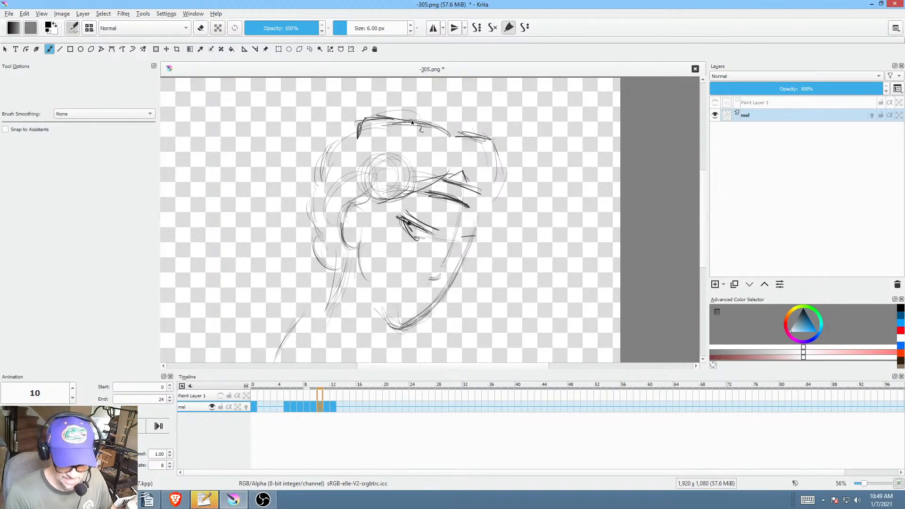
key(Right)
key(Left)
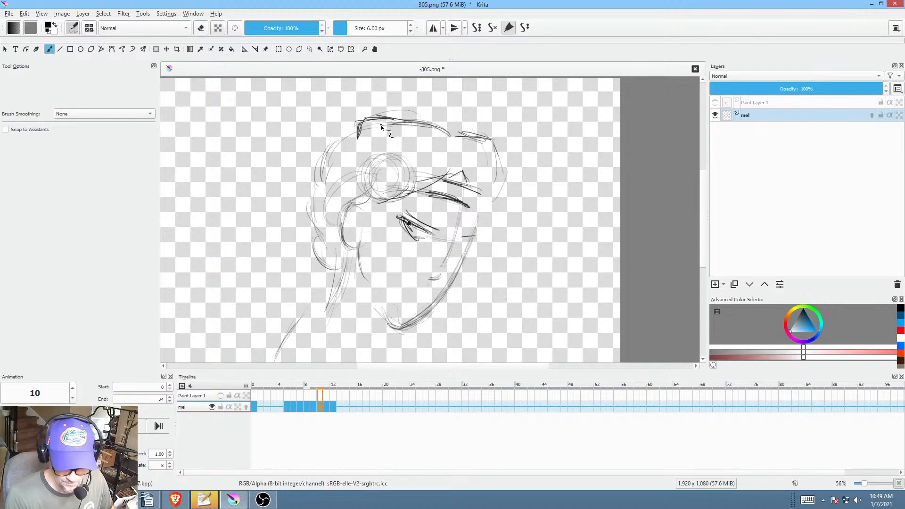
key(p)
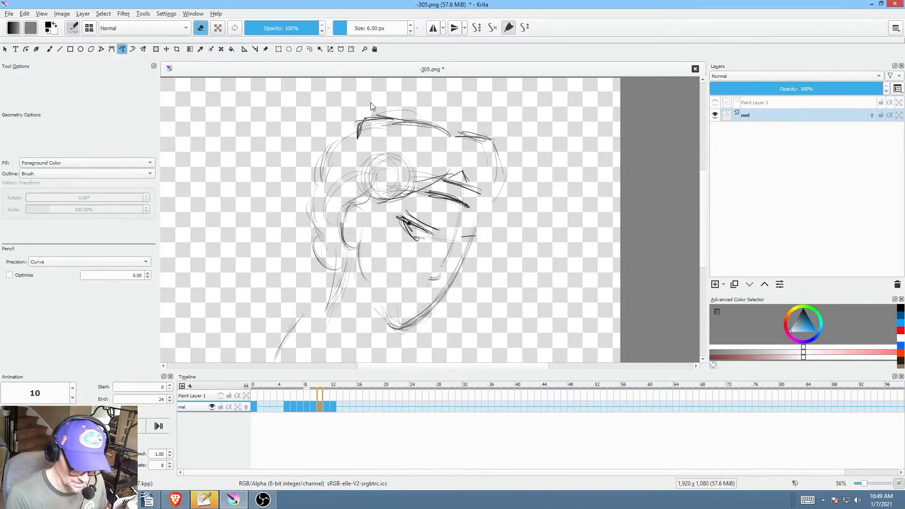
key(e)
drag(370, 103, 378, 100)
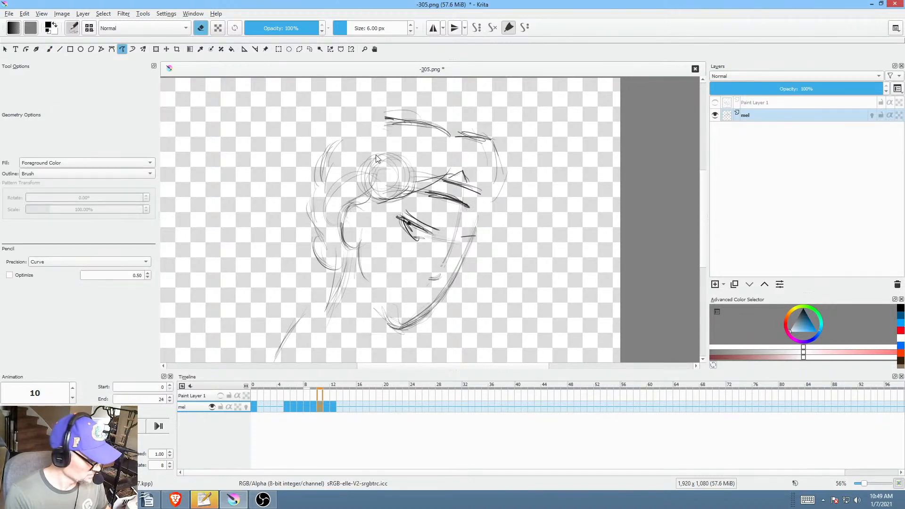
Step: Redraw the crown's rear corner farther back on frame 10, using frames 11 and 12 as reference, and erase the corner on frame 9
key(b)
key(Right)
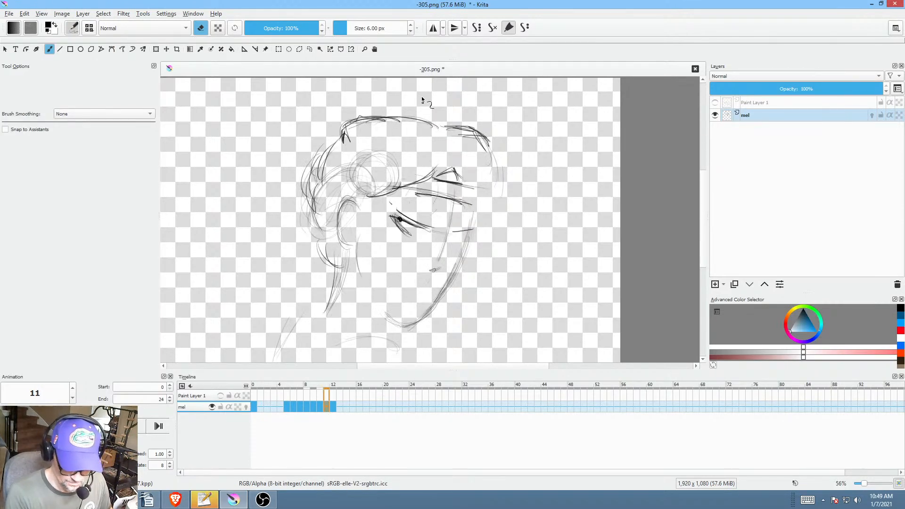
key(Left)
key(Right)
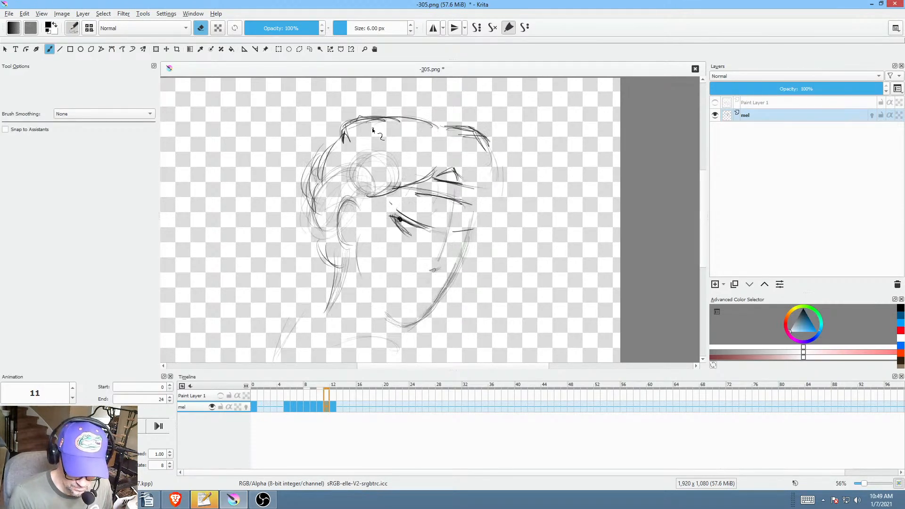
key(Right)
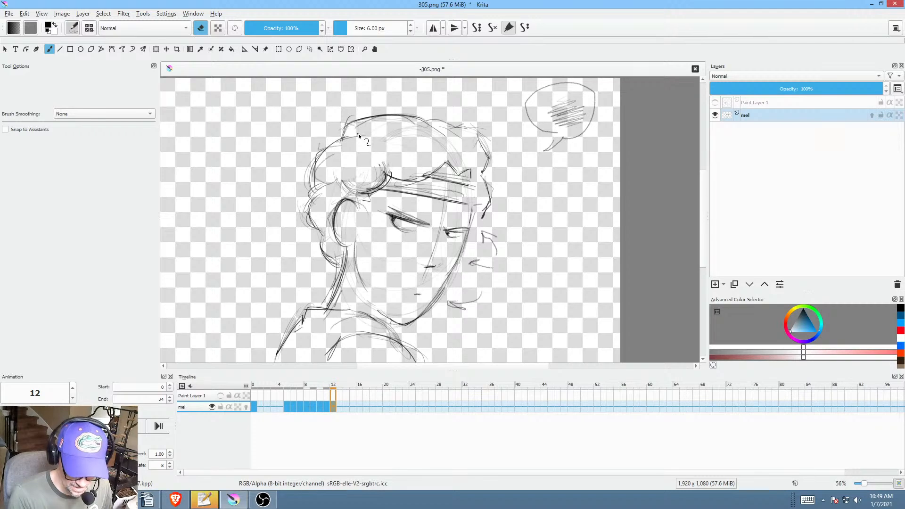
key(Left)
key(Left)
key(Left)
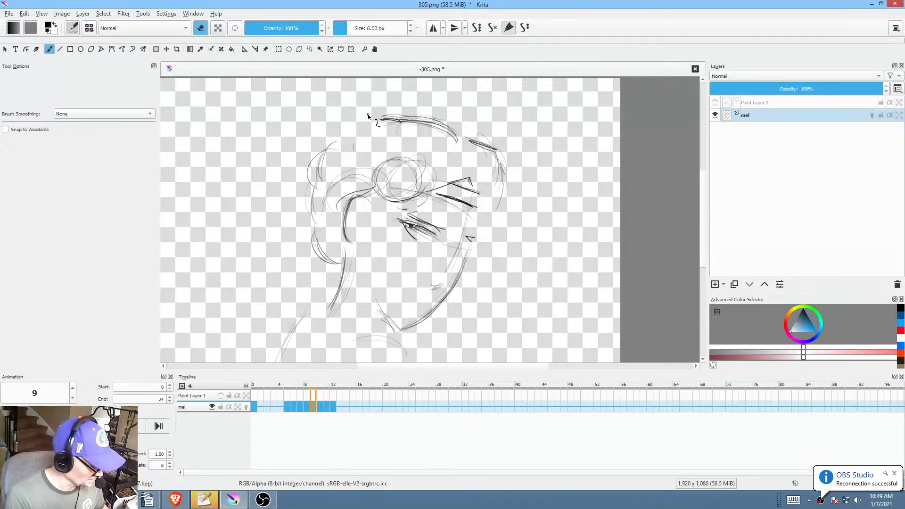
Step: Sketch a new rear corner for the hair crown on frame 9, following the corner on frame 10
key(Right)
key(Left)
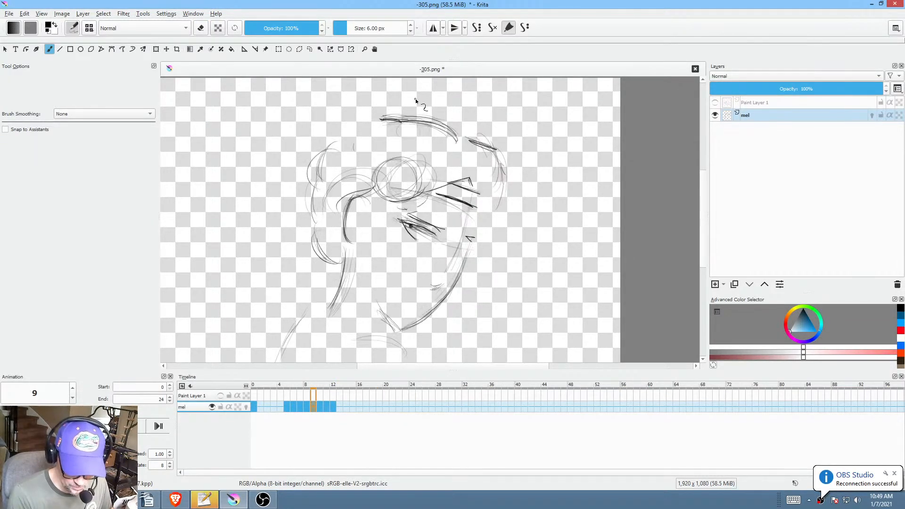
key(Right)
key(Left)
key(Right)
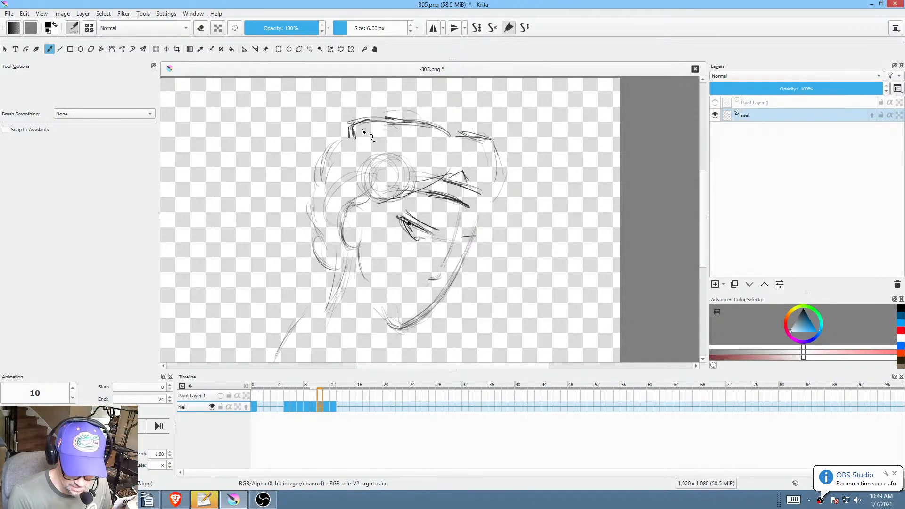
key(Left)
drag(362, 127, 361, 135)
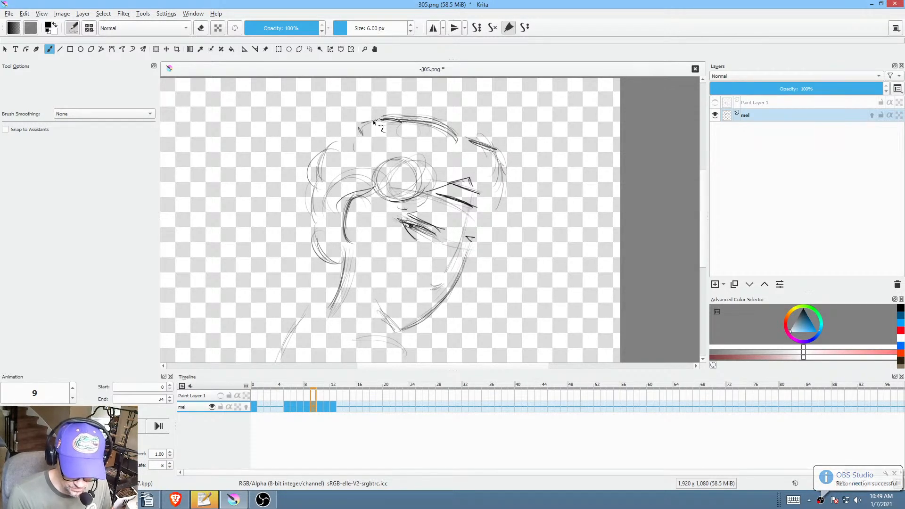
key(Right)
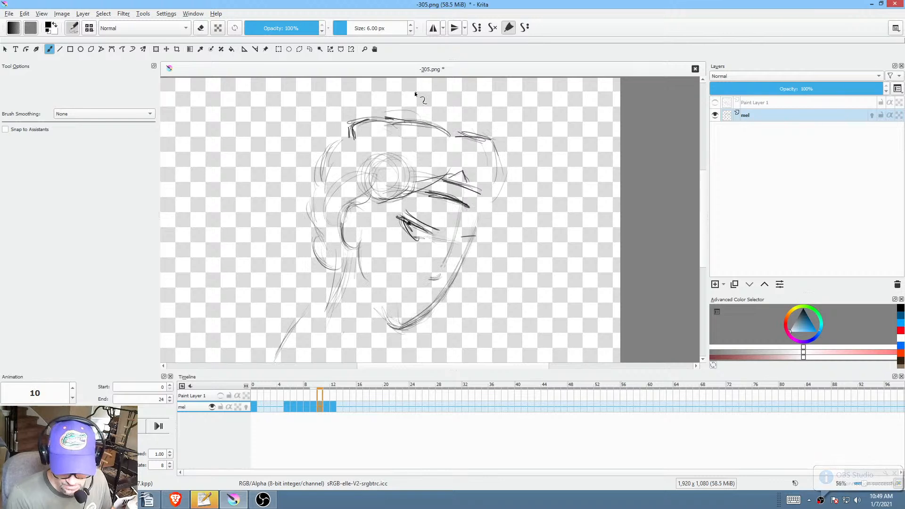
Step: Erase the angular rear corner of the hair crown on frame 8
key(Left)
key(Left)
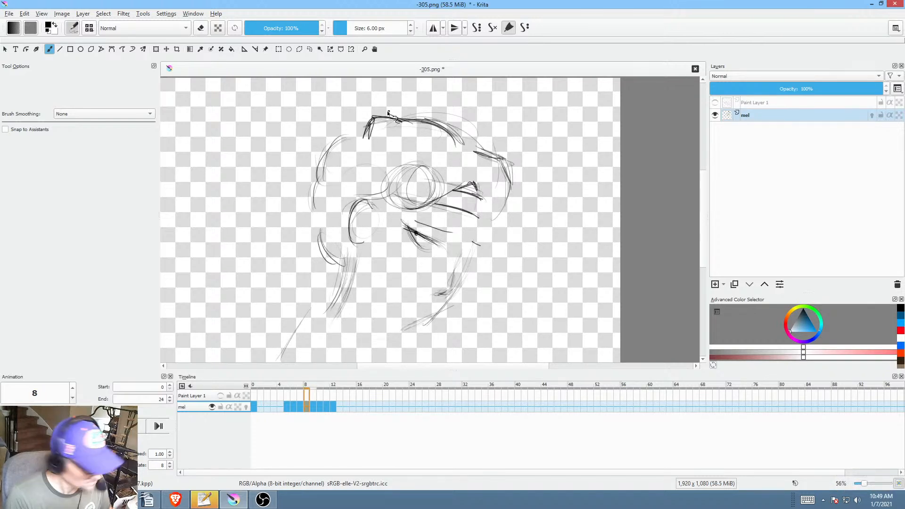
key(p)
key(e)
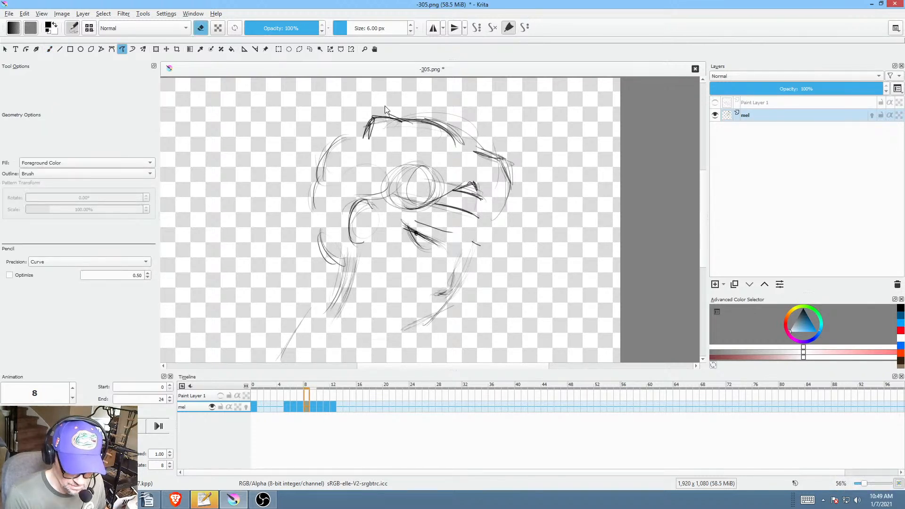
drag(385, 106, 386, 114)
Step: Using the earlier frames as reference, erase the faint hair contour behind the crown on frame 7 and sketch an angular rear corner there
key(Left)
key(Left)
key(Left)
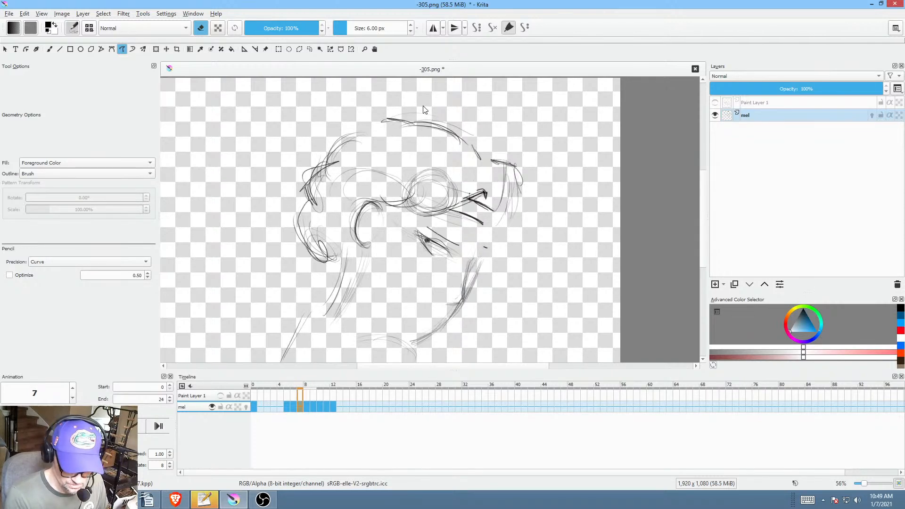
key(Left)
key(Left)
key(Left)
key(Left)
key(Left)
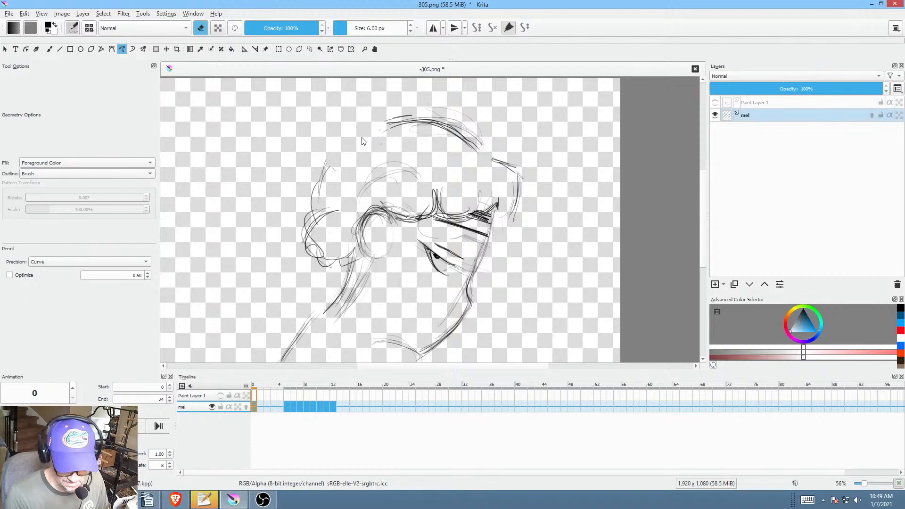
key(space)
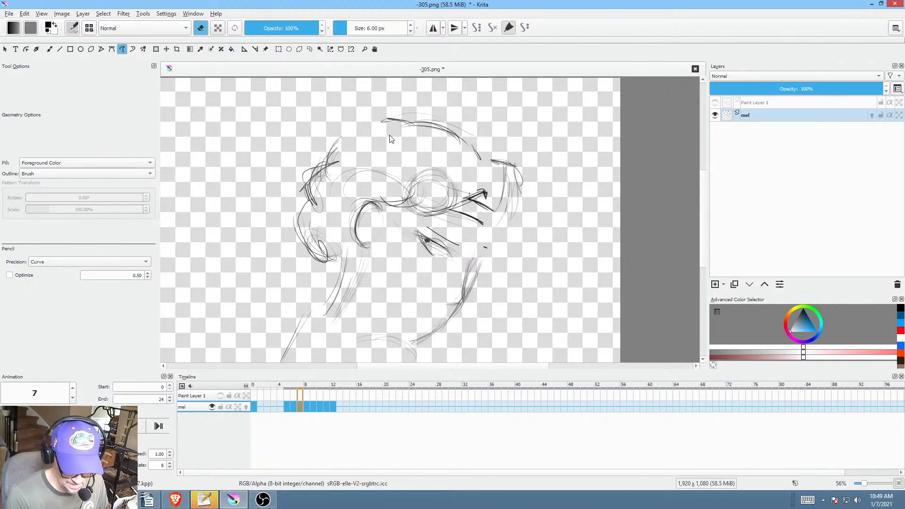
key(b)
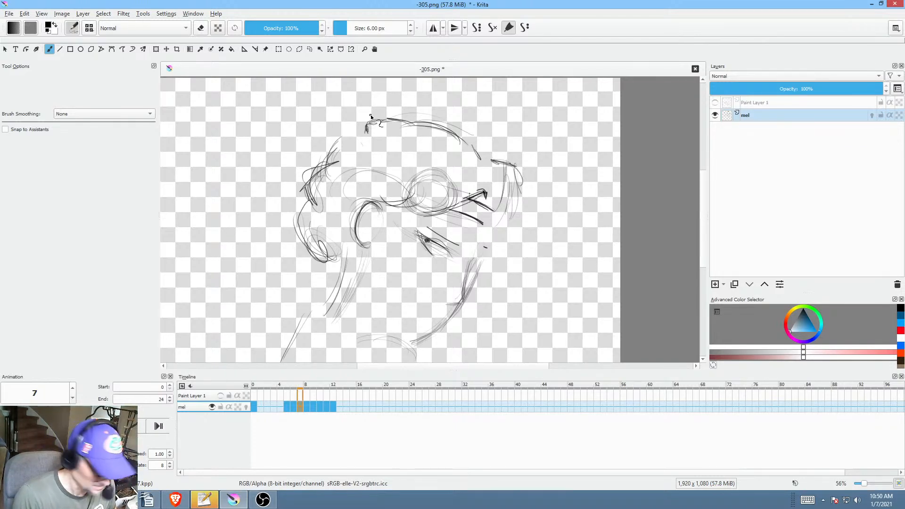
key(space)
key(space)
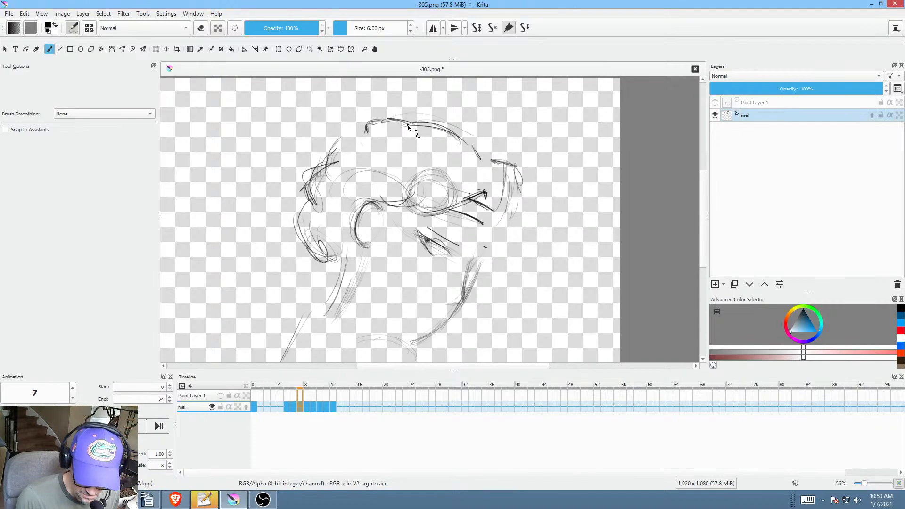
Step: Redraw the crown's rear corner on frame 8 and add a short upright stroke at the crown's rear on frame 6
key(Left)
key(Right)
key(Right)
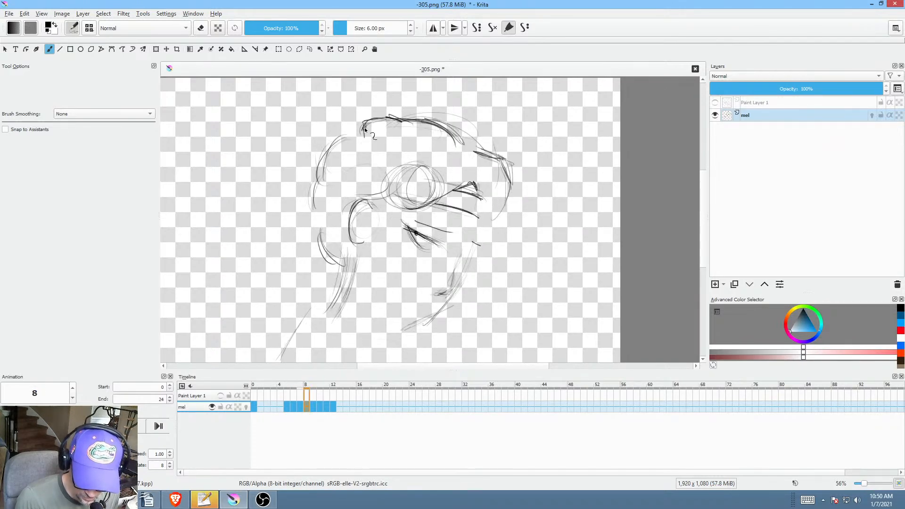
key(Left)
key(Left)
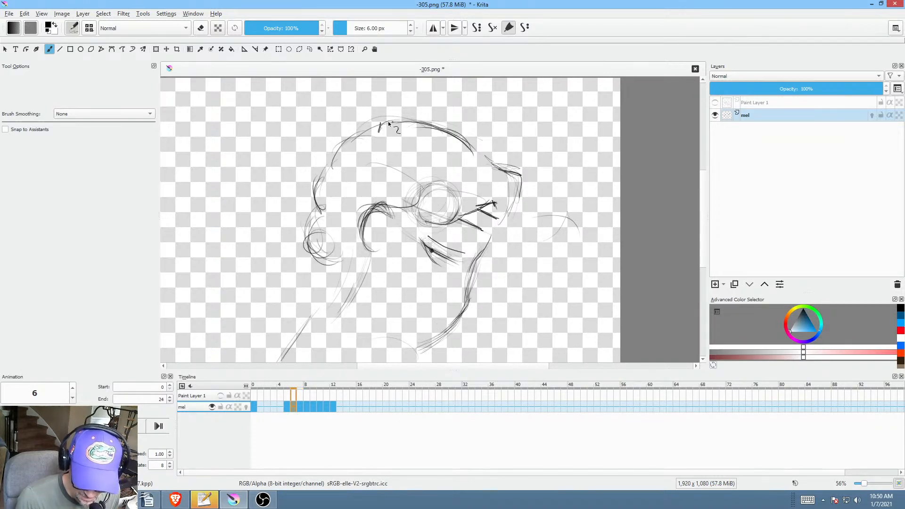
drag(388, 121, 381, 134)
key(Left)
key(Right)
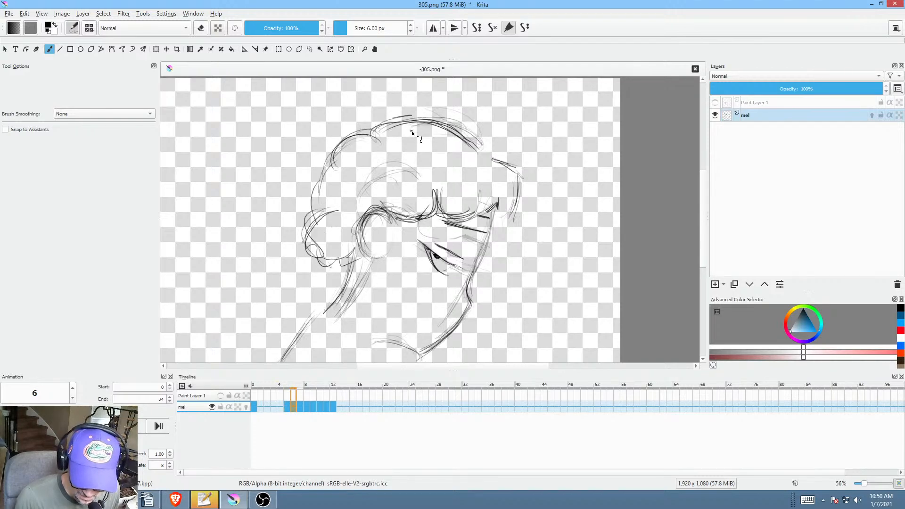
Step: Erase the top and rear hair contour on frame 5, keeping the short strokes near the front of the crown
key(Left)
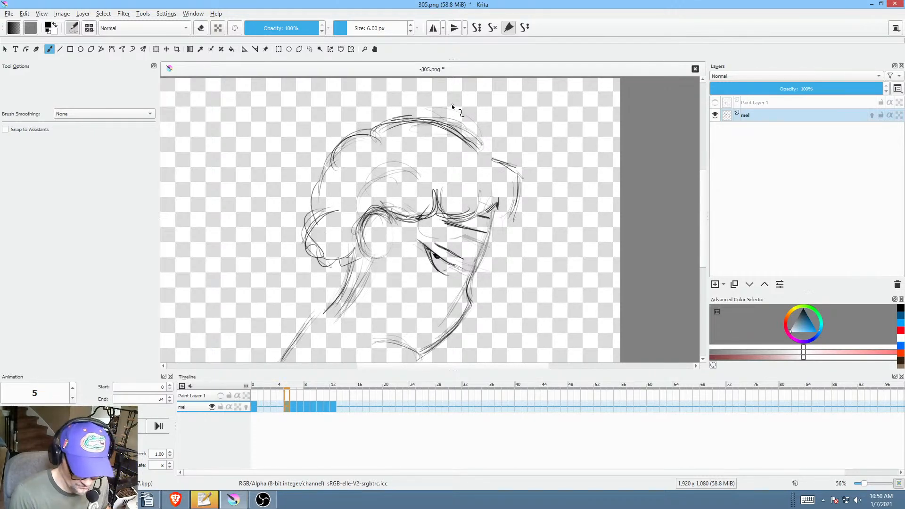
key(p)
key(e)
drag(443, 109, 459, 127)
mouse_move(417, 115)
mouse_down()
mouse_move(367, 118)
mouse_move(382, 107)
mouse_up()
drag(459, 116, 472, 101)
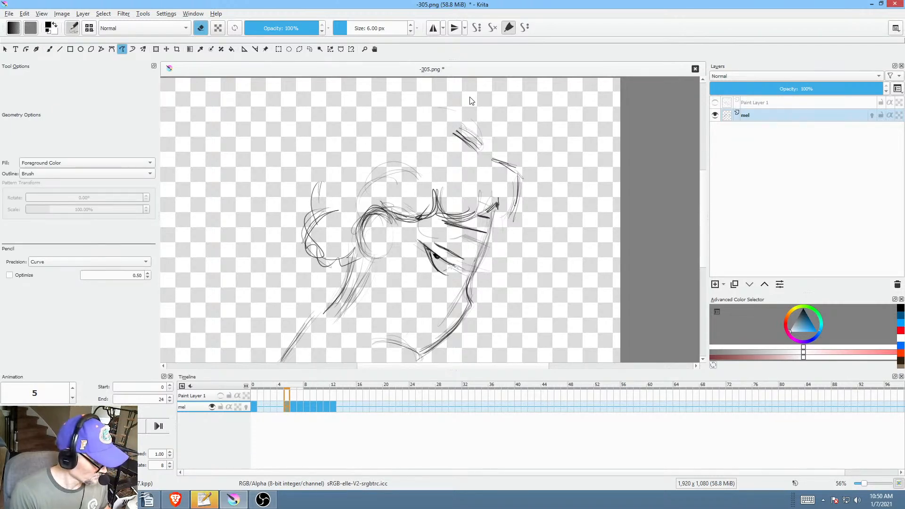
key(e)
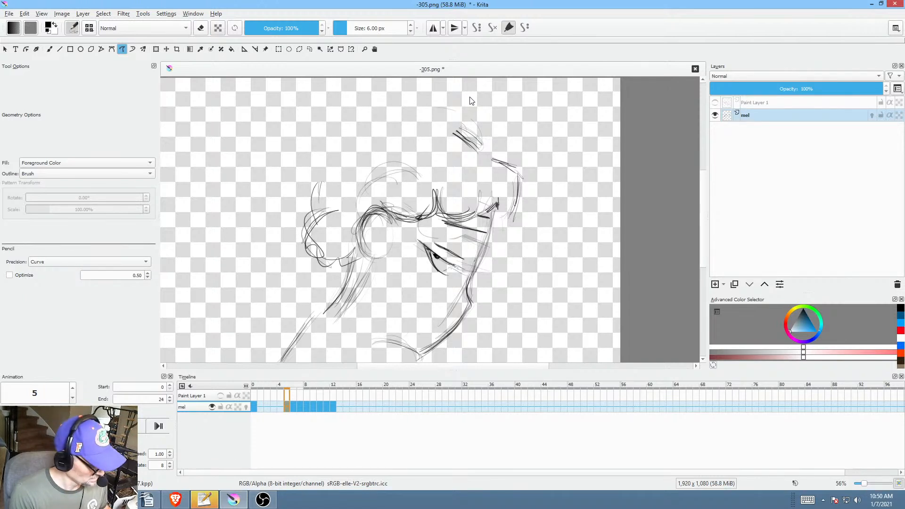
Step: Reinforce the crown's rear corner on frame 6 with extra short strokes joining the top contour, checking it against the neighbouring frames
key(b)
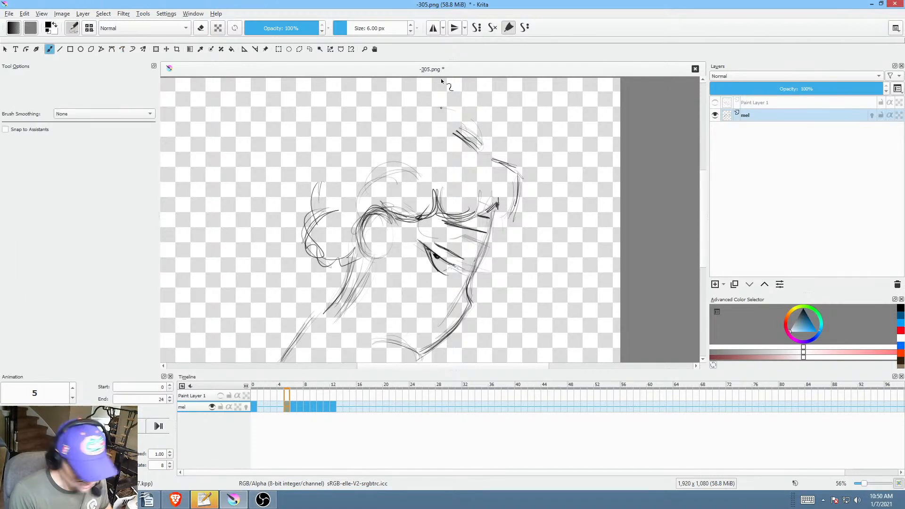
key(Left)
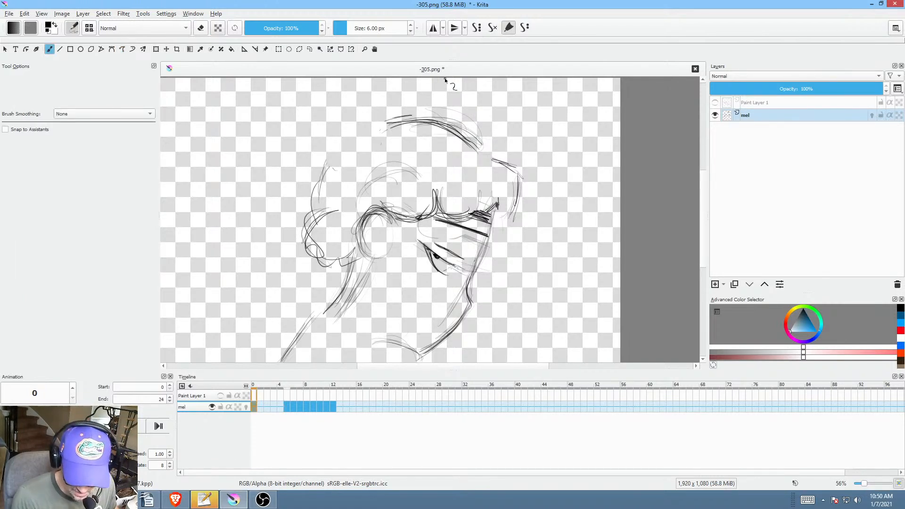
key(Right)
key(Right)
key(Right)
key(Left)
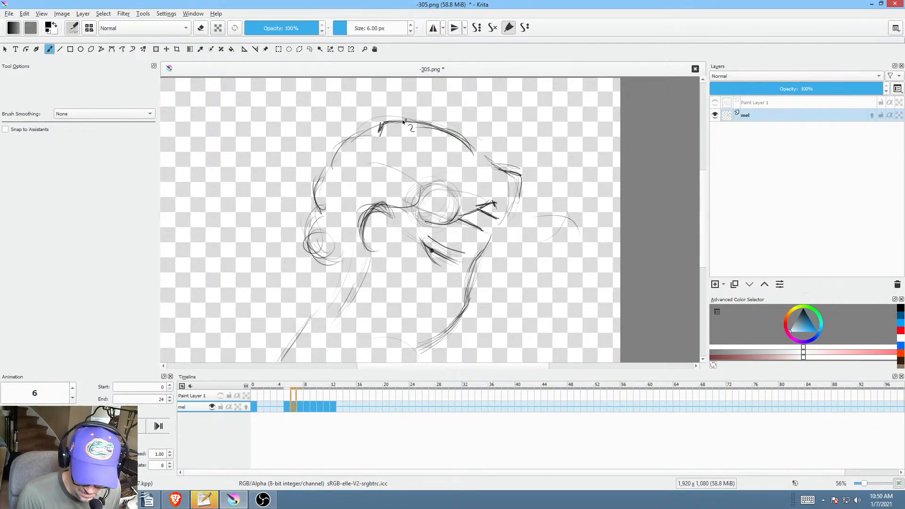
key(Right)
key(Left)
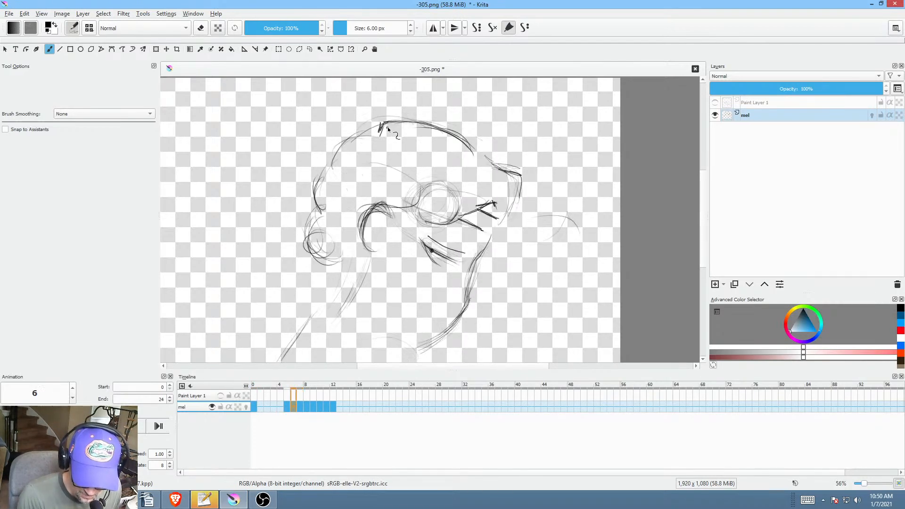
Step: Draw short slanted strokes marking the rear corner of the hair crown on frame 5, using frames 0 and 6 as reference
key(Left)
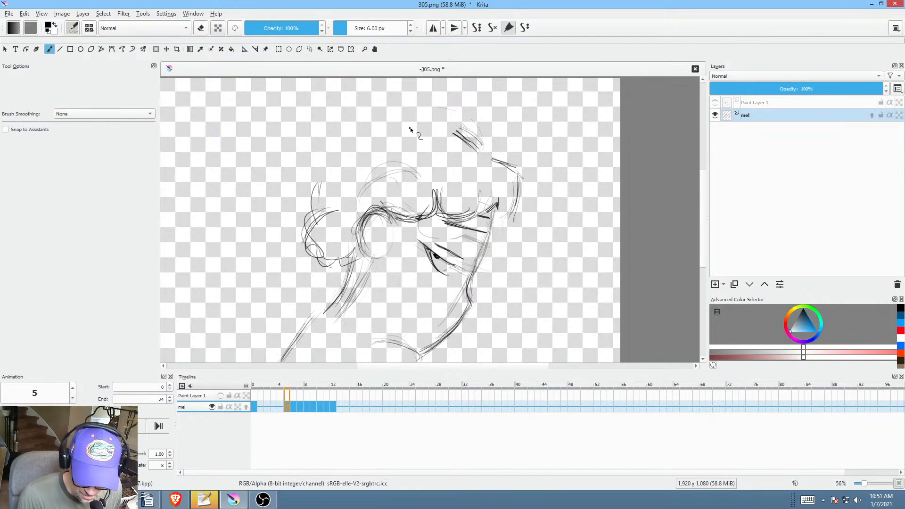
key(Right)
key(Left)
key(Right)
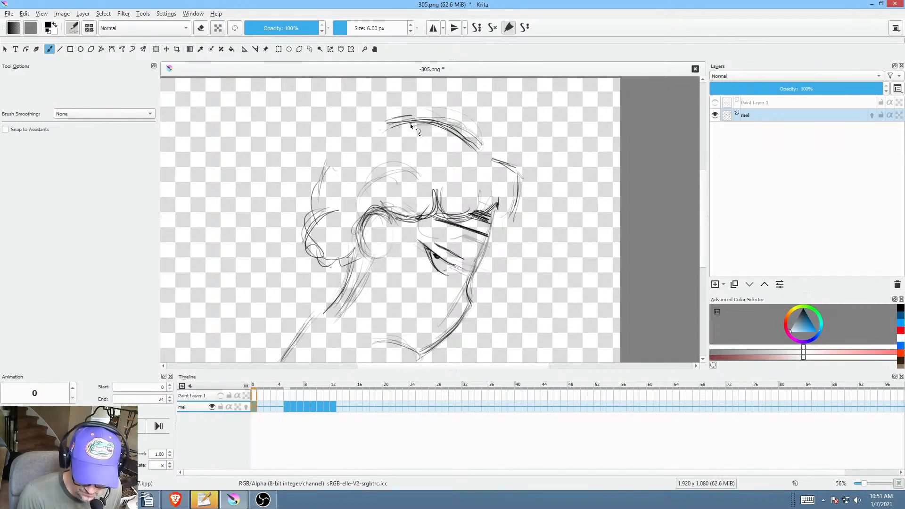
key(Left)
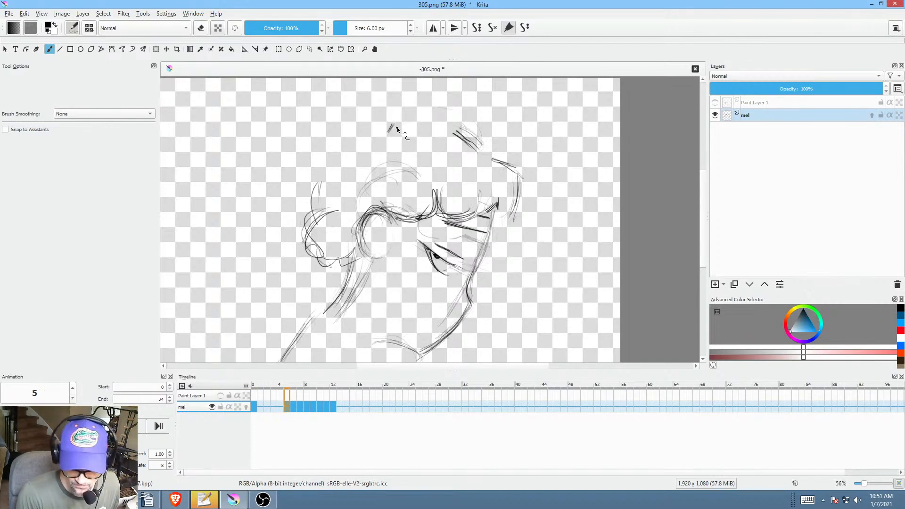
key(Right)
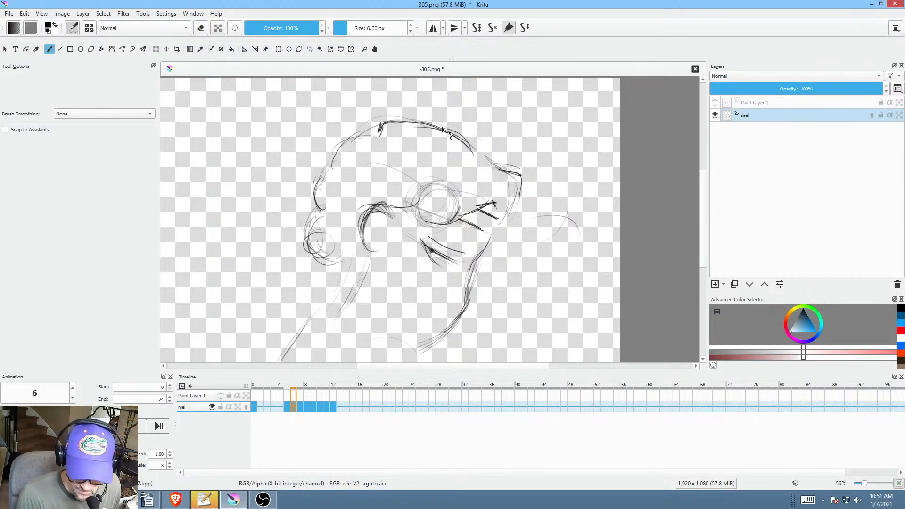
key(Right)
key(Left)
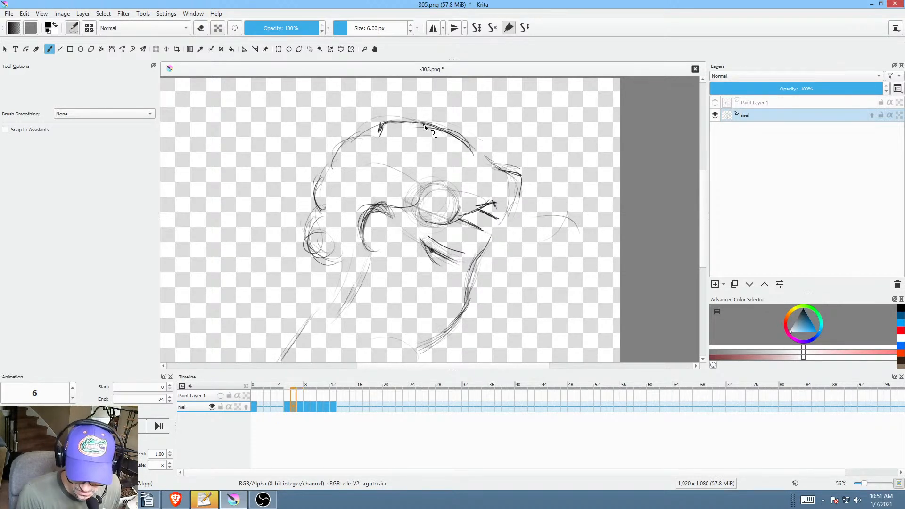
Step: Draw the crown's angular rear corner on frame 0, using frame 5 as reference
key(Left)
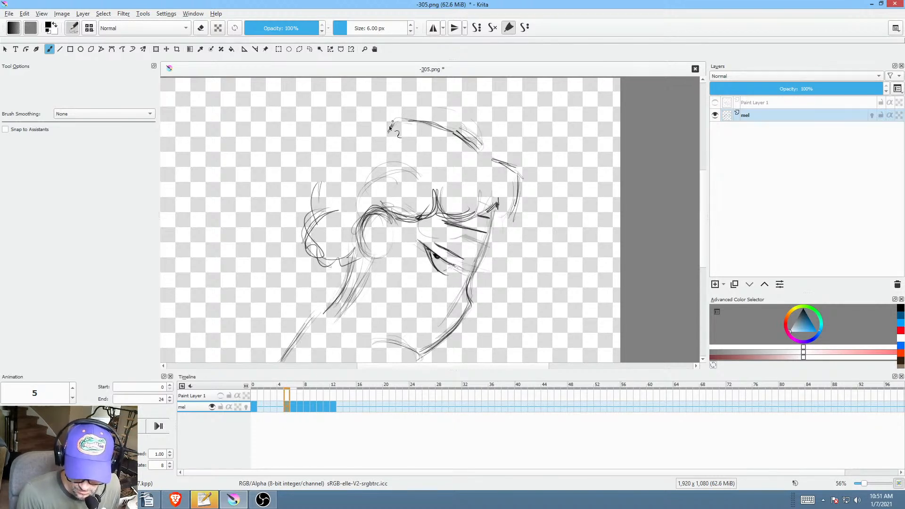
key(Left)
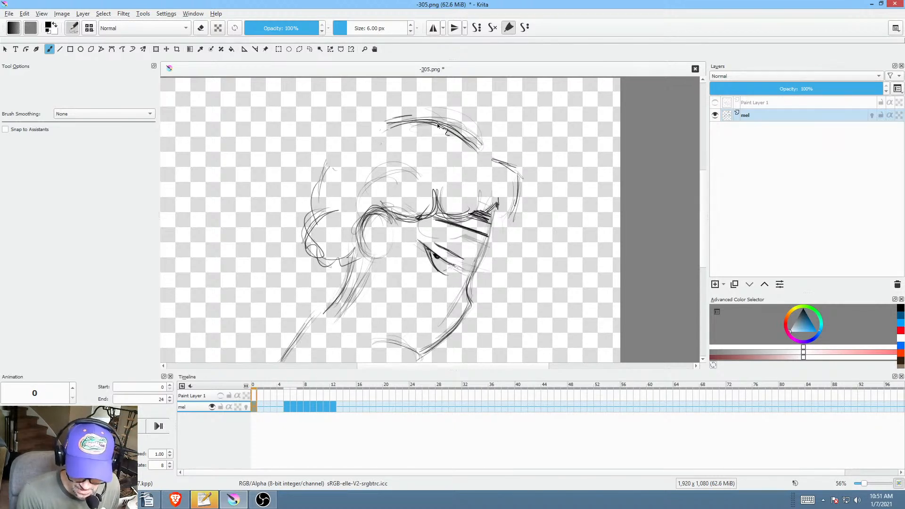
key(period)
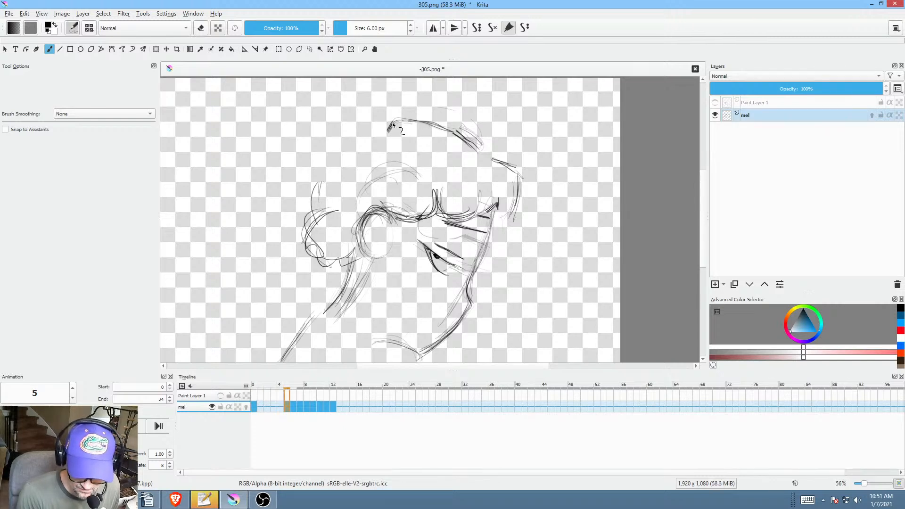
key(comma)
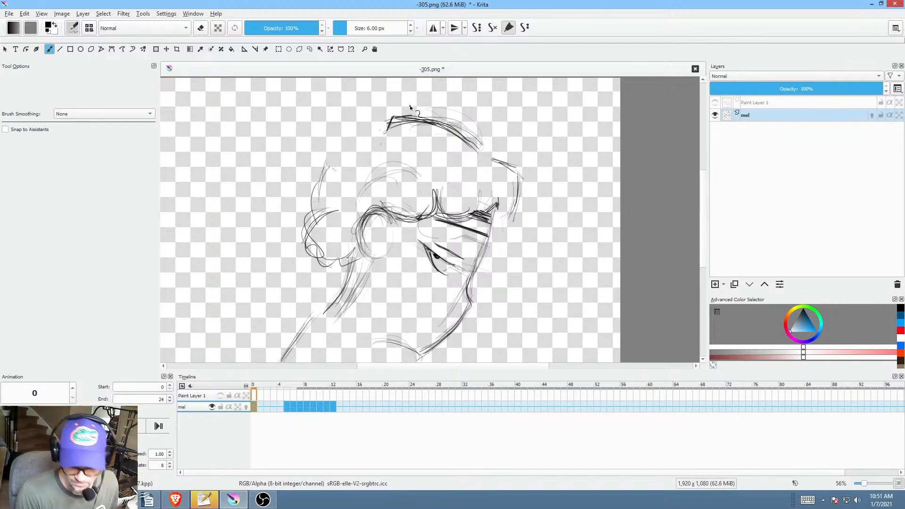
key(period)
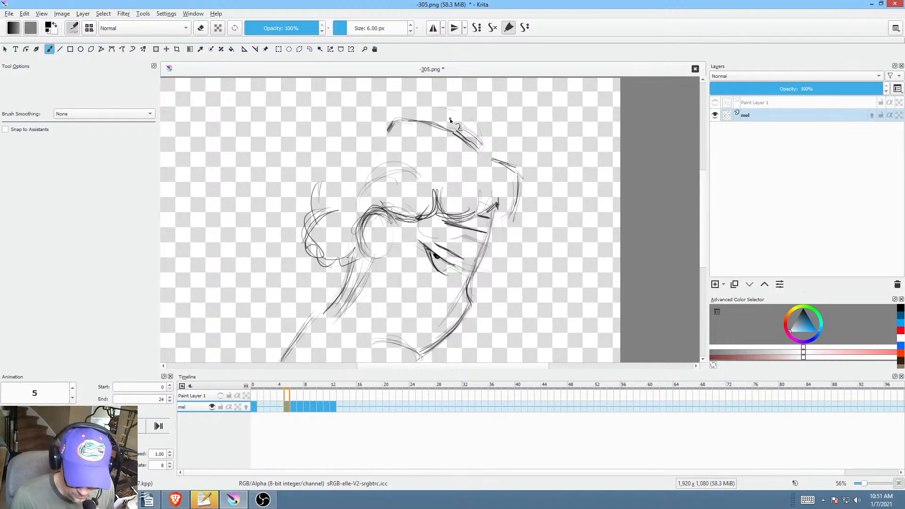
Step: Redraw the rear hair contour below the crown's corner on frame 11 with dark angular strokes, using frame 12 as reference
key(period)
key(period)
key(period)
key(period)
key(period)
key(period)
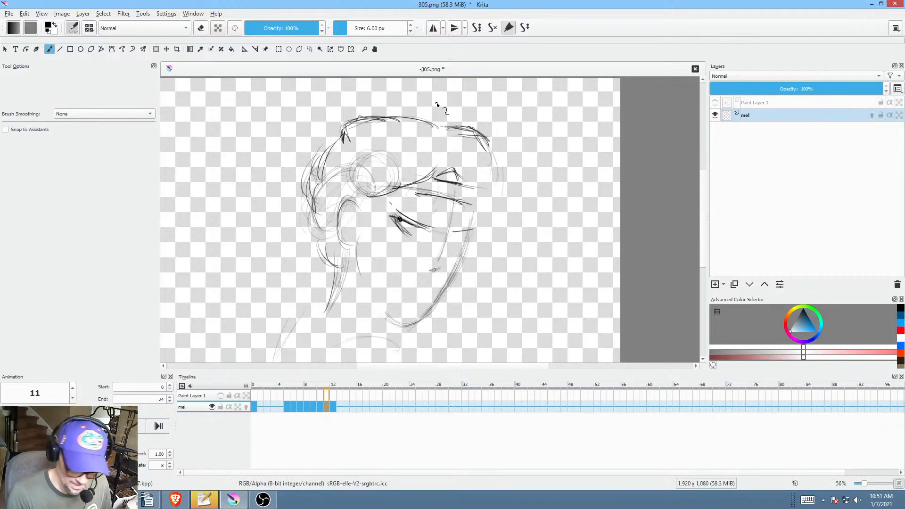
key(period)
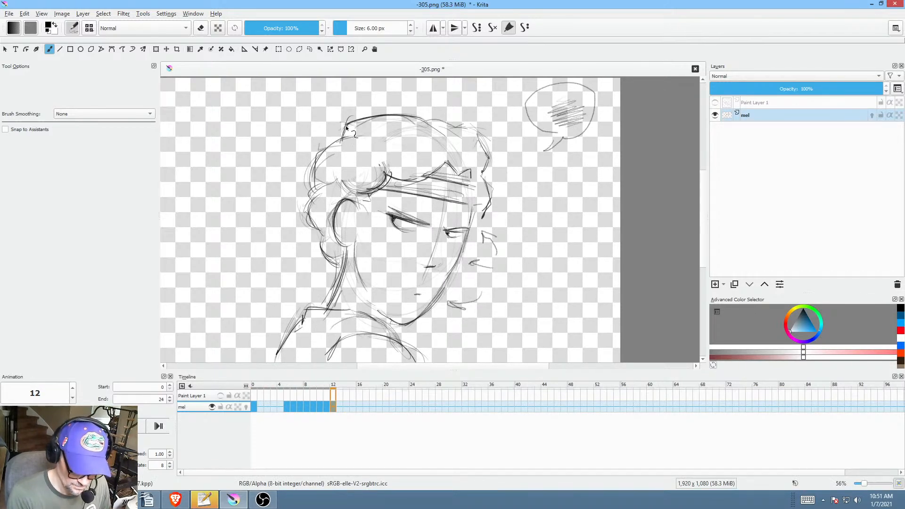
key(comma)
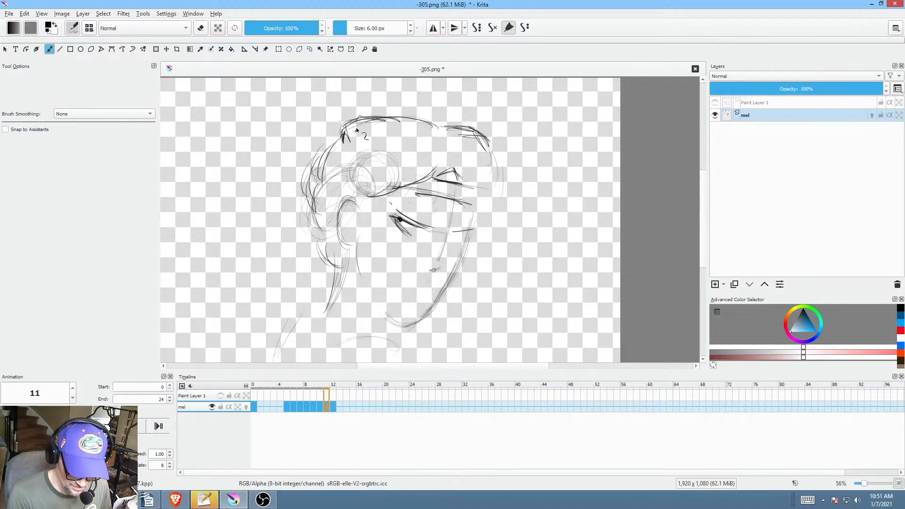
key(period)
key(comma)
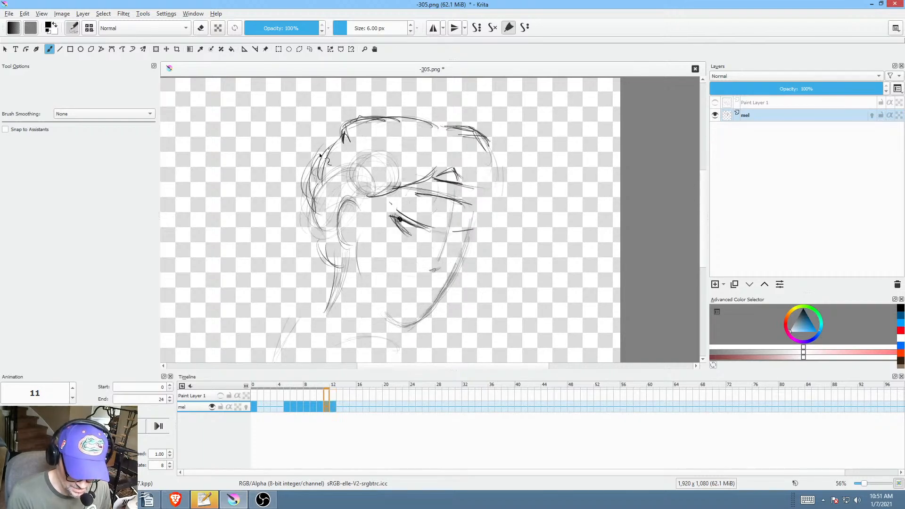
mouse_move(309, 189)
mouse_down()
mouse_move(329, 150)
mouse_move(317, 153)
mouse_move(309, 188)
mouse_up()
drag(351, 146, 310, 162)
drag(311, 171, 310, 177)
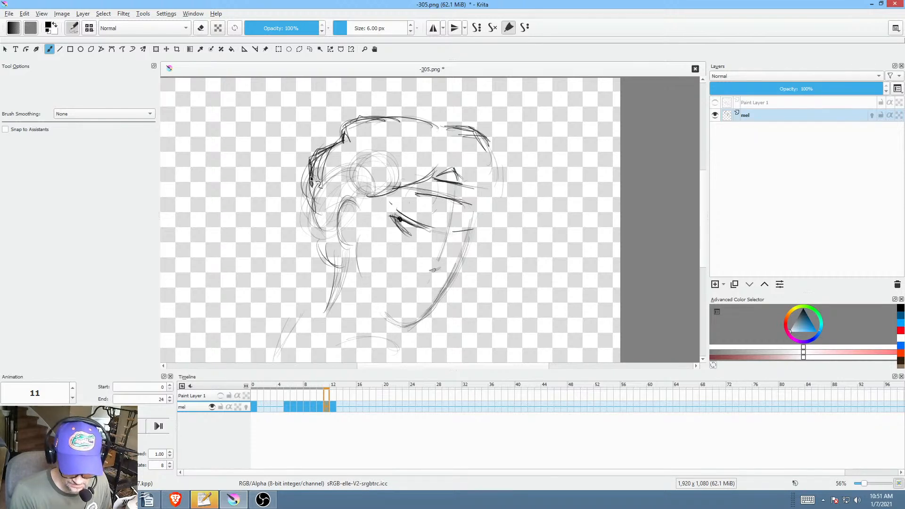
Step: Darken the rear hair contour below the crown's corner on frame 10 into an angular bump, comparing it with frames 9 and 11
key(comma)
key(Left)
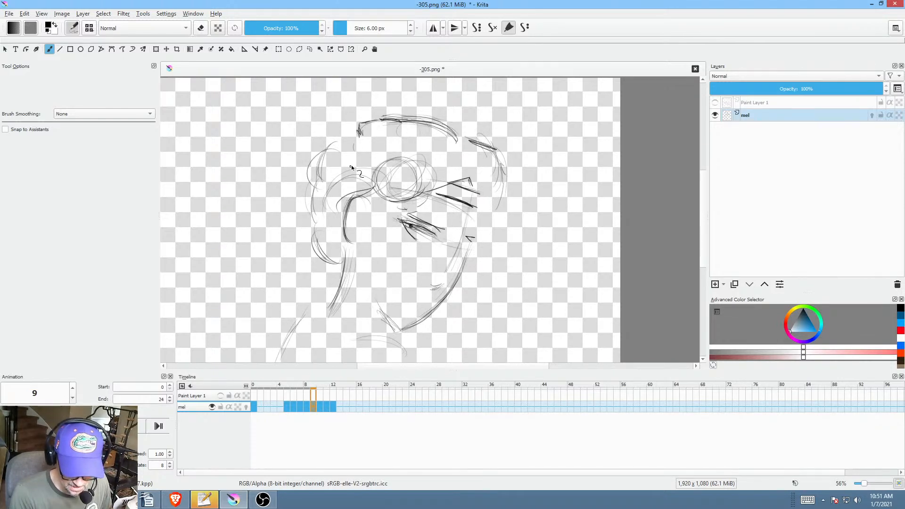
key(Right)
key(Right)
key(Left)
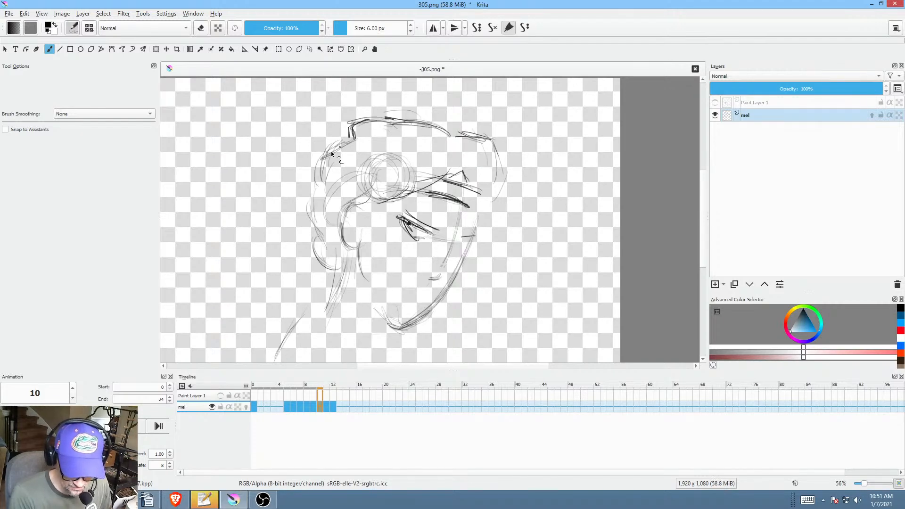
key(Left)
key(Right)
key(Right)
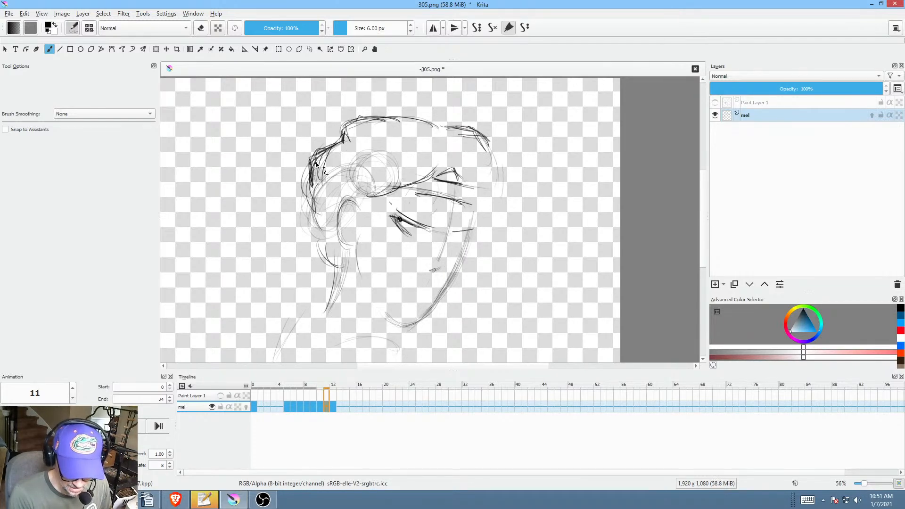
key(Left)
drag(319, 190, 324, 154)
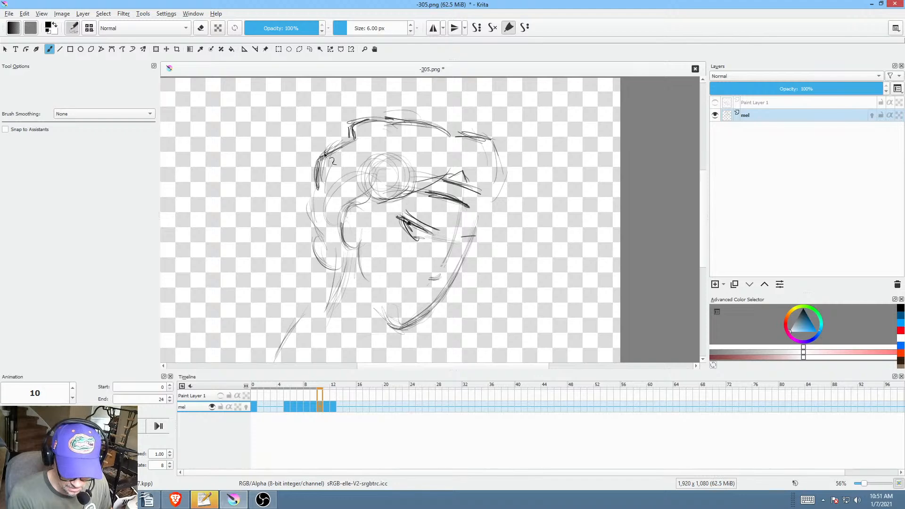
key(Right)
key(Left)
Step: Draw the slanted top and upright back of the rear hair bump on frame 9, matching frame 10
key(Left)
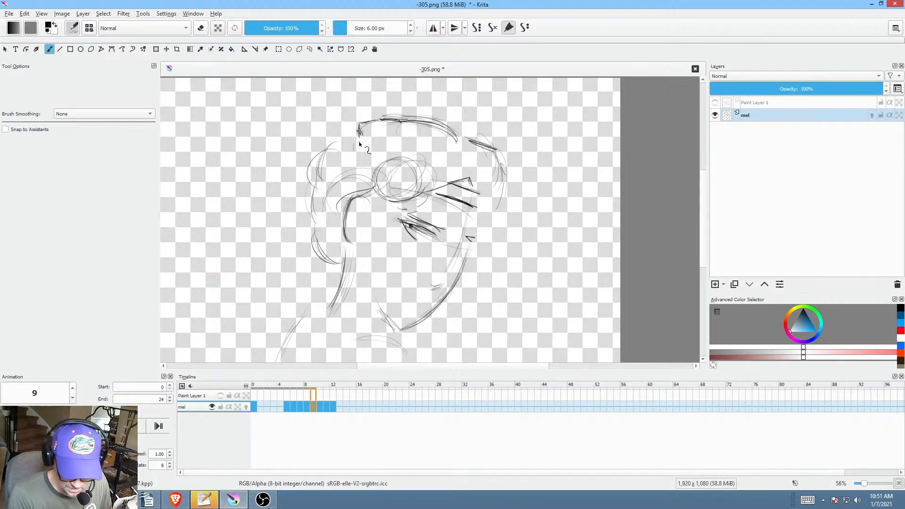
drag(321, 151, 355, 138)
key(Right)
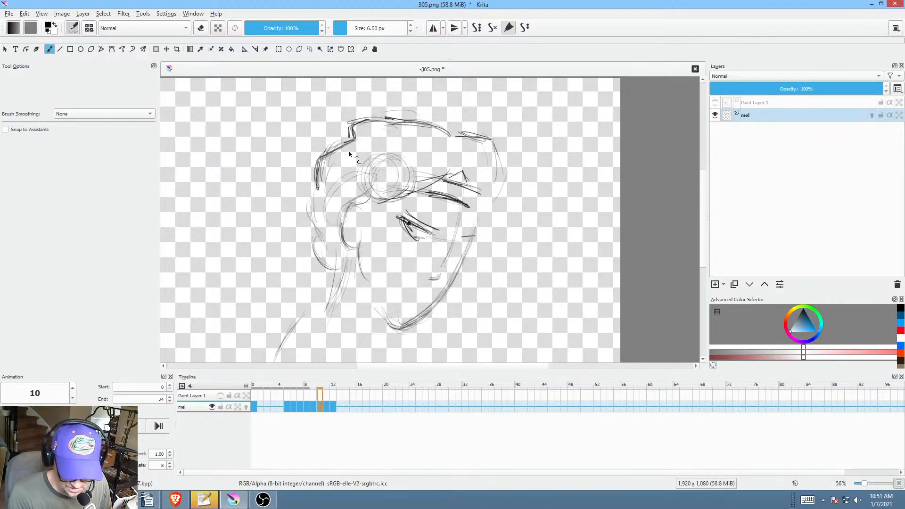
key(Left)
key(Right)
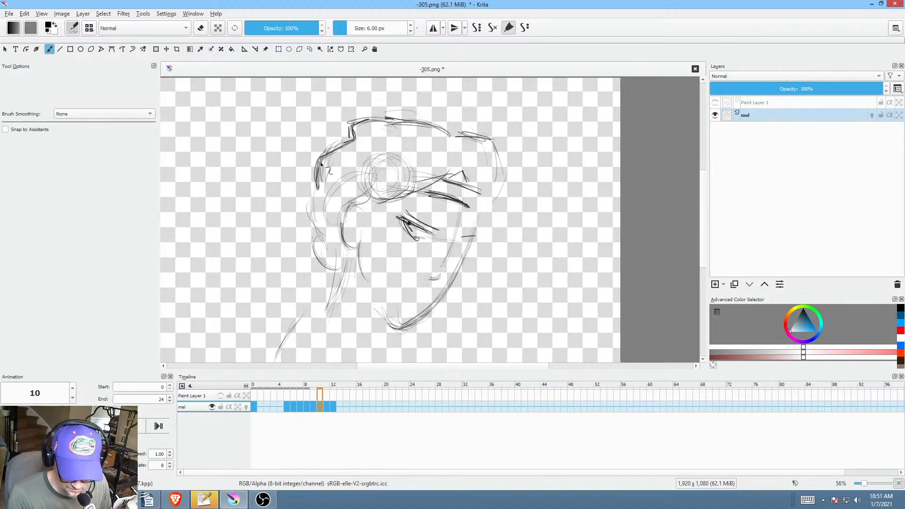
key(Left)
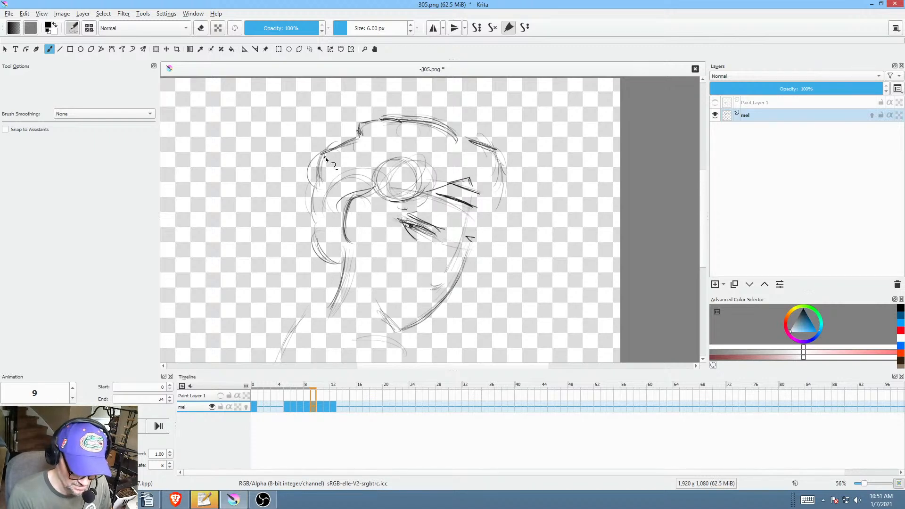
drag(326, 159, 318, 181)
key(Right)
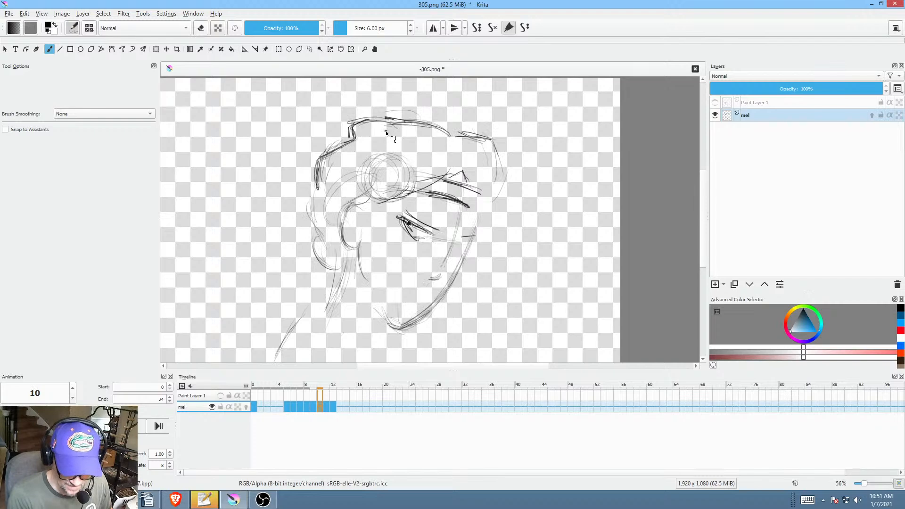
Step: Strengthen the back of the rear hair bump on frame 8 and join its top to the crown's corner
key(Left)
key(Left)
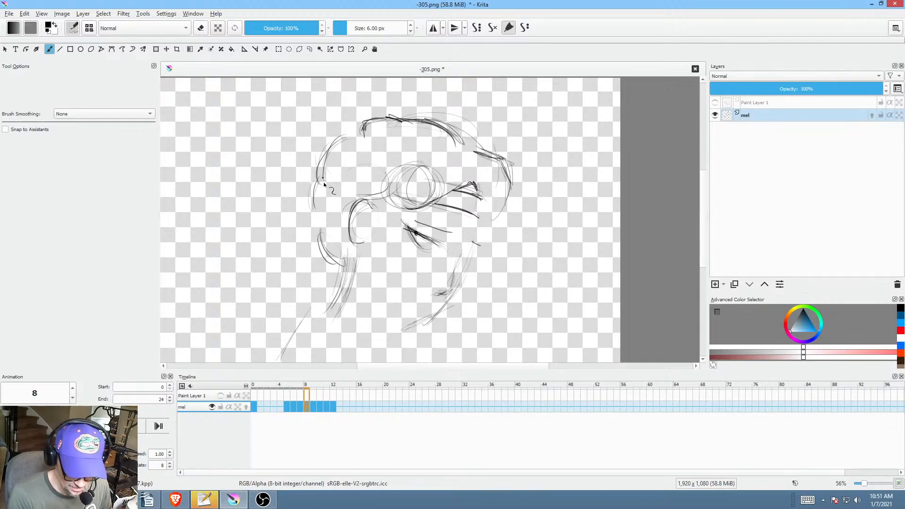
key(Right)
key(Left)
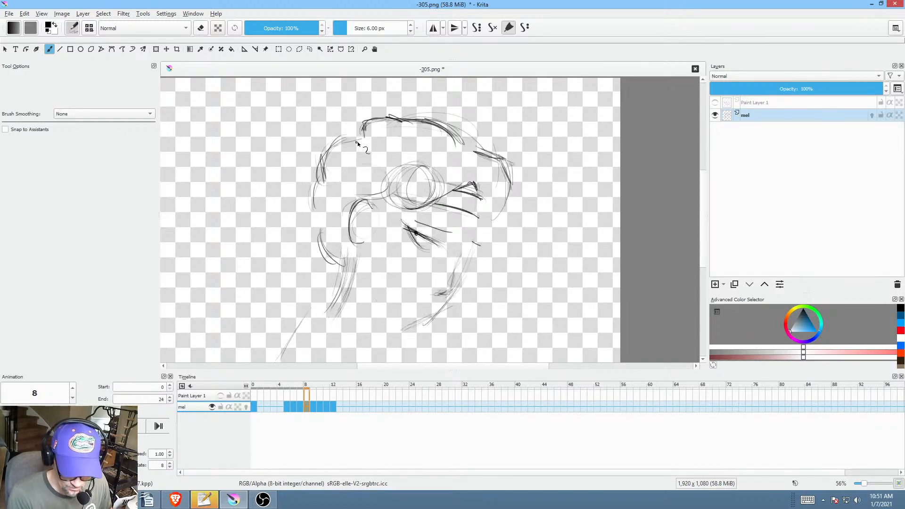
drag(337, 139, 359, 142)
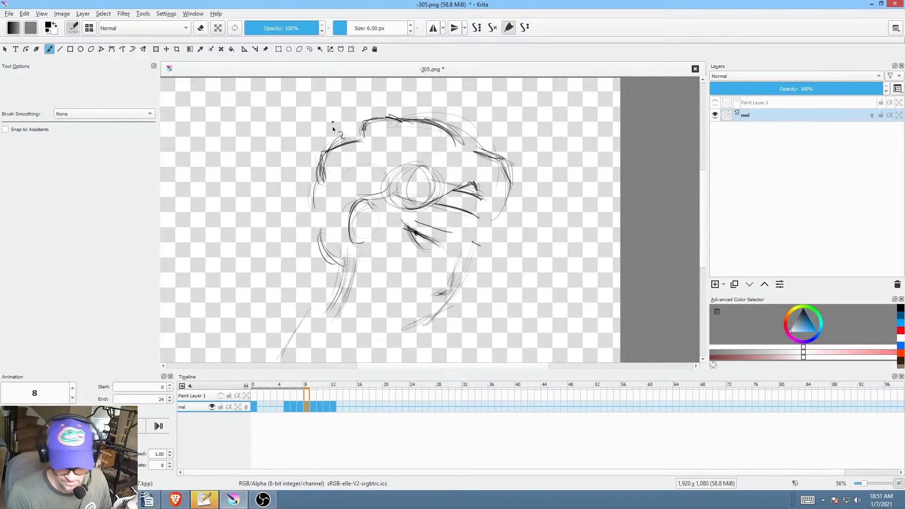
Step: Erase the rear hair contour between the crown and the lower curl on frame 7
key(Left)
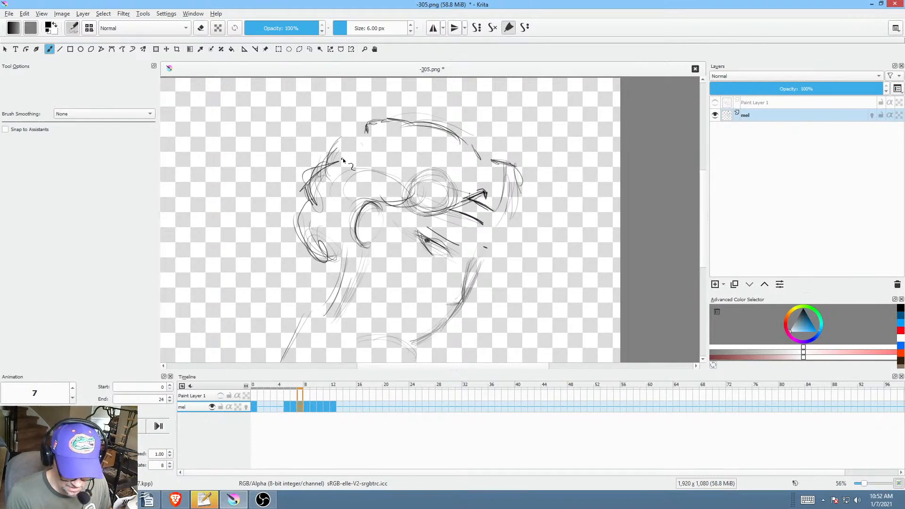
key(p)
key(e)
mouse_move(347, 132)
mouse_down()
mouse_move(352, 165)
mouse_move(357, 156)
mouse_up()
key(b)
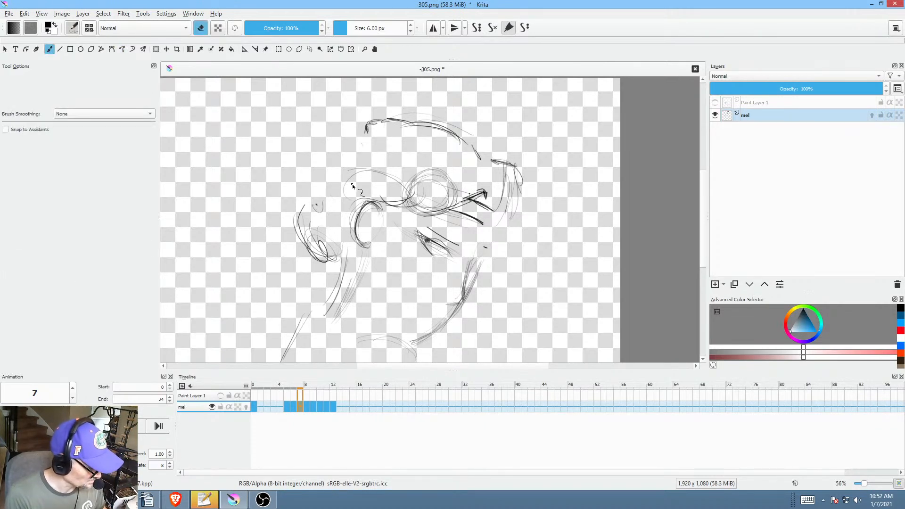
key(e)
Step: Draw the slightly slanted top edge of the rear hair bump on frame 7, comparing it repeatedly with frame 8
key(Right)
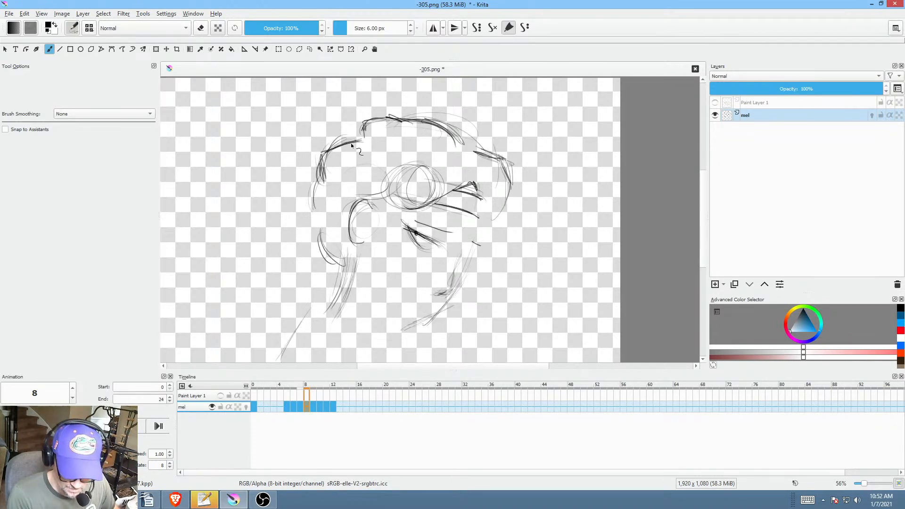
key(Left)
key(Right)
key(Left)
key(Right)
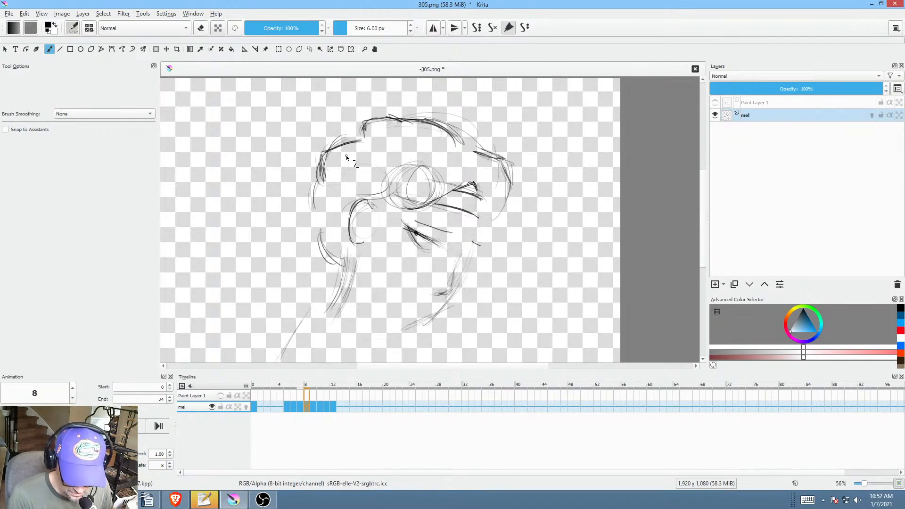
key(Left)
key(Right)
key(Left)
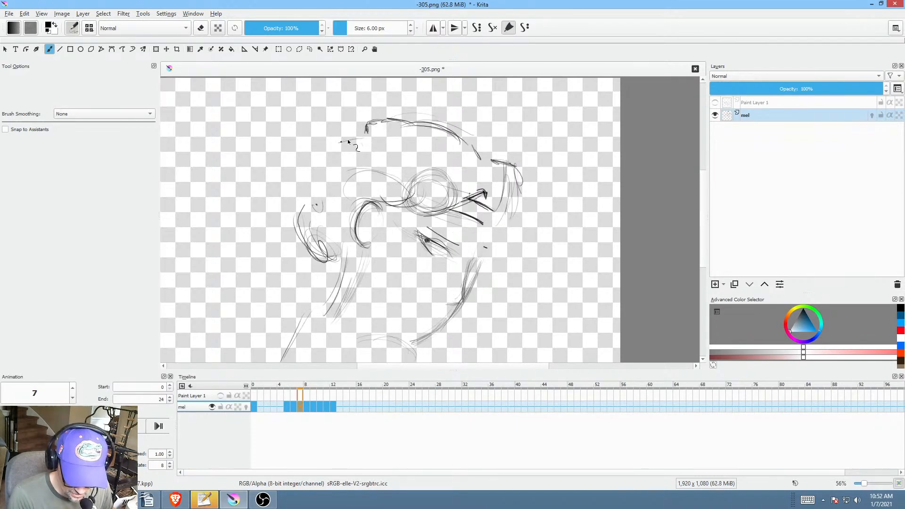
key(Right)
key(Left)
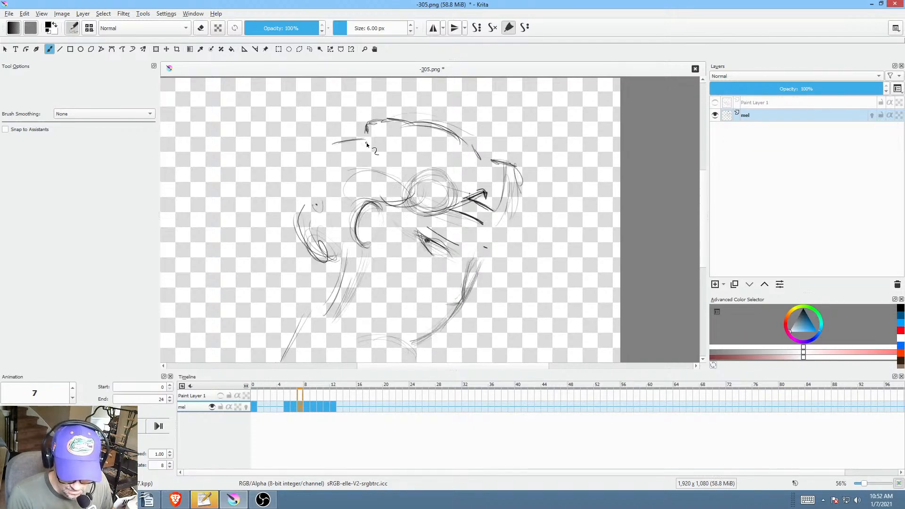
key(Right)
key(Left)
Step: Check the rear hair bump on frames 8 to 11 and add a light upright stroke for its back edge on frame 7
key(Right)
key(Right)
key(Right)
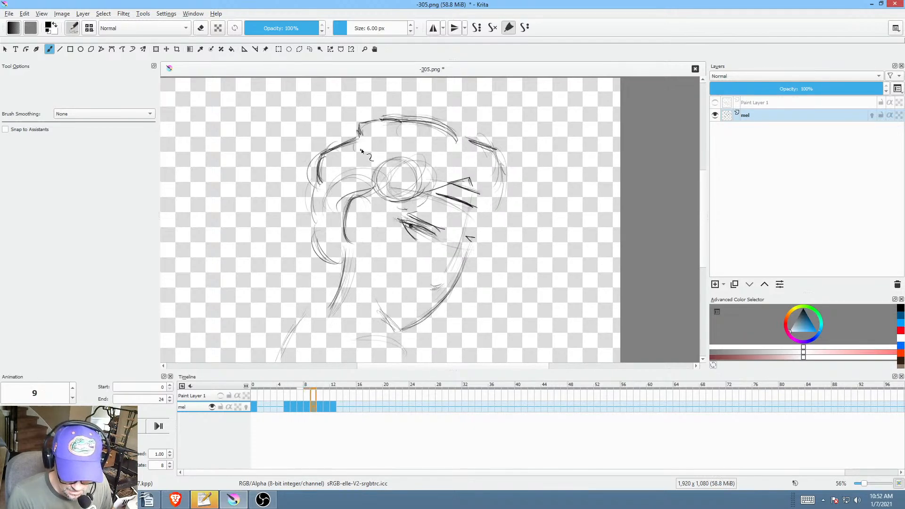
key(Right)
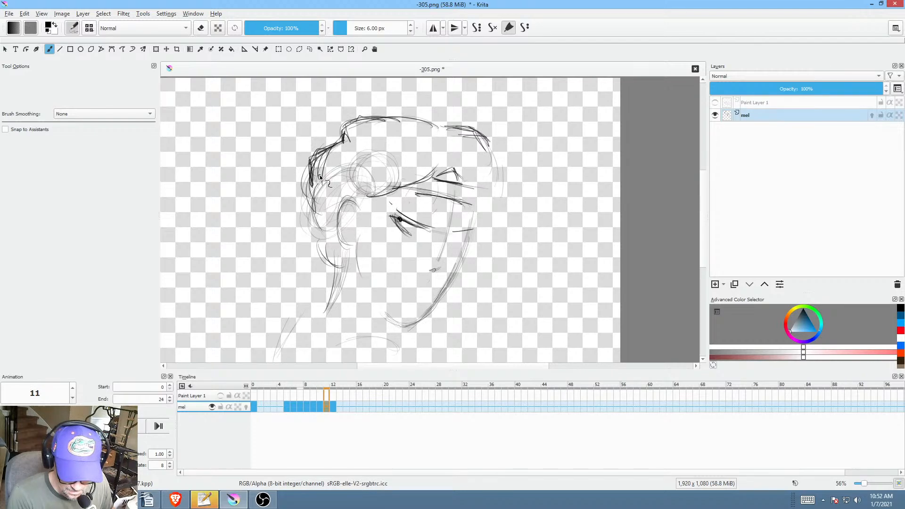
key(Left)
key(Left)
key(Left)
key(Left)
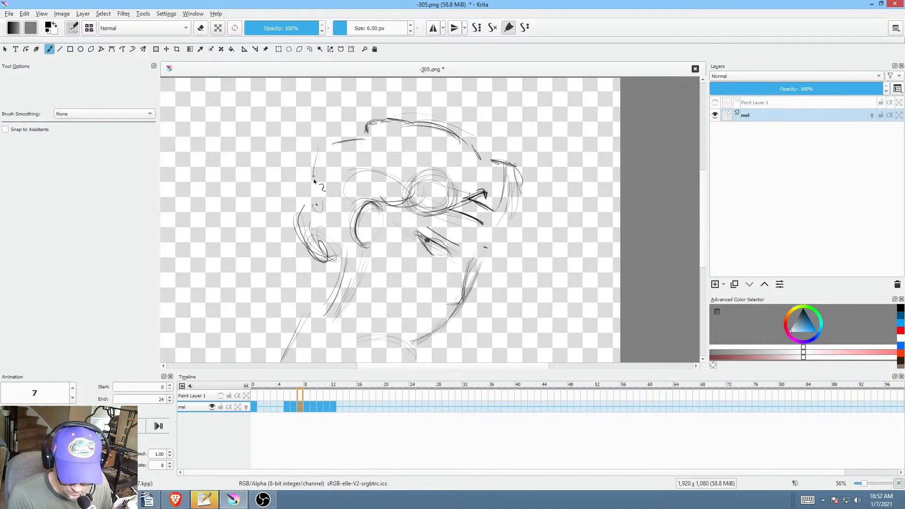
Step: Draw the angular rear hair bump behind the crown on frames 5 and 6 and join its top and back edges on frame 7
key(Left)
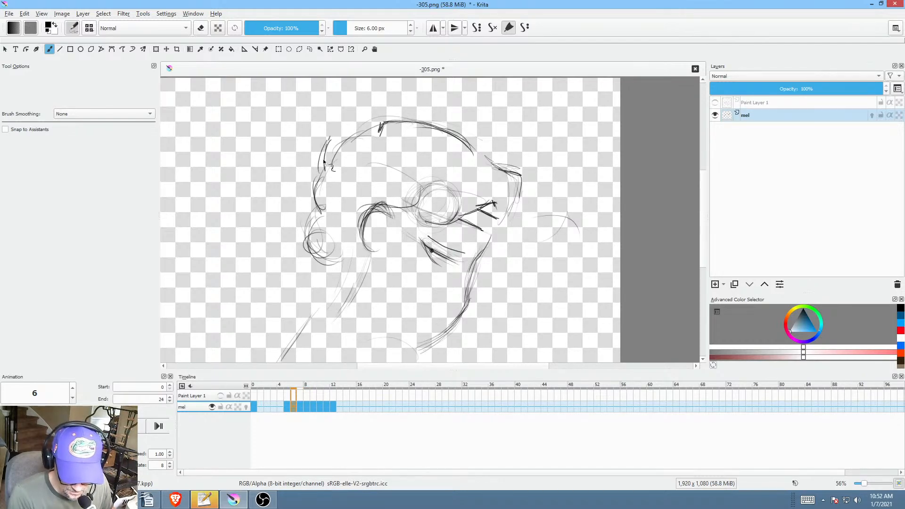
key(Left)
drag(343, 140, 332, 171)
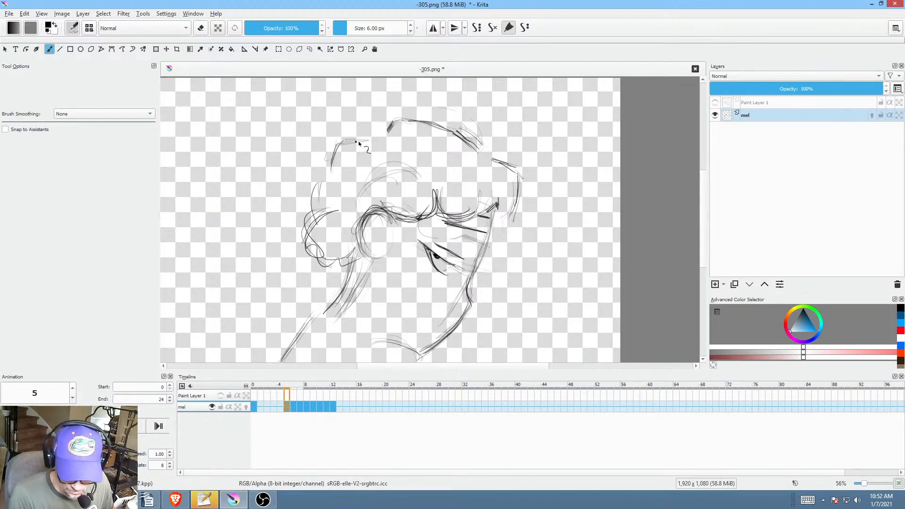
key(Right)
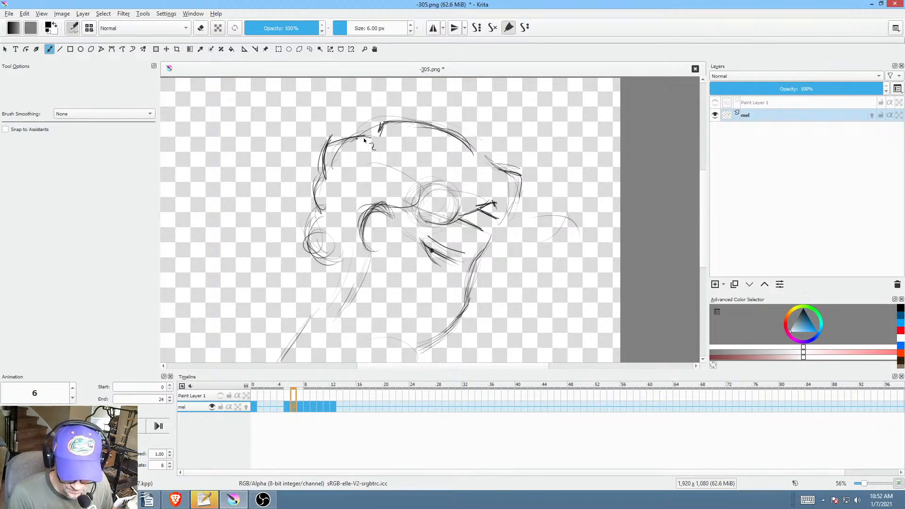
key(Right)
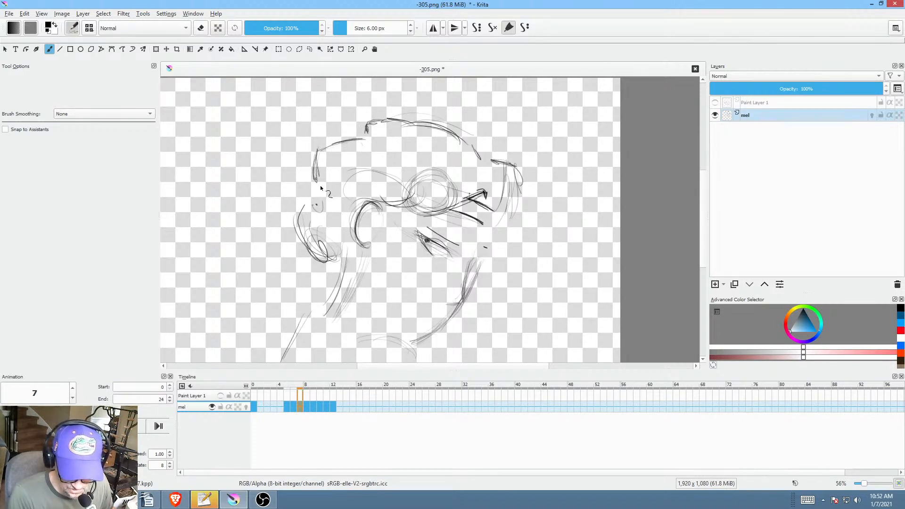
Step: Reinforce the back edge of the rear hair bump on frame 8 and compare the bump on the neighbouring and earlier frames
key(Right)
drag(322, 182, 318, 162)
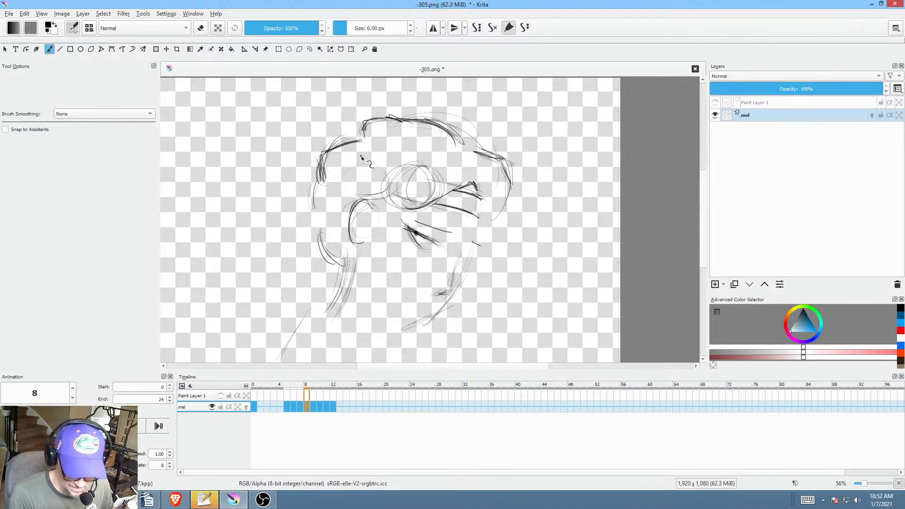
key(Right)
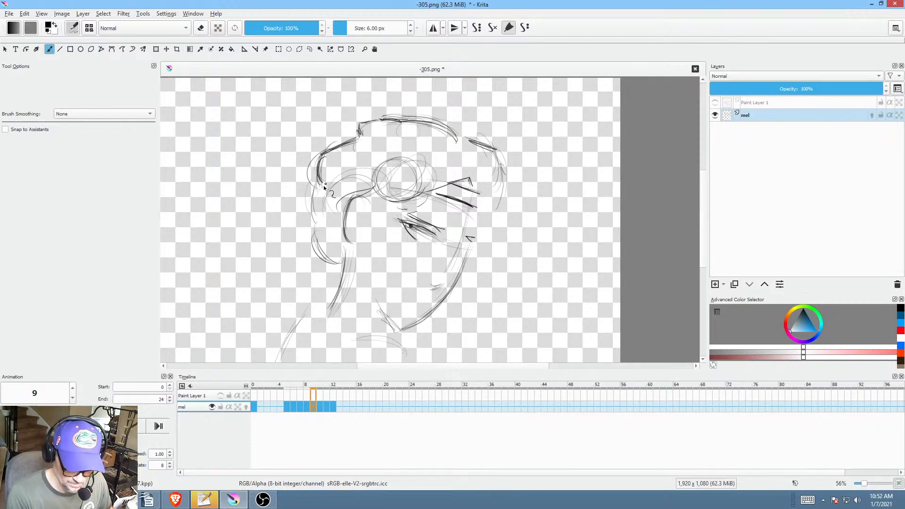
key(Left)
key(Left)
key(Left)
key(Left)
key(Left)
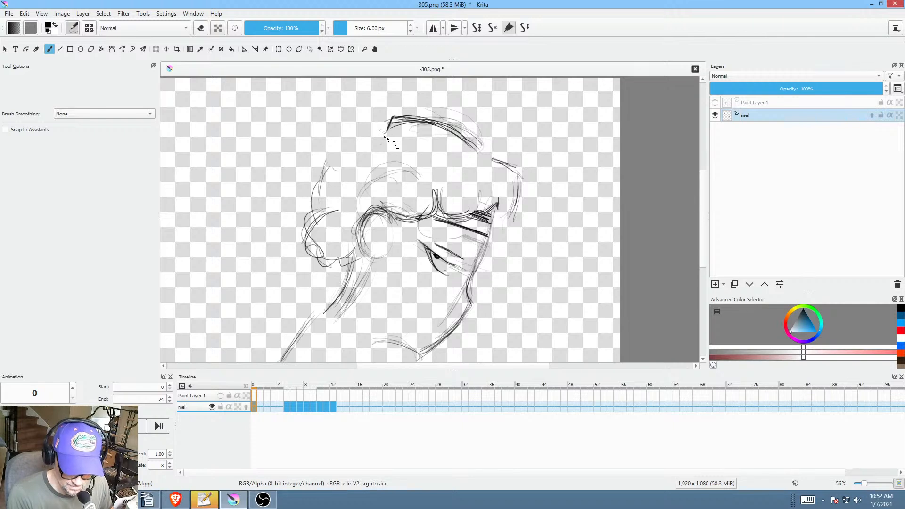
Step: Draw a second angular hair bump beneath the first one at the back of the head on frames 5 to 11
key(Right)
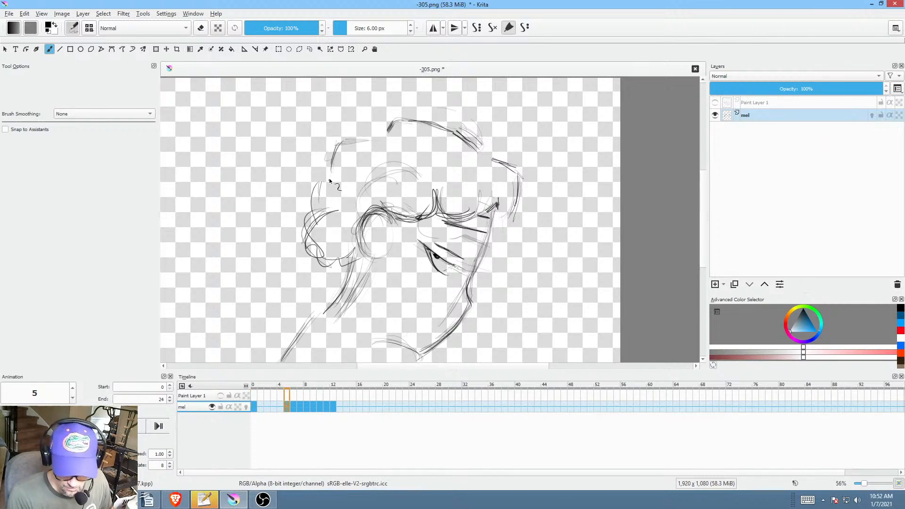
key(Right)
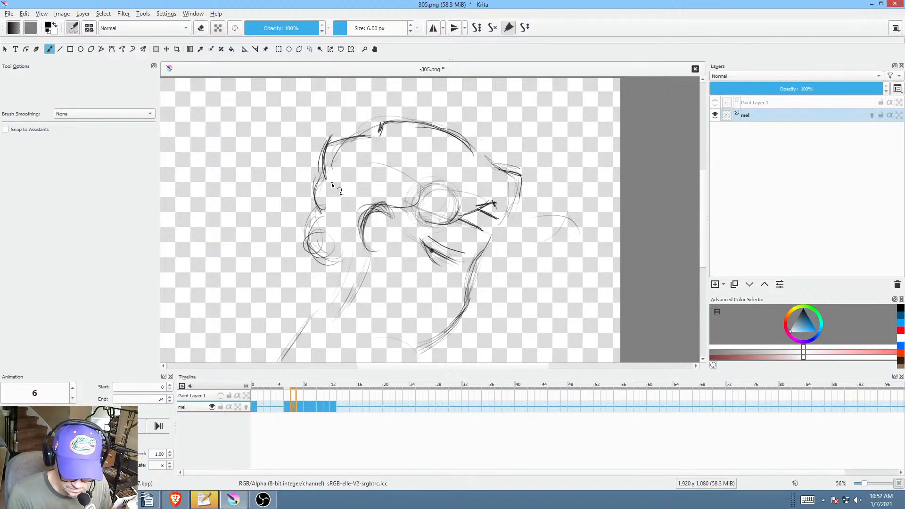
key(Right)
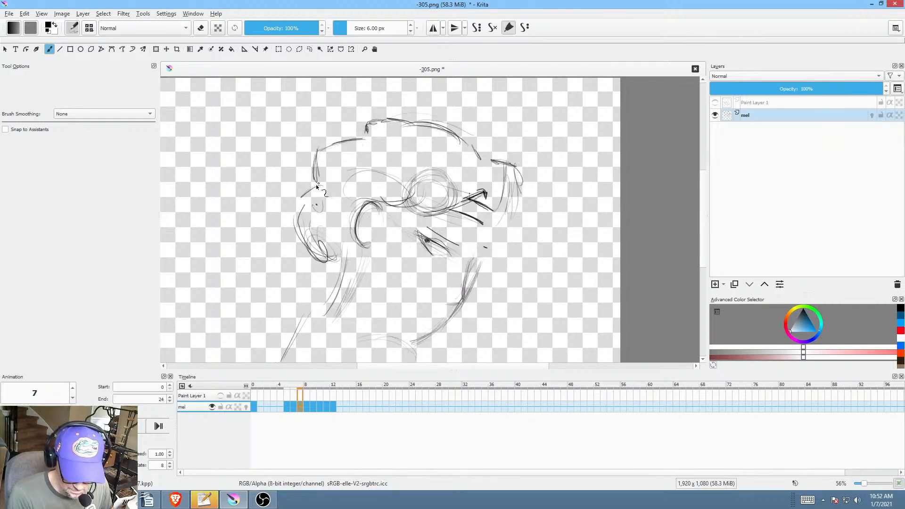
key(Right)
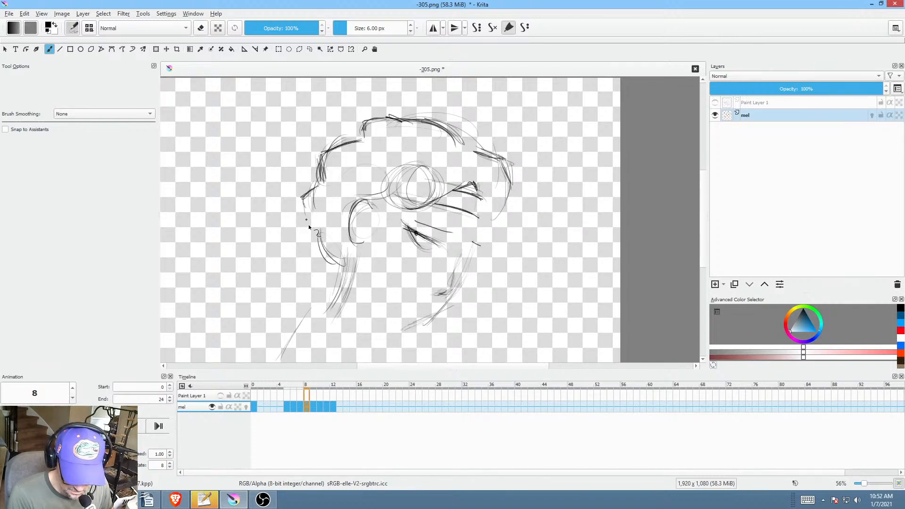
key(Right)
key(Right)
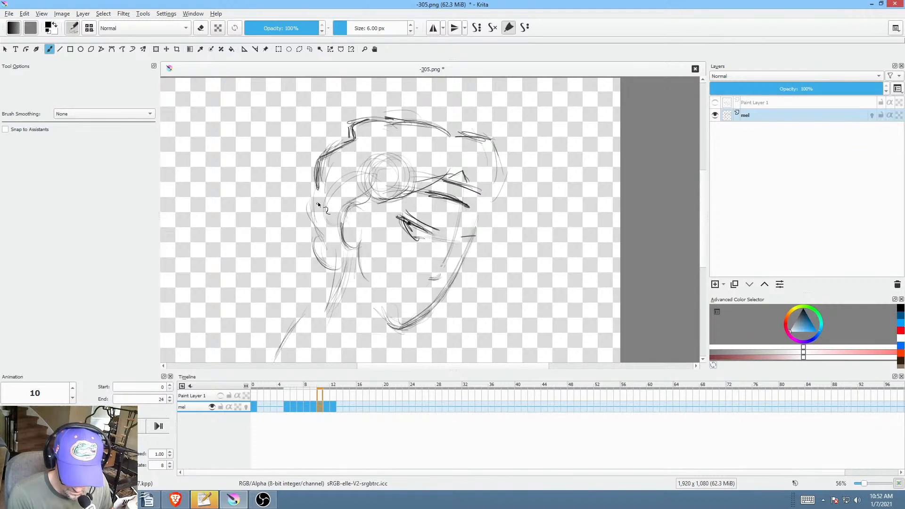
key(Right)
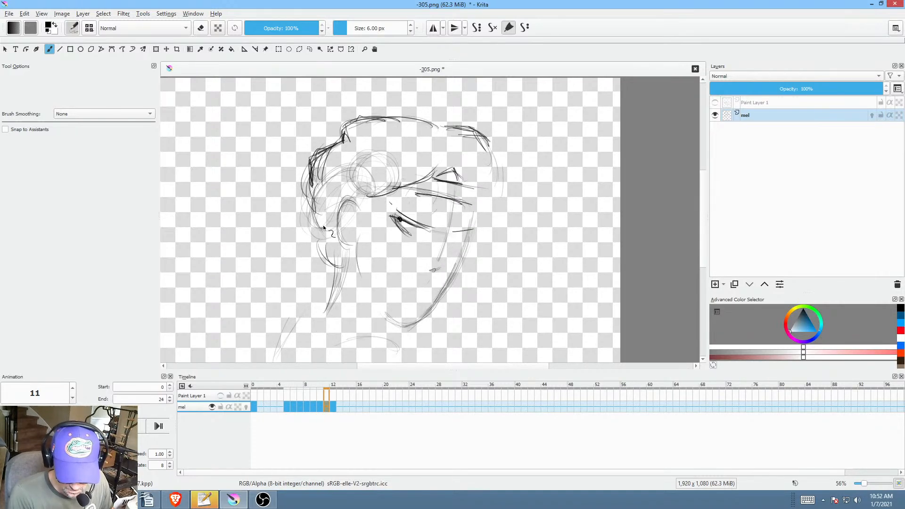
key(Right)
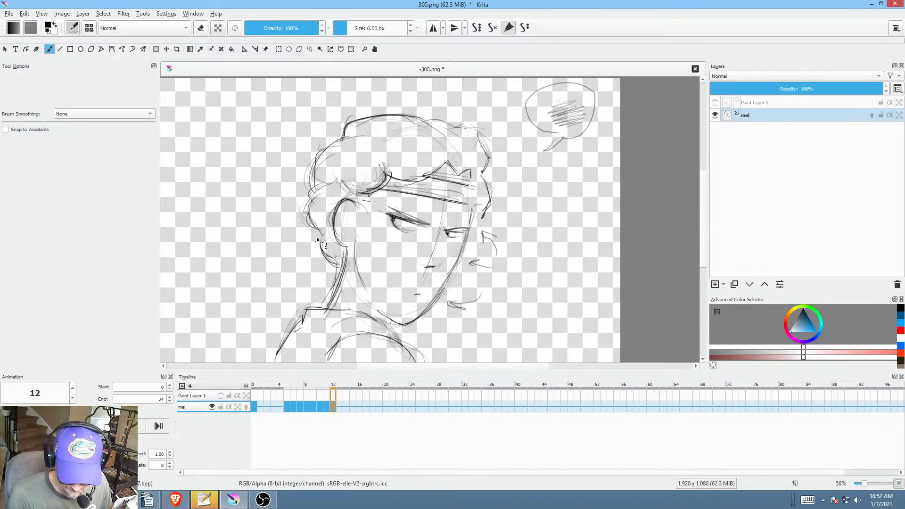
key(Left)
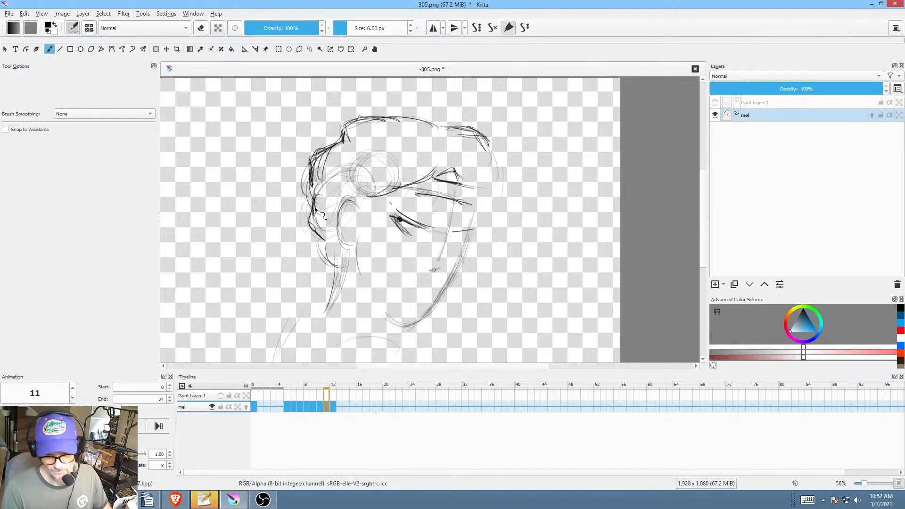
Step: Erase the upper part of the construction circle and loose curves above the front hairline on frames 6 to 11
key(Left)
key(Left)
key(Left)
key(Left)
key(Left)
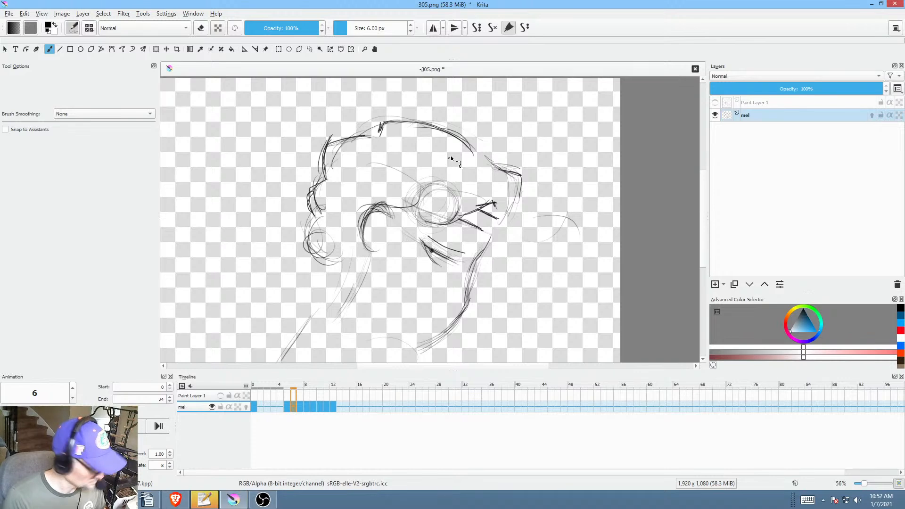
key(e)
mouse_move(457, 171)
mouse_down()
mouse_move(417, 202)
mouse_move(470, 193)
mouse_up()
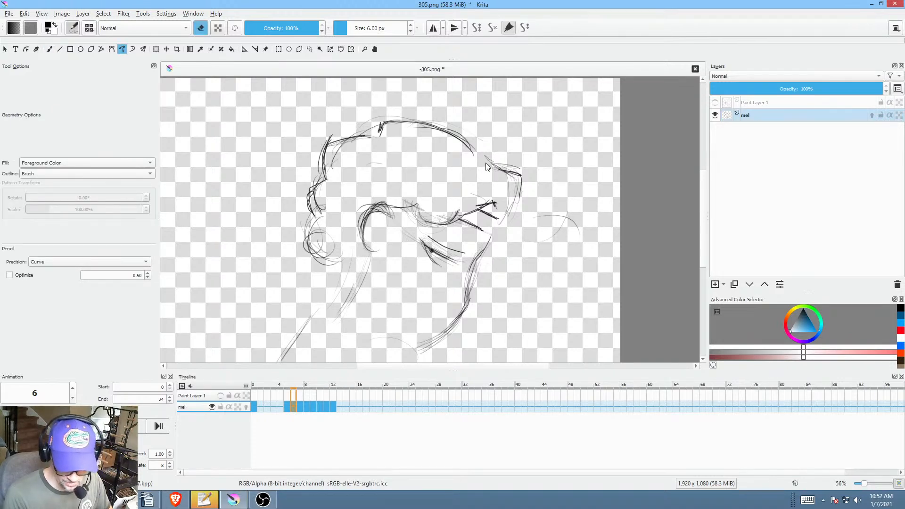
key(Right)
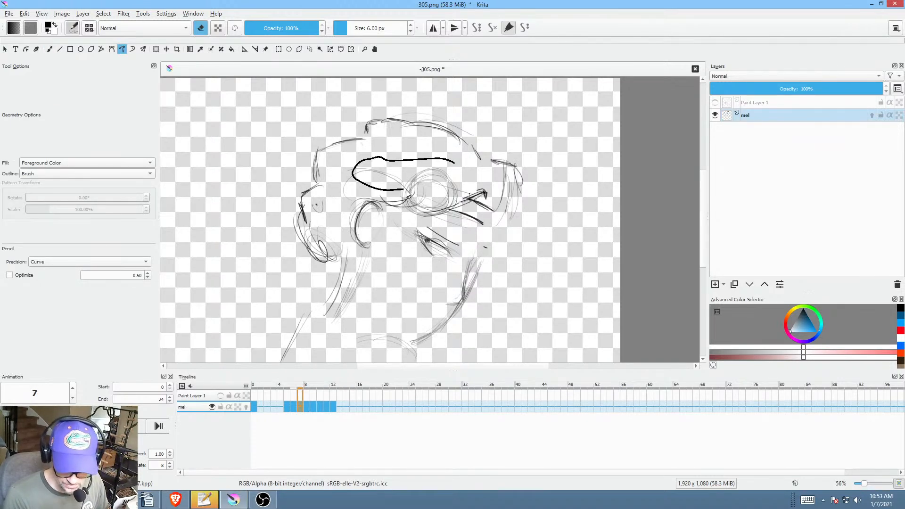
drag(407, 193, 429, 202)
key(Right)
mouse_move(441, 152)
mouse_down()
mouse_move(390, 188)
mouse_move(435, 206)
mouse_up()
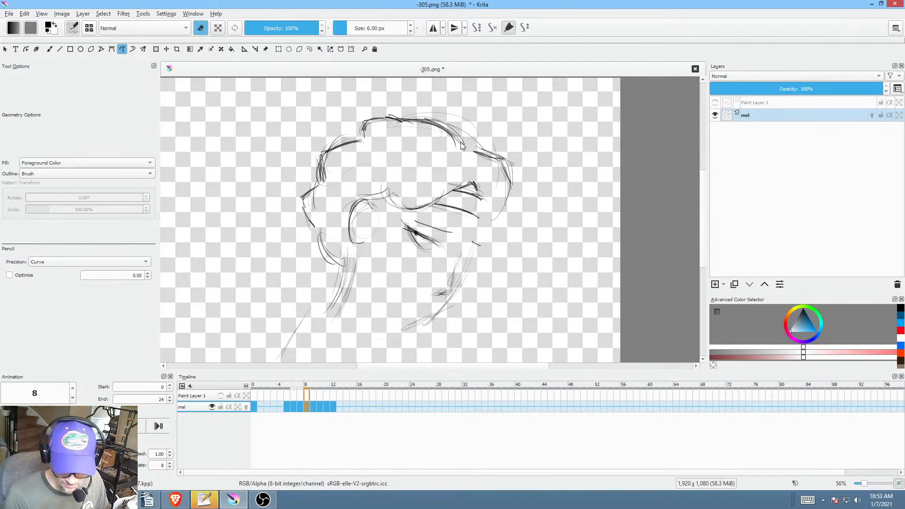
key(Right)
drag(427, 144, 422, 147)
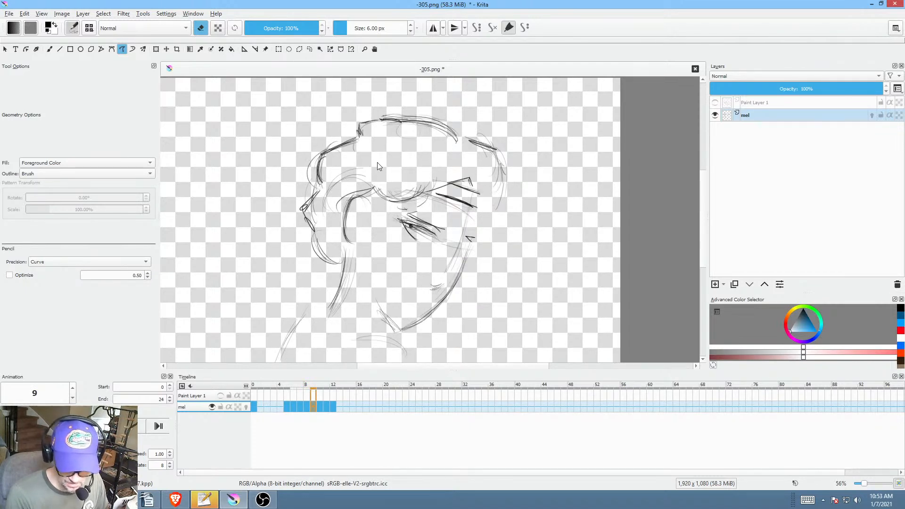
key(Right)
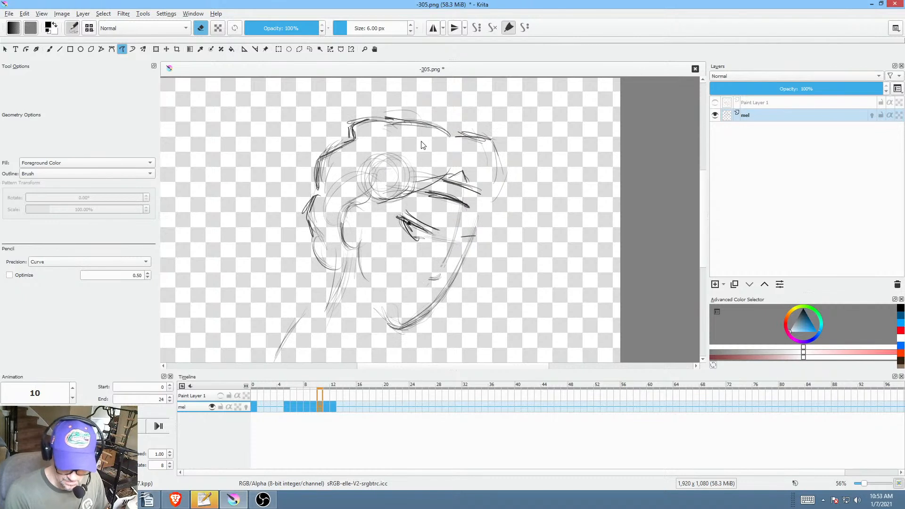
mouse_move(414, 149)
mouse_down()
mouse_move(370, 149)
mouse_move(335, 171)
mouse_move(389, 194)
mouse_move(433, 175)
mouse_move(383, 135)
mouse_move(342, 177)
mouse_move(381, 183)
mouse_move(416, 150)
mouse_up()
key(Right)
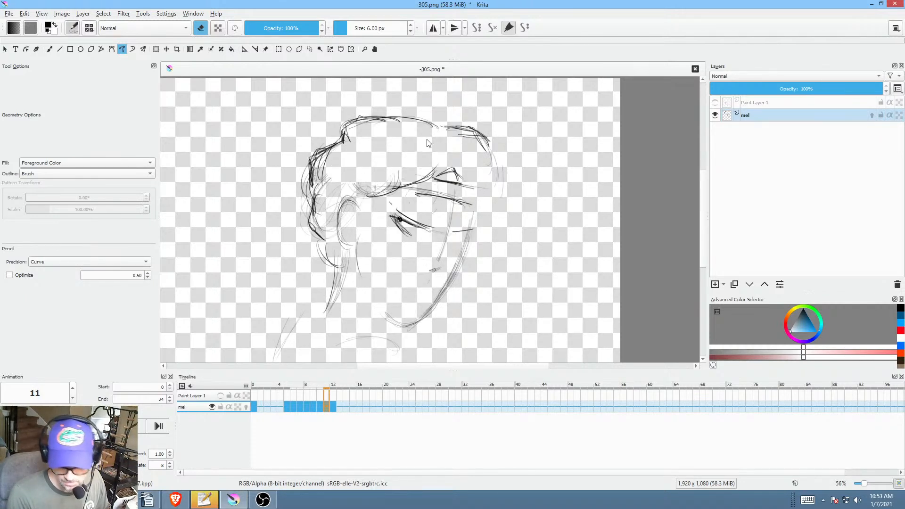
key(Right)
Step: Copy the frame 5 drawing of the mel layer onto frame 0, replacing the drawing there
key(Left)
key(Left)
key(Left)
key(Left)
key(Left)
key(Left)
key(Left)
key(Left)
key(Left)
key(Left)
key(Left)
key(Left)
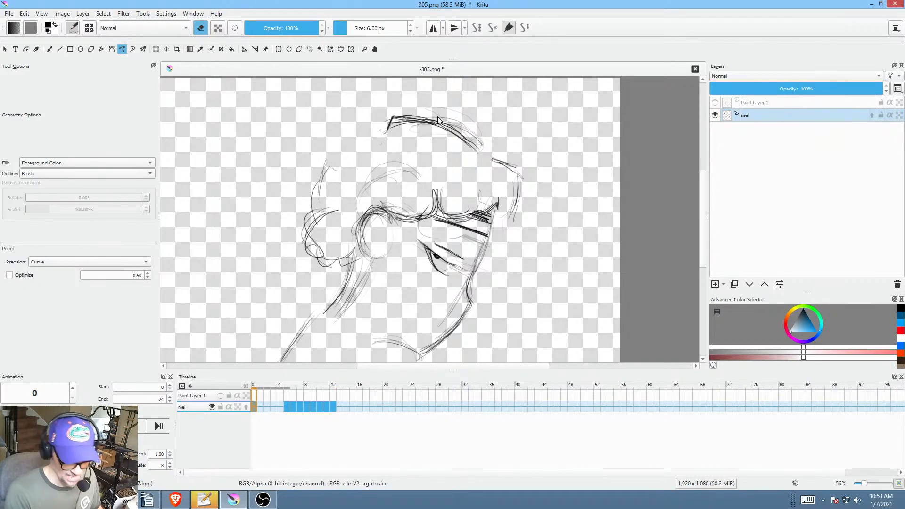
click(288, 407)
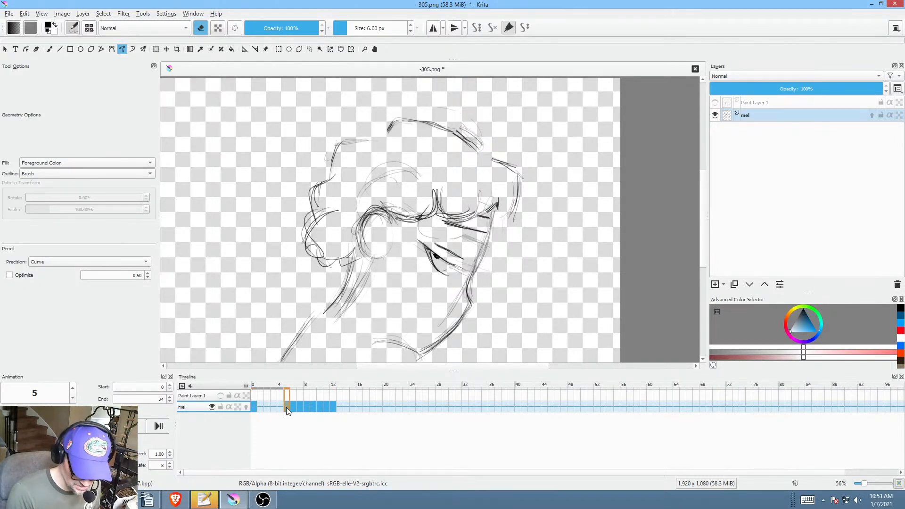
drag(286, 406, 255, 408)
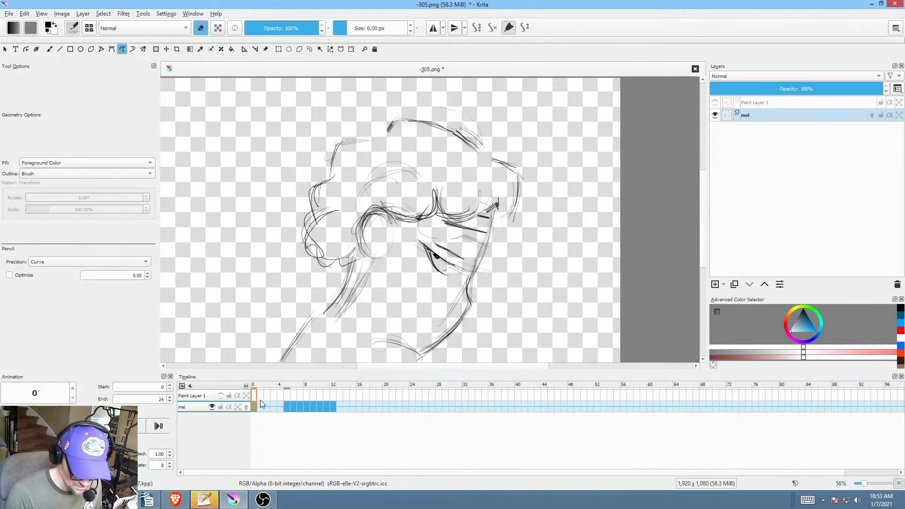
Step: Save -305.png with a Krita copy and re-render the animation, overwriting the old 305 frames in the RENDER folder
key(ctrl+s)
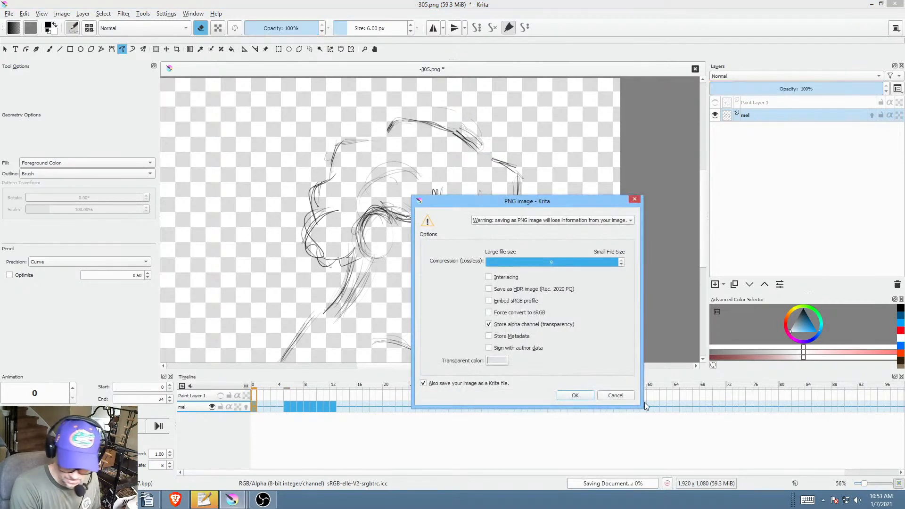
click(577, 395)
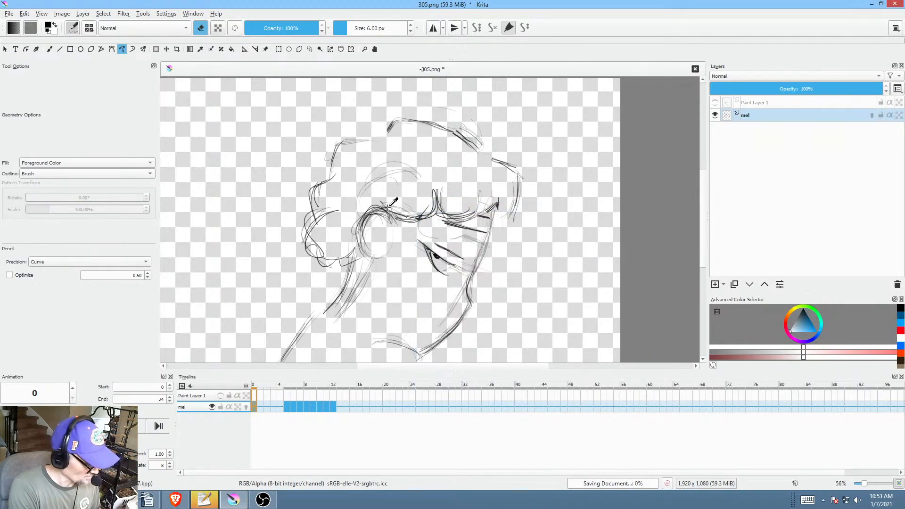
key(ctrl+shift+r)
click(484, 338)
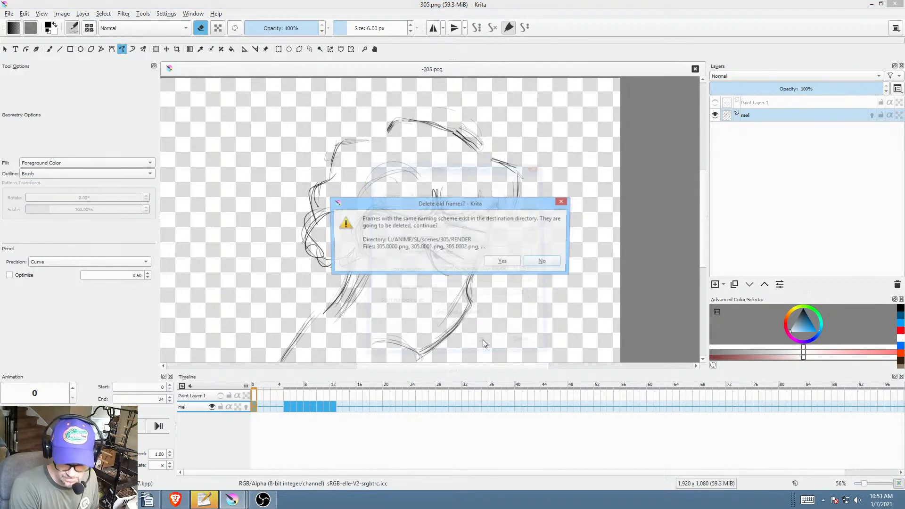
click(503, 262)
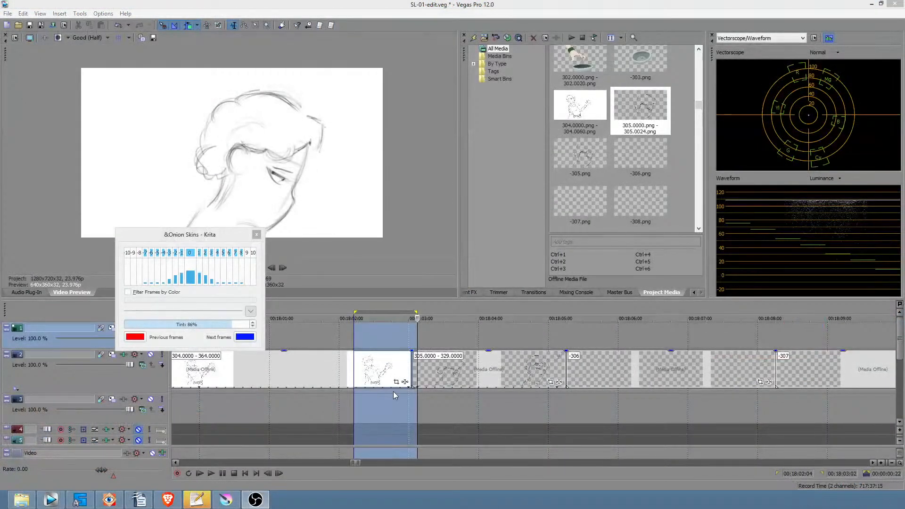
Step: Switch to Vegas Pro and play the transition from scene 304 into the updated 305 head-turn several times
click(388, 396)
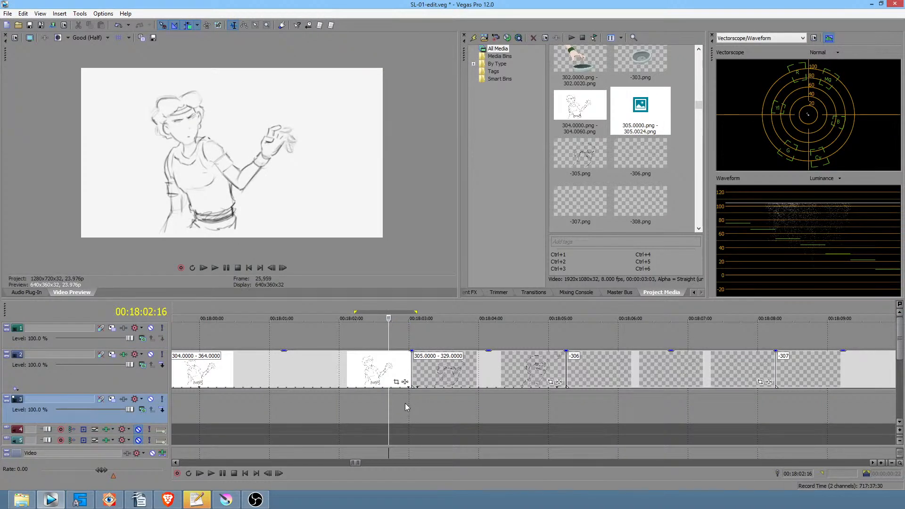
scroll(411, 403, down, 4)
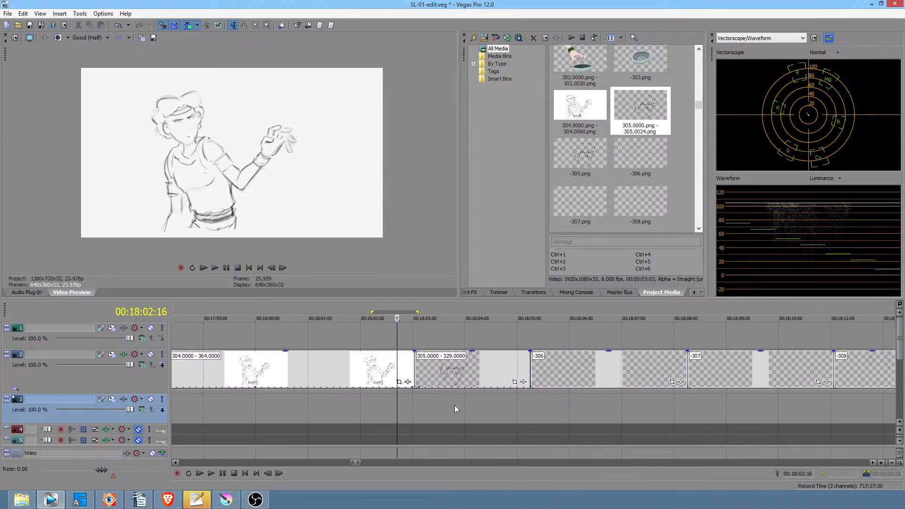
click(400, 403)
key(space)
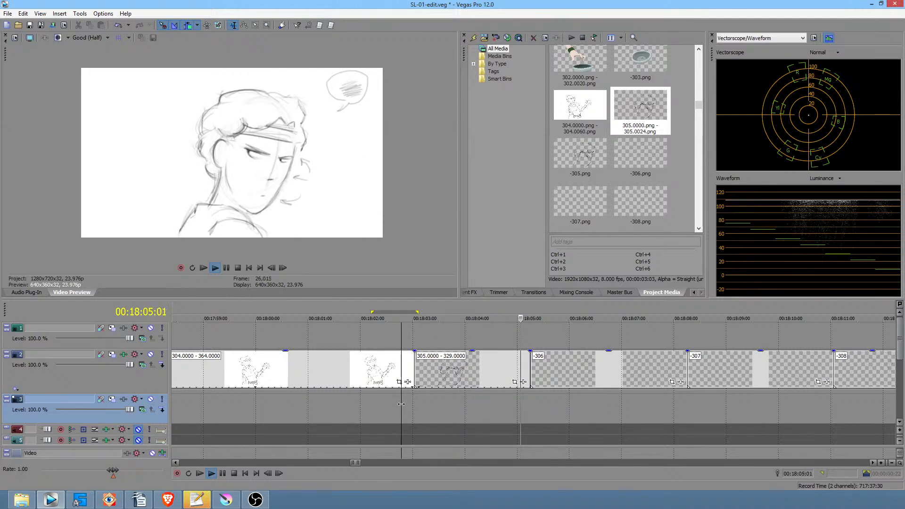
key(space)
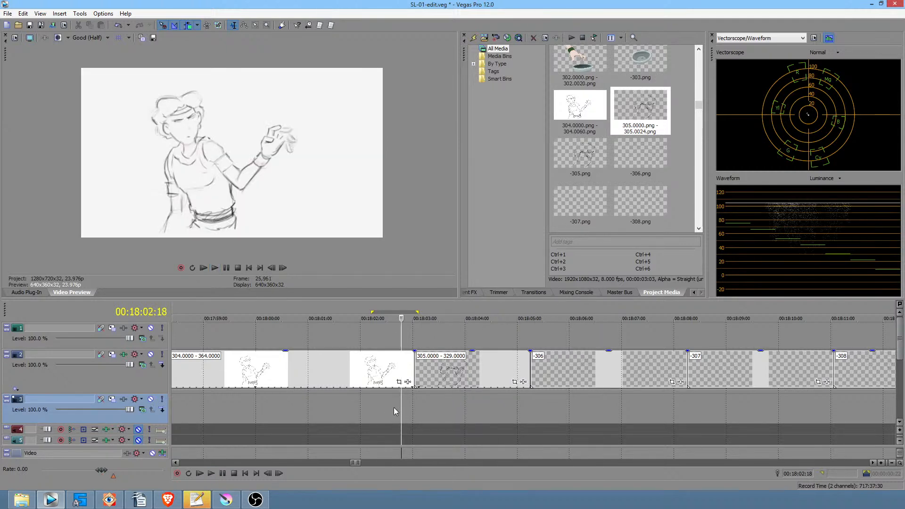
click(394, 407)
key(space)
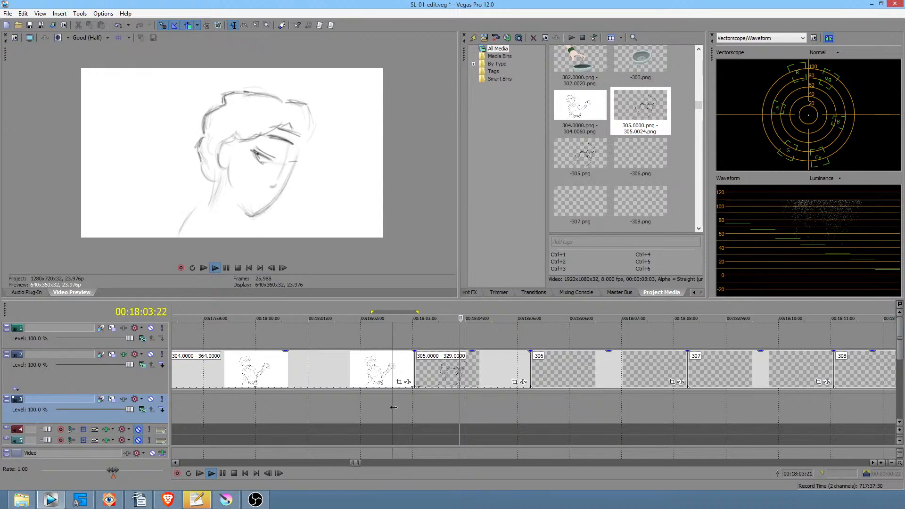
key(space)
key(space)
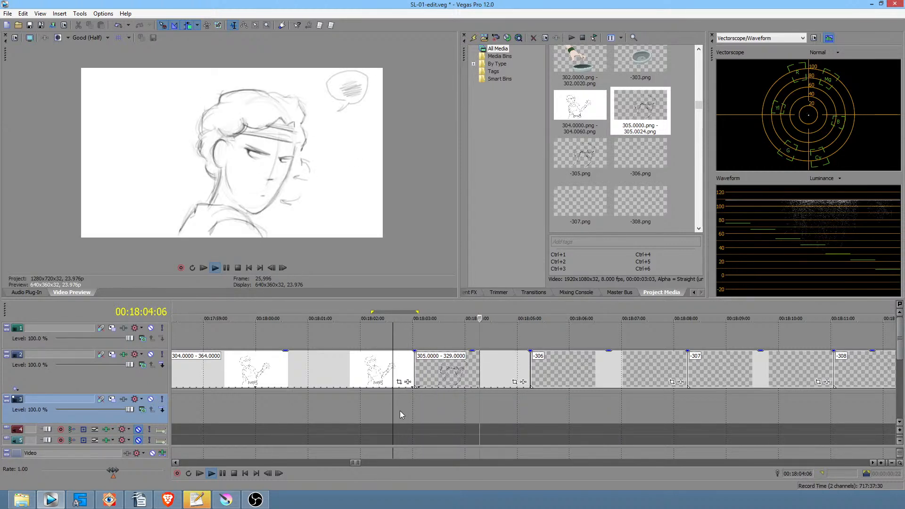
key(space)
drag(387, 412, 474, 412)
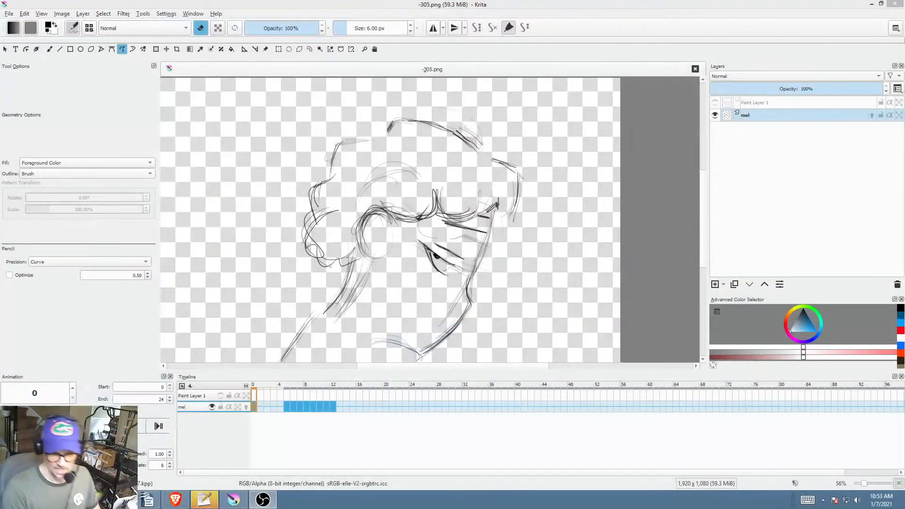
Step: Redraw the near eye's lower lid on frame 12 of the mel layer as a straight slanted line and erase the old curve
click(325, 406)
drag(432, 258, 498, 214)
drag(479, 185, 516, 212)
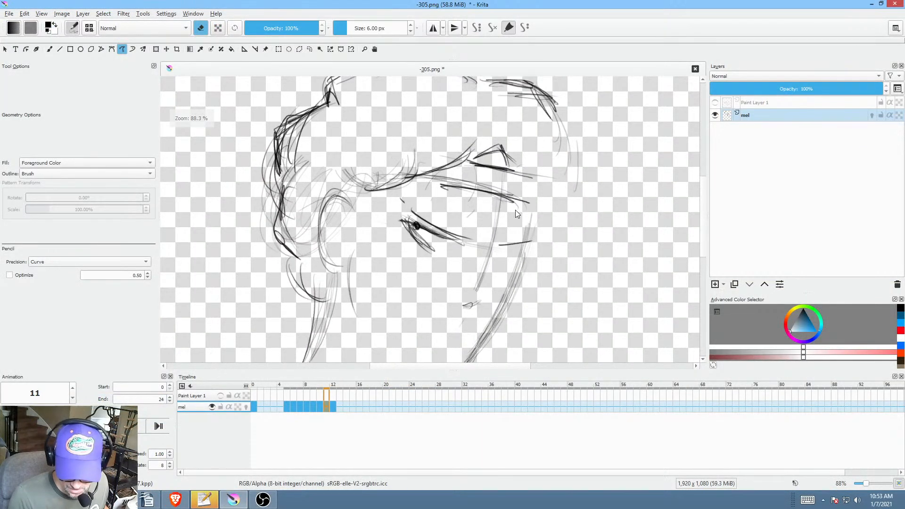
drag(451, 261, 514, 240)
drag(572, 245, 555, 154)
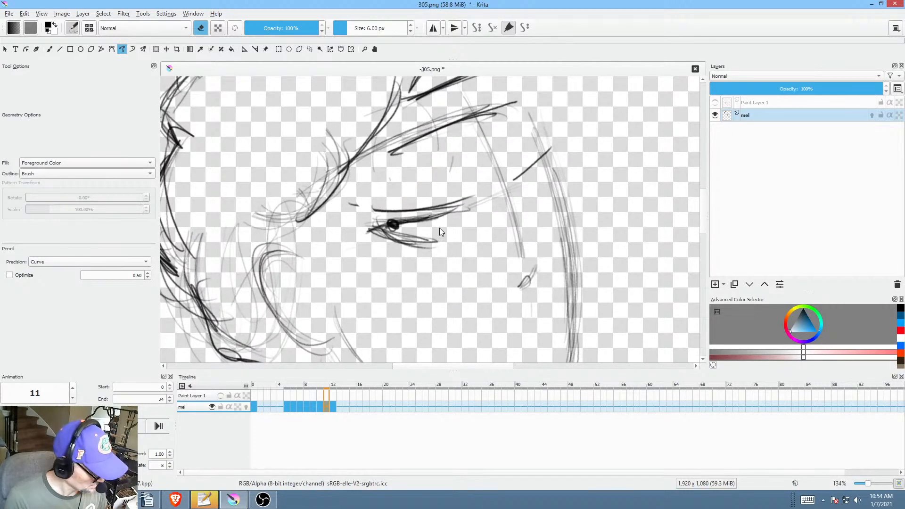
key(b)
key(e)
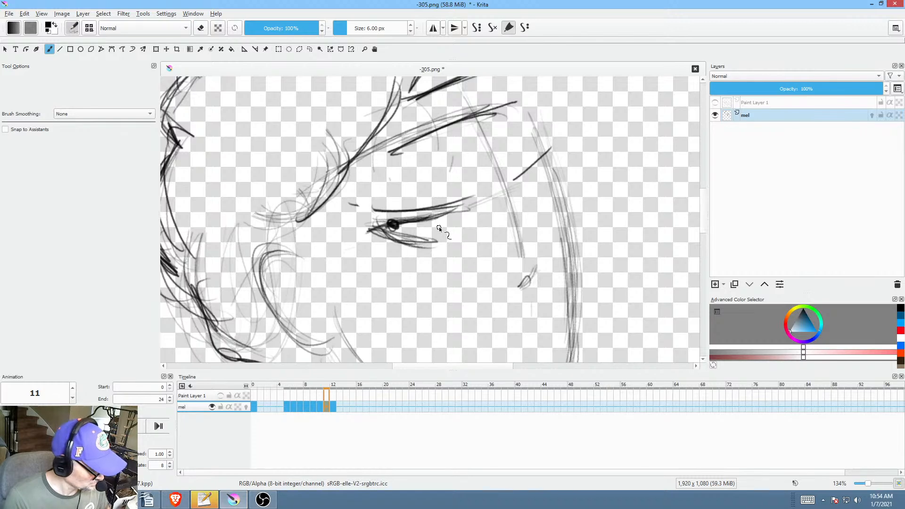
key(Left)
key(Right)
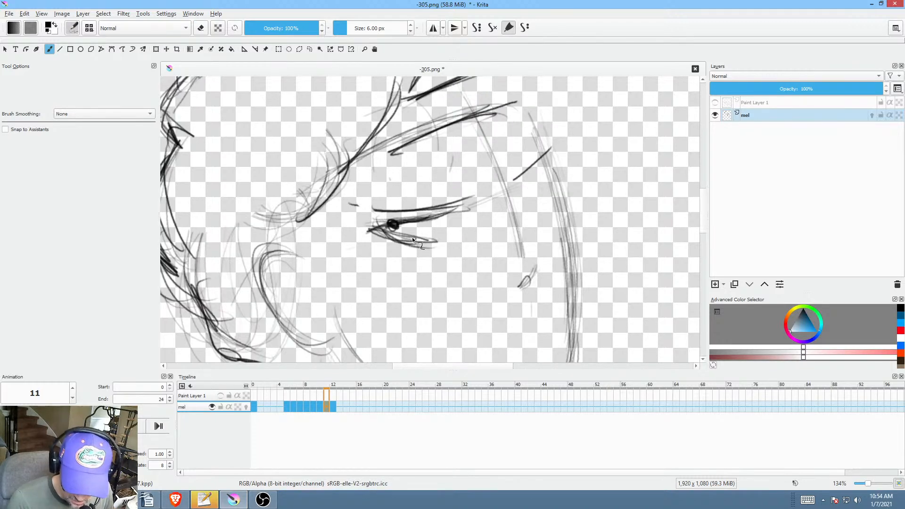
key(Right)
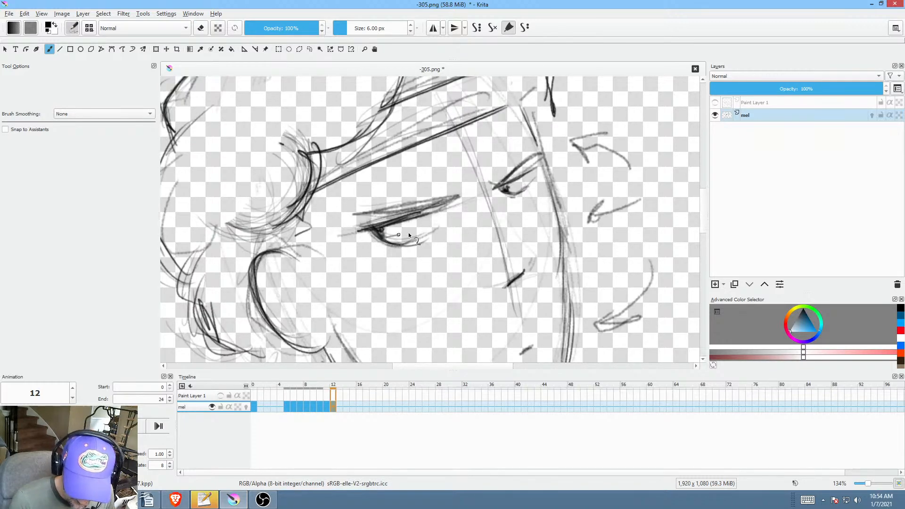
mouse_move(385, 234)
mouse_down()
mouse_move(456, 218)
mouse_move(387, 245)
mouse_move(487, 234)
mouse_up()
key(l)
key(e)
Step: Flatten the near eye's lower lid on frames 11 and 10 with a straighter line rising toward the nose
key(Left)
key(Left)
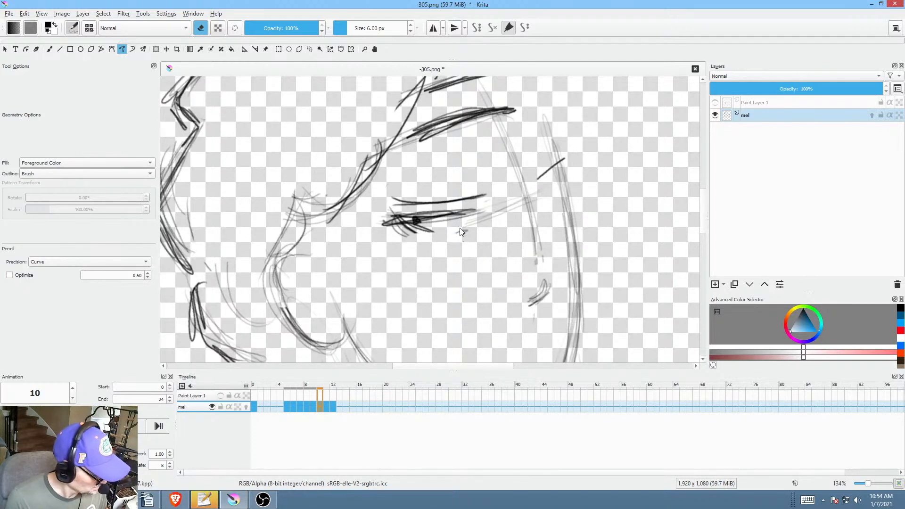
key(b)
key(e)
drag(421, 237, 471, 229)
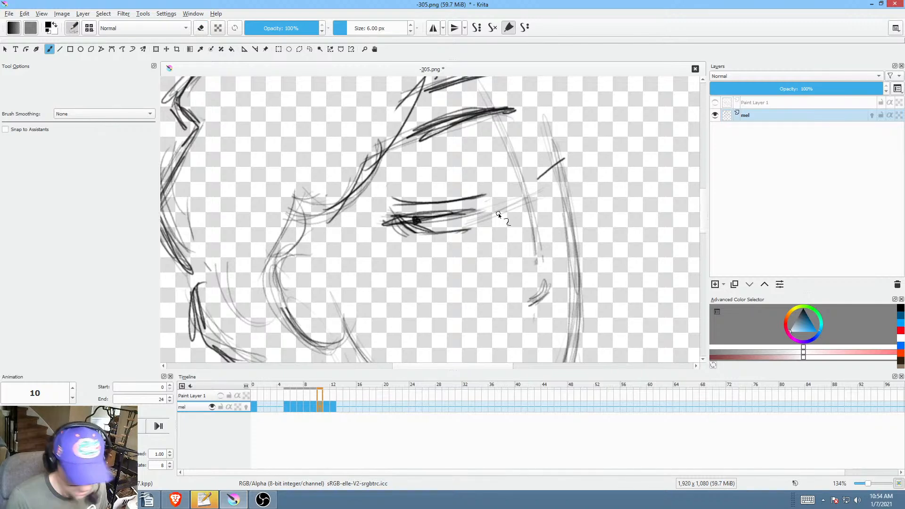
Step: Draw a short straight lower lid for the far eye on frames 12, 11 and 10
key(Left)
key(Left)
key(Right)
key(Right)
key(Right)
key(Right)
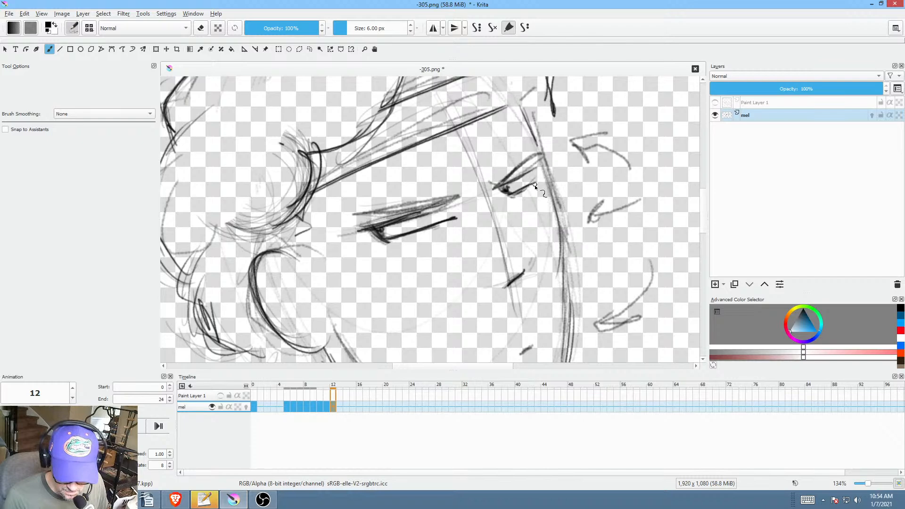
key(Left)
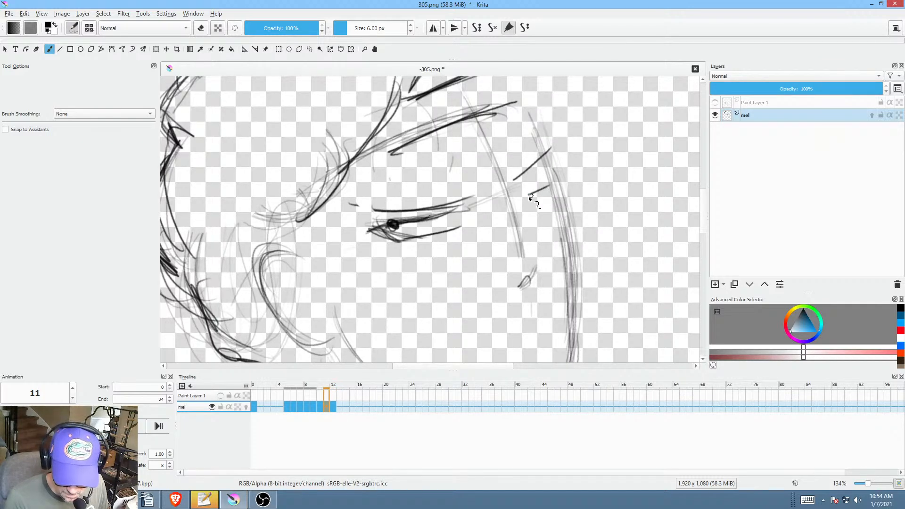
key(Left)
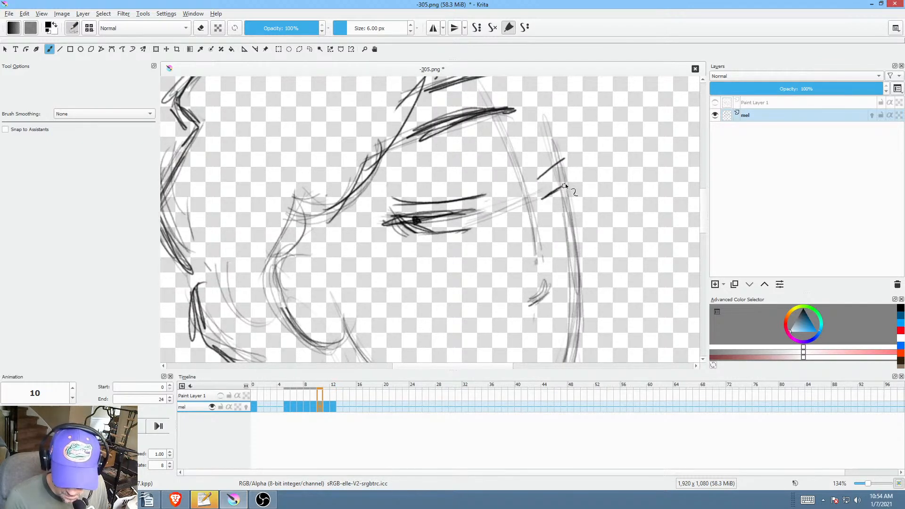
Step: Add the far eye's upper lid and dark pupil between the brow and lower lid on frames 9, 10 and 11
key(Left)
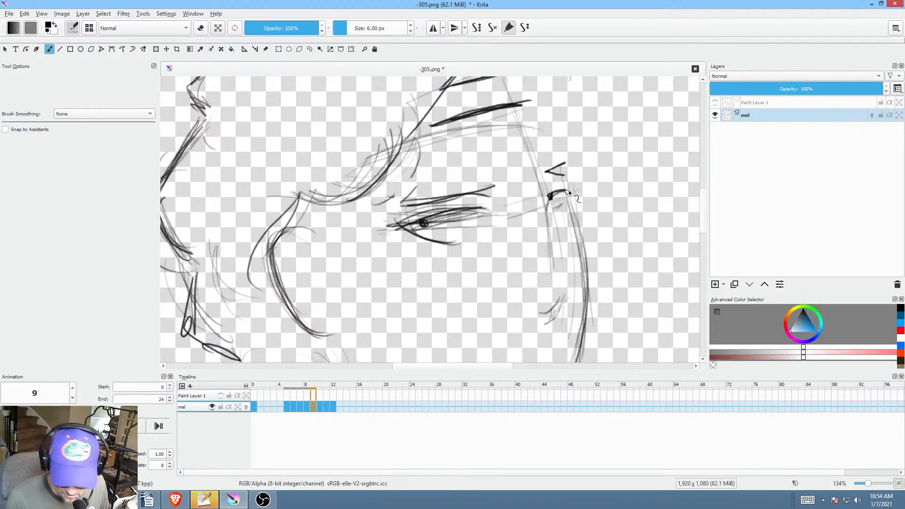
key(Right)
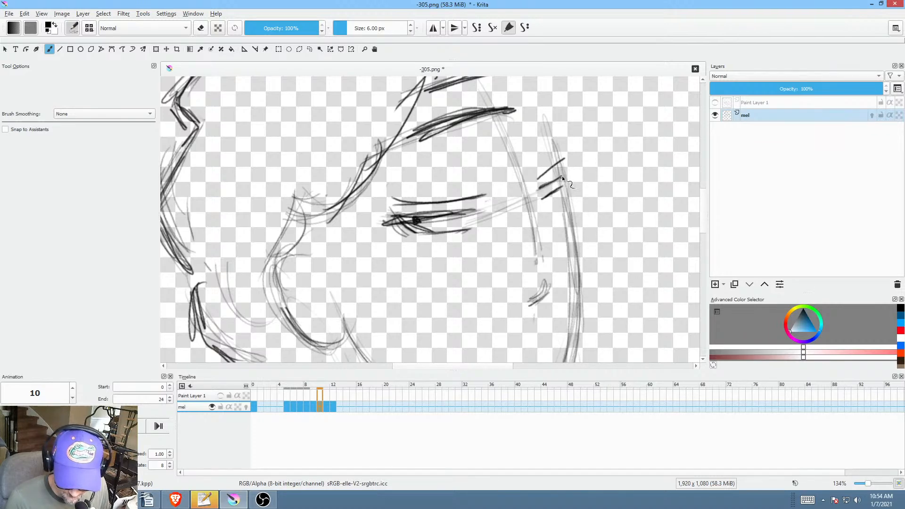
key(Right)
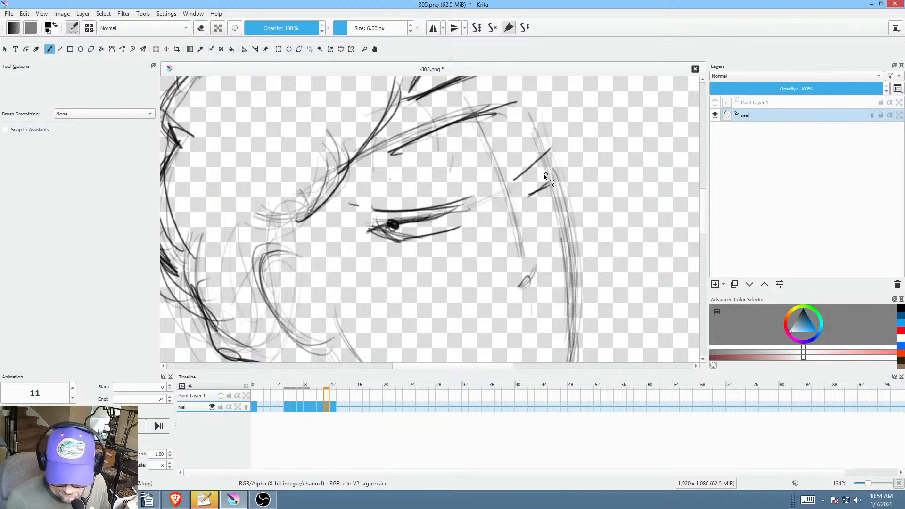
key(Right)
key(Left)
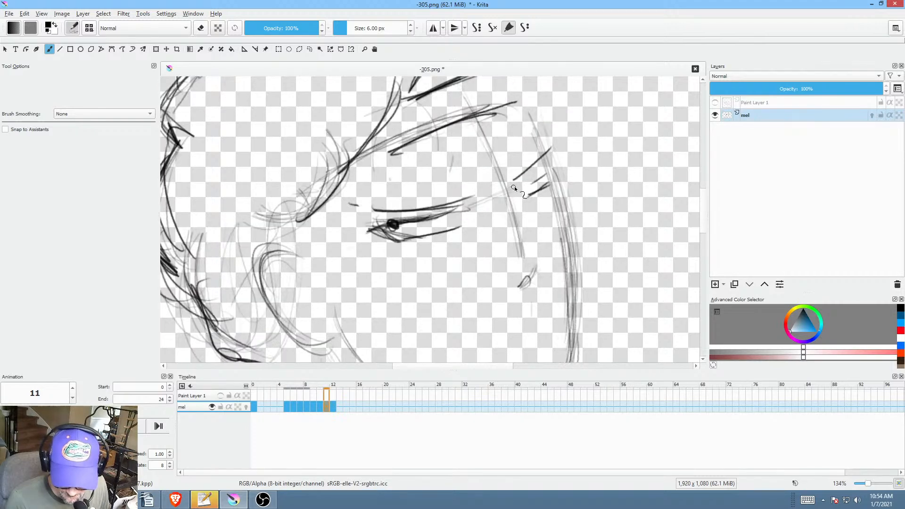
key(Left)
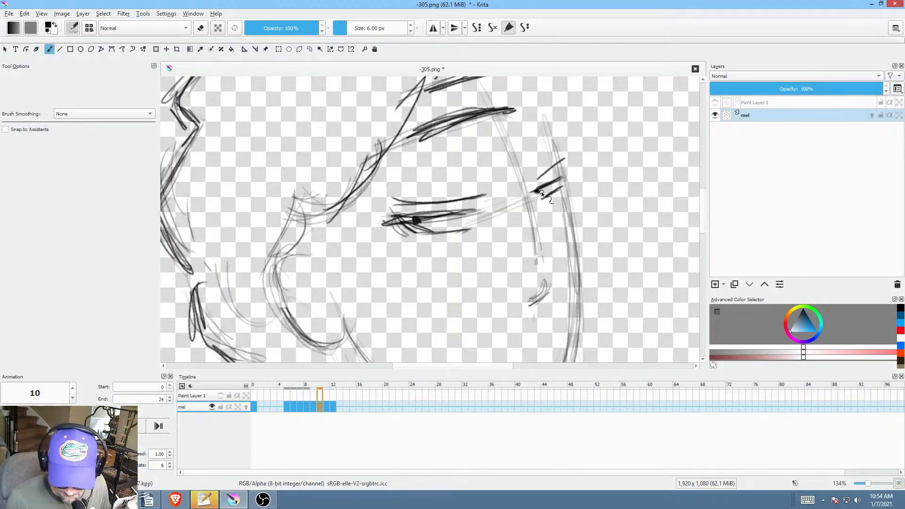
key(Right)
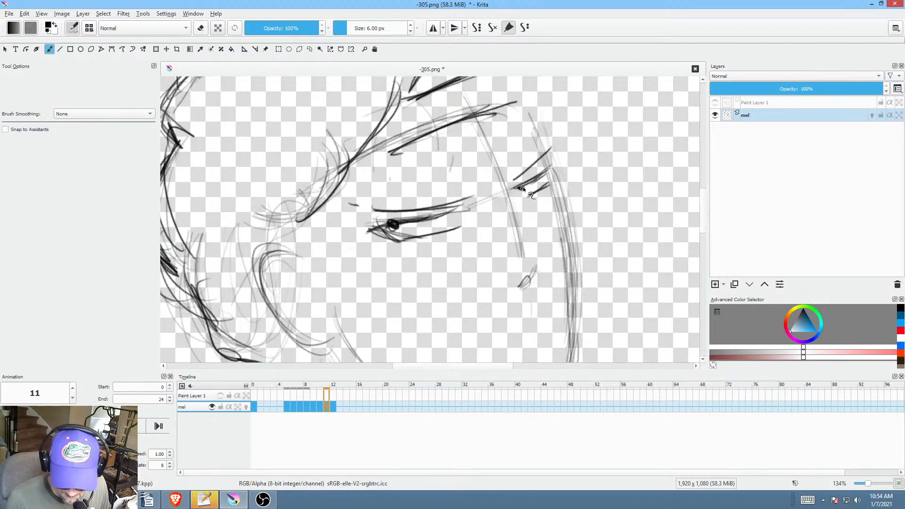
Step: Straighten the canvas, show the whole image, and play the head-turn from frame 0 to check the eyes
key(Right)
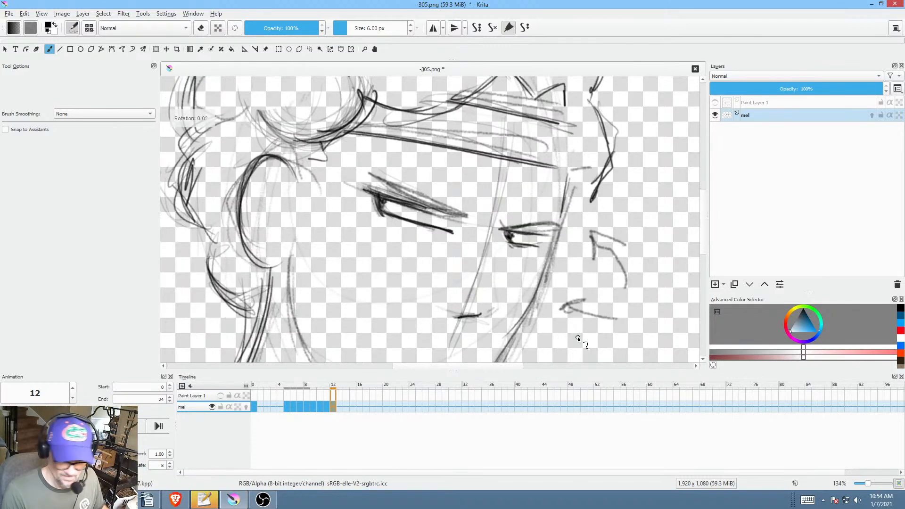
key(5)
drag(540, 264, 515, 261)
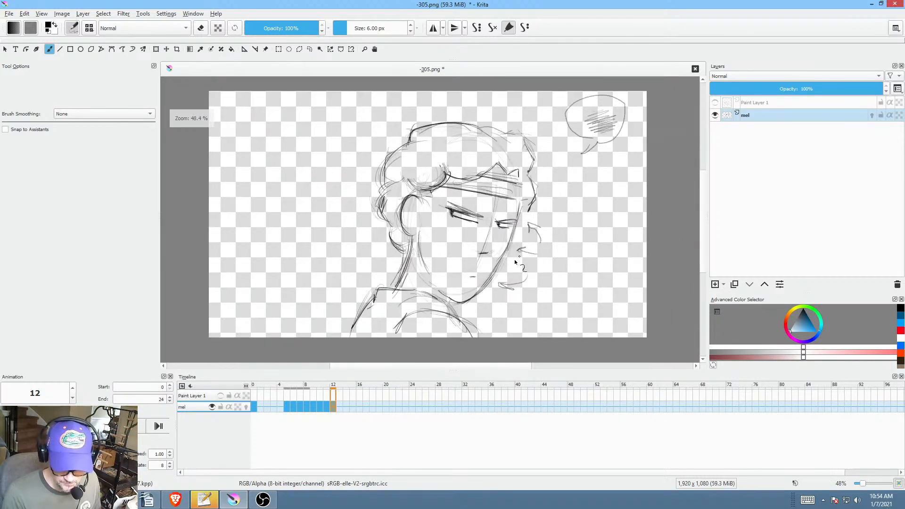
click(253, 409)
key(space)
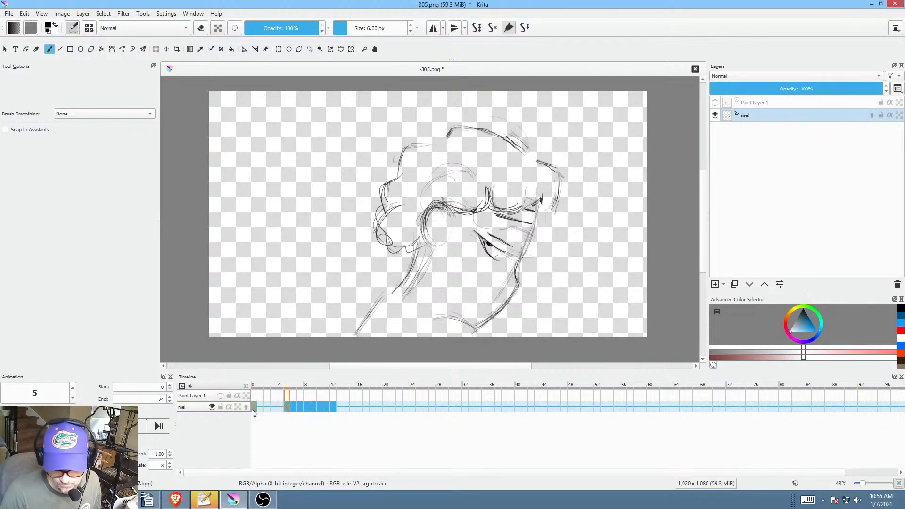
key(space)
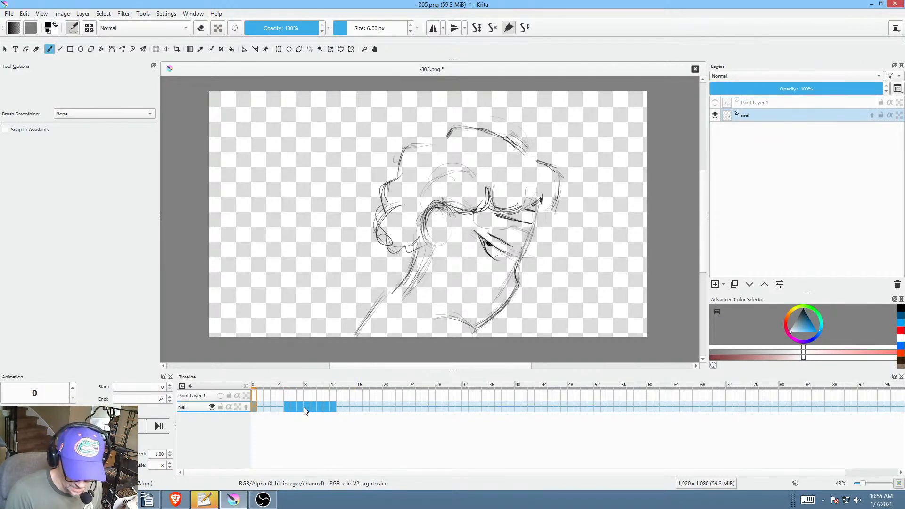
Step: Save the -305.png animation file
click(9, 14)
click(29, 59)
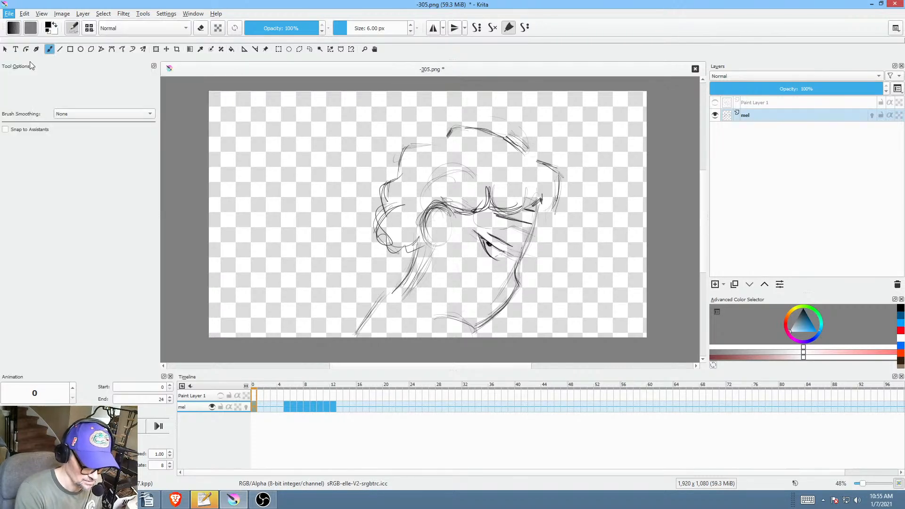
click(577, 393)
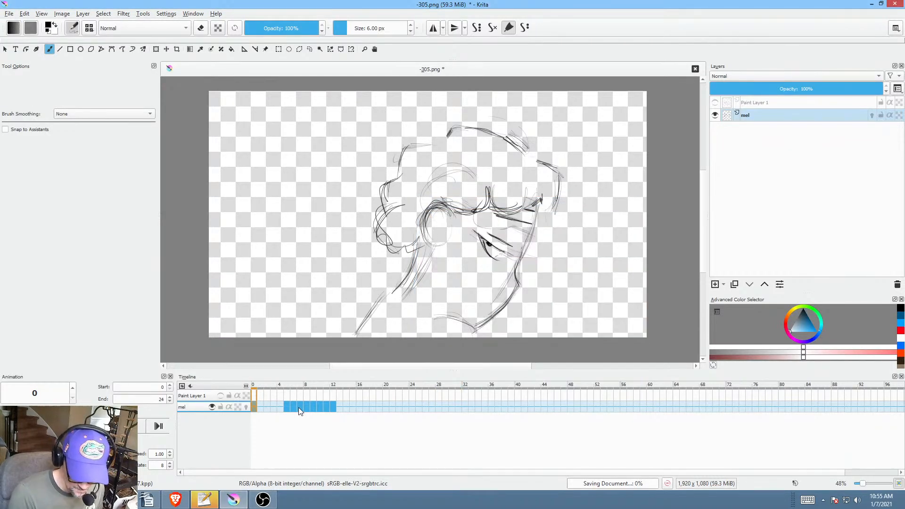
Step: Drop alternate in-between drawings of the mel head-turn and close the gaps so the remaining drawings fill frames 5 to 9
click(299, 406)
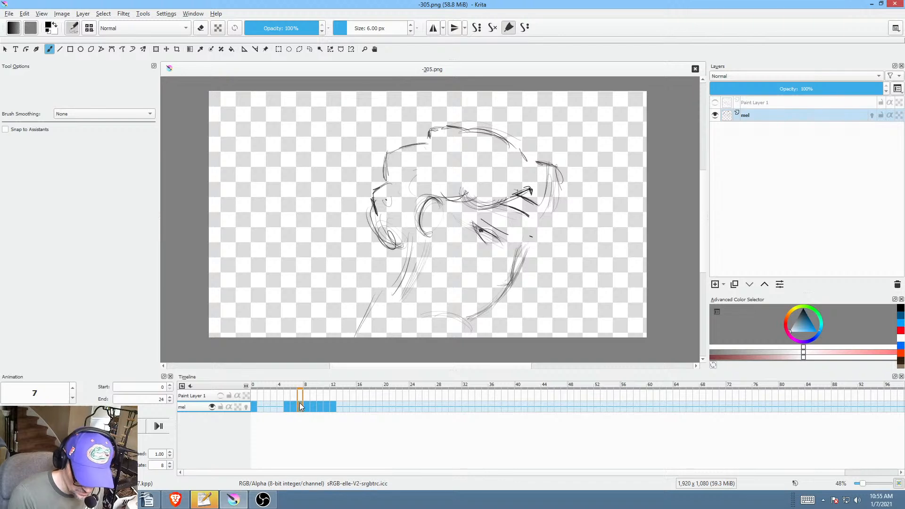
drag(302, 407, 292, 411)
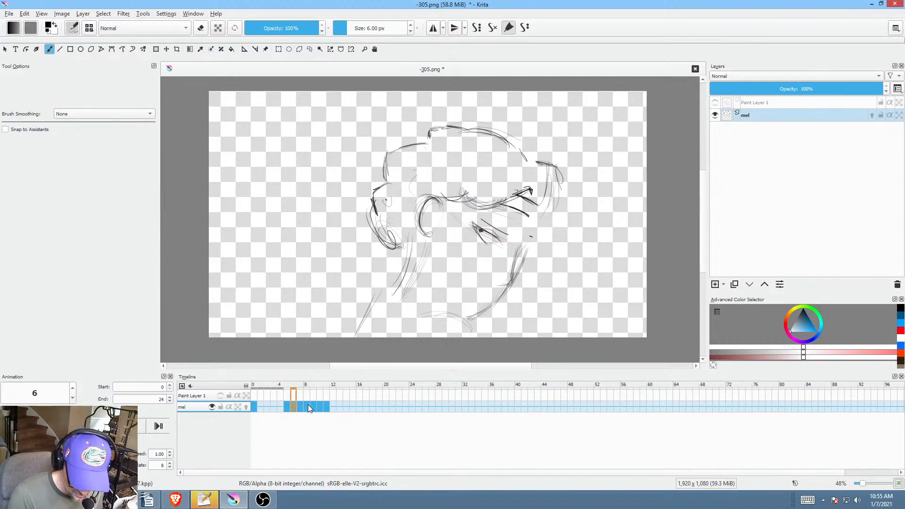
click(307, 405)
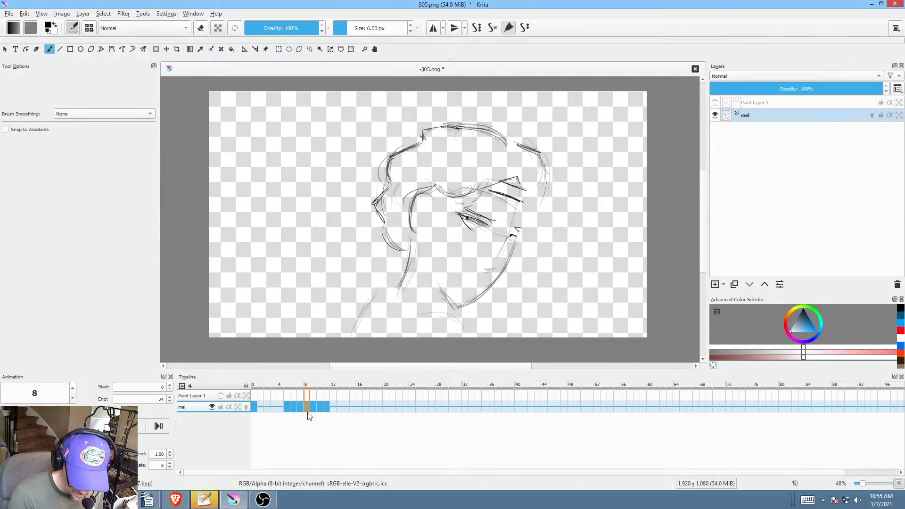
drag(308, 408, 307, 407)
click(313, 406)
Step: Play the shortened head-turn several times, starting from frames 3 and 0, to judge the faster timing
click(274, 407)
key(space)
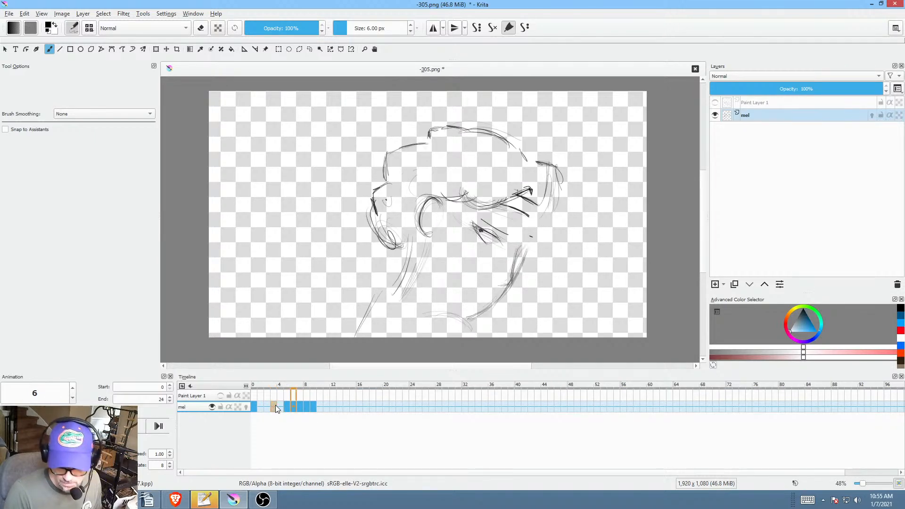
key(space)
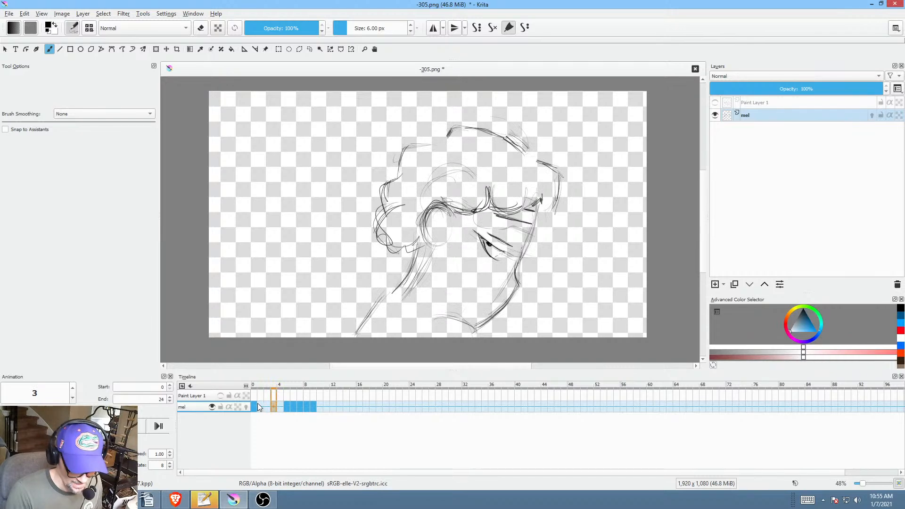
click(256, 406)
key(space)
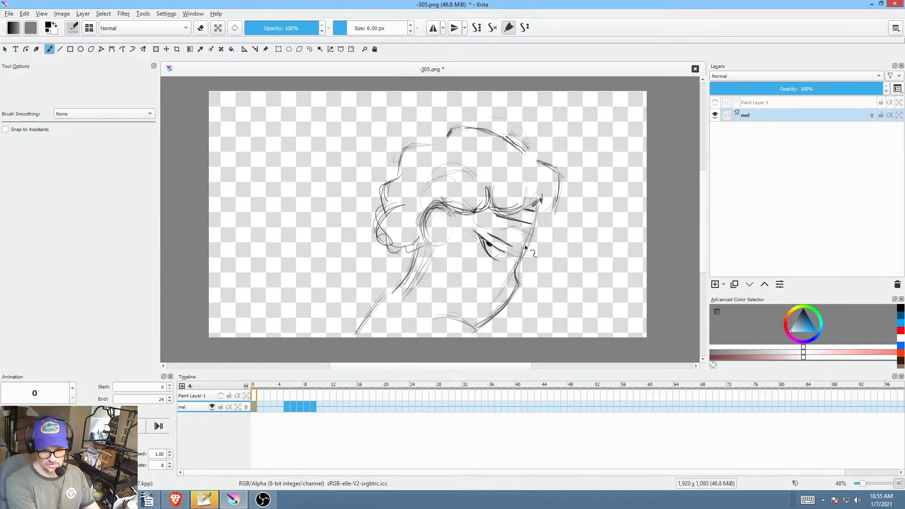
scroll(523, 248, up, 1)
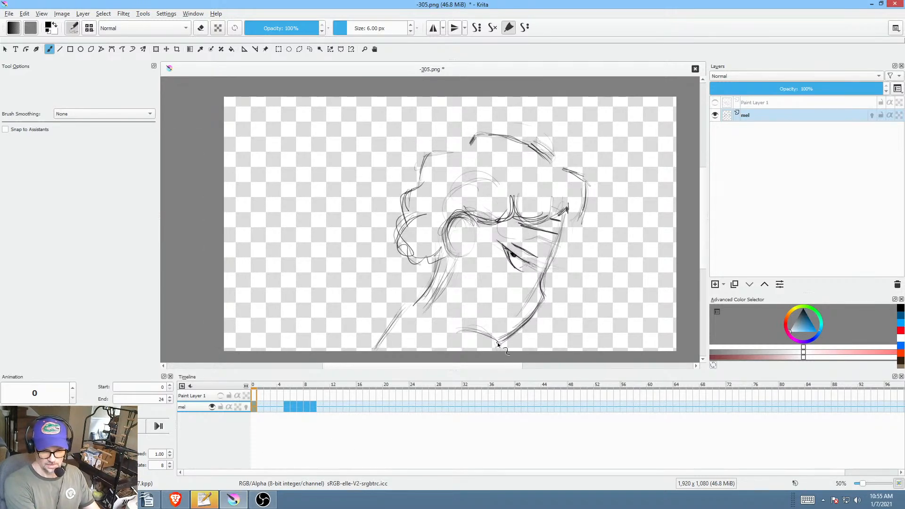
key(space)
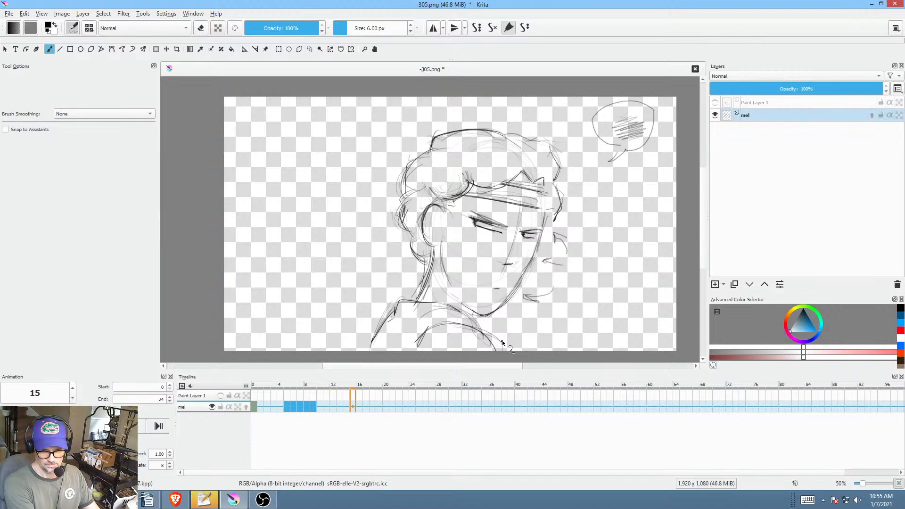
key(space)
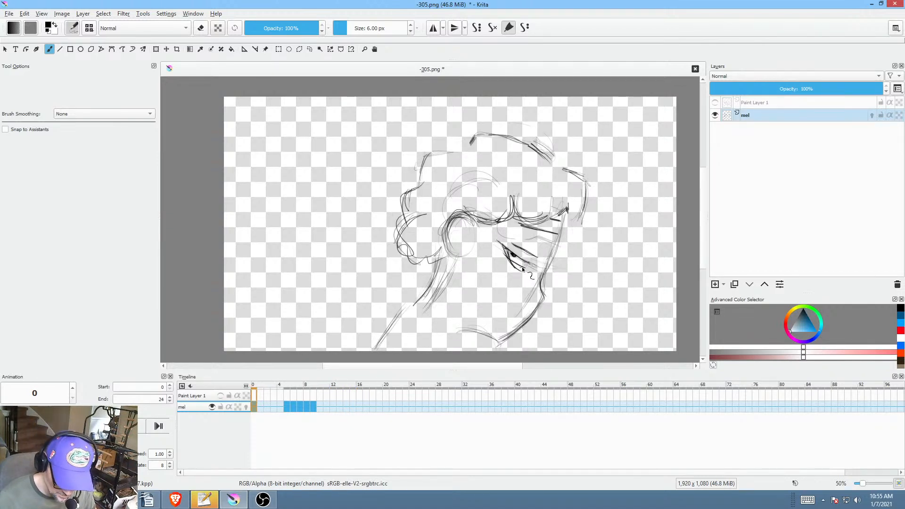
Step: Redraw the lower lid of the eye on frame 0 as a flatter line and erase the old curve beneath it
drag(523, 268, 512, 253)
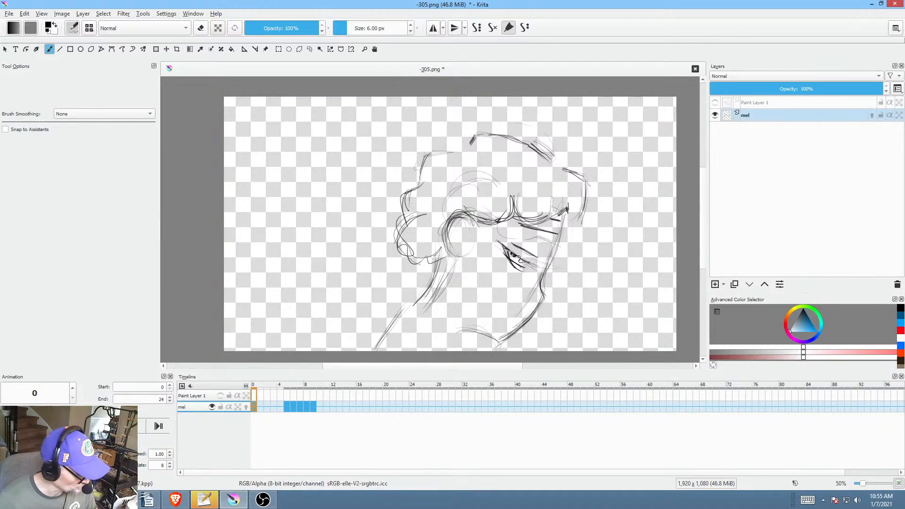
key(e)
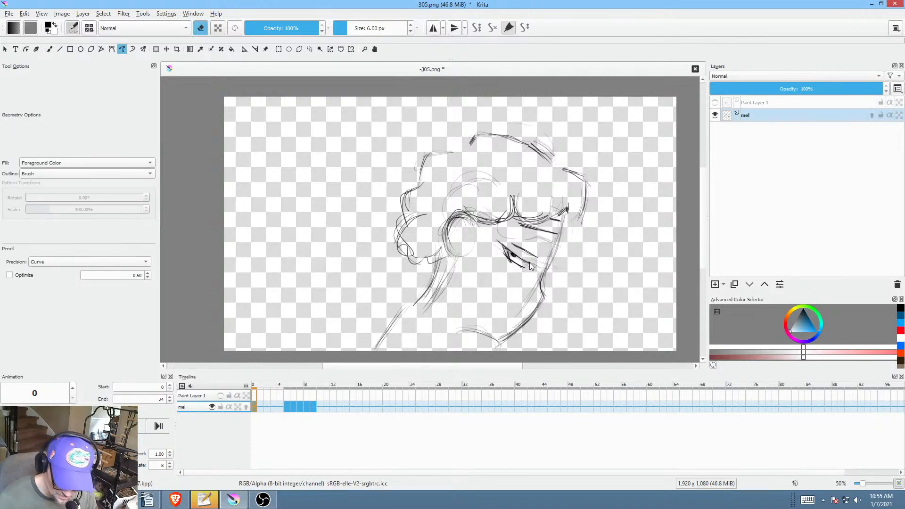
key(b)
key(e)
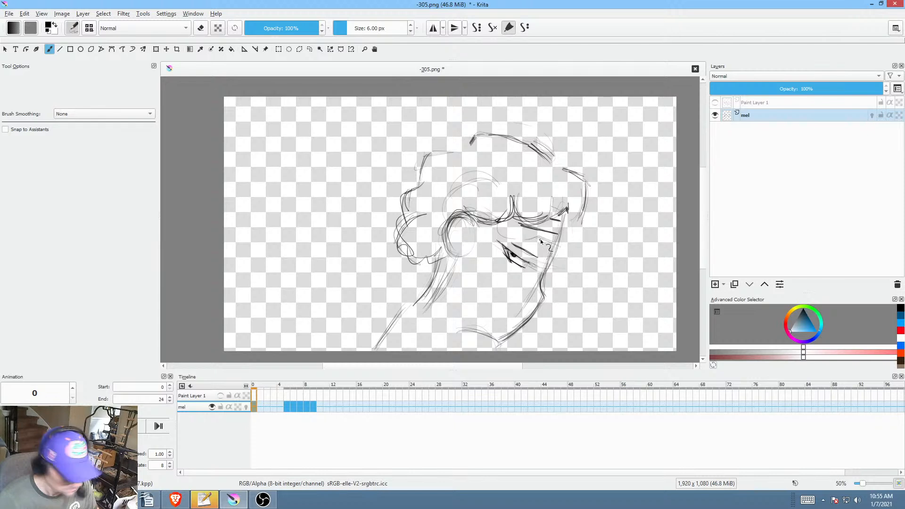
Step: Examine the mel layer's head-turn drawings on frames 5 to 9, and play the animation from frame 0
key(period)
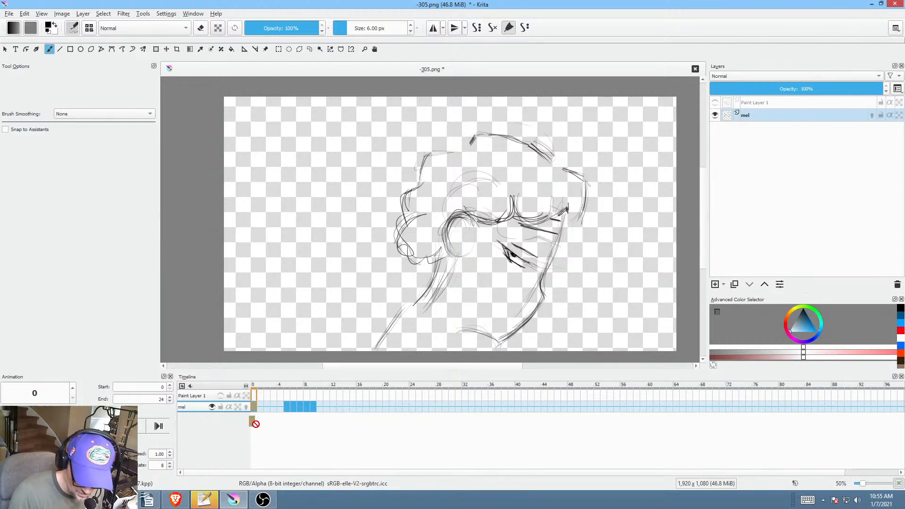
click(285, 407)
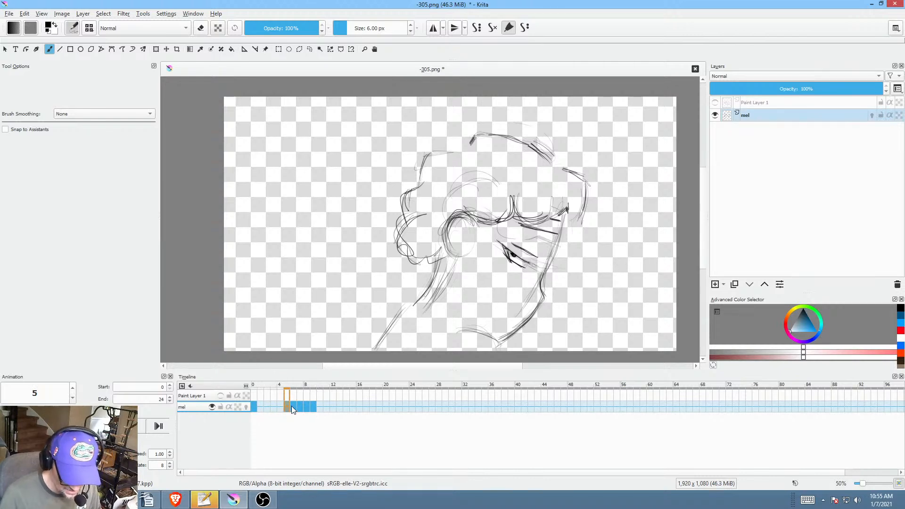
click(297, 405)
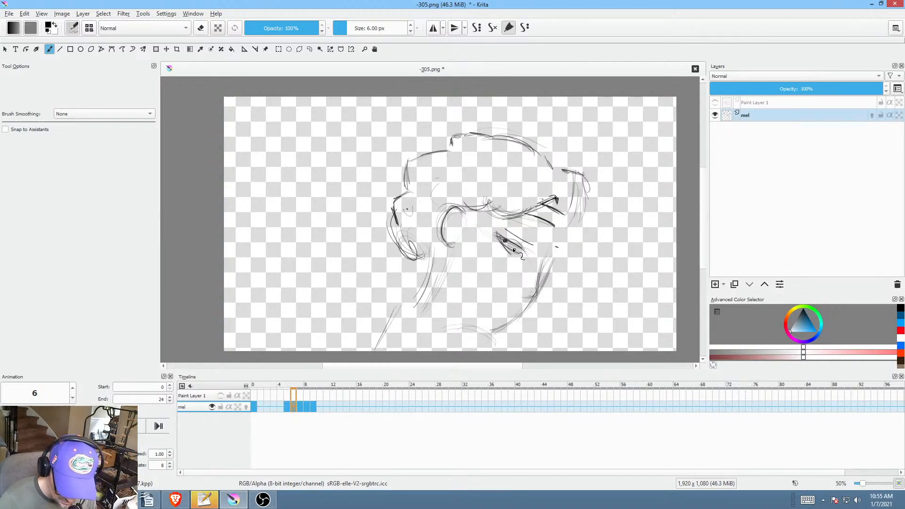
key(Right)
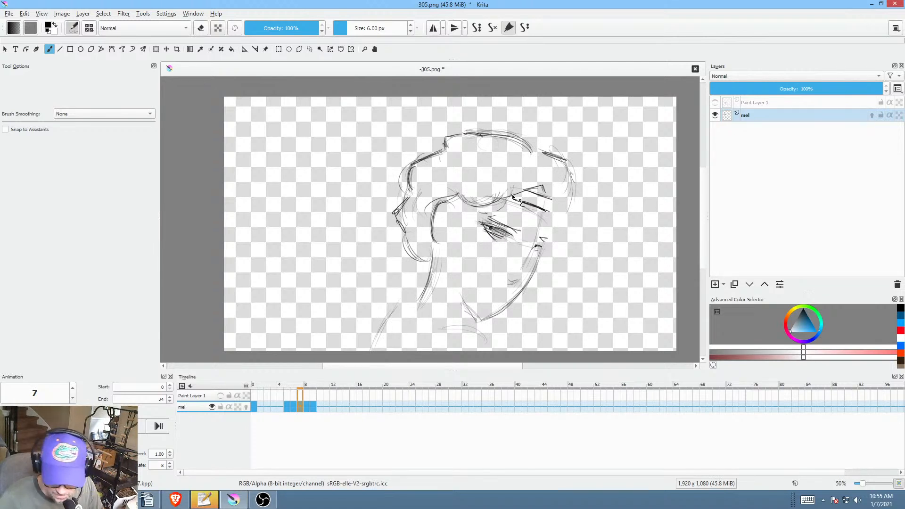
key(Right)
key(Left)
key(Left)
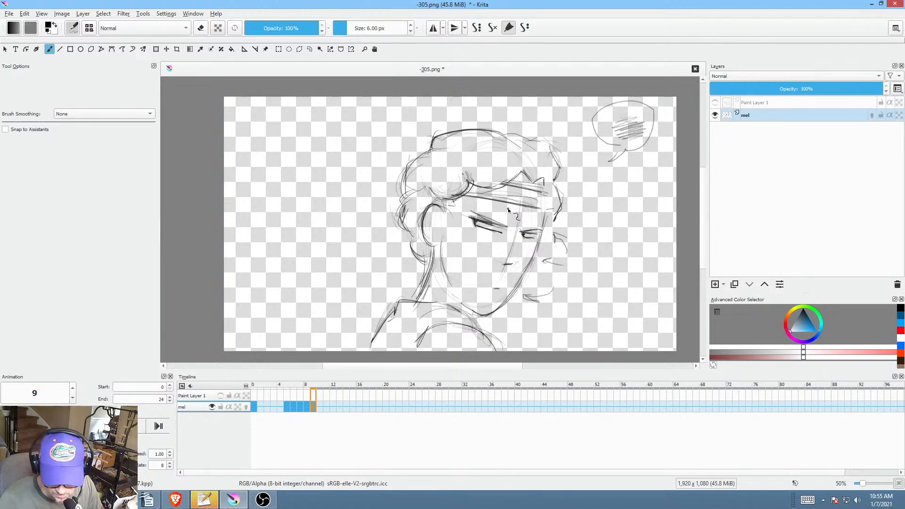
key(Home)
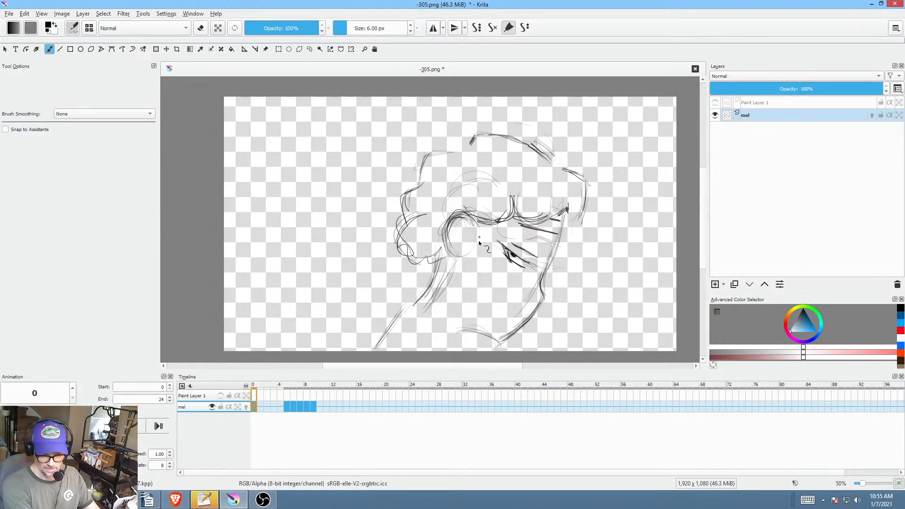
key(space)
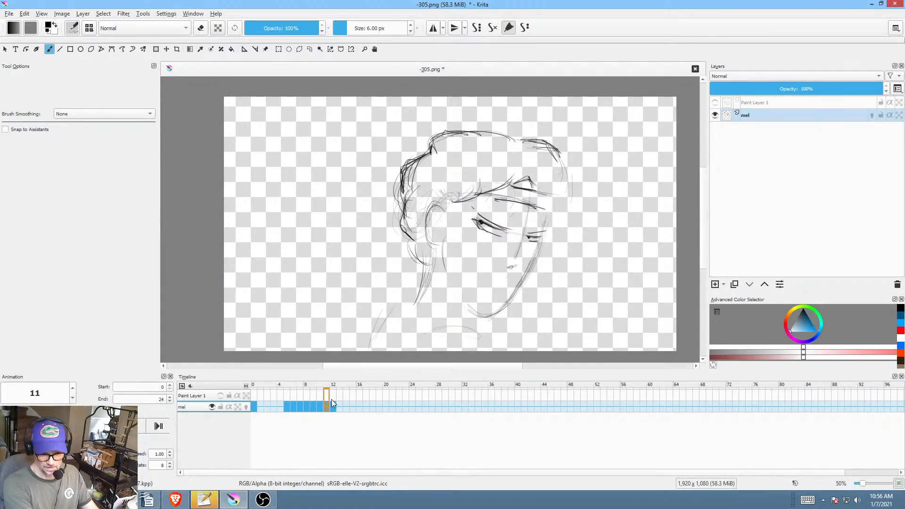
Step: Redo the last frame switch and move the mel keyframes on frames 5 to 12 so they start at frame 0
click(24, 13)
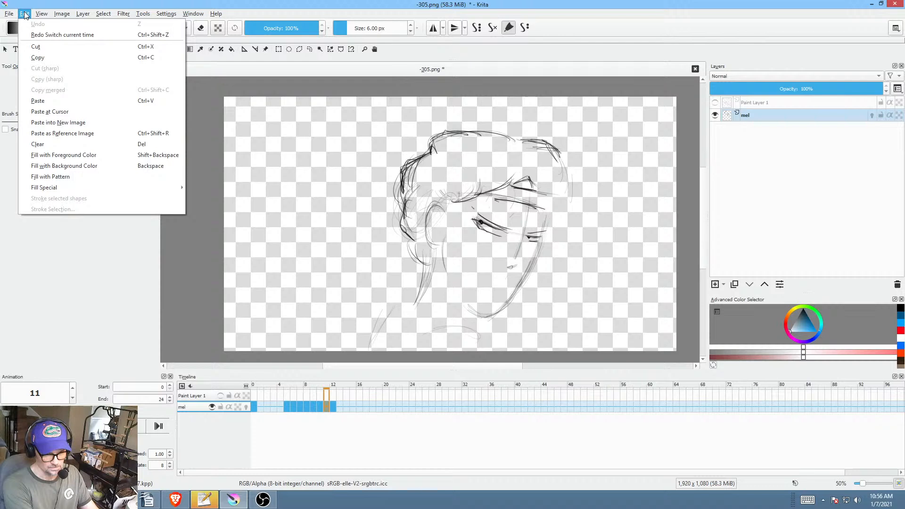
click(28, 36)
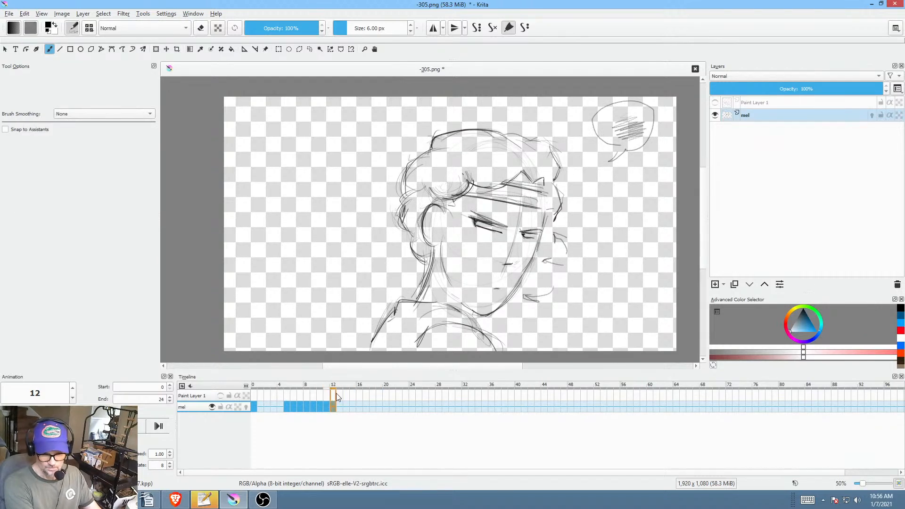
click(287, 407)
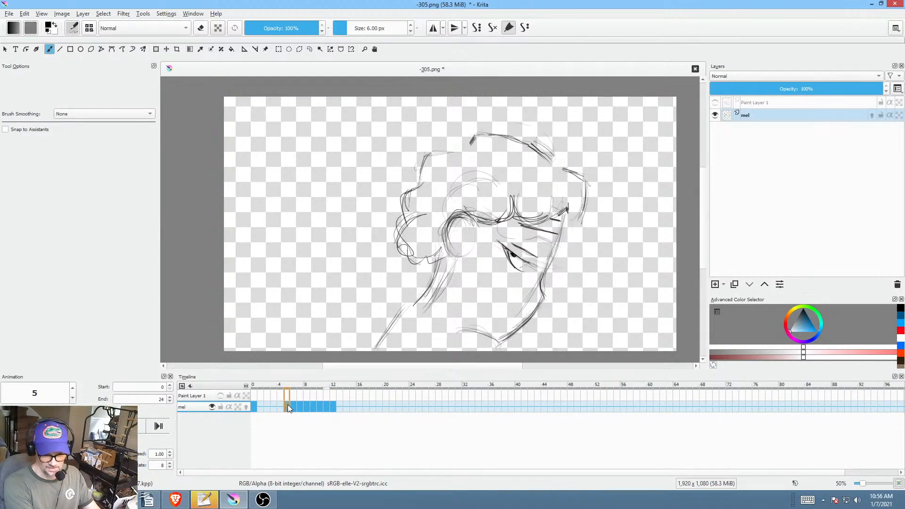
drag(289, 408, 257, 406)
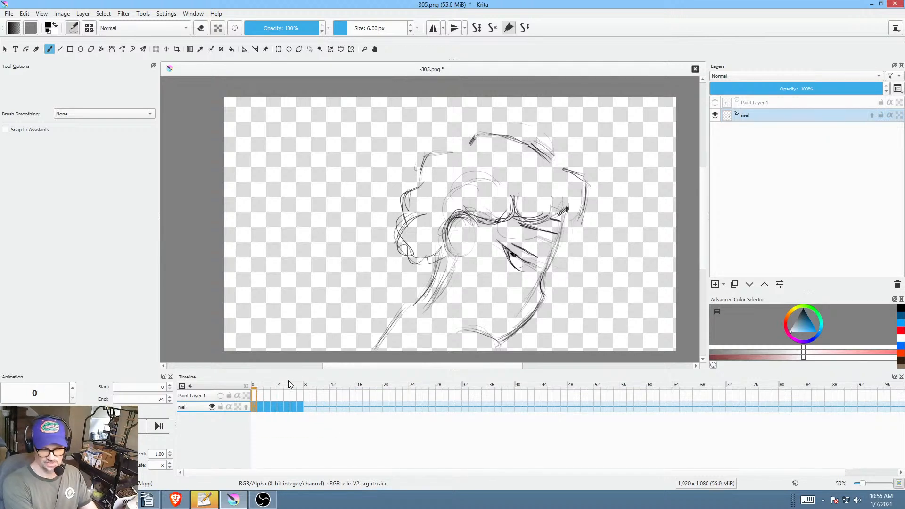
Step: Play and stop the shortened animation from frame 0 to check its timing
key(space)
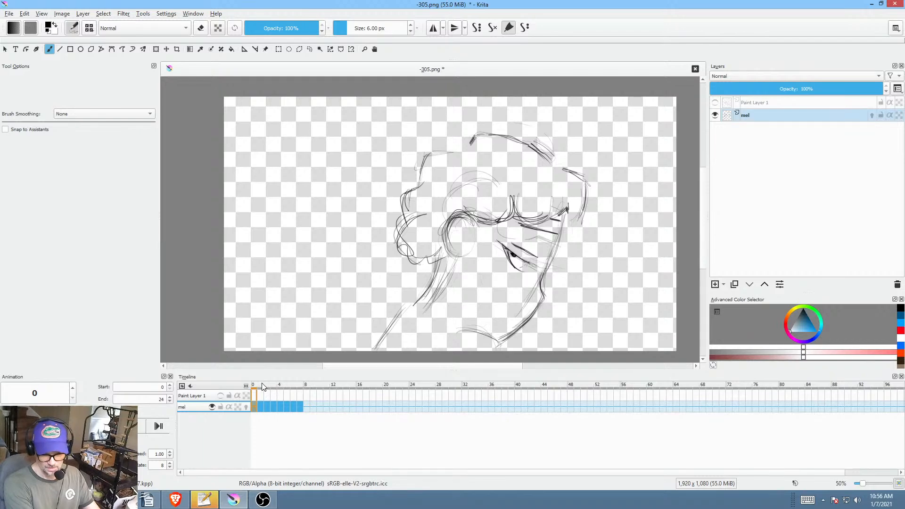
key(space)
key(space)
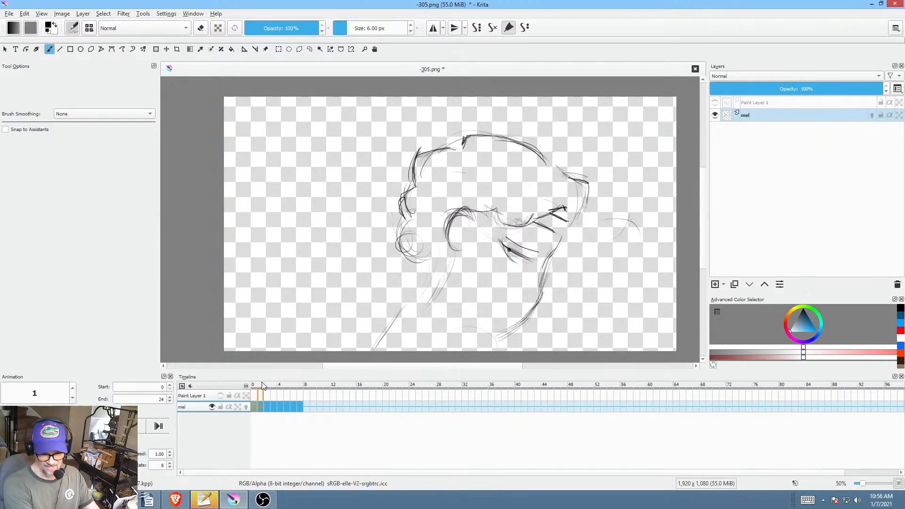
key(space)
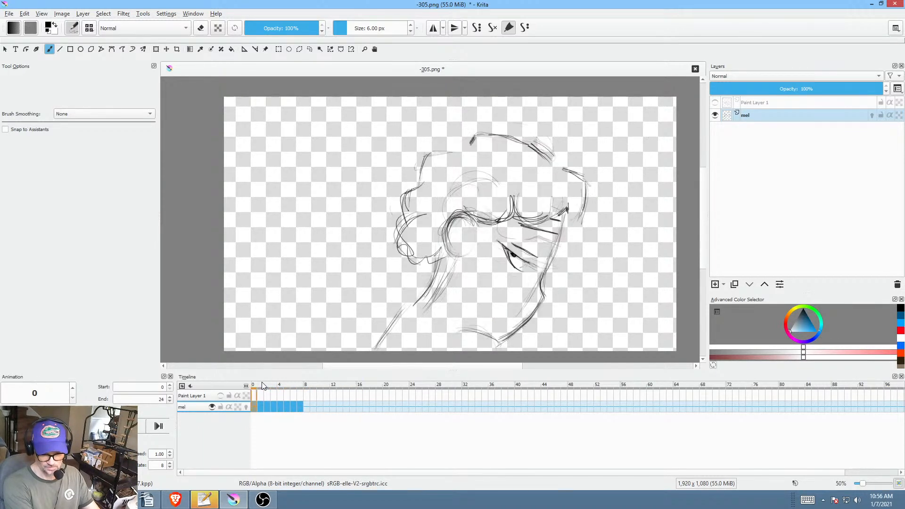
key(space)
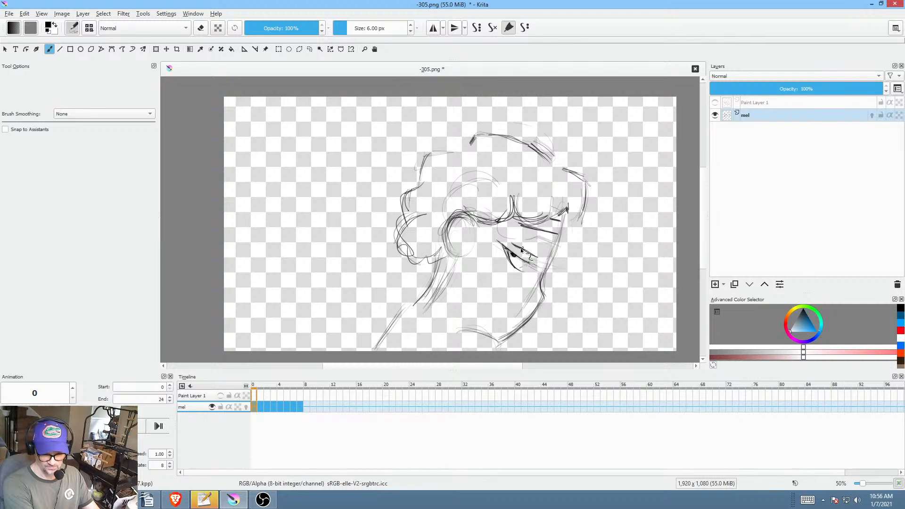
Step: Examine the individual mel drawings between frames 0 and 7 and scrub the timeline to frame 3
click(264, 406)
click(270, 406)
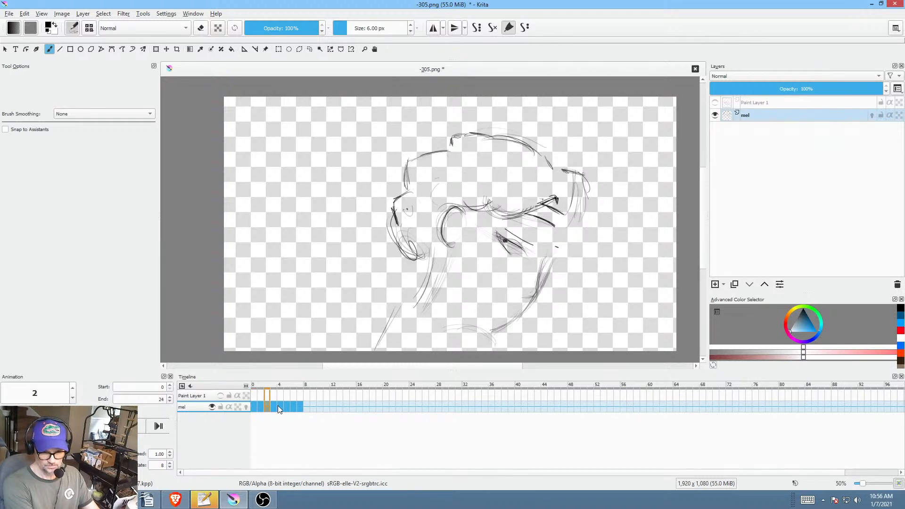
click(281, 405)
click(286, 405)
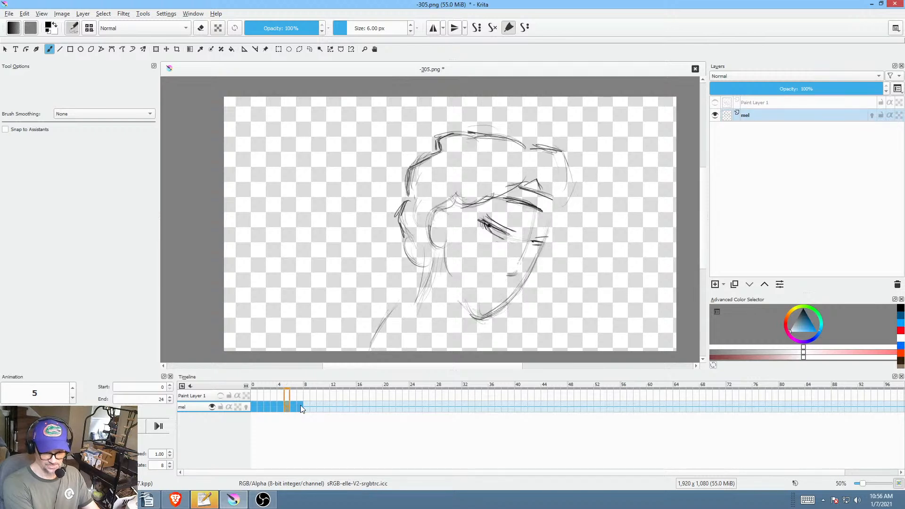
click(301, 405)
click(257, 405)
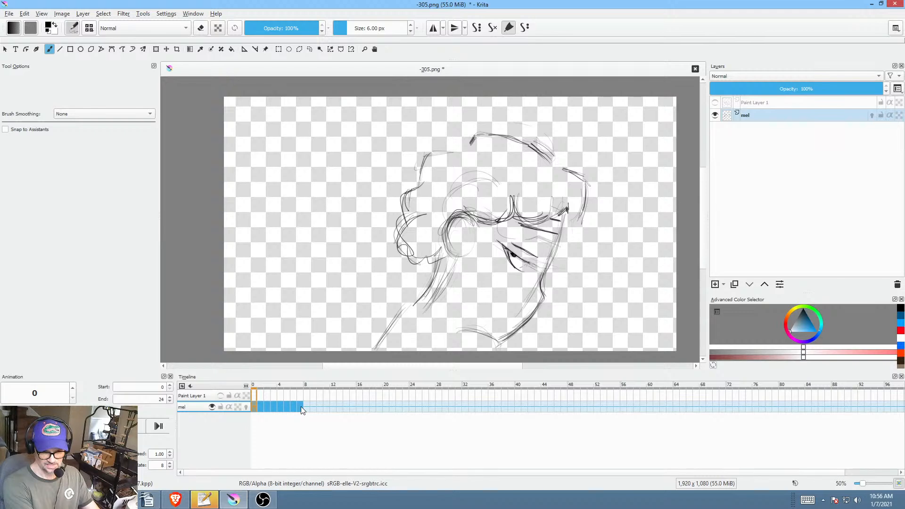
click(300, 407)
click(253, 405)
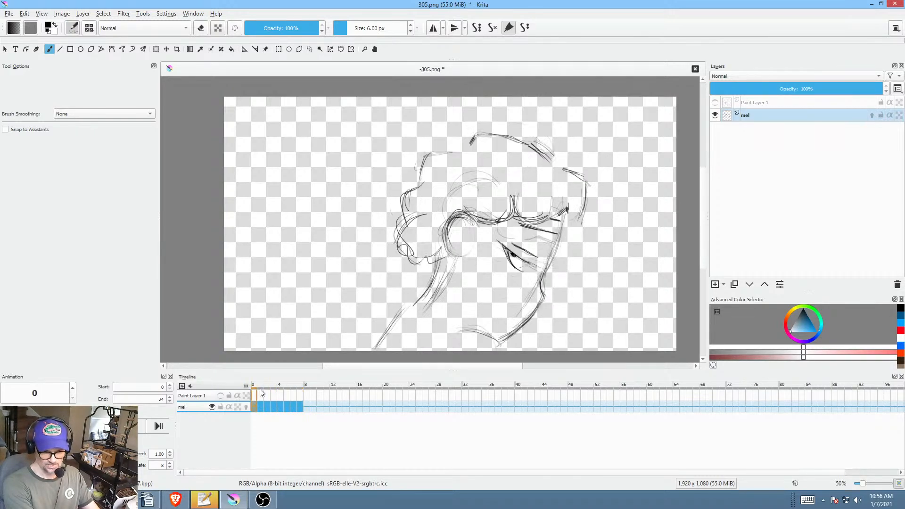
mouse_move(260, 387)
mouse_down()
mouse_move(252, 386)
mouse_move(296, 386)
mouse_move(265, 387)
mouse_move(273, 388)
mouse_up()
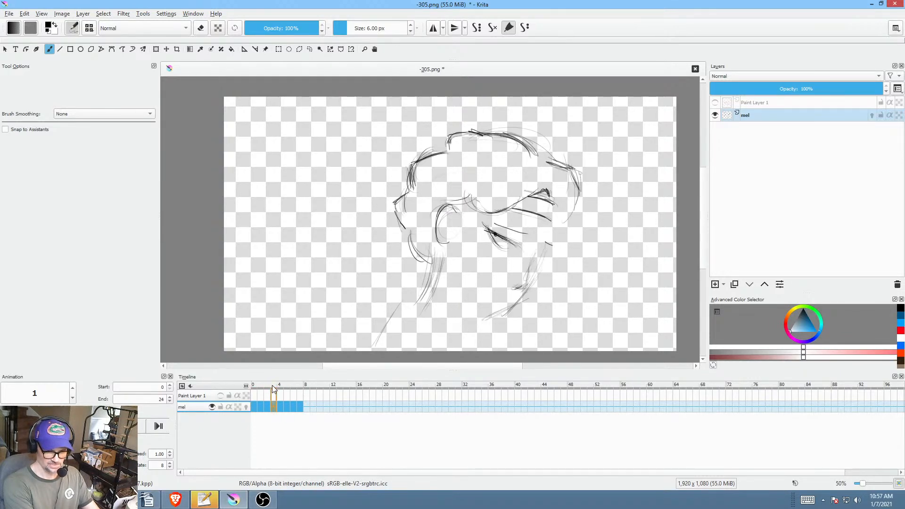
Step: Save -305.png with the current PNG options, also saving the image as a Krita file
click(11, 14)
click(21, 56)
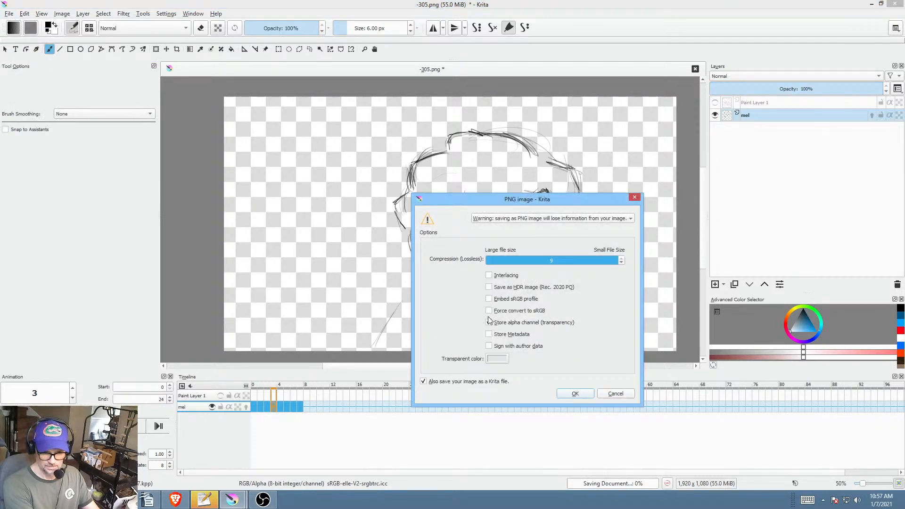
click(576, 394)
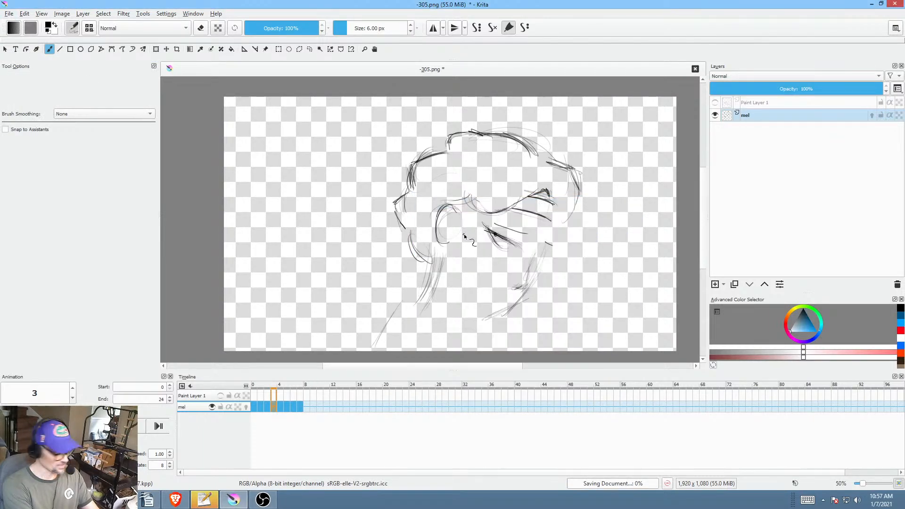
Step: Render the animation to L:/ANIME/SL/scenes/305/RENDER again, replacing the old 305 frames
key(ctrl+shift+r)
click(475, 340)
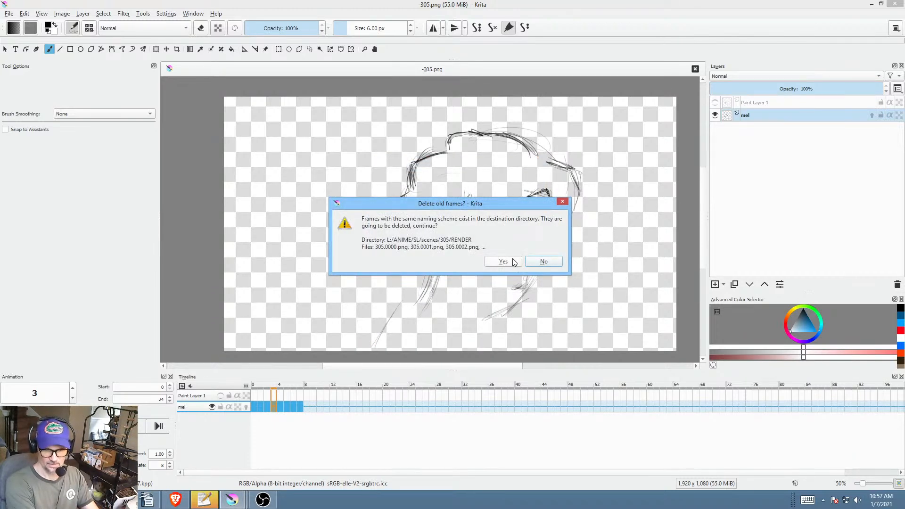
click(514, 263)
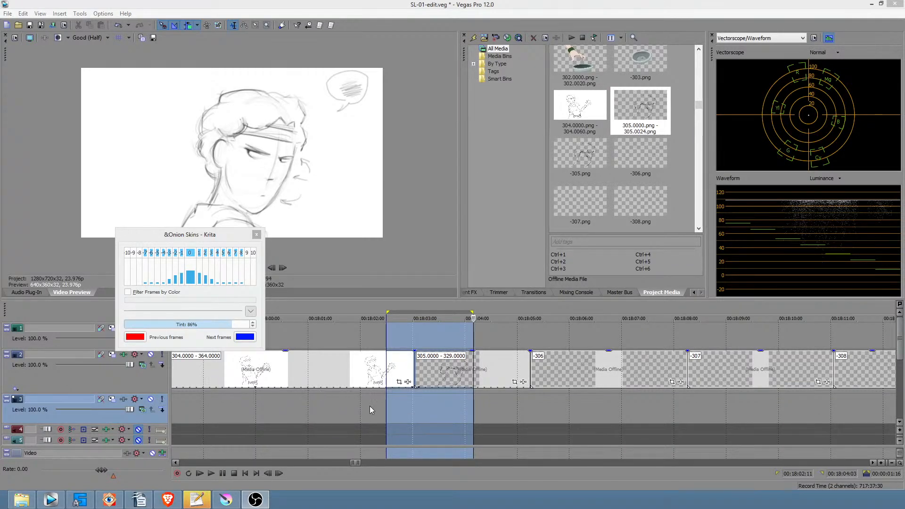
Step: Switch to the Vegas Pro edit and play the cut from the 304 clip into the updated 305 clip
click(349, 401)
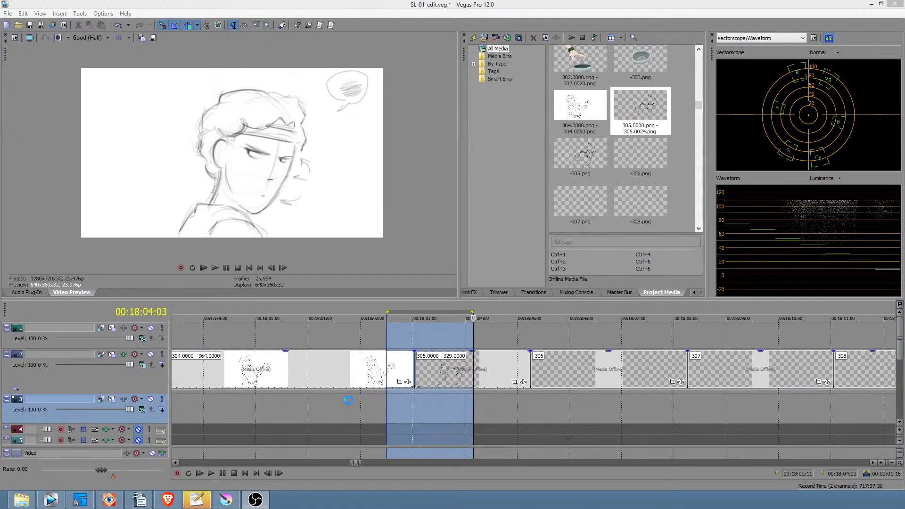
key(space)
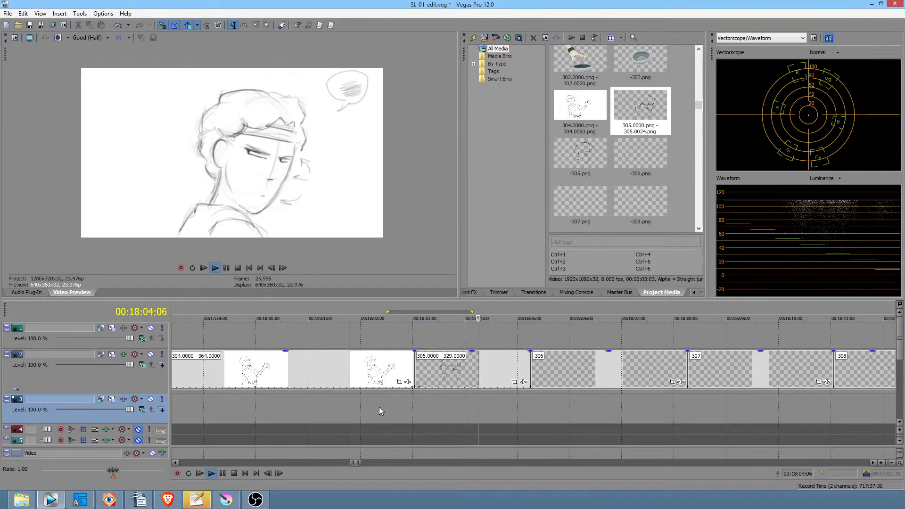
key(space)
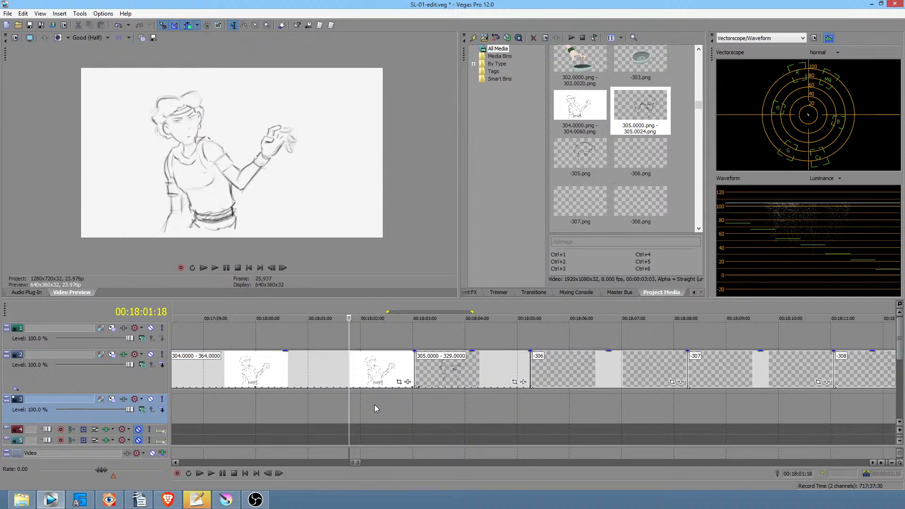
click(364, 409)
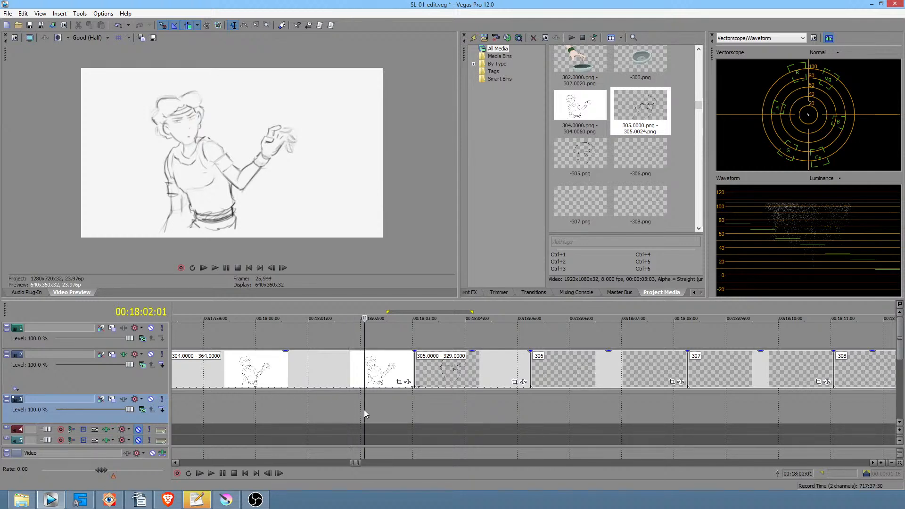
key(space)
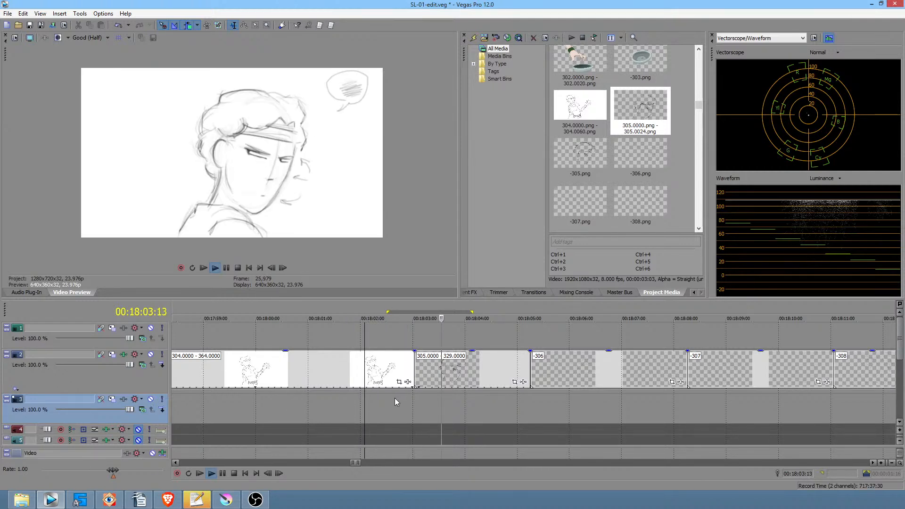
key(space)
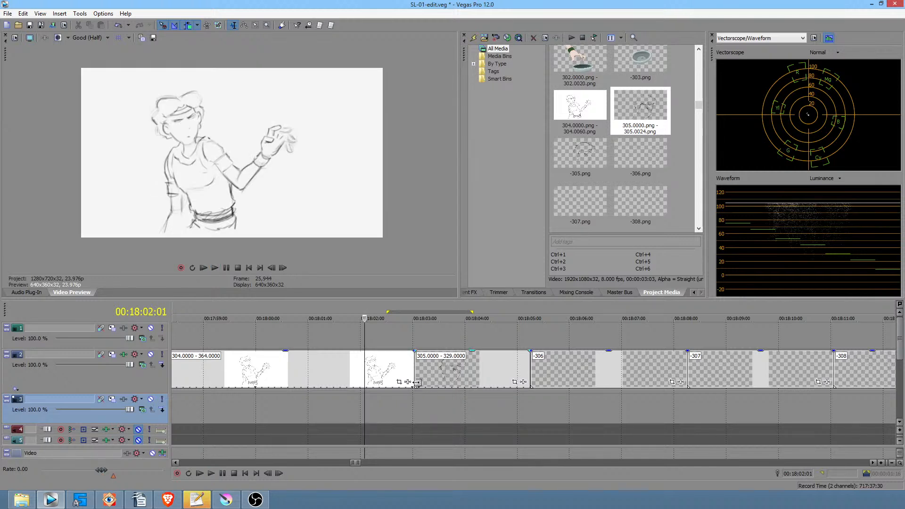
Step: Trim the start of the 305 clip slightly, rippling the following clips earlier, and play the cut from the 304 clip
click(417, 388)
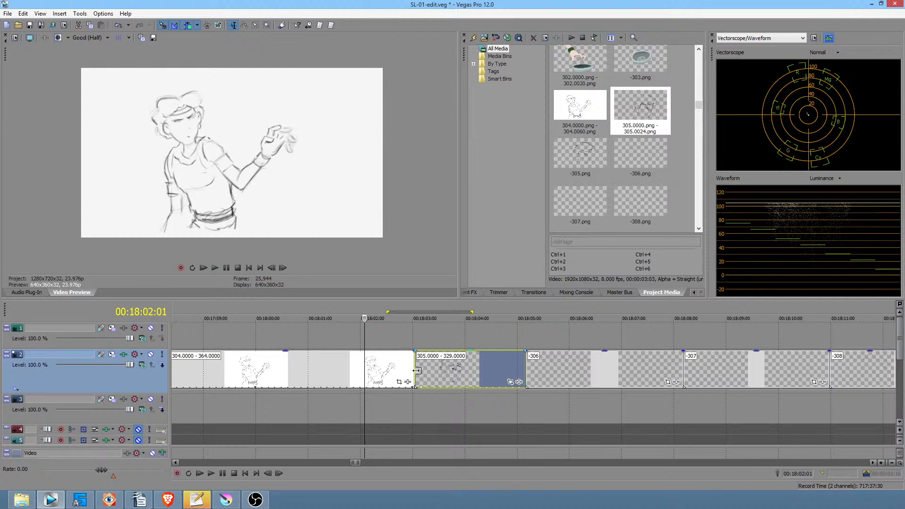
click(380, 404)
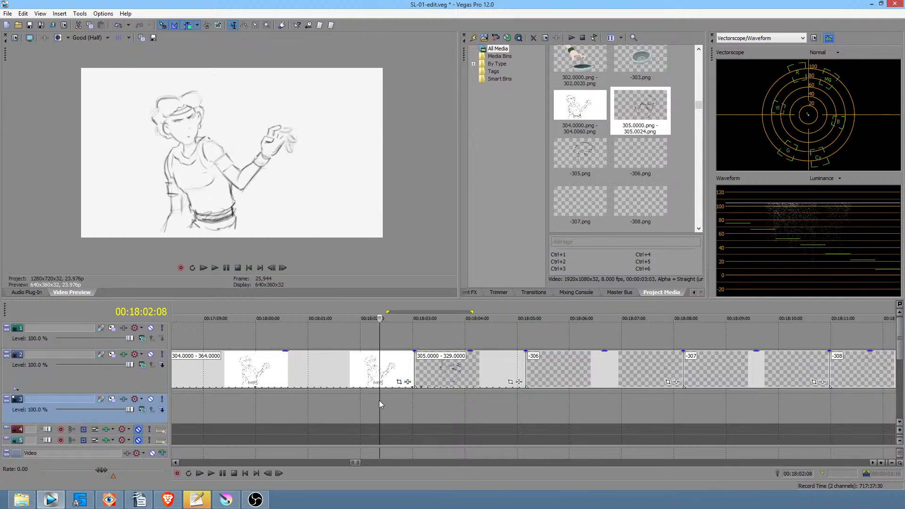
key(space)
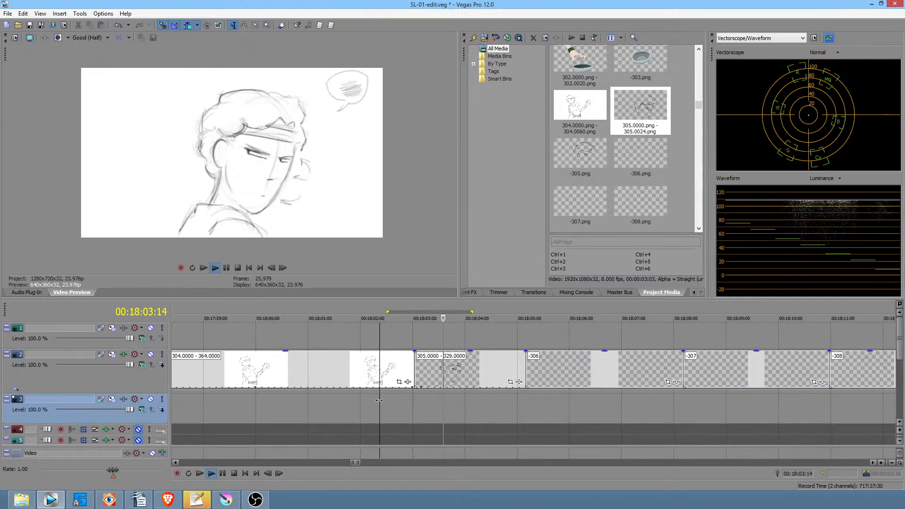
click(329, 404)
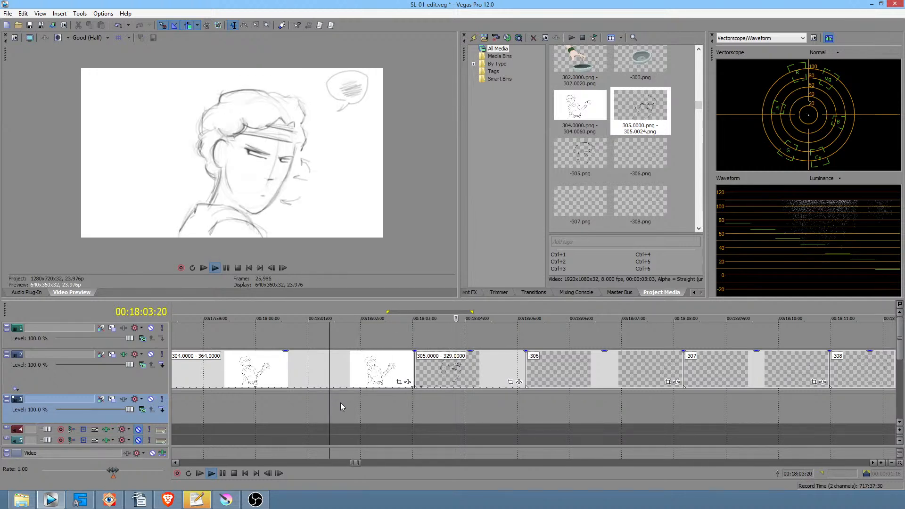
key(space)
Step: Trim a little more off the start of the 305 clip with ripple and replay its cut from the 304 clip
click(417, 373)
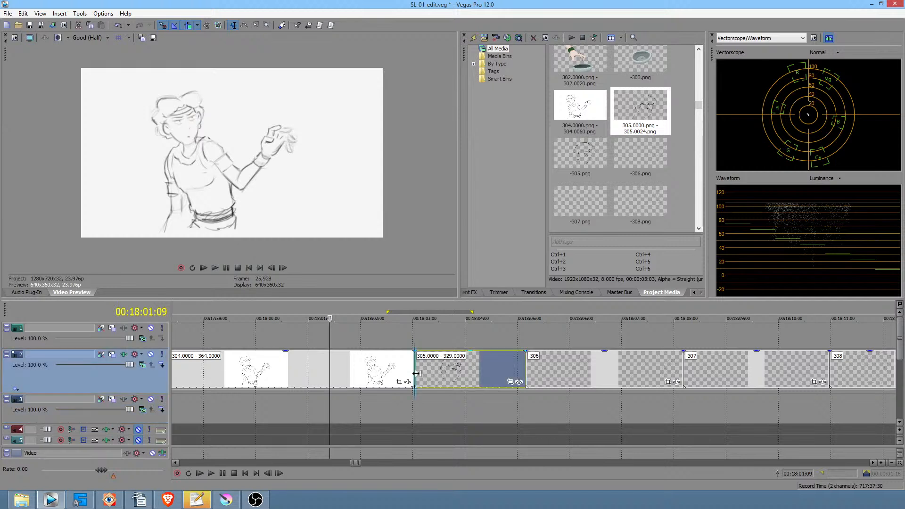
drag(416, 373, 422, 373)
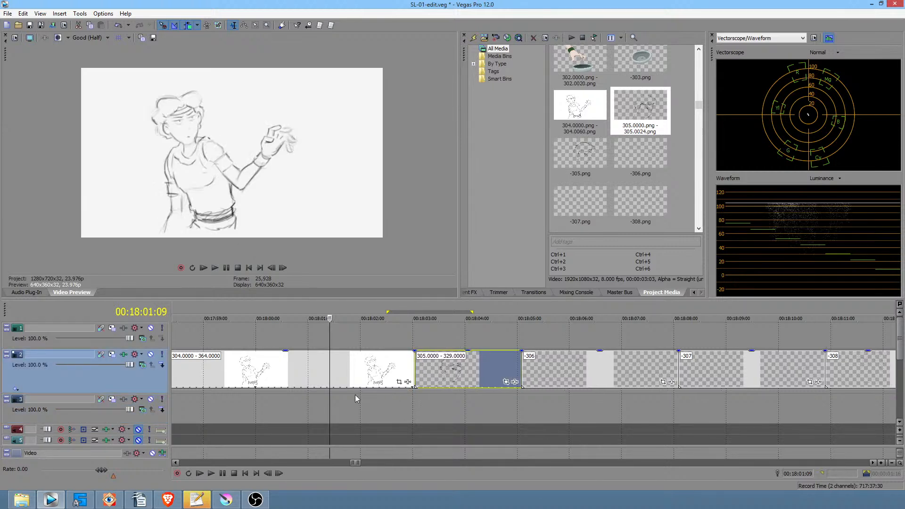
click(256, 404)
key(space)
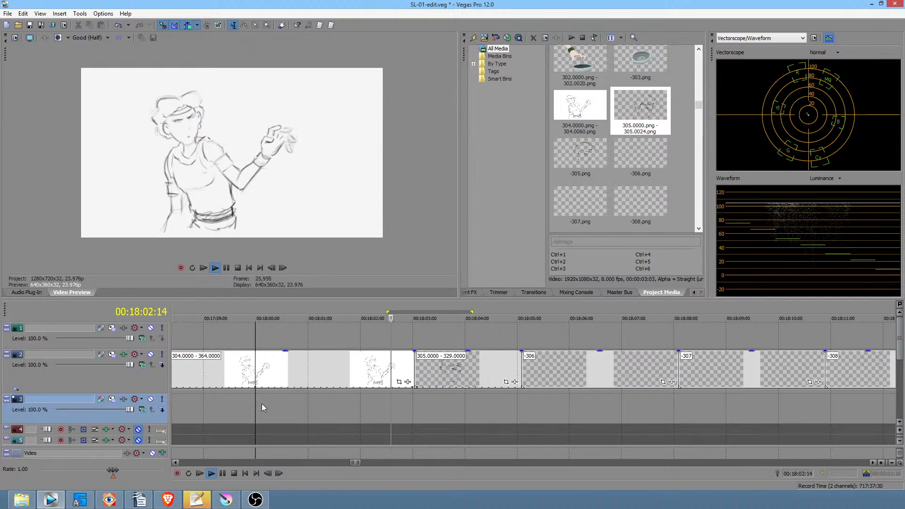
key(space)
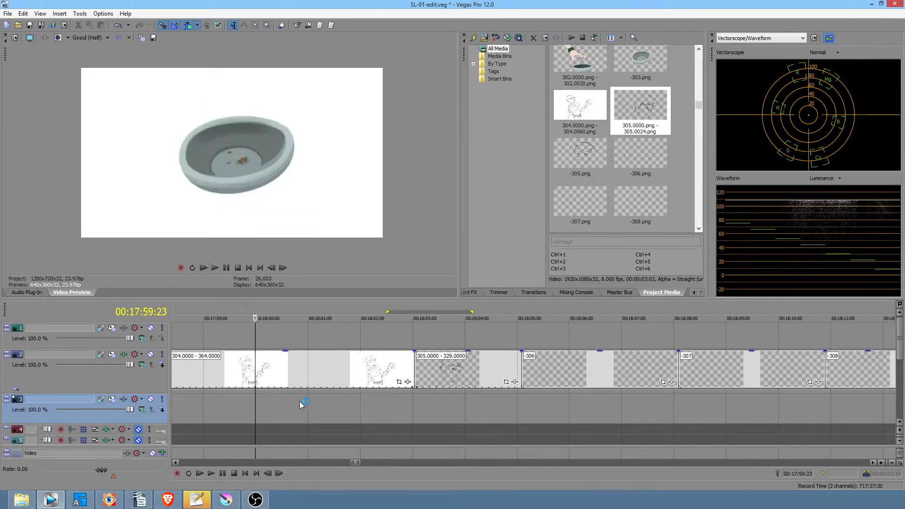
Step: Replay the edit into the 305 clip, starting first within the 304 clip and then from the -303 clip
click(230, 398)
key(space)
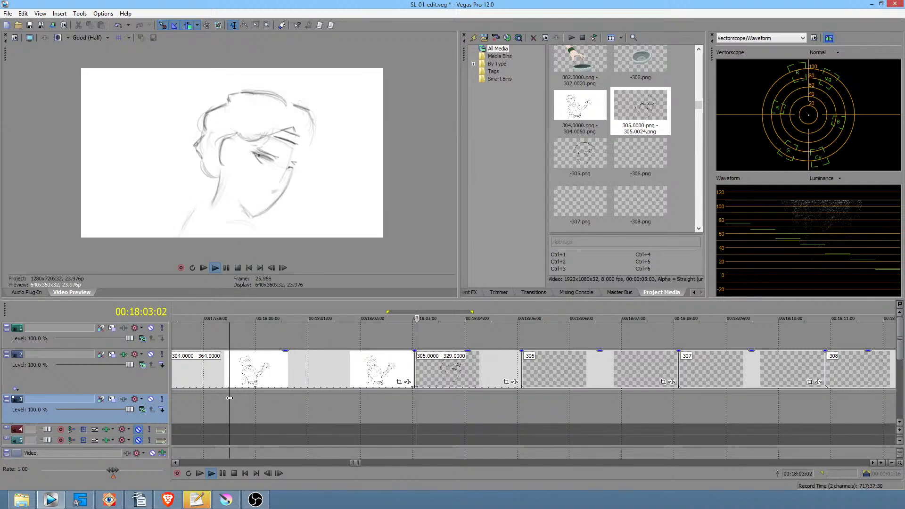
key(space)
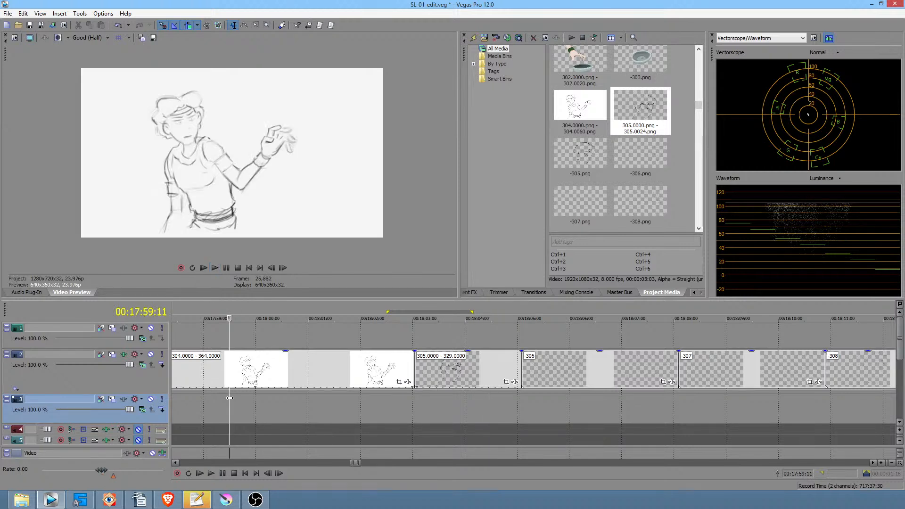
key(space)
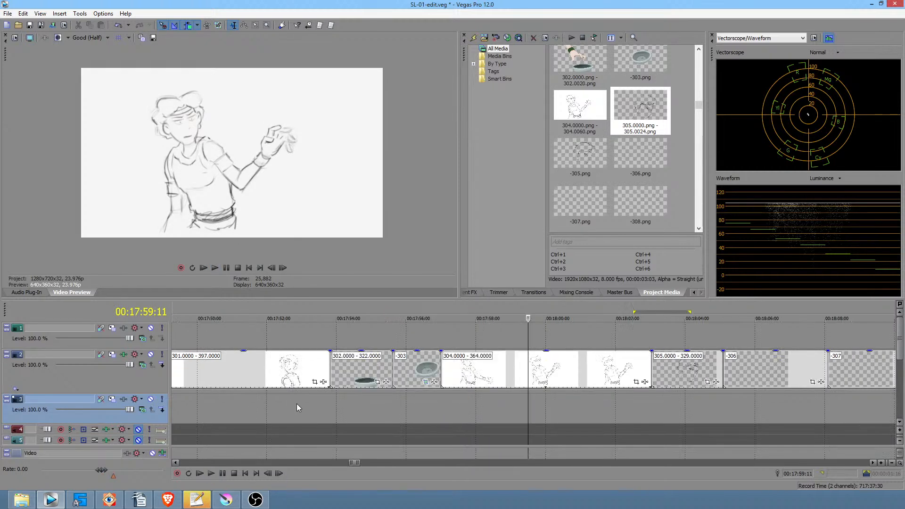
scroll(285, 403, down, 2)
click(420, 398)
key(space)
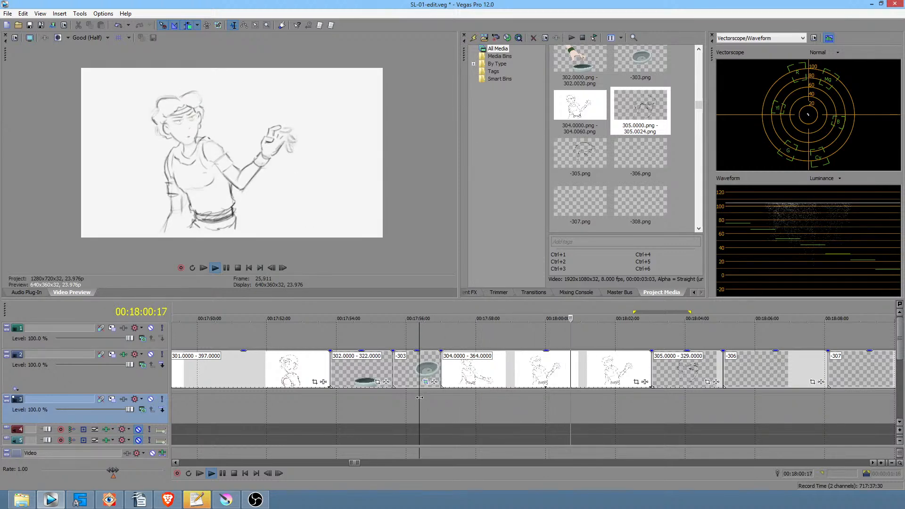
key(space)
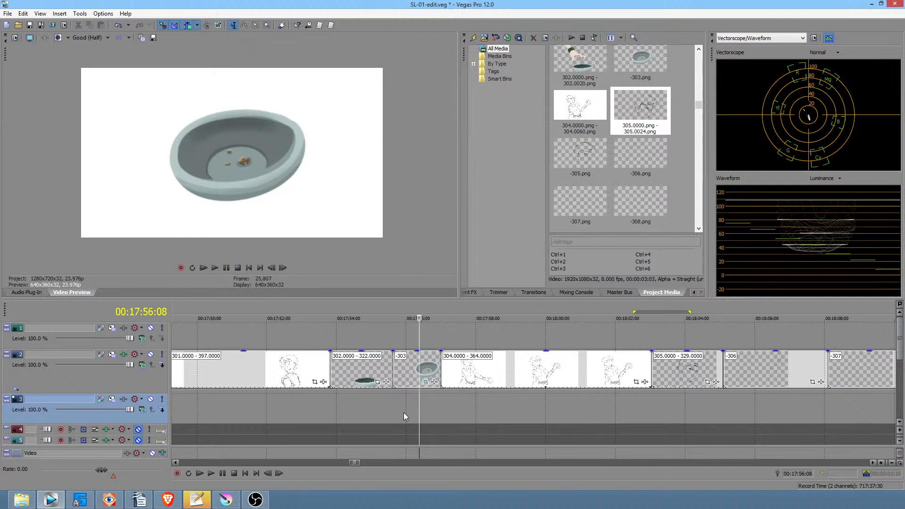
mouse_move(405, 414)
mouse_down()
mouse_move(580, 401)
mouse_move(460, 397)
mouse_move(521, 400)
mouse_up()
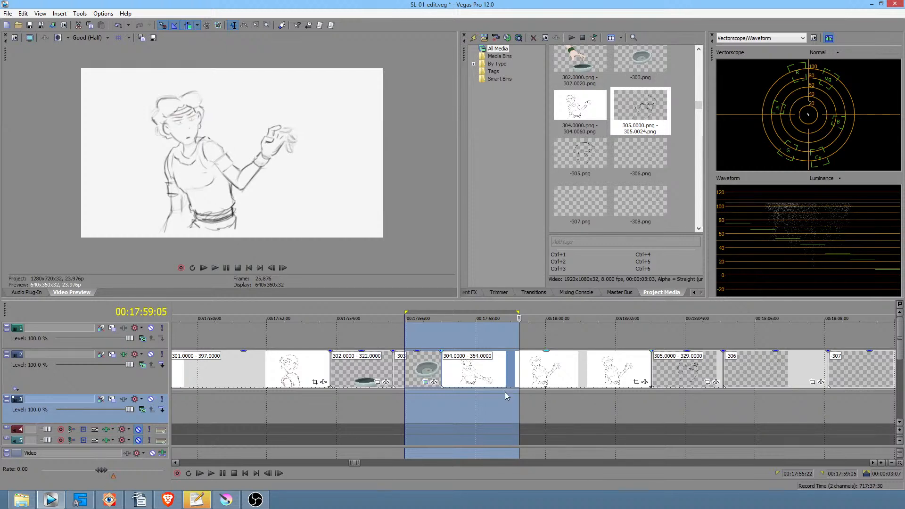
mouse_move(474, 401)
mouse_down()
mouse_move(515, 404)
mouse_move(437, 400)
mouse_move(480, 402)
mouse_move(451, 404)
mouse_move(460, 404)
mouse_up()
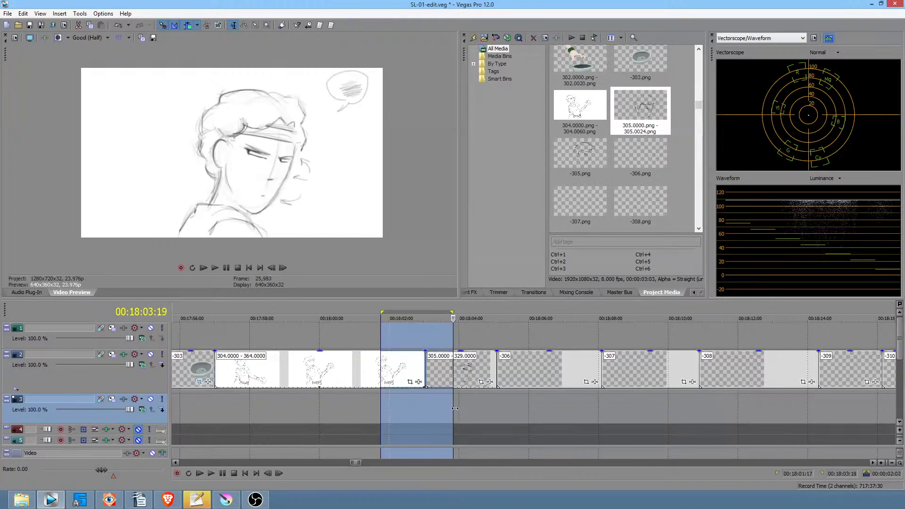
drag(448, 409, 430, 409)
click(400, 412)
Step: Examine the opening of the 305 clip frame by frame, forward to 00:18:03:12 and back to the last frame of the 304 clip
scroll(445, 415, up, 2)
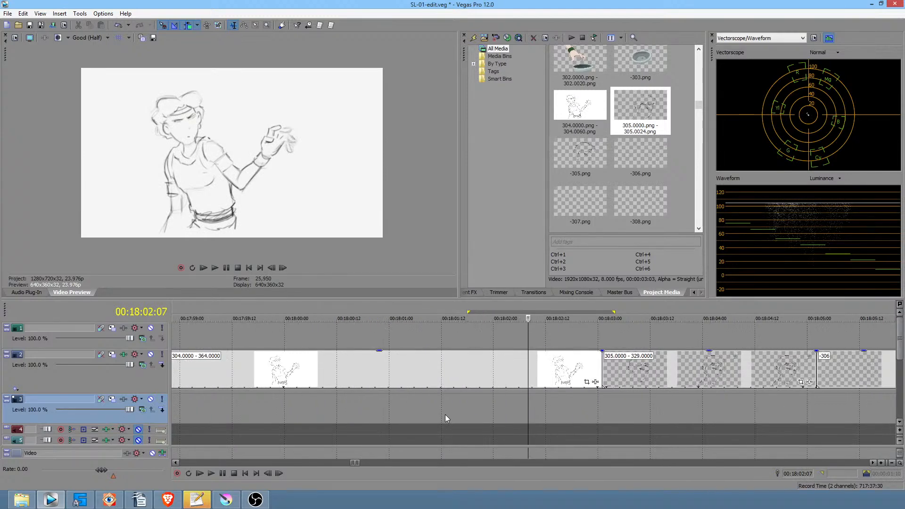
scroll(449, 419, right, 5)
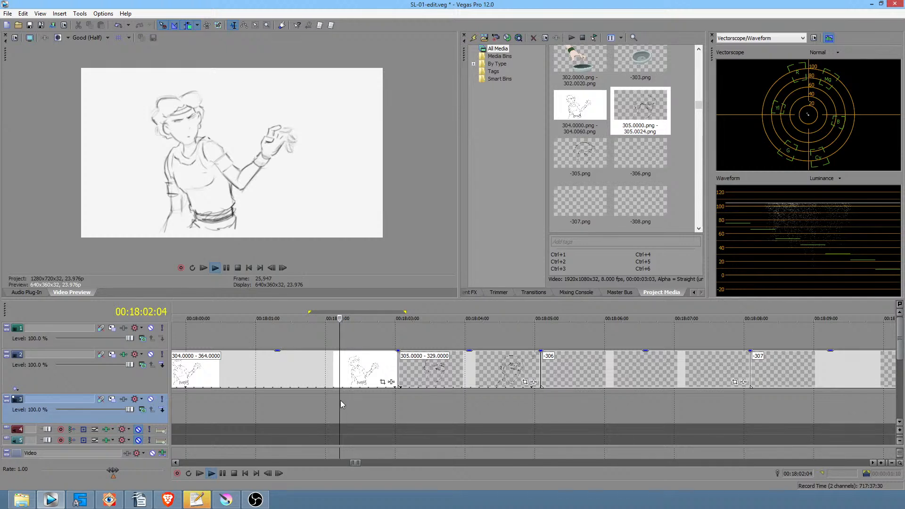
click(399, 404)
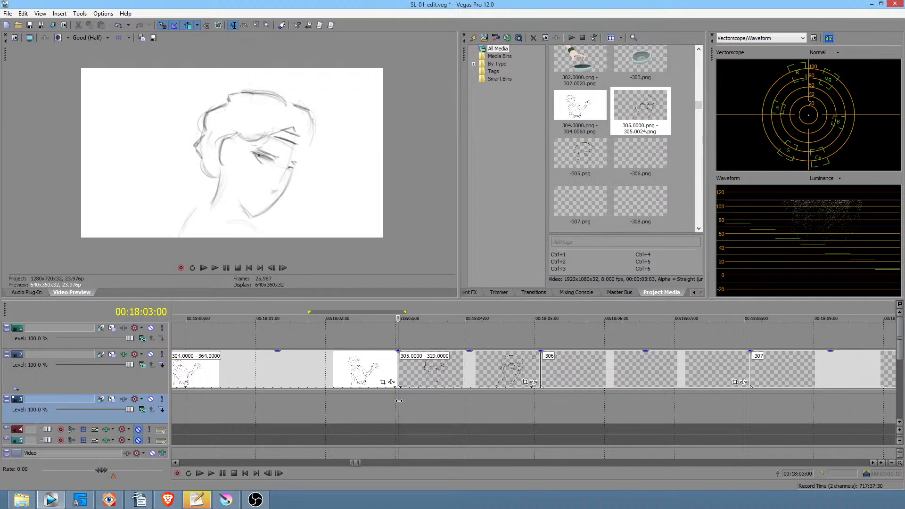
key(alt+Right)
key(alt+Right)
key(alt+Right)
key(alt+Right)
key(alt+Right)
key(alt+Right)
key(alt+Right)
key(alt+Right)
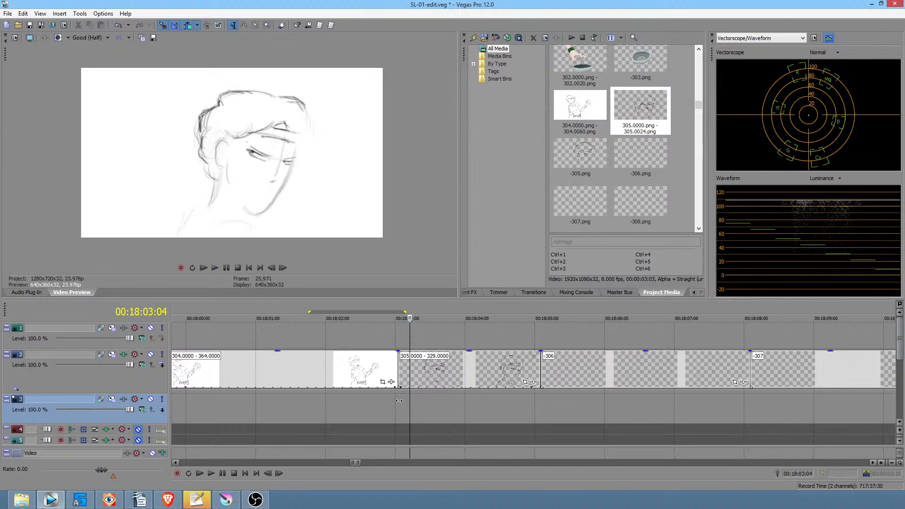
key(alt+Right)
key(alt+Right)
key(alt+Right)
key(alt+Right)
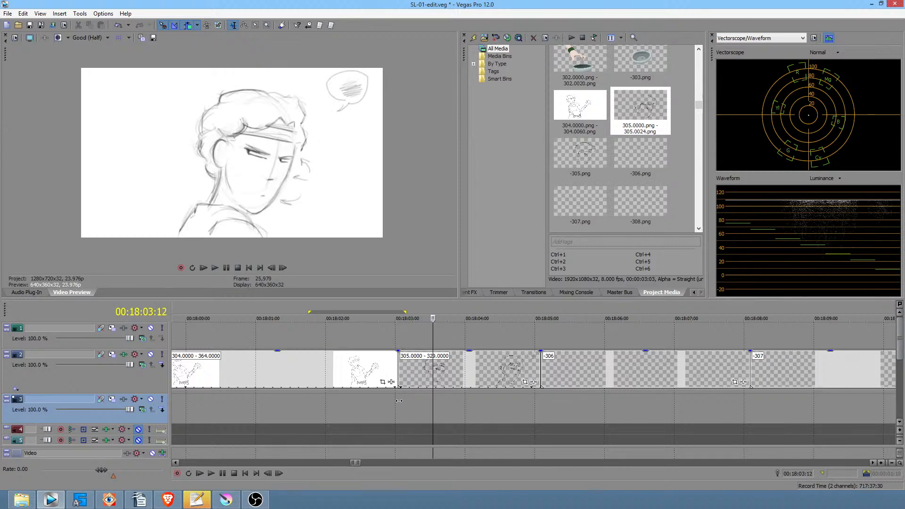
key(alt+Left)
key(alt+Left)
key(alt+Left)
key(alt+Left)
key(alt+Left)
key(alt+Left)
key(alt+Left)
key(alt+Left)
key(alt+Left)
key(alt+Left)
key(alt+Left)
key(alt+Left)
key(alt+Left)
key(alt+Left)
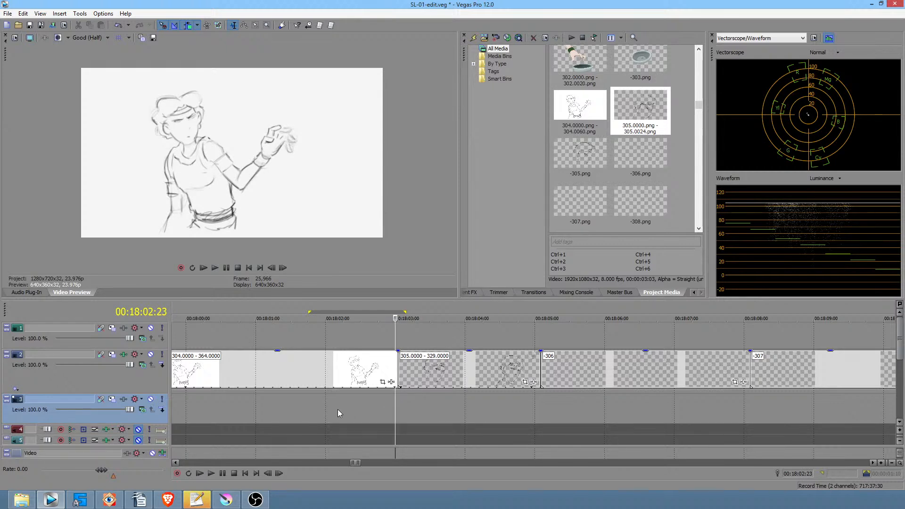
Step: Play the cut from the end of the 304 clip into the 305 clip twice, from two different starting points
click(312, 403)
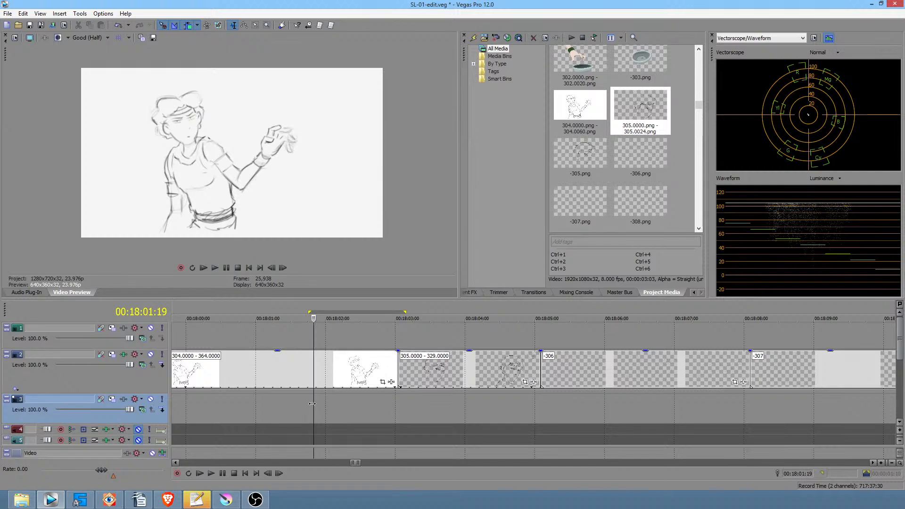
click(340, 407)
key(space)
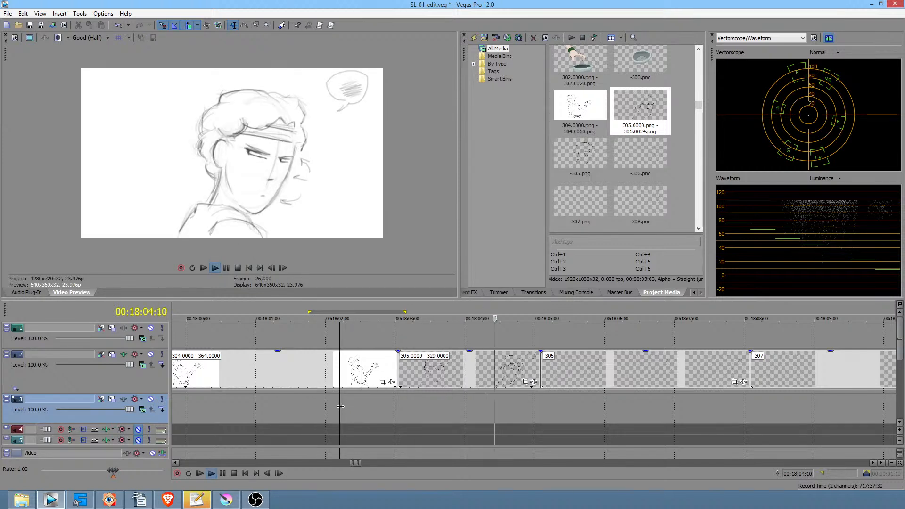
key(space)
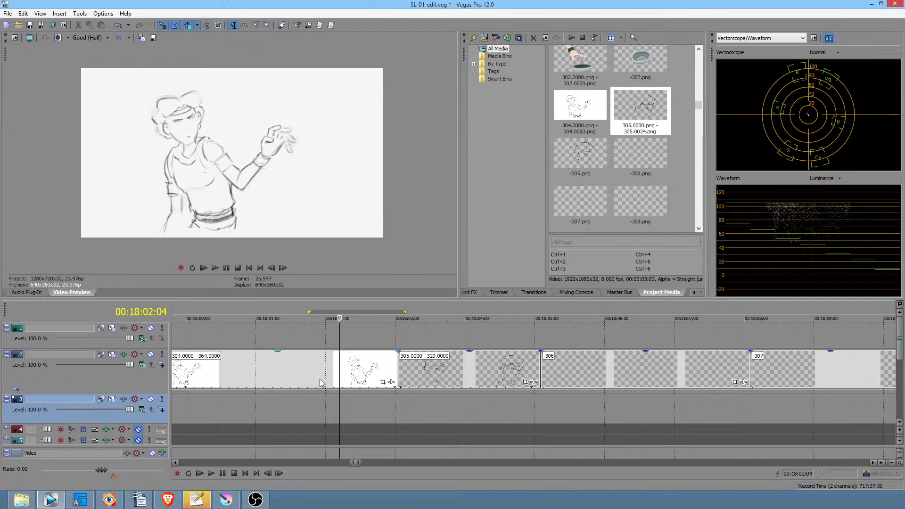
click(303, 404)
key(space)
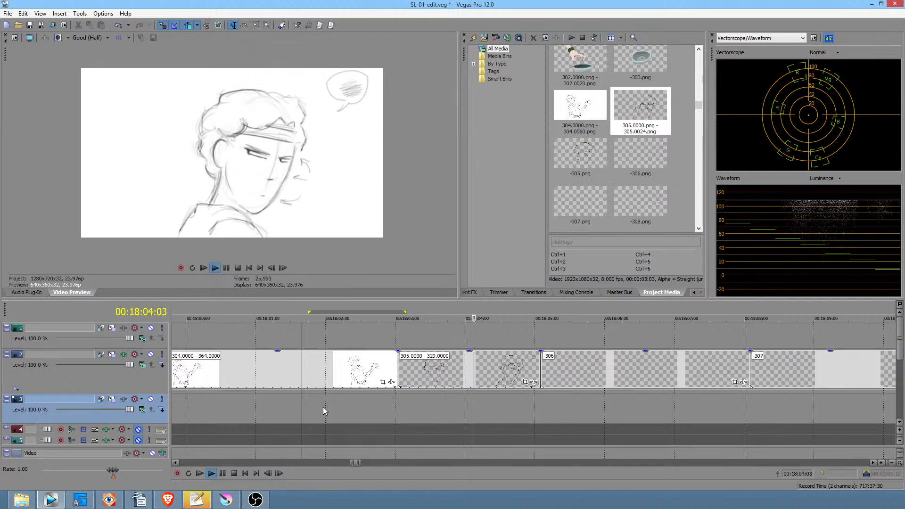
key(space)
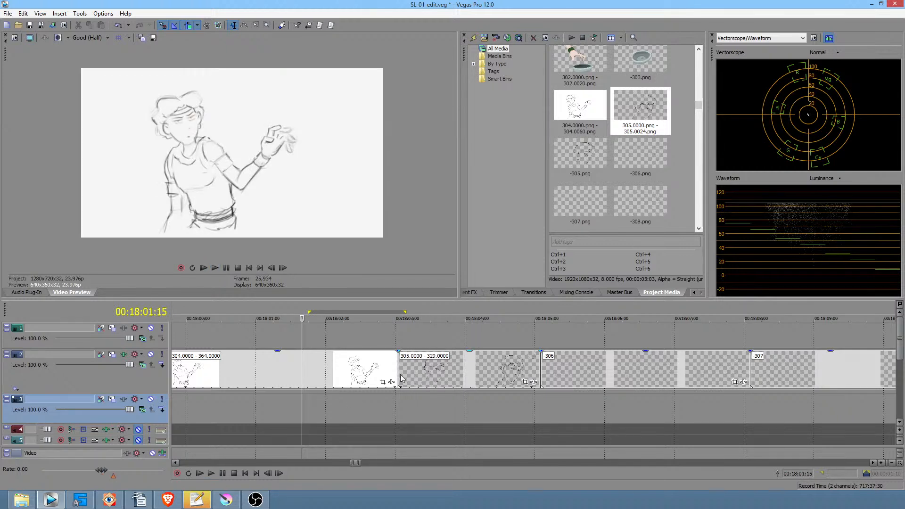
Step: Restore a sliver of footage at the start of the 305 clip, rippling the following clips back, and play the cut
drag(400, 376, 397, 376)
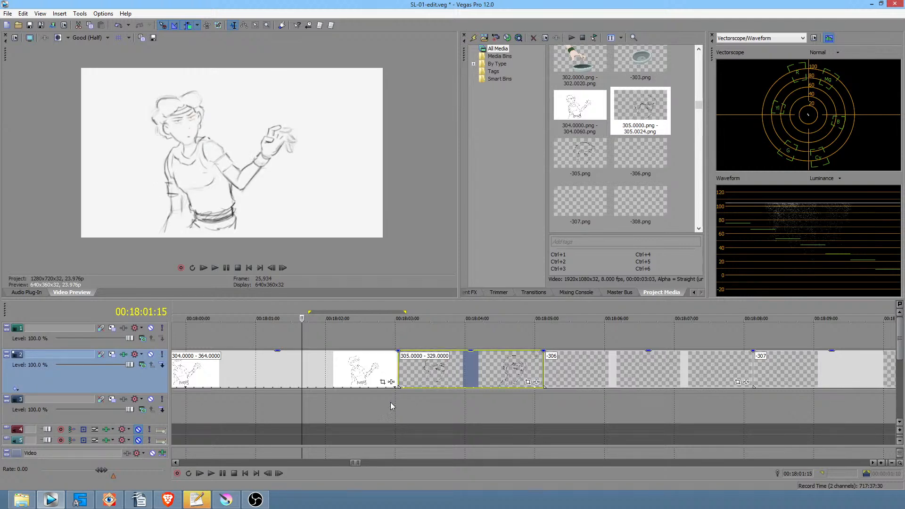
click(382, 398)
key(space)
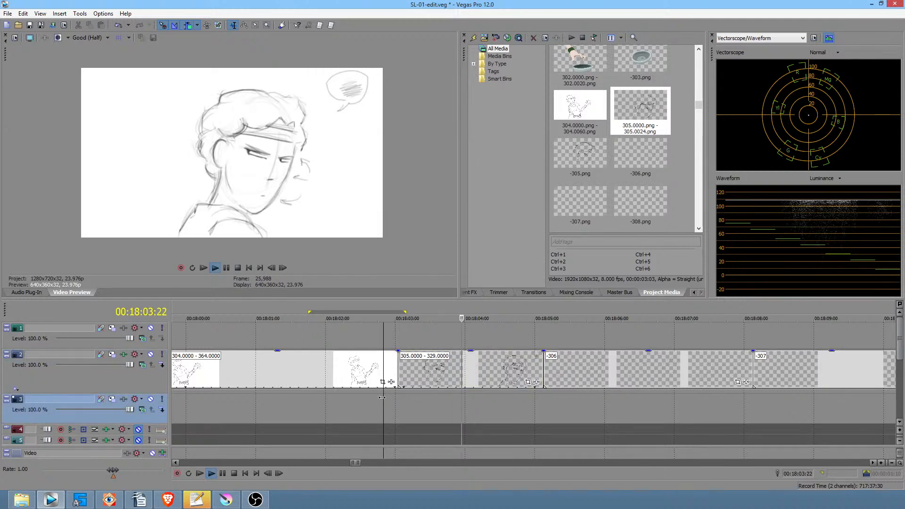
key(space)
click(350, 398)
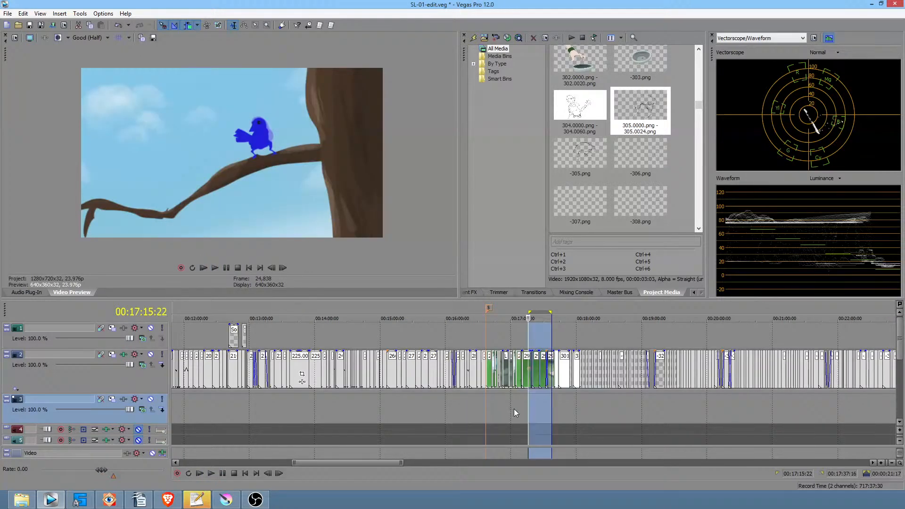
drag(514, 409, 361, 403)
scroll(361, 404, up, 6)
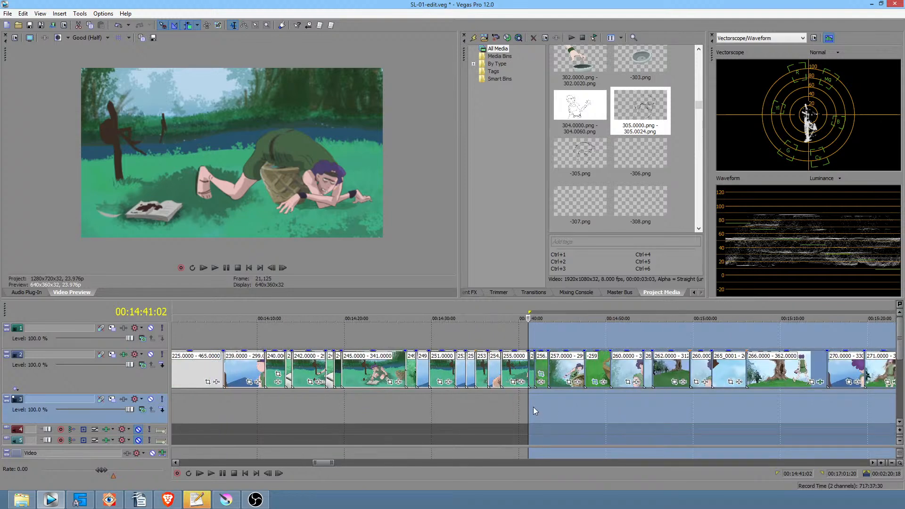
drag(533, 409, 561, 403)
scroll(566, 403, down, 8)
click(683, 399)
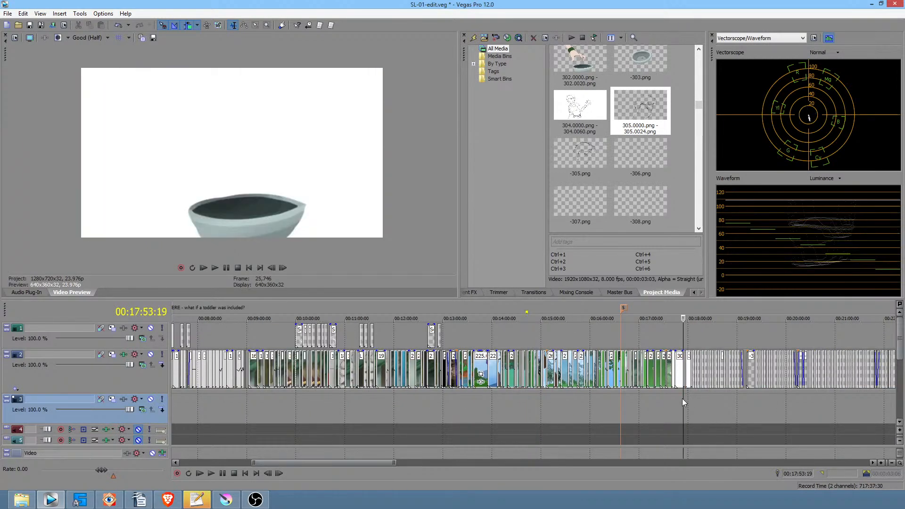
scroll(683, 398, up, 8)
drag(510, 399, 627, 398)
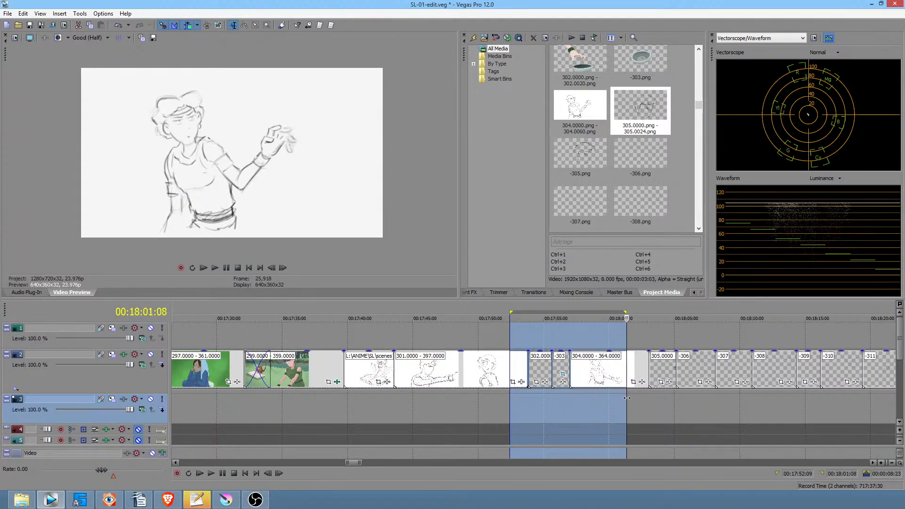
scroll(566, 404, right, 6)
drag(468, 403, 497, 405)
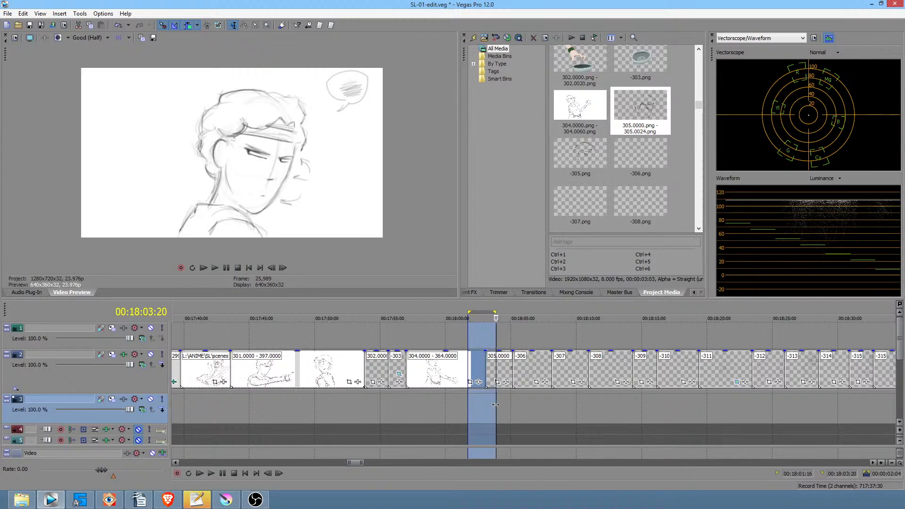
Step: Play the edit from the 302 clip through the 305 clip into the -306 clip
click(378, 404)
key(space)
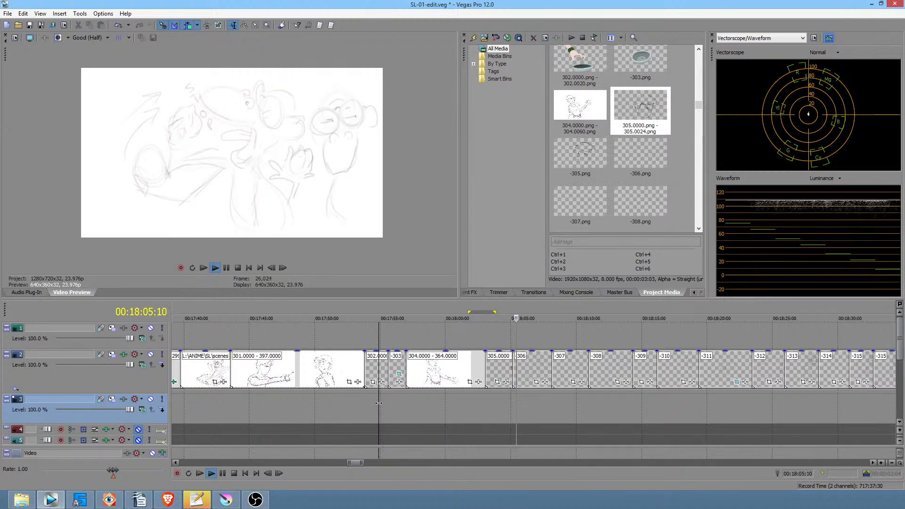
key(space)
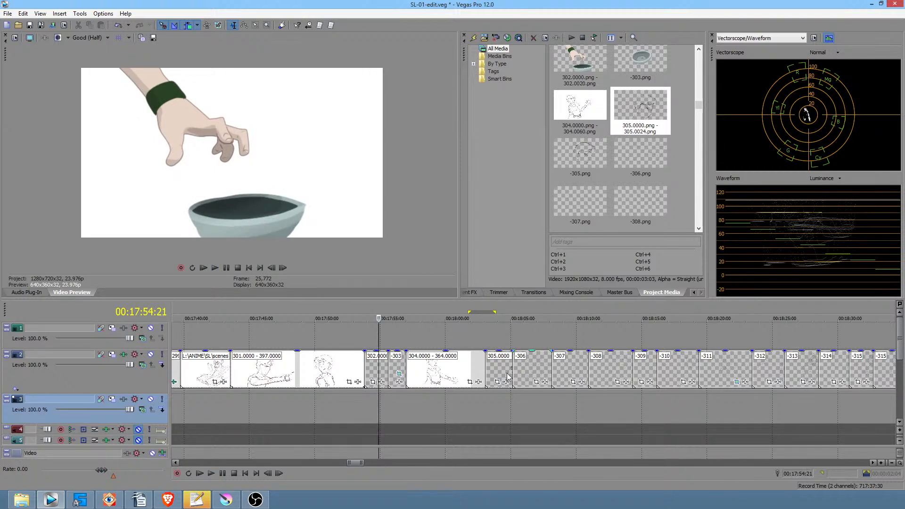
Step: Tighten the edit around the cut from the 305 clip into the -306 clip, rippling the following clips back, and play the cut
drag(479, 409, 517, 372)
click(490, 404)
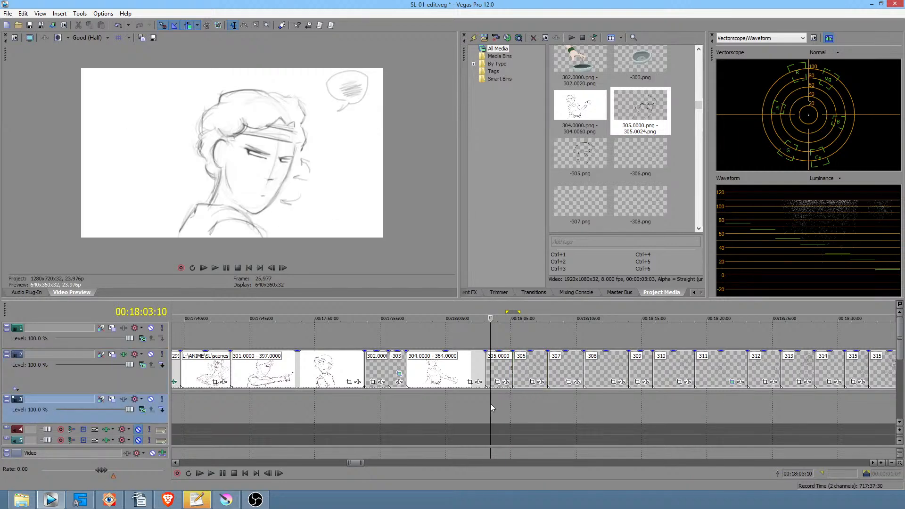
key(space)
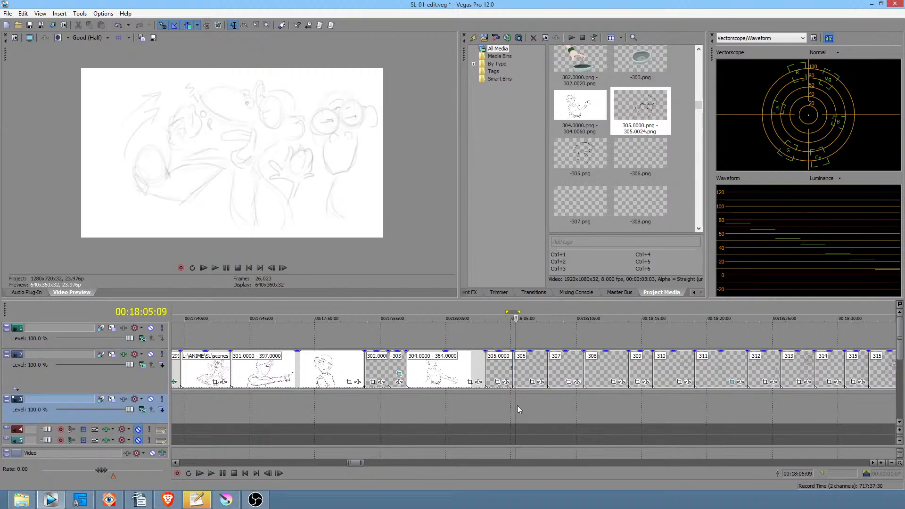
Step: Move the -306 clip back against the end of the 305 clip, closing the small gap and rippling the following clips
scroll(529, 405, up, 6)
click(524, 370)
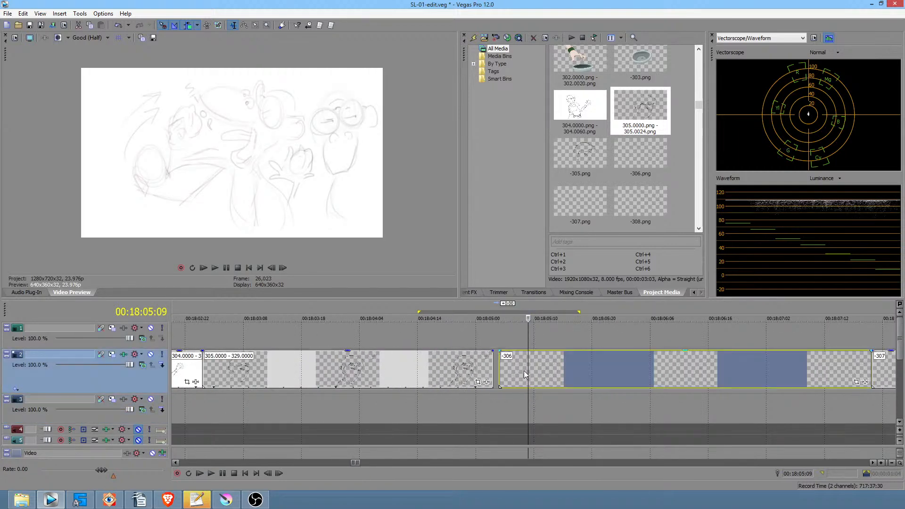
drag(525, 371, 517, 373)
drag(471, 401, 492, 403)
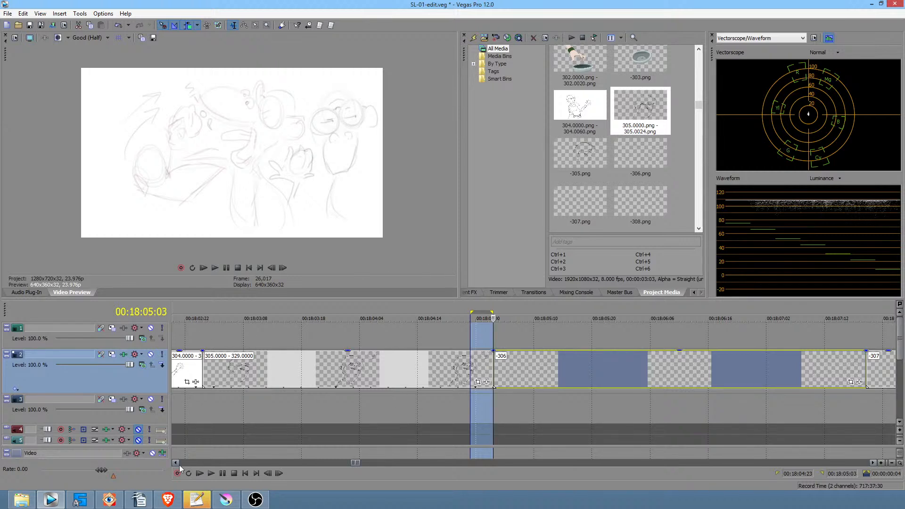
Step: Switch to FastStone Image Viewer, view -306.png at full screen, and enlarge the preview of the drawing
click(109, 500)
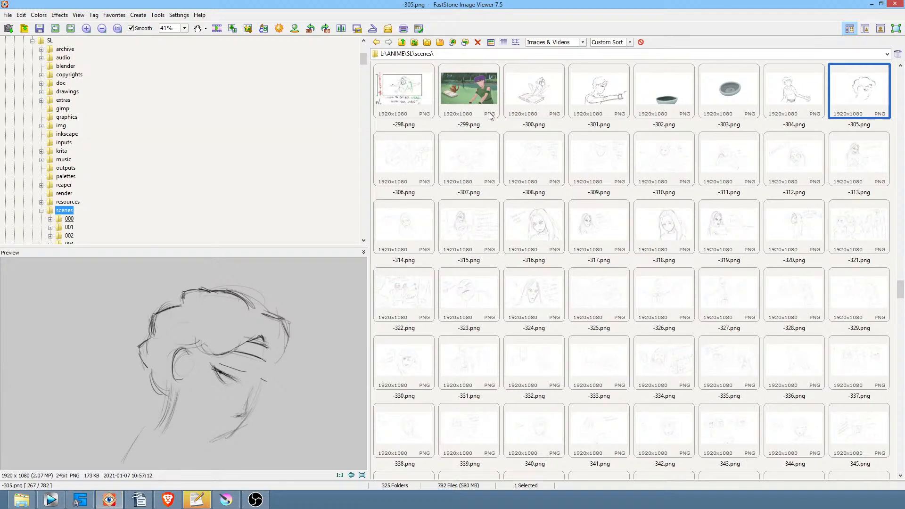
click(414, 156)
double_click(409, 162)
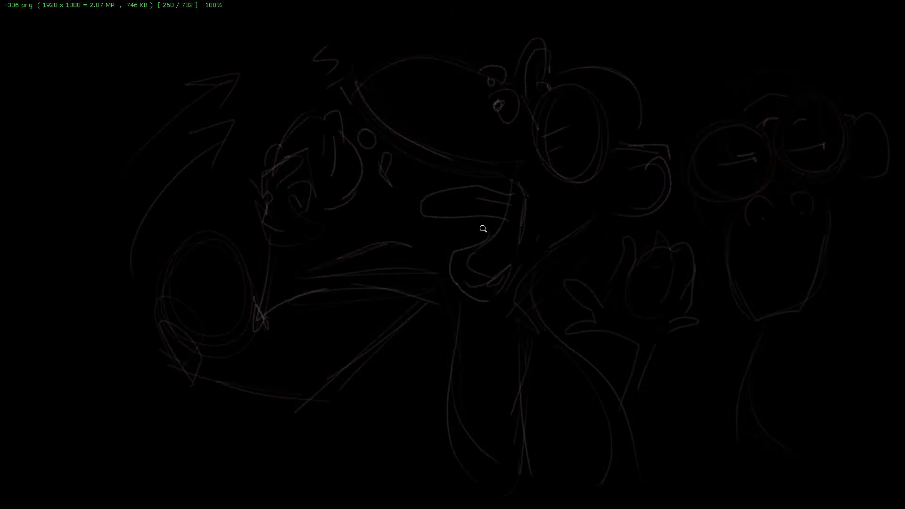
key(Escape)
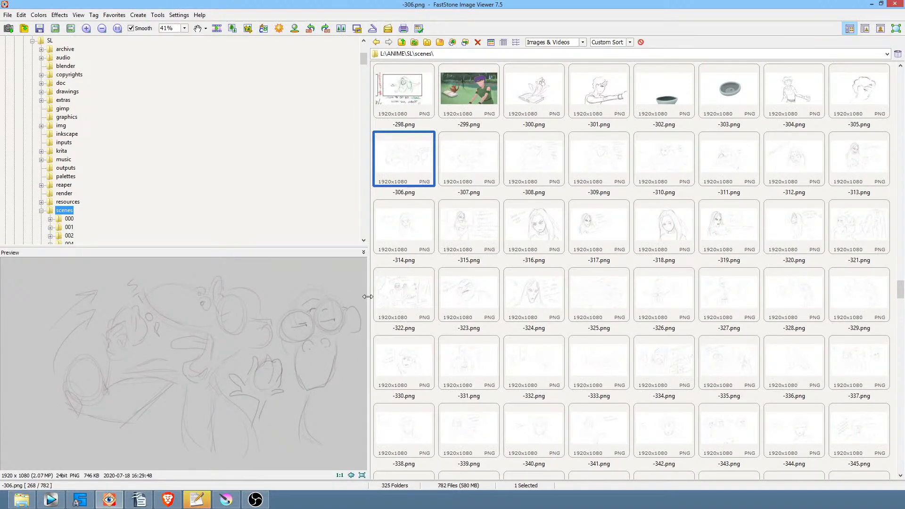
drag(502, 302, 503, 303)
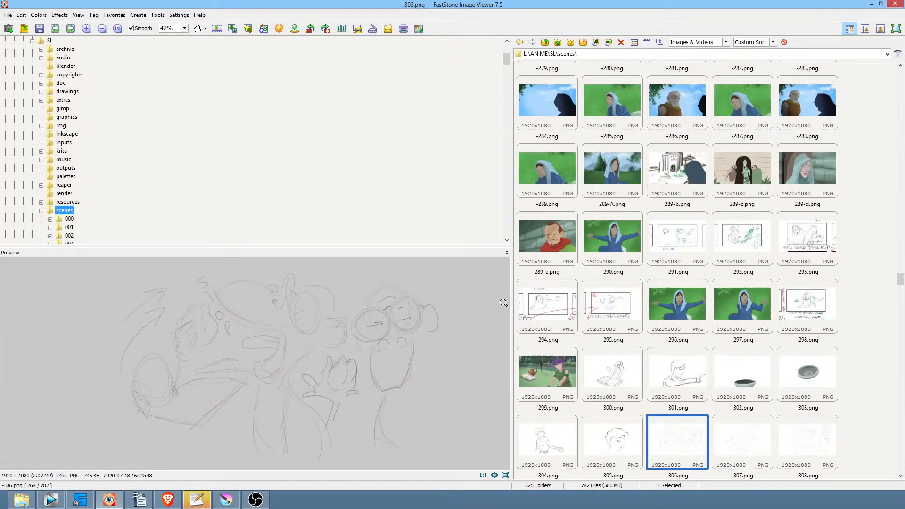
drag(395, 250, 380, 137)
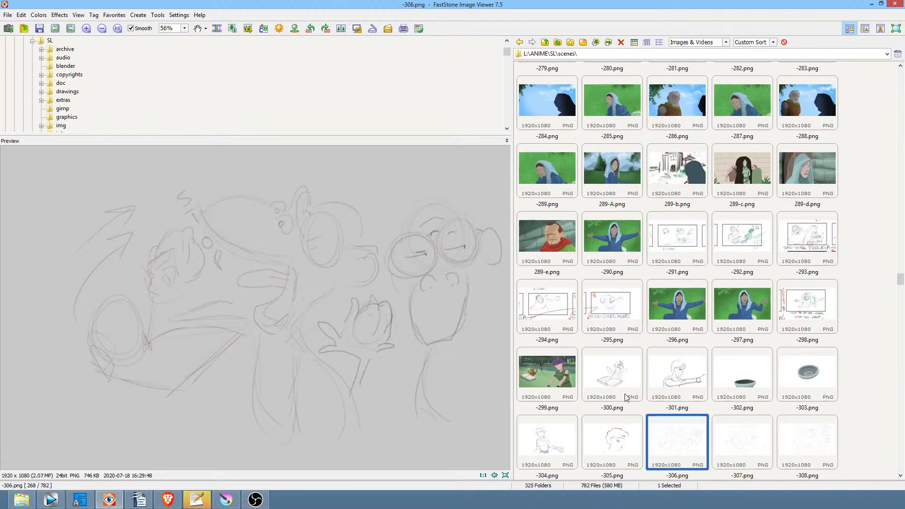
Step: Compare the previews of -304.png, -305.png and -306.png to examine how the shots follow each other
click(622, 438)
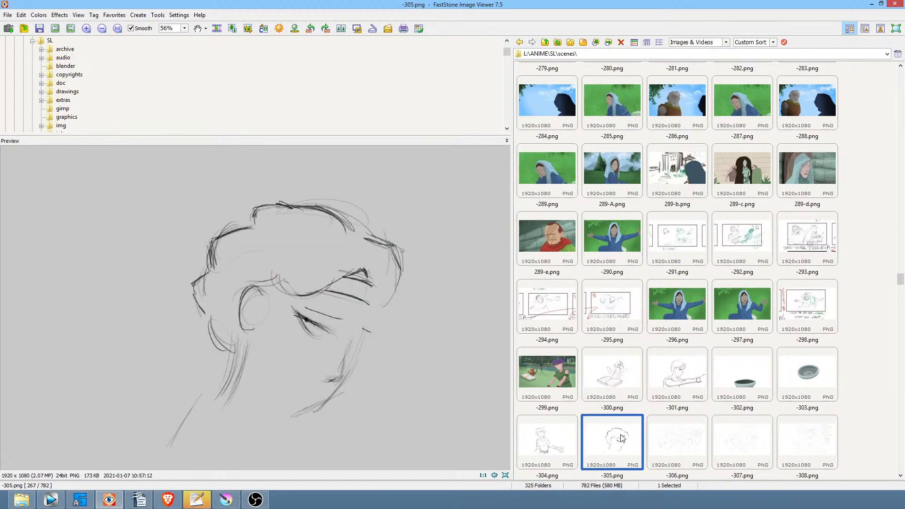
click(665, 453)
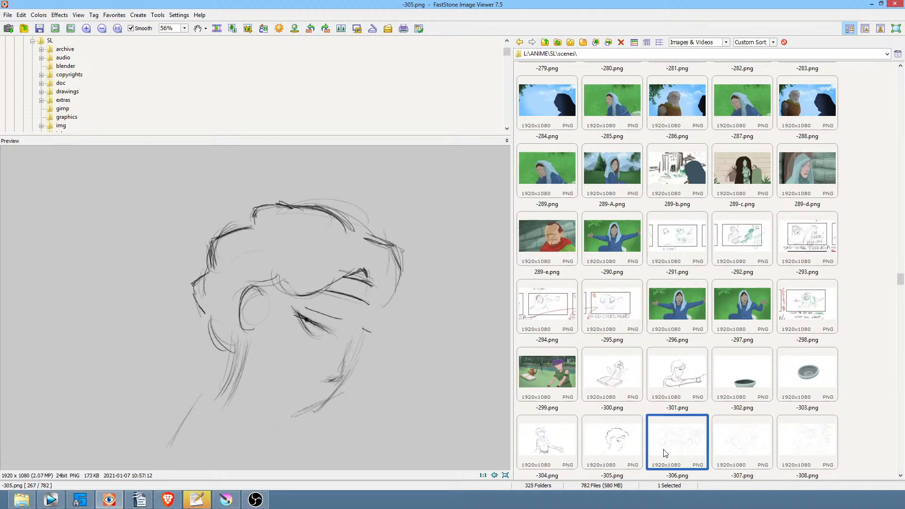
click(619, 451)
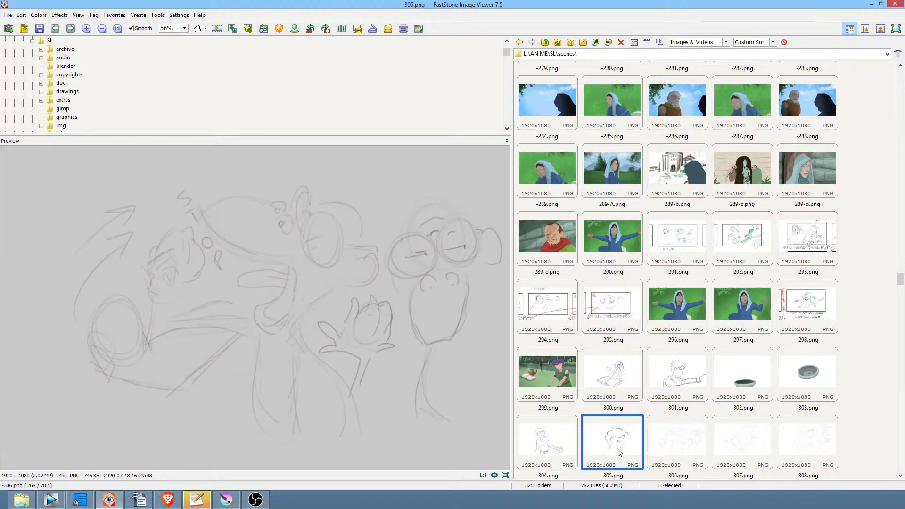
click(548, 452)
click(625, 446)
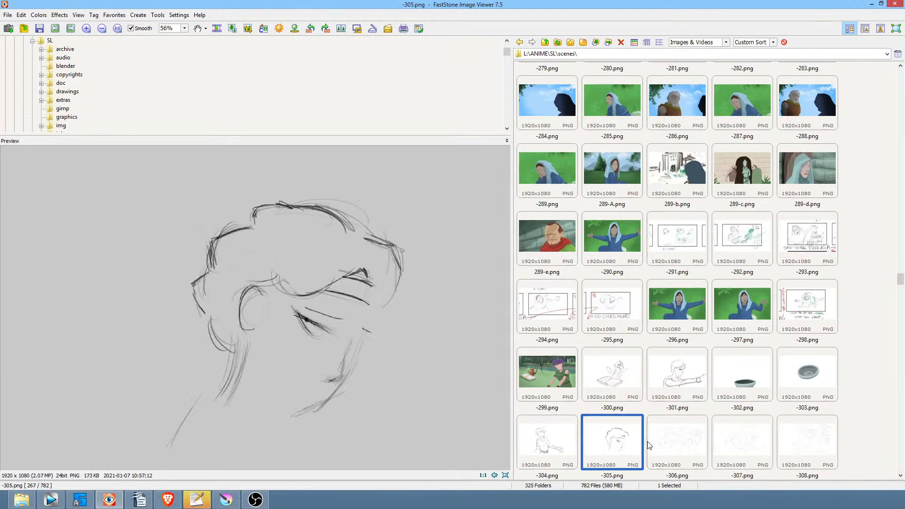
click(683, 447)
click(612, 438)
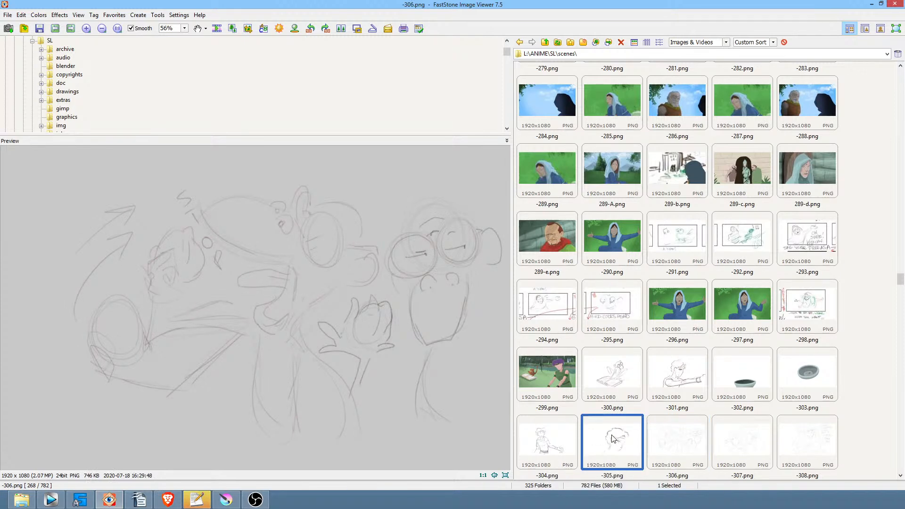
click(673, 439)
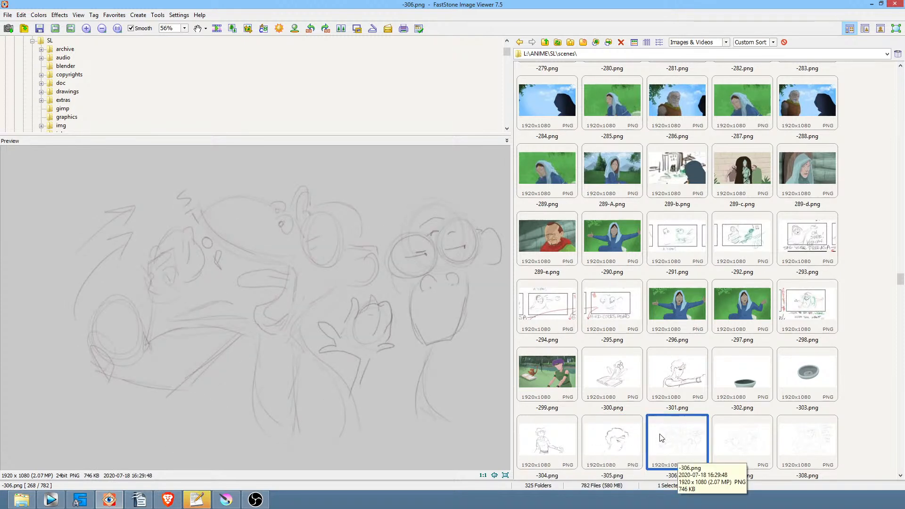
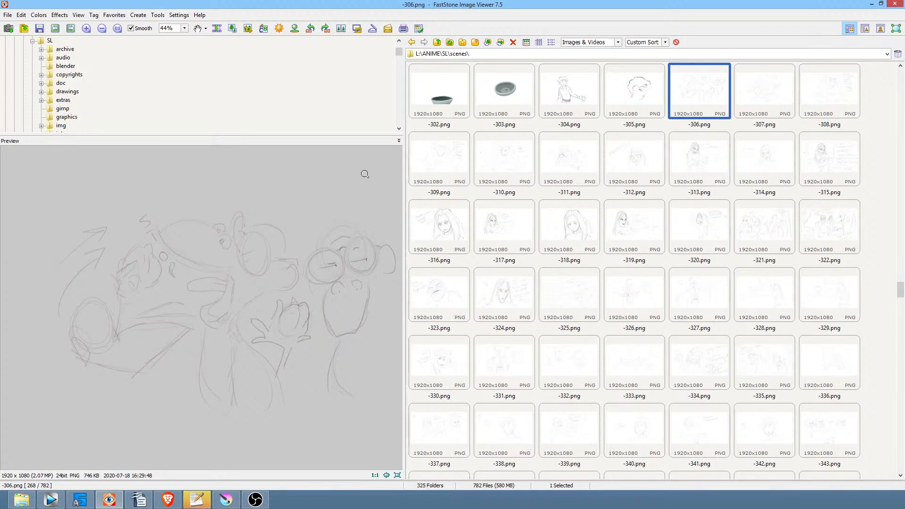
Step: Reduce the preview's height, switch to Krita, and scrub the -305.png head turn back to frame 0
drag(359, 136, 360, 228)
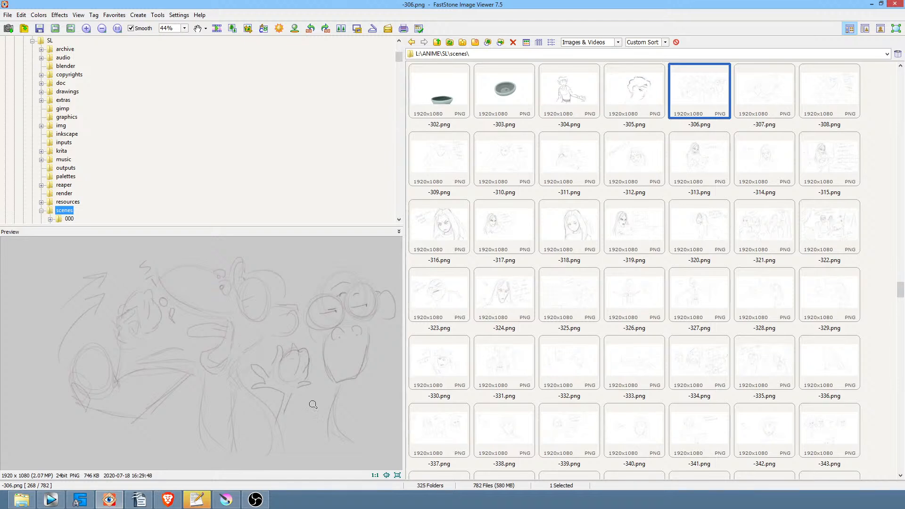
key(alt+Tab)
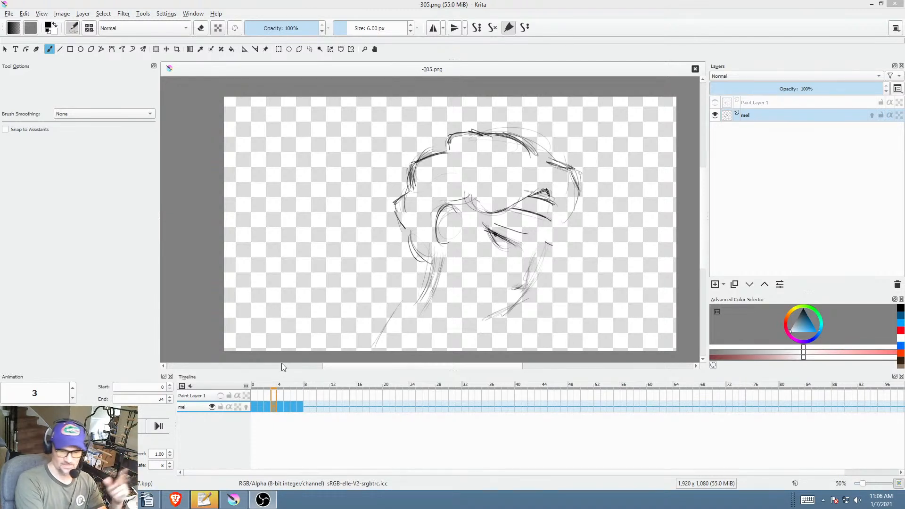
mouse_move(303, 387)
mouse_down()
mouse_move(228, 387)
mouse_move(293, 391)
mouse_move(253, 391)
mouse_move(267, 392)
mouse_up()
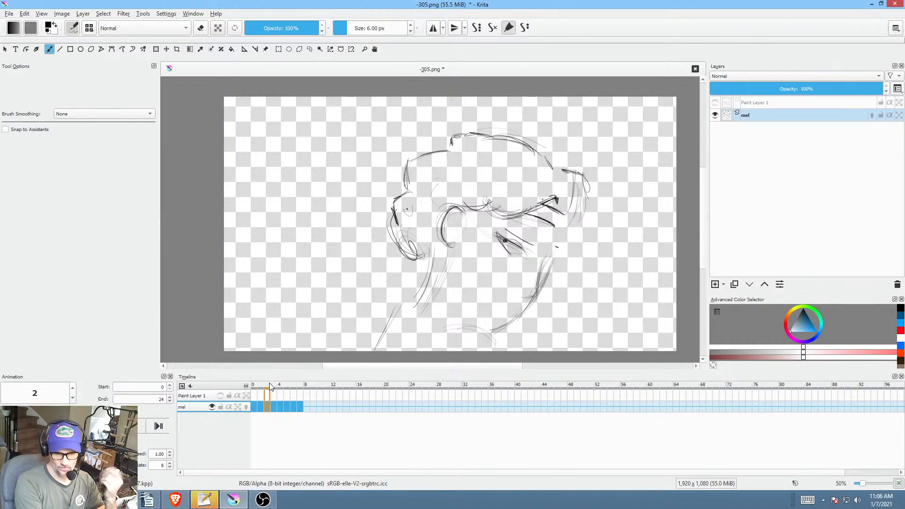
drag(270, 379, 252, 394)
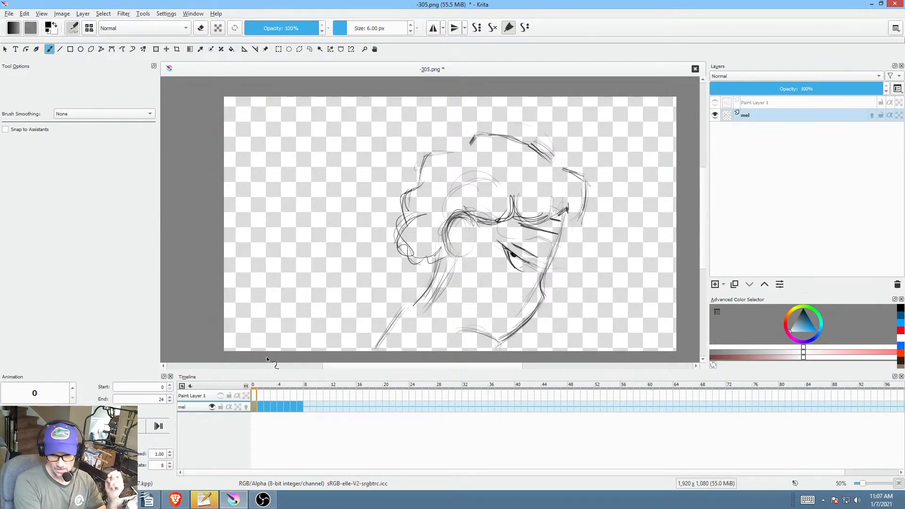
drag(273, 387, 255, 393)
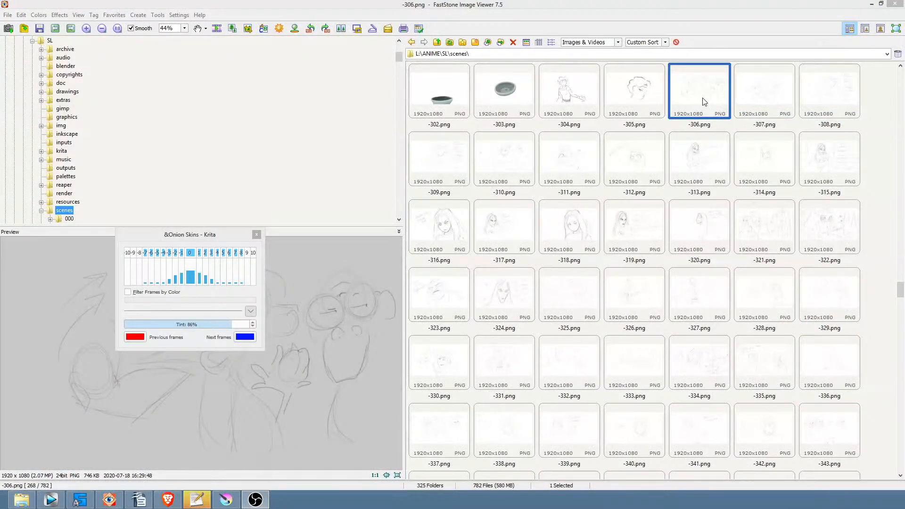
Step: Select -306.png in FastStone Image Viewer, close the -305.png.kra document in Krita, and open -306.png there instead
click(630, 88)
click(672, 89)
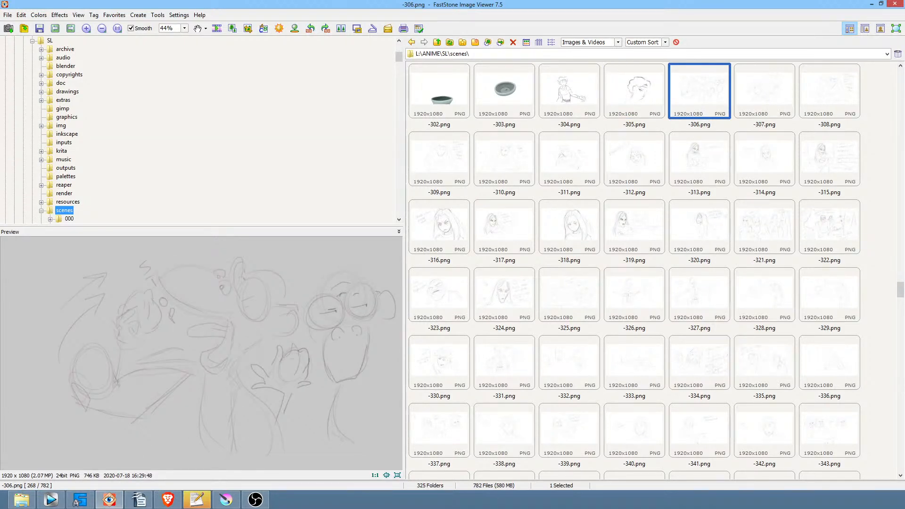
key(alt+Tab)
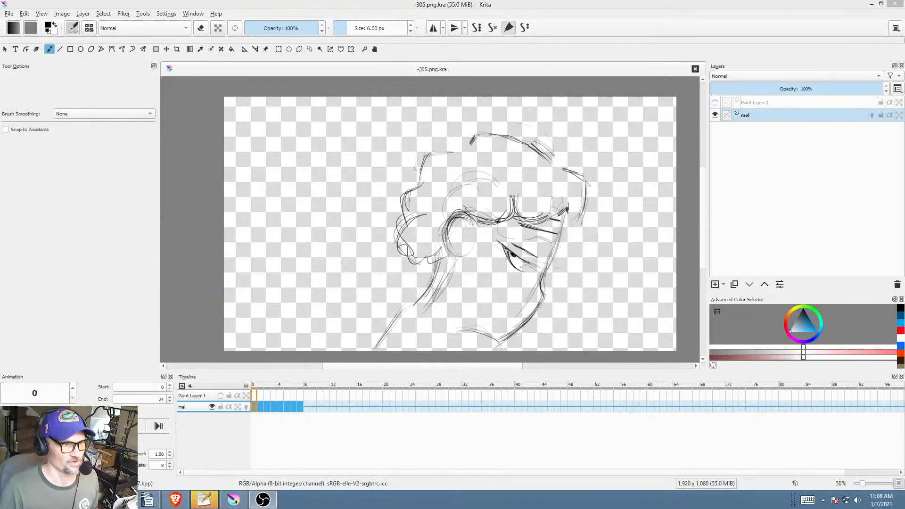
click(695, 69)
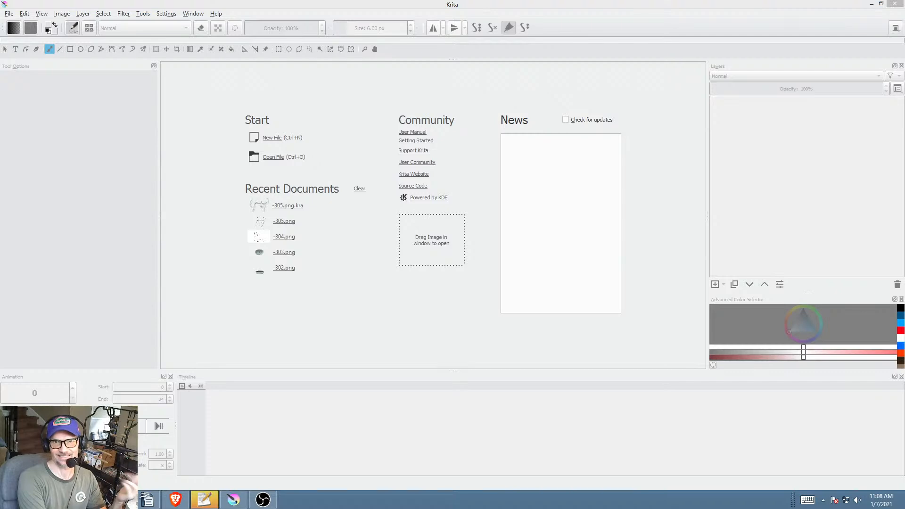
drag(449, 106, 386, 210)
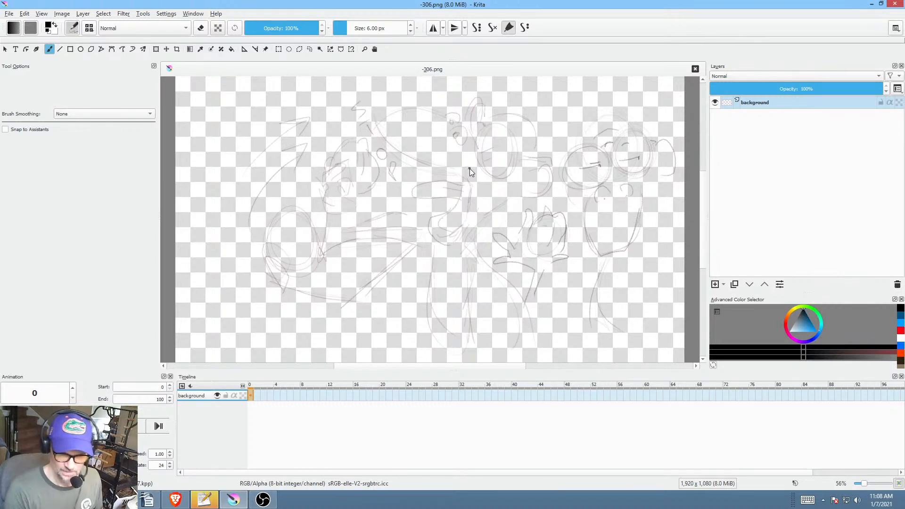
Step: Add a new paint layer above the background and save -306.png, also keeping a Krita file copy
click(715, 284)
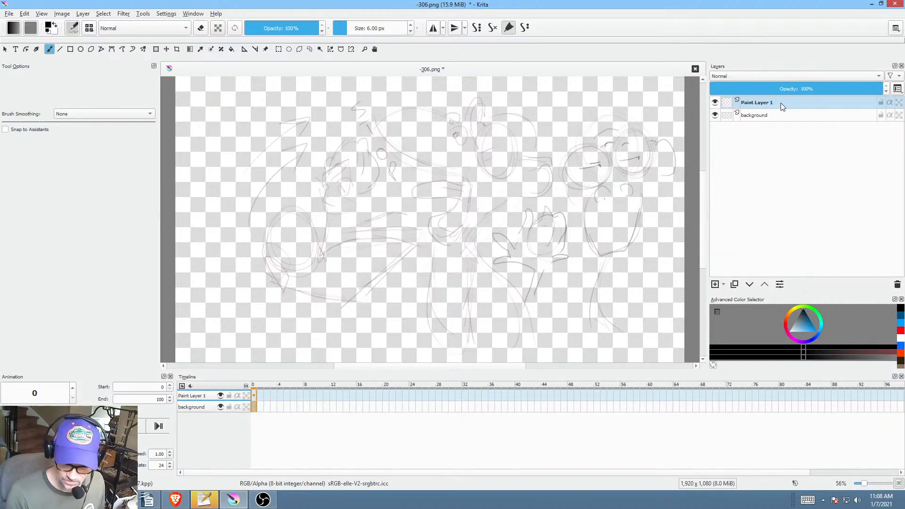
click(788, 116)
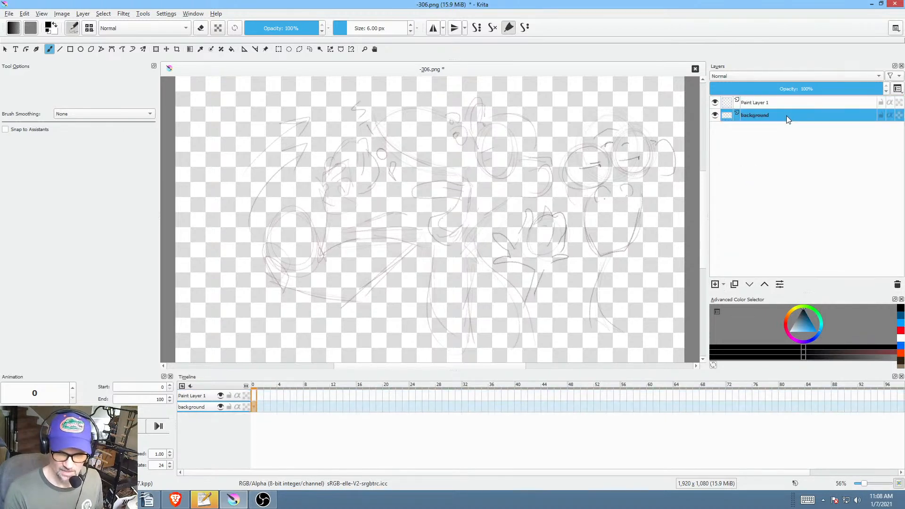
click(9, 13)
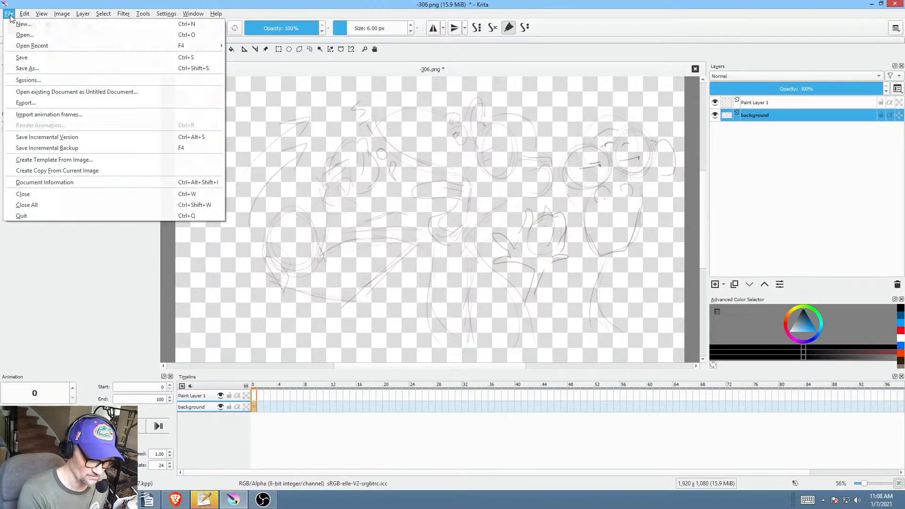
click(32, 57)
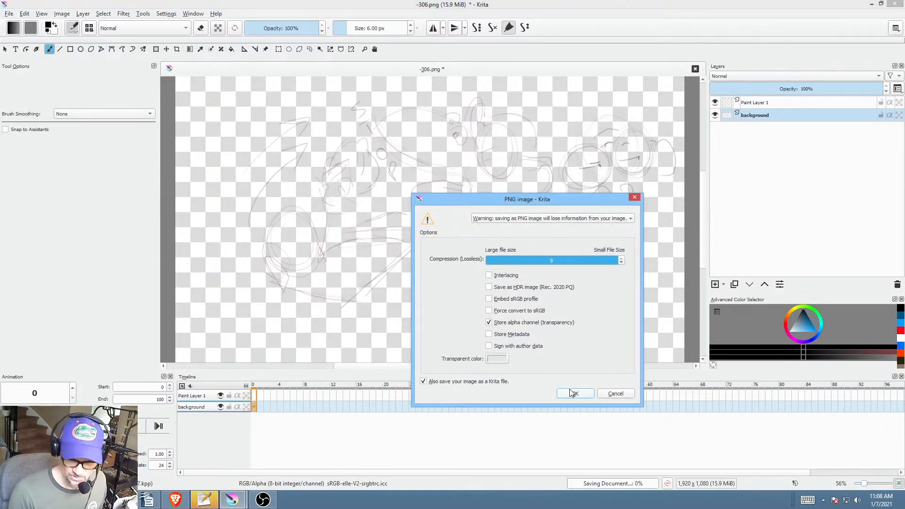
click(578, 389)
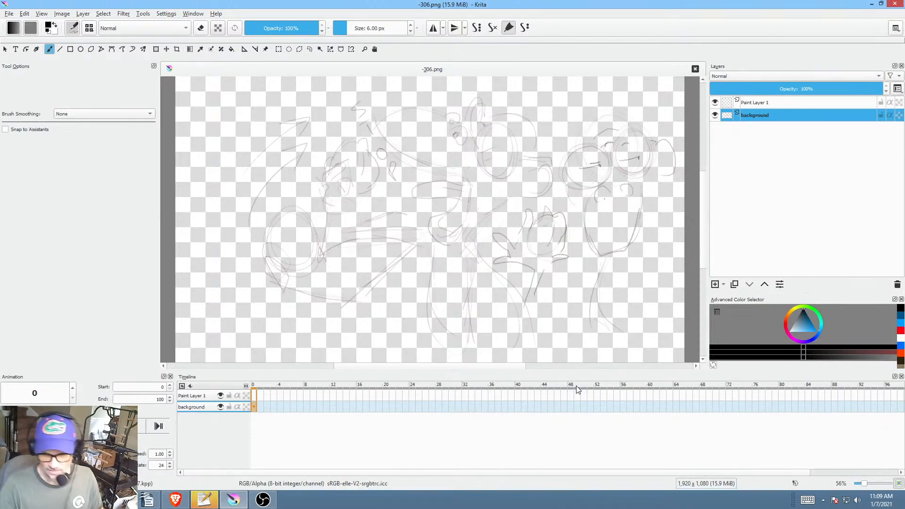
Step: Create a keyframe at frame 0 on the background layer
click(256, 395)
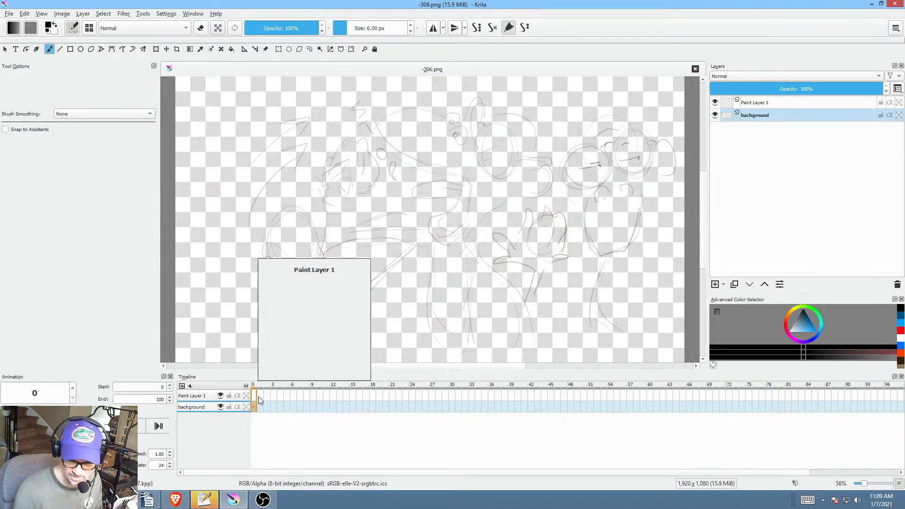
click(776, 104)
click(778, 113)
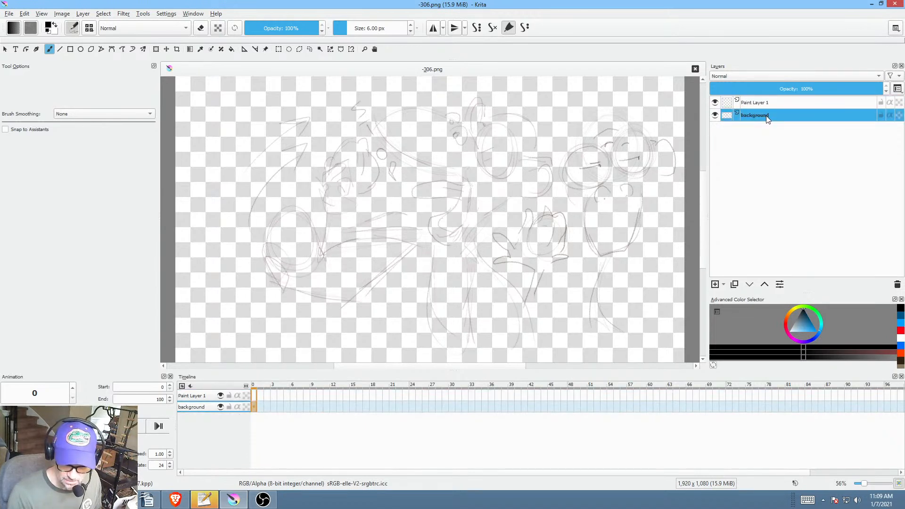
double_click(768, 118)
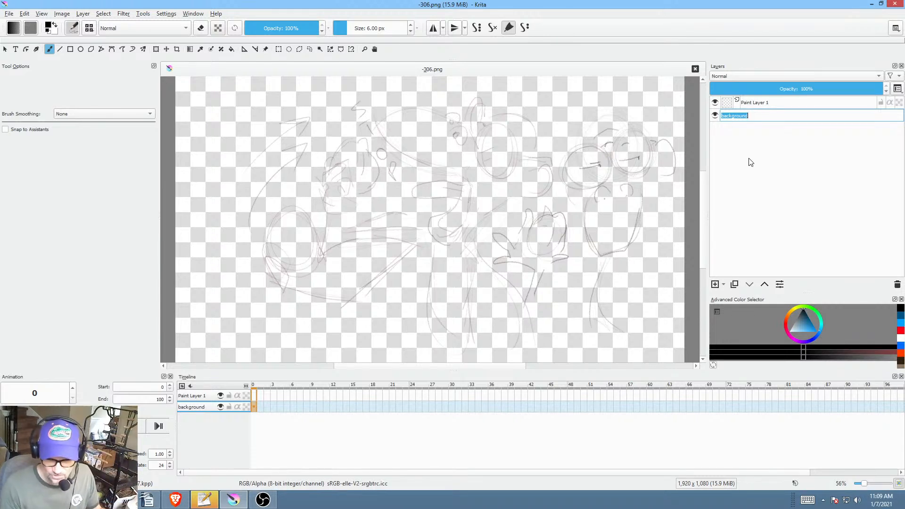
click(762, 115)
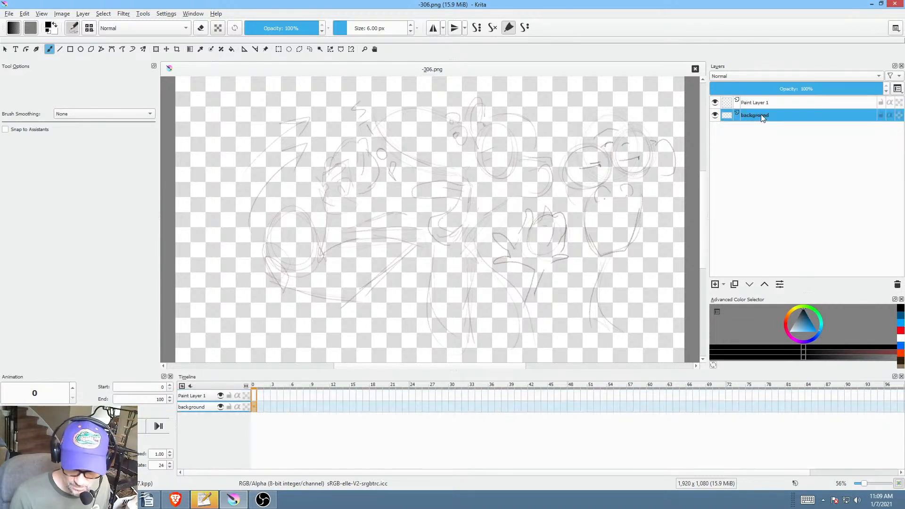
click(255, 406)
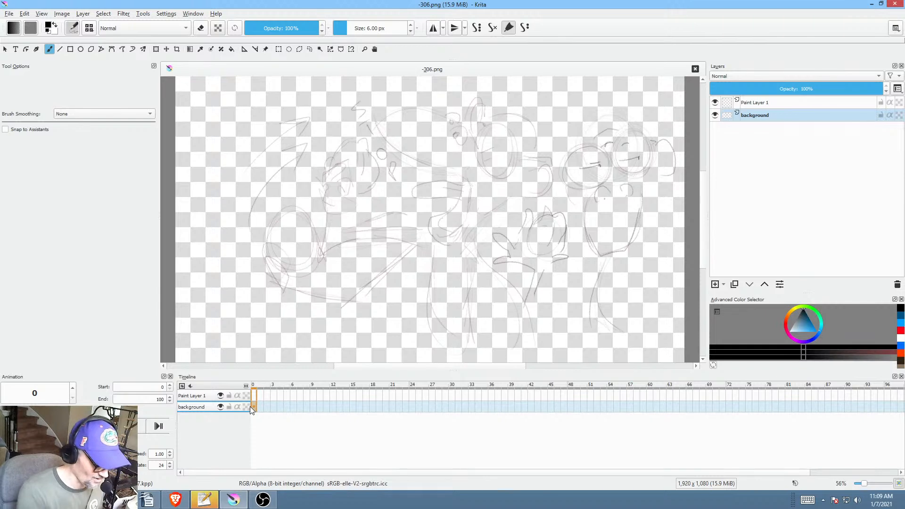
key(F6)
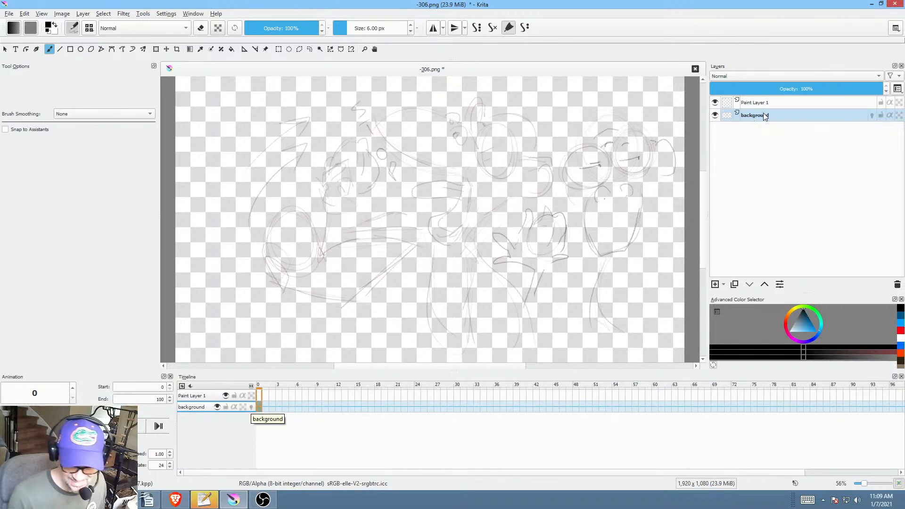
Step: Darken the background sketch with a Color Adjustment curve, moving its black point to input 161, output 0, and pulling the white point inward
click(763, 115)
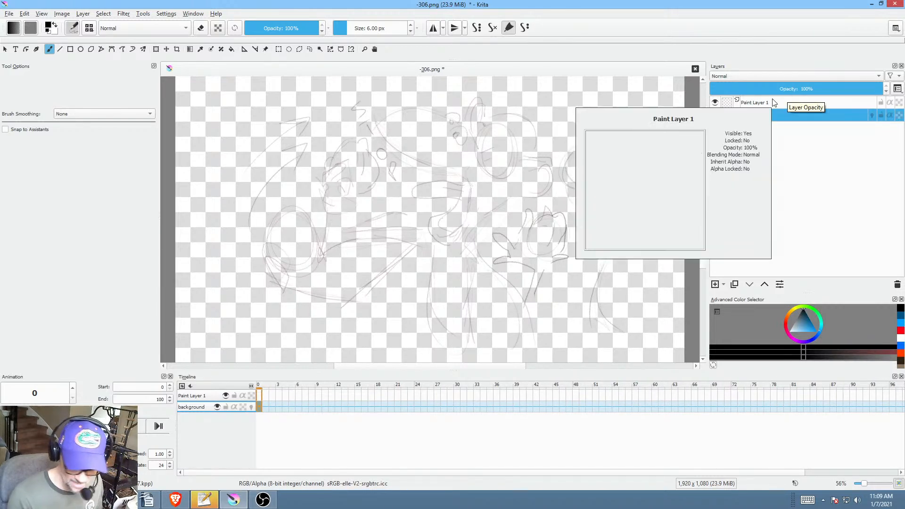
key(ctrl+m)
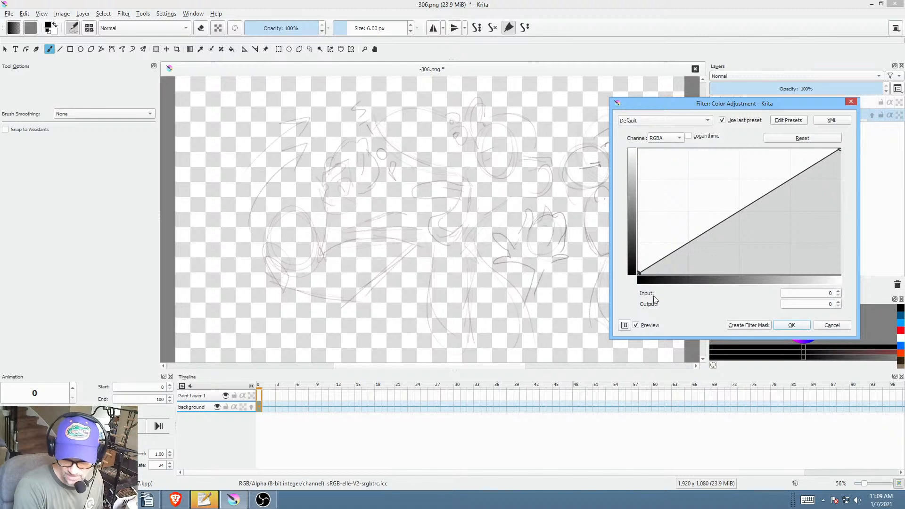
drag(639, 273, 766, 274)
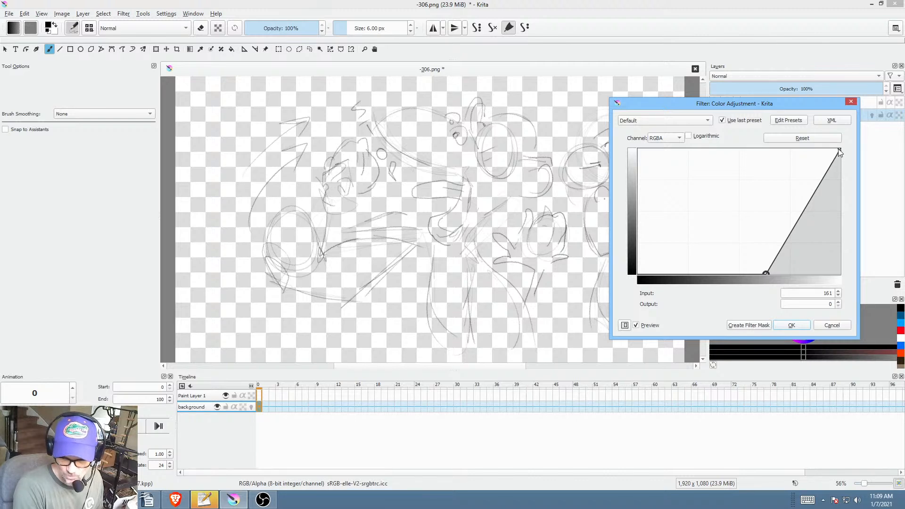
drag(839, 152, 788, 136)
click(792, 328)
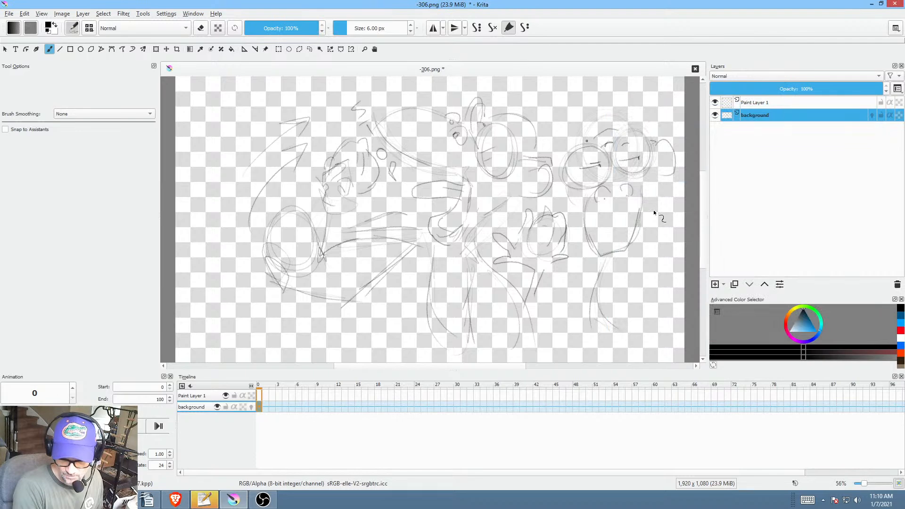
Step: Create a keyframe at frame 0 on Paint Layer 1
scroll(533, 156, down, 1)
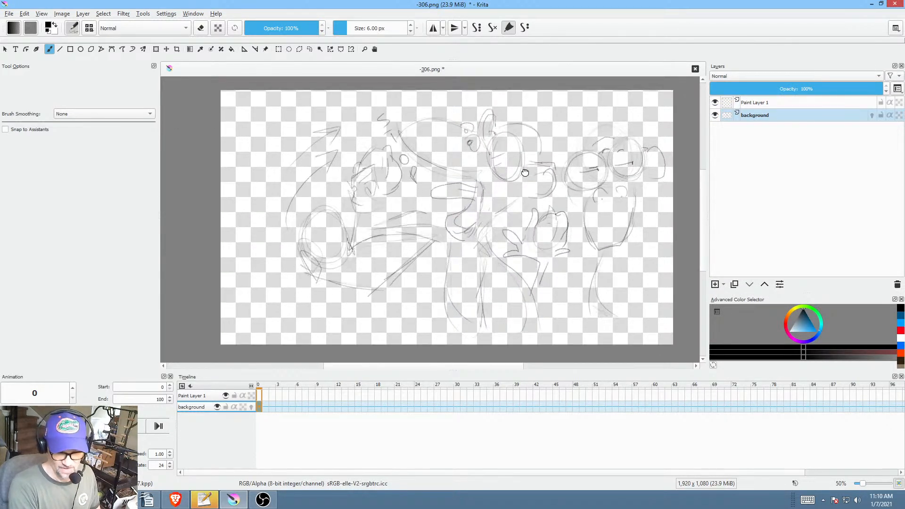
click(800, 104)
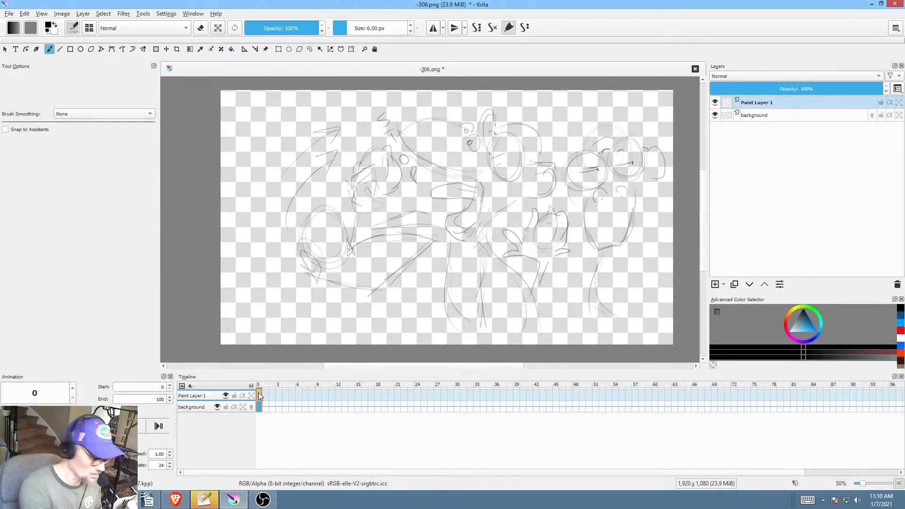
key(F7)
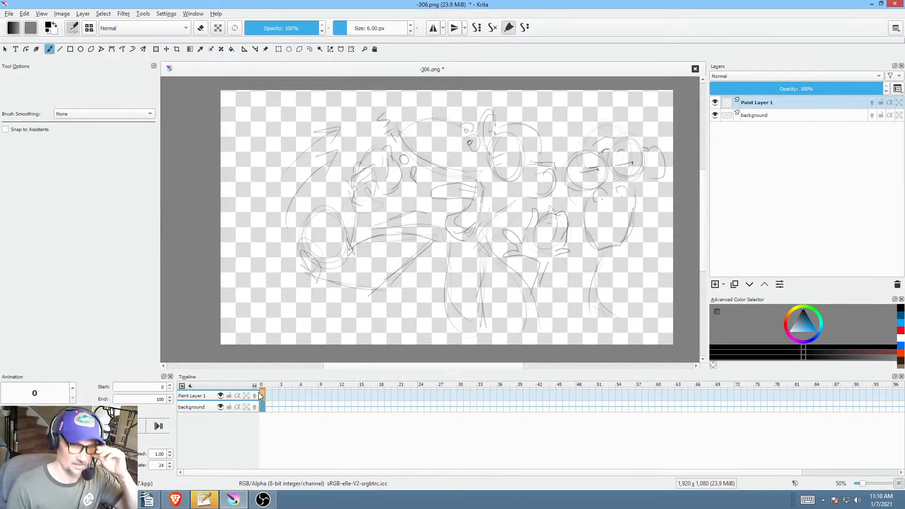
Step: Lower the opacity of the sketch on the background layer and make Paint Layer 1 the active layer
click(805, 115)
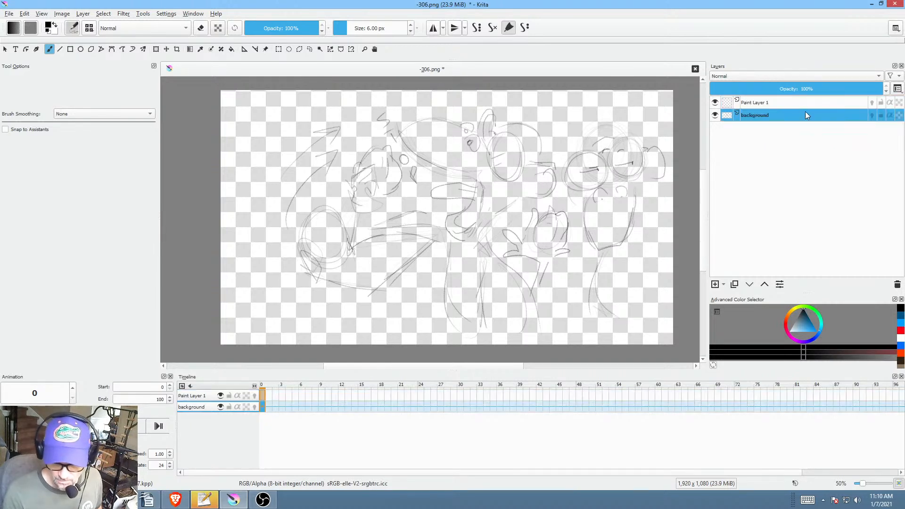
click(268, 401)
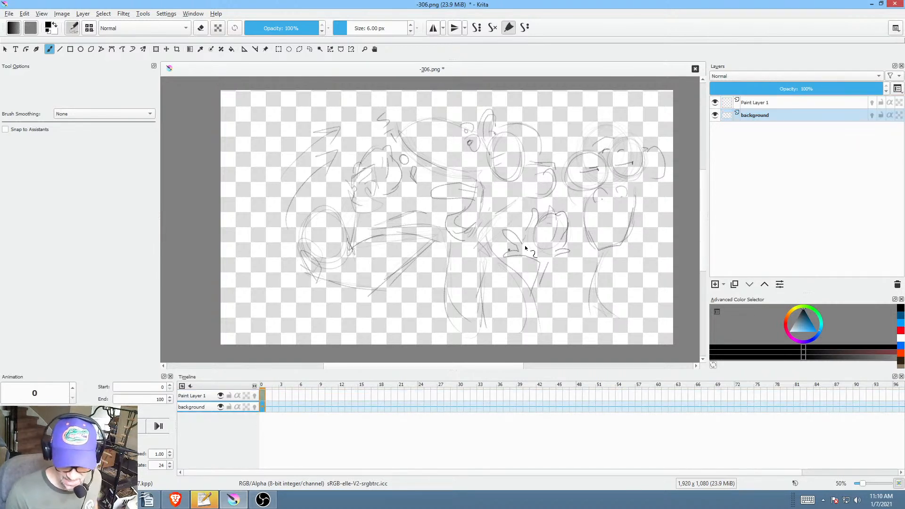
click(751, 102)
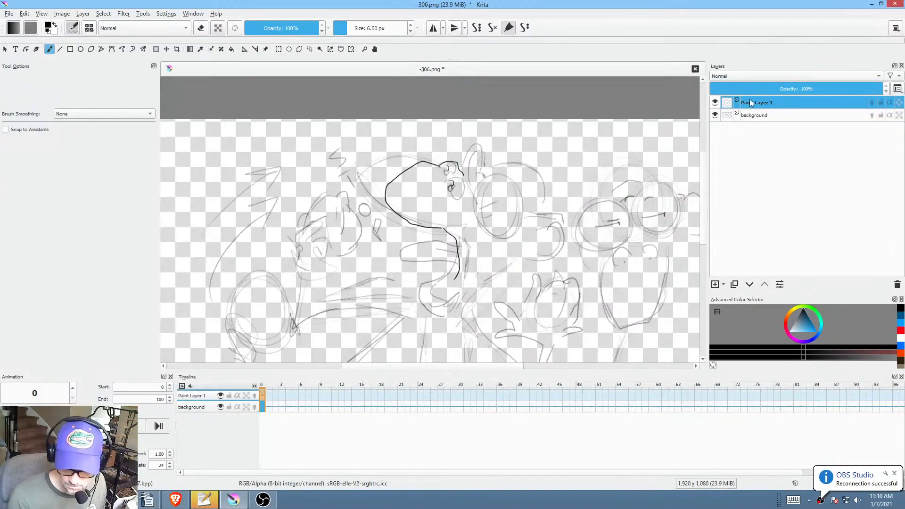
click(769, 115)
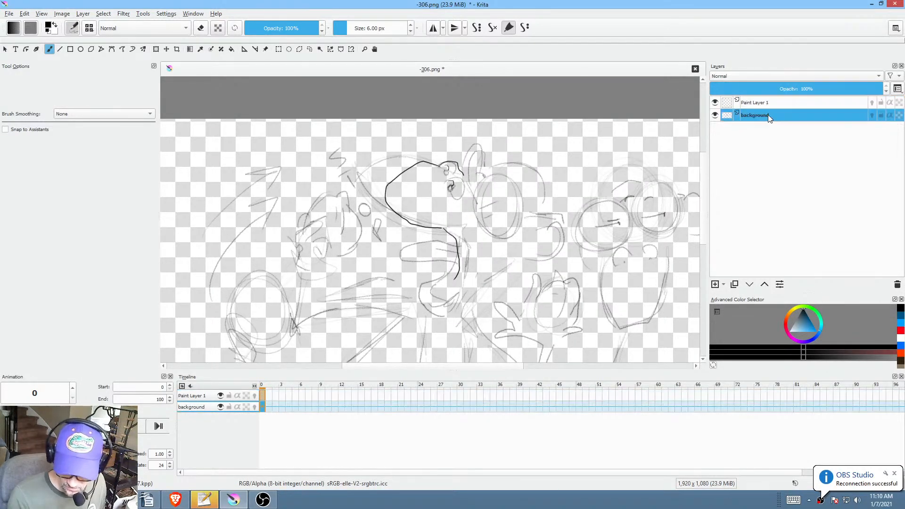
mouse_move(809, 88)
mouse_down()
mouse_move(763, 88)
mouse_move(796, 91)
mouse_up()
click(775, 102)
Step: Retrace the dark curved outline at the sketch's upper centre with the 6 px brush on Paint Layer 1
scroll(466, 250, up, 2)
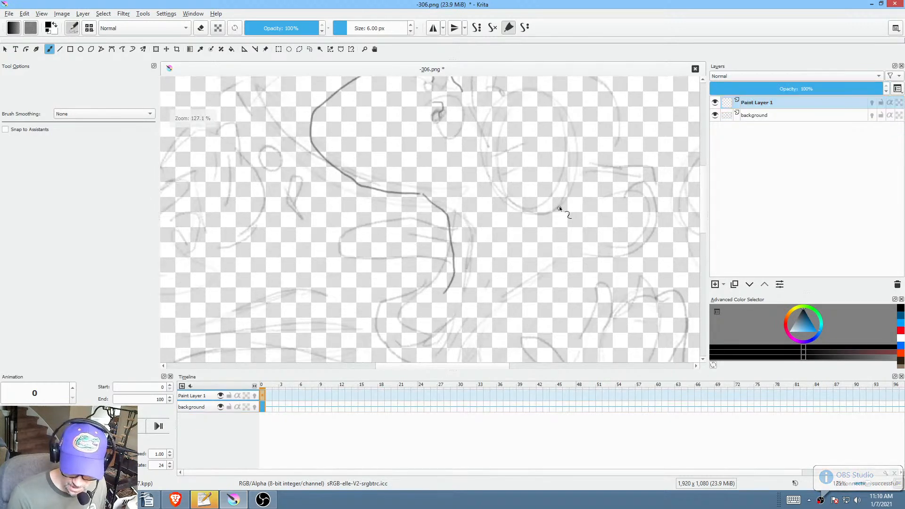
drag(443, 196, 498, 254)
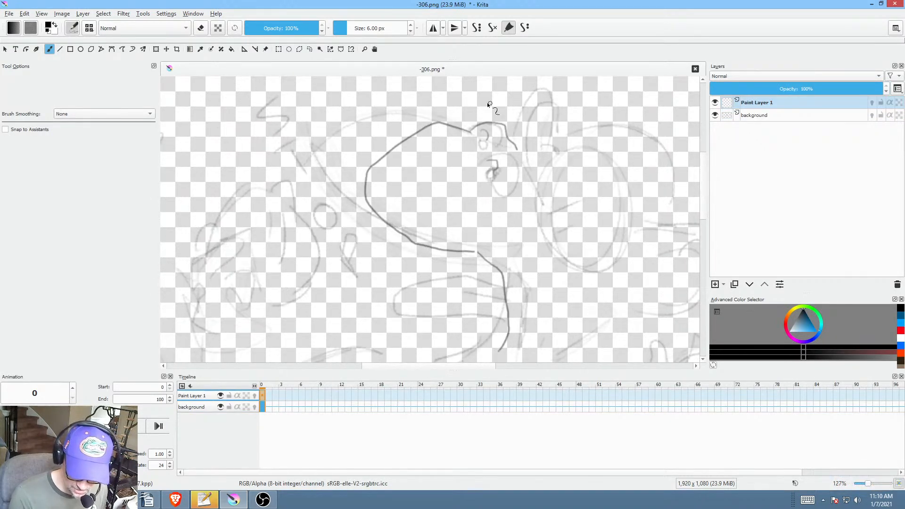
mouse_move(471, 131)
mouse_down()
mouse_move(437, 125)
mouse_move(392, 151)
mouse_up()
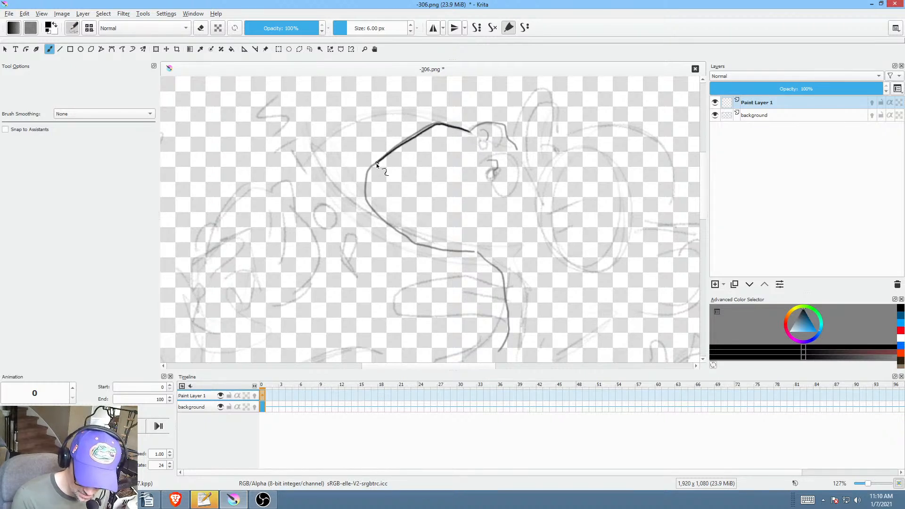
drag(429, 247, 486, 264)
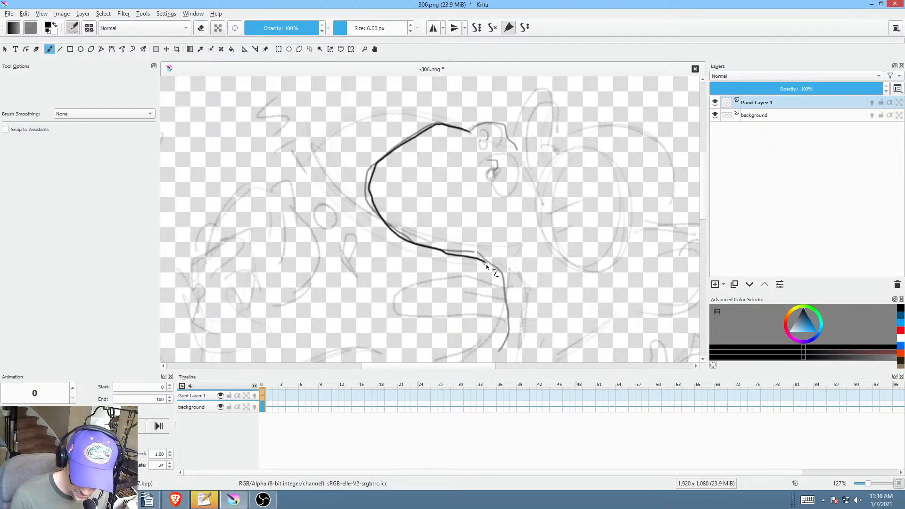
drag(534, 245, 593, 182)
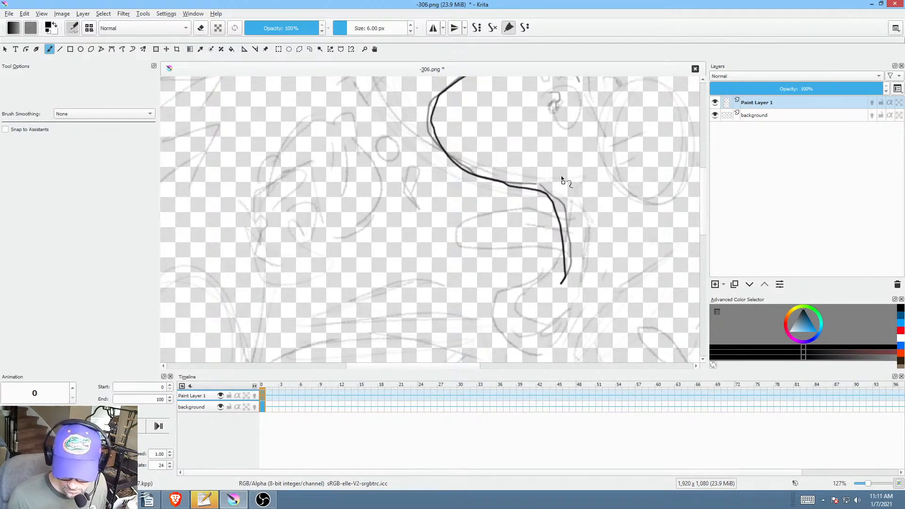
mouse_move(564, 234)
mouse_down()
mouse_move(549, 224)
mouse_move(527, 262)
mouse_move(491, 274)
mouse_move(496, 243)
mouse_move(449, 241)
mouse_up()
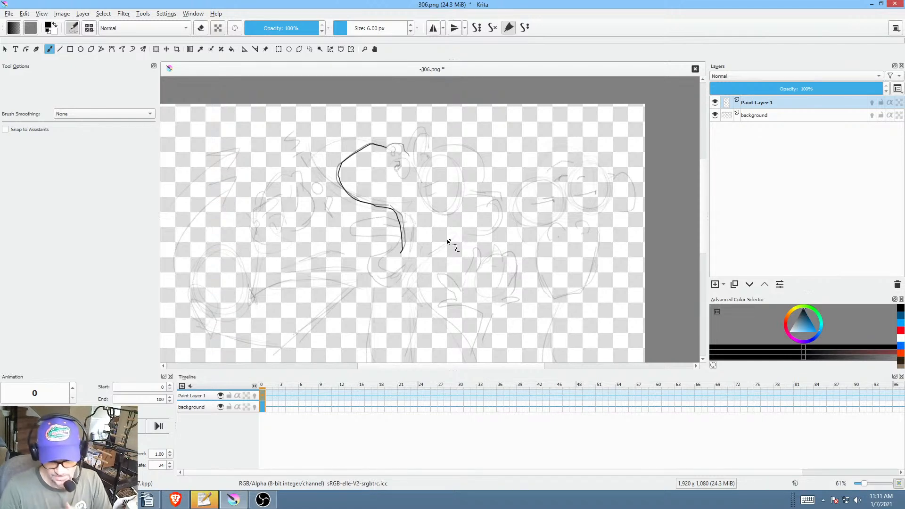
Step: Remove the retraced outline strokes from Paint Layer 1
key(p)
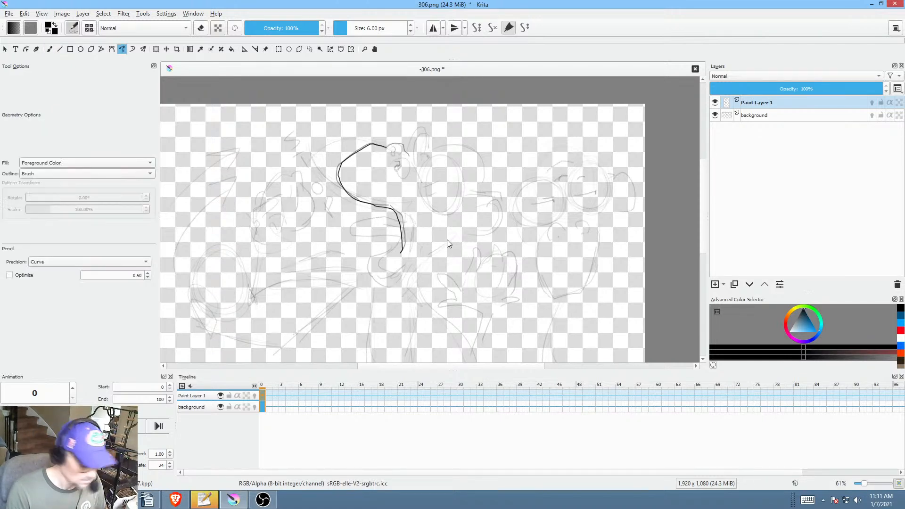
key(e)
mouse_move(455, 137)
mouse_down()
mouse_move(430, 118)
mouse_move(448, 156)
mouse_up()
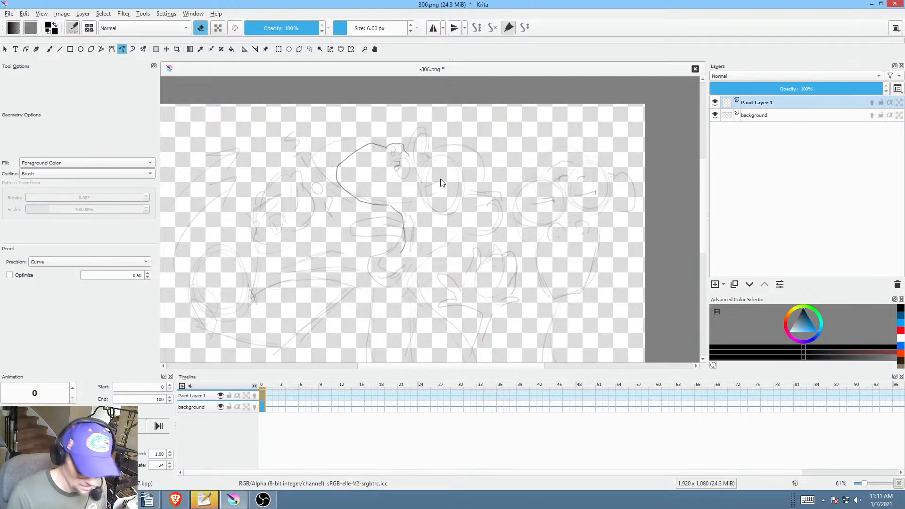
Step: Switch back to the painting brush and sketch a large head circle over the central figure on Paint Layer 1
key(b)
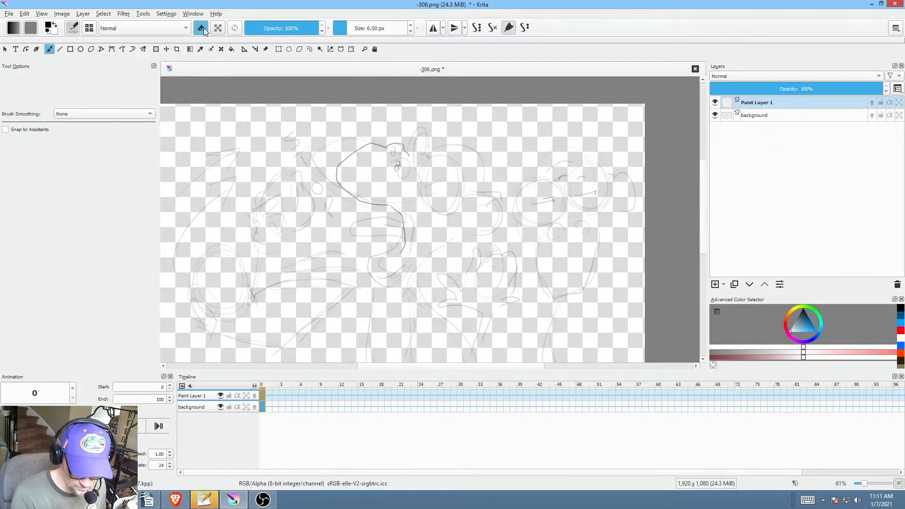
mouse_move(451, 162)
mouse_down()
mouse_move(407, 222)
mouse_move(467, 174)
mouse_move(400, 221)
mouse_move(480, 197)
mouse_move(400, 183)
mouse_move(468, 225)
mouse_move(461, 151)
mouse_move(416, 150)
mouse_up()
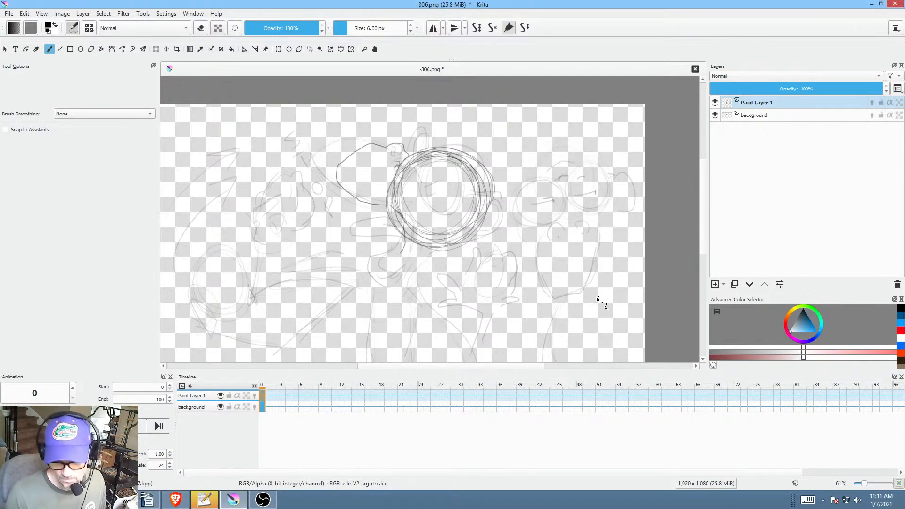
drag(540, 265, 583, 258)
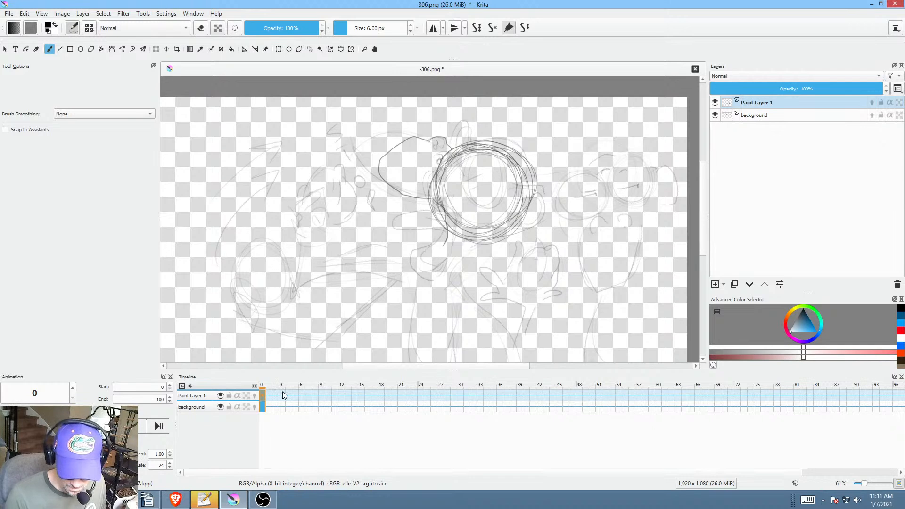
Step: Duplicate the Paint Layer 1 head circle onto frames 1 to 3
click(269, 395)
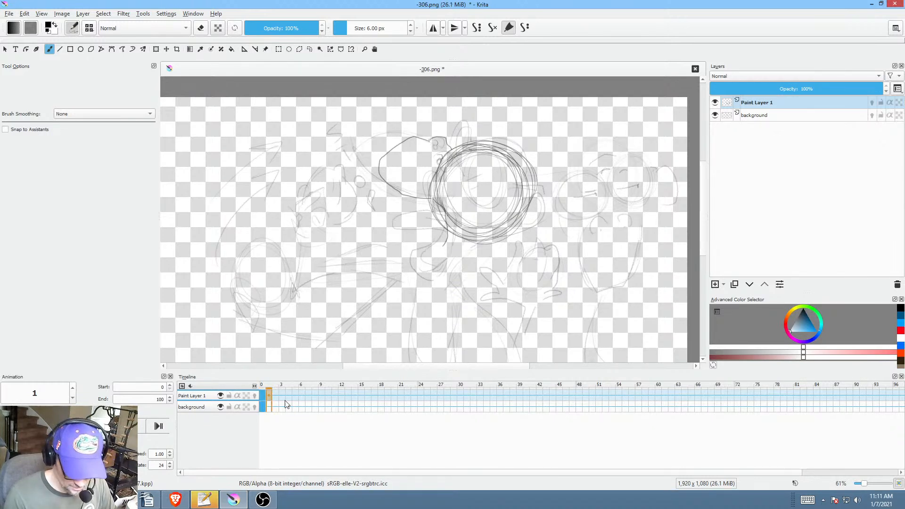
click(281, 393)
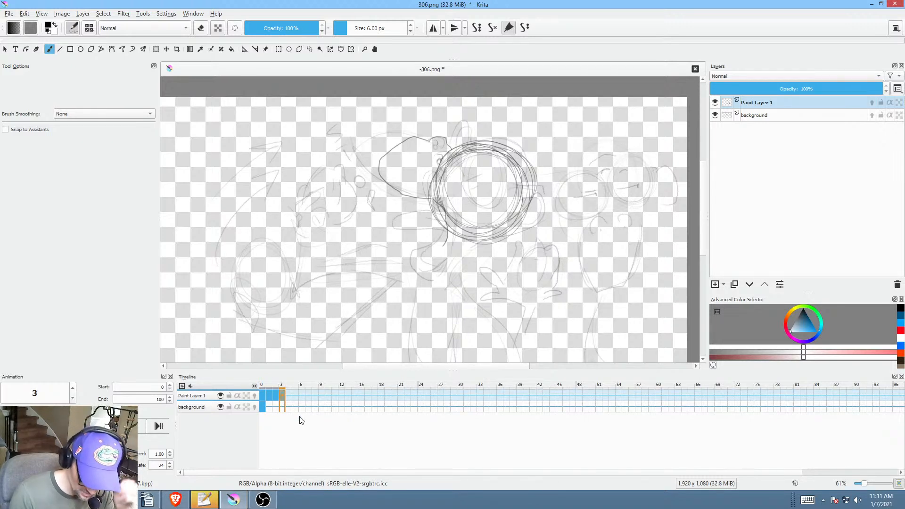
Step: Sketch a rounded muzzle projecting from the lower side of the head circle at frame 0
click(262, 395)
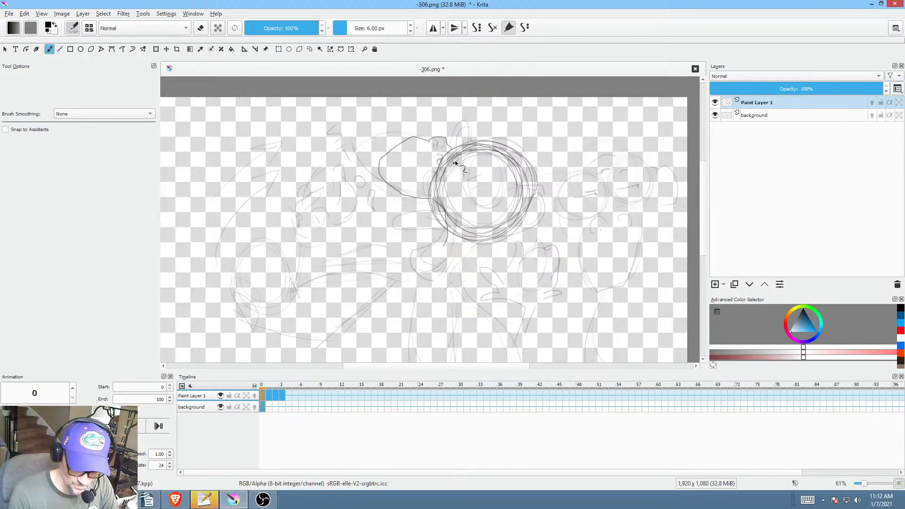
mouse_move(443, 178)
mouse_down()
mouse_move(411, 186)
mouse_move(428, 182)
mouse_move(430, 191)
mouse_move(398, 208)
mouse_move(440, 181)
mouse_move(444, 160)
mouse_move(421, 186)
mouse_move(439, 184)
mouse_move(400, 190)
mouse_move(431, 188)
mouse_move(393, 210)
mouse_move(396, 194)
mouse_move(418, 182)
mouse_move(392, 234)
mouse_move(411, 243)
mouse_move(467, 236)
mouse_up()
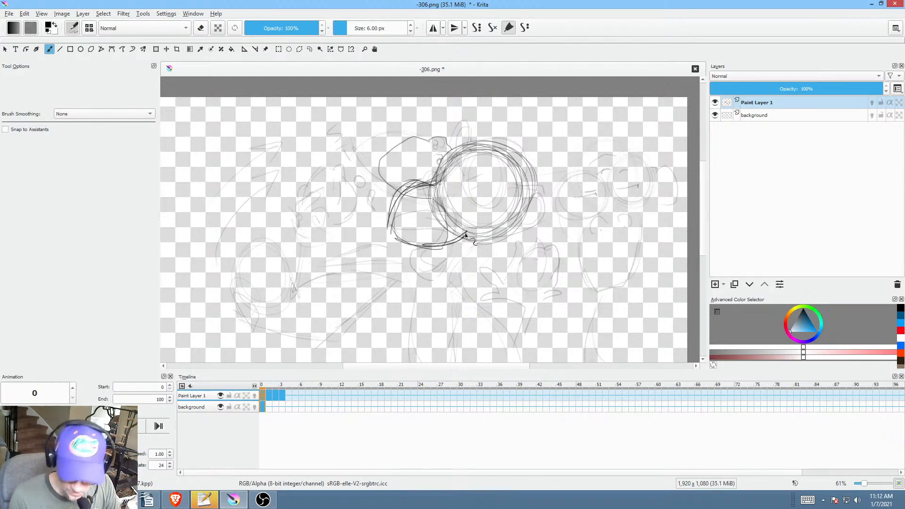
mouse_move(439, 191)
mouse_down()
mouse_move(416, 177)
mouse_move(388, 238)
mouse_up()
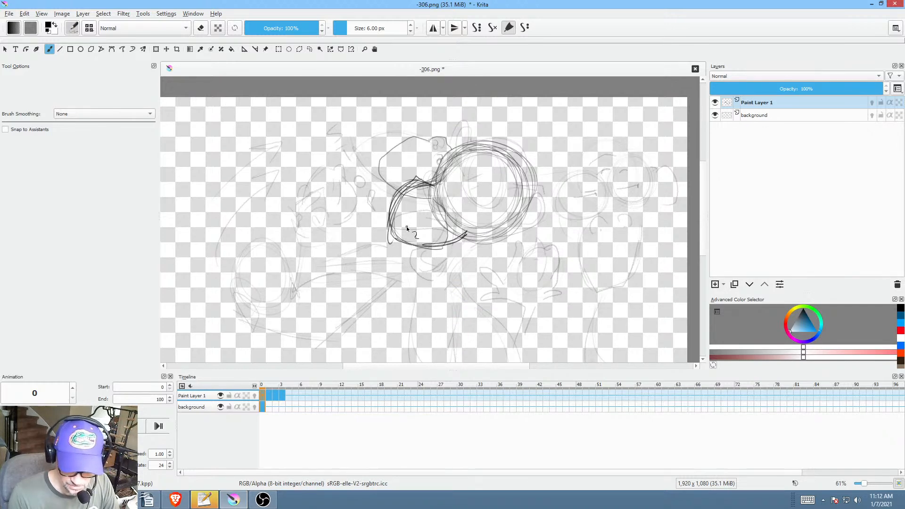
Step: Flip between frames 0 and 1 of Paint Layer 1 to compare the head drawings
click(269, 396)
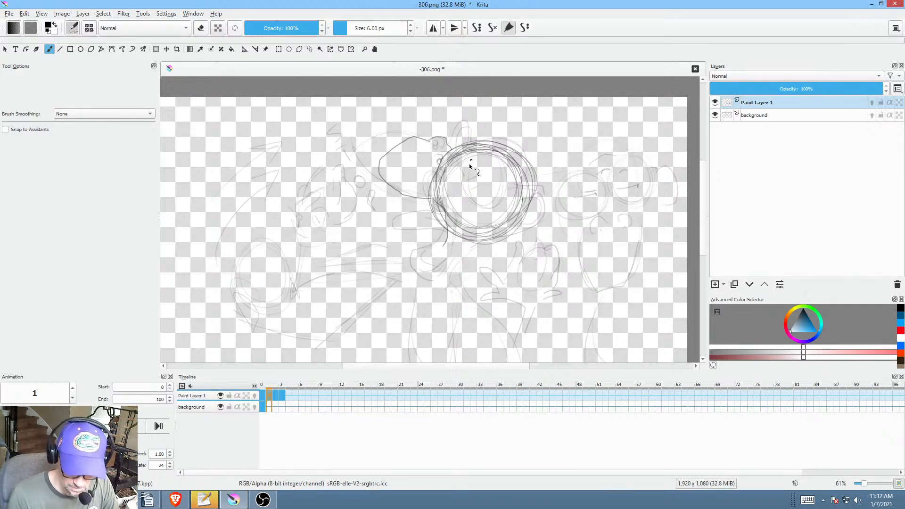
click(264, 392)
click(268, 392)
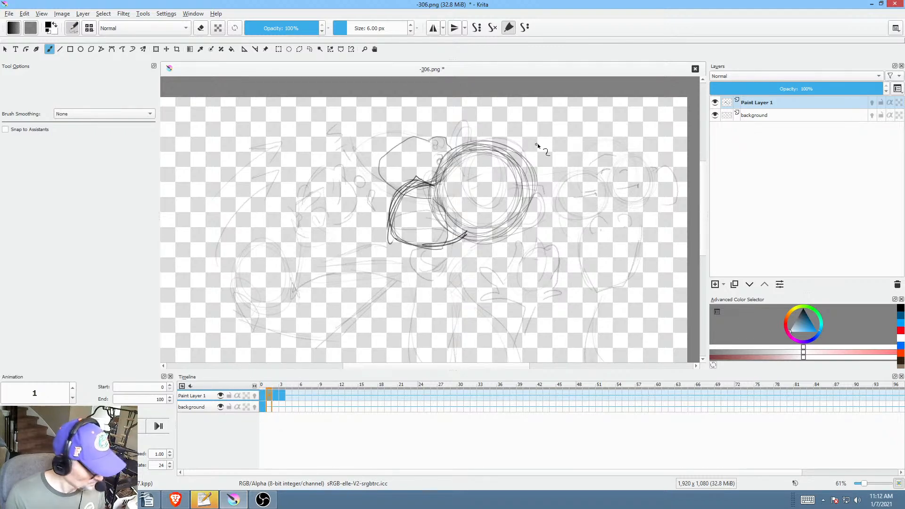
Step: Rotate the head drawing on frame 1 of Paint Layer 1 clockwise until the muzzle points upward
key(ctrl+t)
mouse_move(586, 176)
mouse_down()
mouse_move(568, 228)
mouse_move(546, 252)
mouse_move(542, 216)
mouse_move(507, 190)
mouse_up()
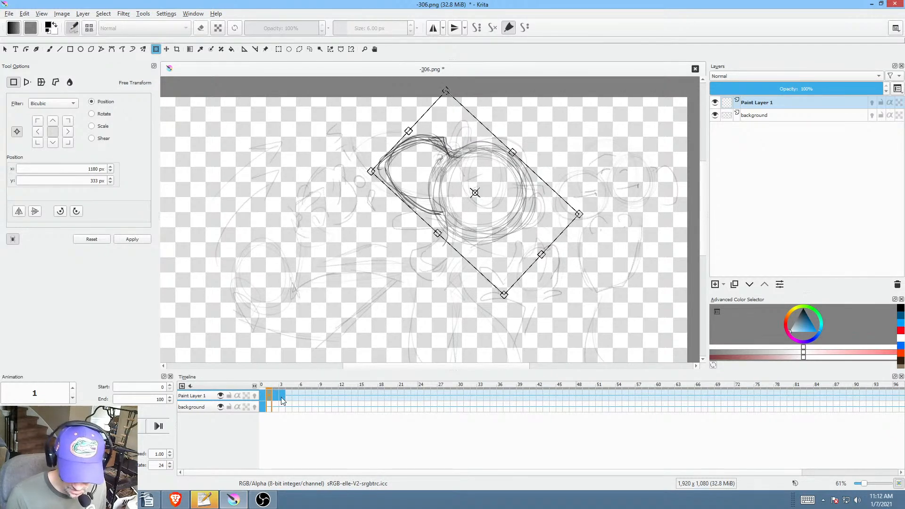
click(276, 405)
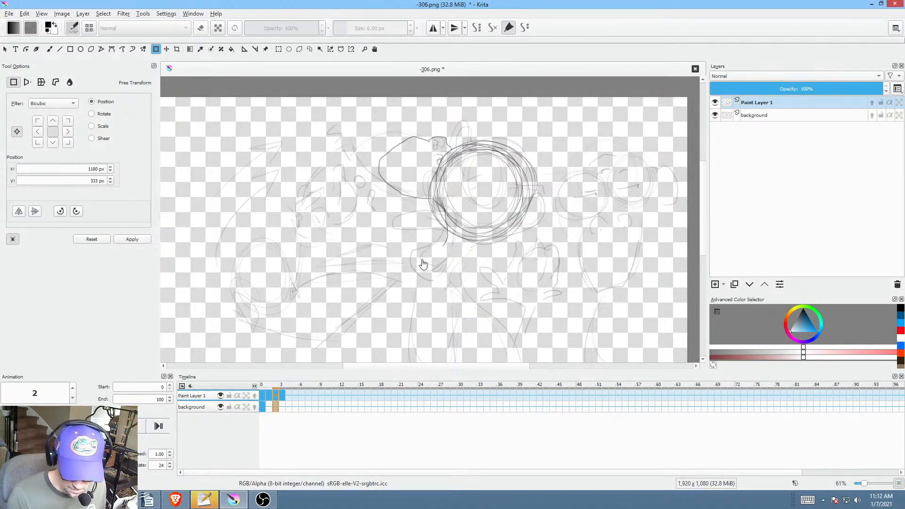
Step: Copy the frame 0 head drawing onto frame 2 and rotate it counterclockwise so the muzzle points down
click(264, 396)
click(275, 396)
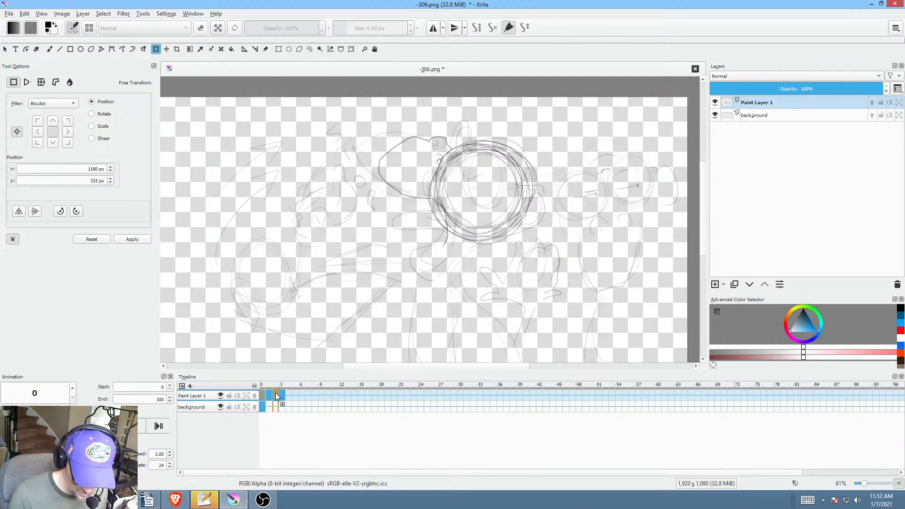
click(478, 200)
mouse_move(577, 192)
mouse_down()
mouse_move(597, 174)
mouse_move(561, 141)
mouse_up()
drag(498, 207, 499, 208)
drag(564, 217, 561, 214)
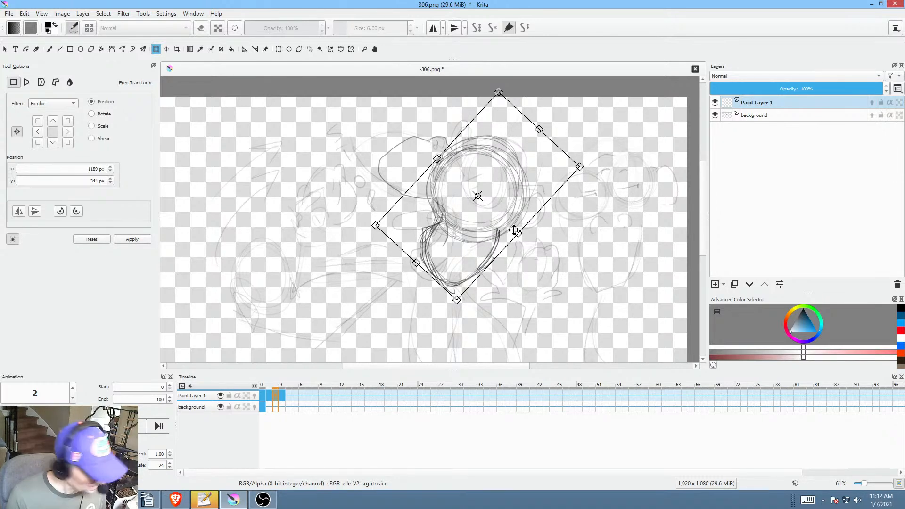
Step: Lasso the muzzle on frame 2 and shift it up closer to the head circle
key(l)
mouse_move(518, 264)
mouse_down()
mouse_move(450, 220)
mouse_move(517, 279)
mouse_move(490, 256)
mouse_up()
key(ctrl+t)
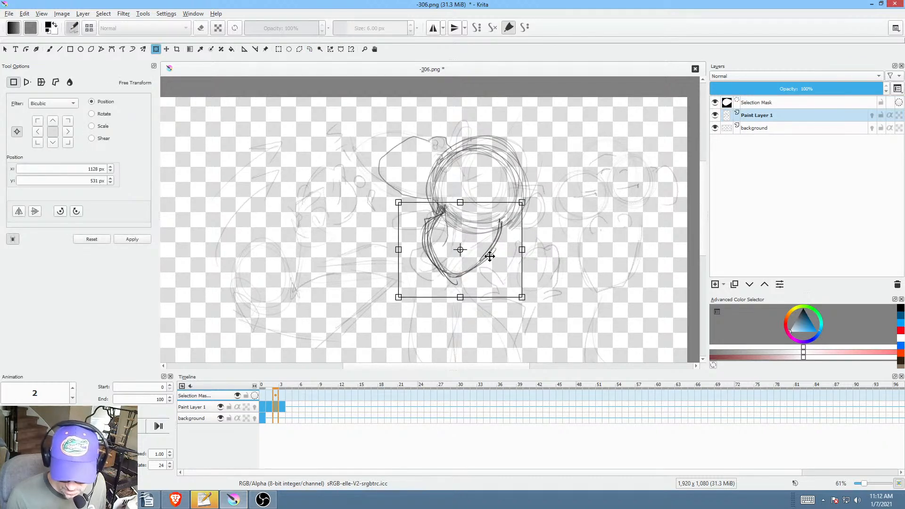
Step: Delete the Paint Layer 1 keyframe at frame 3 and clear the selection
click(284, 407)
key(Delete)
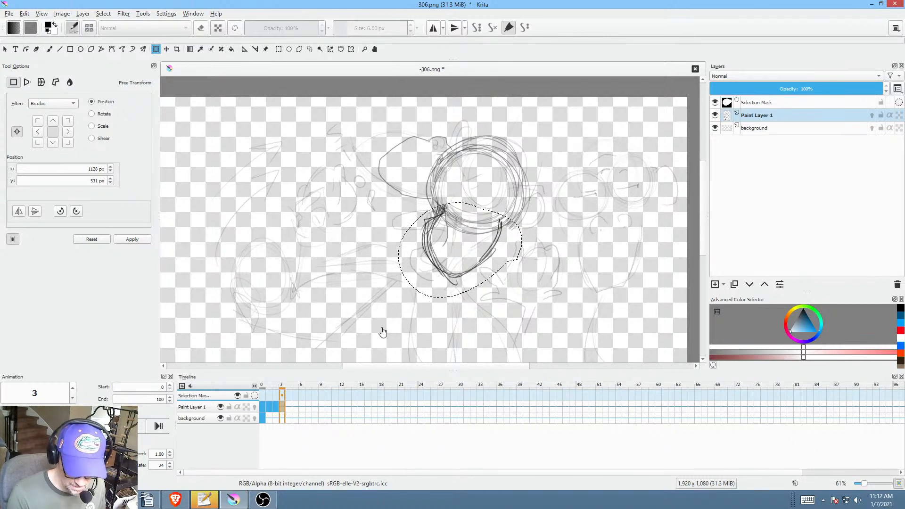
key(ctrl+shift+a)
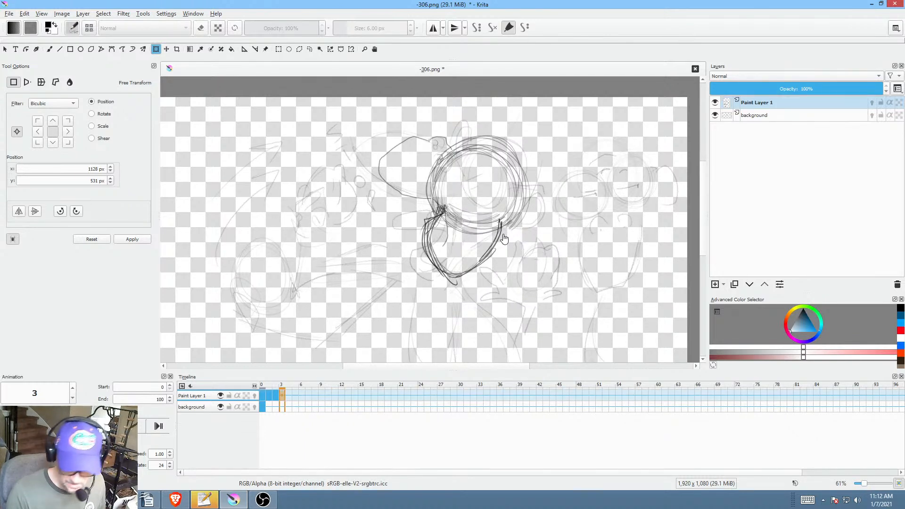
Step: Sketch round glasses with a bridge and closed eyes on the frame 2 head, and erase the overlapping lines around the nose
click(276, 396)
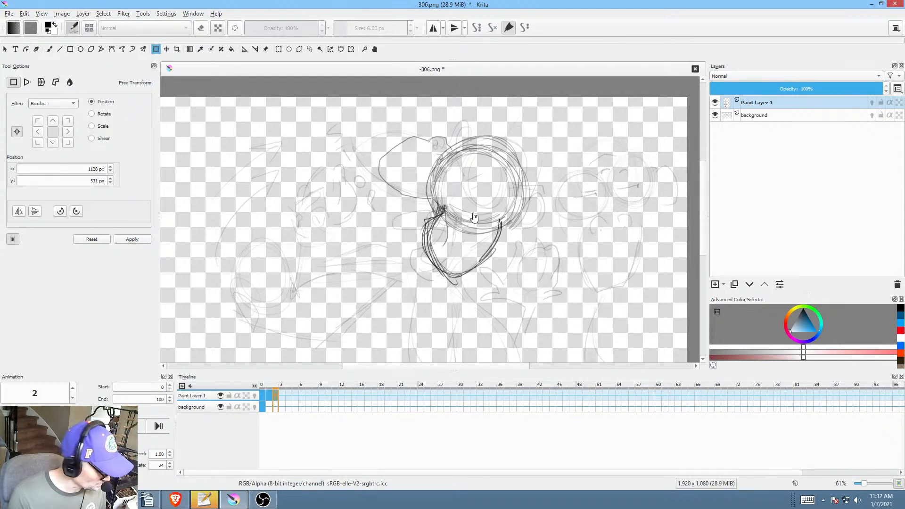
key(b)
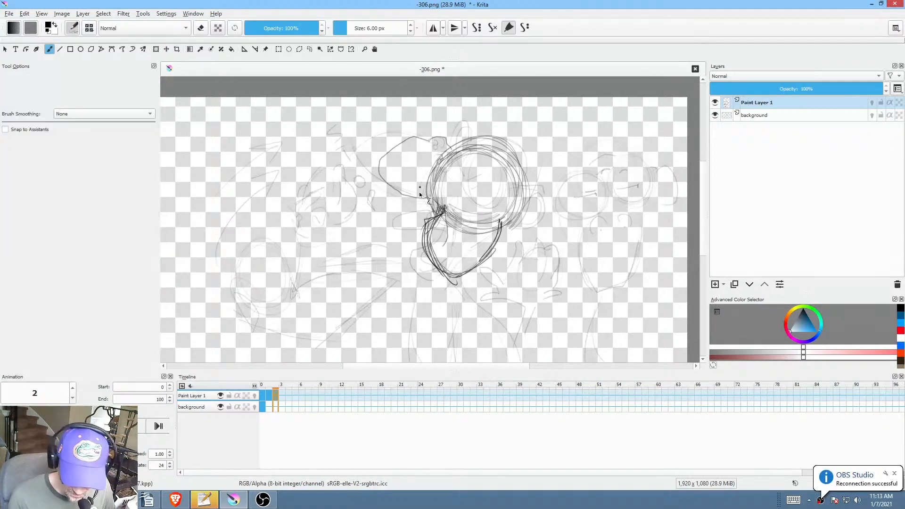
mouse_move(499, 170)
mouse_down()
mouse_move(477, 210)
mouse_move(477, 179)
mouse_move(498, 221)
mouse_move(520, 186)
mouse_move(503, 218)
mouse_up()
mouse_move(457, 189)
mouse_down()
mouse_move(415, 198)
mouse_move(455, 208)
mouse_move(446, 222)
mouse_move(456, 180)
mouse_move(466, 192)
mouse_move(485, 176)
mouse_up()
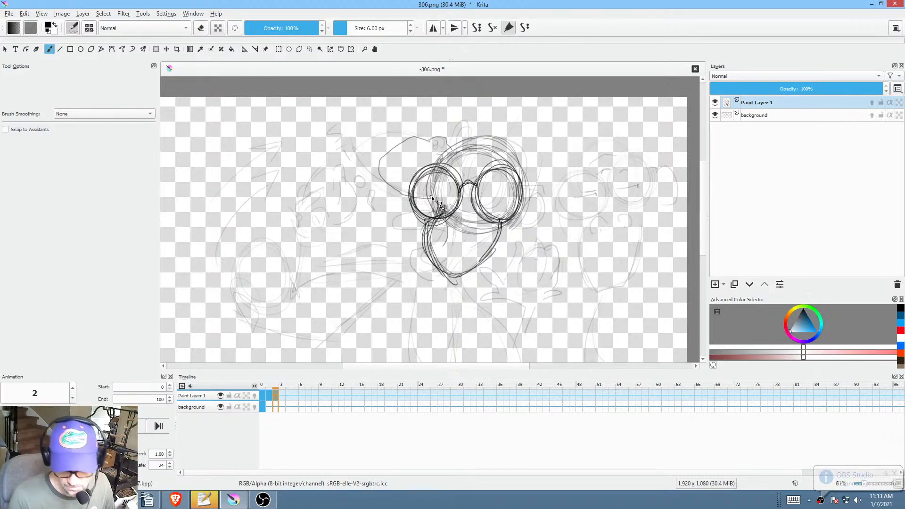
mouse_move(432, 196)
mouse_down()
mouse_move(462, 195)
mouse_move(453, 202)
mouse_move(459, 208)
mouse_move(510, 192)
mouse_up()
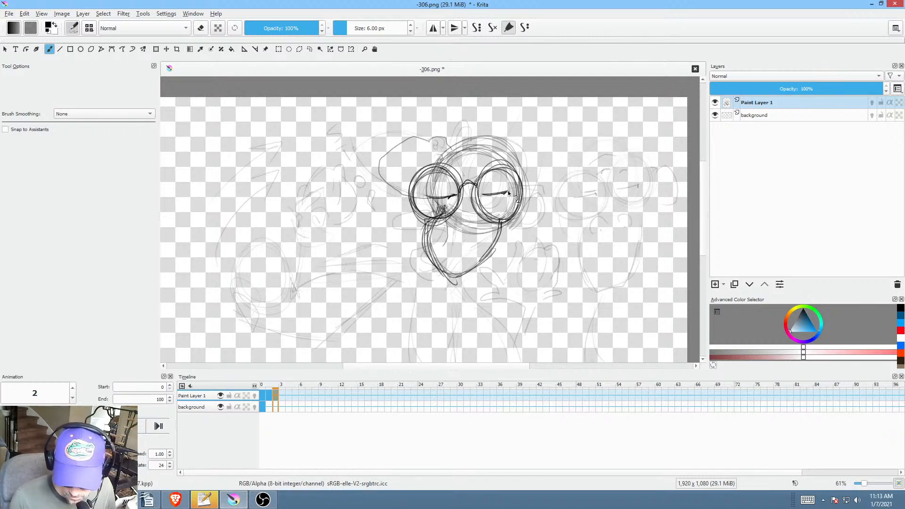
drag(440, 224, 456, 216)
key(e)
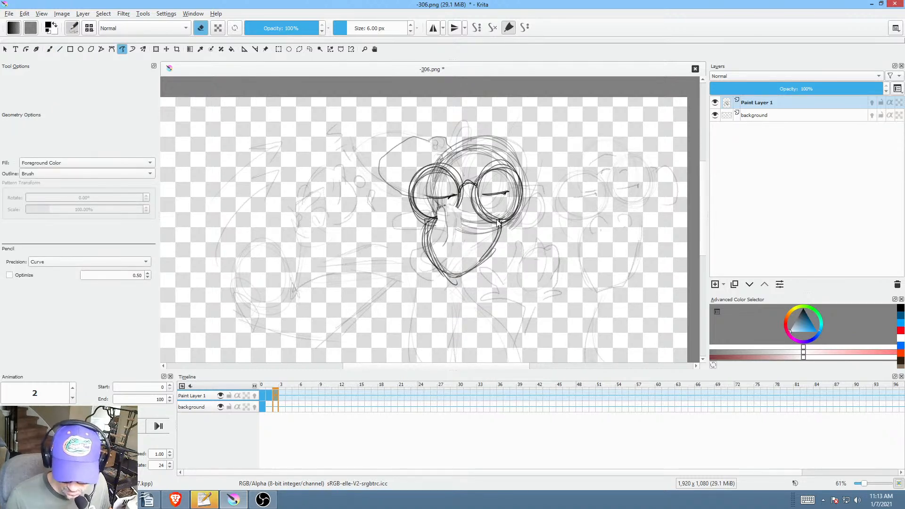
Step: Clean up the nose area on frames 1 and 0, and sketch the nostrils frame by frame through frame 2
click(269, 395)
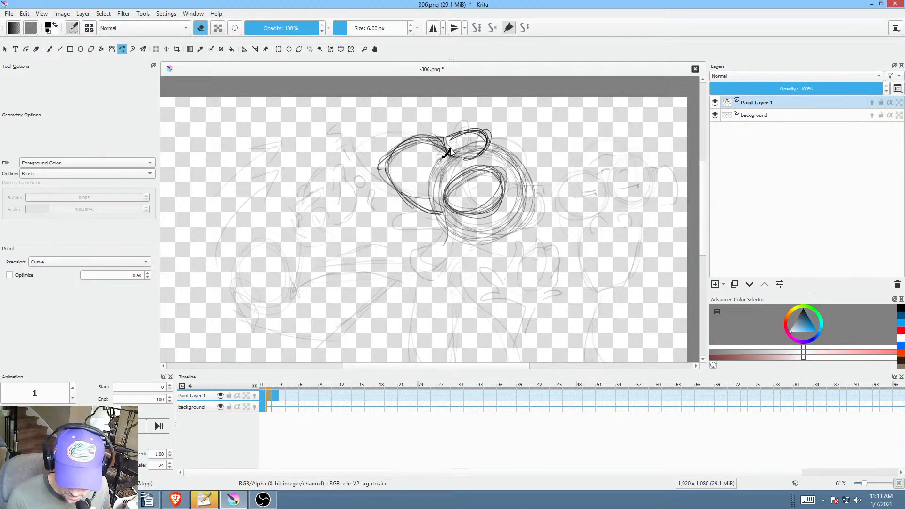
key(Left)
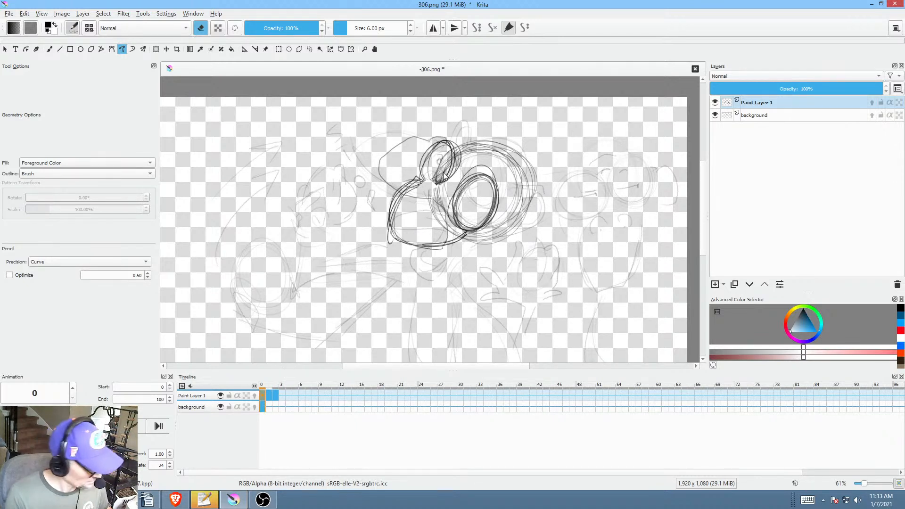
key(b)
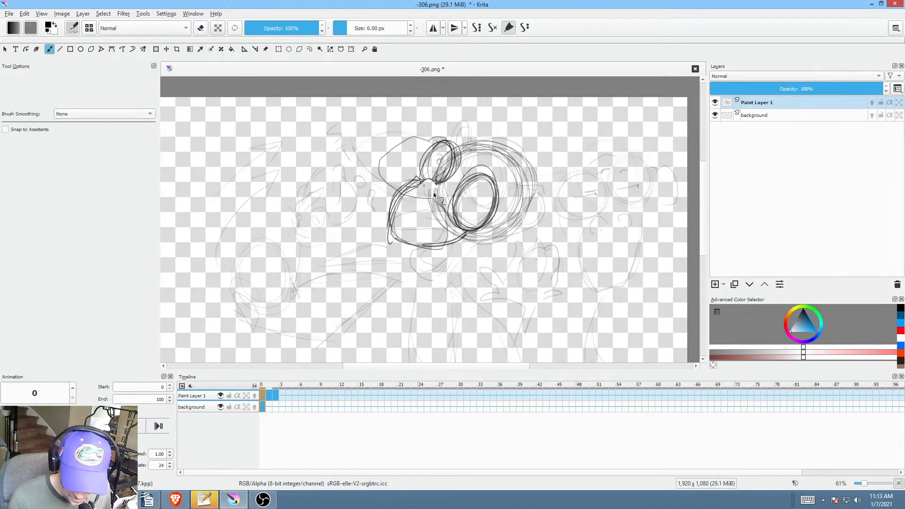
drag(431, 196, 430, 183)
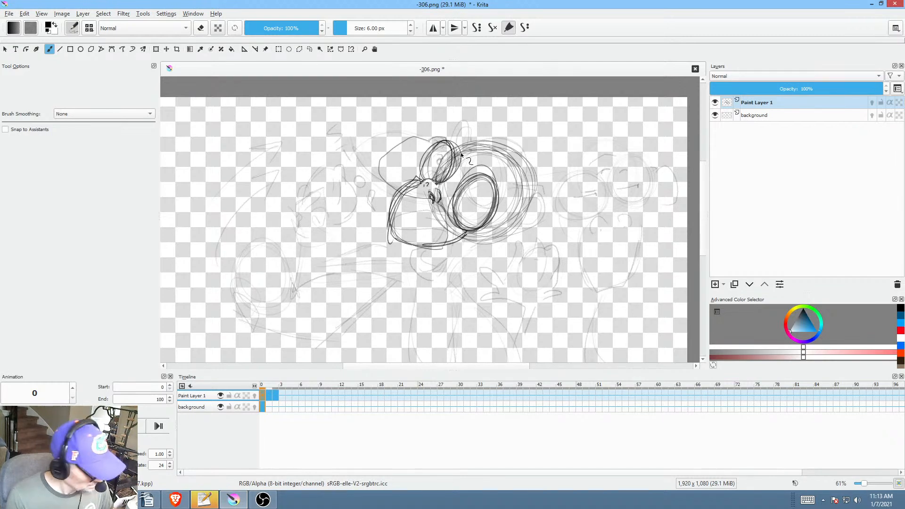
key(Right)
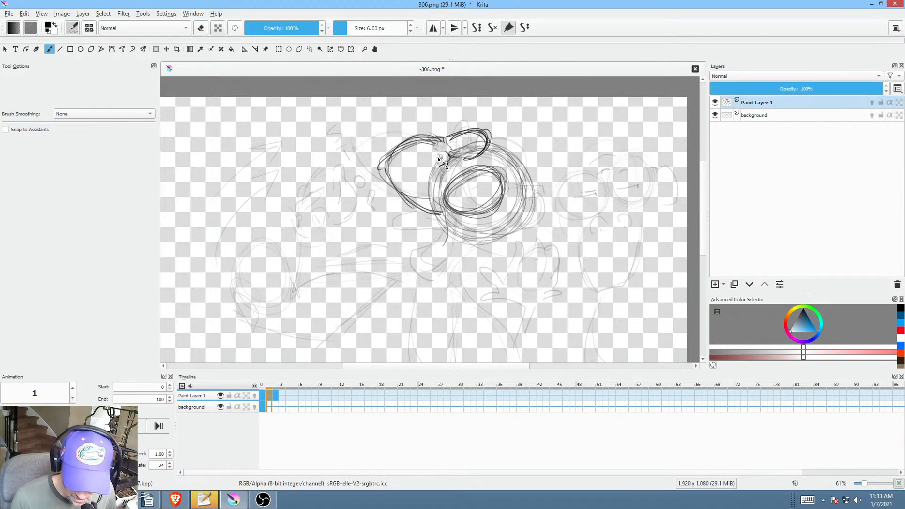
key(Right)
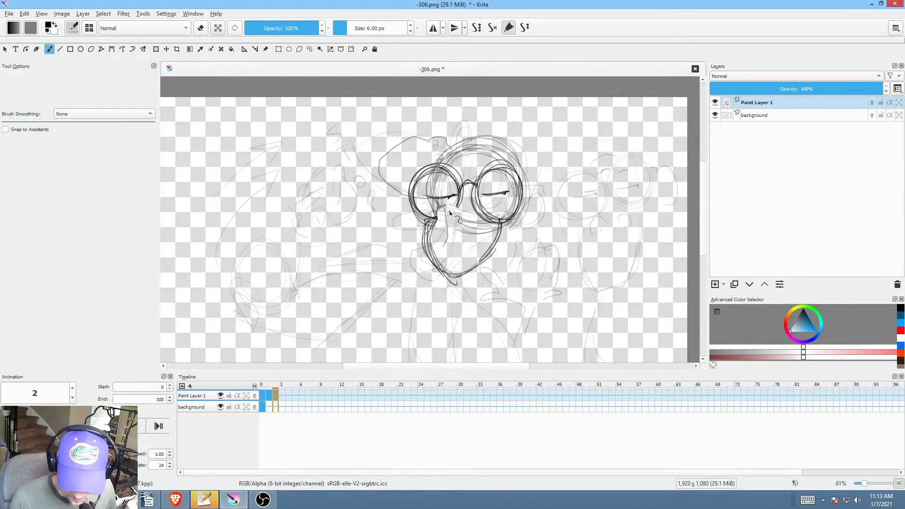
drag(448, 216, 469, 218)
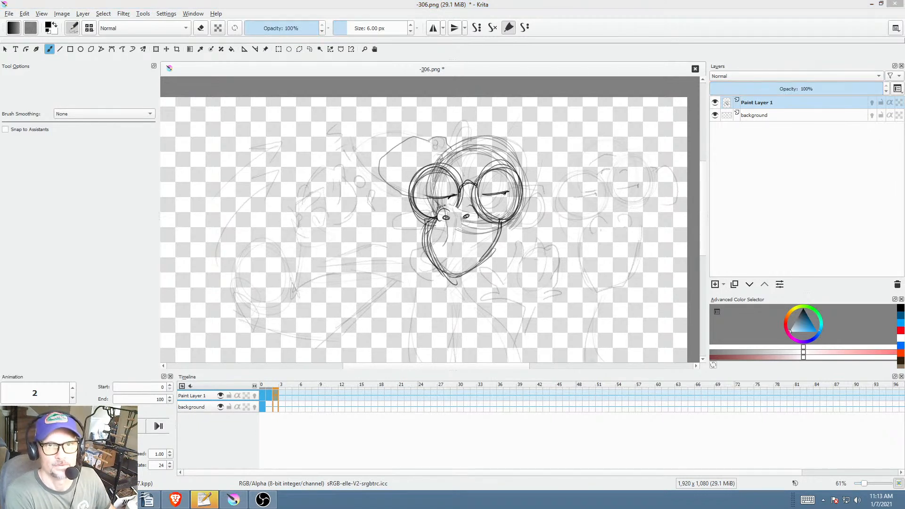
Step: Duplicate the frame 2 head drawing onto frame 3 and rotate it counterclockwise so the glasses tilt
mouse_move(513, 243)
mouse_down()
mouse_move(517, 235)
mouse_move(519, 251)
mouse_up()
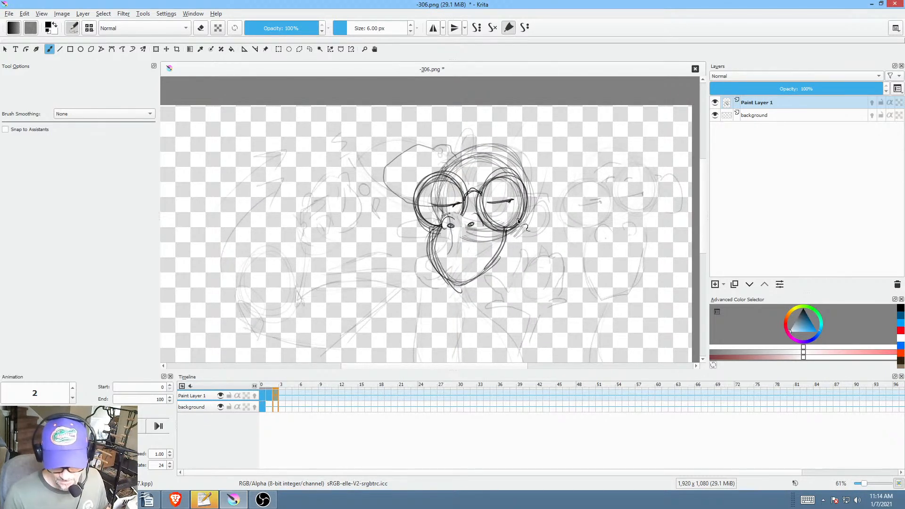
click(282, 398)
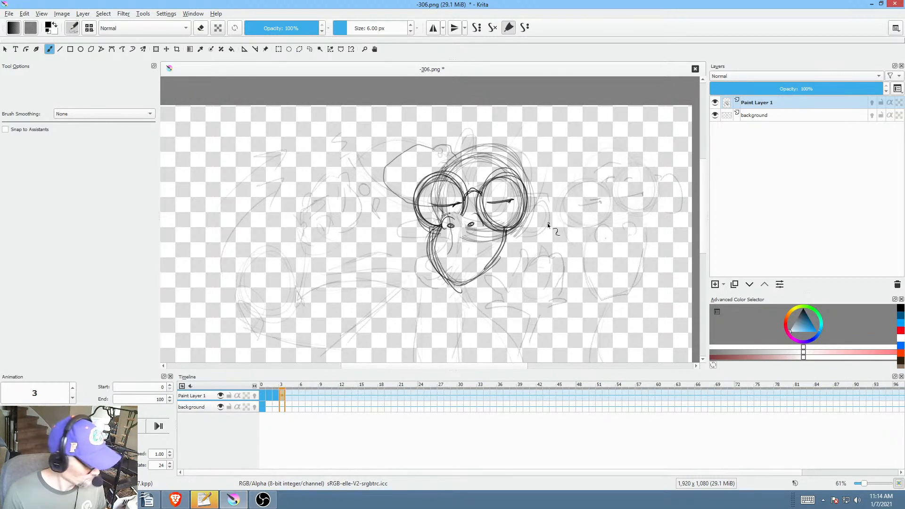
key(ctrl+t)
drag(580, 242, 601, 195)
drag(497, 236, 556, 165)
drag(556, 166, 557, 215)
Step: Erase the closed eyes inside the glasses on frame 3 and redraw them as thicker upward-curved lines
key(l)
key(e)
mouse_move(532, 186)
mouse_down()
mouse_move(512, 190)
mouse_move(528, 199)
mouse_up()
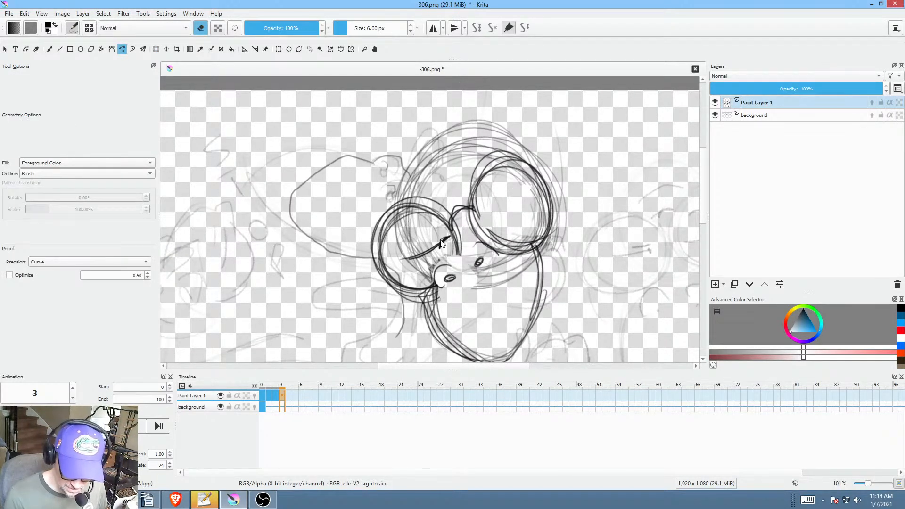
mouse_move(448, 233)
mouse_down()
mouse_move(442, 240)
mouse_move(445, 226)
mouse_up()
key(b)
key(e)
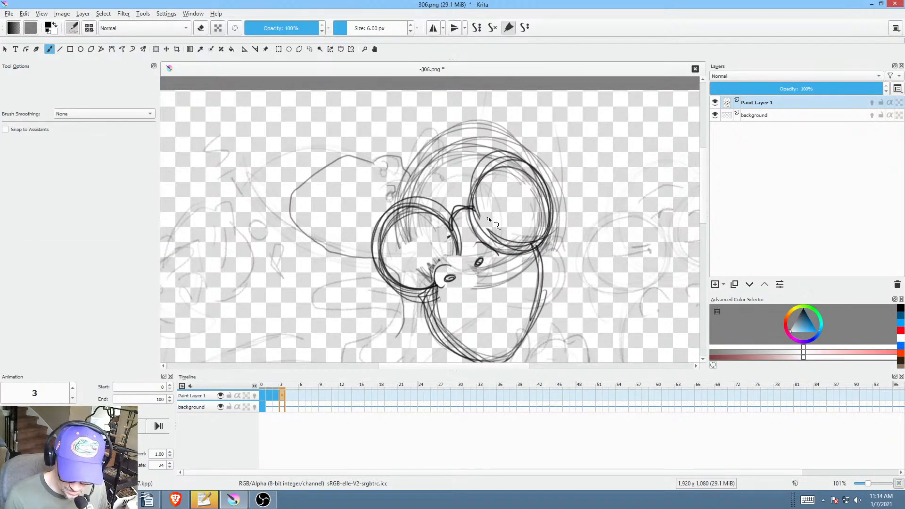
drag(532, 194, 490, 222)
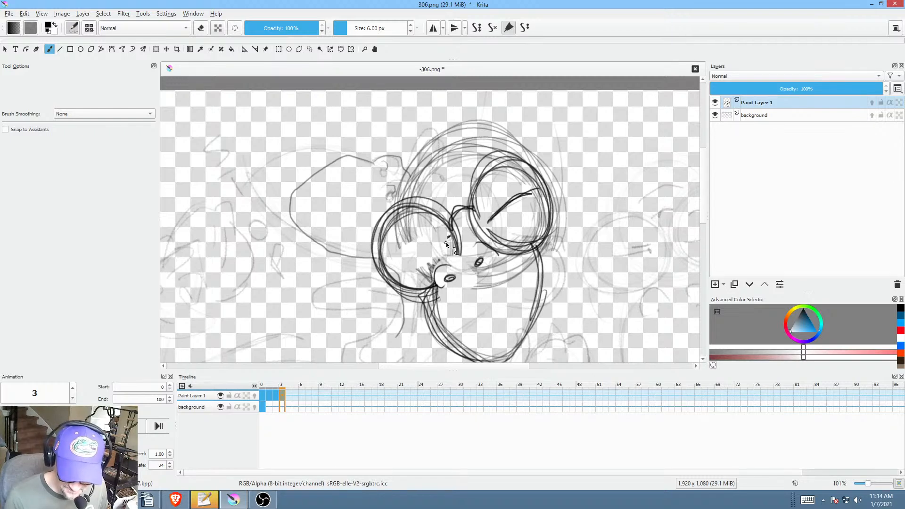
drag(446, 242, 402, 255)
drag(456, 243, 406, 252)
drag(494, 220, 537, 190)
Step: Sketch the jaw and cheek lines along the outer side of the muzzle on frame 3
scroll(500, 189, down, 3)
scroll(500, 189, right, 2)
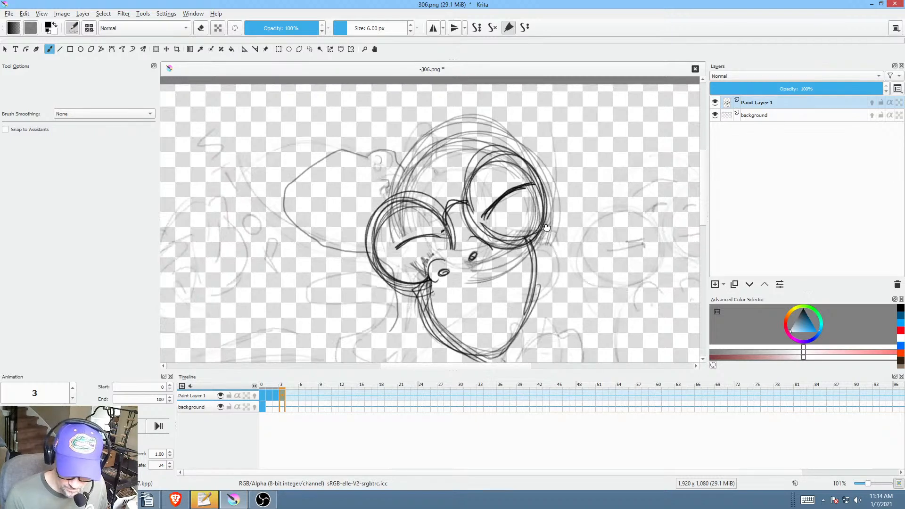
drag(492, 142, 524, 191)
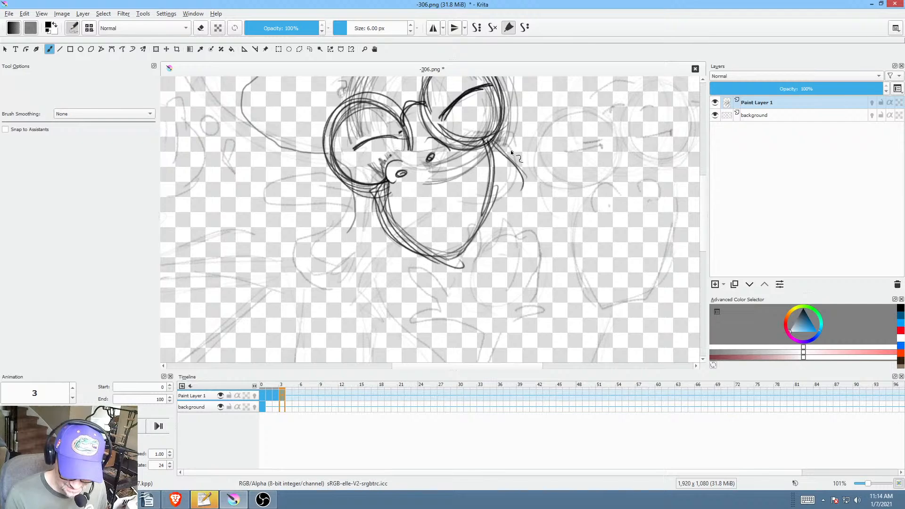
mouse_move(473, 241)
mouse_down()
mouse_move(492, 247)
mouse_move(478, 247)
mouse_move(536, 218)
mouse_move(536, 170)
mouse_up()
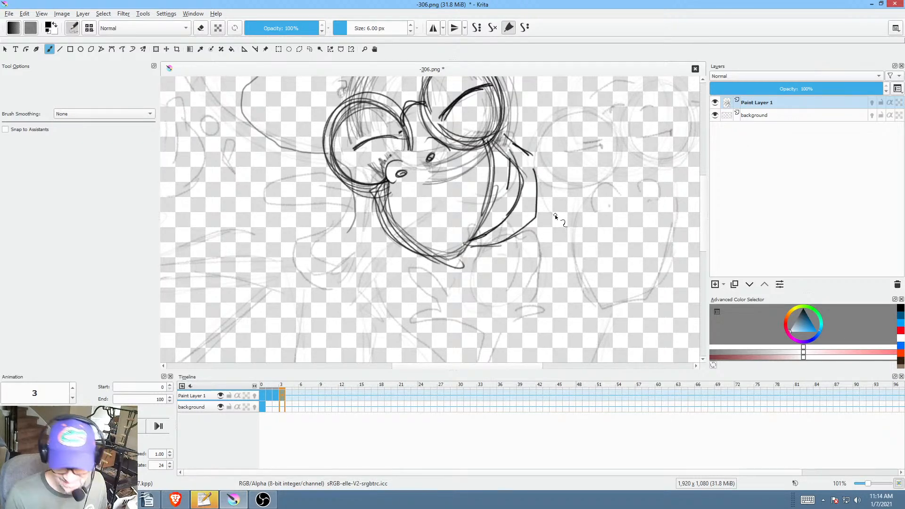
Step: Sketch the eyes inside both glasses lenses on frames 0 and 1, flipping between the two frames to compare them
scroll(555, 214, down, 5)
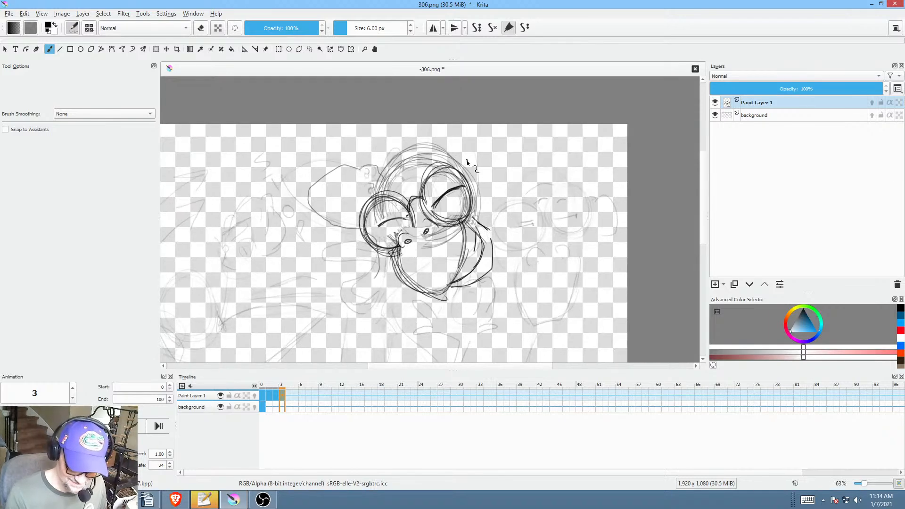
key(Left)
key(Left)
key(Left)
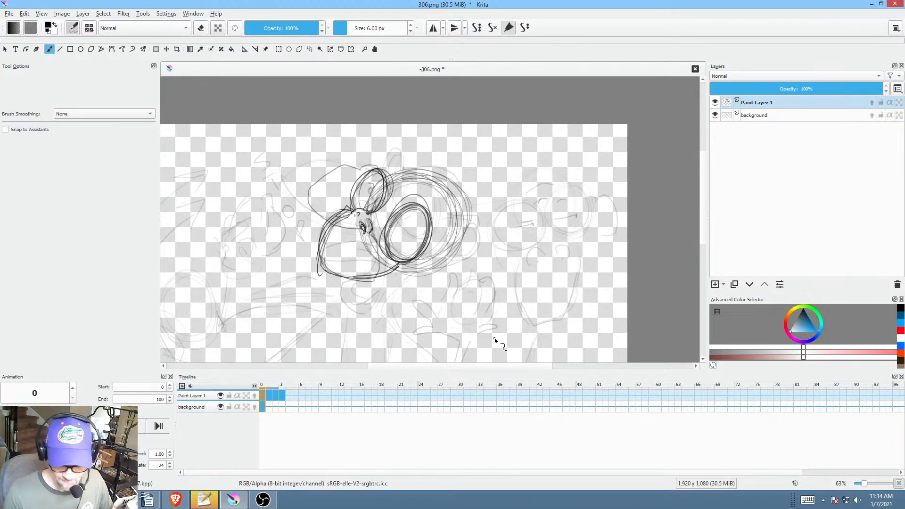
mouse_move(399, 226)
mouse_down()
mouse_move(393, 239)
mouse_move(413, 245)
mouse_up()
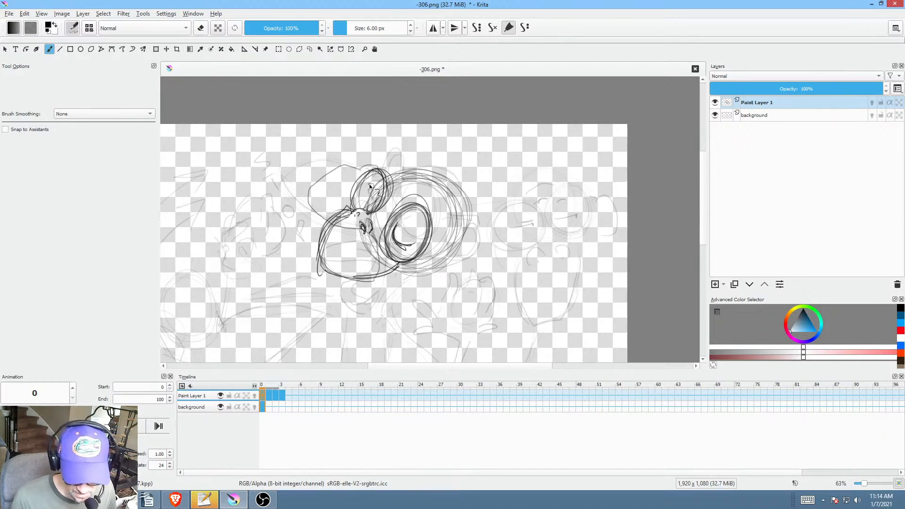
drag(369, 184, 385, 213)
key(Right)
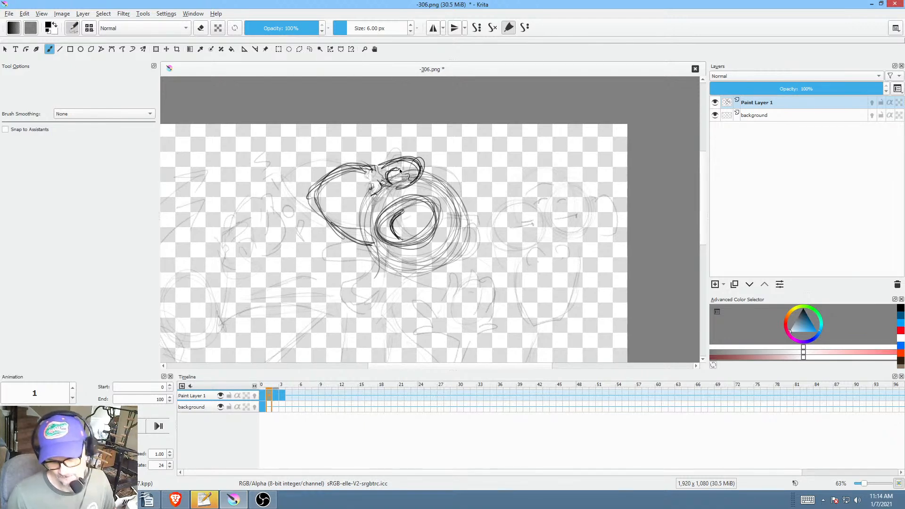
key(Left)
key(Right)
key(Left)
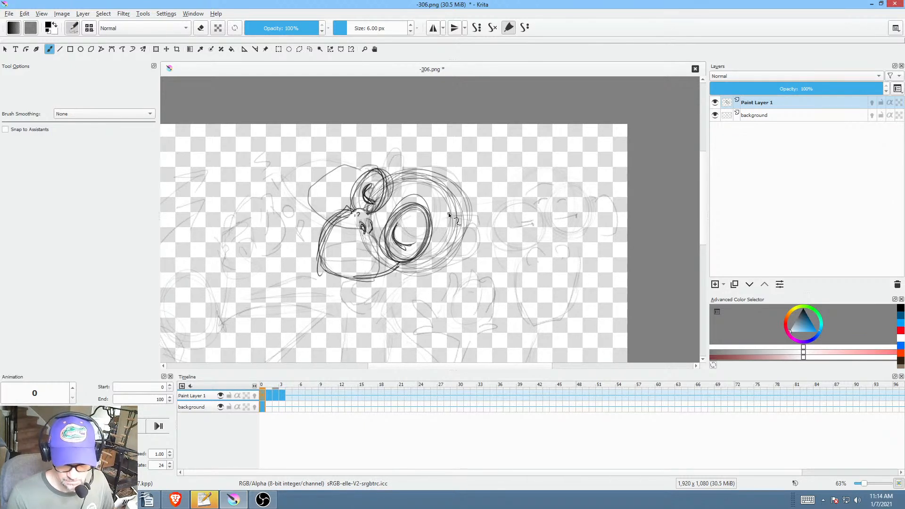
Step: Compare frames 0 to 2, and sketch the lower jaw beneath the muzzle on frames 0 and 1
key(Right)
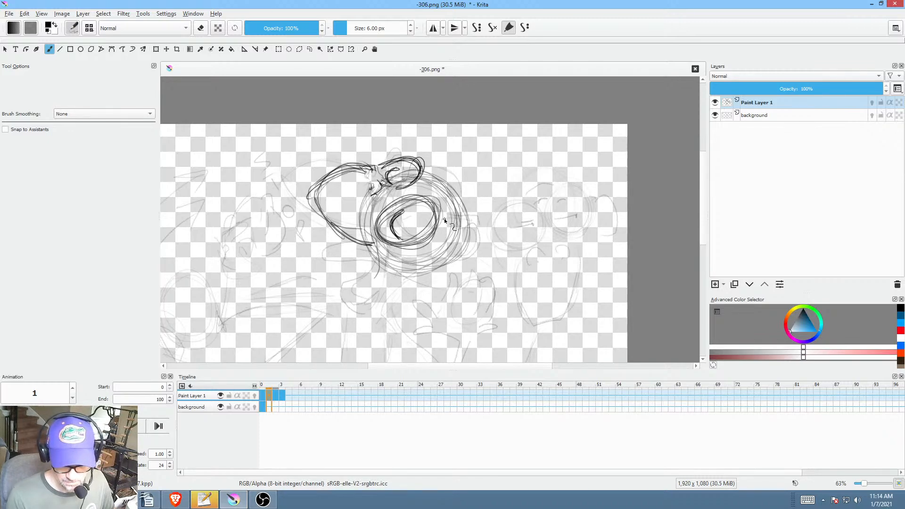
key(Right)
key(Left)
key(Left)
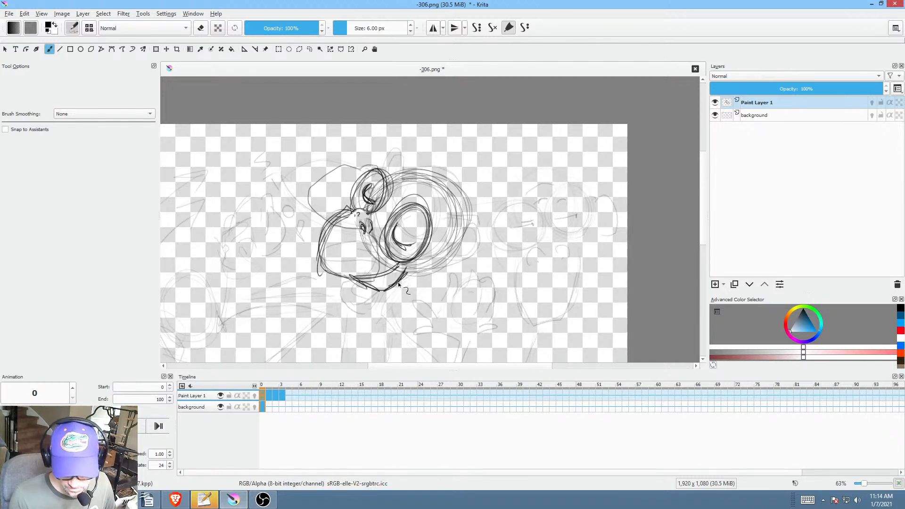
key(Right)
mouse_move(372, 244)
mouse_down()
mouse_move(348, 247)
mouse_move(358, 241)
mouse_move(340, 254)
mouse_move(344, 265)
mouse_move(358, 258)
mouse_move(349, 244)
mouse_move(330, 247)
mouse_move(338, 277)
mouse_up()
mouse_move(329, 255)
mouse_down()
mouse_move(346, 287)
mouse_move(378, 275)
mouse_up()
drag(356, 284, 378, 274)
drag(367, 278, 400, 268)
key(Right)
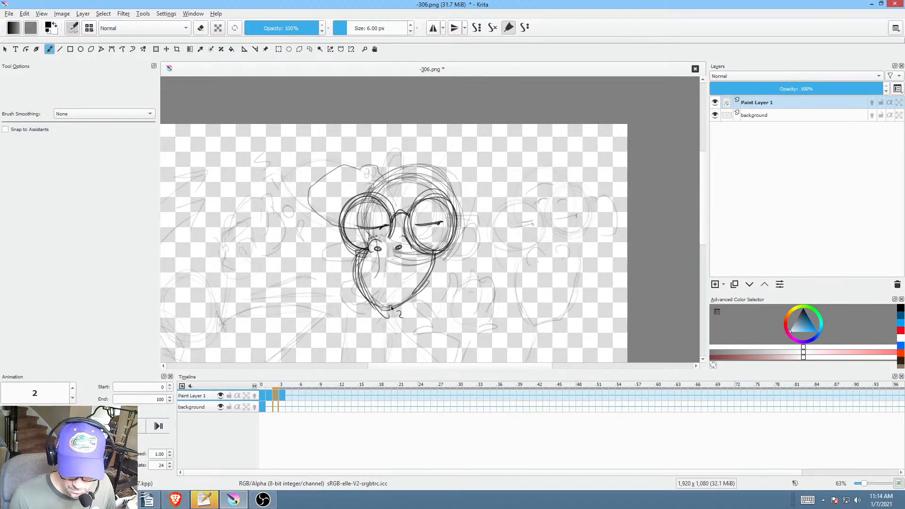
Step: Reinforce the jaw line beneath the muzzle on frame 2 and start the outline of the raised ear on frame 3
mouse_move(411, 313)
mouse_down()
mouse_move(432, 268)
mouse_move(421, 295)
mouse_move(399, 310)
mouse_up()
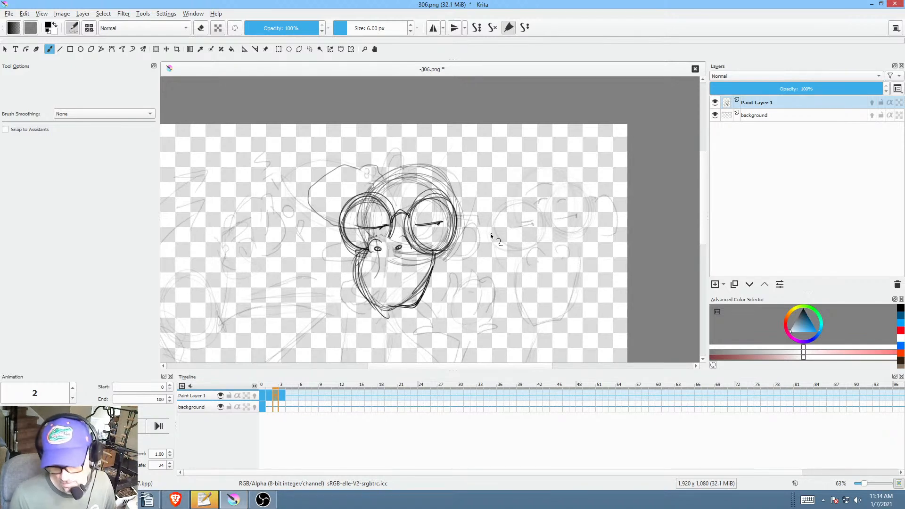
key(Right)
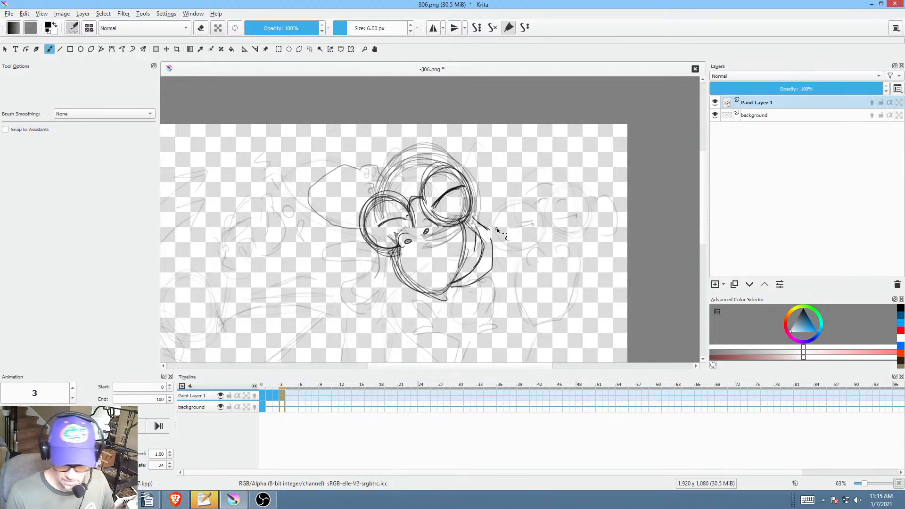
drag(465, 174, 480, 165)
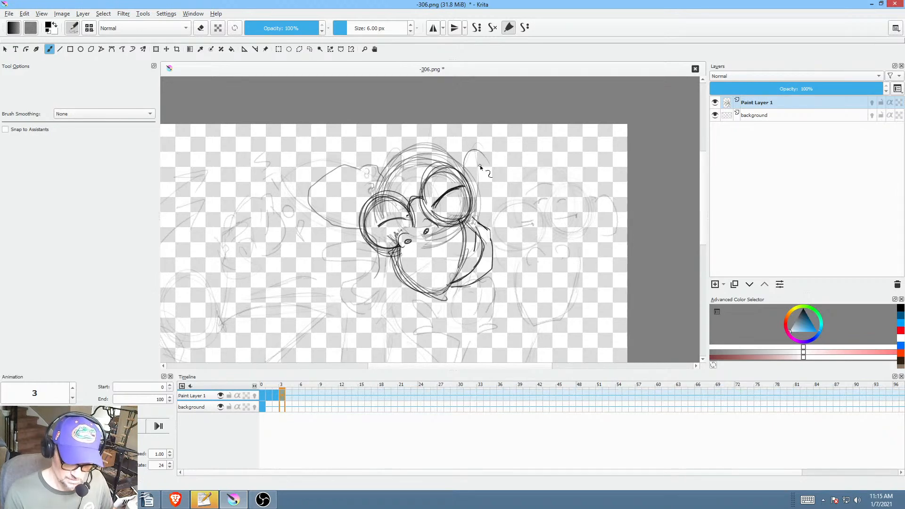
Step: Sketch the rounded ear at the back of the head on frames 0 and 1
key(Left)
key(Left)
key(Left)
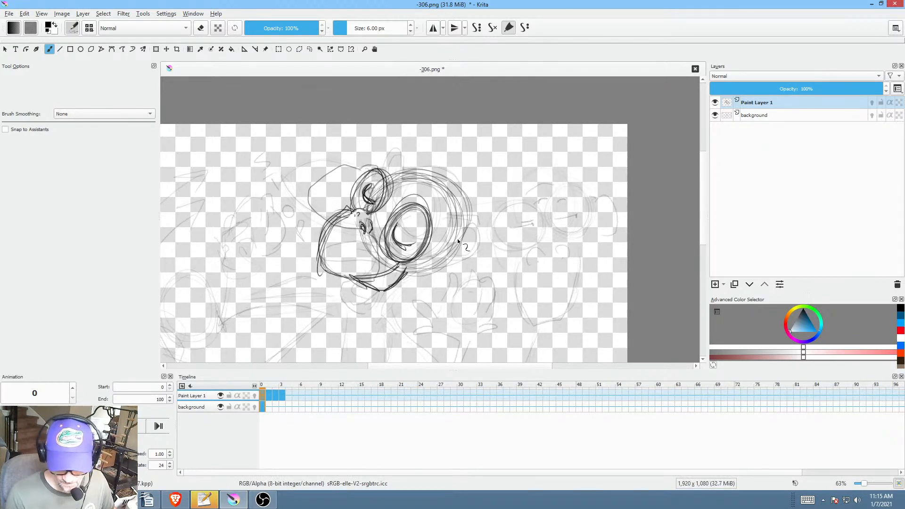
mouse_move(476, 228)
mouse_down()
mouse_move(484, 241)
mouse_move(433, 266)
mouse_move(456, 269)
mouse_move(399, 269)
mouse_up()
key(Right)
mouse_move(399, 268)
mouse_down()
mouse_move(455, 267)
mouse_move(403, 266)
mouse_move(436, 285)
mouse_move(449, 256)
mouse_move(455, 285)
mouse_up()
Step: Sketch both ears beside the glasses on frames 2 and 3, with inner ear lines
key(Right)
mouse_move(457, 182)
mouse_down()
mouse_move(476, 176)
mouse_move(482, 199)
mouse_move(480, 181)
mouse_up()
mouse_move(445, 205)
mouse_down()
mouse_move(482, 199)
mouse_move(460, 234)
mouse_up()
key(Right)
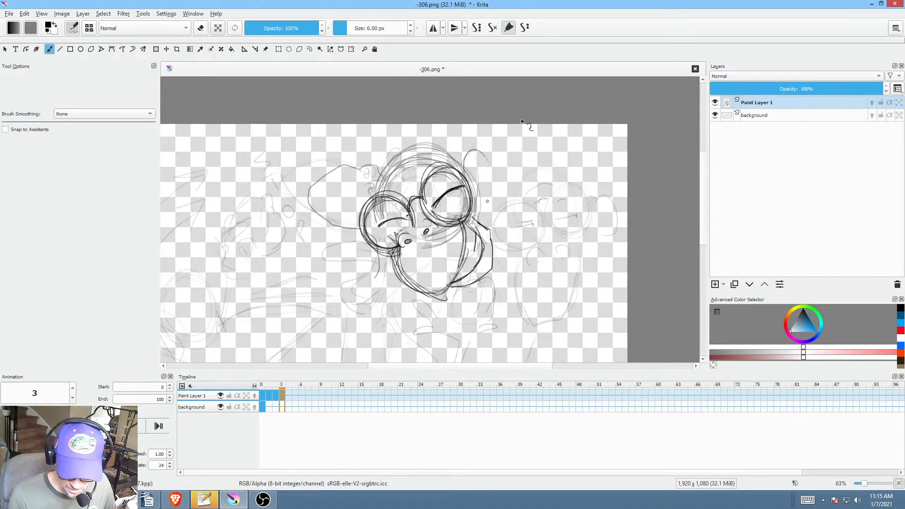
mouse_move(457, 165)
mouse_down()
mouse_move(486, 156)
mouse_move(478, 146)
mouse_move(476, 198)
mouse_up()
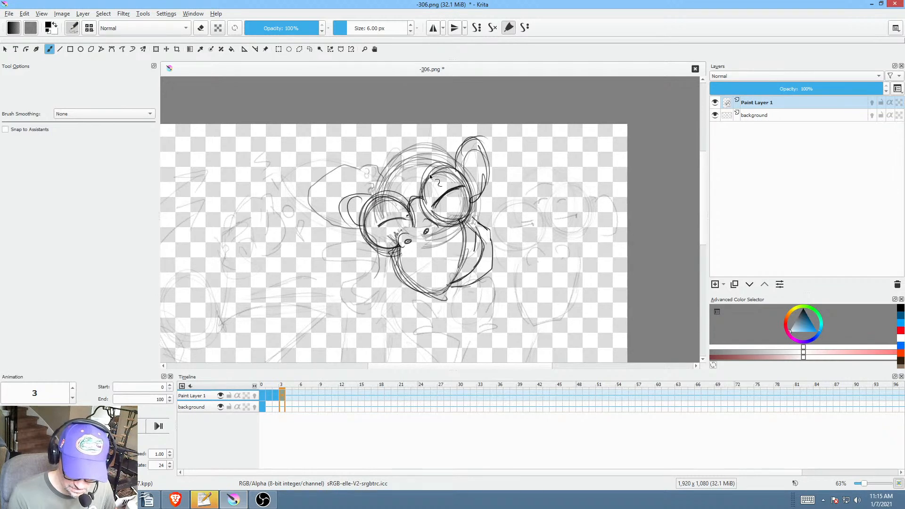
Step: Sketch the glasses' bridge between the lenses and the temple arm reaching the ear on frames 0 and 1
key(Left)
key(Left)
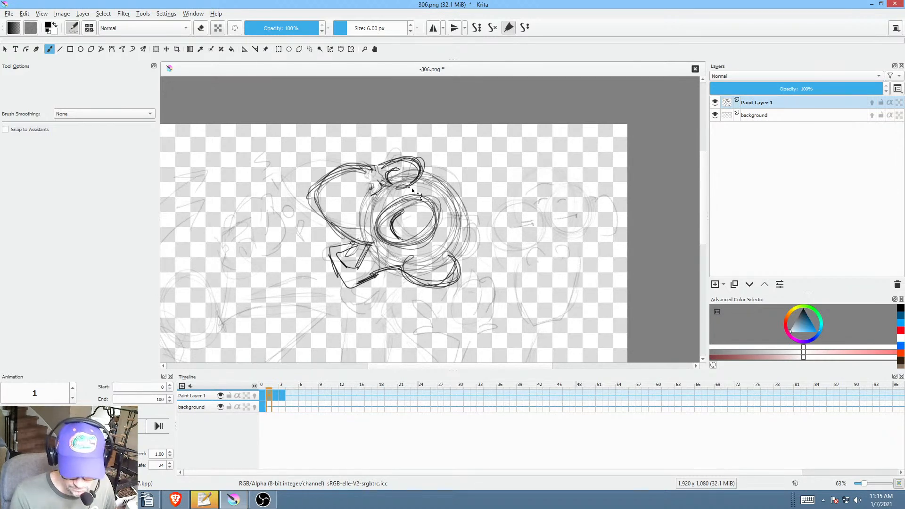
key(Left)
drag(391, 198, 400, 218)
drag(385, 173, 390, 187)
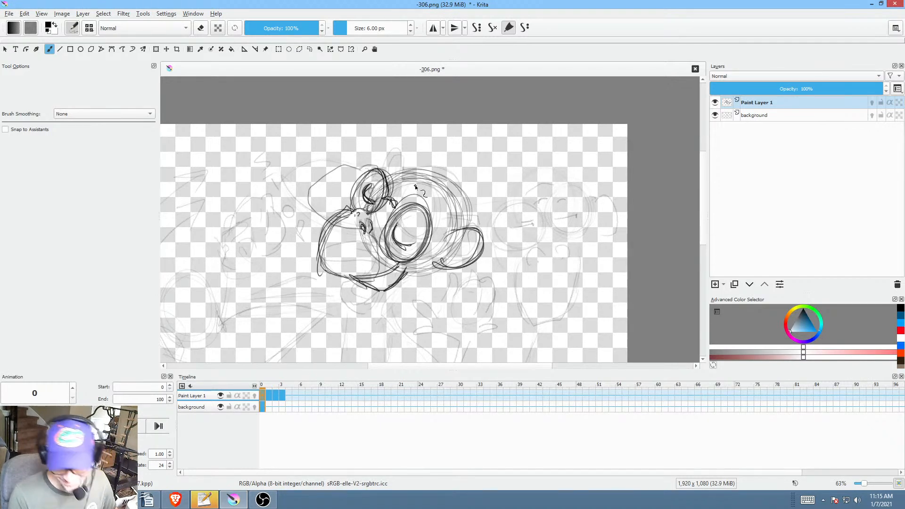
drag(429, 234, 482, 251)
key(Right)
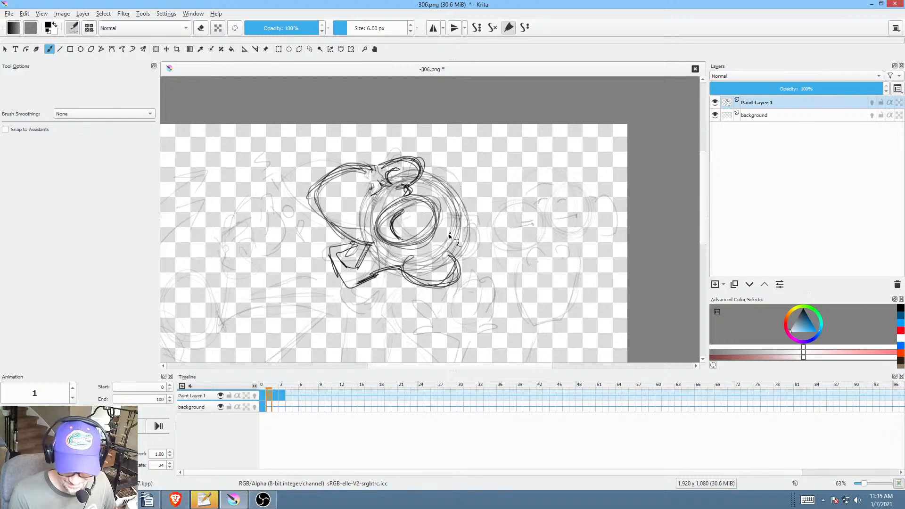
drag(423, 238, 443, 257)
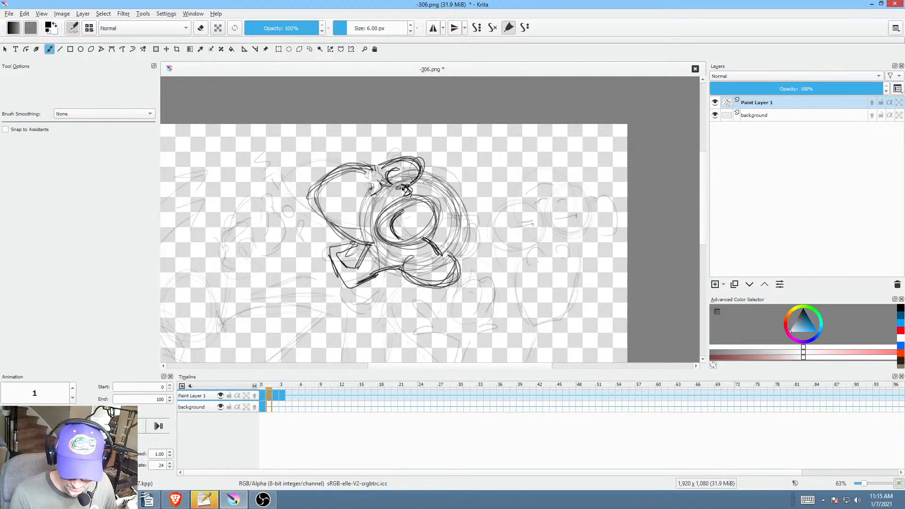
drag(417, 205, 376, 219)
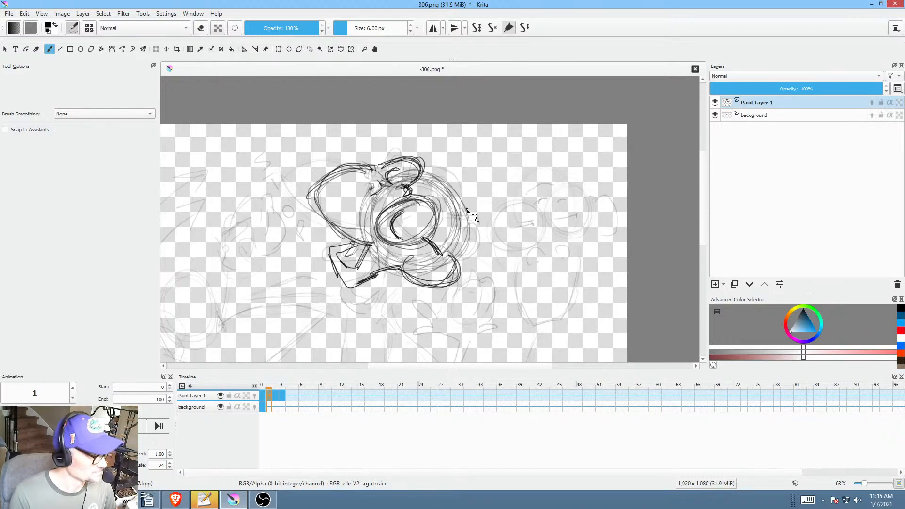
Step: Sketch the glasses' temple by the ear and the top of the head on frame 2, and brow lines inside the lenses on frame 3
key(Right)
mouse_move(447, 192)
mouse_down()
mouse_move(446, 206)
mouse_move(463, 216)
mouse_up()
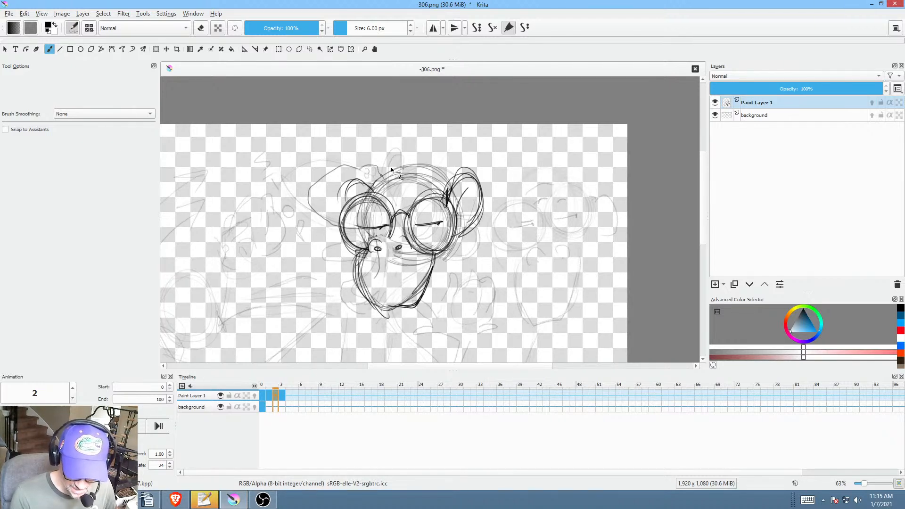
key(Right)
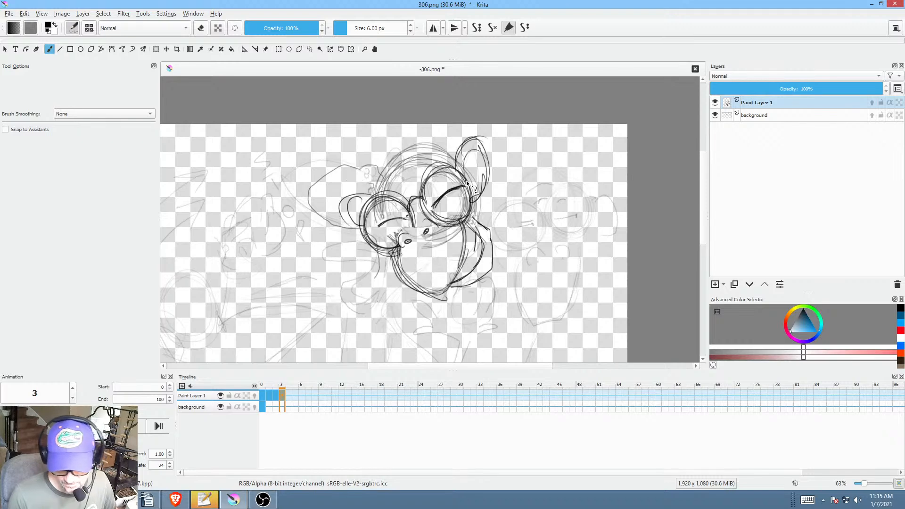
drag(436, 174, 428, 208)
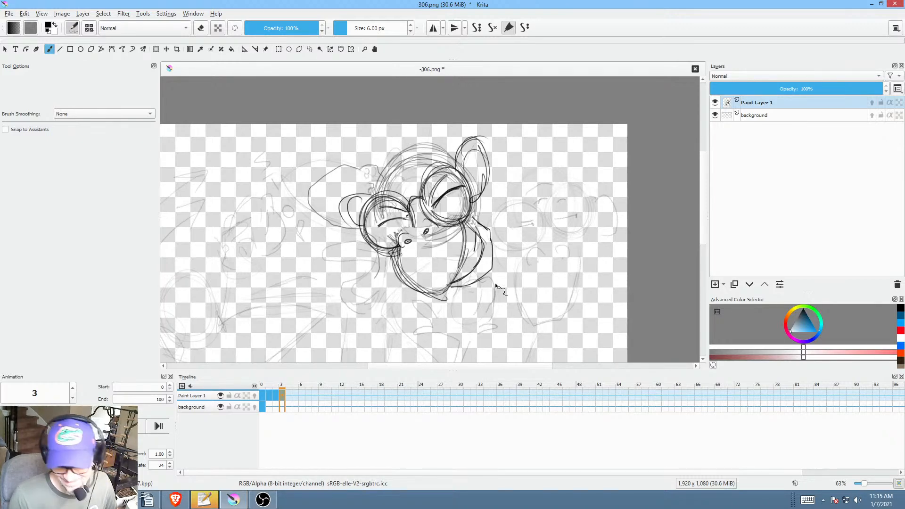
Step: Sketch a small oval with a centre line and two peaks on top near the canvas's lower-left corner on frame 0
key(Left)
key(Left)
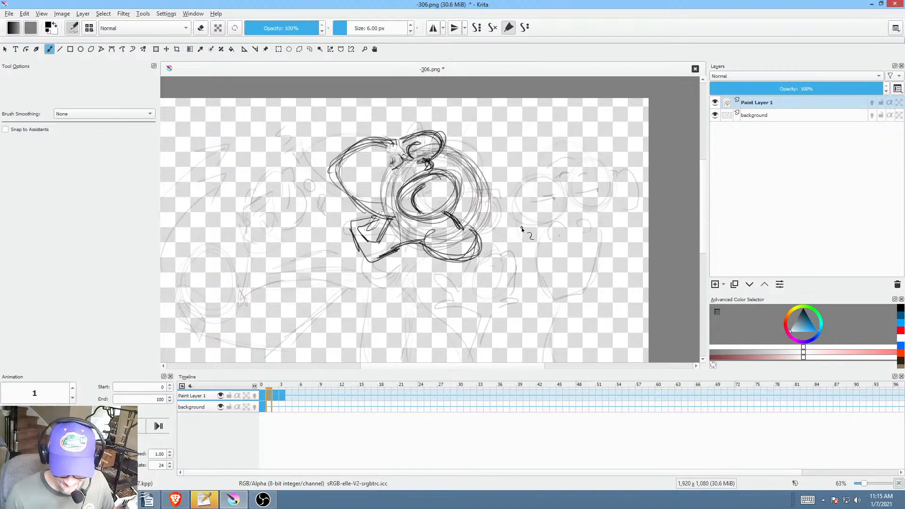
key(Left)
mouse_move(438, 274)
mouse_down()
mouse_move(539, 293)
mouse_move(602, 219)
mouse_up()
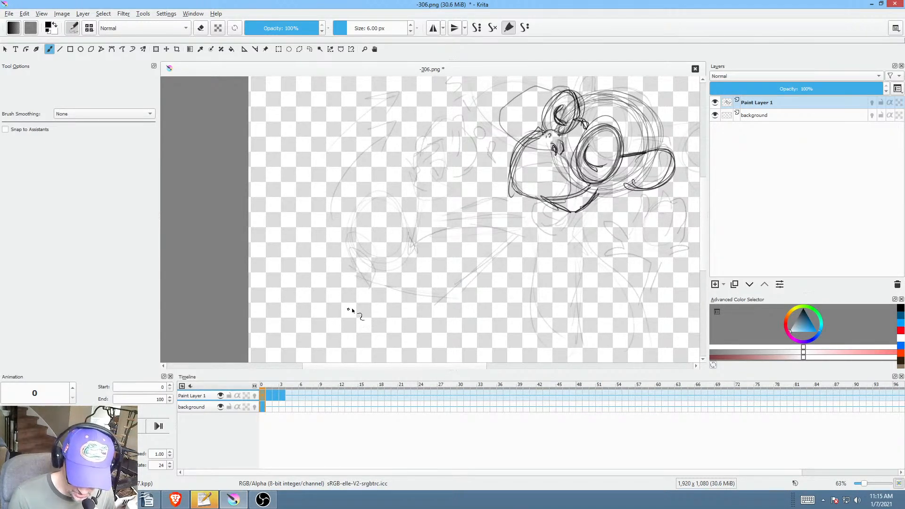
mouse_move(352, 311)
mouse_down()
mouse_move(344, 292)
mouse_move(363, 265)
mouse_move(383, 287)
mouse_move(364, 313)
mouse_move(360, 268)
mouse_move(348, 272)
mouse_move(366, 266)
mouse_move(360, 261)
mouse_move(373, 267)
mouse_move(361, 319)
mouse_up()
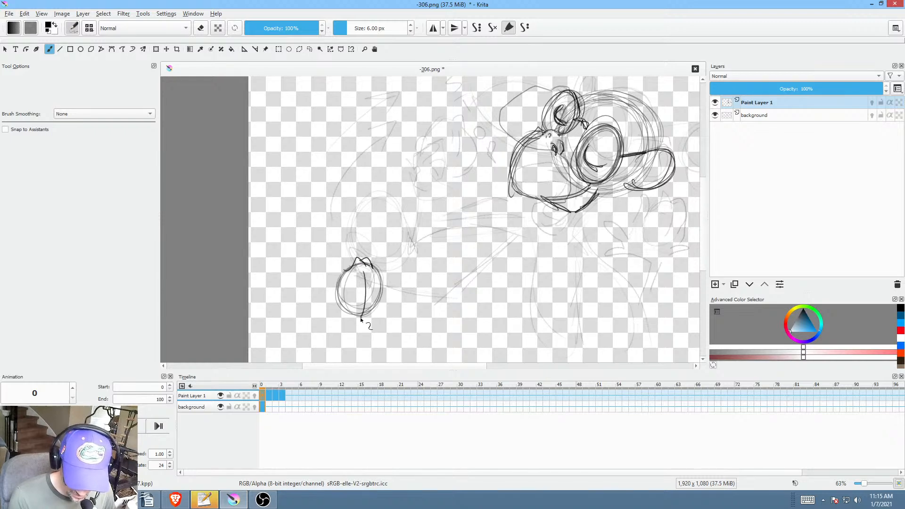
drag(381, 290, 384, 259)
drag(546, 279, 524, 262)
mouse_move(464, 293)
mouse_down()
mouse_move(445, 310)
mouse_move(514, 219)
mouse_move(526, 234)
mouse_move(425, 272)
mouse_up()
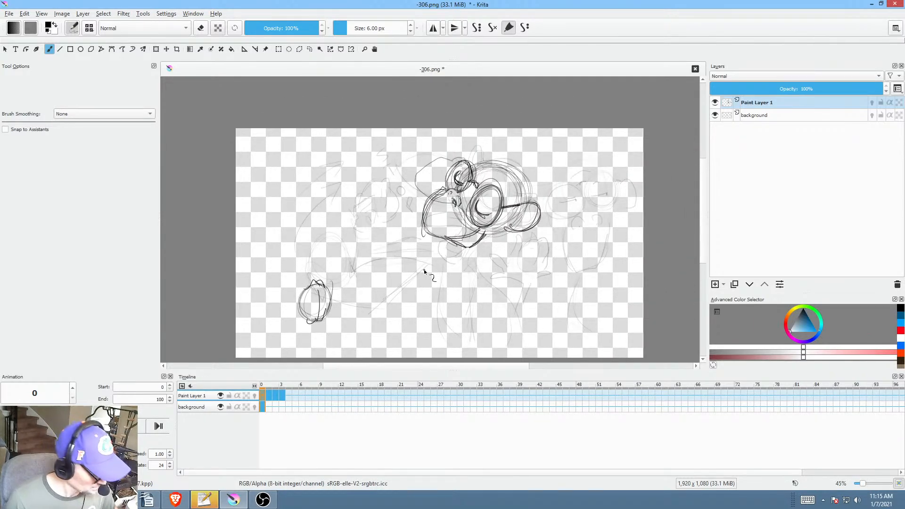
Step: Sketch the matching small oval in the upper-left part of the canvas on frame 1 and beside the head on frame 2
key(Right)
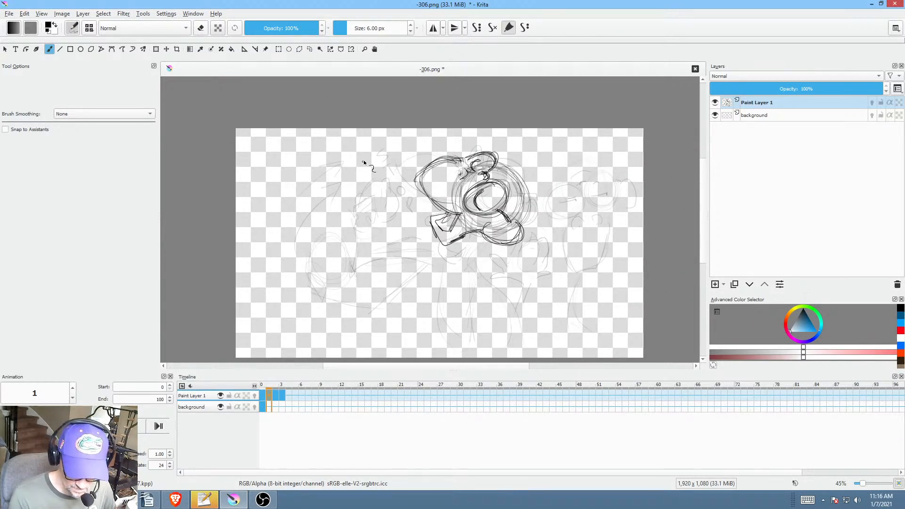
mouse_move(341, 139)
mouse_down()
mouse_move(341, 154)
mouse_move(366, 155)
mouse_move(366, 163)
mouse_move(357, 152)
mouse_up()
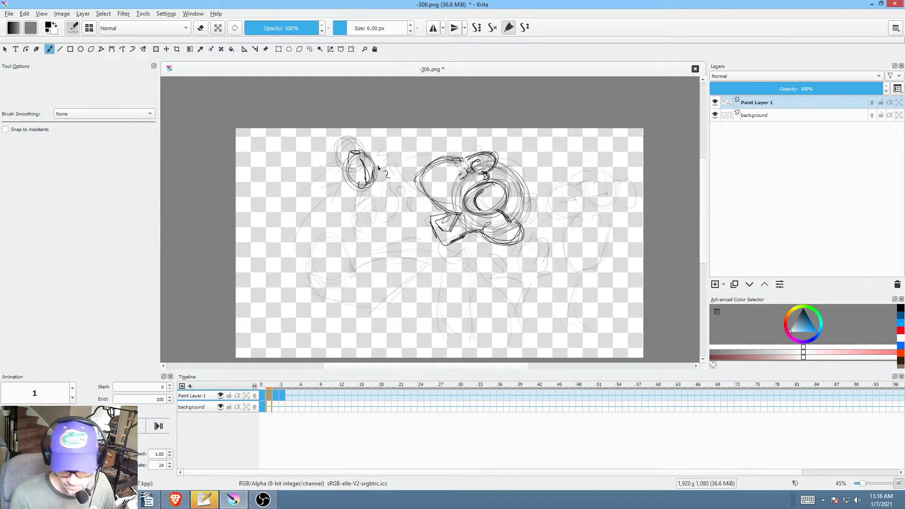
key(Right)
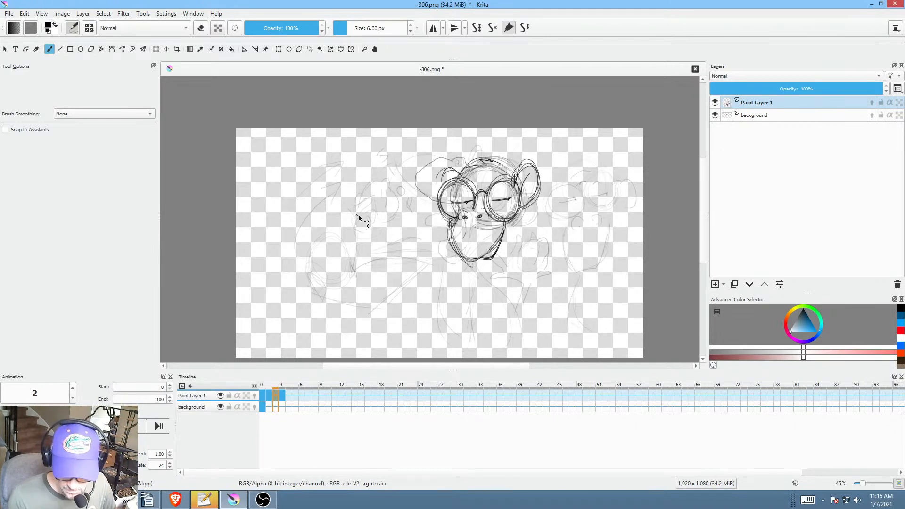
key(Left)
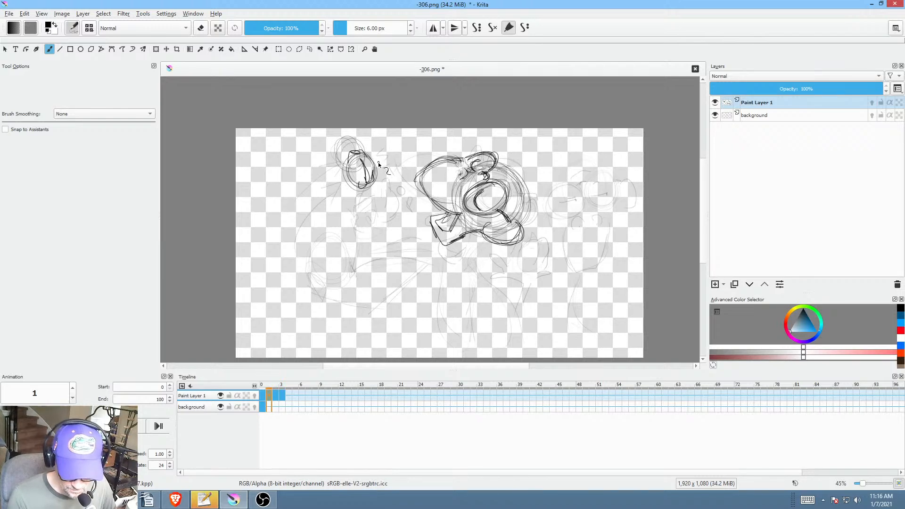
key(Right)
mouse_move(309, 208)
mouse_down()
mouse_move(315, 215)
mouse_move(320, 186)
mouse_move(316, 215)
mouse_move(327, 190)
mouse_move(339, 202)
mouse_up()
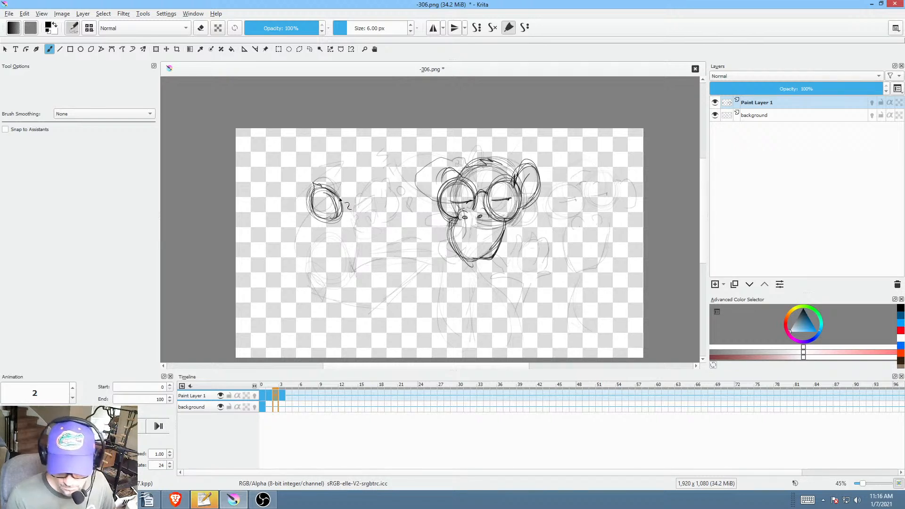
Step: Sketch the torso, the shoulder and arm lines, and the bent leg on the left of the body on frame 3
key(Right)
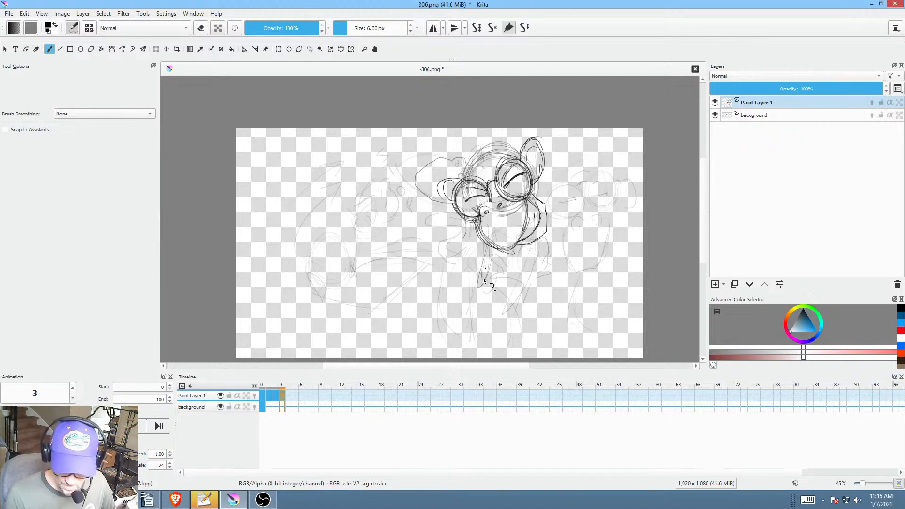
mouse_move(486, 278)
mouse_down()
mouse_move(472, 334)
mouse_move(481, 323)
mouse_up()
mouse_move(487, 280)
mouse_down()
mouse_move(467, 327)
mouse_move(475, 323)
mouse_up()
drag(501, 233, 476, 327)
drag(547, 339, 556, 300)
drag(549, 269, 526, 203)
drag(488, 232, 483, 295)
mouse_move(543, 200)
mouse_down()
mouse_move(574, 275)
mouse_move(560, 293)
mouse_up()
mouse_move(511, 336)
mouse_down()
mouse_move(472, 319)
mouse_move(474, 273)
mouse_move(398, 241)
mouse_up()
mouse_move(480, 292)
mouse_down()
mouse_move(394, 243)
mouse_move(420, 314)
mouse_up()
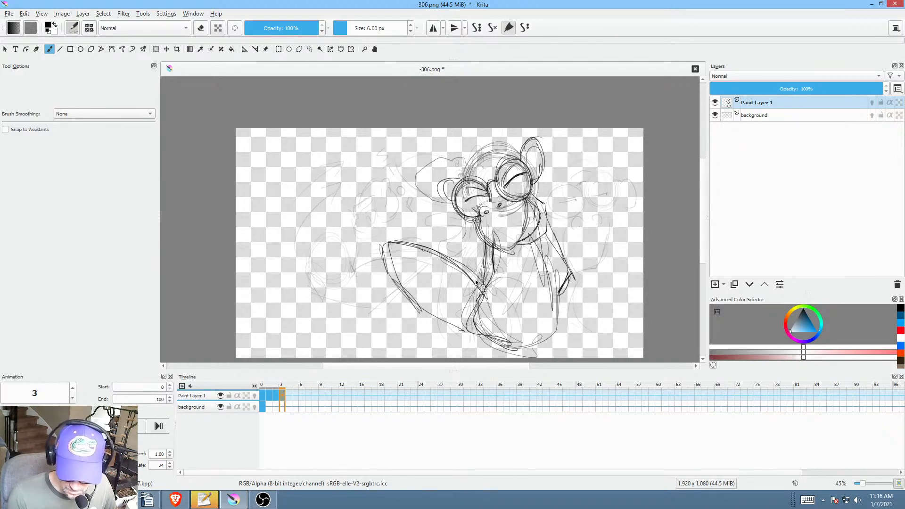
Step: Rough out the bent leg left of the body on frames 0, 1 and 2 with curved thigh and shin lines
key(Left)
key(Left)
key(Left)
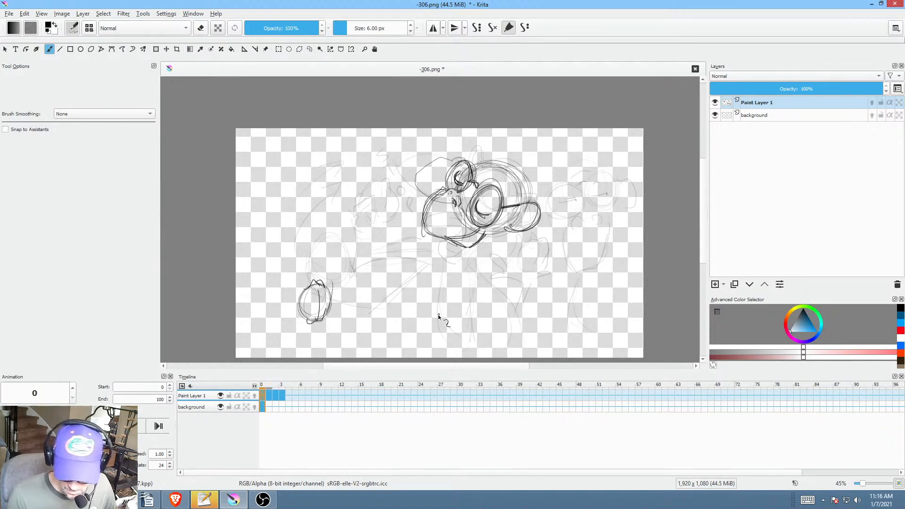
mouse_move(425, 273)
mouse_down()
mouse_move(366, 250)
mouse_move(369, 294)
mouse_move(404, 267)
mouse_move(364, 262)
mouse_move(374, 312)
mouse_move(399, 267)
mouse_move(385, 263)
mouse_move(397, 255)
mouse_move(337, 261)
mouse_move(388, 315)
mouse_move(434, 282)
mouse_move(418, 259)
mouse_move(362, 246)
mouse_up()
key(Right)
mouse_move(384, 304)
mouse_down()
mouse_move(368, 260)
mouse_move(377, 302)
mouse_up()
drag(359, 239, 399, 318)
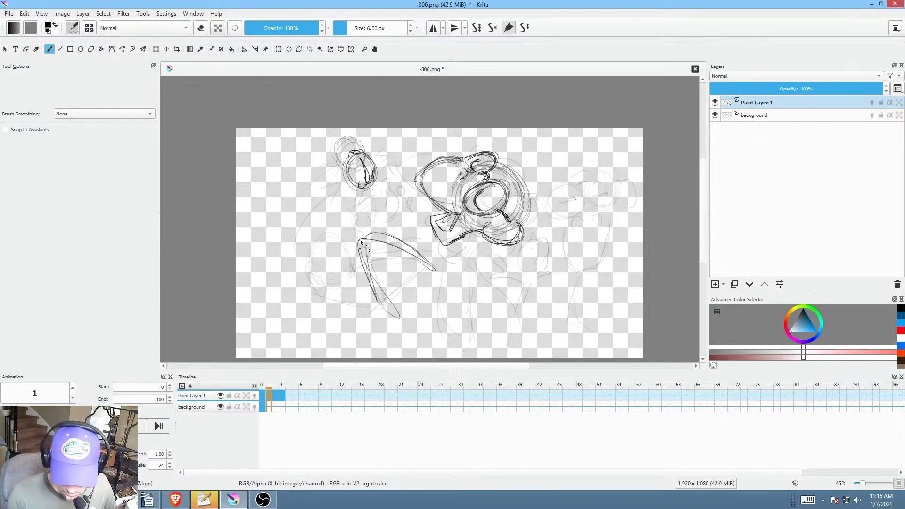
mouse_move(403, 243)
mouse_down()
mouse_move(443, 282)
mouse_move(363, 259)
mouse_move(389, 311)
mouse_up()
key(Right)
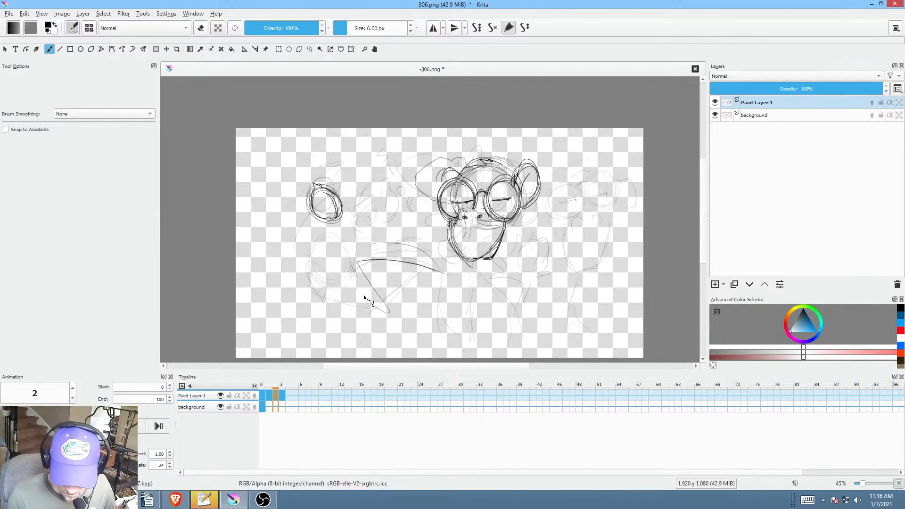
drag(382, 259, 438, 272)
Step: Sketch the opposite bent leg right of the body on frames 1, 0 and 2
key(Right)
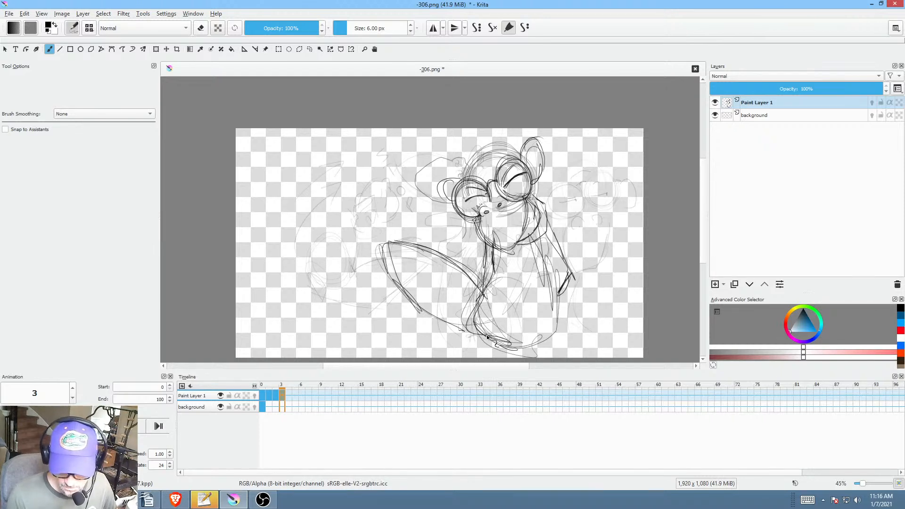
key(Left)
key(Left)
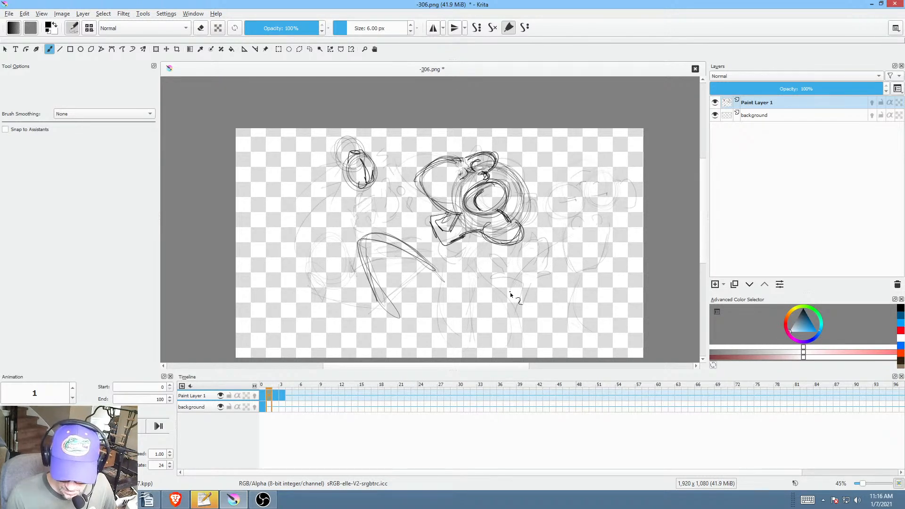
mouse_move(511, 295)
mouse_down()
mouse_move(576, 238)
mouse_move(573, 314)
mouse_move(573, 301)
mouse_up()
mouse_move(602, 245)
mouse_down()
mouse_move(588, 264)
mouse_move(531, 288)
mouse_move(615, 253)
mouse_up()
key(Left)
mouse_move(585, 318)
mouse_down()
mouse_move(618, 255)
mouse_move(572, 335)
mouse_up()
drag(611, 263, 598, 299)
key(Right)
key(Right)
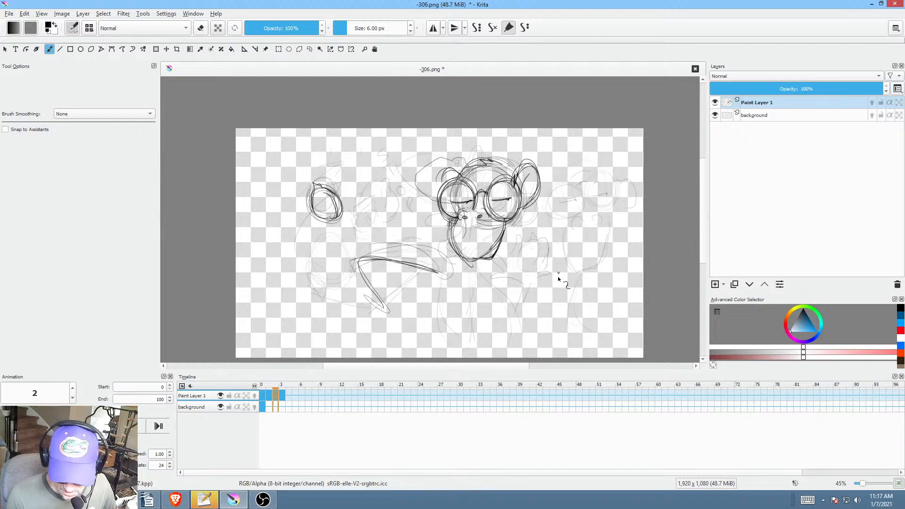
mouse_move(608, 244)
mouse_down()
mouse_move(542, 274)
mouse_move(611, 242)
mouse_up()
mouse_move(582, 314)
mouse_down()
mouse_move(614, 262)
mouse_move(584, 312)
mouse_move(613, 261)
mouse_move(589, 299)
mouse_move(579, 272)
mouse_move(590, 221)
mouse_up()
Step: Compare frames 2 and 3, and sketch the raised right-hand leg and its connection to the hips on frame 3
key(Right)
key(Left)
key(Right)
key(Left)
key(Right)
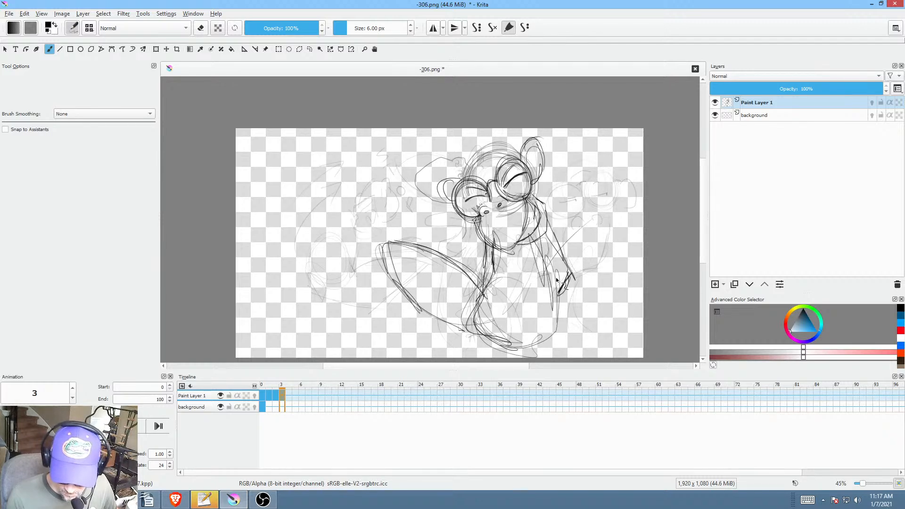
drag(559, 295, 602, 214)
mouse_move(560, 294)
mouse_down()
mouse_move(630, 210)
mouse_move(609, 305)
mouse_move(583, 331)
mouse_up()
drag(630, 270, 583, 330)
drag(590, 319, 551, 348)
mouse_move(607, 286)
mouse_down()
mouse_move(549, 325)
mouse_move(492, 339)
mouse_up()
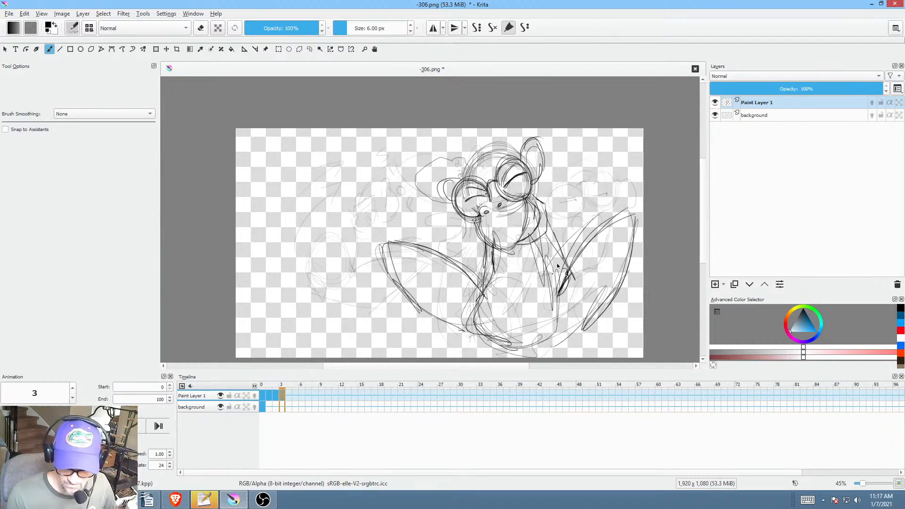
Step: Sketch a long narrow limb on frame 3, rising from above the right-hand thigh to the canvas's upper edge
drag(565, 242, 582, 167)
drag(566, 242, 596, 127)
mouse_move(580, 196)
mouse_down()
mouse_move(596, 129)
mouse_move(565, 250)
mouse_up()
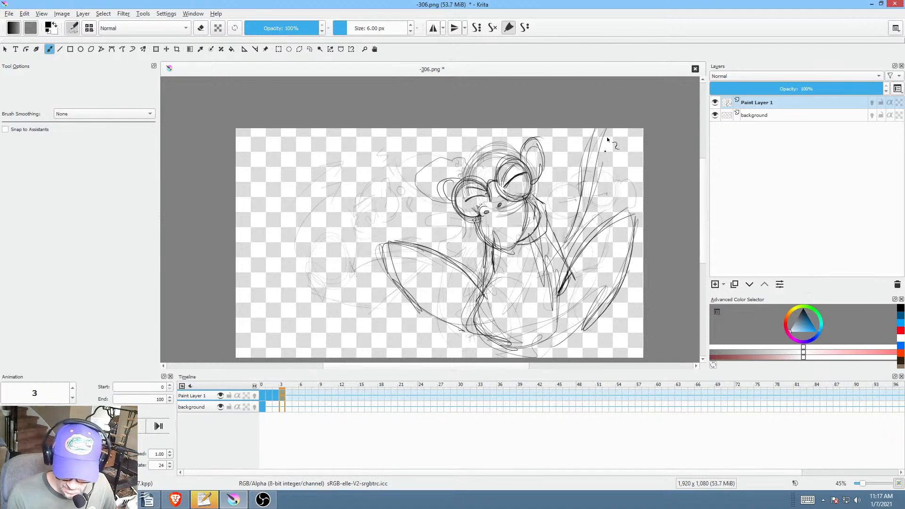
mouse_move(607, 136)
mouse_down()
mouse_move(558, 253)
mouse_move(601, 142)
mouse_up()
drag(607, 130, 564, 266)
drag(576, 241, 598, 128)
drag(589, 172, 578, 211)
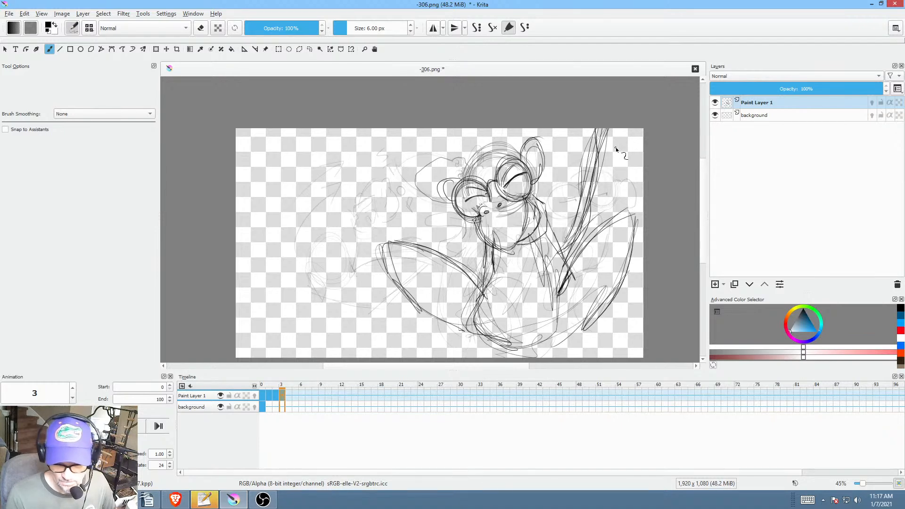
Step: Sketch the long narrow limb rising from the right-hand thigh toward the canvas's upper edge on frames 2, 1 and 0
key(comma)
drag(557, 249, 621, 128)
mouse_move(621, 128)
mouse_down()
mouse_move(617, 162)
mouse_move(568, 249)
mouse_up()
mouse_move(629, 128)
mouse_down()
mouse_move(601, 217)
mouse_move(567, 248)
mouse_move(605, 187)
mouse_move(611, 154)
mouse_move(573, 234)
mouse_move(636, 130)
mouse_move(562, 254)
mouse_move(618, 167)
mouse_move(597, 241)
mouse_up()
key(comma)
key(comma)
key(period)
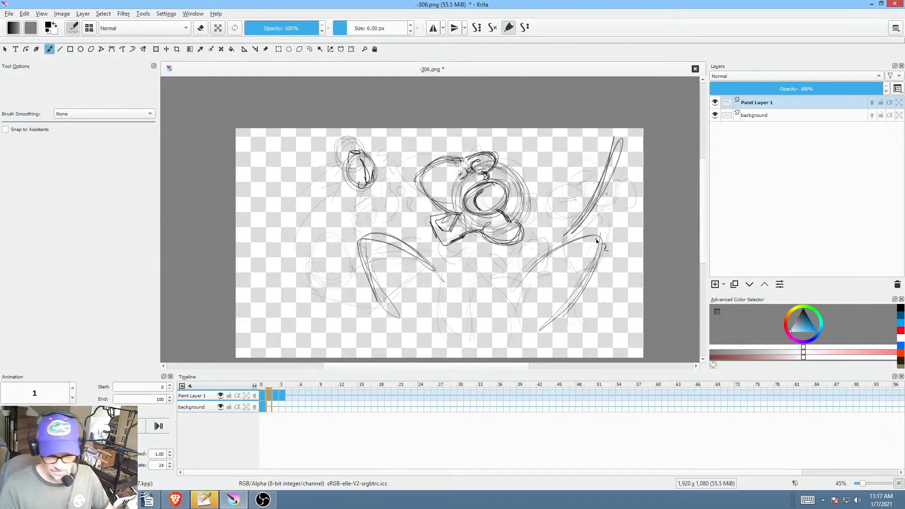
Step: Add a thumb, a small side finger and two long lower fingers around the oval hand at lower left on frame 0
key(comma)
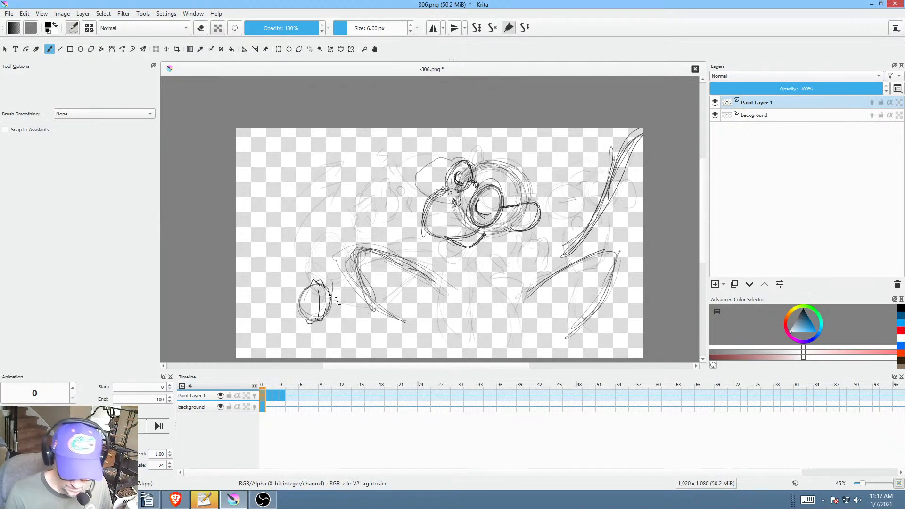
drag(334, 282, 333, 289)
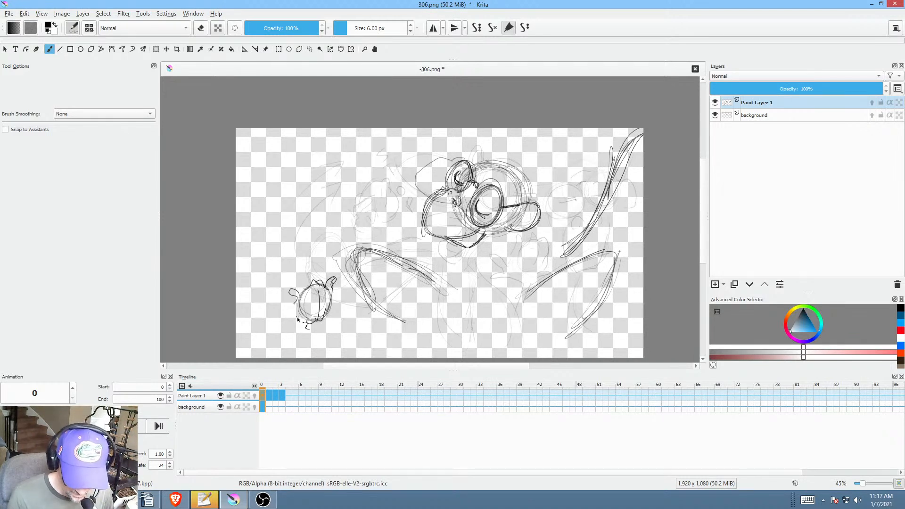
mouse_move(297, 324)
mouse_down()
mouse_move(284, 336)
mouse_move(307, 326)
mouse_move(284, 336)
mouse_up()
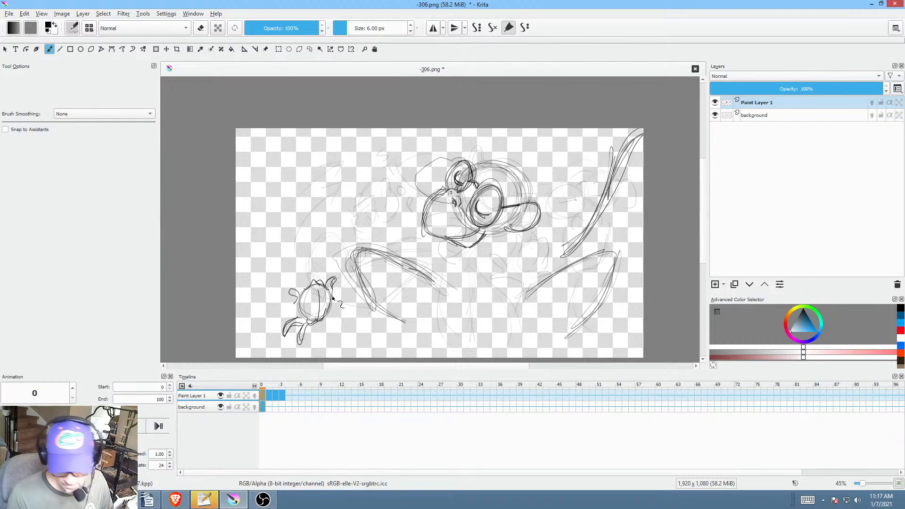
mouse_move(332, 296)
mouse_down()
mouse_move(359, 263)
mouse_move(399, 266)
mouse_up()
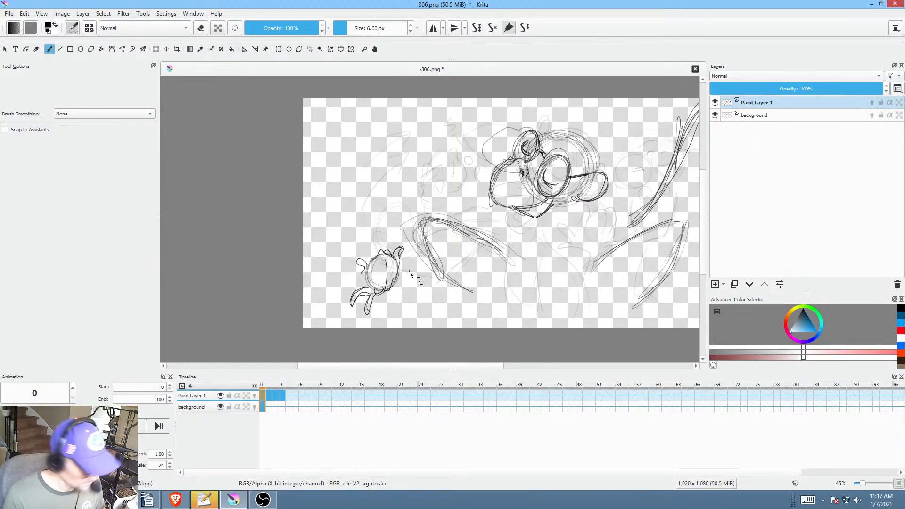
Step: Undo the two long lower fingers on frame 0 and sketch short curled fingers along the hand's left side
key(ctrl+z)
key(ctrl+z)
key(ctrl+z)
key(ctrl+z)
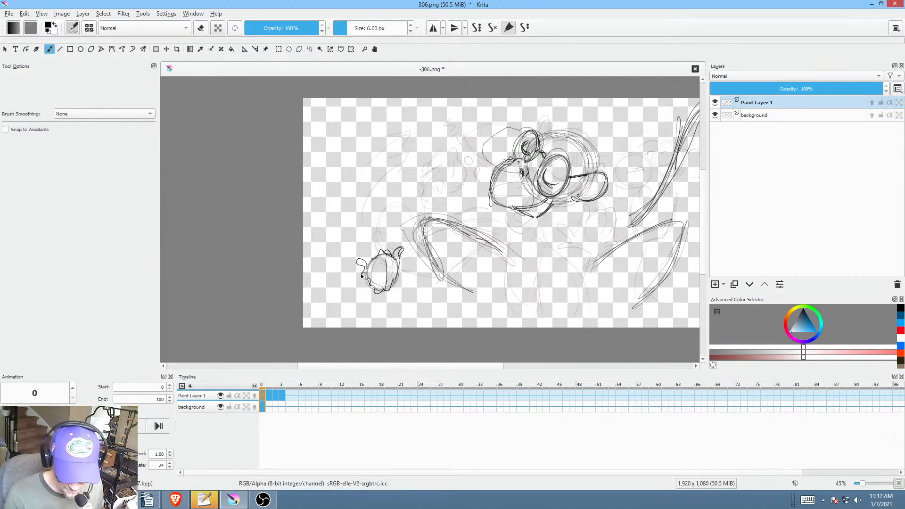
mouse_move(370, 283)
mouse_down()
mouse_move(360, 260)
mouse_move(381, 265)
mouse_up()
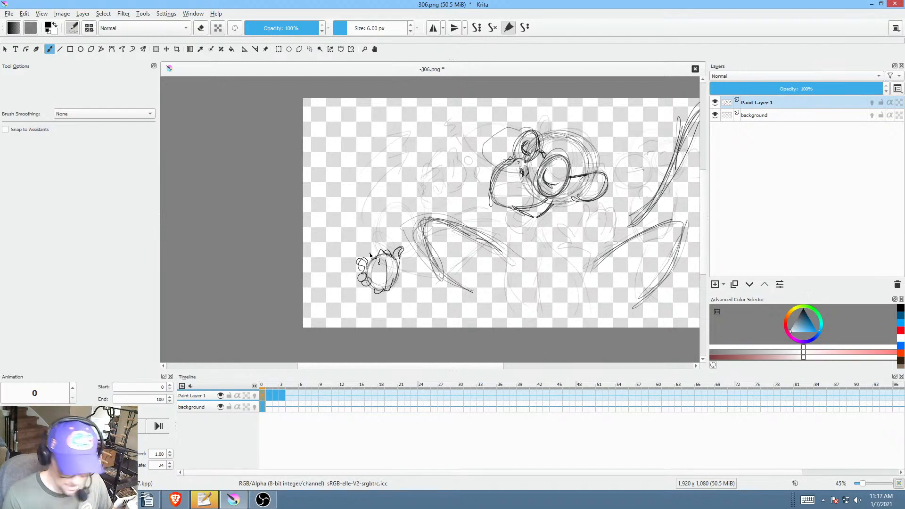
Step: On frame 1, sketch a pointed finger above the oval hand and a curled digit beneath it
key(Right)
drag(437, 94, 421, 165)
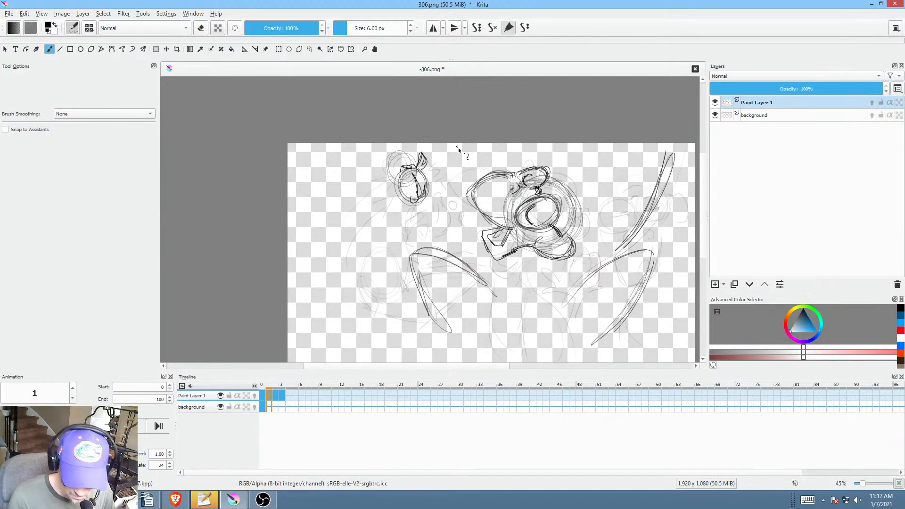
scroll(430, 206, up, 3)
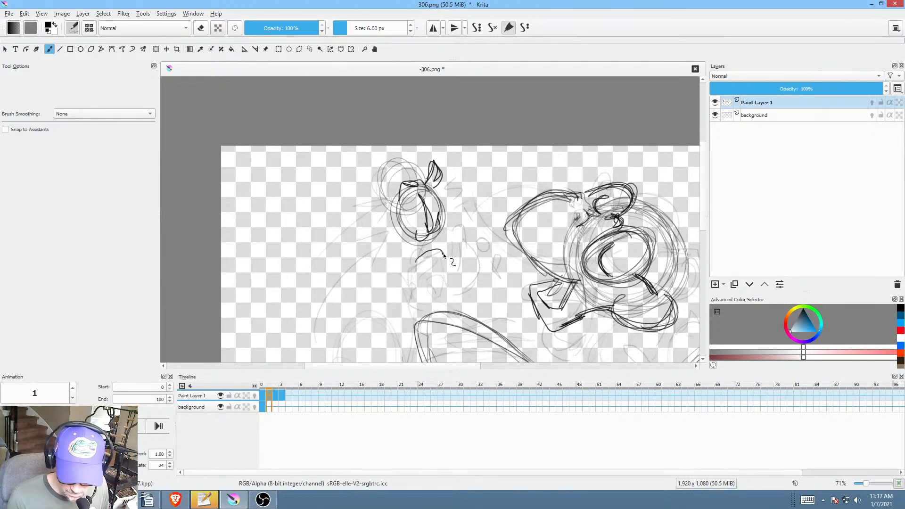
mouse_move(444, 255)
mouse_down()
mouse_move(446, 240)
mouse_move(448, 256)
mouse_up()
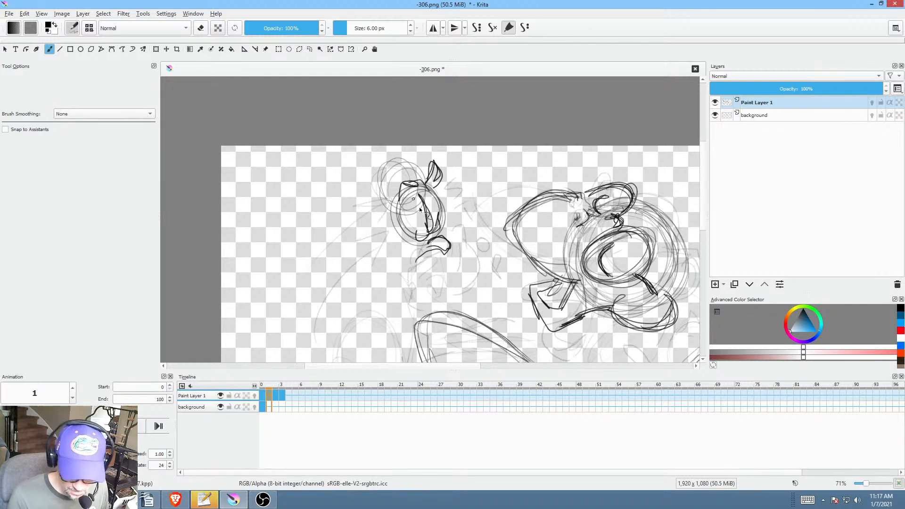
Step: Erase the pointed finger on frame 1 and redraw the hand with one upright finger, two sideways fingers and a lower palm line
key(shift+p)
key(e)
mouse_move(447, 154)
mouse_down()
mouse_move(424, 189)
mouse_move(451, 145)
mouse_up()
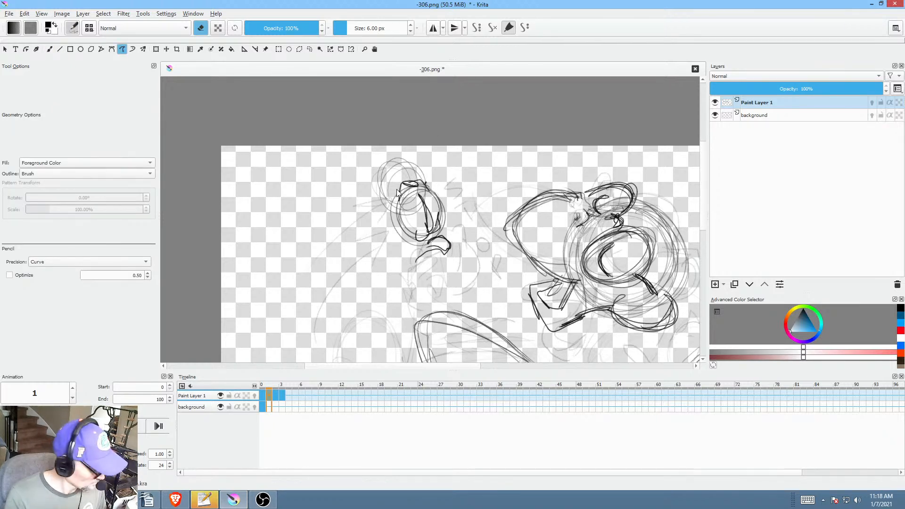
key(b)
key(e)
mouse_move(399, 202)
mouse_down()
mouse_move(389, 174)
mouse_move(396, 165)
mouse_move(409, 191)
mouse_move(395, 200)
mouse_move(404, 165)
mouse_up()
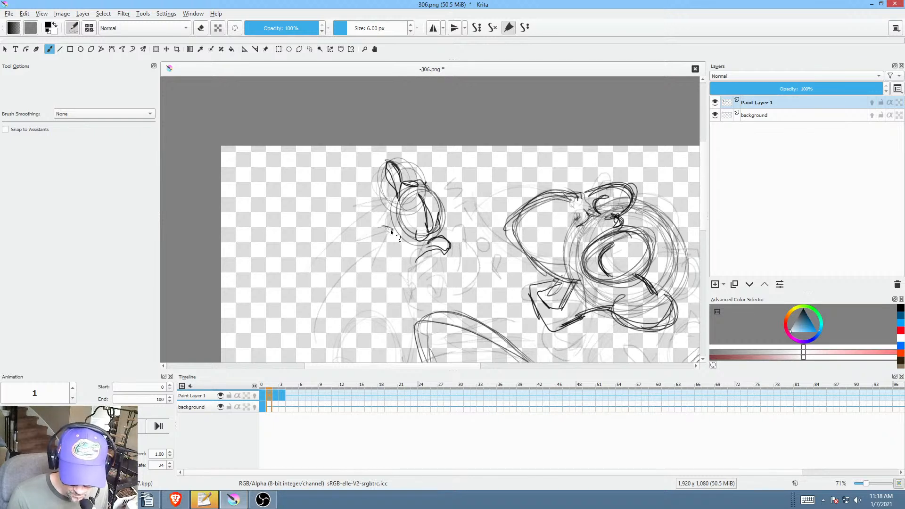
mouse_move(391, 232)
mouse_down()
mouse_move(360, 245)
mouse_move(391, 238)
mouse_move(375, 257)
mouse_move(381, 267)
mouse_move(402, 244)
mouse_move(437, 246)
mouse_move(410, 264)
mouse_up()
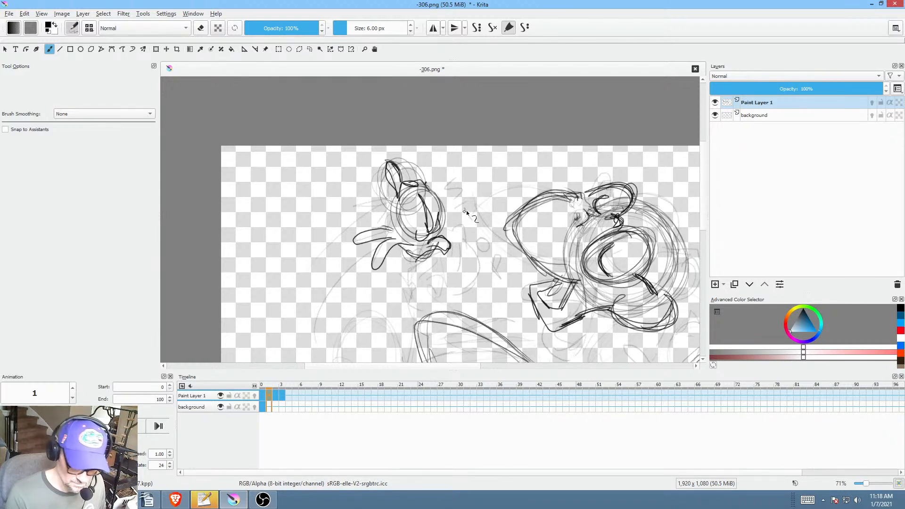
drag(439, 241, 435, 248)
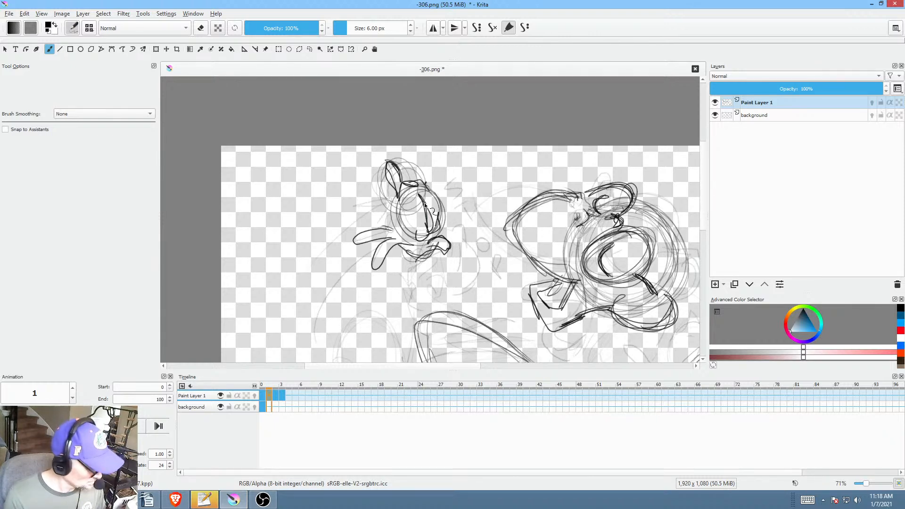
Step: Erase the upright finger and the two sideways fingers from the hand on frame 1
key(f)
key(e)
drag(411, 163, 408, 159)
mouse_move(375, 204)
mouse_down()
mouse_move(368, 204)
mouse_move(399, 212)
mouse_up()
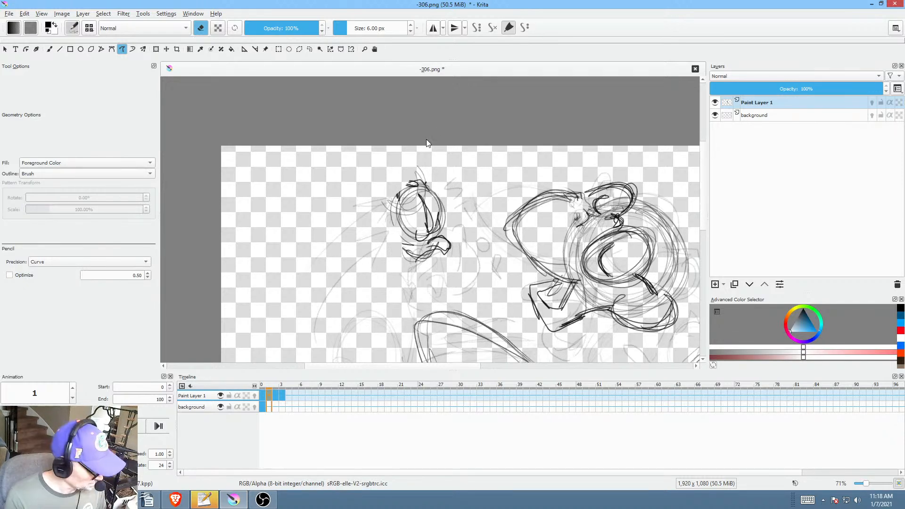
key(b)
key(e)
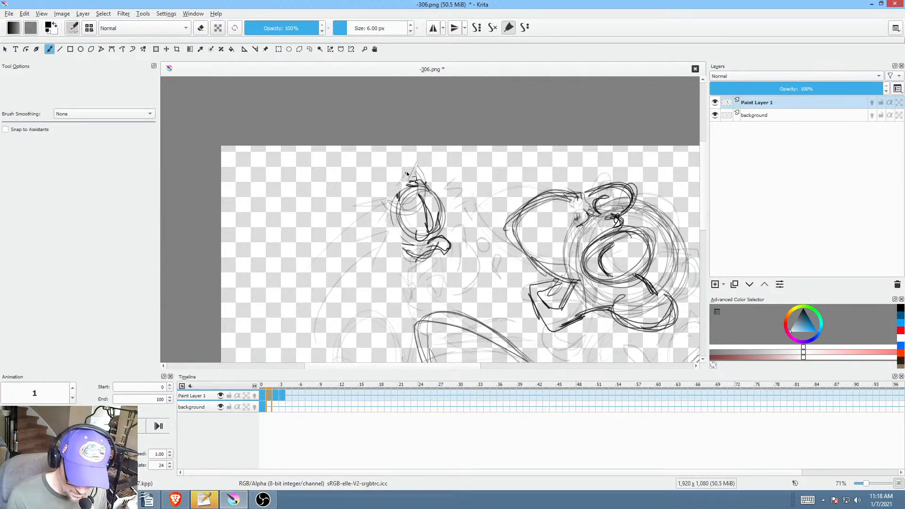
Step: Redraw frame 1's hand with a bent pointed finger on top, two long fingers sweeping up and left, and a wrist line
mouse_move(398, 189)
mouse_down()
mouse_move(414, 157)
mouse_move(439, 181)
mouse_up()
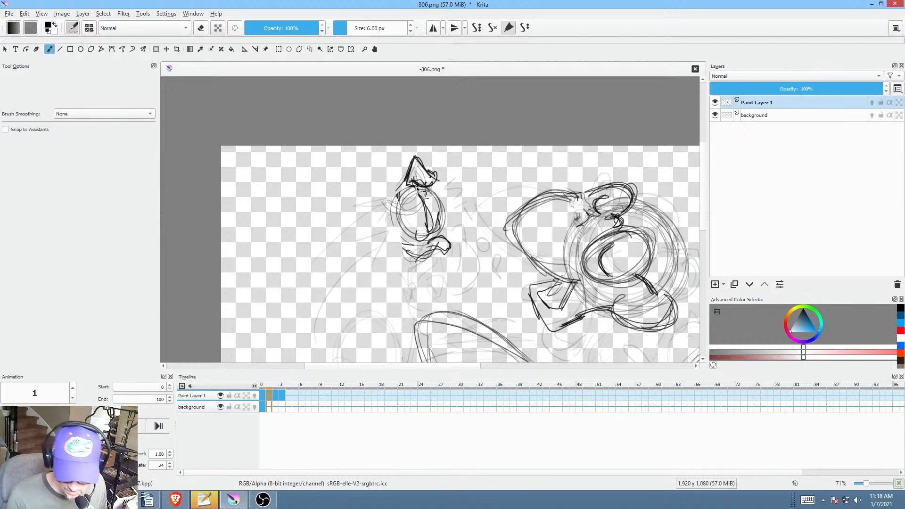
mouse_move(396, 209)
mouse_down()
mouse_move(368, 163)
mouse_move(386, 196)
mouse_move(349, 192)
mouse_move(394, 231)
mouse_move(400, 256)
mouse_up()
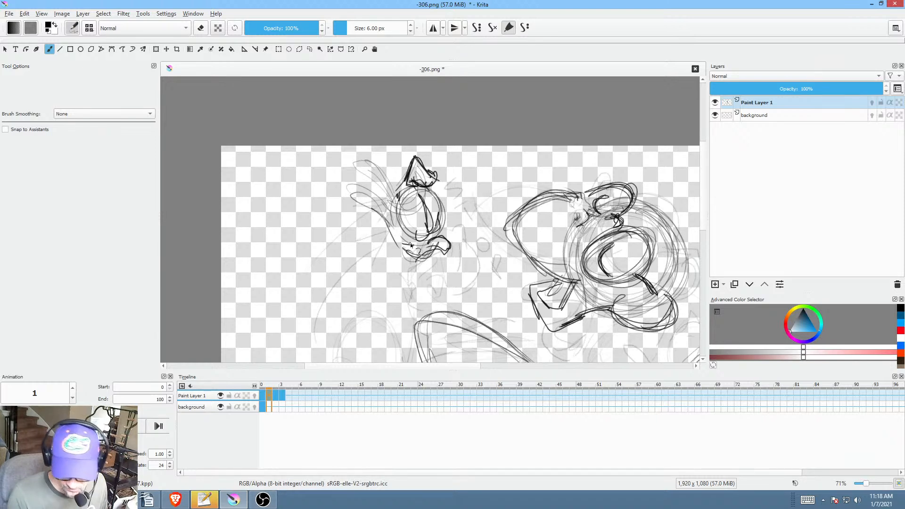
drag(475, 268, 470, 263)
drag(388, 201, 356, 165)
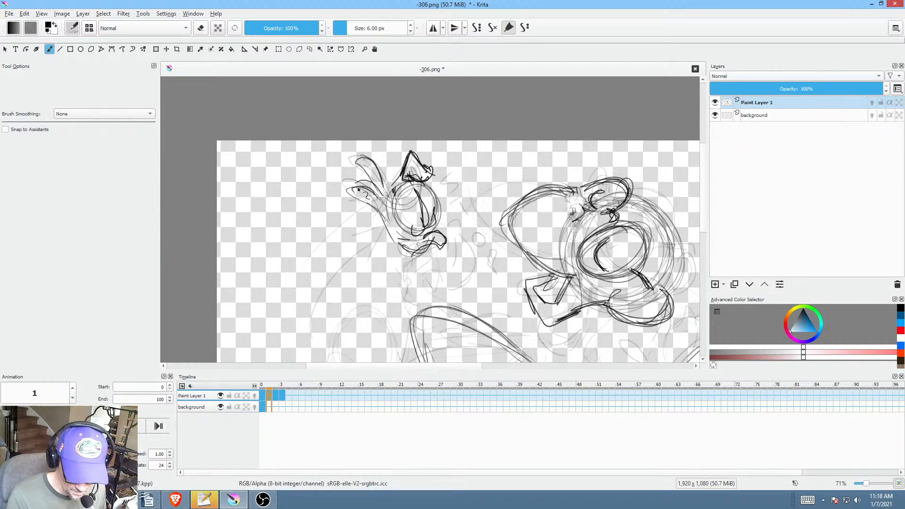
drag(373, 207, 396, 281)
scroll(425, 236, down, 3)
mouse_move(442, 203)
mouse_down()
mouse_move(518, 207)
mouse_move(527, 265)
mouse_move(493, 279)
mouse_up()
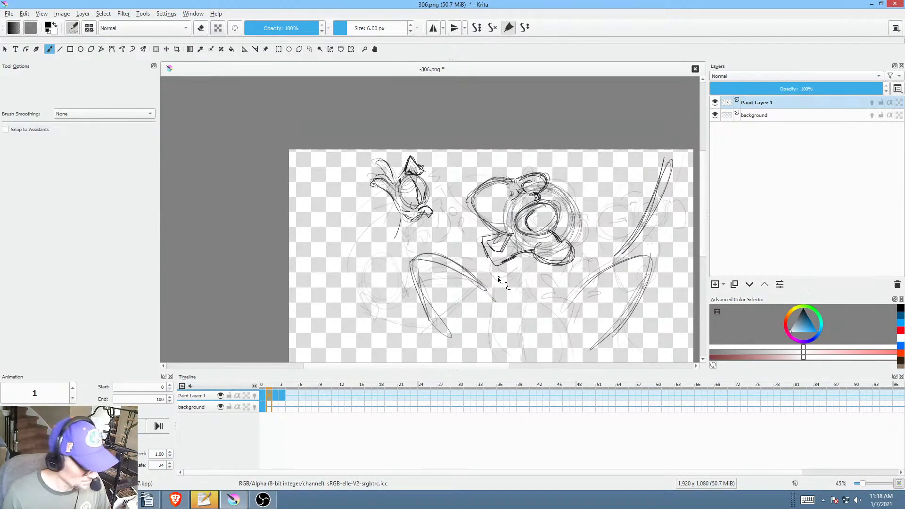
Step: Compare frames 0 to 2, and sketch a small curled digit at the lower right of the oval hand on frame 2
key(Left)
key(Right)
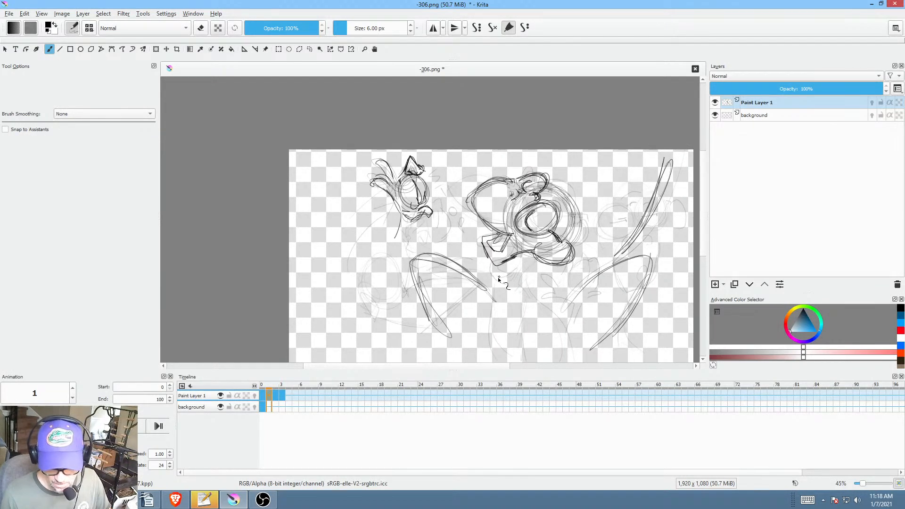
key(Right)
key(Left)
key(Right)
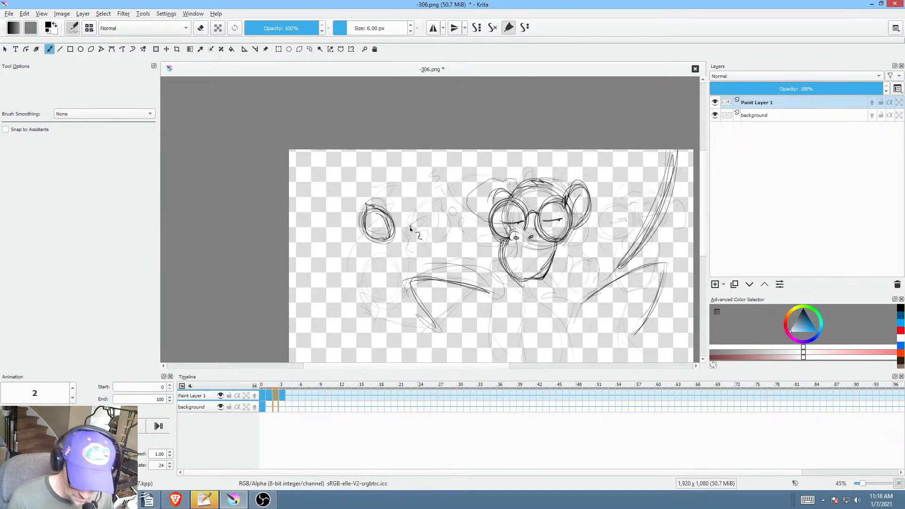
drag(389, 243, 391, 233)
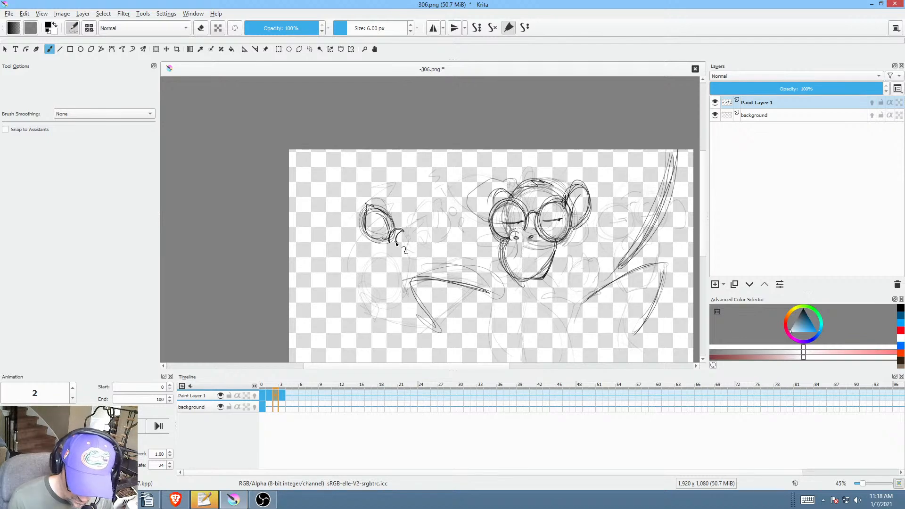
Step: Sketch a pointed finger on top and long fingers fanning left from the hand on frame 2, checking against frame 1
key(Left)
key(Right)
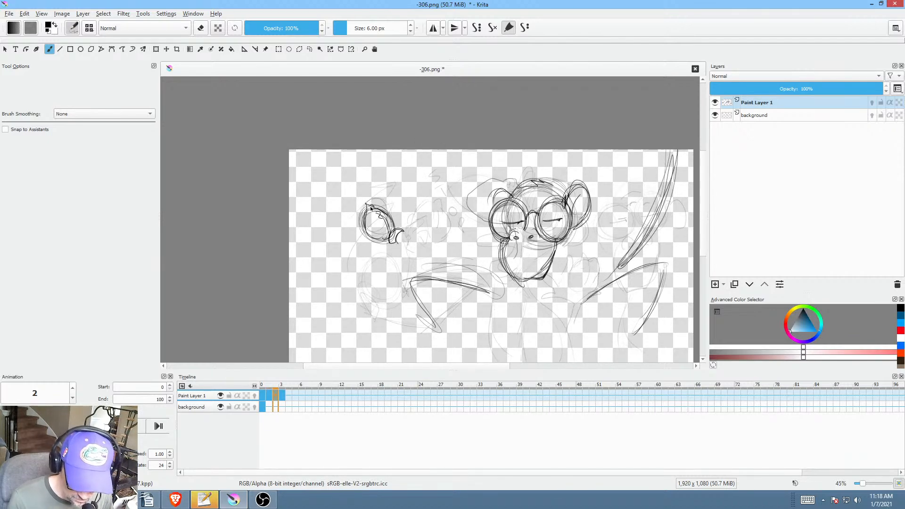
mouse_move(375, 207)
mouse_down()
mouse_move(383, 190)
mouse_move(386, 209)
mouse_move(355, 226)
mouse_up()
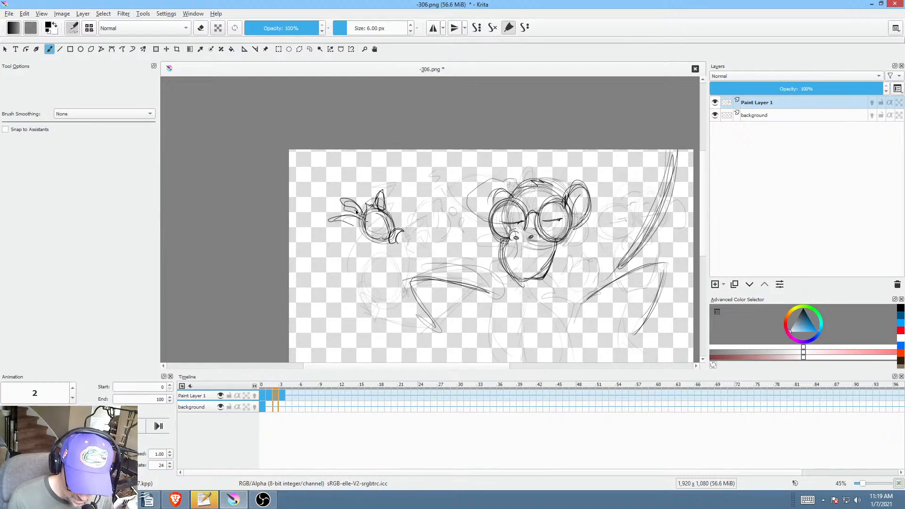
key(Left)
key(Right)
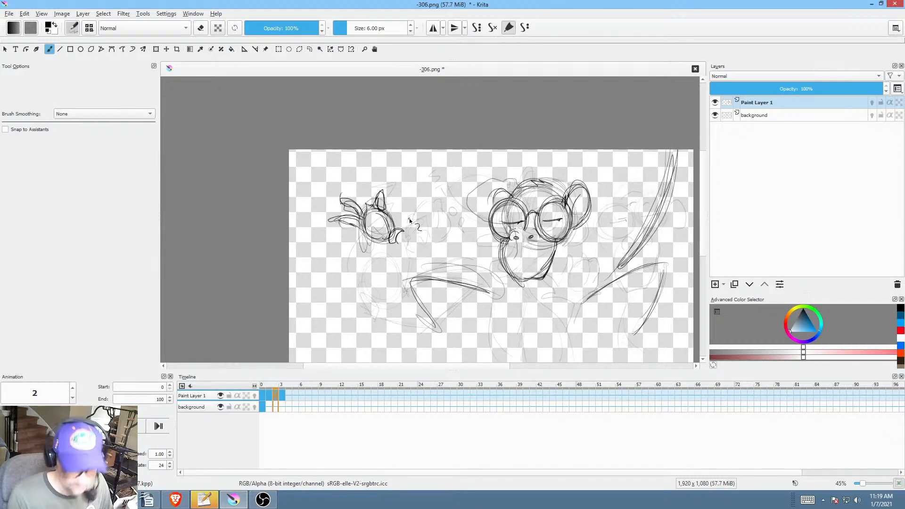
Step: Sketch the torso's right-hand contour running down from the back of the head on frames 0 and 1
key(space)
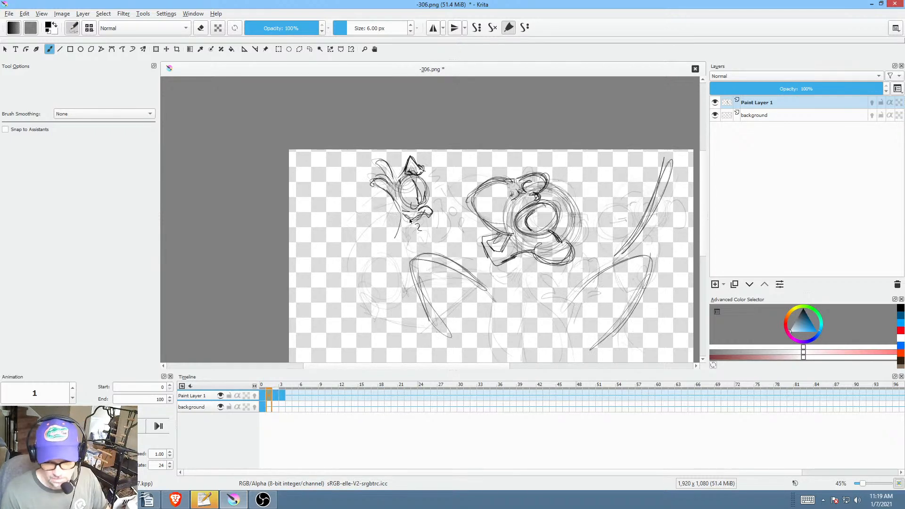
key(space)
key(Left)
key(Left)
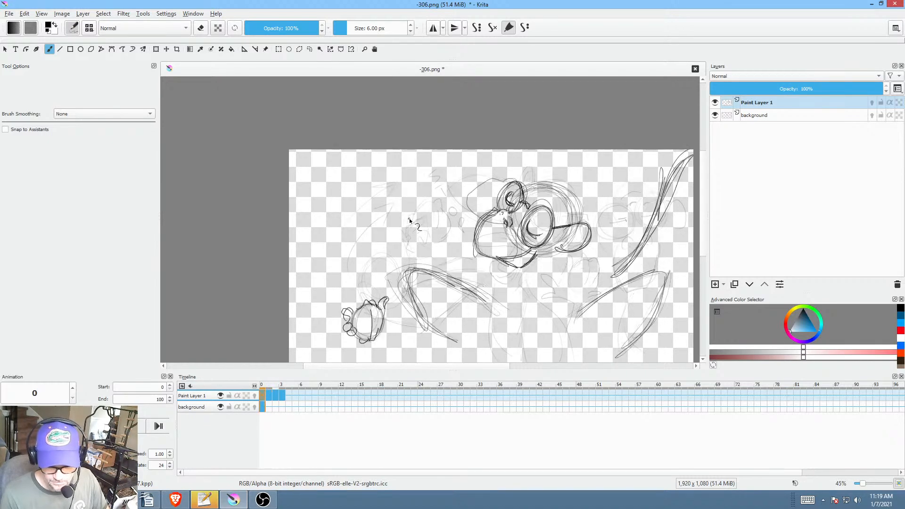
scroll(592, 167, down, 3)
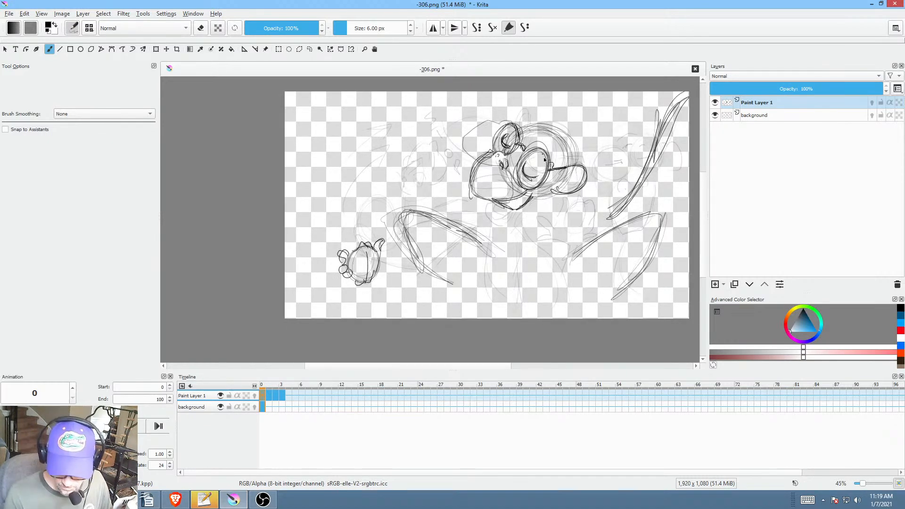
drag(555, 183, 559, 204)
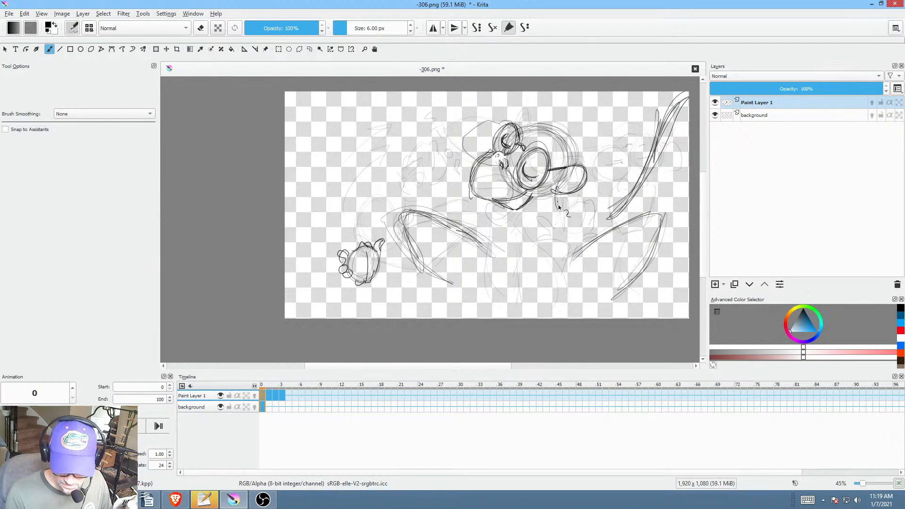
drag(574, 252, 565, 282)
drag(557, 194, 575, 263)
Step: Sketch the torso's right-hand contour on frame 2, curving down from the glasses past the right-hand thigh
key(Right)
key(Right)
drag(553, 170, 579, 260)
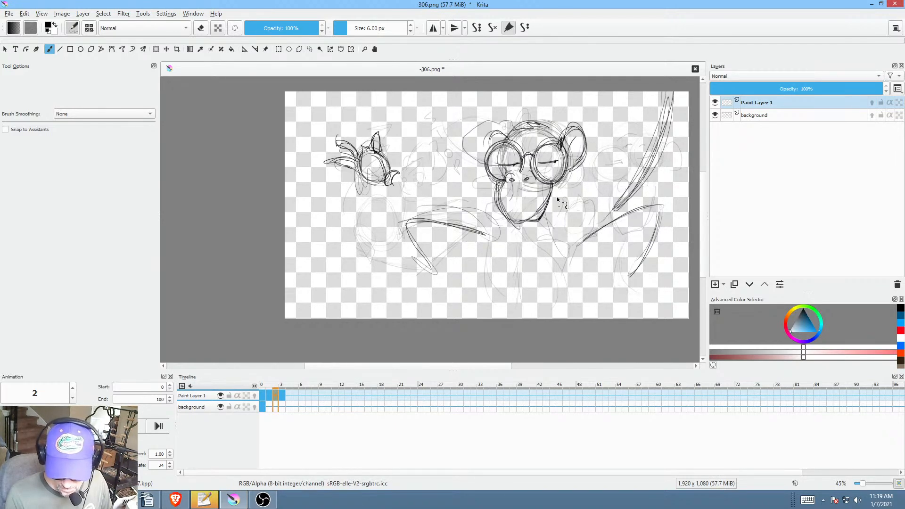
drag(558, 161, 575, 252)
mouse_move(565, 168)
mouse_down()
mouse_move(574, 223)
mouse_move(568, 283)
mouse_up()
Step: Reinforce the neck and right-hand torso lines on frame 3
key(Right)
drag(573, 215, 584, 250)
drag(577, 141, 599, 256)
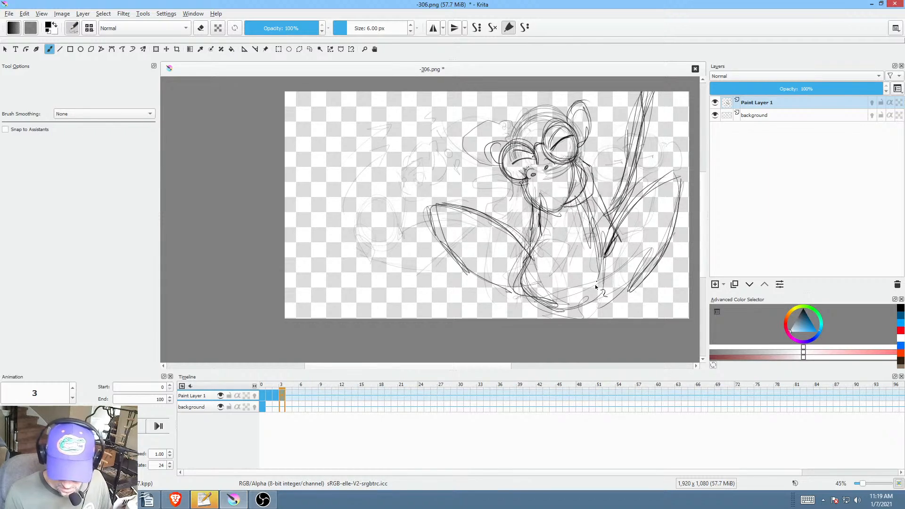
drag(578, 158, 589, 168)
Step: Sketch the torso's left-hand contour on frame 2, running down from under the chin and curving outward at the hip
key(Left)
drag(525, 210, 504, 267)
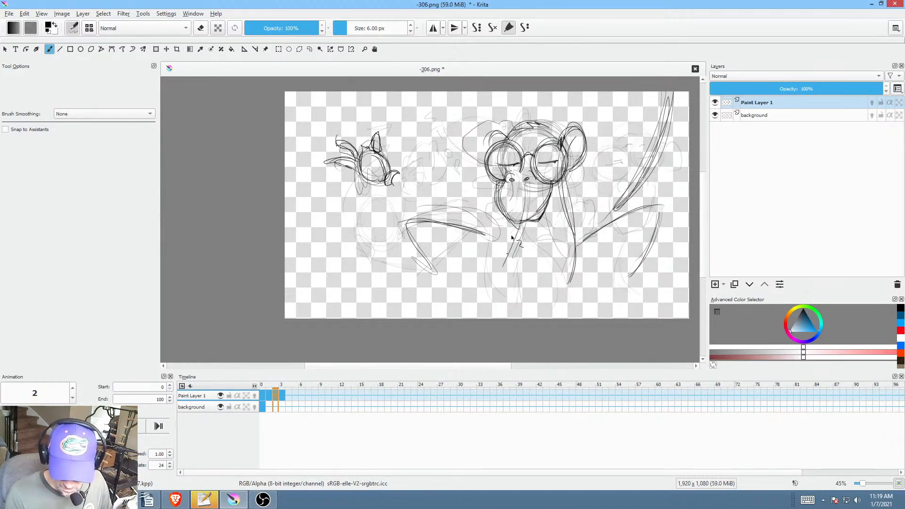
drag(517, 193, 498, 294)
mouse_move(520, 229)
mouse_down()
mouse_move(491, 300)
mouse_move(509, 301)
mouse_move(511, 245)
mouse_move(557, 303)
mouse_up()
Step: Sketch the torso's left-hand contour on frame 1 from below the head, ending in a rounded curve at the belly's base
key(Right)
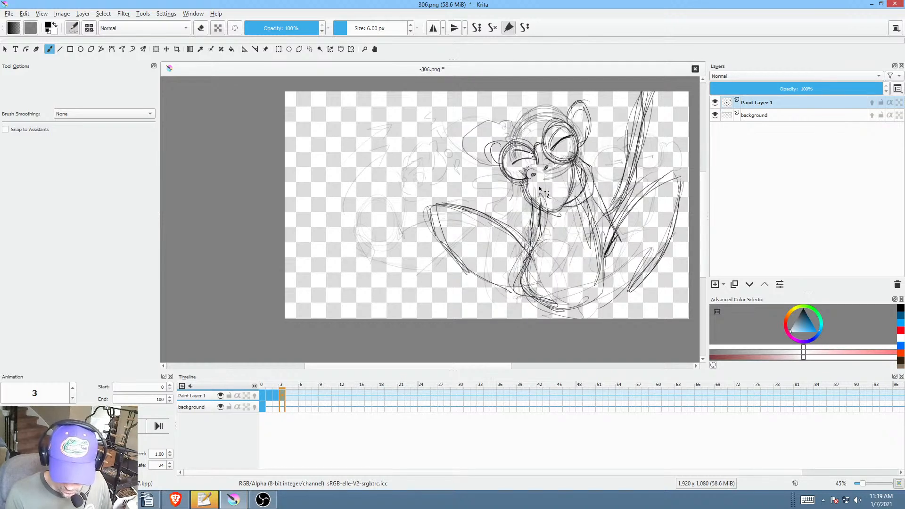
key(Left)
key(Left)
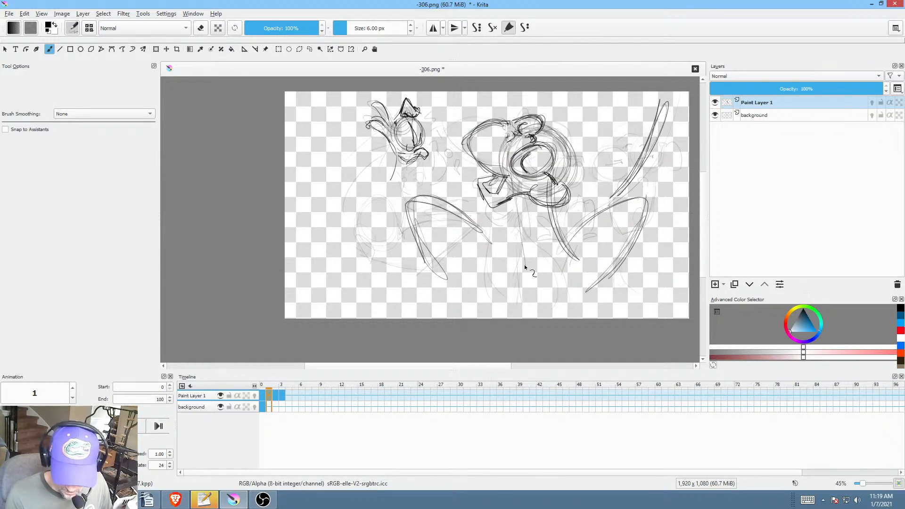
drag(516, 190, 519, 245)
drag(514, 191, 528, 307)
drag(517, 192, 507, 300)
drag(522, 191, 512, 246)
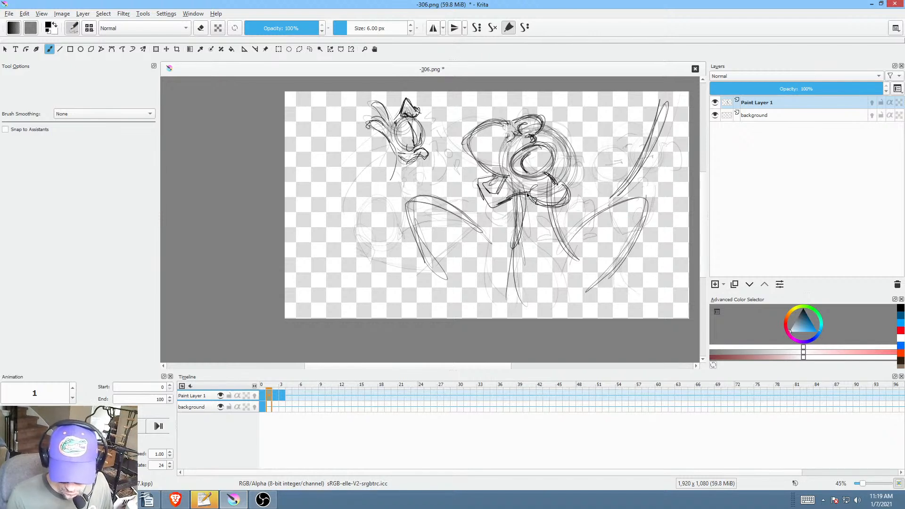
drag(524, 201, 509, 278)
drag(521, 222, 531, 310)
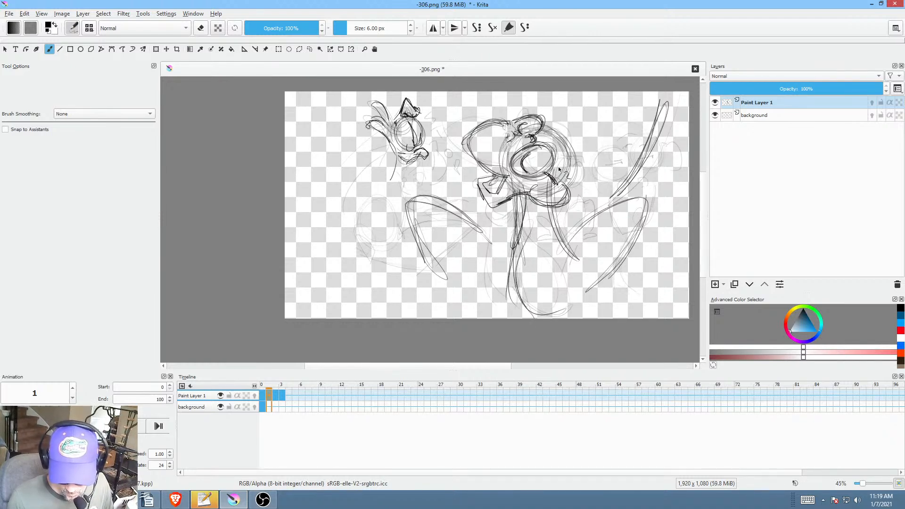
Step: Sketch the torso's left-hand contour on frame 0 and extend the left-hand thigh down into the hip
key(Left)
mouse_move(525, 192)
mouse_down()
mouse_move(533, 218)
mouse_move(514, 285)
mouse_up()
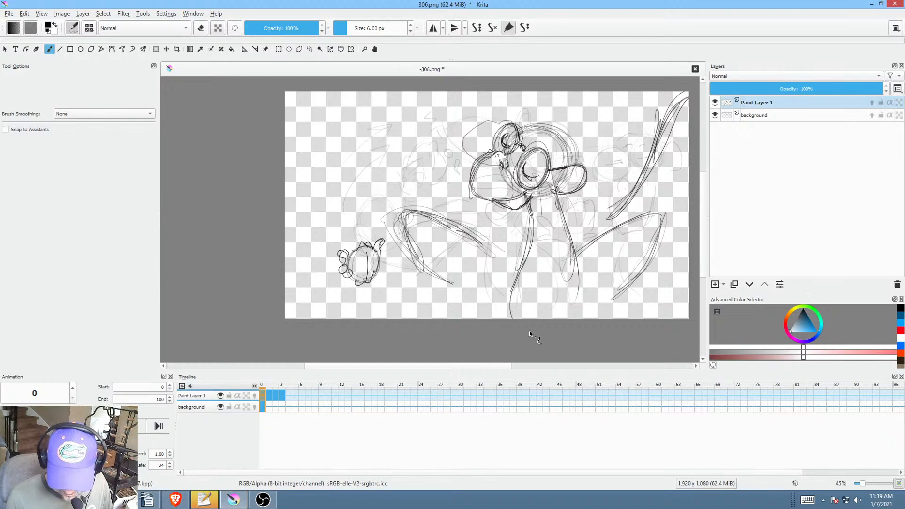
drag(569, 304, 534, 308)
drag(456, 264, 522, 304)
drag(471, 240, 528, 267)
mouse_move(490, 248)
mouse_down()
mouse_move(521, 304)
mouse_move(521, 287)
mouse_up()
mouse_move(483, 244)
mouse_down()
mouse_move(518, 277)
mouse_move(529, 243)
mouse_up()
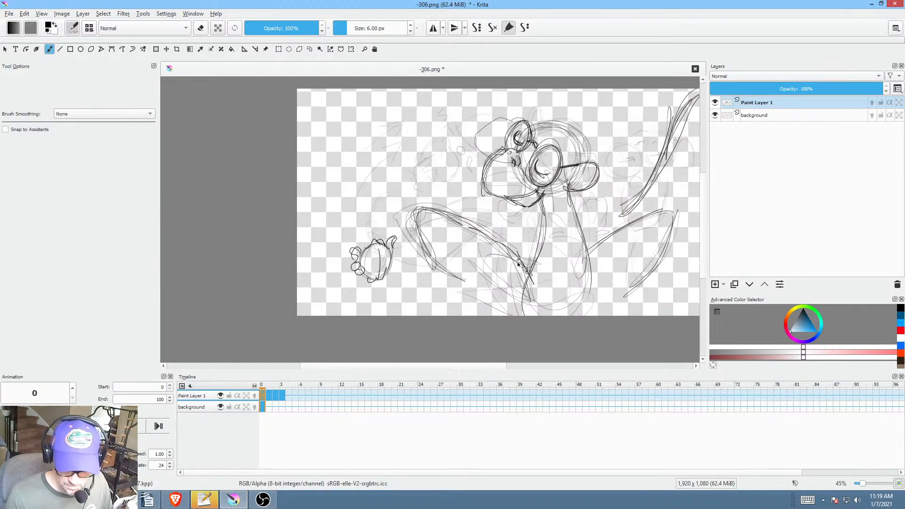
Step: Sketch the arm on frame 0 from the hand across the bent leg and up to the shoulder
key(Right)
key(Left)
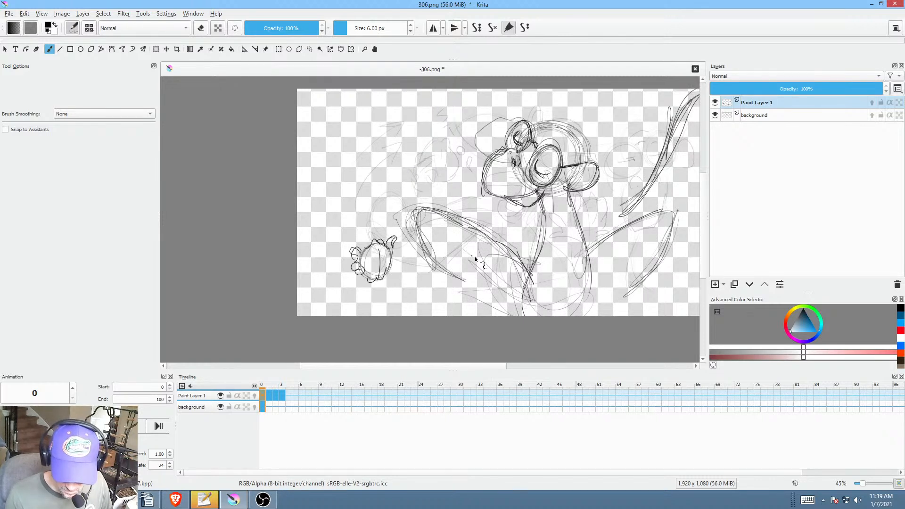
mouse_move(466, 251)
mouse_down()
mouse_move(472, 262)
mouse_move(553, 215)
mouse_up()
mouse_move(462, 259)
mouse_down()
mouse_move(547, 227)
mouse_move(519, 240)
mouse_up()
drag(376, 263, 458, 261)
drag(362, 266, 430, 264)
mouse_move(443, 264)
mouse_down()
mouse_move(530, 240)
mouse_move(550, 224)
mouse_up()
drag(392, 267, 488, 253)
Step: Sketch the arm on frame 1, with the forearm dropping from the raised hand and the upper arm running to the torso
key(period)
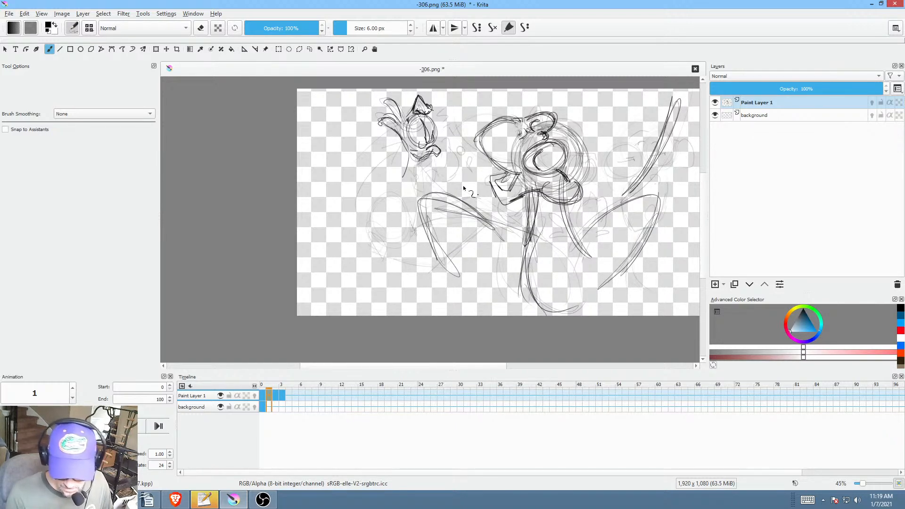
drag(418, 156, 451, 240)
drag(419, 158, 429, 193)
drag(455, 227, 519, 240)
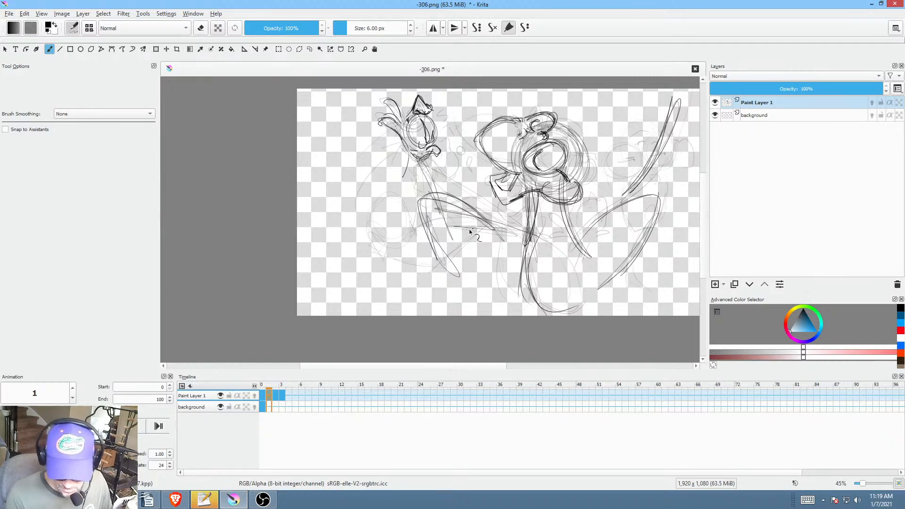
mouse_move(419, 160)
mouse_down()
mouse_move(434, 191)
mouse_move(450, 198)
mouse_up()
Step: Sketch the forearm and upper arm on frame 2, joining the raised hand to the torso at a low elbow
key(Left)
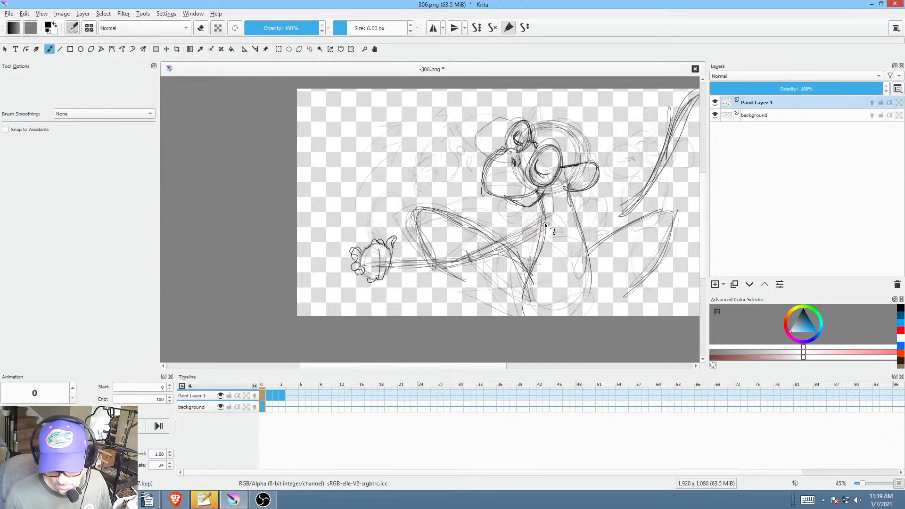
key(Right)
key(Right)
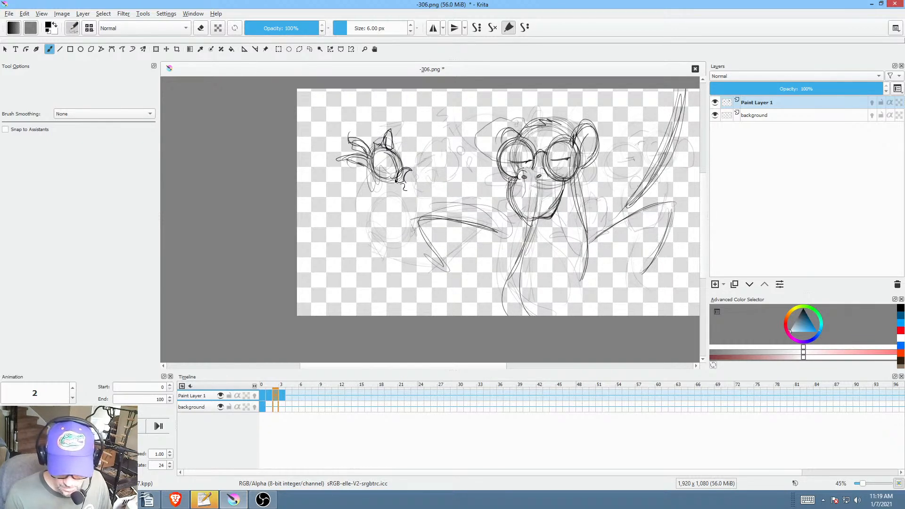
mouse_move(445, 233)
mouse_down()
mouse_move(405, 182)
mouse_move(436, 214)
mouse_up()
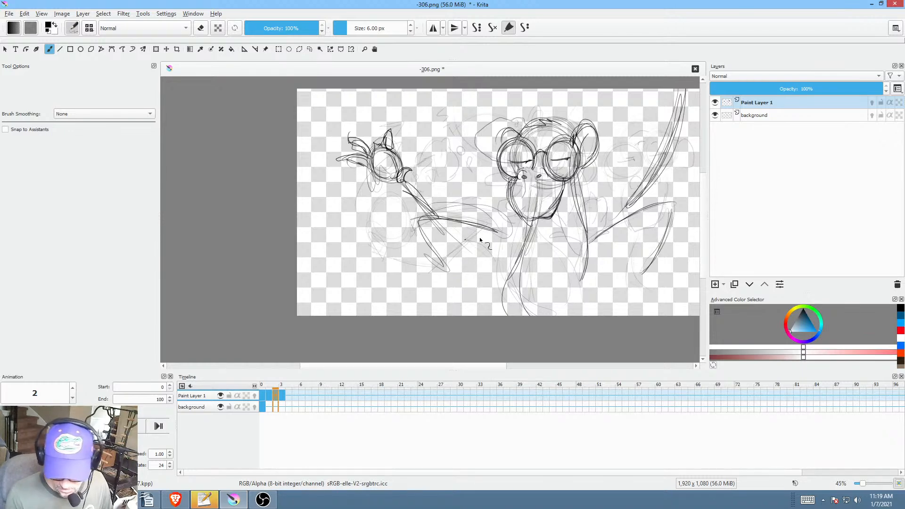
drag(544, 221, 473, 238)
key(Right)
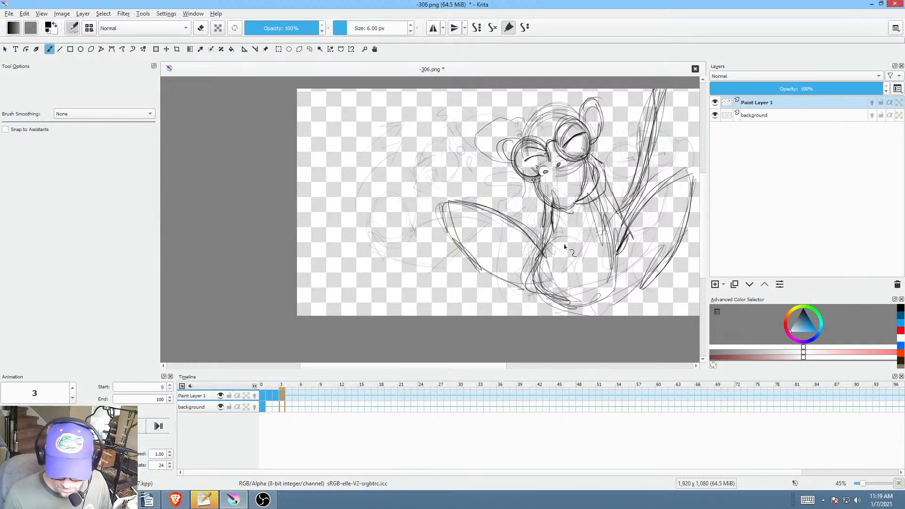
key(Left)
key(Left)
key(Left)
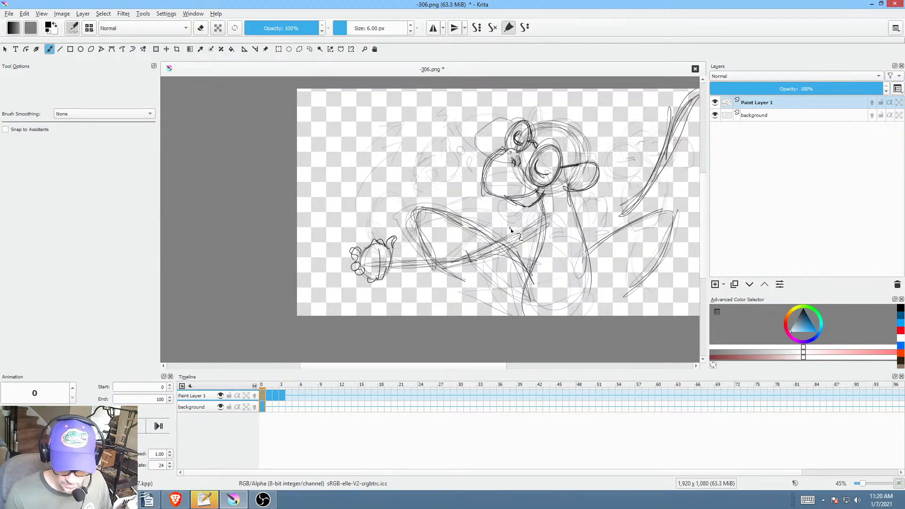
key(Right)
key(Left)
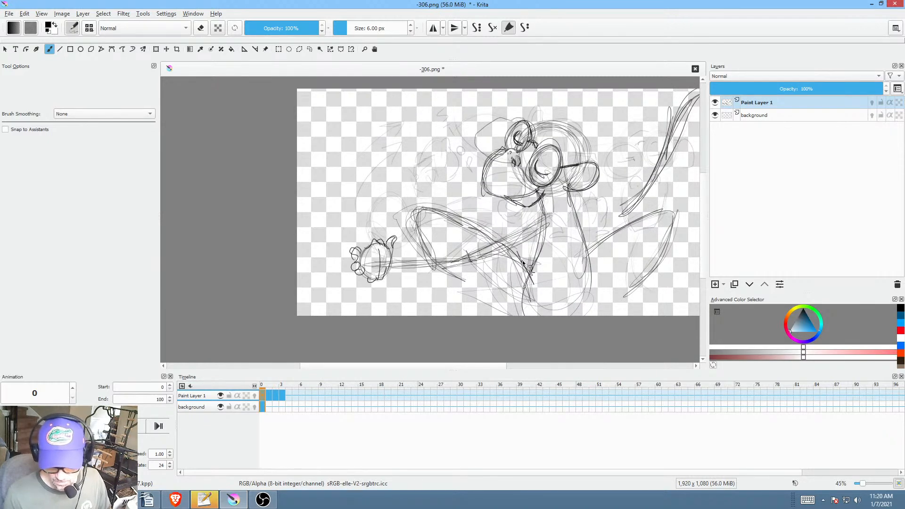
drag(551, 253, 548, 229)
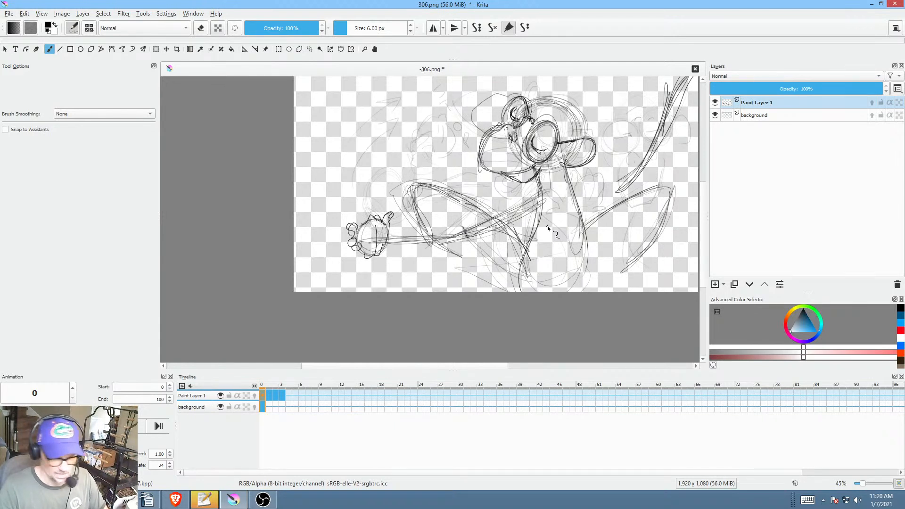
key(l)
key(e)
mouse_move(510, 242)
mouse_down()
mouse_move(504, 234)
mouse_move(445, 239)
mouse_move(495, 261)
mouse_up()
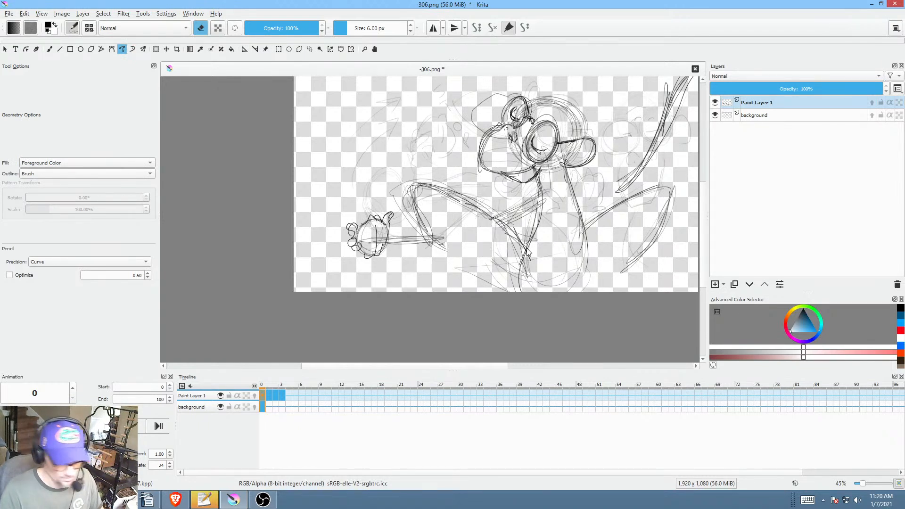
key(ctrl+z)
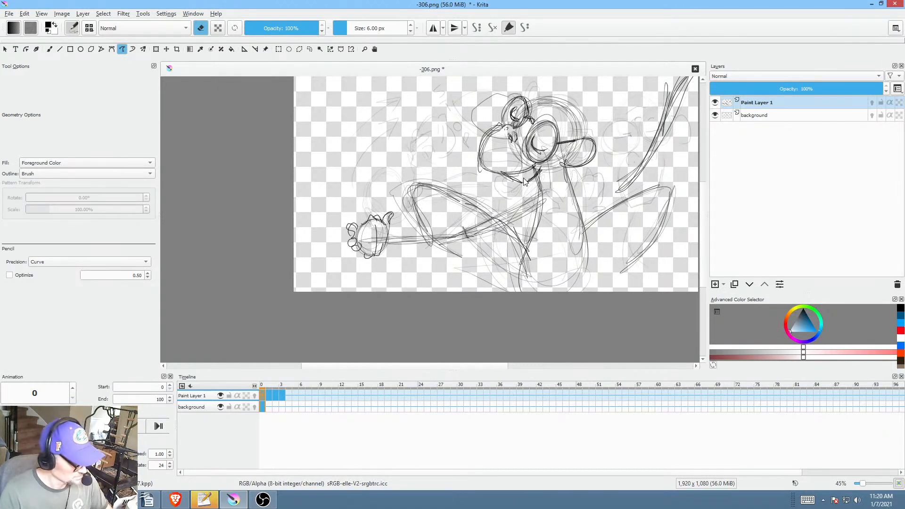
key(b)
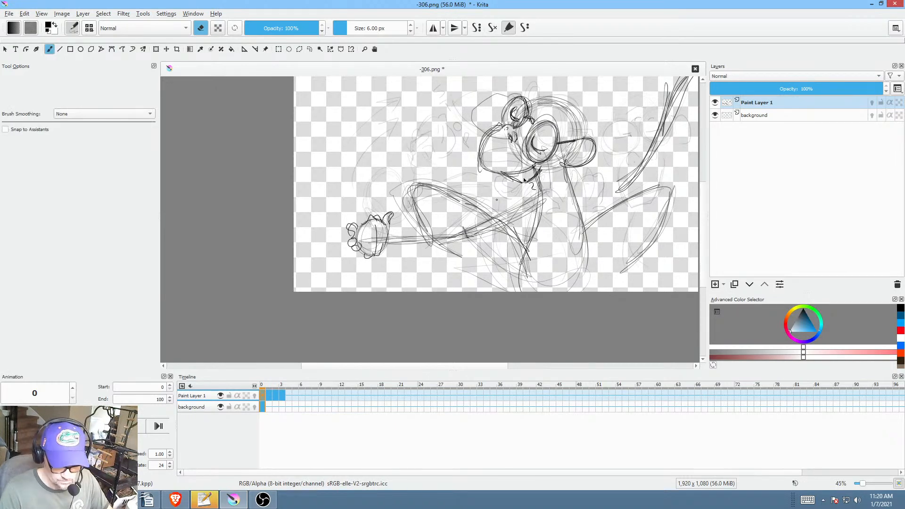
key(e)
Step: Reinforce the forearm, elbow and upper arm on frame 1 and extend the left-hand leg's underside toward the hip
key(period)
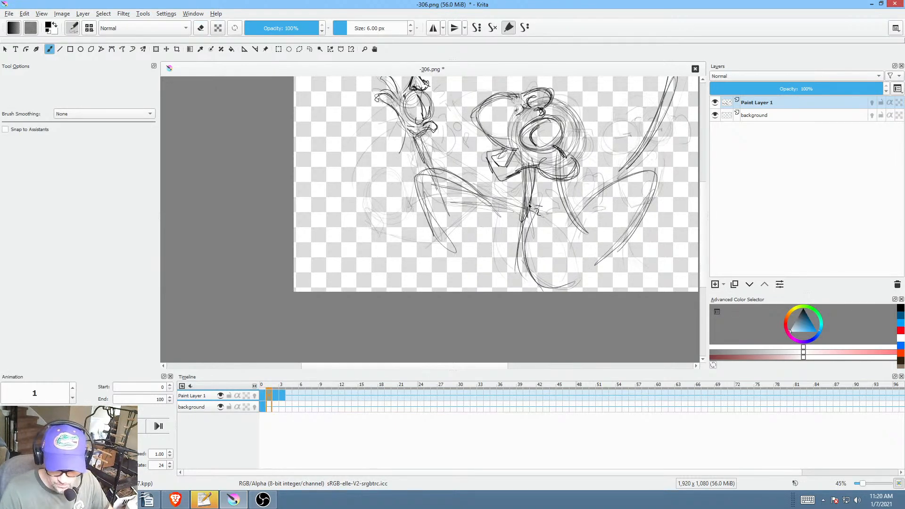
drag(445, 171, 449, 178)
drag(439, 210, 455, 184)
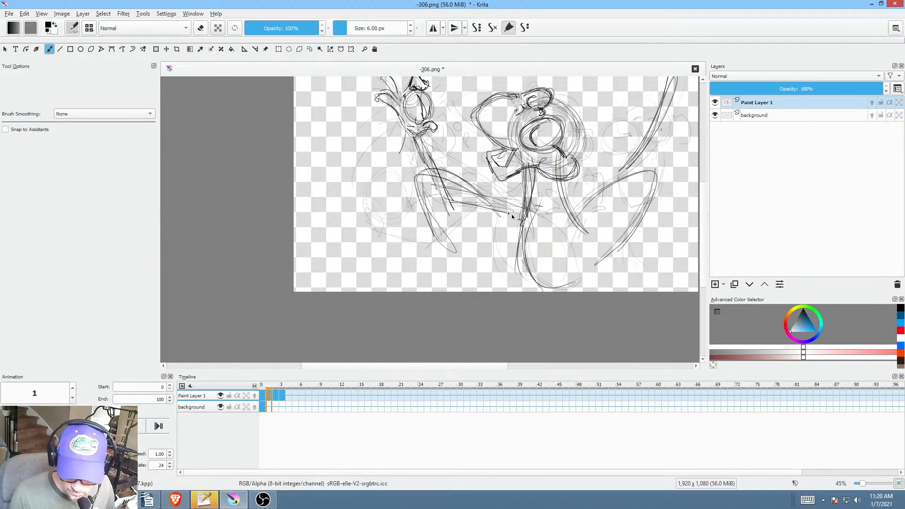
drag(511, 214, 453, 197)
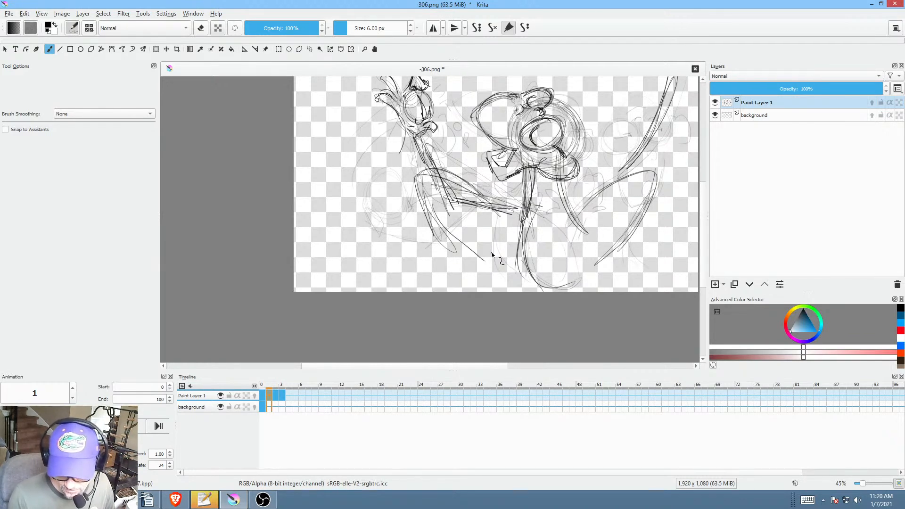
Step: Strengthen the forearm lines down to the elbow on frame 2
key(period)
drag(436, 194, 477, 228)
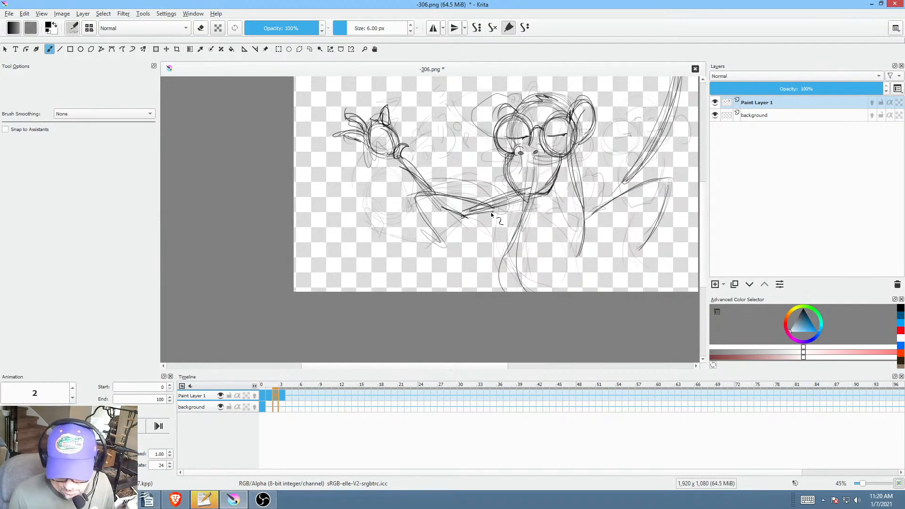
drag(433, 189, 472, 225)
drag(552, 263, 470, 271)
Step: Spread the Paint Layer 1 keyframes after frame 0 along the timeline to frames 5, 6 and 18
key(Right)
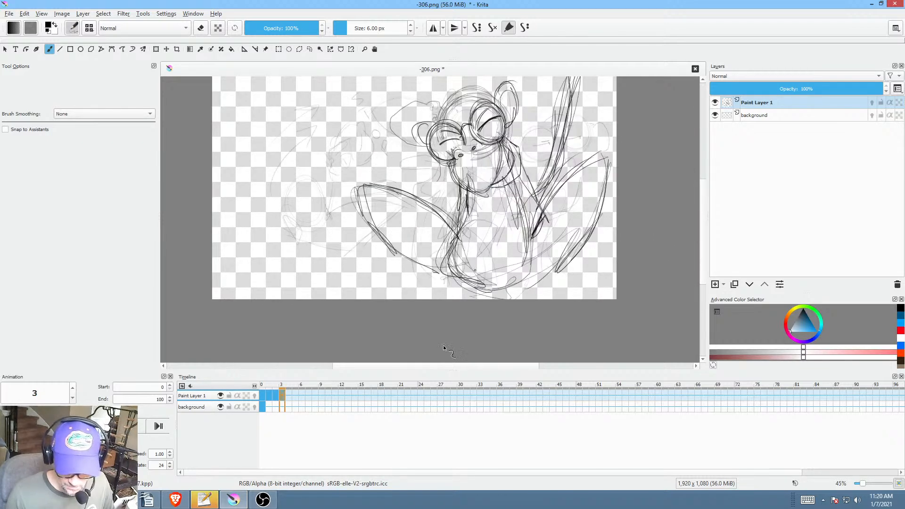
key(Left)
key(Right)
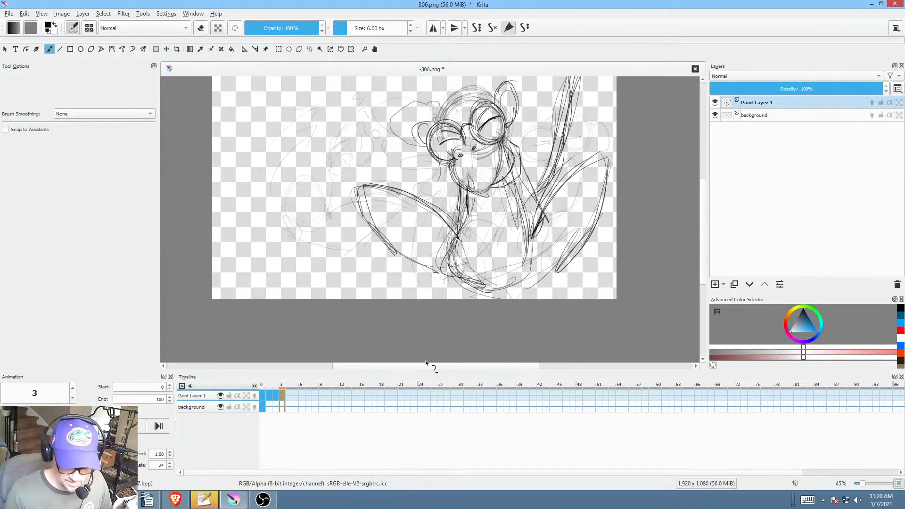
click(262, 394)
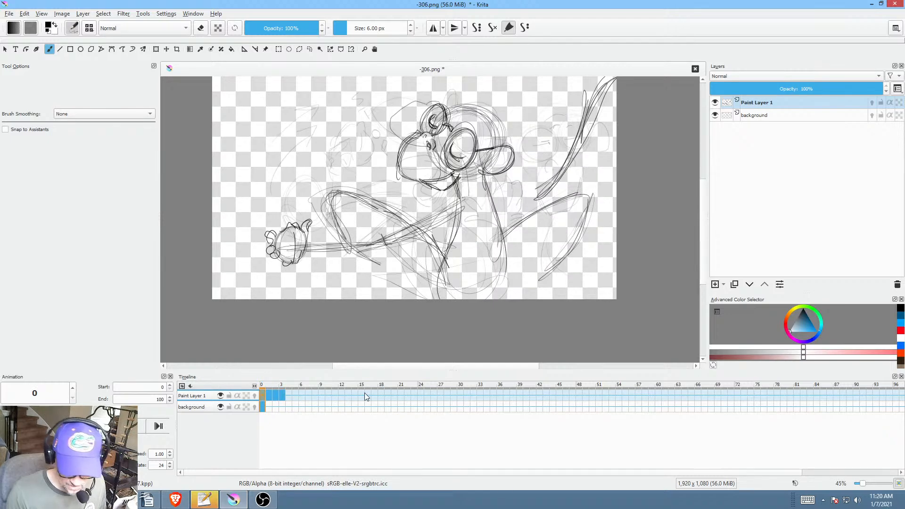
mouse_move(268, 394)
mouse_down()
mouse_move(281, 415)
mouse_move(297, 396)
mouse_move(347, 393)
mouse_move(353, 412)
mouse_move(381, 395)
mouse_up()
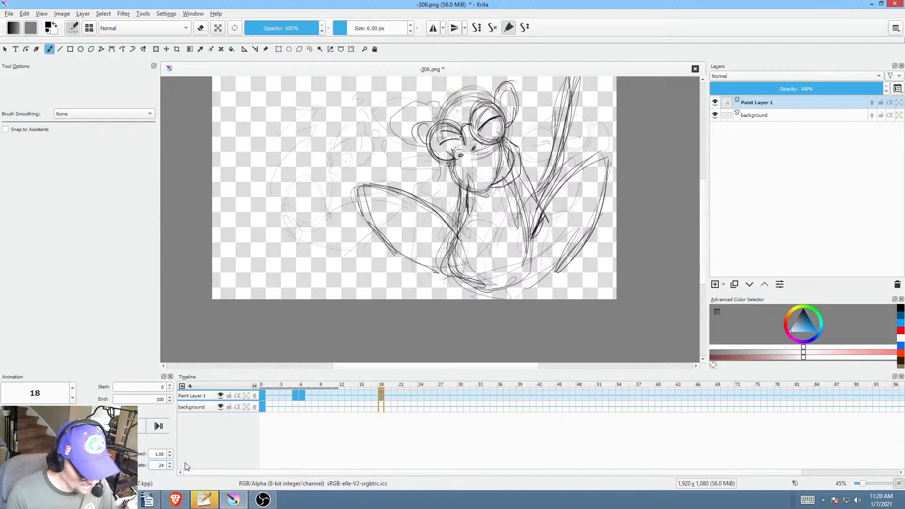
Step: Set the animation frame rate to 8 and save the PNG together with a Krita copy
text(8)
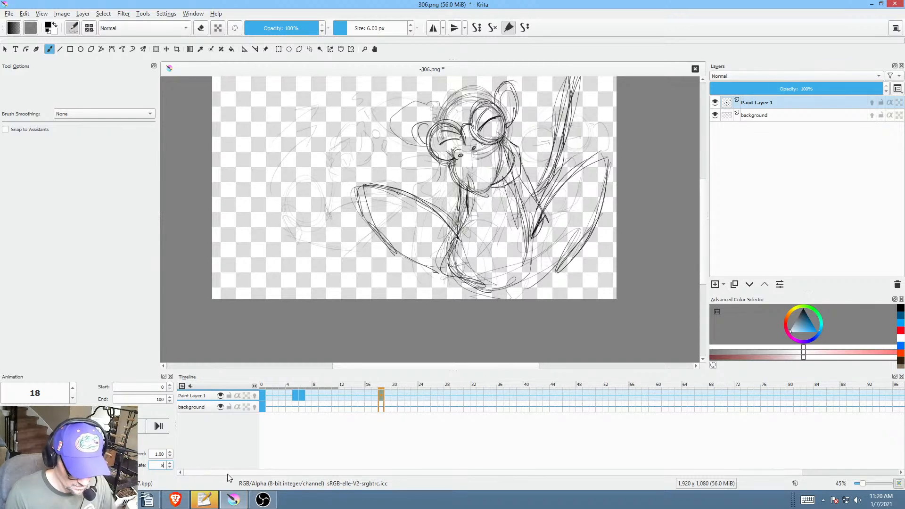
key(ctrl+s)
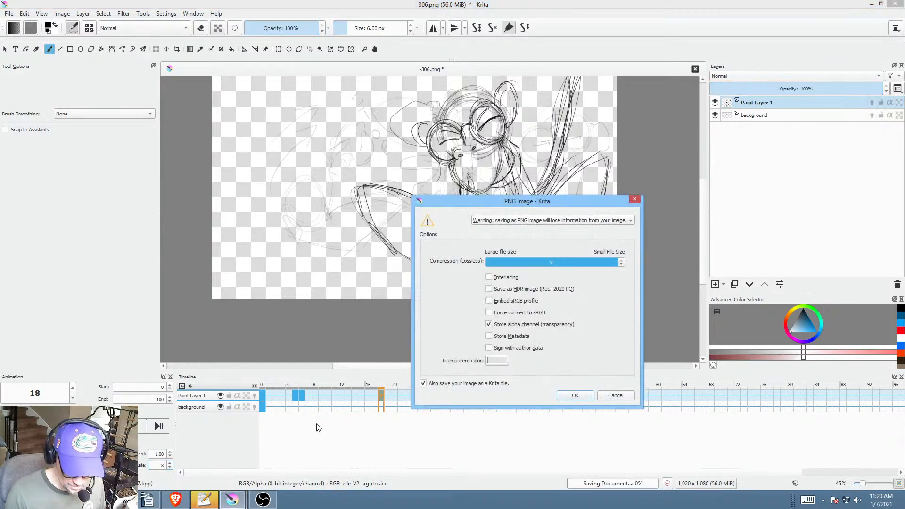
click(573, 396)
Step: Preview the animation from frame 0 and move the Paint Layer 1 keyframe at frame 6 to frame 12
click(262, 395)
key(space)
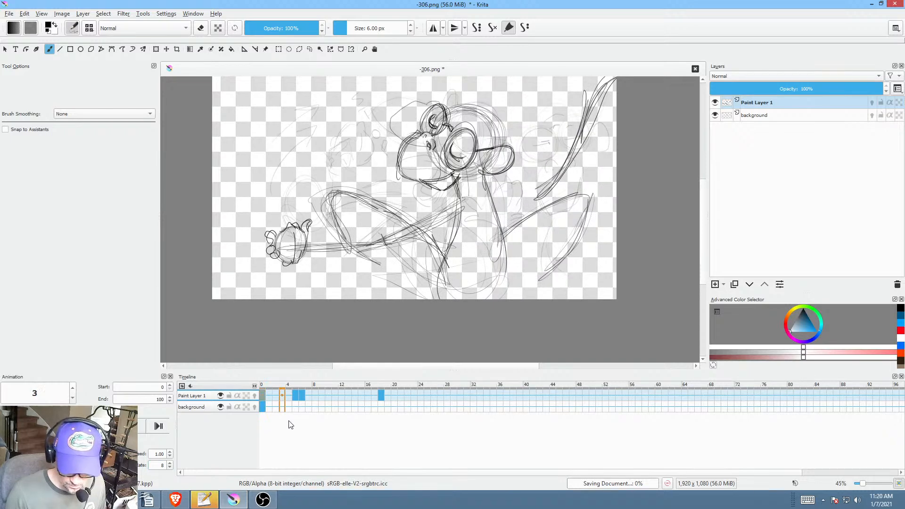
key(space)
drag(305, 397, 342, 396)
Step: Play the animation from frame 0 and adjust the second drawing's keyframe timing around frames 5 and 6
click(262, 394)
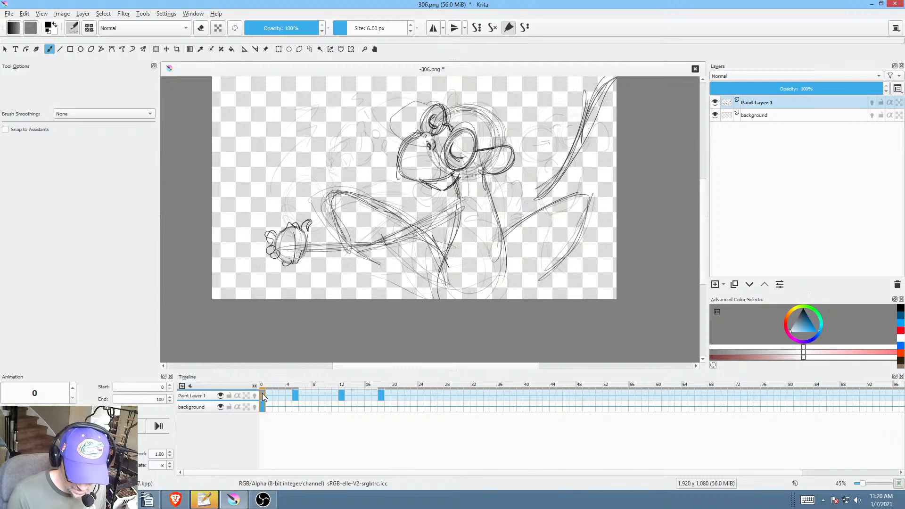
key(space)
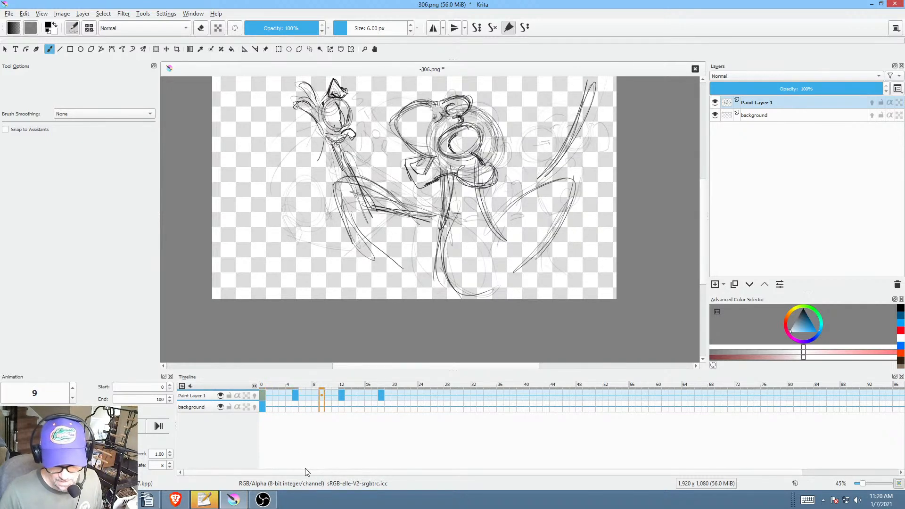
key(space)
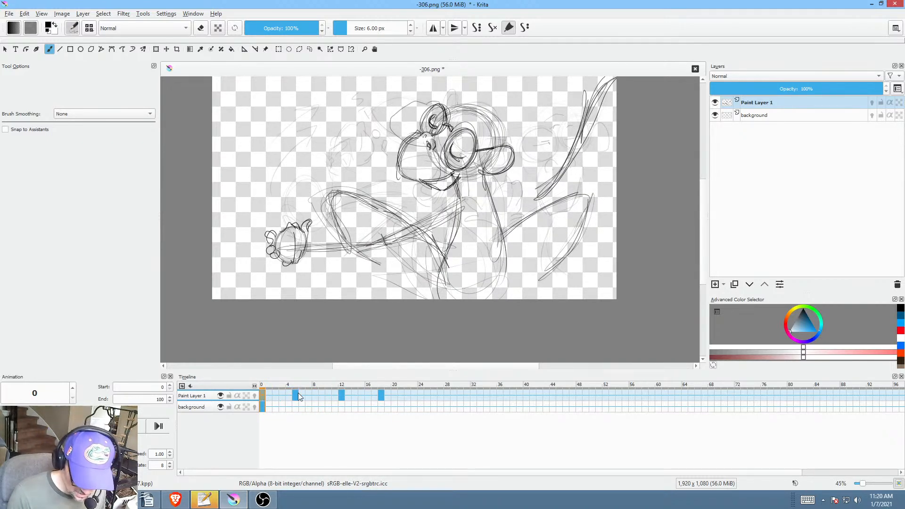
mouse_move(296, 394)
mouse_down()
mouse_move(308, 405)
mouse_move(280, 408)
mouse_move(295, 395)
mouse_move(282, 397)
mouse_up()
click(263, 393)
click(263, 397)
key(space)
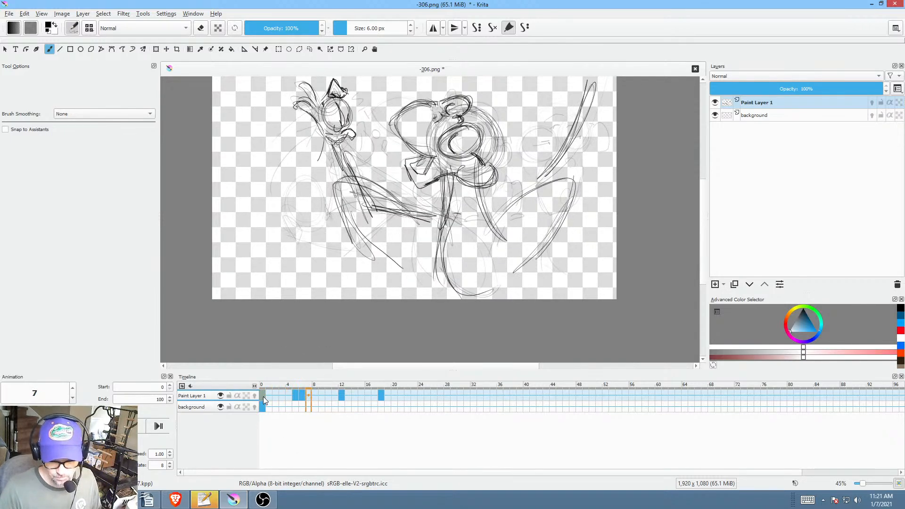
Step: Shift the Paint Layer 1 keyframe at frame 12, along with the keyframe after it, so it starts at frame 16, previewing from frame 0
key(space)
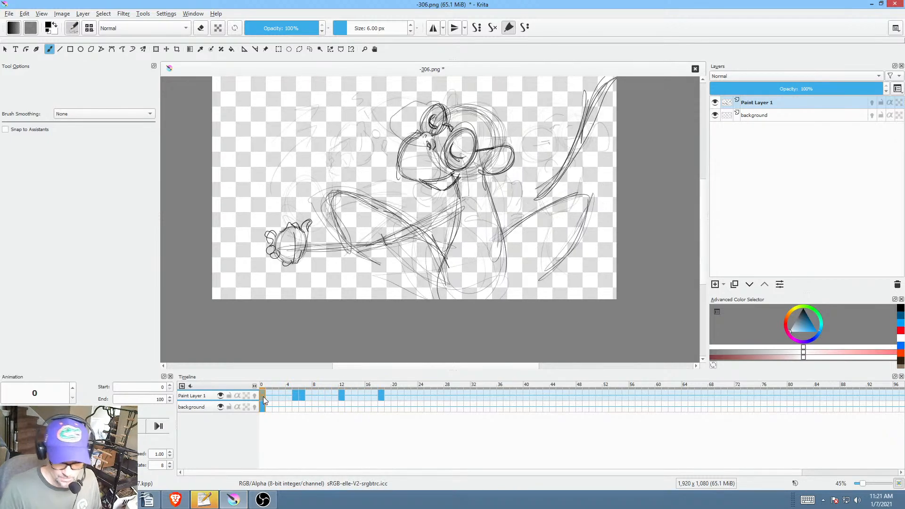
click(341, 394)
mouse_move(341, 393)
mouse_down()
mouse_move(378, 404)
mouse_move(390, 394)
mouse_up()
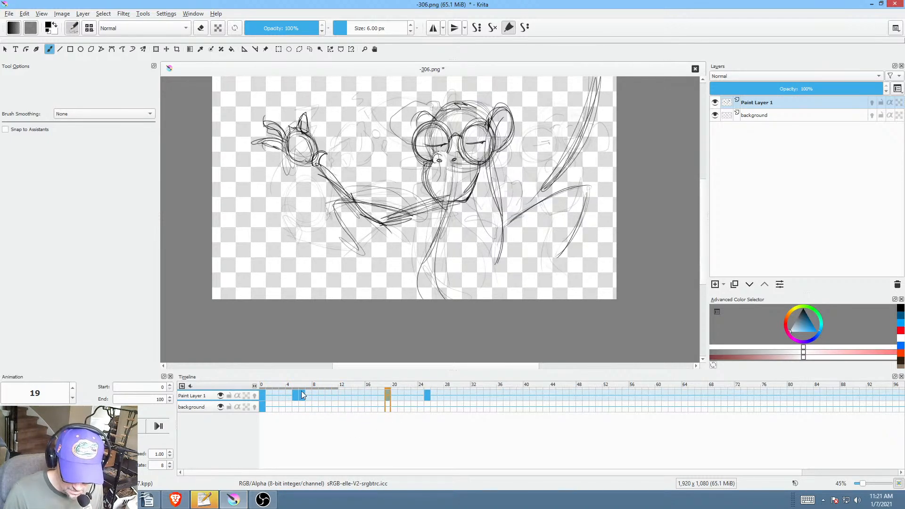
click(264, 394)
scroll(480, 252, down, 2)
key(space)
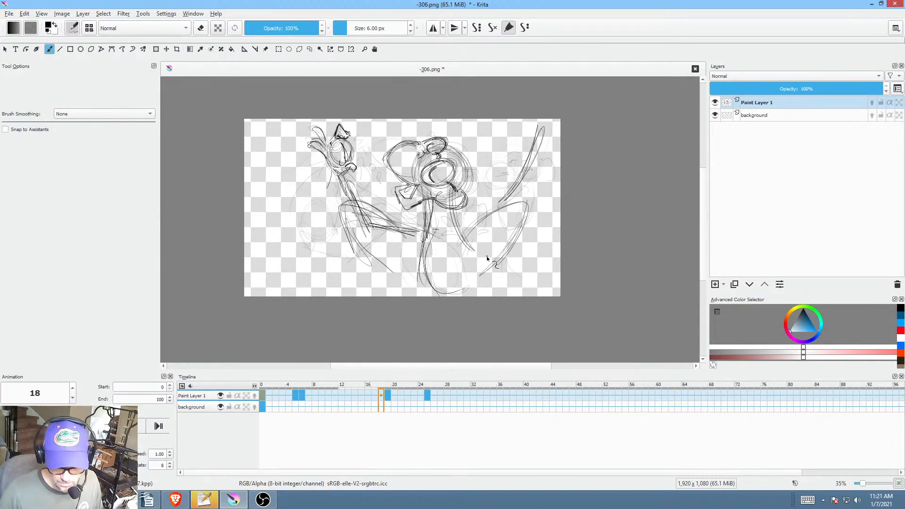
key(space)
drag(386, 394, 368, 395)
click(262, 401)
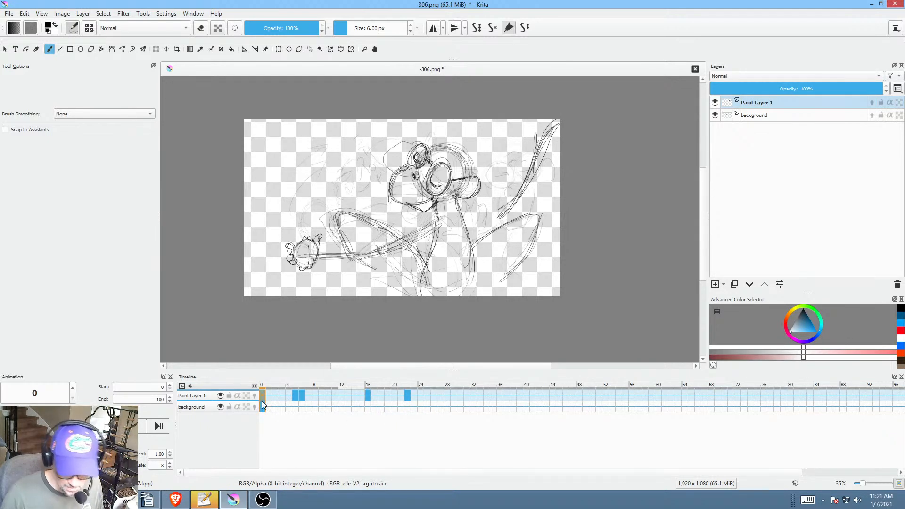
key(space)
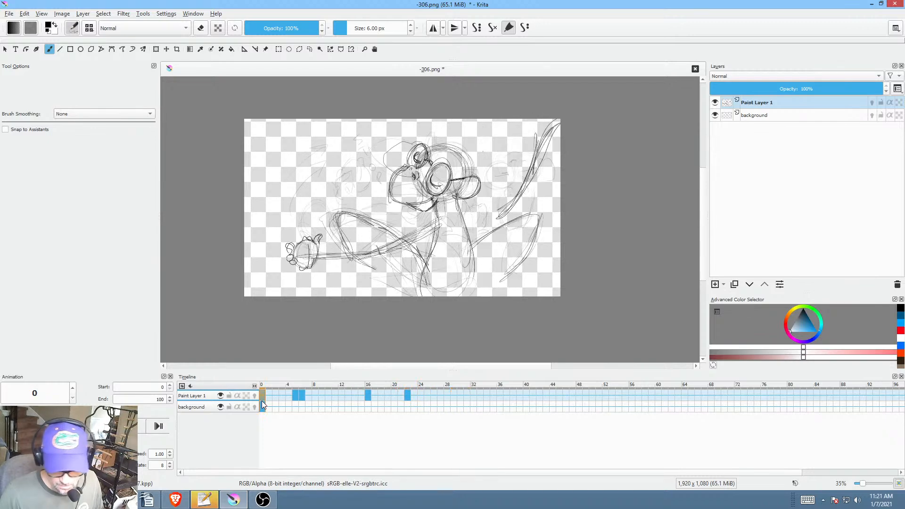
Step: Move the last Paint Layer 1 keyframe to frame 27 and preview the animation from frame 0
drag(406, 396, 440, 395)
click(263, 395)
key(space)
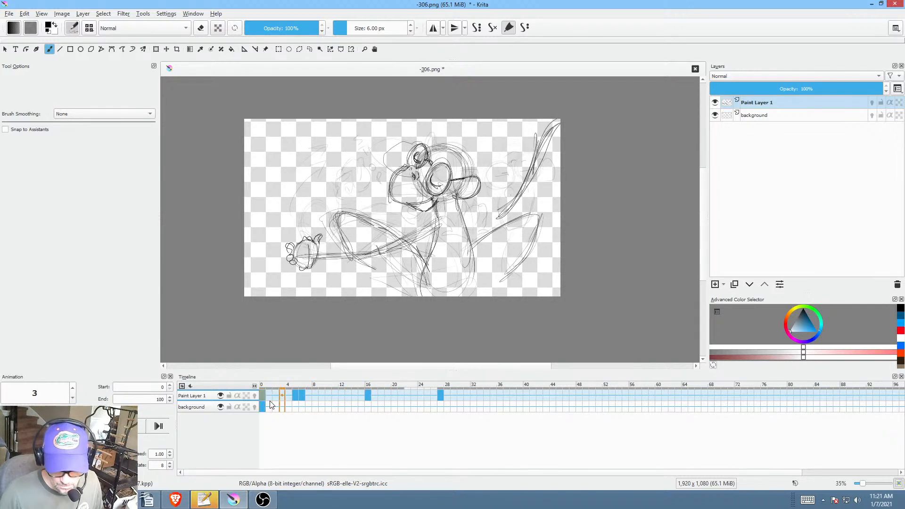
key(space)
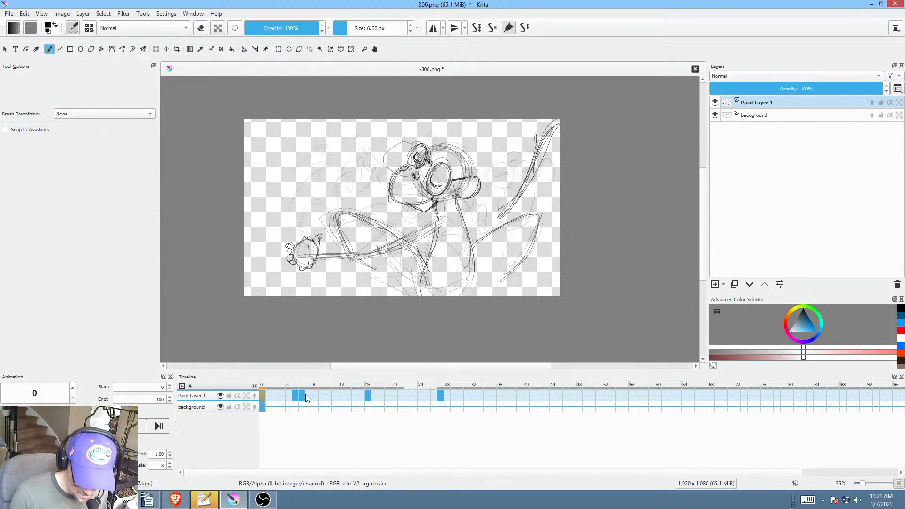
Step: Duplicate the held drawing as a Paint Layer 1 keyframe at frame 10 and erase the marks inside both of its eyes
click(289, 396)
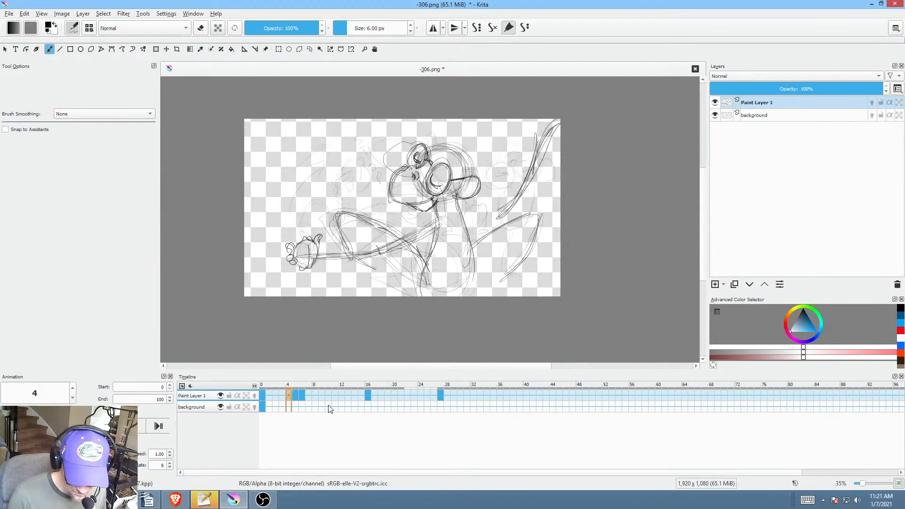
click(331, 408)
scroll(460, 263, up, 5)
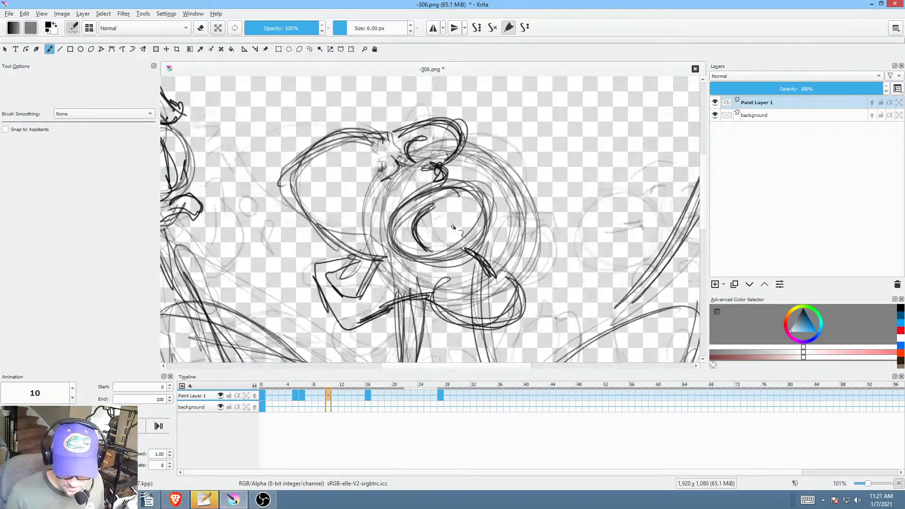
scroll(453, 228, down, 2)
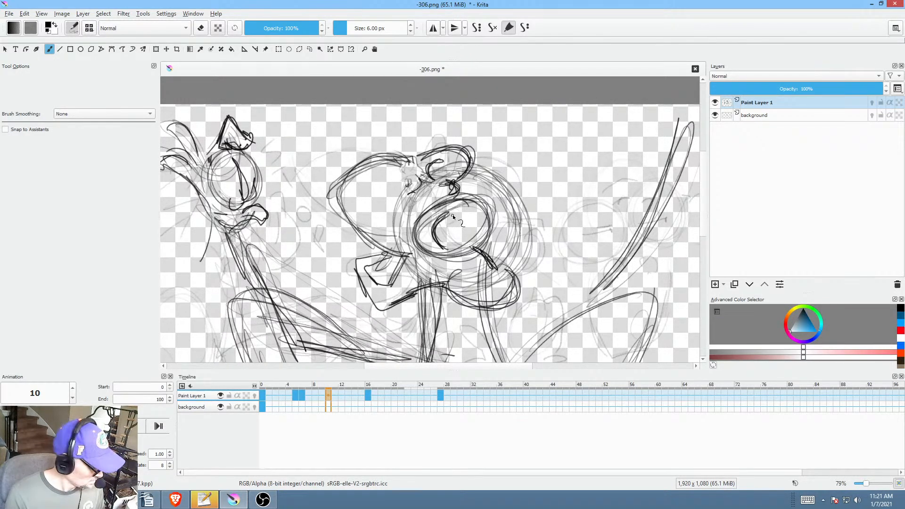
key(p)
key(e)
drag(449, 210, 453, 207)
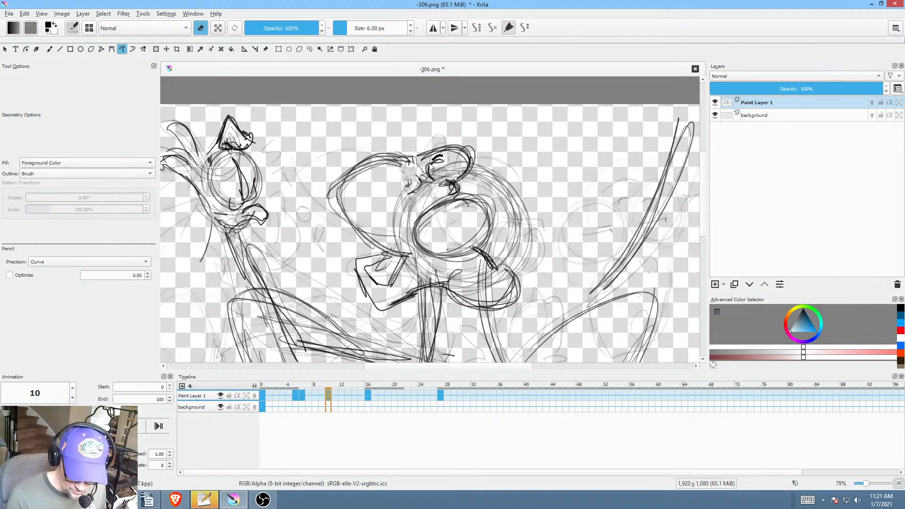
drag(430, 165, 433, 168)
Step: Redraw the inner lines of both eyes on the frame 10 drawing with the 6 px brush
key(b)
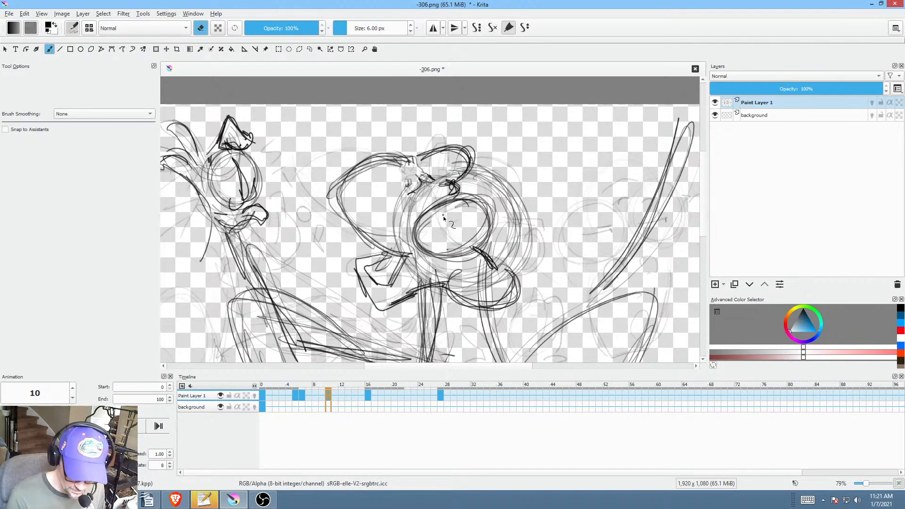
key(e)
drag(443, 217, 463, 242)
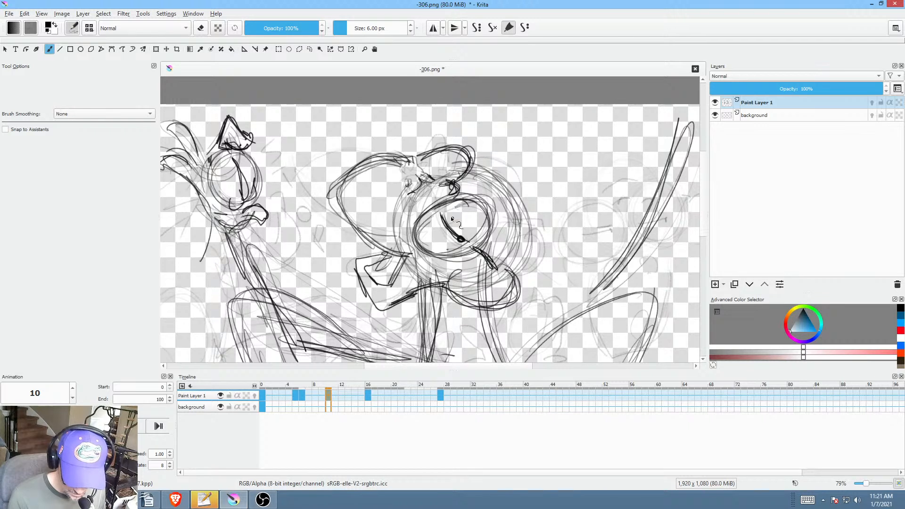
drag(460, 202, 469, 226)
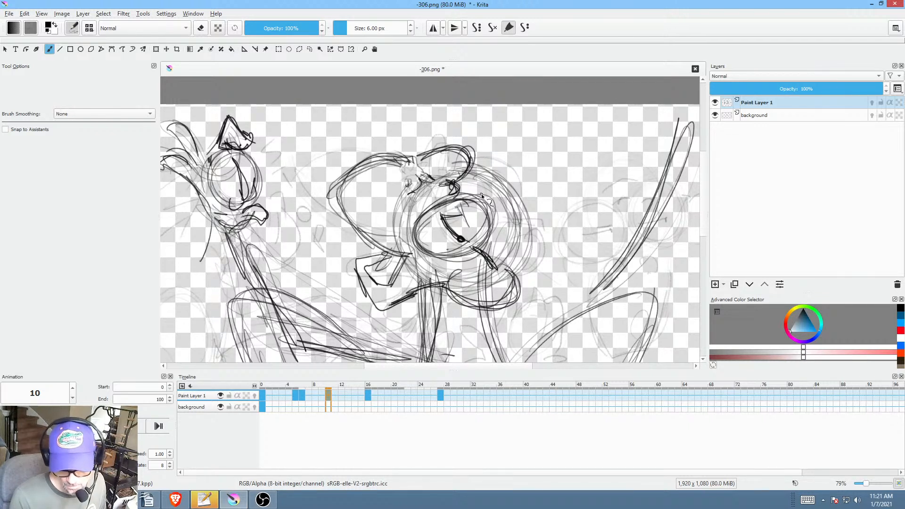
mouse_move(427, 159)
mouse_down()
mouse_move(440, 179)
mouse_move(444, 165)
mouse_up()
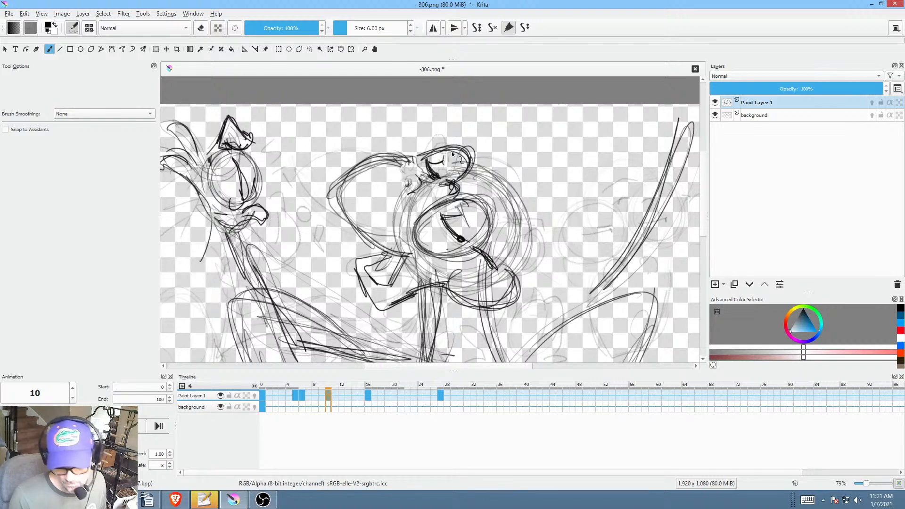
Step: Preview from frame 0, shift the frame 10 keyframe and those after it so they start at frame 14, and replay the animation
click(262, 395)
scroll(528, 273, down, 2)
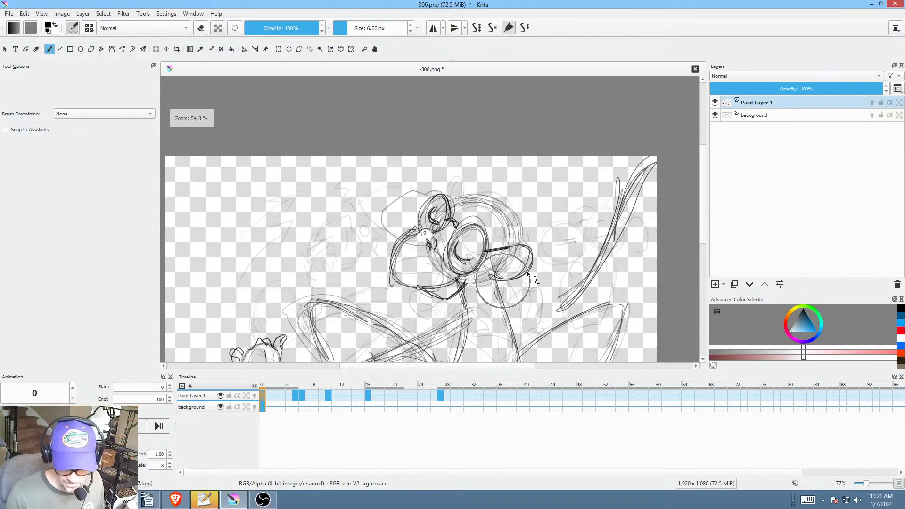
drag(528, 273, 529, 217)
key(space)
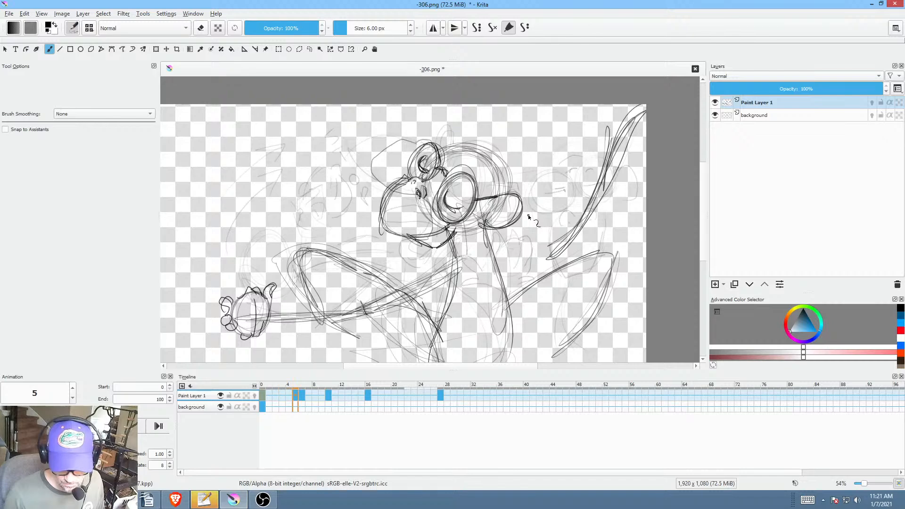
key(space)
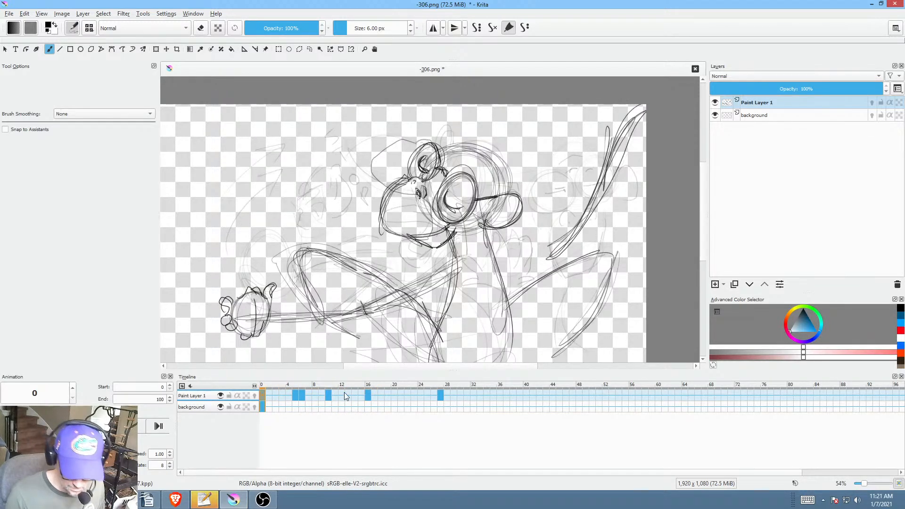
drag(327, 395, 355, 401)
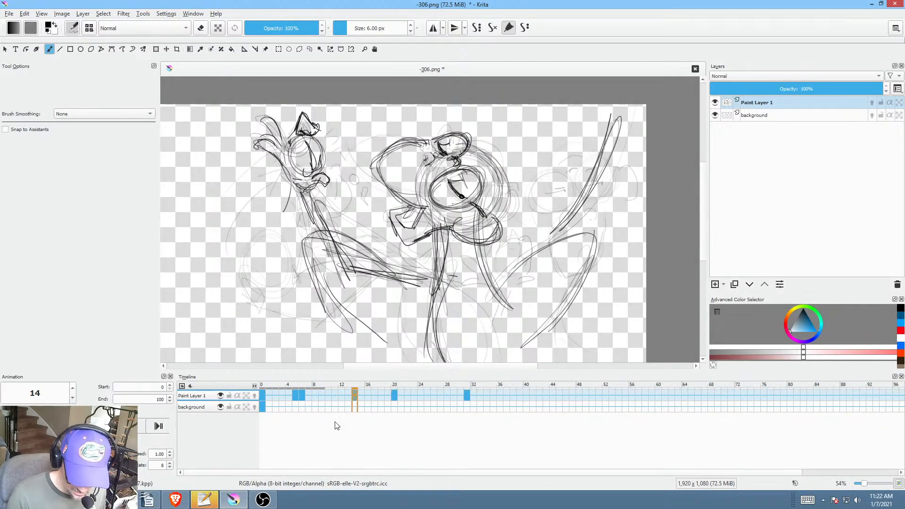
click(267, 394)
key(space)
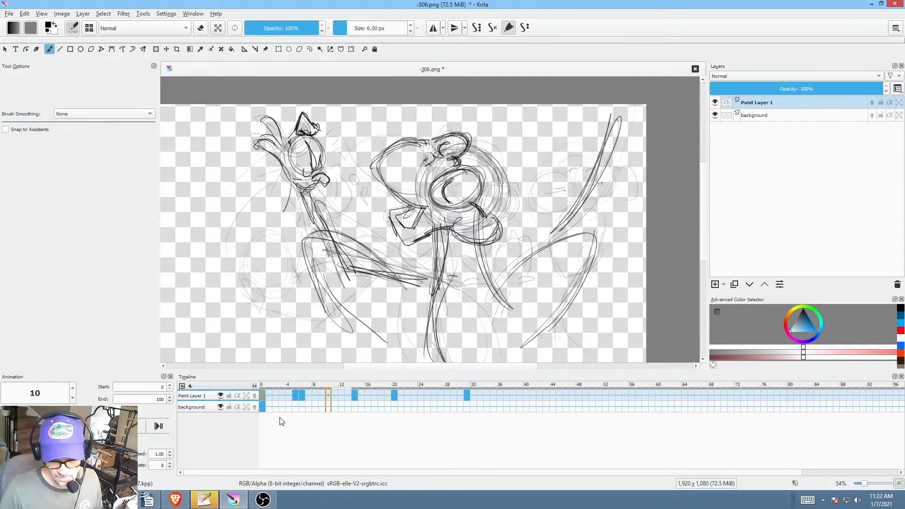
key(space)
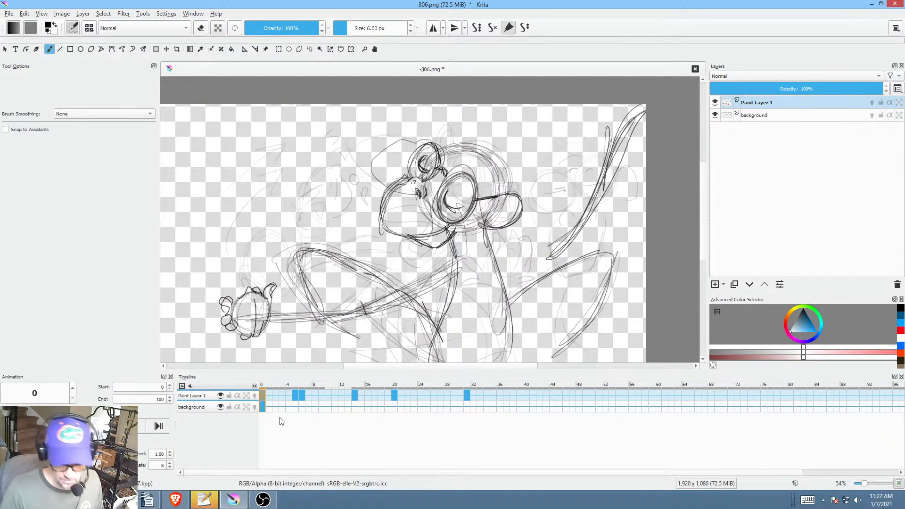
Step: Move the Paint Layer 1 keyframe at frame 20, with the one after it, to frame 24 and play the animation from frame 0
click(395, 395)
drag(394, 394, 420, 397)
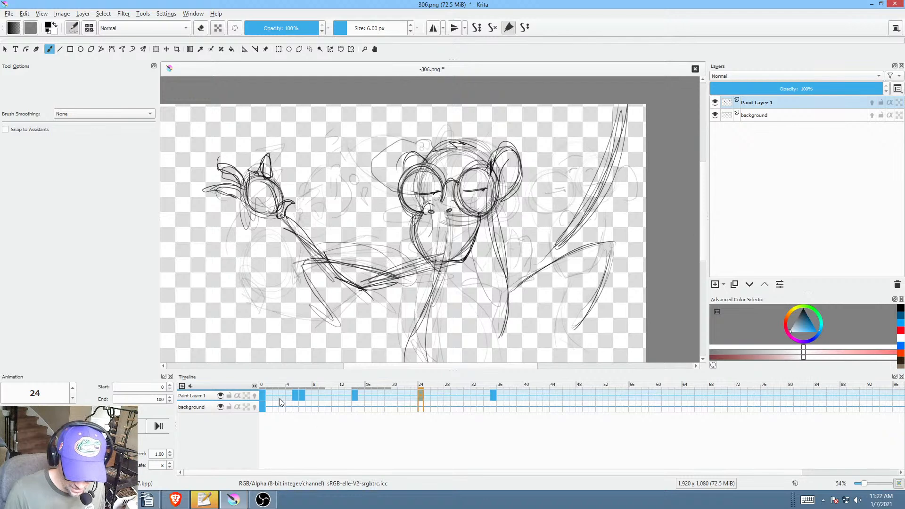
click(263, 395)
scroll(510, 269, down, 2)
drag(540, 274, 512, 269)
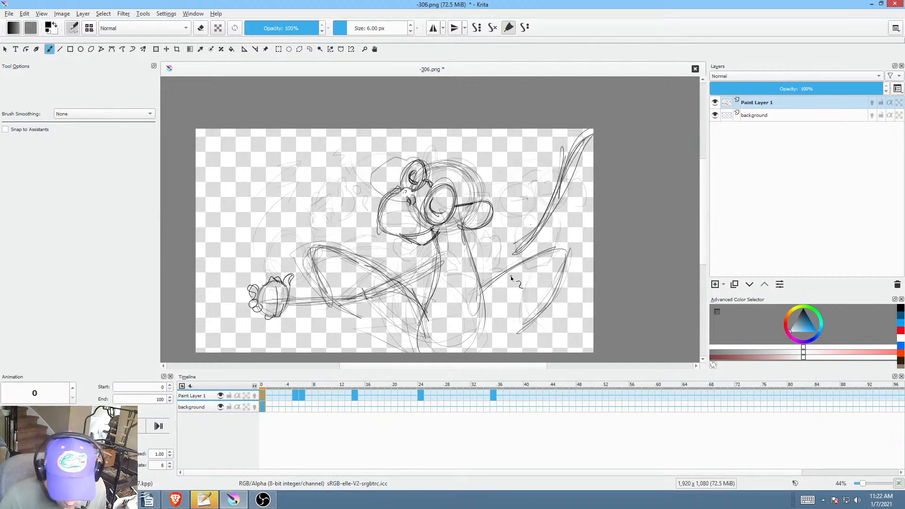
key(space)
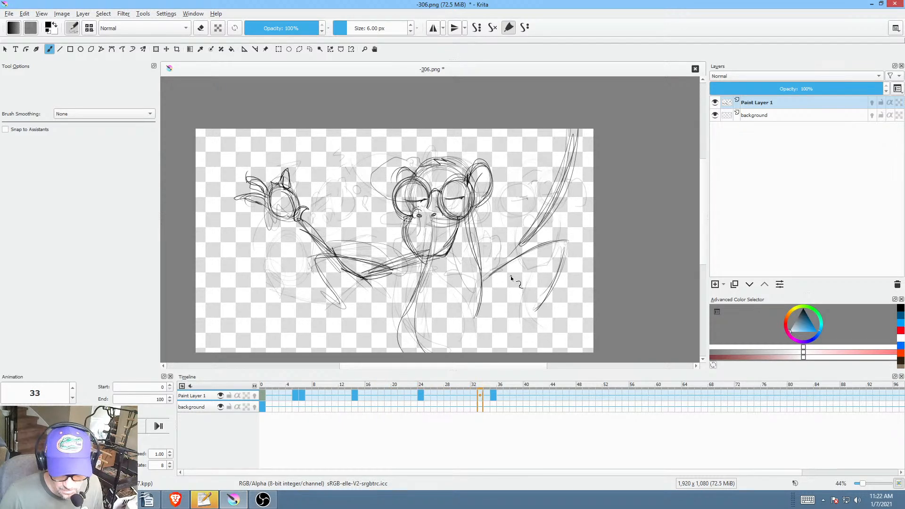
key(space)
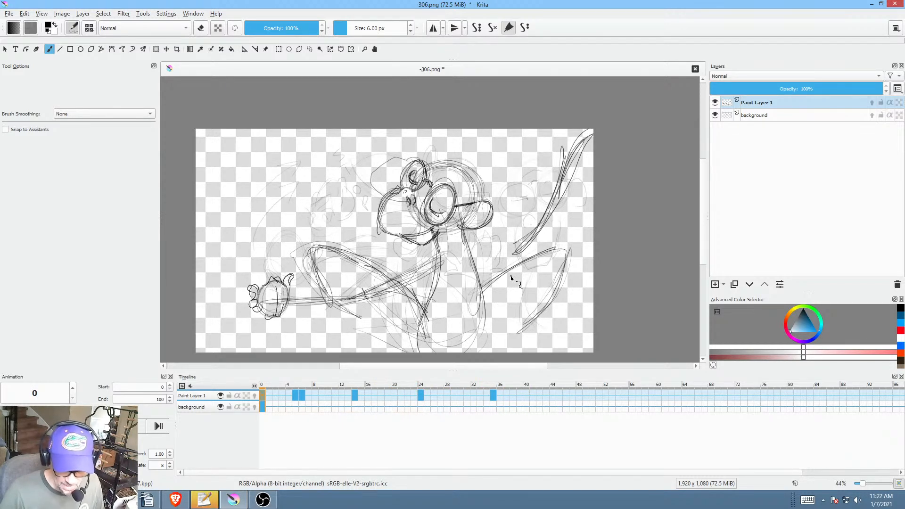
key(space)
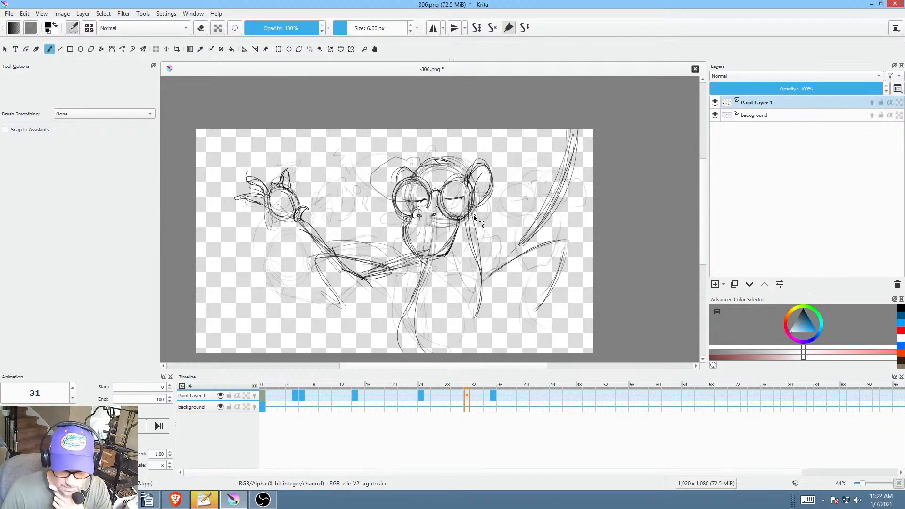
key(space)
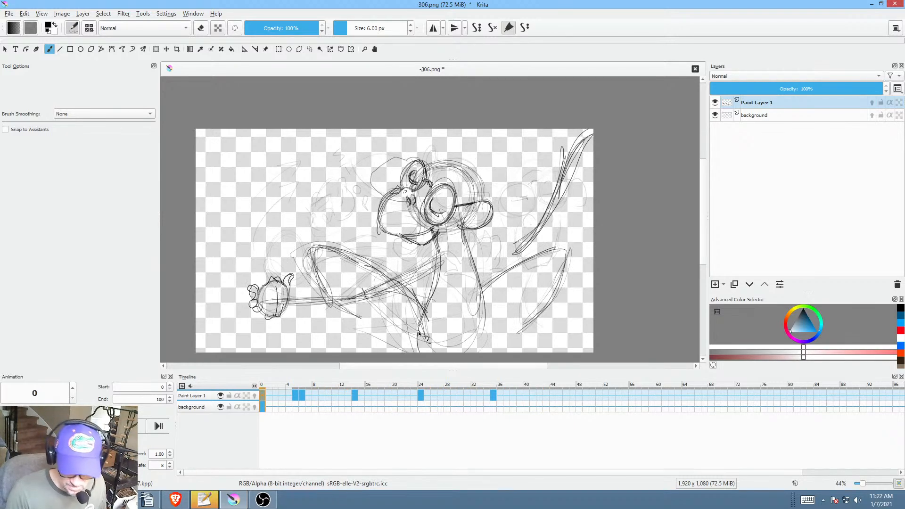
Step: Preview the later drawings, move the frame 24 keyframe to frame 26 and bring the last keyframe to frame 27
click(420, 397)
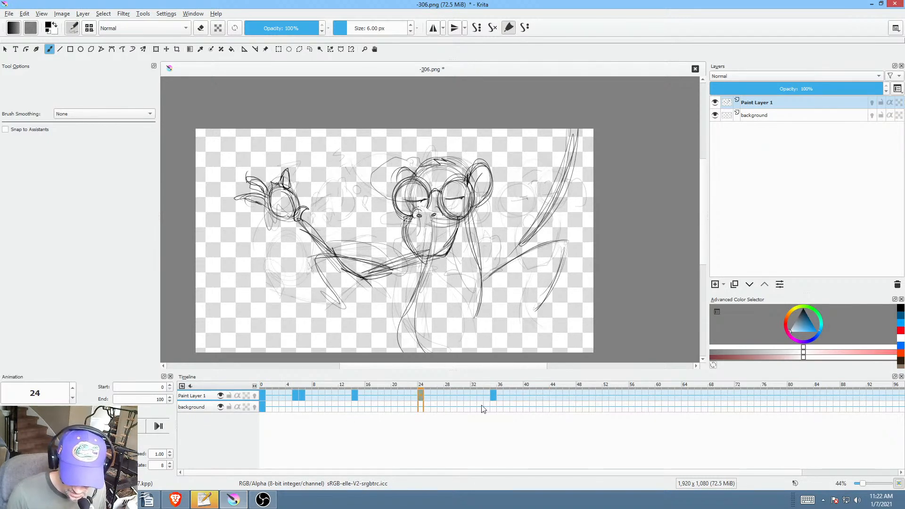
key(space)
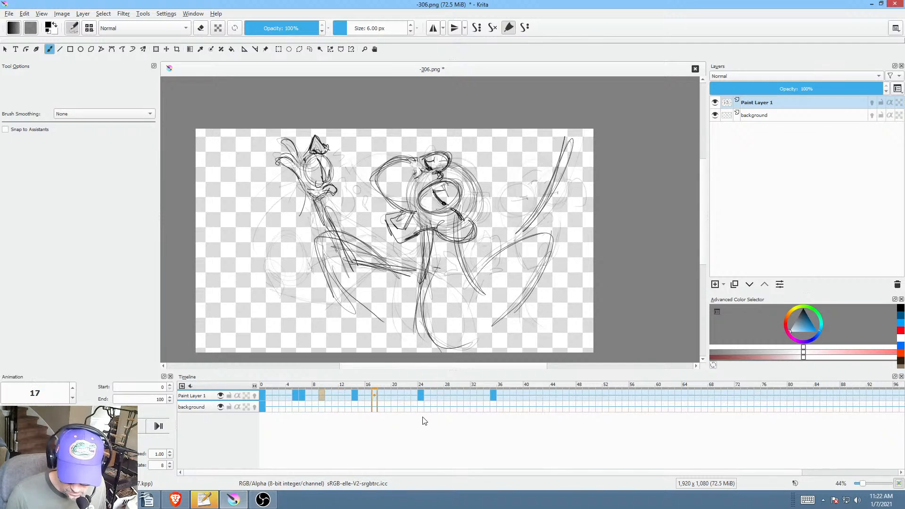
click(419, 398)
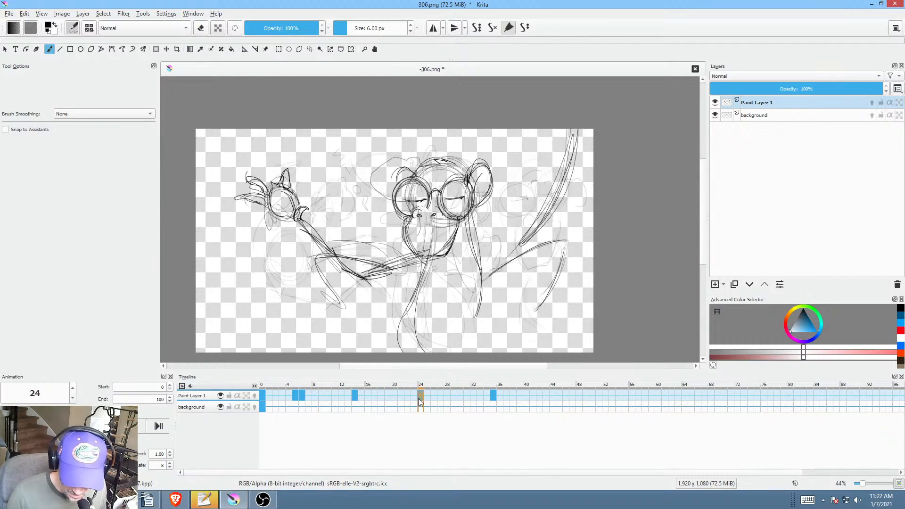
drag(435, 397, 435, 397)
drag(494, 396, 446, 406)
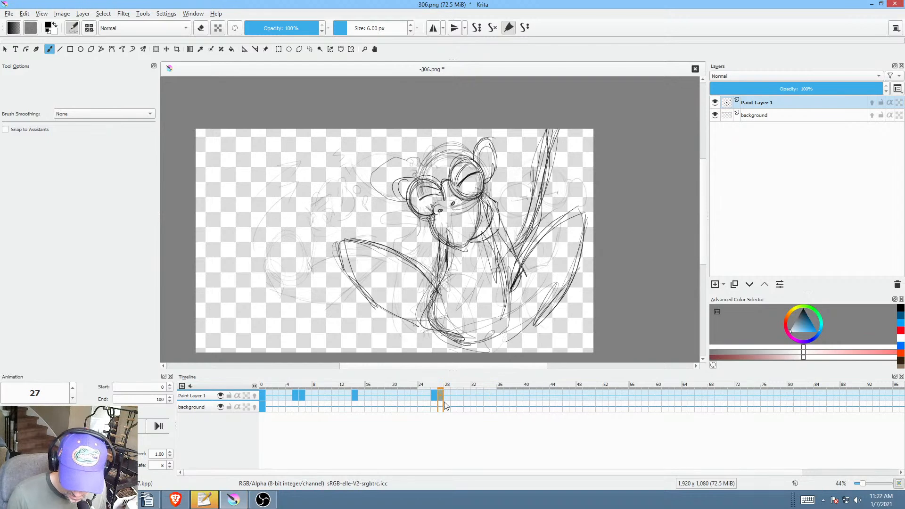
Step: Play the animation from frame 17 to check the late keyframe timing, and return to frame 0
click(376, 409)
key(space)
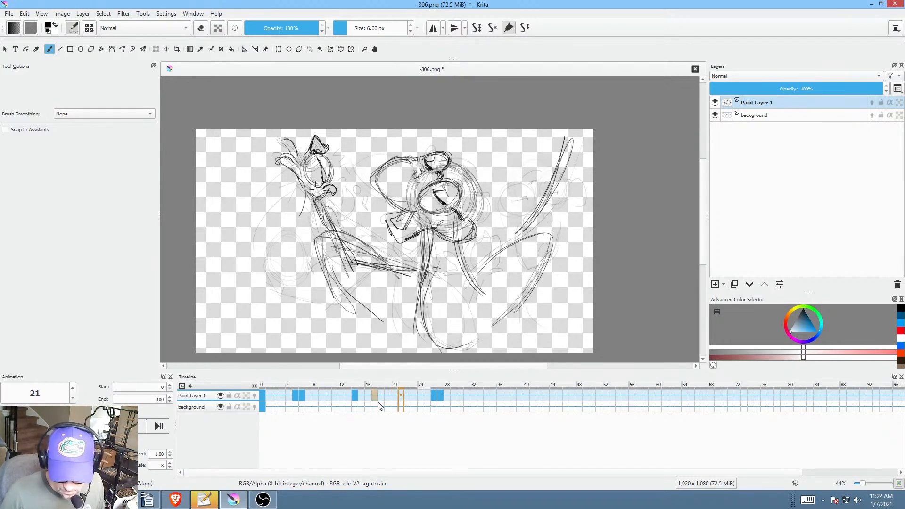
key(space)
key(space)
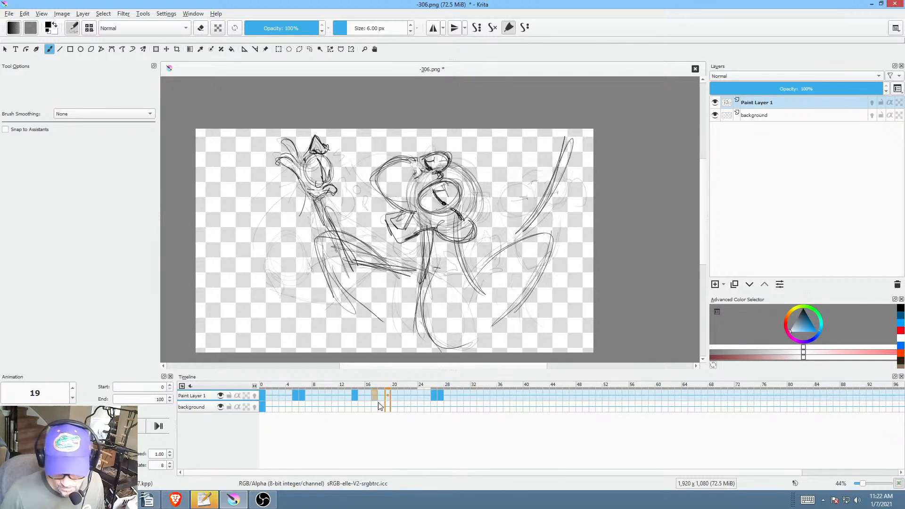
key(space)
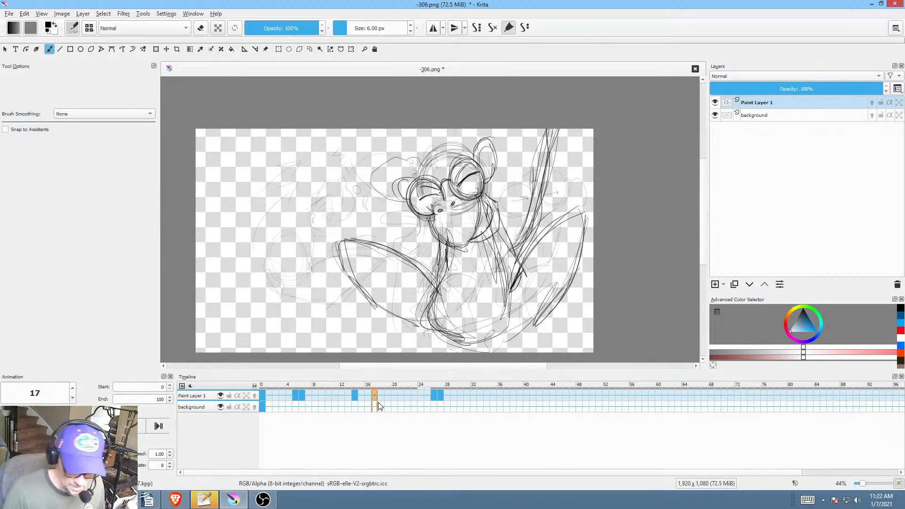
click(265, 390)
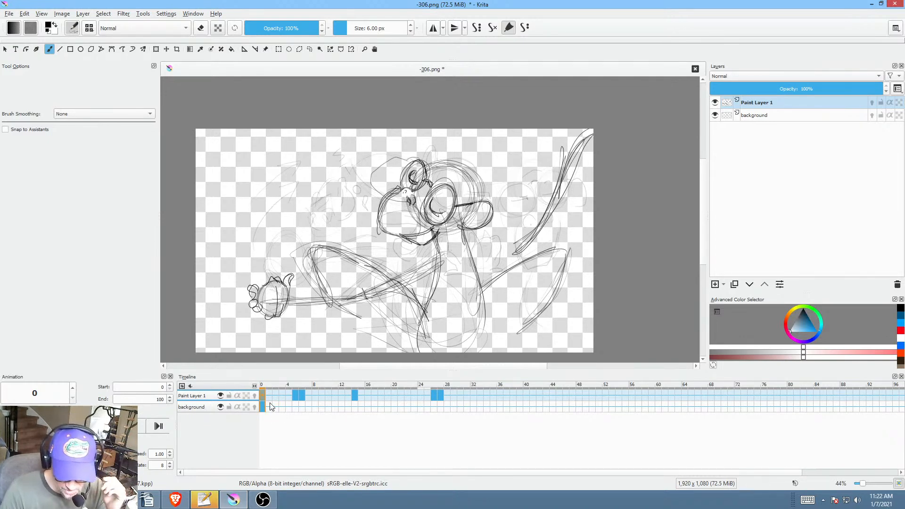
Step: Scrub through the early drawings, shift the frame 14 keyframe and those after it to start at frame 17, and replay the animation
drag(277, 385, 306, 387)
click(368, 397)
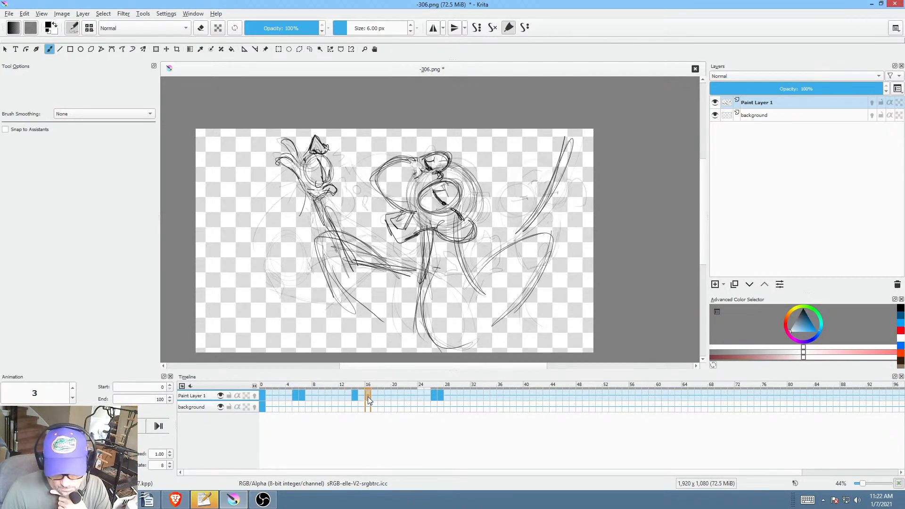
click(263, 398)
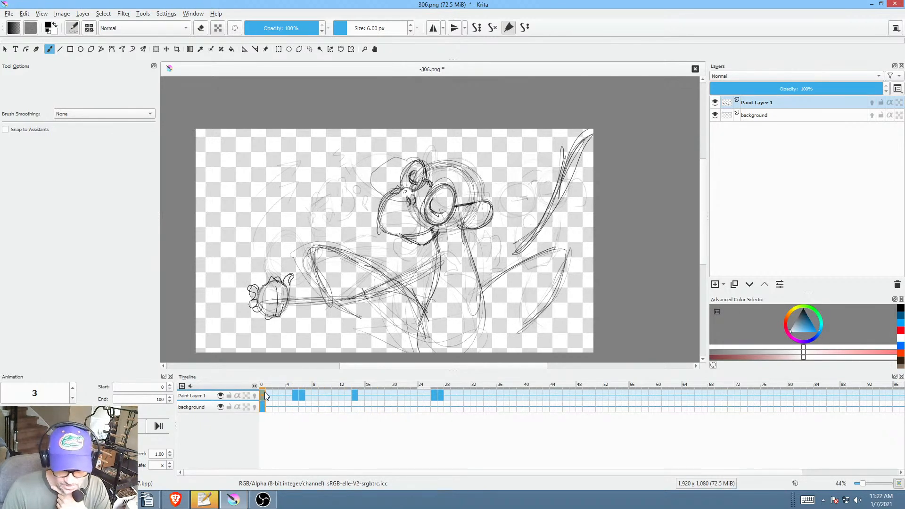
click(313, 403)
click(275, 400)
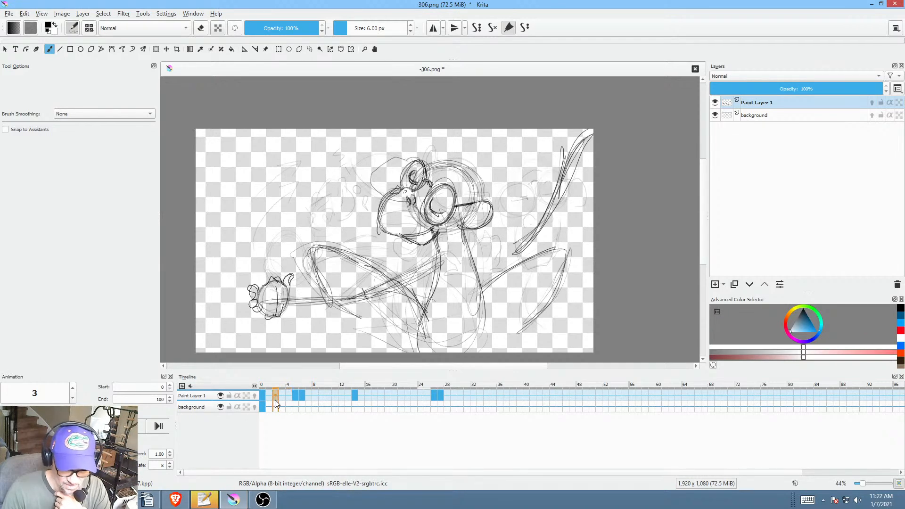
click(304, 400)
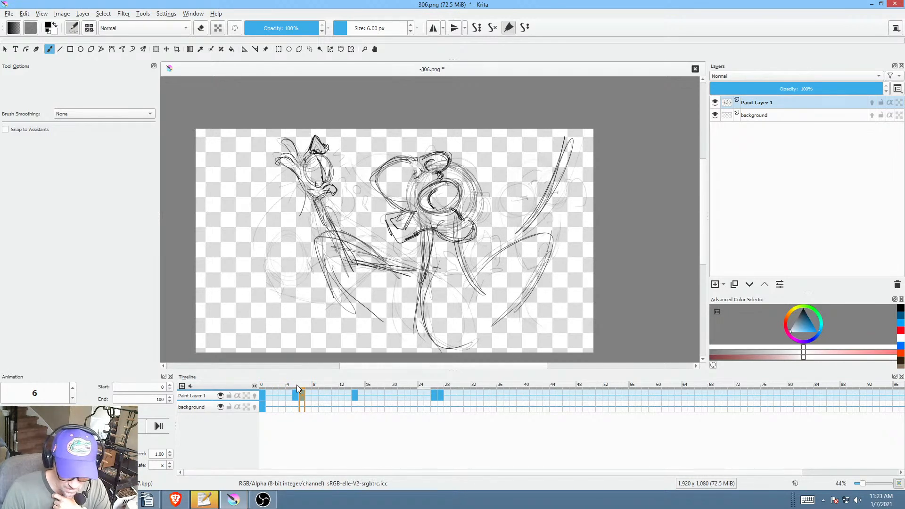
mouse_move(297, 385)
mouse_down()
mouse_move(280, 387)
mouse_move(304, 387)
mouse_up()
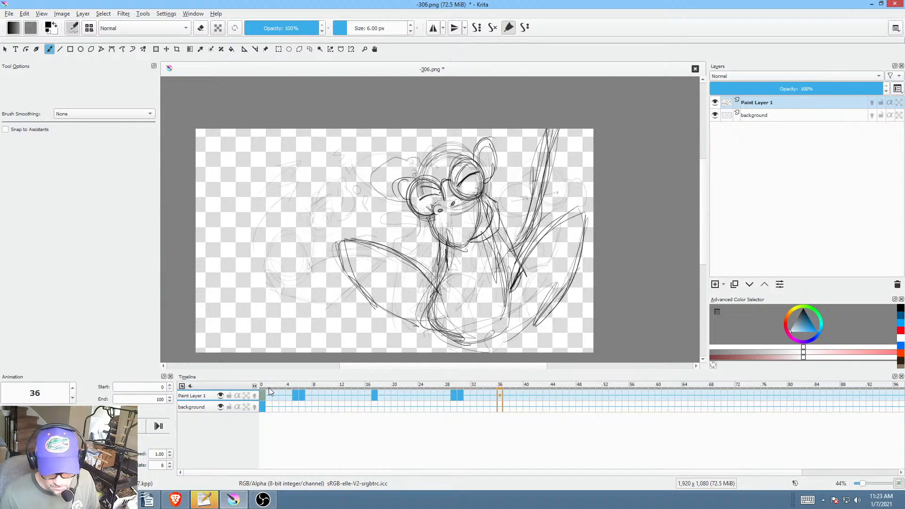
key(space)
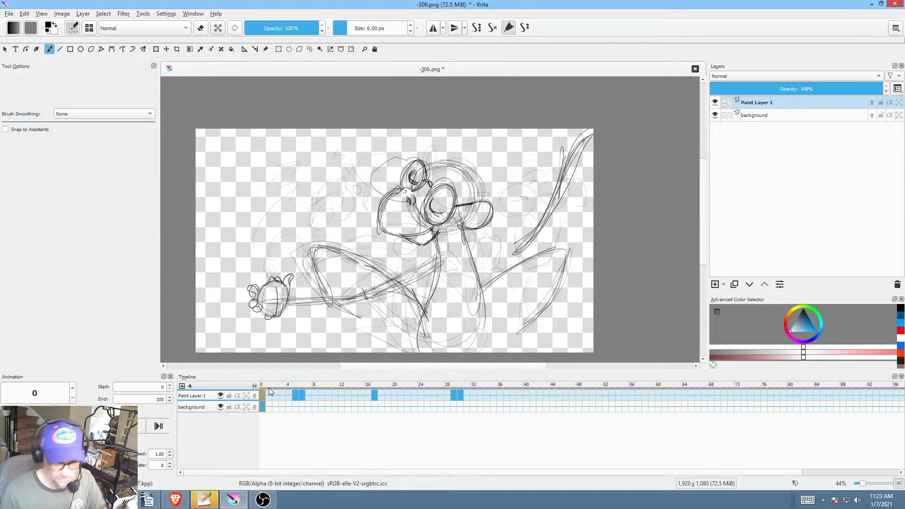
Step: Save the document as a PNG image, keeping the alpha channel and also saving it as a Krita file
click(9, 13)
click(22, 57)
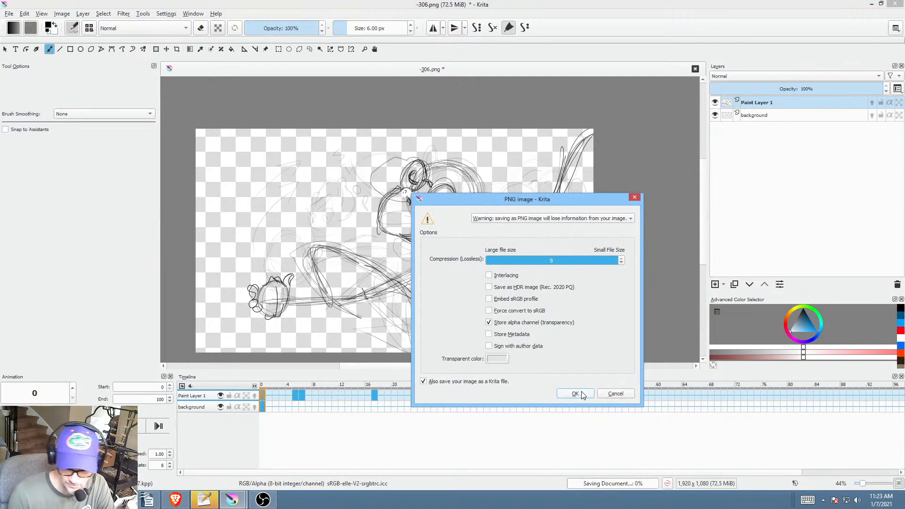
click(576, 395)
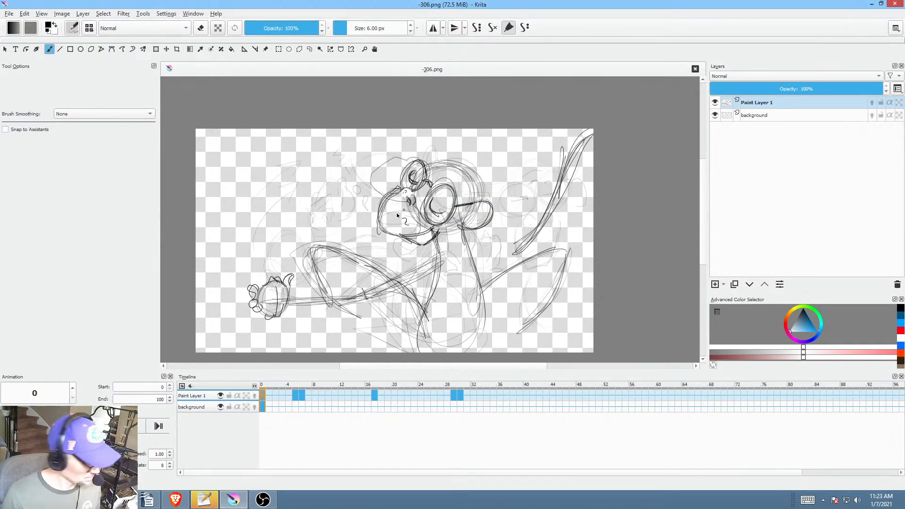
key(ctrl)
key(ctrl+r)
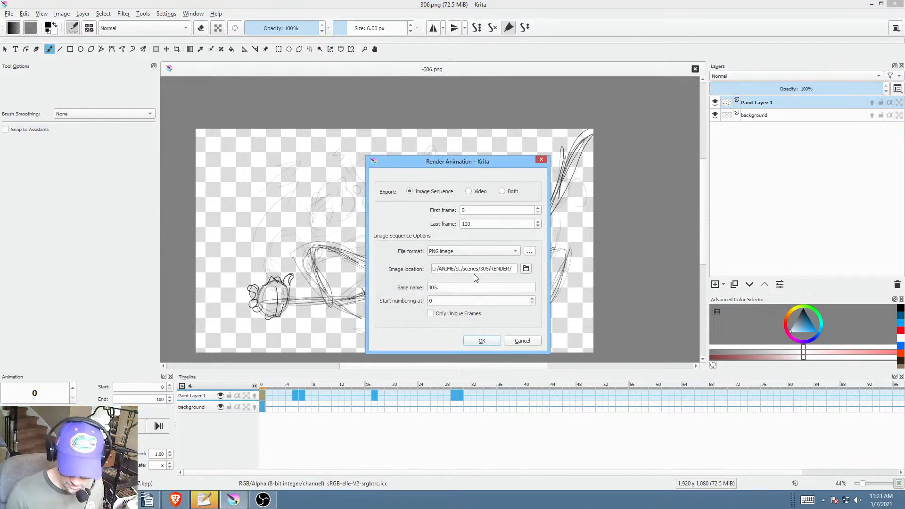
click(477, 339)
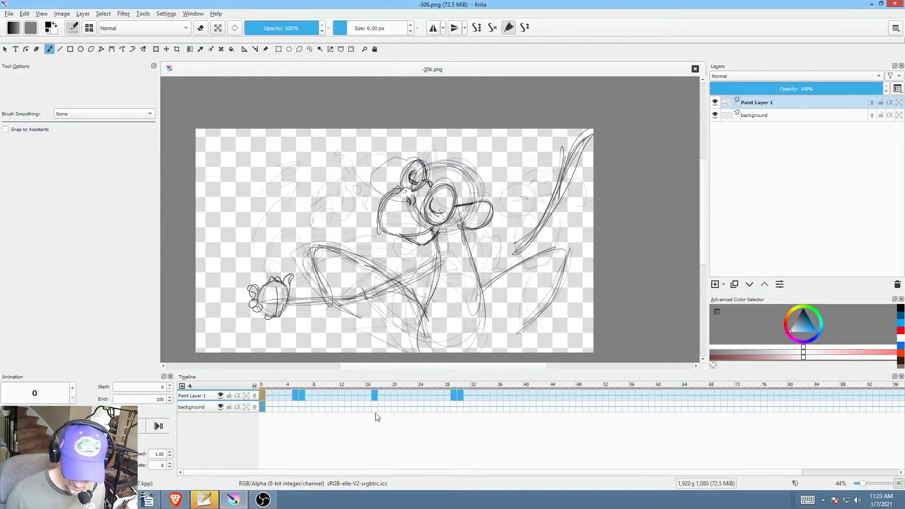
Step: Set the animation's end frame to 40 and open the Render Animation settings for an image sequence of frames 0 to 40
click(525, 395)
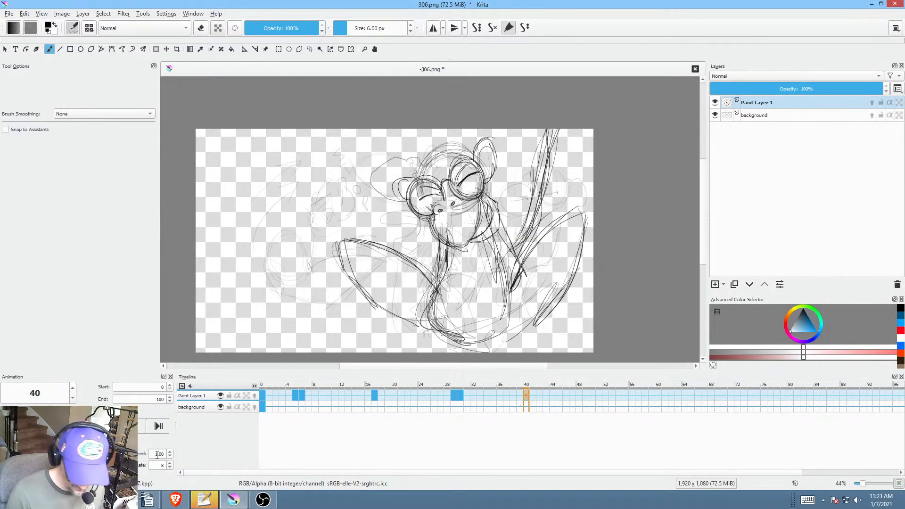
drag(154, 400, 169, 400)
text(40)
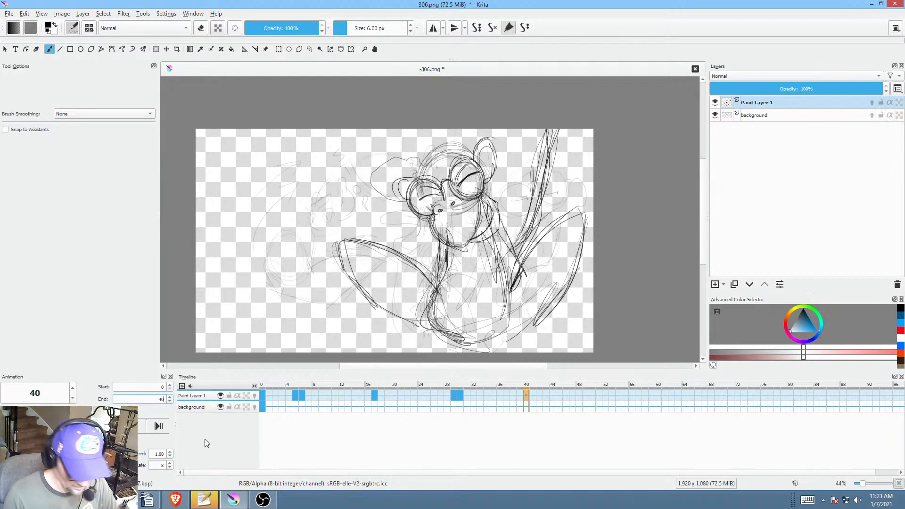
key(ctrl+shift+r)
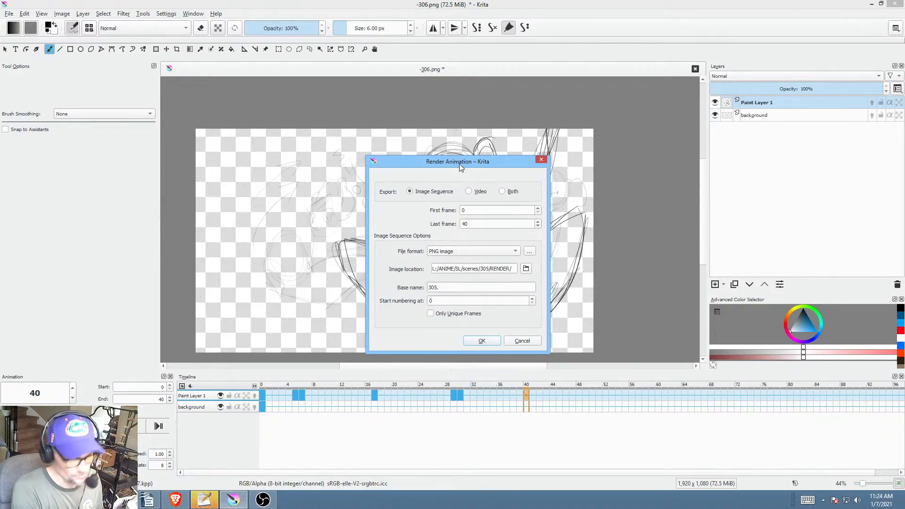
drag(460, 164, 430, 97)
key(Escape)
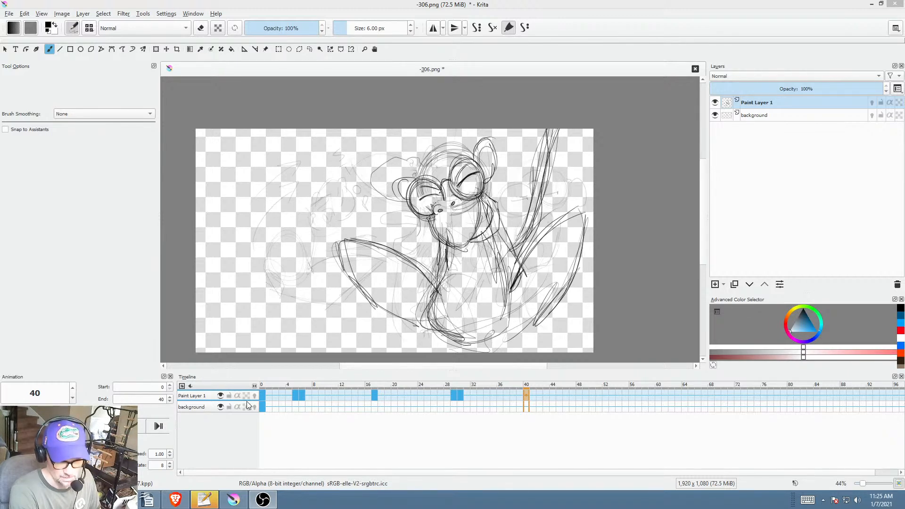
Step: Play from frame 0, shift the Paint Layer 1 keyframe at frame 5 and those after it to start at frame 3, and replay
click(261, 393)
key(space)
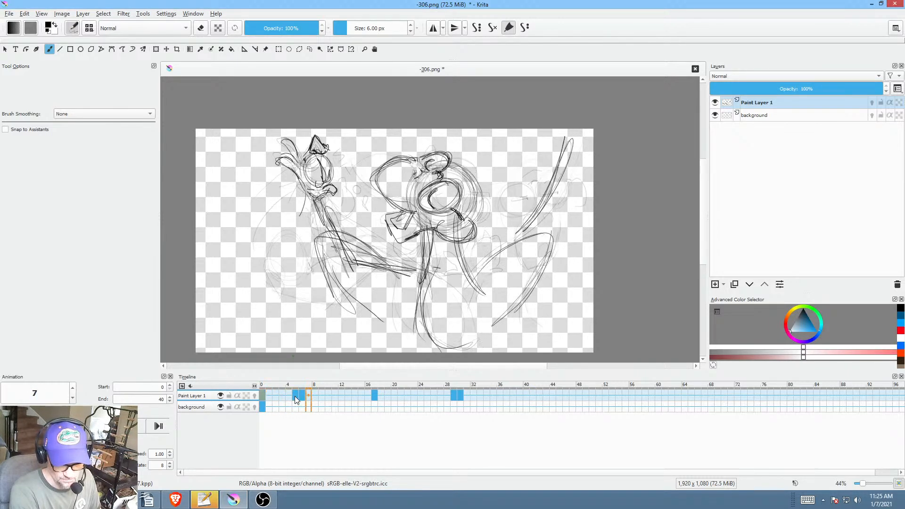
key(space)
mouse_move(295, 394)
mouse_down()
mouse_move(288, 409)
mouse_move(282, 393)
mouse_up()
click(265, 394)
key(space)
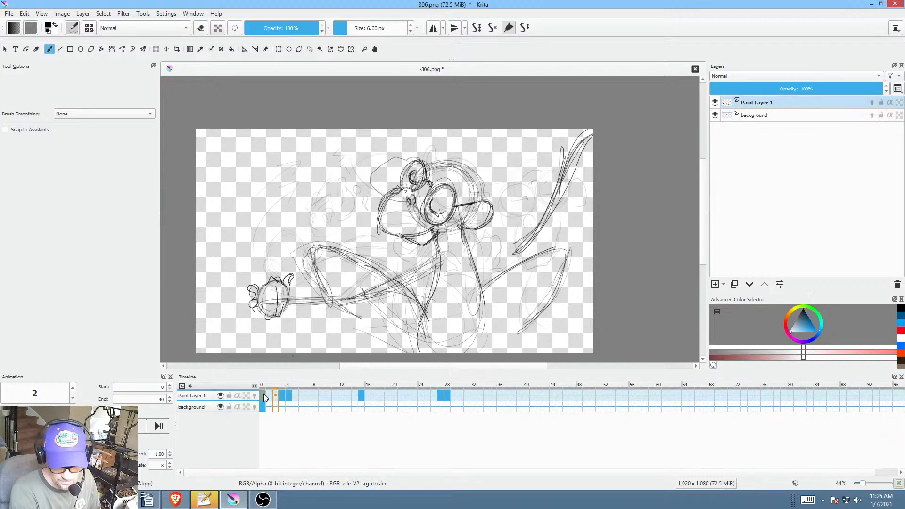
Step: Move the frame 3 keyframe and all following ones one frame earlier to start at frame 2, and play the animation from frame 0
key(space)
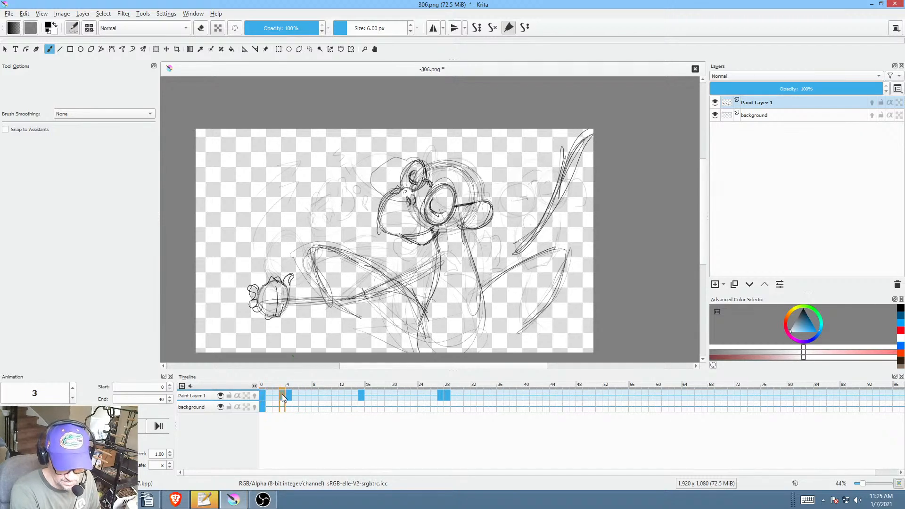
drag(282, 394, 274, 398)
key(space)
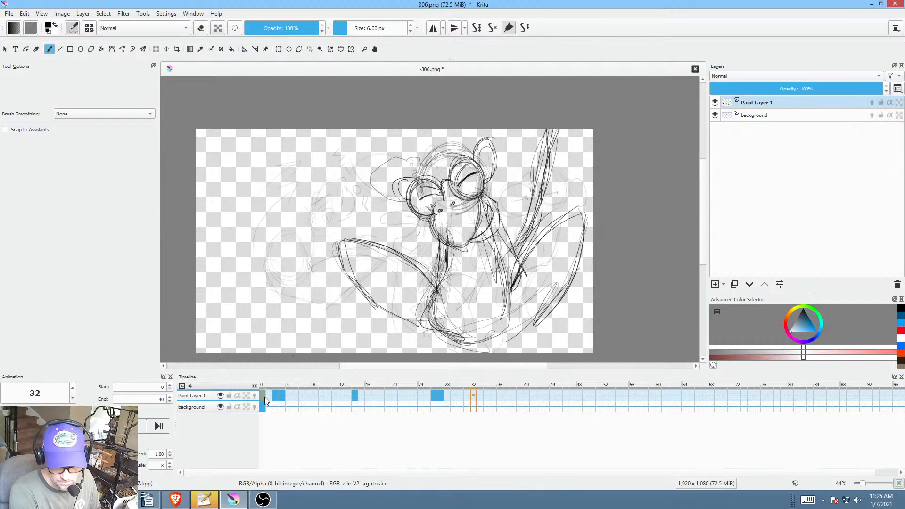
Step: Render frames 0 to 40 as a PNG image sequence with base name 306. into scenes/306/RENDER, replacing the old frames
key(ctrl+shift+r)
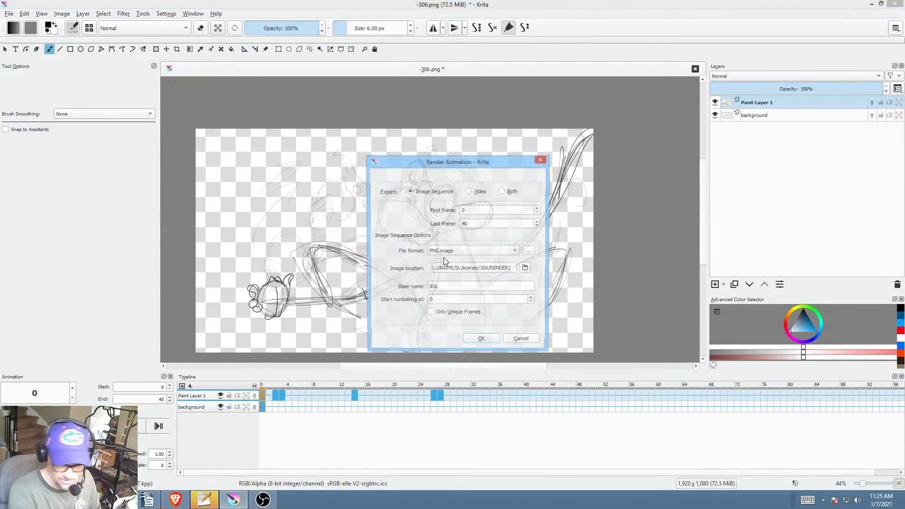
click(486, 341)
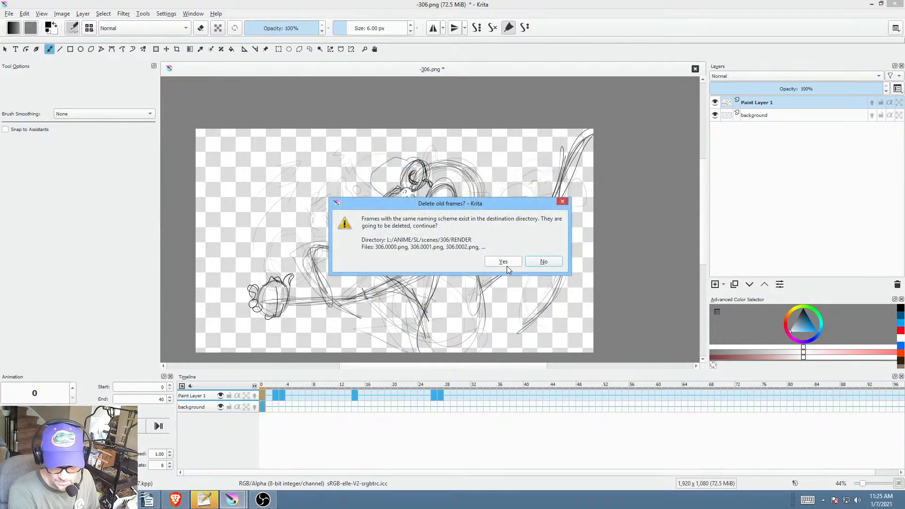
click(503, 261)
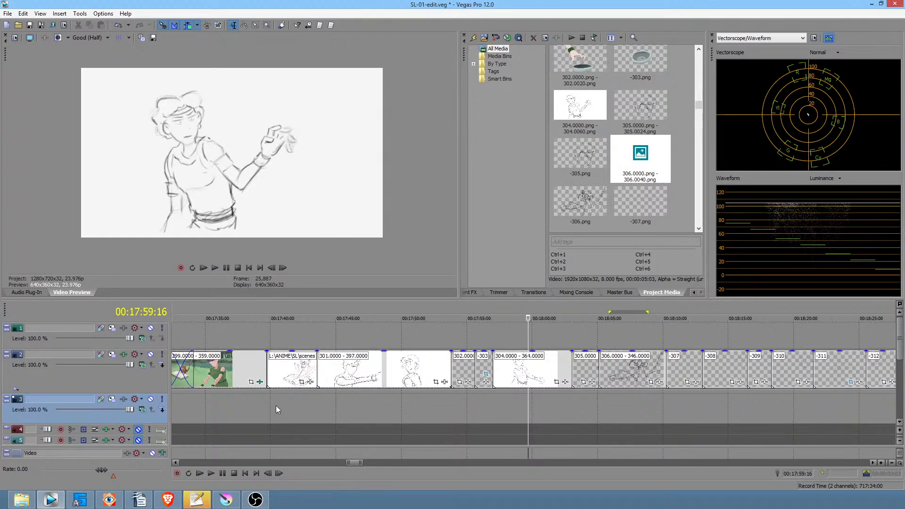
Step: In Vegas Pro, play the edit from just before the scene 300 clips through scene 306 to review the rendered sequence in context
click(273, 405)
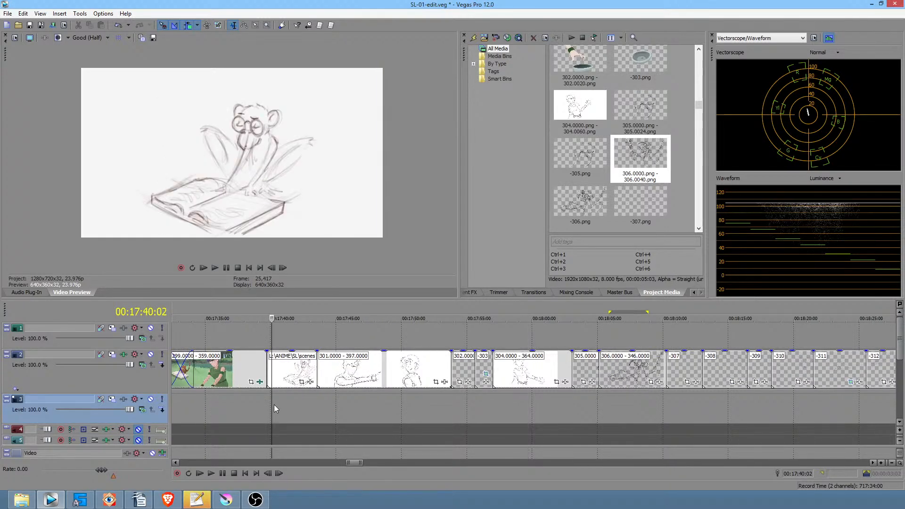
click(263, 403)
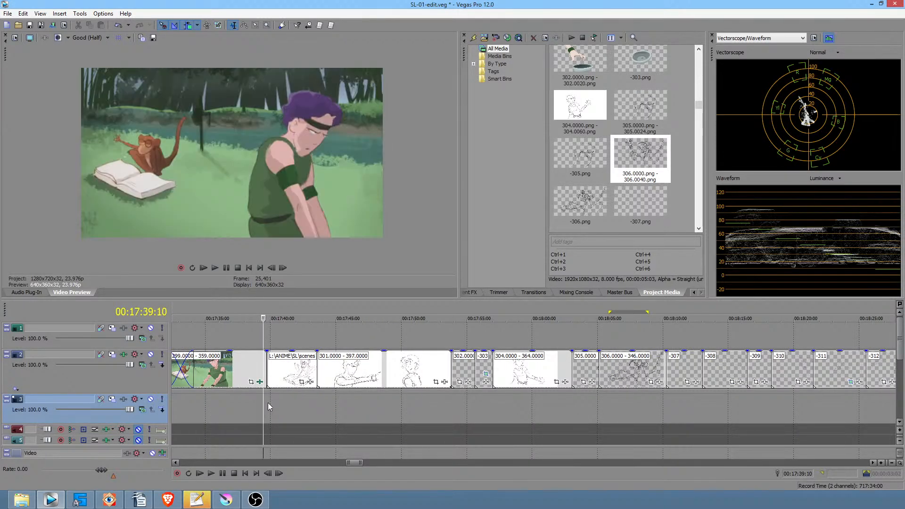
key(space)
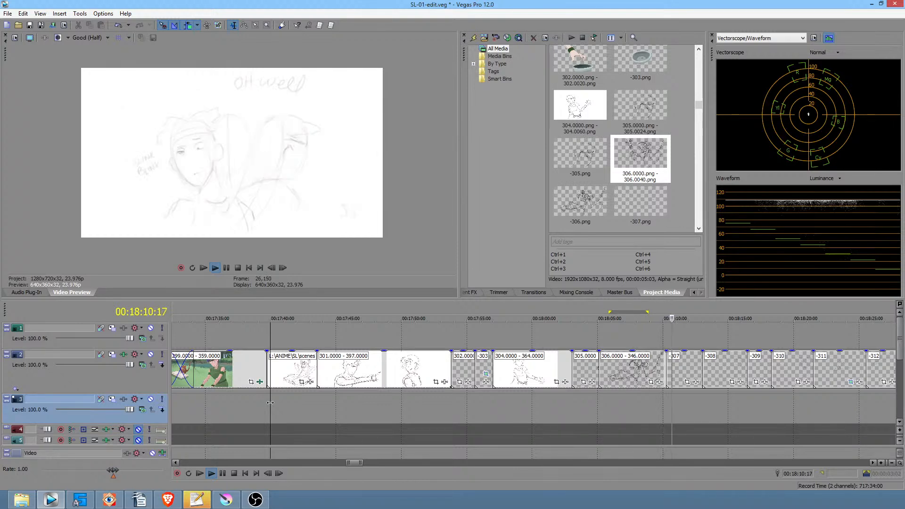
key(space)
click(635, 411)
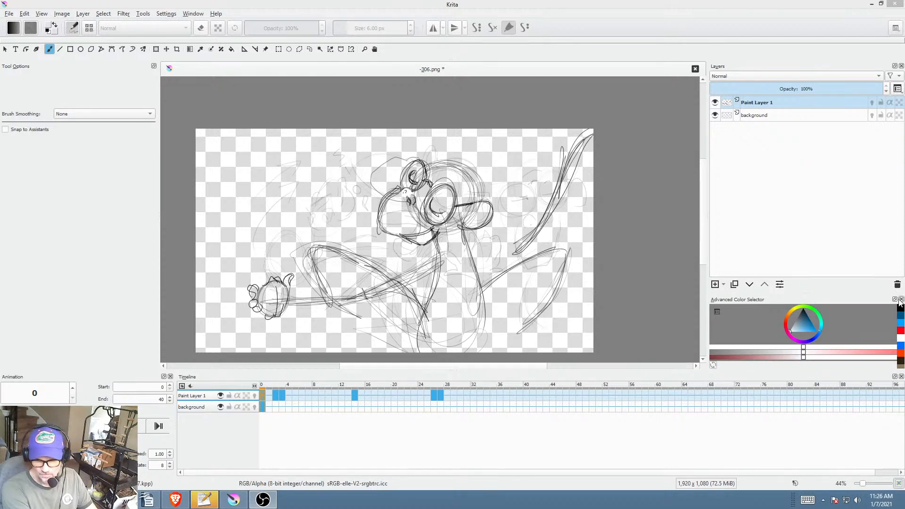
Step: Return to Krita and hide and delete the background layer
click(715, 115)
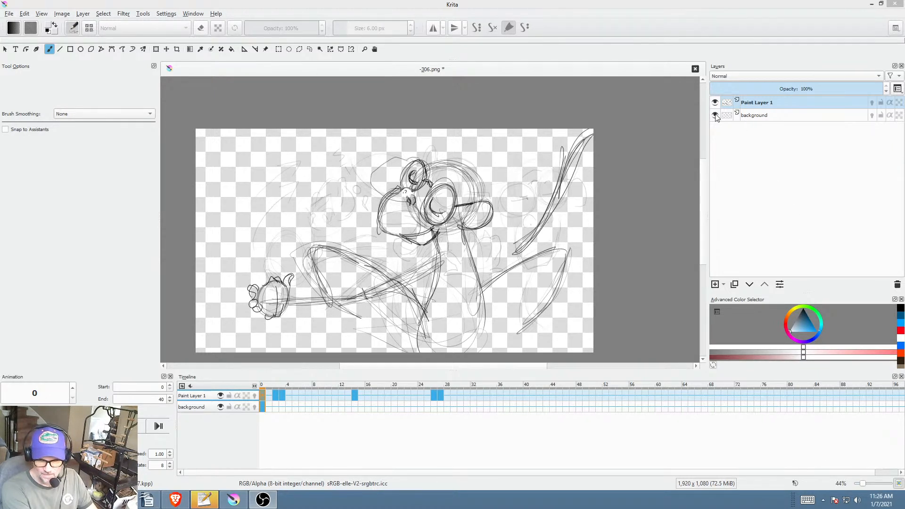
click(757, 114)
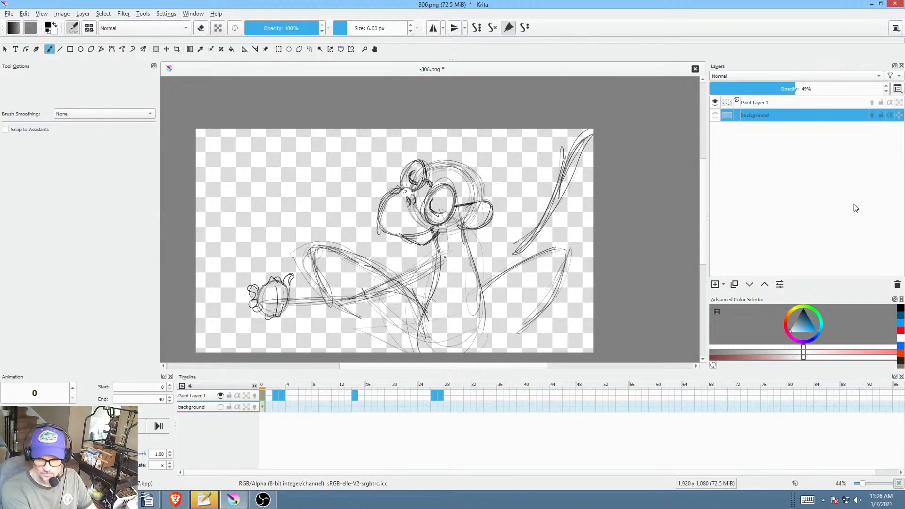
click(897, 284)
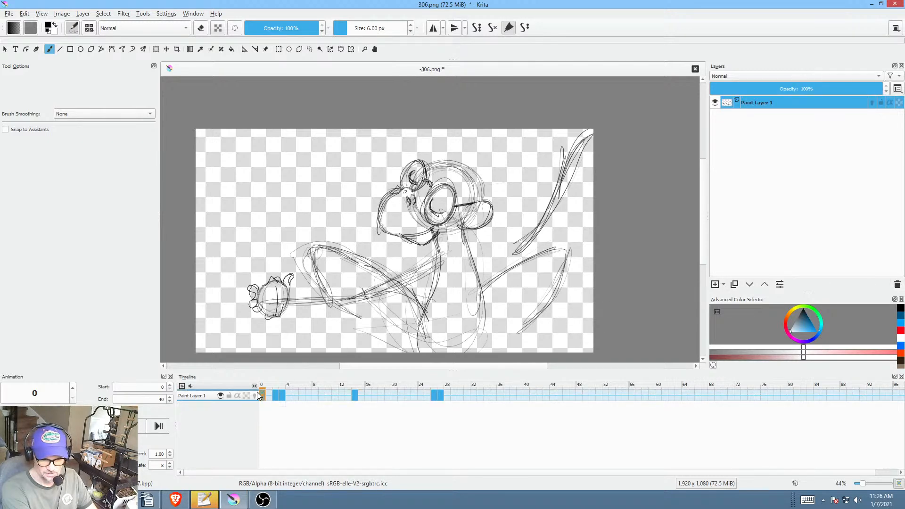
Step: Preview the opening drawings from frame 0 and move the Paint Layer 1 keyframe at frame 3 to frame 4
click(264, 393)
key(space)
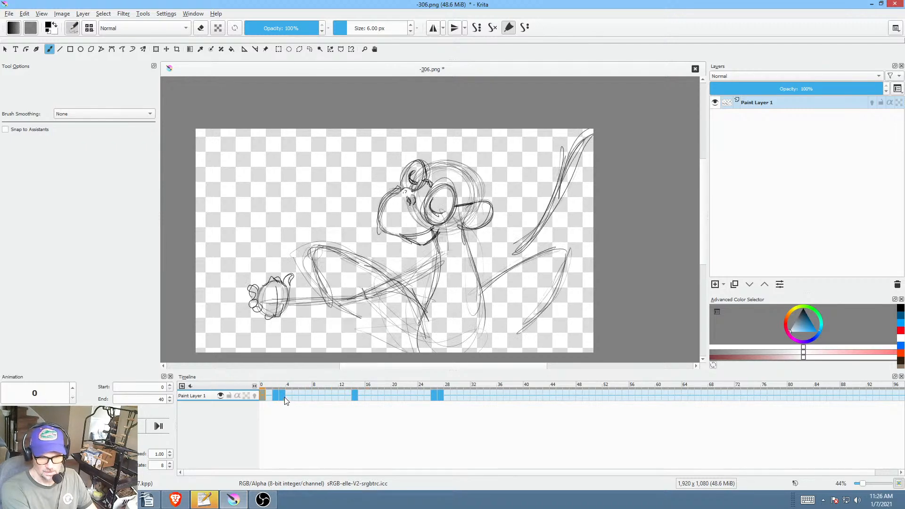
click(284, 397)
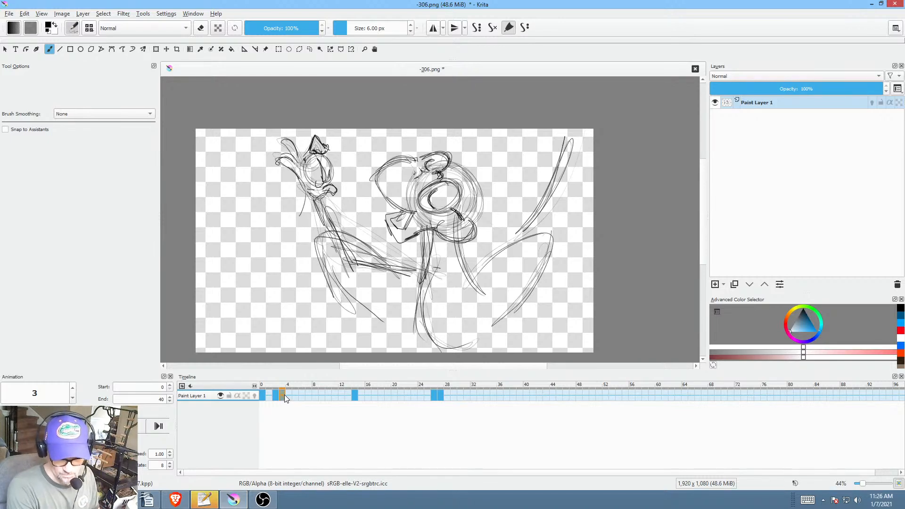
click(263, 396)
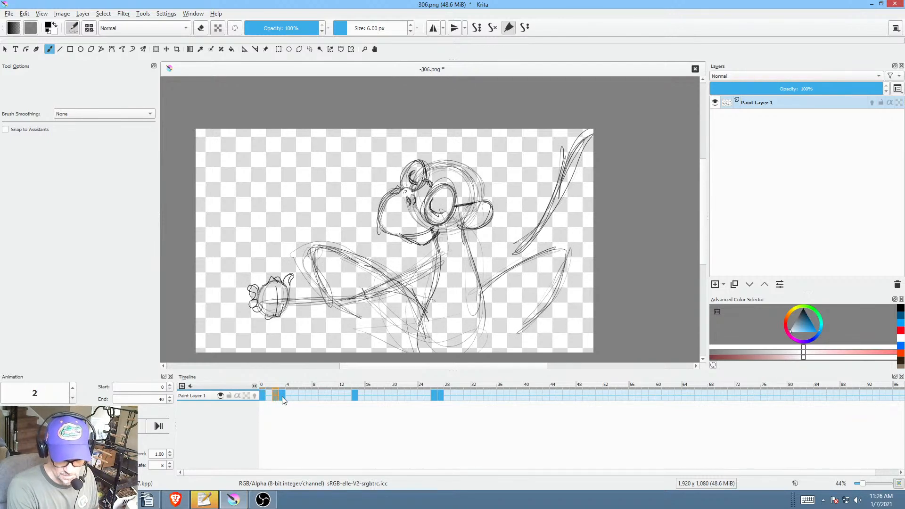
drag(283, 397, 289, 396)
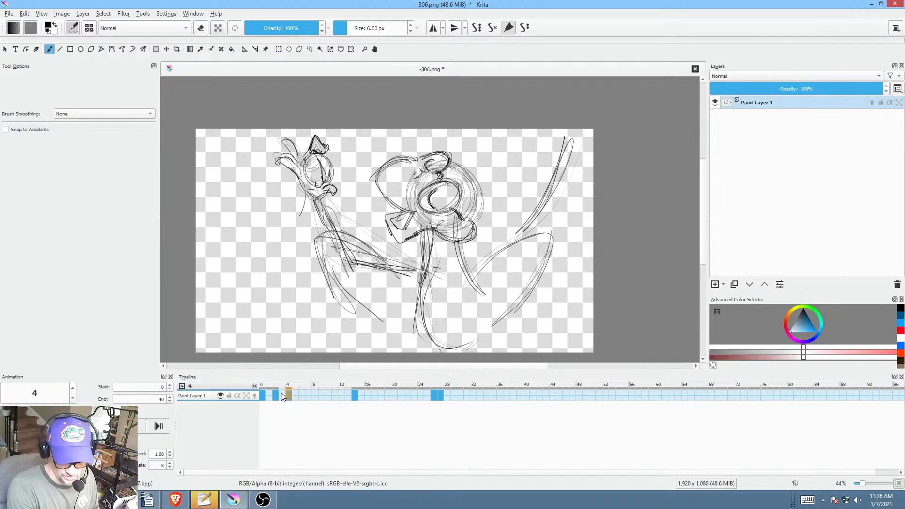
Step: On frame 3 of Paint Layer 1, outline-select the head, rotate it slightly clockwise and compare it with the neighbouring frames
click(281, 396)
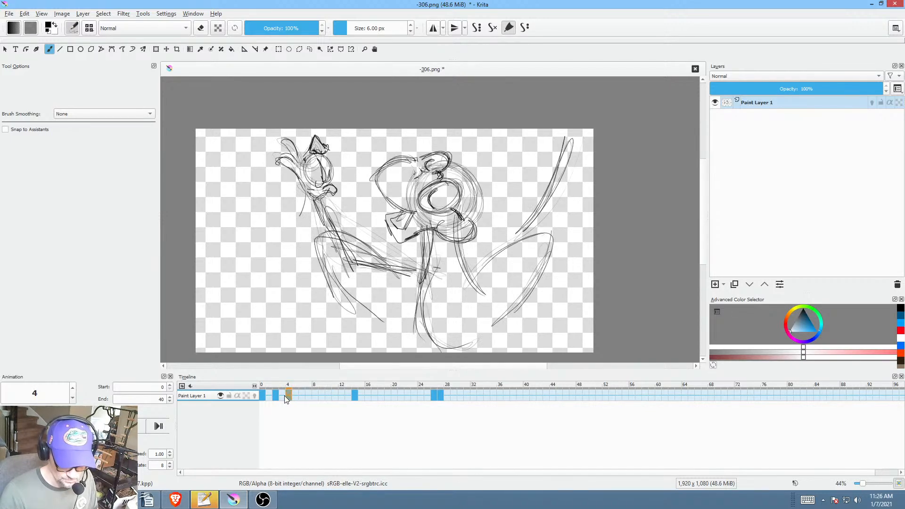
click(282, 395)
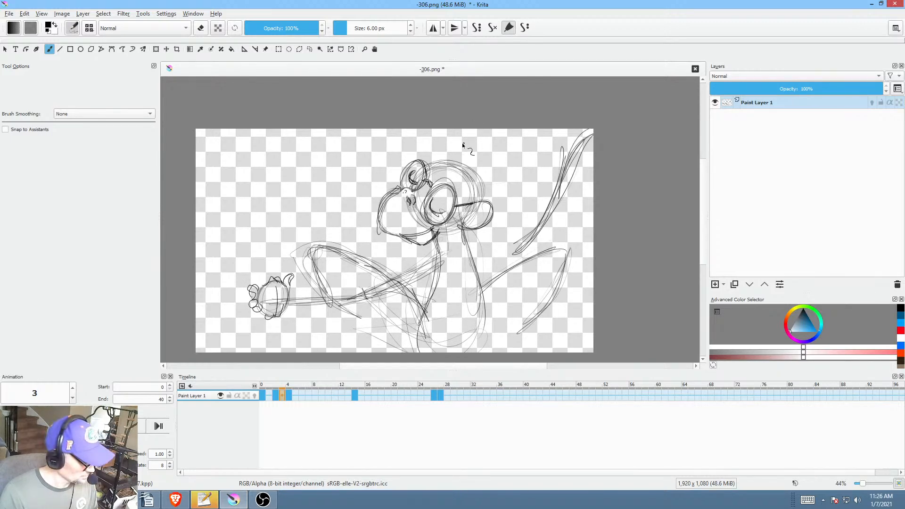
key(l)
drag(469, 140, 461, 138)
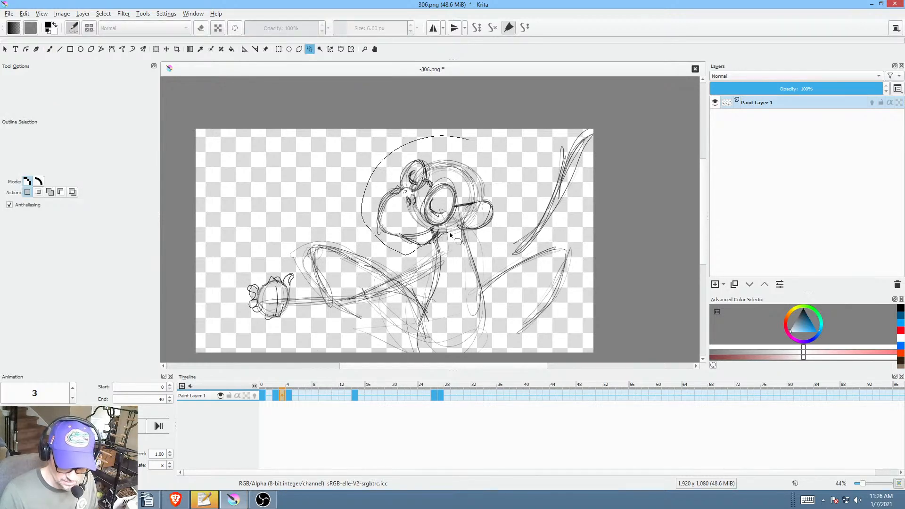
mouse_move(450, 234)
mouse_down()
mouse_move(497, 229)
mouse_move(524, 184)
mouse_move(524, 195)
mouse_move(474, 203)
mouse_up()
key(ctrl+t)
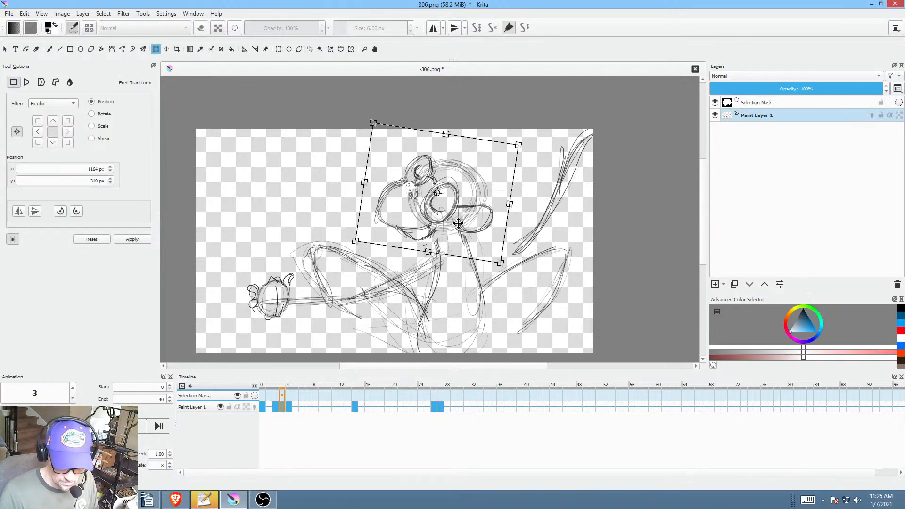
key(Escape)
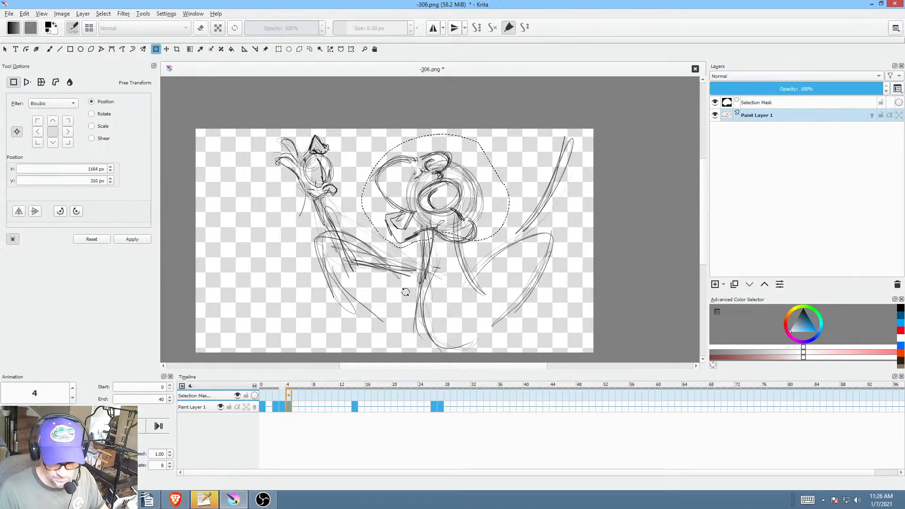
key(Right)
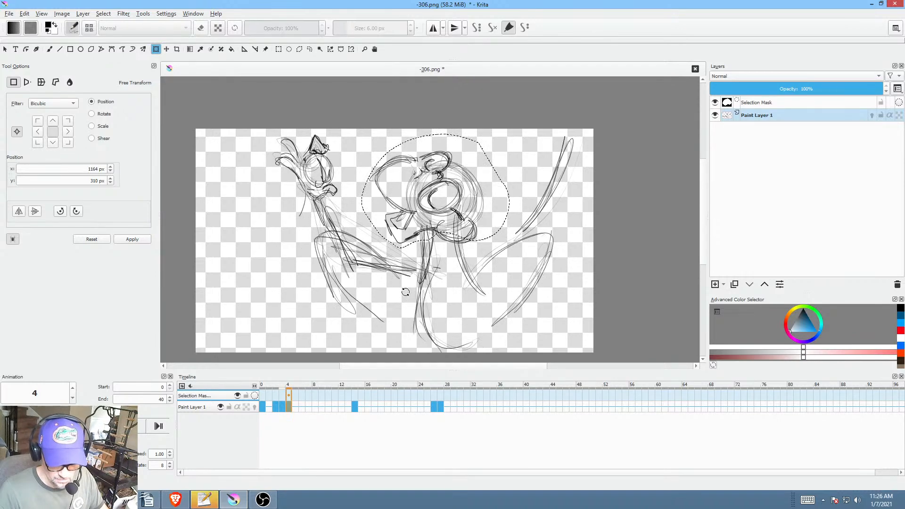
key(Left)
key(Left)
key(Right)
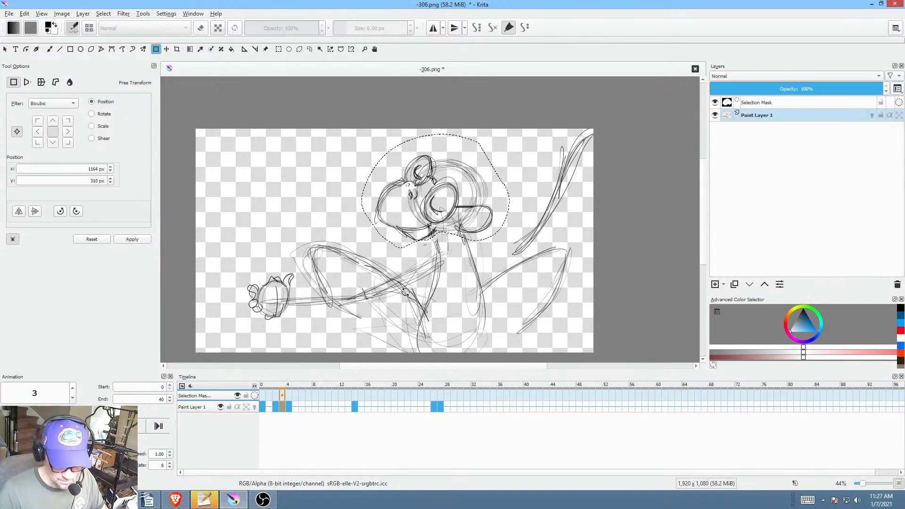
Step: Select the outstretched arm and hand on frame 3, rotate them clockwise about the shoulder to raise the arm, and check the adjacent frames
key(ctrl+r)
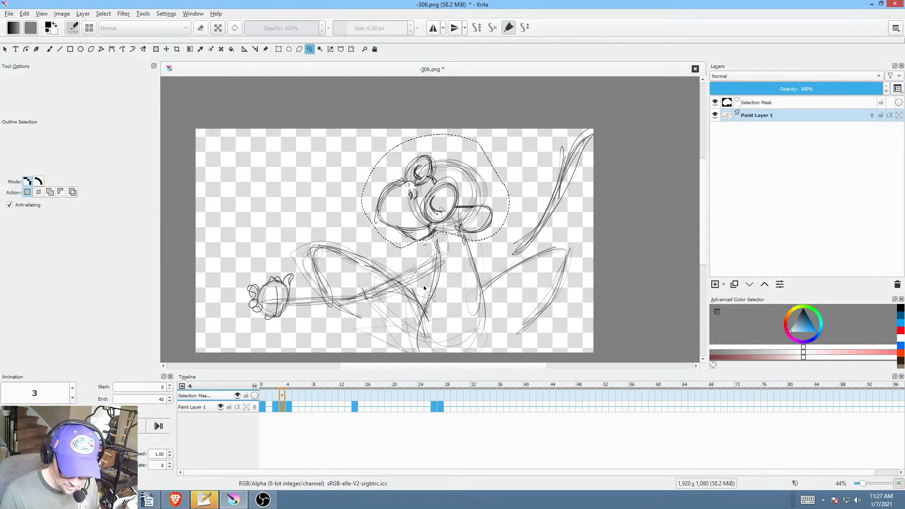
mouse_move(440, 253)
mouse_down()
mouse_move(339, 290)
mouse_move(293, 277)
mouse_move(277, 327)
mouse_move(360, 304)
mouse_move(442, 255)
mouse_up()
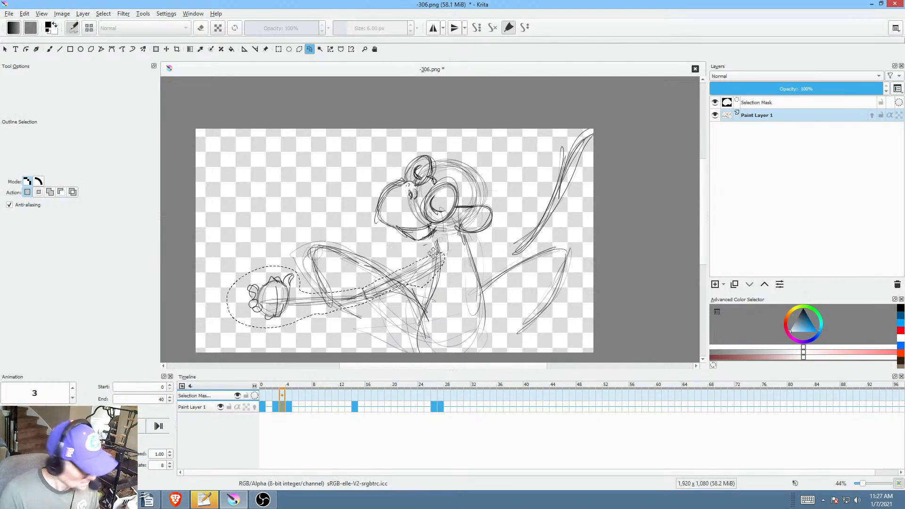
key(ctrl+t)
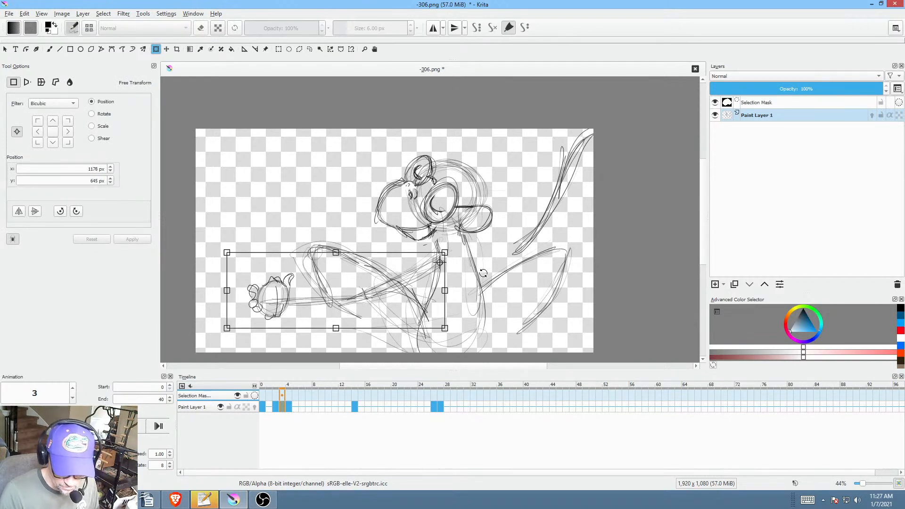
drag(483, 274, 477, 285)
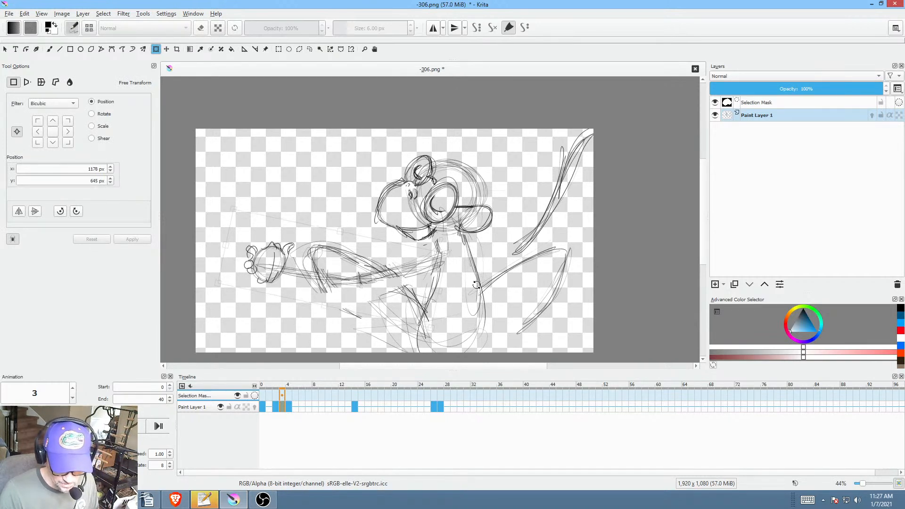
click(278, 407)
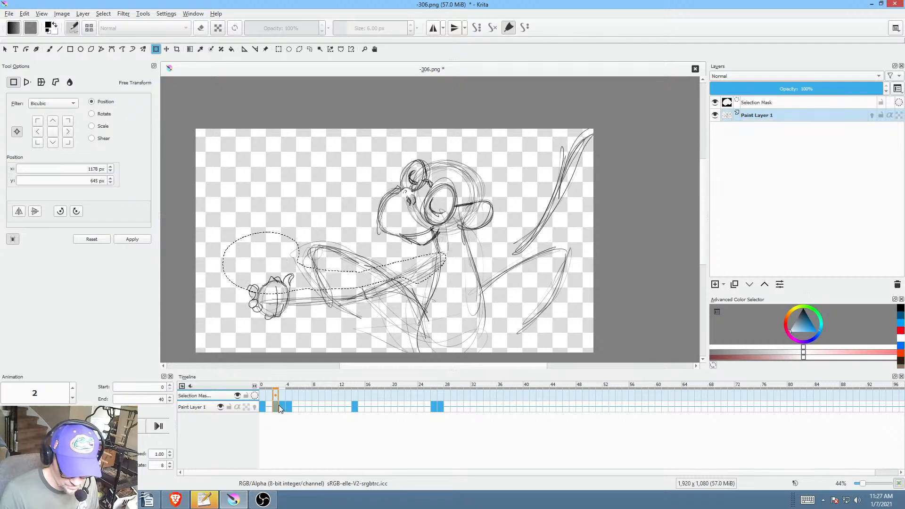
click(284, 407)
click(291, 408)
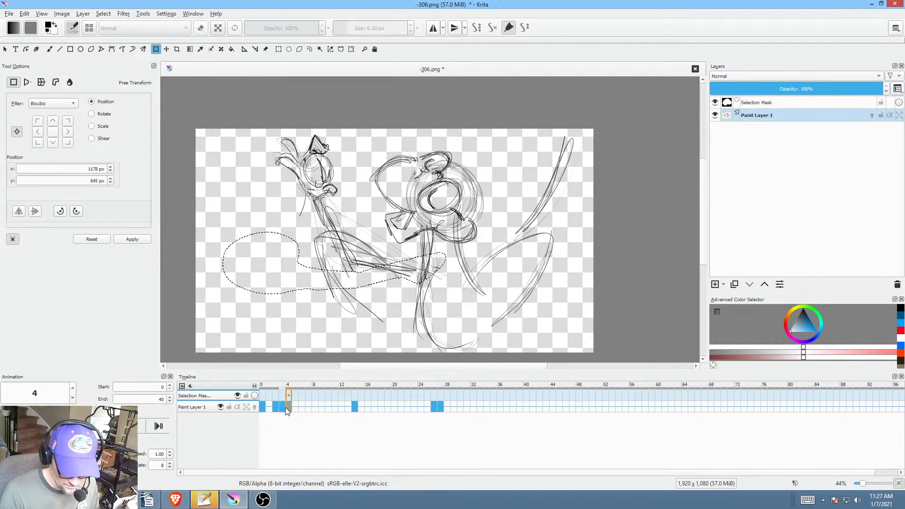
click(283, 407)
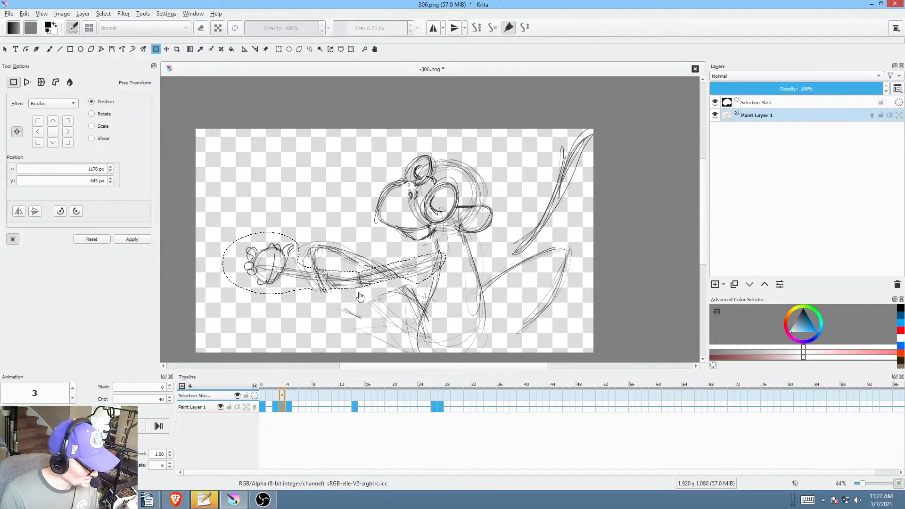
Step: Select the forearm and hand on frame 3 and rotate them slightly clockwise about the elbow
key(ctrl+r)
mouse_move(362, 291)
mouse_down()
mouse_move(345, 269)
mouse_move(301, 267)
mouse_move(295, 249)
mouse_move(268, 233)
mouse_move(229, 289)
mouse_move(365, 288)
mouse_up()
key(ctrl+t)
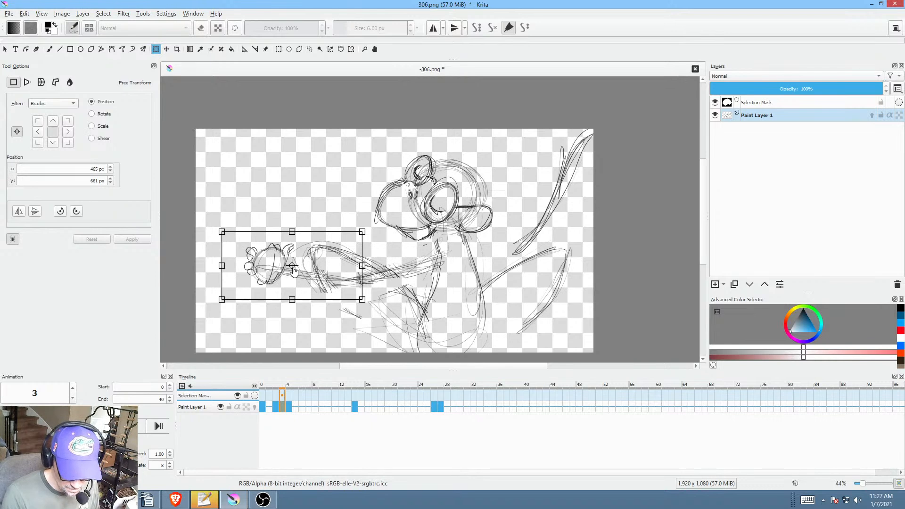
drag(292, 267, 380, 300)
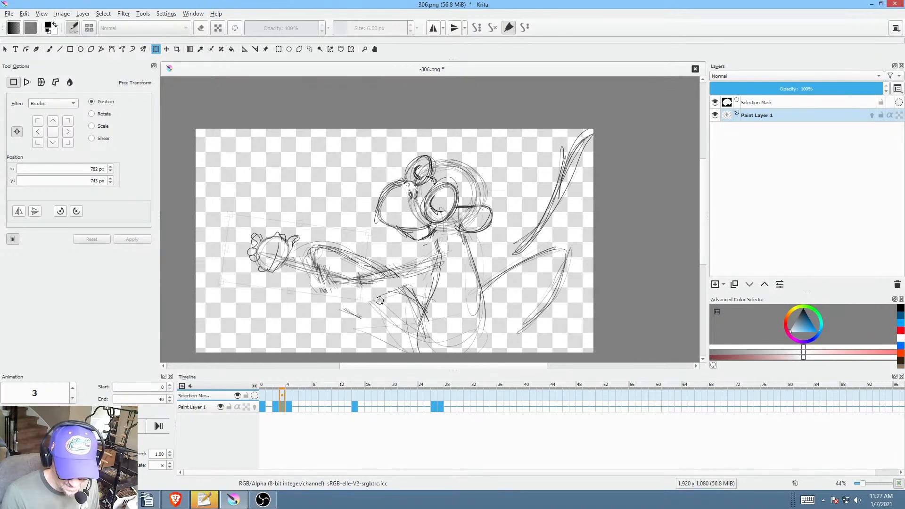
Step: Clear the selection and play the animation from frame 0 to check the new in-between's motion
click(262, 407)
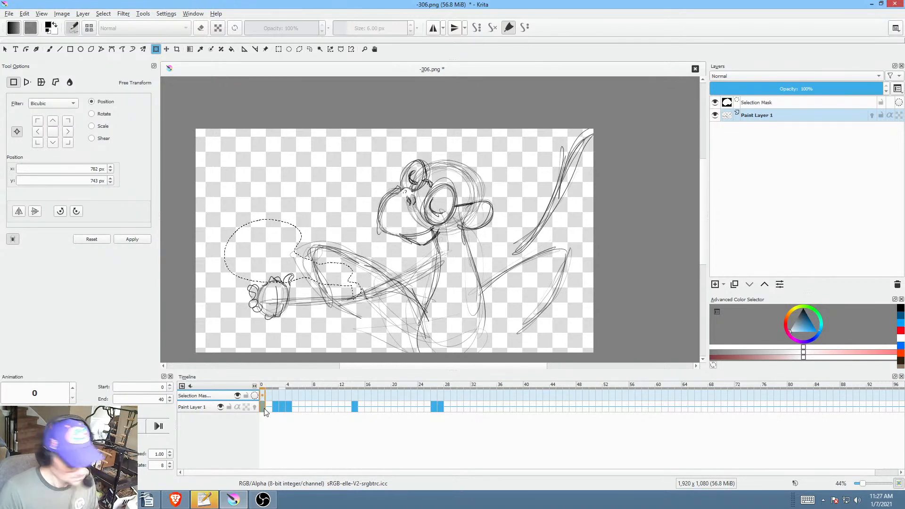
key(ctrl+shift+a)
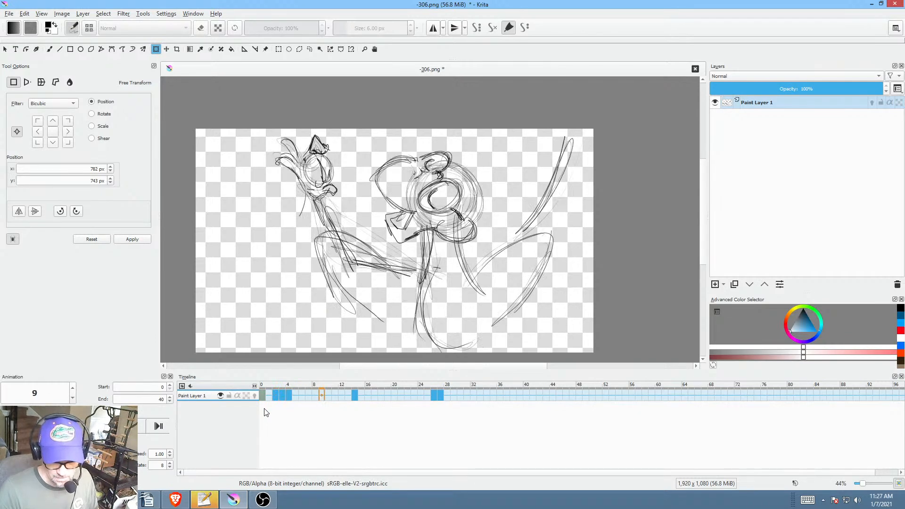
key(space)
key(space)
key(space)
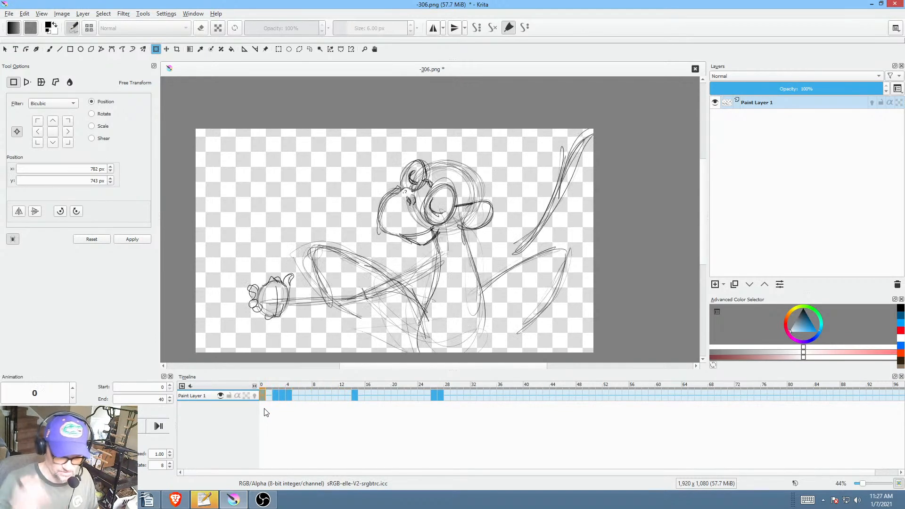
key(space)
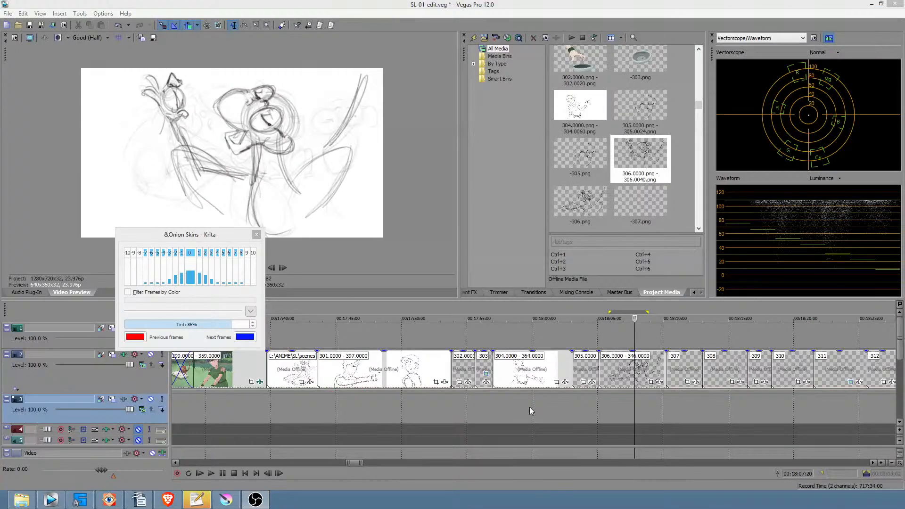
Step: Switch to Vegas Pro and span the timeline from the start of the scene 300 clip through scene 306 to gauge the finished stretch
click(530, 407)
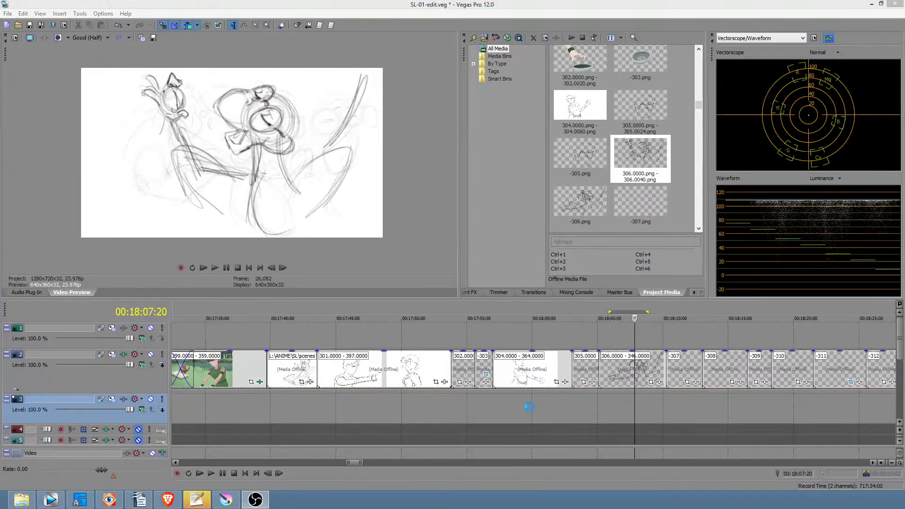
scroll(585, 406, right, 5)
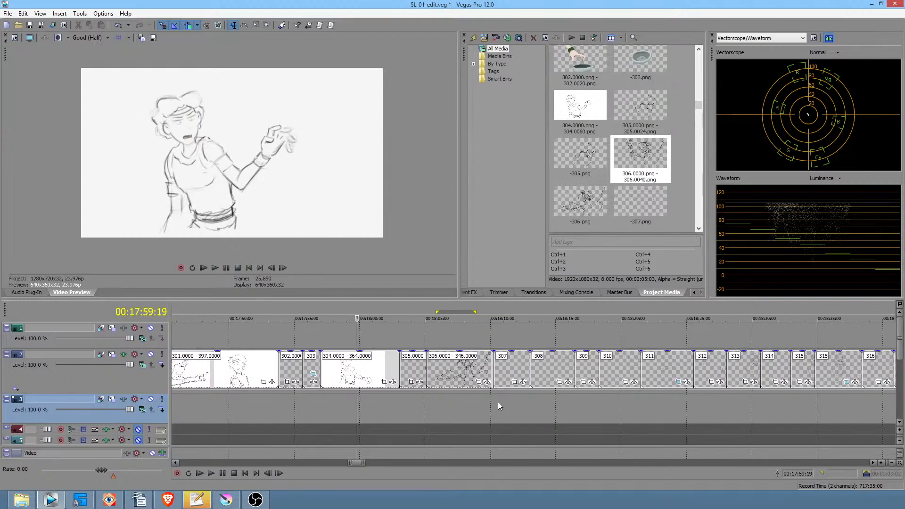
drag(494, 401, 395, 410)
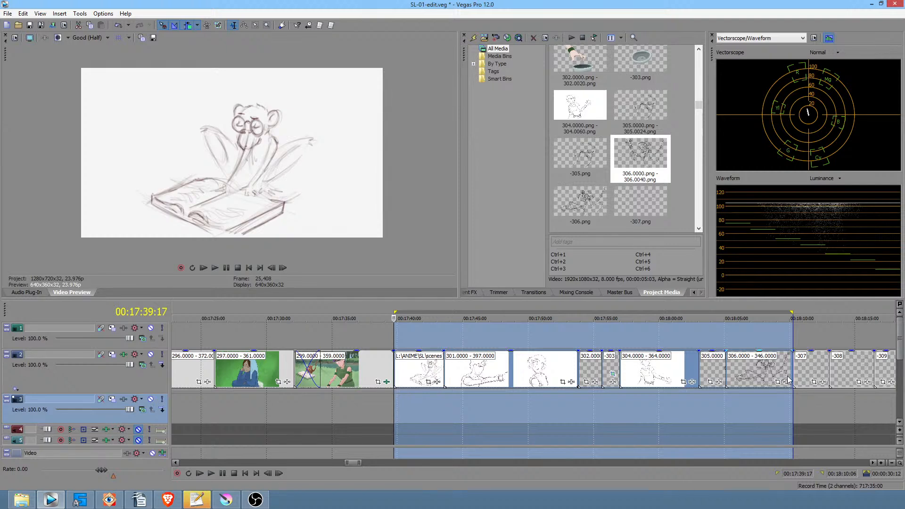
click(365, 402)
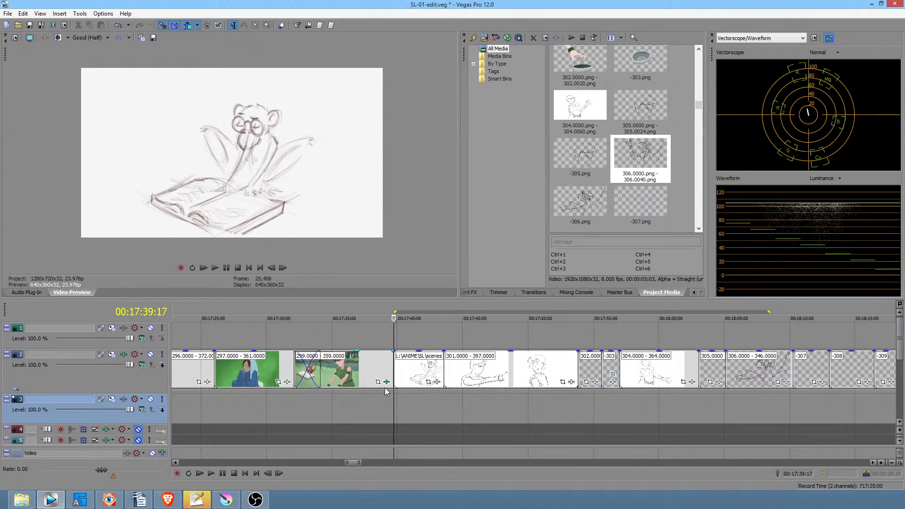
scroll(725, 402, right, 3)
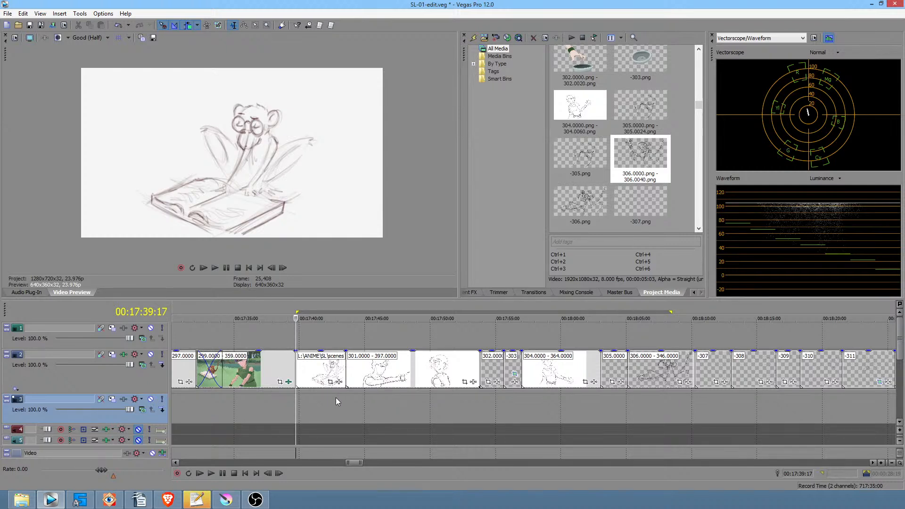
drag(306, 397, 412, 399)
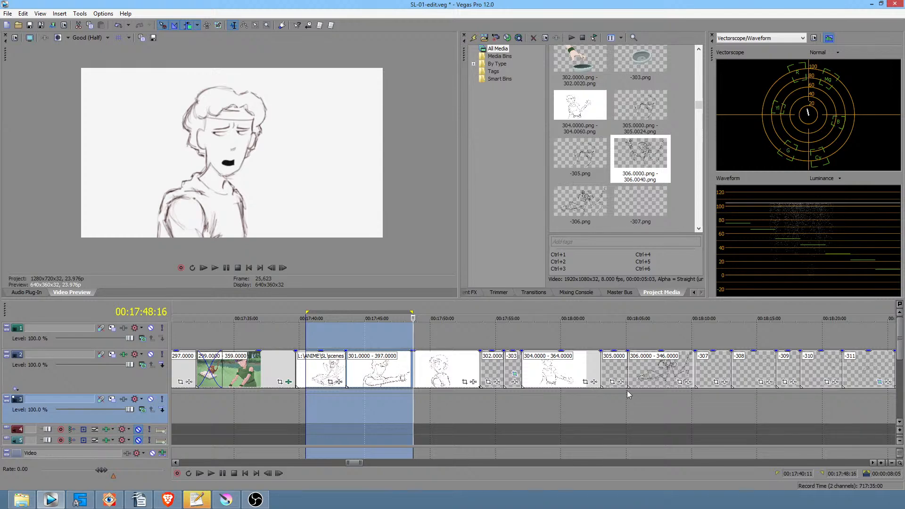
click(726, 394)
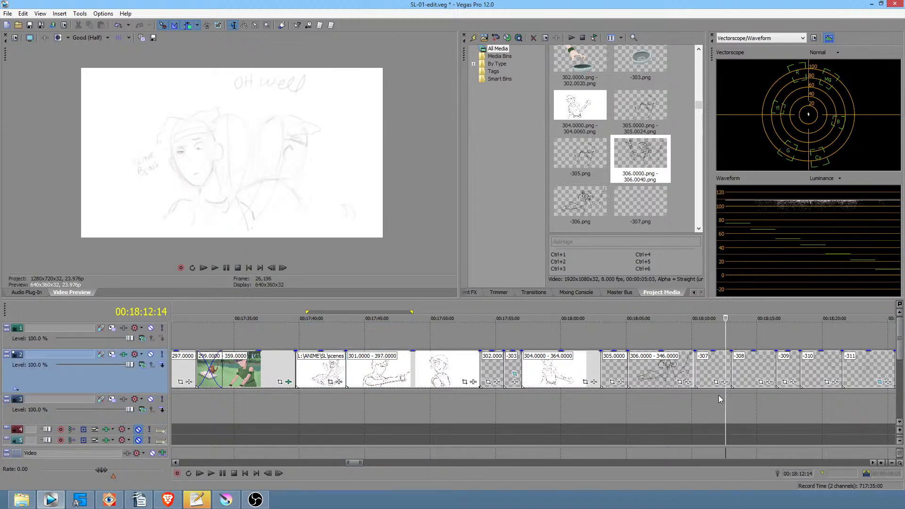
drag(691, 396, 298, 417)
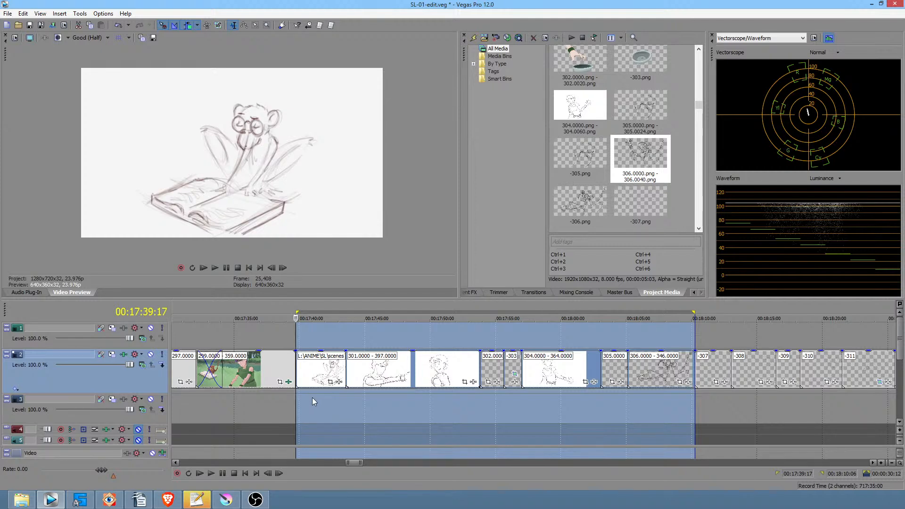
drag(316, 400, 697, 403)
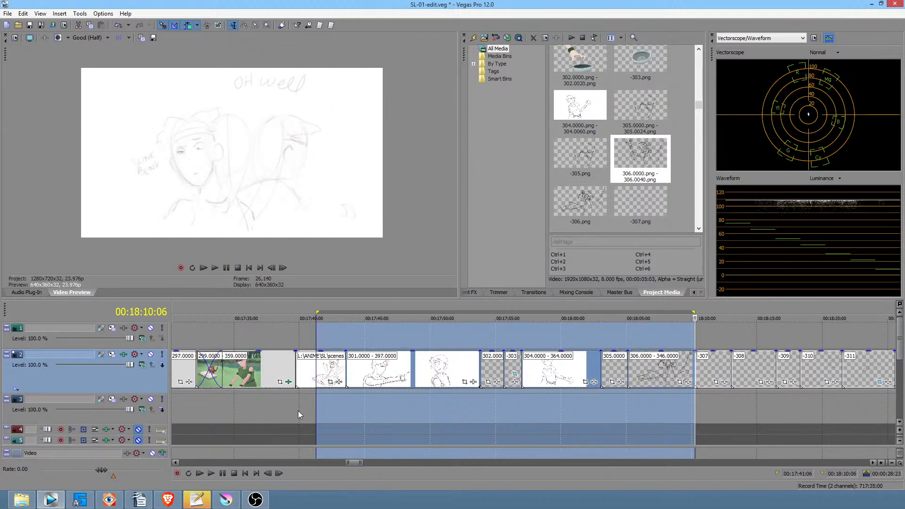
Step: Create an unnamed region spanning 00:17:39:17 to 00:18:10:06, from the scene 300 clip to the end of scene 306
drag(298, 412, 693, 406)
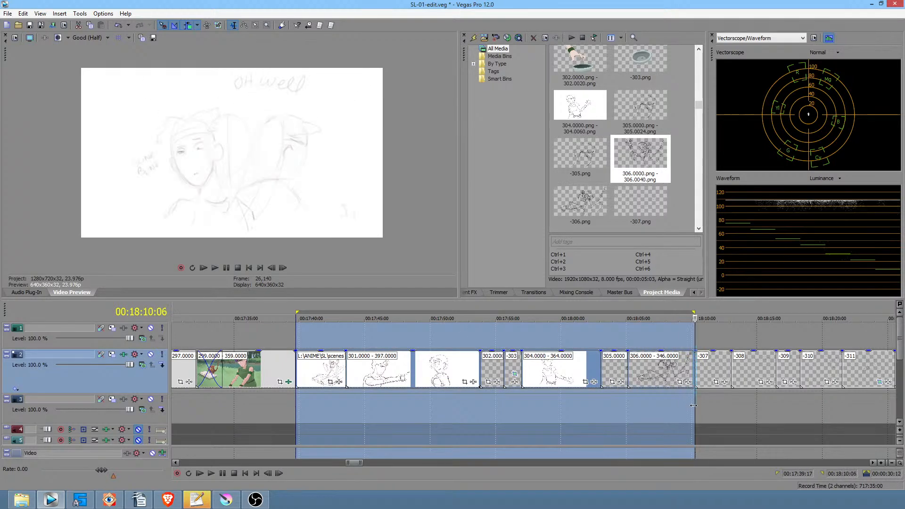
key(r)
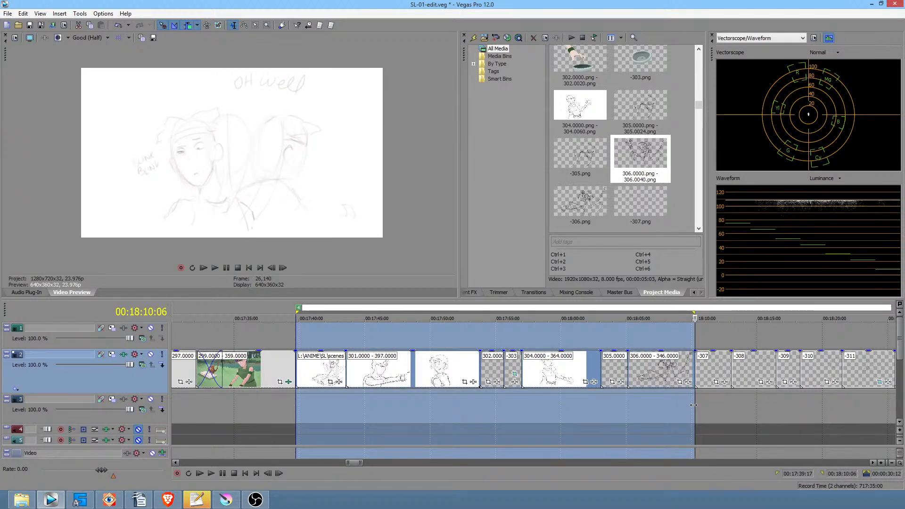
key(Return)
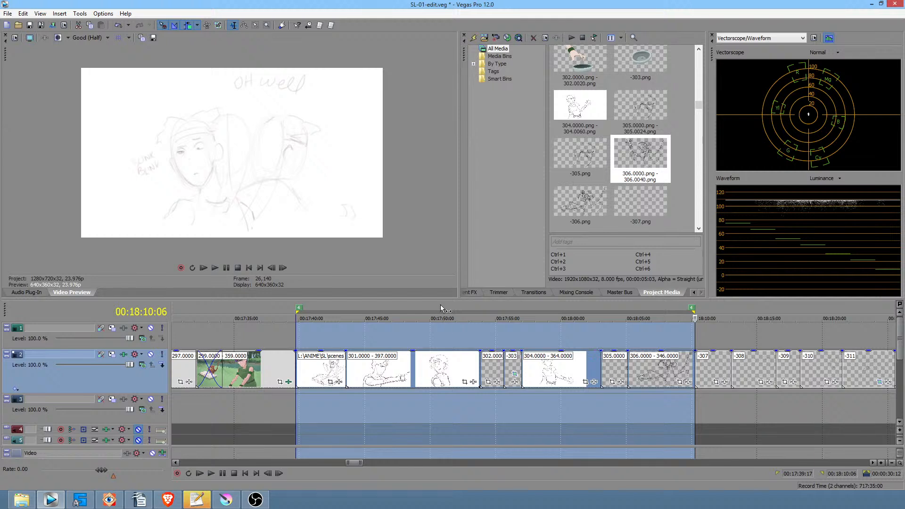
Step: Play the edit from the start of the new region into scene 306 to review the sequence
click(300, 311)
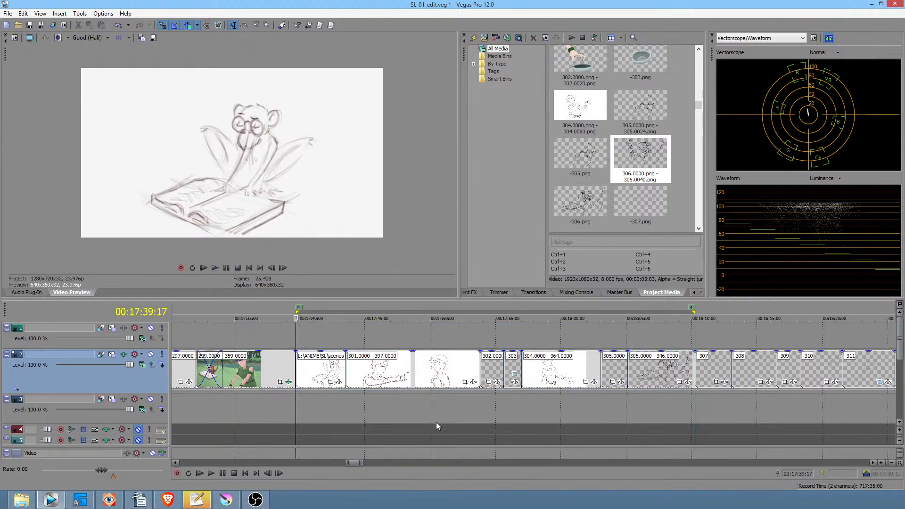
drag(316, 412, 680, 414)
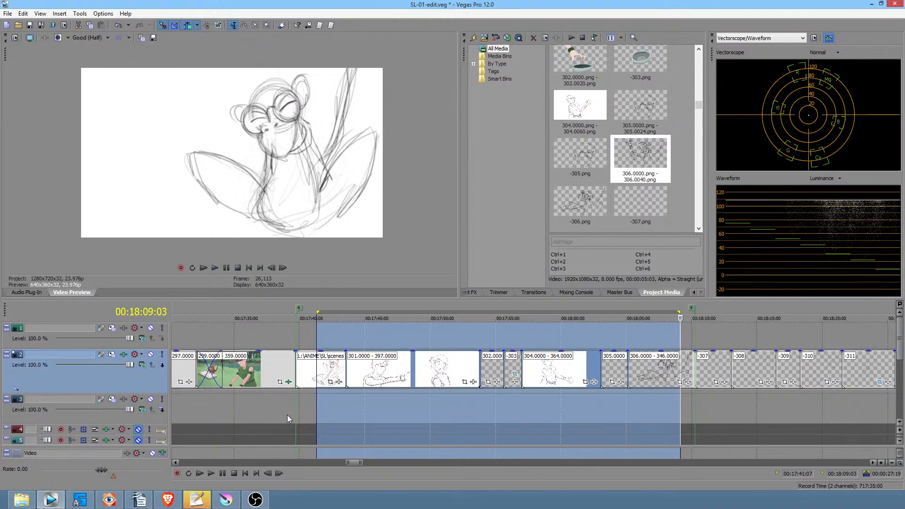
click(299, 403)
key(space)
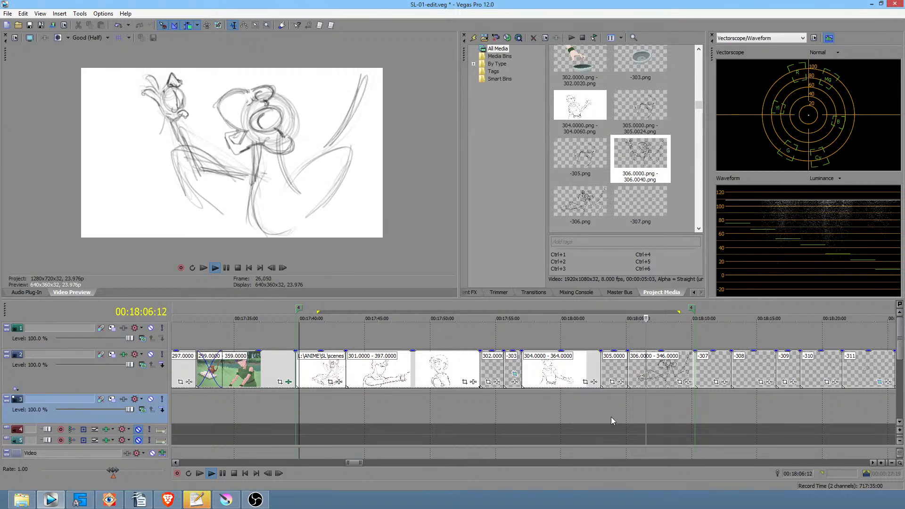
key(space)
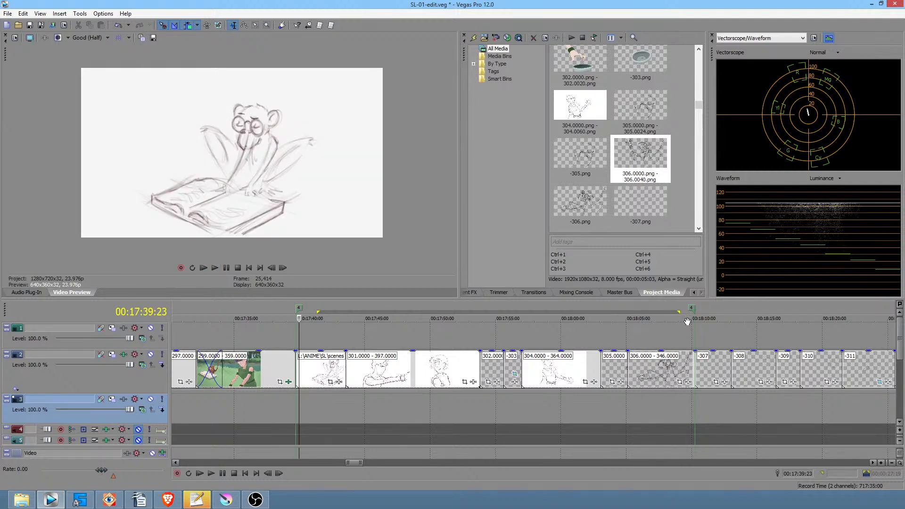
Step: Select the full span of the new region and save the SL-01-edit.veg project
double_click(693, 309)
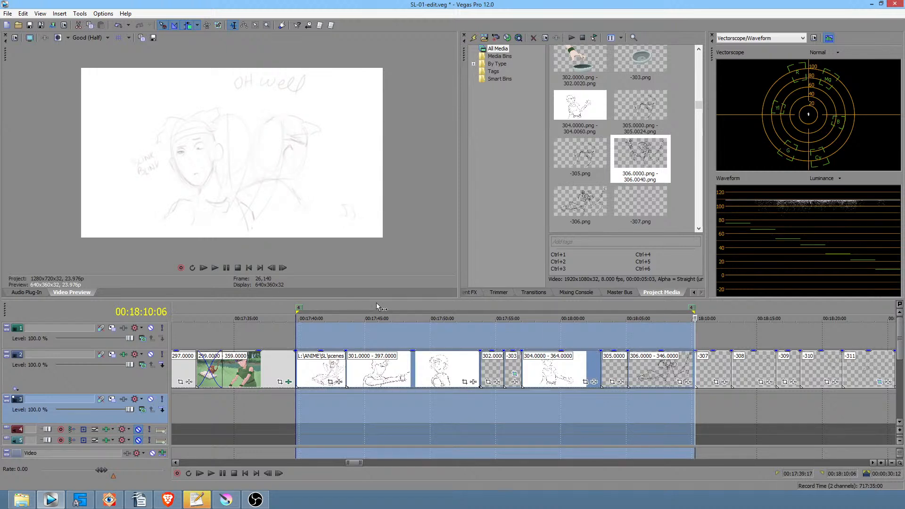
click(29, 25)
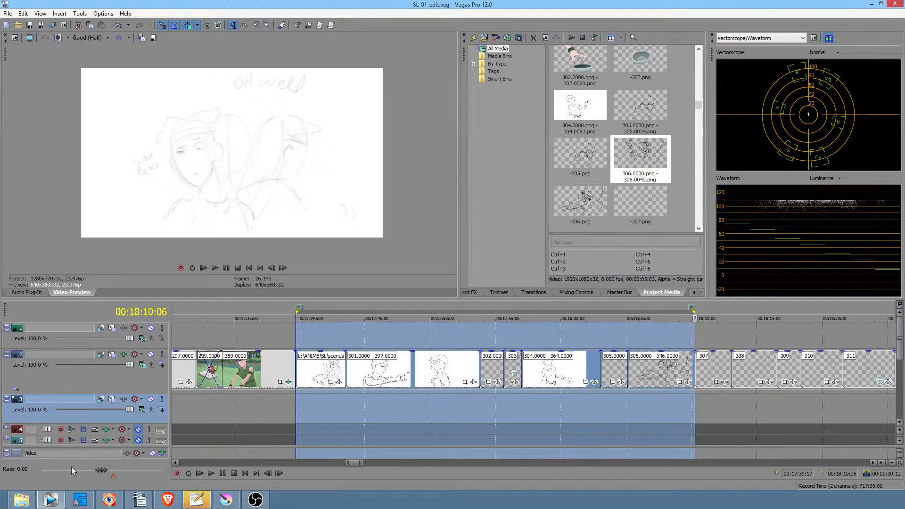
drag(313, 408, 444, 401)
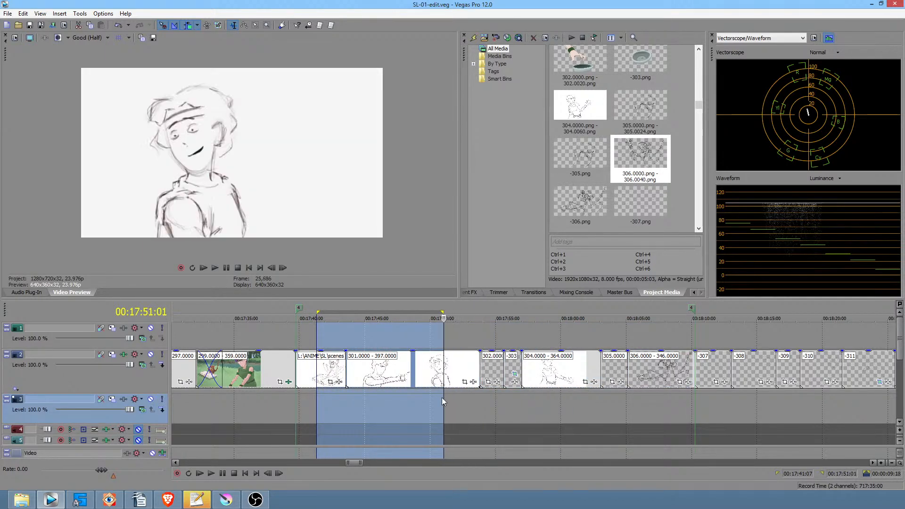